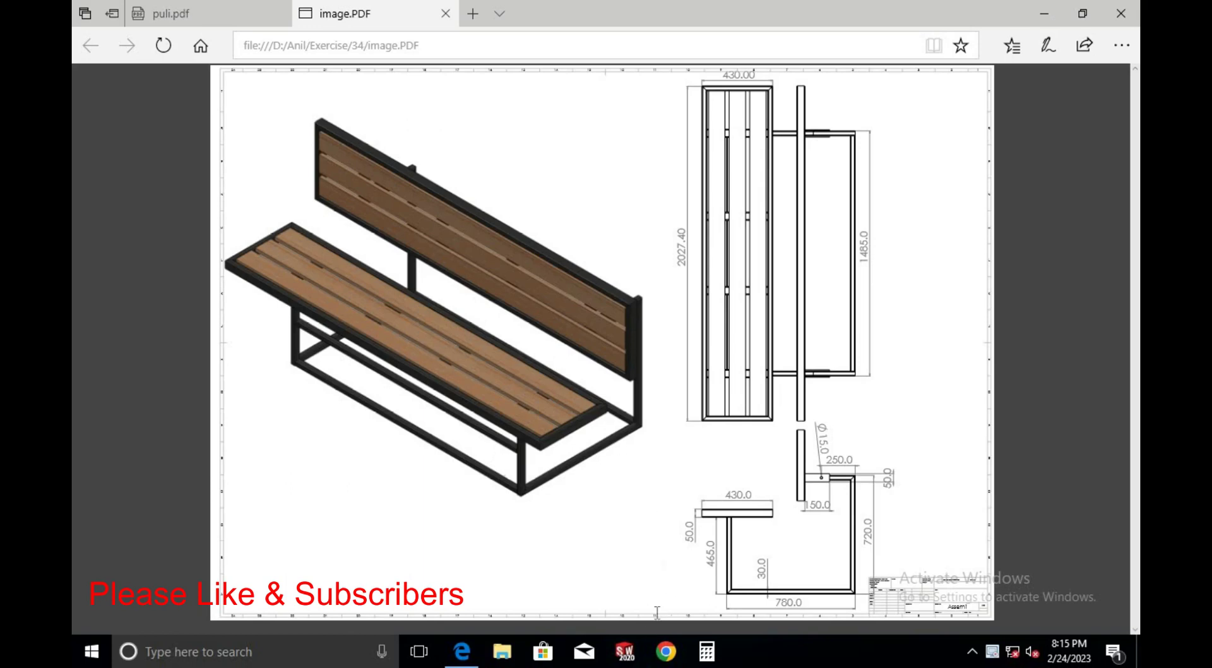
Launch SOLIDWORKS 2020 from the taskbar and wait for its Welcome dialog
{"action": "left_click", "coordinate": [638, 650]}
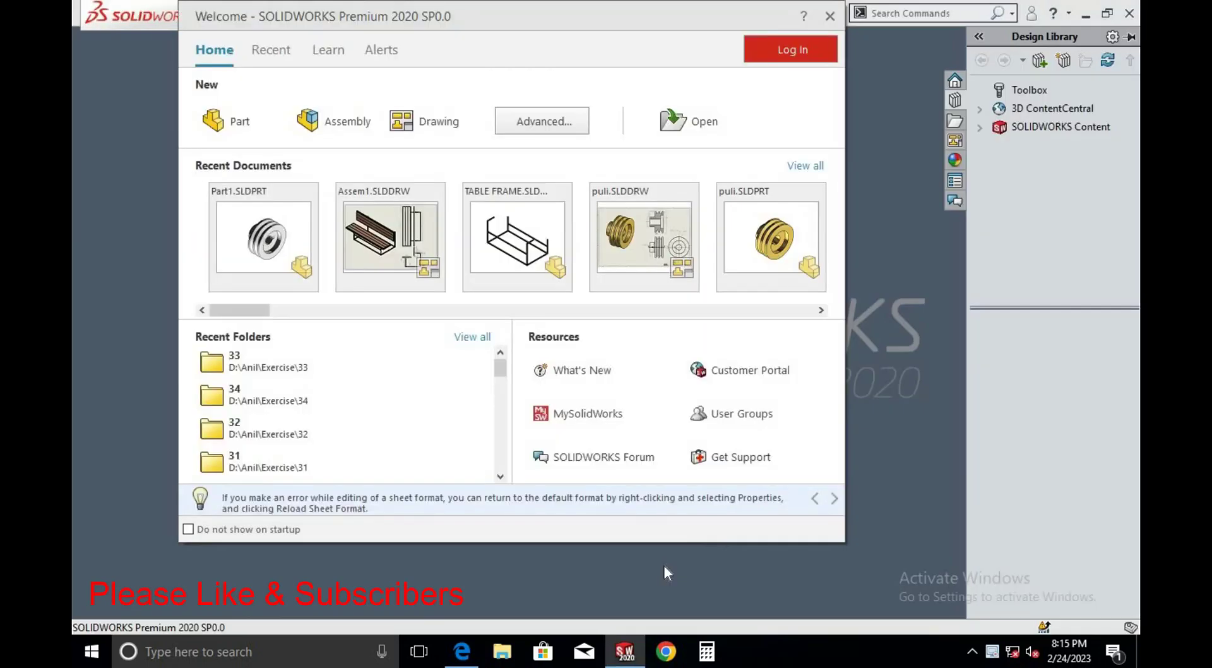
Close the Welcome dialog and create a new document from the Part template
{"action": "left_click", "coordinate": [830, 16]}
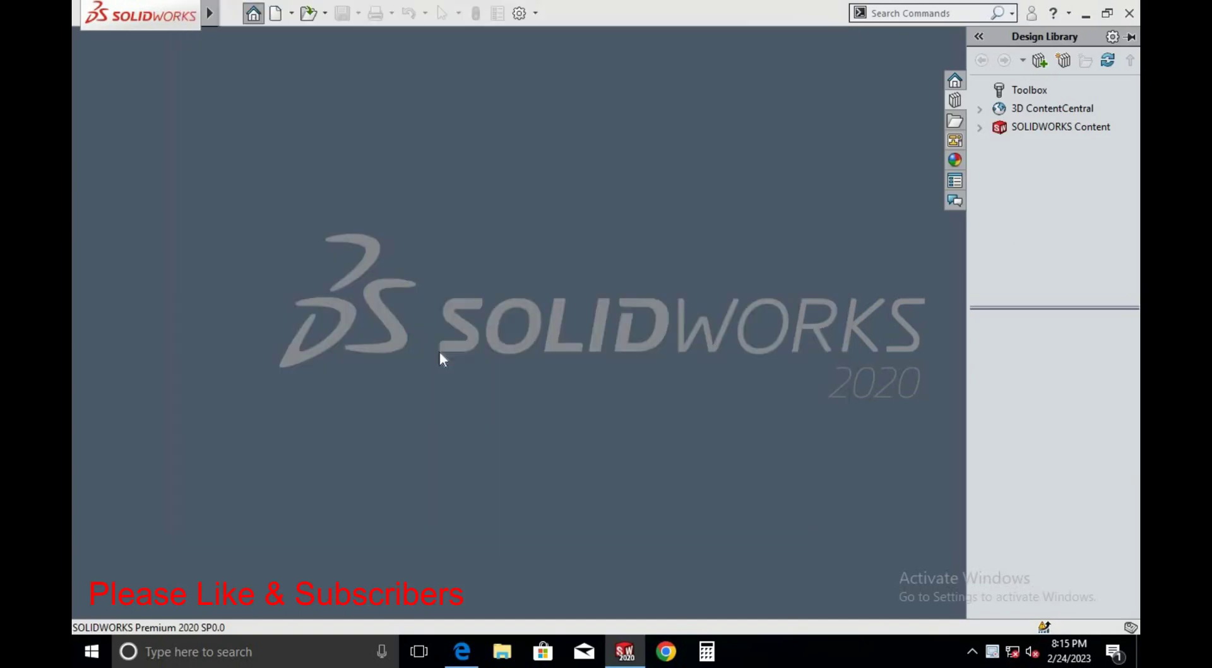
{"action": "left_click", "coordinate": [275, 14]}
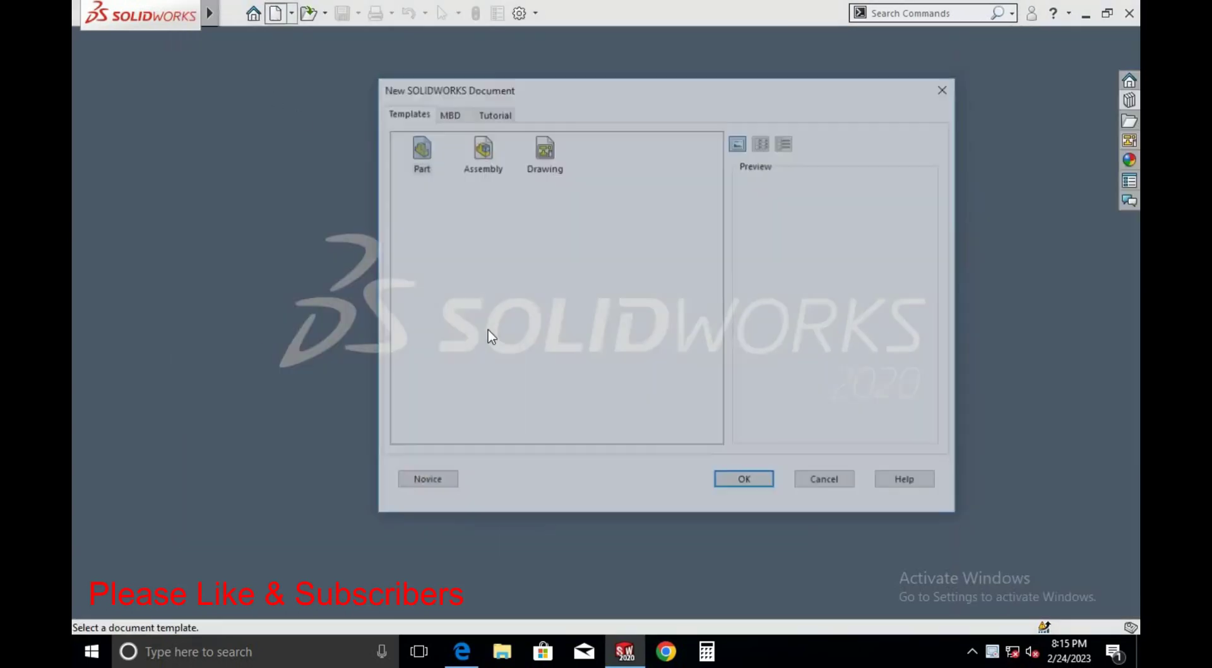
{"action": "left_click", "coordinate": [425, 167]}
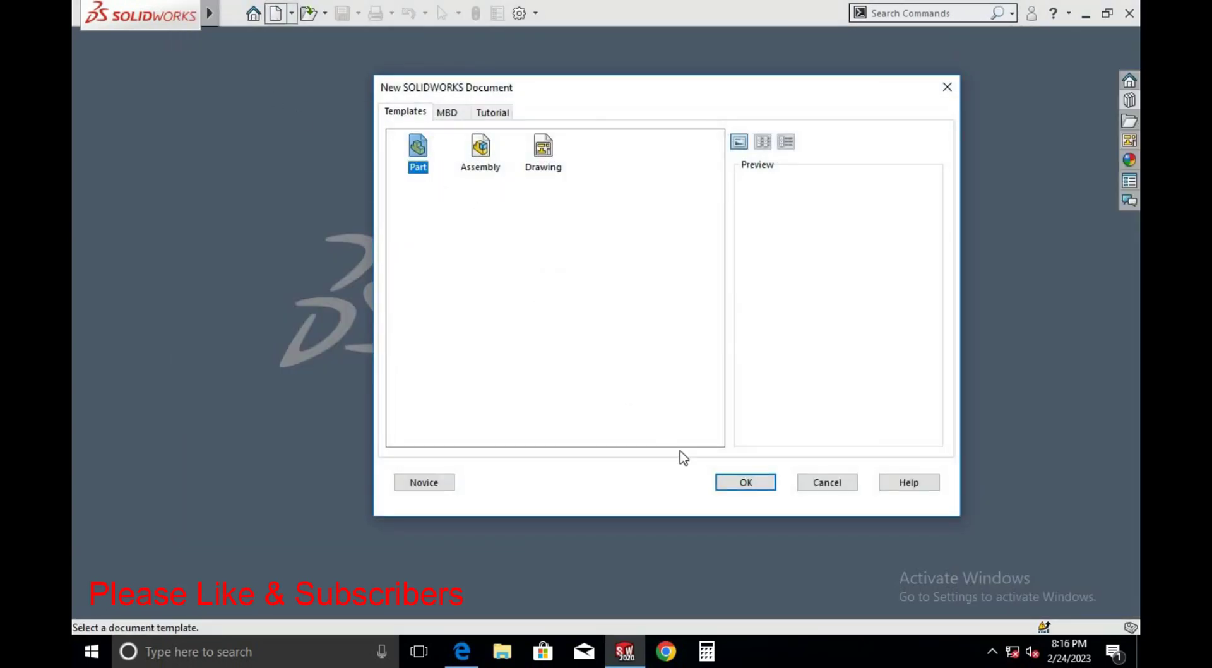
{"action": "left_click", "coordinate": [734, 483]}
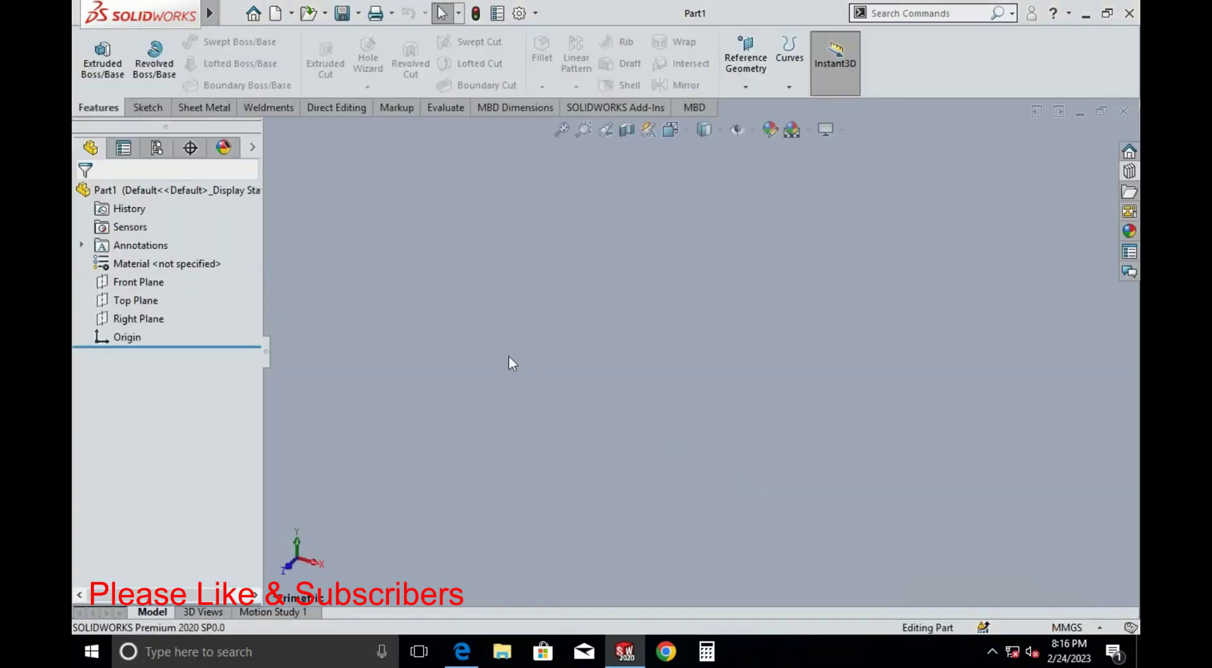
Check the bench reference drawing, dismissing the Windows update reminder, and return to Part1
{"action": "key", "text": "alt+Tab"}
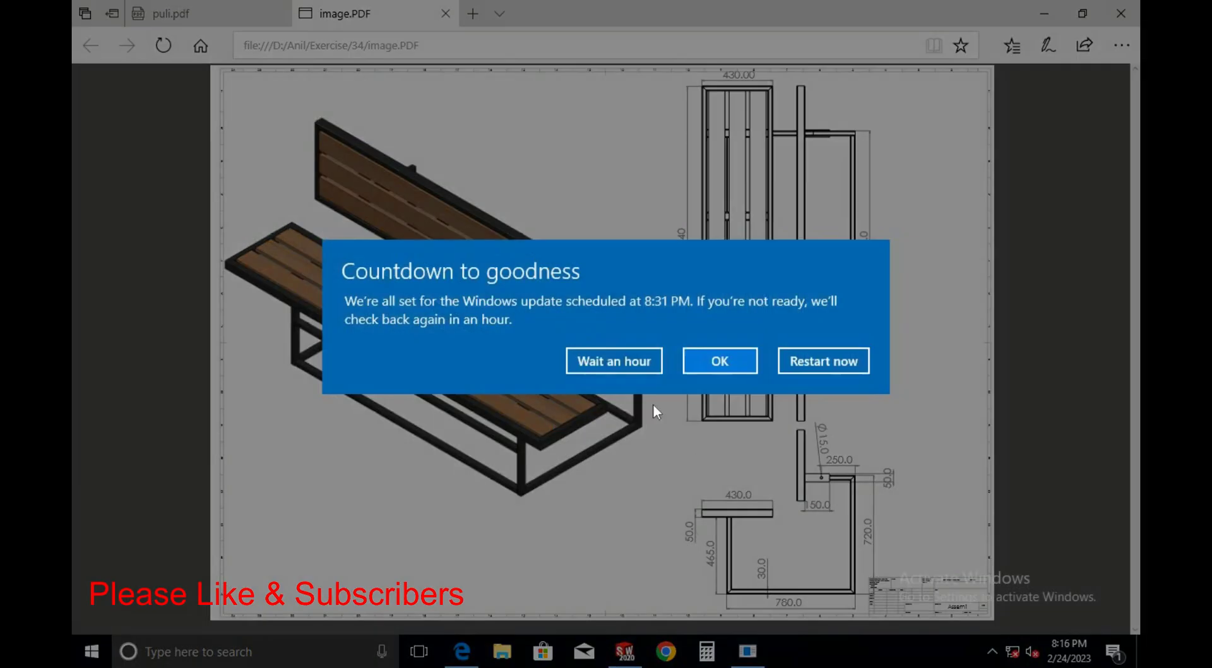
{"action": "left_click", "coordinate": [641, 369]}
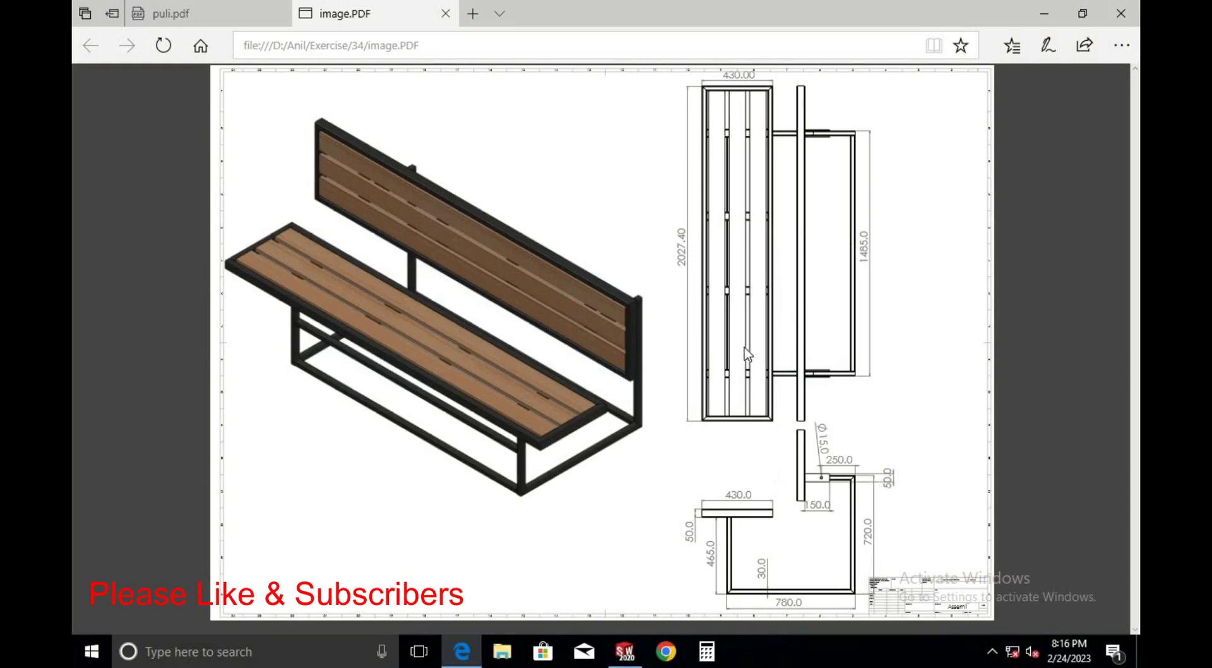
{"action": "key", "text": "alt+Tab"}
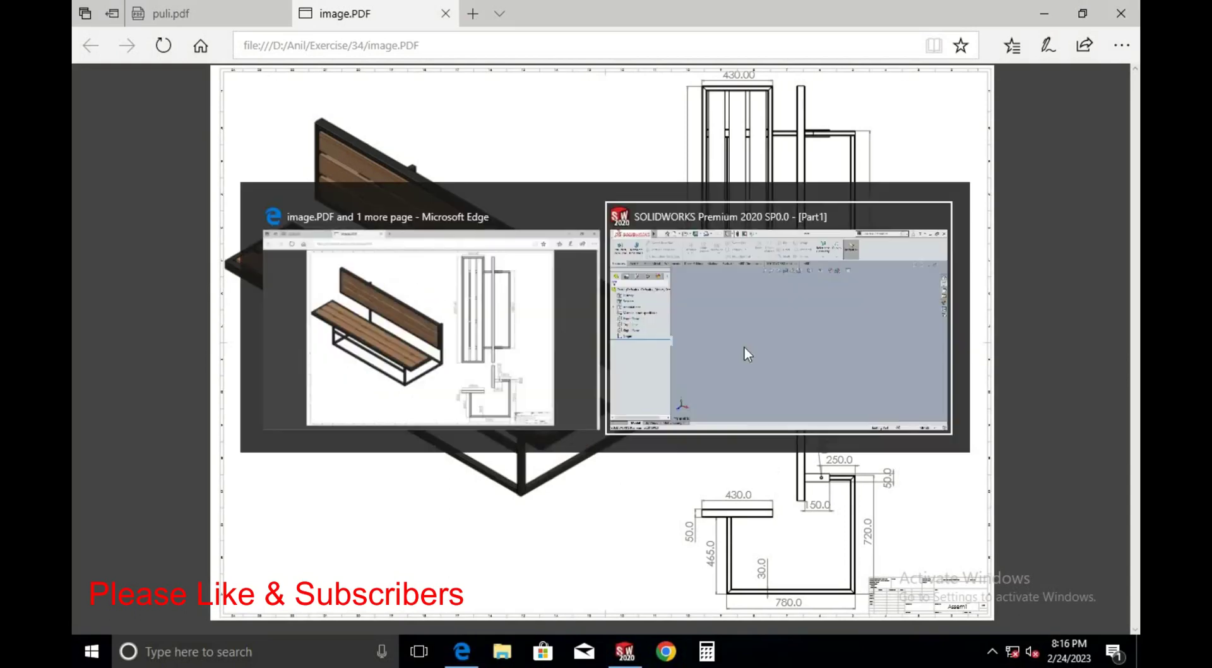
{"action": "key", "text": "alt+Tab"}
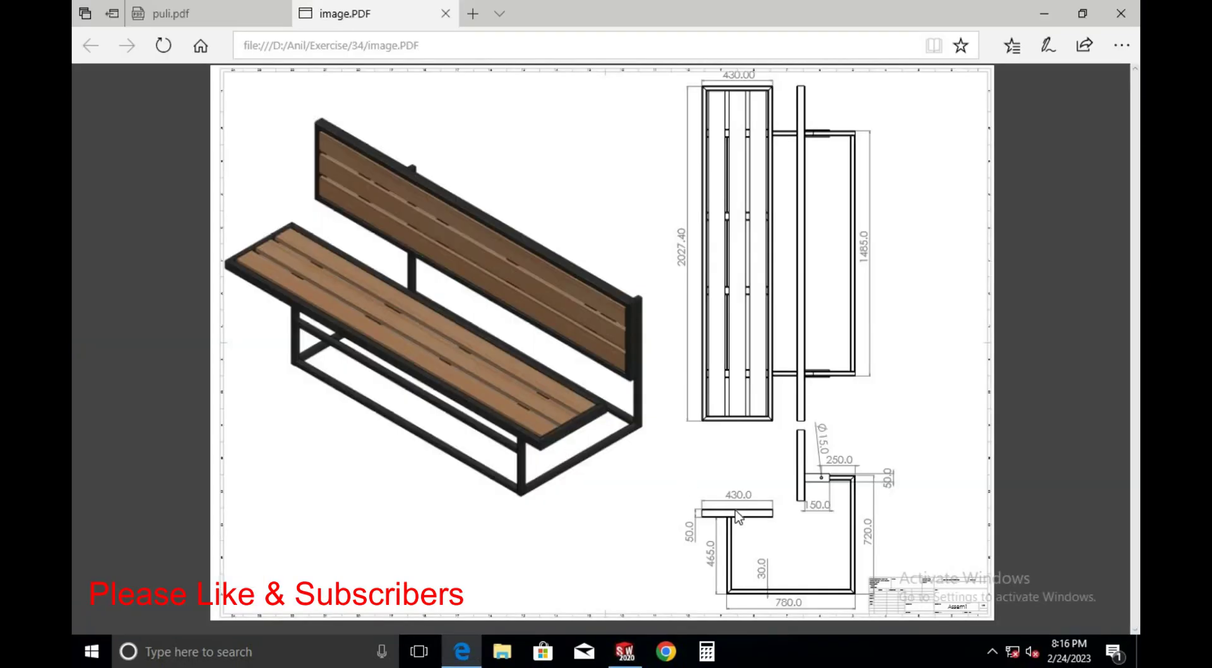
{"action": "key", "text": "alt+Tab"}
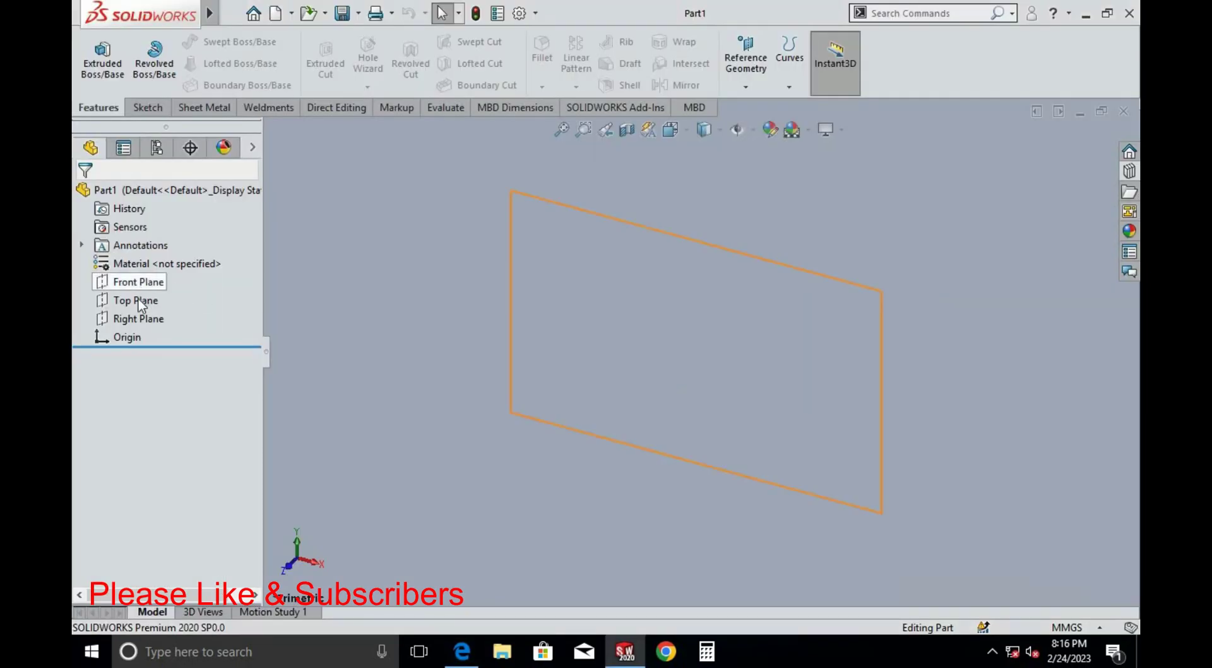
Start a sketch on the Front Plane, viewed normal to it, using the Corner Rectangle tool
{"action": "left_click", "coordinate": [137, 284]}
{"action": "left_click", "coordinate": [228, 261]}
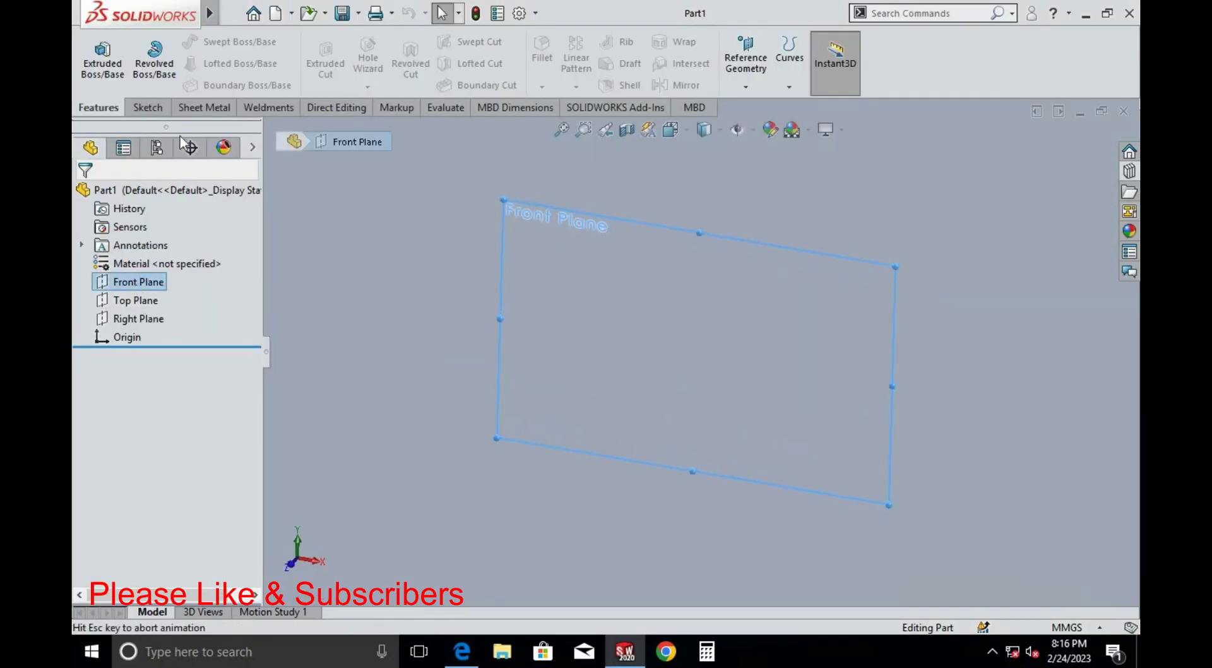
{"action": "left_click", "coordinate": [145, 106]}
{"action": "left_click", "coordinate": [182, 43]}
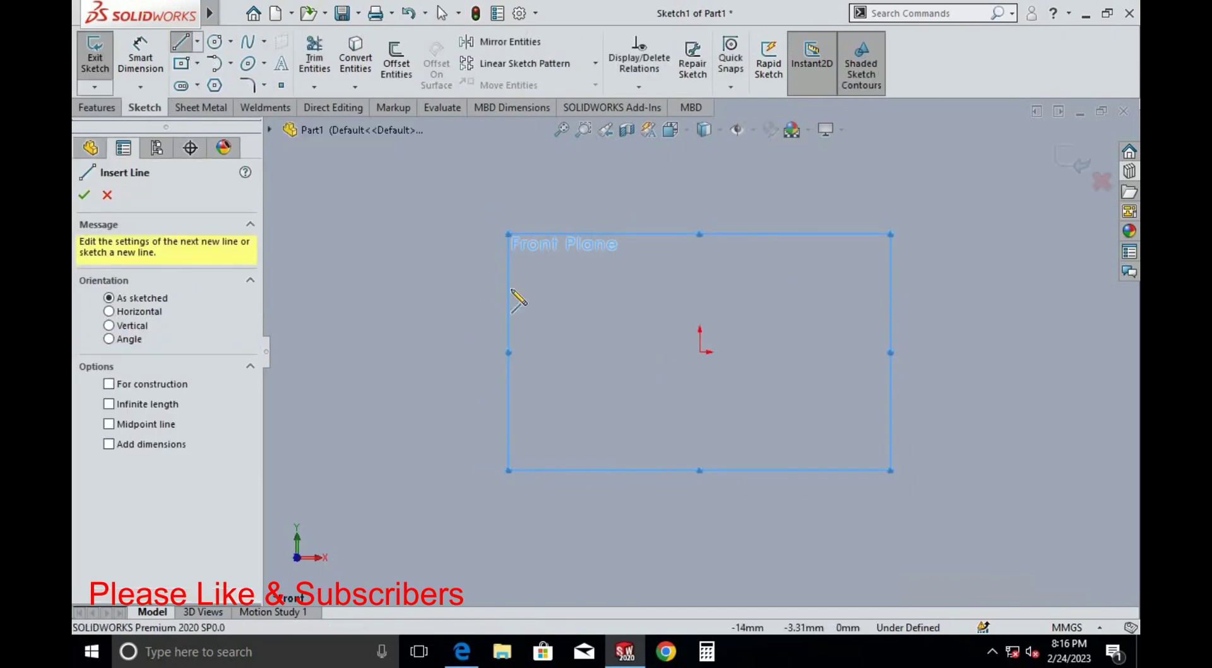
{"action": "left_click", "coordinate": [189, 66]}
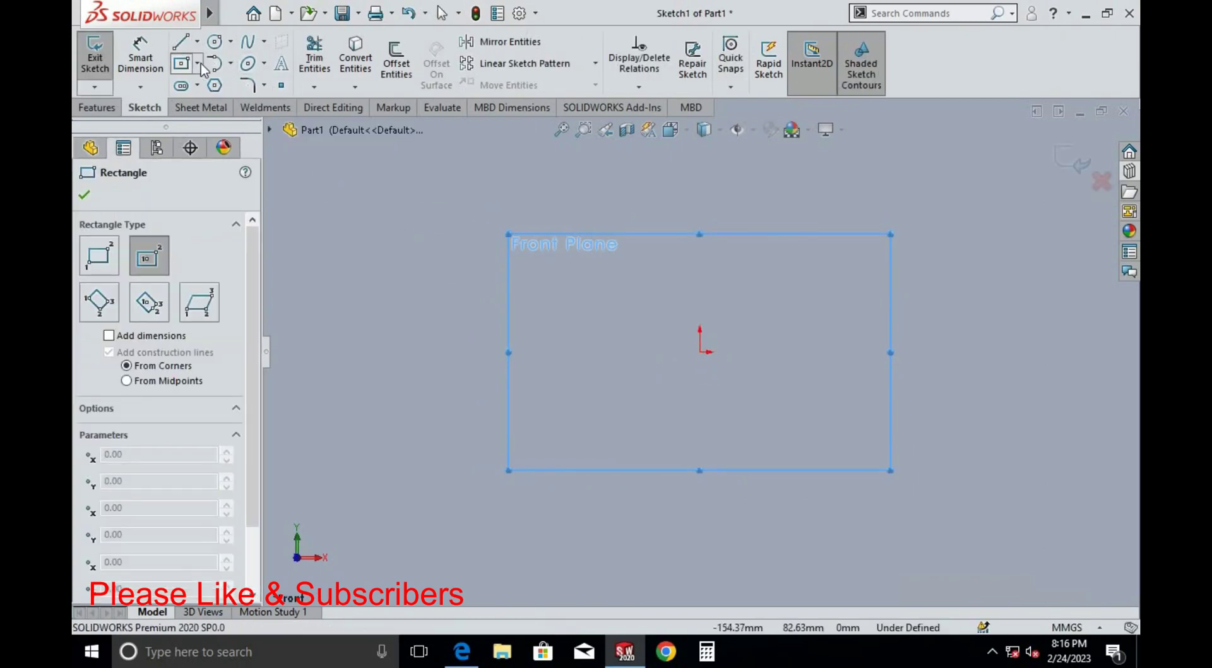
{"action": "left_click", "coordinate": [196, 64]}
{"action": "left_click", "coordinate": [215, 84]}
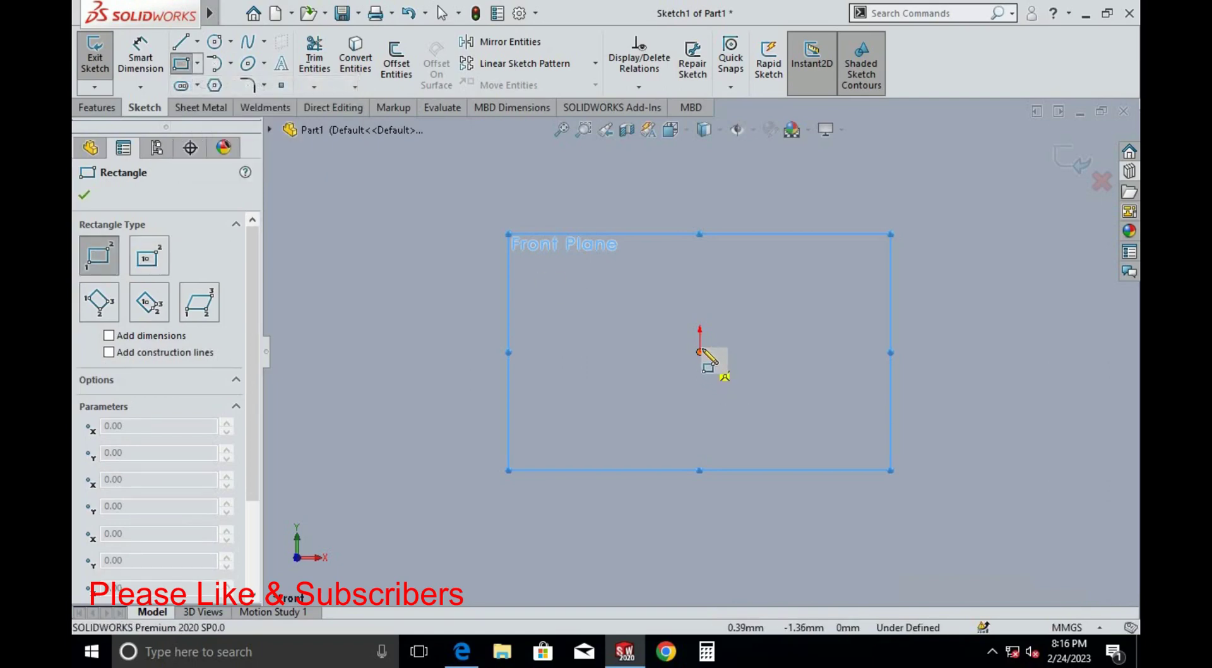
Draw a 465 tall by 780 wide corner rectangle starting at the origin
{"action": "left_click", "coordinate": [700, 351]}
{"action": "key", "text": "alt+Tab"}
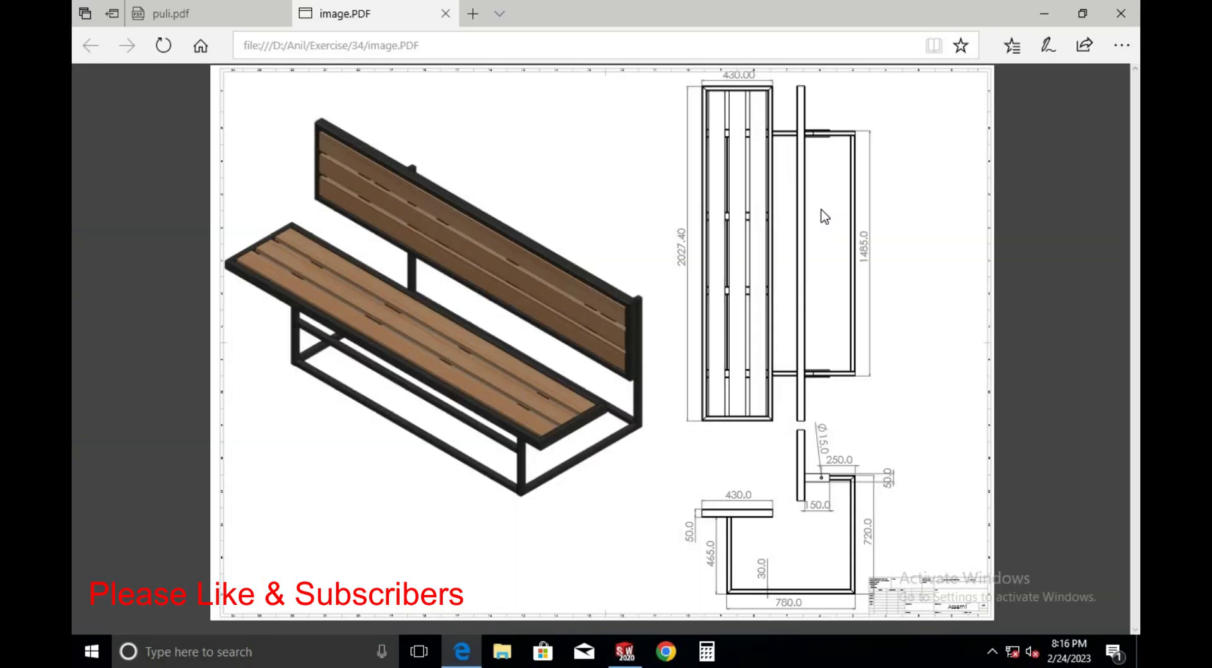
{"action": "key", "text": "alt+Tab"}
{"action": "type", "text": "465"}
{"action": "key", "text": "Tab"}
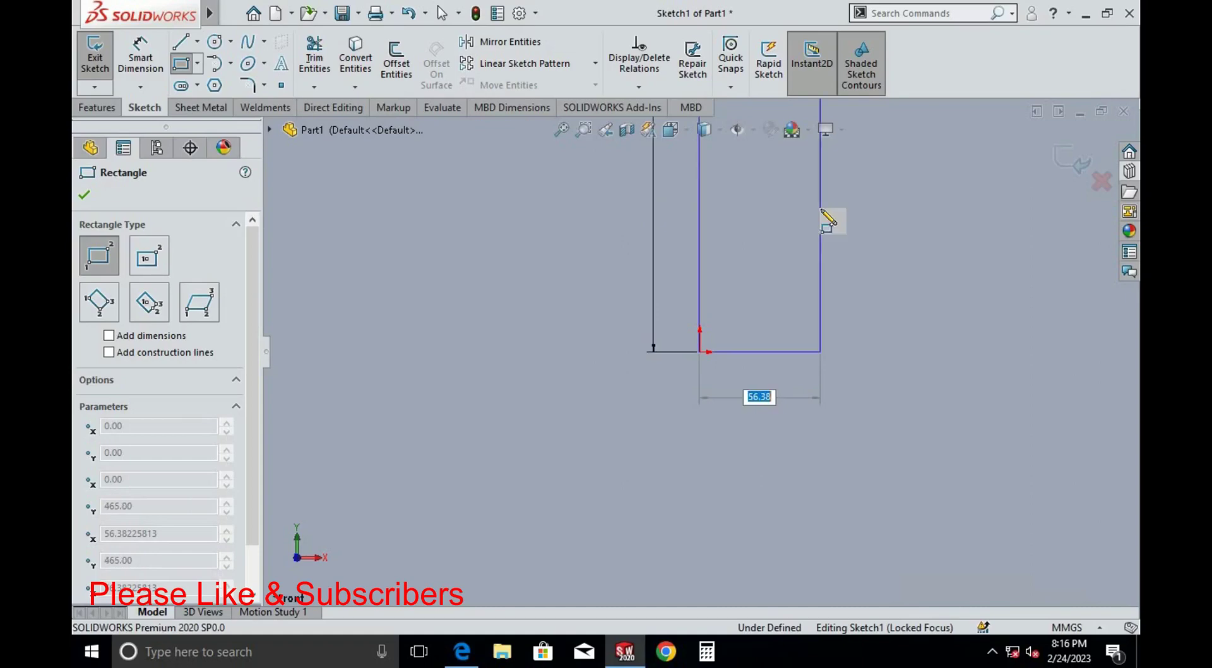
{"action": "key", "text": "alt+Tab"}
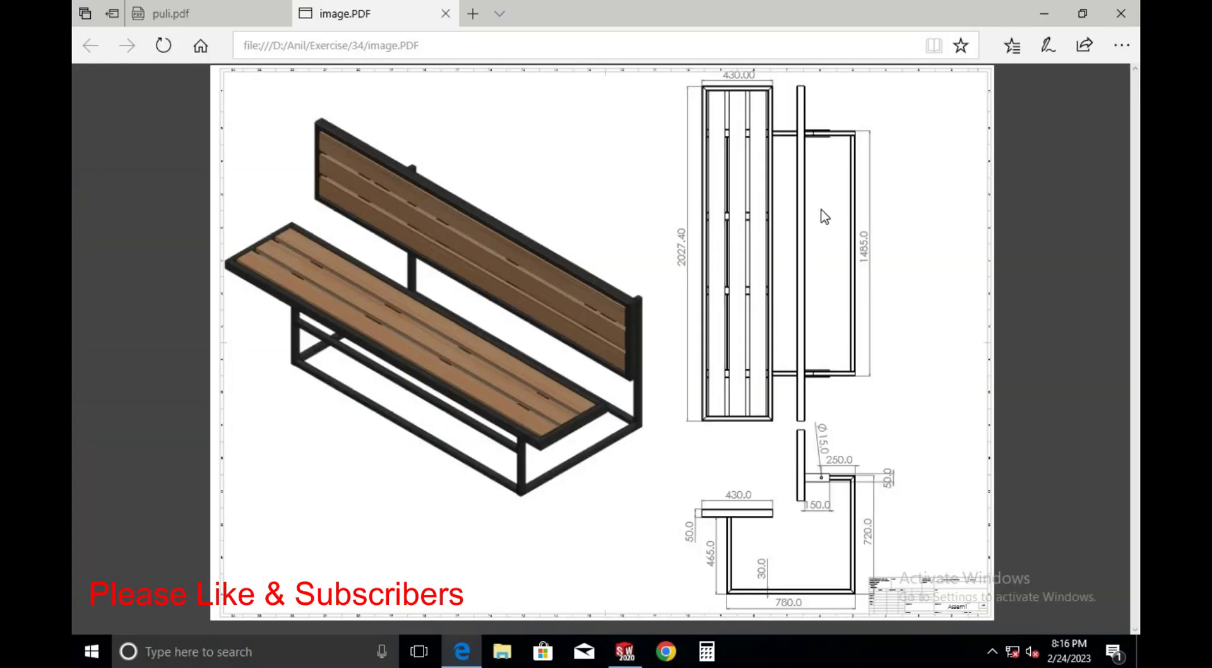
{"action": "key", "text": "alt+Tab"}
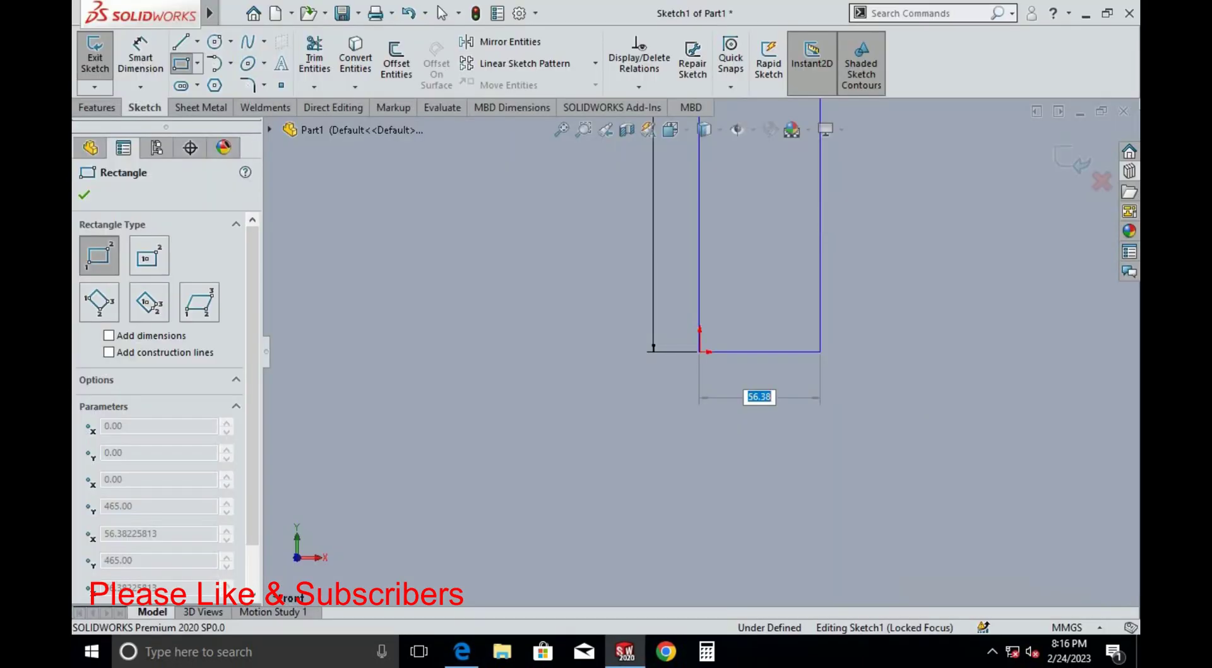
{"action": "type", "text": "780"}
{"action": "key", "text": "Return"}
{"action": "key", "text": "f"}
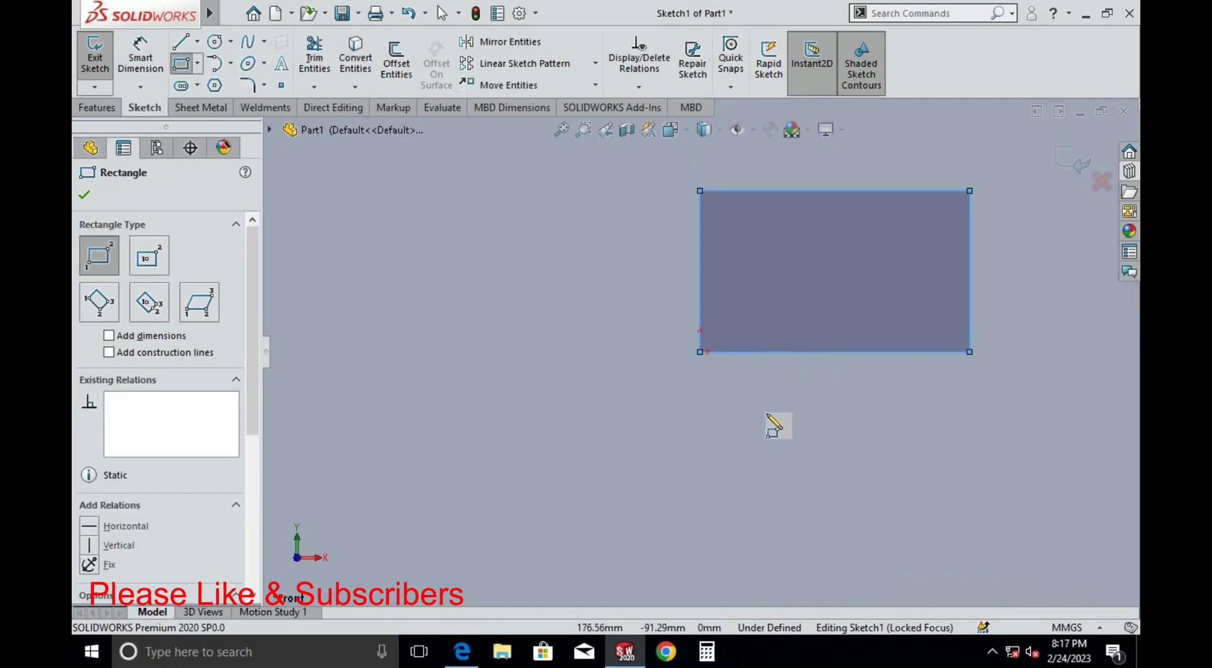
{"action": "key", "text": "Escape"}
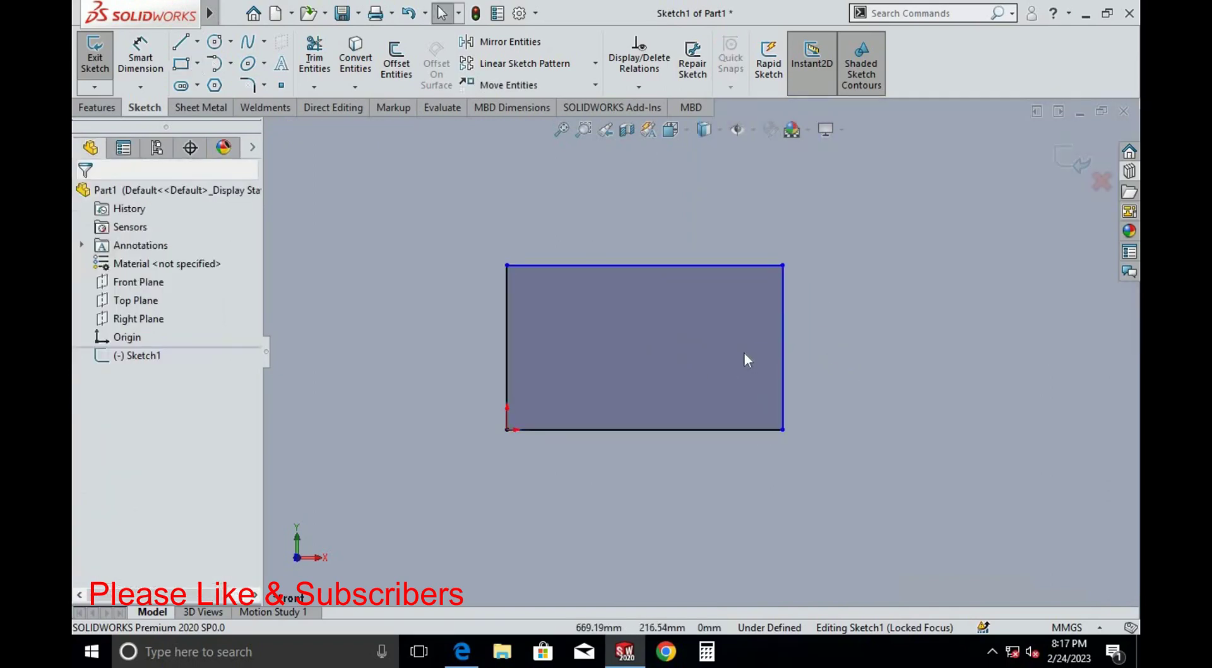
{"action": "key", "text": "alt+Tab"}
{"action": "key", "text": "alt+Tab"}
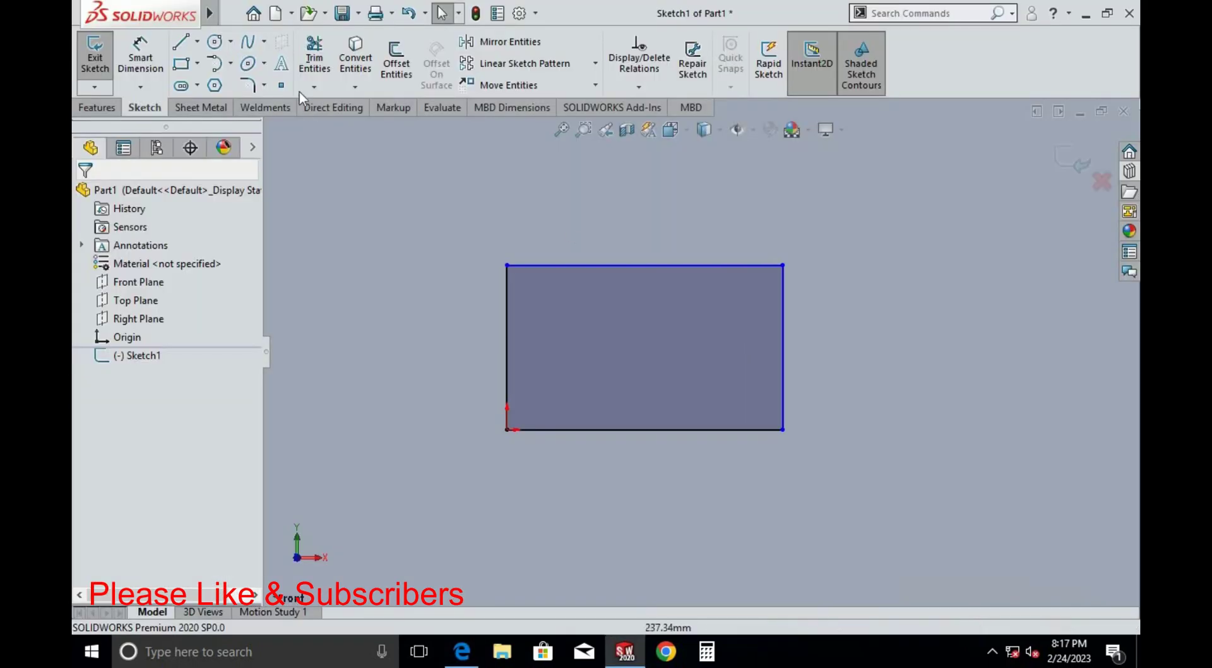
Delete the rectangle's top and right edges and dimension the remaining L at 465 and 780
{"action": "left_click_drag", "start_coordinate": [889, 227], "coordinate": [689, 361]}
{"action": "key", "text": "Delete"}
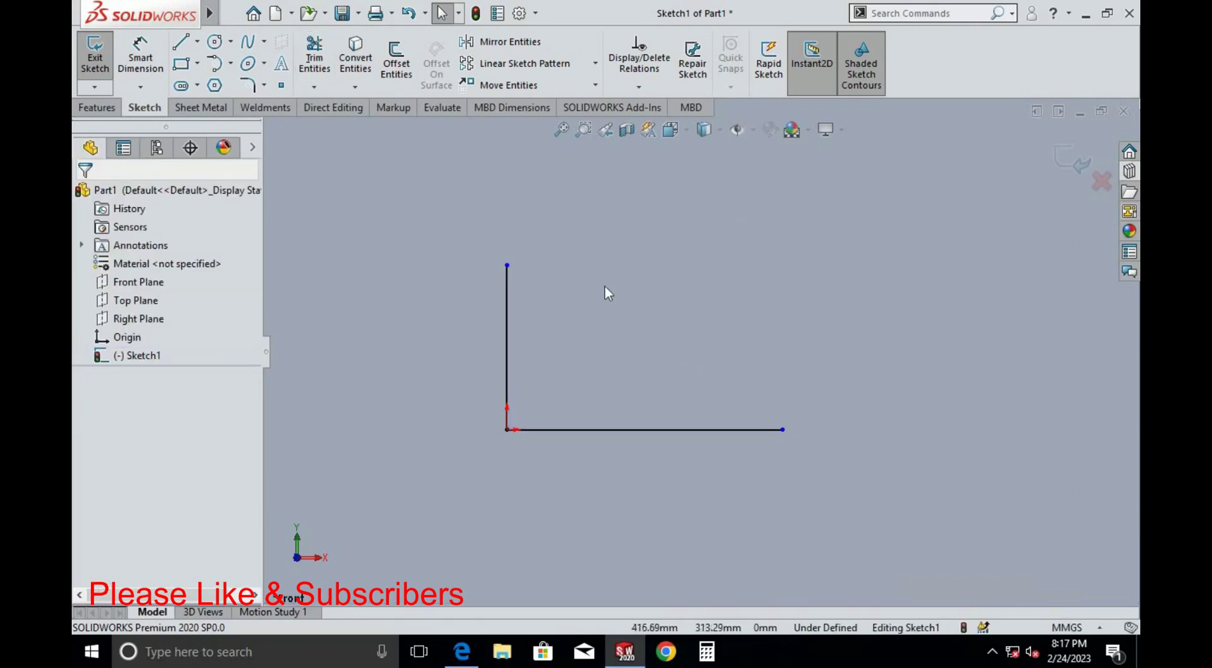
{"action": "left_click", "coordinate": [140, 54]}
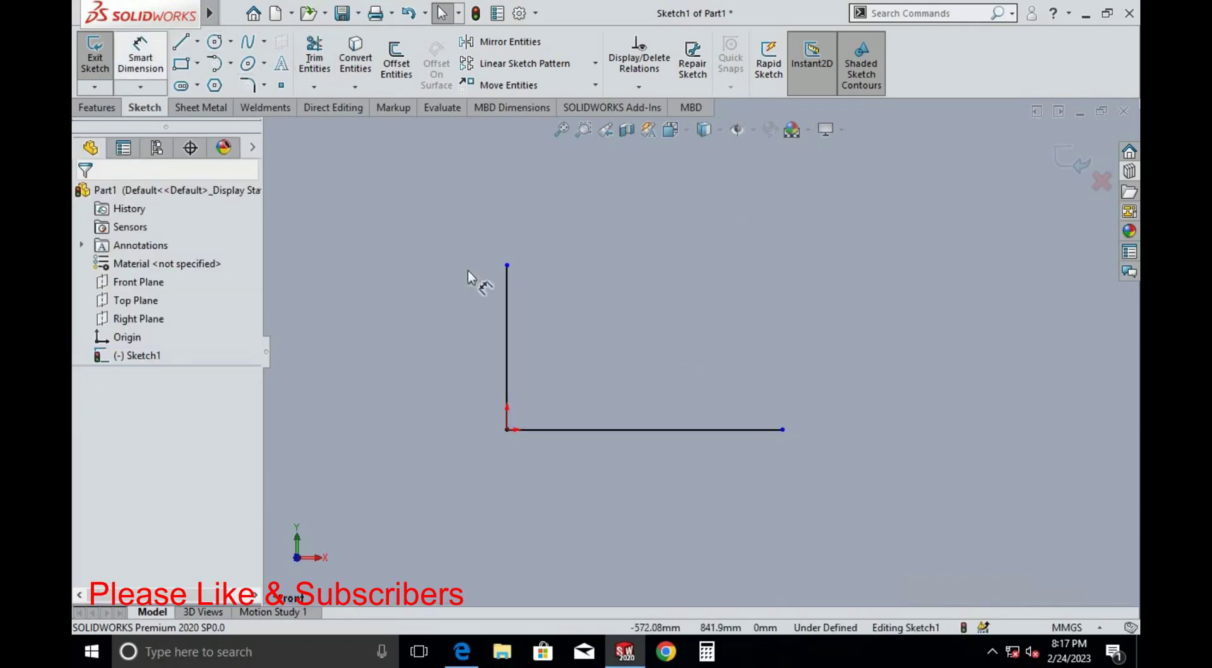
{"action": "left_click", "coordinate": [506, 344]}
{"action": "left_click", "coordinate": [459, 349]}
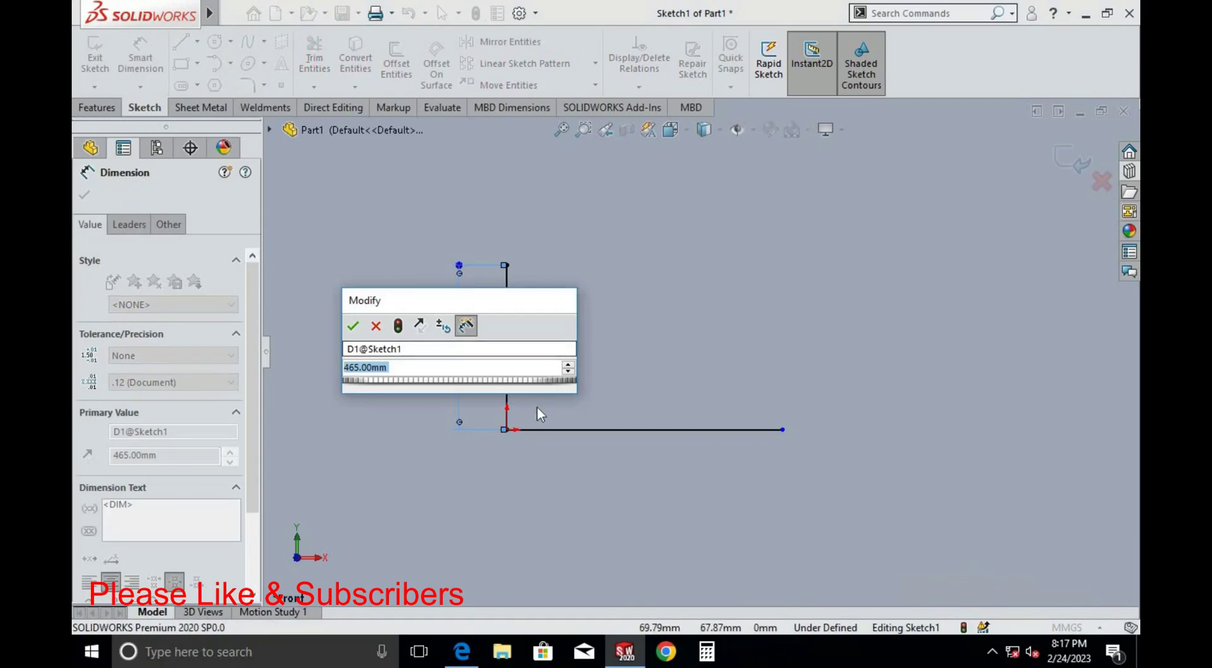
{"action": "key", "text": "Return"}
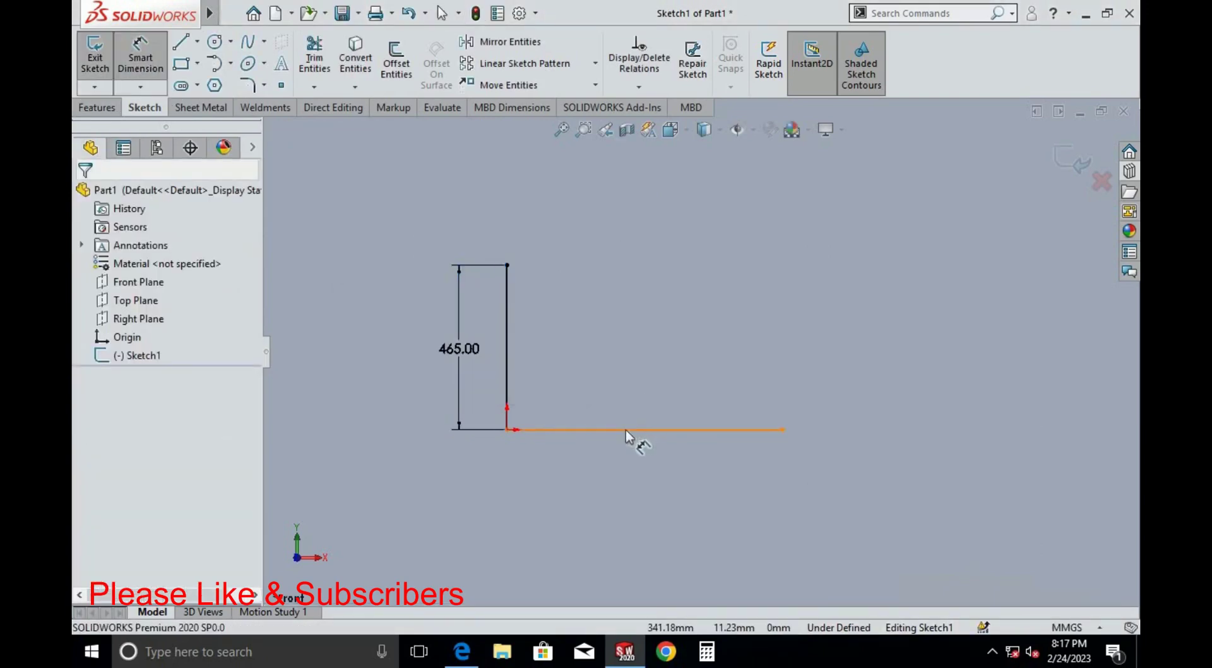
{"action": "left_click", "coordinate": [631, 430]}
{"action": "left_click", "coordinate": [619, 467]}
Change the horizontal line's dimension from 780 to 720 after checking the drawing
{"action": "key", "text": "Escape"}
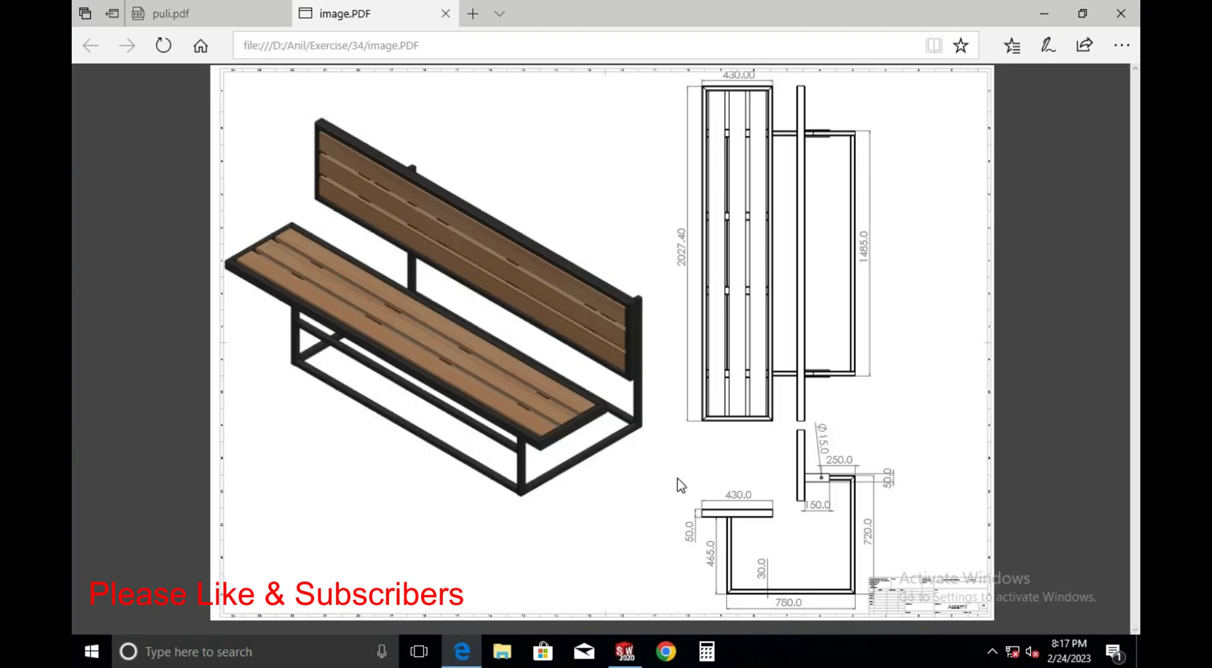
{"action": "key", "text": "alt+Tab"}
{"action": "key", "text": "alt+Tab"}
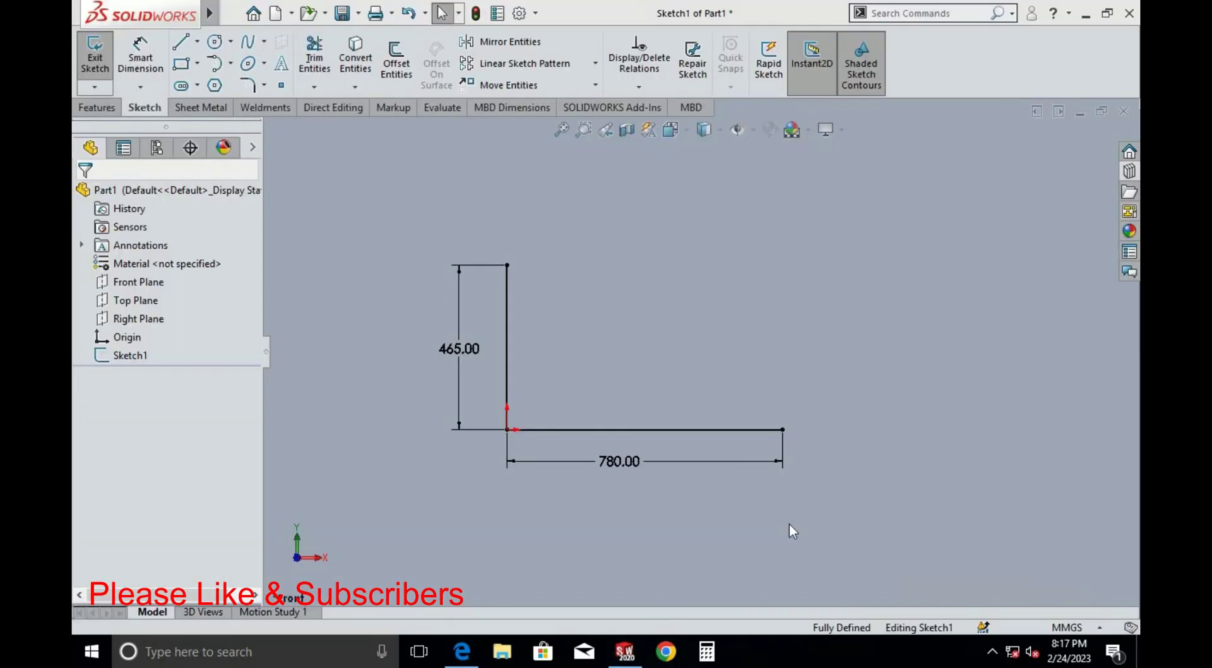
{"action": "key", "text": "alt+Tab"}
{"action": "key", "text": "alt+Tab"}
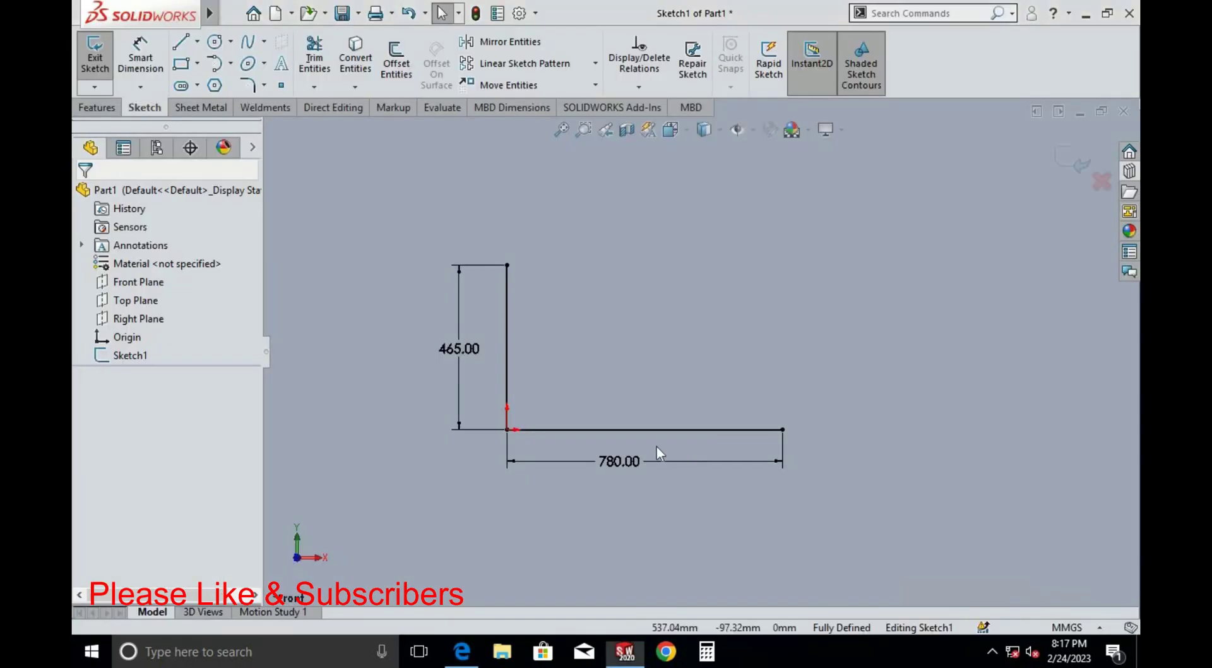
{"action": "double_click", "coordinate": [627, 459]}
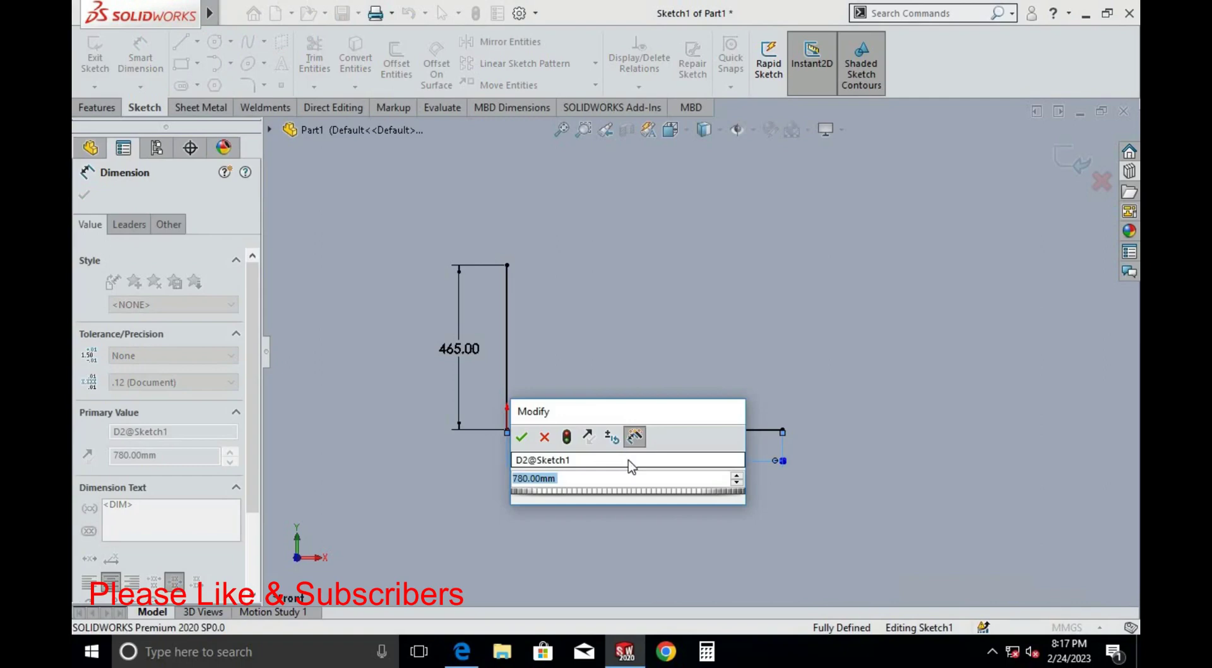
{"action": "type", "text": "720"}
{"action": "key", "text": "Return"}
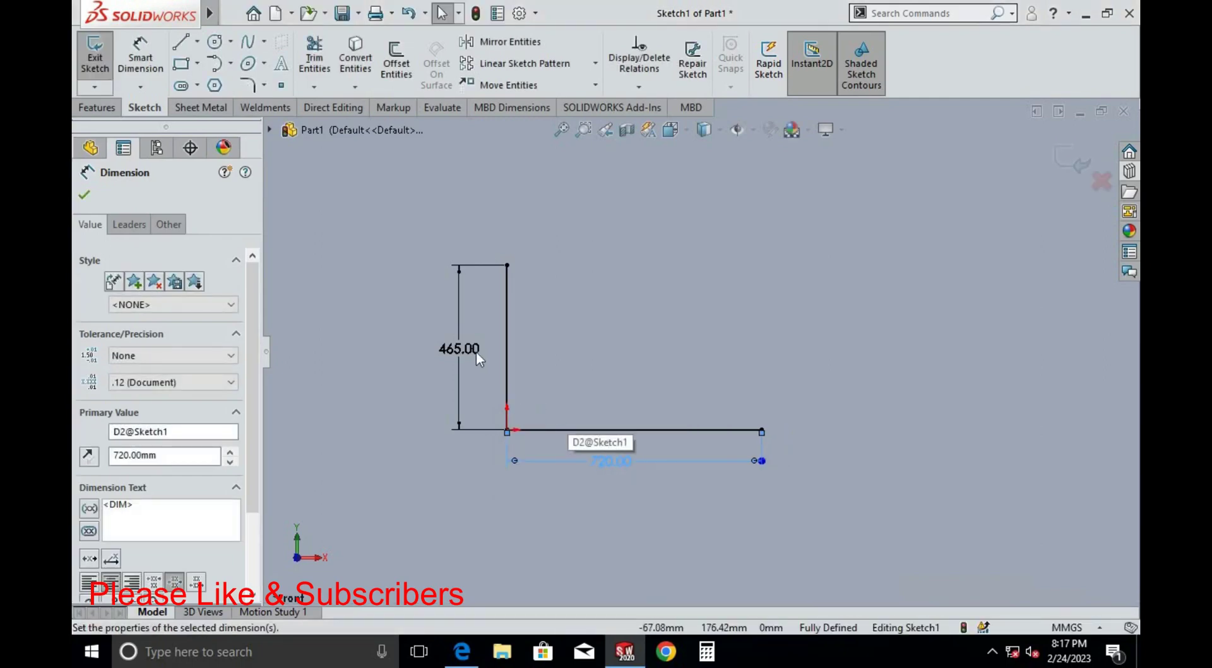
Set the vertical line's height dimension to 405
{"action": "left_click", "coordinate": [470, 344]}
{"action": "double_click", "coordinate": [470, 345]}
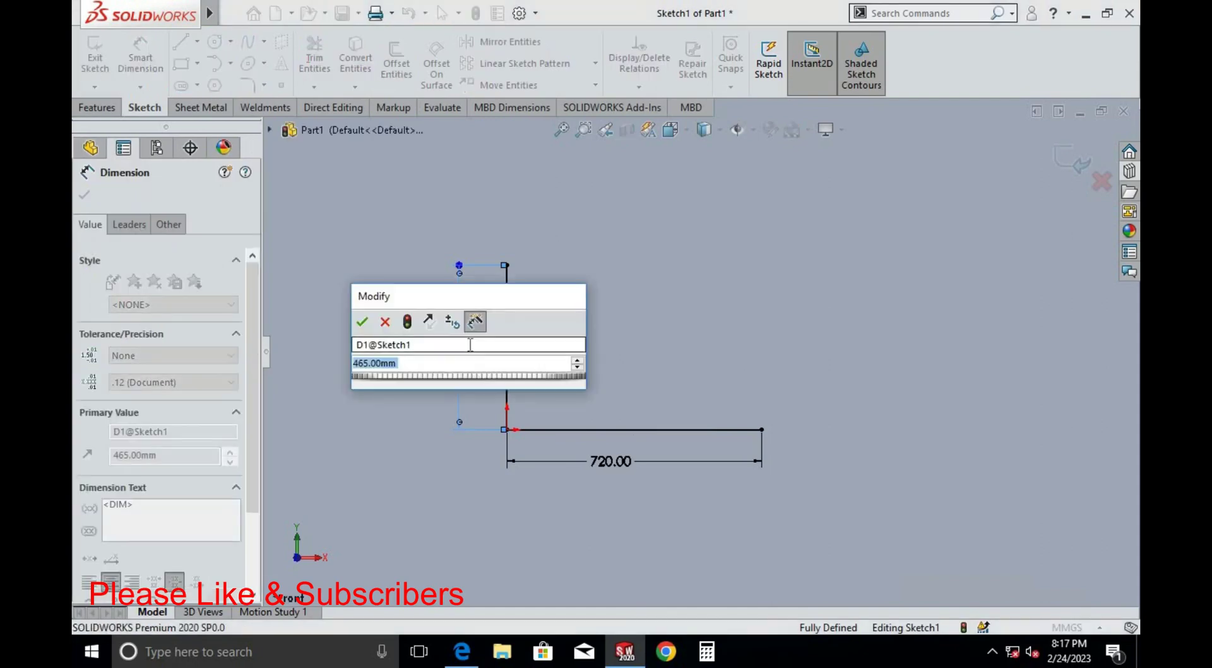
{"action": "type", "text": "406"}
{"action": "key", "text": "Return"}
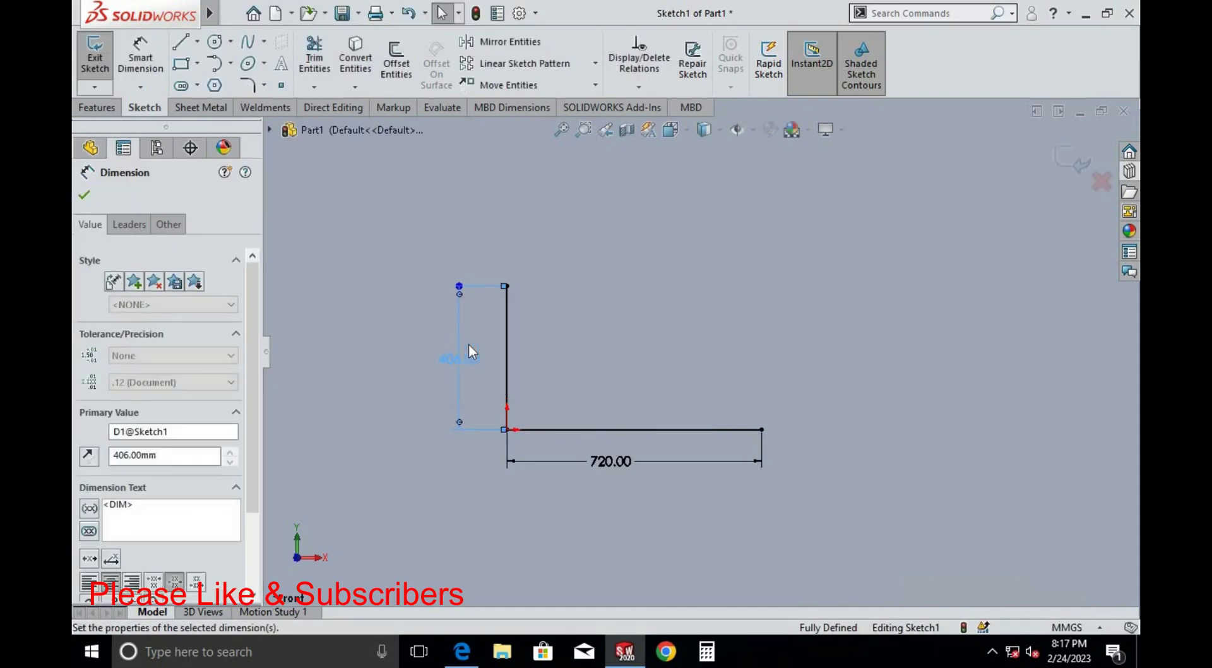
{"action": "left_click", "coordinate": [608, 335]}
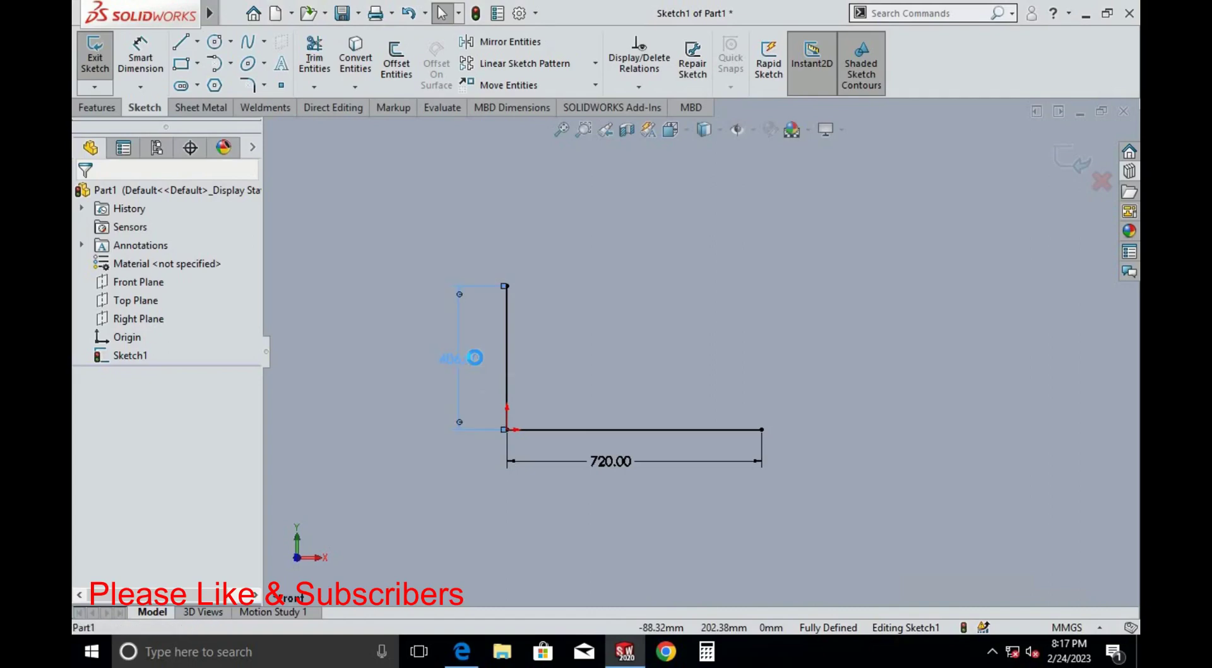
{"action": "double_click", "coordinate": [470, 358]}
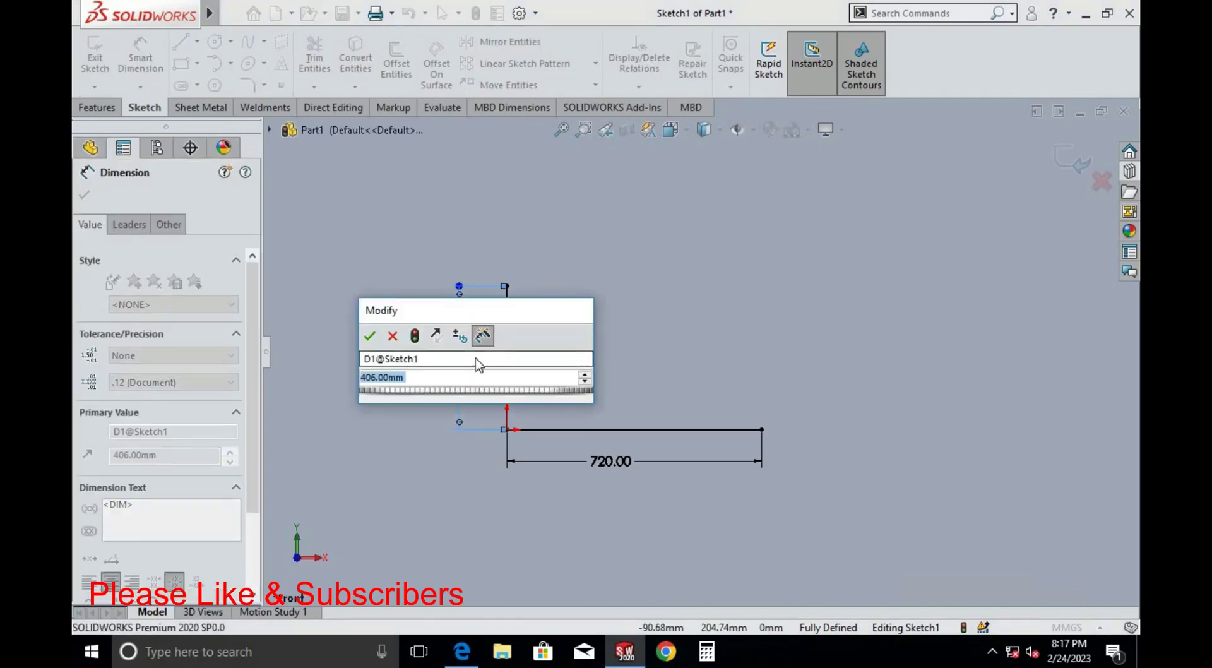
{"action": "type", "text": "405"}
{"action": "key", "text": "Return"}
{"action": "left_click", "coordinate": [588, 369]}
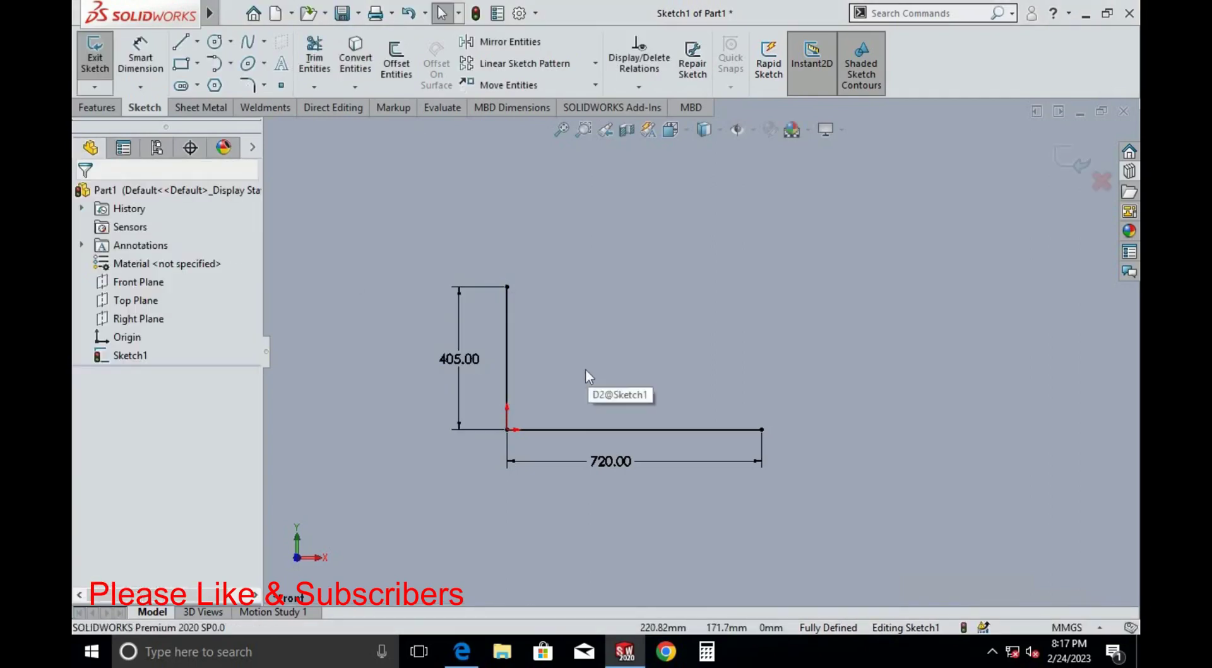
{"action": "key", "text": "alt+Tab"}
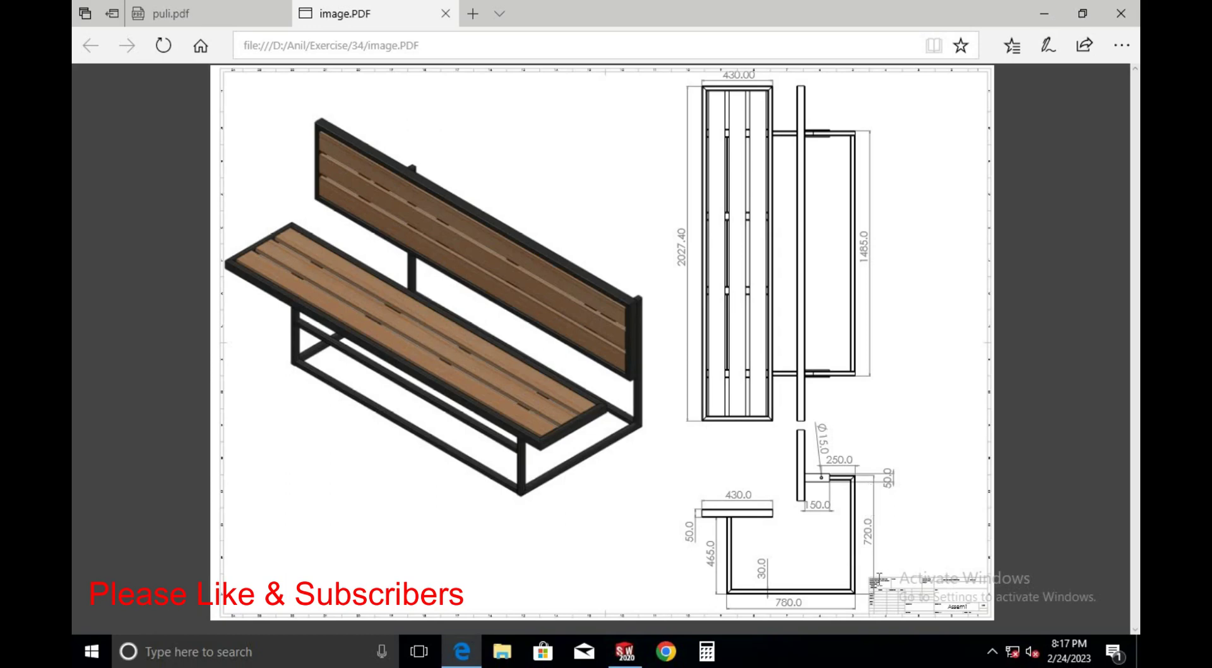
{"action": "key", "text": "alt+Tab"}
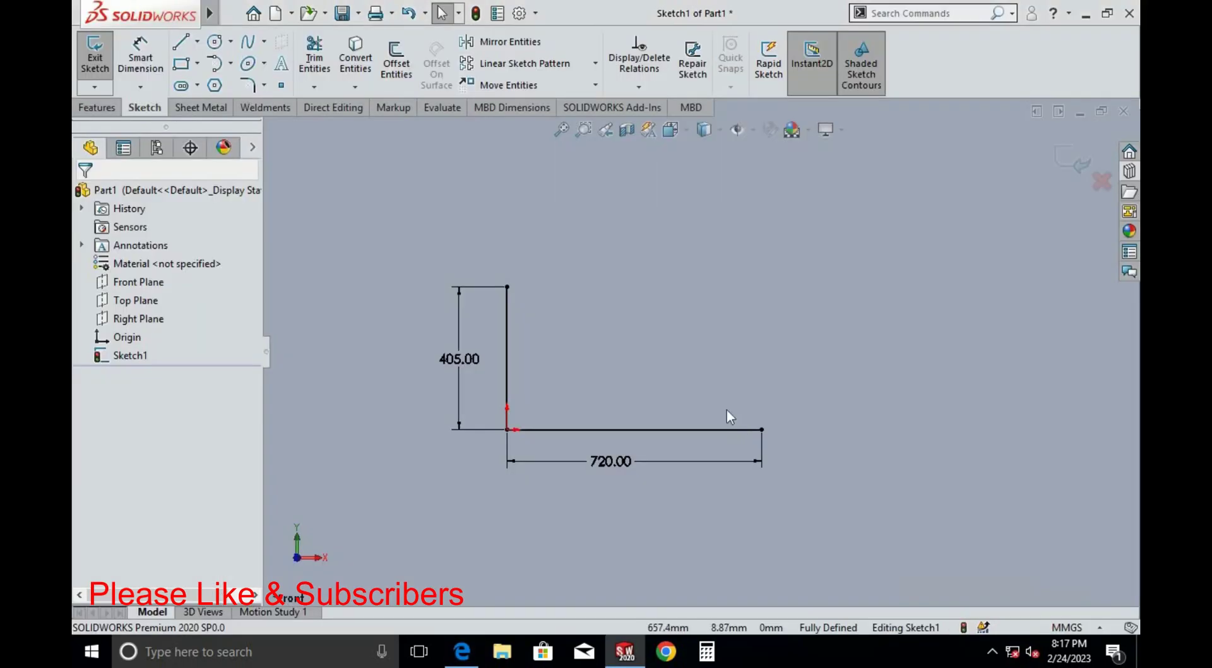
Draw a vertical line up from the 720 line's right end, capped by a 25 mm horizontal line running left
{"action": "key", "text": "l"}
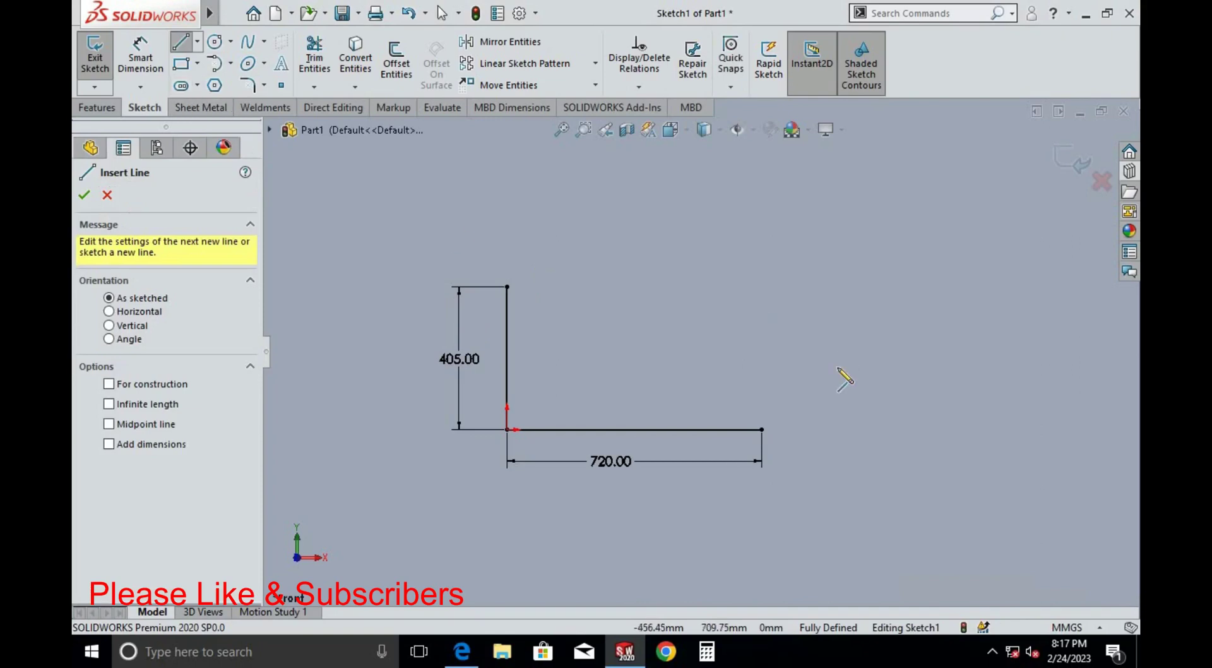
{"action": "left_click", "coordinate": [761, 429]}
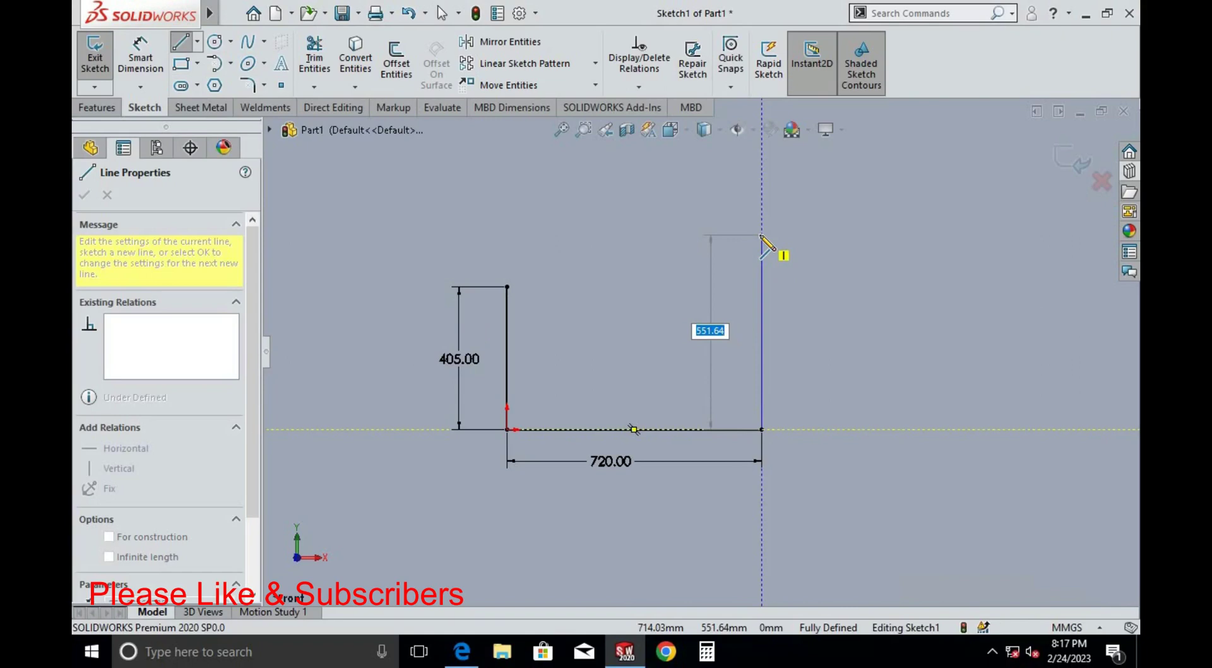
{"action": "key", "text": "alt+Tab"}
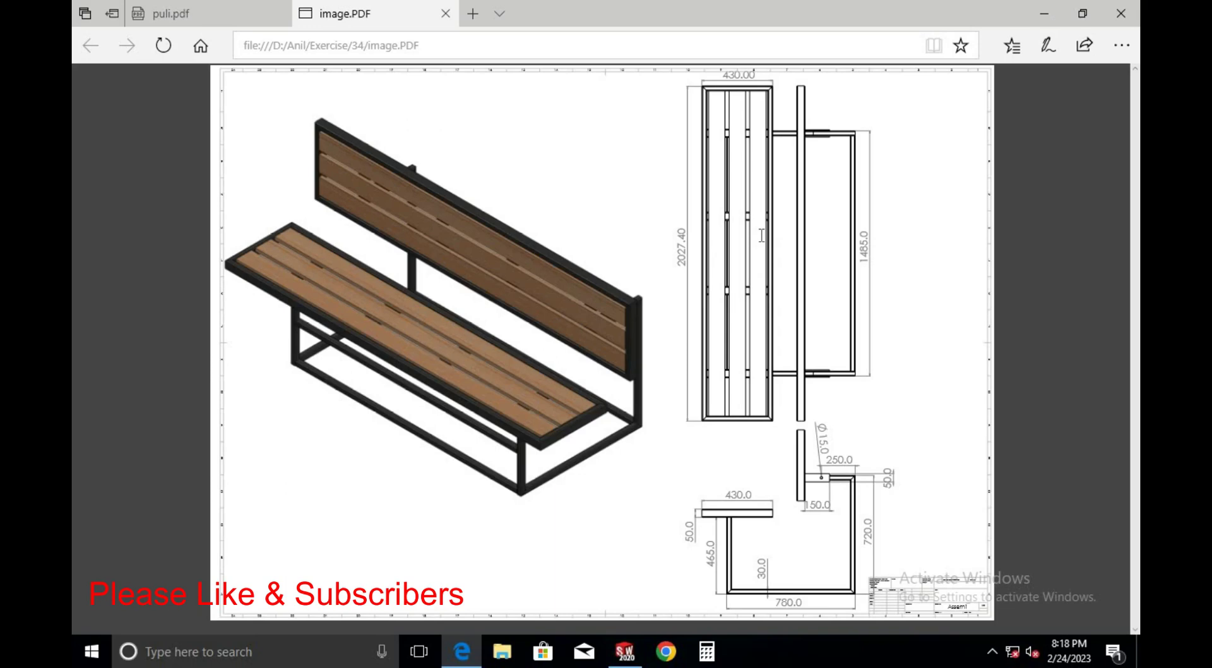
{"action": "key", "text": "alt+Tab"}
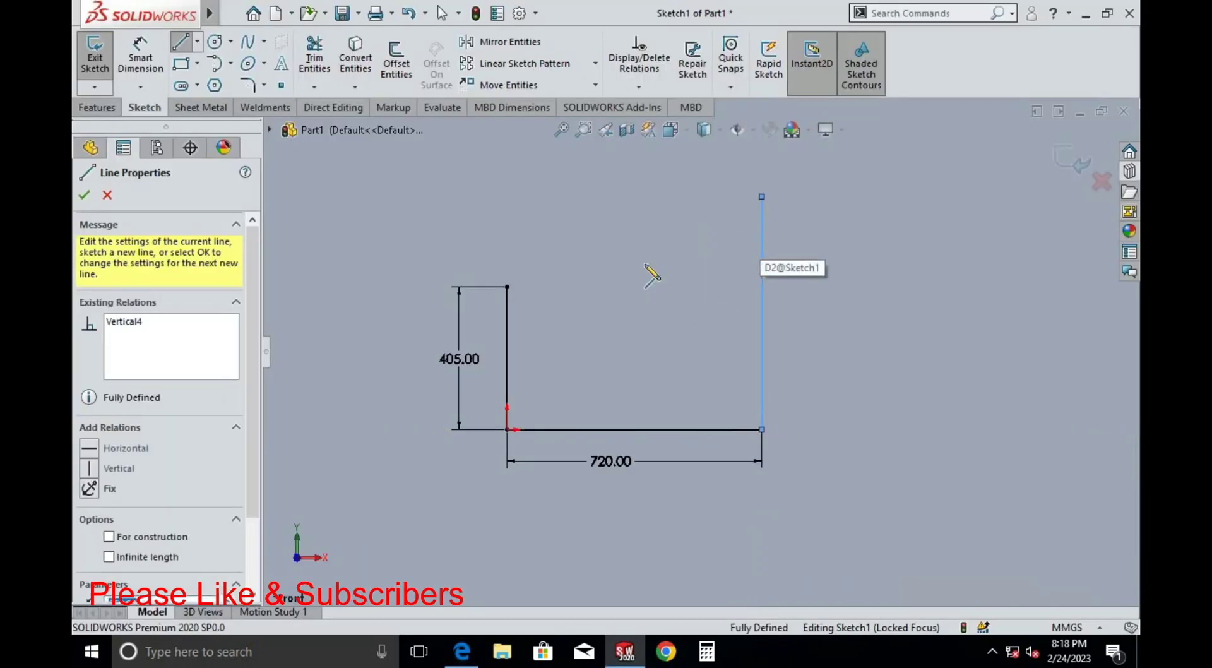
{"action": "key", "text": "alt+Tab"}
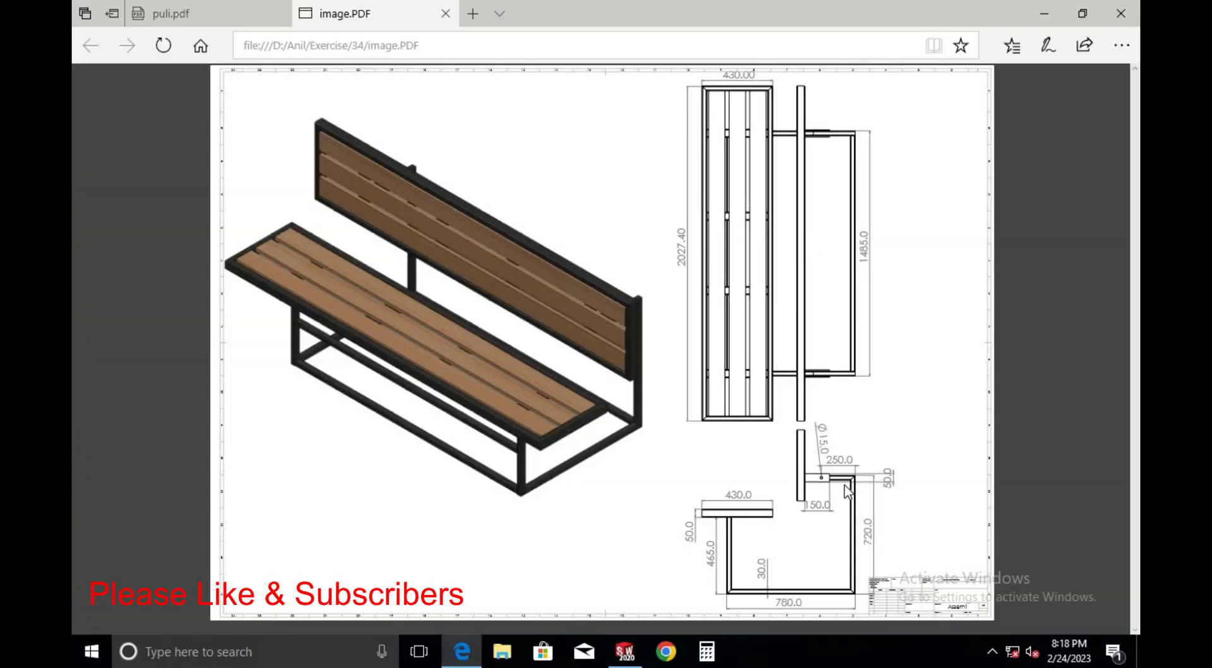
{"action": "key", "text": "alt+Tab"}
{"action": "left_click", "coordinate": [706, 196]}
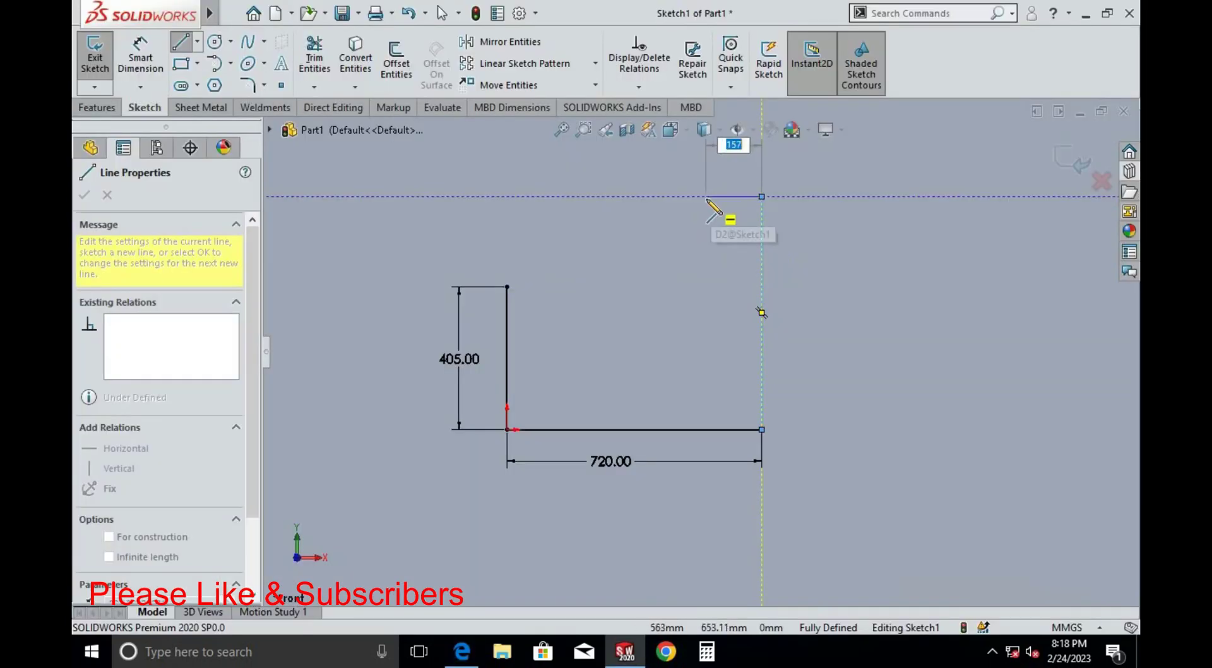
{"action": "type", "text": "25"}
{"action": "key", "text": "Return"}
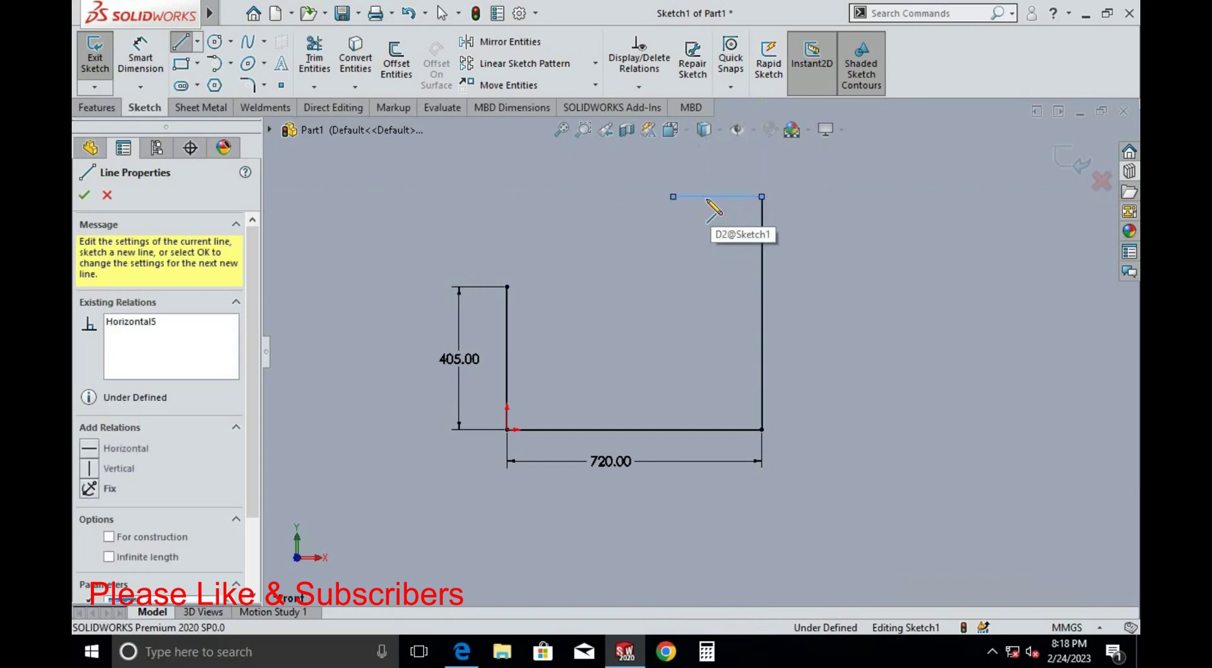
{"action": "key", "text": "Escape"}
{"action": "scroll", "coordinate": [657, 326], "scroll_direction": "up", "scroll_amount": 3}
{"action": "scroll", "coordinate": [671, 304], "scroll_direction": "down", "scroll_amount": 2}
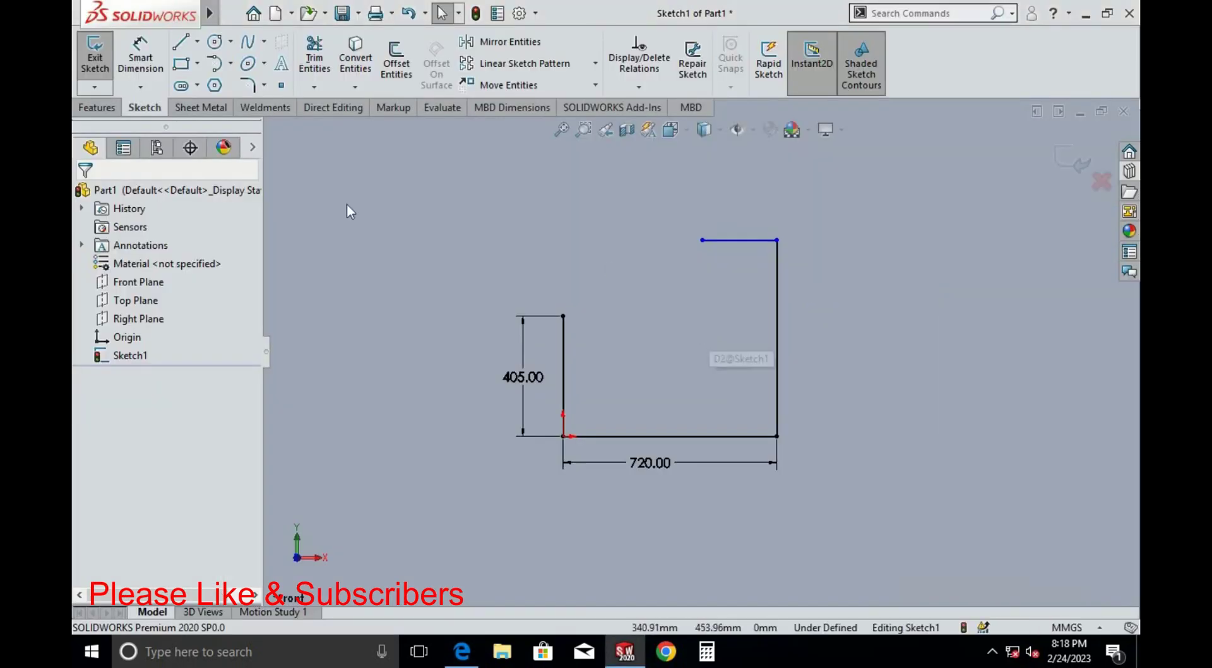
Exit the sketch, add a Weldment, and set up a structural member with an iso 30 x 30 x 2.6 square tube profile
{"action": "left_click", "coordinate": [1084, 169]}
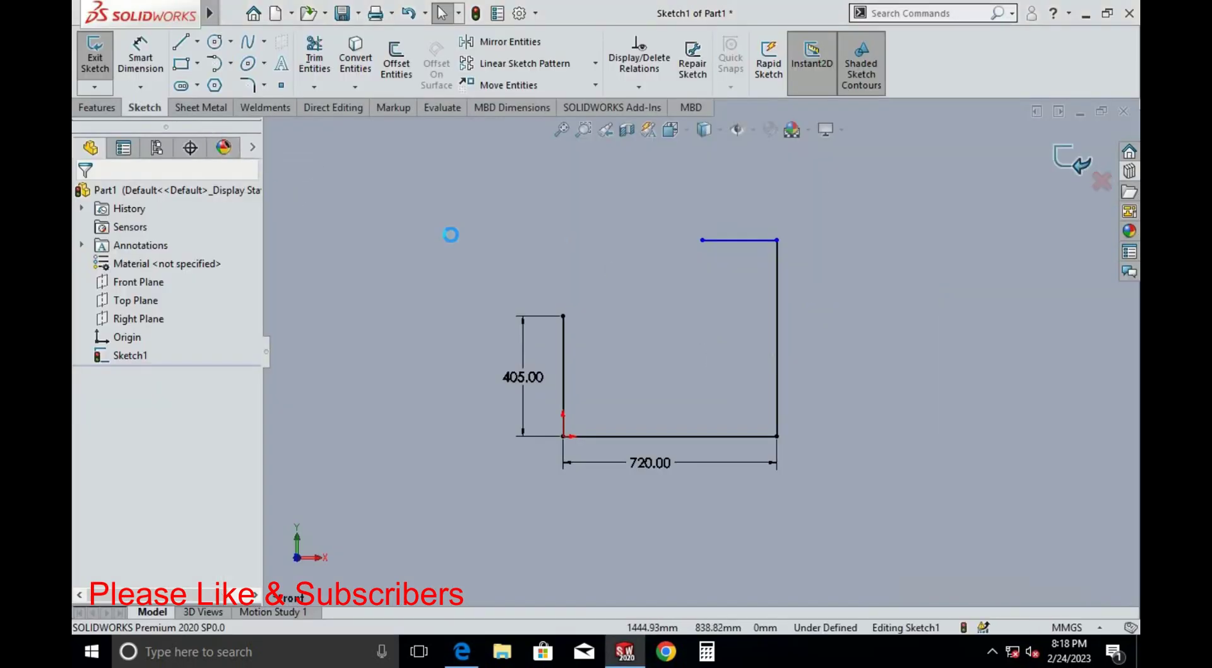
{"action": "left_click", "coordinate": [287, 108]}
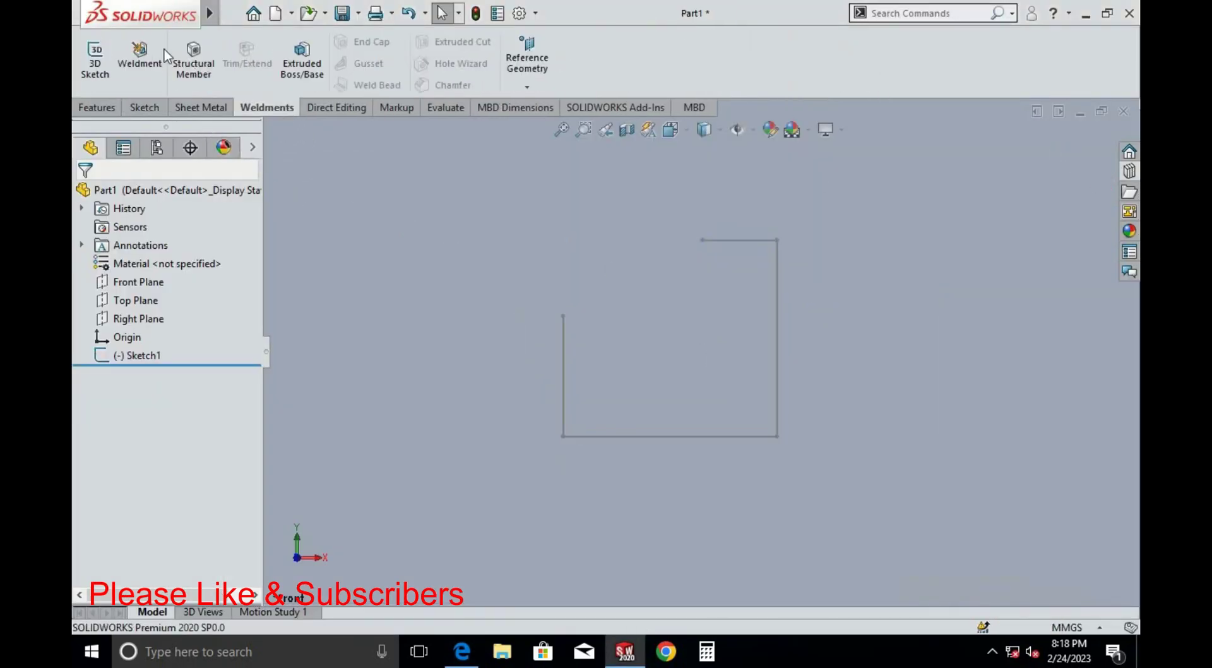
{"action": "left_click", "coordinate": [140, 56]}
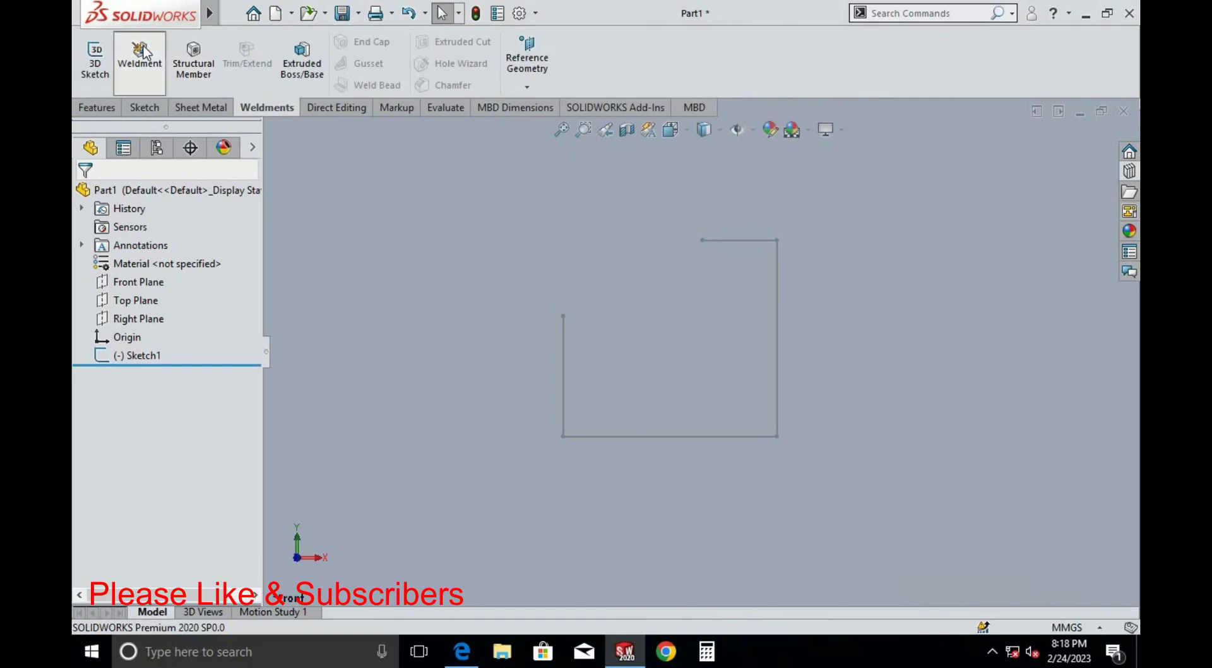
{"action": "left_click", "coordinate": [193, 57]}
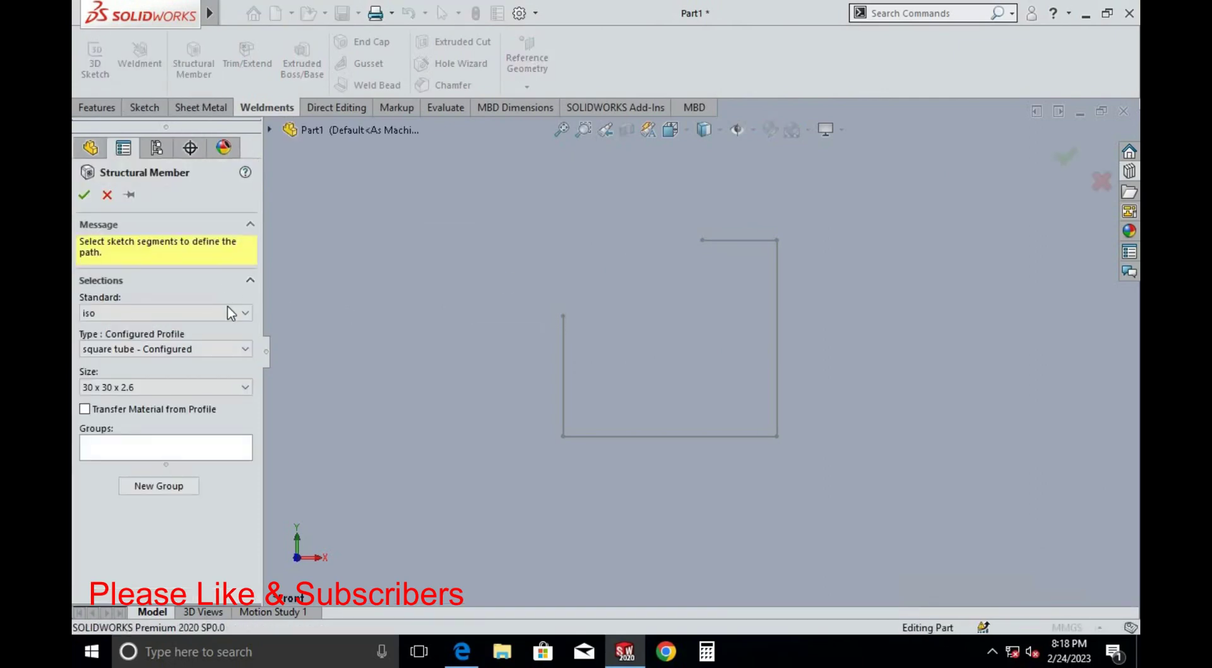
{"action": "left_click", "coordinate": [226, 312]}
{"action": "left_click", "coordinate": [213, 328]}
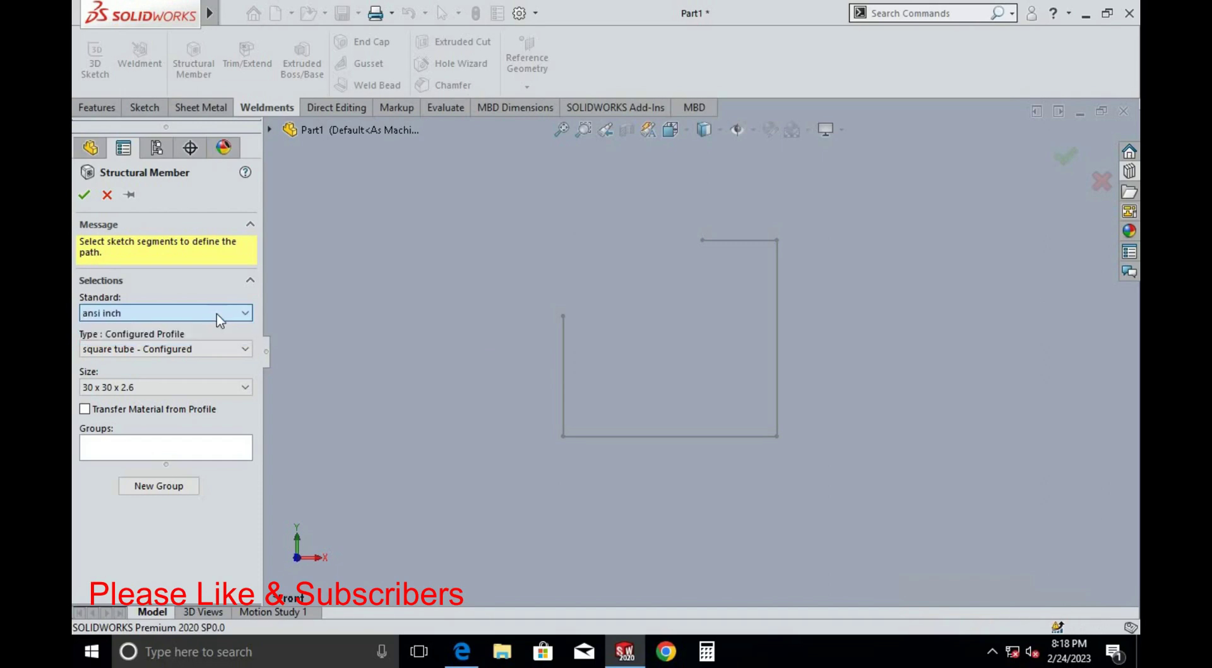
{"action": "left_click", "coordinate": [216, 316]}
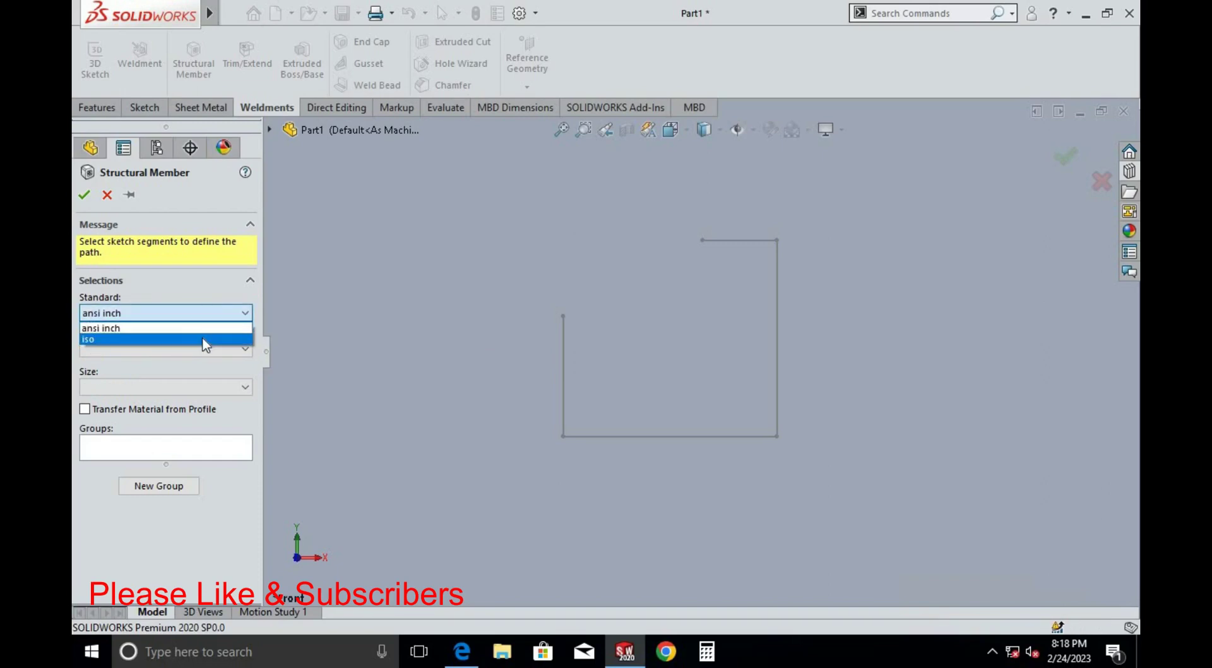
{"action": "left_click", "coordinate": [204, 339]}
{"action": "left_click", "coordinate": [221, 350]}
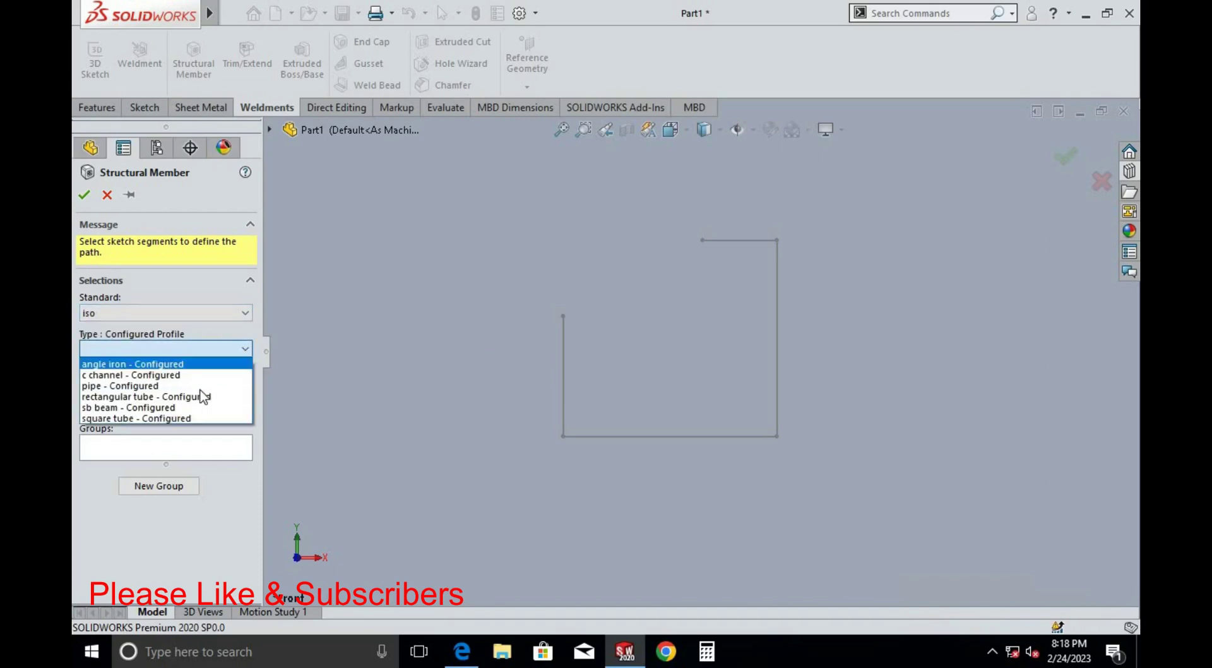
{"action": "left_click", "coordinate": [194, 415]}
{"action": "left_click", "coordinate": [193, 387]}
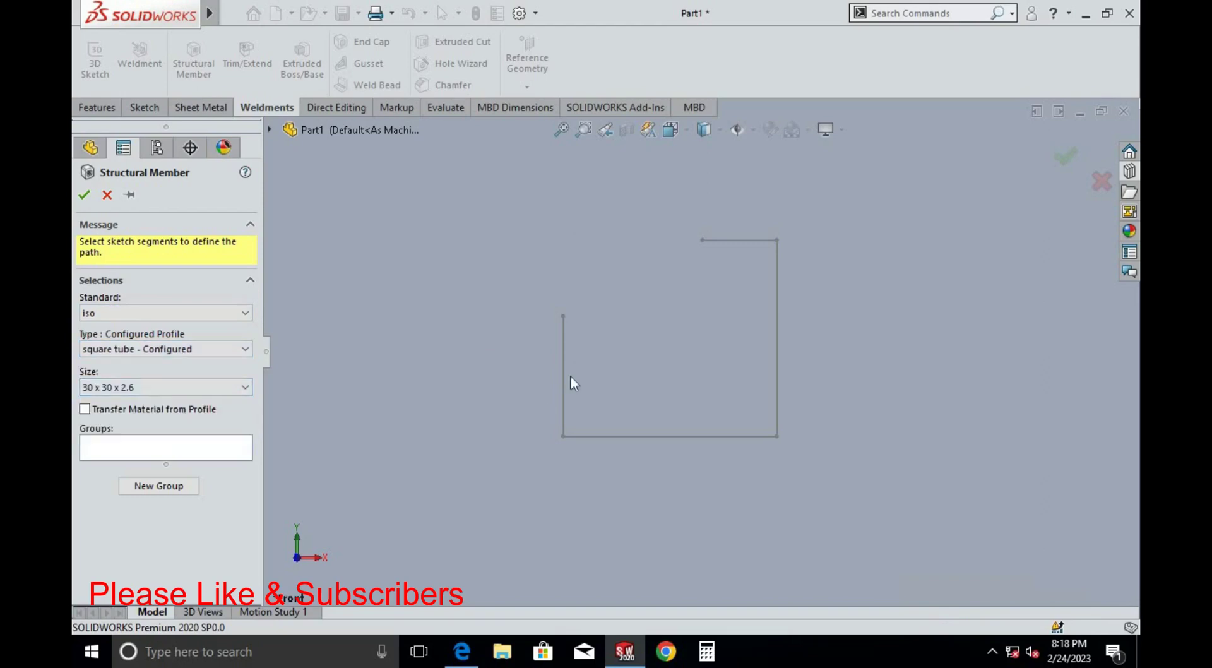
Assign the left, bottom, right and short top lines each to its own member group
{"action": "left_click", "coordinate": [163, 452]}
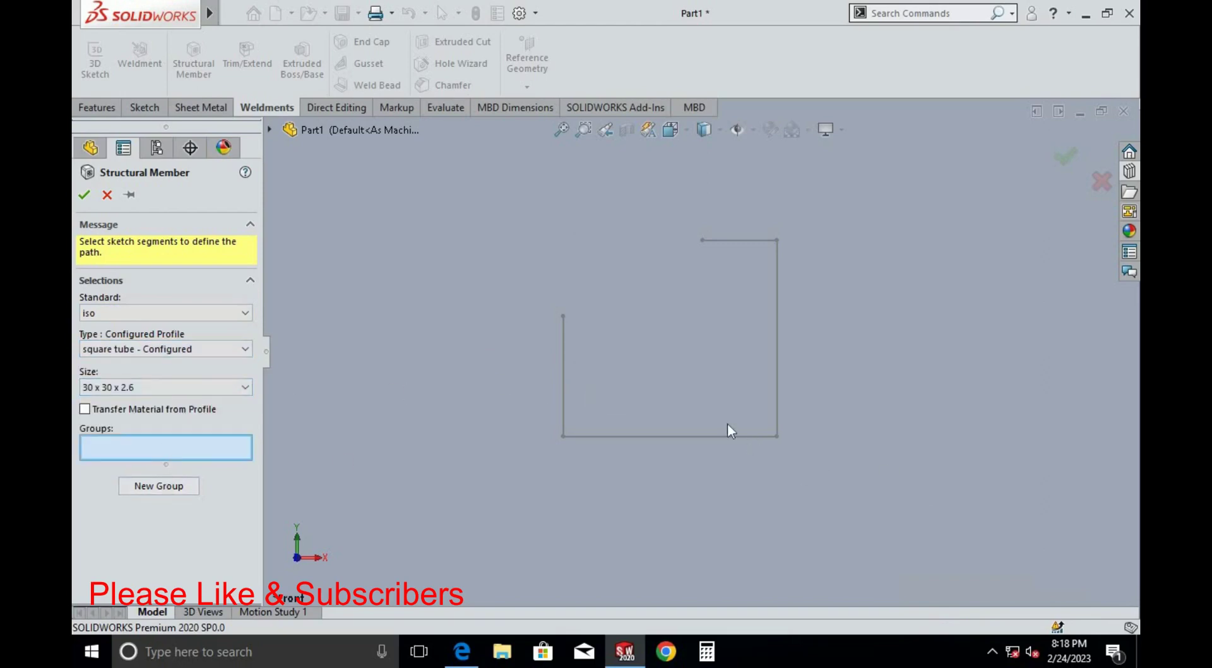
{"action": "left_click", "coordinate": [563, 356]}
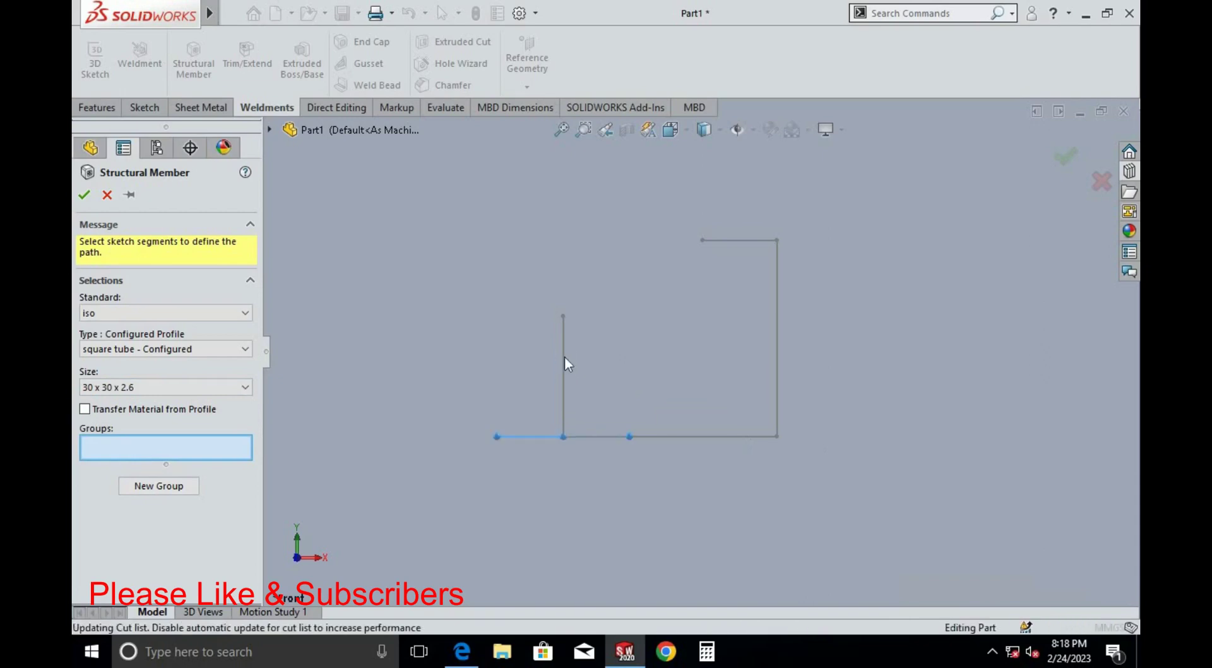
{"action": "left_click", "coordinate": [152, 509]}
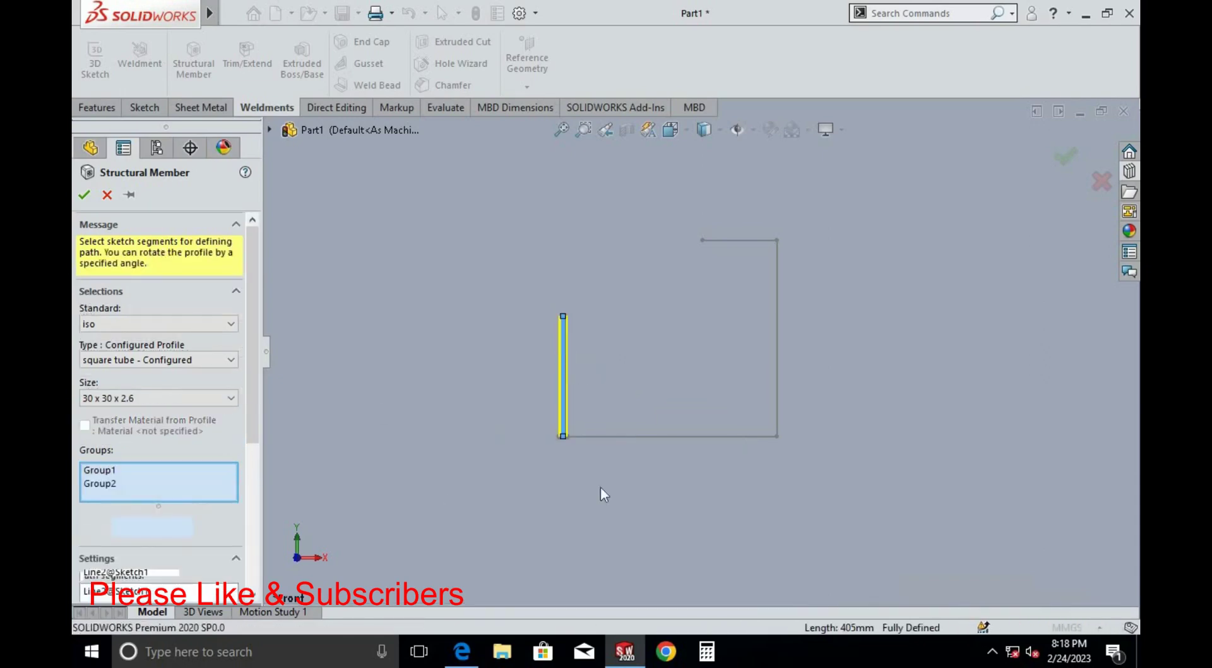
{"action": "left_click", "coordinate": [654, 435]}
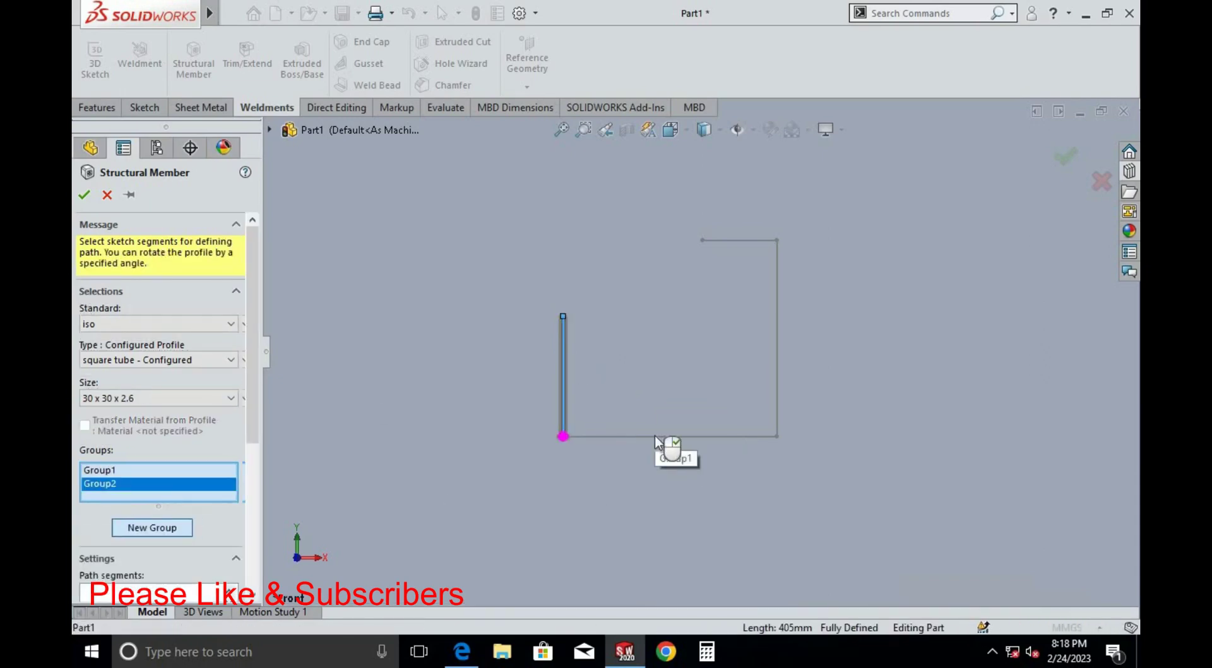
{"action": "left_click", "coordinate": [149, 533]}
{"action": "left_click", "coordinate": [778, 354]}
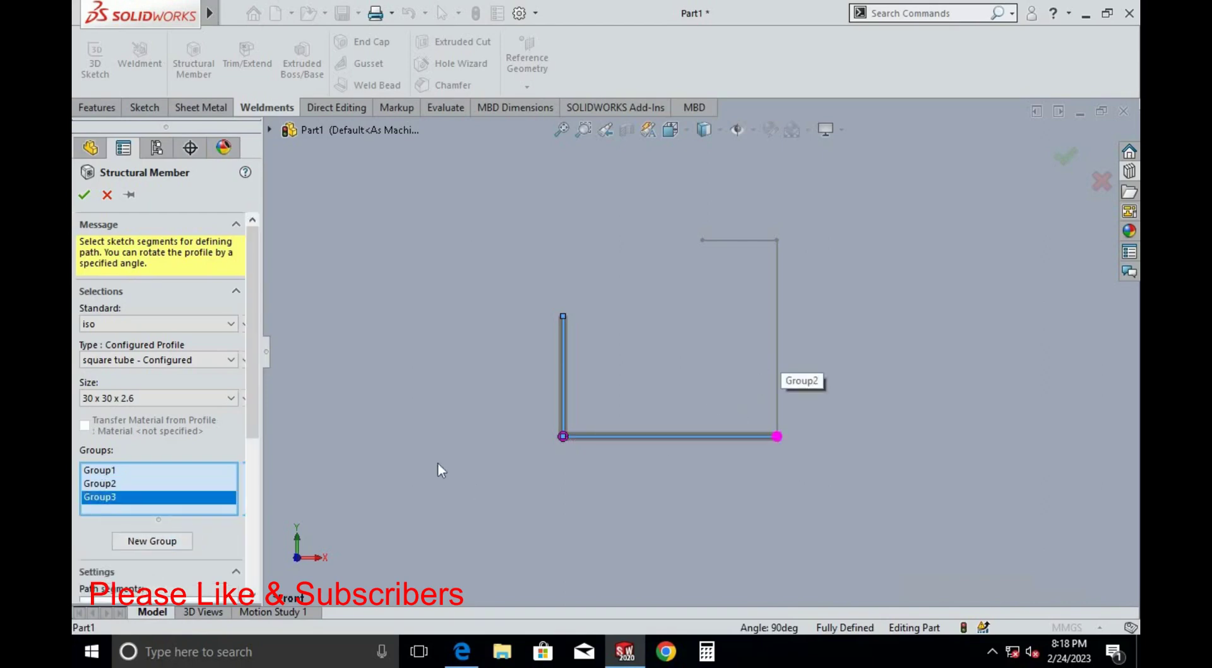
{"action": "left_click", "coordinate": [175, 541]}
{"action": "left_click", "coordinate": [745, 238]}
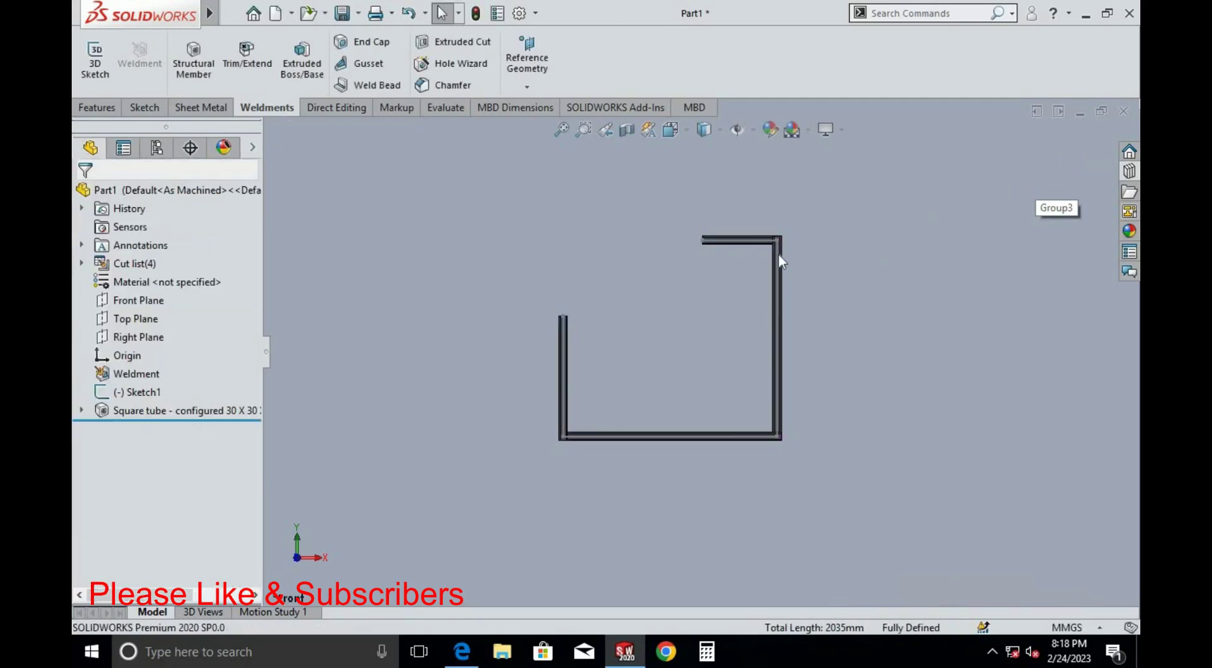
Orbit and zoom around the tube frame, then switch to the Front view
{"action": "scroll", "coordinate": [778, 254], "scroll_direction": "down", "scroll_amount": 2}
{"action": "scroll", "coordinate": [794, 247], "scroll_direction": "down", "scroll_amount": 3}
{"action": "scroll", "coordinate": [828, 334], "scroll_direction": "up", "scroll_amount": 3}
{"action": "mouse_move", "coordinate": [749, 503]}
{"action": "middle_mouse_down"}
{"action": "mouse_move", "coordinate": [694, 449]}
{"action": "mouse_move", "coordinate": [749, 259]}
{"action": "middle_mouse_up"}
{"action": "scroll", "coordinate": [674, 384], "scroll_direction": "down", "scroll_amount": 3}
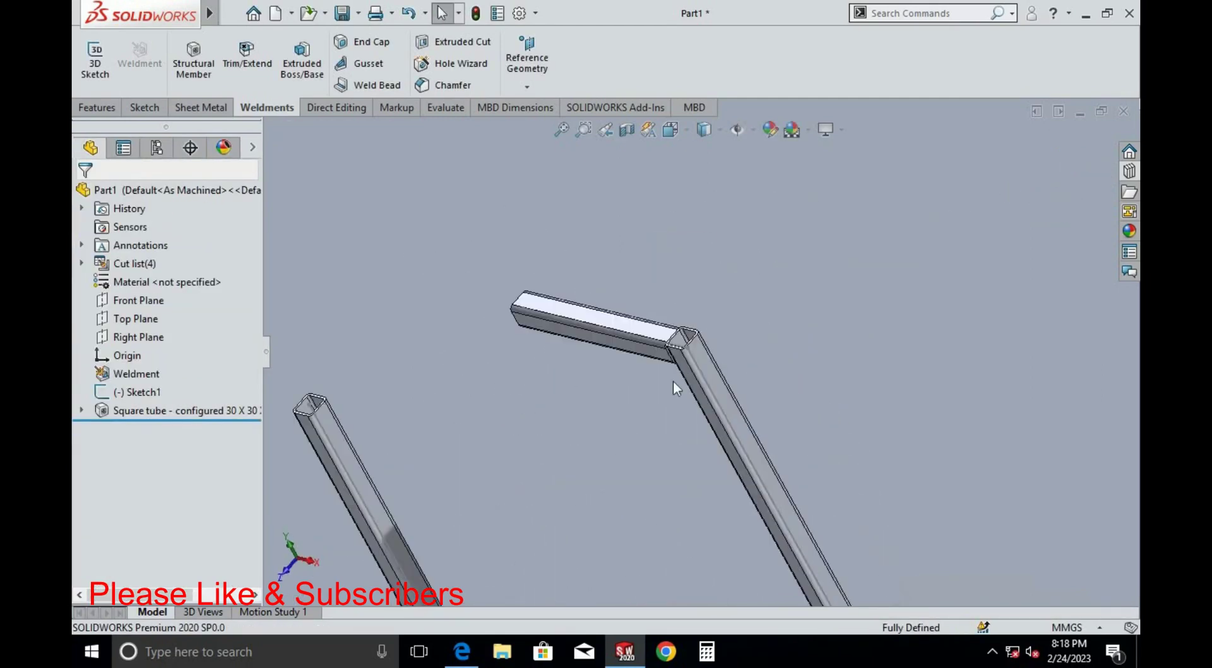
{"action": "middle_click_drag", "start_coordinate": [675, 354], "coordinate": [777, 464]}
{"action": "scroll", "coordinate": [765, 593], "scroll_direction": "up", "scroll_amount": 3}
{"action": "scroll", "coordinate": [811, 473], "scroll_direction": "down", "scroll_amount": 3}
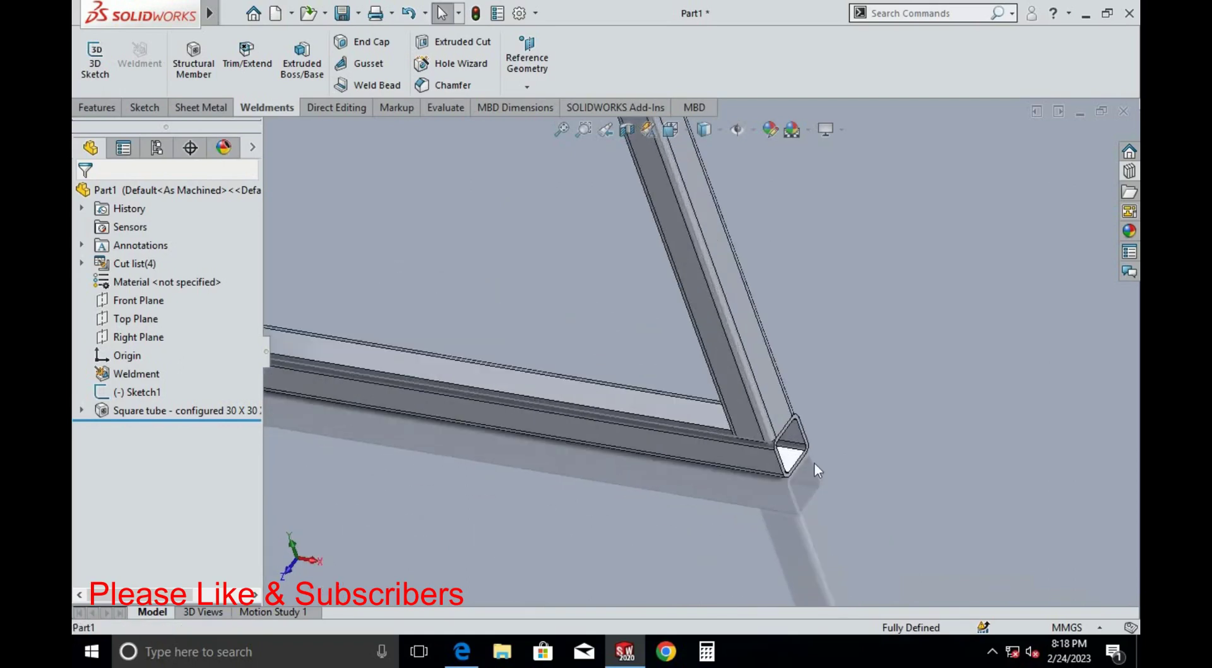
{"action": "scroll", "coordinate": [486, 373], "scroll_direction": "up", "scroll_amount": 2}
{"action": "scroll", "coordinate": [422, 383], "scroll_direction": "down", "scroll_amount": 3}
{"action": "scroll", "coordinate": [422, 383], "scroll_direction": "up", "scroll_amount": 2}
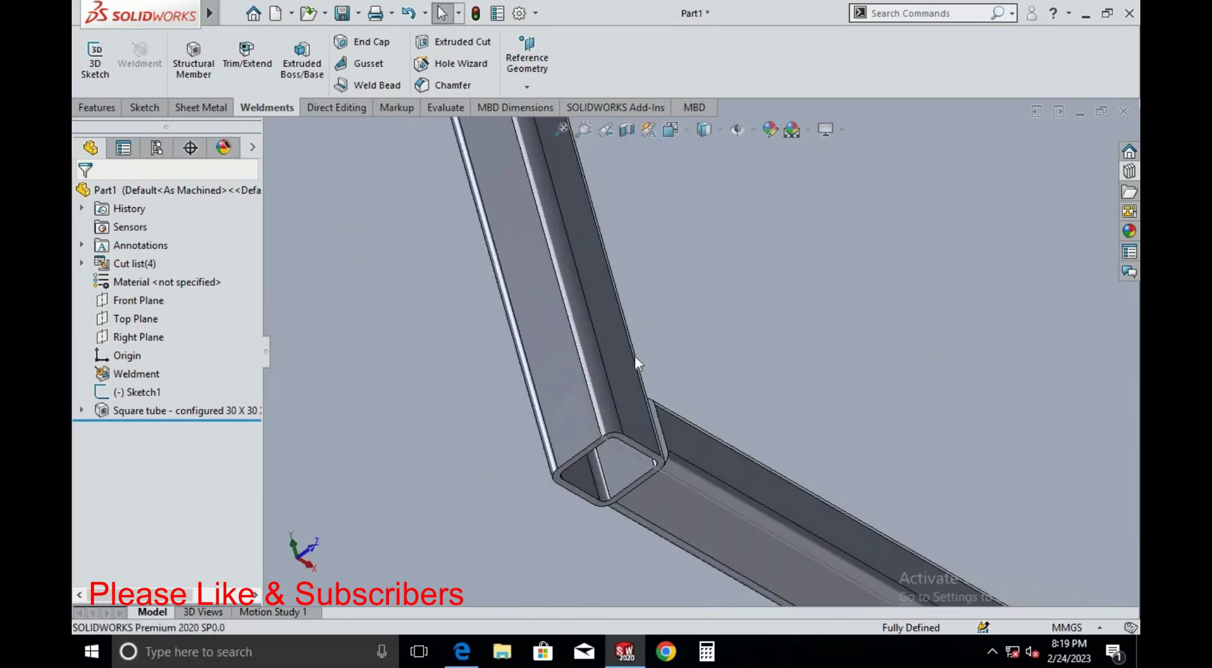
{"action": "scroll", "coordinate": [634, 354], "scroll_direction": "up", "scroll_amount": 4}
{"action": "key", "text": "space"}
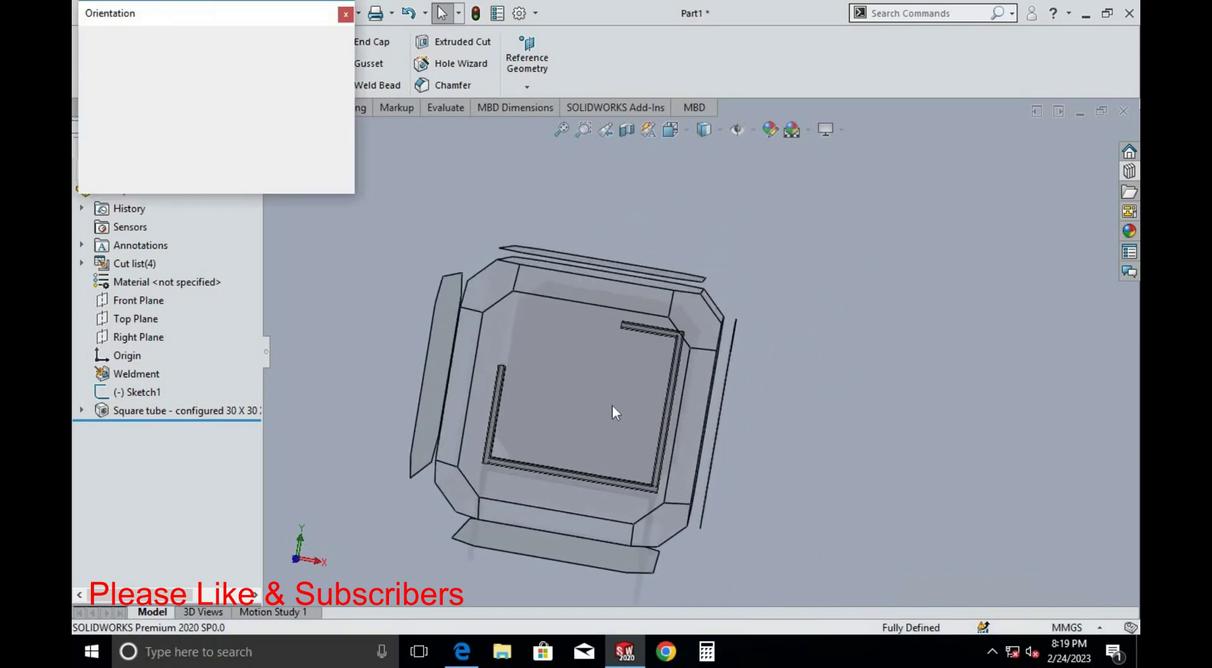
{"action": "left_click", "coordinate": [612, 407]}
Edit the Square tube feature and miter the bottom-left corner with Group 1 trim order 2
{"action": "right_click", "coordinate": [196, 410]}
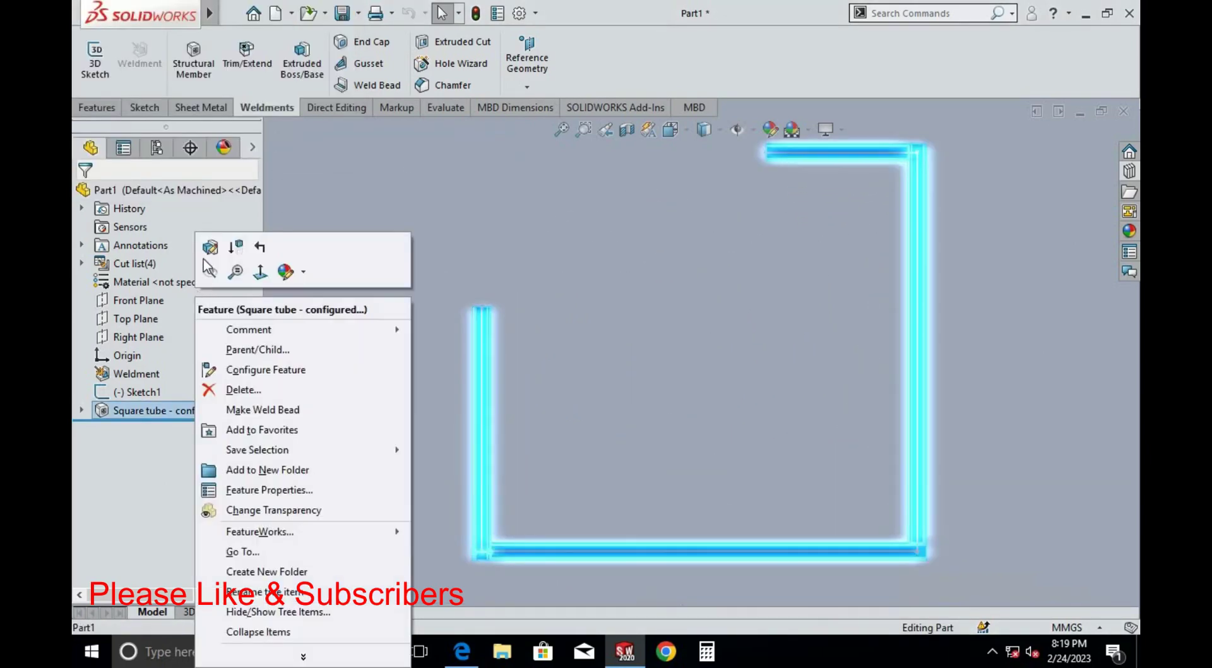
{"action": "left_click", "coordinate": [212, 270]}
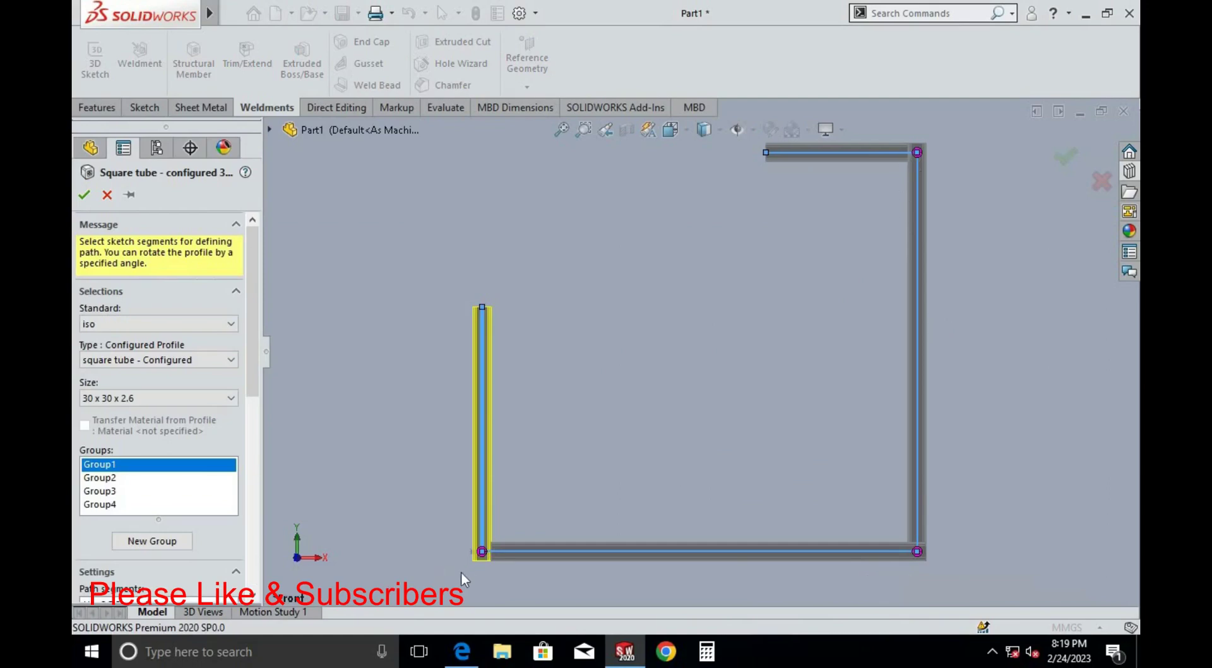
{"action": "scroll", "coordinate": [492, 540], "scroll_direction": "down", "scroll_amount": 1}
{"action": "right_click", "coordinate": [496, 535]}
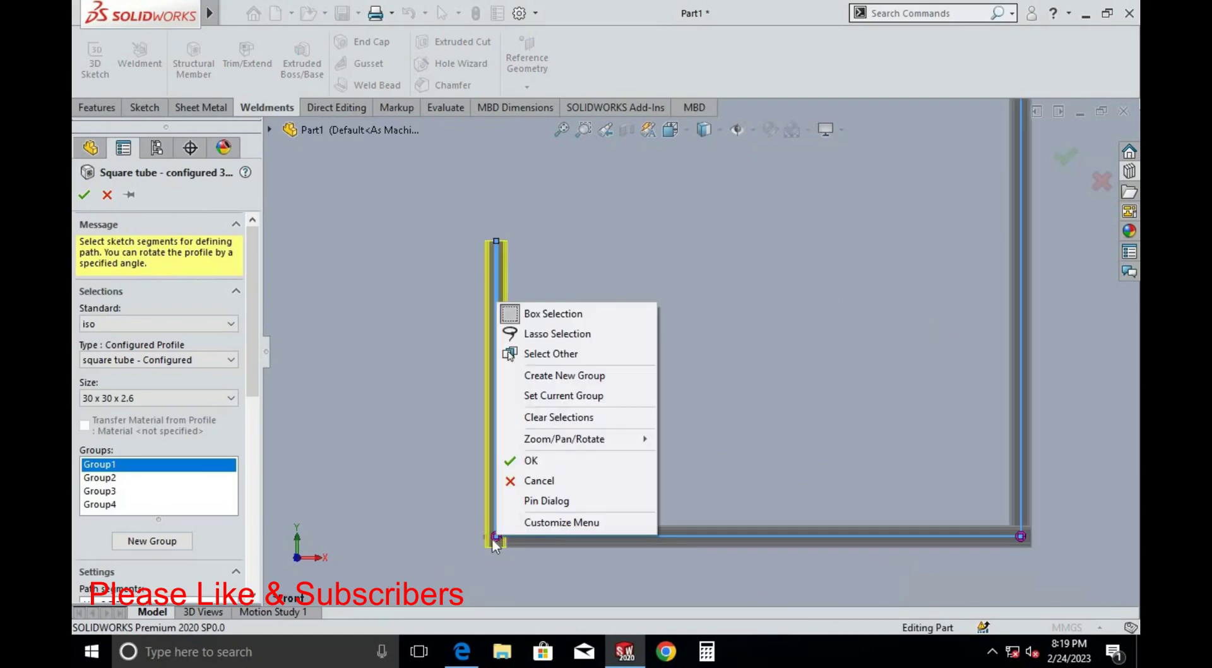
{"action": "left_click", "coordinate": [494, 536]}
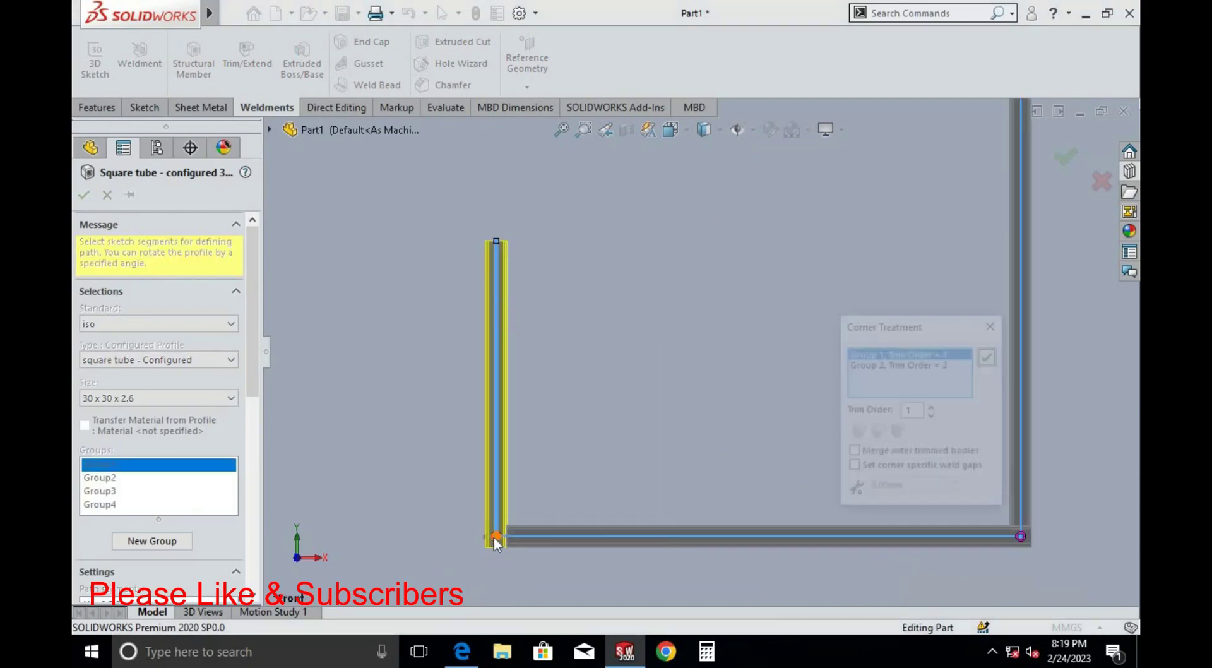
{"action": "left_click", "coordinate": [931, 407]}
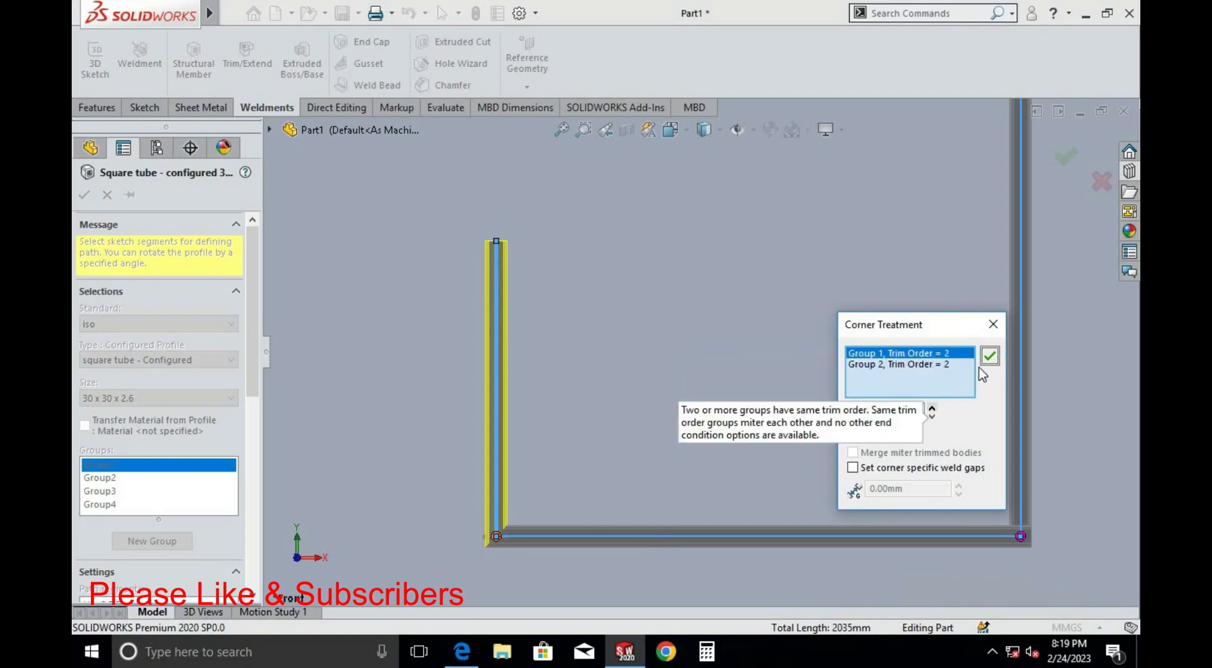
{"action": "left_click", "coordinate": [988, 357]}
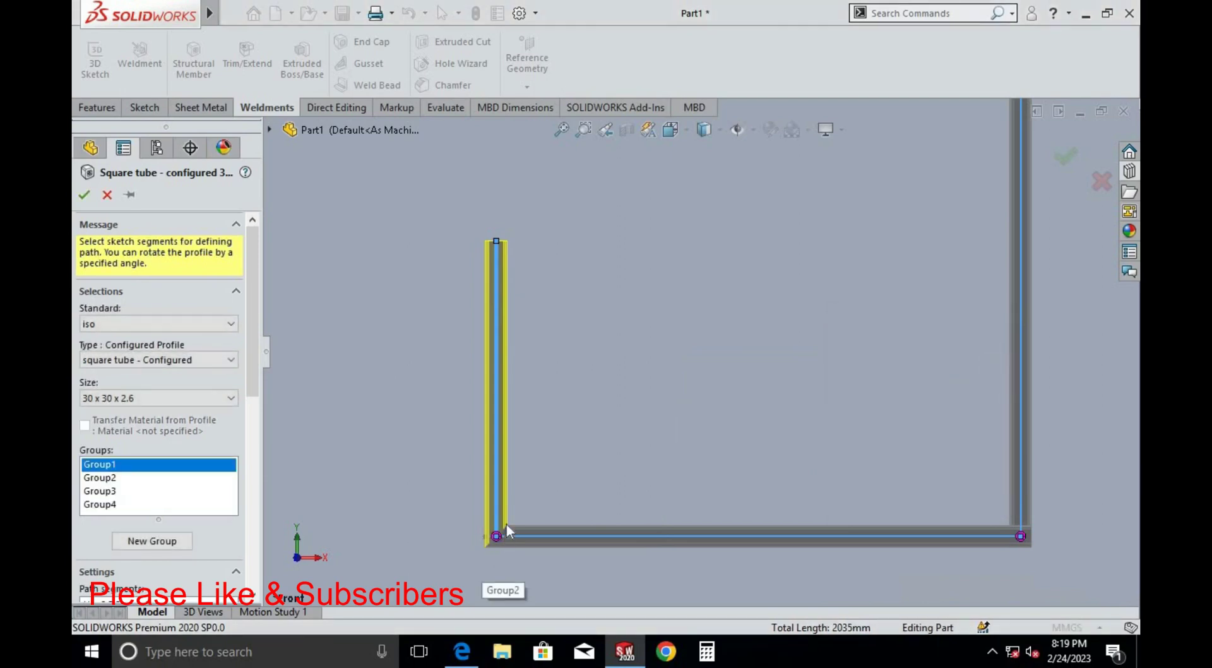
Miter the bottom-right corner by setting Group 1 trim order to 2
{"action": "scroll", "coordinate": [499, 535], "scroll_direction": "down", "scroll_amount": 5}
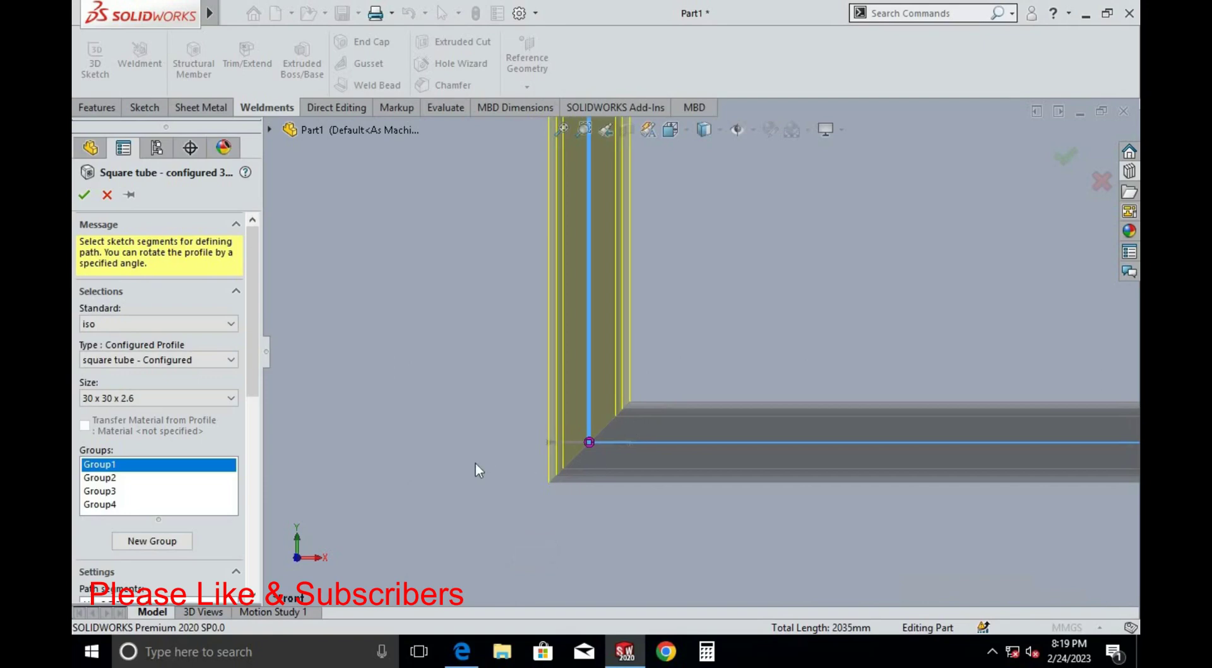
{"action": "scroll", "coordinate": [475, 463], "scroll_direction": "up", "scroll_amount": 5}
{"action": "scroll", "coordinate": [880, 361], "scroll_direction": "down", "scroll_amount": 5}
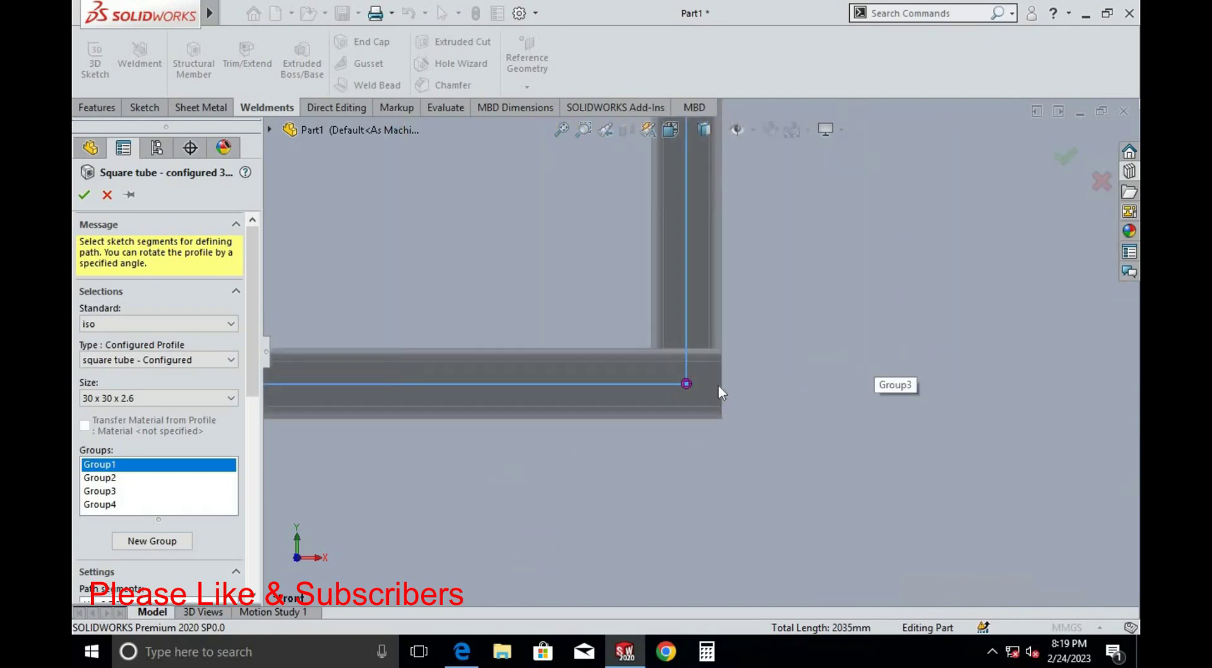
{"action": "left_click", "coordinate": [685, 384]}
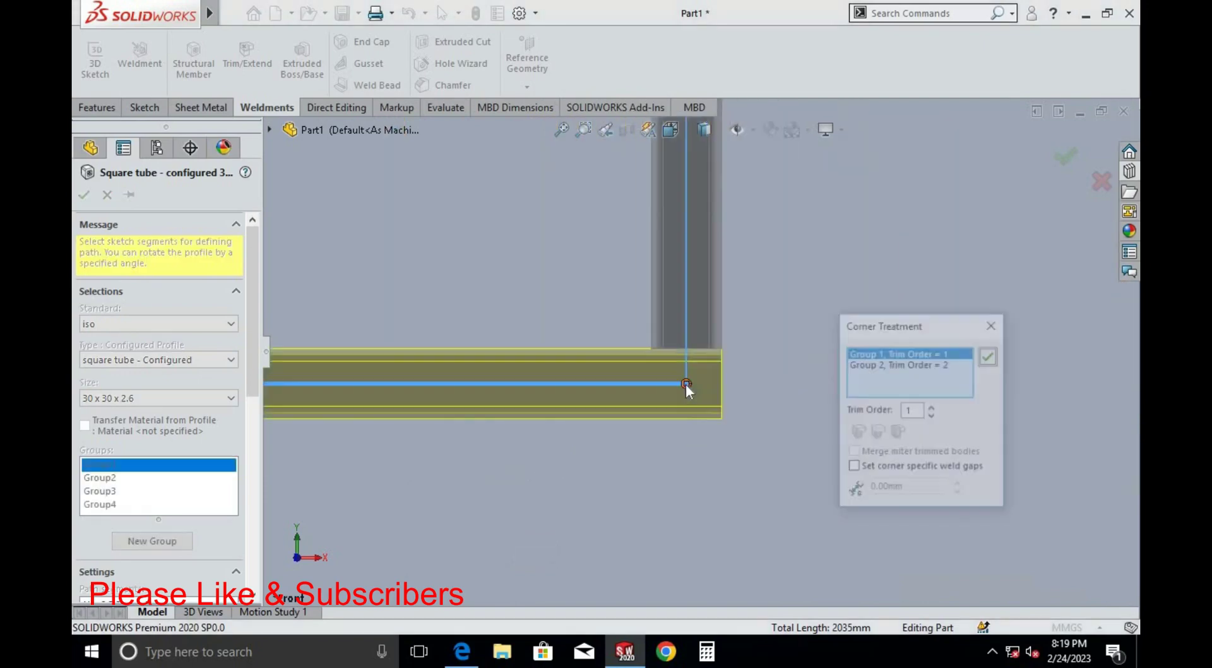
{"action": "left_click", "coordinate": [931, 408]}
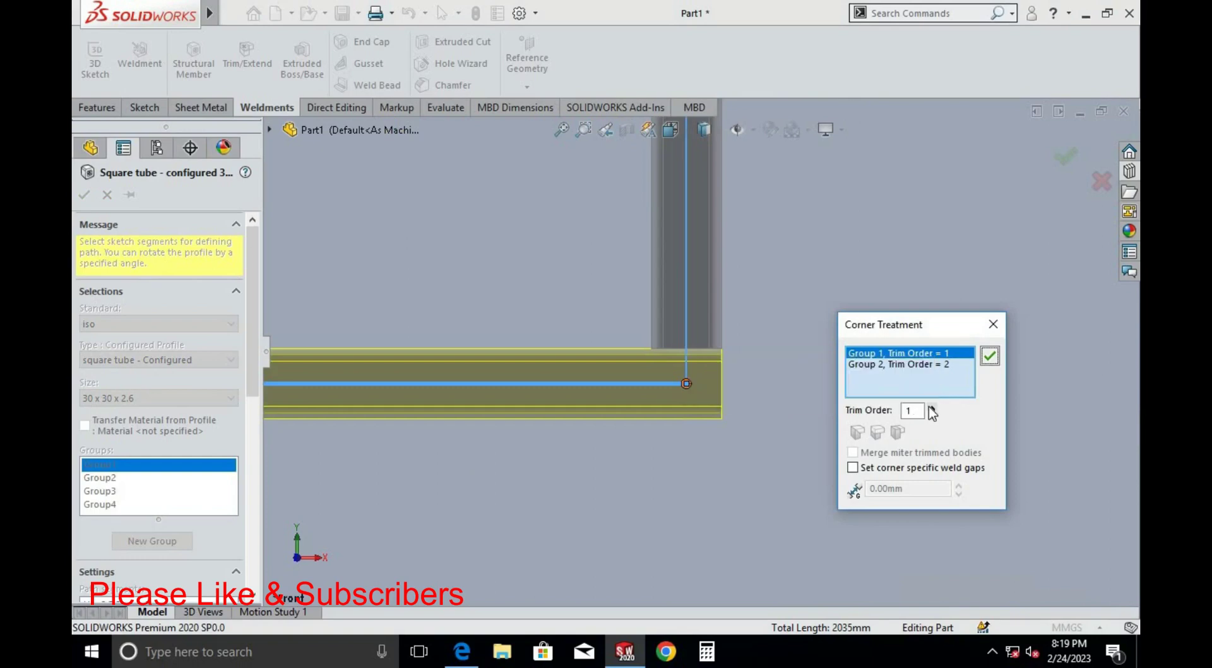
{"action": "left_click", "coordinate": [989, 355]}
Miter the top-right corner with trim order 2 and accept the structural member edits
{"action": "scroll", "coordinate": [748, 446], "scroll_direction": "up", "scroll_amount": 2}
{"action": "scroll", "coordinate": [702, 248], "scroll_direction": "up", "scroll_amount": 2}
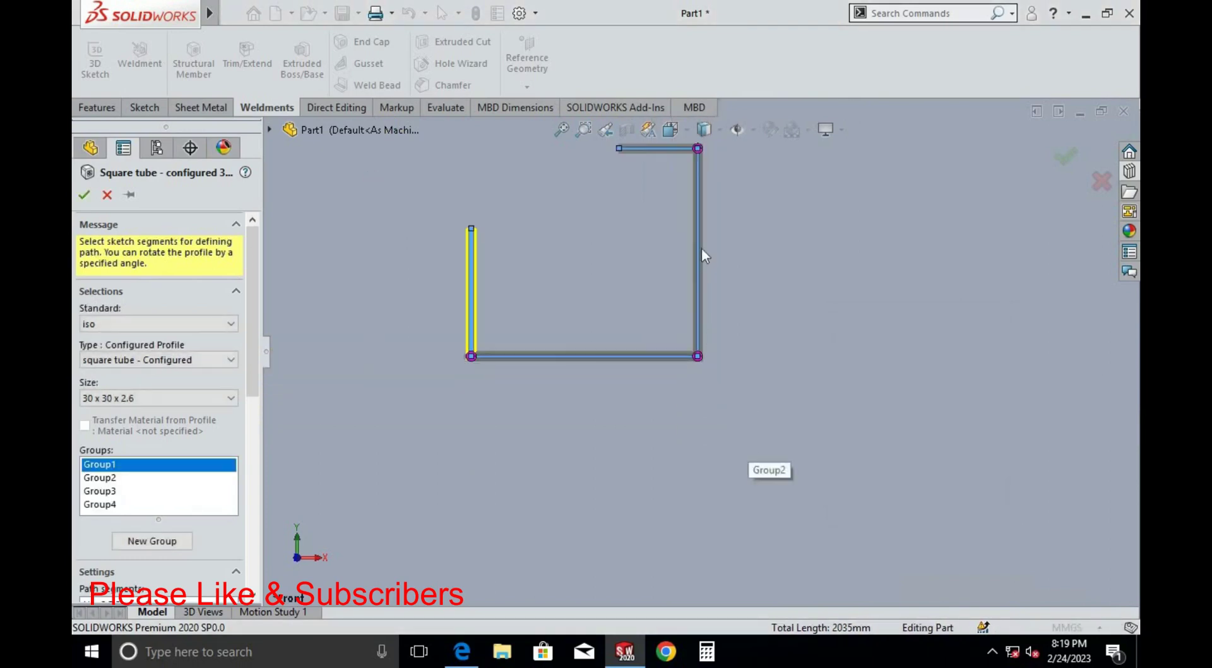
{"action": "scroll", "coordinate": [692, 162], "scroll_direction": "down", "scroll_amount": 3}
{"action": "scroll", "coordinate": [673, 237], "scroll_direction": "down", "scroll_amount": 3}
{"action": "left_click", "coordinate": [677, 237]}
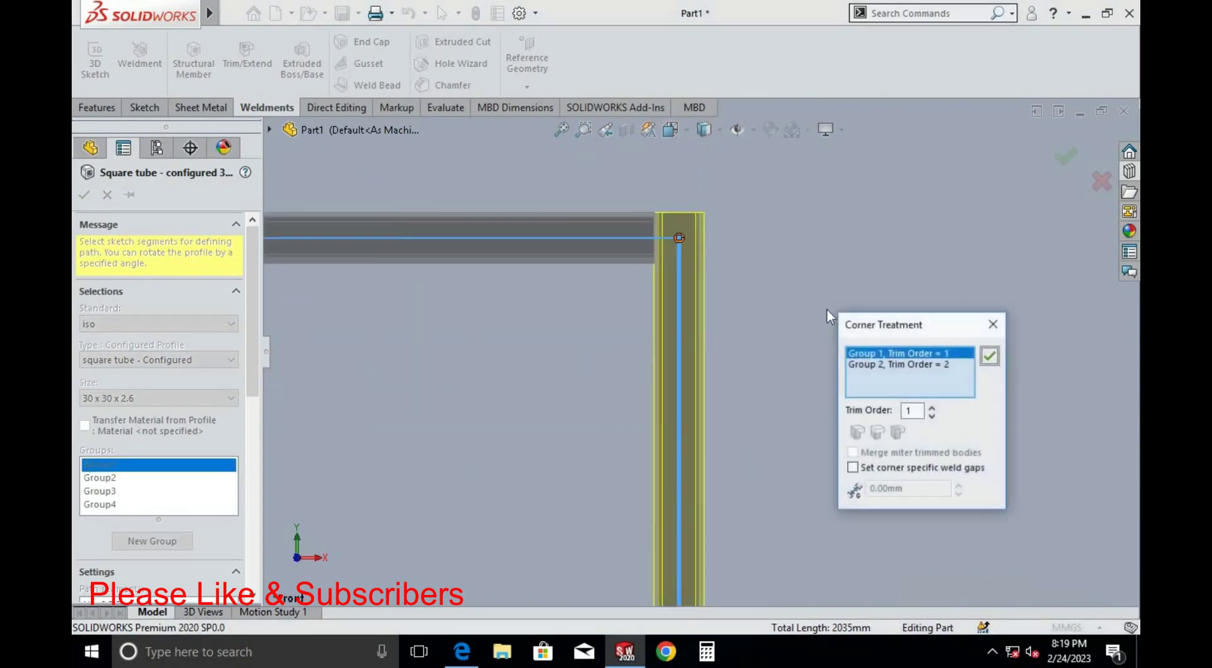
{"action": "left_click", "coordinate": [933, 410]}
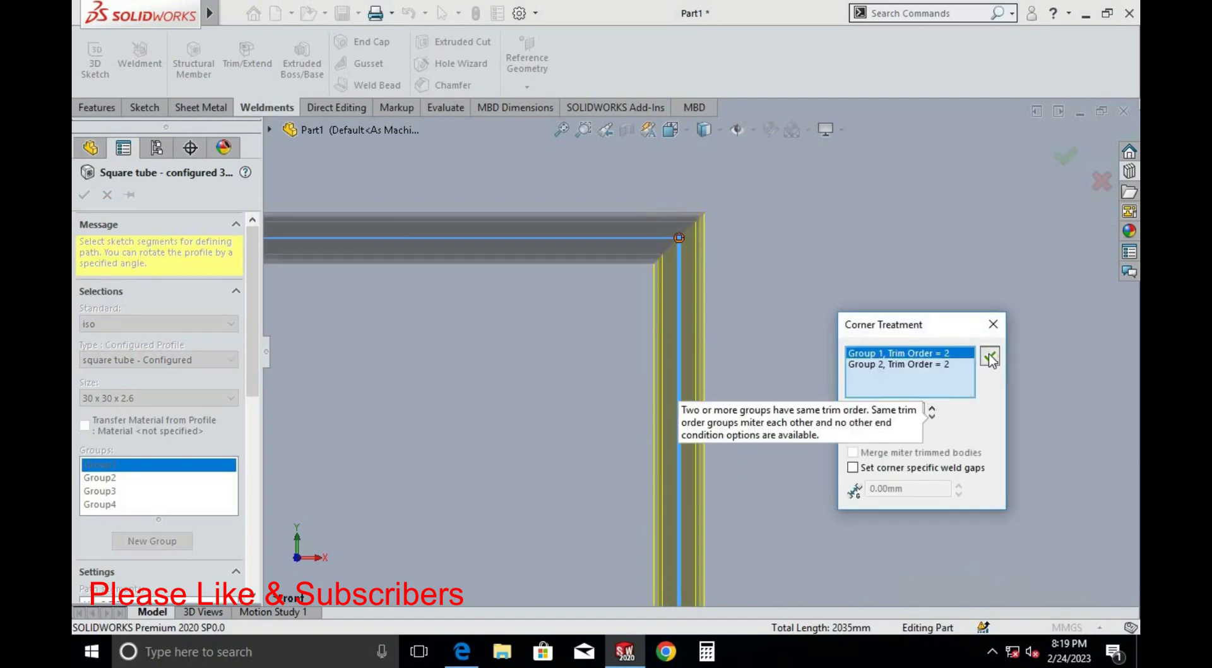
{"action": "left_click", "coordinate": [988, 357]}
{"action": "scroll", "coordinate": [831, 305], "scroll_direction": "up", "scroll_amount": 3}
{"action": "scroll", "coordinate": [747, 379], "scroll_direction": "up", "scroll_amount": 2}
{"action": "scroll", "coordinate": [746, 378], "scroll_direction": "down", "scroll_amount": 2}
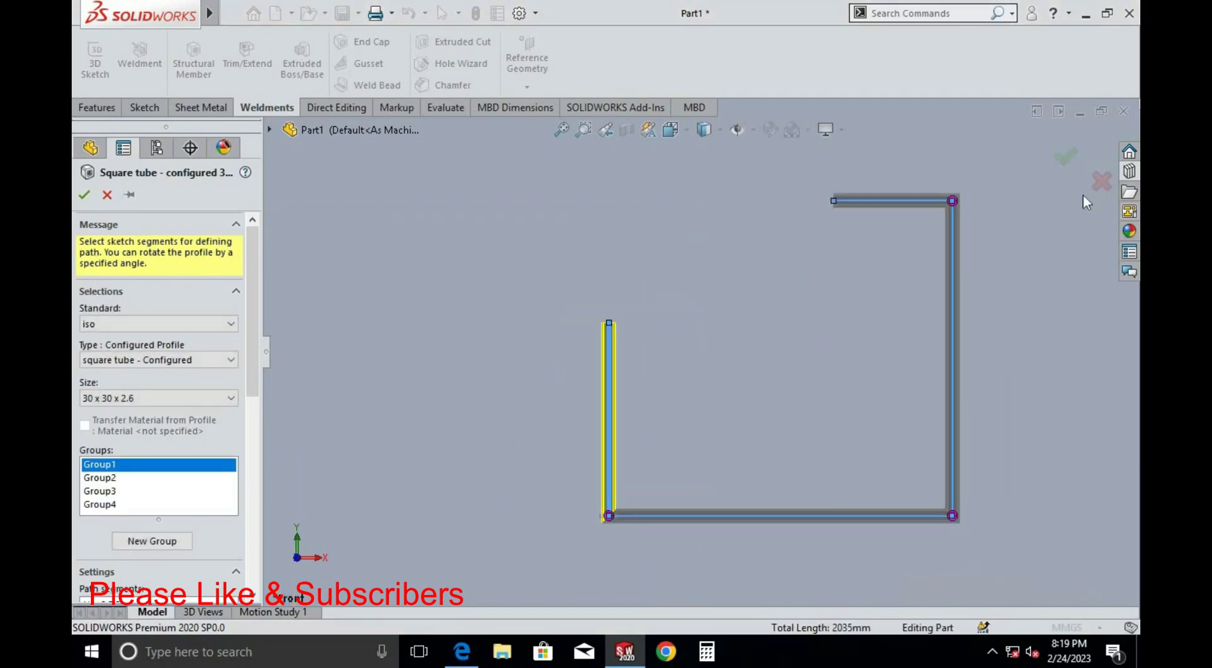
{"action": "left_click", "coordinate": [1064, 165]}
{"action": "mouse_move", "coordinate": [759, 376]}
{"action": "middle_mouse_down"}
{"action": "mouse_move", "coordinate": [708, 478]}
{"action": "mouse_move", "coordinate": [755, 368]}
{"action": "mouse_move", "coordinate": [730, 408]}
{"action": "mouse_move", "coordinate": [733, 395]}
{"action": "middle_mouse_up"}
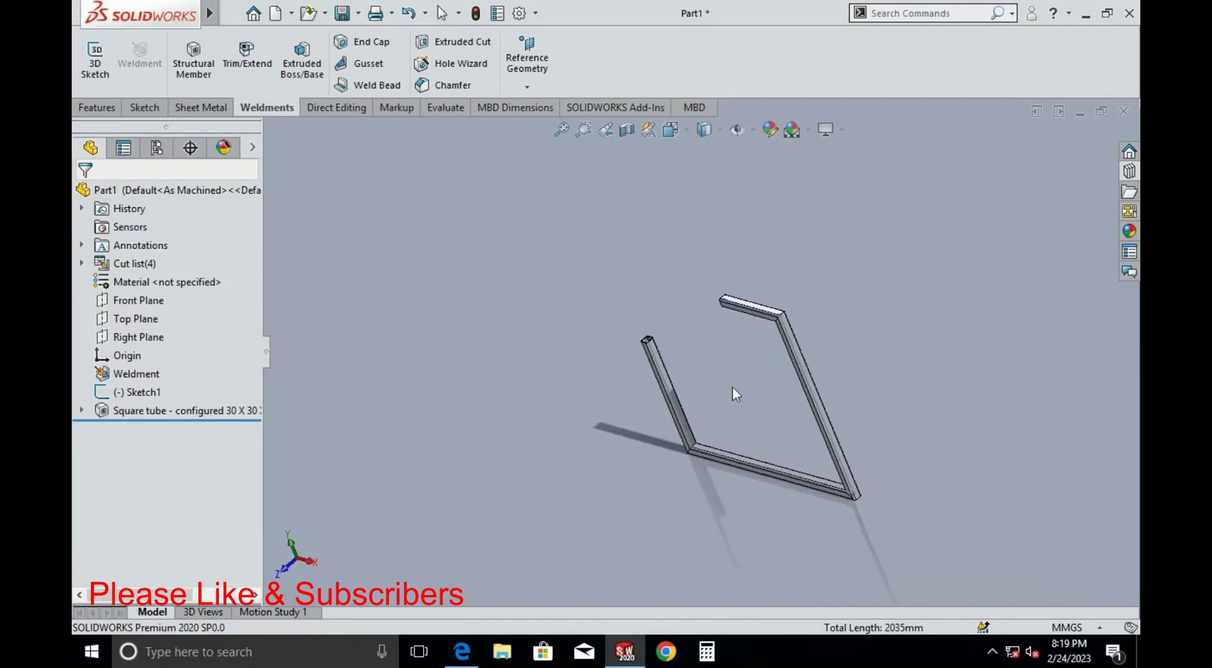
Save the part as '1' in the Exercise\34 folder
{"action": "key", "text": "ctrl+s"}
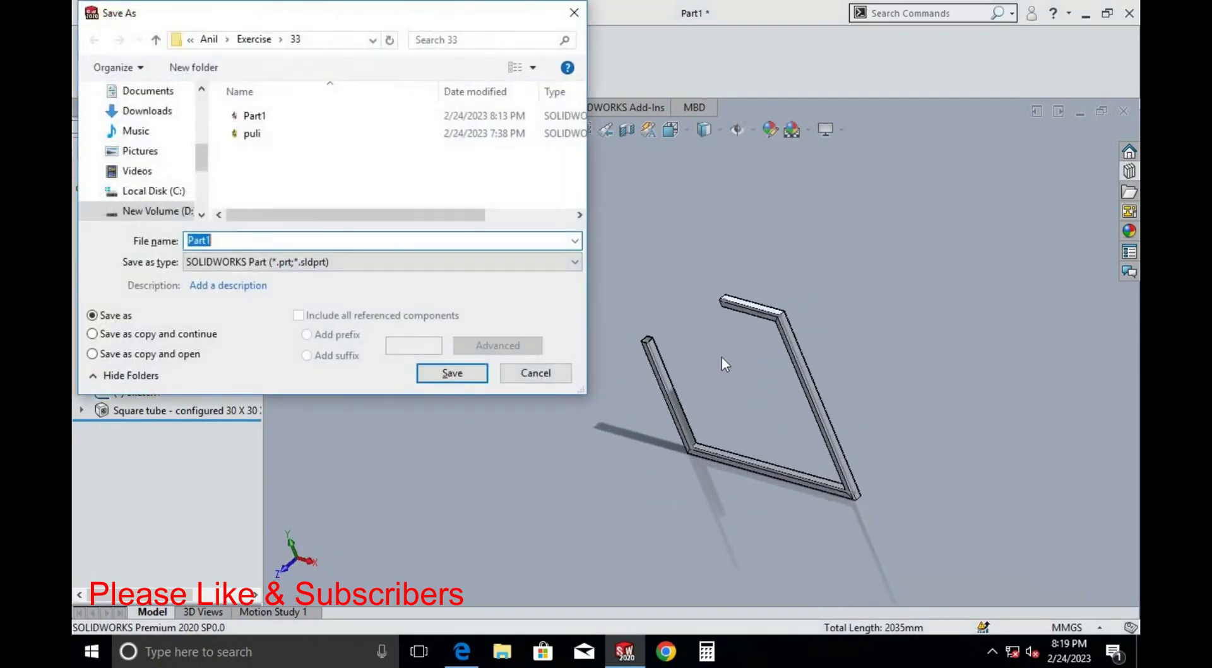
{"action": "left_click", "coordinate": [262, 39]}
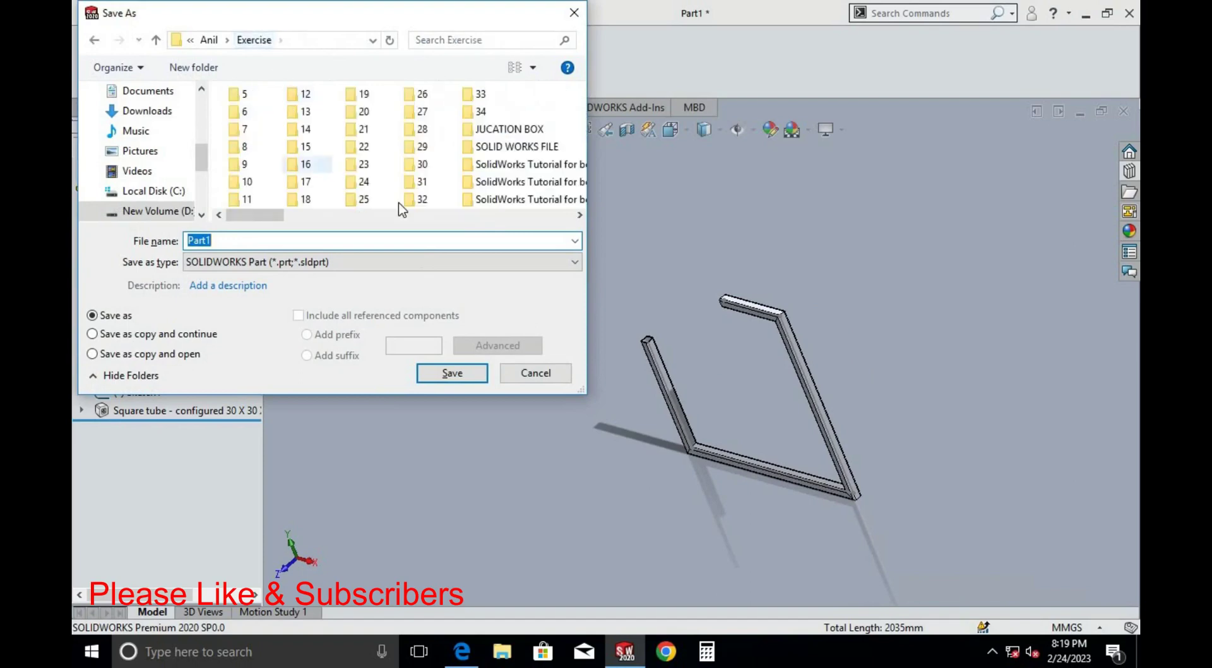
{"action": "double_click", "coordinate": [483, 116]}
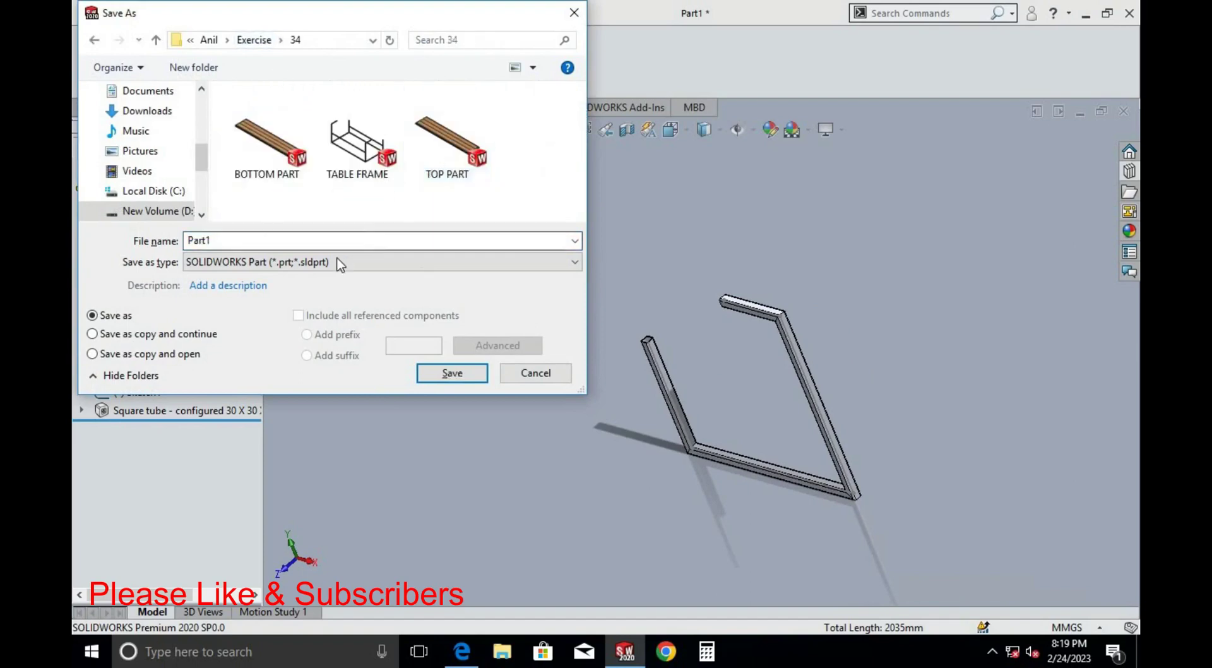
{"action": "double_click", "coordinate": [278, 241]}
{"action": "key", "text": "Return"}
{"action": "mouse_move", "coordinate": [912, 261]}
{"action": "middle_mouse_down"}
{"action": "mouse_move", "coordinate": [781, 358]}
{"action": "mouse_move", "coordinate": [726, 432]}
{"action": "mouse_move", "coordinate": [809, 465]}
{"action": "mouse_move", "coordinate": [798, 446]}
{"action": "middle_mouse_up"}
Check the drawing's 1485.0 dimension, compute 1485 − 60 = 1,425 in Calculator, and return to SOLIDWORKS
{"action": "key", "text": "alt+Tab"}
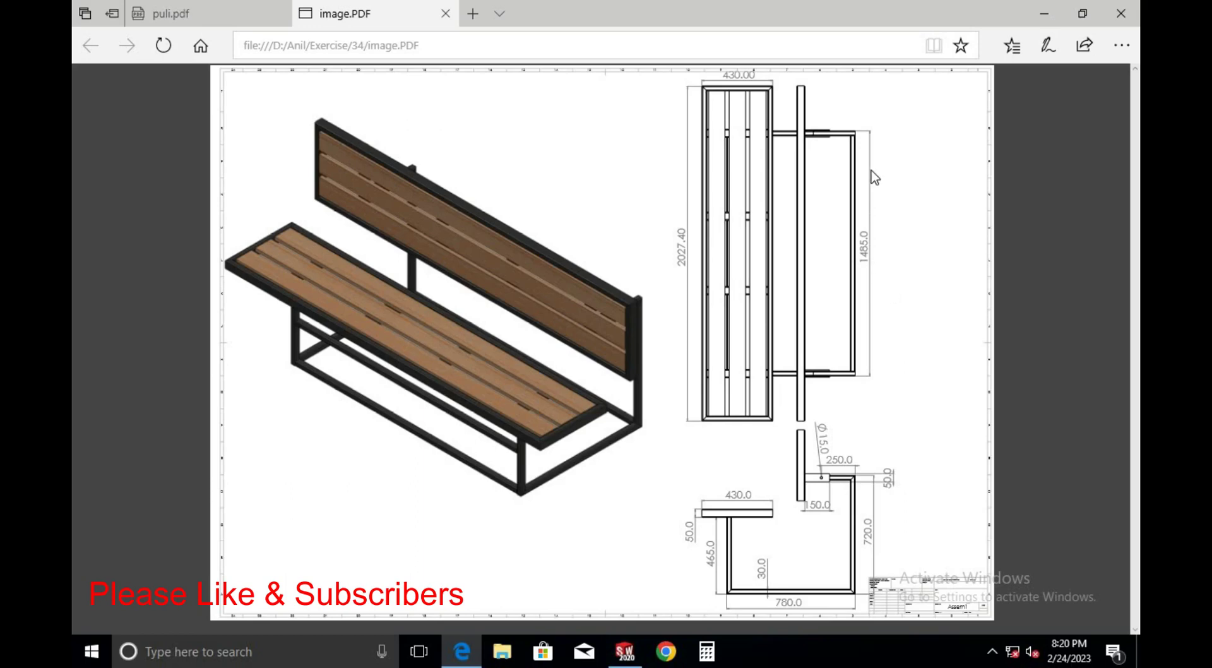
{"action": "left_click", "coordinate": [711, 649]}
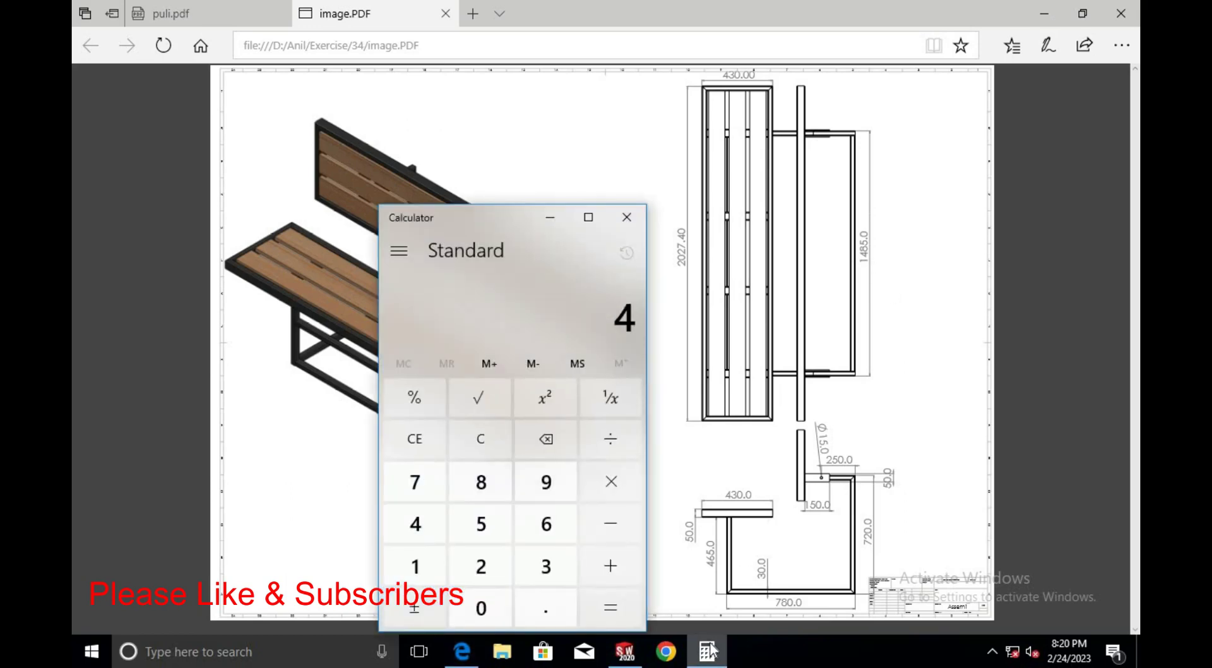
{"action": "key", "text": "Escape"}
{"action": "type", "text": "1485"}
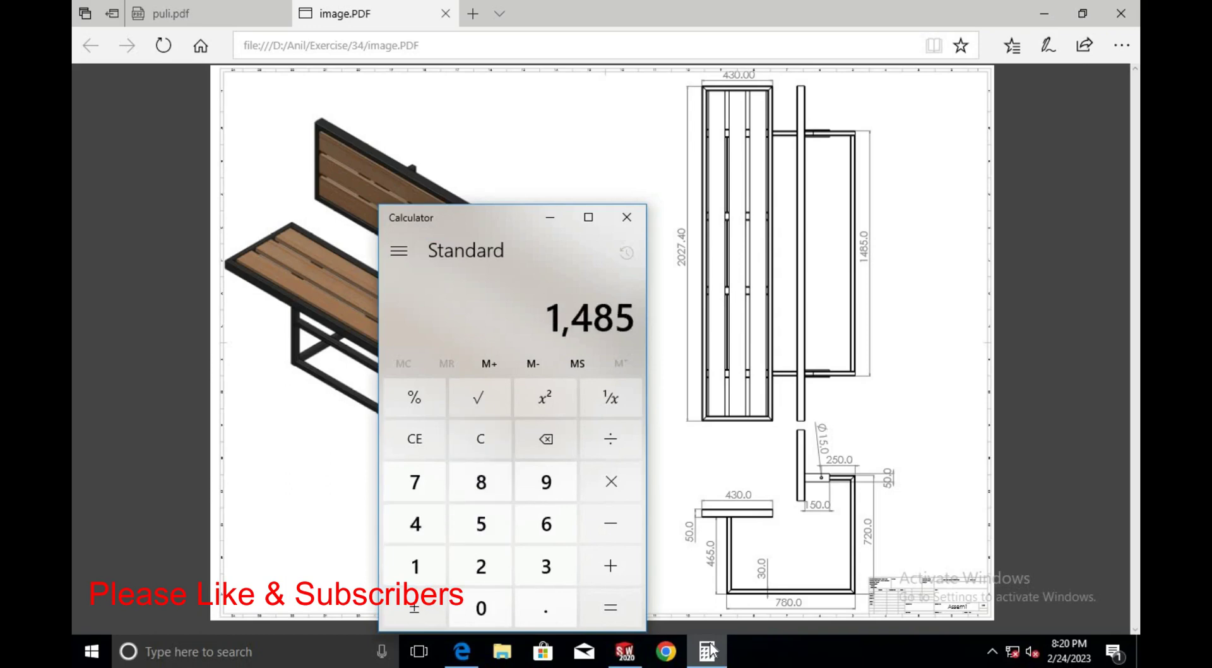
{"action": "type", "text": "60"}
{"action": "key", "text": "Return"}
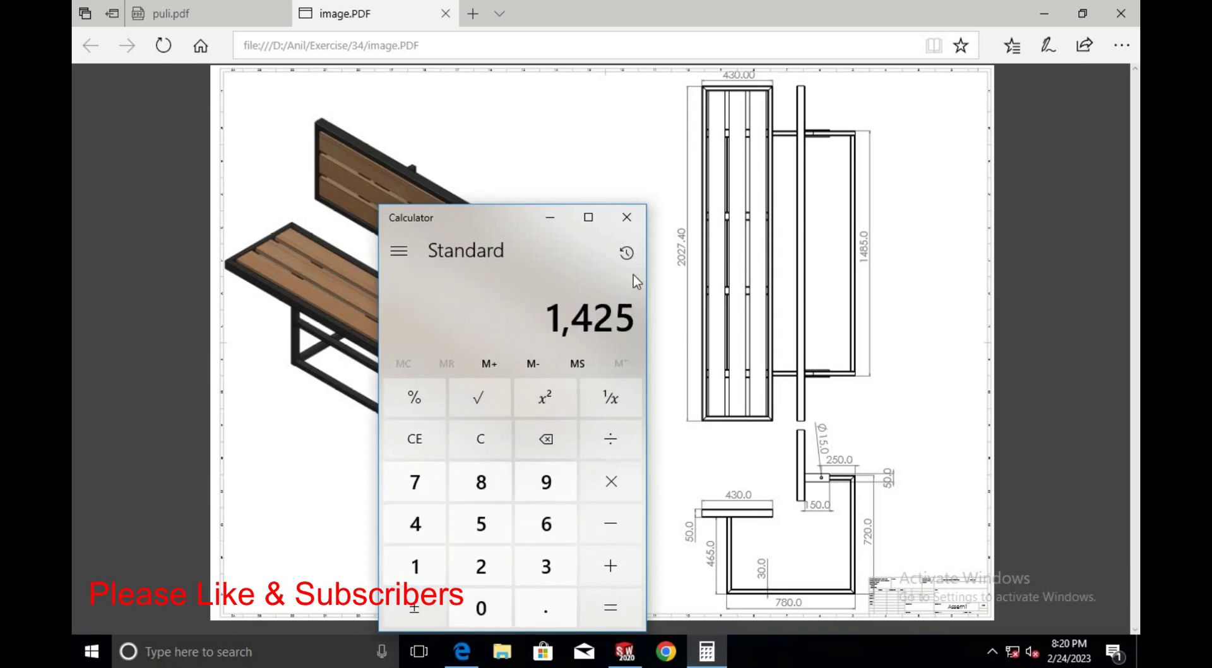
{"action": "left_click", "coordinate": [559, 221]}
{"action": "key", "text": "alt+Tab"}
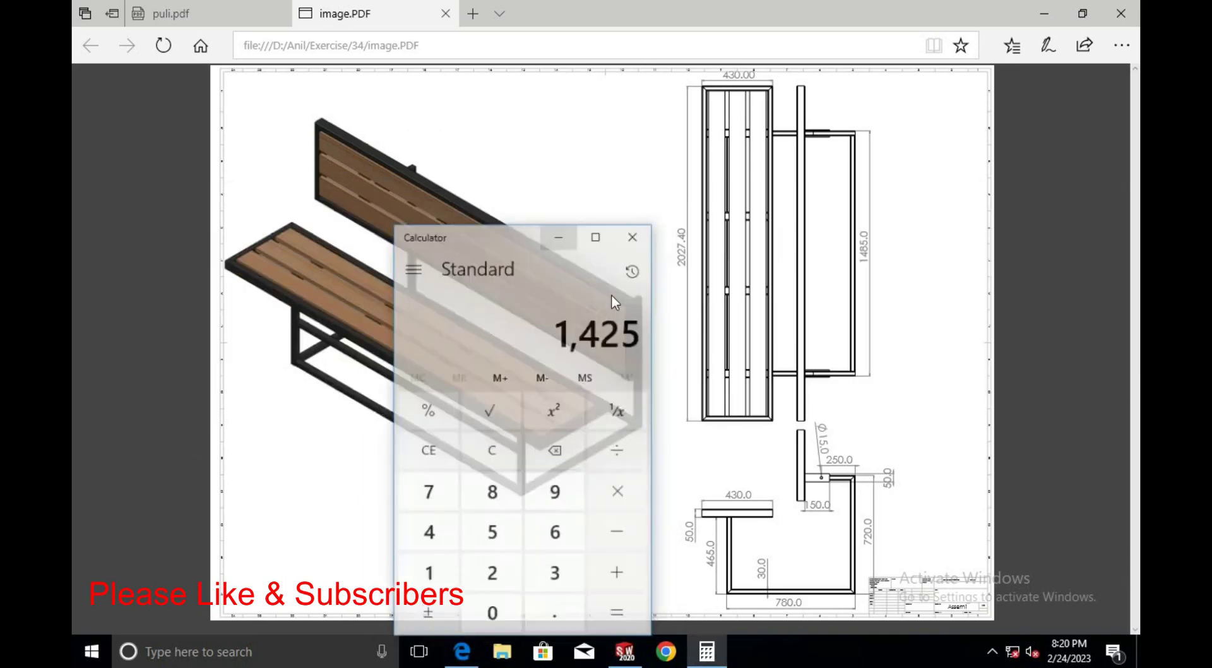
{"action": "key", "text": "alt+Tab"}
{"action": "key", "text": "alt+Tab"}
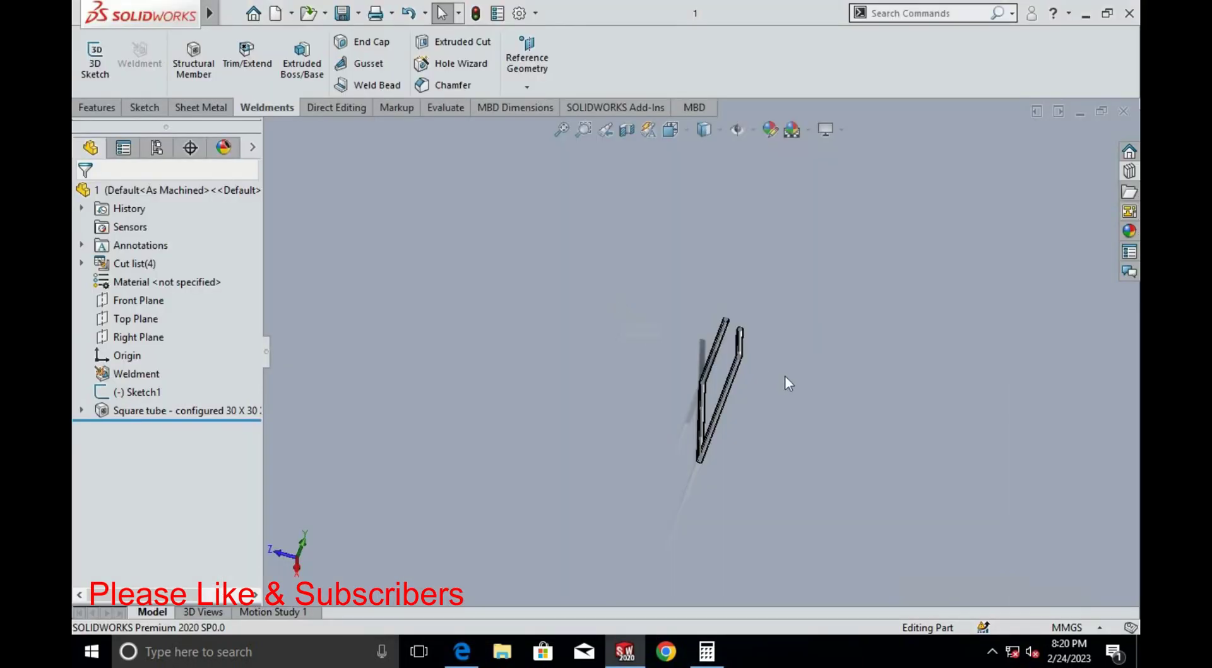
Orbit the square-tube frame and start a new 3D sketch
{"action": "mouse_move", "coordinate": [785, 376]}
{"action": "middle_mouse_down"}
{"action": "mouse_move", "coordinate": [641, 380]}
{"action": "mouse_move", "coordinate": [713, 402]}
{"action": "mouse_move", "coordinate": [634, 357]}
{"action": "middle_mouse_up"}
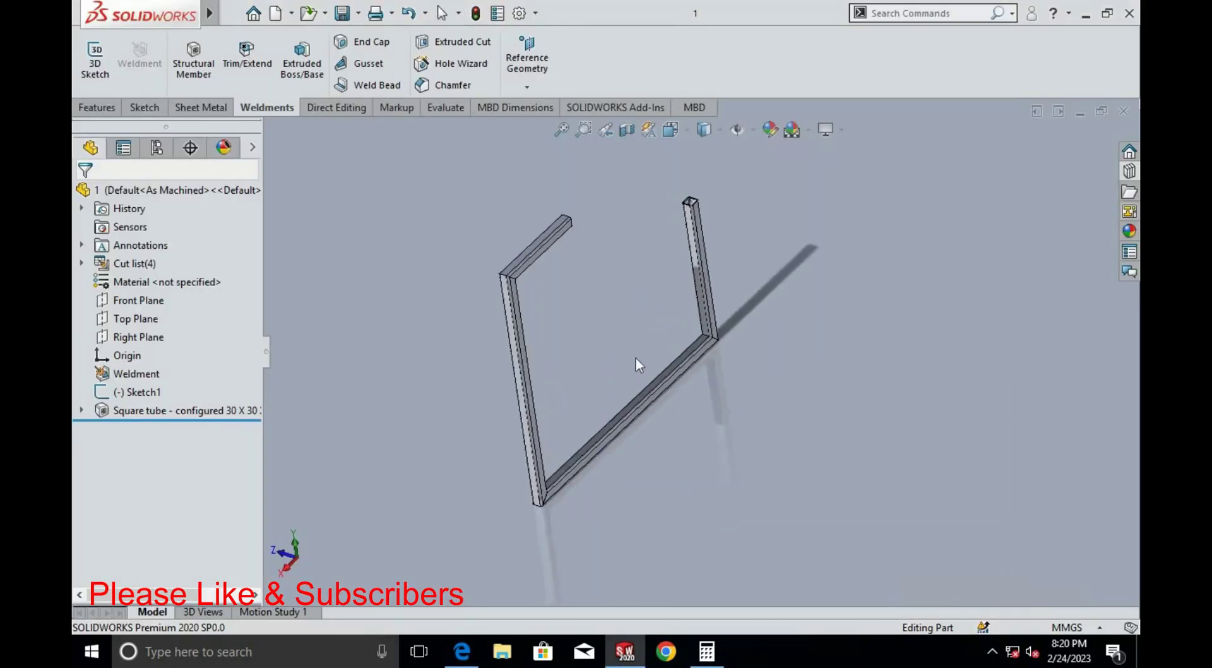
{"action": "left_click", "coordinate": [95, 61]}
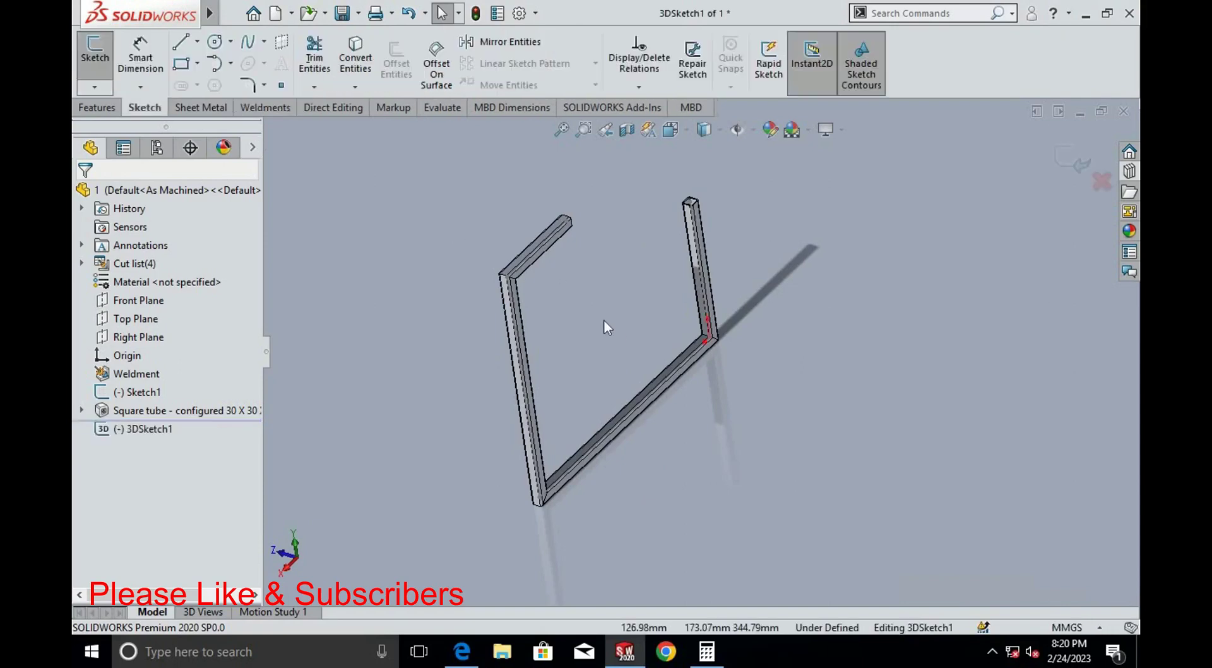
{"action": "scroll", "coordinate": [737, 366], "scroll_direction": "down", "scroll_amount": 5}
{"action": "scroll", "coordinate": [667, 265], "scroll_direction": "down", "scroll_amount": 4}
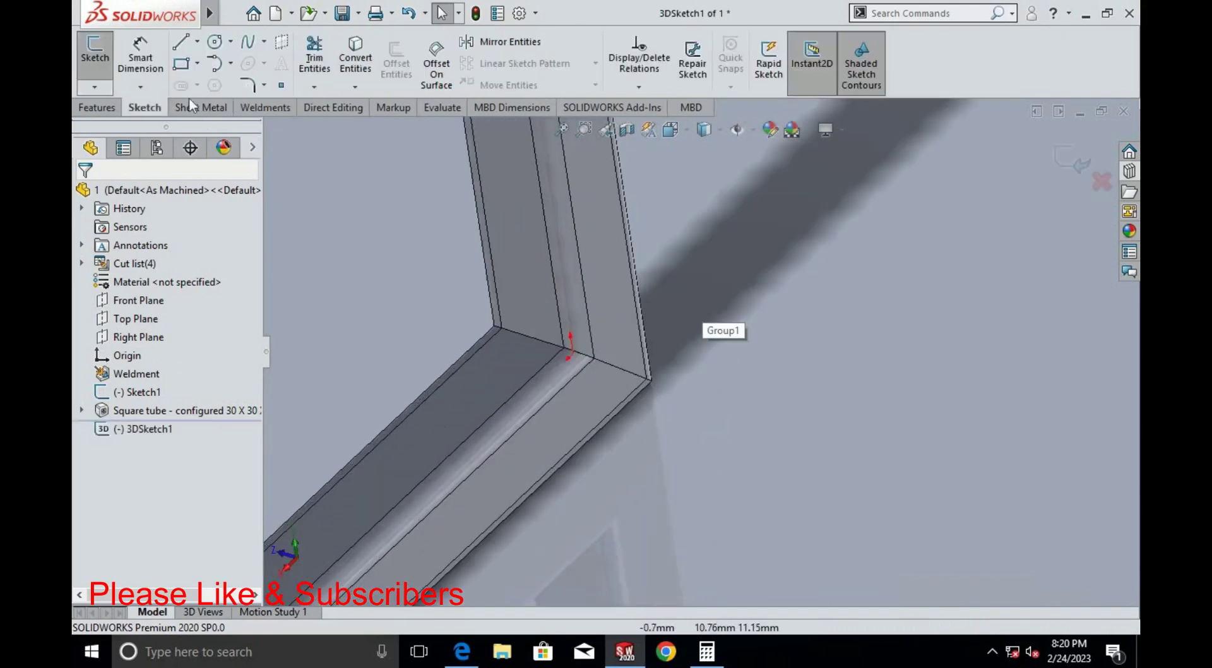
Close the calculator showing 1,425 and zoom onto the frame's bent corner
{"action": "key", "text": "alt+Tab"}
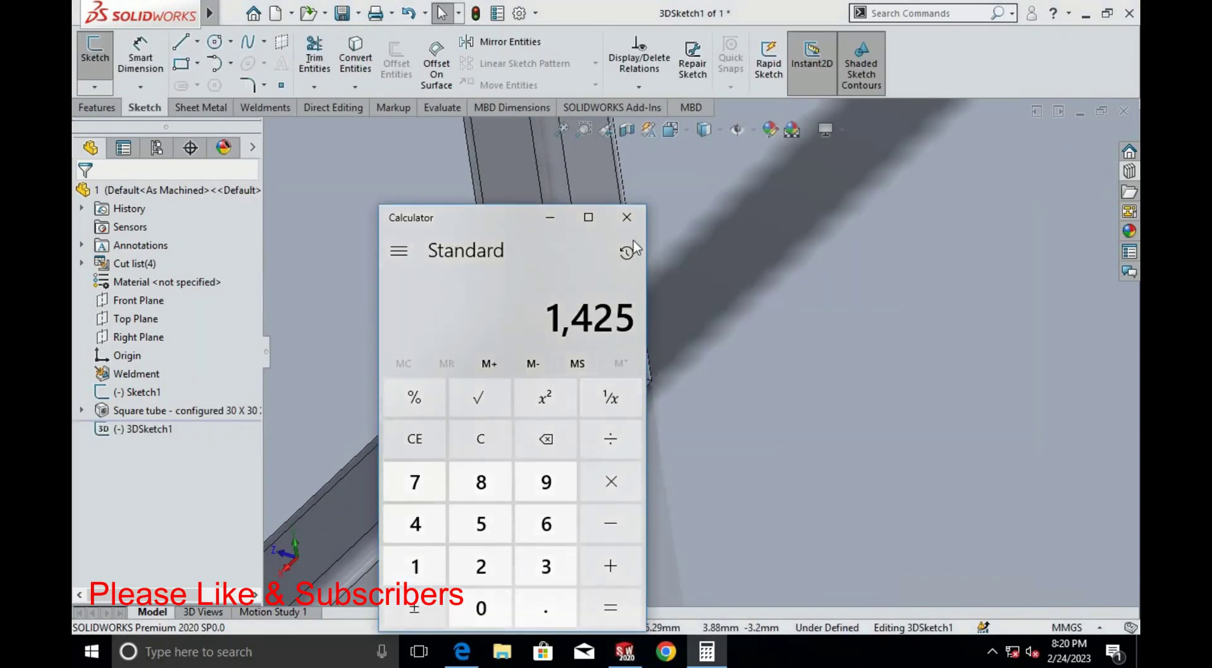
{"action": "left_click", "coordinate": [625, 221]}
{"action": "key", "text": "alt+Tab"}
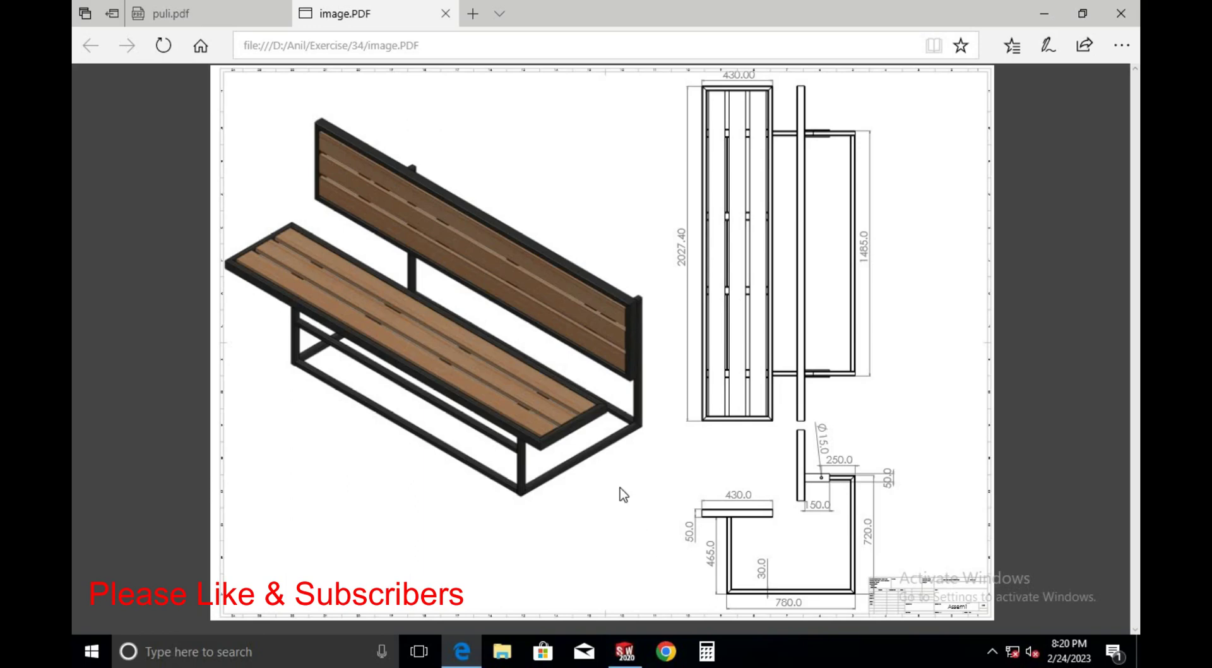
{"action": "scroll", "coordinate": [680, 342], "scroll_direction": "up", "scroll_amount": 2}
{"action": "scroll", "coordinate": [692, 367], "scroll_direction": "up", "scroll_amount": 2}
{"action": "scroll", "coordinate": [676, 351], "scroll_direction": "down", "scroll_amount": 4}
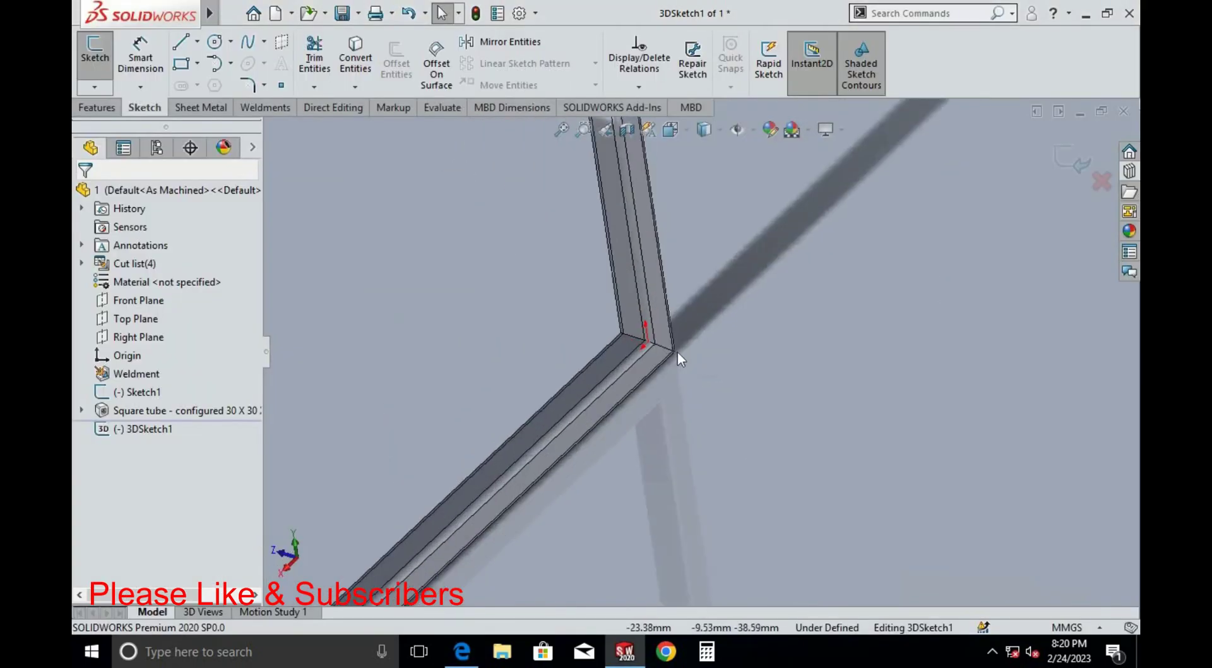
{"action": "scroll", "coordinate": [677, 351], "scroll_direction": "down", "scroll_amount": 2}
Draw a long 3D sketch line out from the frame's inner bottom corner
{"action": "key", "text": "l"}
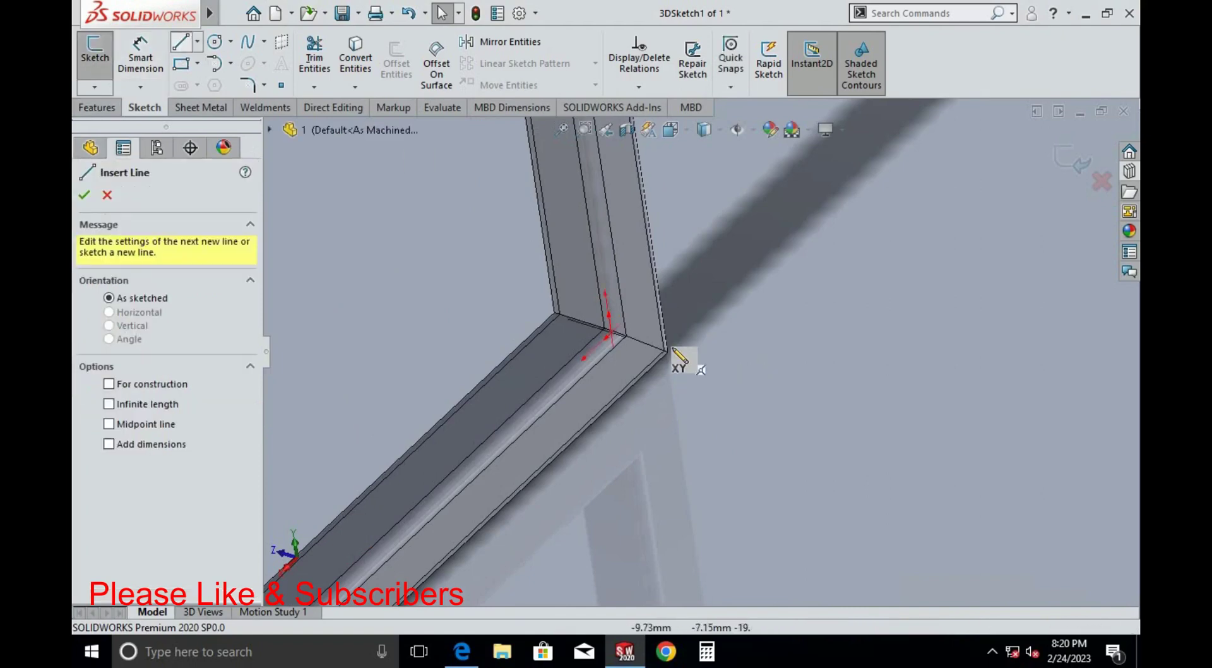
{"action": "scroll", "coordinate": [672, 349], "scroll_direction": "down", "scroll_amount": 3}
{"action": "left_click", "coordinate": [551, 313]}
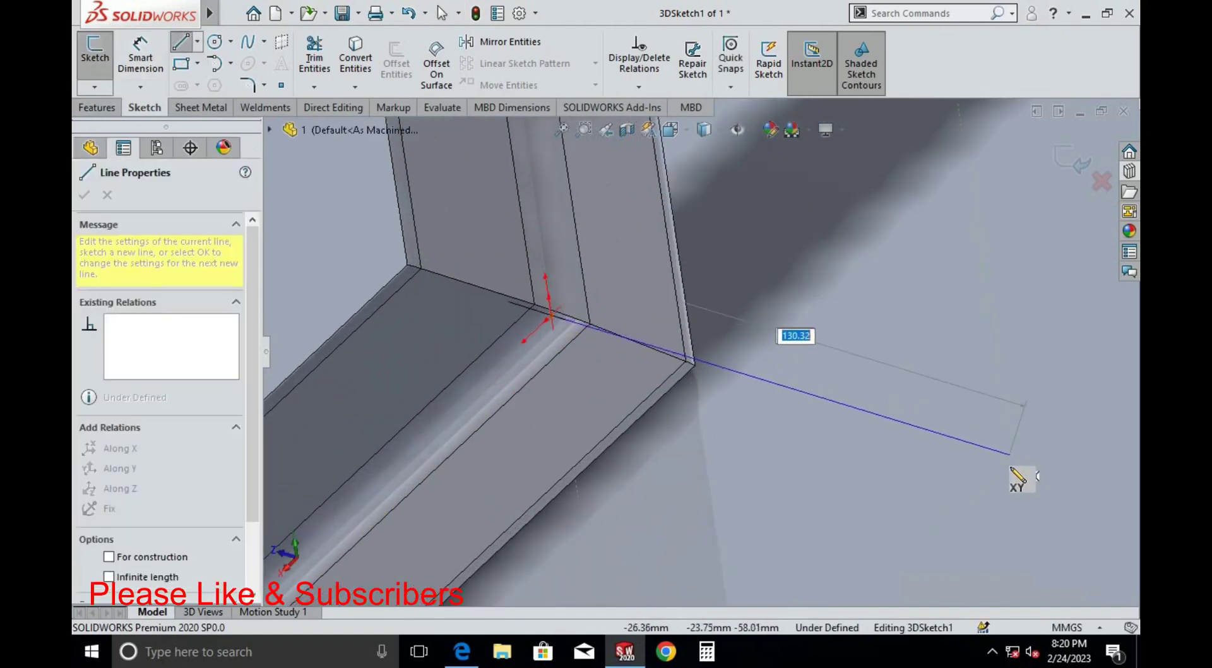
{"action": "scroll", "coordinate": [694, 366], "scroll_direction": "up", "scroll_amount": 3}
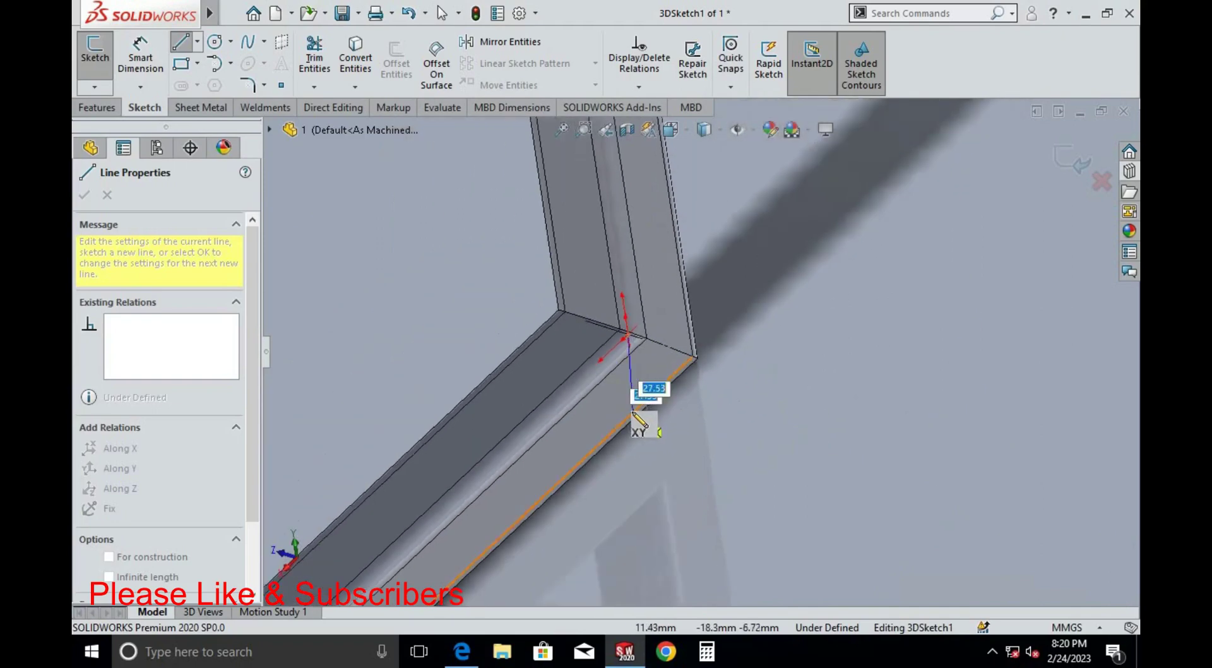
{"action": "scroll", "coordinate": [633, 414], "scroll_direction": "up", "scroll_amount": 2}
{"action": "scroll", "coordinate": [650, 397], "scroll_direction": "up", "scroll_amount": 3}
{"action": "scroll", "coordinate": [856, 388], "scroll_direction": "up", "scroll_amount": 2}
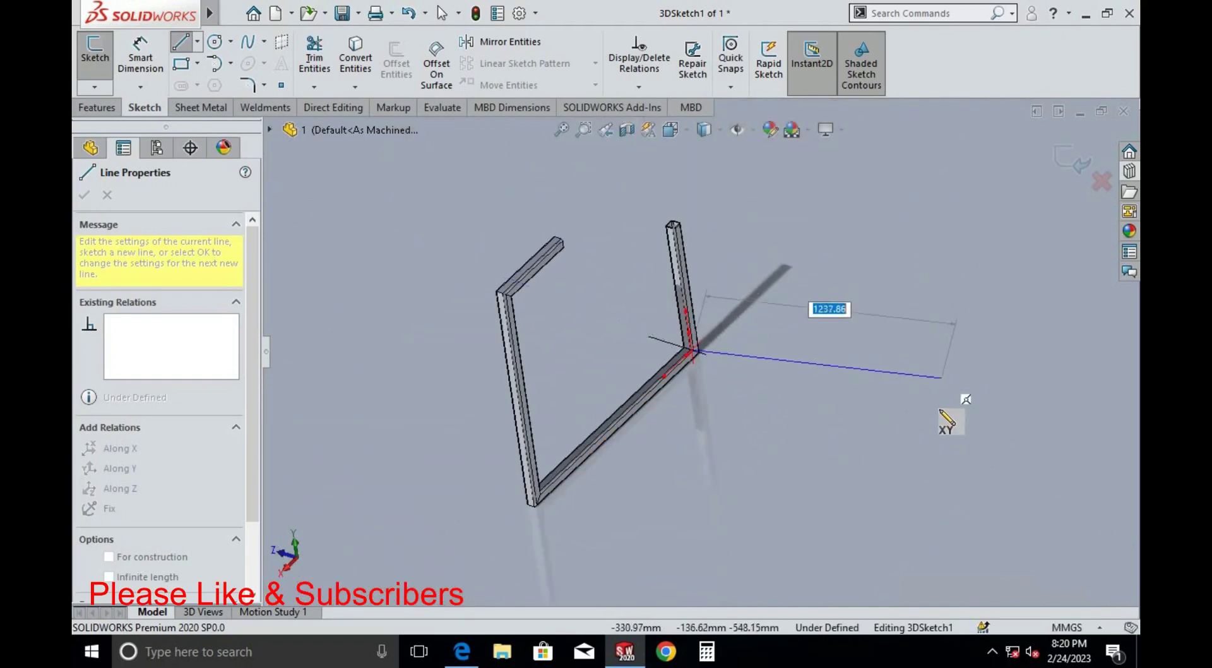
{"action": "left_click", "coordinate": [948, 449]}
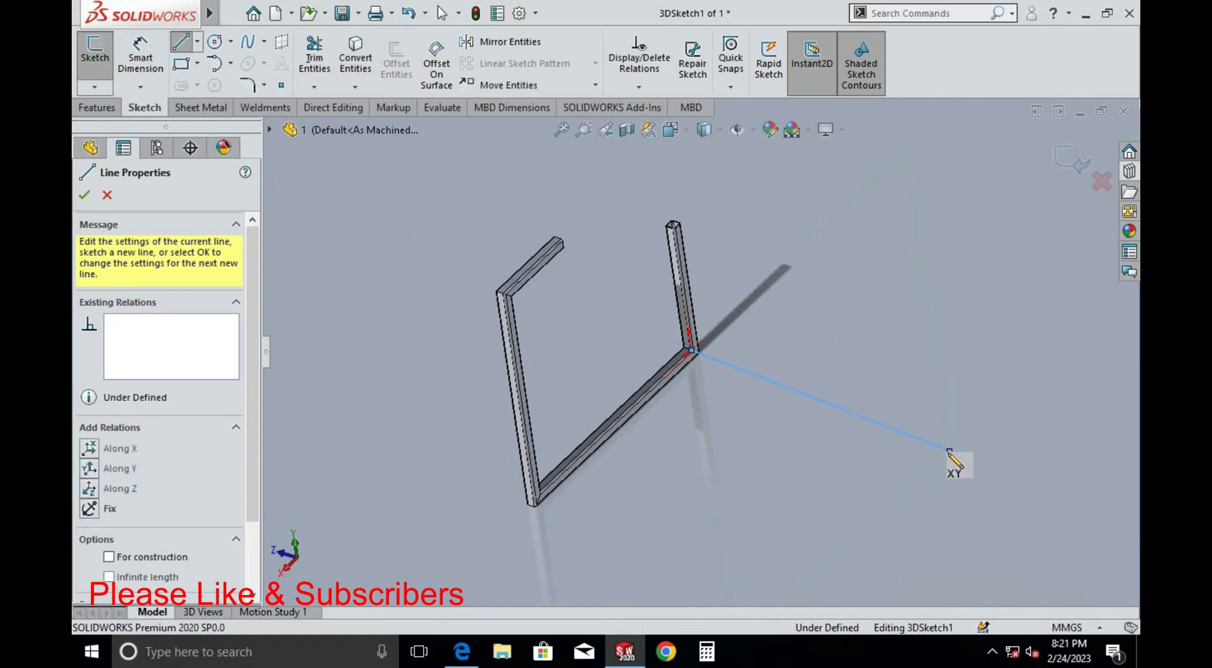
{"action": "key", "text": "Escape"}
{"action": "scroll", "coordinate": [720, 507], "scroll_direction": "down", "scroll_amount": 3}
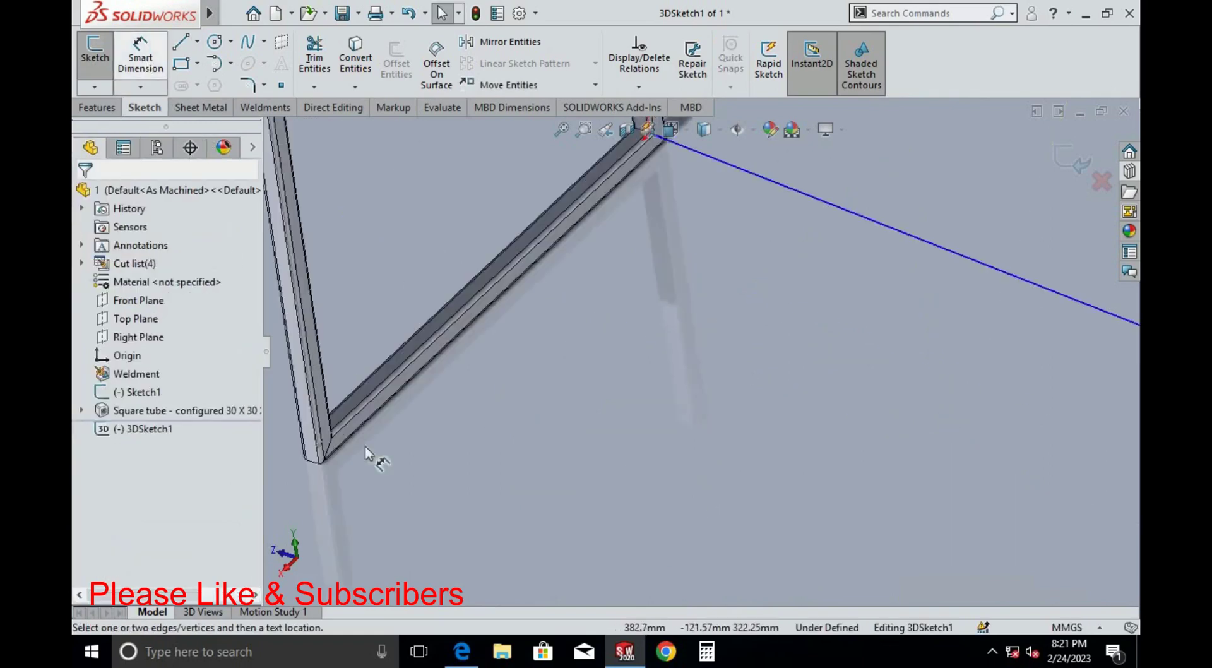
Draw a second parallel line from the other bottom corner, then show the bench PDF
{"action": "key", "text": "l"}
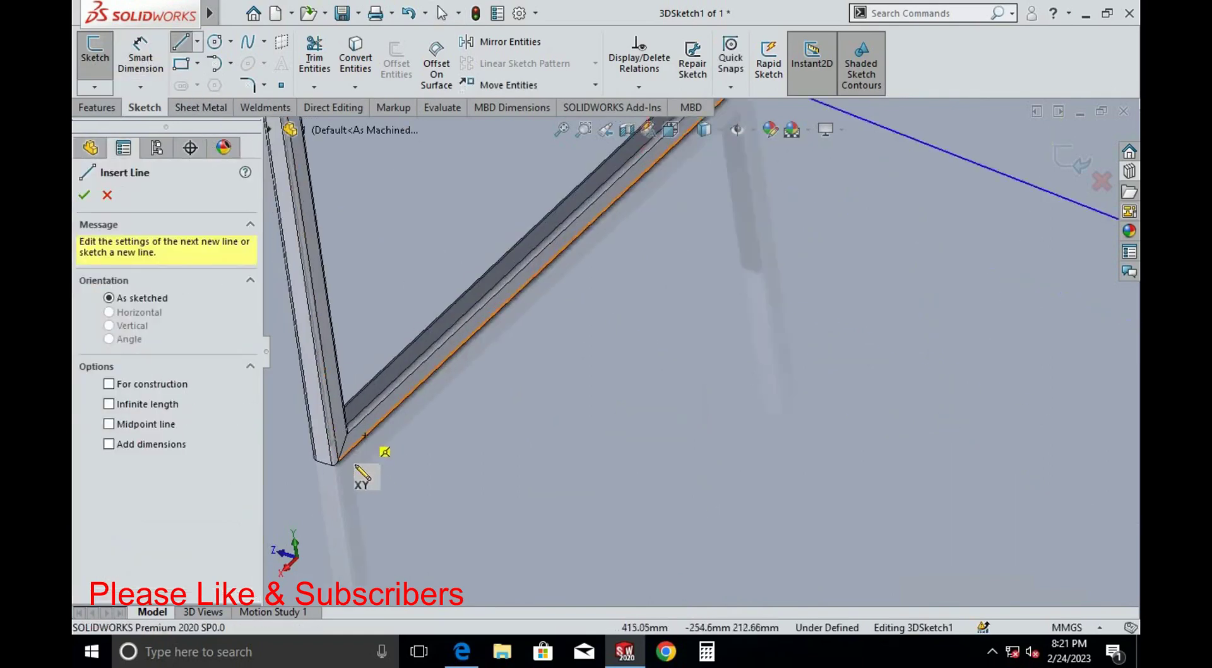
{"action": "scroll", "coordinate": [366, 467], "scroll_direction": "down", "scroll_amount": 3}
{"action": "left_click", "coordinate": [444, 421]}
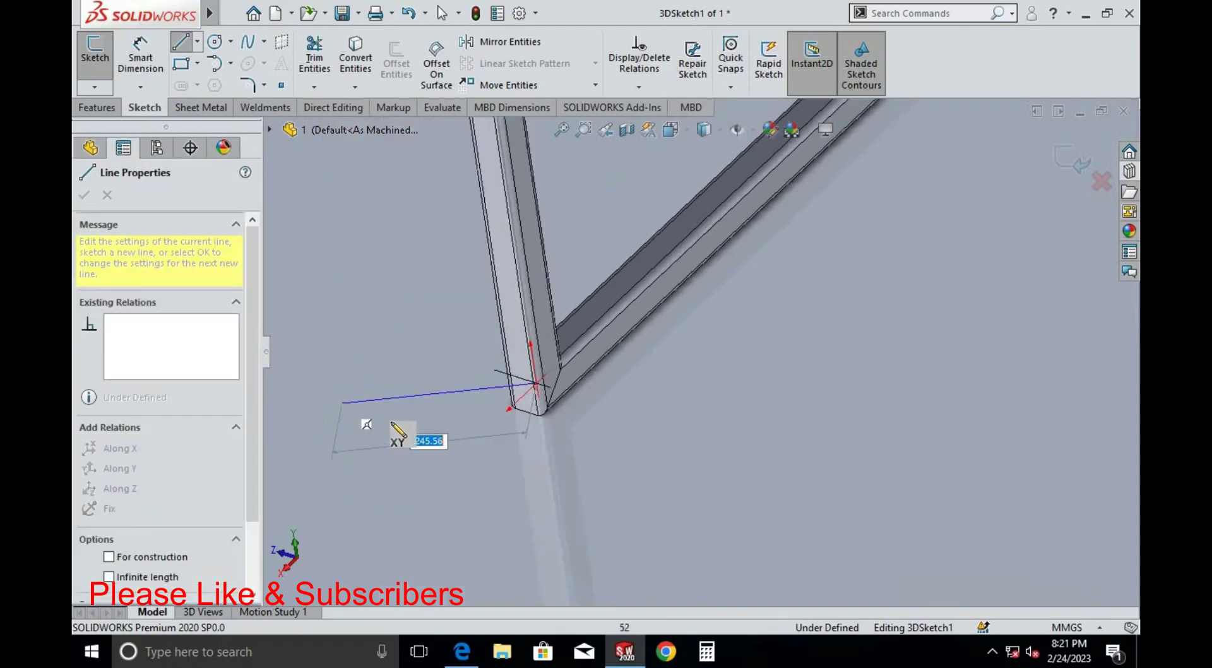
{"action": "scroll", "coordinate": [379, 429], "scroll_direction": "up", "scroll_amount": 5}
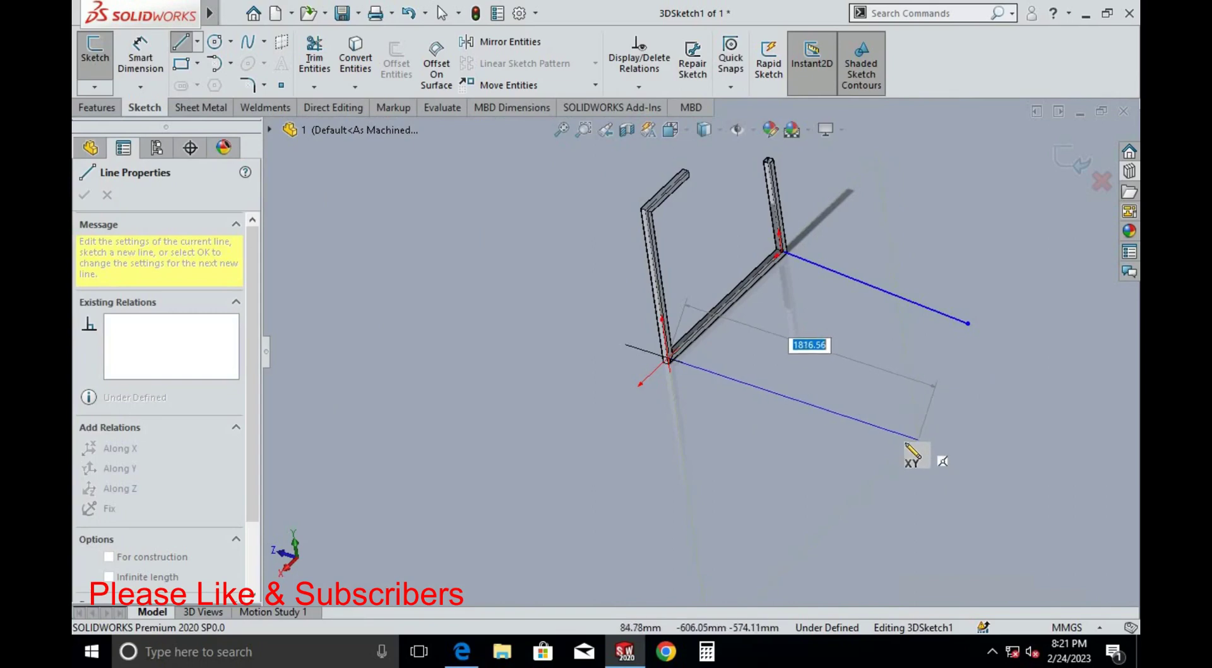
{"action": "scroll", "coordinate": [915, 455], "scroll_direction": "up", "scroll_amount": 3}
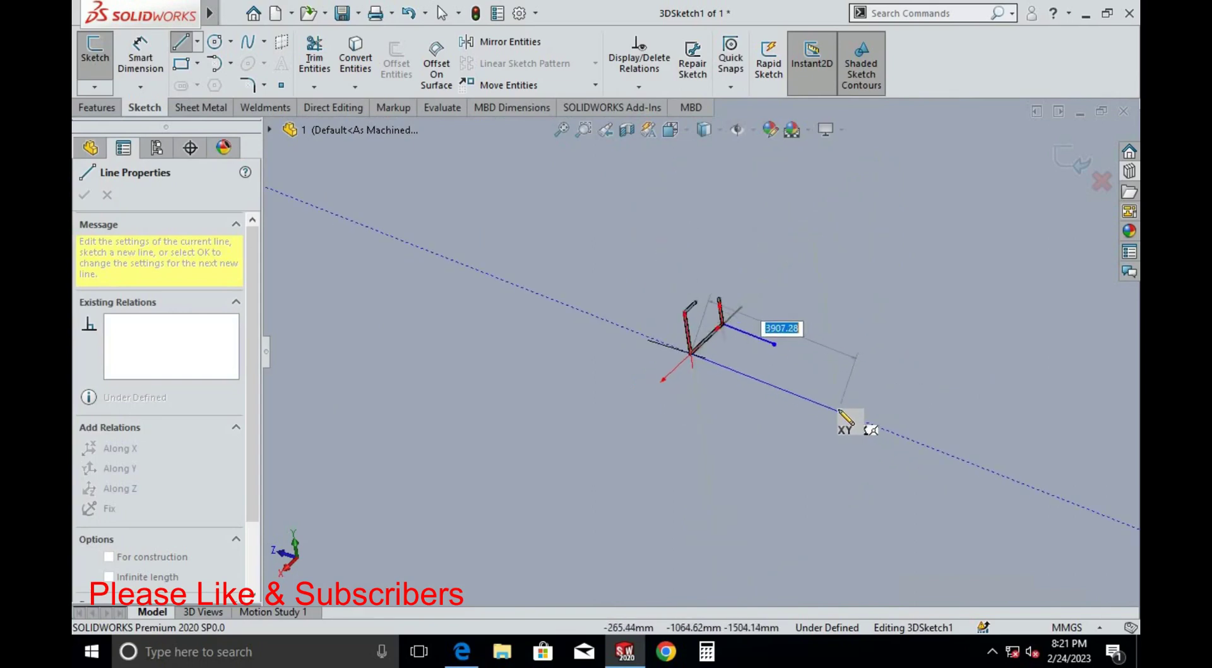
{"action": "left_click", "coordinate": [754, 381]}
{"action": "key", "text": "Escape"}
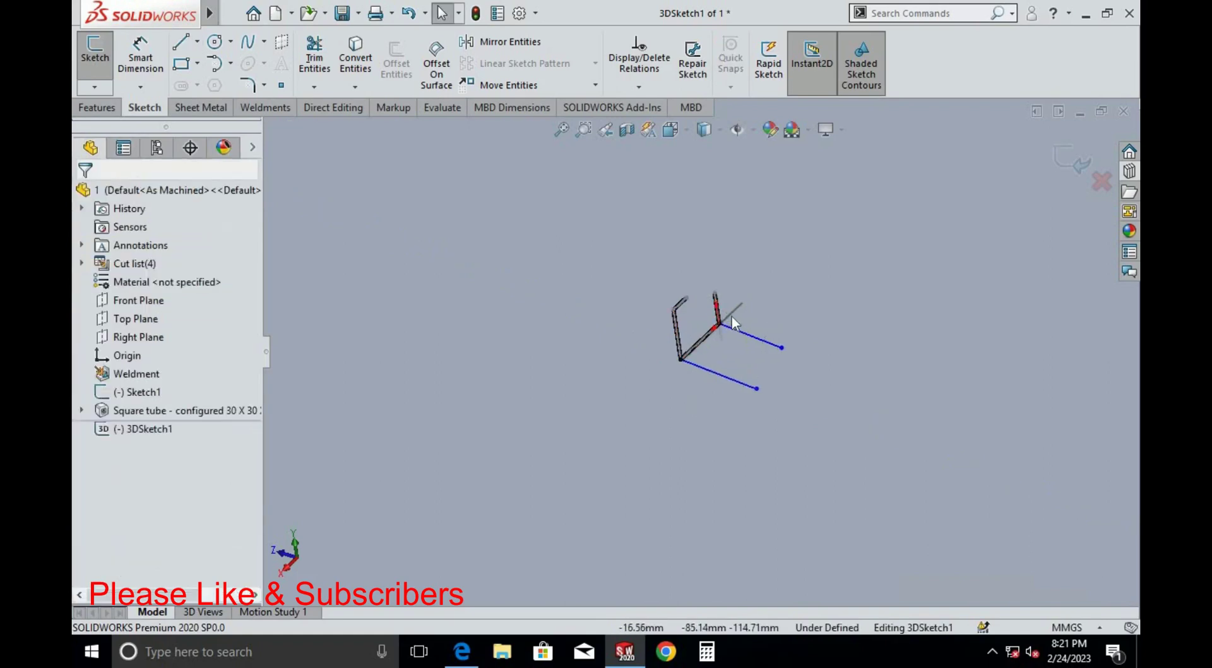
{"action": "scroll", "coordinate": [713, 317], "scroll_direction": "down", "scroll_amount": 3}
{"action": "key", "text": "alt+Tab"}
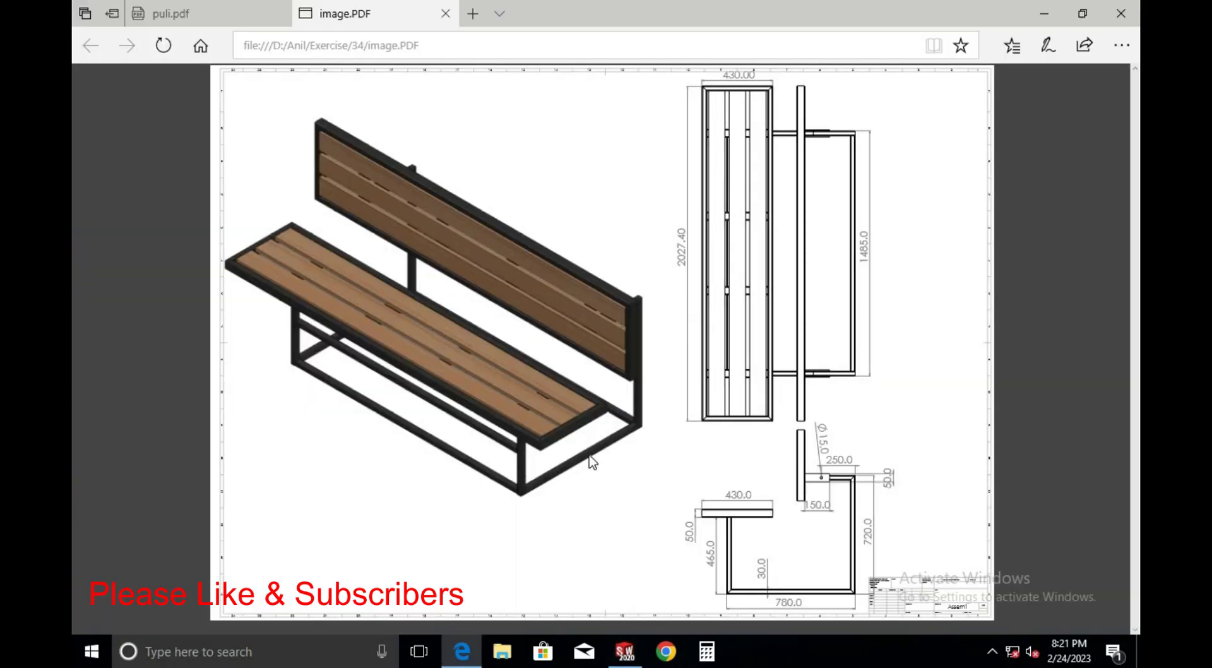
Bring the SolidWorks weldment model back to the front
{"action": "key", "text": "alt+Tab"}
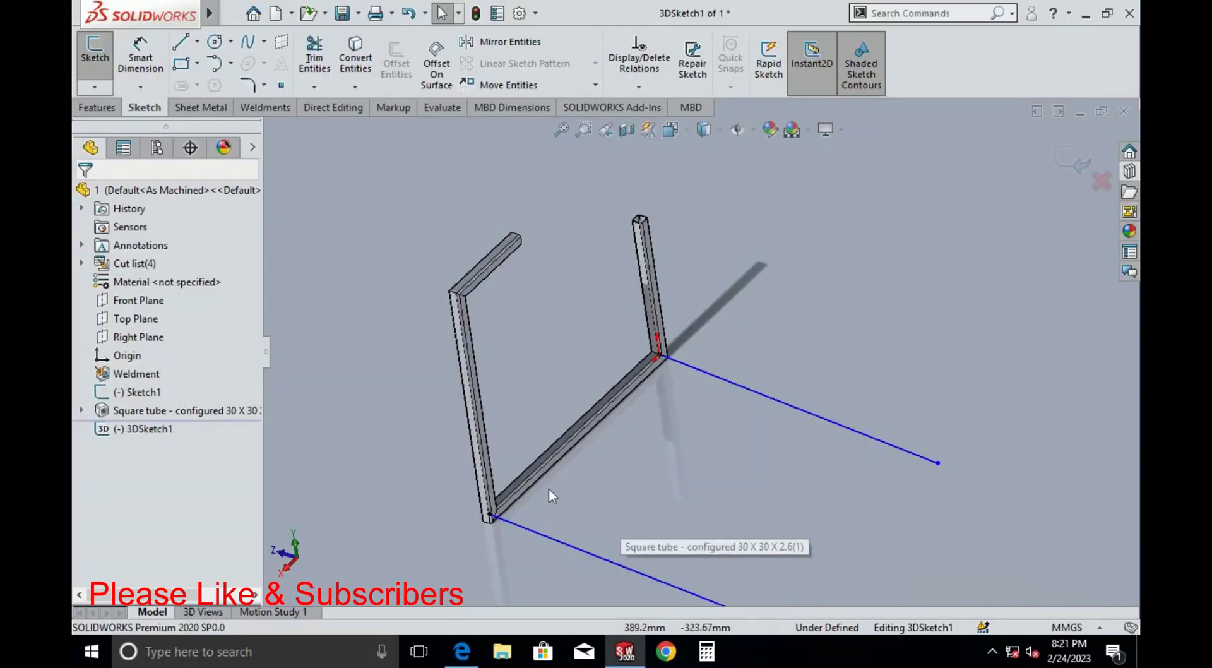
{"action": "key", "text": "alt+Tab"}
{"action": "key", "text": "alt+Tab"}
{"action": "left_click", "coordinate": [667, 429]}
{"action": "scroll", "coordinate": [680, 242], "scroll_direction": "down", "scroll_amount": 3}
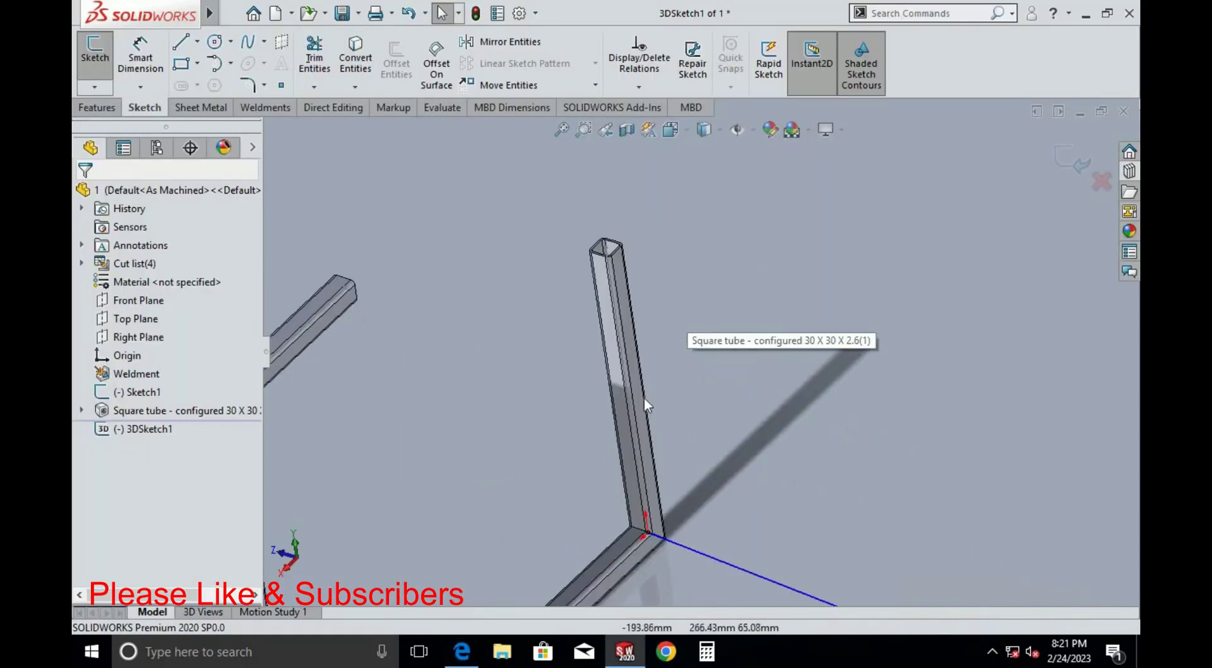
Draw a third sketch line from the vertical tube's edge, level with the earlier lines
{"action": "left_click", "coordinate": [180, 41]}
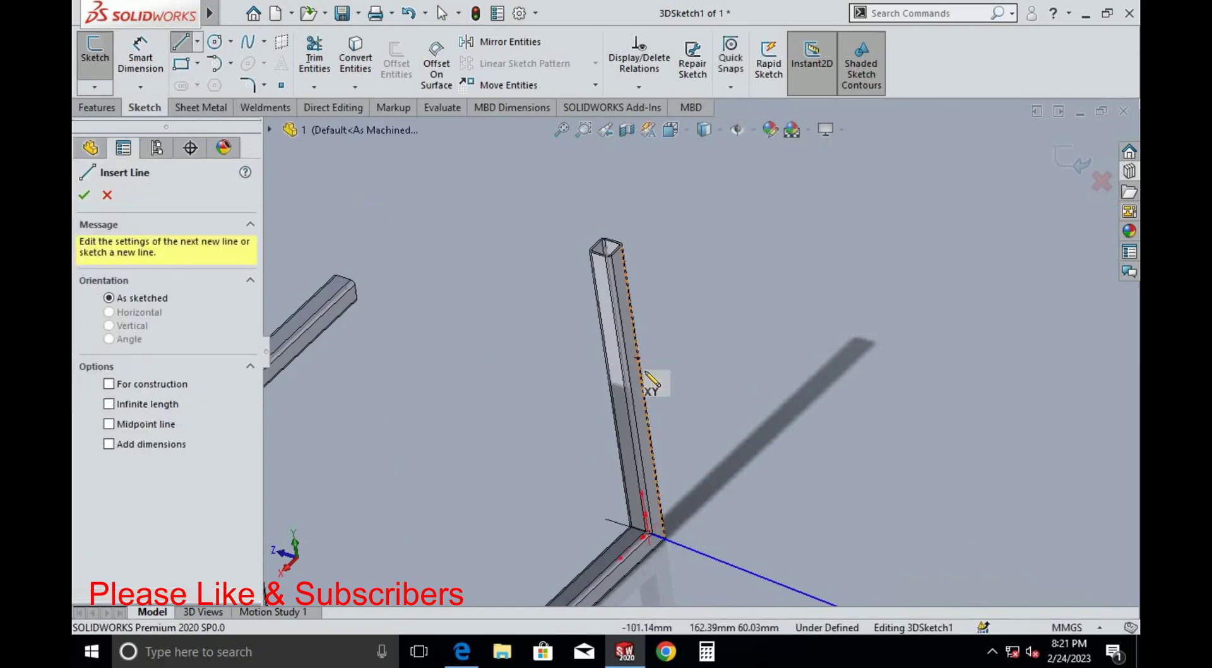
{"action": "scroll", "coordinate": [637, 404], "scroll_direction": "down", "scroll_amount": 5}
{"action": "scroll", "coordinate": [631, 394], "scroll_direction": "down", "scroll_amount": 5}
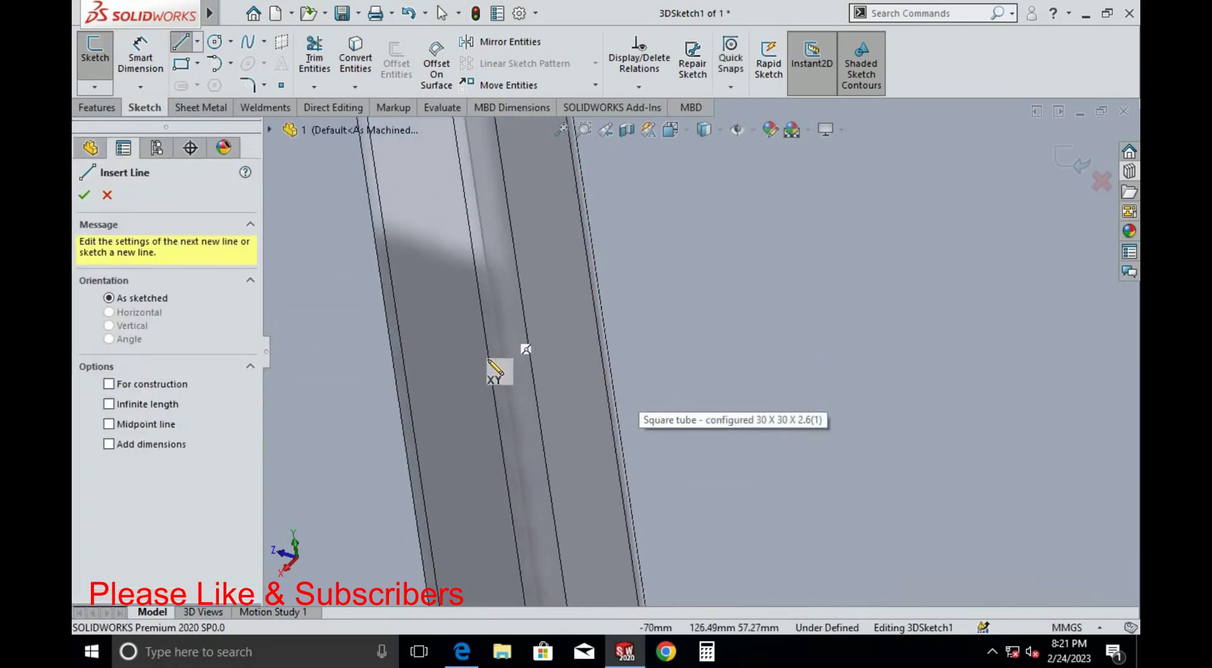
{"action": "scroll", "coordinate": [574, 378], "scroll_direction": "up", "scroll_amount": 6}
{"action": "scroll", "coordinate": [573, 379], "scroll_direction": "up", "scroll_amount": 5}
{"action": "middle_click_drag", "start_coordinate": [544, 397], "coordinate": [551, 433]}
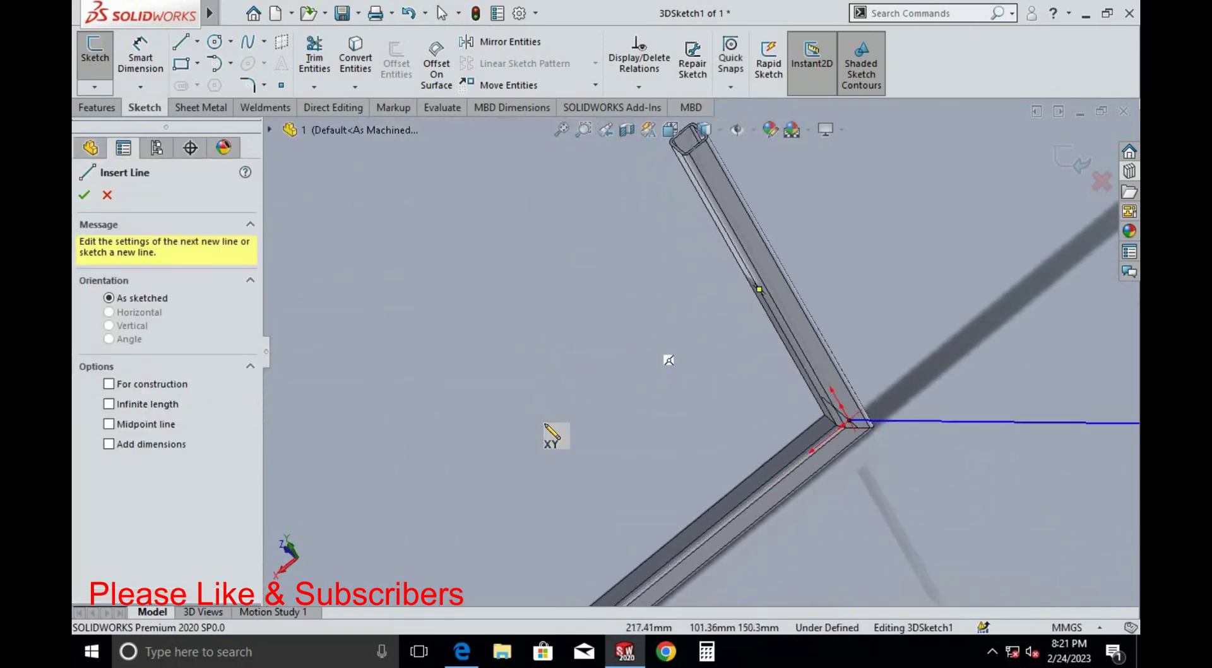
{"action": "left_click", "coordinate": [769, 278]}
{"action": "scroll", "coordinate": [802, 353], "scroll_direction": "up", "scroll_amount": 3}
{"action": "mouse_move", "coordinate": [807, 360]}
{"action": "middle_mouse_down"}
{"action": "mouse_move", "coordinate": [872, 339]}
{"action": "mouse_move", "coordinate": [818, 400]}
{"action": "mouse_move", "coordinate": [847, 450]}
{"action": "mouse_move", "coordinate": [811, 465]}
{"action": "mouse_move", "coordinate": [822, 484]}
{"action": "mouse_move", "coordinate": [820, 330]}
{"action": "mouse_move", "coordinate": [859, 364]}
{"action": "mouse_move", "coordinate": [854, 390]}
{"action": "middle_mouse_up"}
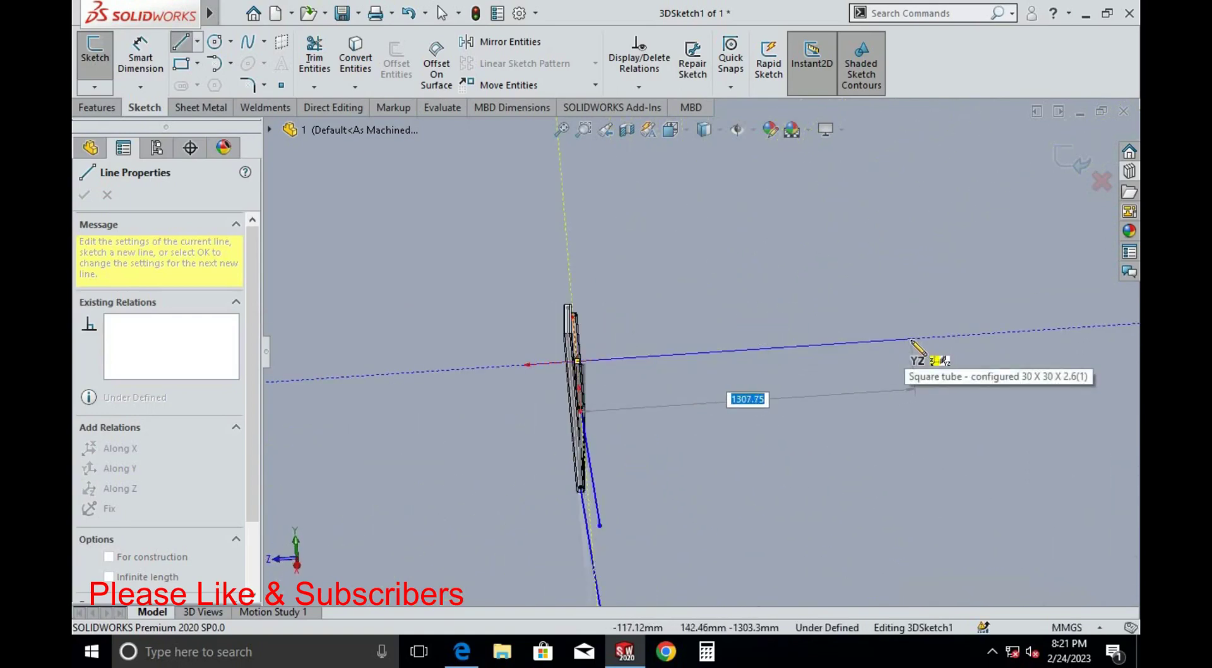
{"action": "left_click", "coordinate": [910, 341]}
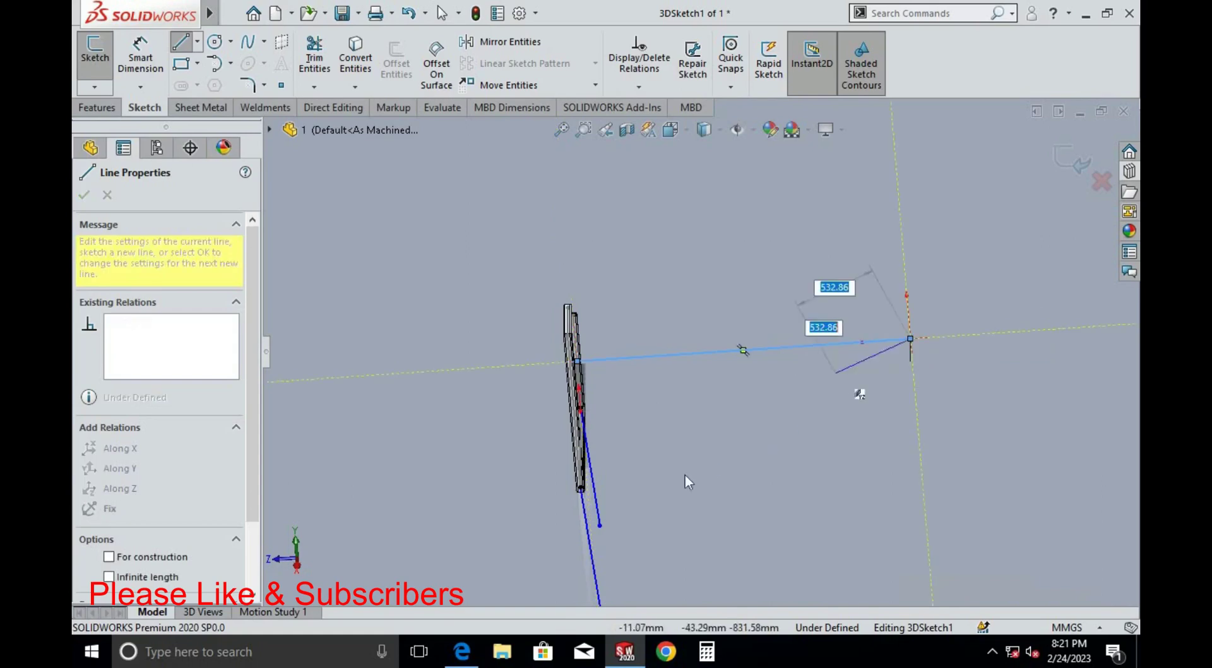
{"action": "key", "text": "Escape"}
{"action": "middle_click_drag", "start_coordinate": [684, 475], "coordinate": [776, 401]}
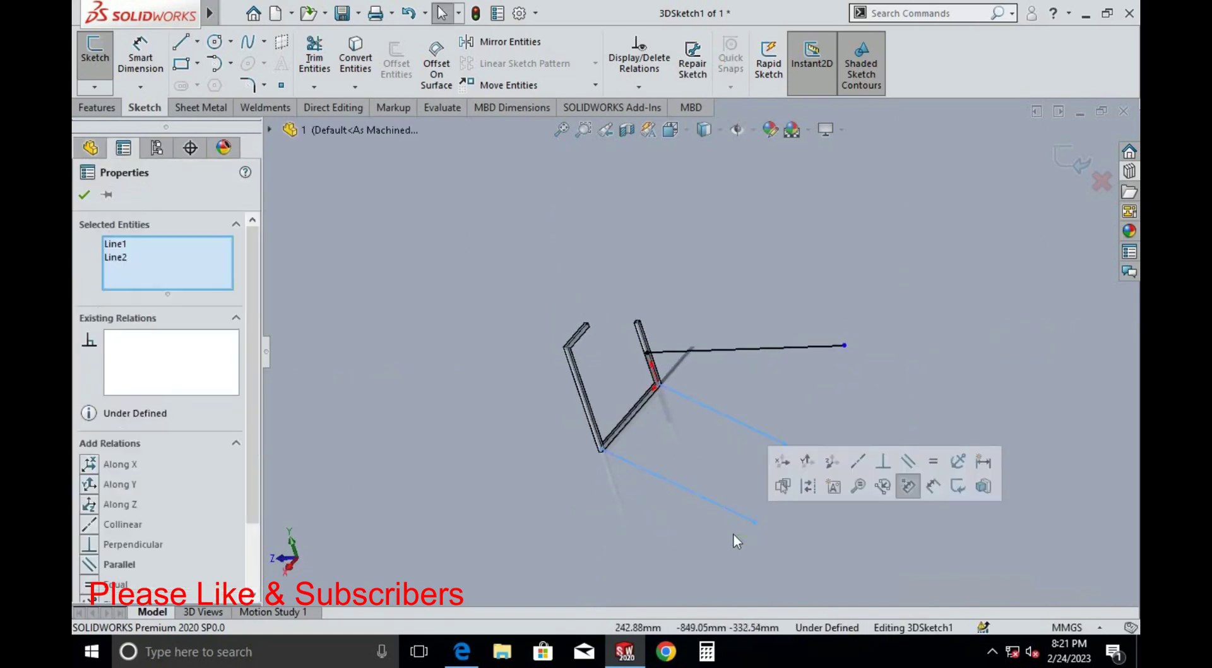
Delete the two earlier long sketch lines
{"action": "key", "text": "Delete"}
{"action": "middle_click_drag", "start_coordinate": [730, 466], "coordinate": [724, 373]}
{"action": "scroll", "coordinate": [381, 335], "scroll_direction": "down", "scroll_amount": 3}
{"action": "scroll", "coordinate": [633, 271], "scroll_direction": "down", "scroll_amount": 3}
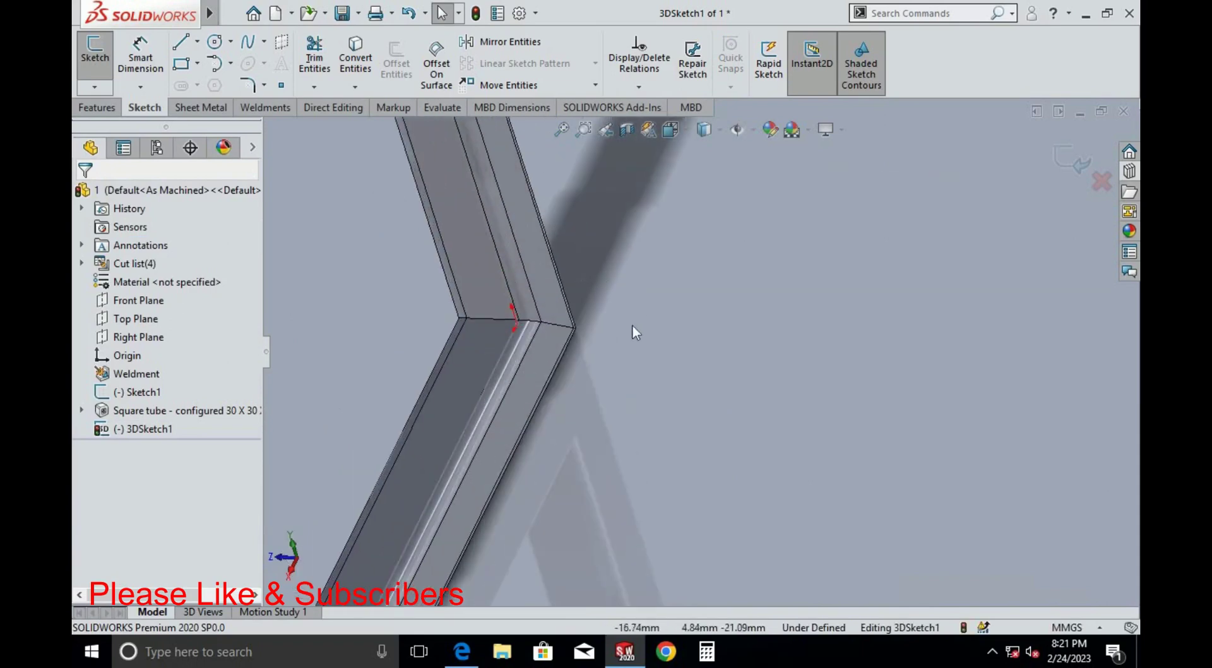
{"action": "scroll", "coordinate": [549, 316], "scroll_direction": "down", "scroll_amount": 2}
{"action": "middle_click_drag", "start_coordinate": [549, 316], "coordinate": [530, 372]}
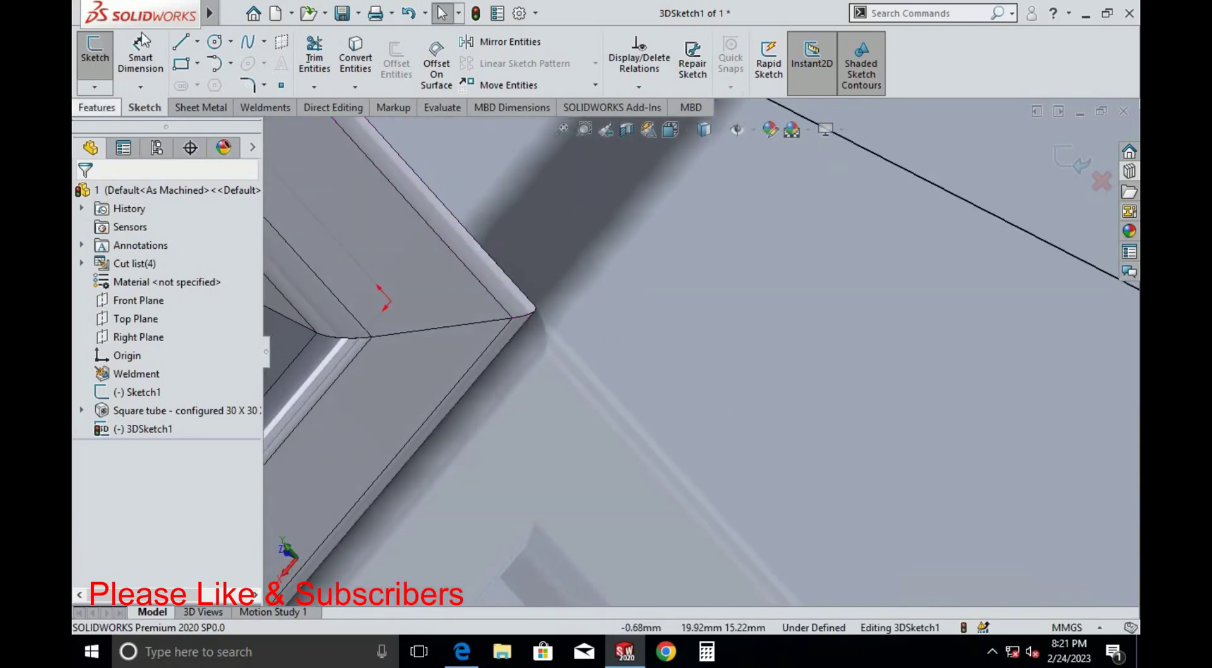
Draw a long line from the bent tube corner beside the upper line
{"action": "left_click", "coordinate": [386, 303]}
{"action": "mouse_move", "coordinate": [388, 309]}
{"action": "middle_mouse_down"}
{"action": "mouse_move", "coordinate": [399, 333]}
{"action": "mouse_move", "coordinate": [694, 460]}
{"action": "mouse_move", "coordinate": [808, 387]}
{"action": "mouse_move", "coordinate": [928, 372]}
{"action": "middle_mouse_up"}
{"action": "scroll", "coordinate": [399, 334], "scroll_direction": "up", "scroll_amount": 3}
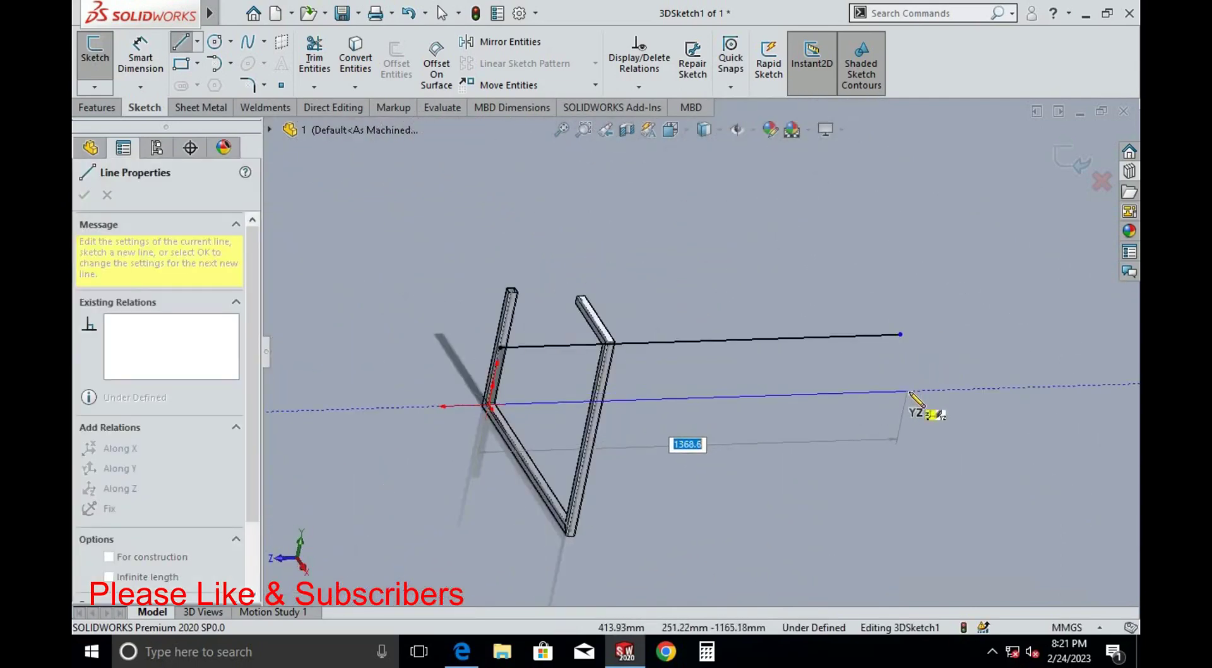
{"action": "left_click", "coordinate": [909, 391]}
{"action": "middle_click_drag", "start_coordinate": [743, 442], "coordinate": [707, 436]}
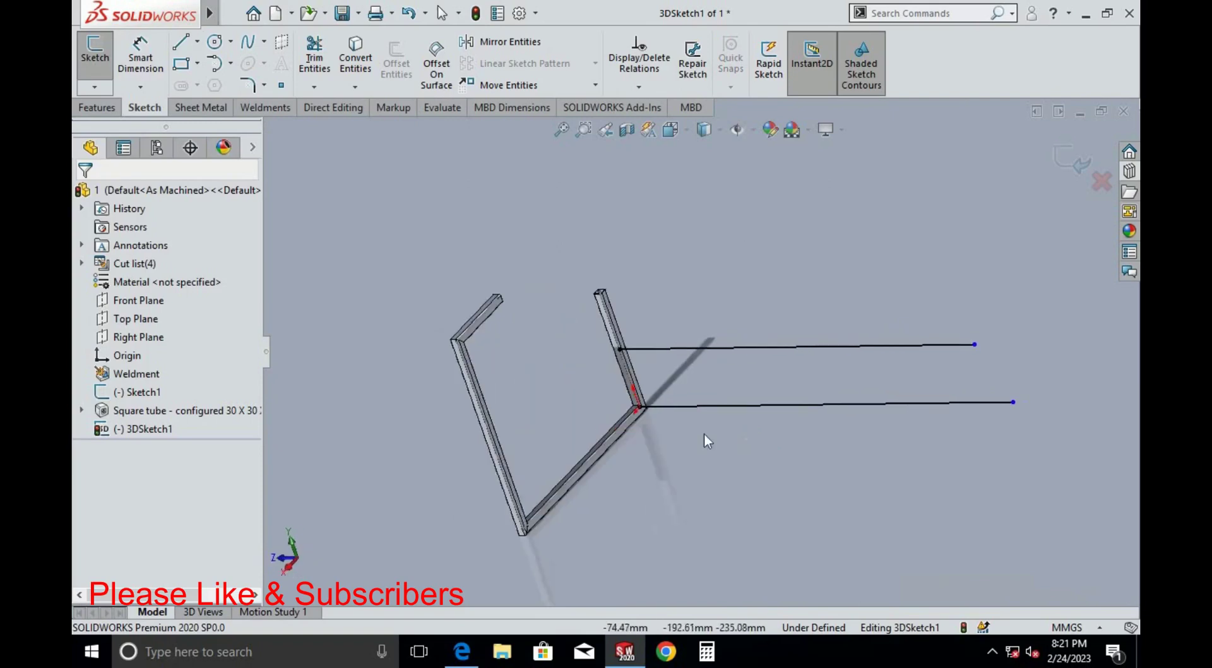
Draw a line from the frame's far bottom corner parallel to the others
{"action": "left_click", "coordinate": [181, 42]}
{"action": "scroll", "coordinate": [565, 407], "scroll_direction": "up", "scroll_amount": 3}
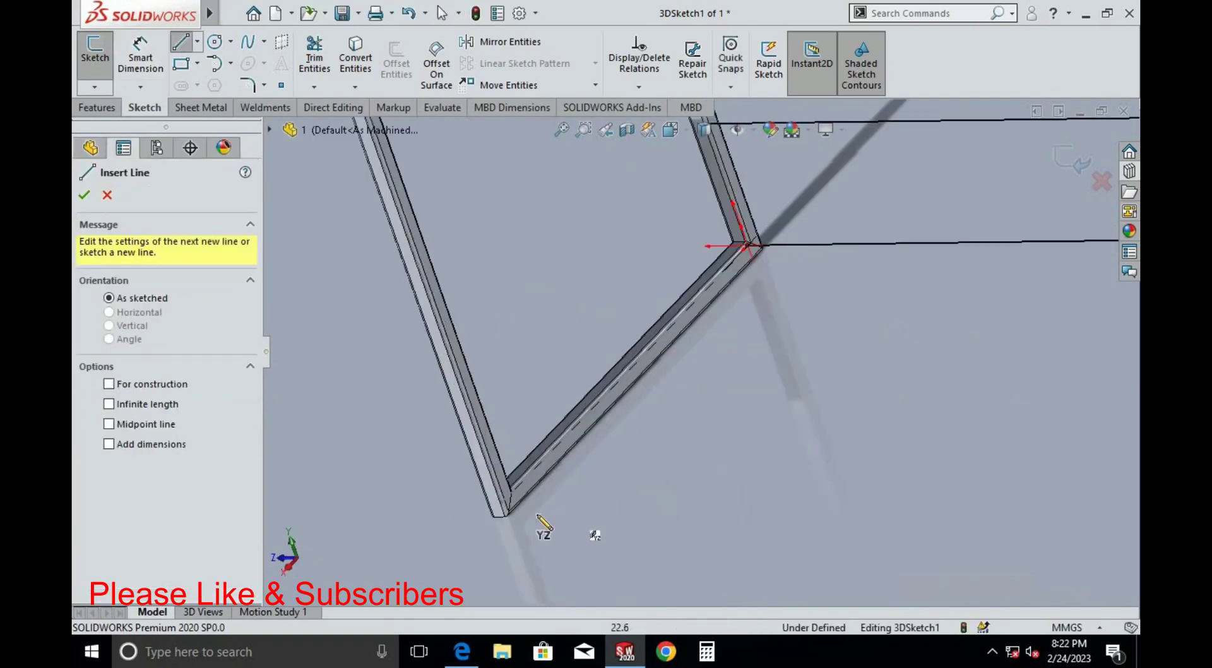
{"action": "scroll", "coordinate": [541, 527], "scroll_direction": "up", "scroll_amount": 3}
{"action": "left_click", "coordinate": [549, 419]}
{"action": "scroll", "coordinate": [549, 420], "scroll_direction": "down", "scroll_amount": 3}
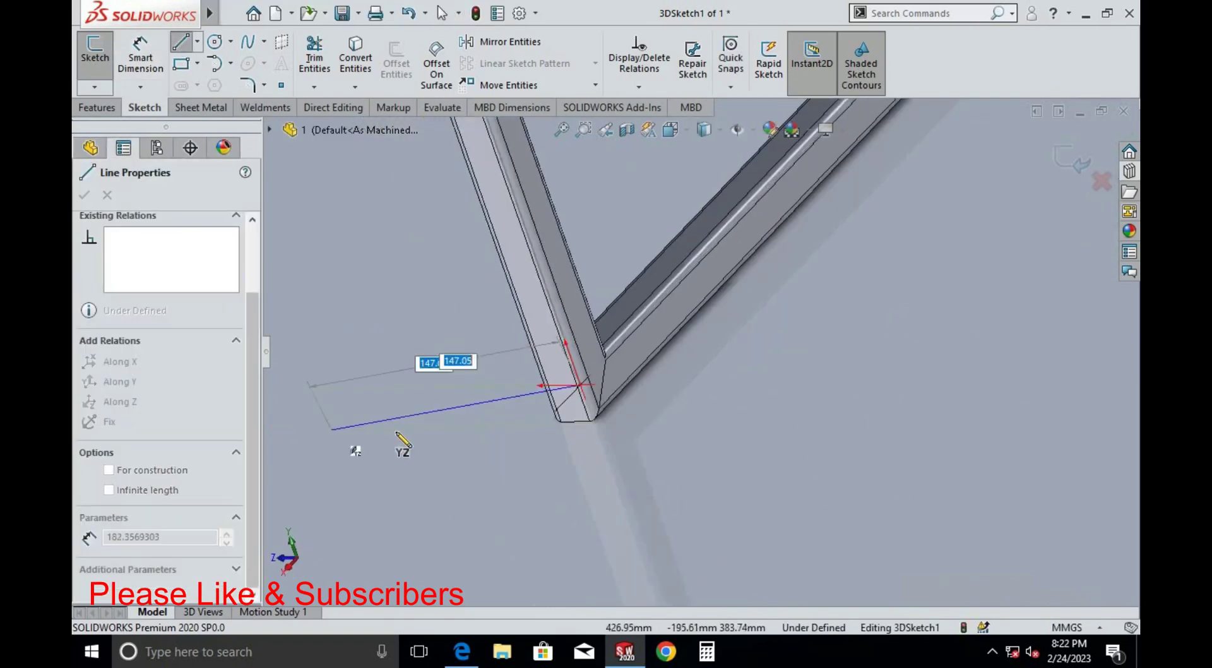
{"action": "scroll", "coordinate": [425, 441], "scroll_direction": "down", "scroll_amount": 2}
{"action": "scroll", "coordinate": [535, 449], "scroll_direction": "down", "scroll_amount": 2}
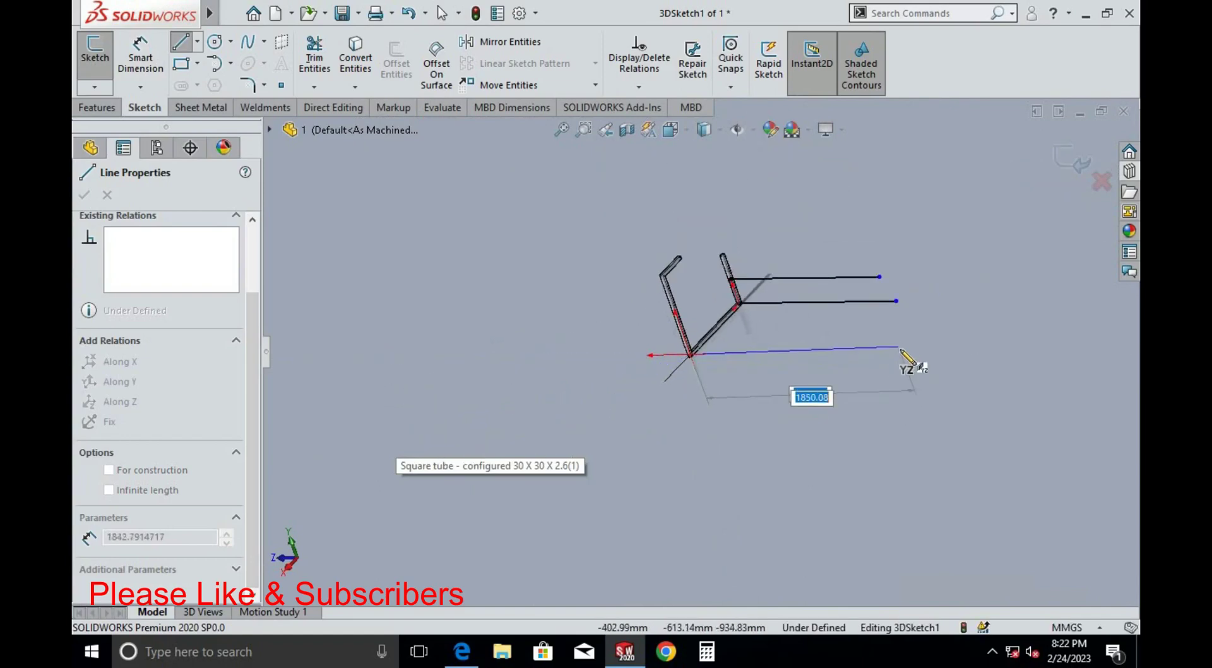
{"action": "left_click", "coordinate": [903, 365]}
{"action": "key", "text": "Escape"}
Draw the fourth long line from the remaining tube corner, checking the bench drawing
{"action": "mouse_move", "coordinate": [747, 411]}
{"action": "middle_mouse_down"}
{"action": "mouse_move", "coordinate": [781, 427]}
{"action": "mouse_move", "coordinate": [786, 509]}
{"action": "mouse_move", "coordinate": [616, 303]}
{"action": "middle_mouse_up"}
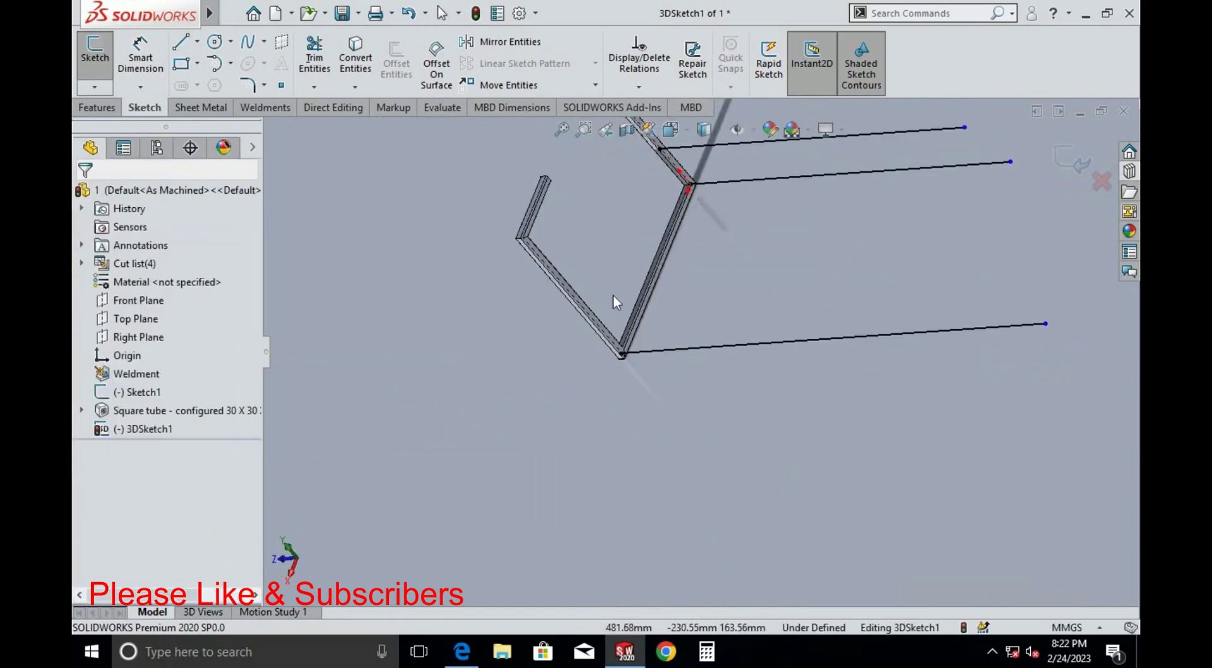
{"action": "scroll", "coordinate": [568, 319], "scroll_direction": "down", "scroll_amount": 3}
{"action": "scroll", "coordinate": [397, 240], "scroll_direction": "down", "scroll_amount": 3}
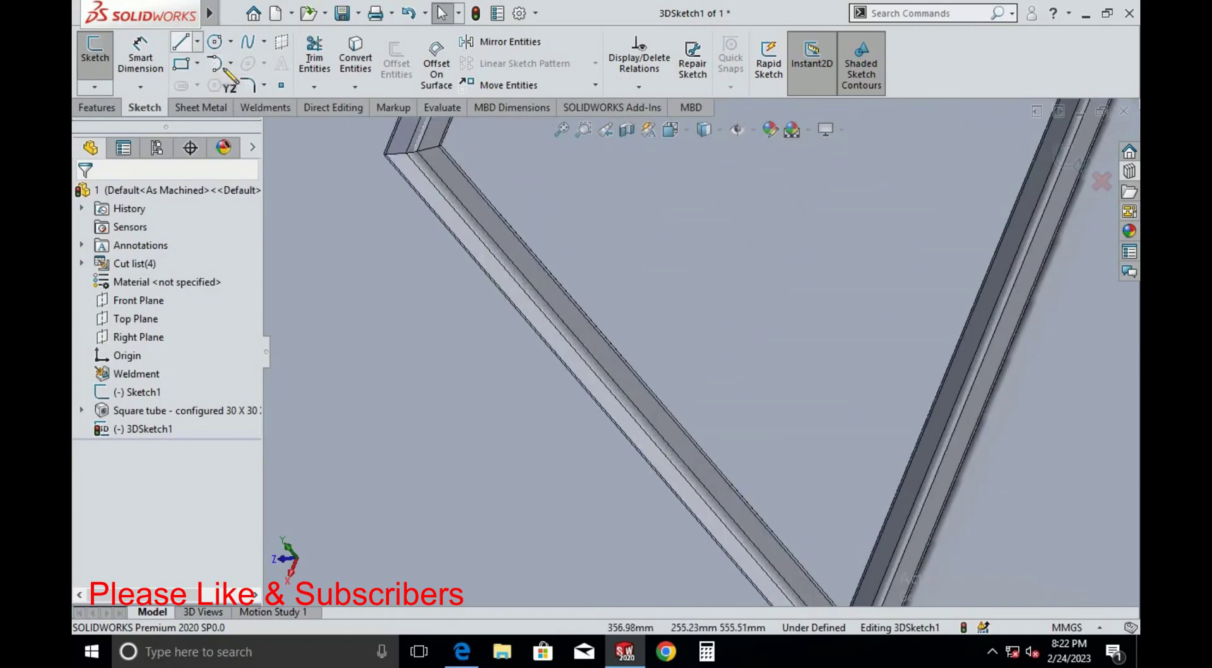
{"action": "scroll", "coordinate": [582, 298], "scroll_direction": "up", "scroll_amount": 3}
{"action": "mouse_move", "coordinate": [582, 297]}
{"action": "middle_mouse_down"}
{"action": "mouse_move", "coordinate": [1041, 382]}
{"action": "mouse_move", "coordinate": [724, 382]}
{"action": "middle_mouse_up"}
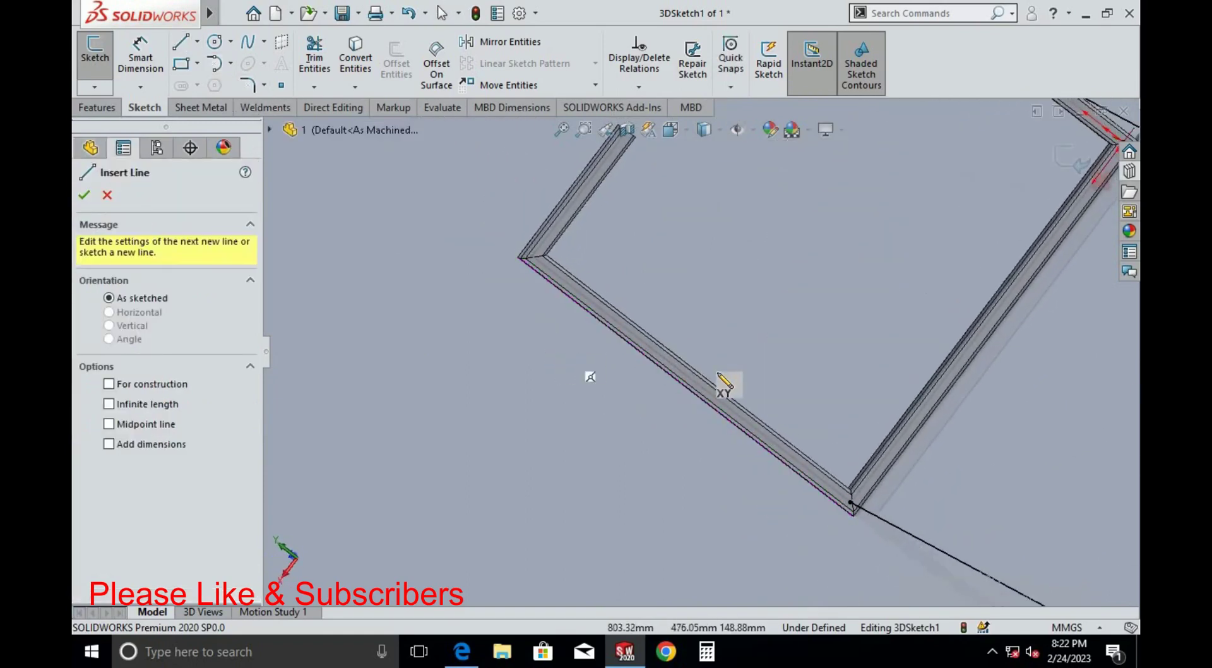
{"action": "scroll", "coordinate": [718, 373], "scroll_direction": "down", "scroll_amount": 2}
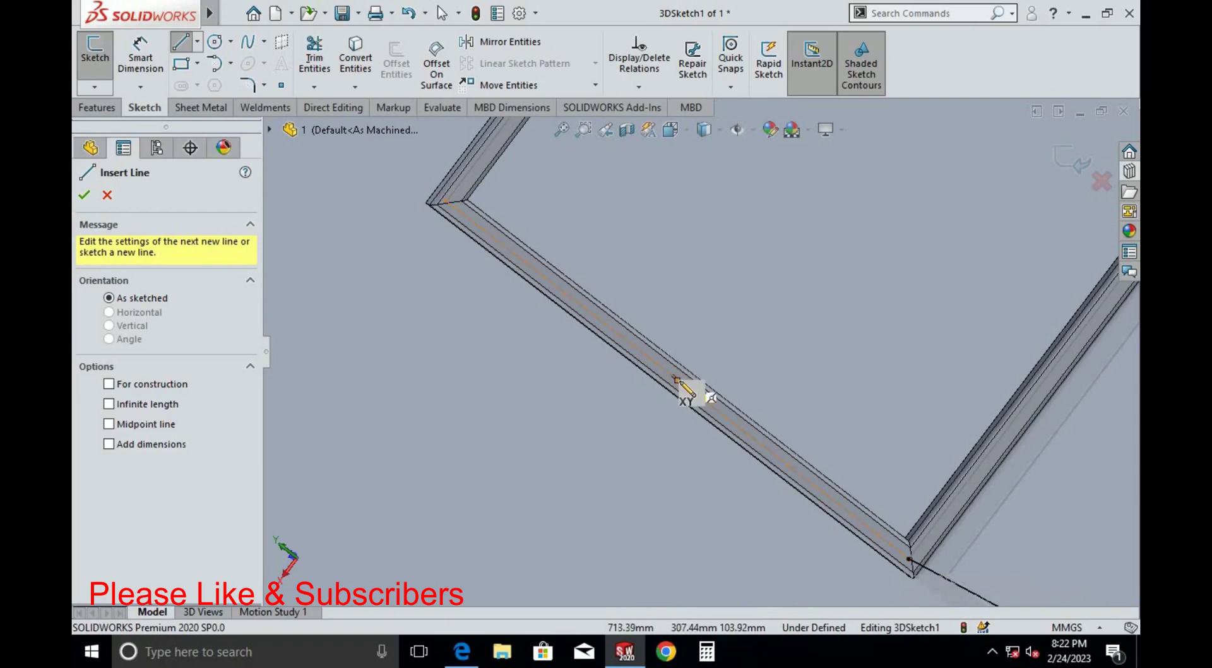
{"action": "left_click", "coordinate": [445, 201]}
{"action": "scroll", "coordinate": [671, 346], "scroll_direction": "up", "scroll_amount": 3}
{"action": "key", "text": "alt+Tab"}
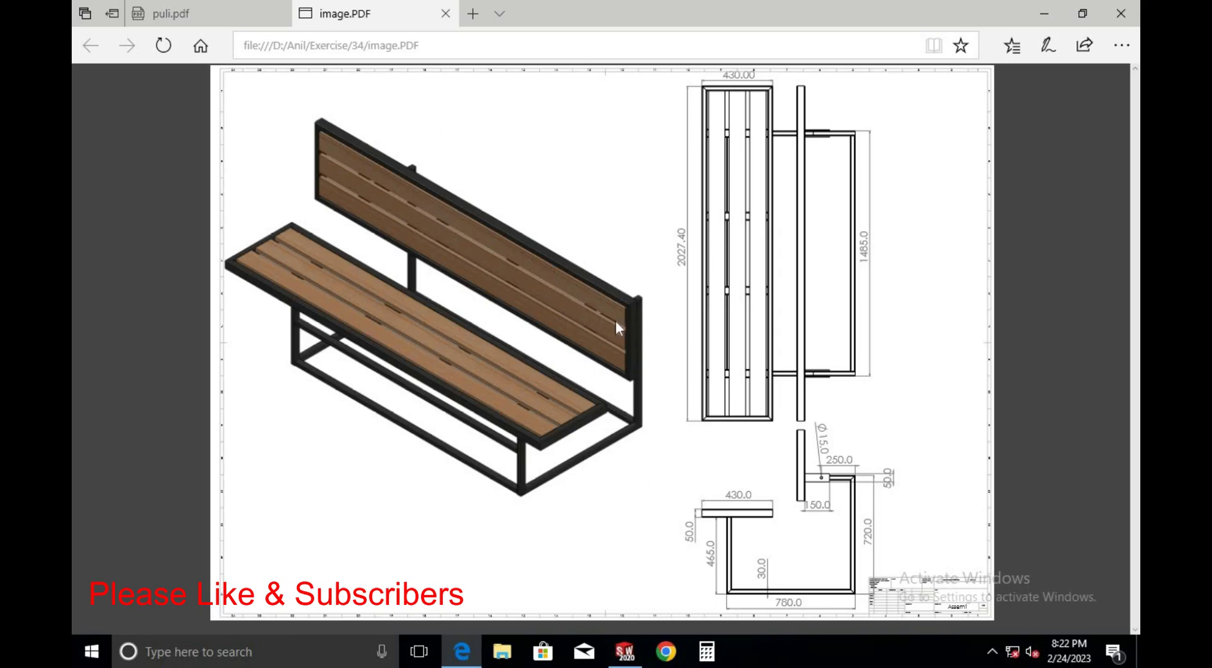
{"action": "key", "text": "alt+Tab"}
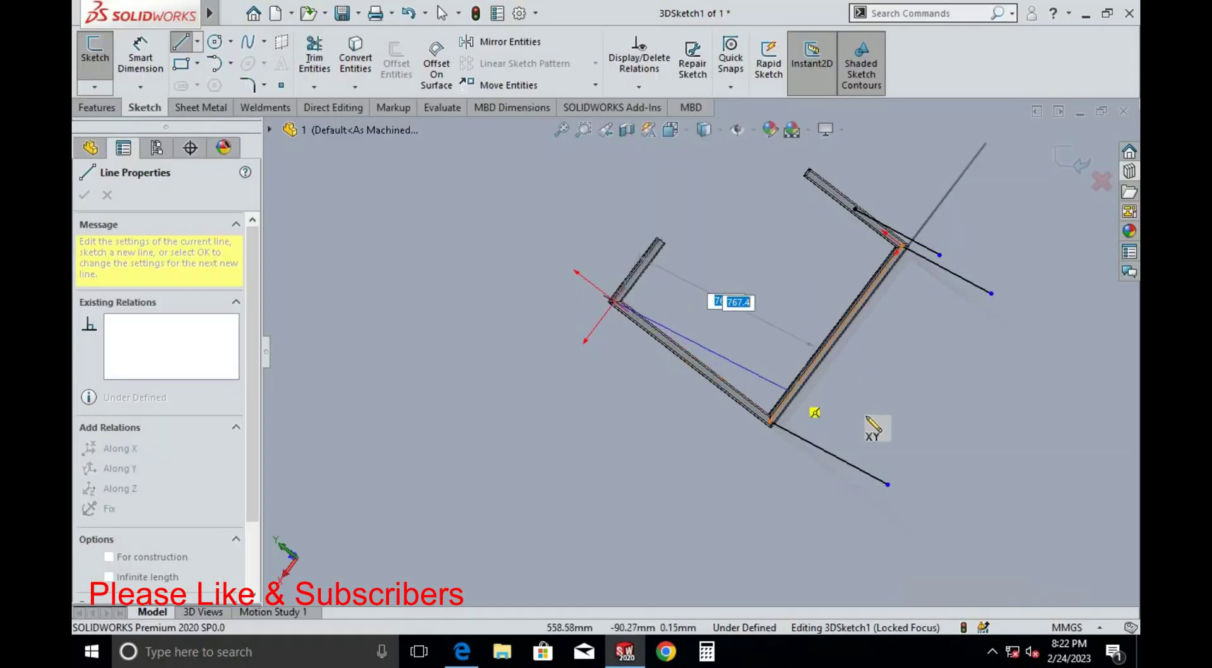
{"action": "mouse_move", "coordinate": [725, 395]}
{"action": "middle_mouse_down"}
{"action": "mouse_move", "coordinate": [806, 398]}
{"action": "mouse_move", "coordinate": [1061, 308]}
{"action": "middle_mouse_up"}
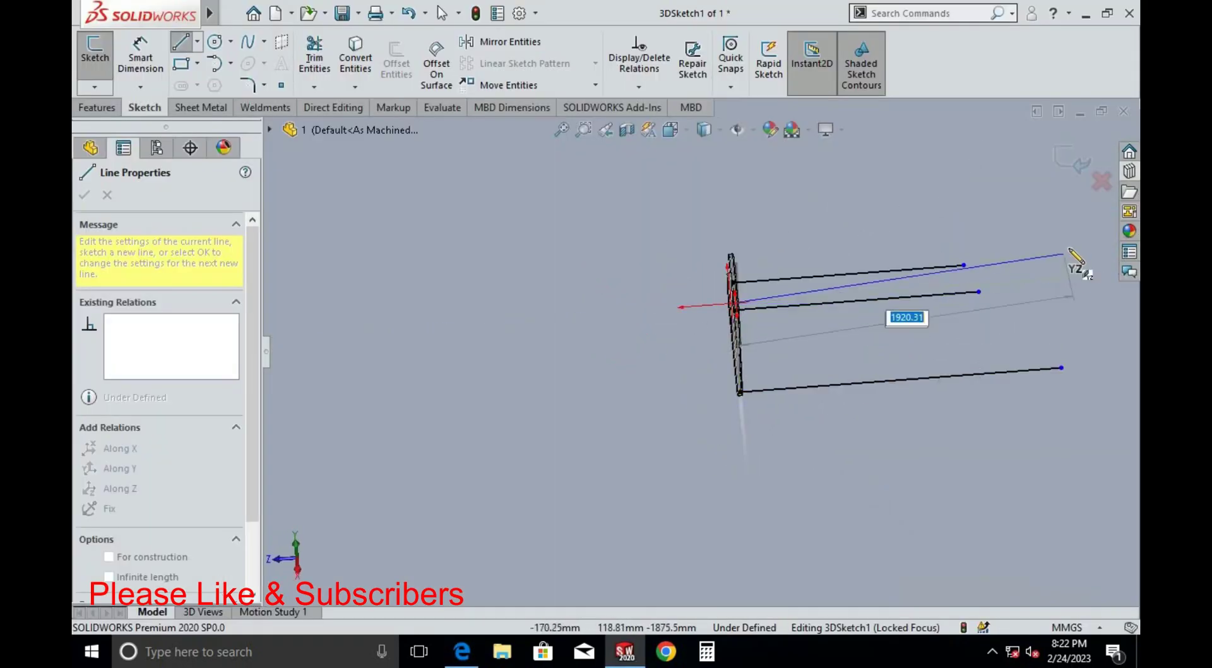
{"action": "left_click", "coordinate": [1084, 282]}
{"action": "key", "text": "Escape"}
{"action": "key", "text": "Escape"}
{"action": "mouse_move", "coordinate": [956, 338]}
{"action": "middle_mouse_down"}
{"action": "mouse_move", "coordinate": [887, 421]}
{"action": "mouse_move", "coordinate": [846, 391]}
{"action": "mouse_move", "coordinate": [859, 360]}
{"action": "mouse_move", "coordinate": [803, 448]}
{"action": "middle_mouse_up"}
{"action": "mouse_move", "coordinate": [839, 351]}
{"action": "middle_mouse_down"}
{"action": "mouse_move", "coordinate": [820, 328]}
{"action": "mouse_move", "coordinate": [835, 318]}
{"action": "mouse_move", "coordinate": [600, 291]}
{"action": "middle_mouse_up"}
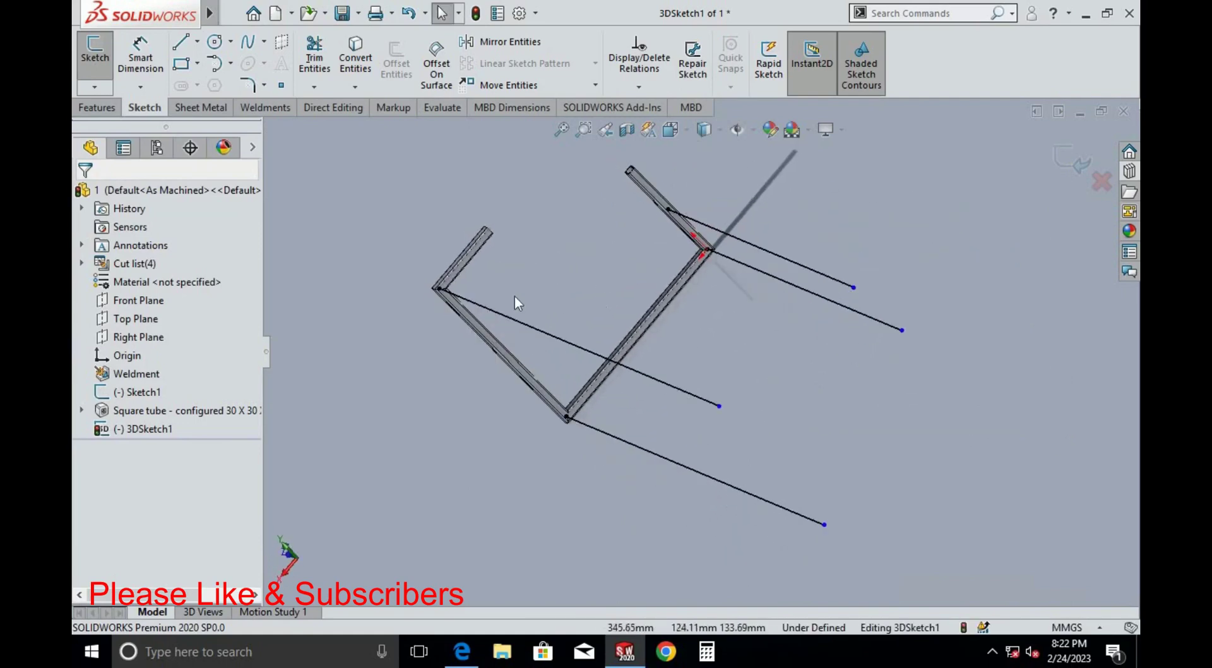
{"action": "key", "text": "alt+Tab"}
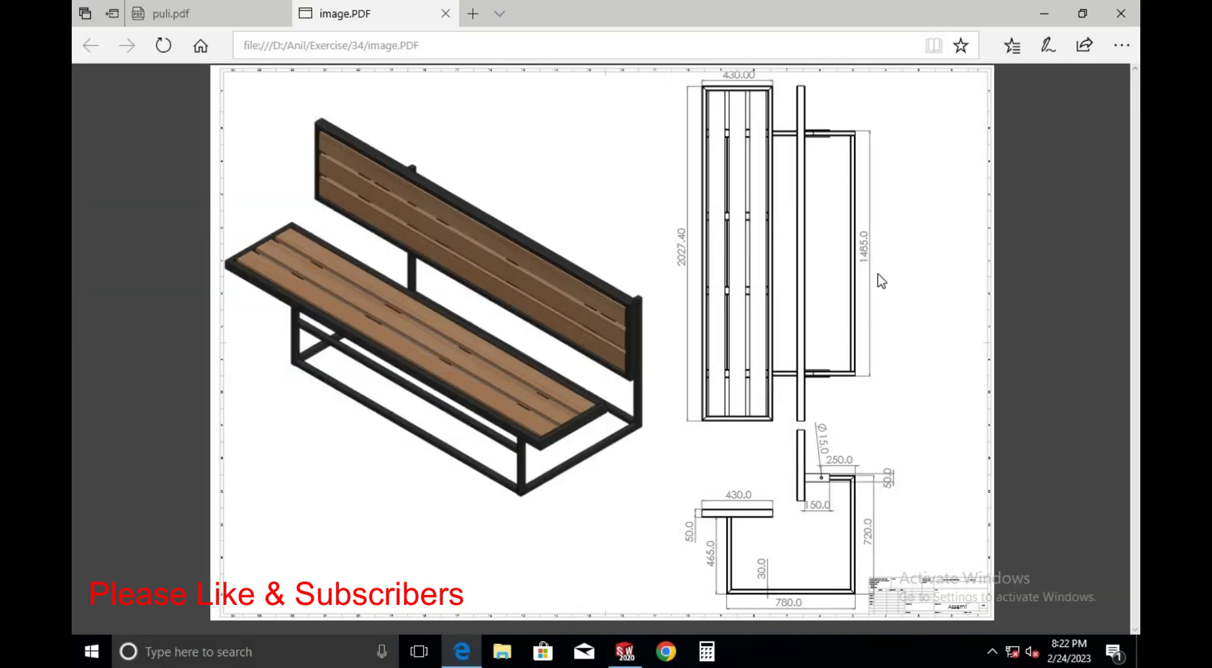
{"action": "key", "text": "alt+Tab"}
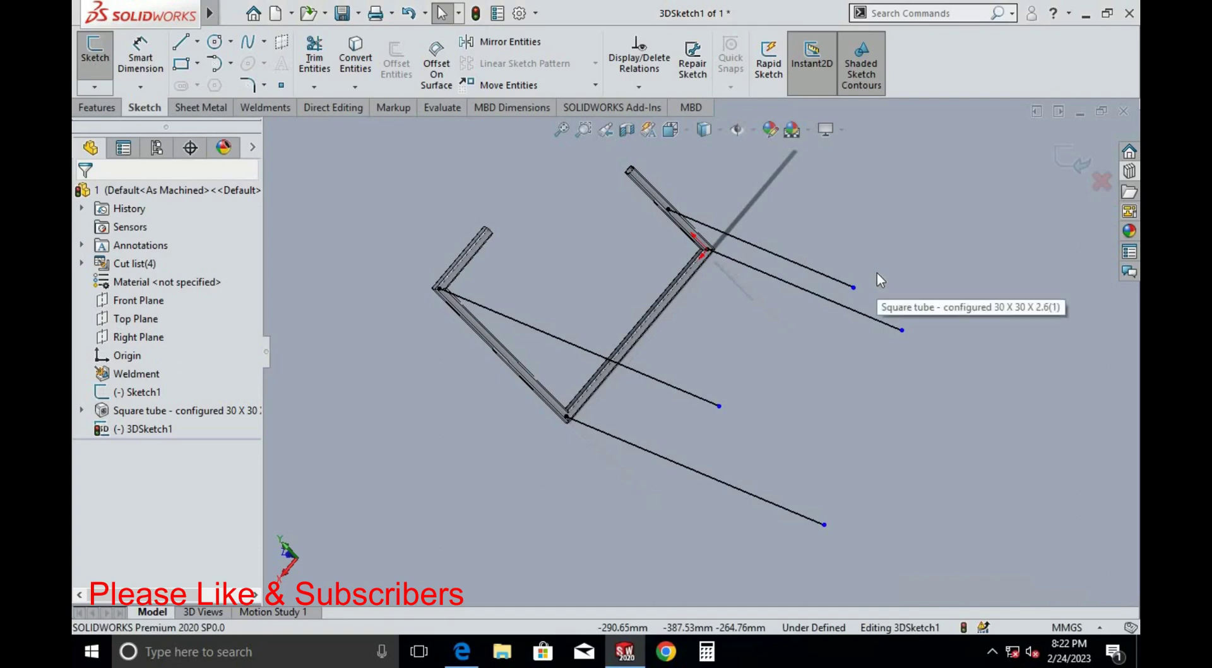
{"action": "key", "text": "alt+Tab"}
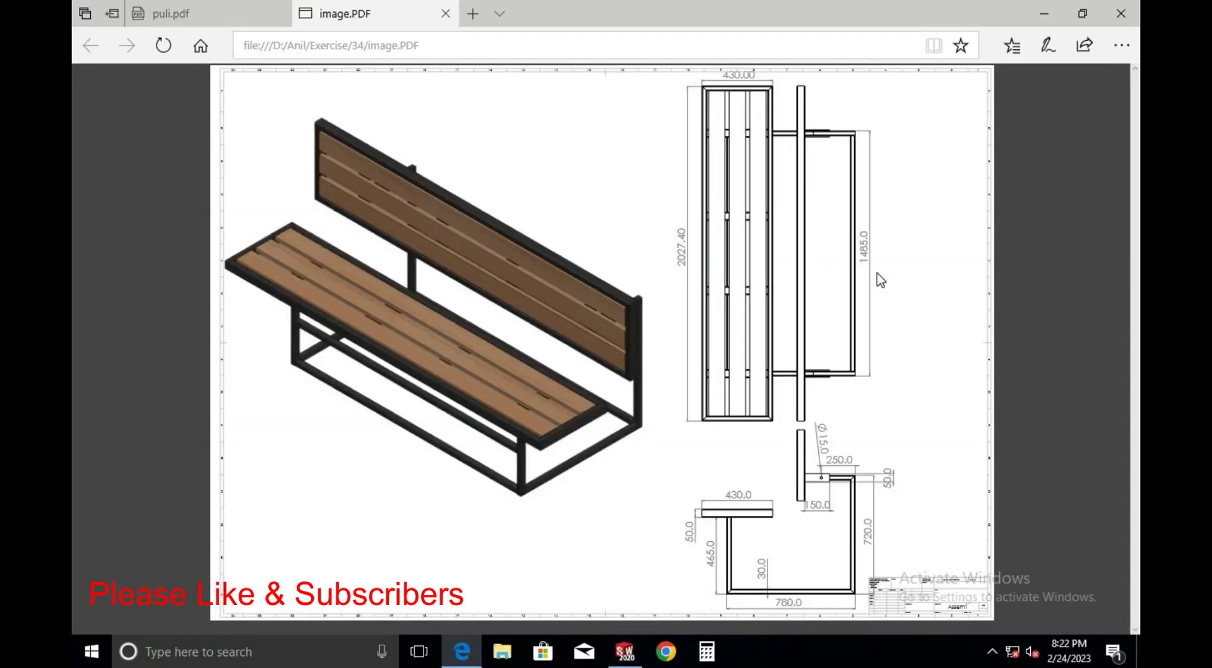
{"action": "key", "text": "alt+Tab"}
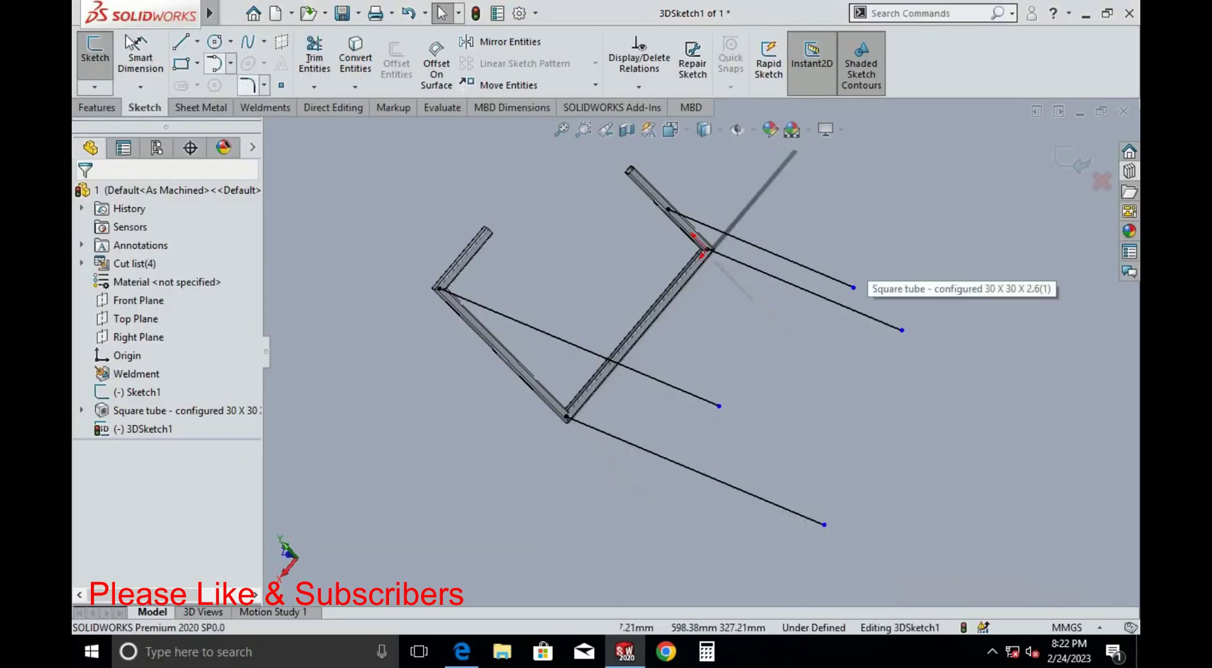
Dimension the top two sketch lines to 1415 mm each
{"action": "left_click", "coordinate": [126, 38]}
{"action": "middle_click_drag", "start_coordinate": [758, 256], "coordinate": [790, 236]}
{"action": "left_click", "coordinate": [789, 236]}
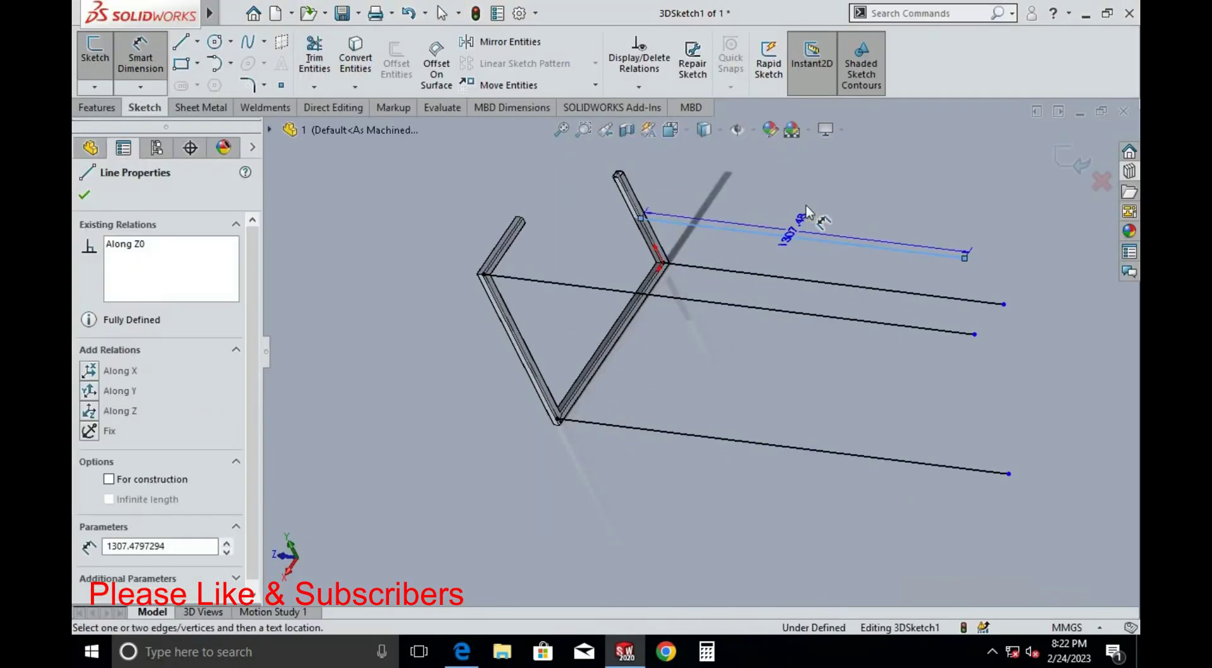
{"action": "left_click", "coordinate": [805, 206]}
{"action": "type", "text": "1415"}
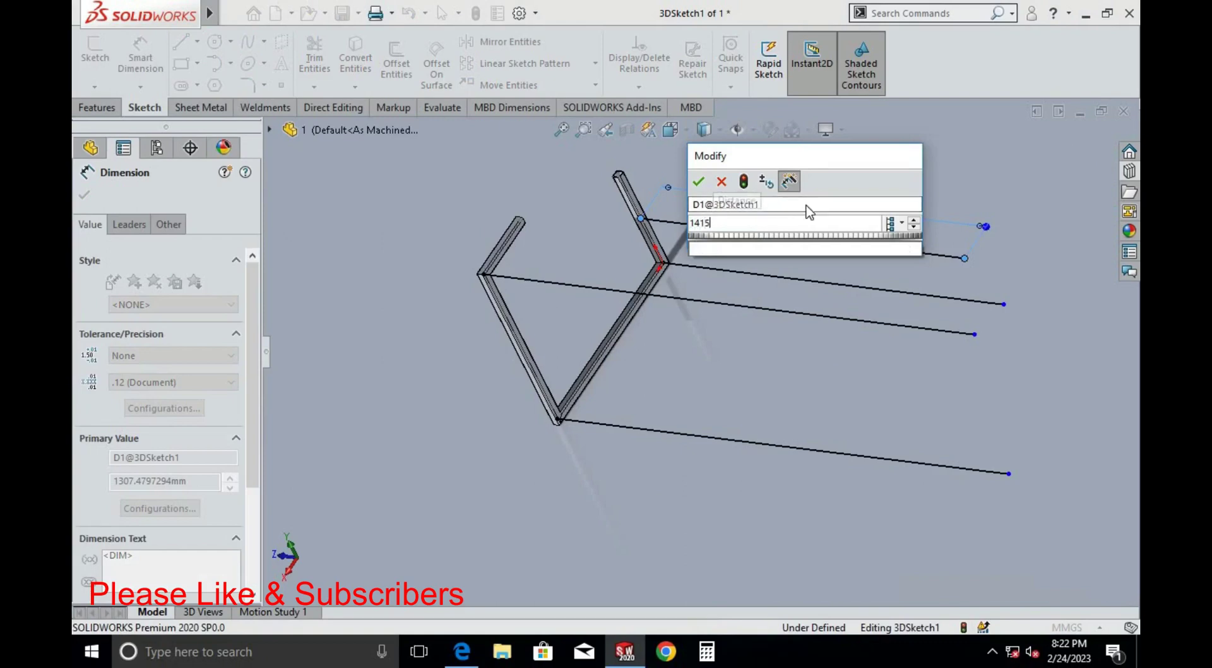
{"action": "key", "text": "Return"}
{"action": "left_click", "coordinate": [814, 279]}
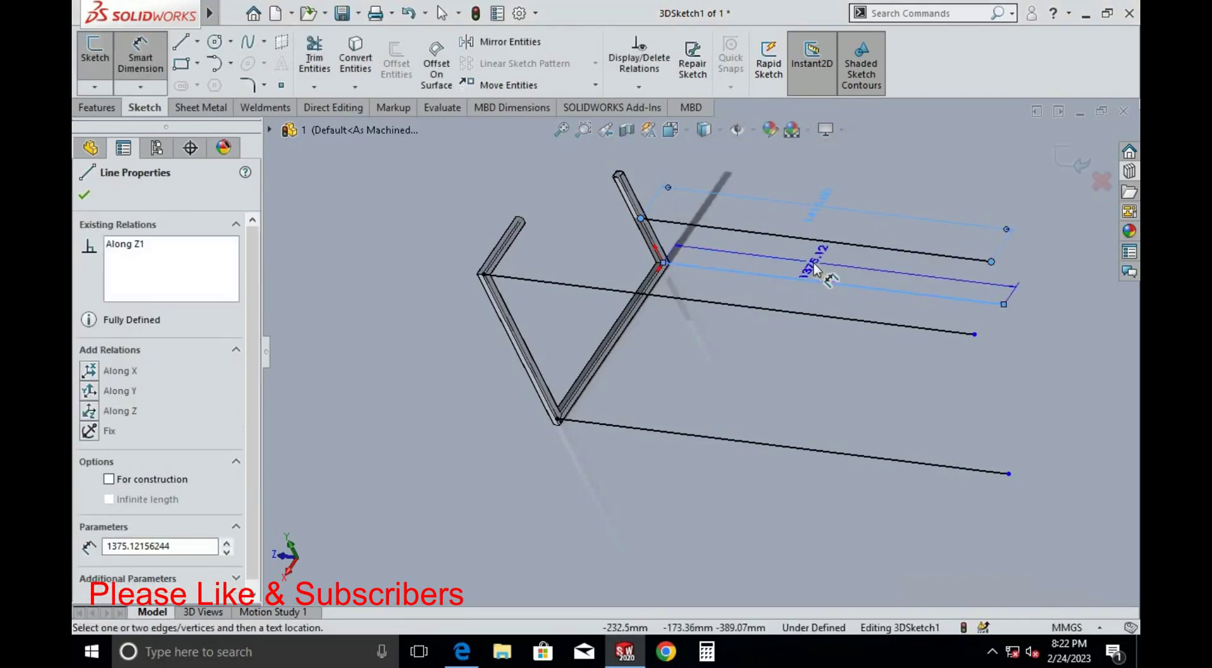
{"action": "left_click", "coordinate": [814, 268]}
{"action": "type", "text": "1415"}
{"action": "key", "text": "Return"}
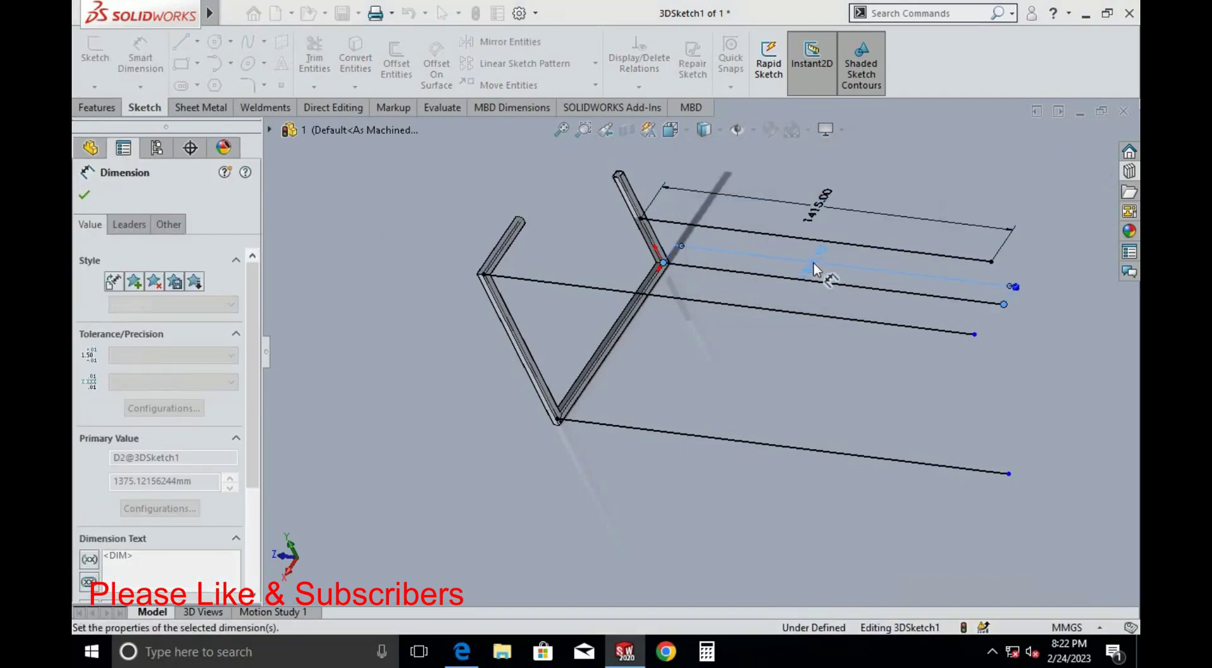
Dimension the third and bottom lines to 1415 mm and close the 3D sketch
{"action": "left_click", "coordinate": [761, 309]}
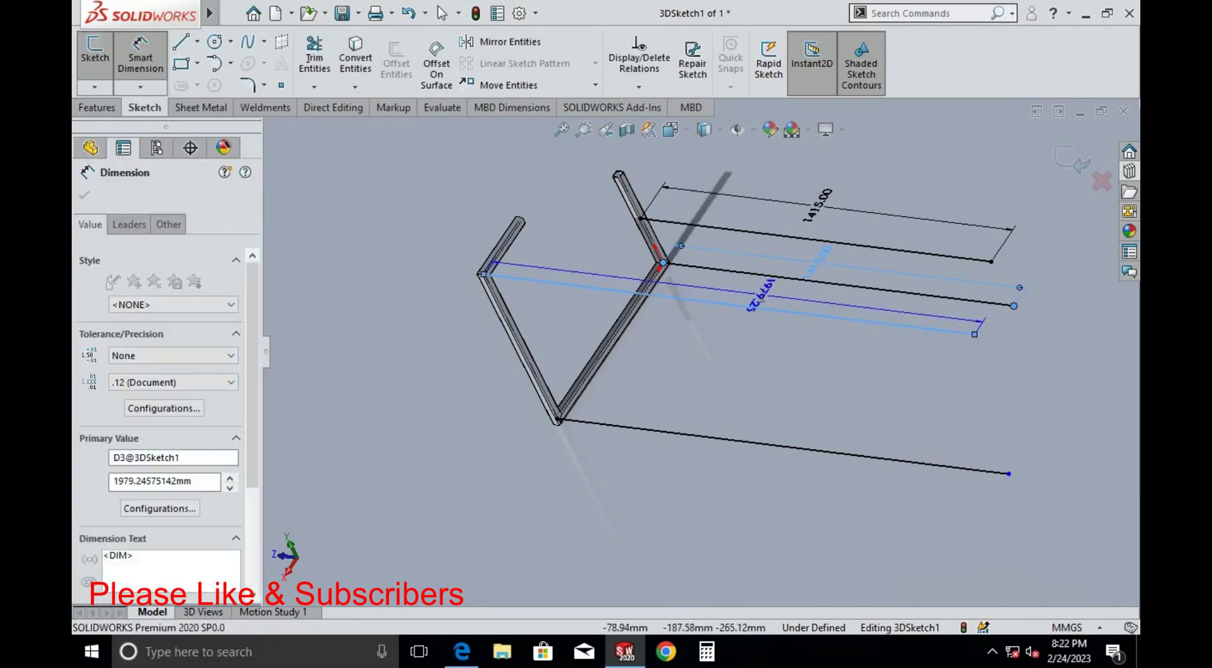
{"action": "left_click", "coordinate": [762, 299]}
{"action": "type", "text": "1415"}
{"action": "key", "text": "Return"}
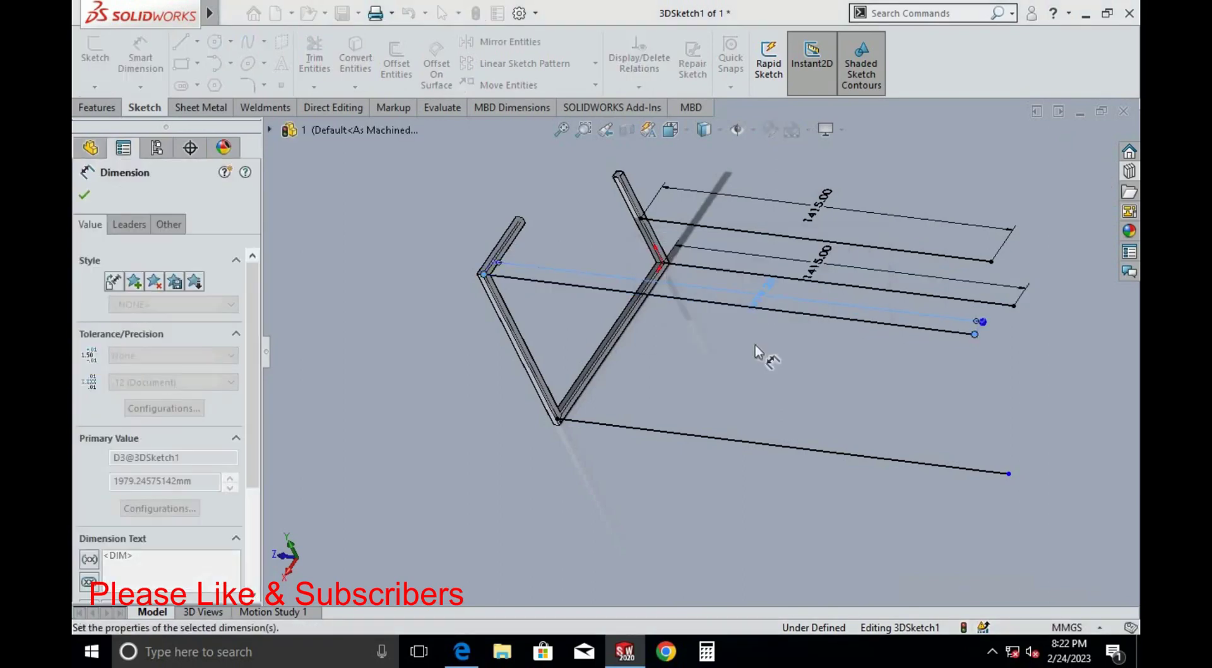
{"action": "left_click", "coordinate": [773, 444]}
{"action": "left_click", "coordinate": [775, 413]}
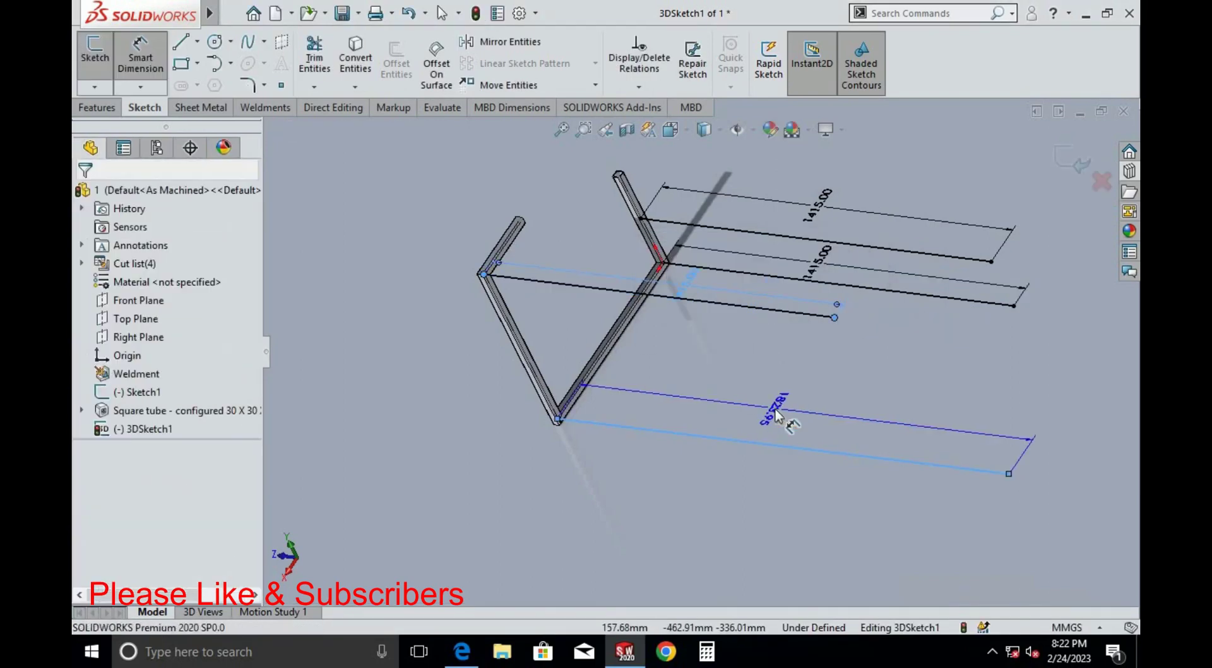
{"action": "type", "text": "1"}
{"action": "type", "text": "5"}
{"action": "key", "text": "Return"}
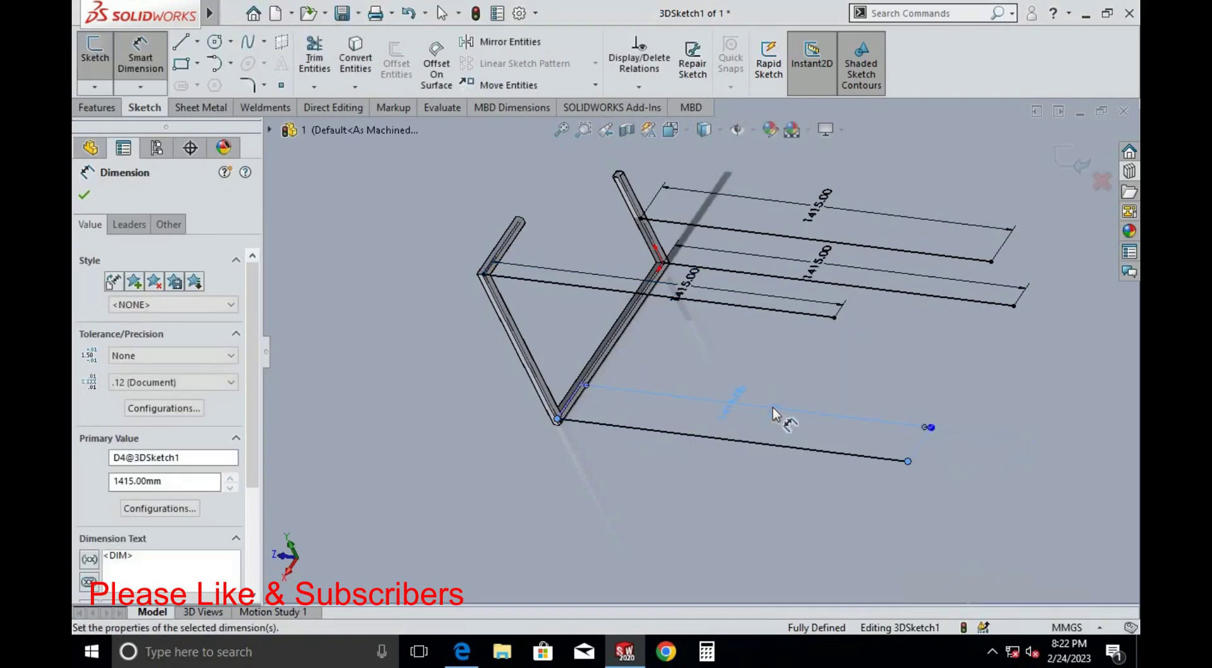
{"action": "middle_click_drag", "start_coordinate": [772, 407], "coordinate": [923, 377]}
{"action": "left_click", "coordinate": [1076, 163]}
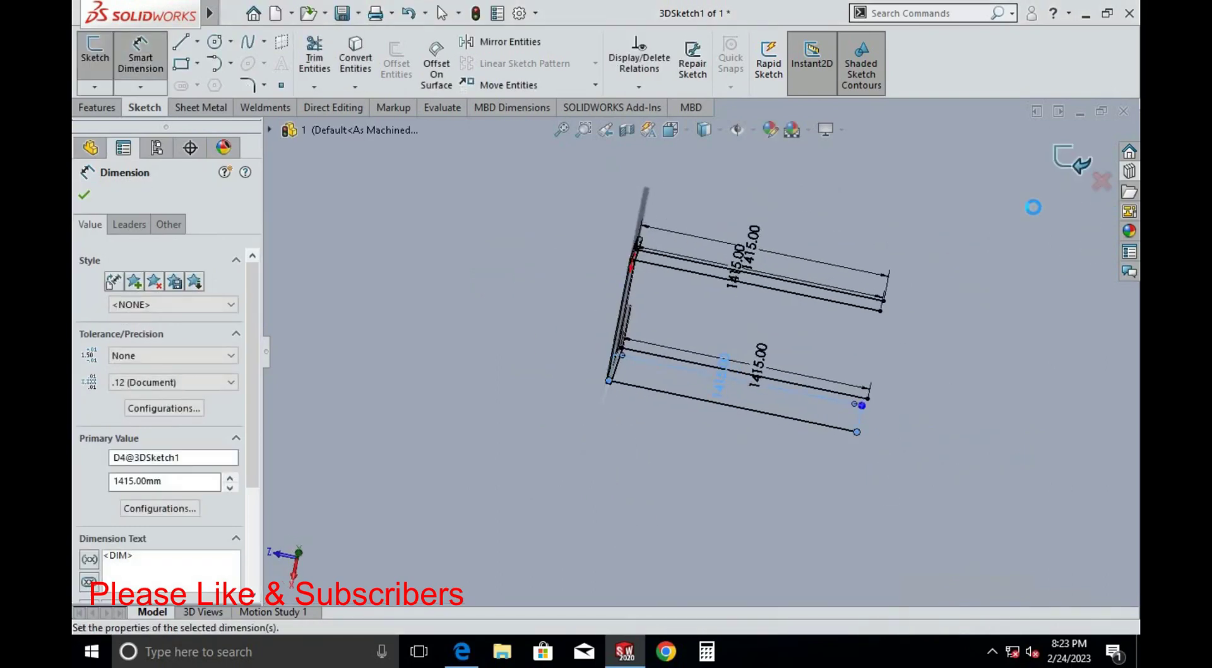
{"action": "middle_click_drag", "start_coordinate": [909, 287], "coordinate": [751, 277]}
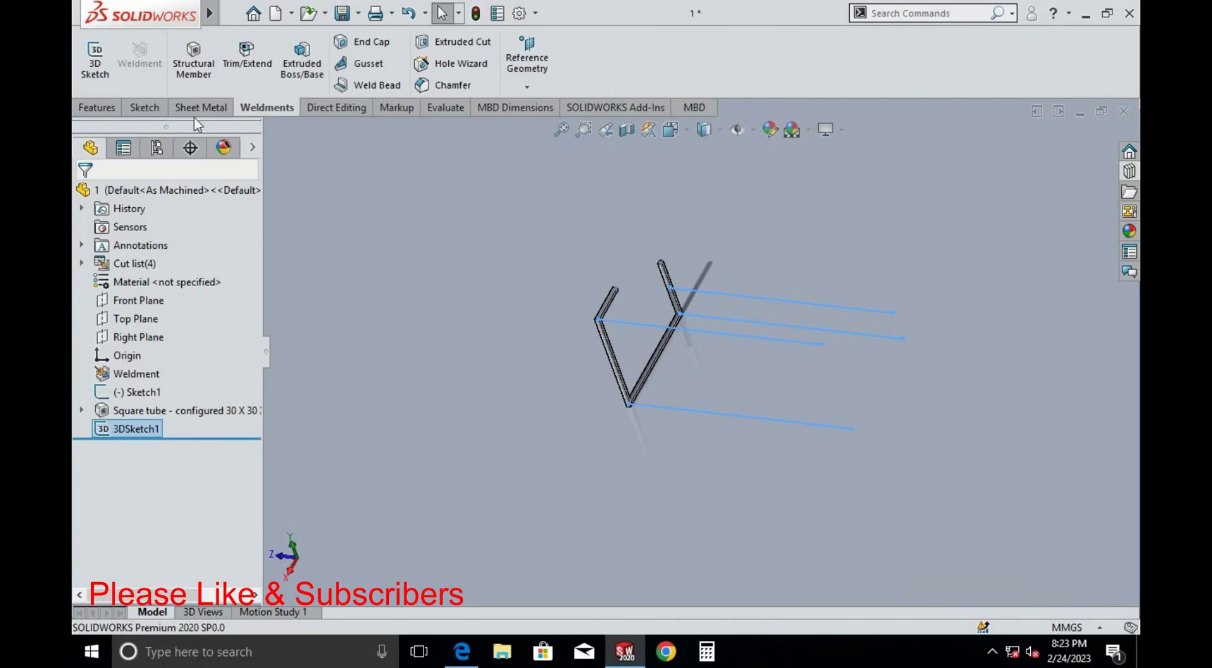
Assign the four 1415 mm lines as 30 x 30 x 2.6 square tube paths, each in its own group
{"action": "left_click", "coordinate": [193, 56]}
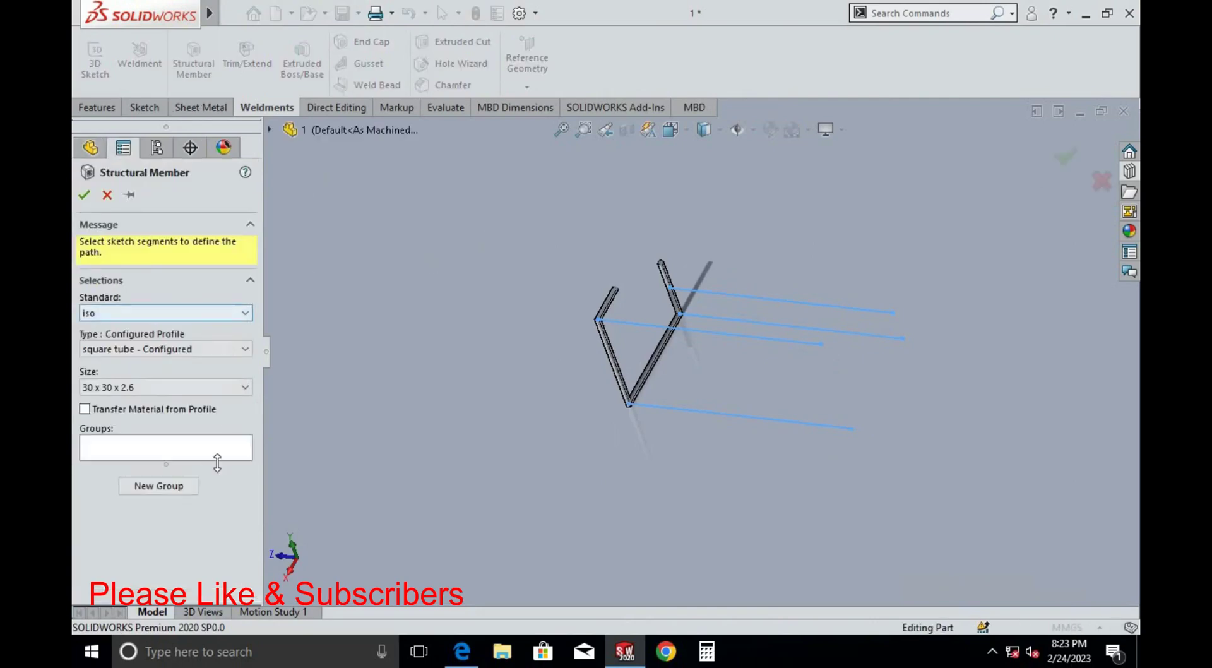
{"action": "left_click", "coordinate": [186, 453]}
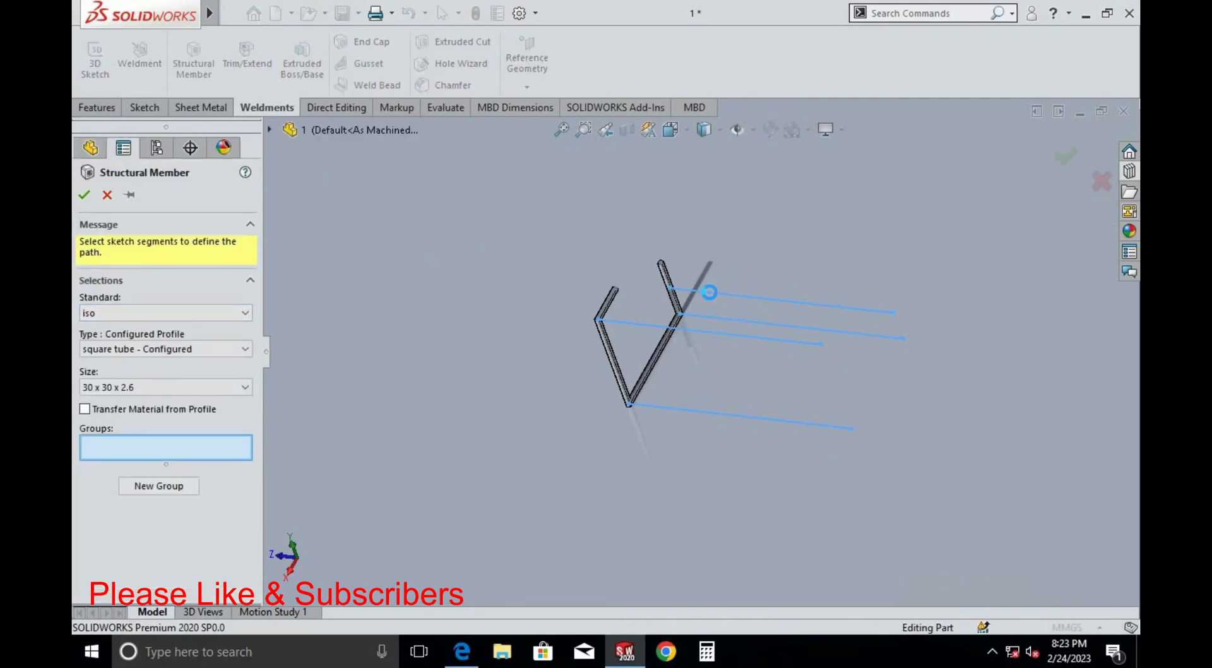
{"action": "left_click", "coordinate": [709, 292]}
{"action": "left_click", "coordinate": [168, 507]}
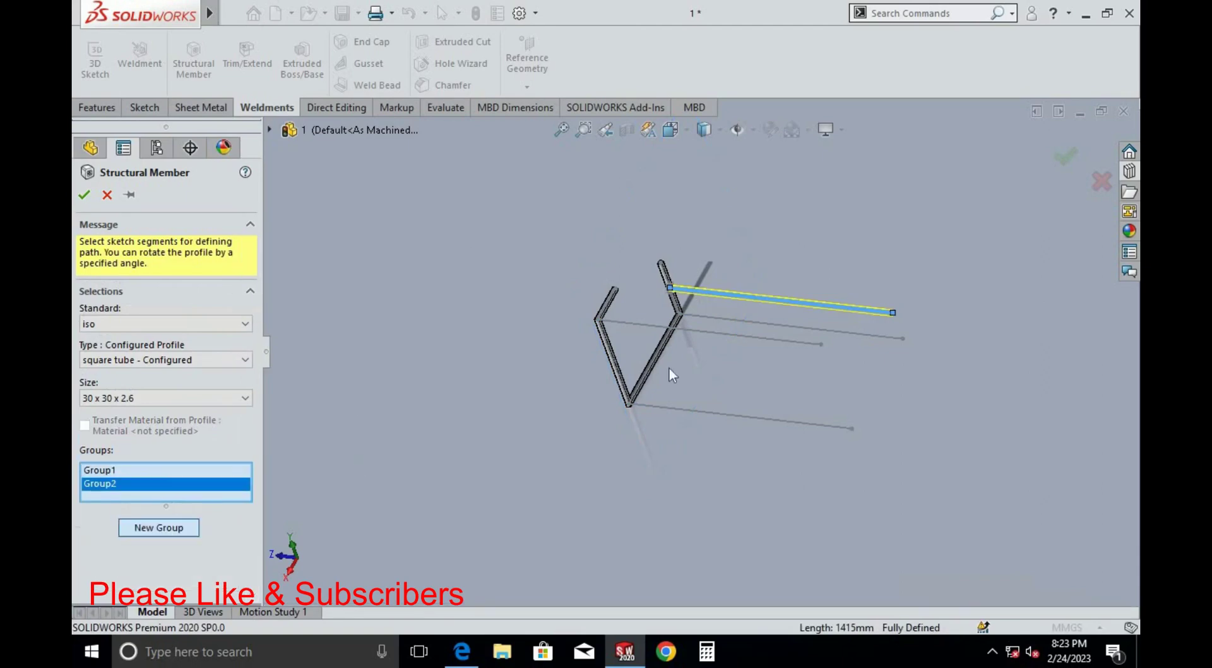
{"action": "left_click", "coordinate": [747, 326]}
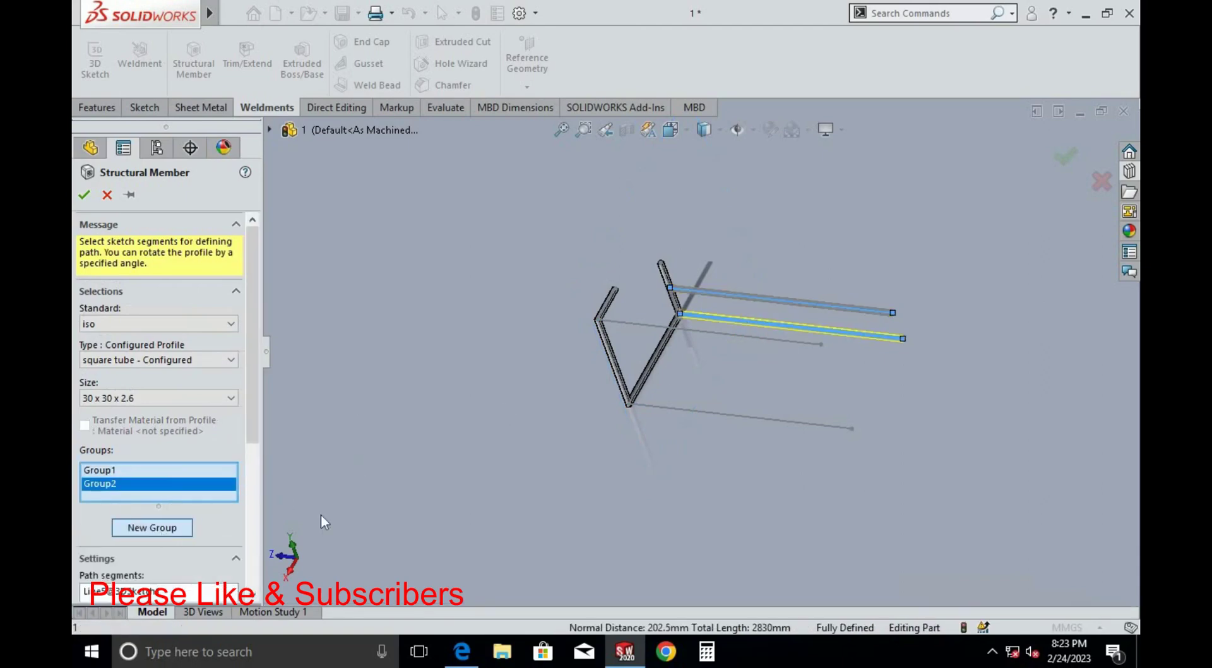
{"action": "left_click", "coordinate": [152, 526]}
{"action": "left_click", "coordinate": [690, 330]}
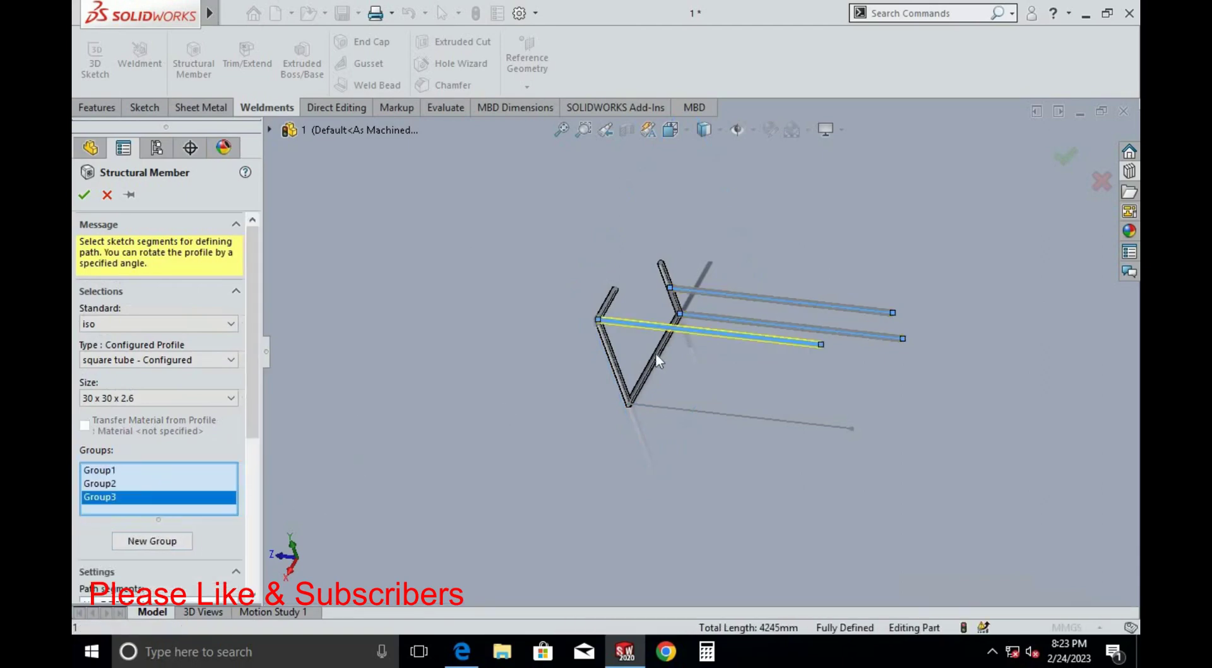
{"action": "left_click", "coordinate": [150, 544]}
{"action": "left_click", "coordinate": [685, 411]}
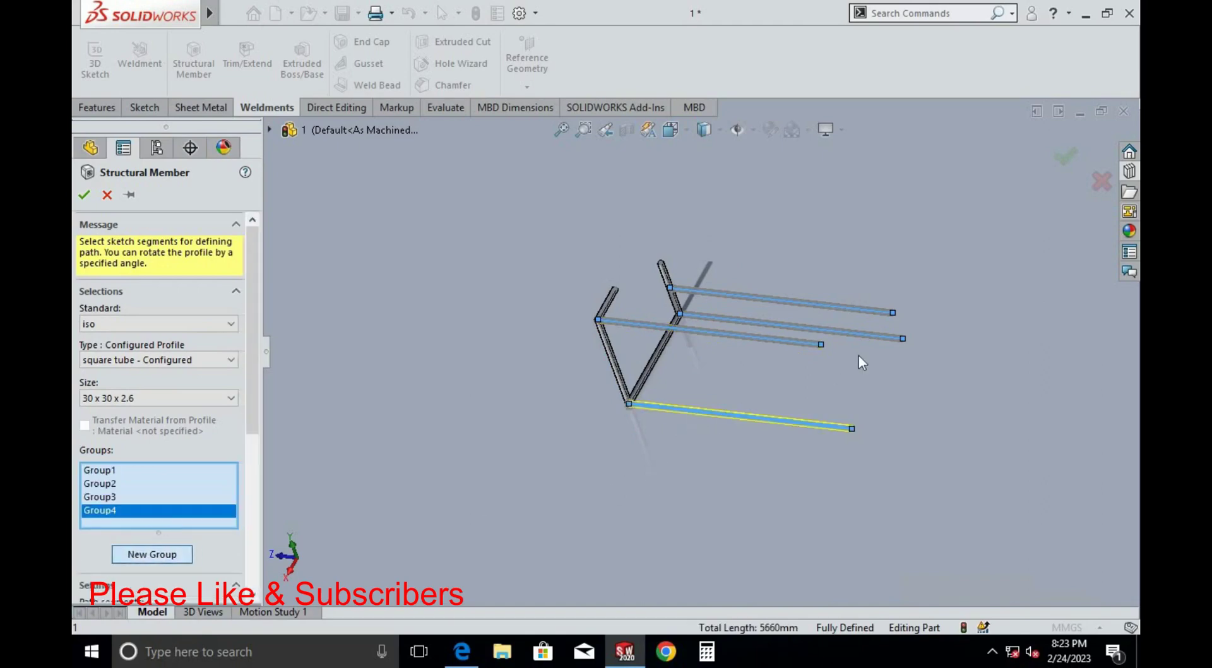
Inspect the tube previews and accept the four structural members
{"action": "mouse_move", "coordinate": [859, 354]}
{"action": "middle_mouse_down"}
{"action": "mouse_move", "coordinate": [669, 309]}
{"action": "mouse_move", "coordinate": [692, 244]}
{"action": "mouse_move", "coordinate": [848, 378]}
{"action": "mouse_move", "coordinate": [709, 435]}
{"action": "mouse_move", "coordinate": [1010, 182]}
{"action": "mouse_move", "coordinate": [611, 305]}
{"action": "middle_mouse_up"}
{"action": "scroll", "coordinate": [653, 328], "scroll_direction": "down", "scroll_amount": 3}
{"action": "scroll", "coordinate": [607, 315], "scroll_direction": "down", "scroll_amount": 2}
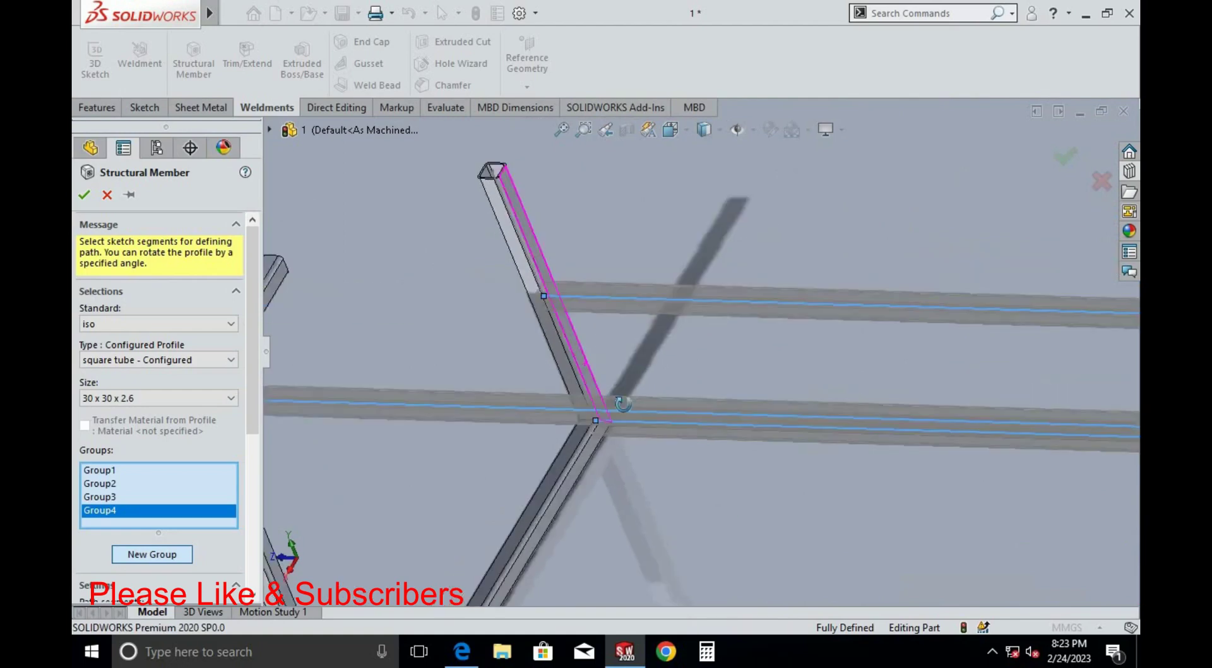
{"action": "scroll", "coordinate": [603, 329], "scroll_direction": "down", "scroll_amount": 2}
{"action": "scroll", "coordinate": [603, 329], "scroll_direction": "down", "scroll_amount": 2}
{"action": "scroll", "coordinate": [602, 329], "scroll_direction": "up", "scroll_amount": 5}
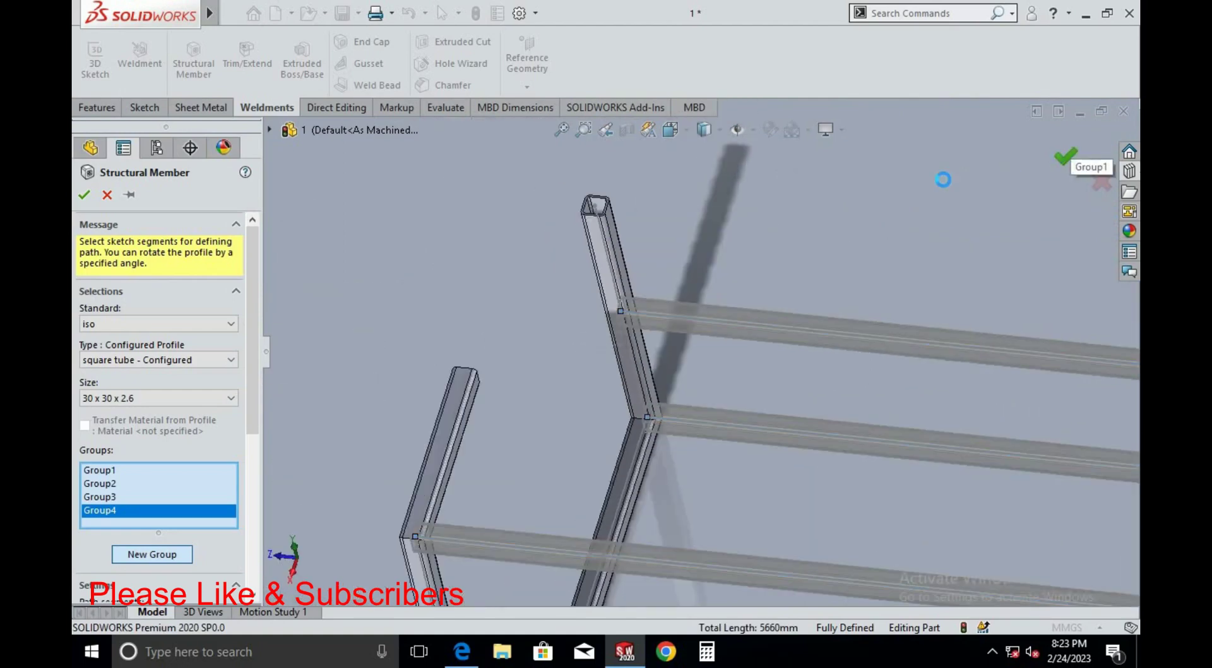
{"action": "left_click", "coordinate": [1064, 155]}
{"action": "scroll", "coordinate": [896, 407], "scroll_direction": "up", "scroll_amount": 2}
Orbit and zoom the frame so the legs stand upright
{"action": "mouse_move", "coordinate": [901, 410]}
{"action": "middle_mouse_down"}
{"action": "mouse_move", "coordinate": [871, 328]}
{"action": "mouse_move", "coordinate": [717, 440]}
{"action": "mouse_move", "coordinate": [742, 421]}
{"action": "middle_mouse_up"}
{"action": "scroll", "coordinate": [782, 378], "scroll_direction": "down", "scroll_amount": 1}
{"action": "scroll", "coordinate": [730, 339], "scroll_direction": "down", "scroll_amount": 3}
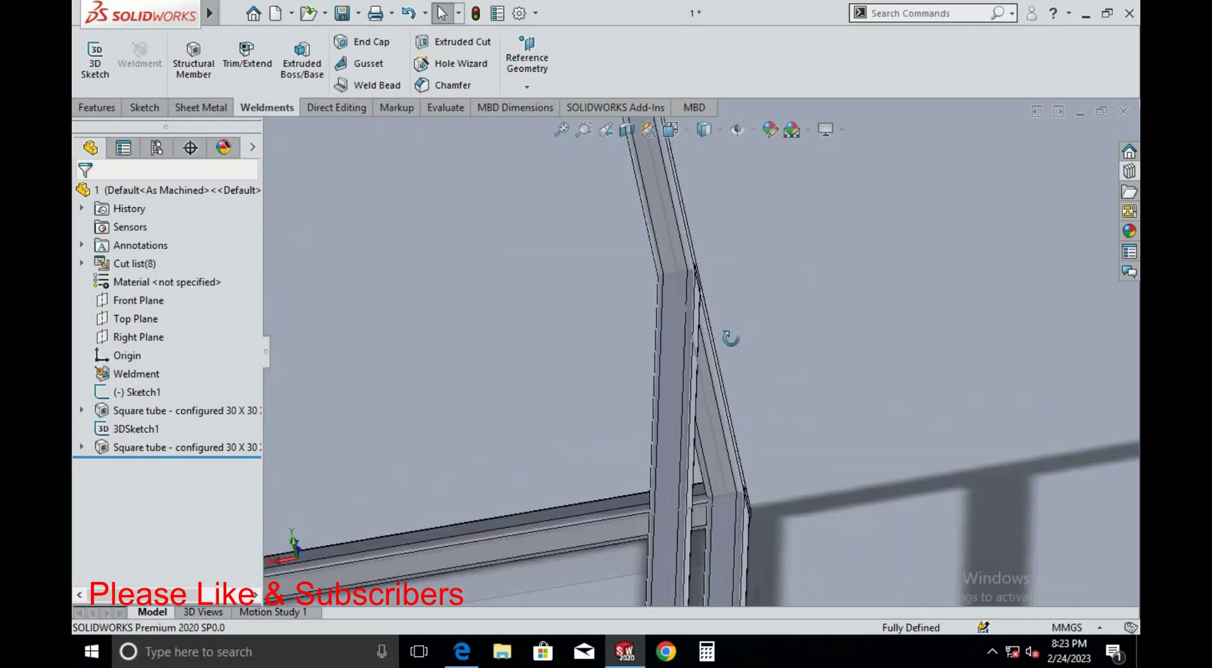
{"action": "scroll", "coordinate": [765, 343], "scroll_direction": "down", "scroll_amount": 2}
{"action": "scroll", "coordinate": [698, 313], "scroll_direction": "down", "scroll_amount": 2}
{"action": "scroll", "coordinate": [698, 314], "scroll_direction": "down", "scroll_amount": 1}
{"action": "scroll", "coordinate": [641, 274], "scroll_direction": "down", "scroll_amount": 2}
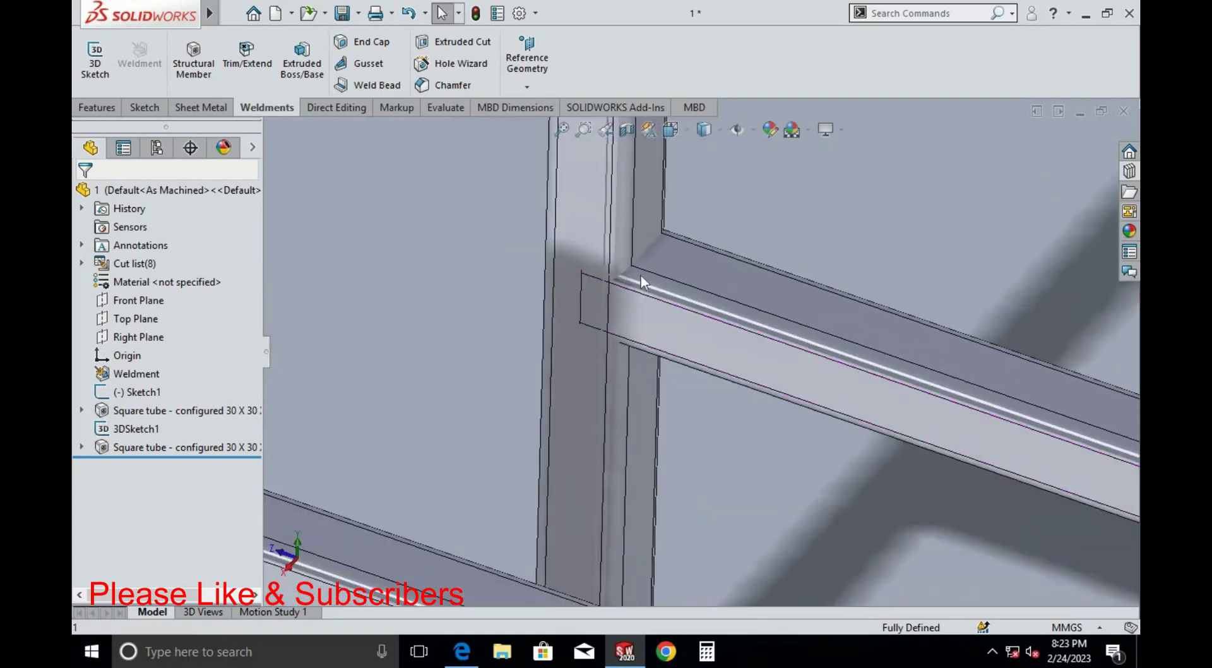
{"action": "scroll", "coordinate": [634, 273], "scroll_direction": "down", "scroll_amount": 2}
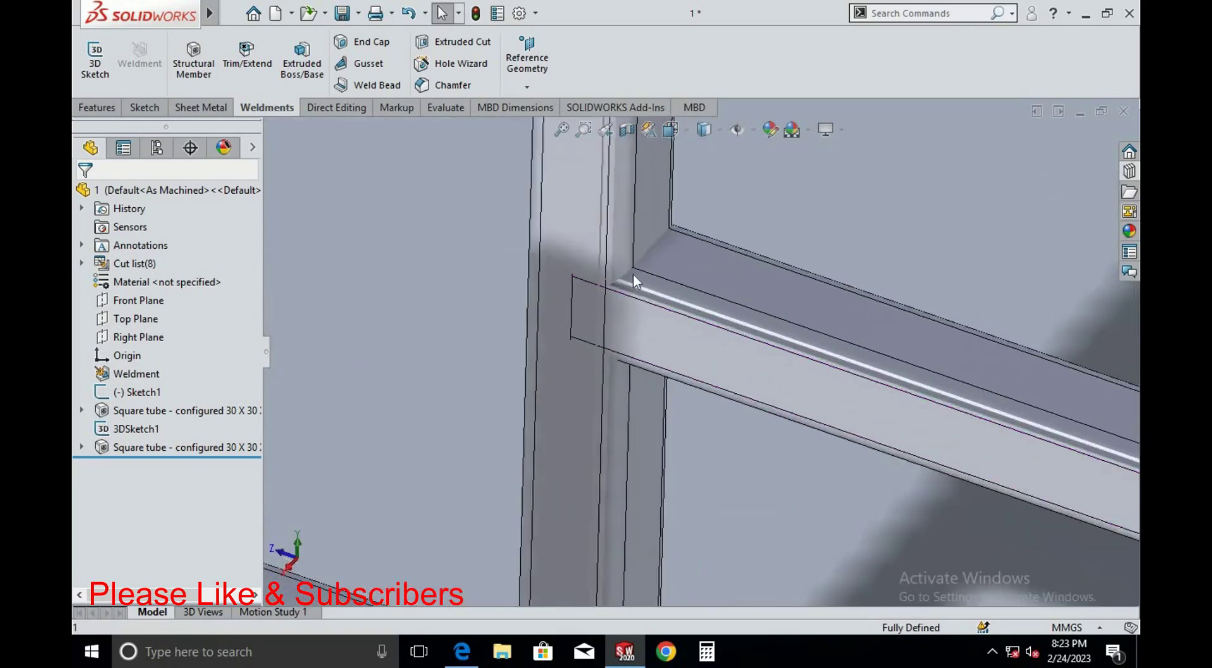
Split the horizontal tube at the vertical post's face into separate bodies, creating Split1
{"action": "left_click", "coordinate": [336, 108]}
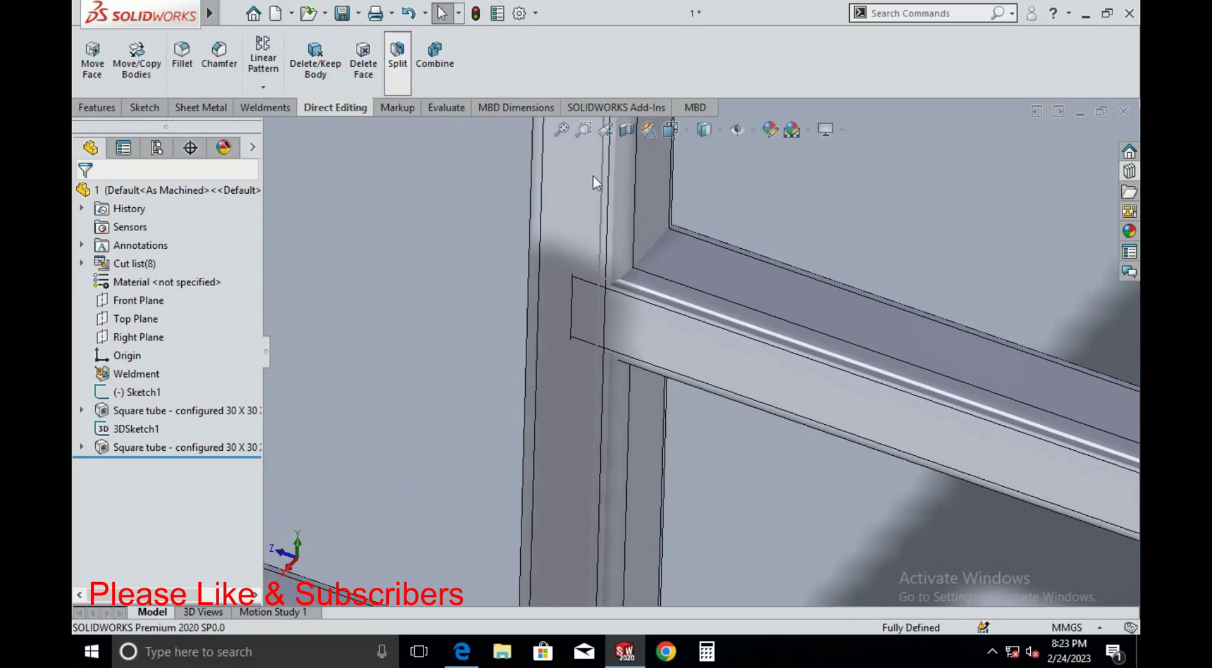
{"action": "left_click", "coordinate": [648, 198]}
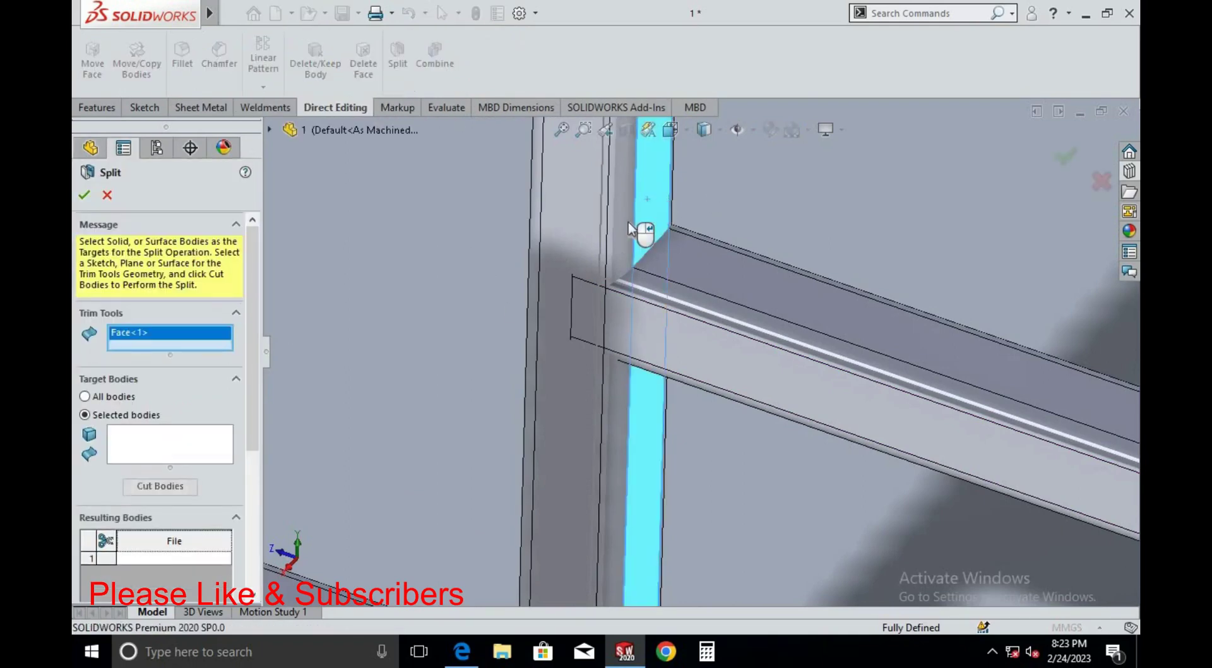
{"action": "left_click", "coordinate": [744, 357]}
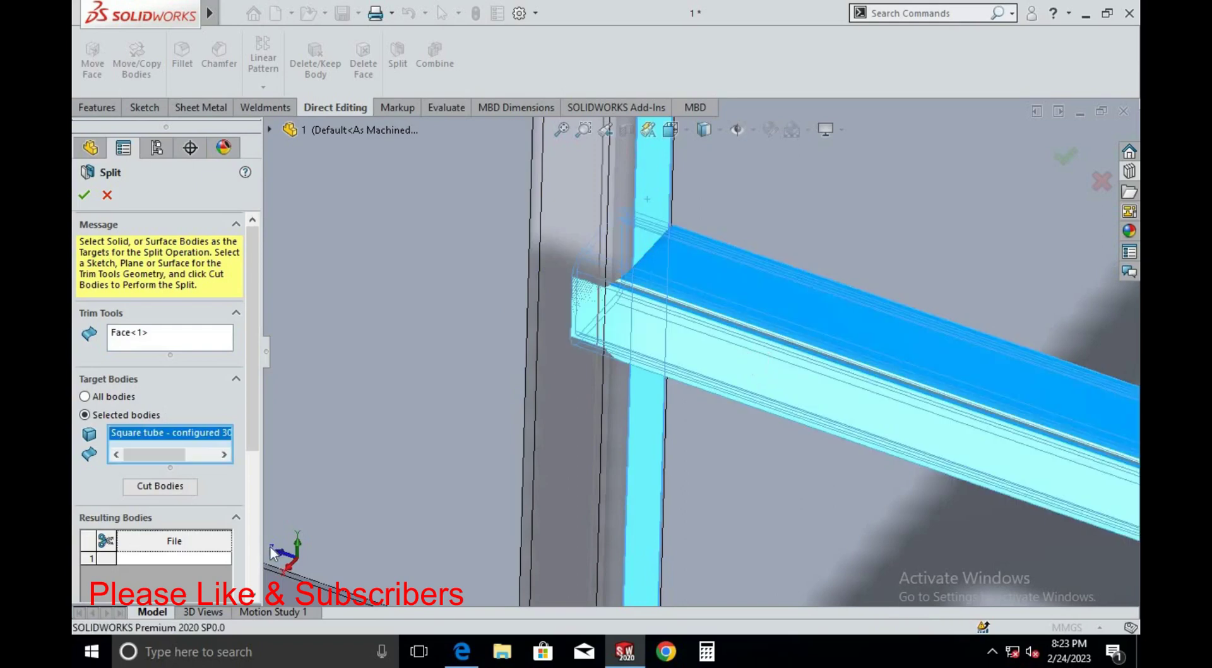
{"action": "left_click", "coordinate": [192, 487]}
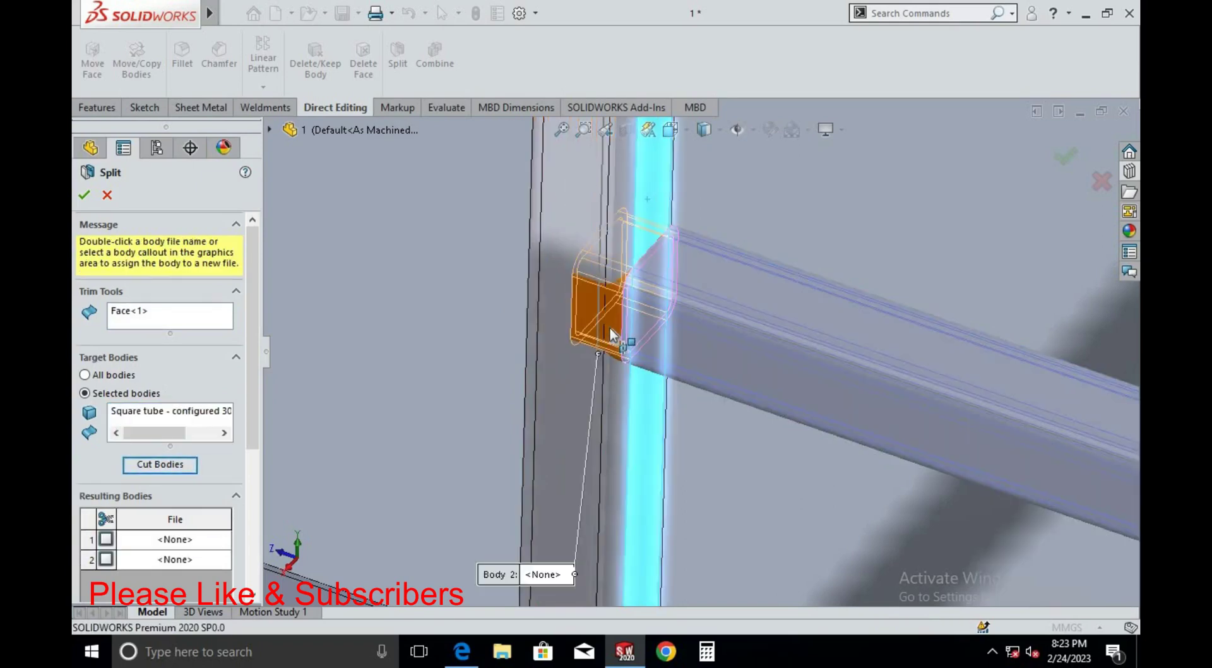
{"action": "left_click", "coordinate": [1064, 156]}
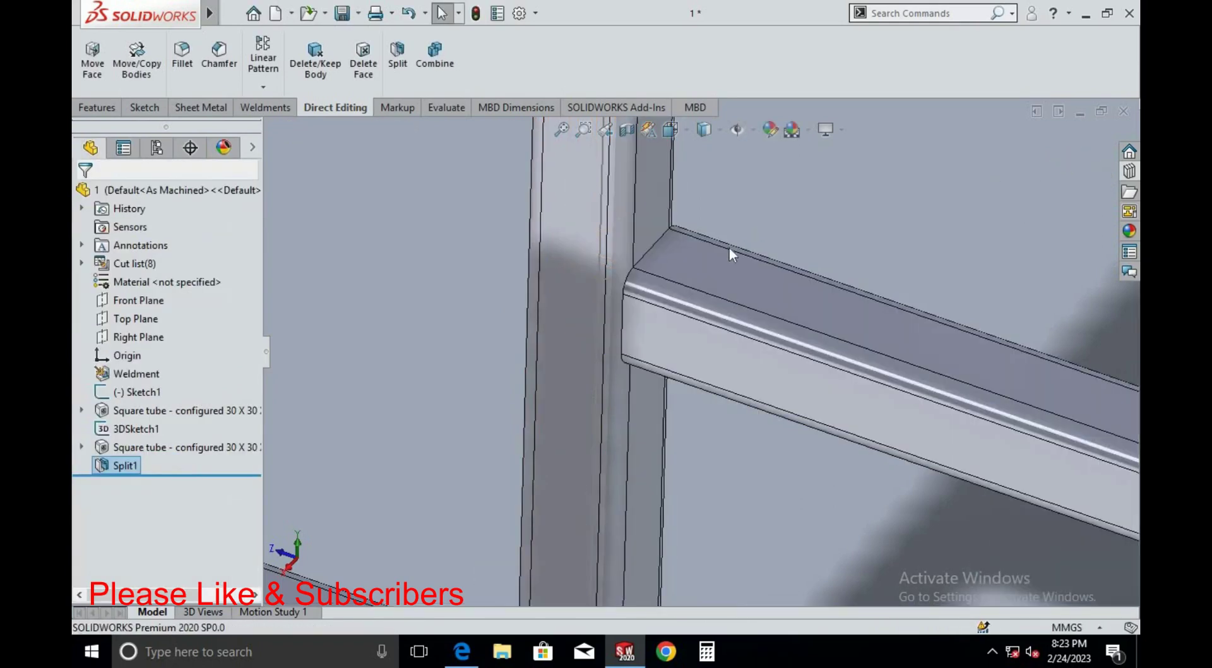
{"action": "scroll", "coordinate": [729, 247], "scroll_direction": "up", "scroll_amount": 5}
{"action": "scroll", "coordinate": [600, 303], "scroll_direction": "down", "scroll_amount": 5}
{"action": "scroll", "coordinate": [600, 302], "scroll_direction": "down", "scroll_amount": 2}
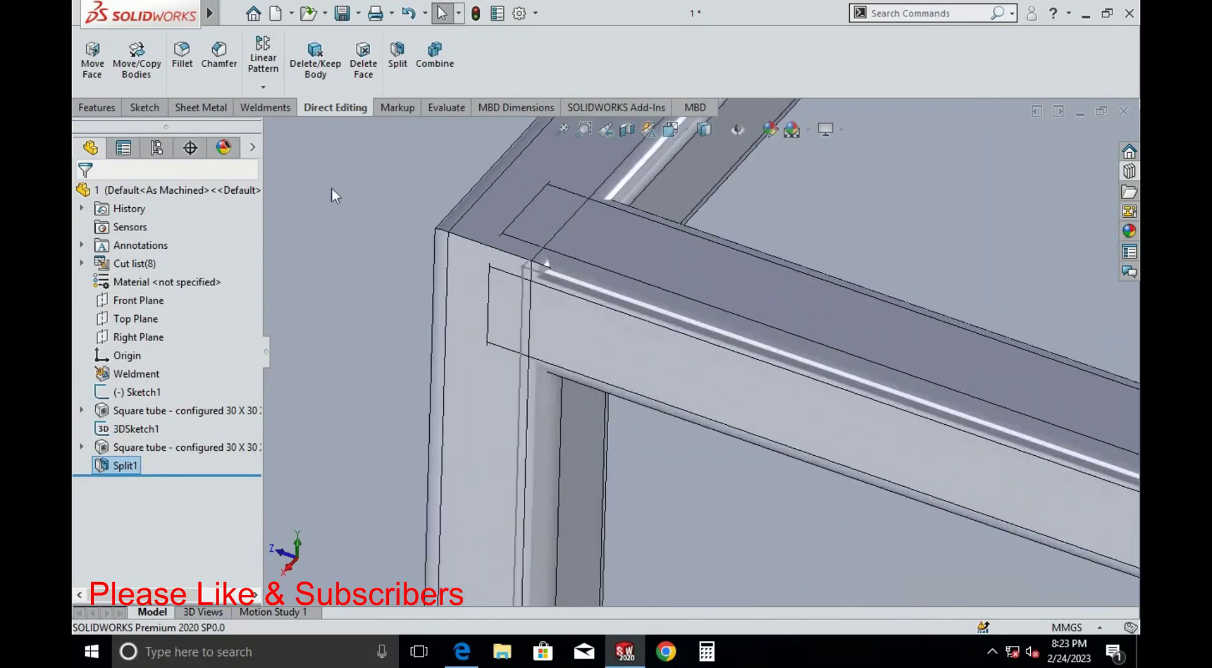
Split the horizontal and vertical tubes at the post's inner face, keeping the end piece (Split2)
{"action": "left_click", "coordinate": [397, 51]}
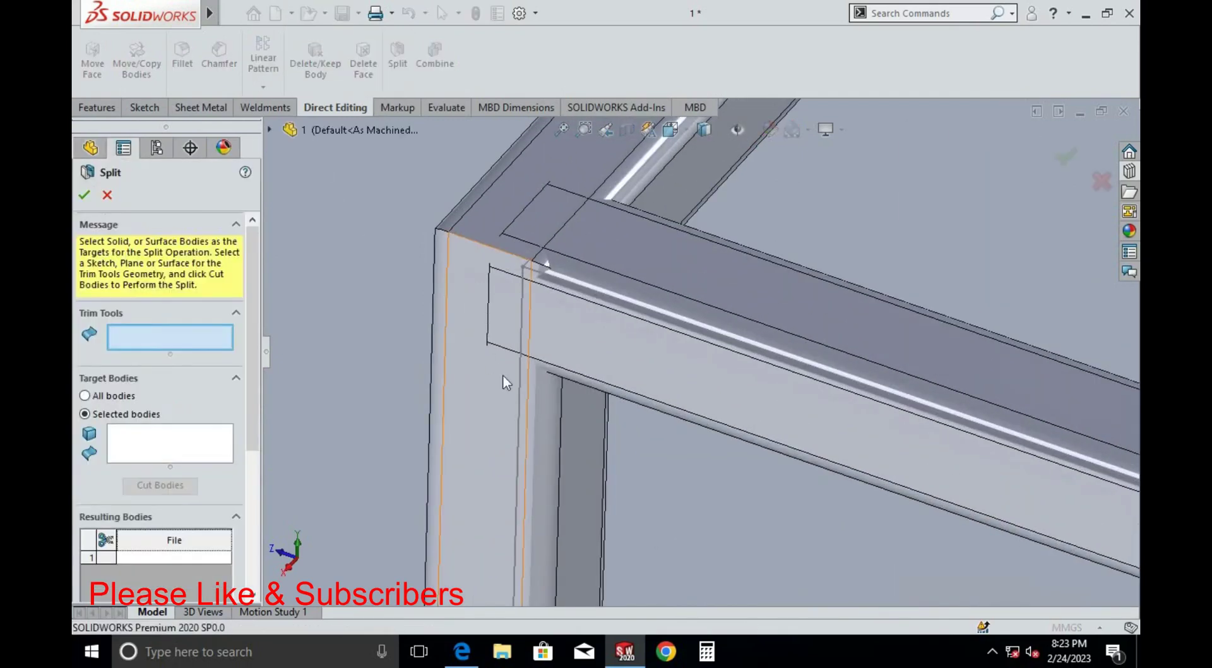
{"action": "left_click", "coordinate": [582, 421]}
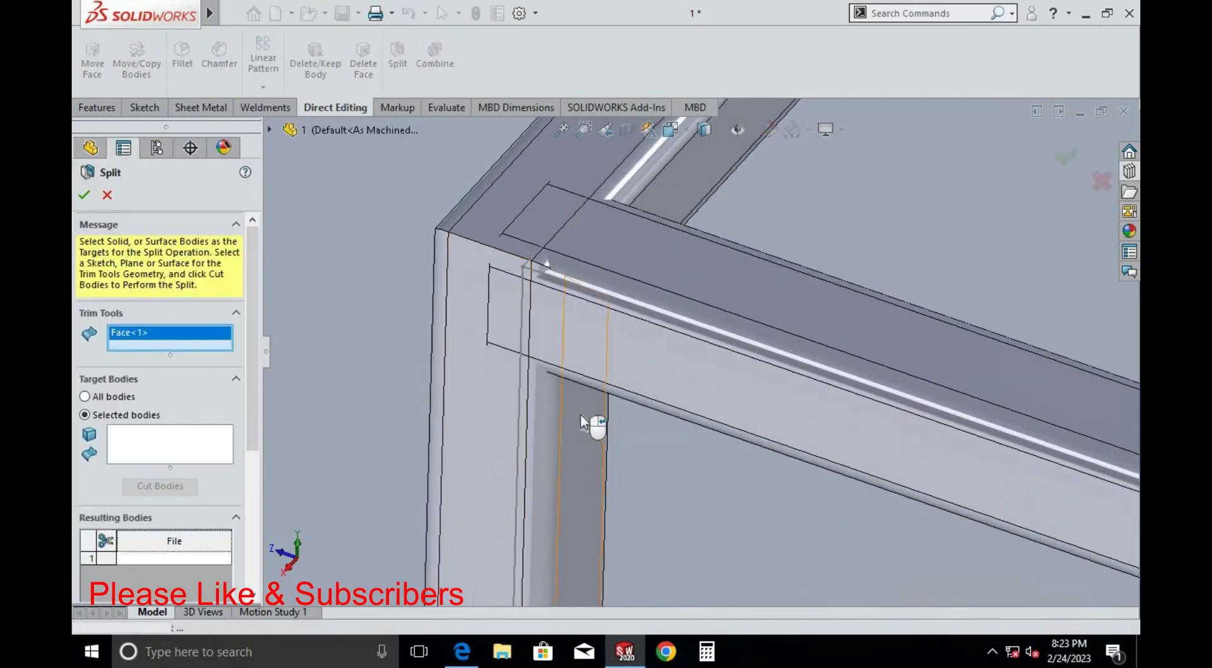
{"action": "left_click", "coordinate": [664, 350]}
{"action": "left_click", "coordinate": [187, 487]}
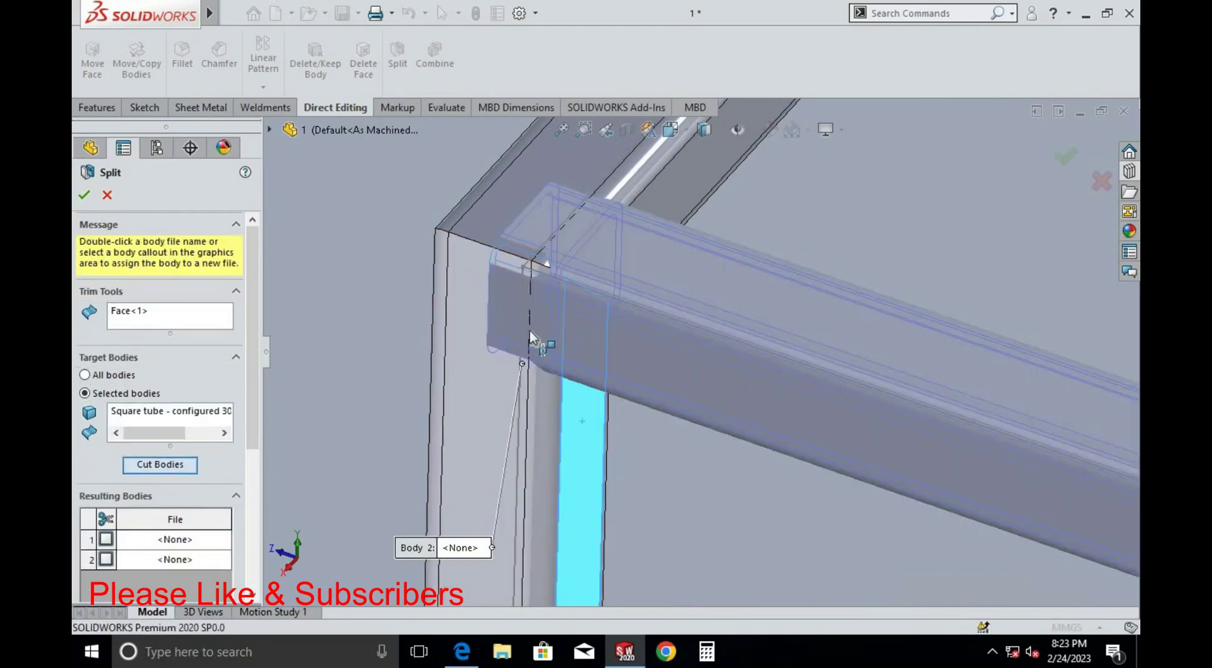
{"action": "left_click", "coordinate": [510, 290]}
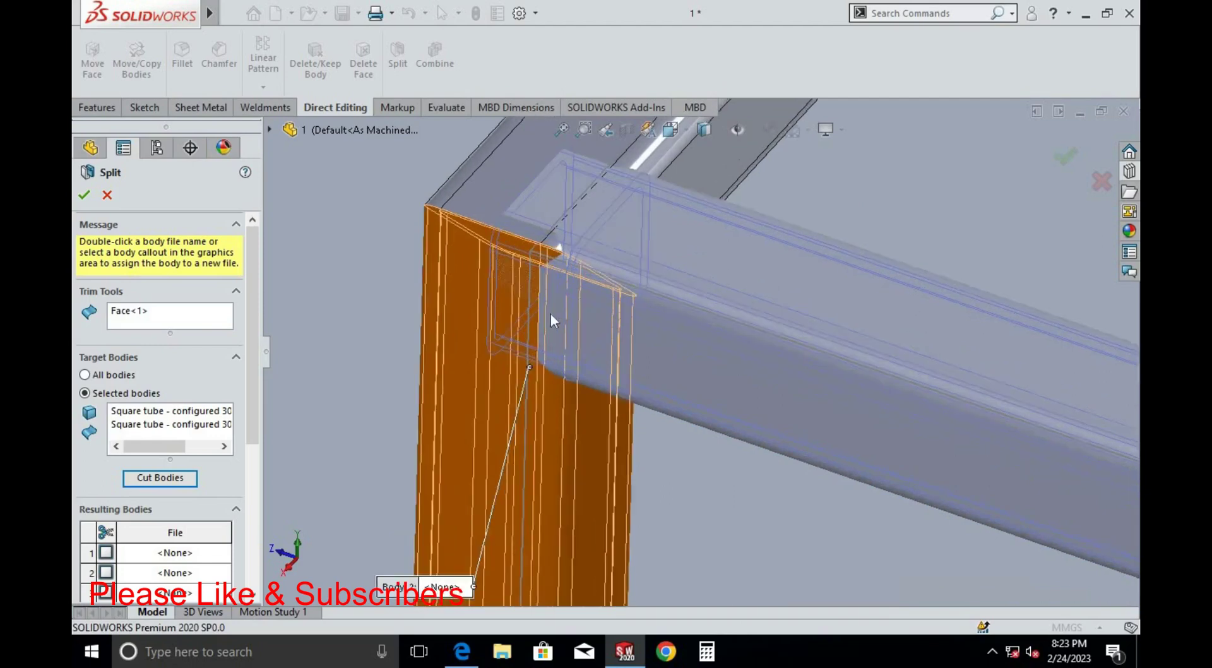
{"action": "scroll", "coordinate": [587, 218], "scroll_direction": "down", "scroll_amount": 3}
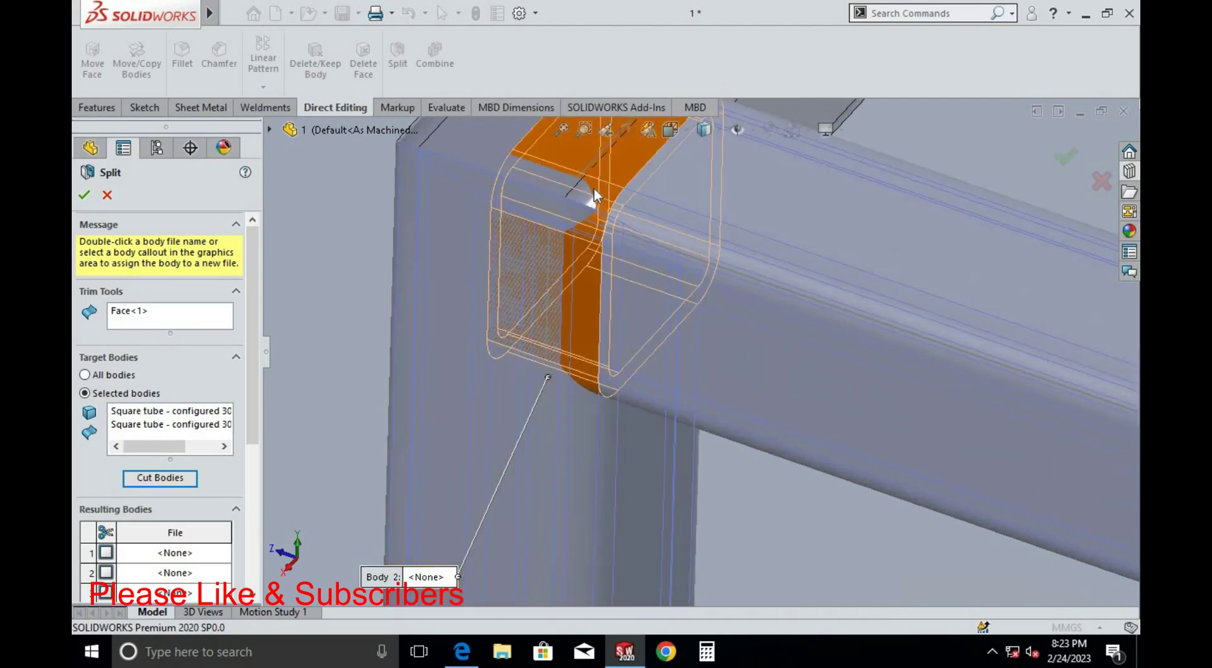
{"action": "left_click", "coordinate": [597, 190]}
{"action": "scroll", "coordinate": [709, 238], "scroll_direction": "up", "scroll_amount": 3}
{"action": "scroll", "coordinate": [768, 543], "scroll_direction": "up", "scroll_amount": 3}
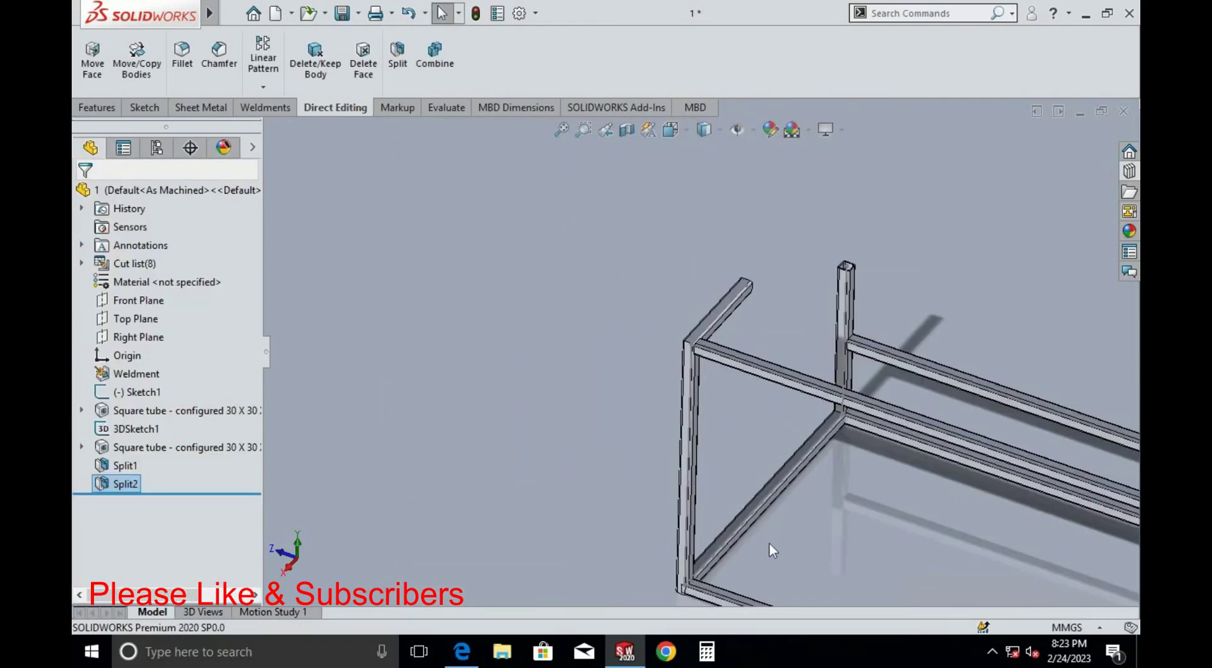
{"action": "scroll", "coordinate": [543, 306], "scroll_direction": "down", "scroll_amount": 8}
{"action": "scroll", "coordinate": [589, 411], "scroll_direction": "up", "scroll_amount": 3}
{"action": "scroll", "coordinate": [465, 270], "scroll_direction": "down", "scroll_amount": 4}
{"action": "scroll", "coordinate": [811, 364], "scroll_direction": "up", "scroll_amount": 2}
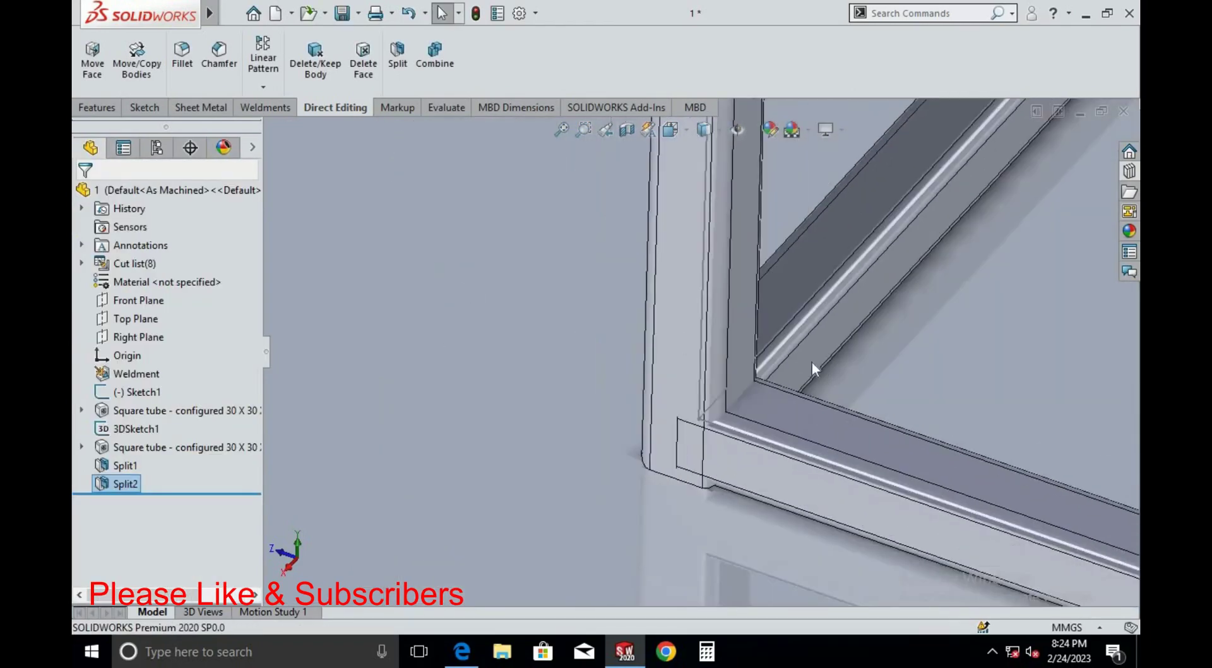
{"action": "scroll", "coordinate": [533, 270], "scroll_direction": "down", "scroll_amount": 3}
Split both tubes at the vertical post's face at the next corner, keeping the small end piece (Split3)
{"action": "left_click", "coordinate": [392, 53]}
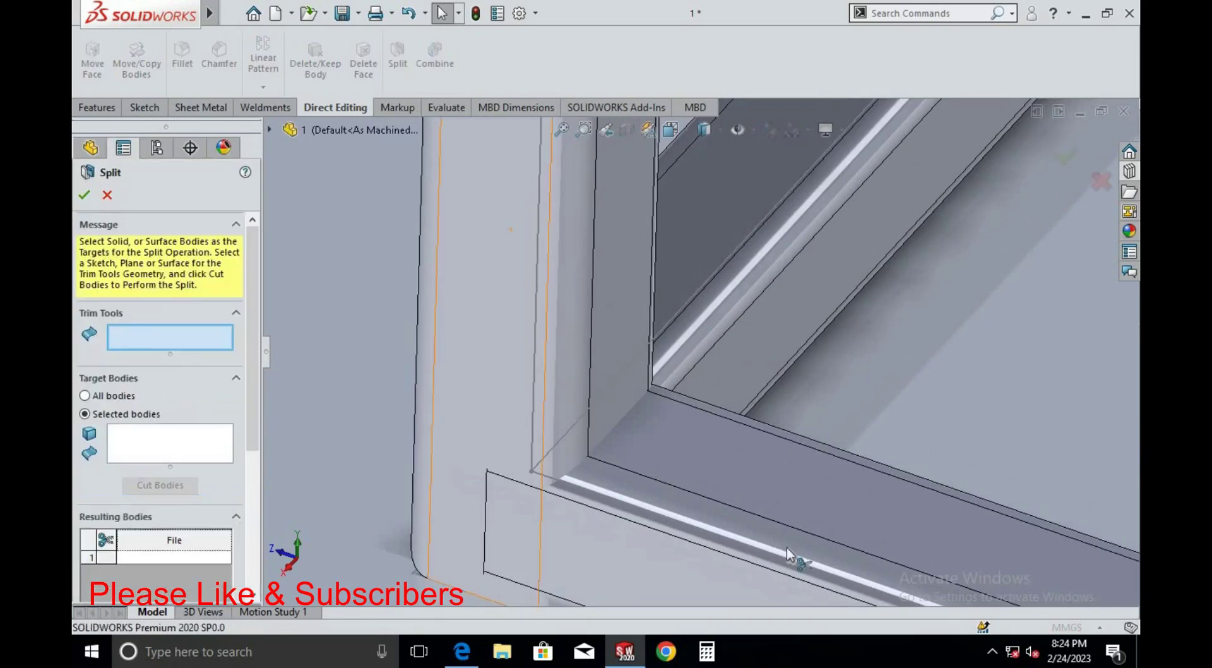
{"action": "left_click", "coordinate": [622, 352]}
{"action": "scroll", "coordinate": [617, 350], "scroll_direction": "up", "scroll_amount": 1}
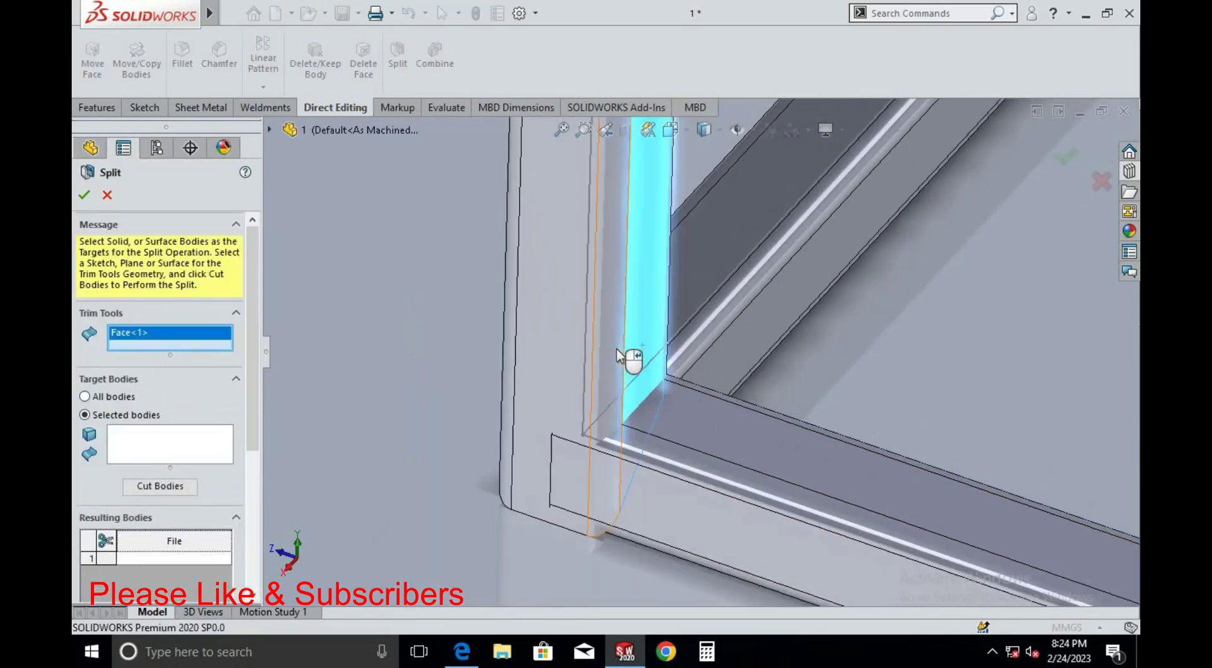
{"action": "left_click", "coordinate": [169, 442]}
{"action": "left_click", "coordinate": [799, 508]}
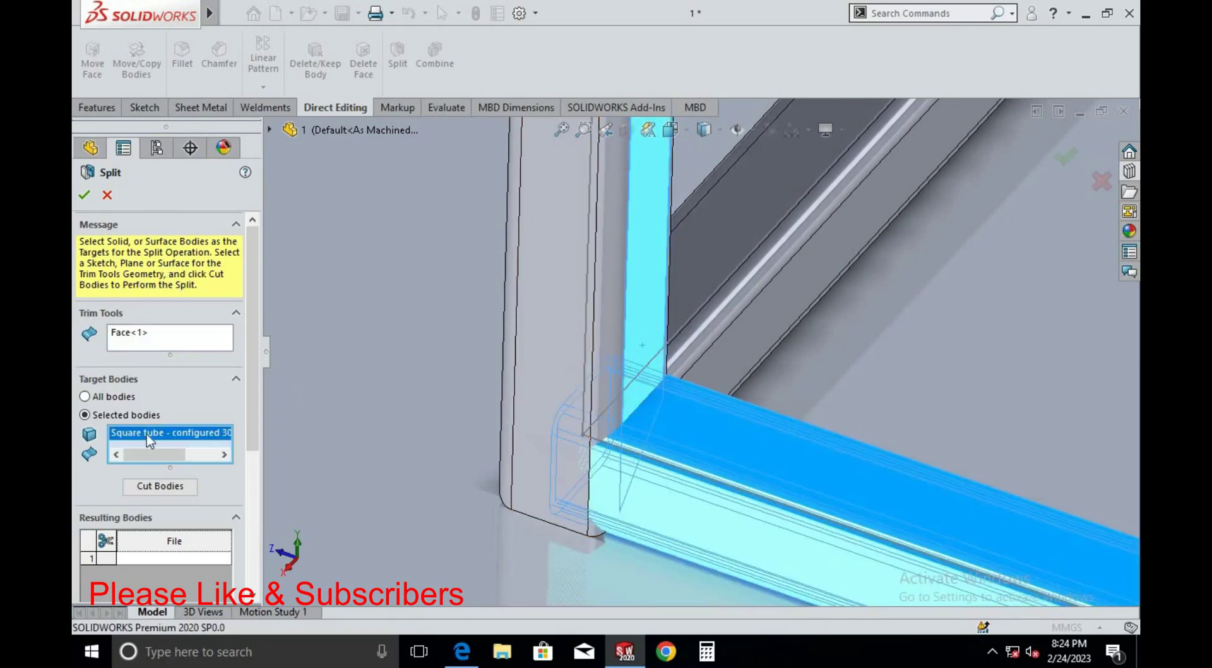
{"action": "left_click", "coordinate": [151, 487]}
{"action": "left_click", "coordinate": [609, 492]}
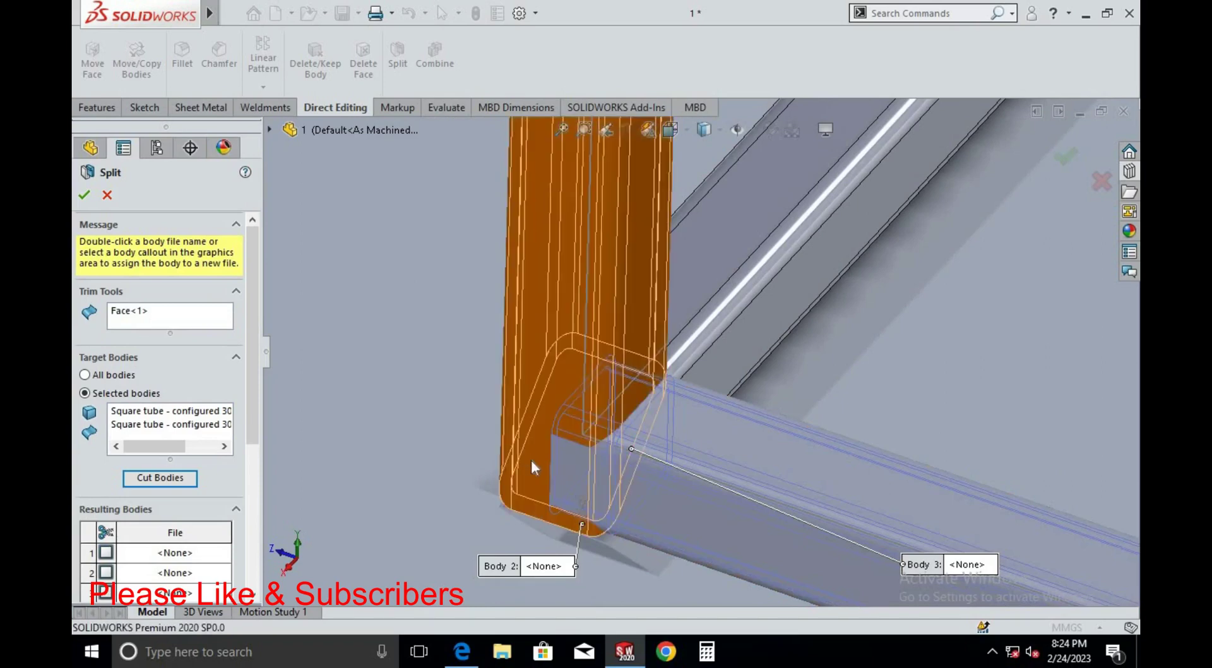
{"action": "left_click", "coordinate": [610, 458]}
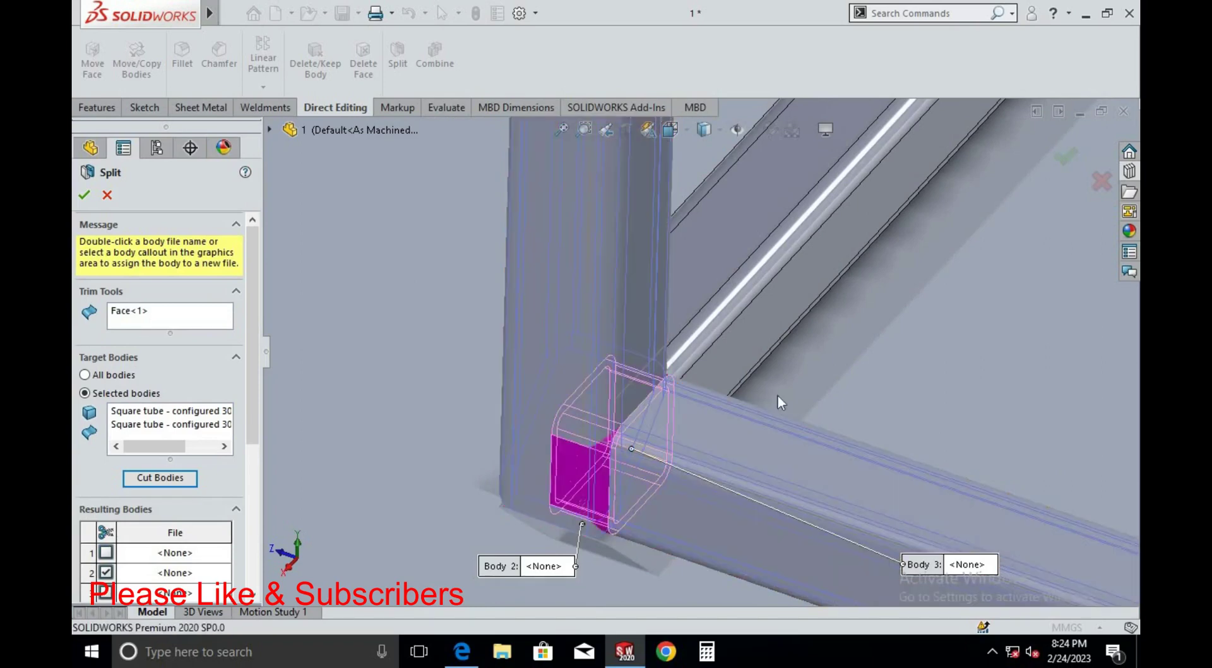
{"action": "left_click", "coordinate": [1073, 154]}
{"action": "scroll", "coordinate": [696, 433], "scroll_direction": "up", "scroll_amount": 5}
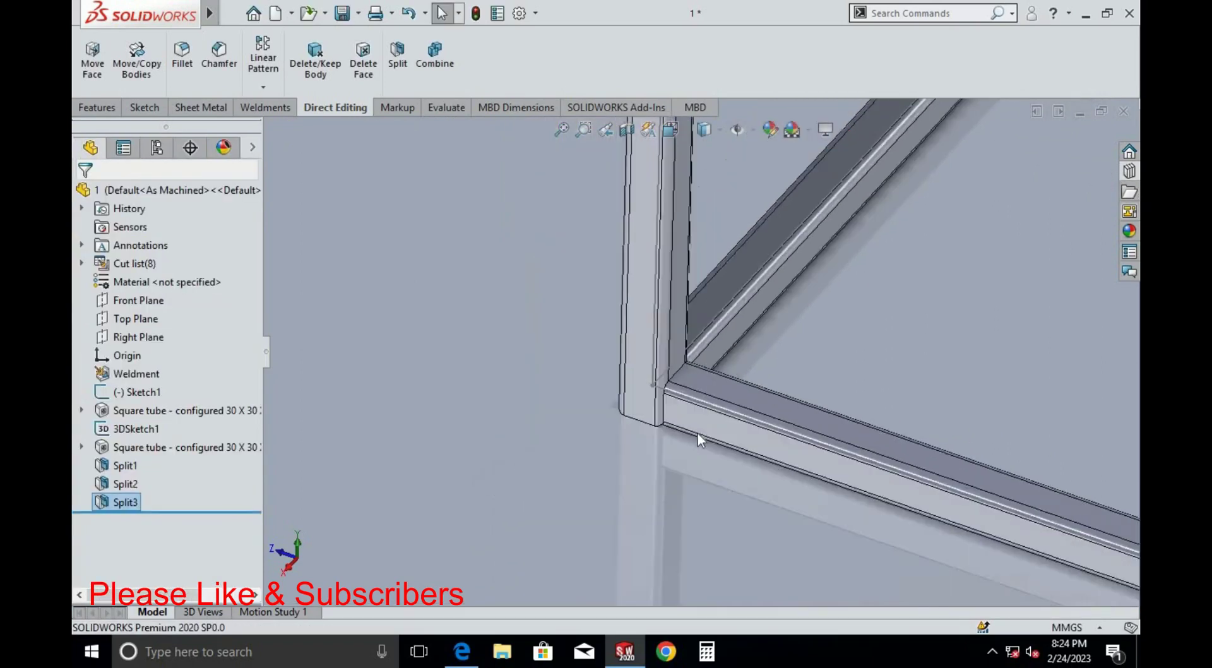
{"action": "scroll", "coordinate": [820, 315], "scroll_direction": "up", "scroll_amount": 3}
{"action": "scroll", "coordinate": [694, 354], "scroll_direction": "down", "scroll_amount": 3}
{"action": "scroll", "coordinate": [538, 434], "scroll_direction": "down", "scroll_amount": 3}
Split the square tube at the vertical face, keeping the small corner sliver as Split4
{"action": "scroll", "coordinate": [771, 323], "scroll_direction": "down", "scroll_amount": 3}
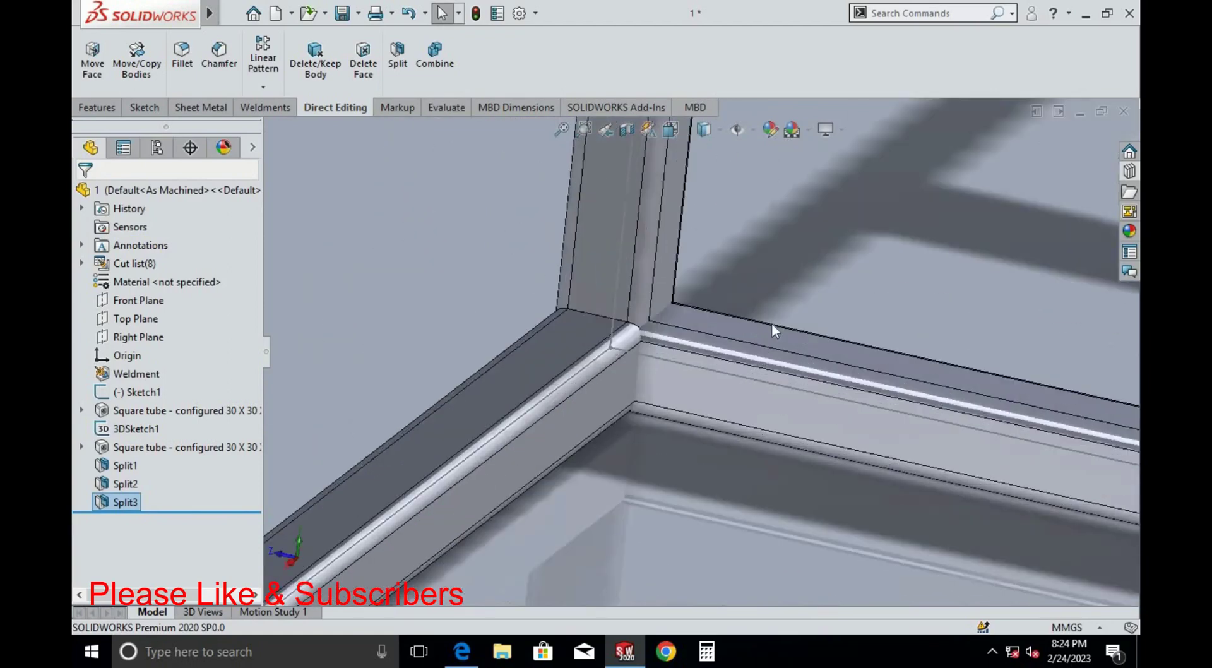
{"action": "scroll", "coordinate": [367, 127], "scroll_direction": "down", "scroll_amount": 3}
{"action": "left_click", "coordinate": [397, 55]}
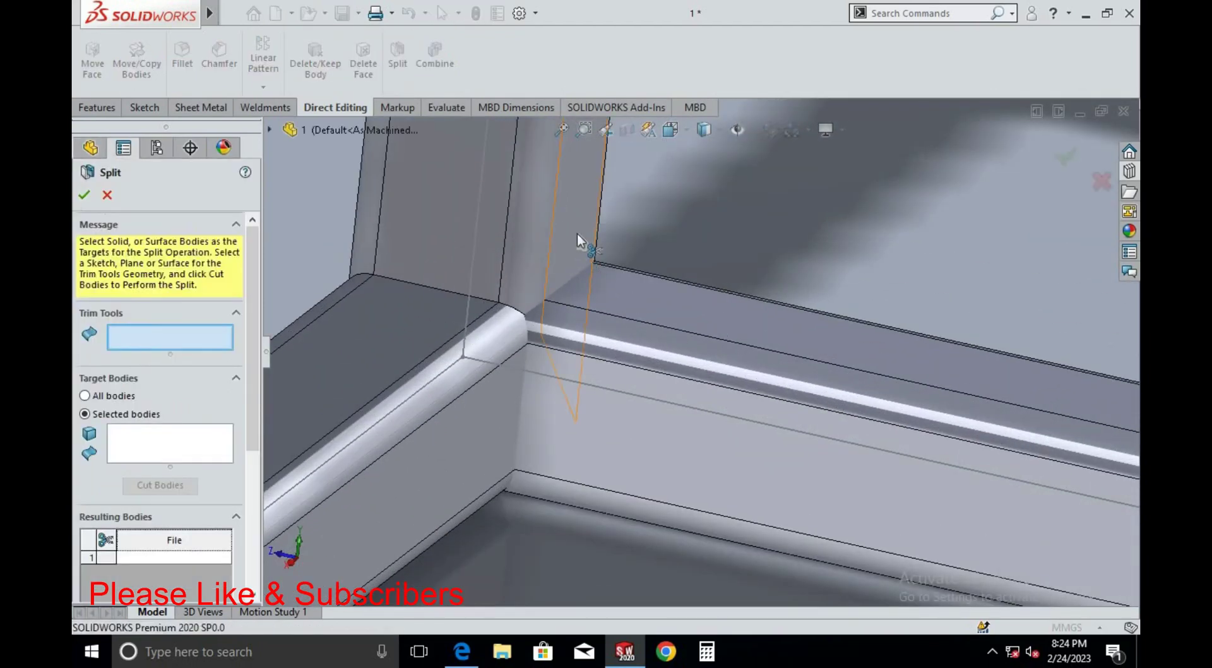
{"action": "left_click", "coordinate": [576, 232]}
{"action": "left_click", "coordinate": [156, 456]}
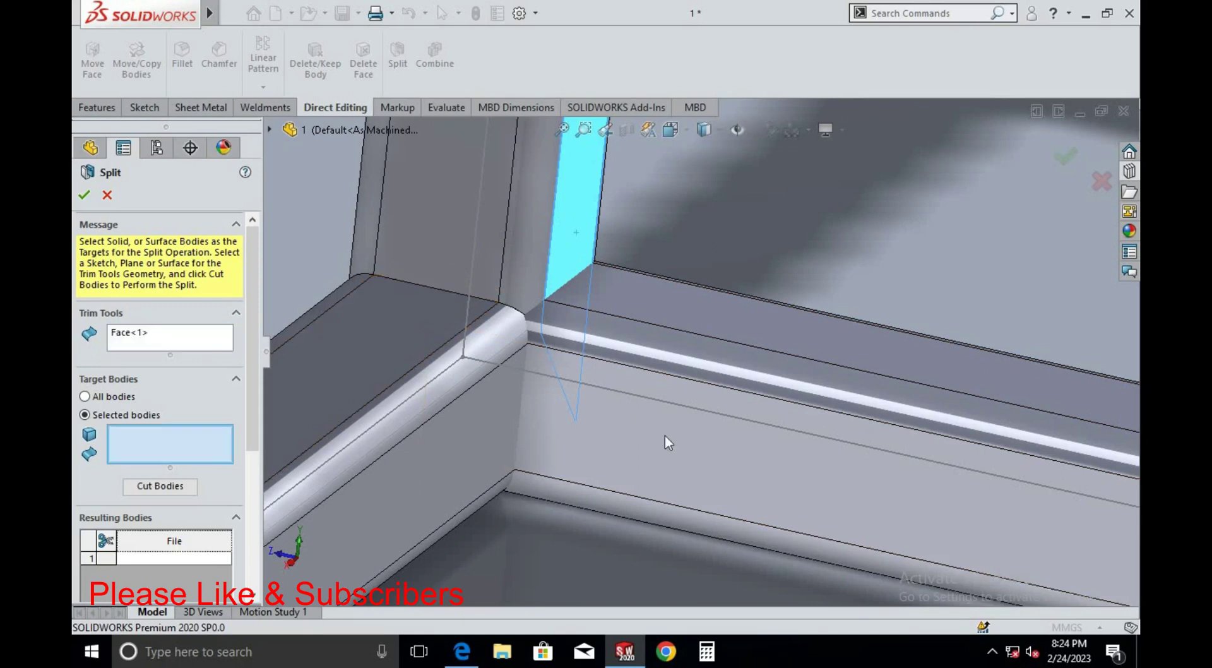
{"action": "left_click", "coordinate": [661, 434]}
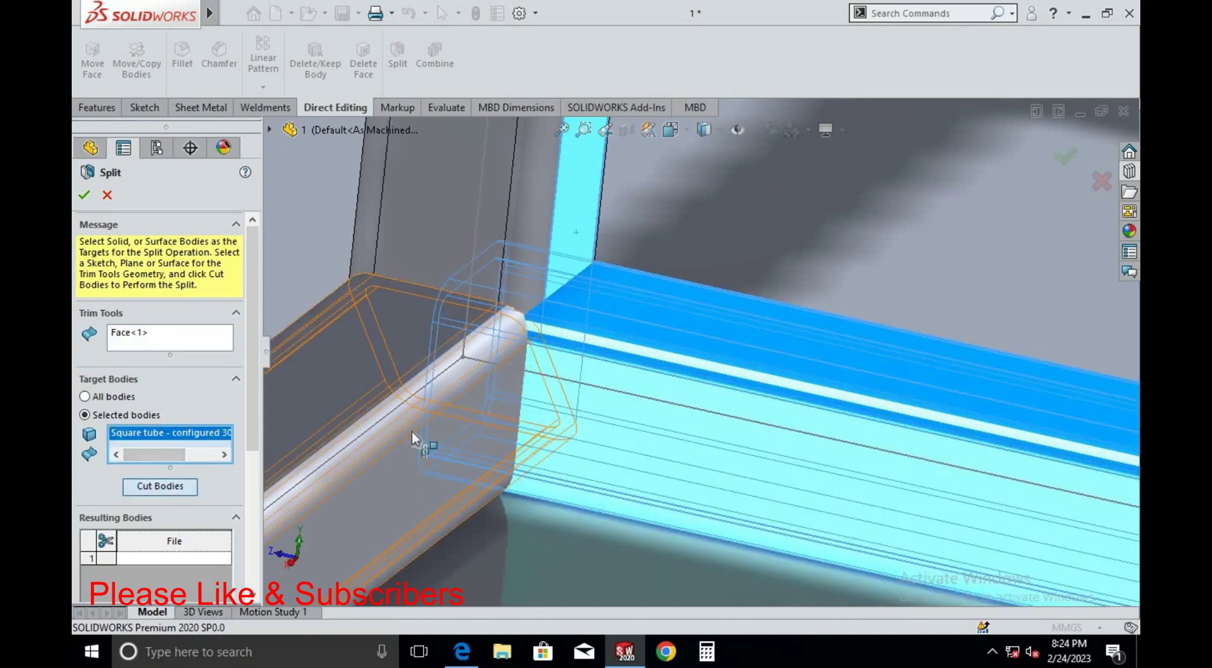
{"action": "left_click", "coordinate": [528, 322]}
{"action": "scroll", "coordinate": [592, 338], "scroll_direction": "down", "scroll_amount": 3}
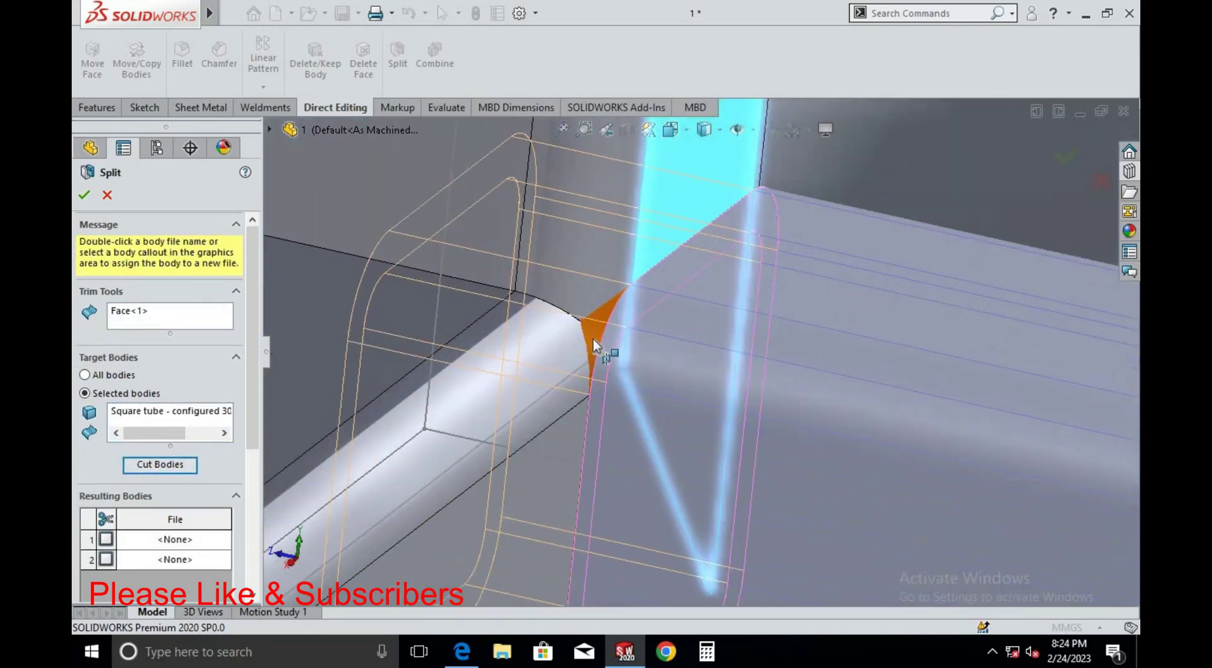
{"action": "left_click", "coordinate": [1065, 156]}
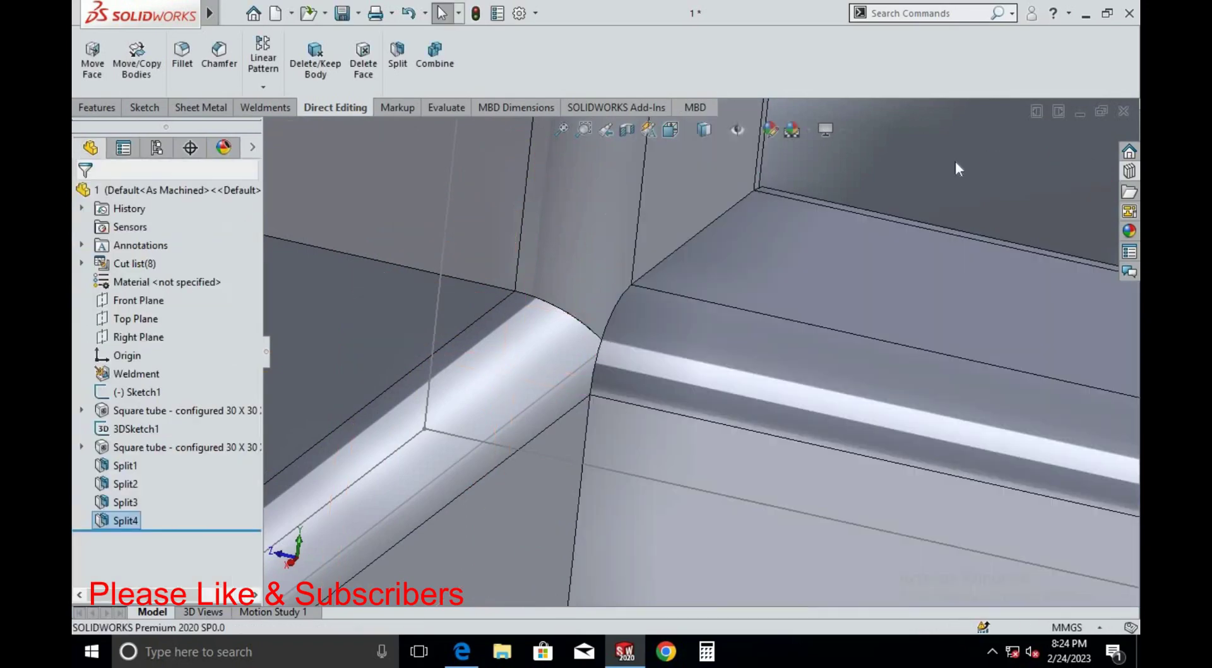
{"action": "scroll", "coordinate": [675, 342], "scroll_direction": "down", "scroll_amount": 3}
{"action": "scroll", "coordinate": [670, 342], "scroll_direction": "up", "scroll_amount": 5}
{"action": "mouse_move", "coordinate": [670, 343]}
{"action": "middle_mouse_down"}
{"action": "mouse_move", "coordinate": [824, 307]}
{"action": "mouse_move", "coordinate": [886, 346]}
{"action": "mouse_move", "coordinate": [908, 419]}
{"action": "mouse_move", "coordinate": [852, 351]}
{"action": "mouse_move", "coordinate": [745, 321]}
{"action": "mouse_move", "coordinate": [764, 347]}
{"action": "mouse_move", "coordinate": [676, 341]}
{"action": "mouse_move", "coordinate": [627, 400]}
{"action": "mouse_move", "coordinate": [709, 566]}
{"action": "mouse_move", "coordinate": [562, 335]}
{"action": "mouse_move", "coordinate": [592, 425]}
{"action": "mouse_move", "coordinate": [751, 425]}
{"action": "middle_mouse_up"}
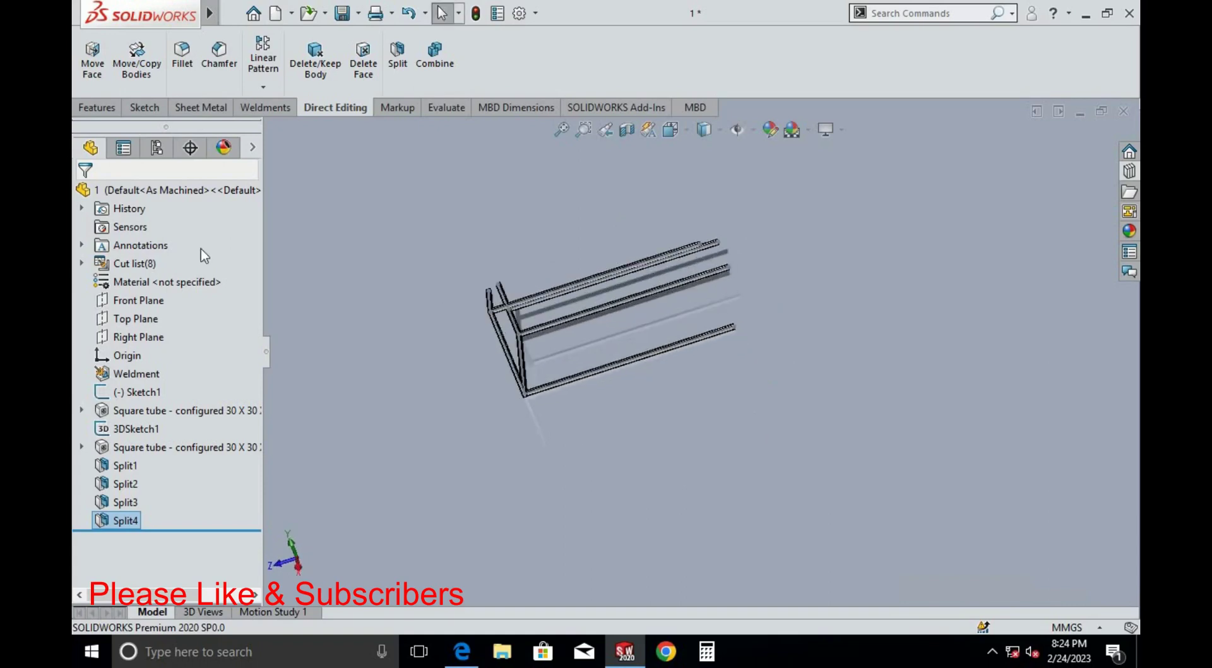
Begin a new reference plane with a tube face as its first reference
{"action": "left_click", "coordinate": [98, 108]}
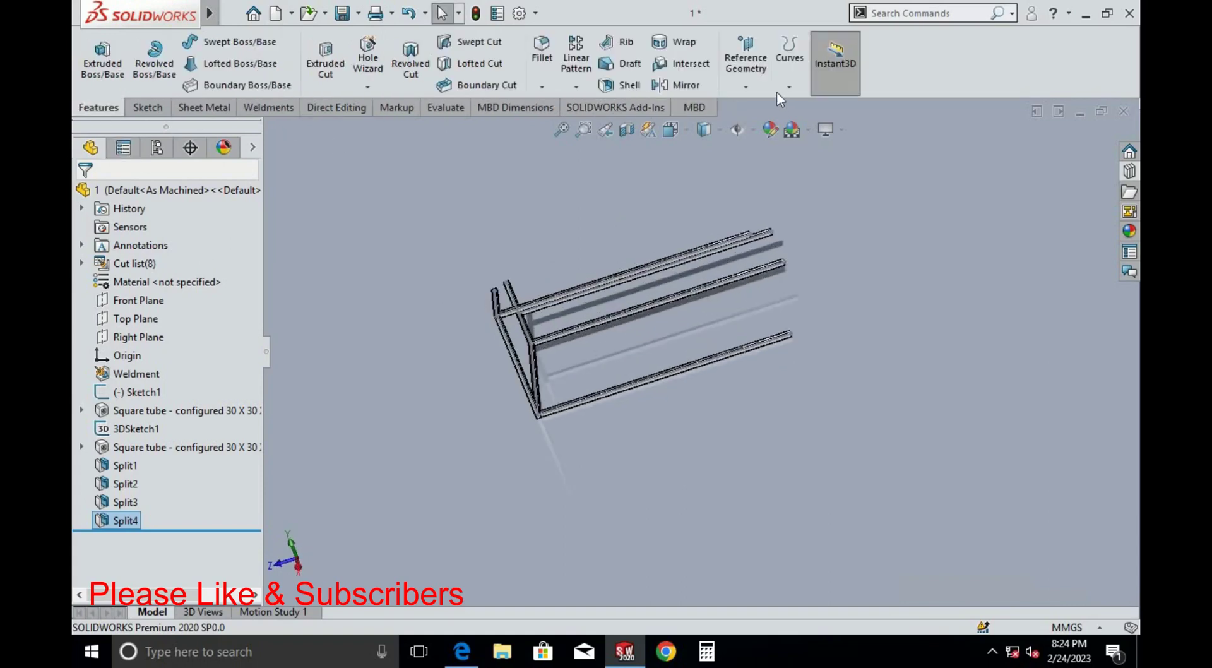
{"action": "left_click", "coordinate": [759, 89]}
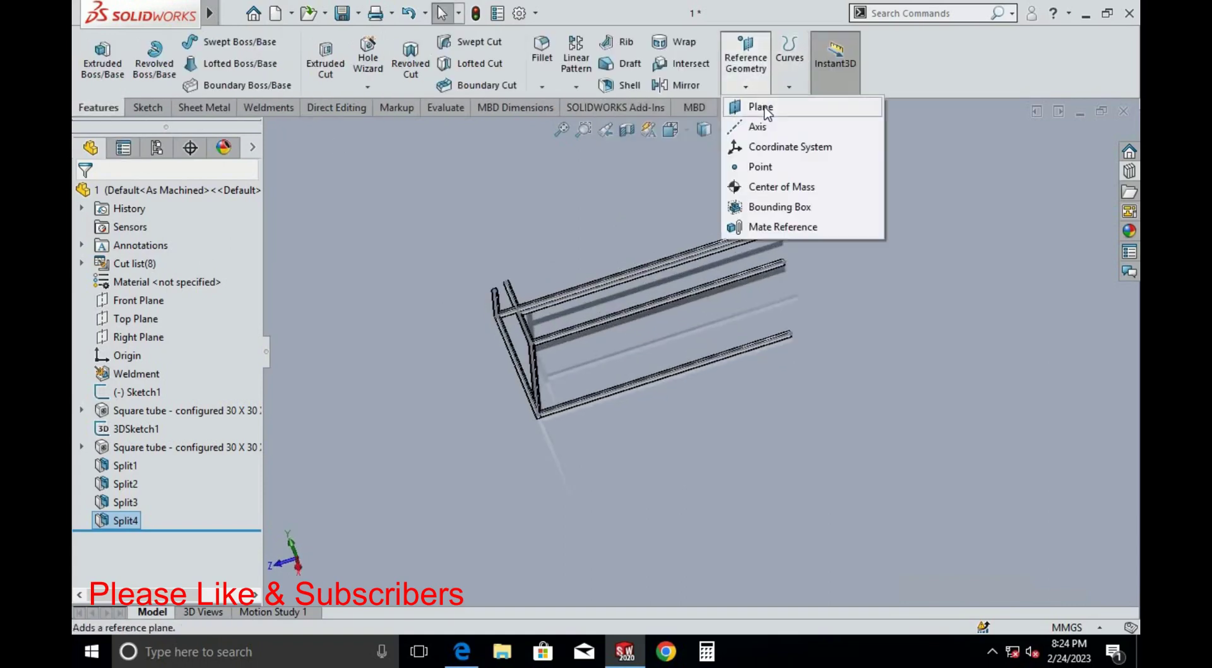
{"action": "left_click", "coordinate": [734, 103]}
{"action": "middle_click_drag", "start_coordinate": [356, 474], "coordinate": [569, 328]}
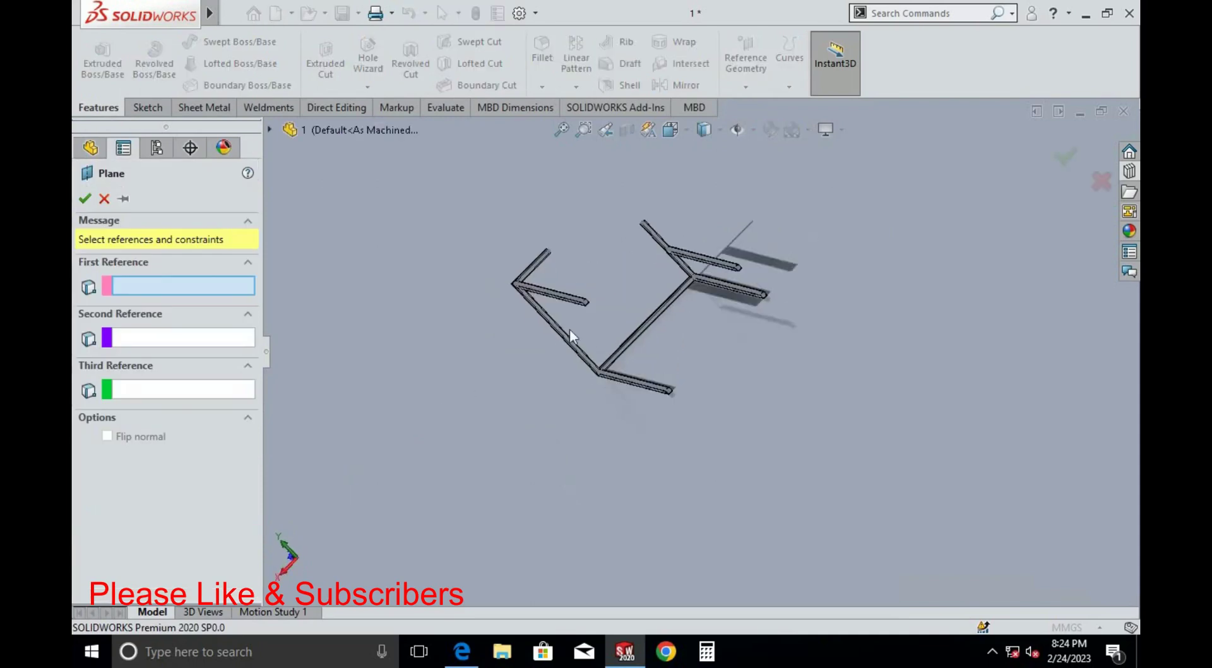
{"action": "scroll", "coordinate": [517, 203], "scroll_direction": "down", "scroll_amount": 5}
{"action": "scroll", "coordinate": [532, 262], "scroll_direction": "down", "scroll_amount": 4}
{"action": "left_click", "coordinate": [548, 266]}
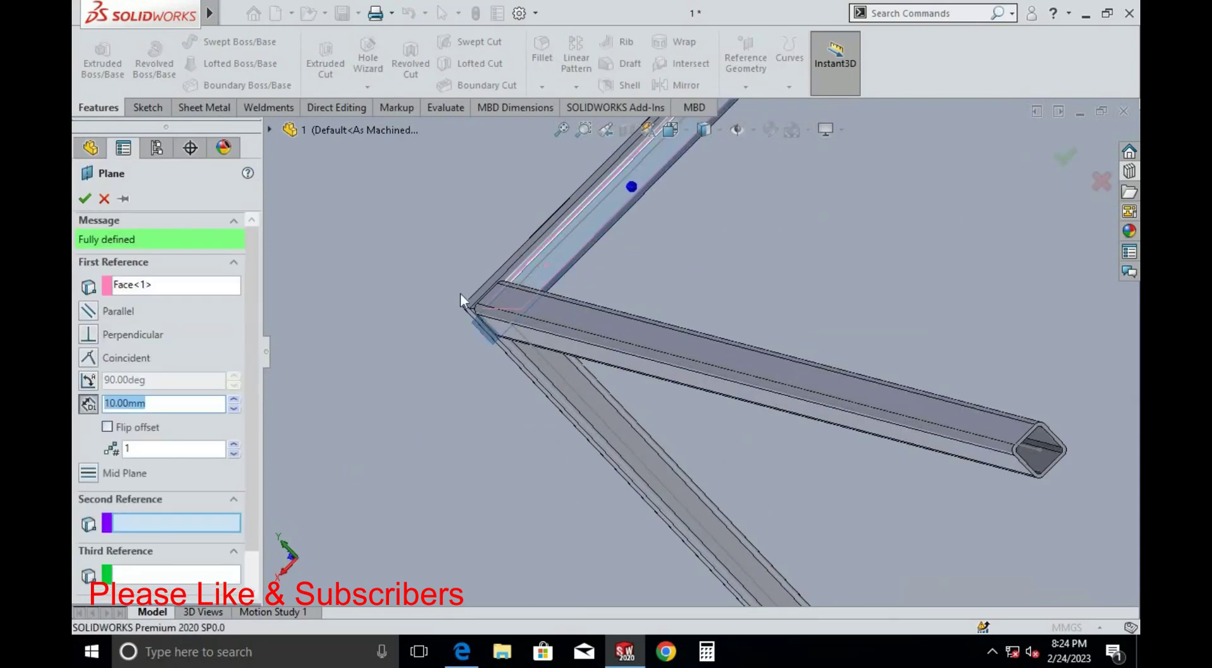
Add the tube end face as second reference to create Plane3, then view it edge-on
{"action": "scroll", "coordinate": [766, 376], "scroll_direction": "up", "scroll_amount": 3}
{"action": "scroll", "coordinate": [764, 382], "scroll_direction": "down", "scroll_amount": 5}
{"action": "scroll", "coordinate": [724, 333], "scroll_direction": "down", "scroll_amount": 3}
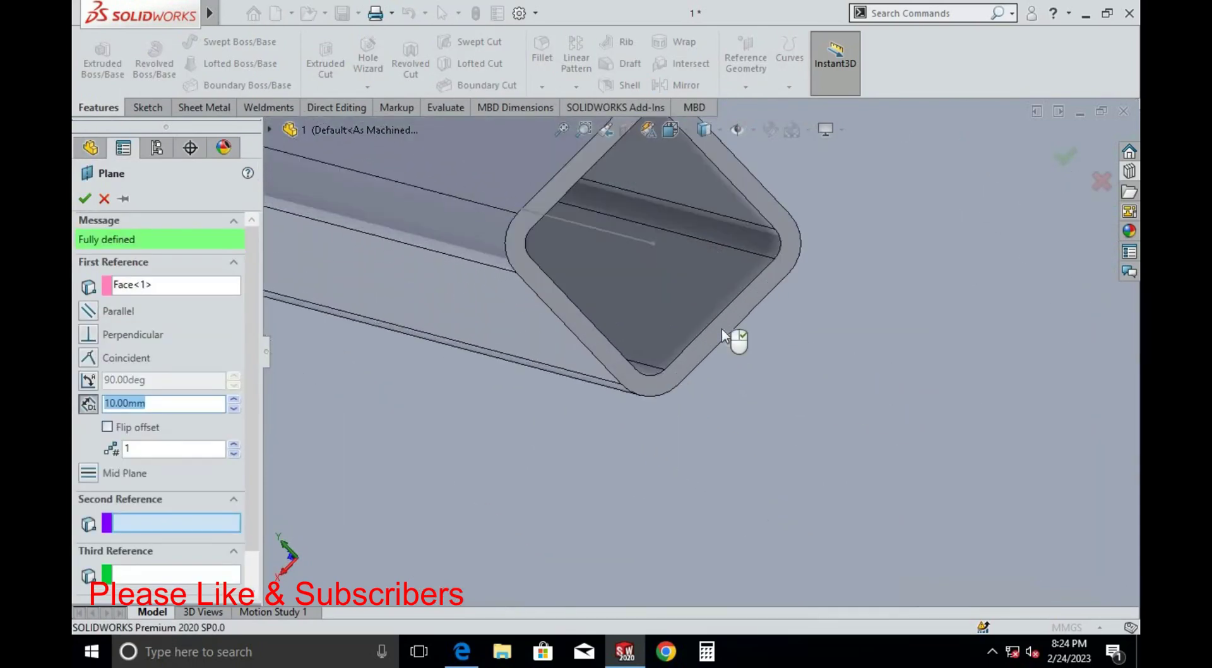
{"action": "left_click", "coordinate": [722, 328]}
{"action": "scroll", "coordinate": [732, 376], "scroll_direction": "up", "scroll_amount": 6}
{"action": "scroll", "coordinate": [732, 386], "scroll_direction": "up", "scroll_amount": 2}
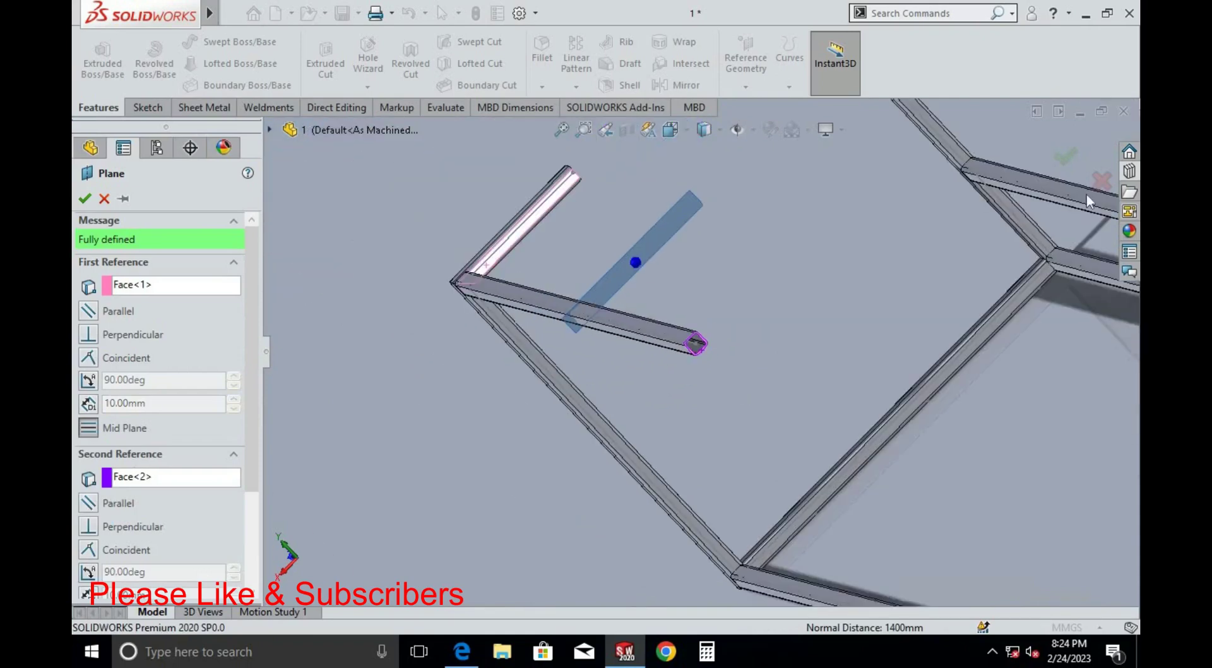
{"action": "left_click", "coordinate": [1068, 157]}
{"action": "mouse_move", "coordinate": [696, 400]}
{"action": "middle_mouse_down"}
{"action": "mouse_move", "coordinate": [776, 404]}
{"action": "mouse_move", "coordinate": [716, 356]}
{"action": "middle_mouse_up"}
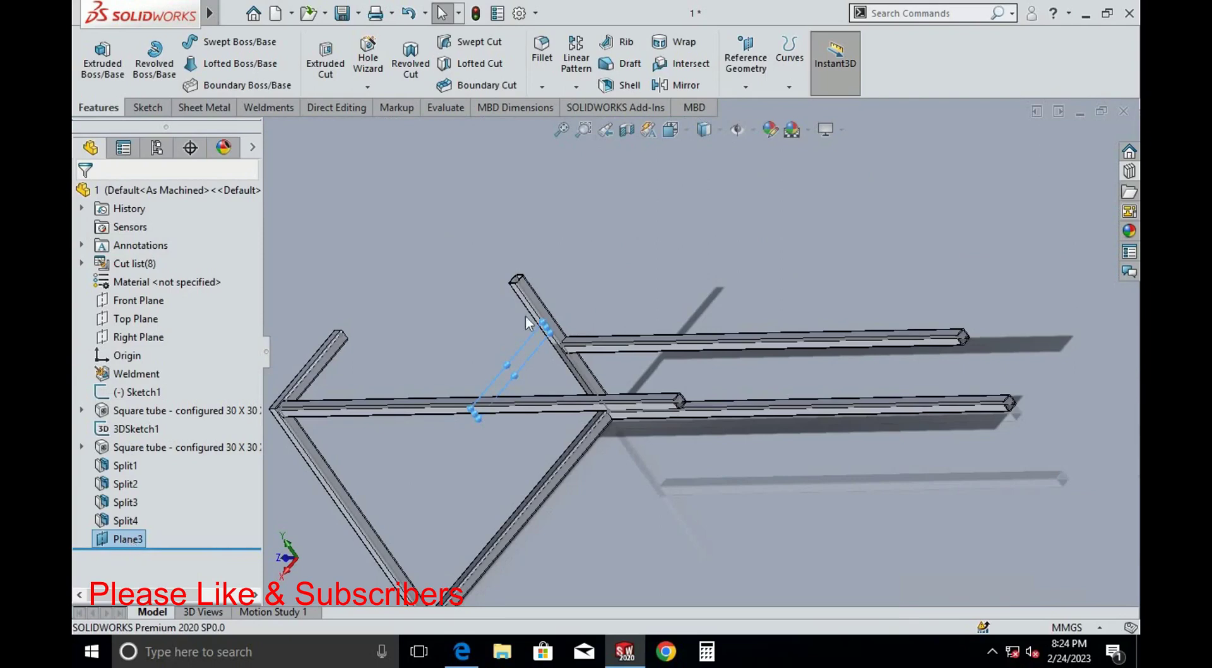
{"action": "middle_click_drag", "start_coordinate": [525, 316], "coordinate": [341, 487]}
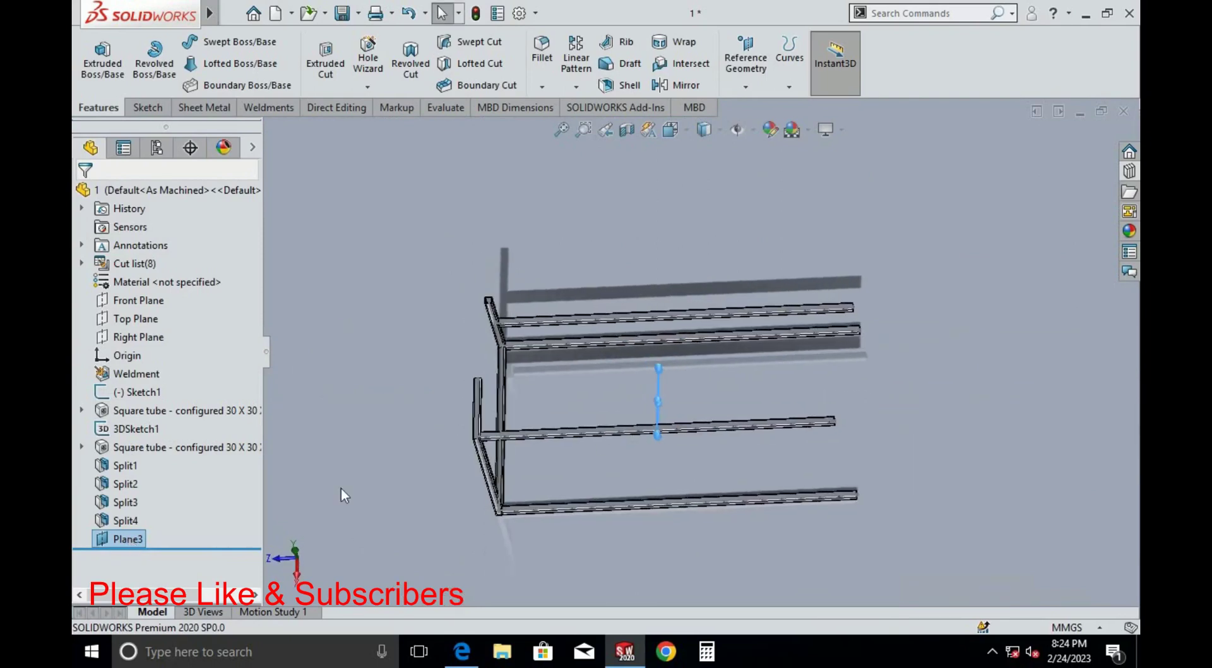
Start a Mirror feature with Plane3 as the mirror plane
{"action": "right_click", "coordinate": [131, 542]}
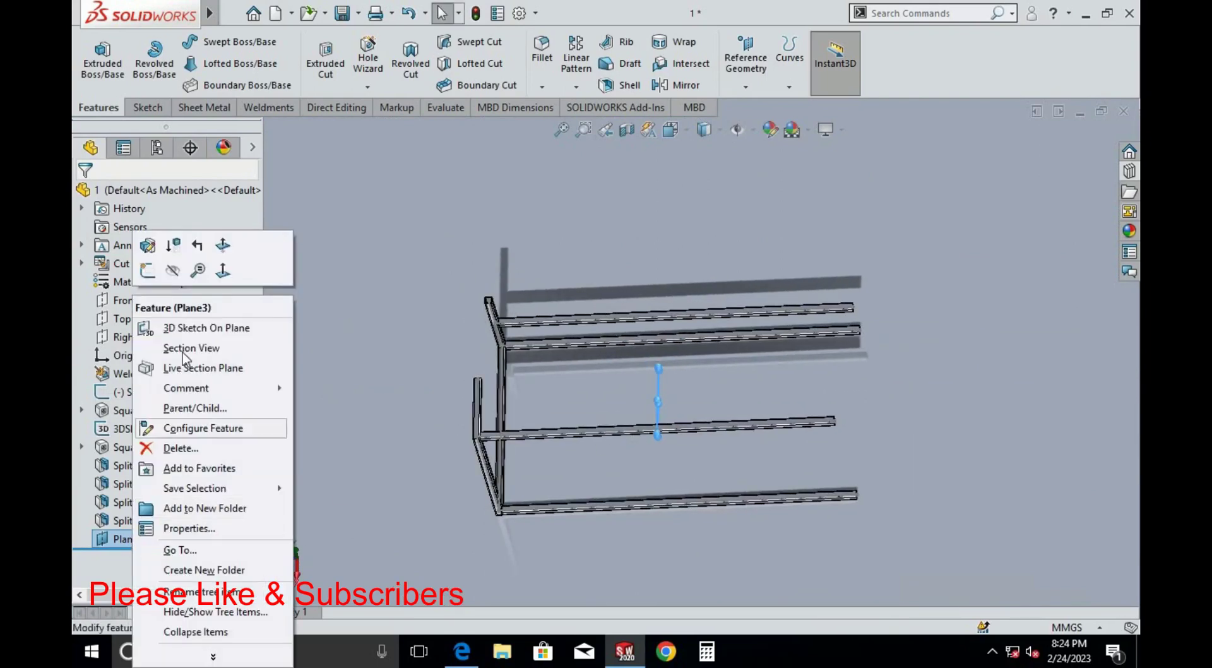
{"action": "left_click", "coordinate": [333, 260]}
{"action": "left_click", "coordinate": [128, 538]}
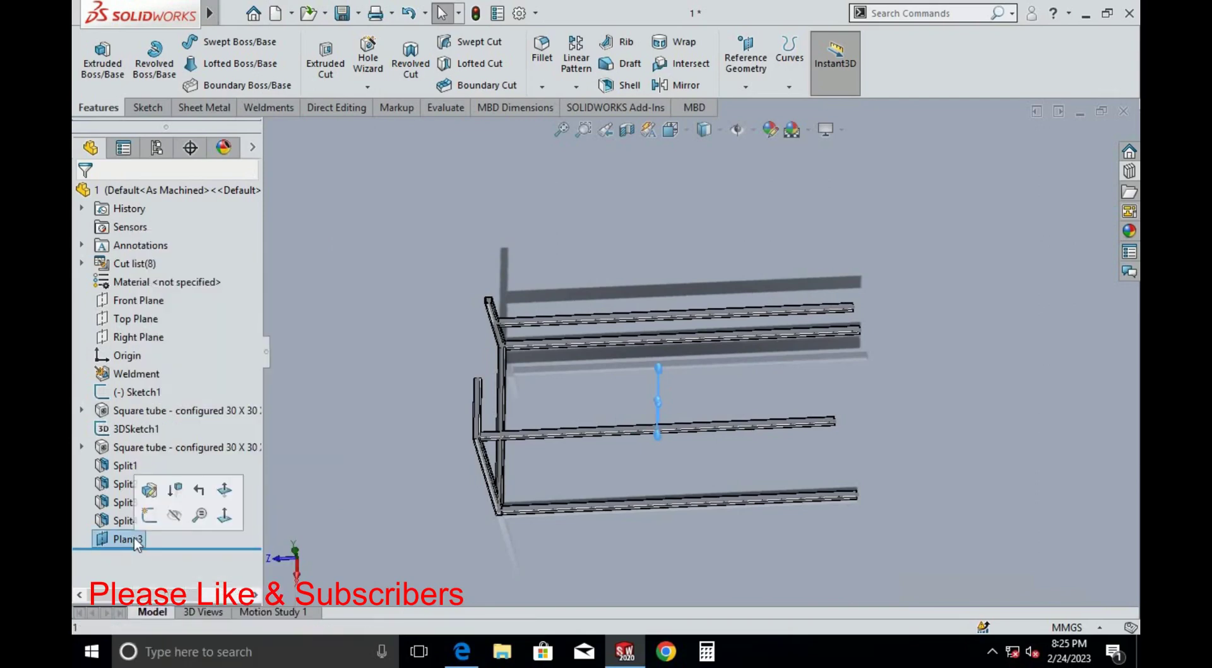
{"action": "left_click", "coordinate": [575, 87]}
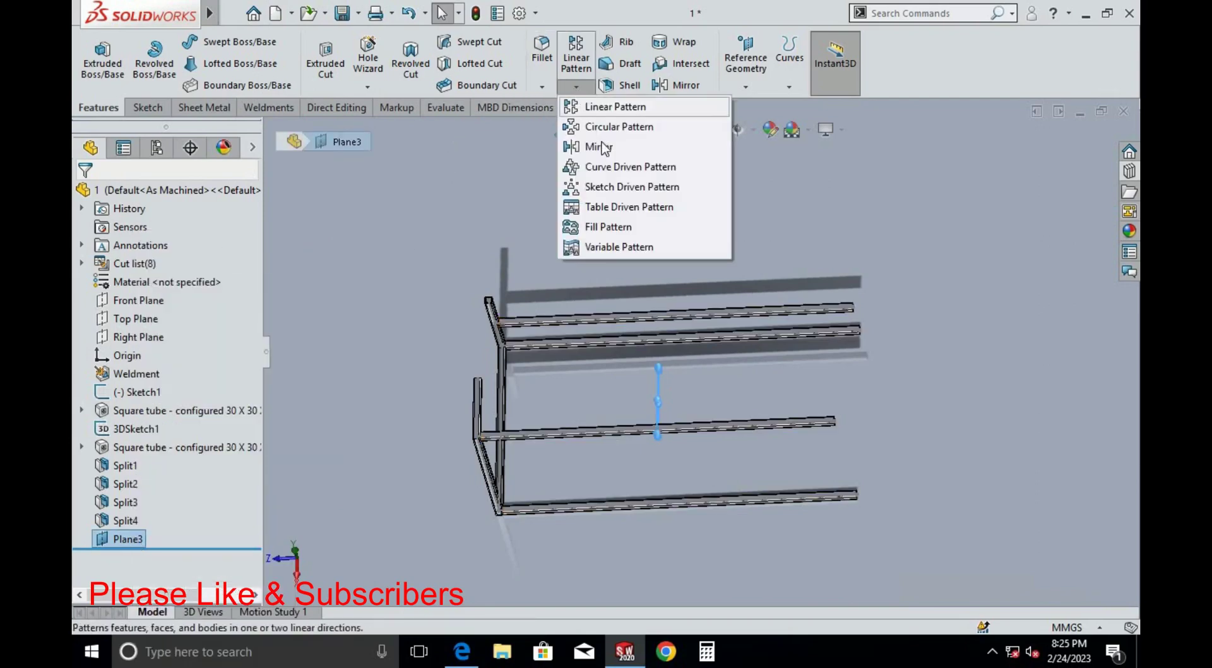
{"action": "left_click", "coordinate": [587, 148]}
{"action": "middle_click_drag", "start_coordinate": [539, 295], "coordinate": [422, 337]}
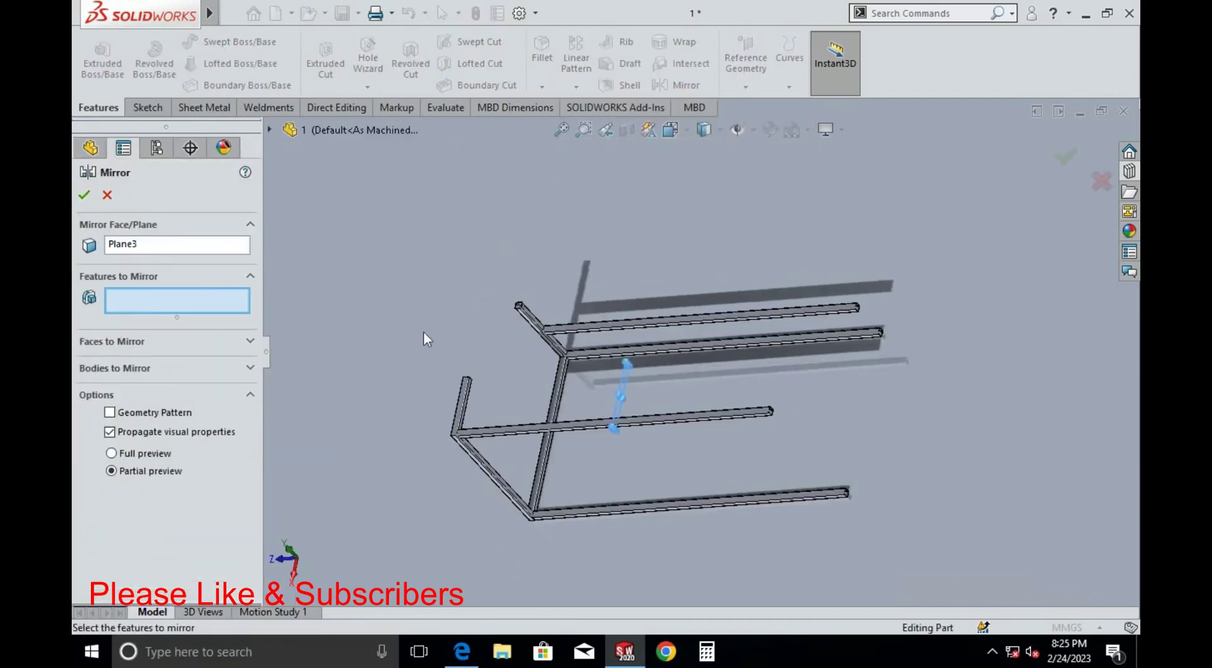
Mirror the four end-frame tube bodies across Plane3, creating Mirror1
{"action": "left_click", "coordinate": [235, 367]}
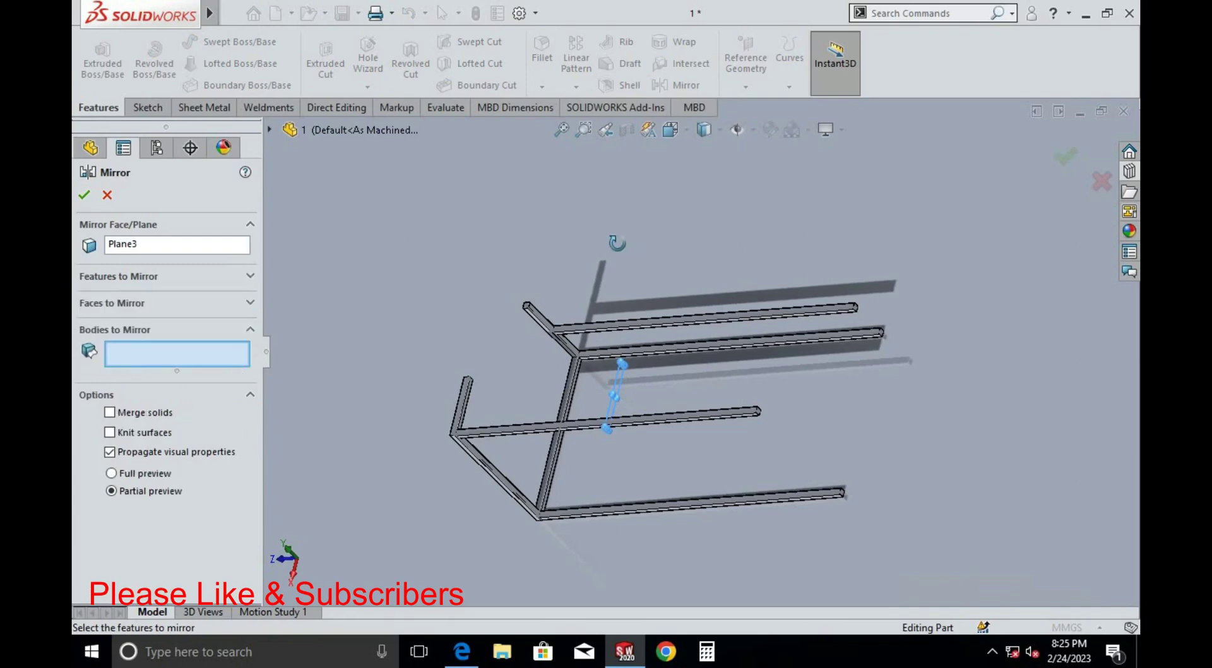
{"action": "middle_click_drag", "start_coordinate": [617, 243], "coordinate": [524, 498]}
{"action": "scroll", "coordinate": [523, 498], "scroll_direction": "down", "scroll_amount": 2}
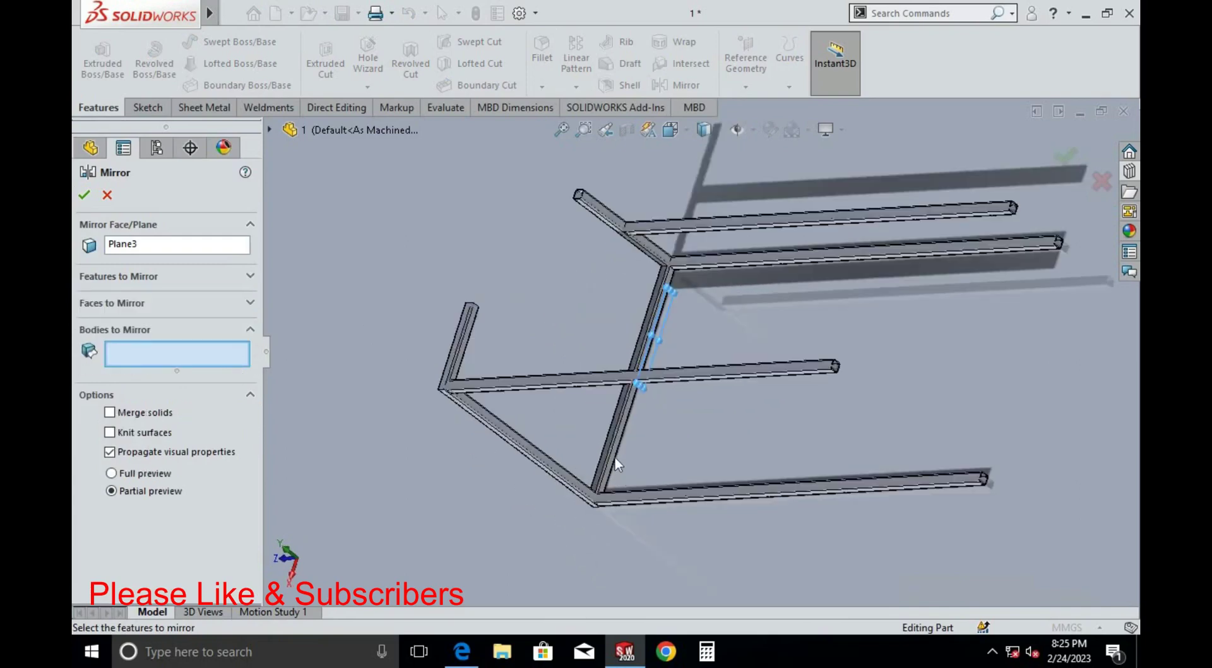
{"action": "left_click", "coordinate": [615, 464]}
{"action": "left_click", "coordinate": [557, 475]}
{"action": "left_click", "coordinate": [457, 345]}
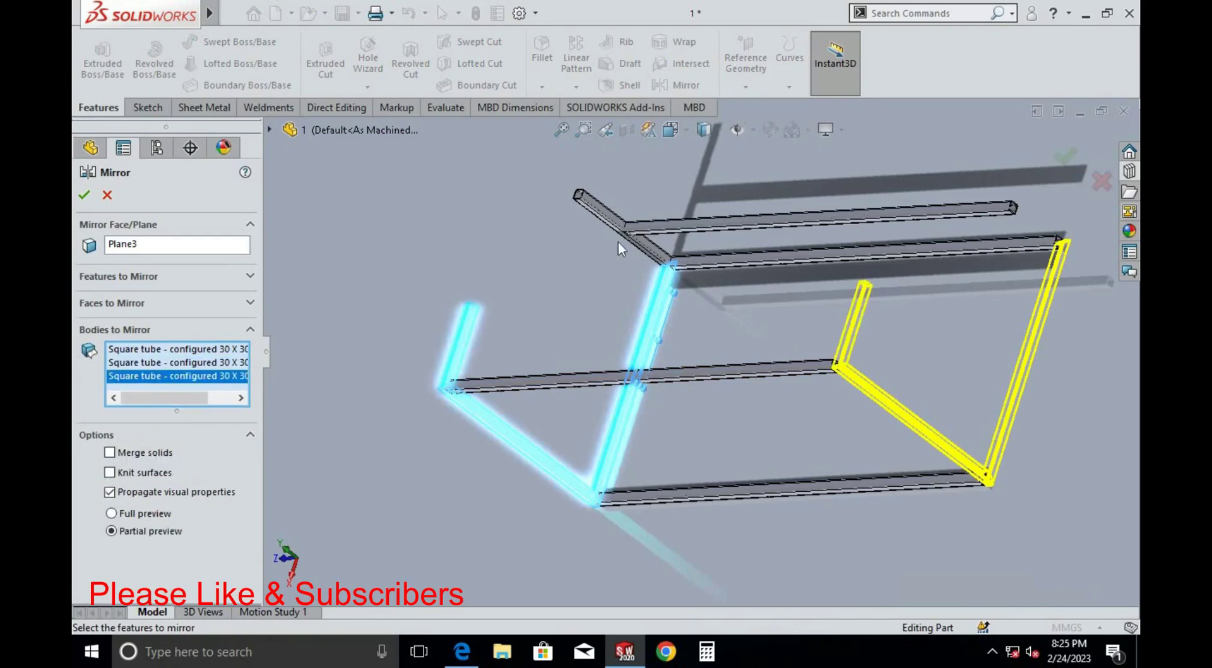
{"action": "left_click", "coordinate": [599, 221]}
{"action": "middle_click_drag", "start_coordinate": [557, 339], "coordinate": [872, 387]}
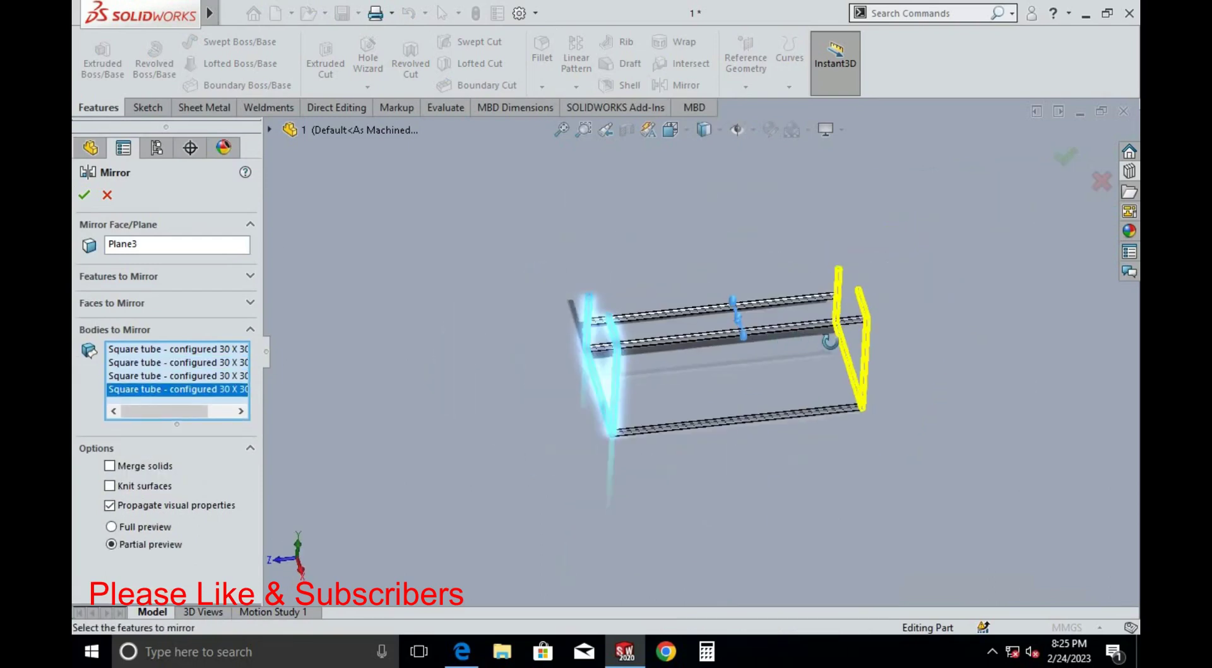
{"action": "left_click", "coordinate": [1063, 158]}
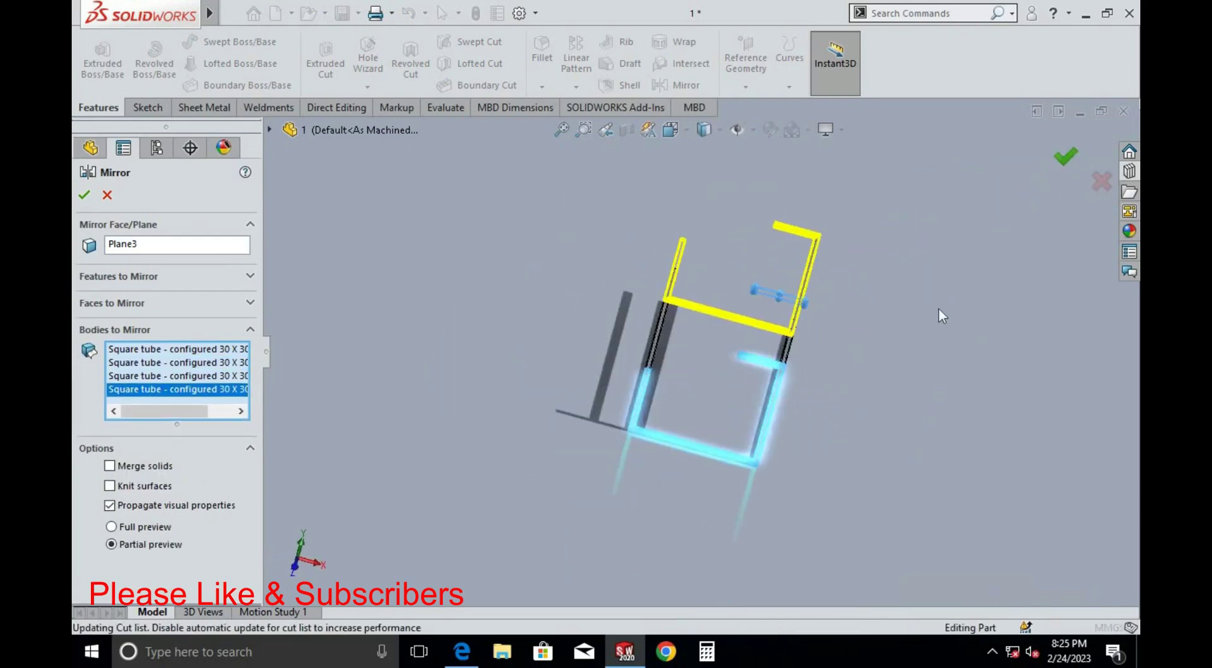
{"action": "mouse_move", "coordinate": [937, 308]}
{"action": "middle_mouse_down"}
{"action": "mouse_move", "coordinate": [715, 468]}
{"action": "mouse_move", "coordinate": [646, 293]}
{"action": "mouse_move", "coordinate": [707, 307]}
{"action": "middle_mouse_up"}
{"action": "left_click", "coordinate": [707, 306]}
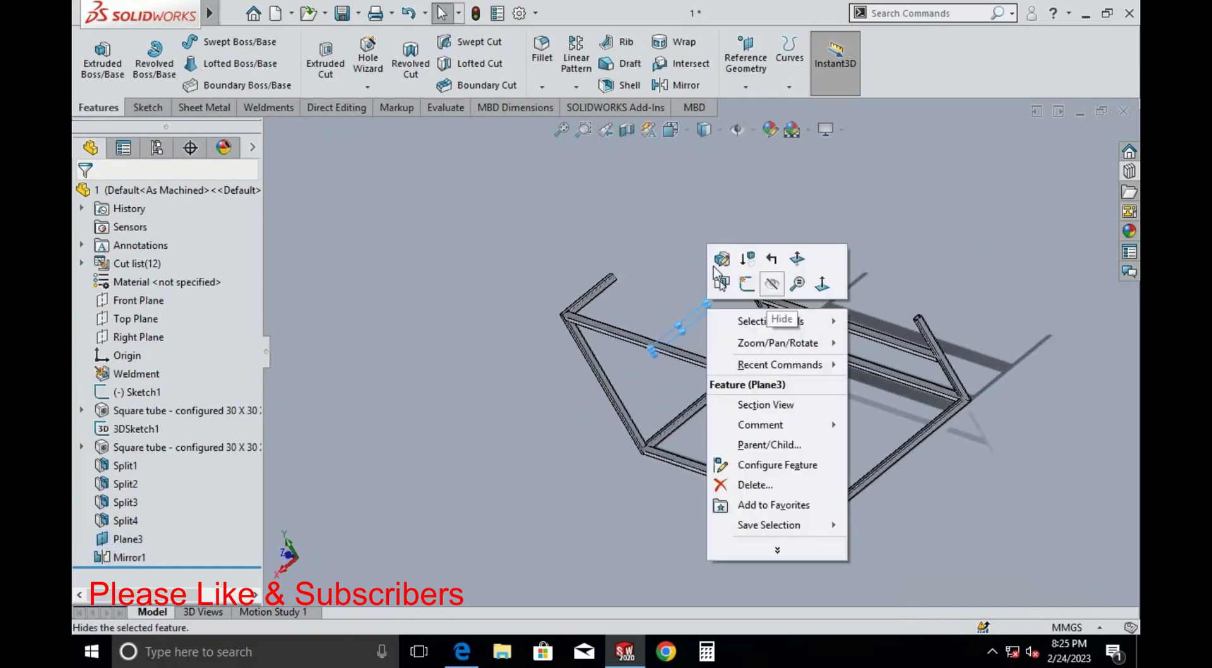
Hide Plane3 and orbit to view the finished mirrored bench frame
{"action": "left_click", "coordinate": [772, 284]}
{"action": "mouse_move", "coordinate": [785, 313]}
{"action": "middle_mouse_down"}
{"action": "mouse_move", "coordinate": [694, 318]}
{"action": "mouse_move", "coordinate": [776, 457]}
{"action": "mouse_move", "coordinate": [952, 332]}
{"action": "mouse_move", "coordinate": [906, 411]}
{"action": "mouse_move", "coordinate": [797, 447]}
{"action": "middle_mouse_up"}
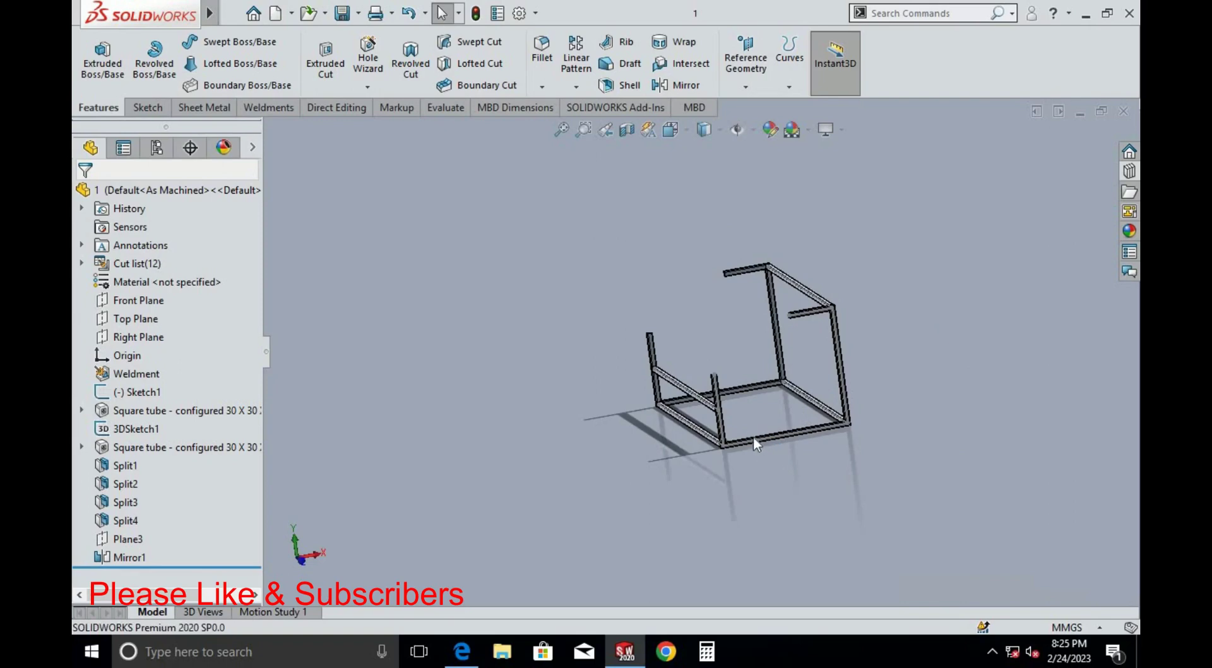
Close the bench frame part and create a new empty part, Part2
{"action": "left_click", "coordinate": [1123, 111]}
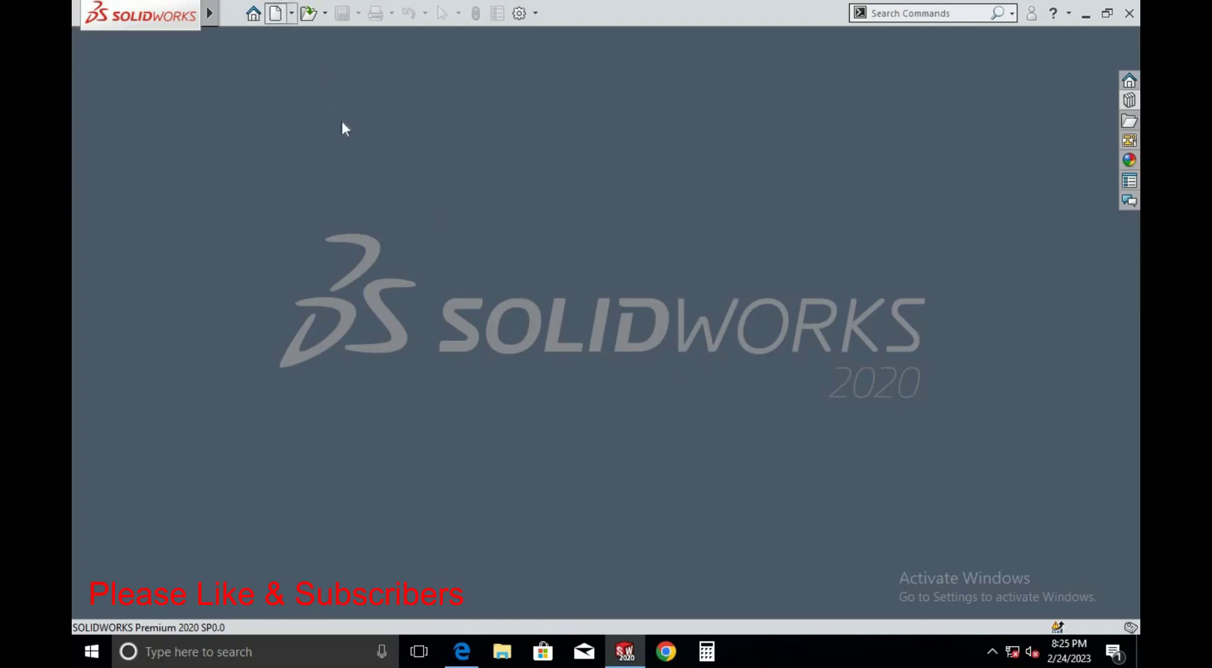
{"action": "key", "text": "ctrl+n"}
{"action": "left_click", "coordinate": [757, 485]}
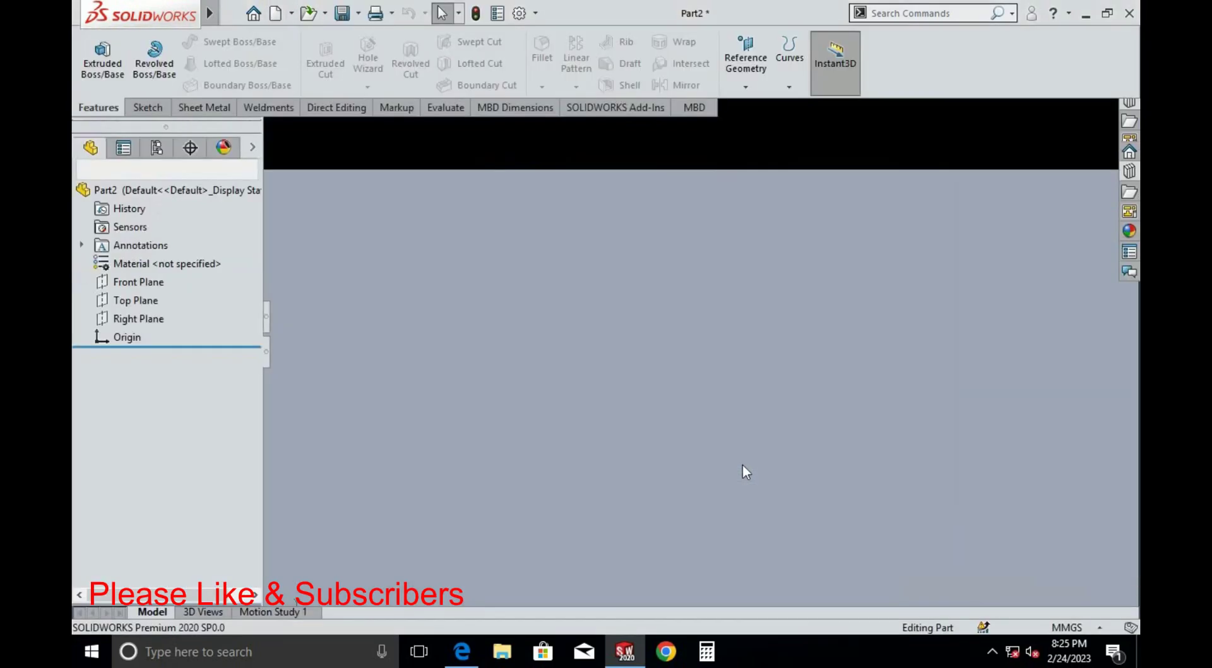
Check the bench drawing PDF and return to Part2
{"action": "key", "text": "alt+Tab"}
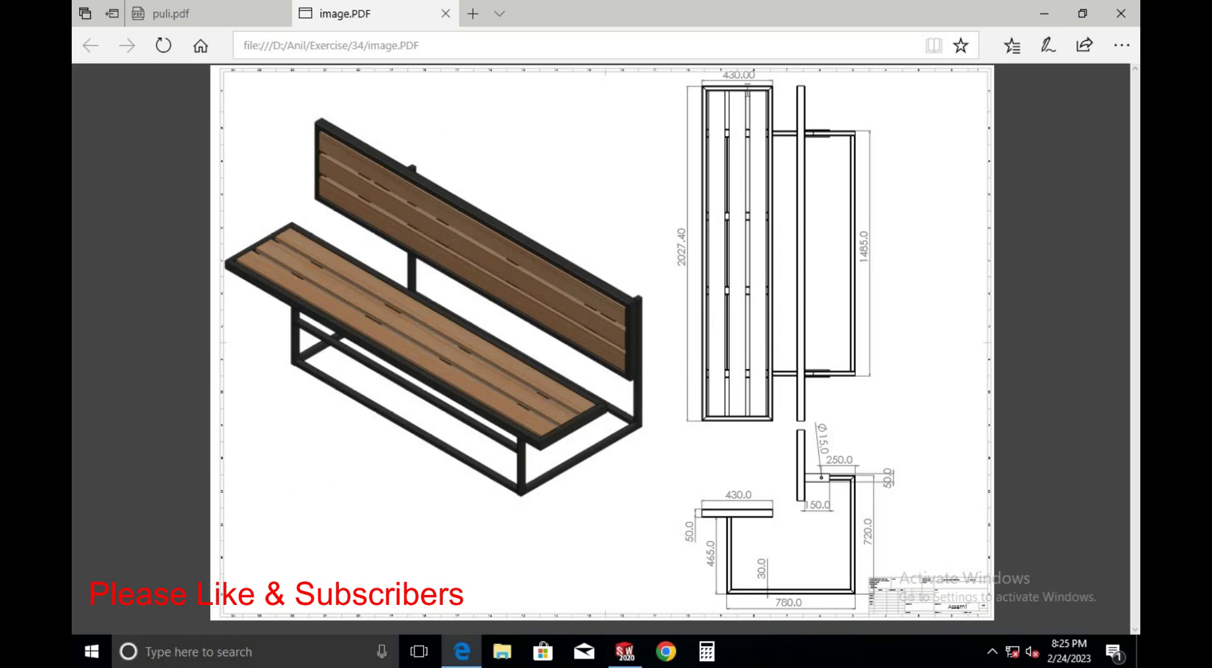
{"action": "key", "text": "alt+Tab"}
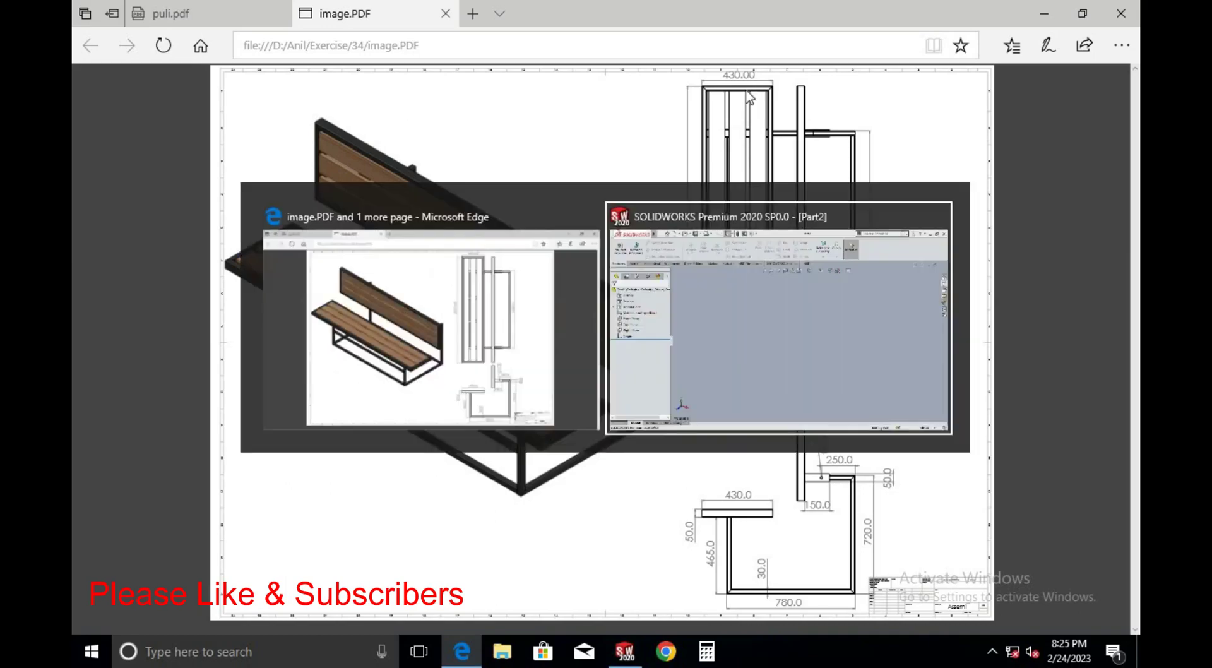
{"action": "key", "text": "alt+Tab"}
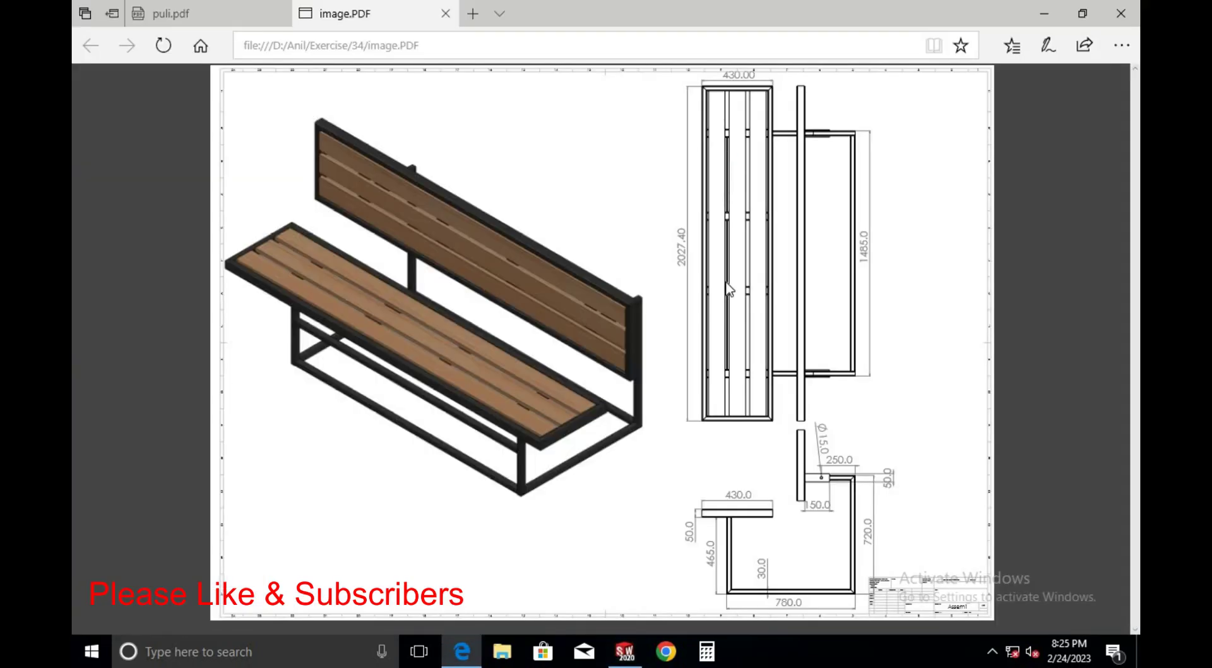
{"action": "key", "text": "alt+Tab"}
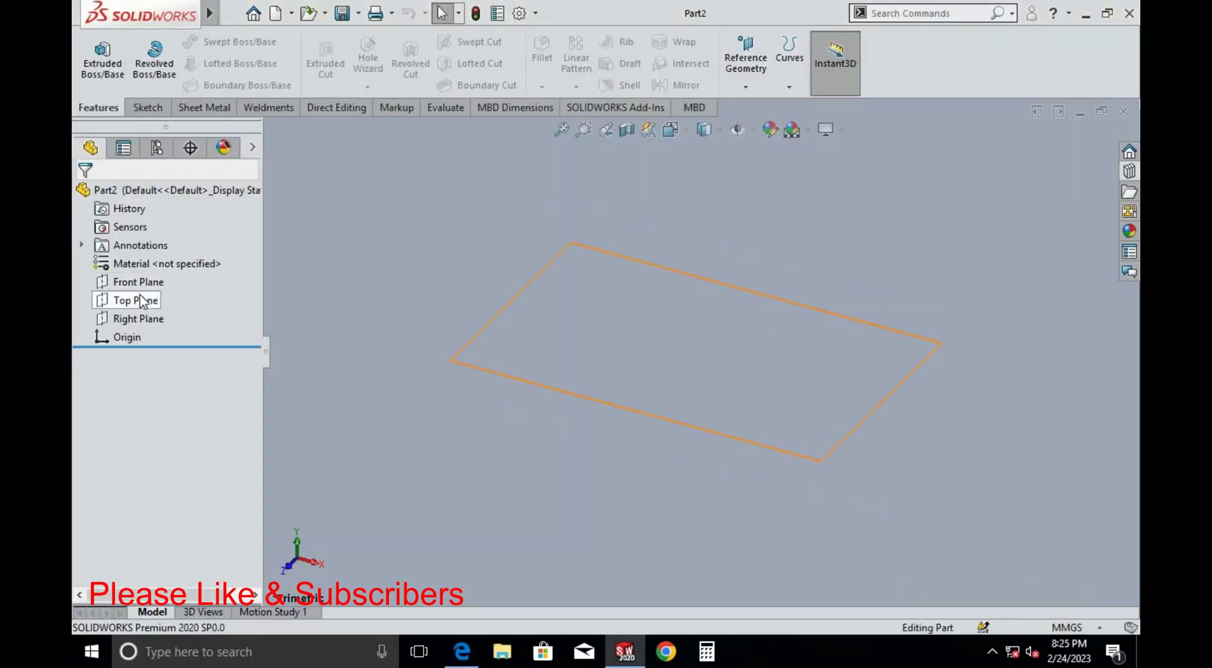
Start a centre-rectangle sketch on the Top Plane, viewed normal to it
{"action": "left_click", "coordinate": [142, 301]}
{"action": "left_click", "coordinate": [229, 278]}
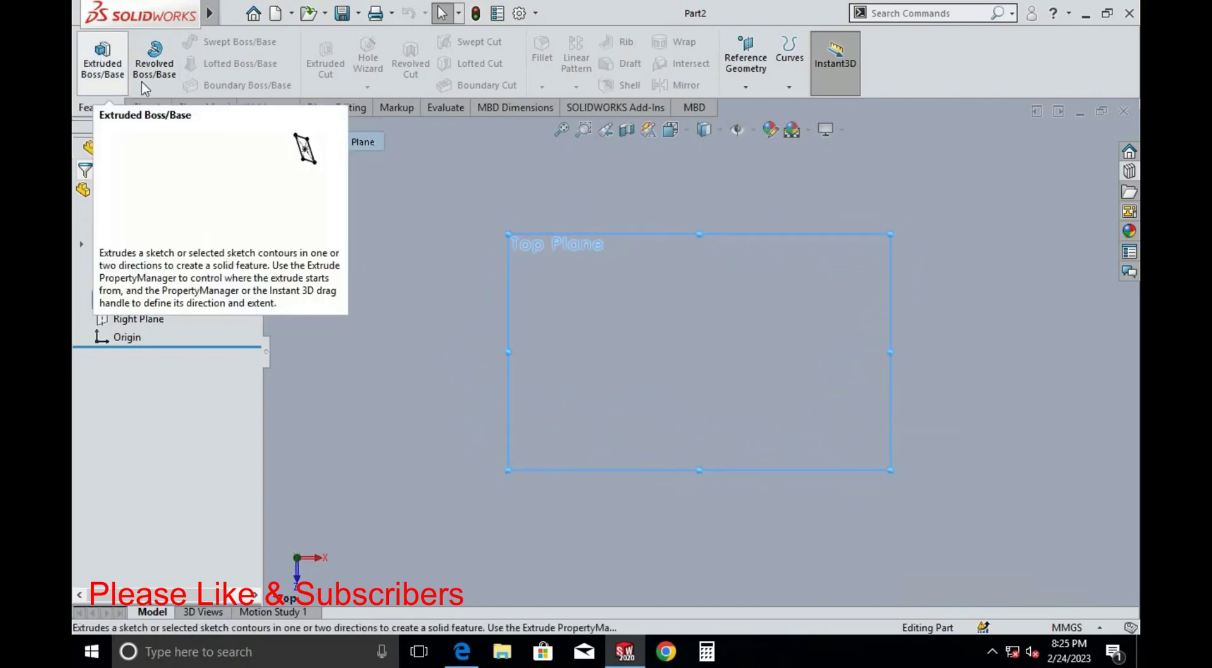
{"action": "left_click", "coordinate": [145, 108]}
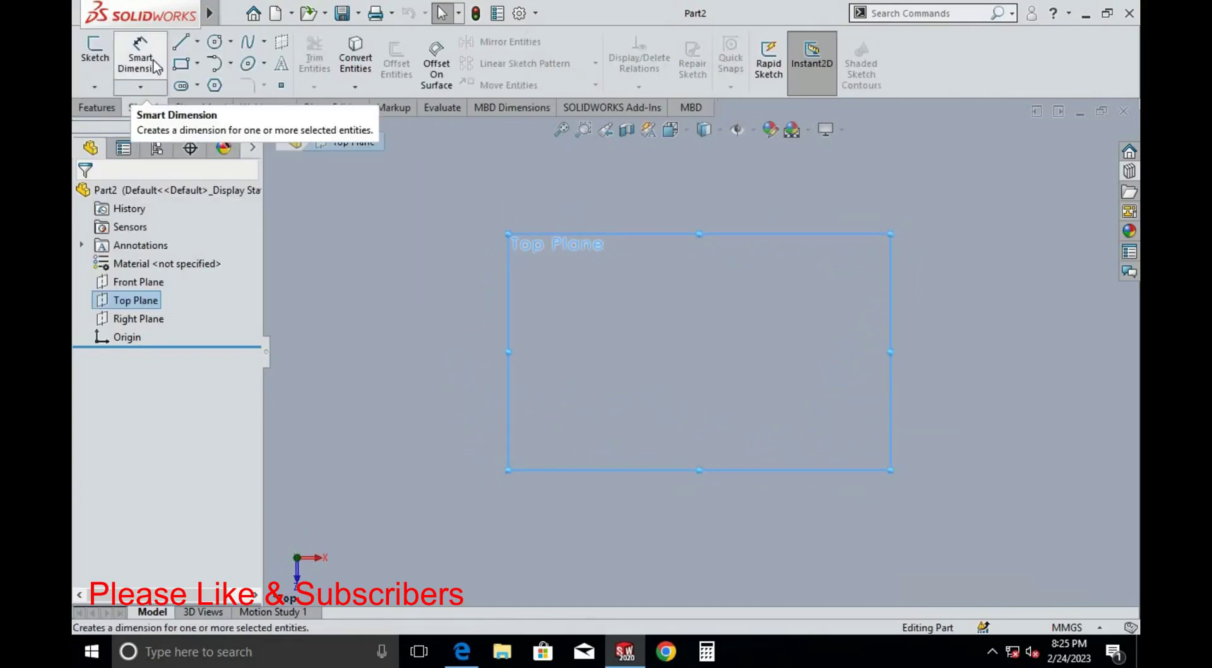
{"action": "left_click", "coordinate": [197, 63]}
{"action": "left_click", "coordinate": [240, 102]}
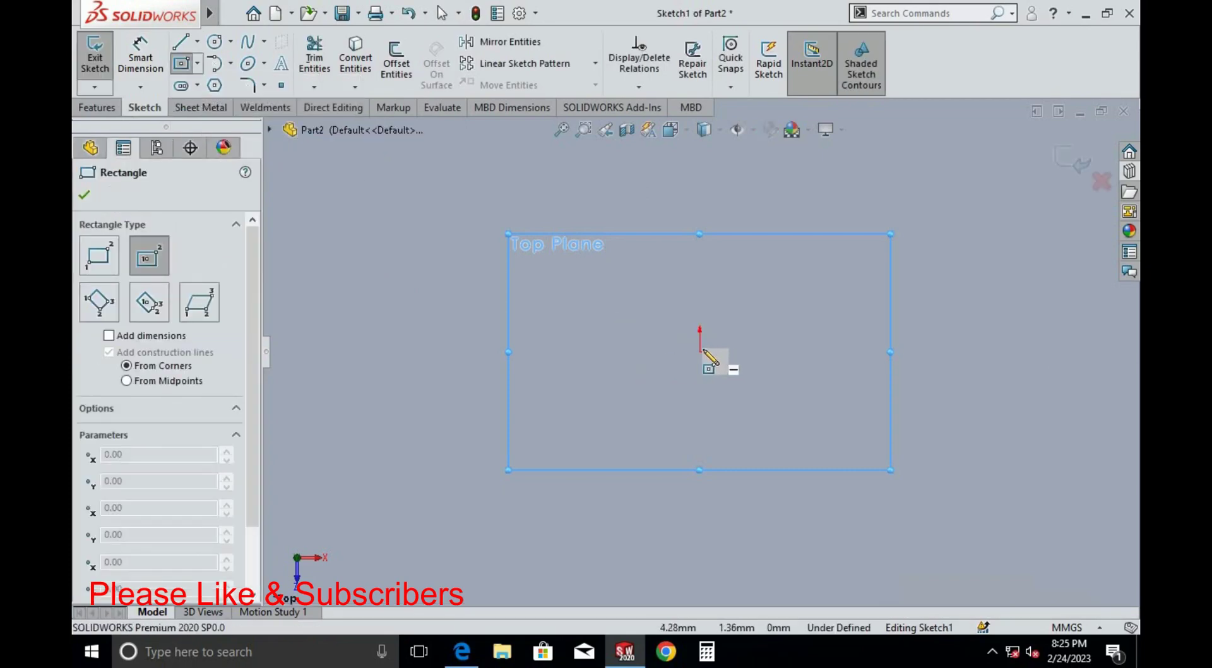
Draw the rectangle from the origin, 400 high by 2000 wide, and exit the sketch
{"action": "left_click", "coordinate": [700, 352]}
{"action": "type", "text": "400"}
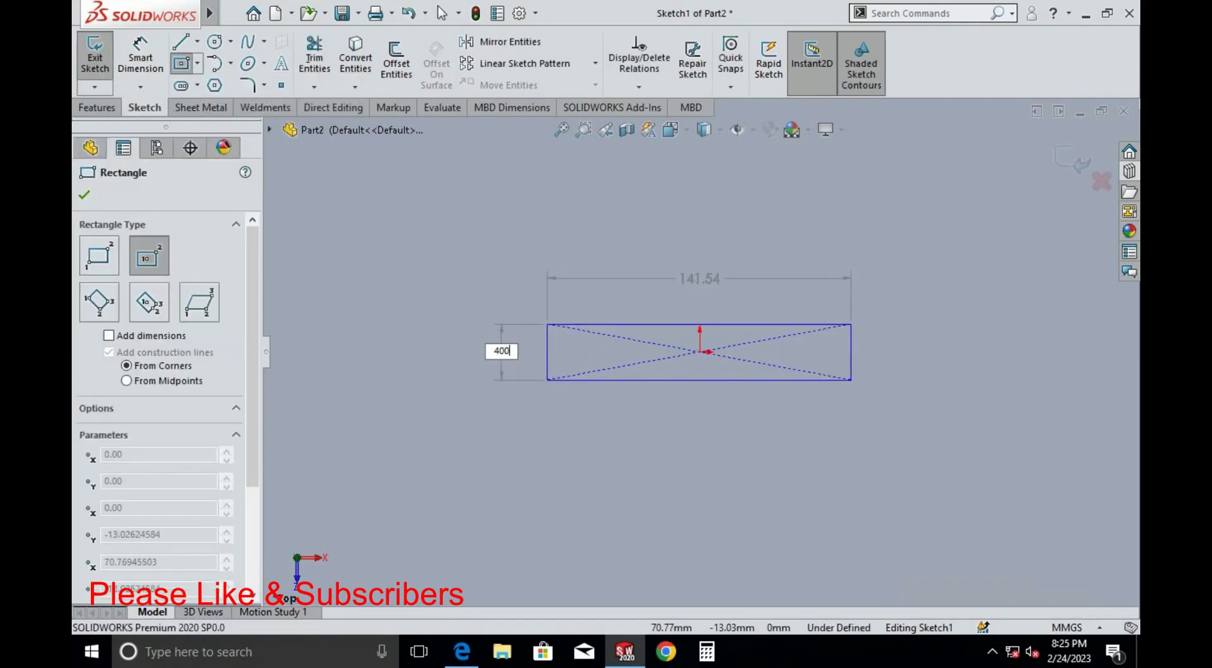
{"action": "key", "text": "Return"}
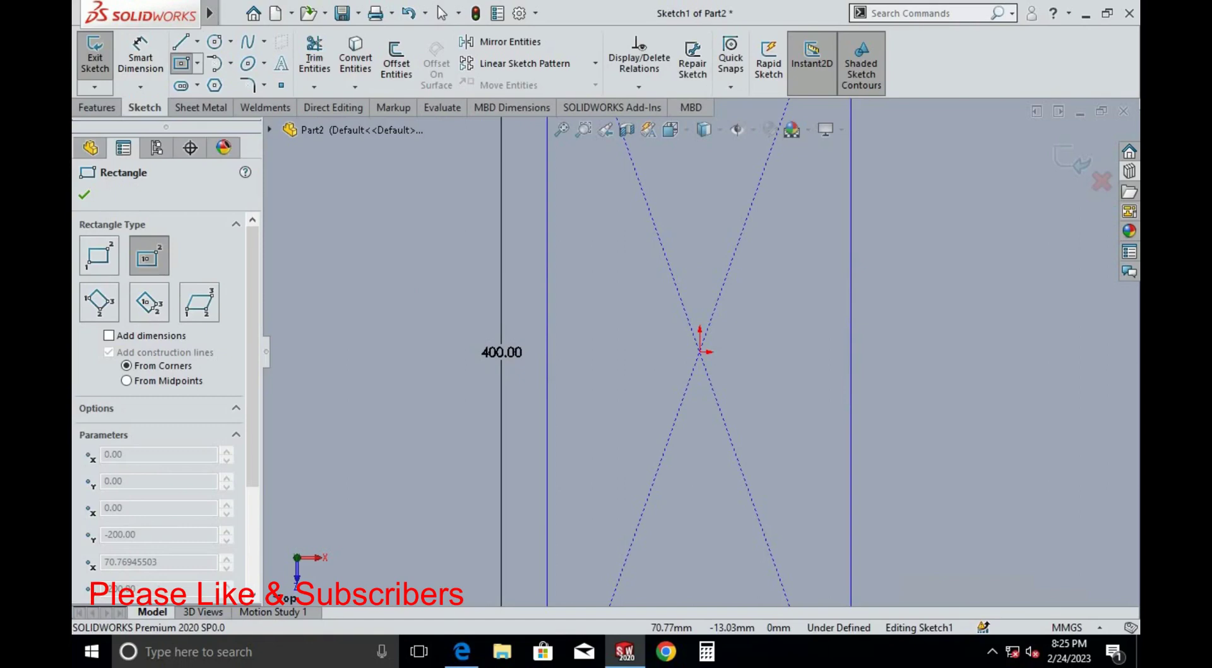
{"action": "key", "text": "f"}
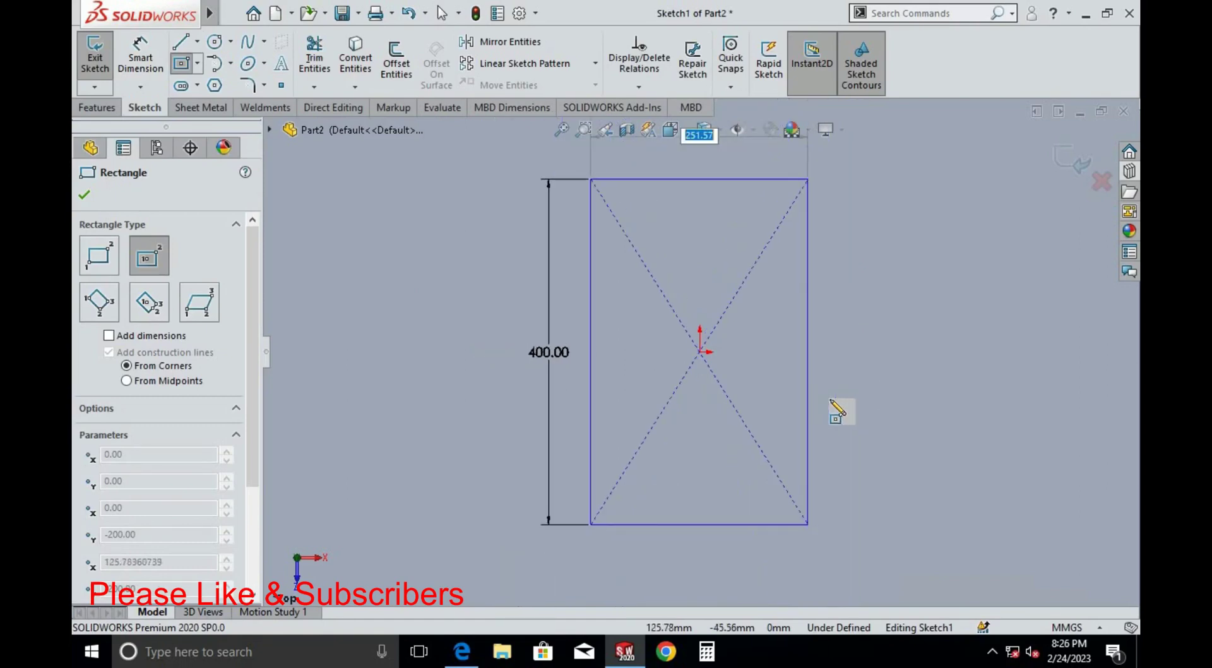
{"action": "key", "text": "Return"}
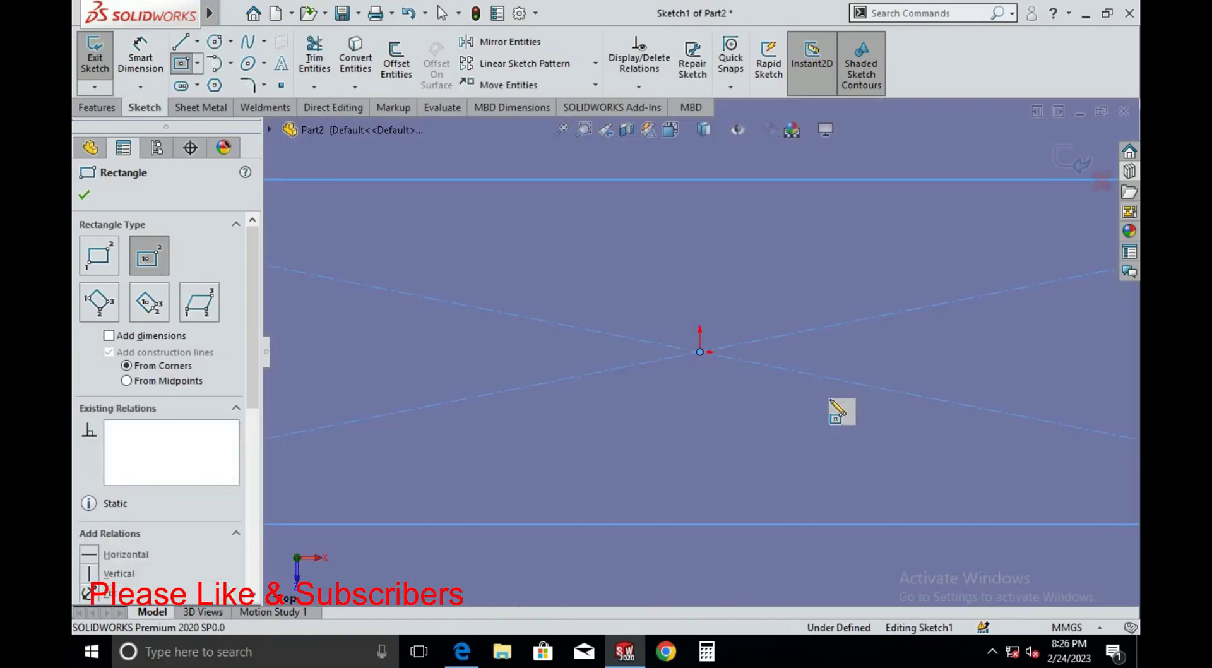
{"action": "key", "text": "Escape"}
{"action": "key", "text": "f"}
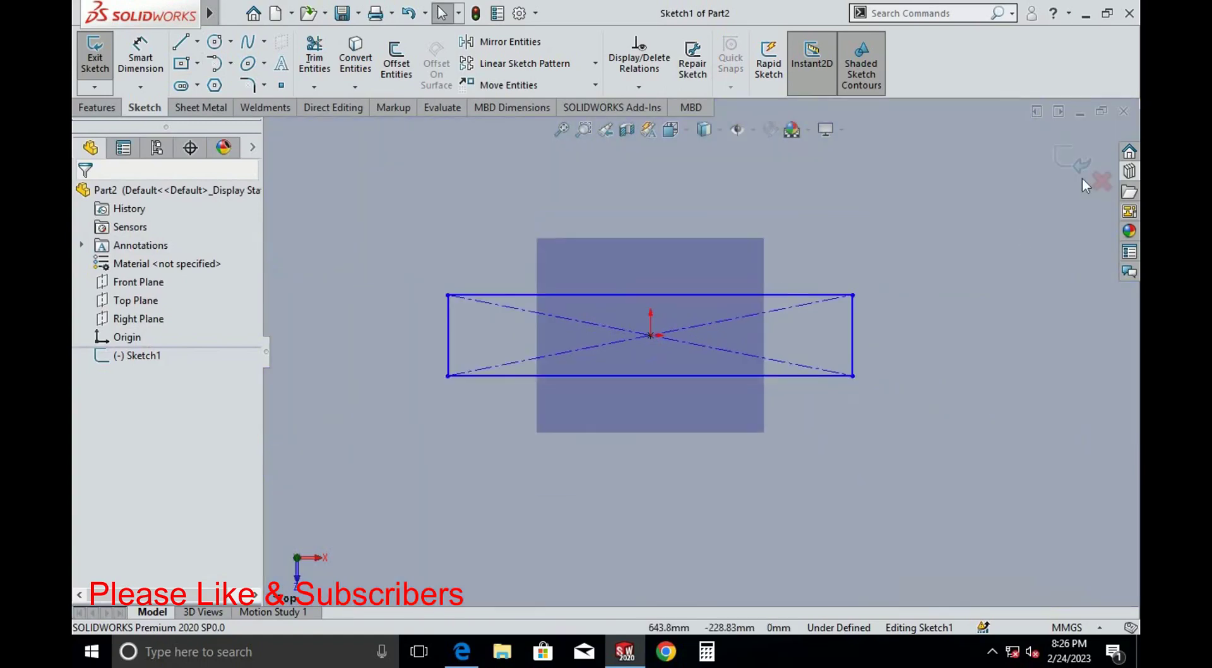
{"action": "left_click", "coordinate": [1071, 160]}
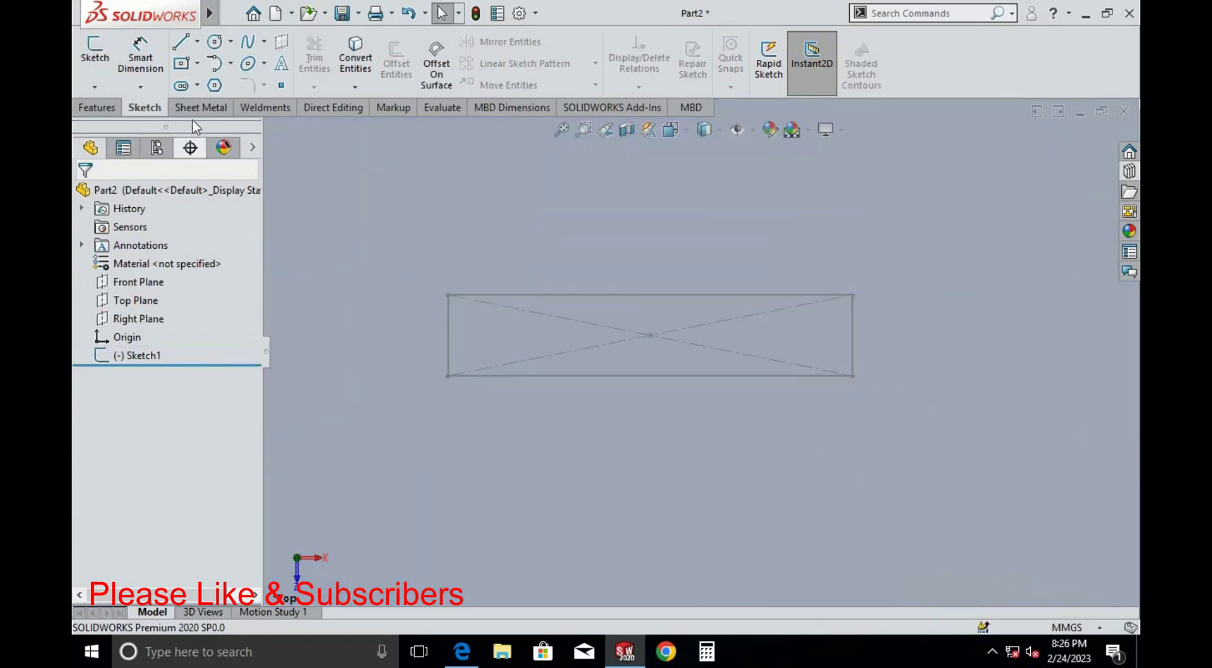
Make Part2 a weldment and start a structural member, checking the bench drawing PDF
{"action": "left_click", "coordinate": [261, 107]}
{"action": "left_click", "coordinate": [159, 61]}
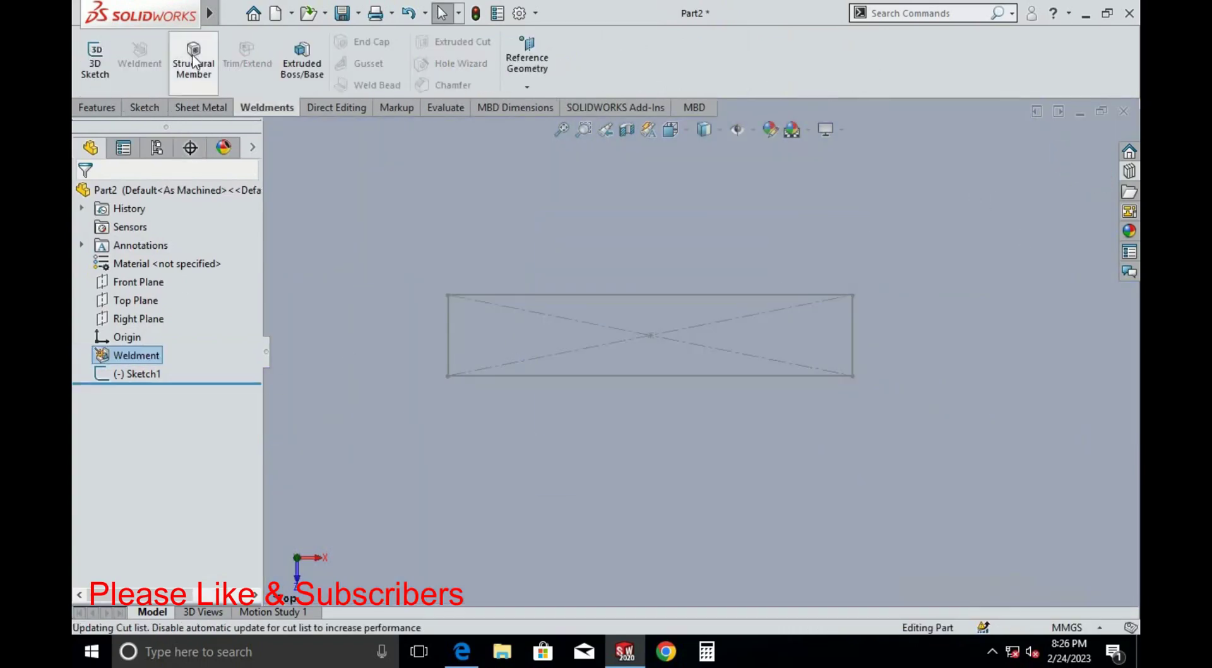
{"action": "left_click", "coordinate": [193, 60]}
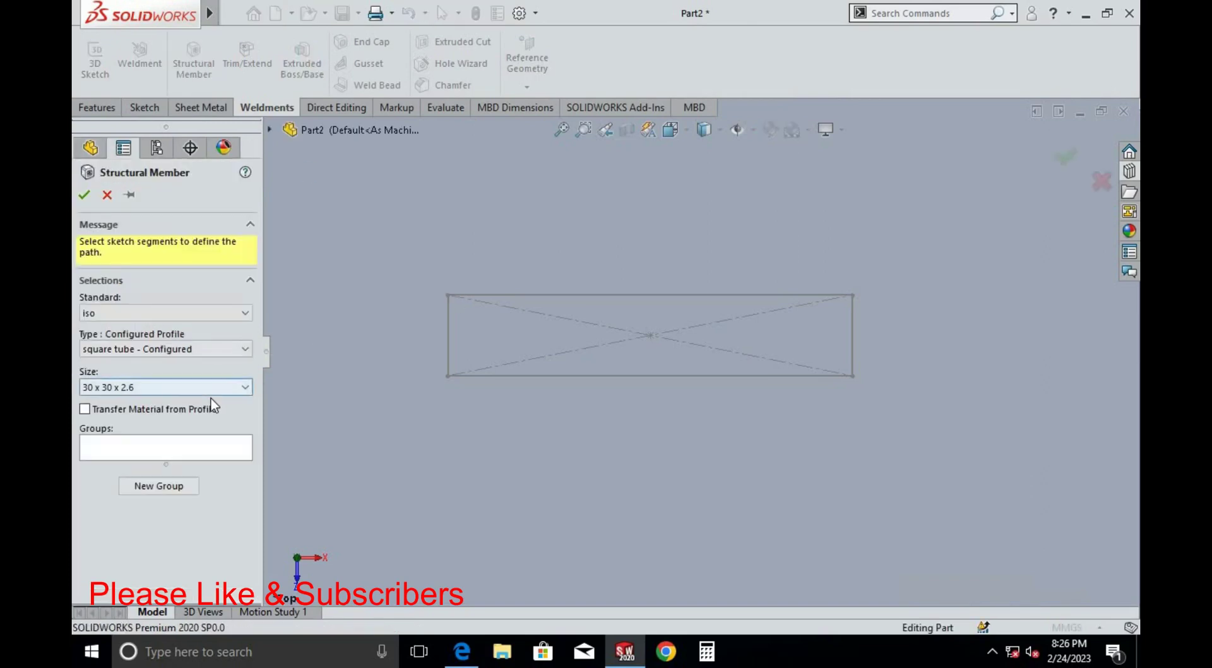
{"action": "key", "text": "alt+Tab"}
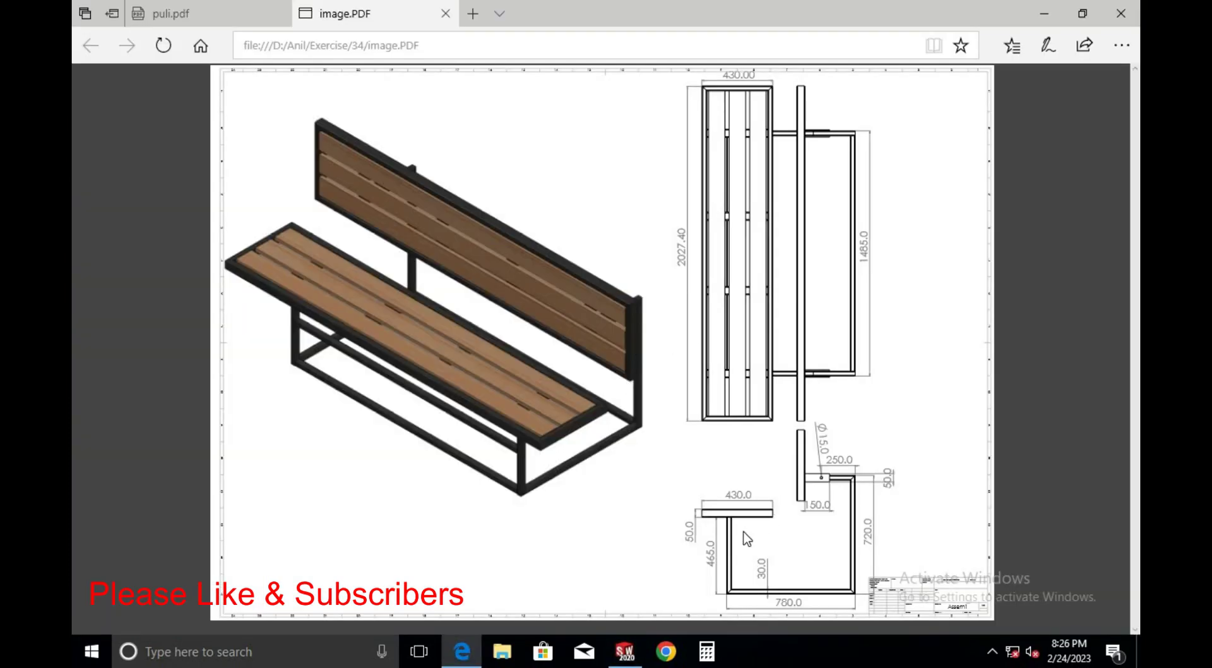
{"action": "key", "text": "alt+Tab"}
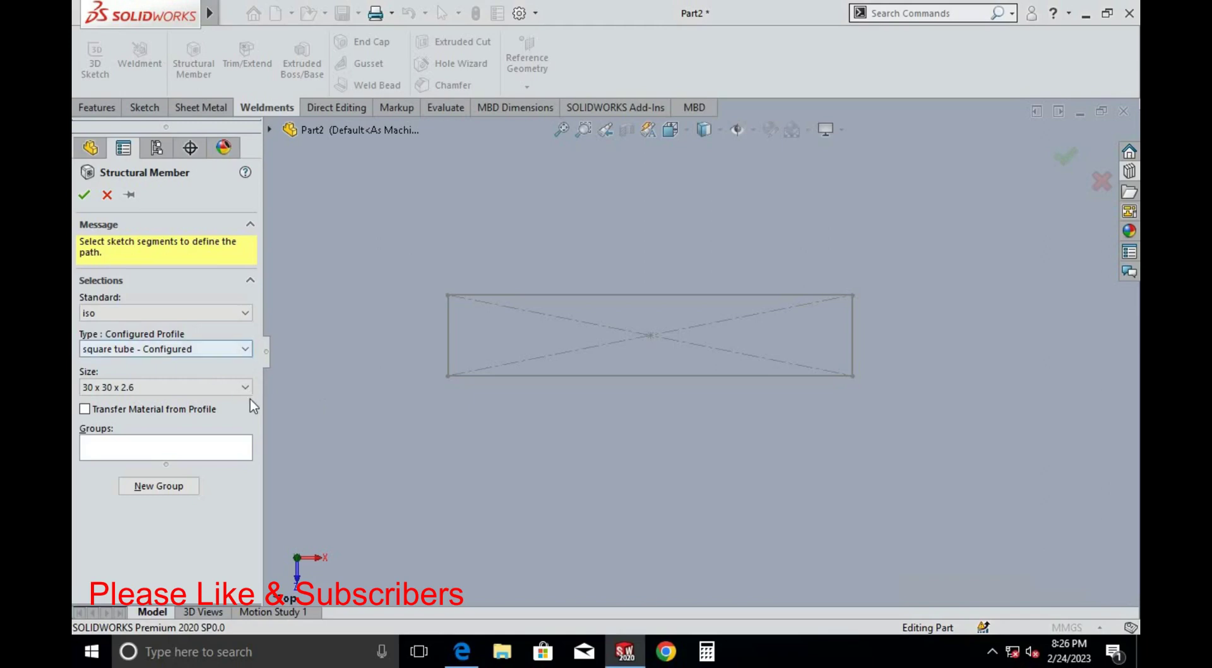
Set the member profile to ansi inch square tube, size 2 x 2 x 0.25
{"action": "left_click", "coordinate": [245, 388]}
{"action": "left_click", "coordinate": [245, 387]}
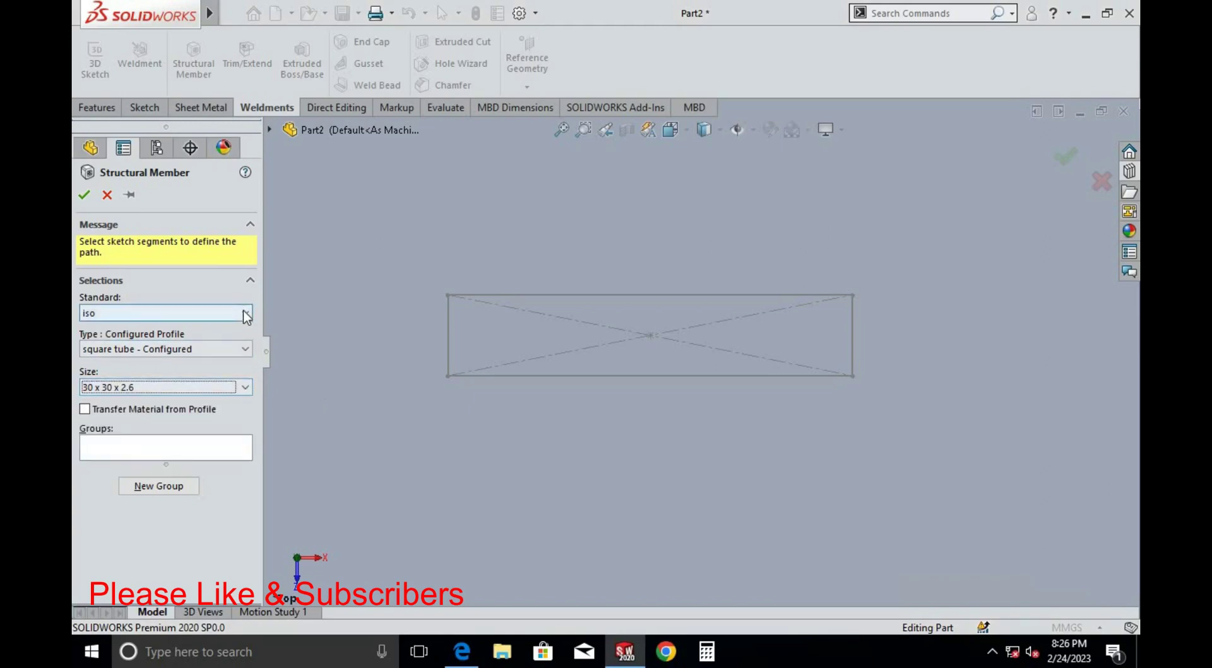
{"action": "left_click", "coordinate": [244, 313]}
{"action": "left_click", "coordinate": [225, 327]}
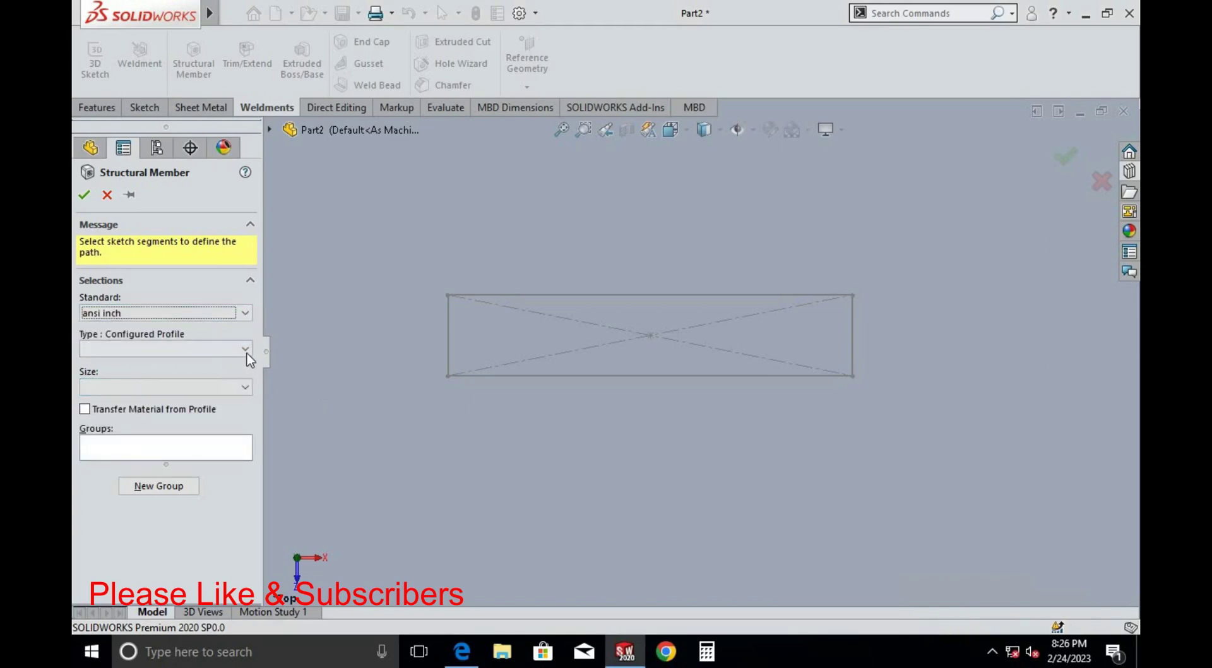
{"action": "left_click", "coordinate": [247, 353]}
{"action": "left_click", "coordinate": [234, 418]}
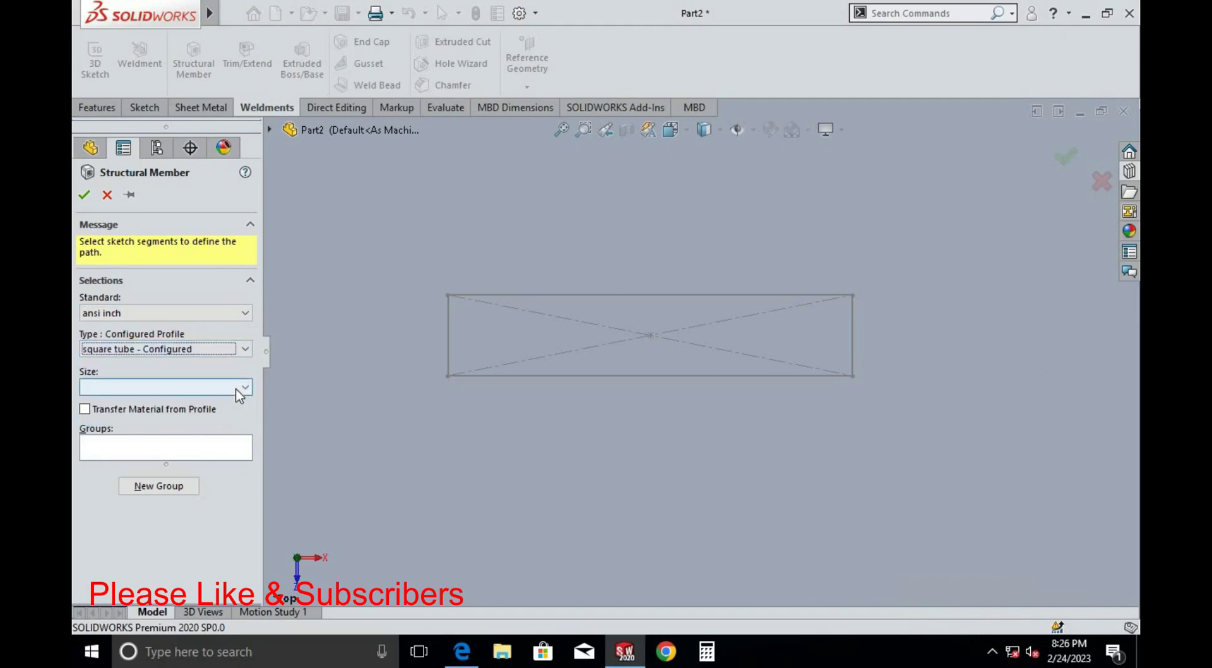
{"action": "left_click", "coordinate": [236, 389]}
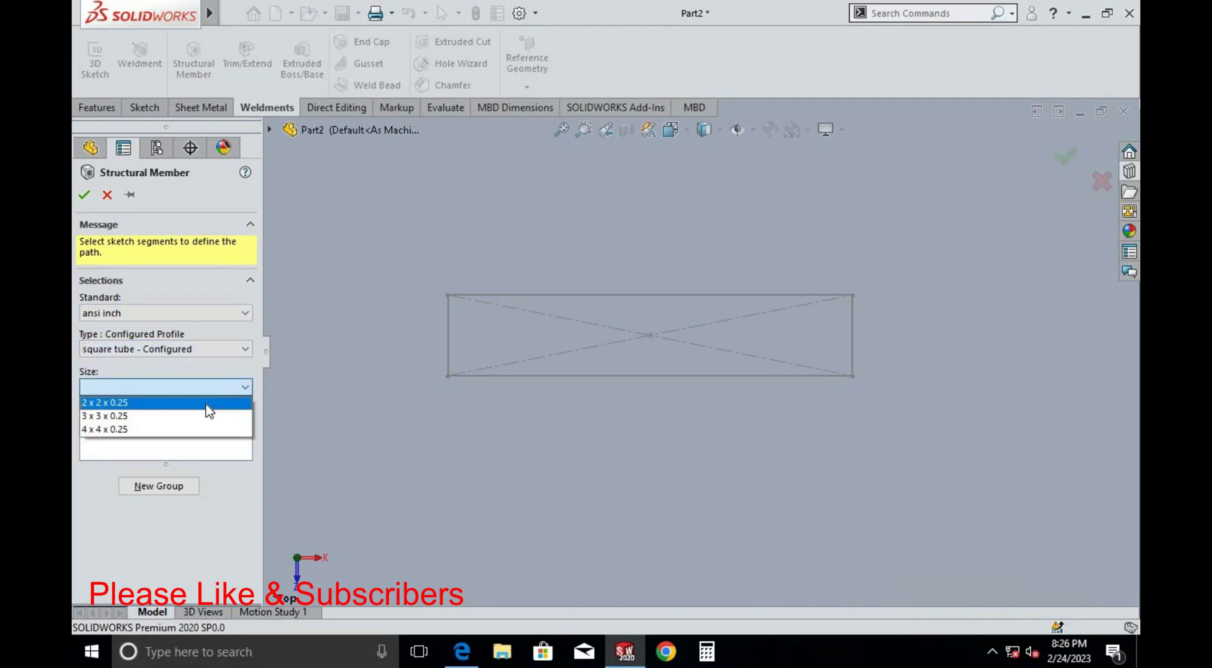
{"action": "left_click", "coordinate": [208, 404]}
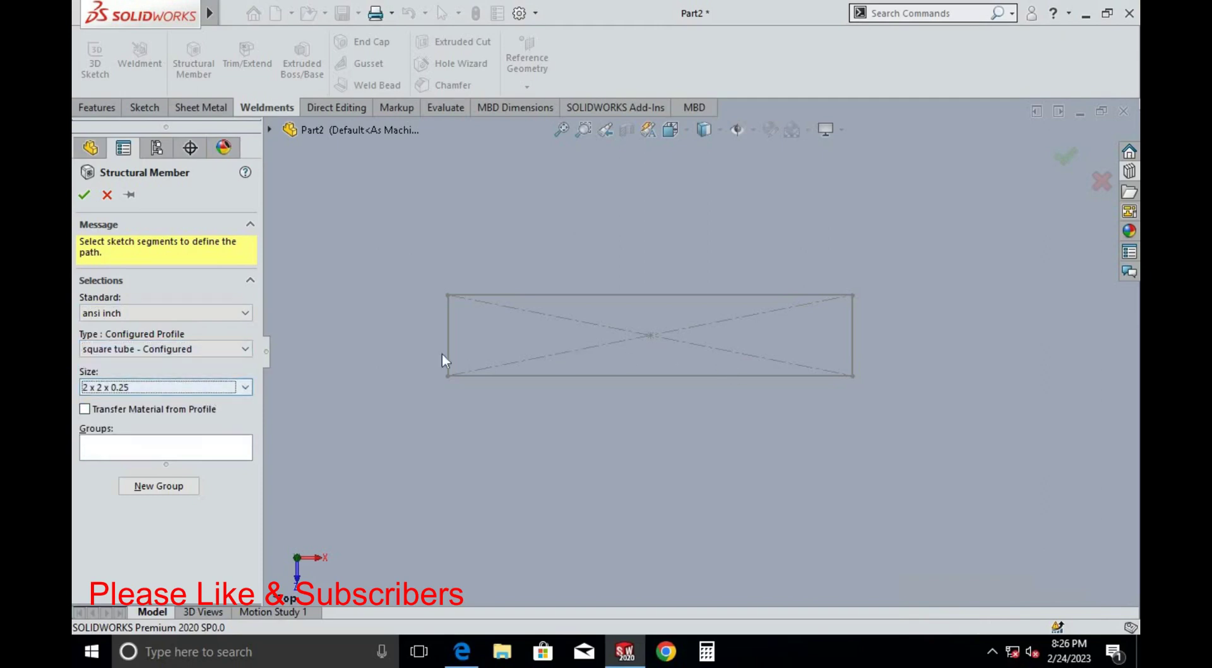
{"action": "scroll", "coordinate": [441, 360], "scroll_direction": "down", "scroll_amount": 2}
{"action": "scroll", "coordinate": [534, 324], "scroll_direction": "down", "scroll_amount": 2}
Place square tube along the rectangle's left side (Group1) and top side (Group2)
{"action": "left_click", "coordinate": [182, 456]}
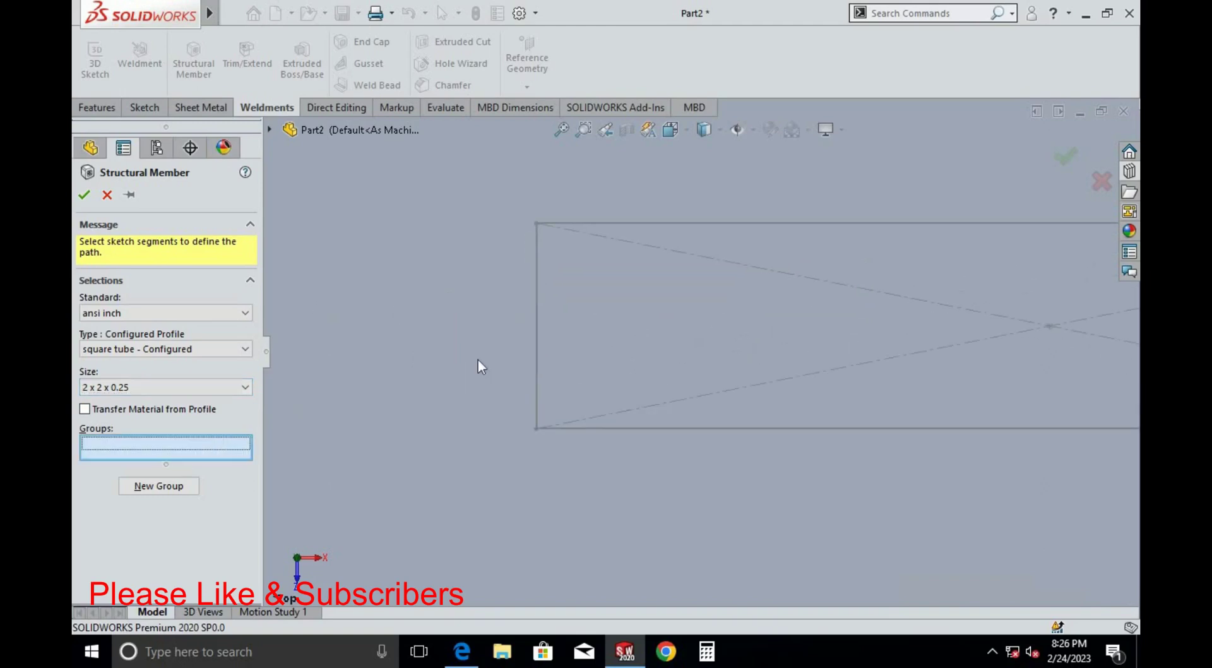
{"action": "left_click", "coordinate": [536, 259]}
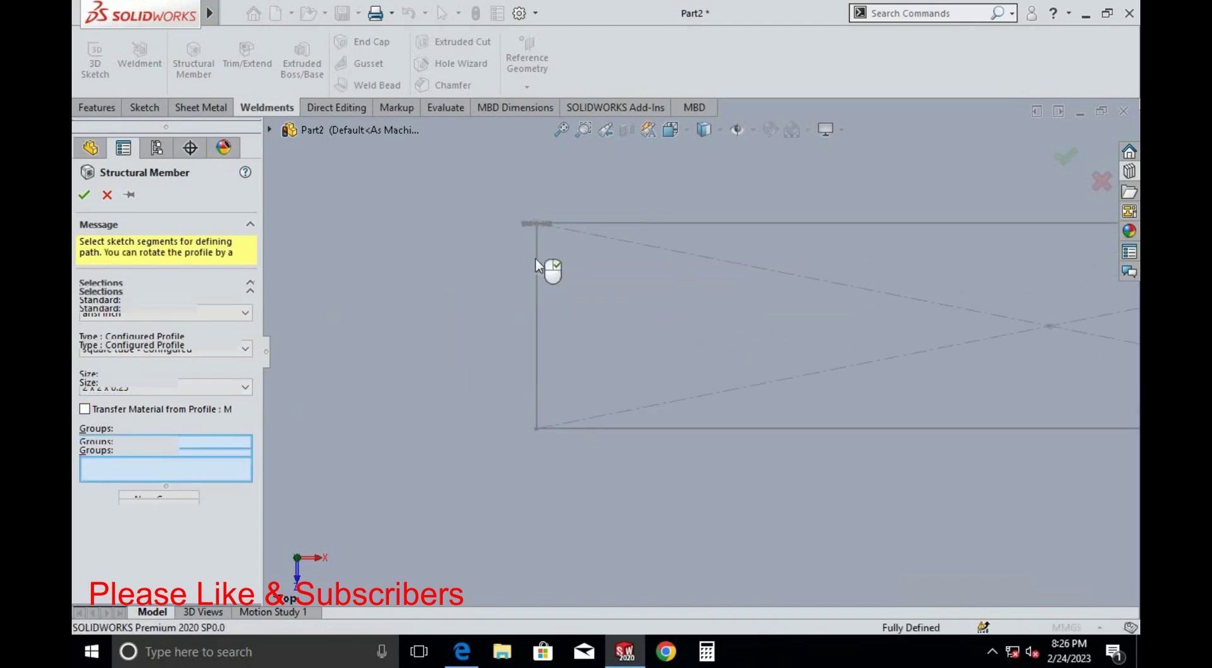
{"action": "left_click", "coordinate": [179, 505]}
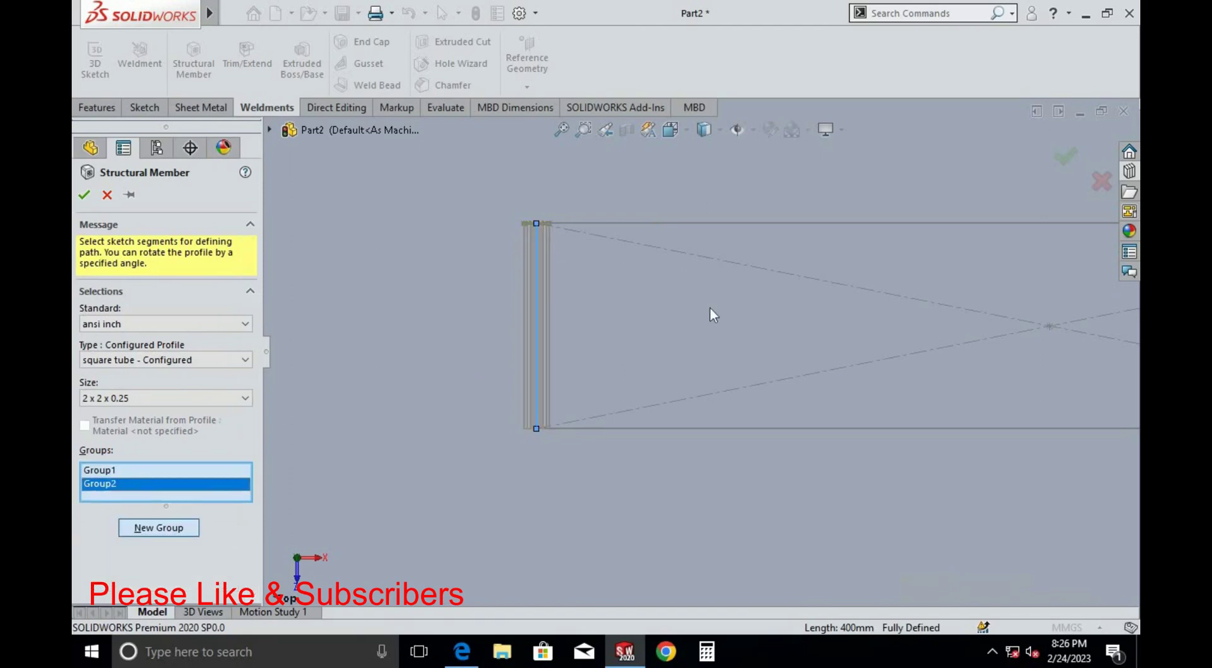
{"action": "left_click", "coordinate": [683, 223]}
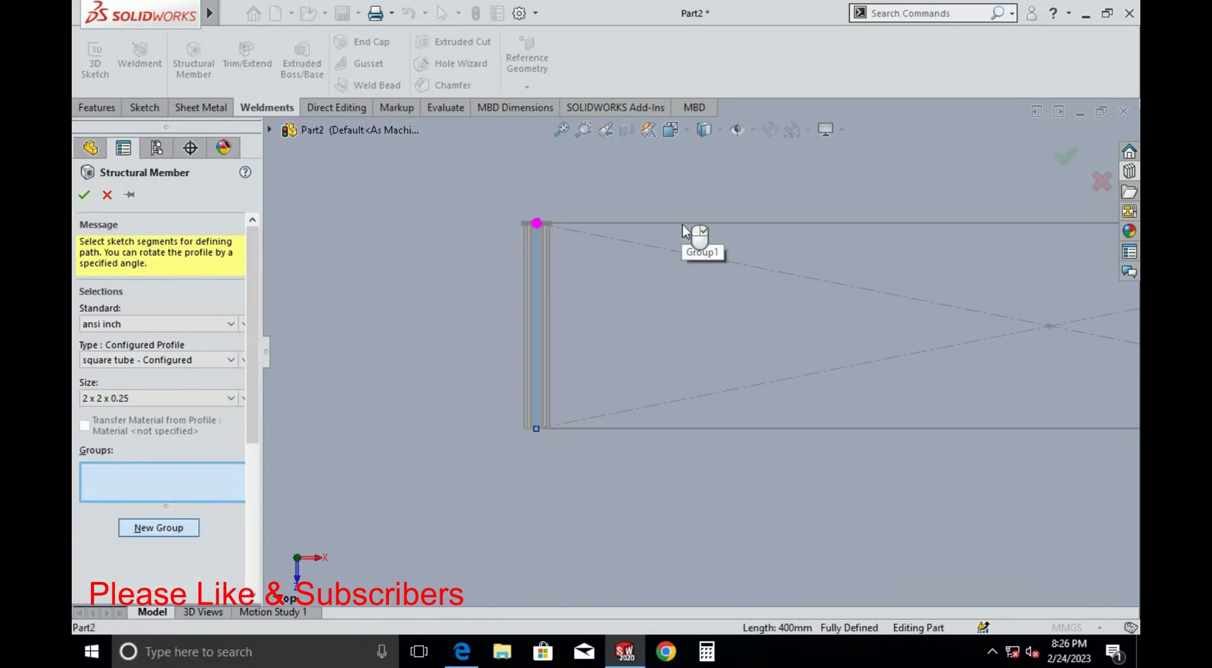
Place square tube along the bottom side (Group3) and right side (Group4)
{"action": "left_click", "coordinate": [163, 531]}
{"action": "left_click", "coordinate": [608, 429]}
{"action": "scroll", "coordinate": [488, 427], "scroll_direction": "up", "scroll_amount": 3}
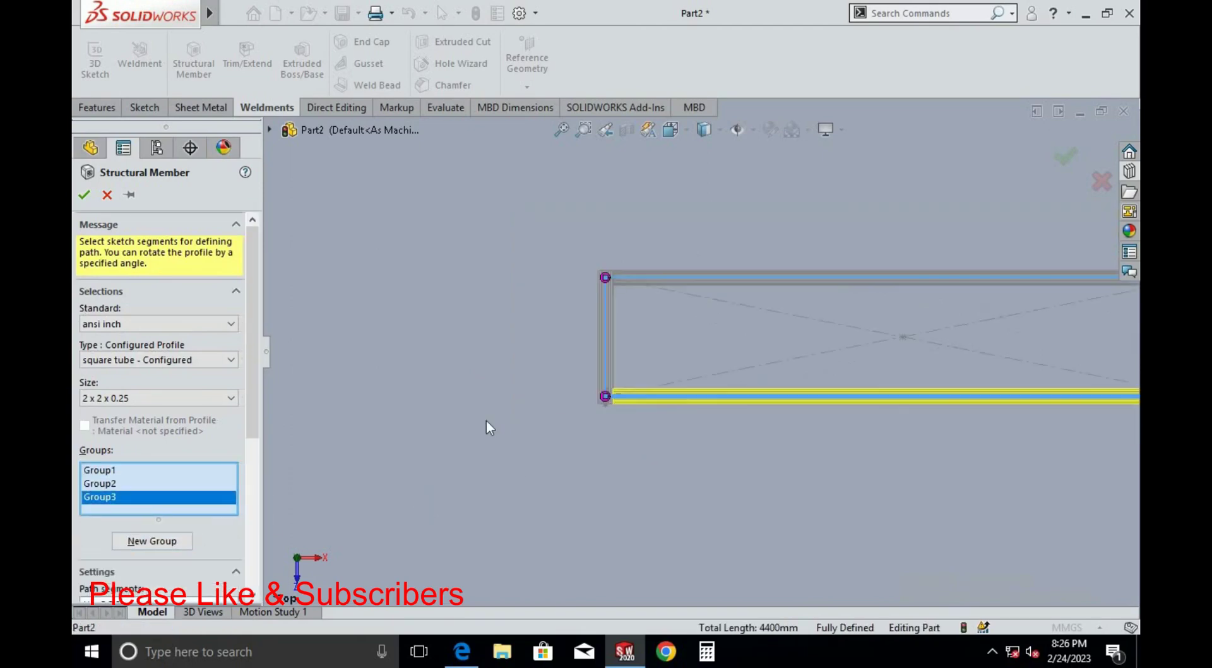
{"action": "scroll", "coordinate": [704, 351], "scroll_direction": "up", "scroll_amount": 5}
{"action": "scroll", "coordinate": [851, 308], "scroll_direction": "down", "scroll_amount": 4}
{"action": "left_click", "coordinate": [166, 541]}
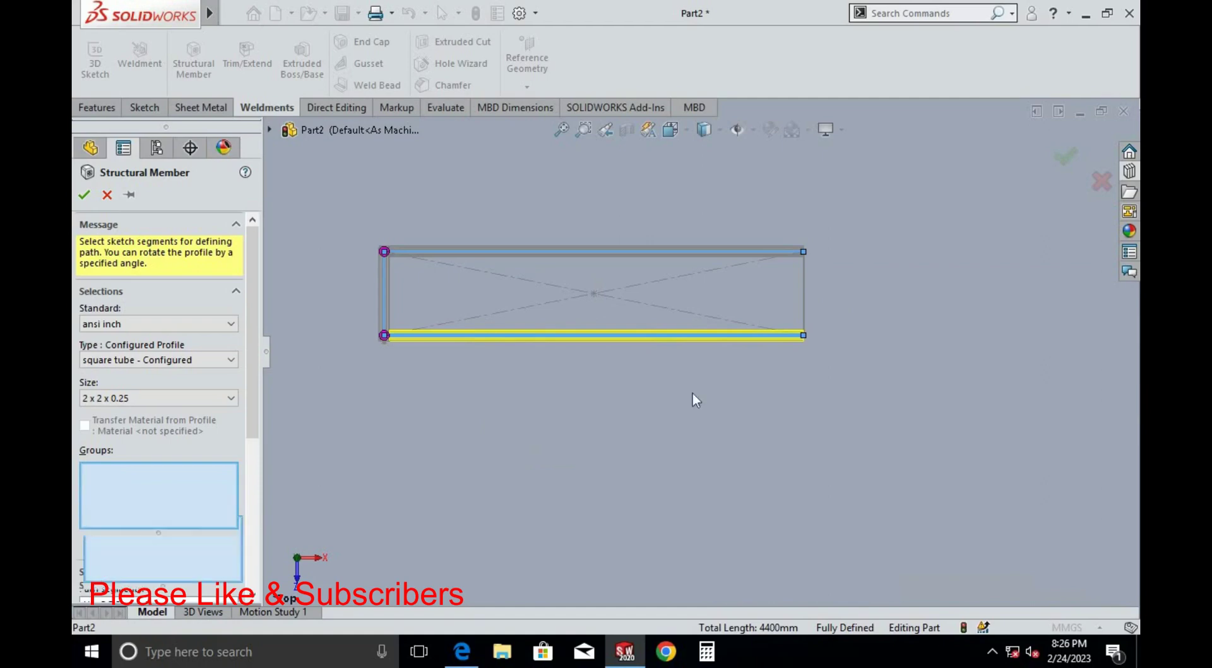
{"action": "left_click", "coordinate": [805, 294]}
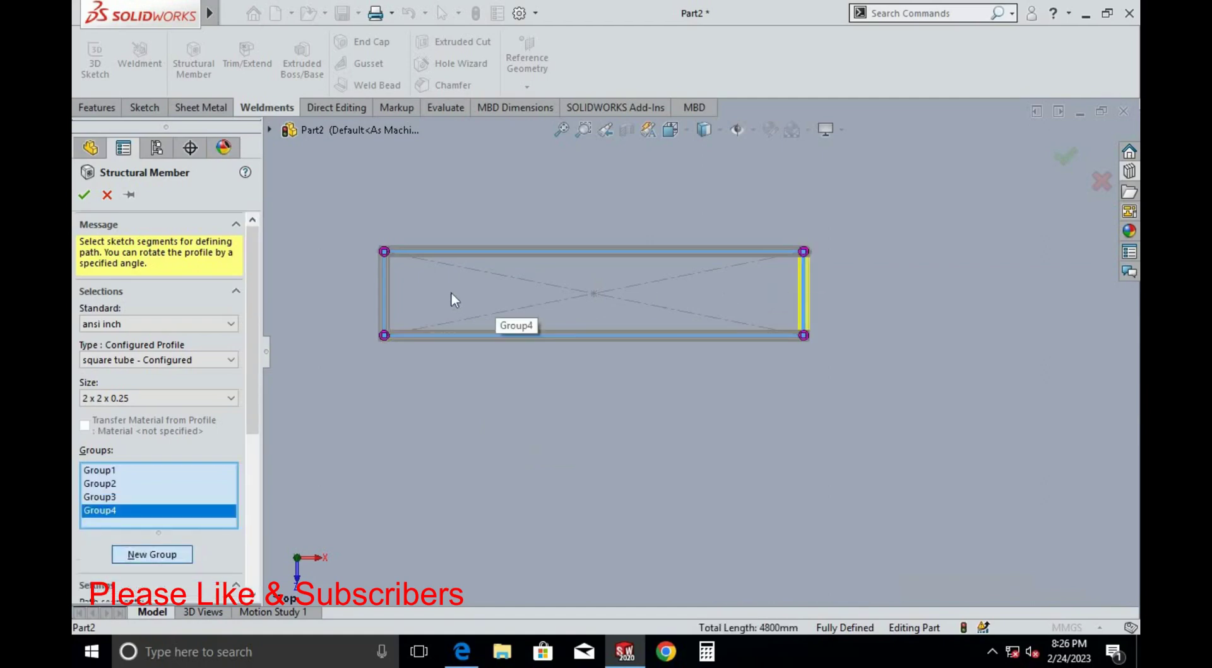
{"action": "scroll", "coordinate": [396, 222], "scroll_direction": "down", "scroll_amount": 2}
{"action": "scroll", "coordinate": [468, 203], "scroll_direction": "down", "scroll_amount": 2}
{"action": "scroll", "coordinate": [460, 214], "scroll_direction": "down", "scroll_amount": 2}
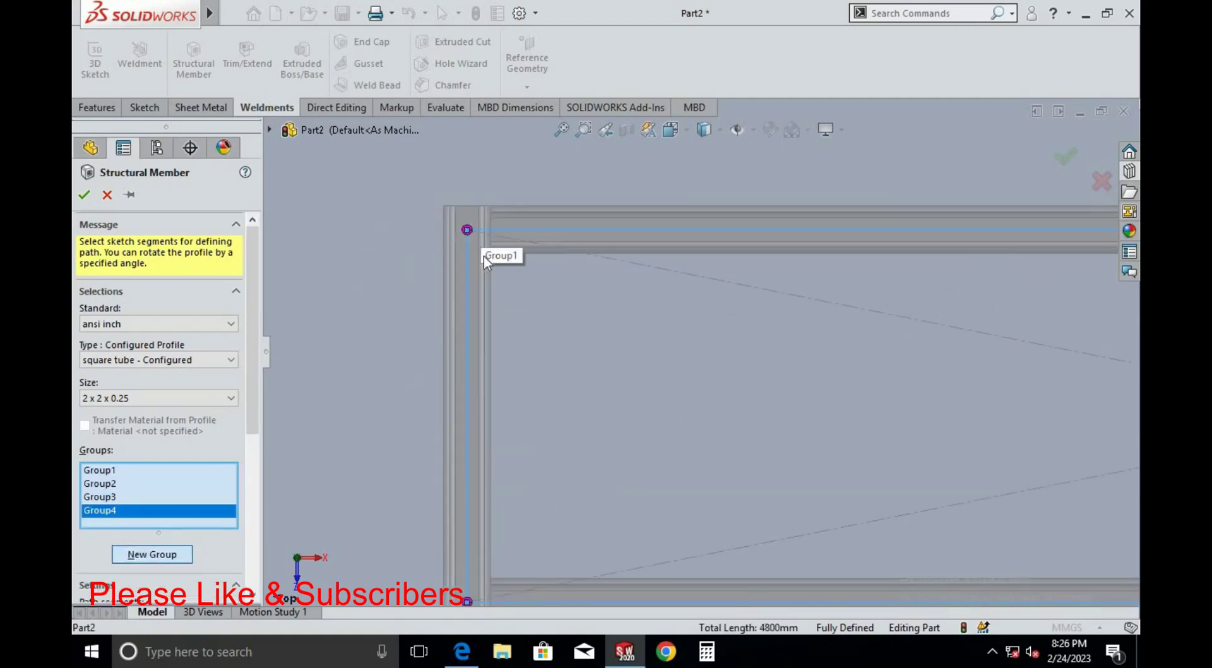
{"action": "scroll", "coordinate": [631, 315], "scroll_direction": "up", "scroll_amount": 3}
{"action": "scroll", "coordinate": [618, 341], "scroll_direction": "down", "scroll_amount": 3}
{"action": "scroll", "coordinate": [593, 366], "scroll_direction": "up", "scroll_amount": 3}
{"action": "scroll", "coordinate": [695, 351], "scroll_direction": "up", "scroll_amount": 2}
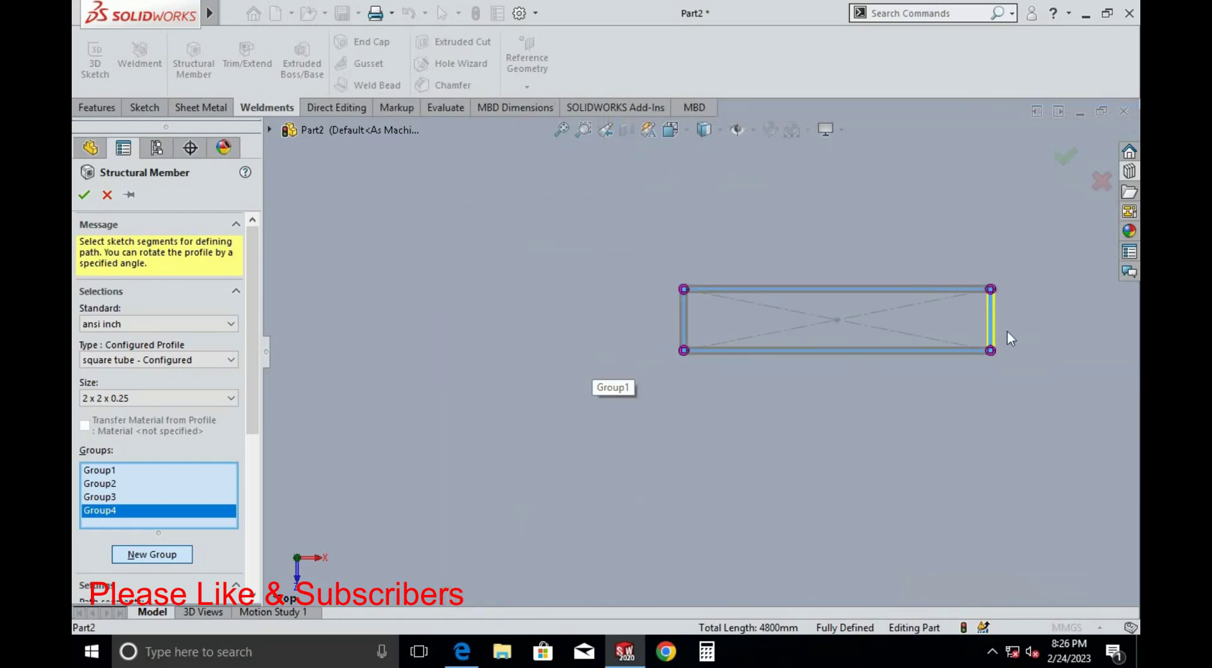
{"action": "scroll", "coordinate": [468, 344], "scroll_direction": "down", "scroll_amount": 3}
{"action": "scroll", "coordinate": [410, 336], "scroll_direction": "up", "scroll_amount": 3}
{"action": "scroll", "coordinate": [541, 318], "scroll_direction": "down", "scroll_amount": 2}
{"action": "scroll", "coordinate": [598, 308], "scroll_direction": "down", "scroll_amount": 1}
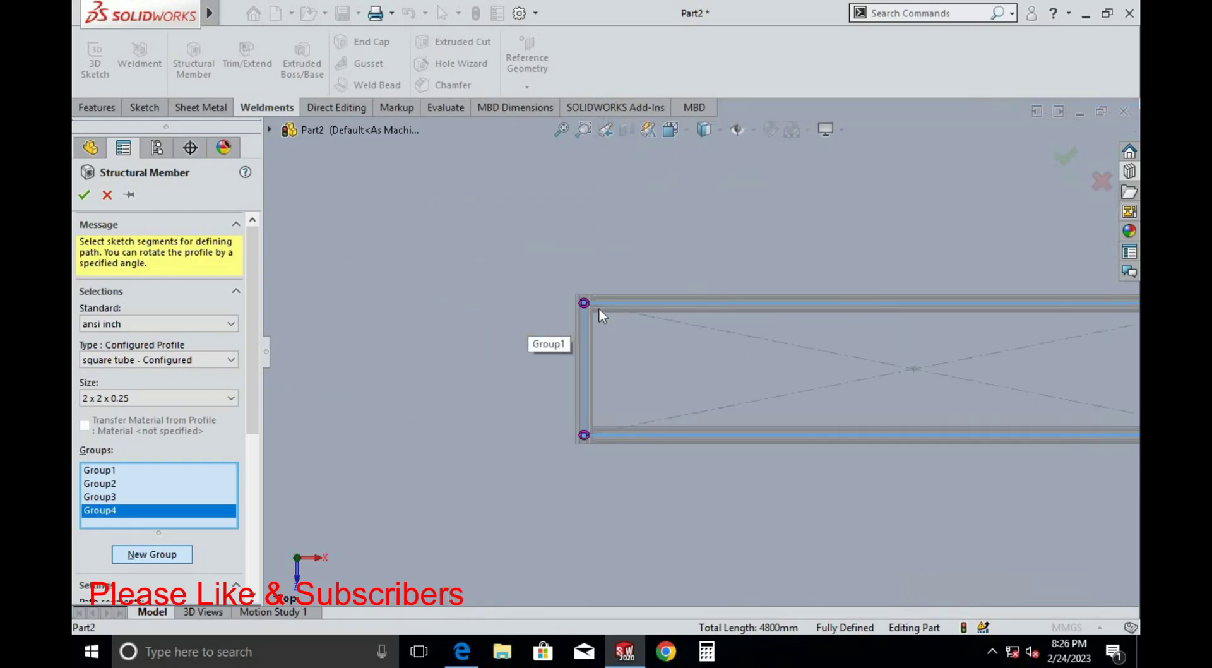
Review the top-left and bottom-left corner trim settings without changing them
{"action": "left_click", "coordinate": [591, 312]}
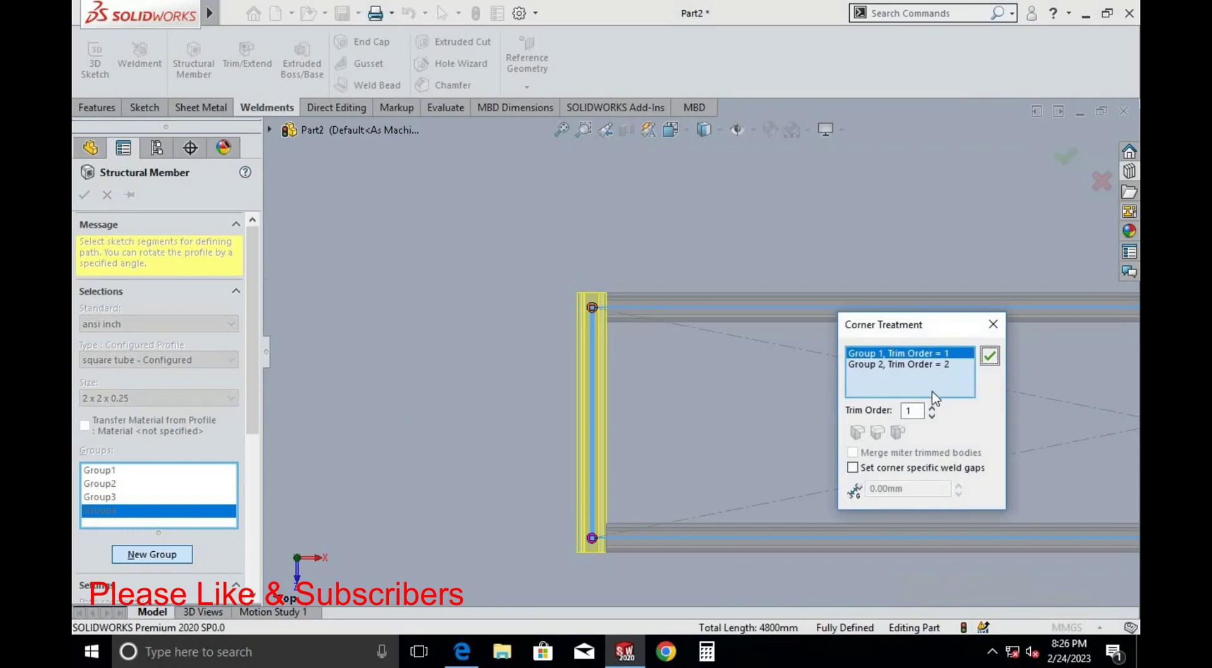
{"action": "left_click", "coordinate": [989, 356]}
{"action": "scroll", "coordinate": [641, 444], "scroll_direction": "up", "scroll_amount": 3}
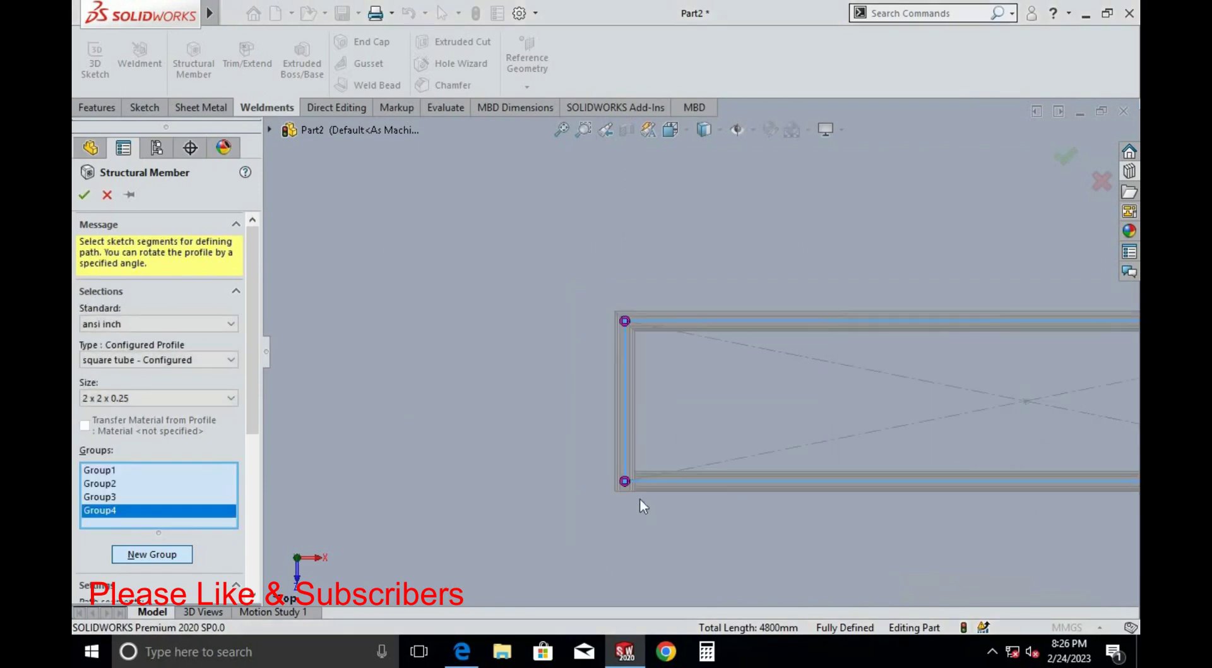
{"action": "scroll", "coordinate": [626, 436], "scroll_direction": "down", "scroll_amount": 4}
{"action": "left_click", "coordinate": [625, 423]}
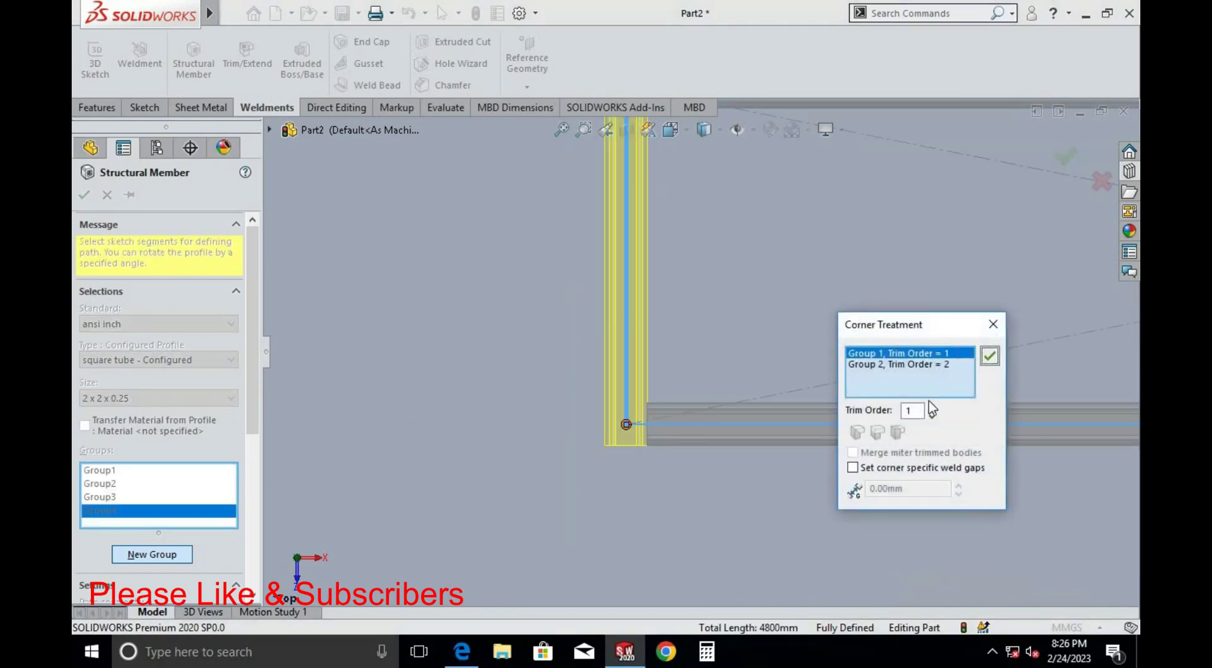
{"action": "left_click", "coordinate": [988, 355]}
{"action": "scroll", "coordinate": [354, 393], "scroll_direction": "up", "scroll_amount": 3}
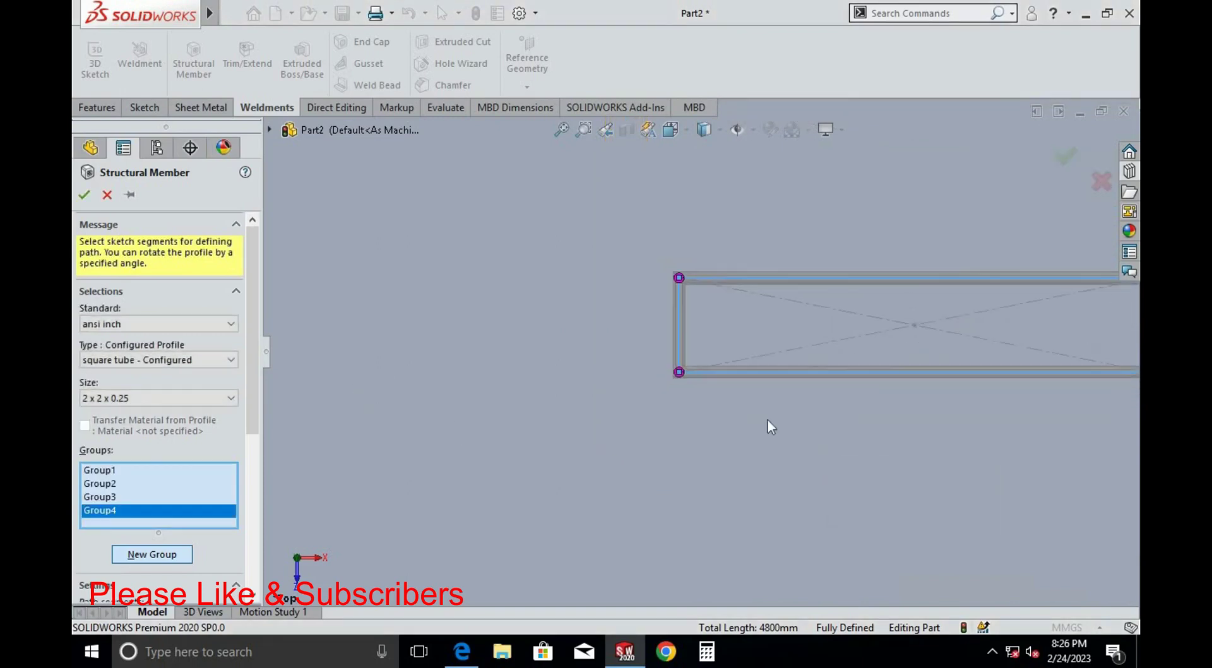
{"action": "left_click", "coordinate": [949, 315]}
{"action": "scroll", "coordinate": [776, 385], "scroll_direction": "down", "scroll_amount": 3}
{"action": "scroll", "coordinate": [644, 440], "scroll_direction": "down", "scroll_amount": 2}
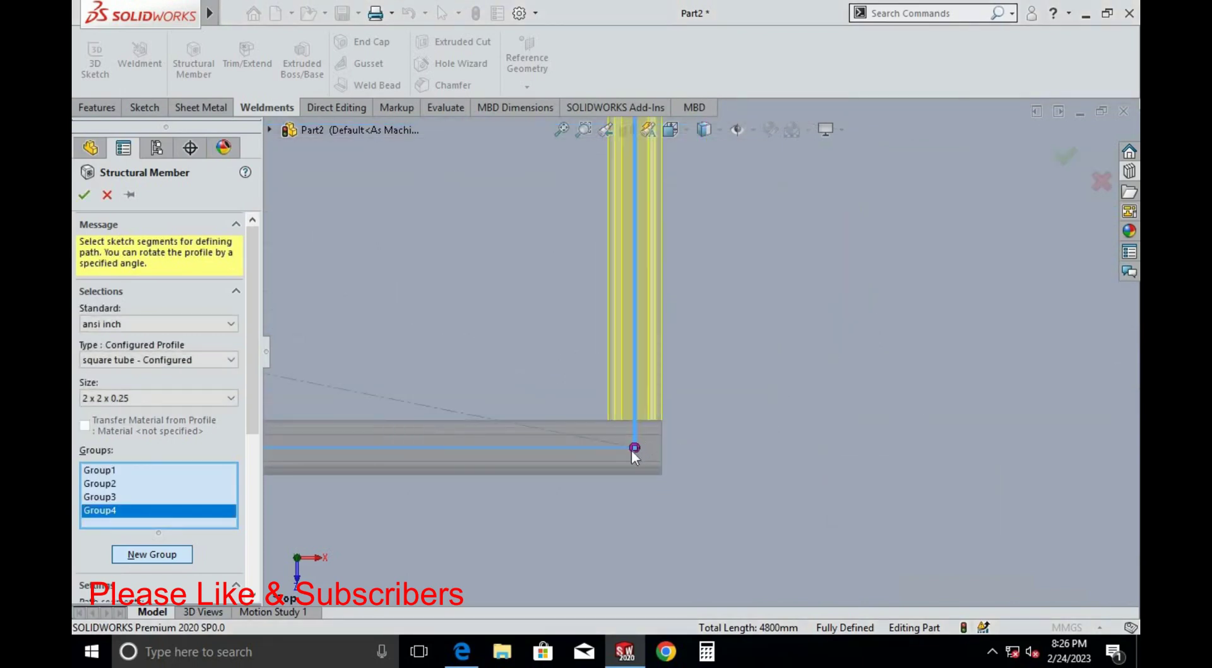
Make the bottom-right and top-right frame corners miter joints
{"action": "left_click", "coordinate": [631, 449]}
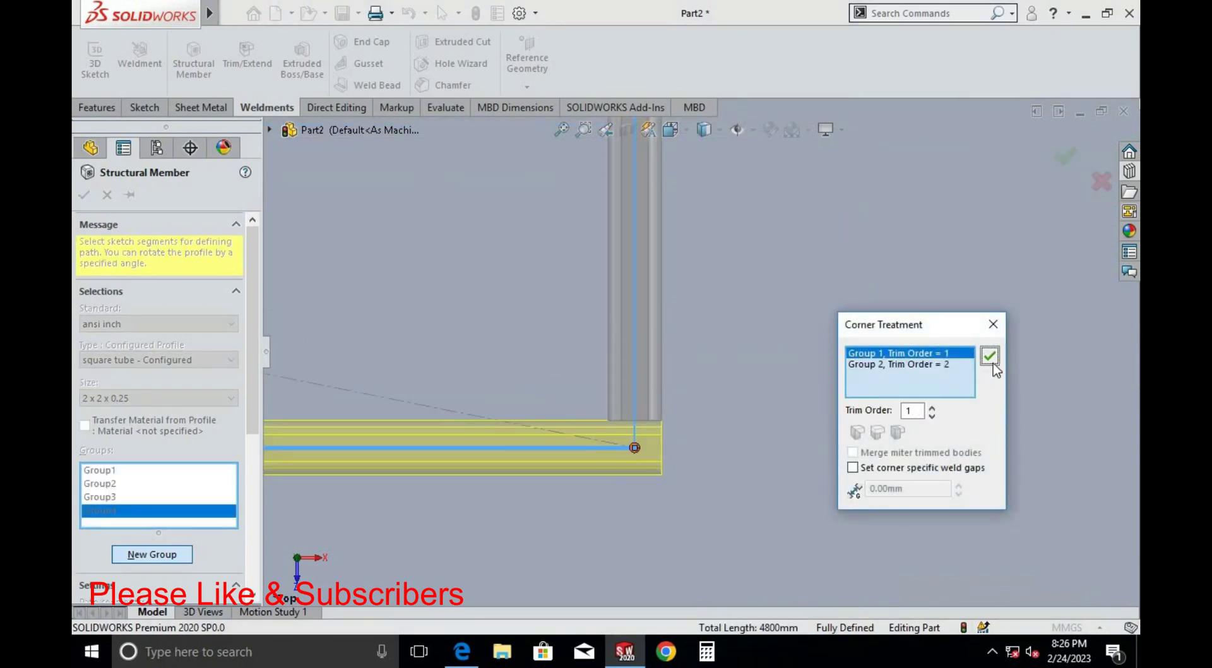
{"action": "left_click", "coordinate": [932, 407]}
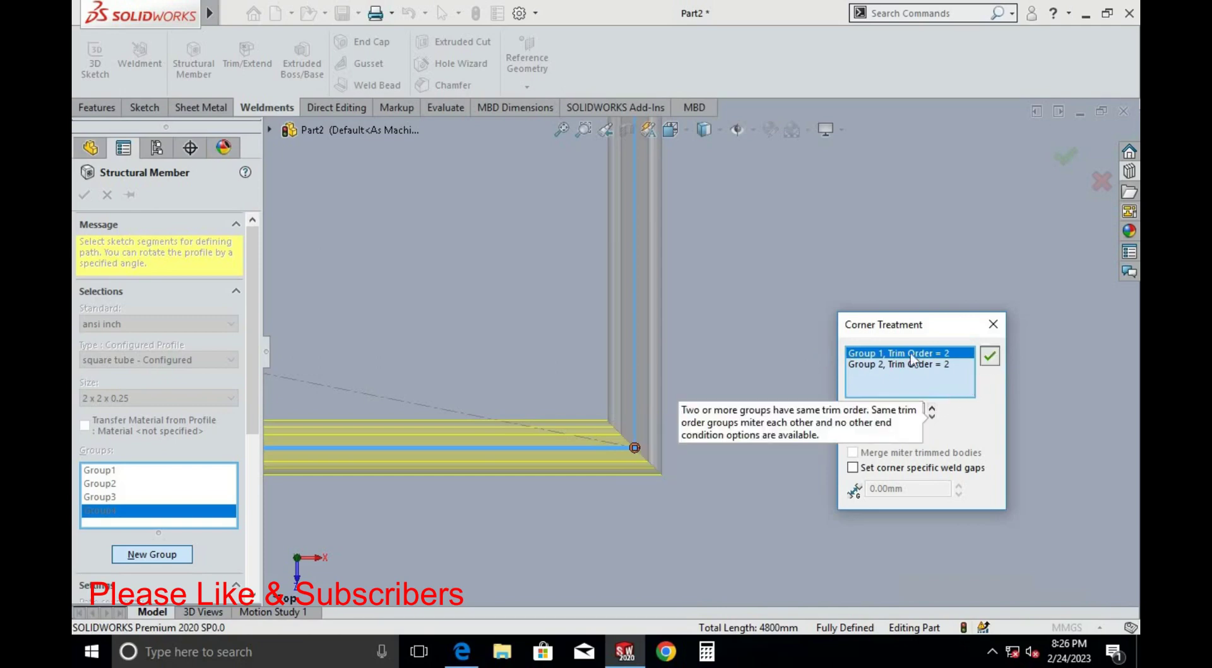
{"action": "left_click", "coordinate": [763, 311]}
{"action": "scroll", "coordinate": [675, 228], "scroll_direction": "down", "scroll_amount": 3}
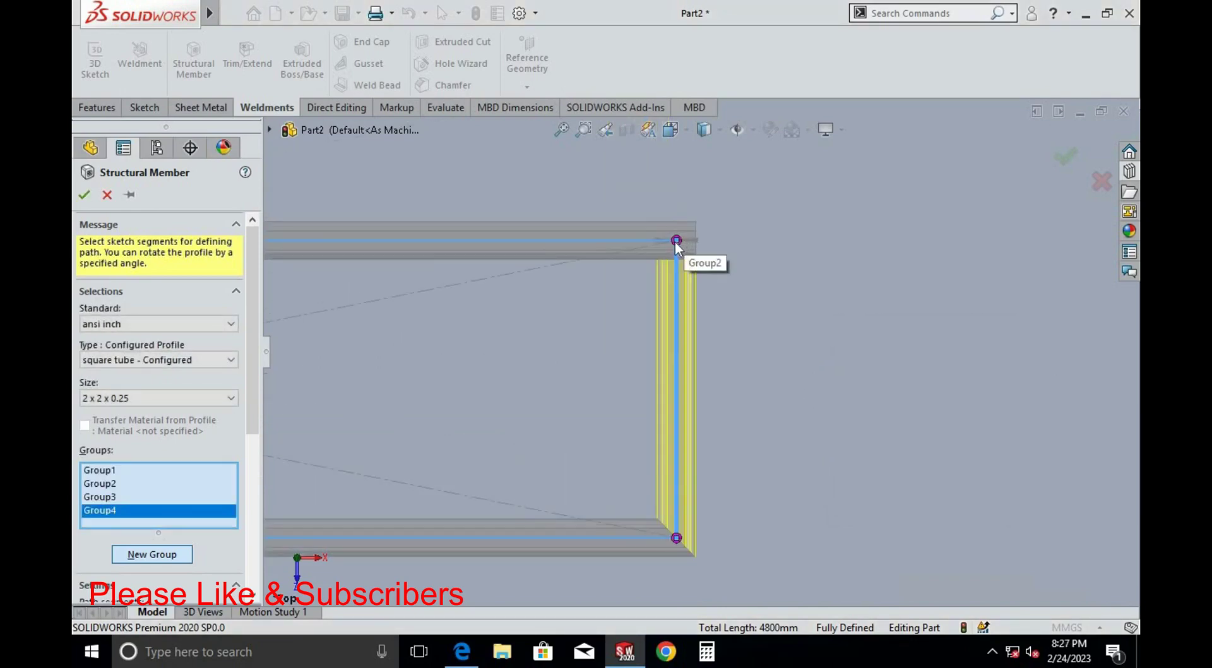
{"action": "left_click", "coordinate": [676, 240]}
{"action": "left_click", "coordinate": [932, 408]}
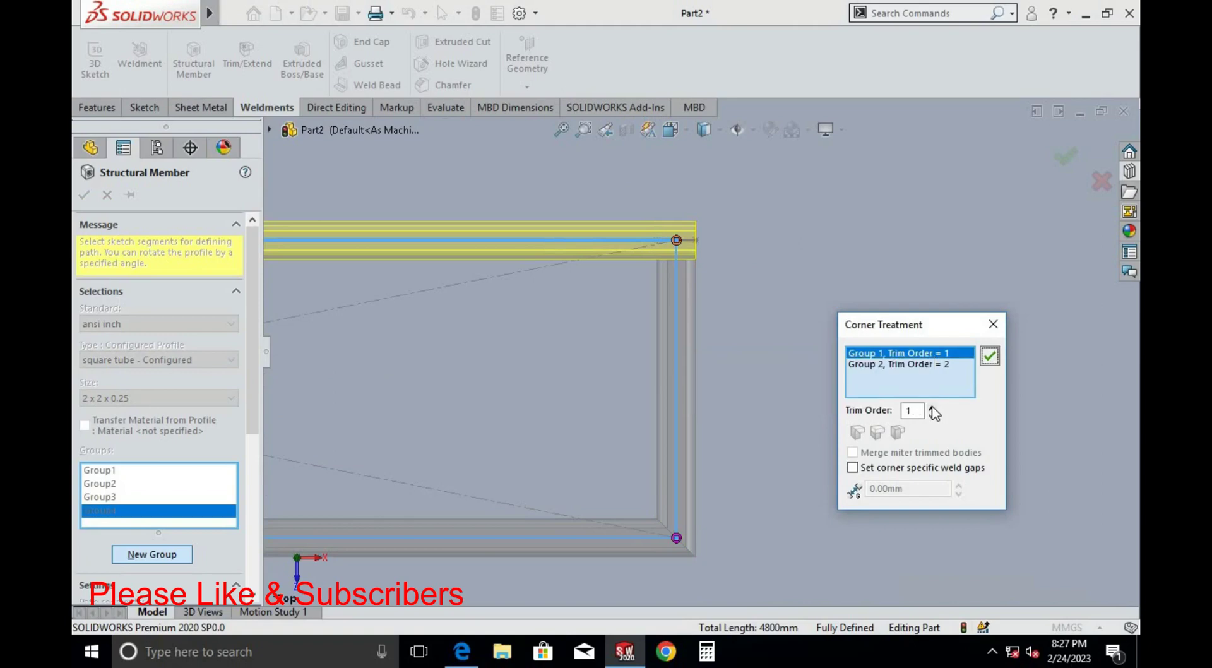
{"action": "left_click", "coordinate": [989, 358]}
{"action": "scroll", "coordinate": [620, 357], "scroll_direction": "up", "scroll_amount": 3}
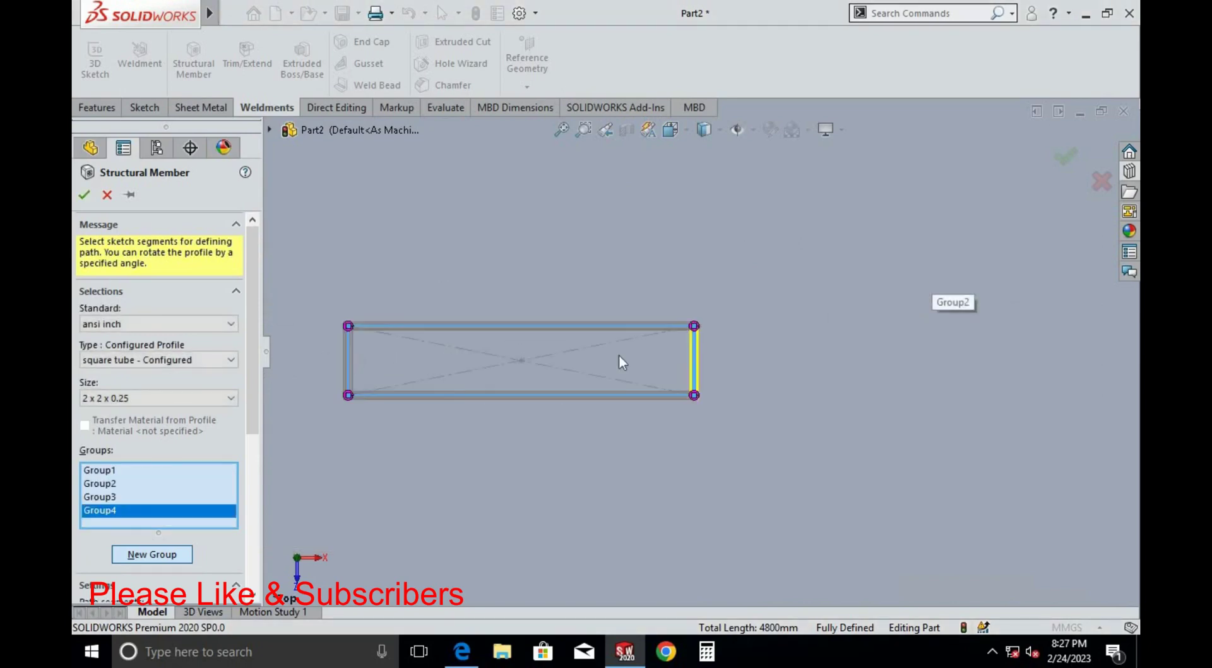
Accept the square-tube frame members, orbit to inspect them, and return to the bench drawing PDF
{"action": "left_click", "coordinate": [1076, 158]}
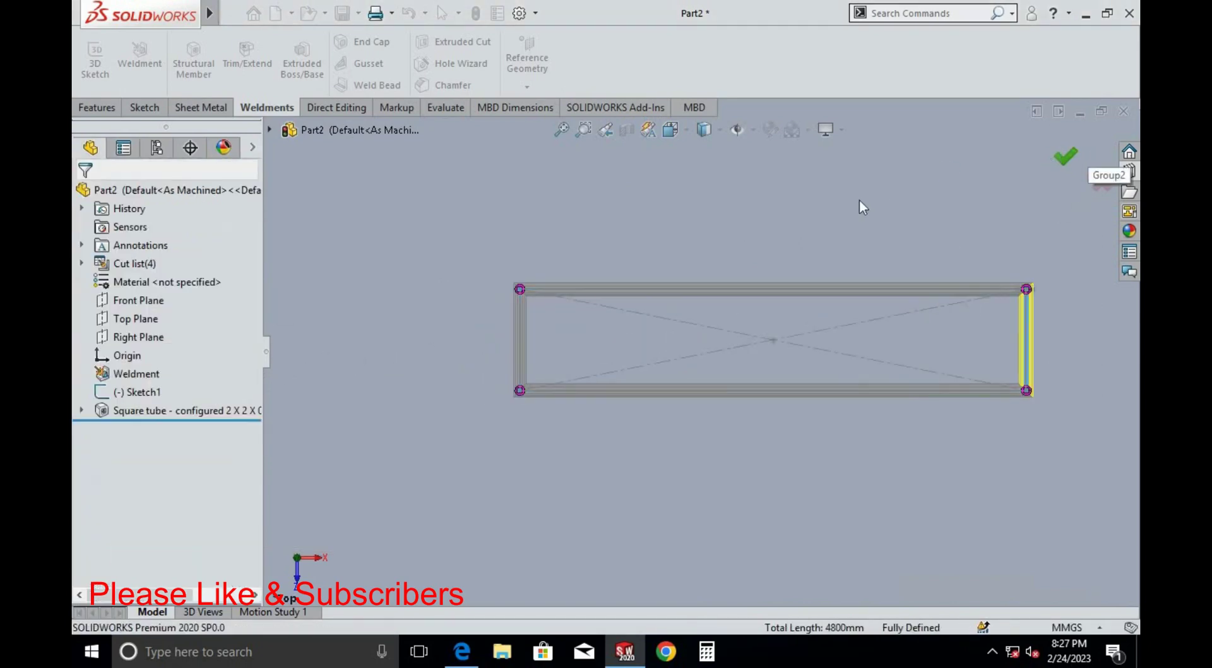
{"action": "middle_click_drag", "start_coordinate": [711, 237], "coordinate": [787, 379]}
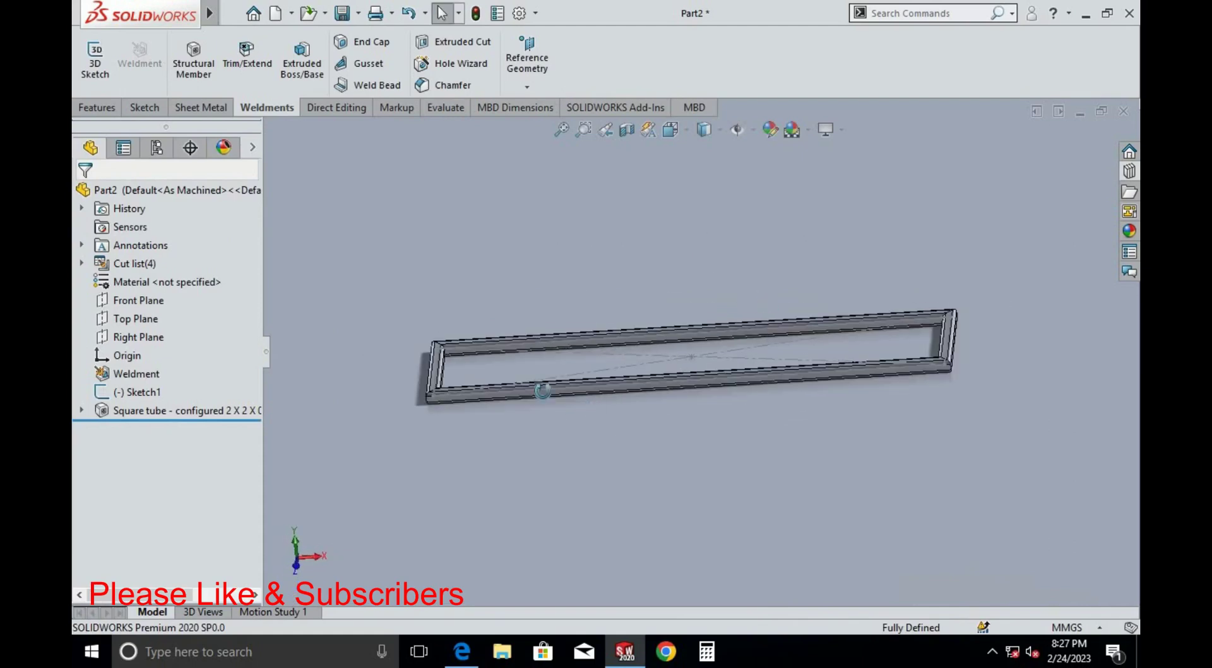
{"action": "middle_click_drag", "start_coordinate": [620, 352], "coordinate": [633, 345]}
{"action": "scroll", "coordinate": [632, 346], "scroll_direction": "down", "scroll_amount": 3}
{"action": "scroll", "coordinate": [634, 345], "scroll_direction": "up", "scroll_amount": 4}
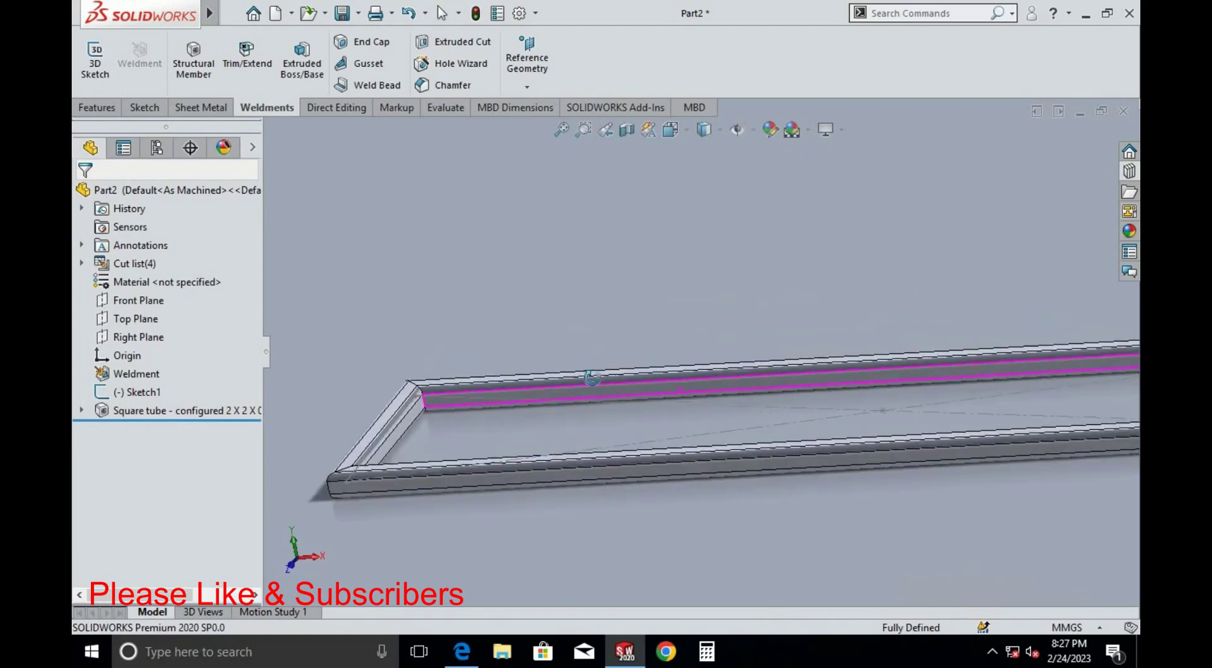
{"action": "scroll", "coordinate": [581, 309], "scroll_direction": "up", "scroll_amount": 2}
{"action": "key", "text": "alt+Tab"}
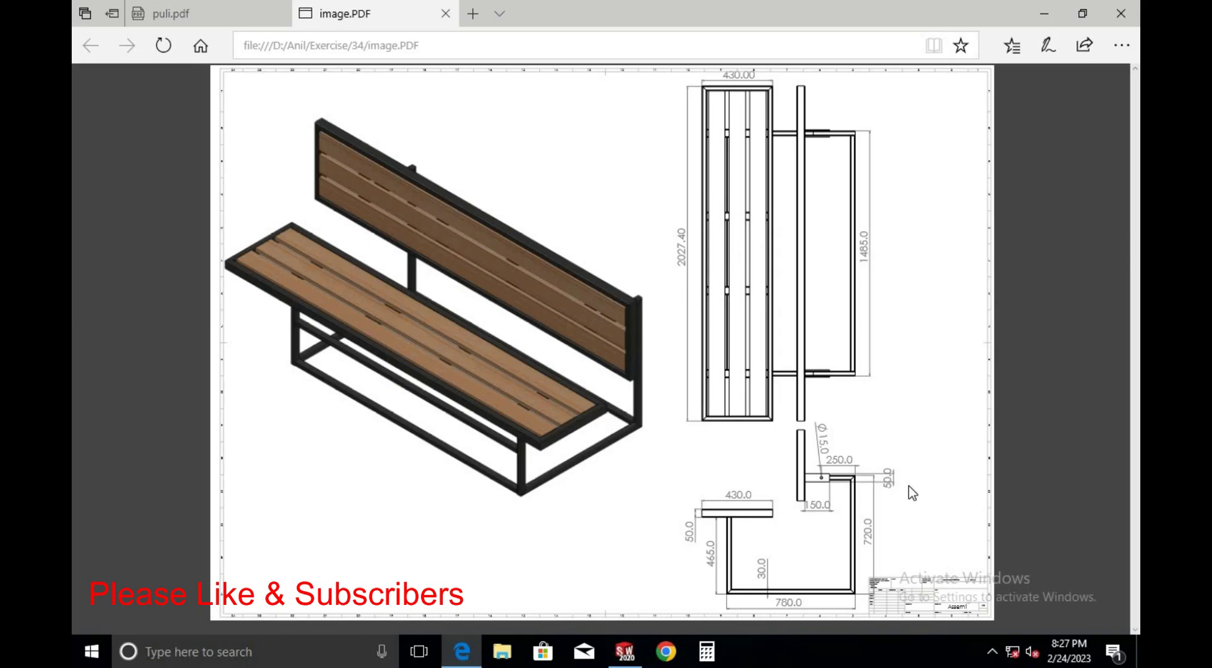
Switch from the bench drawing in Edge back to the SOLIDWORKS tube frame
{"action": "key", "text": "alt+Tab"}
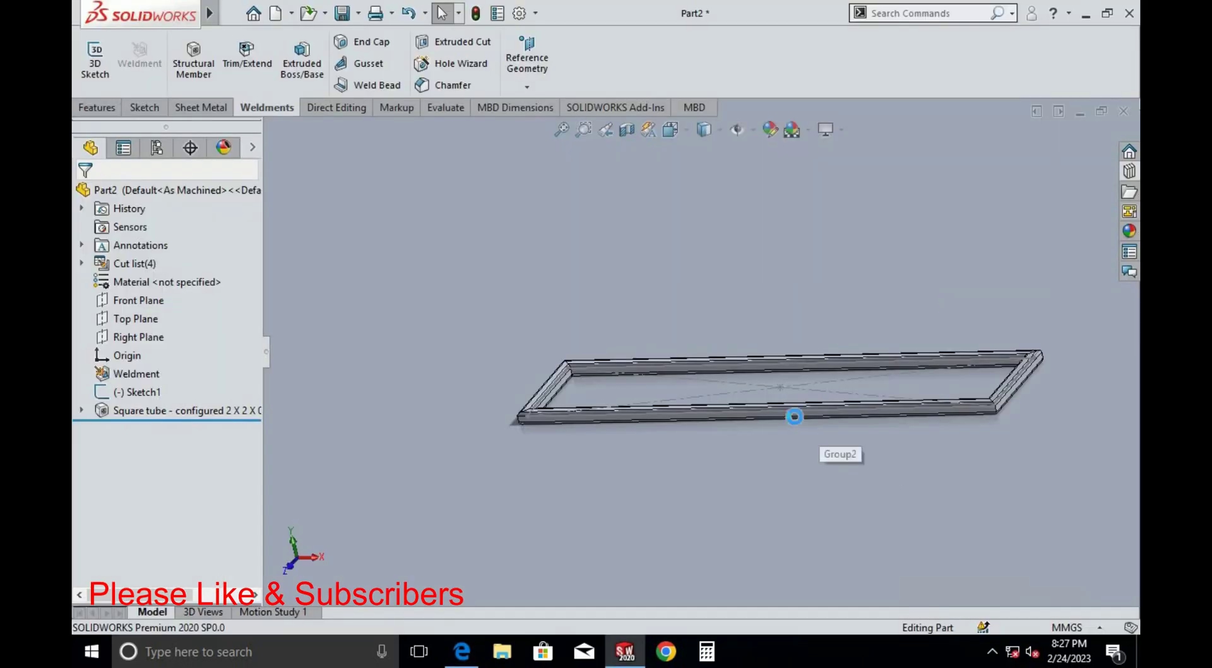
View the frame from the Top, select Sketch1 and start a new 3D sketch
{"action": "key", "text": "space"}
{"action": "left_click", "coordinate": [524, 328]}
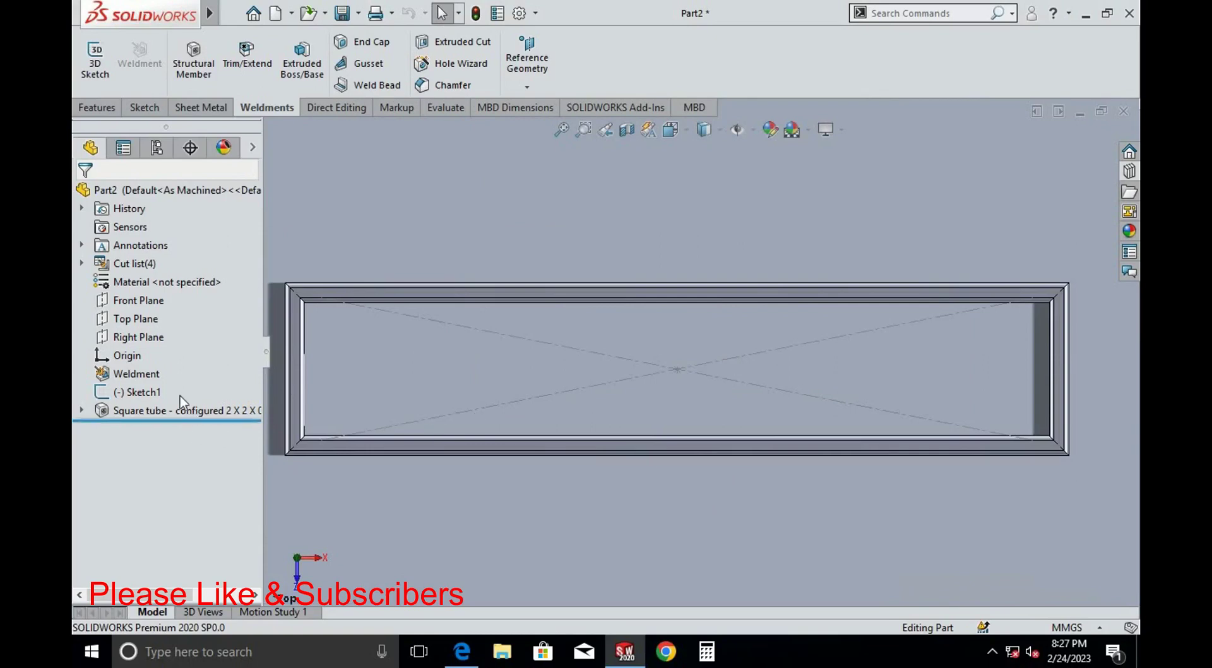
{"action": "left_click", "coordinate": [136, 392]}
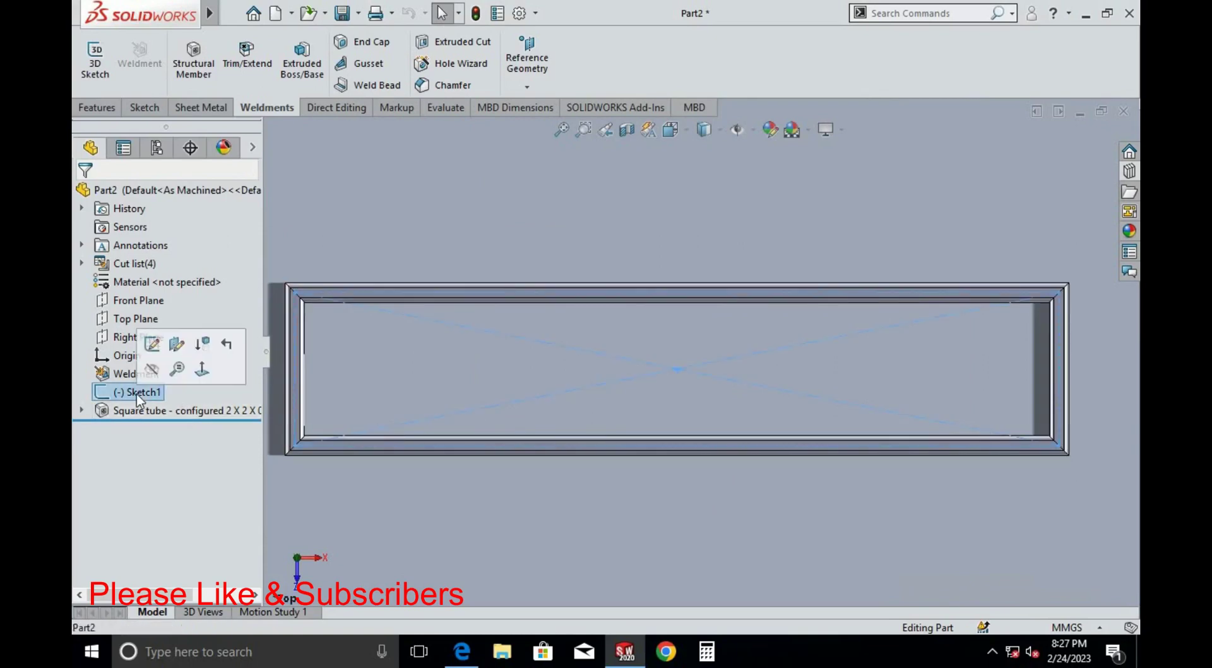
{"action": "scroll", "coordinate": [485, 339], "scroll_direction": "up", "scroll_amount": 2}
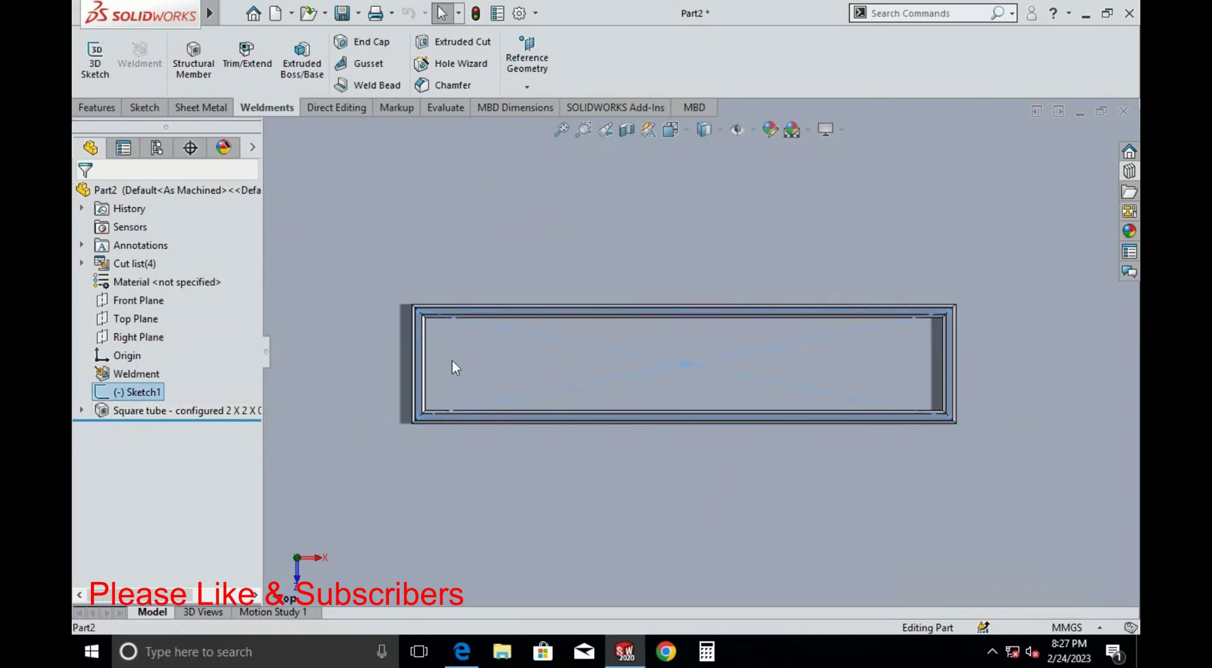
{"action": "scroll", "coordinate": [451, 359], "scroll_direction": "down", "scroll_amount": 2}
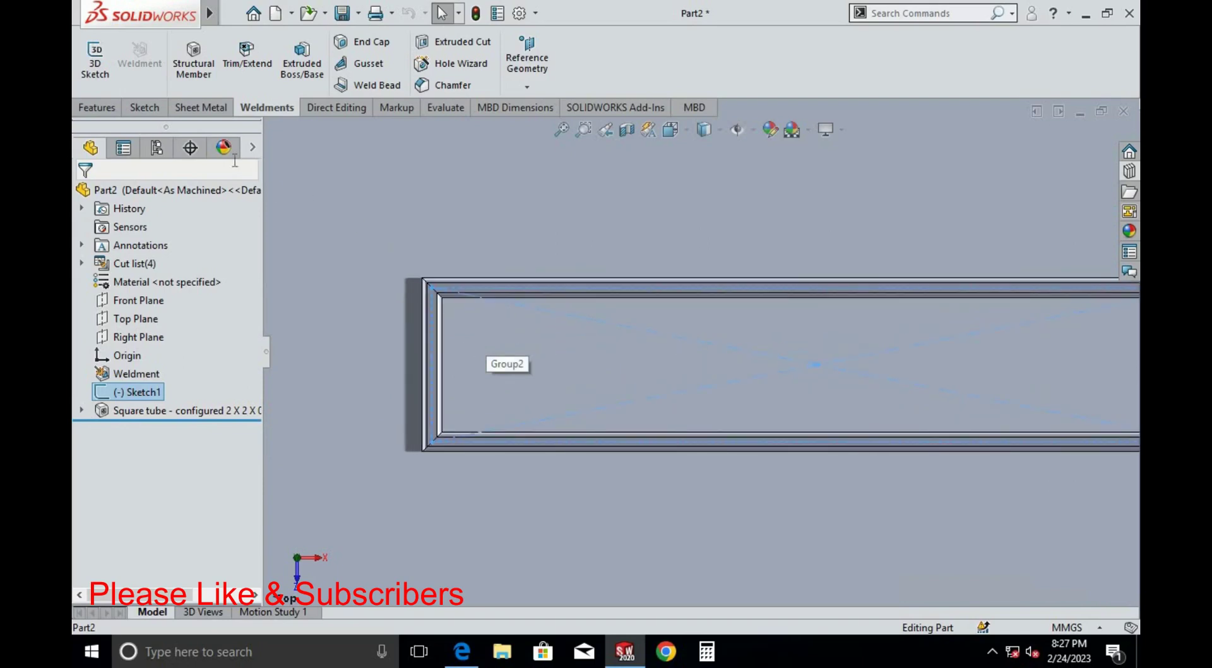
{"action": "left_click", "coordinate": [96, 61]}
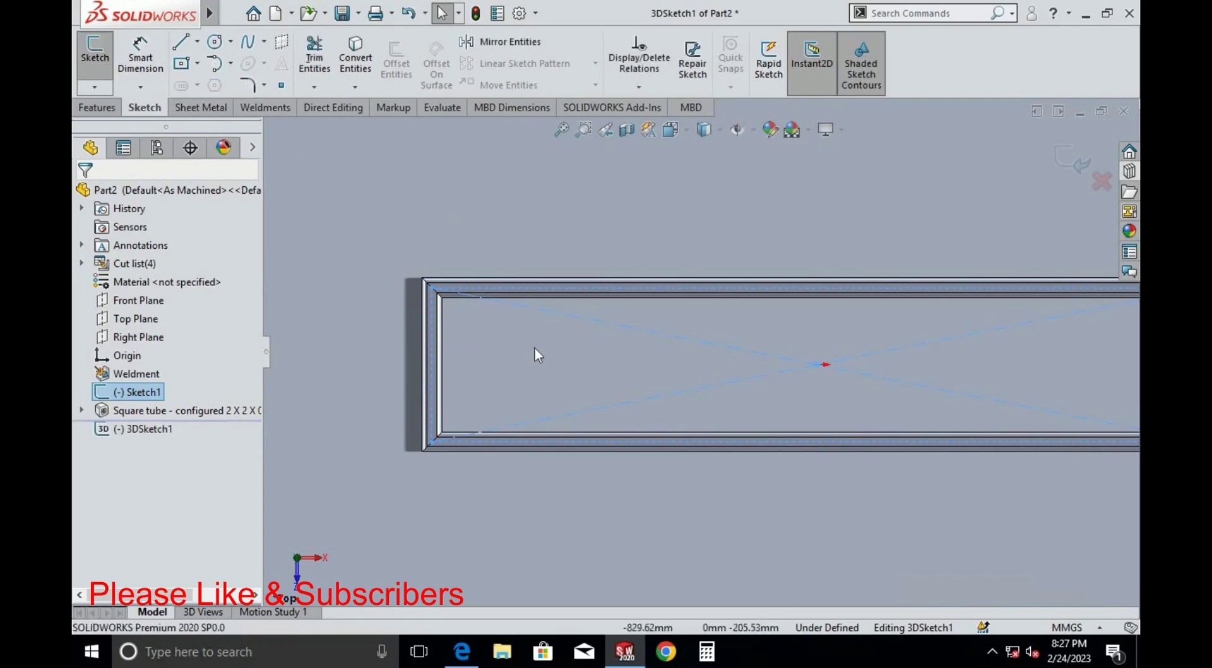
{"action": "mouse_move", "coordinate": [534, 347]}
{"action": "middle_mouse_down"}
{"action": "mouse_move", "coordinate": [511, 238]}
{"action": "mouse_move", "coordinate": [504, 418]}
{"action": "mouse_move", "coordinate": [502, 321]}
{"action": "middle_mouse_up"}
{"action": "scroll", "coordinate": [570, 354], "scroll_direction": "down", "scroll_amount": 5}
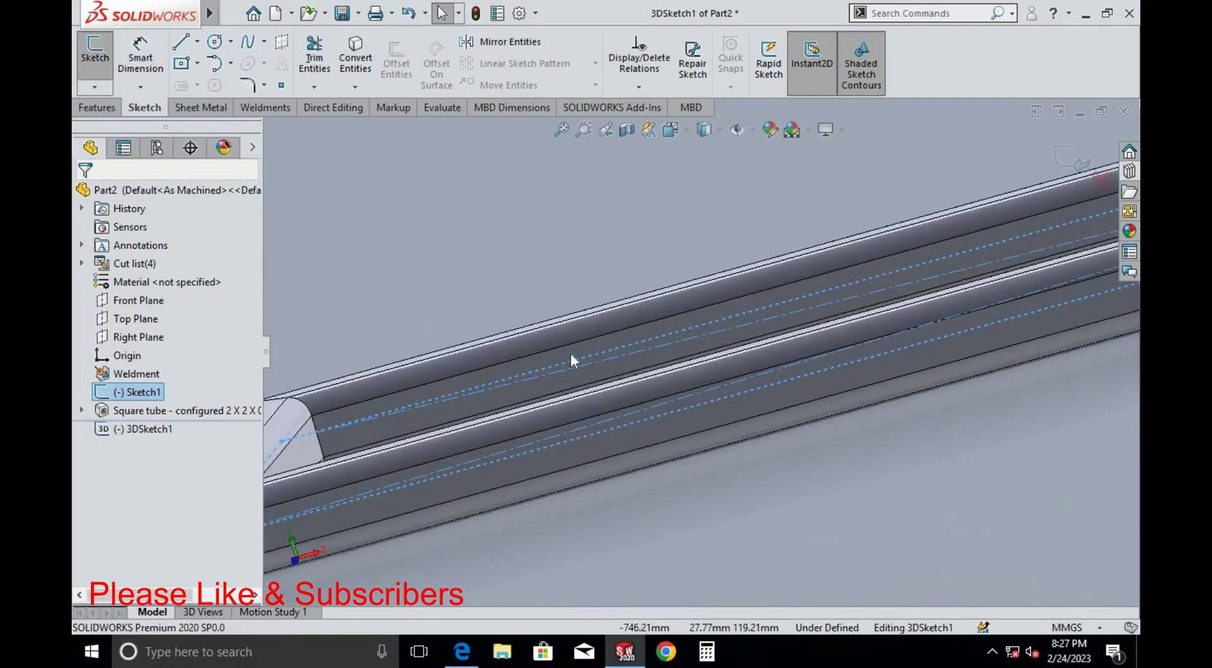
Draw one line bridging the two long tubes near the frame's left end
{"action": "left_click", "coordinate": [183, 41]}
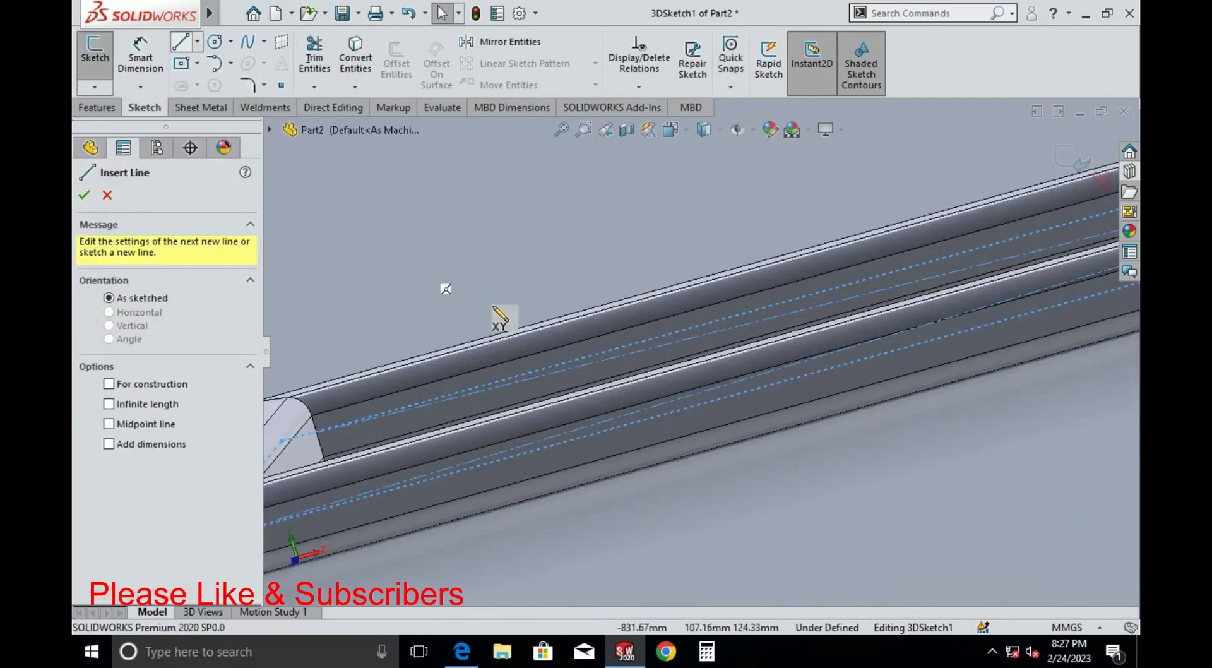
{"action": "scroll", "coordinate": [500, 320], "scroll_direction": "up", "scroll_amount": 5}
{"action": "middle_click_drag", "start_coordinate": [595, 346], "coordinate": [536, 426]}
{"action": "mouse_move", "coordinate": [558, 386]}
{"action": "middle_mouse_down"}
{"action": "mouse_move", "coordinate": [551, 400]}
{"action": "mouse_move", "coordinate": [576, 354]}
{"action": "middle_mouse_up"}
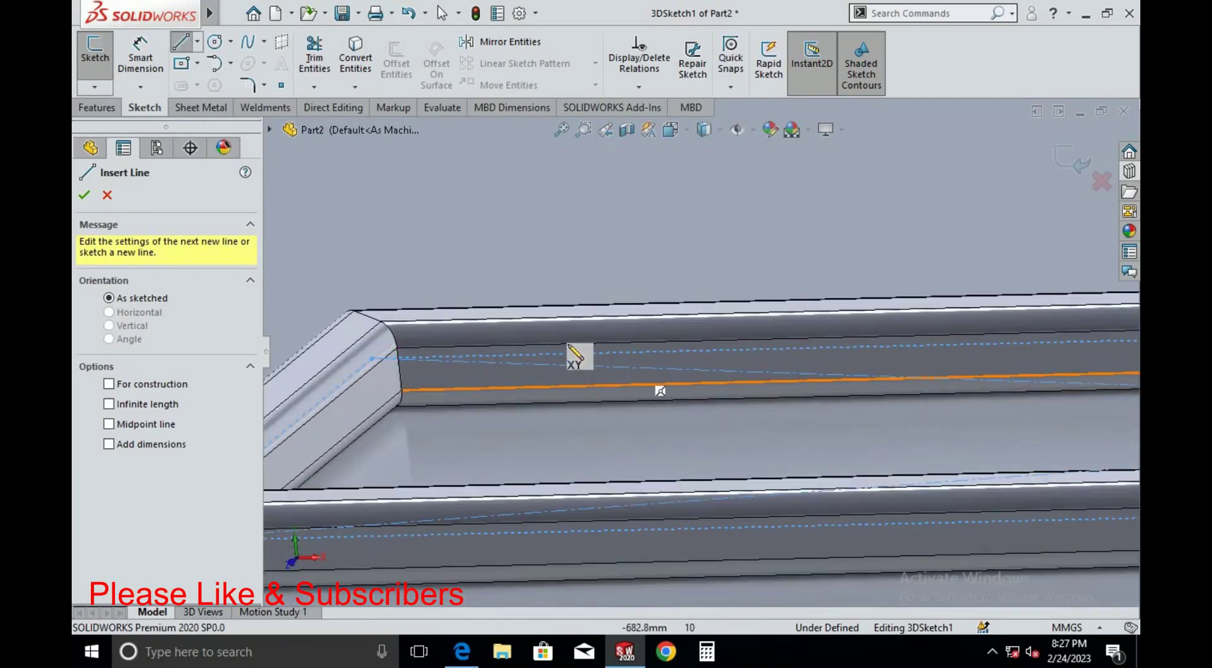
{"action": "left_click", "coordinate": [681, 355]}
{"action": "scroll", "coordinate": [681, 355], "scroll_direction": "up", "scroll_amount": 5}
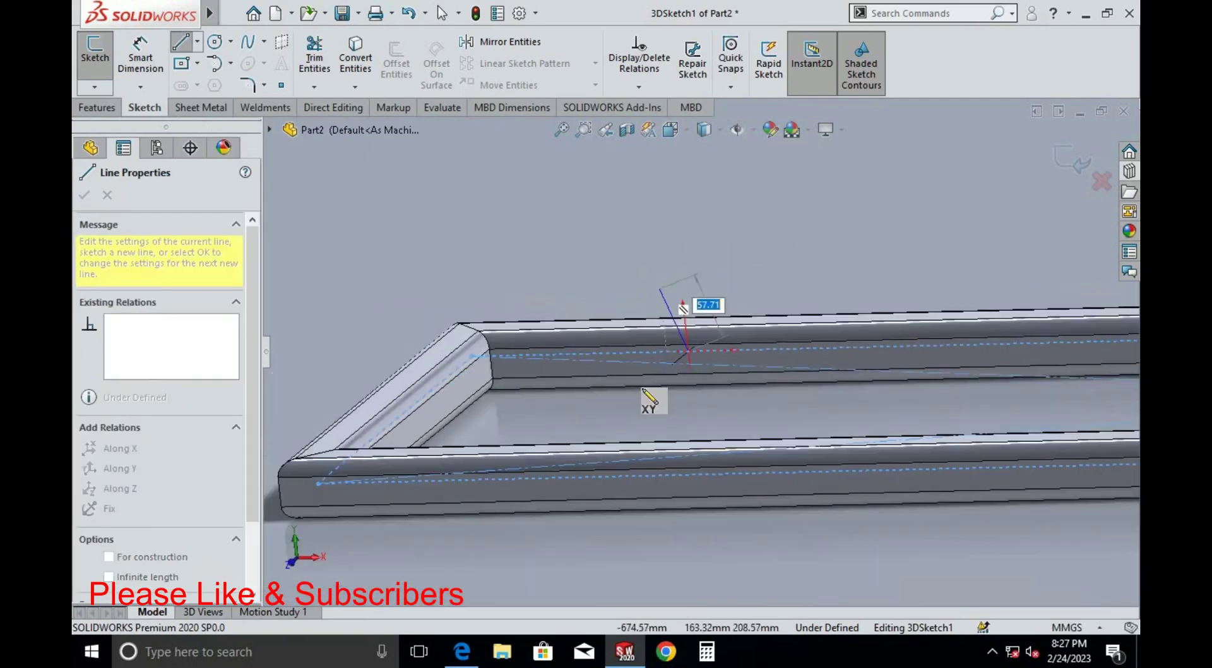
{"action": "mouse_move", "coordinate": [649, 400]}
{"action": "middle_mouse_down"}
{"action": "mouse_move", "coordinate": [630, 419]}
{"action": "mouse_move", "coordinate": [649, 419]}
{"action": "middle_mouse_up"}
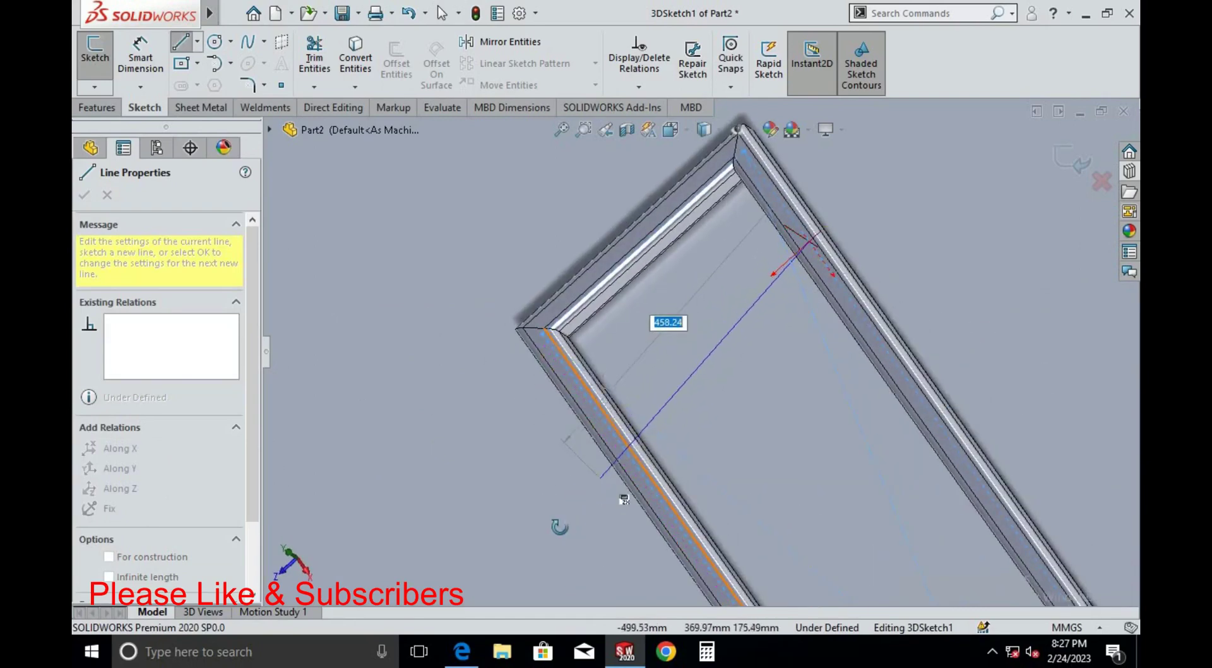
{"action": "middle_click_drag", "start_coordinate": [622, 495], "coordinate": [663, 425]}
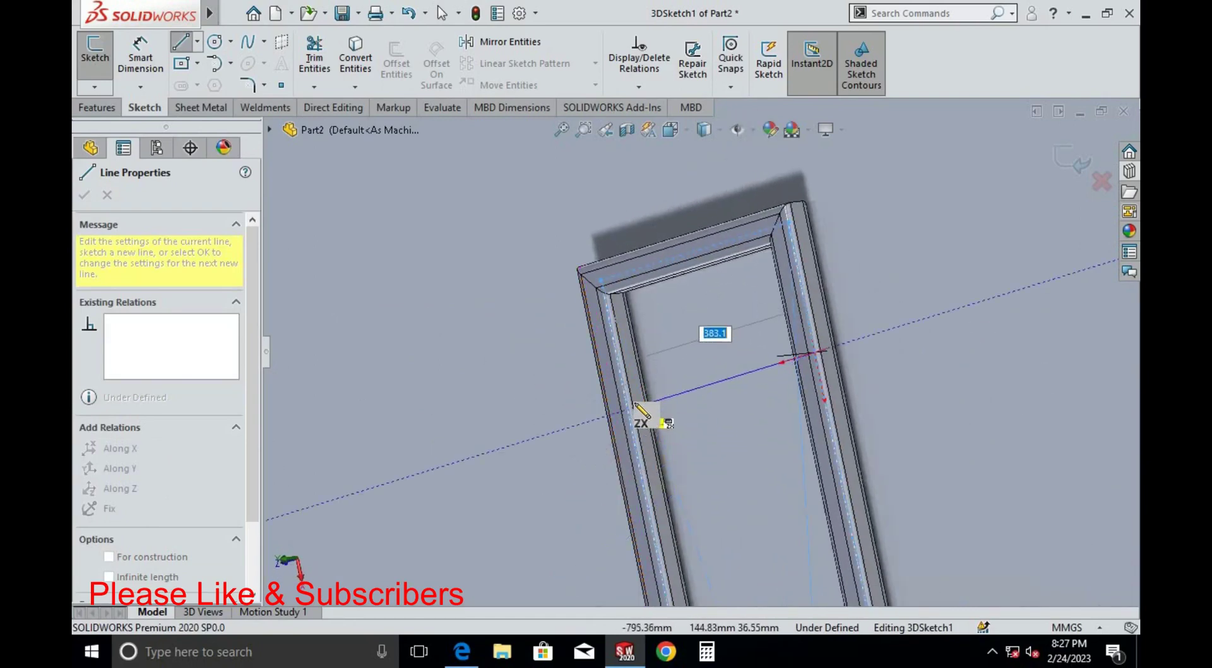
{"action": "scroll", "coordinate": [641, 409], "scroll_direction": "down", "scroll_amount": 3}
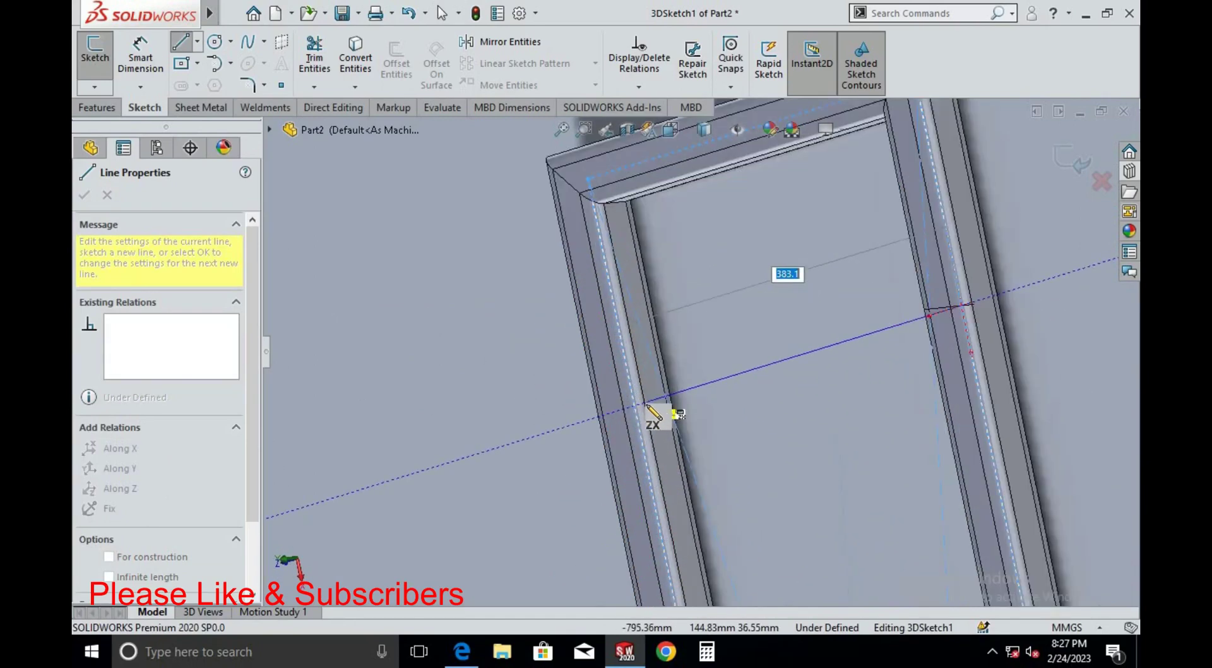
{"action": "left_click", "coordinate": [689, 390]}
{"action": "key", "text": "Escape"}
Return the view to look straight down on the frame from the Top
{"action": "scroll", "coordinate": [685, 319], "scroll_direction": "up", "scroll_amount": 5}
{"action": "mouse_move", "coordinate": [712, 426]}
{"action": "middle_mouse_down"}
{"action": "mouse_move", "coordinate": [834, 292]}
{"action": "mouse_move", "coordinate": [816, 470]}
{"action": "mouse_move", "coordinate": [728, 489]}
{"action": "middle_mouse_up"}
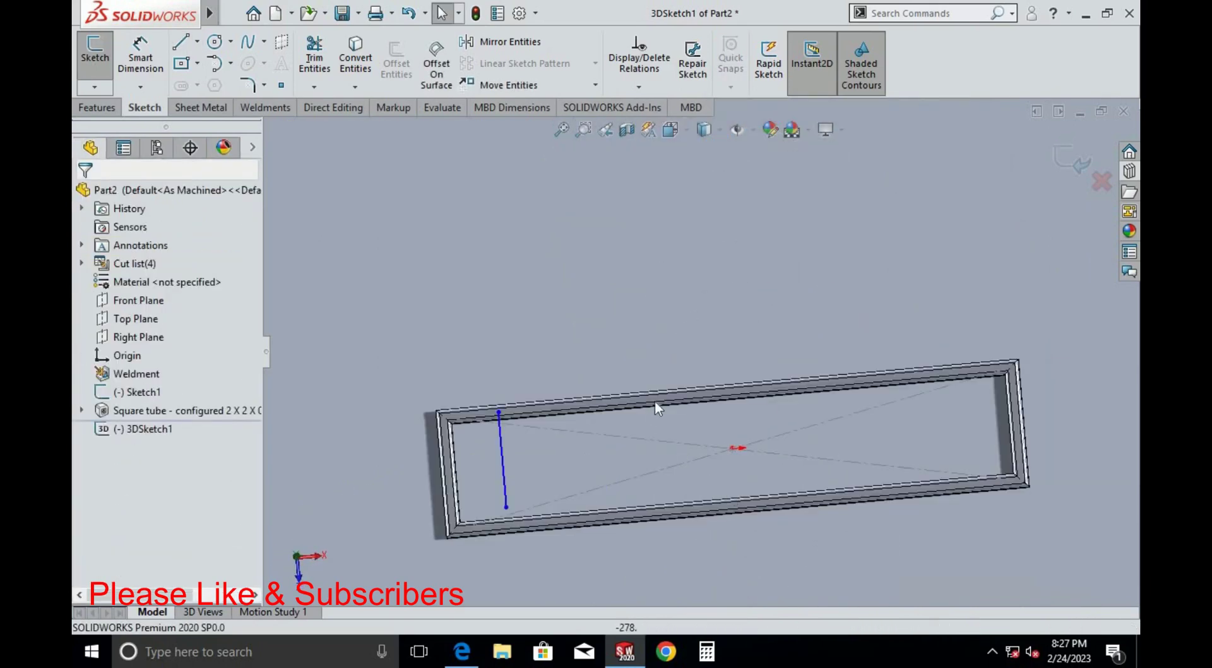
{"action": "scroll", "coordinate": [592, 479], "scroll_direction": "down", "scroll_amount": 2}
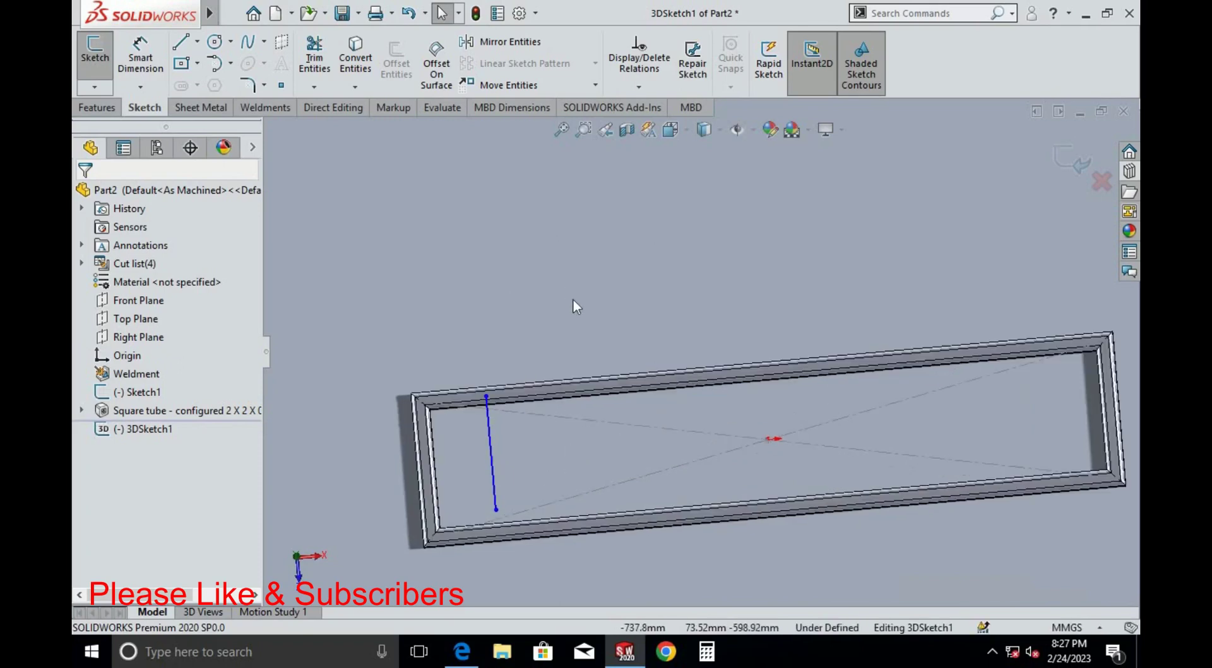
{"action": "key", "text": "space"}
{"action": "left_click", "coordinate": [561, 368]}
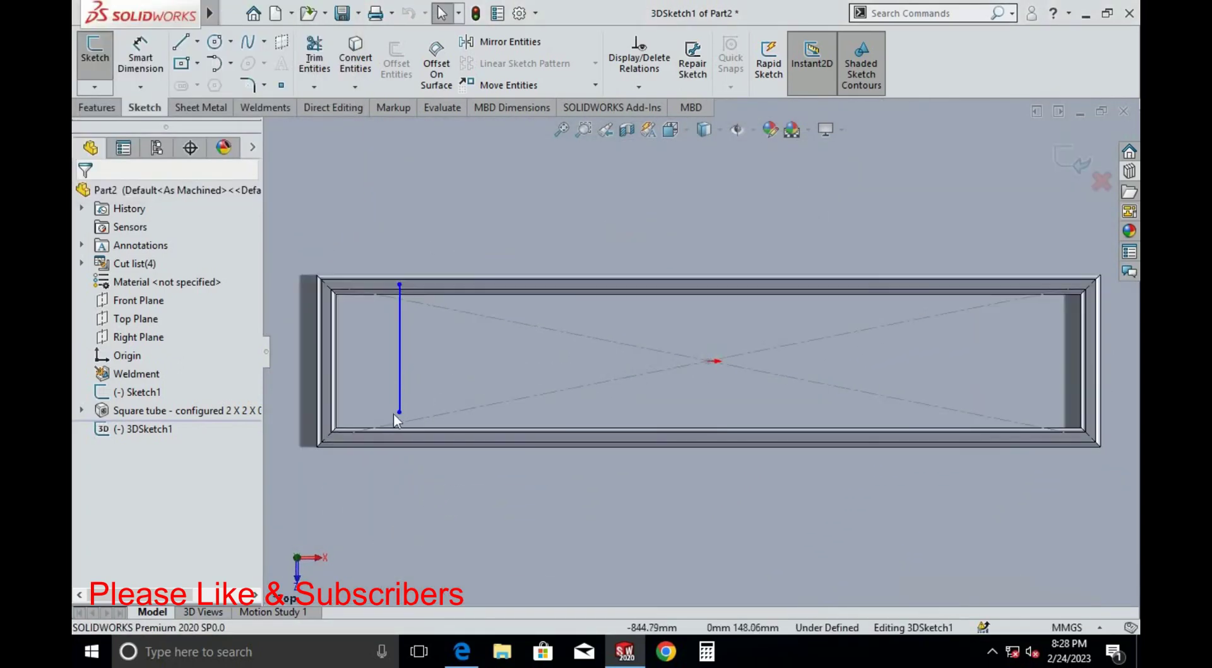
Dimension the cross line's length to 400 mm
{"action": "scroll", "coordinate": [392, 414], "scroll_direction": "down", "scroll_amount": 4}
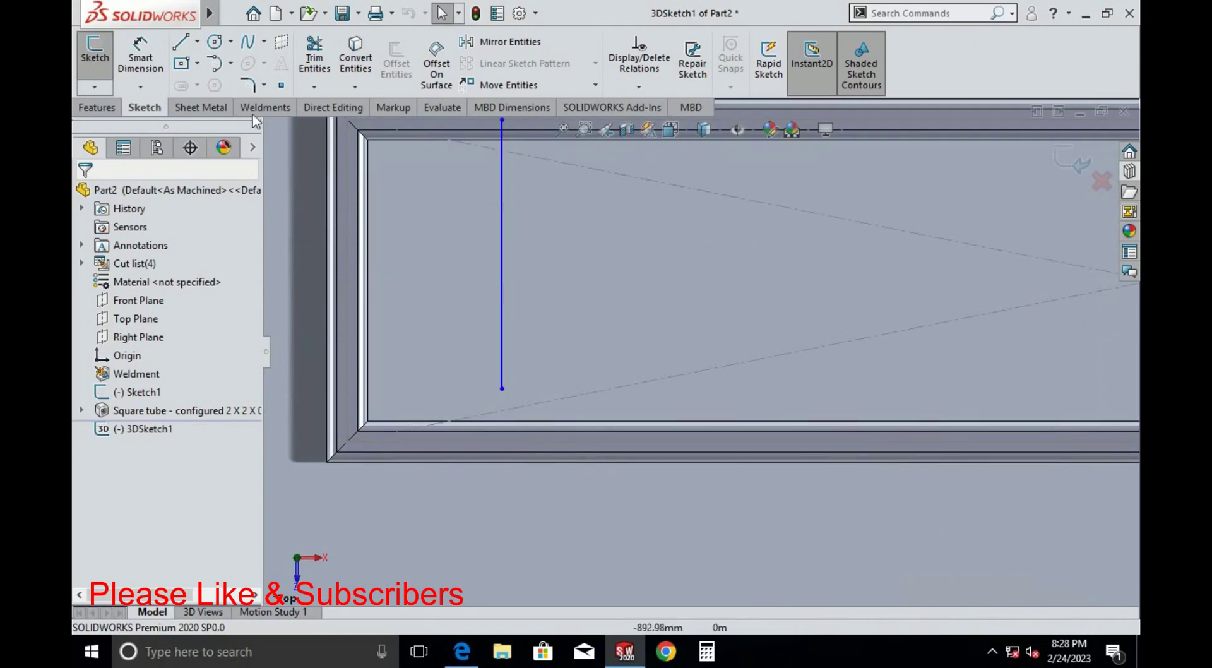
{"action": "left_click", "coordinate": [158, 77]}
{"action": "left_click", "coordinate": [503, 278]}
{"action": "left_click", "coordinate": [573, 270]}
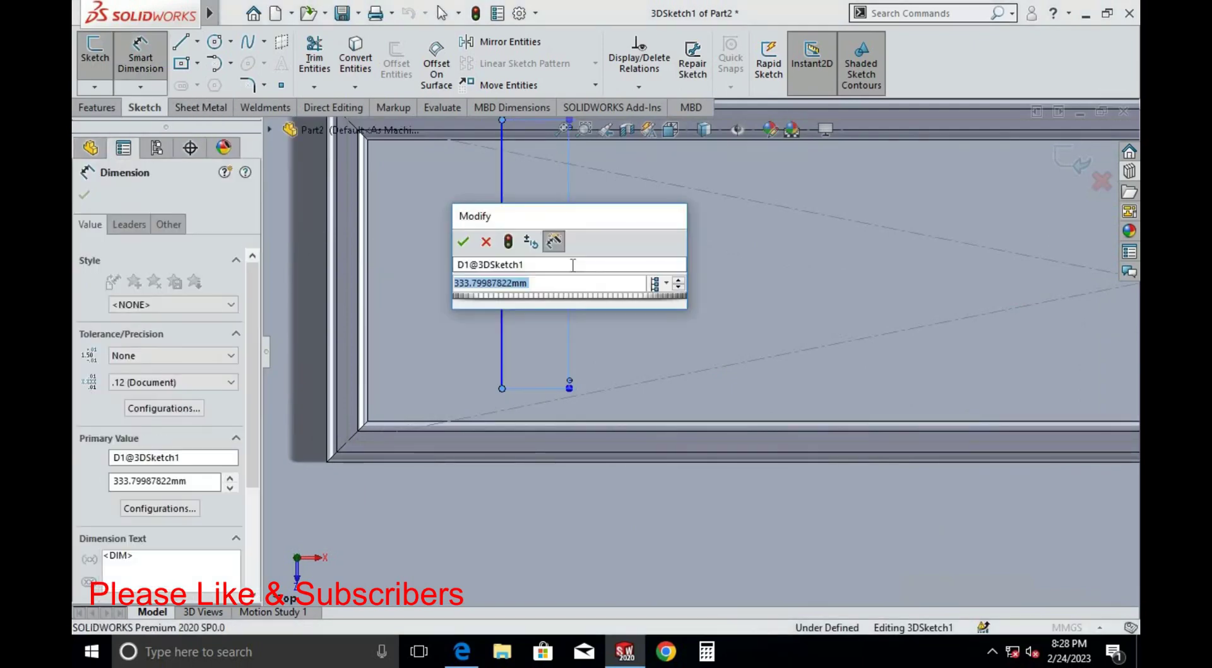
{"action": "type", "text": "400"}
{"action": "key", "text": "Return"}
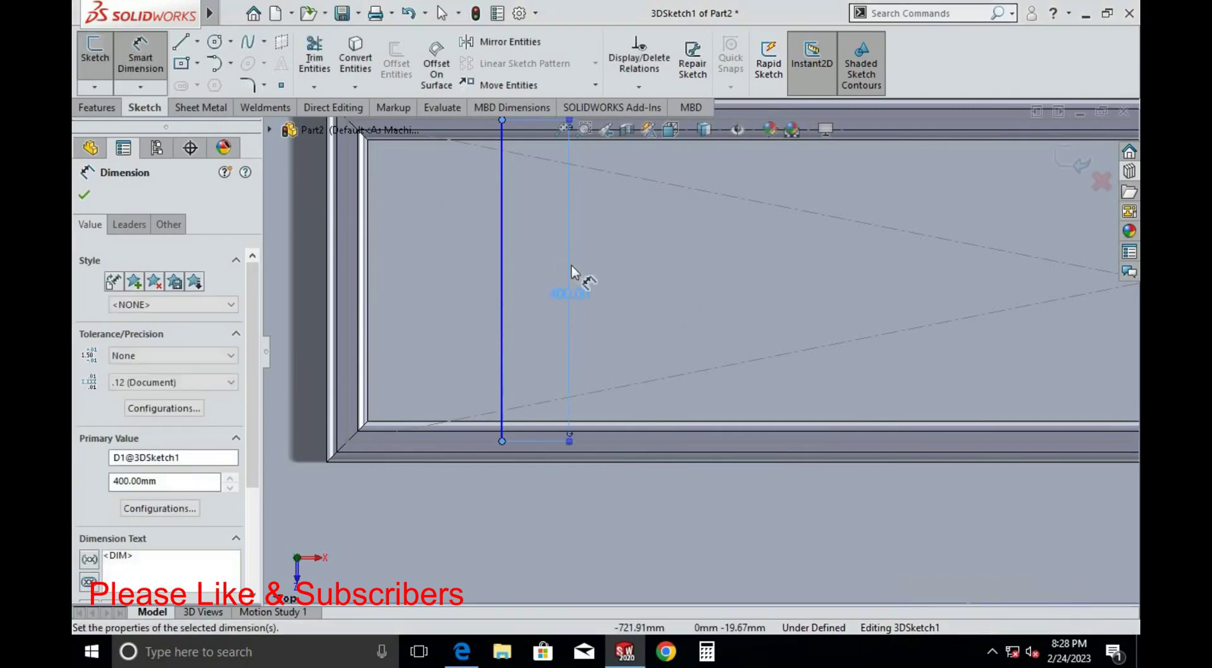
{"action": "key", "text": "Escape"}
{"action": "scroll", "coordinate": [683, 276], "scroll_direction": "up", "scroll_amount": 2}
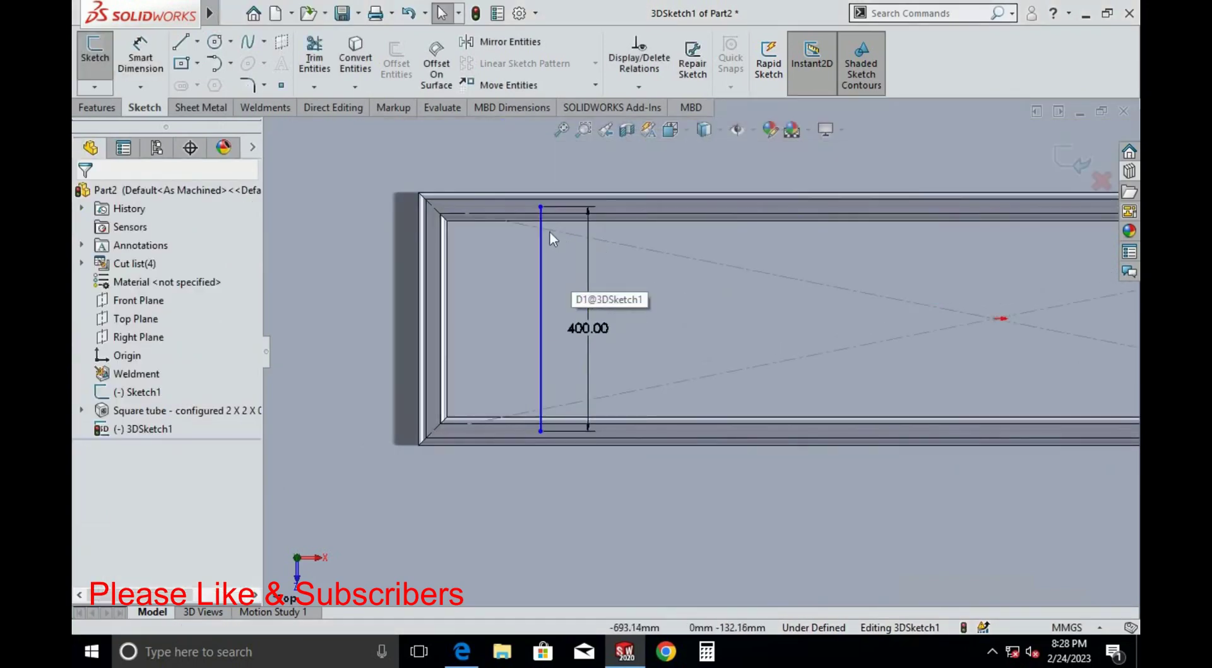
Dimension the cross line 250 mm from the left edge and delete the 400 mm dimension
{"action": "left_click", "coordinate": [148, 70]}
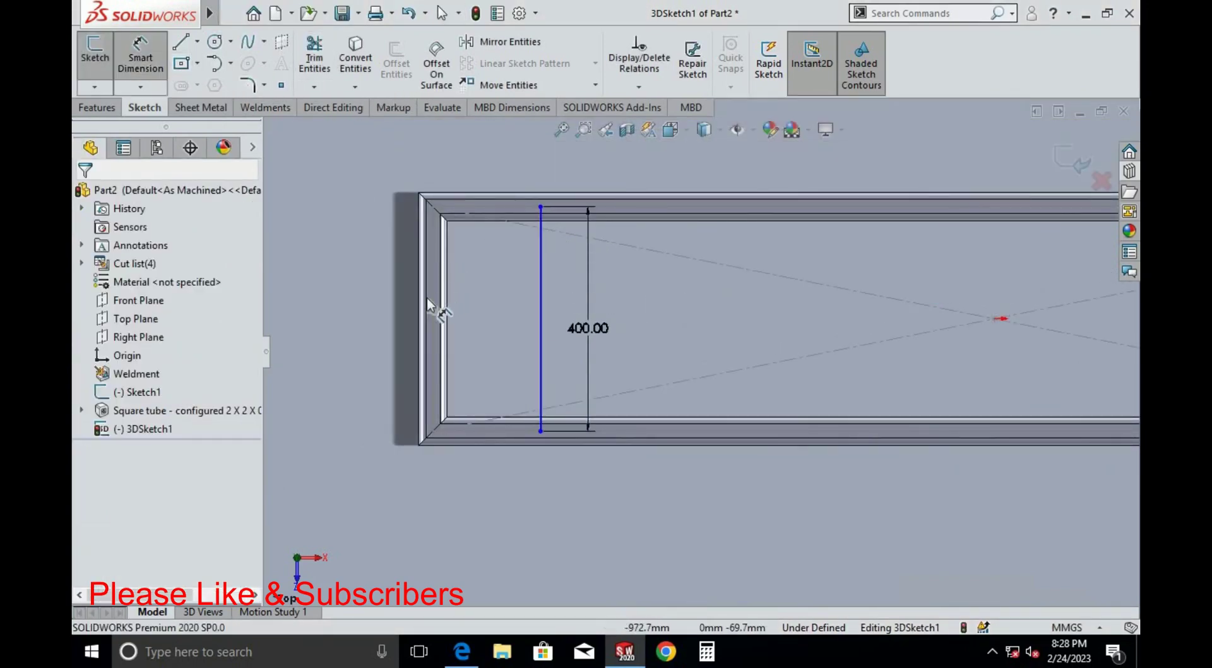
{"action": "left_click", "coordinate": [417, 305]}
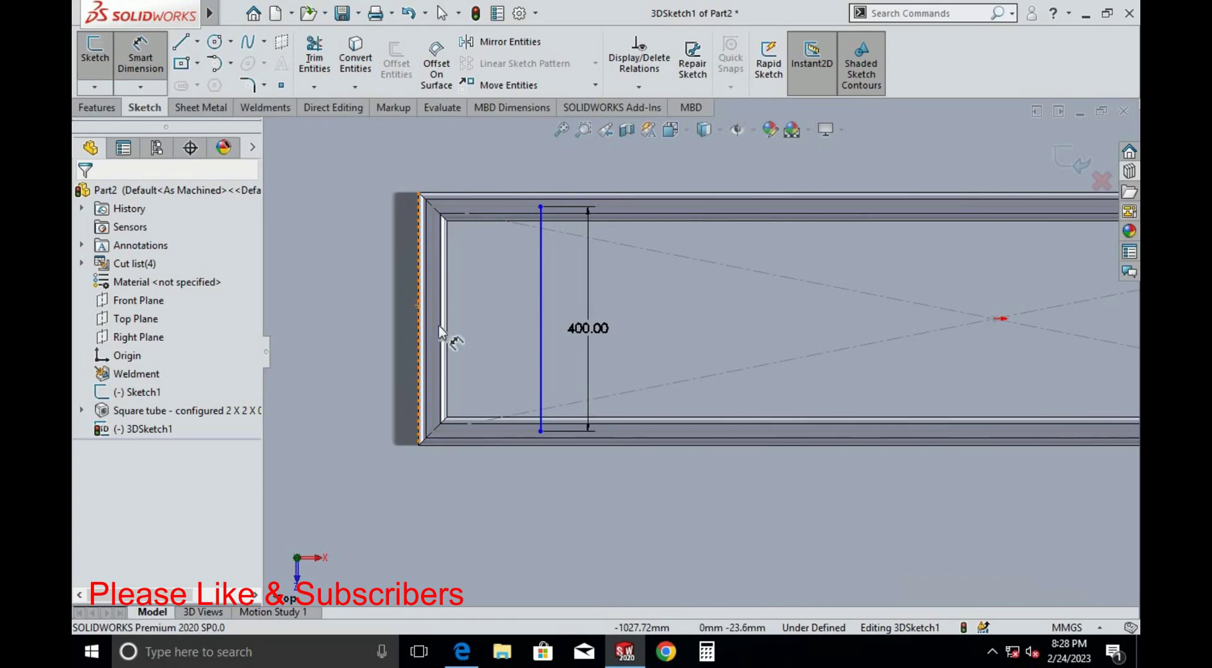
{"action": "left_click", "coordinate": [540, 298]}
{"action": "left_click", "coordinate": [481, 328]}
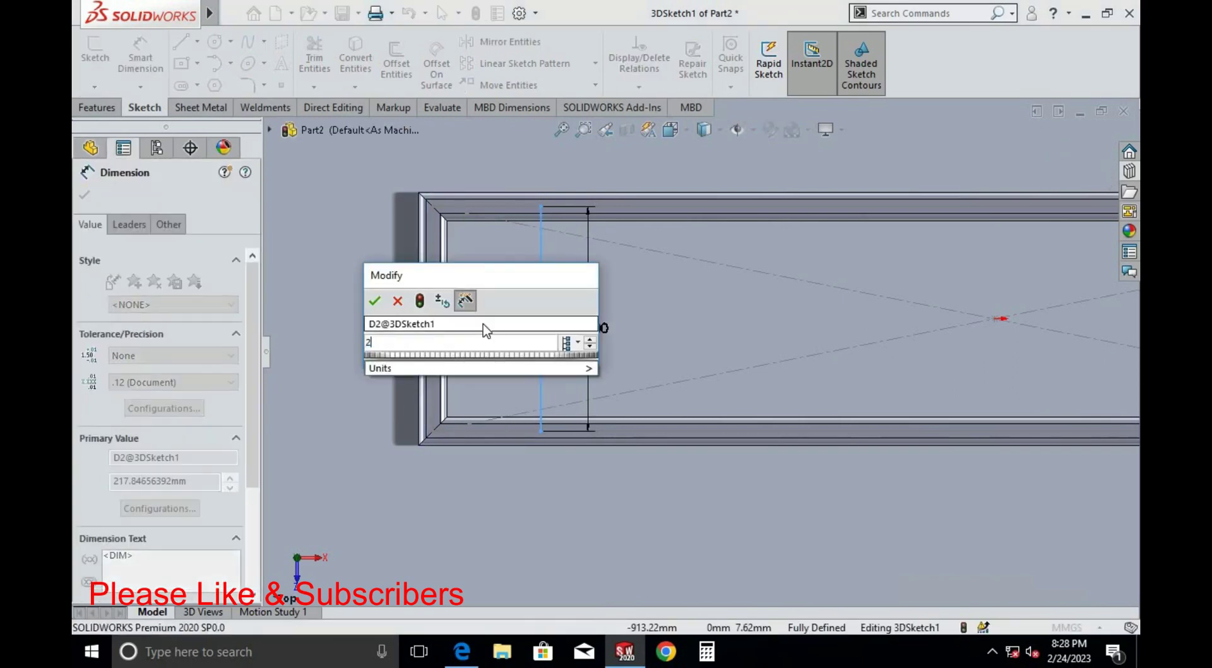
{"action": "type", "text": "250"}
{"action": "key", "text": "Return"}
{"action": "key", "text": "Escape"}
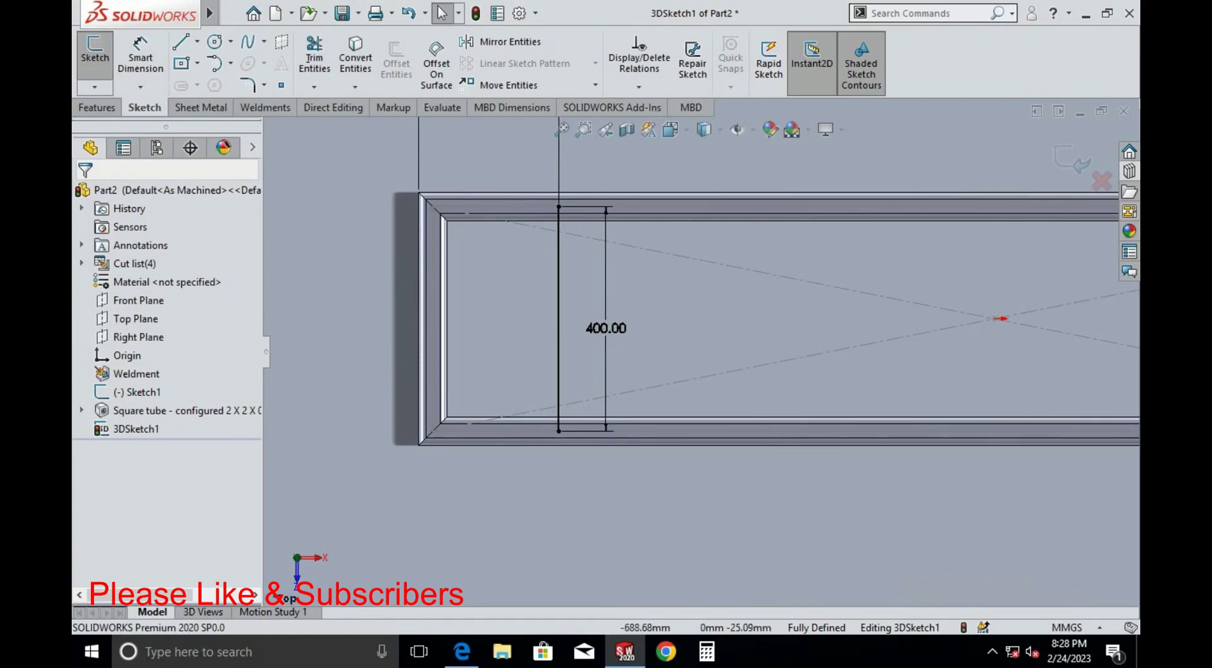
{"action": "left_click", "coordinate": [607, 305]}
{"action": "key", "text": "Delete"}
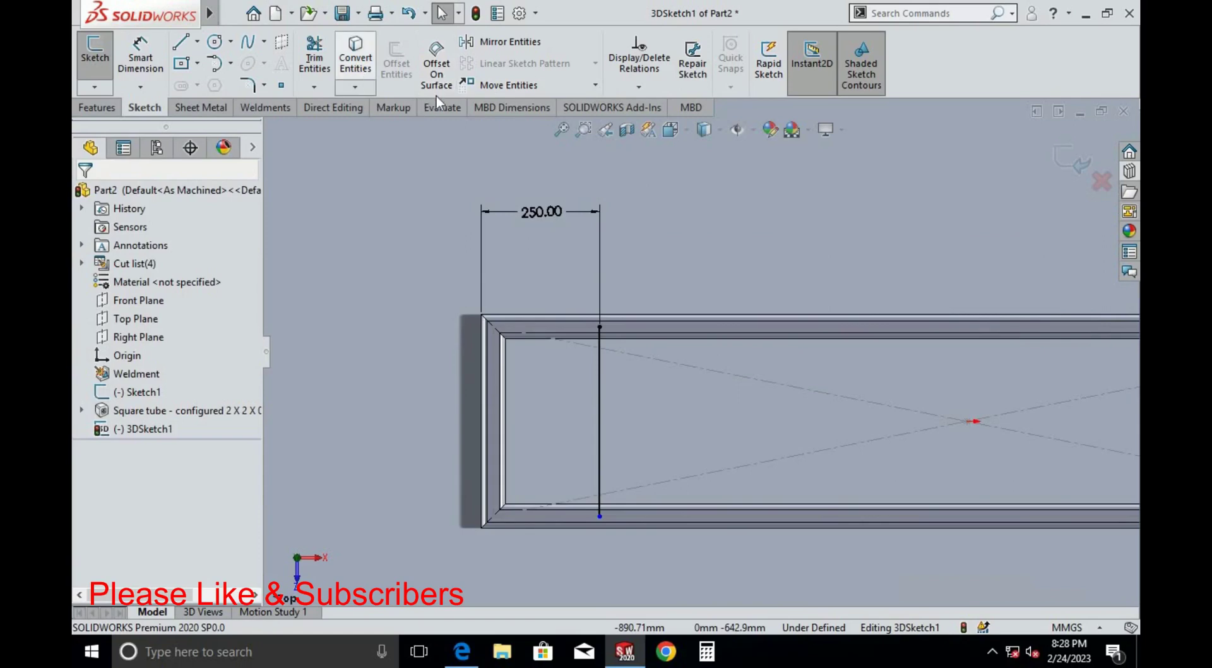
Try a 250 mm Offset On Surface of the top frame edge, then cancel it
{"action": "left_click", "coordinate": [436, 77]}
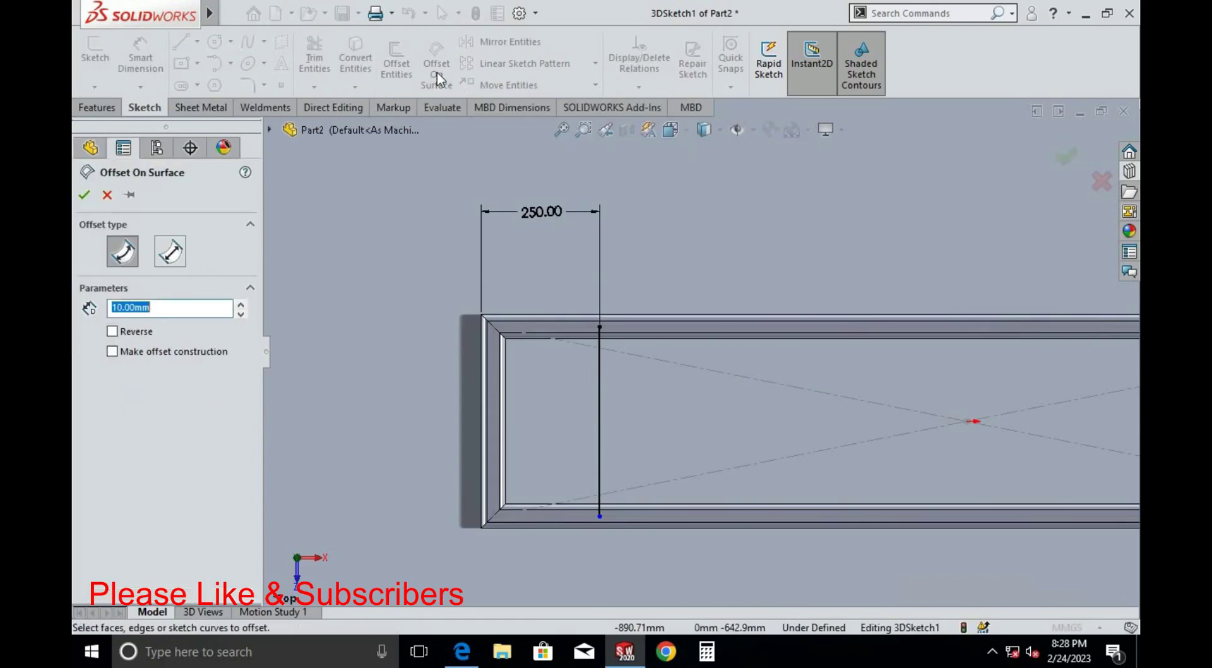
{"action": "left_click", "coordinate": [638, 329]}
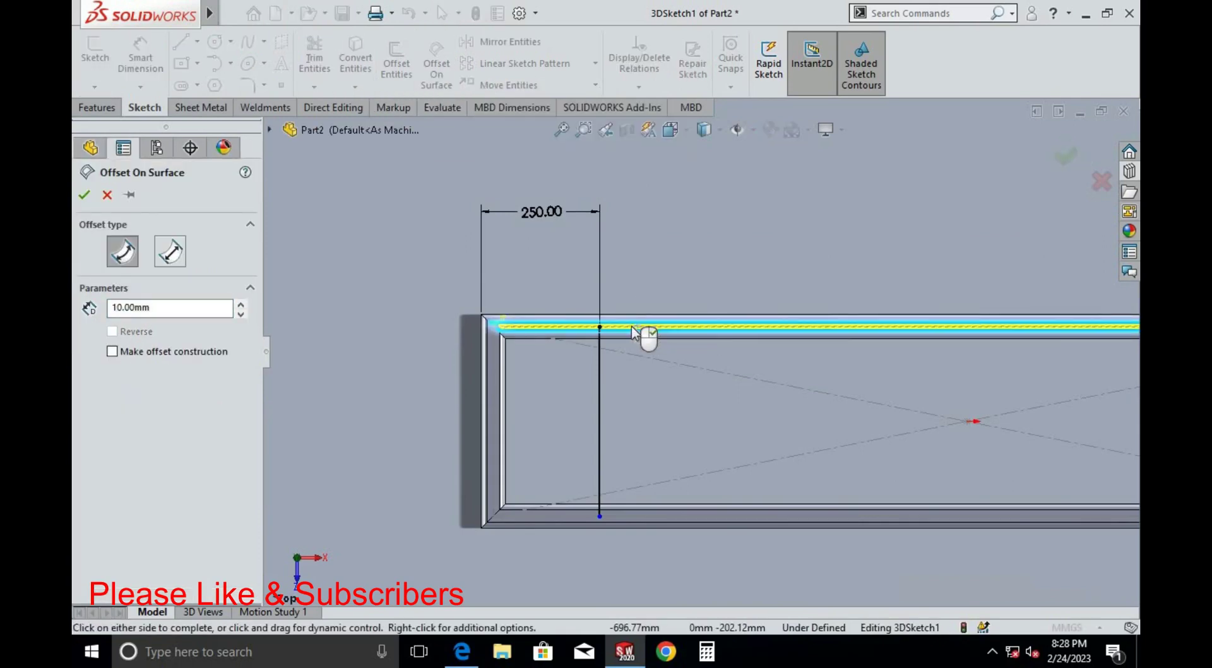
{"action": "double_click", "coordinate": [165, 307]}
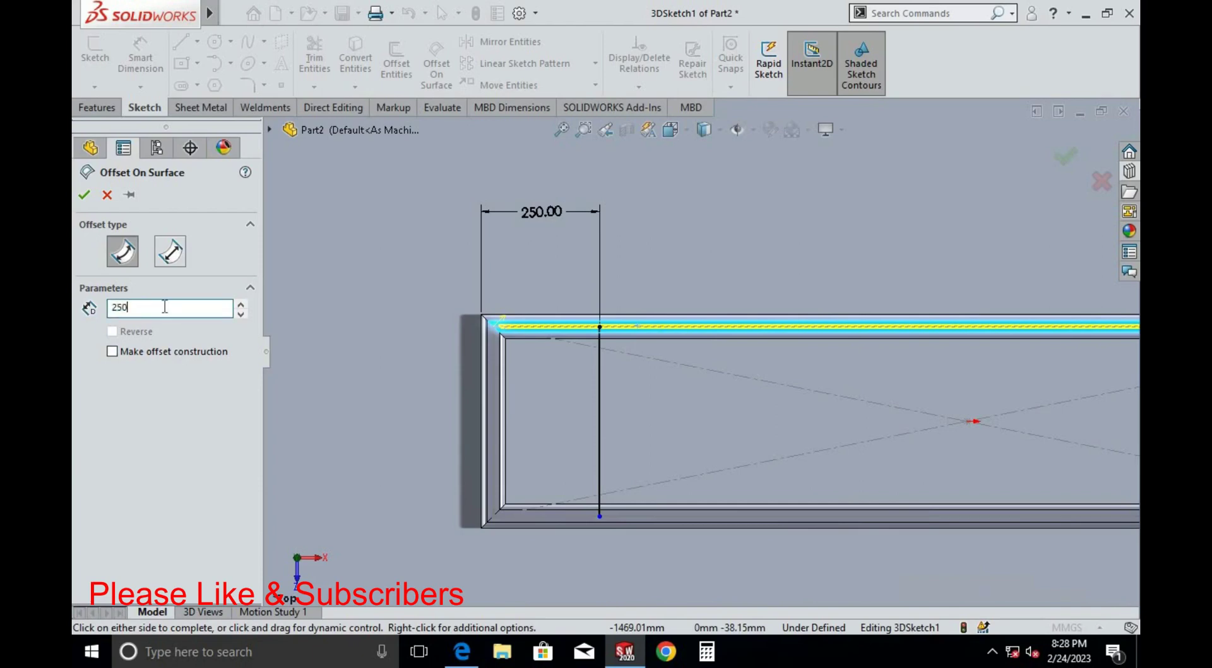
{"action": "type", "text": "250"}
{"action": "key", "text": "Return"}
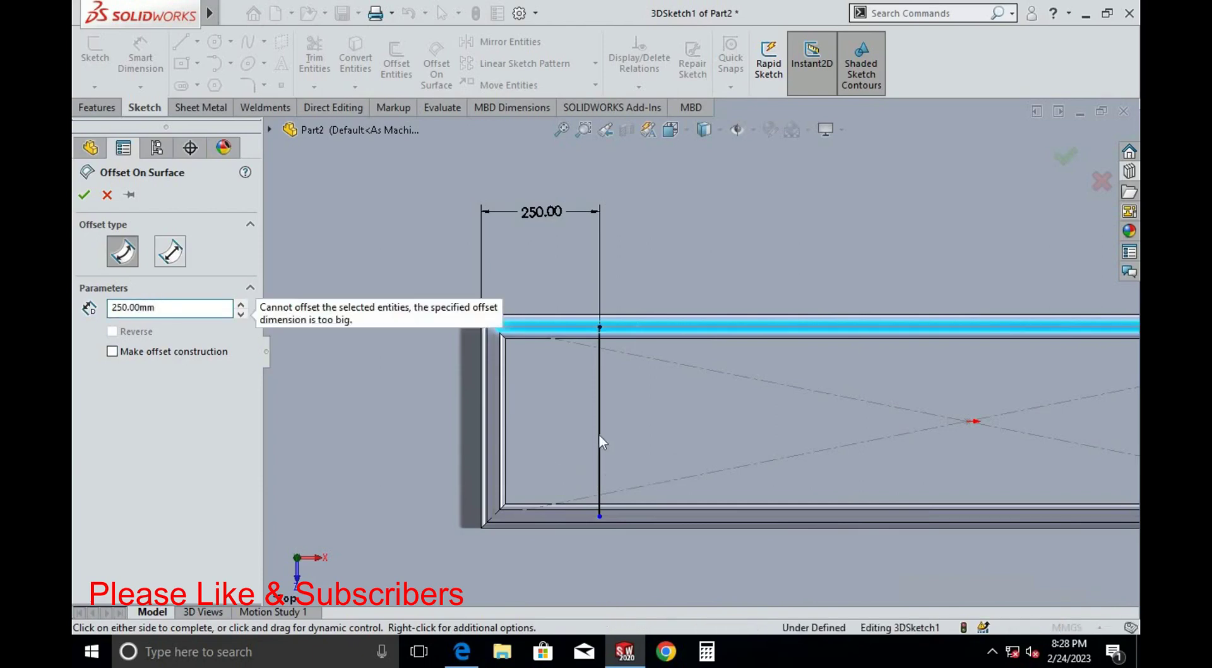
{"action": "key", "text": "Escape"}
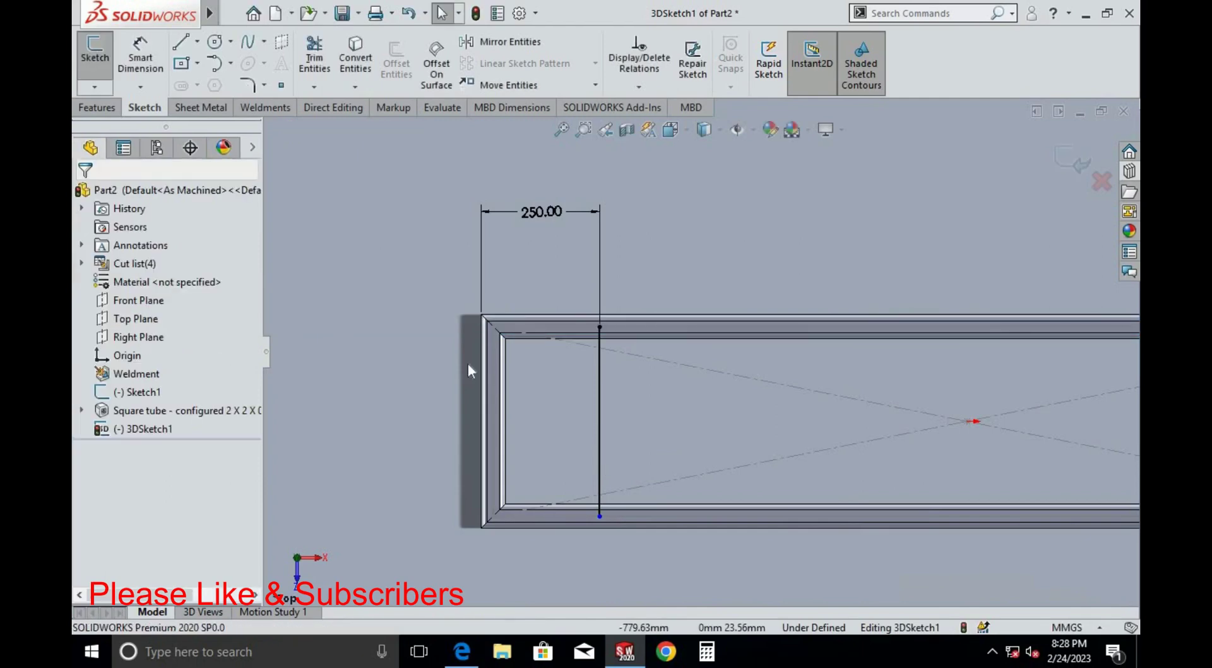
{"action": "scroll", "coordinate": [698, 353], "scroll_direction": "up", "scroll_amount": 3}
{"action": "scroll", "coordinate": [944, 417], "scroll_direction": "down", "scroll_amount": 2}
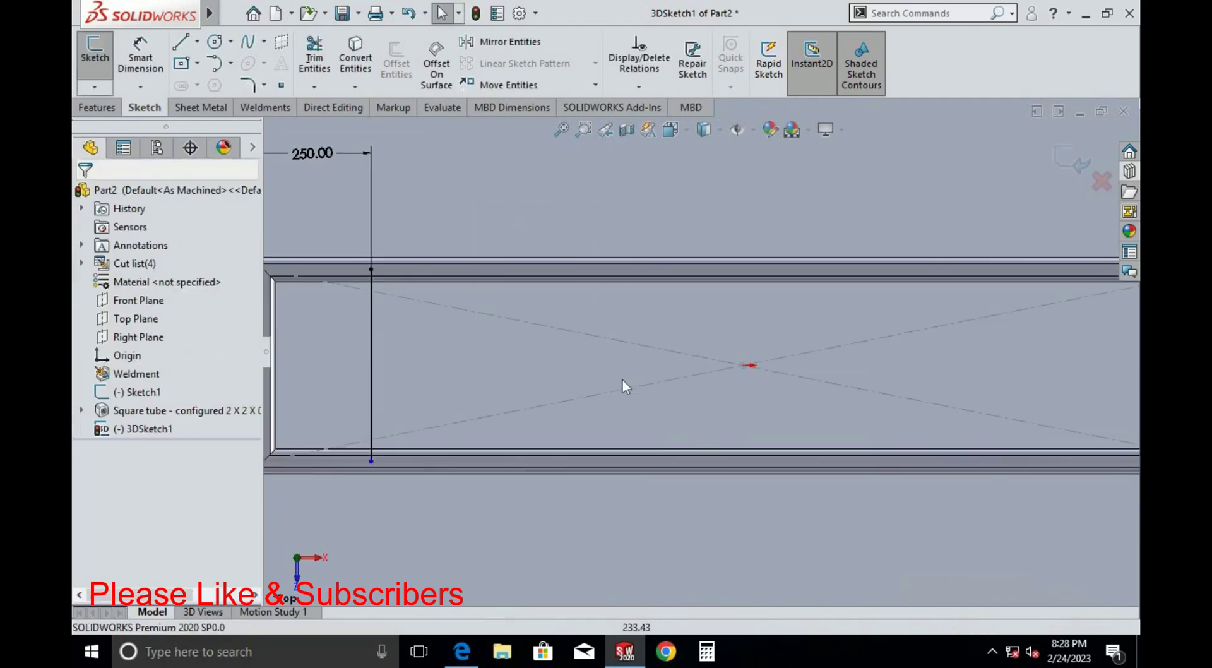
Draw a 250 mm line inward from the left vertical line's midpoint
{"action": "left_click", "coordinate": [180, 42]}
{"action": "left_click", "coordinate": [370, 365]}
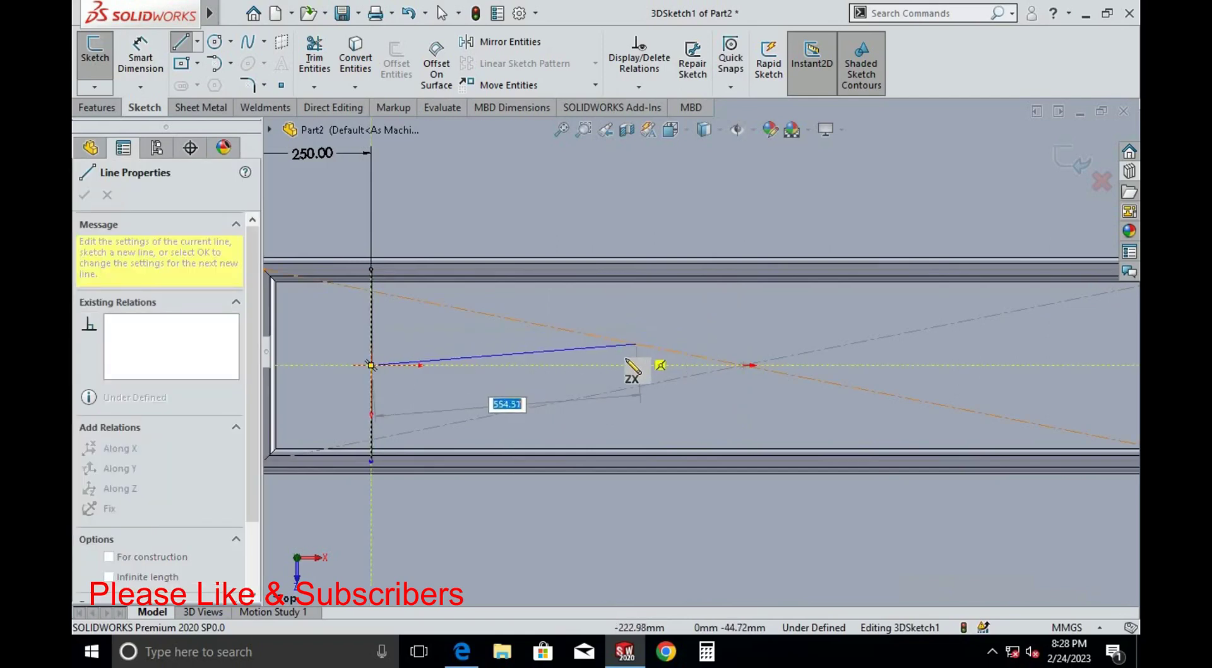
{"action": "type", "text": "250"}
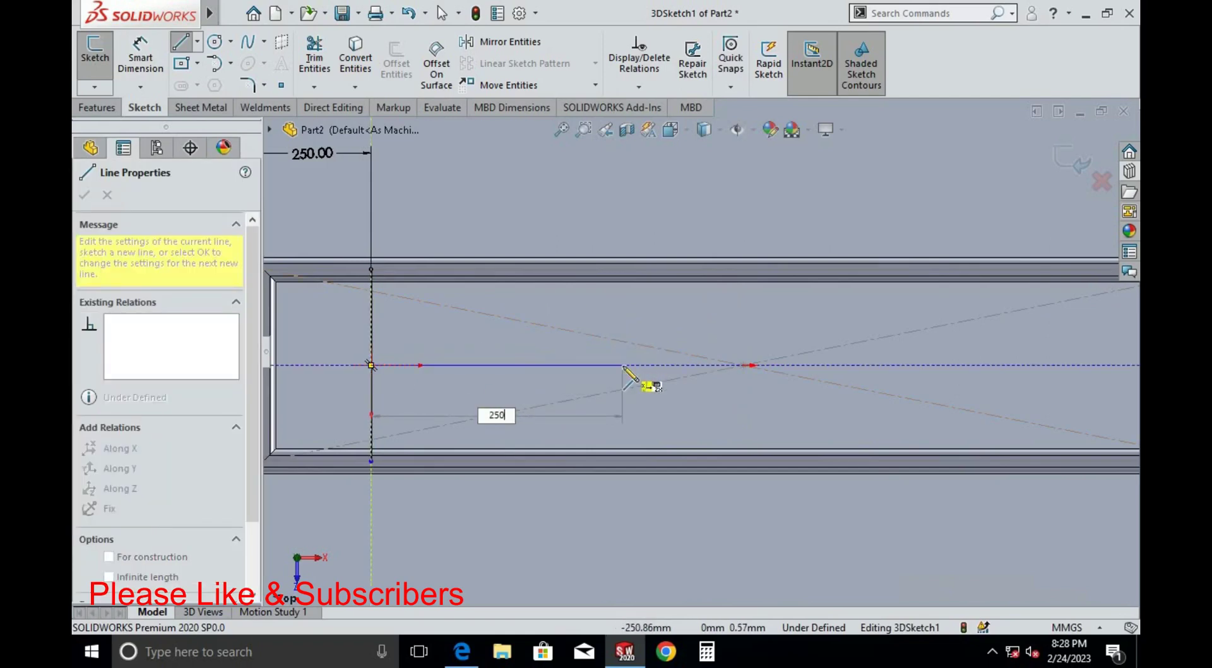
{"action": "key", "text": "Return"}
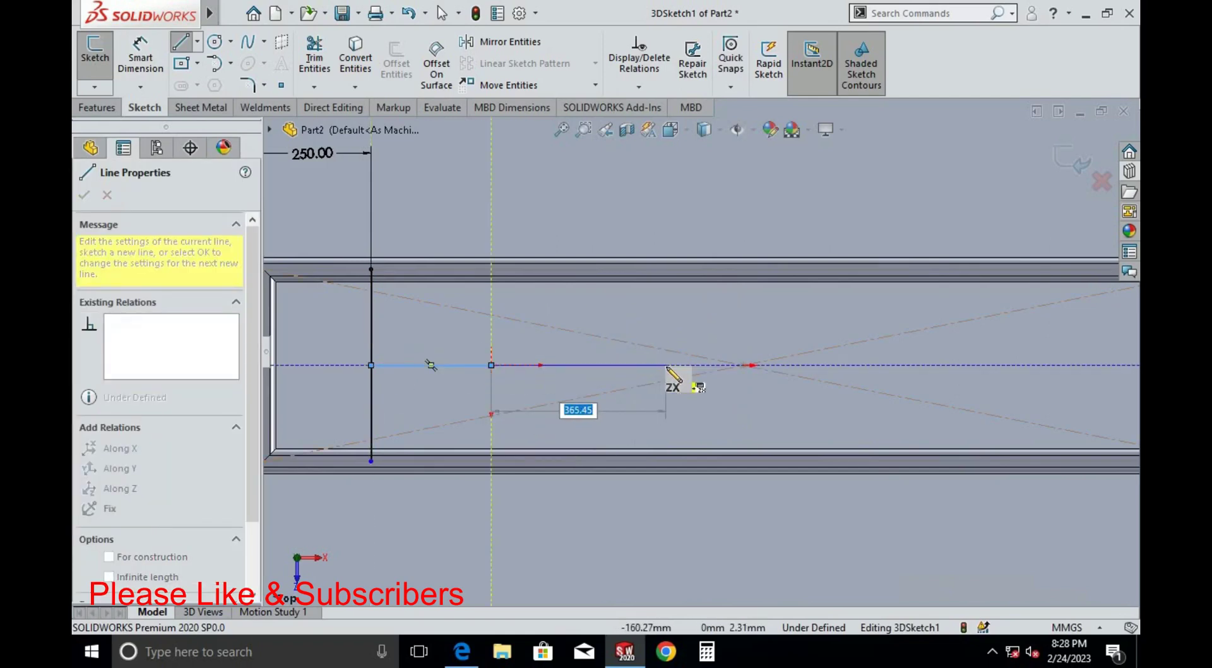
{"action": "key", "text": "Escape"}
{"action": "scroll", "coordinate": [643, 373], "scroll_direction": "up", "scroll_amount": 2}
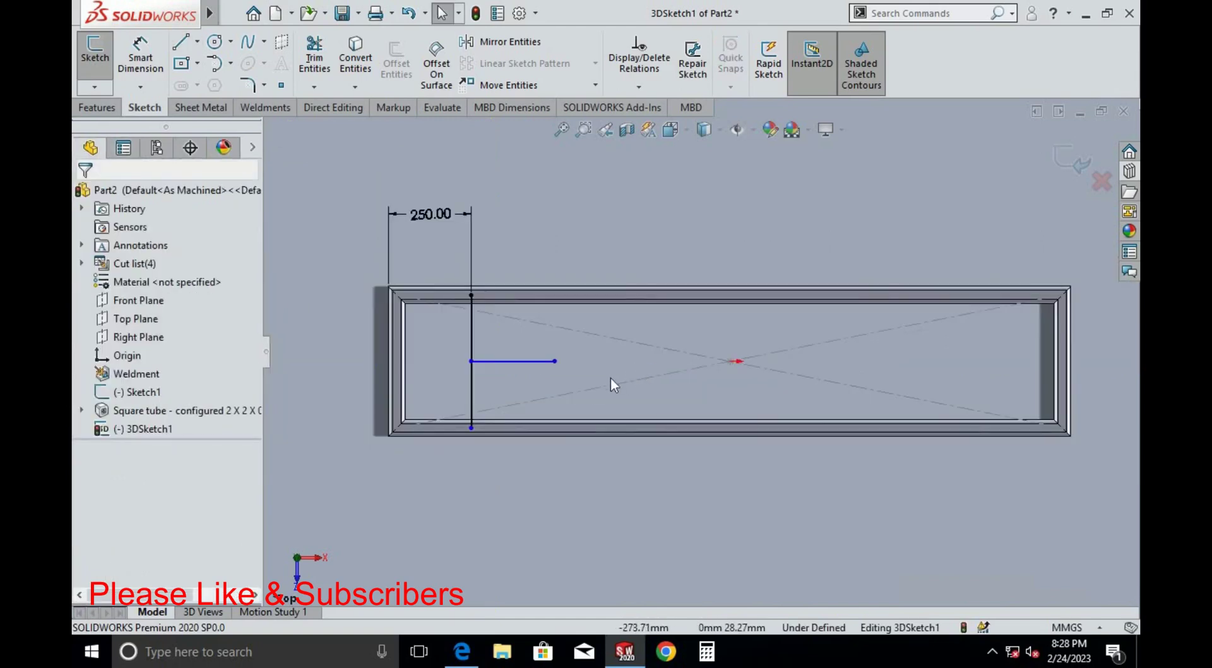
{"action": "scroll", "coordinate": [568, 382], "scroll_direction": "down", "scroll_amount": 2}
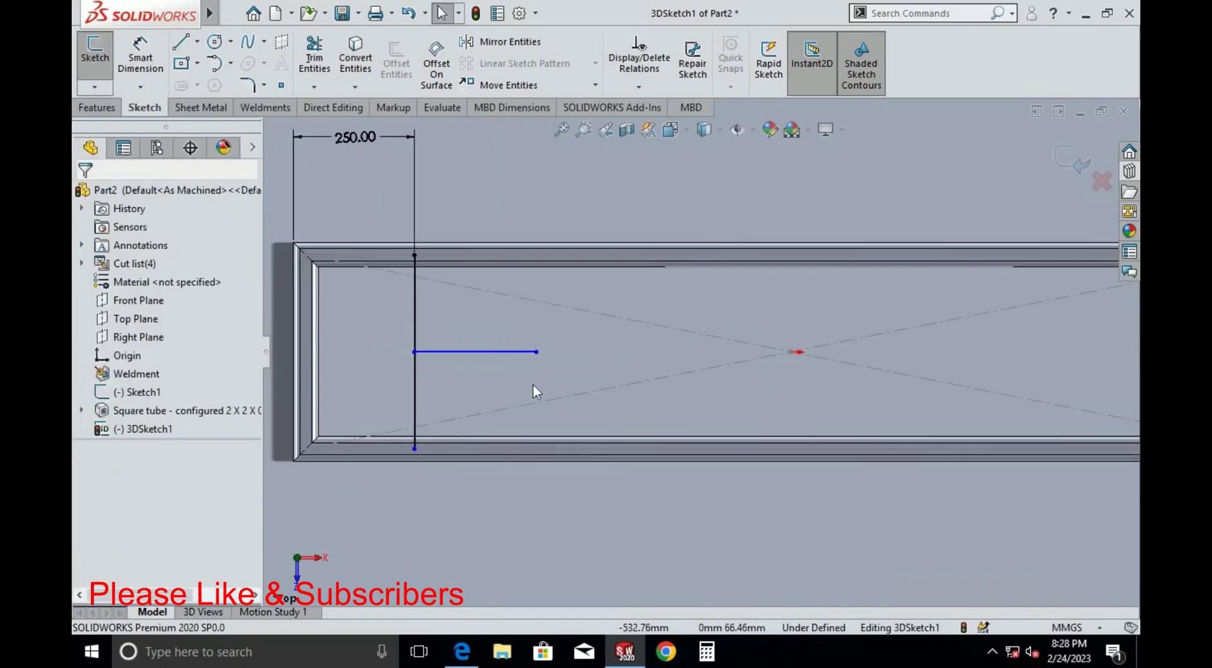
Inspect the left vertical line's length and relations
{"action": "left_click", "coordinate": [410, 314]}
{"action": "left_click", "coordinate": [430, 312]}
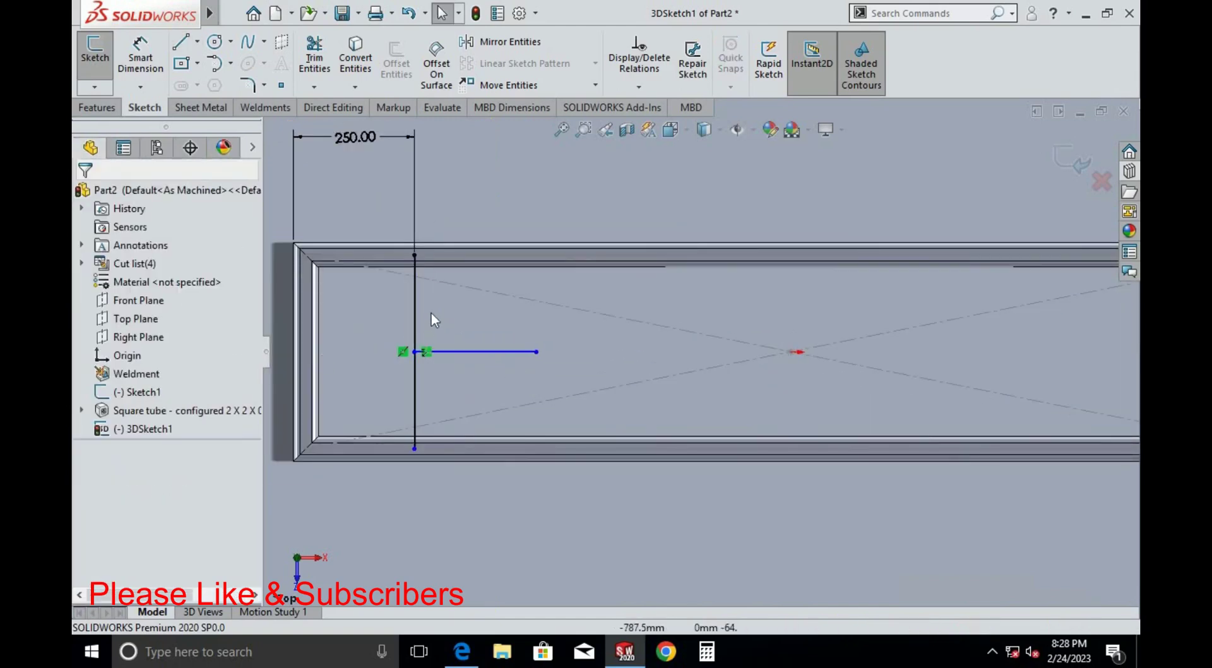
{"action": "left_click", "coordinate": [417, 311]}
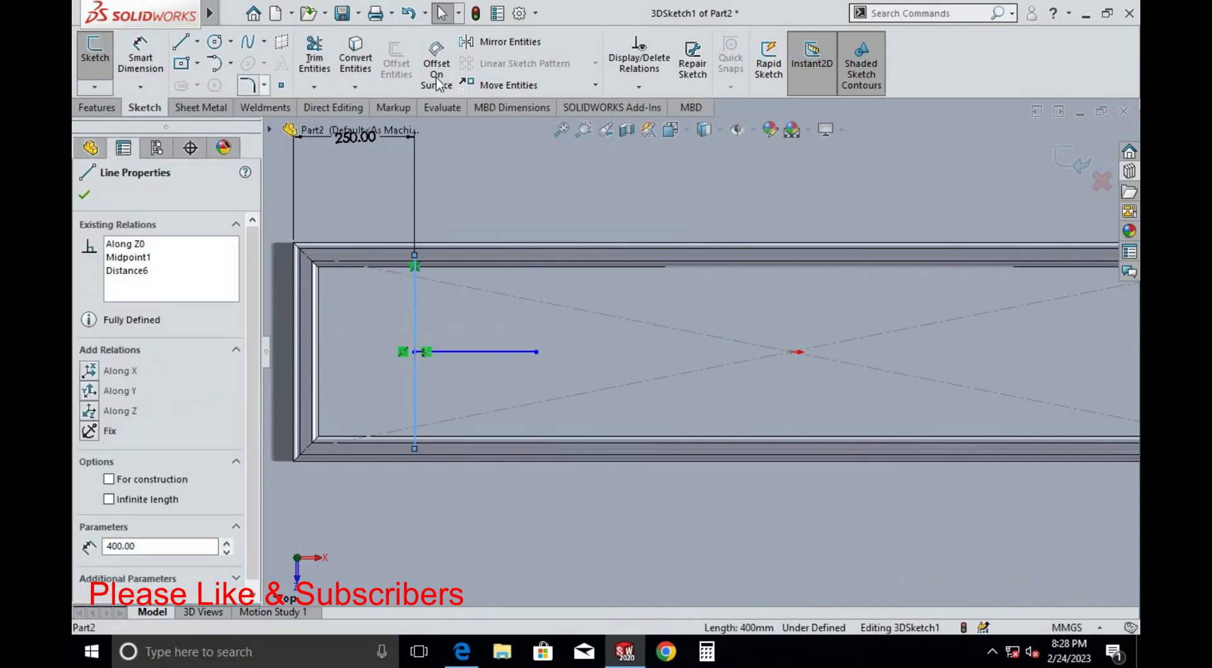
{"action": "left_click", "coordinate": [516, 134]}
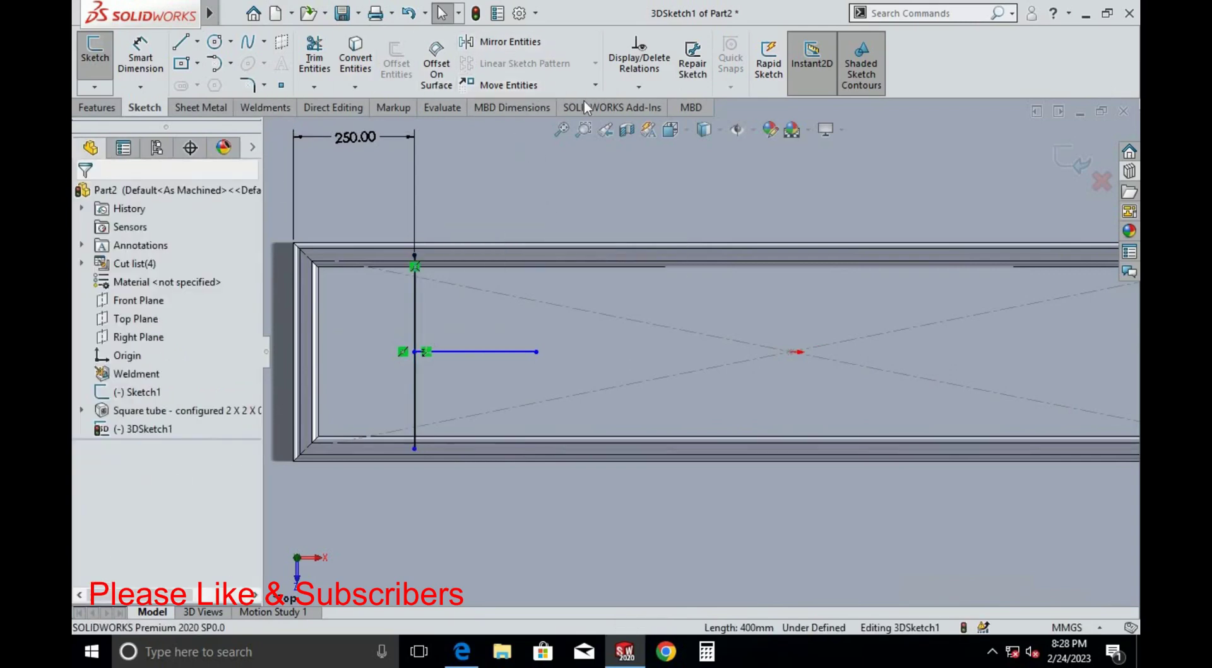
{"action": "left_click", "coordinate": [508, 42]}
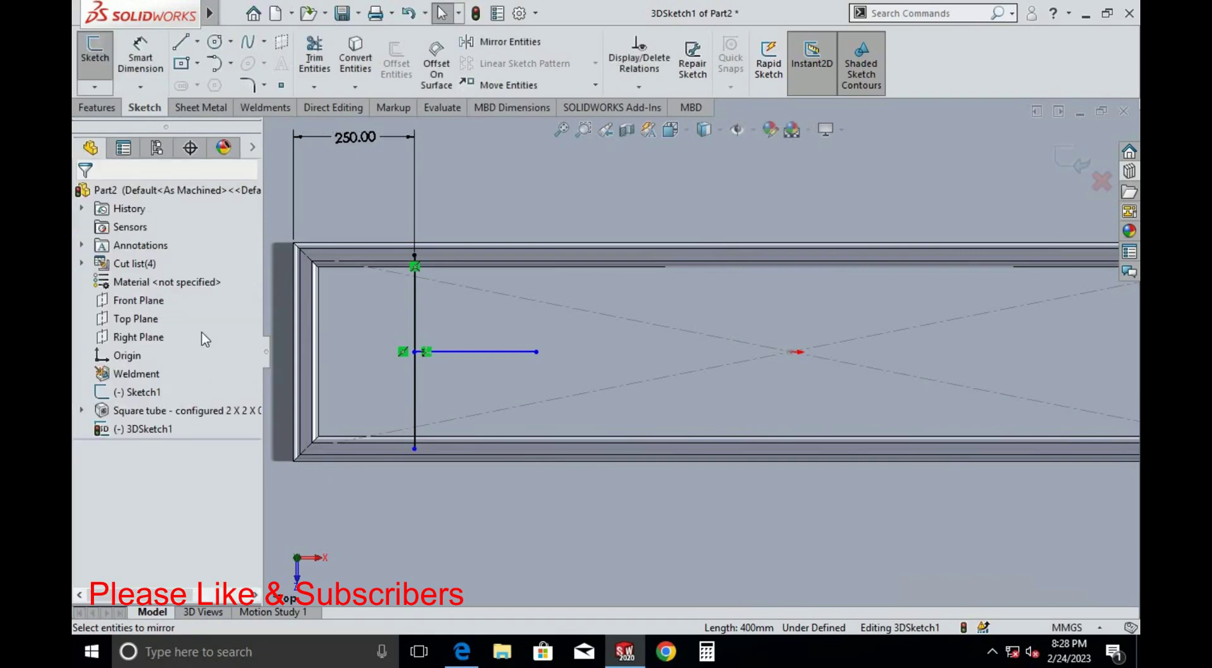
Mirror the left vertical line across the Right Plane to the frame's right end
{"action": "left_click", "coordinate": [151, 319]}
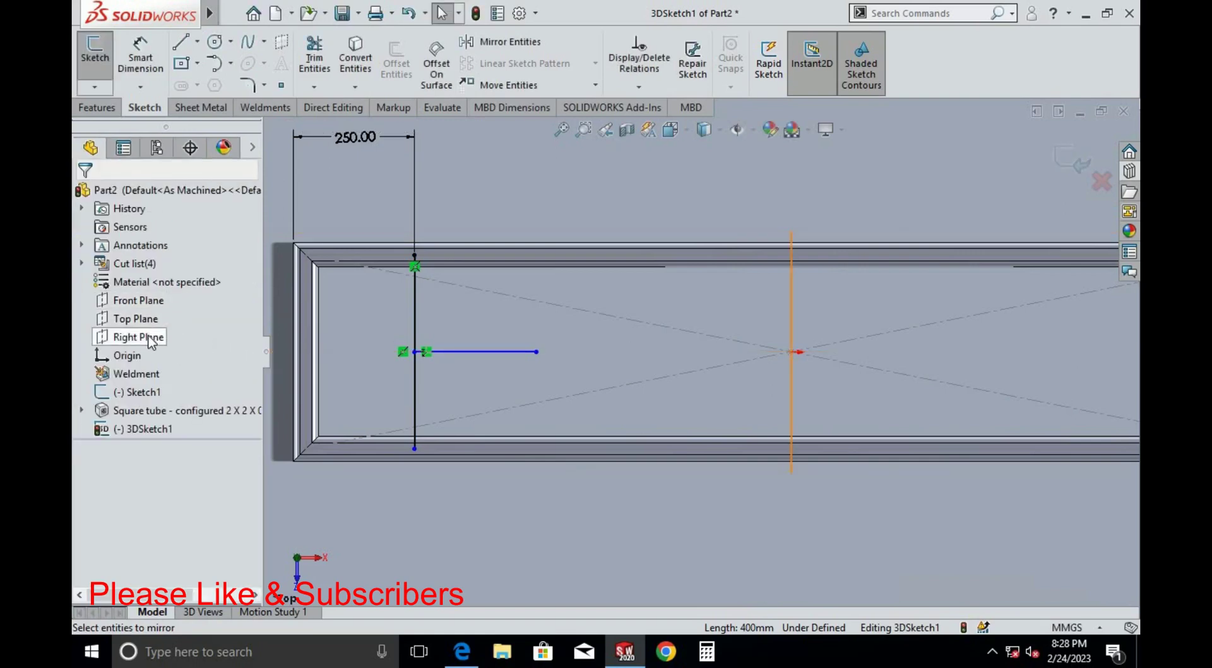
{"action": "left_click", "coordinate": [149, 337]}
{"action": "left_click", "coordinate": [511, 43]}
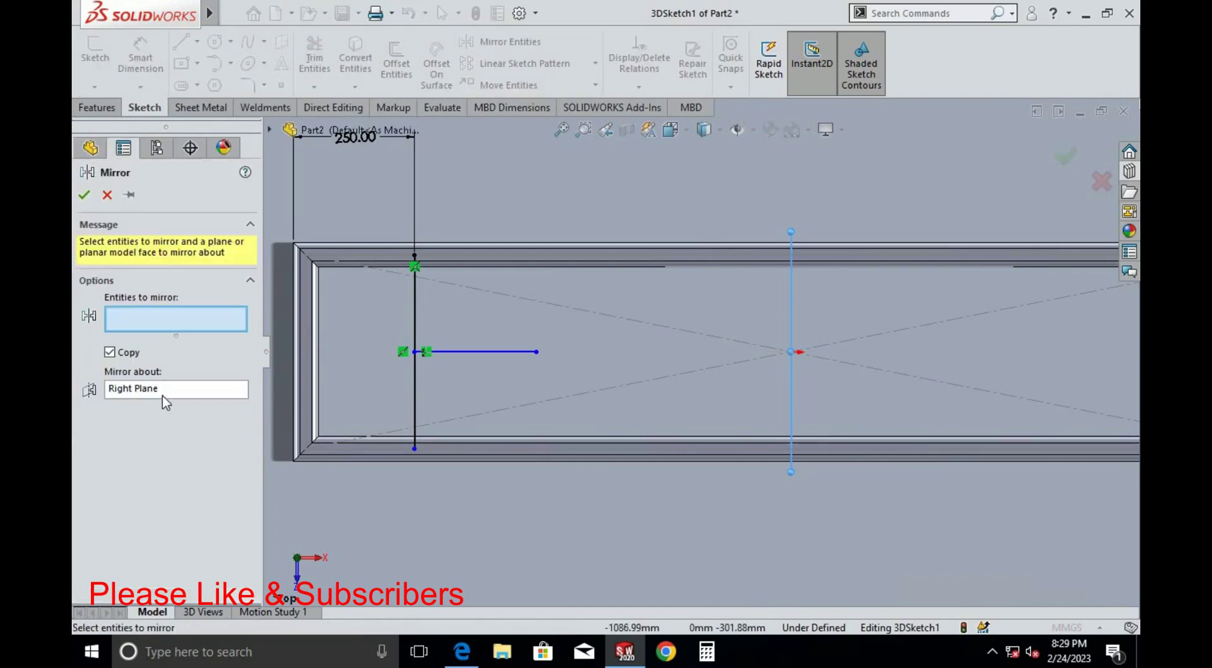
{"action": "left_click", "coordinate": [413, 308]}
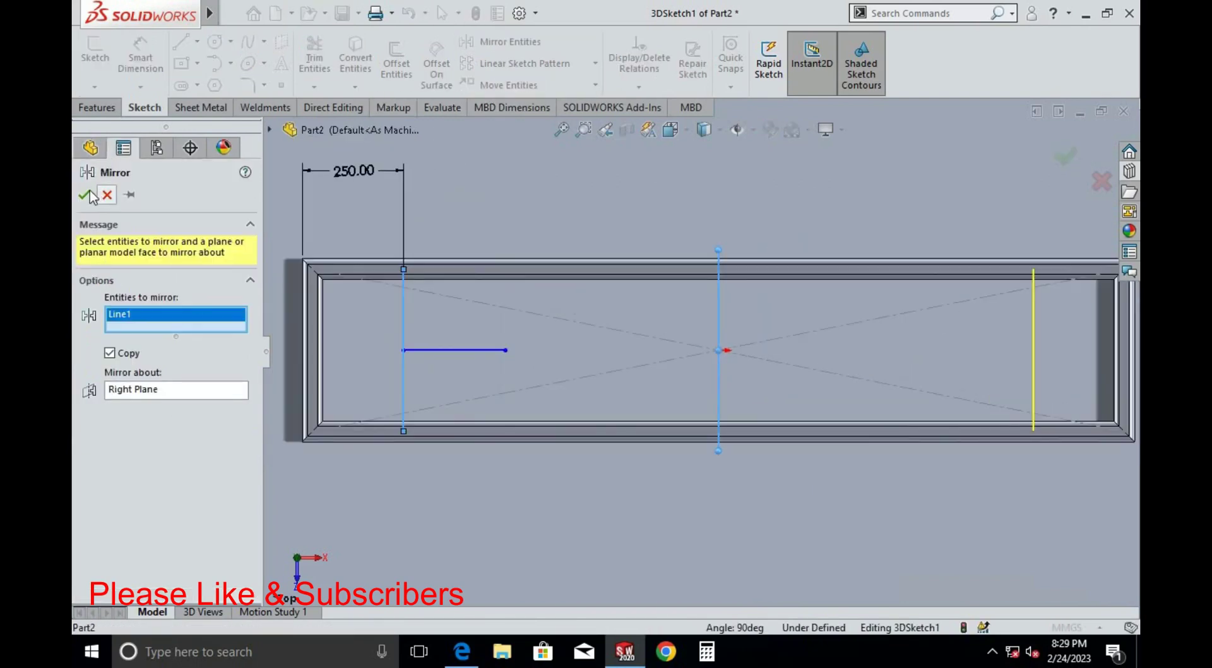
{"action": "left_click", "coordinate": [89, 193]}
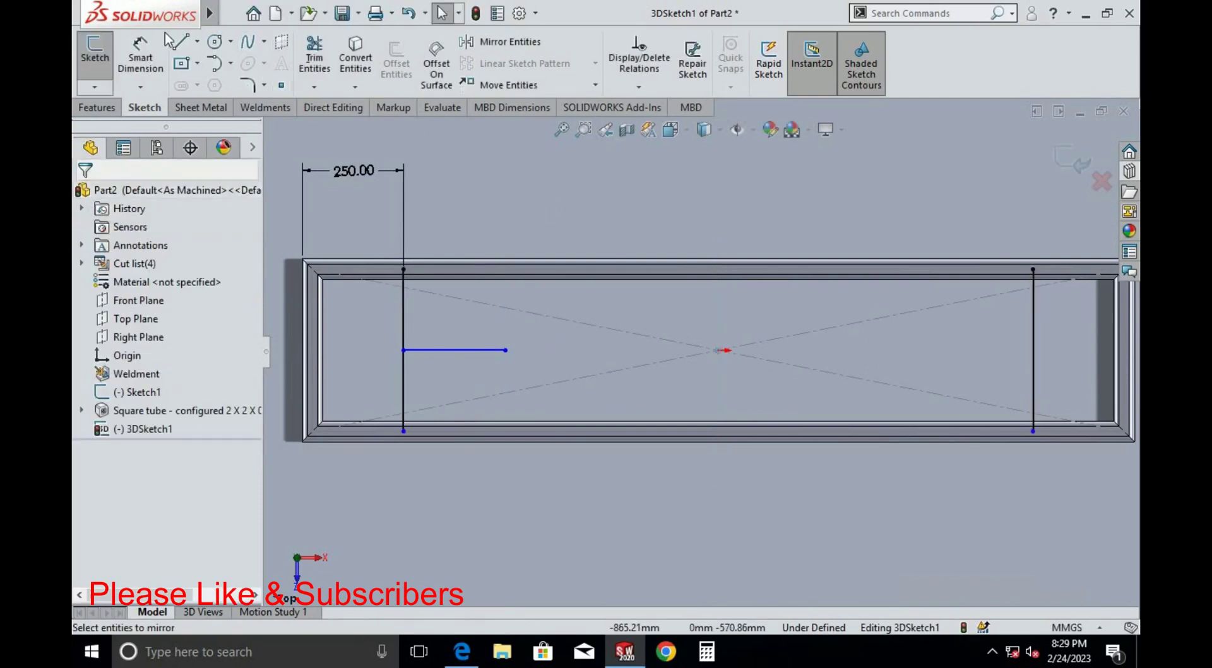
Measure the gap between the two vertical lines, then delete the short horizontal line
{"action": "left_click", "coordinate": [141, 58]}
{"action": "left_click", "coordinate": [403, 323]}
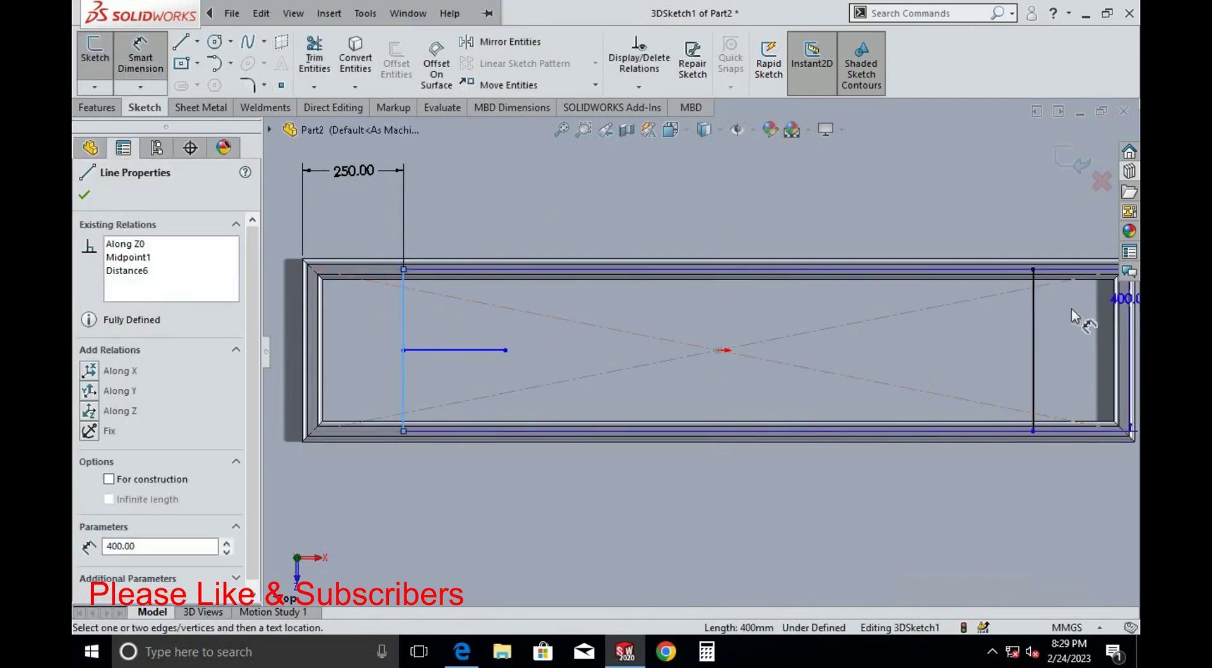
{"action": "left_click", "coordinate": [1033, 331]}
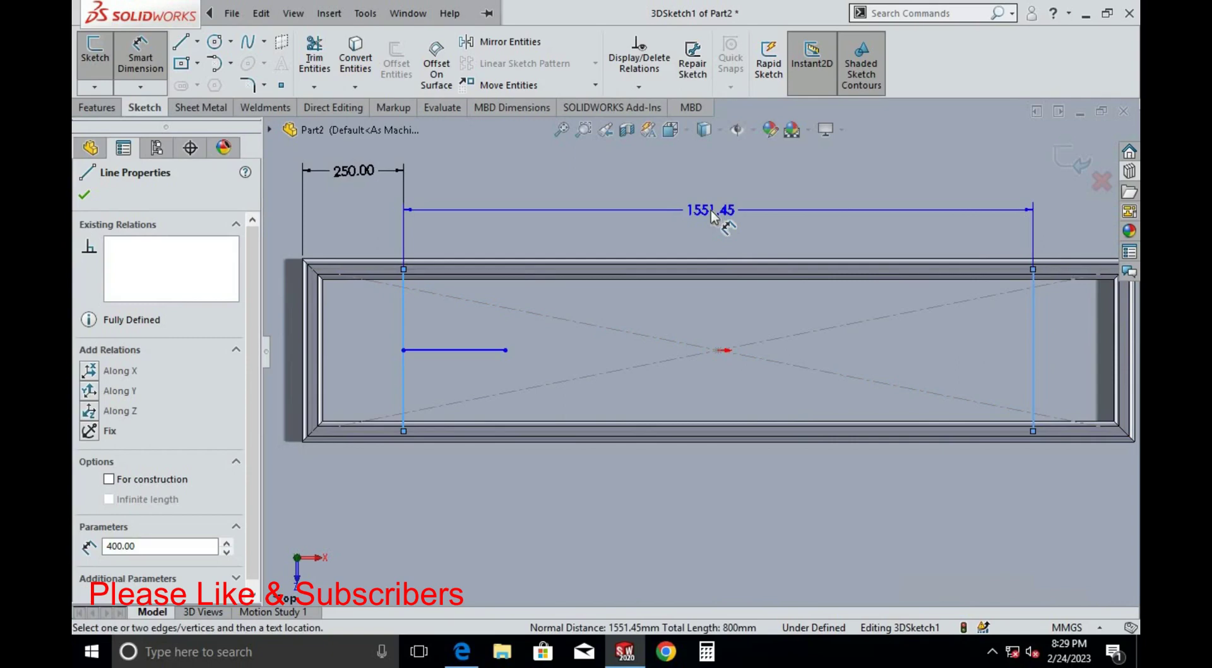
{"action": "key", "text": "Escape"}
{"action": "key", "text": "Escape"}
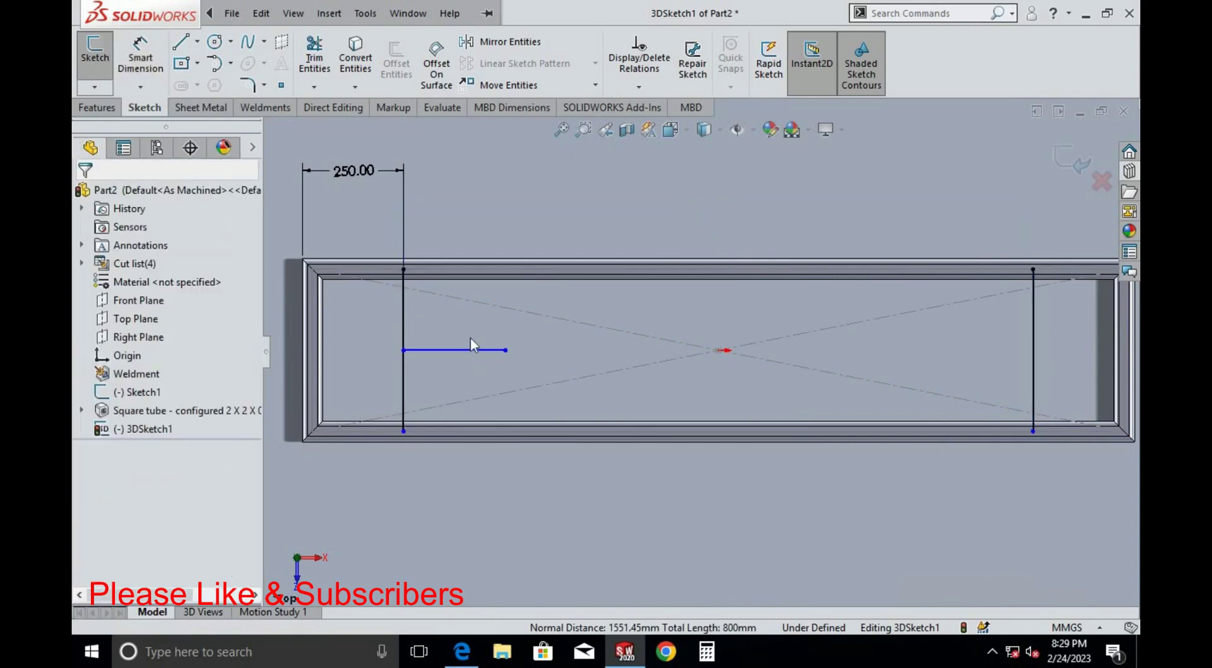
{"action": "left_click", "coordinate": [470, 350]}
{"action": "key", "text": "Delete"}
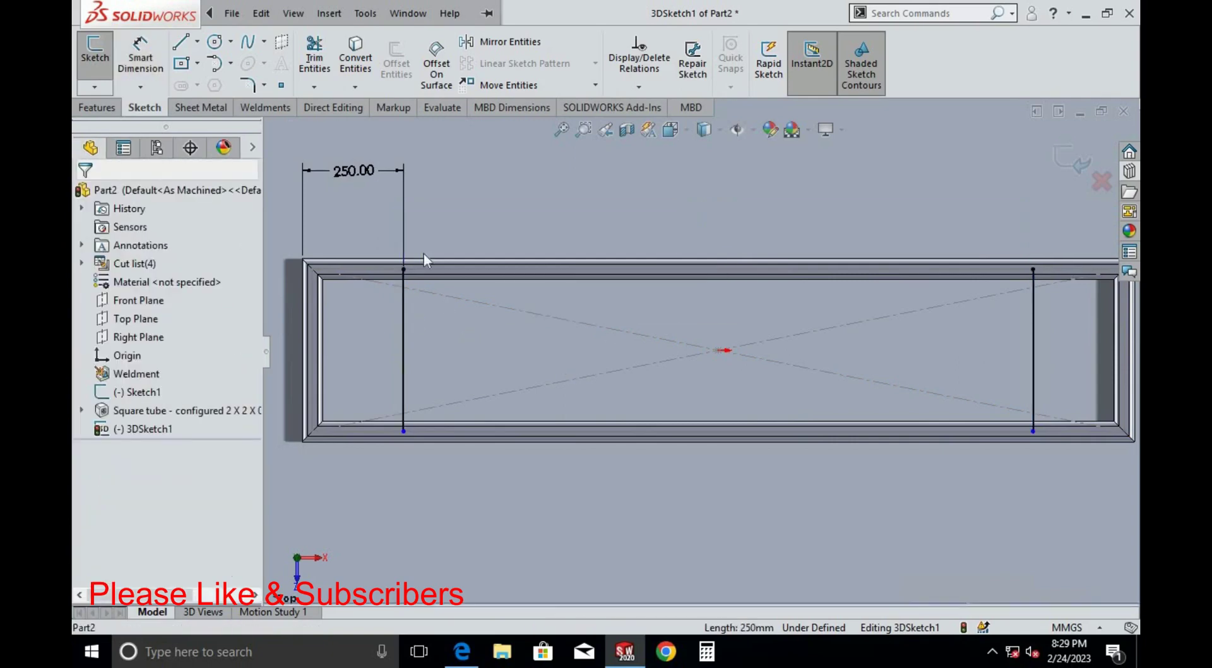
Draw 500 mm lines inward from the midpoints of the left and right vertical lines
{"action": "key", "text": "l"}
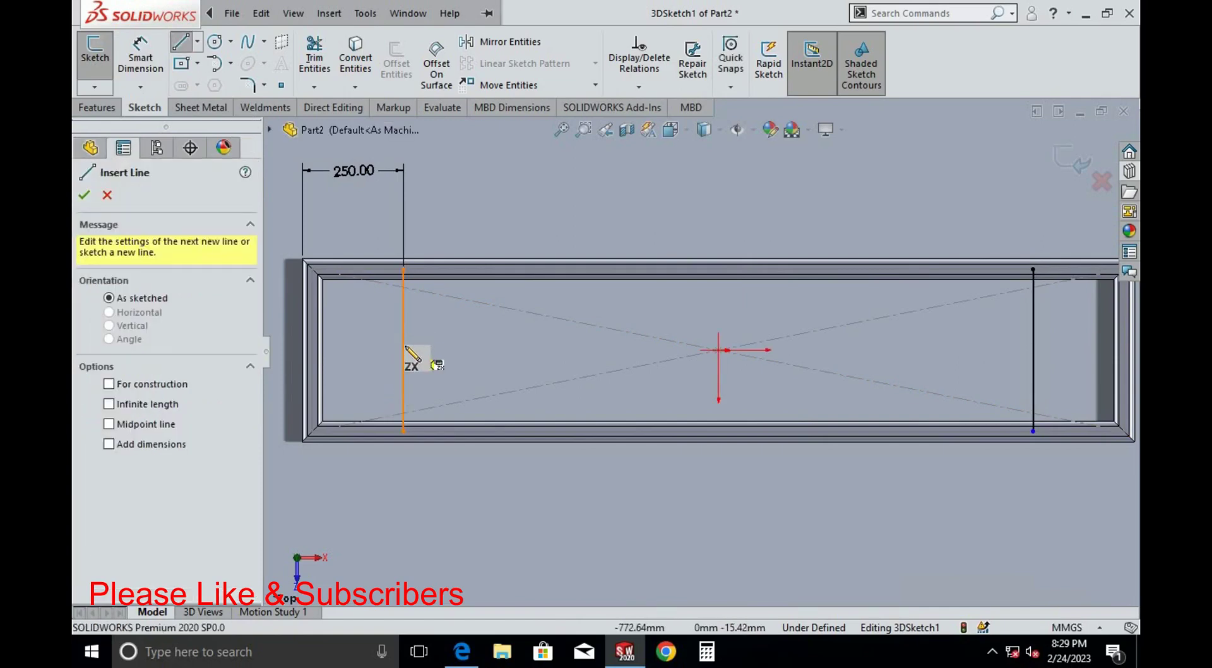
{"action": "left_click", "coordinate": [404, 350]}
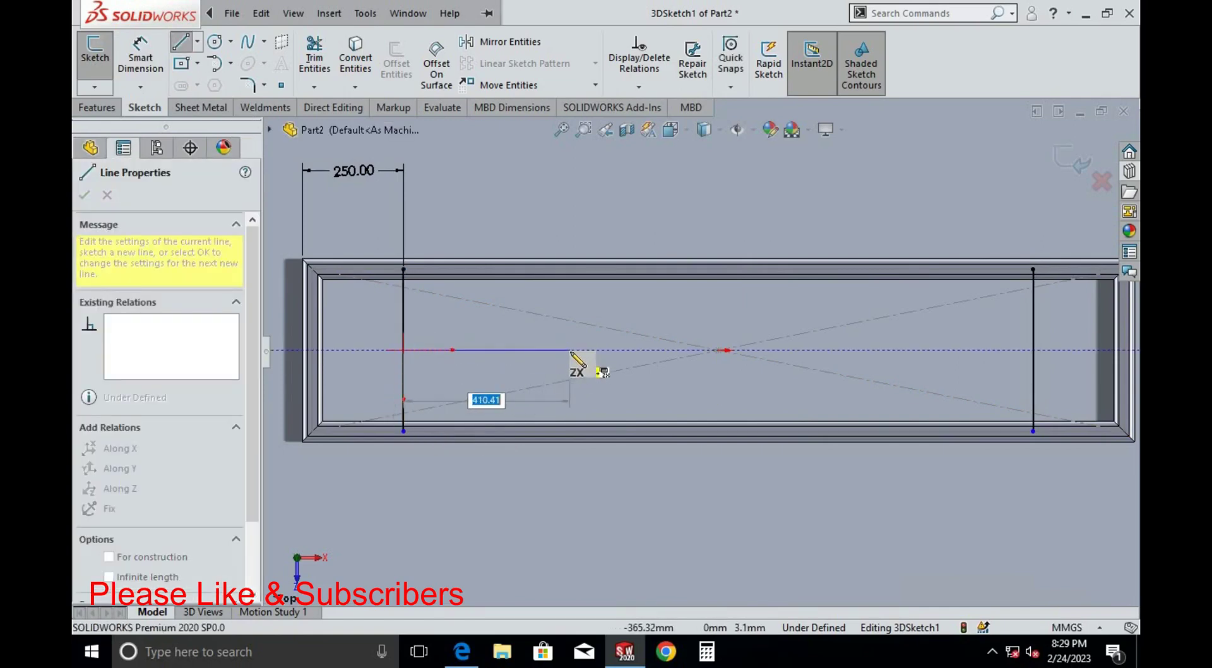
{"action": "type", "text": "500"}
{"action": "key", "text": "Return"}
{"action": "key", "text": "Escape"}
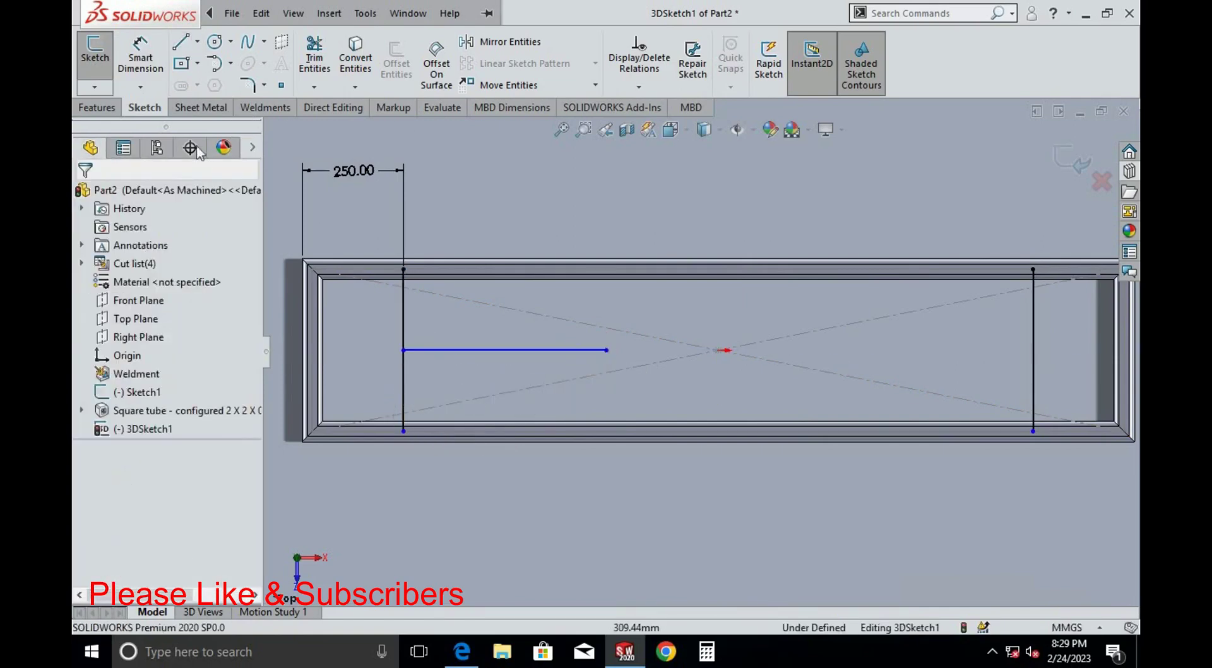
{"action": "left_click", "coordinate": [1032, 349]}
{"action": "type", "text": "5"}
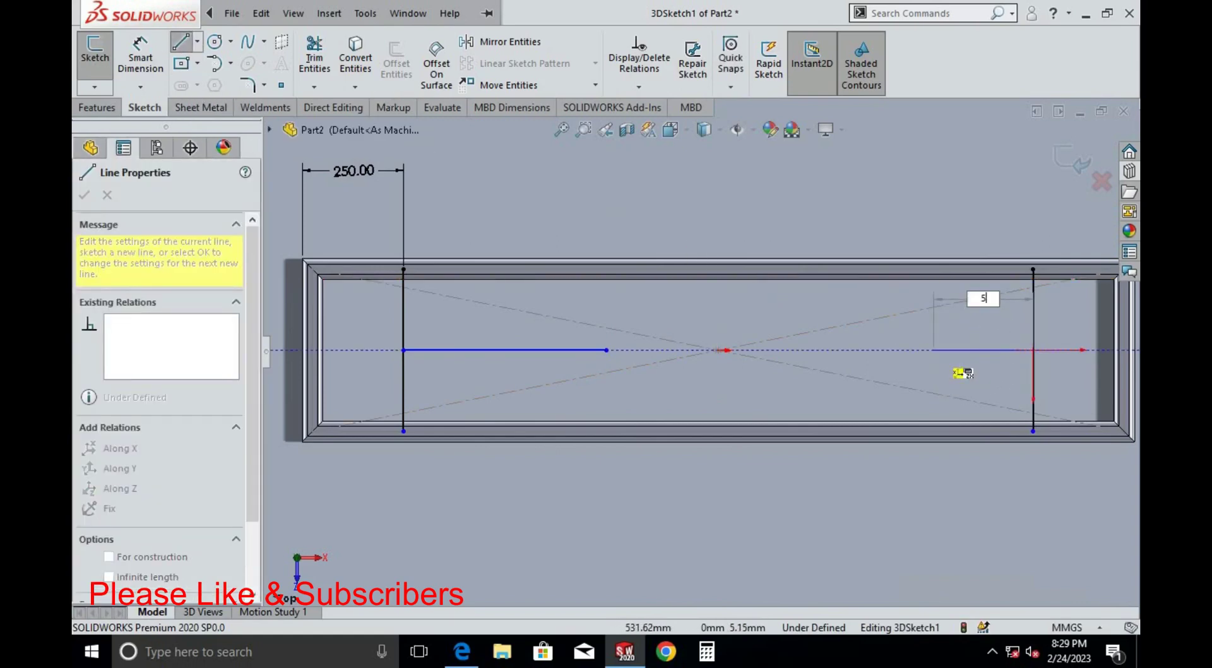
{"action": "type", "text": "00"}
{"action": "key", "text": "Return"}
{"action": "key", "text": "Escape"}
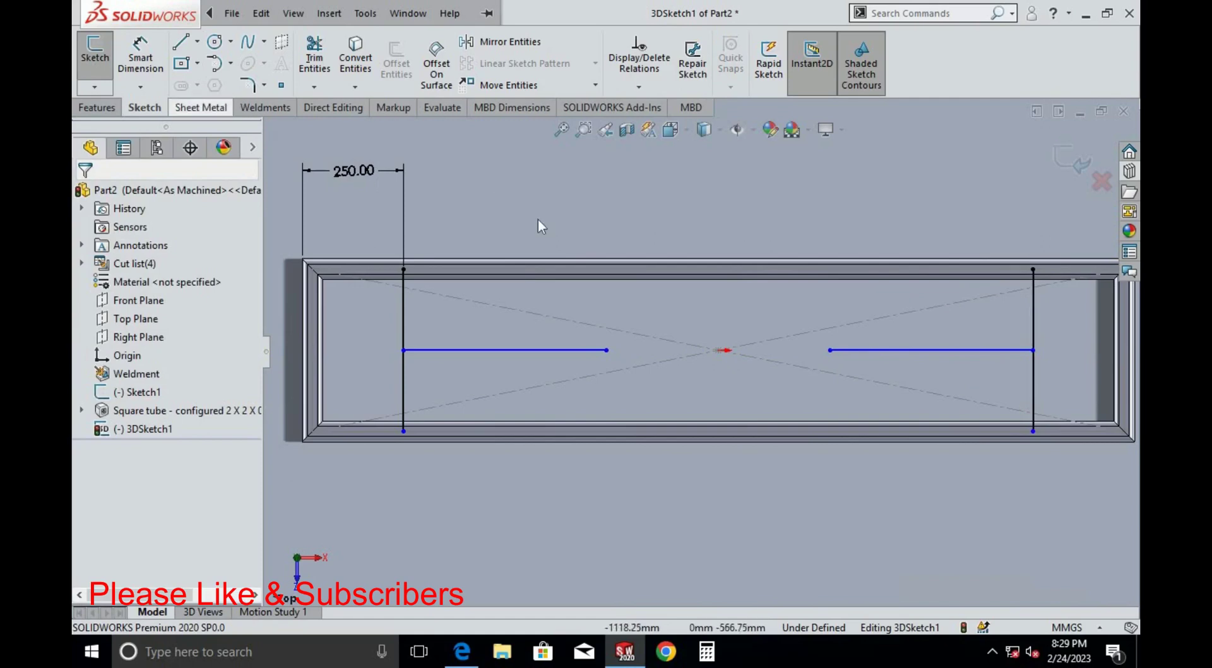
Try Copy Entities on the left vertical line, then cancel it
{"action": "left_click", "coordinate": [403, 312]}
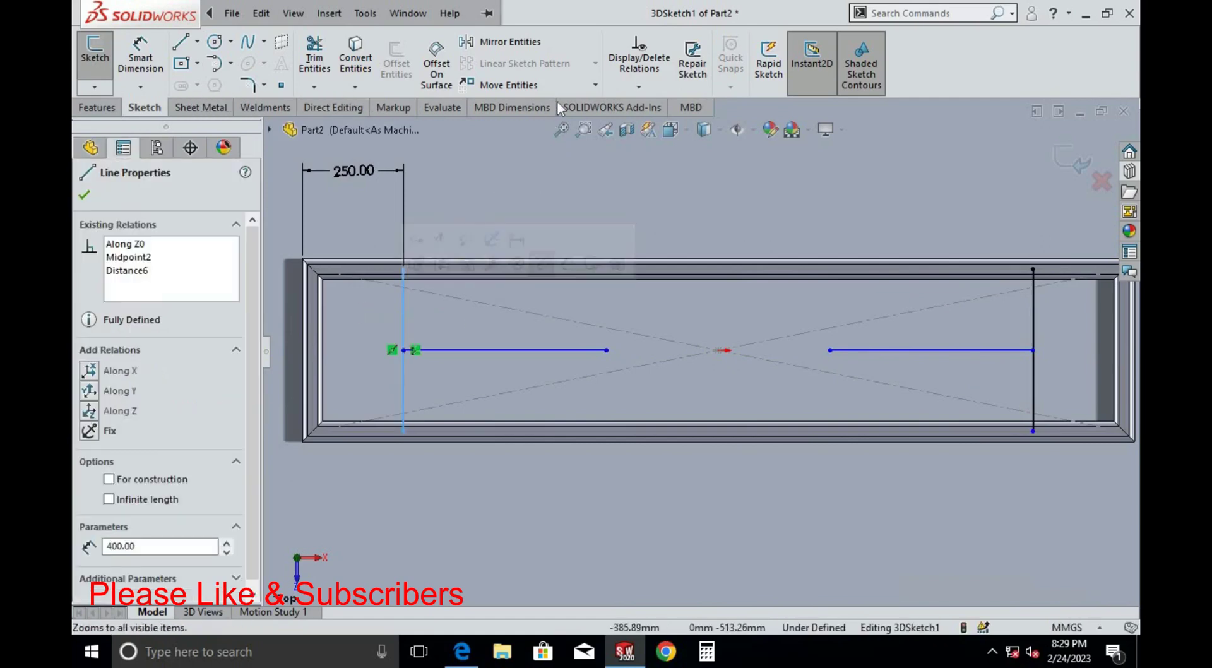
{"action": "left_click", "coordinate": [595, 85]}
{"action": "left_click", "coordinate": [529, 126]}
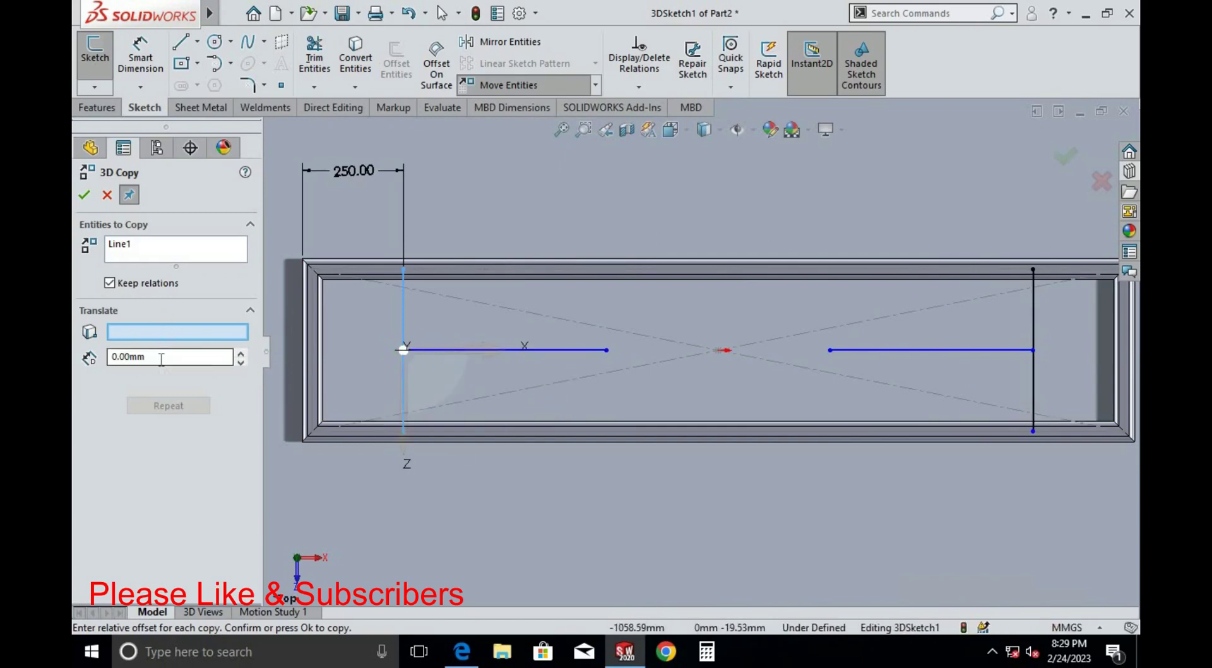
{"action": "left_click", "coordinate": [149, 285]}
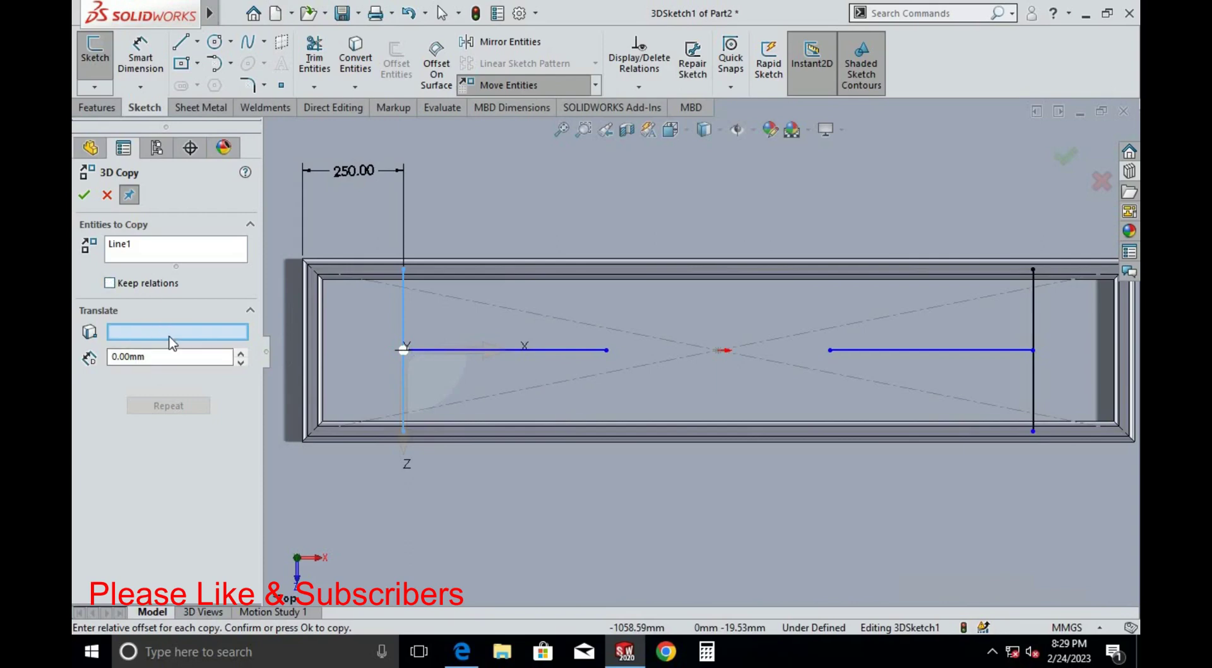
{"action": "right_click", "coordinate": [628, 357]}
{"action": "scroll", "coordinate": [628, 357], "scroll_direction": "down", "scroll_amount": 1}
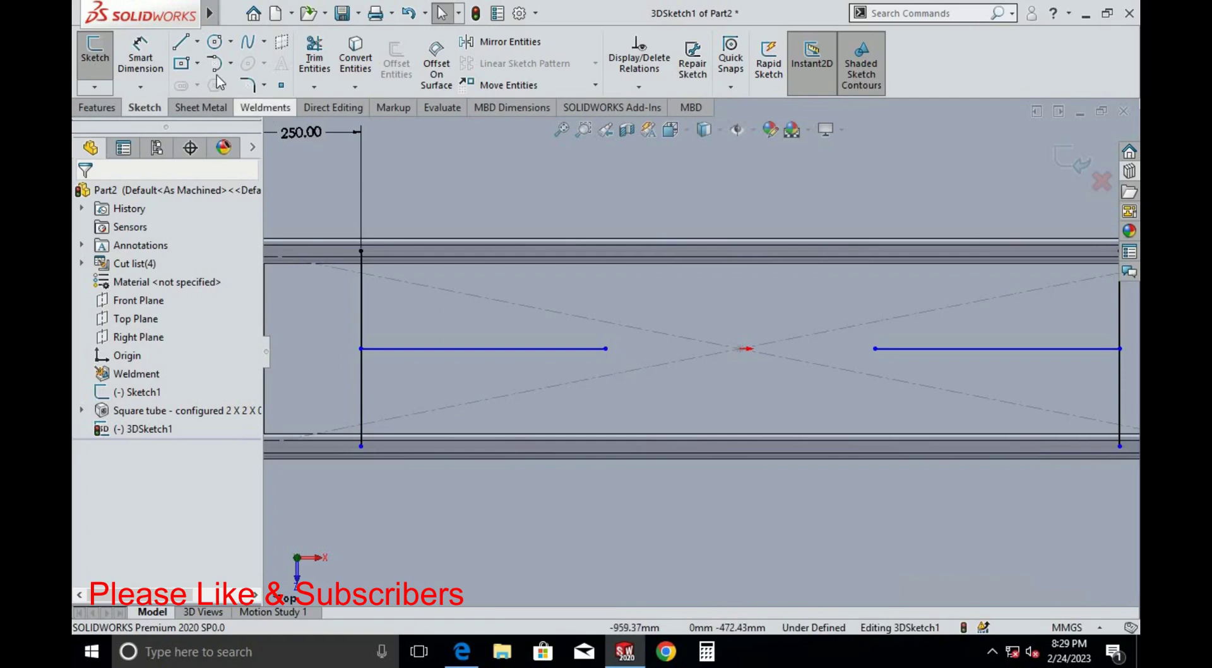
Draw two 200 mm midpoint cross lines at the inner ends of both lengthwise lines
{"action": "left_click", "coordinate": [197, 42]}
{"action": "left_click", "coordinate": [224, 103]}
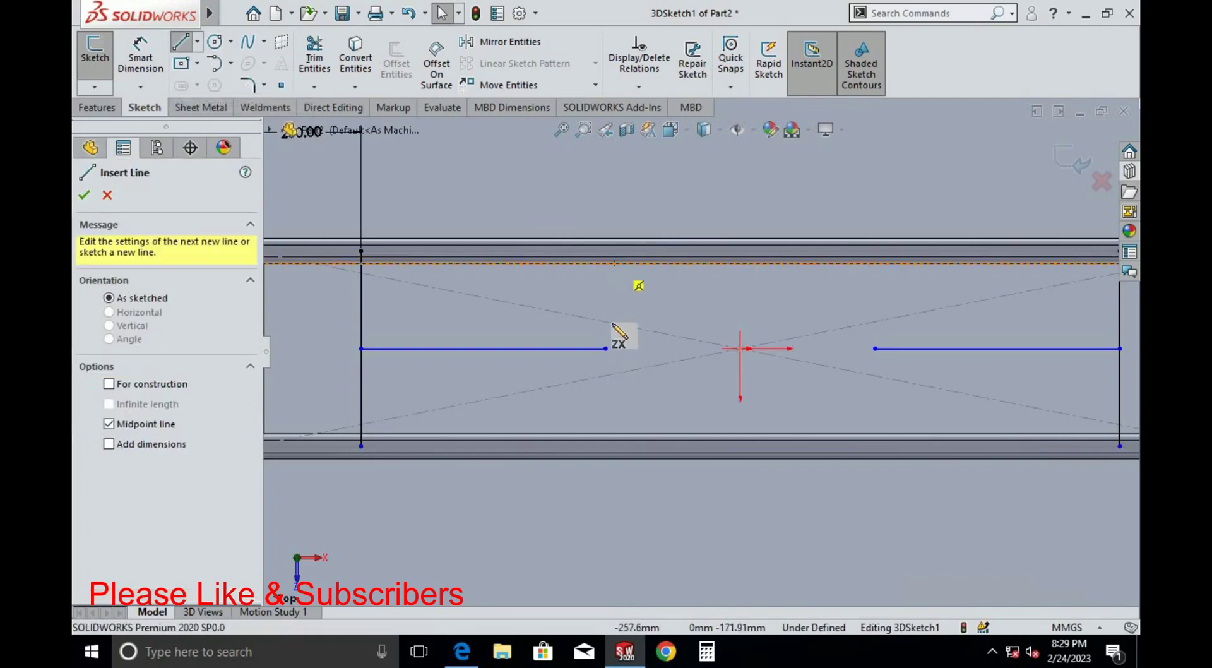
{"action": "left_click", "coordinate": [605, 348]}
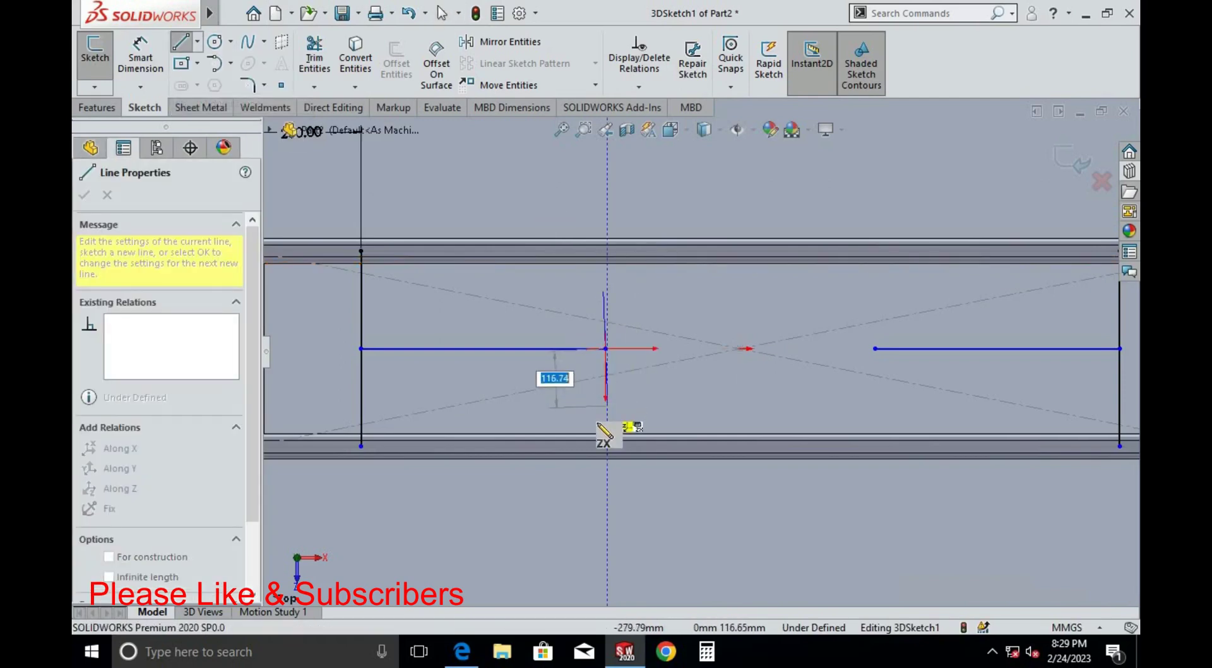
{"action": "scroll", "coordinate": [599, 426], "scroll_direction": "down", "scroll_amount": 2}
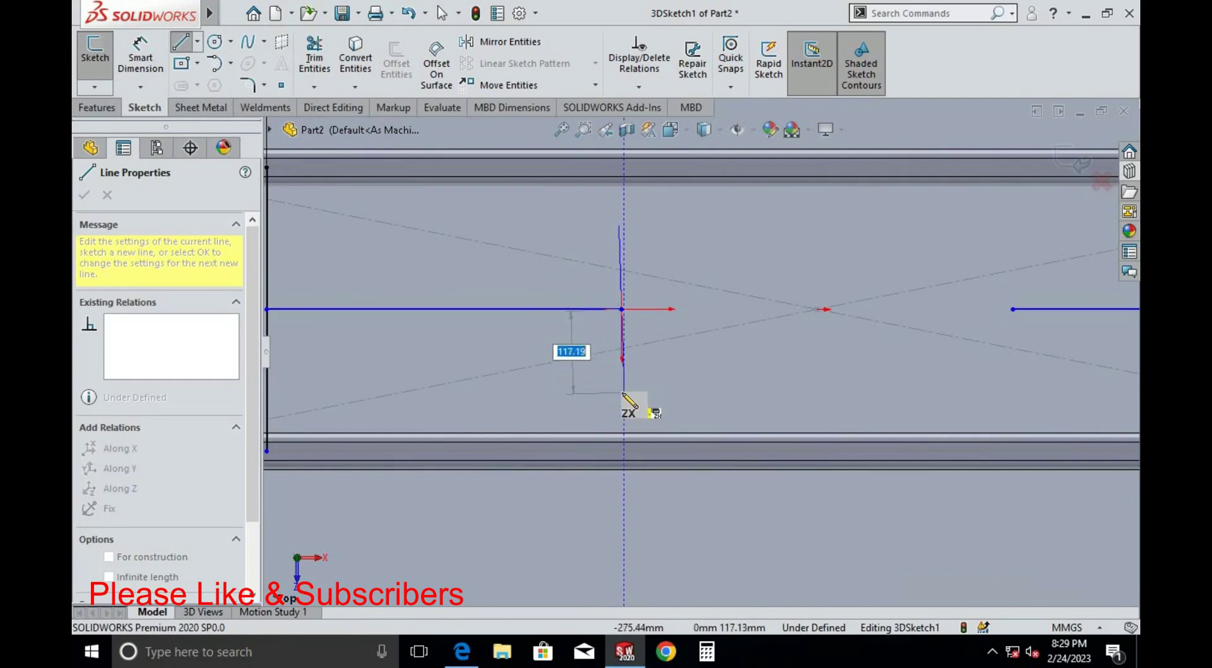
{"action": "type", "text": "200"}
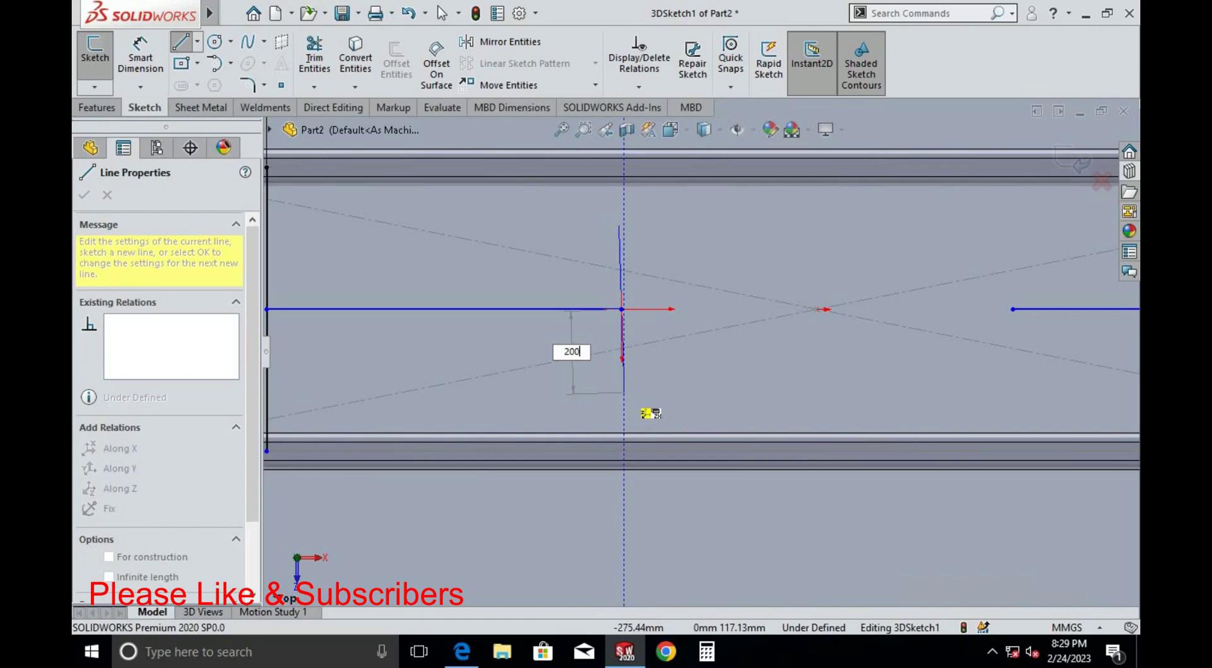
{"action": "key", "text": "Return"}
{"action": "scroll", "coordinate": [965, 327], "scroll_direction": "up", "scroll_amount": 3}
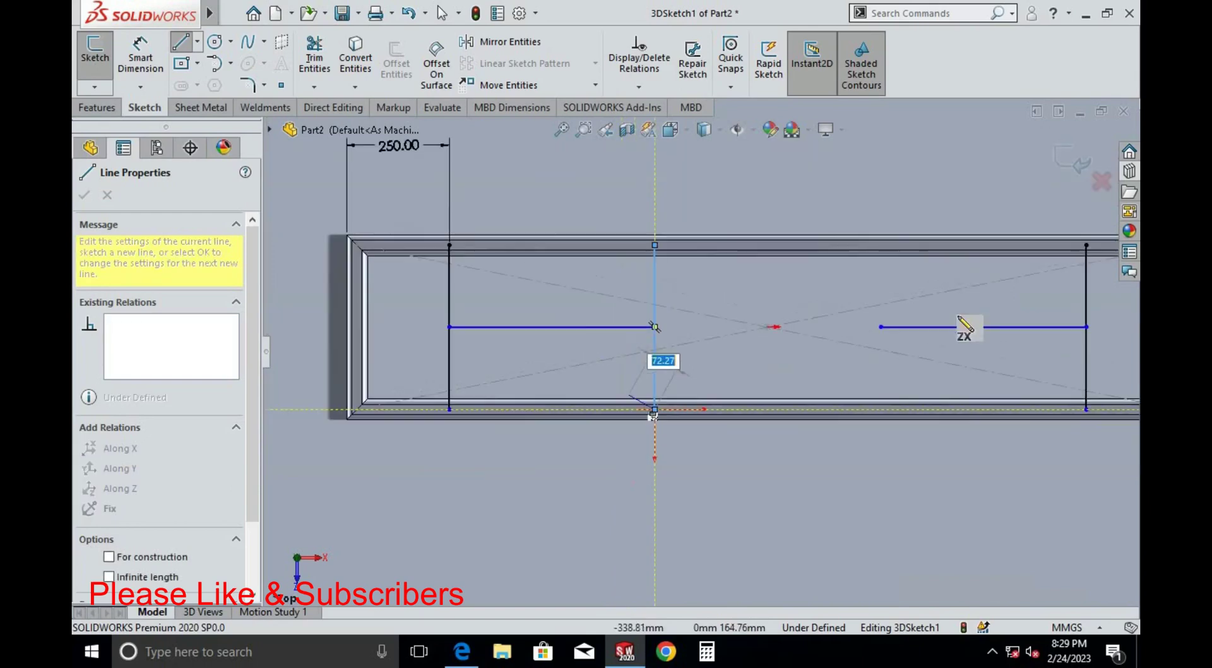
{"action": "scroll", "coordinate": [798, 370], "scroll_direction": "down", "scroll_amount": 2}
{"action": "key", "text": "Escape"}
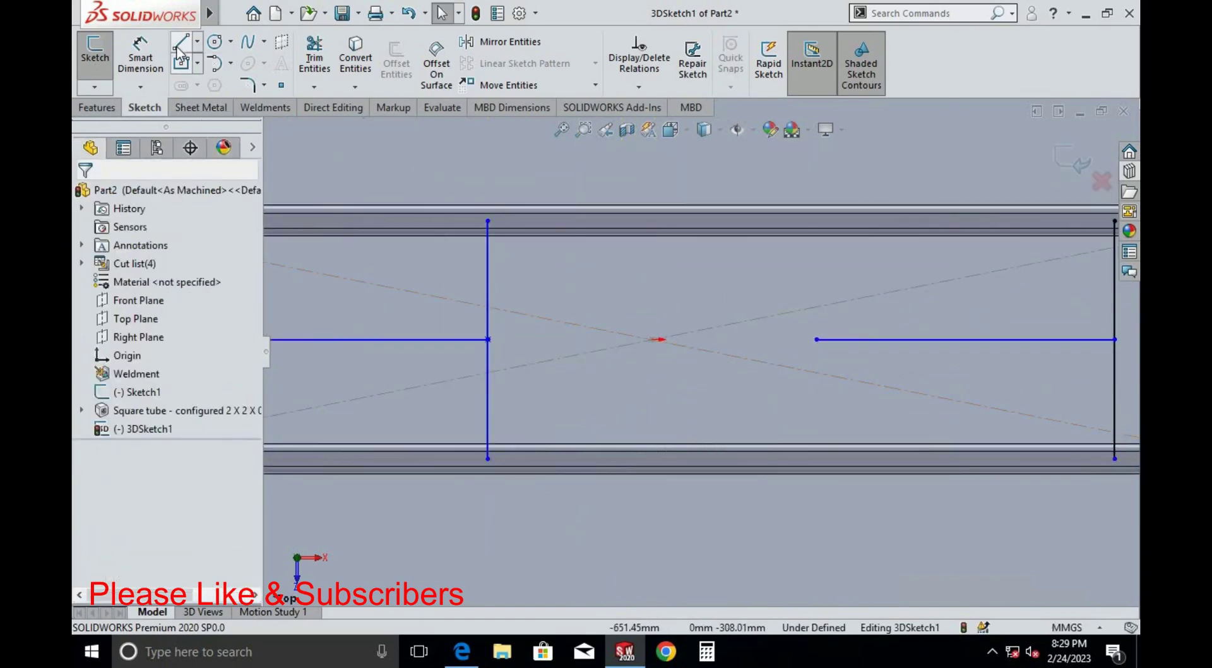
{"action": "left_click", "coordinate": [197, 42]}
{"action": "left_click", "coordinate": [218, 102]}
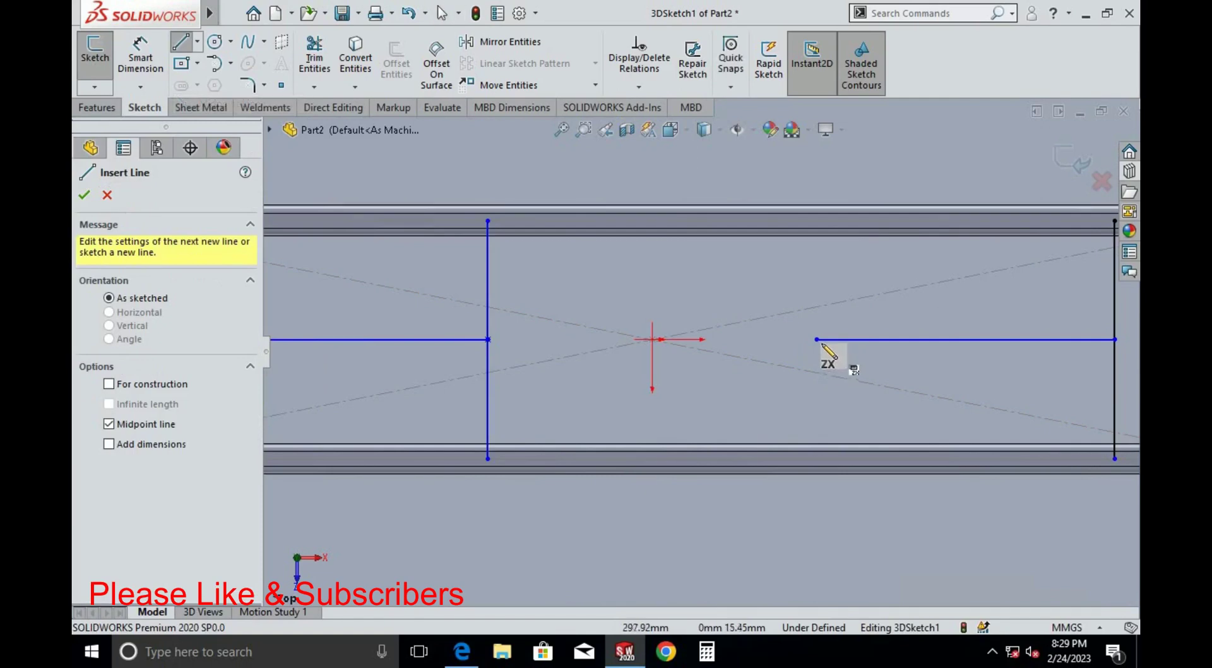
{"action": "left_click", "coordinate": [816, 339]}
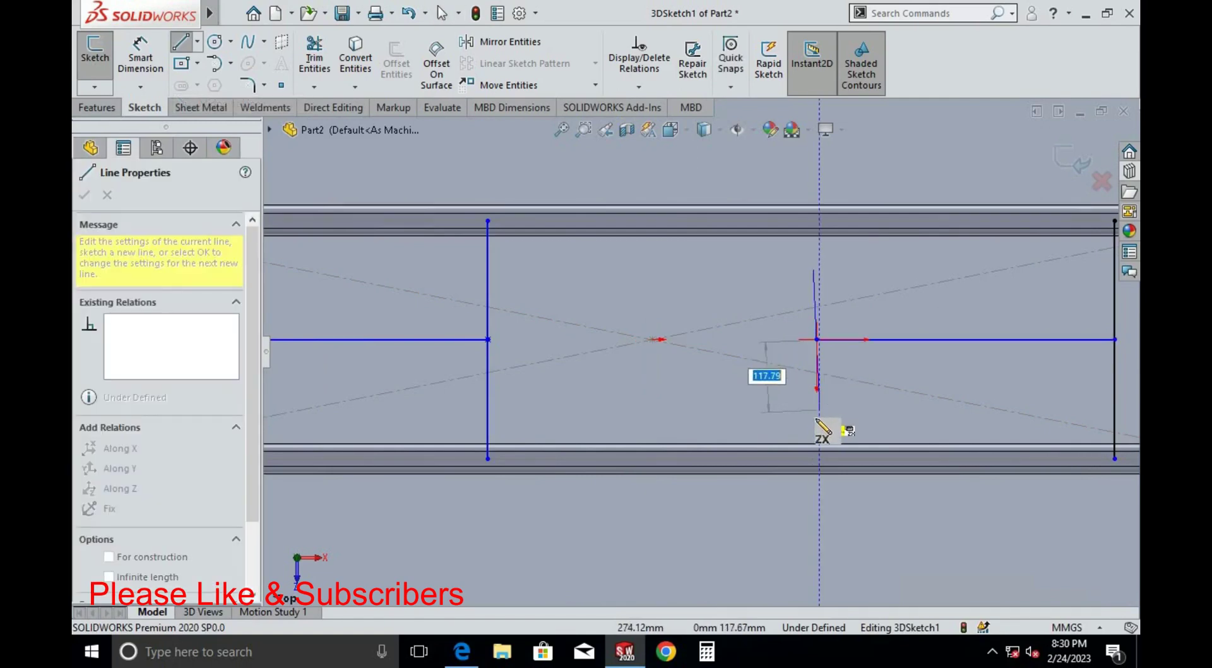
{"action": "key", "text": "Return"}
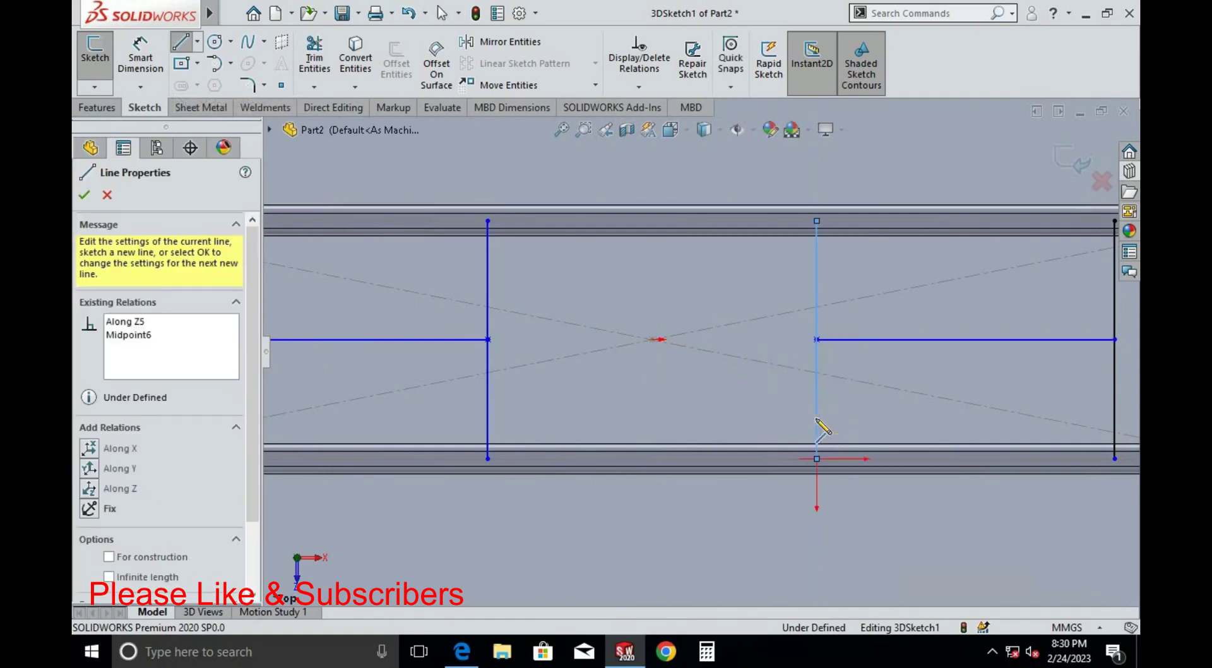
{"action": "key", "text": "Escape"}
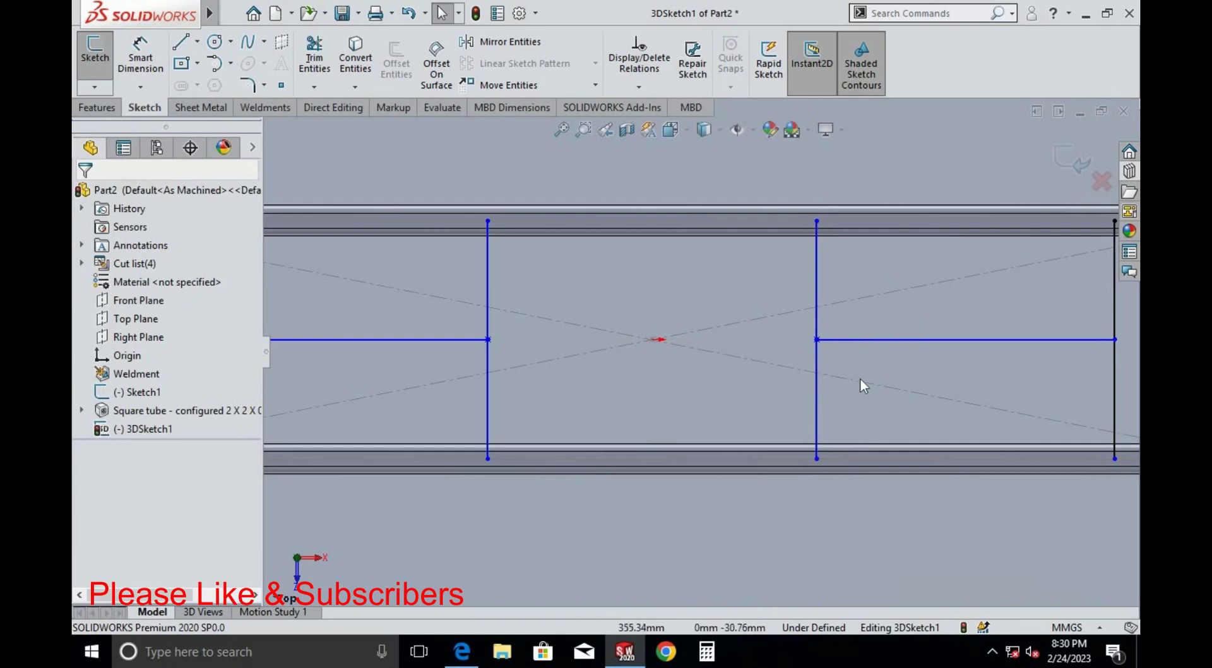
Delete both horizontal helper lines and orbit the fitted frame to a 3D angle
{"action": "left_click", "coordinate": [858, 339]}
{"action": "key", "text": "Delete"}
{"action": "left_click", "coordinate": [428, 339]}
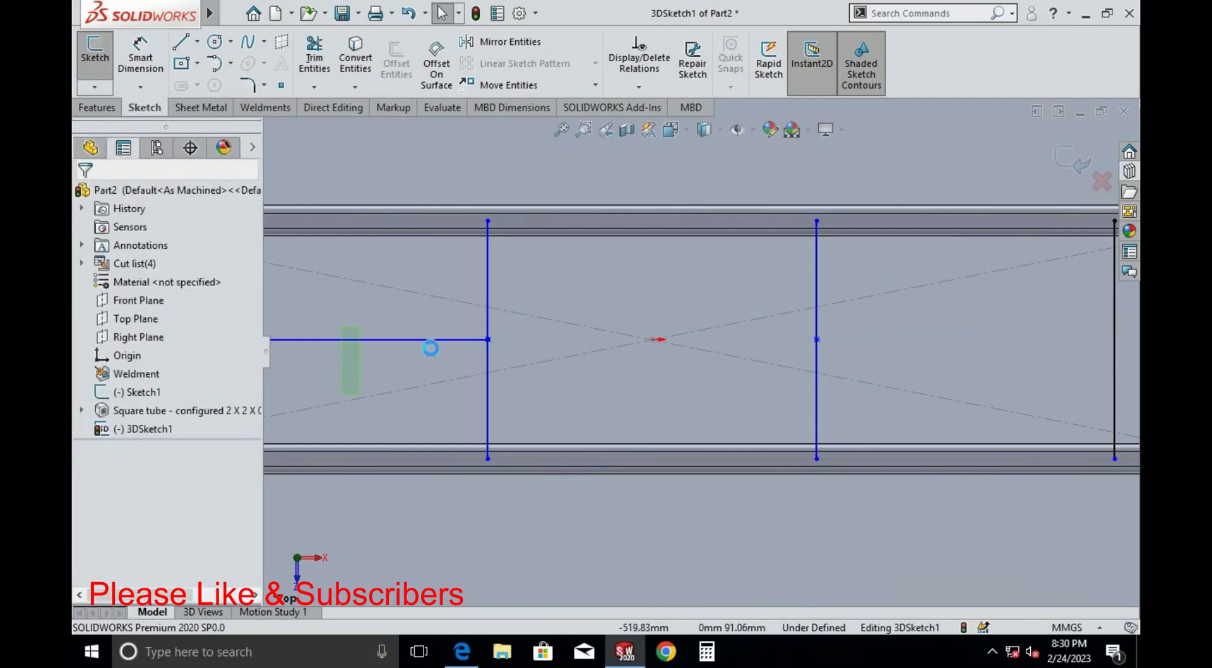
{"action": "key", "text": "Delete"}
{"action": "key", "text": "f"}
{"action": "mouse_move", "coordinate": [654, 425]}
{"action": "middle_mouse_down"}
{"action": "mouse_move", "coordinate": [634, 283]}
{"action": "mouse_move", "coordinate": [781, 346]}
{"action": "mouse_move", "coordinate": [369, 213]}
{"action": "middle_mouse_up"}
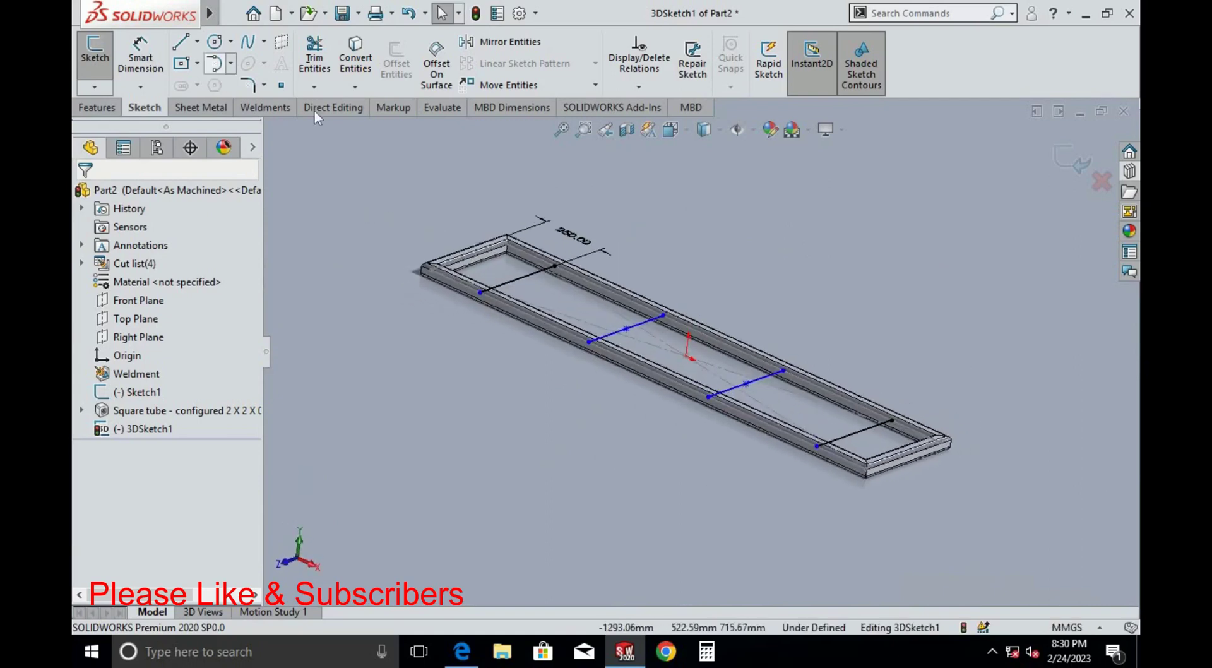
Exit the 3D sketch and start an iso 20 x 20 x 2 square-tube structural member
{"action": "left_click", "coordinate": [1071, 157]}
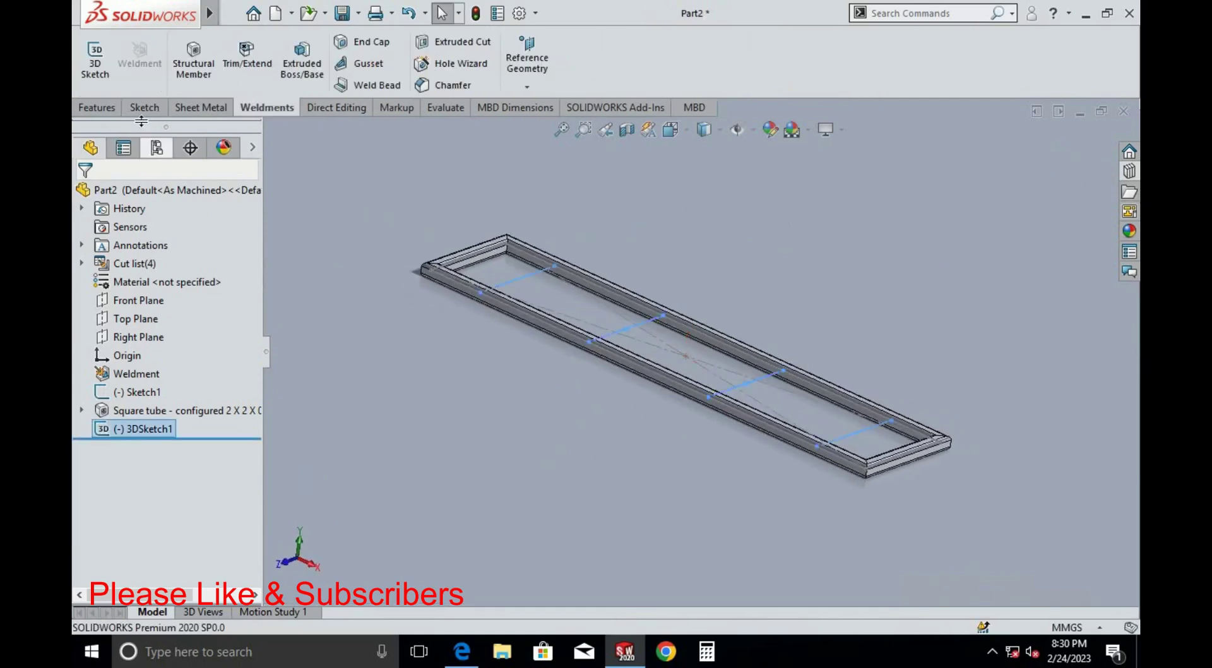
{"action": "left_click", "coordinate": [193, 57]}
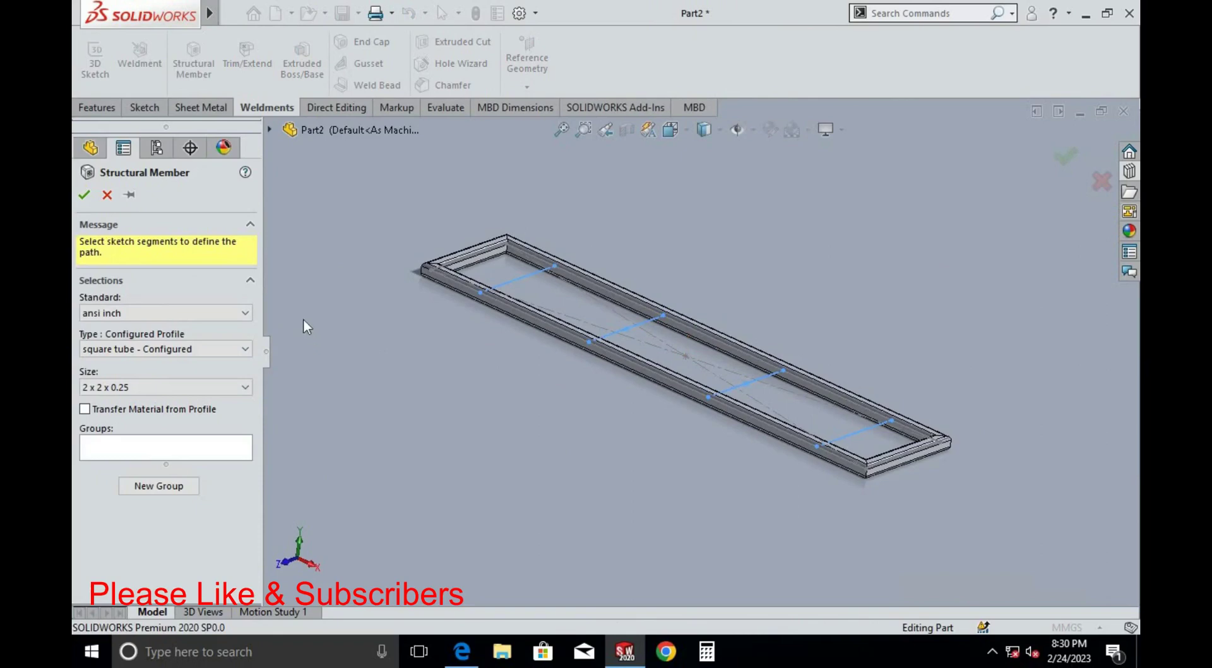
{"action": "left_click", "coordinate": [245, 319]}
{"action": "left_click", "coordinate": [207, 333]}
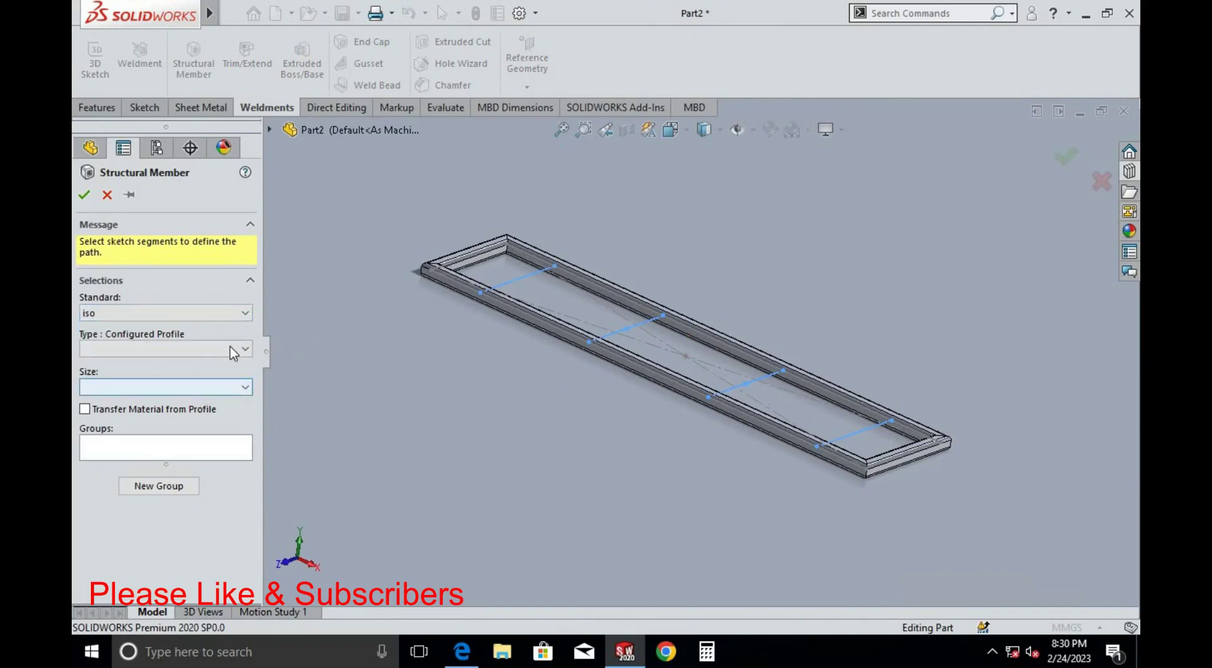
{"action": "left_click", "coordinate": [231, 350]}
{"action": "left_click", "coordinate": [196, 417]}
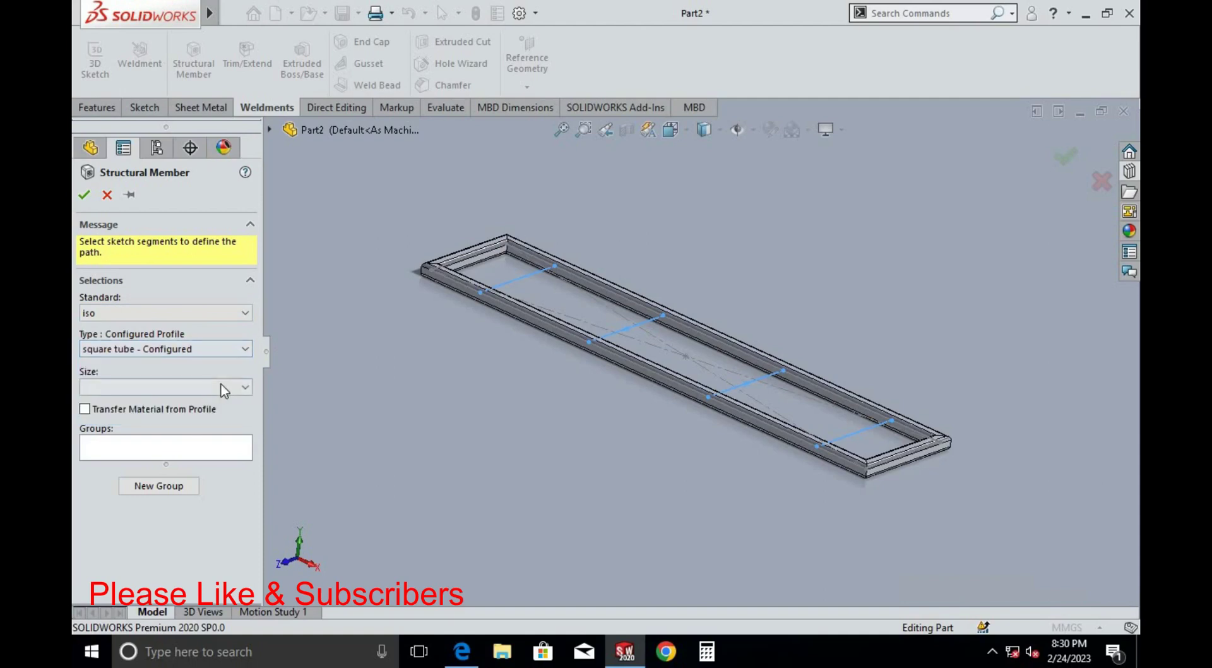
{"action": "left_click", "coordinate": [202, 387]}
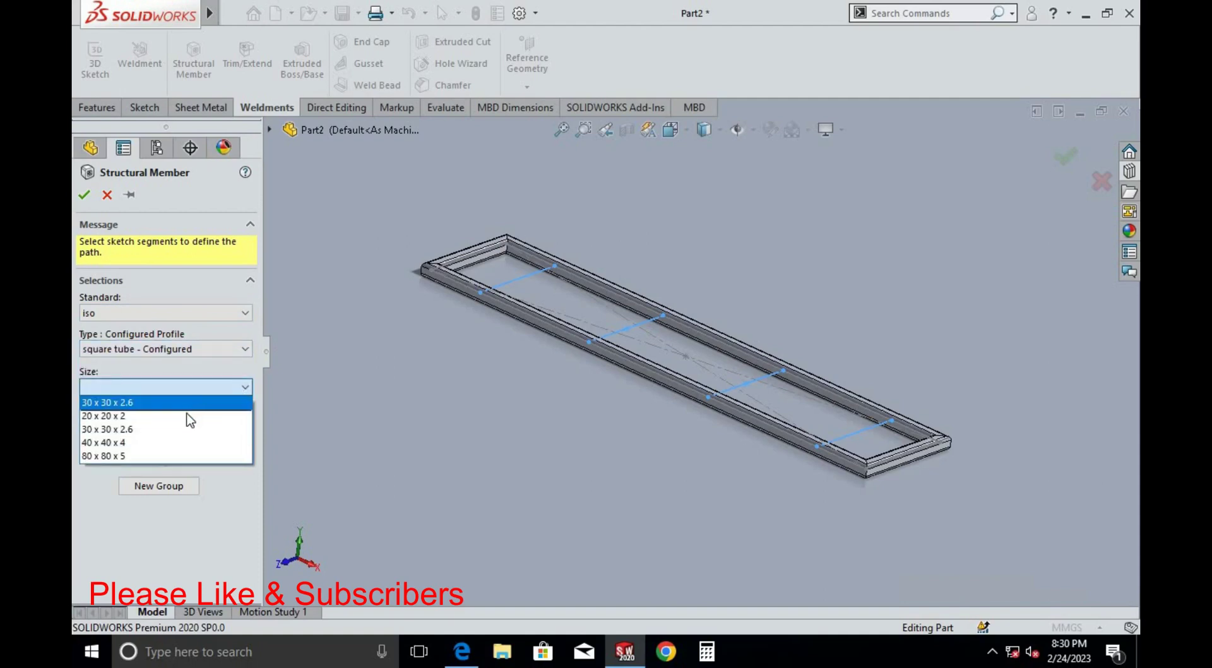
{"action": "left_click", "coordinate": [187, 416]}
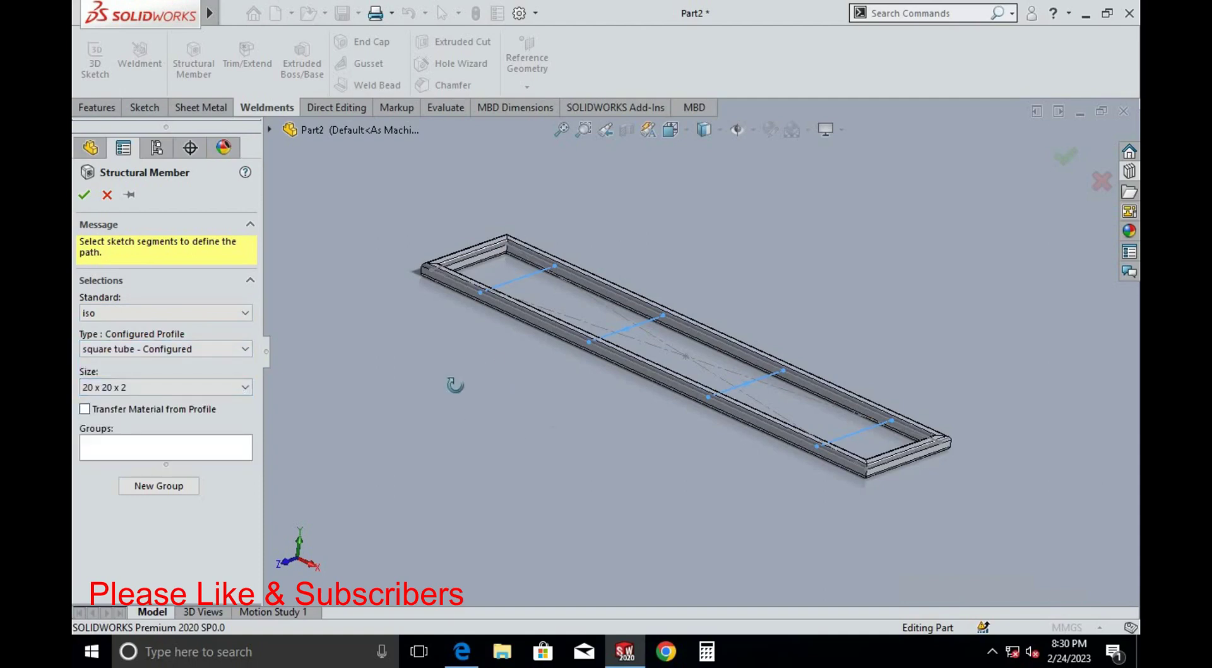
Pick the near cross line of the frame as the member path
{"action": "middle_click_drag", "start_coordinate": [455, 384], "coordinate": [471, 352]}
{"action": "scroll", "coordinate": [470, 352], "scroll_direction": "down", "scroll_amount": 5}
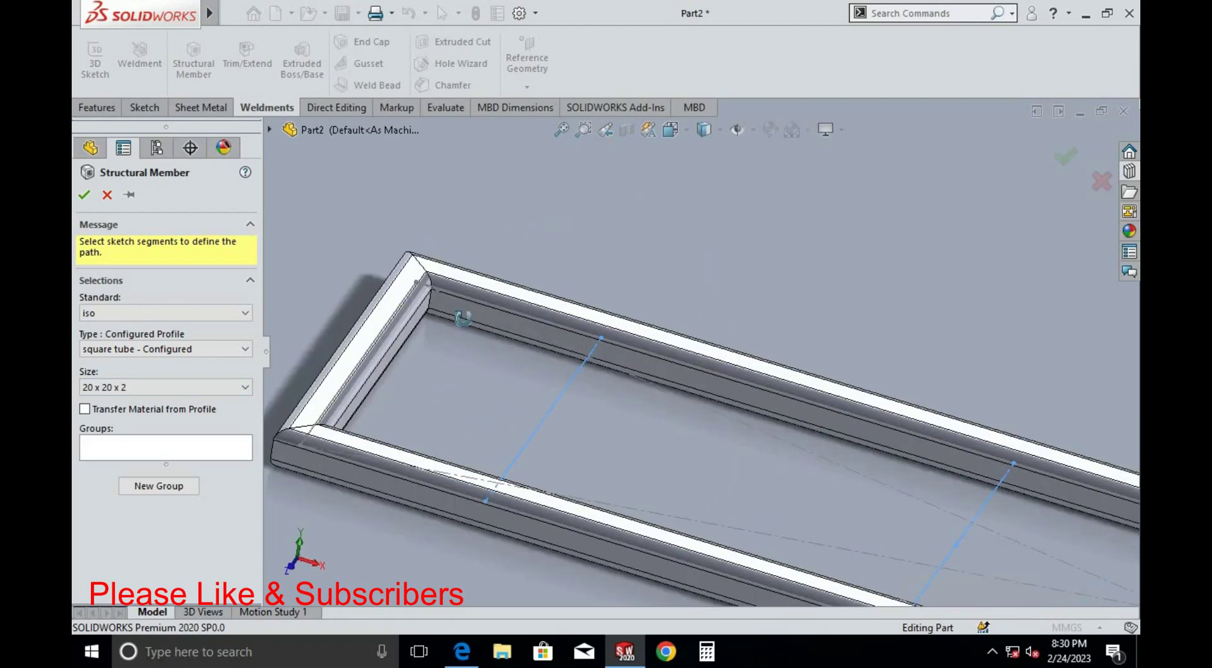
{"action": "scroll", "coordinate": [498, 341], "scroll_direction": "up", "scroll_amount": 3}
{"action": "scroll", "coordinate": [500, 344], "scroll_direction": "up", "scroll_amount": 3}
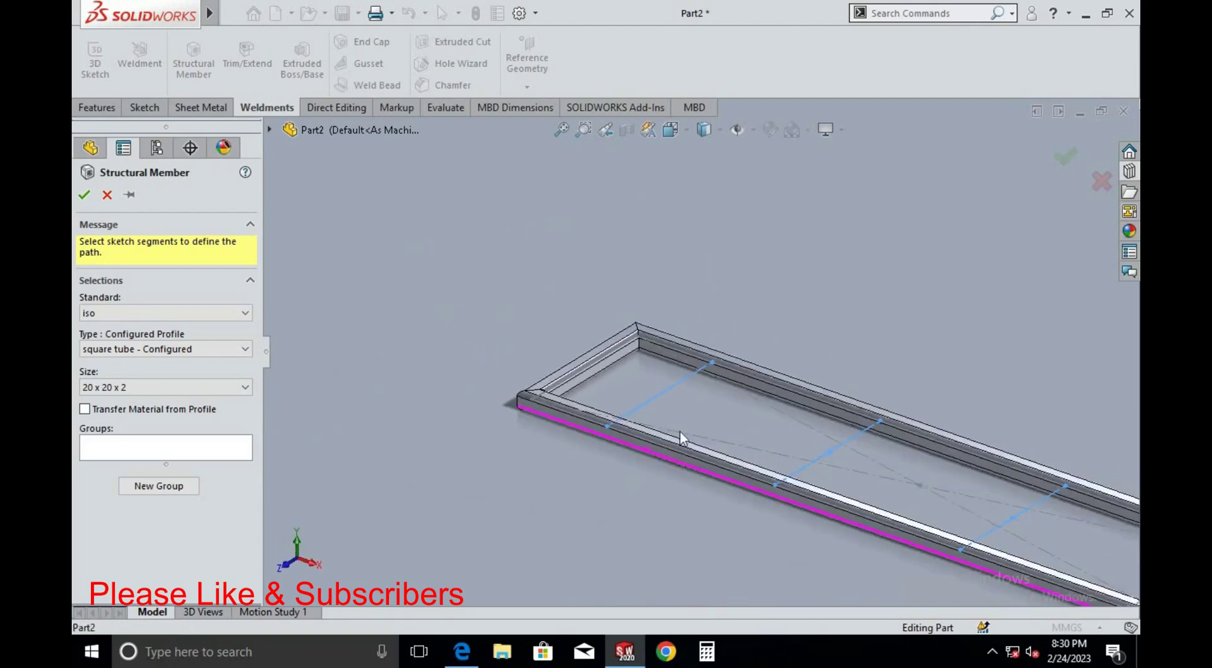
{"action": "middle_click_drag", "start_coordinate": [679, 430], "coordinate": [468, 401]}
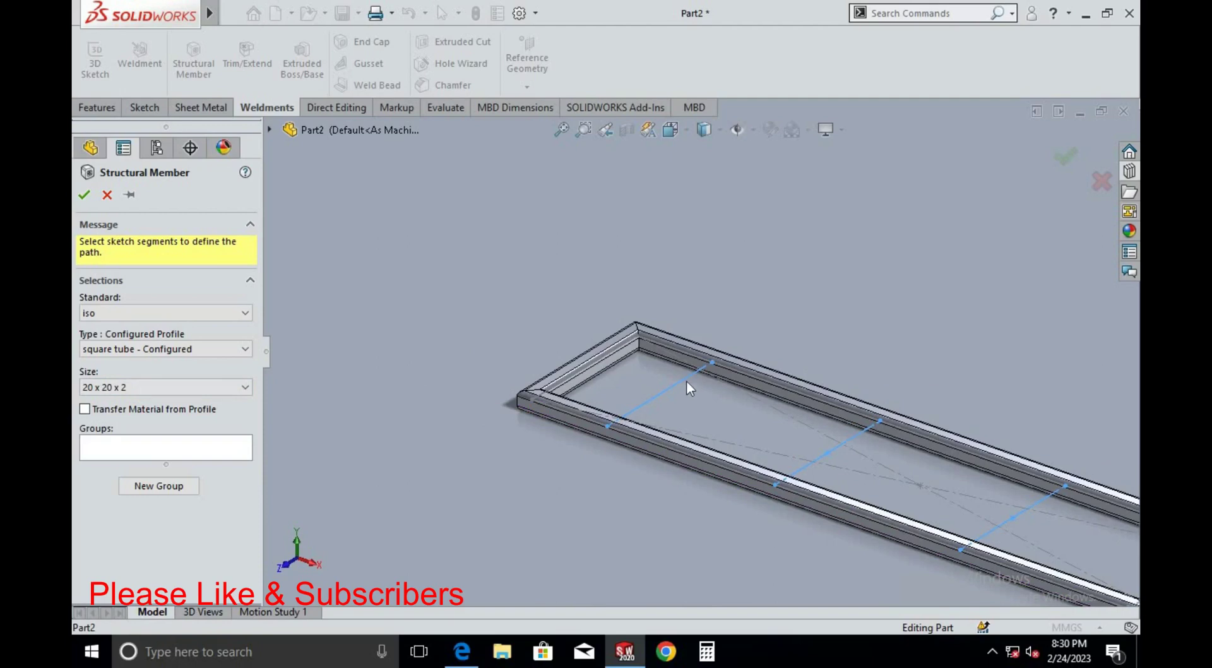
{"action": "left_click", "coordinate": [659, 394]}
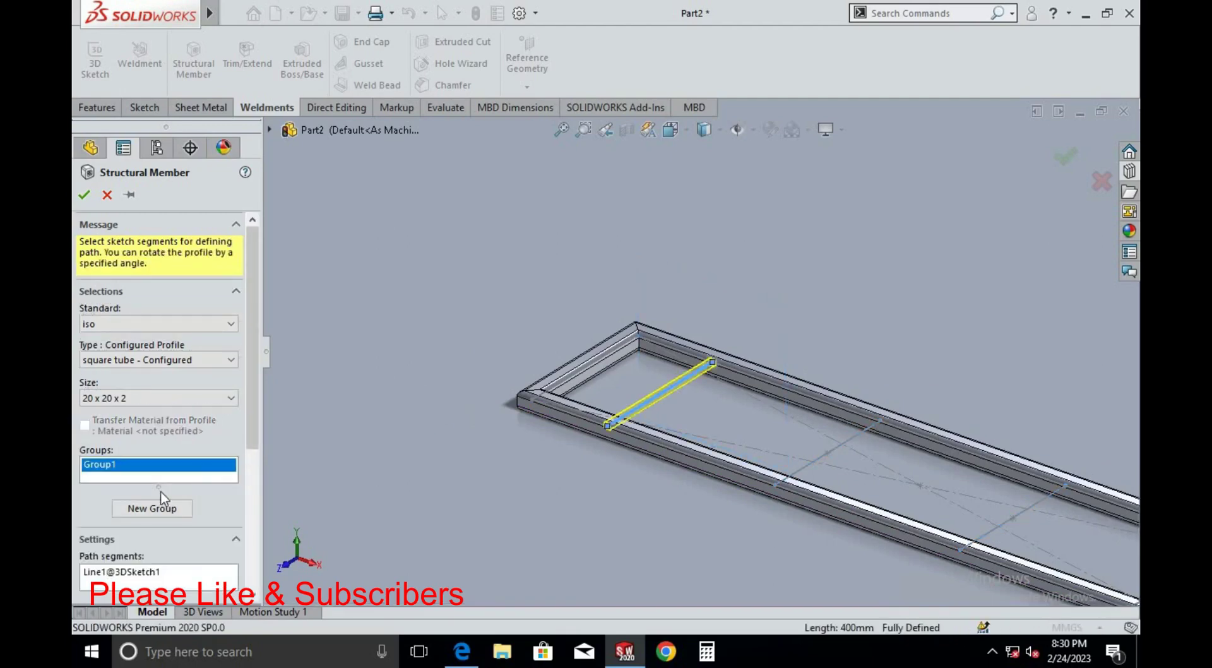
{"action": "mouse_move", "coordinate": [152, 430]}
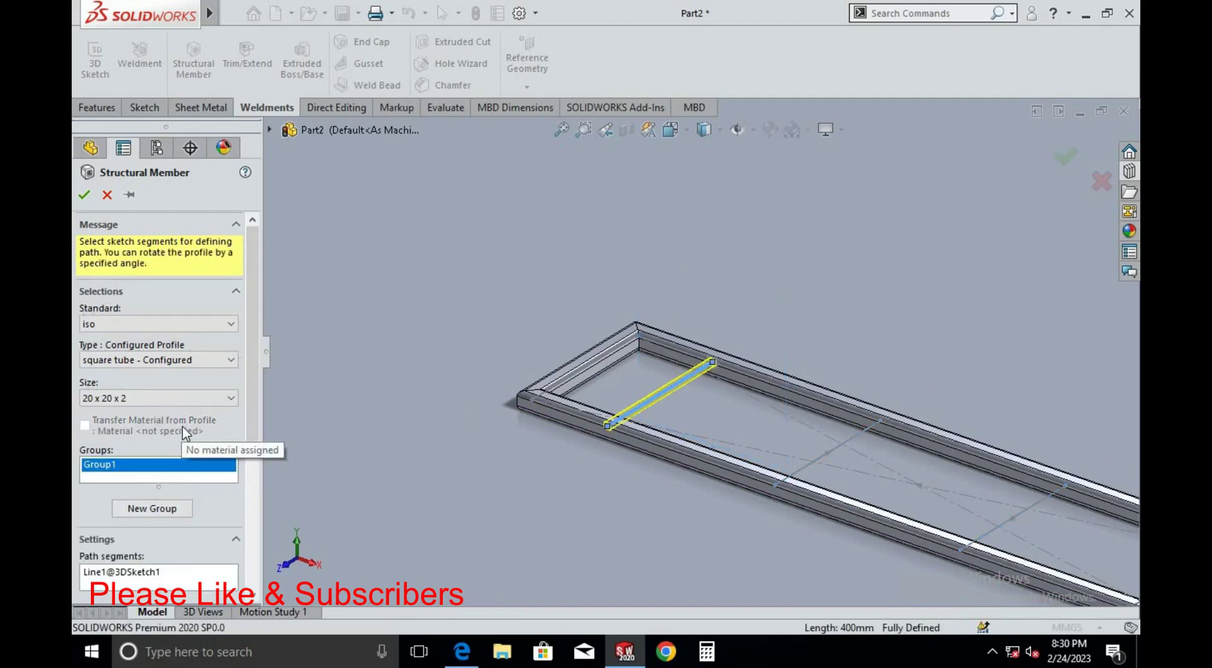
Change the profile to 50 x 30 x 2.6 rectangular tube and add the second cross line
{"action": "left_click", "coordinate": [232, 398]}
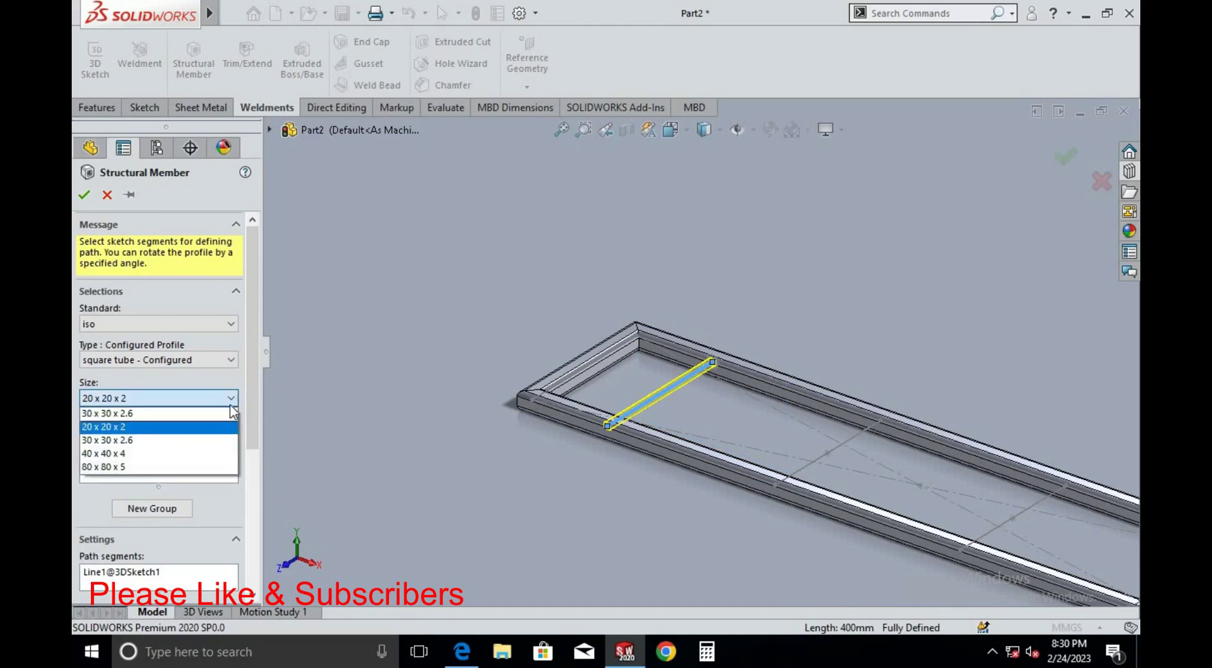
{"action": "left_click", "coordinate": [231, 398]}
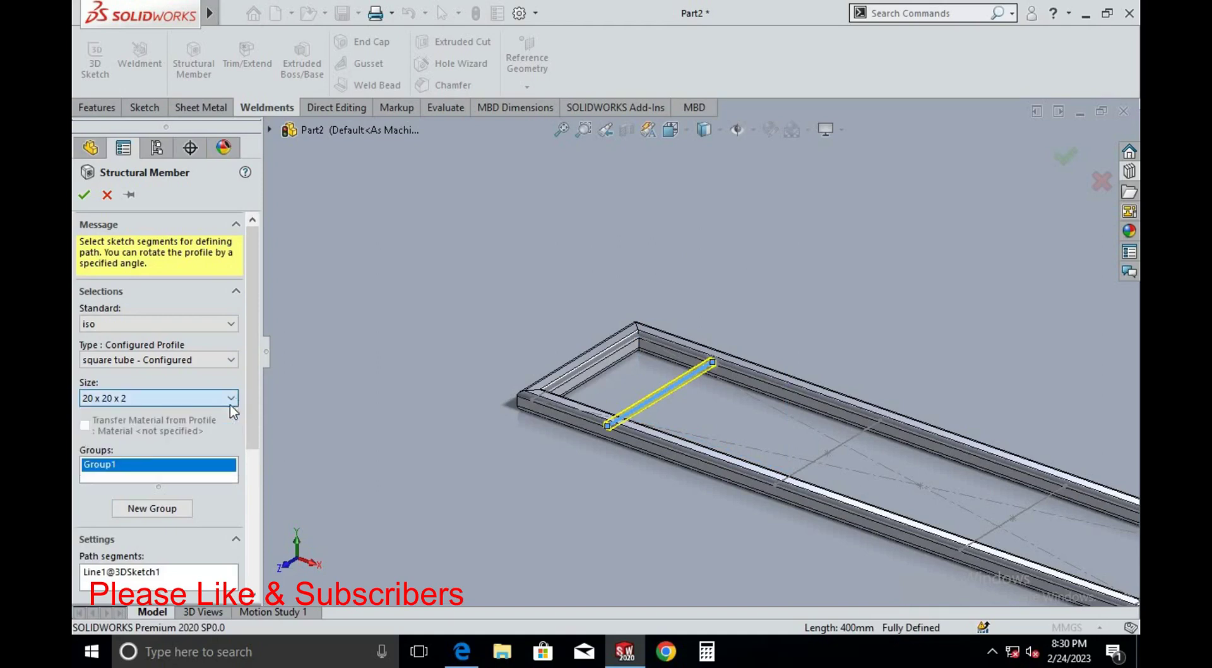
{"action": "left_click", "coordinate": [231, 359]}
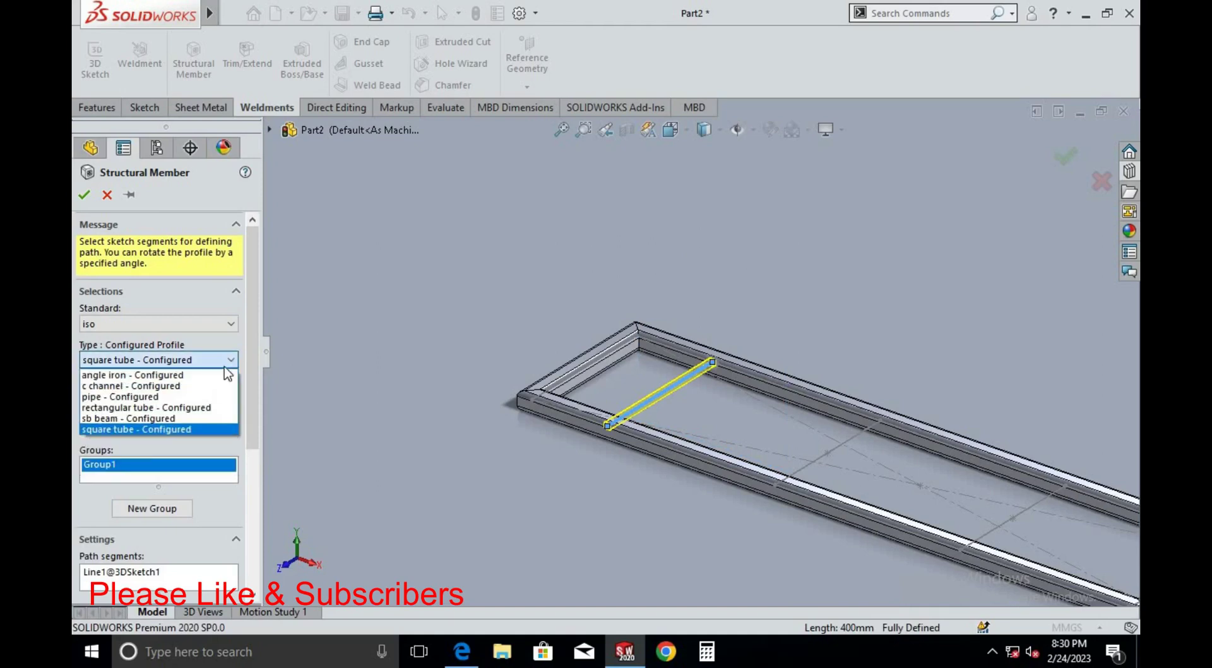
{"action": "left_click", "coordinate": [201, 407]}
{"action": "left_click", "coordinate": [231, 399]}
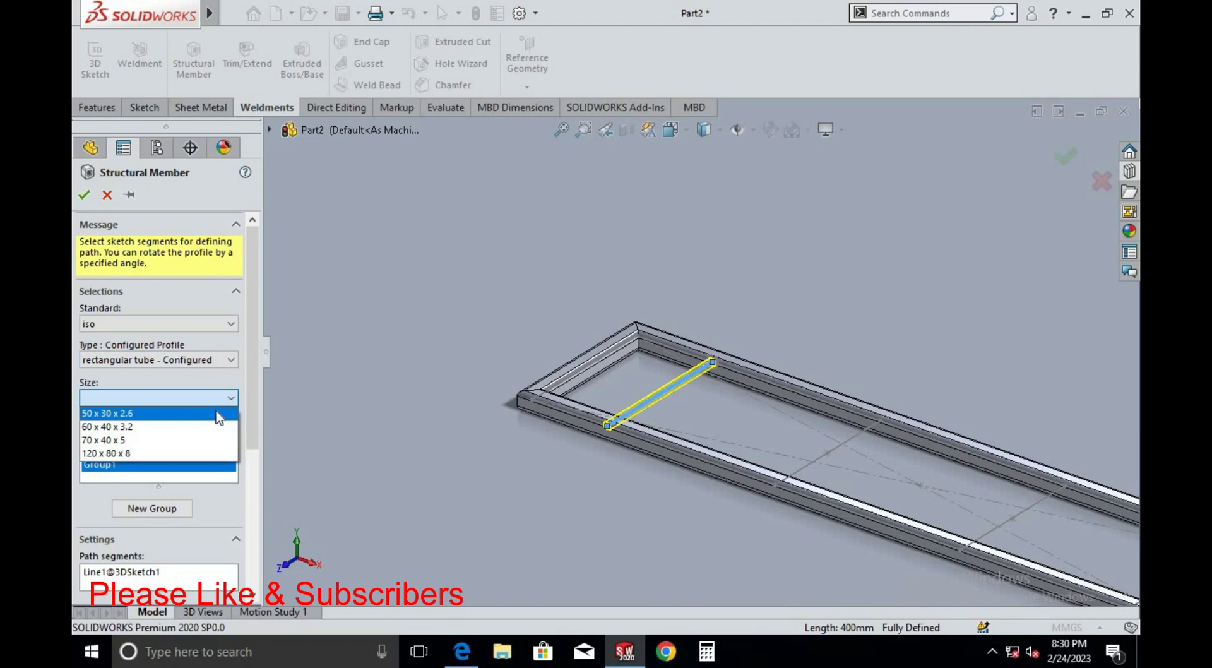
{"action": "left_click", "coordinate": [217, 414]}
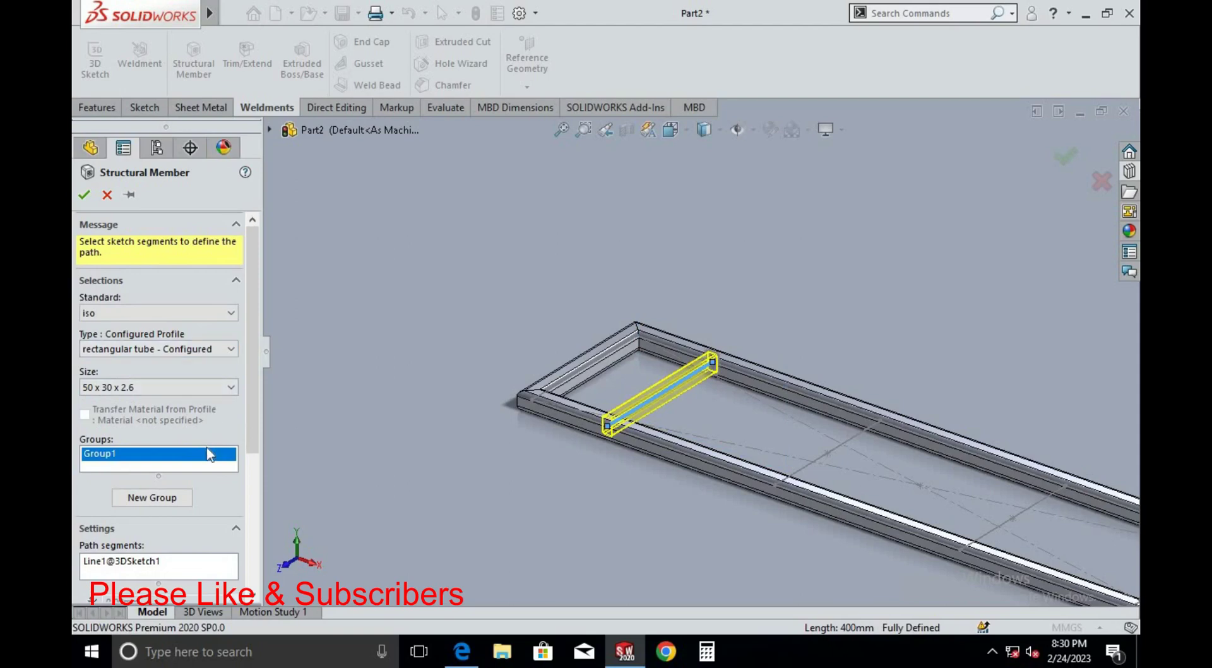
{"action": "left_click", "coordinate": [833, 445]}
{"action": "key", "text": "f"}
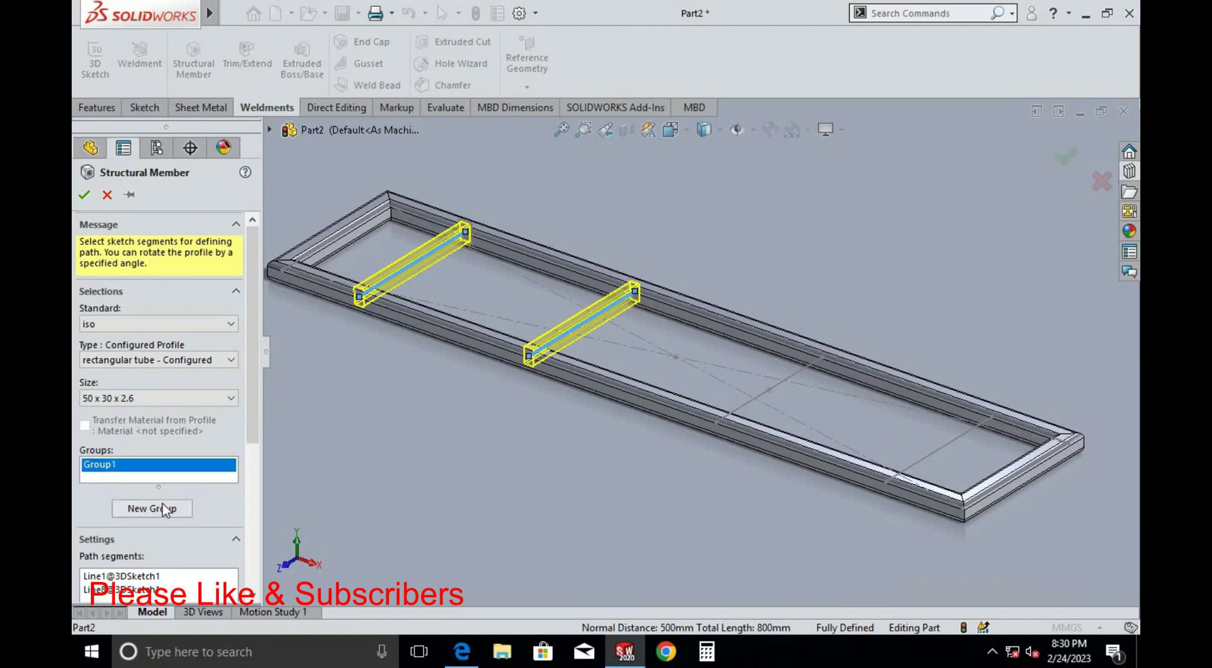
{"action": "right_click", "coordinate": [581, 321]}
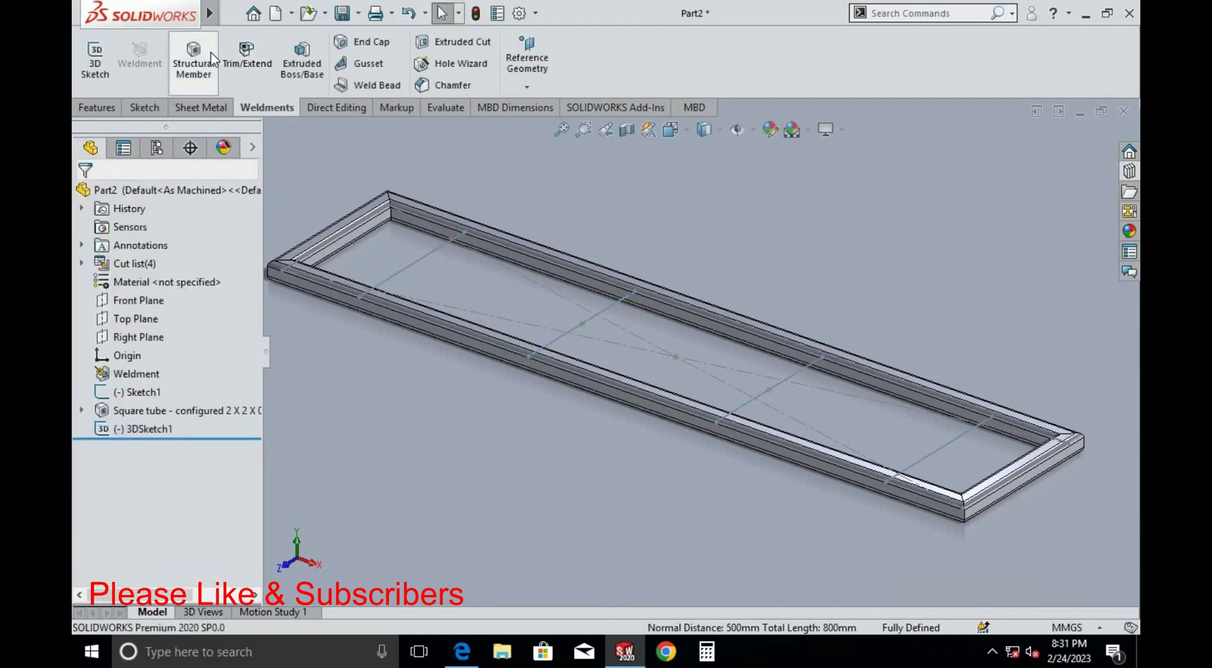
Restart the structural member, assigning each of the four cross lines to Group1–Group4
{"action": "left_click", "coordinate": [193, 57]}
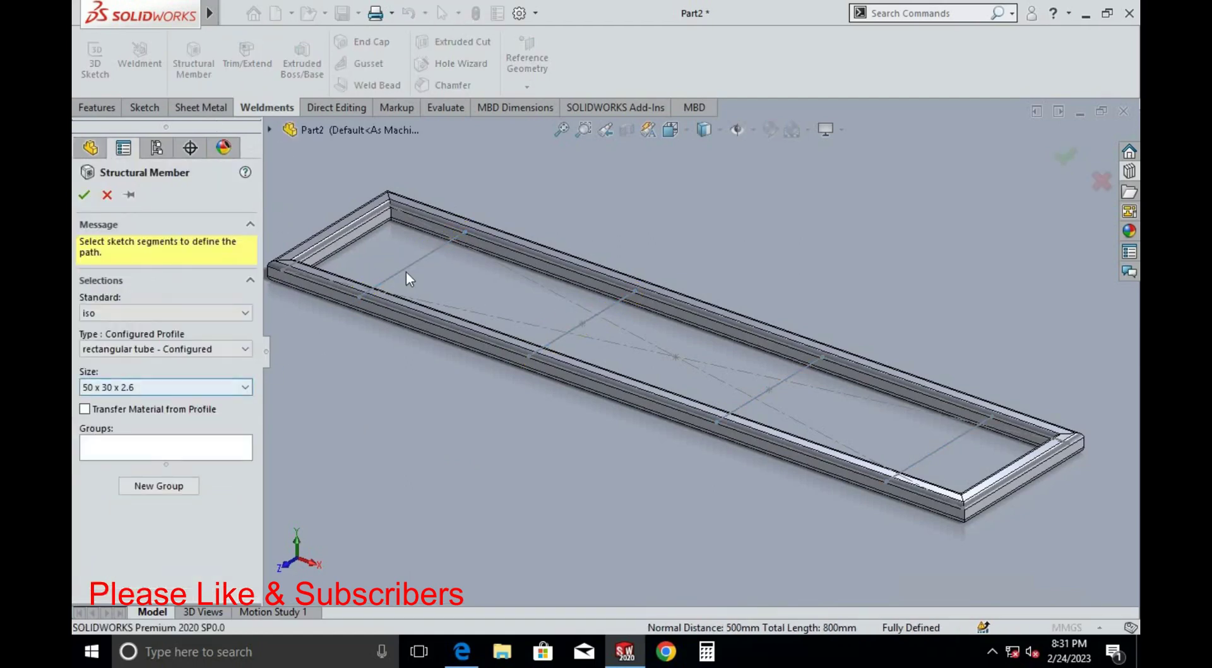
{"action": "left_click", "coordinate": [230, 446]}
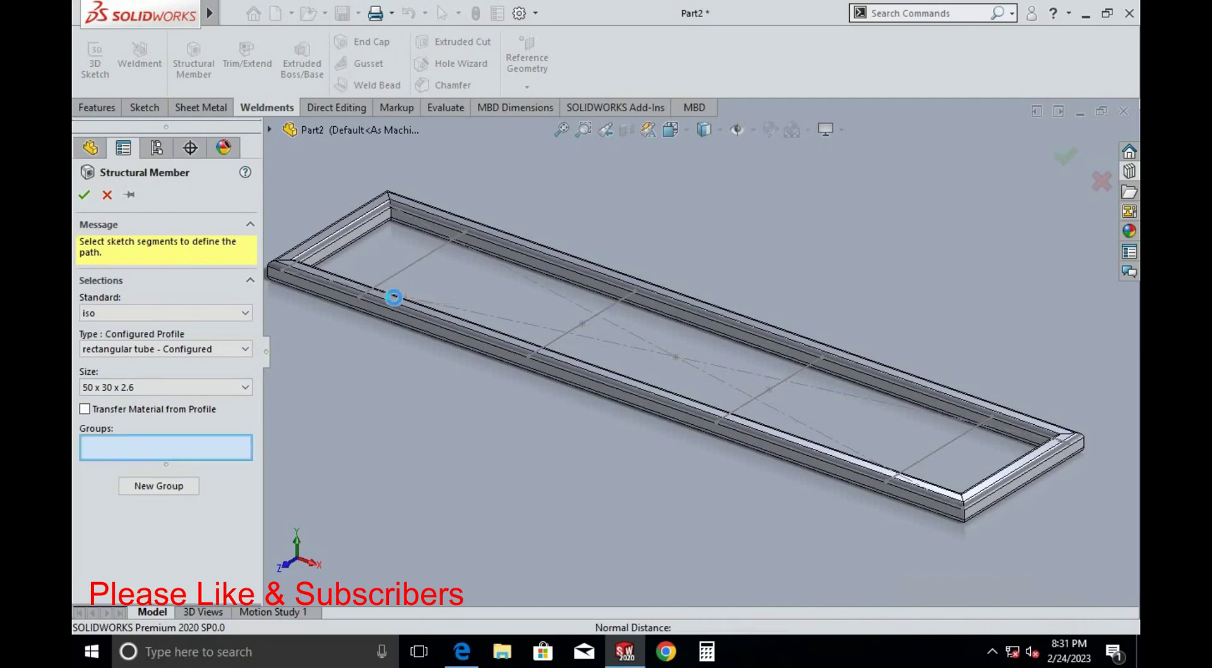
{"action": "left_click", "coordinate": [414, 263]}
{"action": "left_click", "coordinate": [173, 507]}
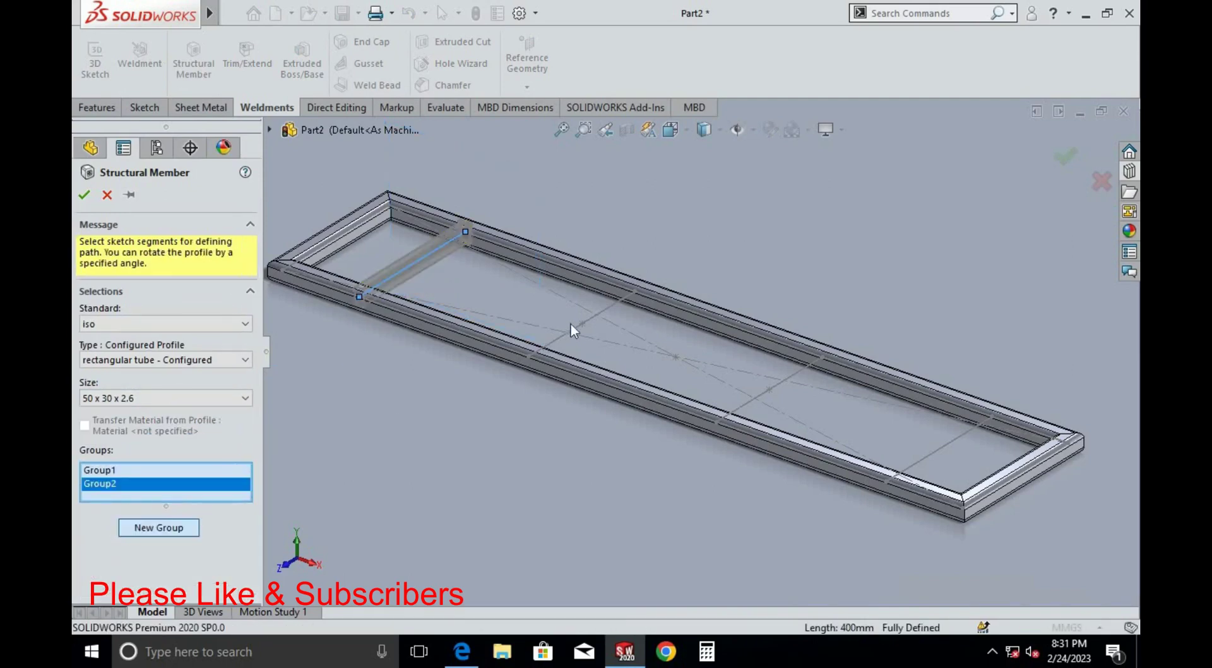
{"action": "left_click", "coordinate": [574, 327]}
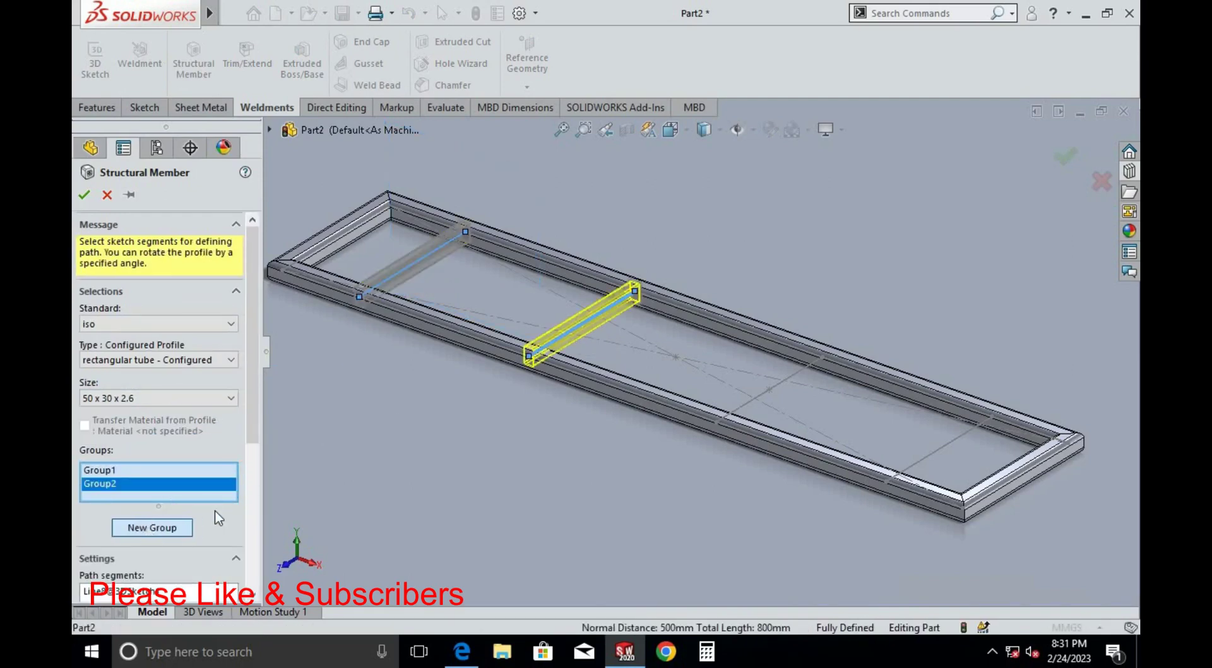
{"action": "left_click", "coordinate": [183, 528]}
{"action": "left_click", "coordinate": [778, 388]}
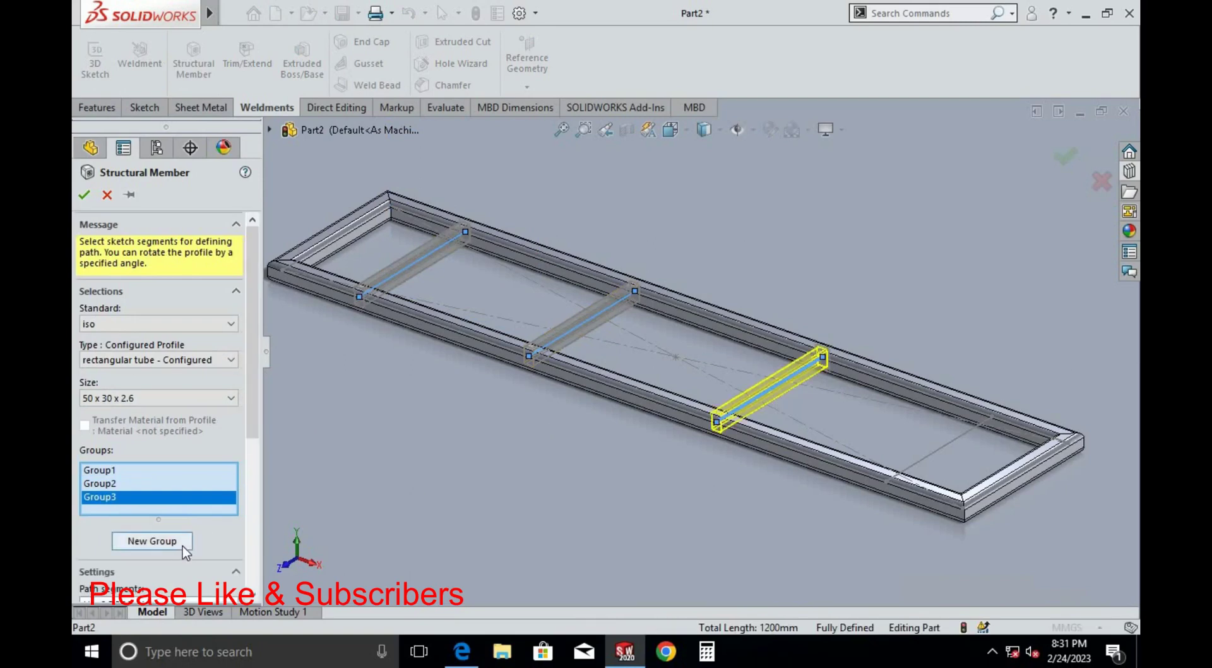
{"action": "left_click", "coordinate": [184, 549]}
{"action": "left_click", "coordinate": [933, 453]}
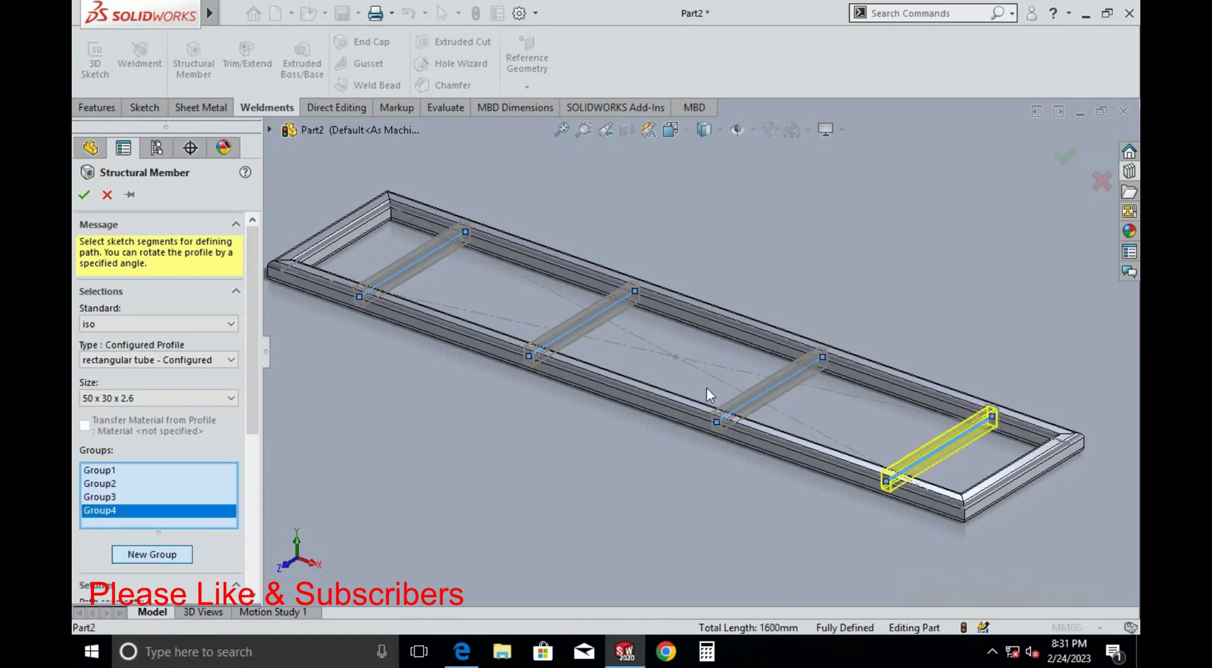
{"action": "mouse_move", "coordinate": [707, 395]}
{"action": "middle_mouse_down"}
{"action": "mouse_move", "coordinate": [509, 371]}
{"action": "mouse_move", "coordinate": [517, 301]}
{"action": "middle_mouse_up"}
{"action": "scroll", "coordinate": [509, 370], "scroll_direction": "down", "scroll_amount": 5}
{"action": "scroll", "coordinate": [540, 285], "scroll_direction": "down", "scroll_amount": 3}
{"action": "scroll", "coordinate": [542, 285], "scroll_direction": "down", "scroll_amount": 3}
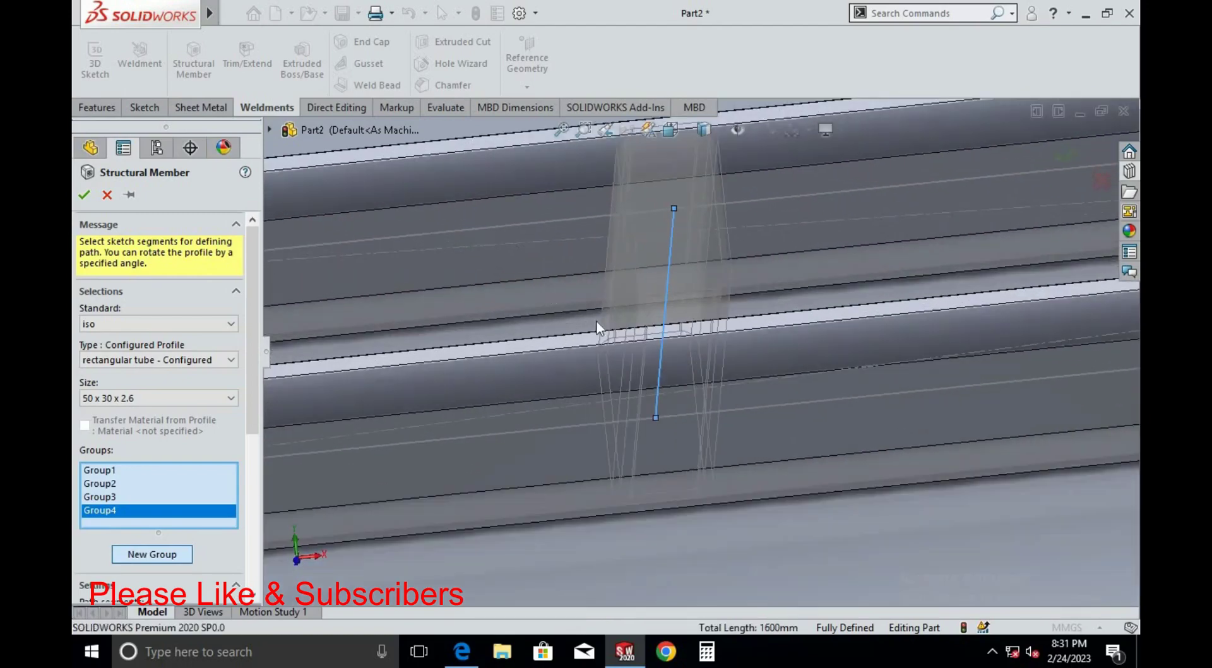
Rotate Group1's tube profile by 90°, leaving mirroring off
{"action": "scroll", "coordinate": [615, 357], "scroll_direction": "up", "scroll_amount": 2}
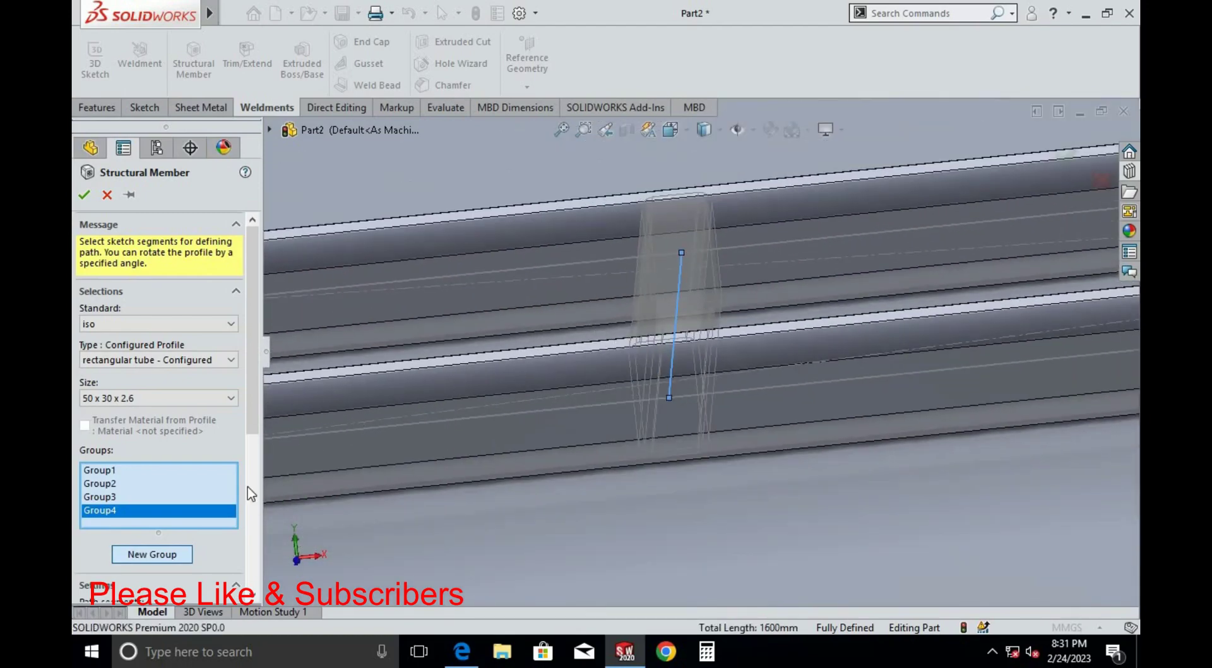
{"action": "left_click", "coordinate": [163, 472]}
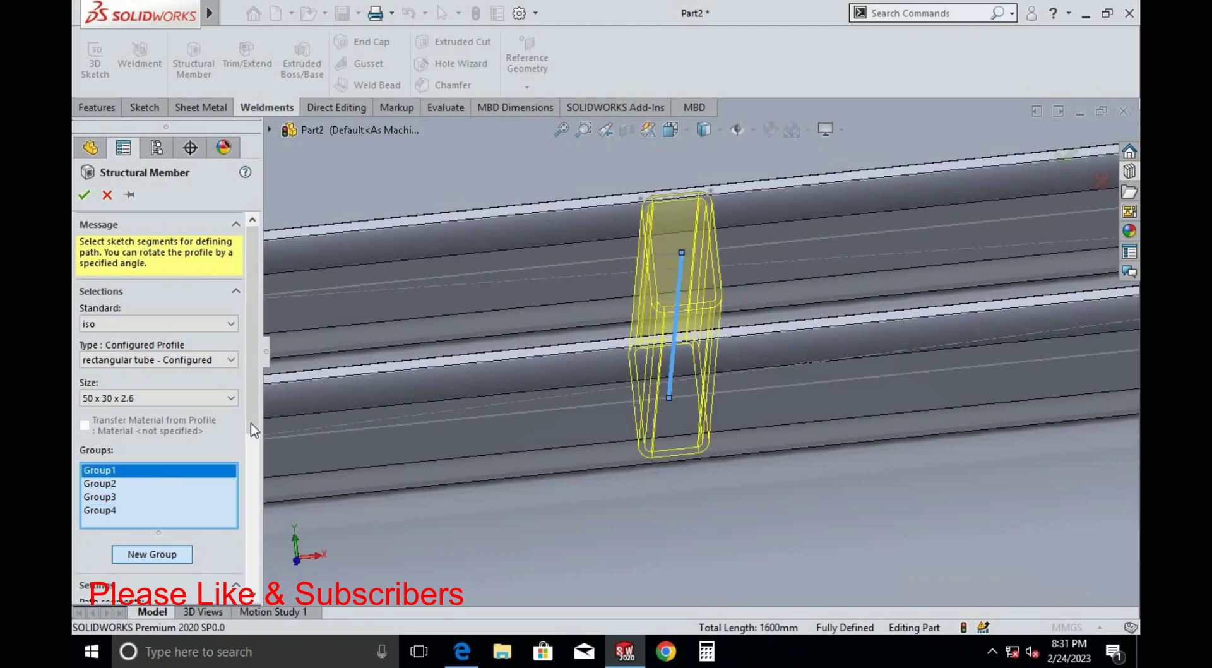
{"action": "left_click_drag", "start_coordinate": [253, 429], "coordinate": [256, 568]}
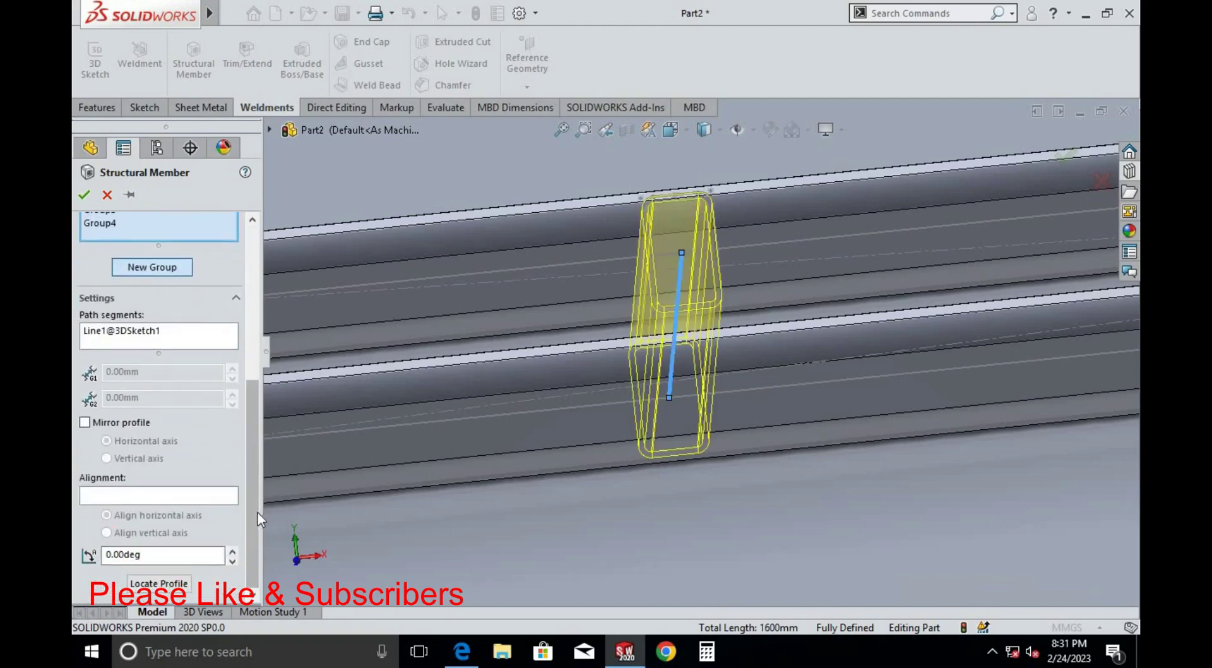
{"action": "left_click", "coordinate": [134, 423]}
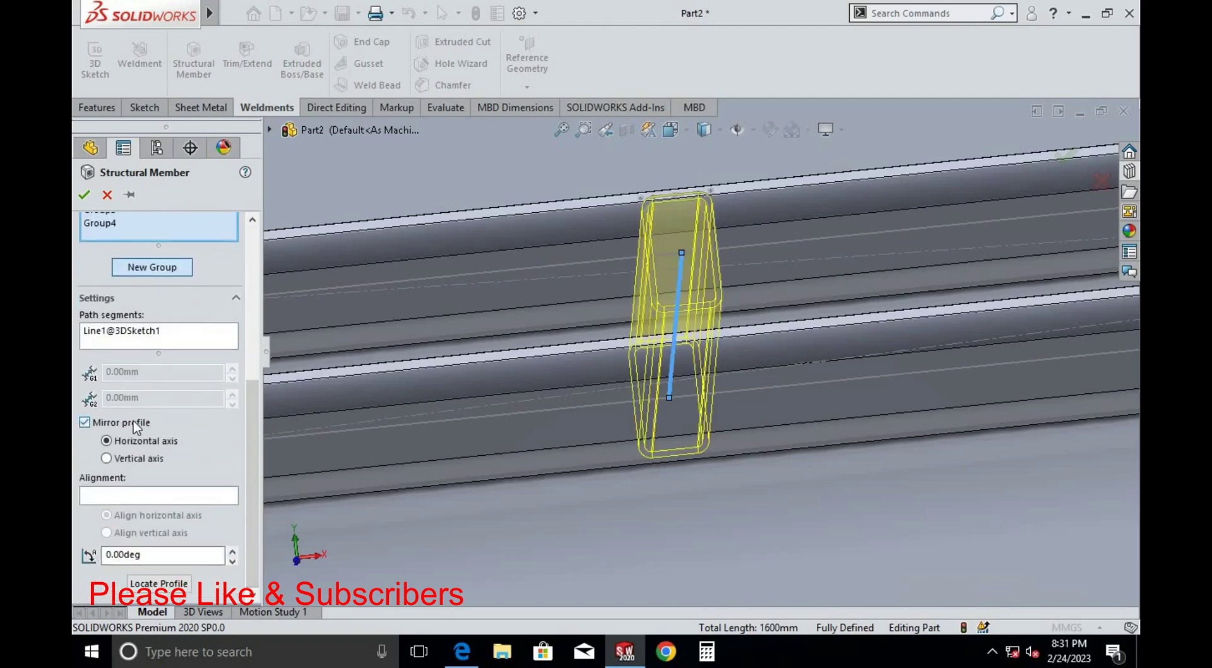
{"action": "left_click", "coordinate": [133, 424]}
{"action": "left_click", "coordinate": [200, 556]}
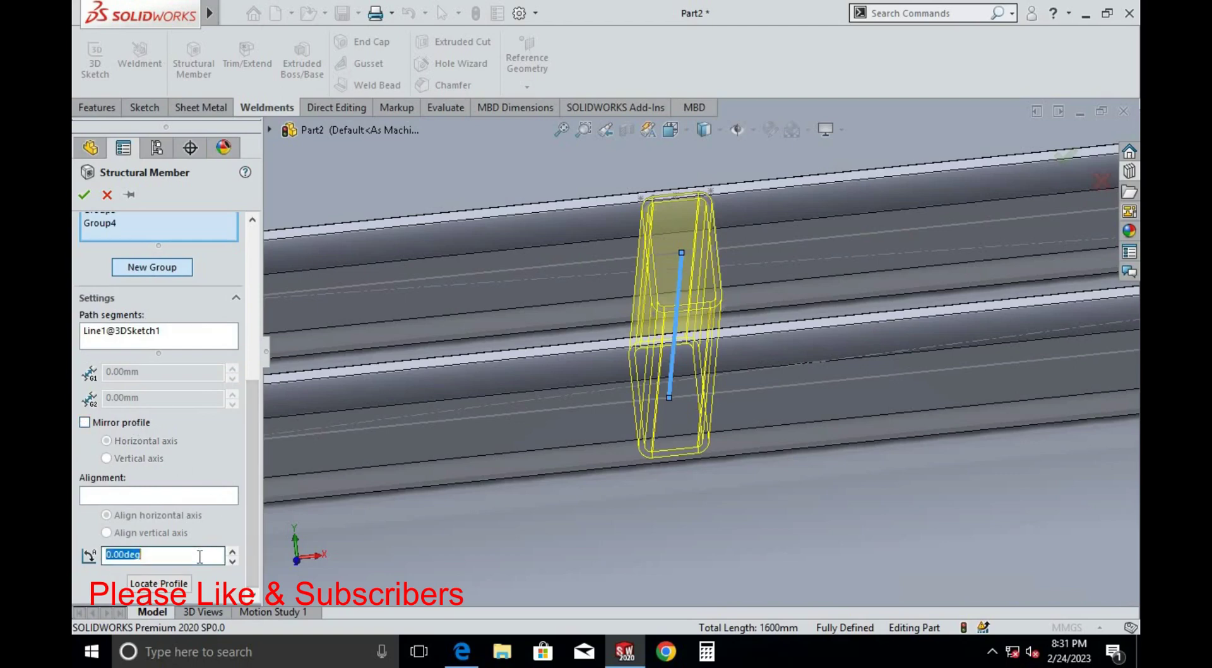
{"action": "type", "text": "90"}
{"action": "key", "text": "Return"}
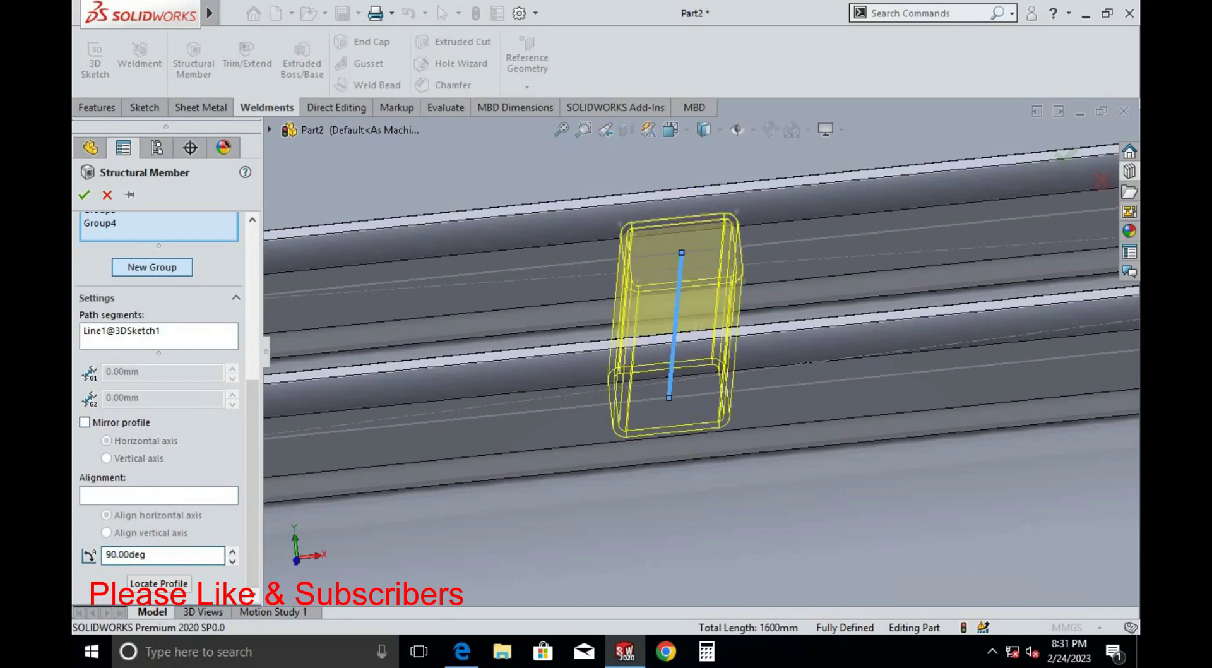
{"action": "scroll", "coordinate": [403, 433], "scroll_direction": "up", "scroll_amount": 5}
{"action": "scroll", "coordinate": [413, 442], "scroll_direction": "up", "scroll_amount": 2}
{"action": "scroll", "coordinate": [397, 445], "scroll_direction": "down", "scroll_amount": 4}
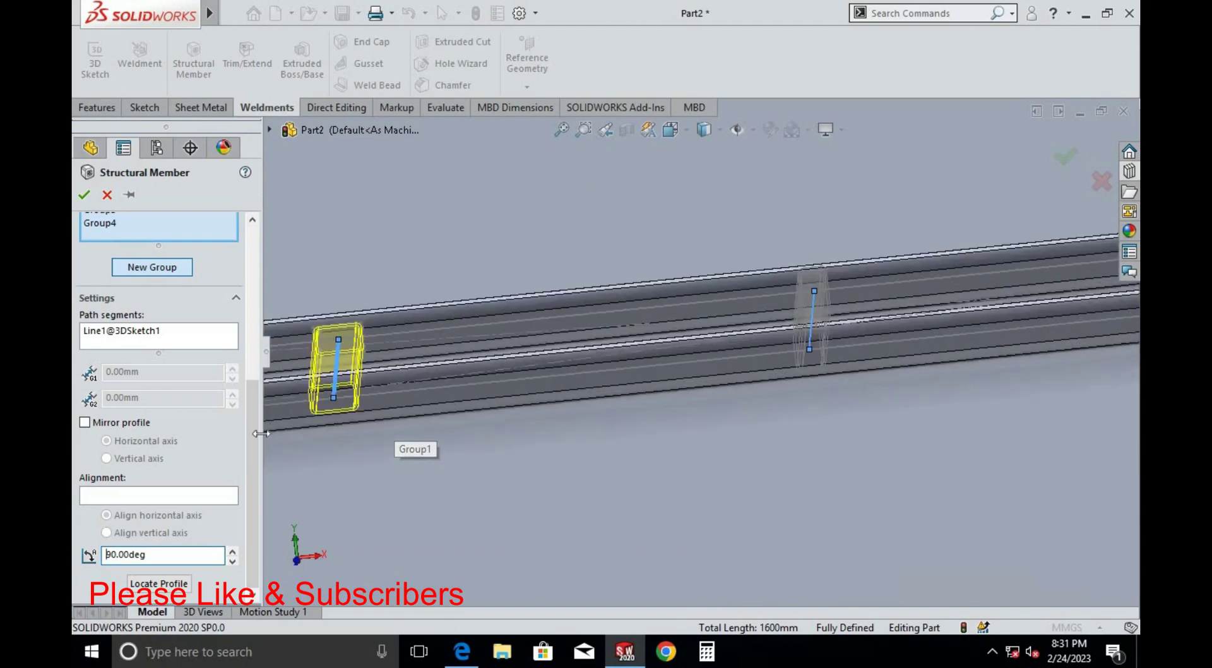
{"action": "scroll", "coordinate": [255, 441], "scroll_direction": "up", "scroll_amount": 3}
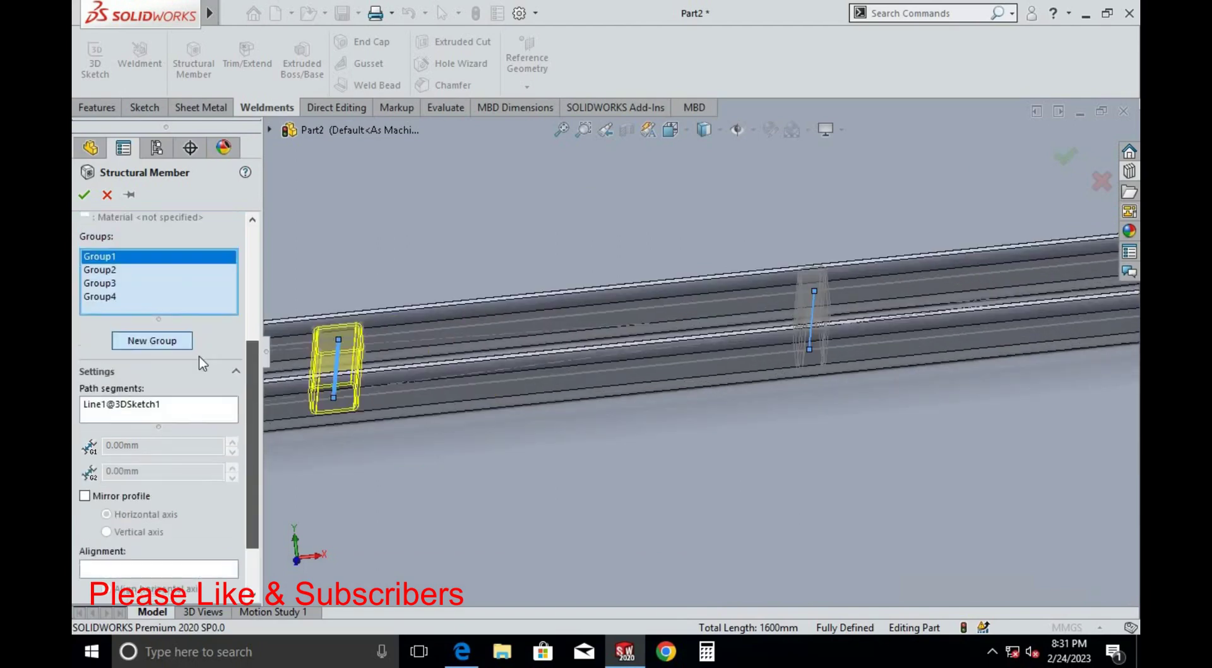
Set a 90° profile rotation for Group2 and Group3
{"action": "left_click", "coordinate": [99, 276]}
{"action": "scroll", "coordinate": [250, 483], "scroll_direction": "down", "scroll_amount": 3}
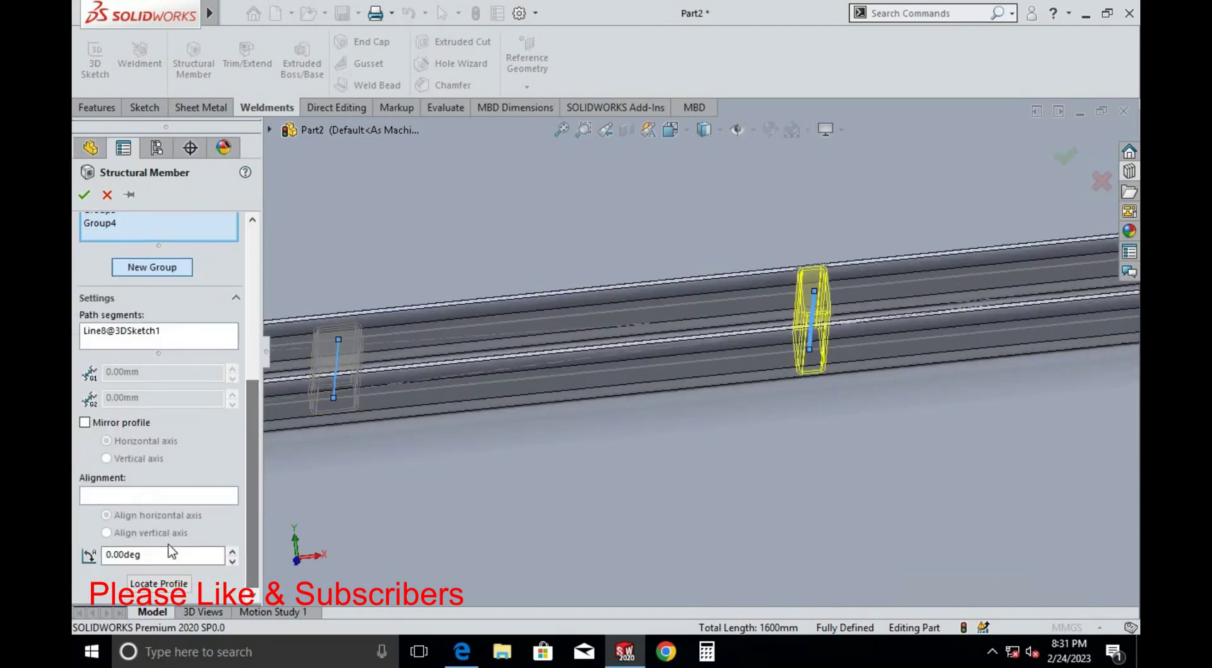
{"action": "double_click", "coordinate": [167, 548]}
{"action": "type", "text": "90"}
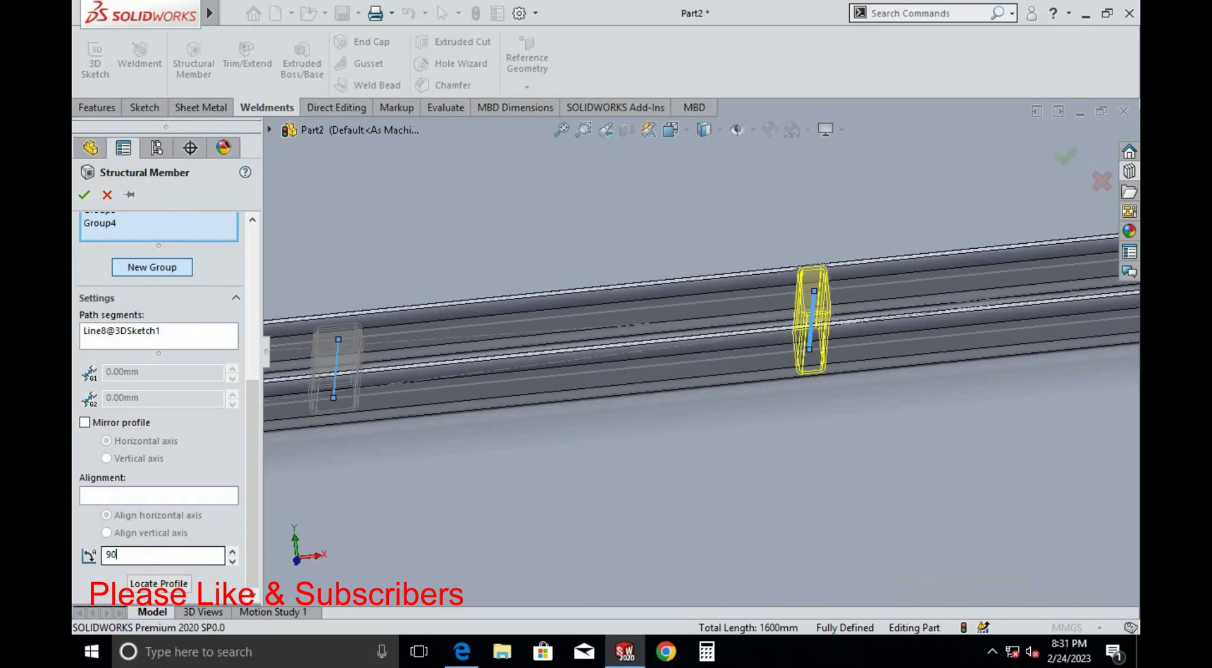
{"action": "key", "text": "Return"}
{"action": "scroll", "coordinate": [176, 344], "scroll_direction": "up", "scroll_amount": 4}
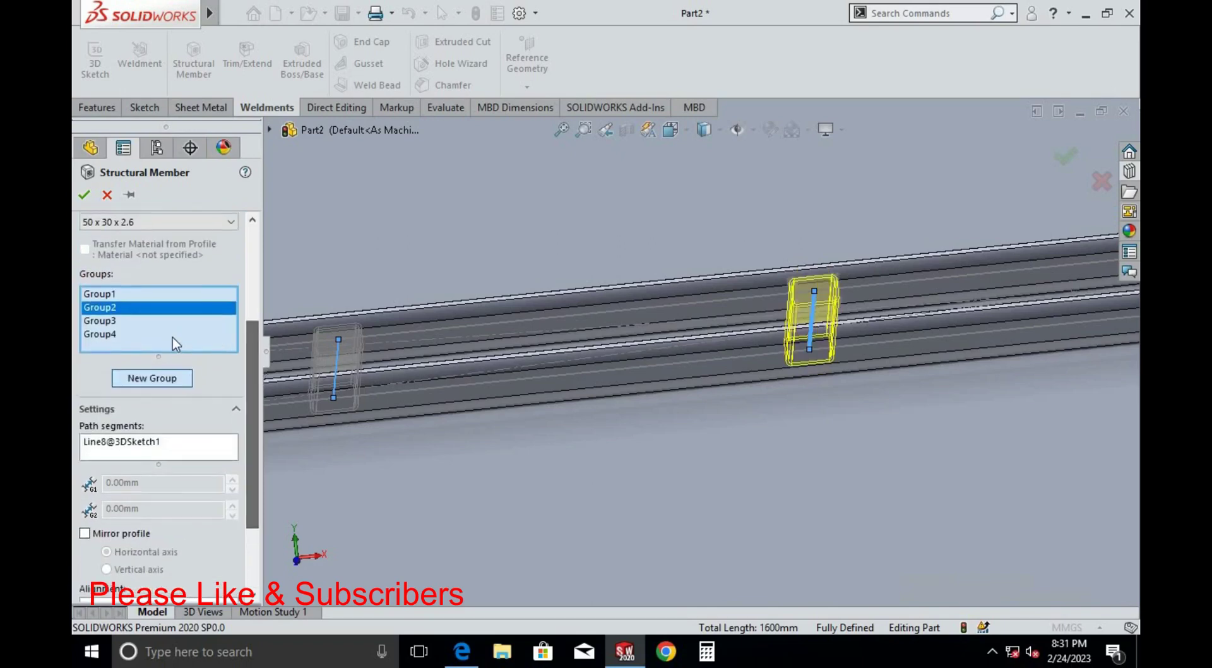
{"action": "left_click", "coordinate": [106, 321]}
{"action": "scroll", "coordinate": [252, 483], "scroll_direction": "down", "scroll_amount": 4}
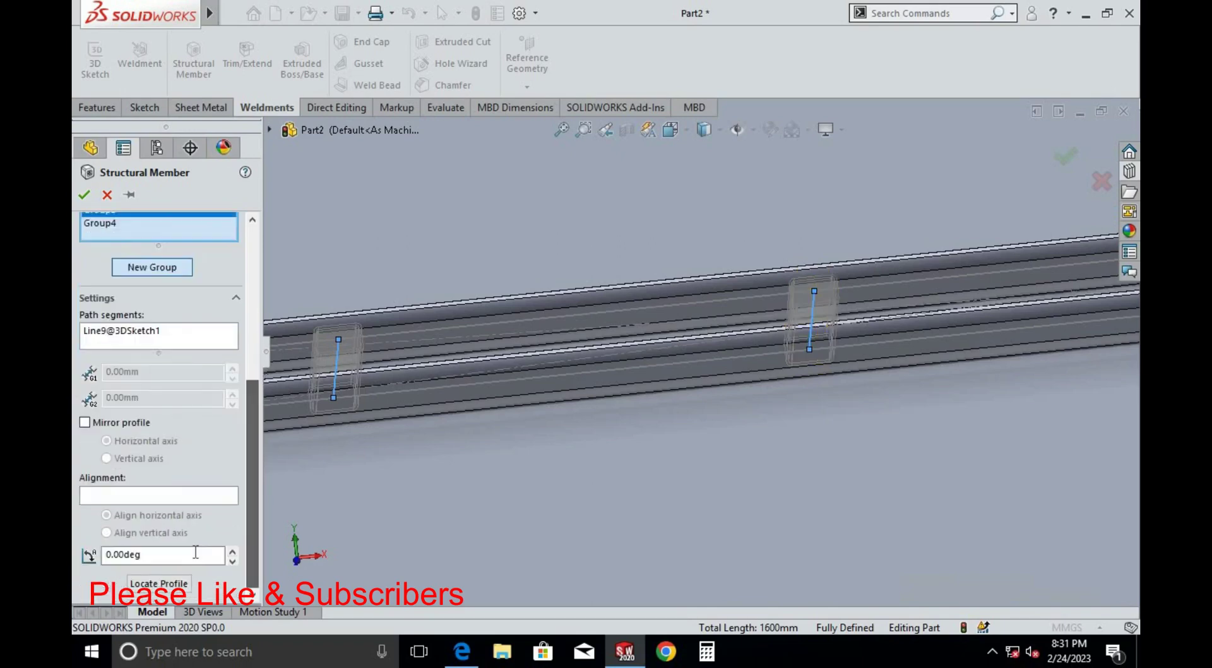
{"action": "double_click", "coordinate": [194, 553]}
{"action": "type", "text": "90"}
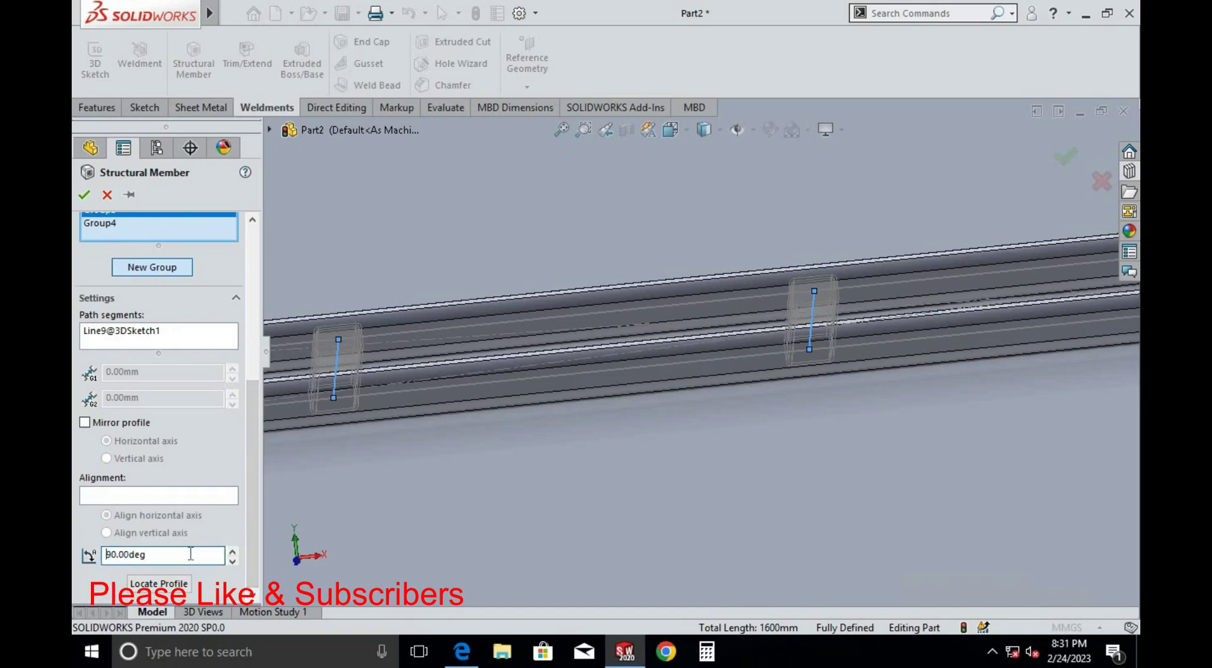
Set Group4's profile rotation to 90° and accept the structural member
{"action": "scroll", "coordinate": [254, 441], "scroll_direction": "up", "scroll_amount": 3}
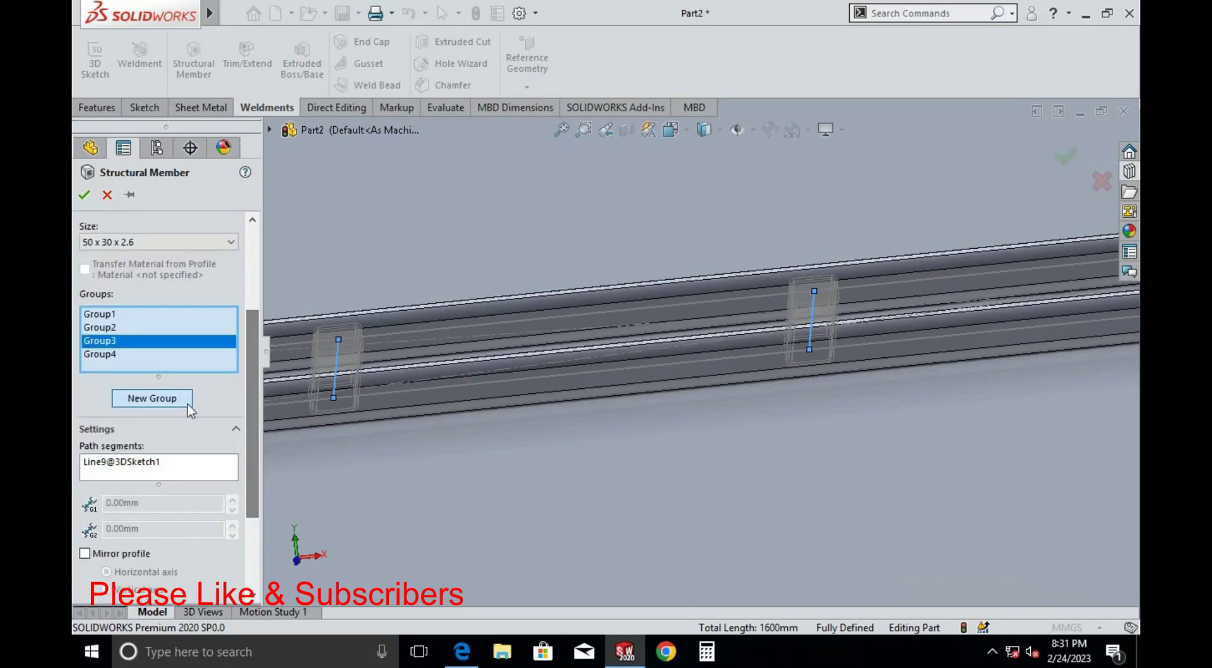
{"action": "left_click", "coordinate": [111, 355]}
{"action": "scroll", "coordinate": [160, 552], "scroll_direction": "down", "scroll_amount": 3}
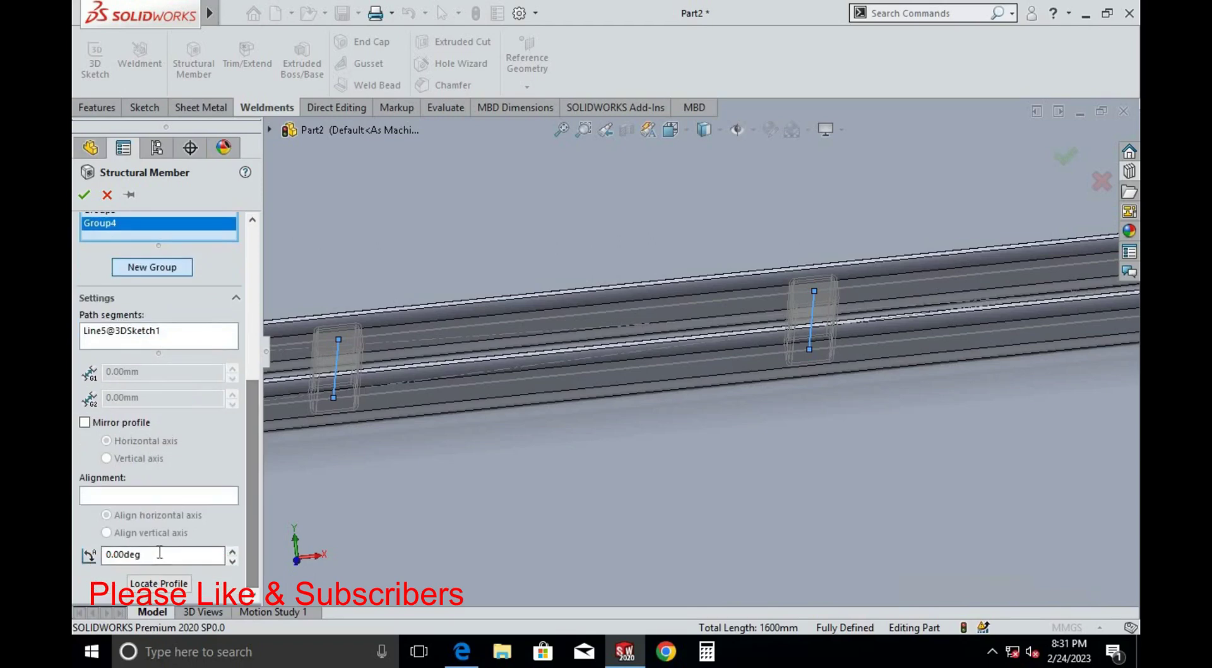
{"action": "double_click", "coordinate": [160, 553]}
{"action": "type", "text": "90"}
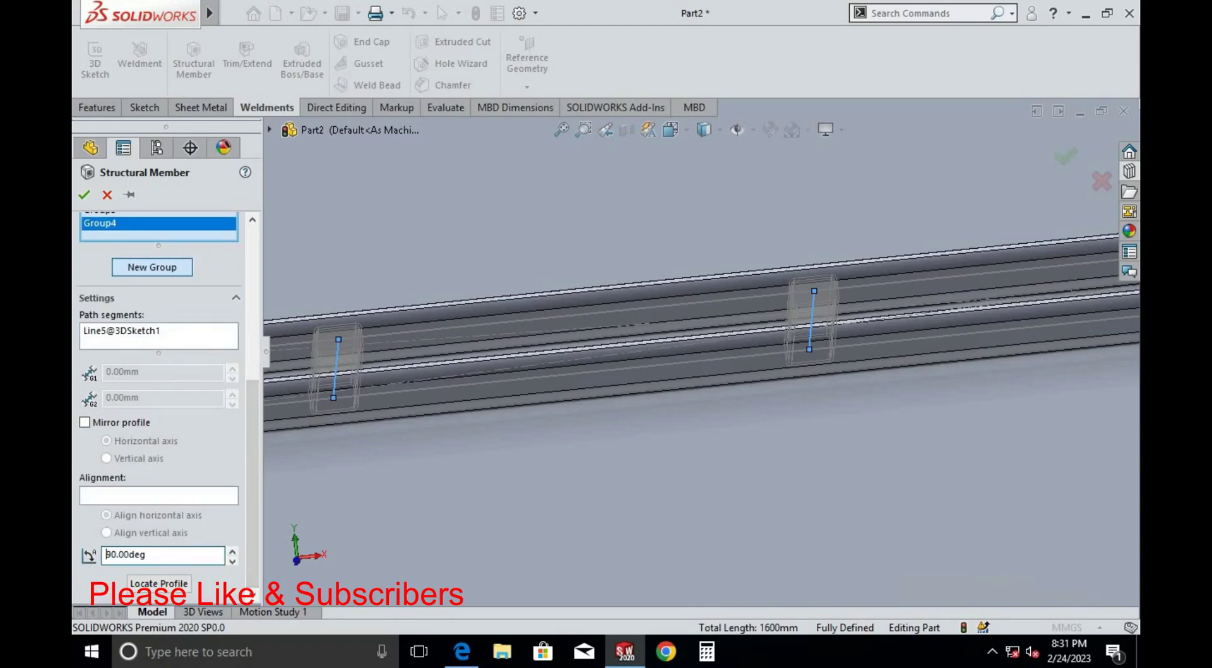
{"action": "left_click", "coordinate": [84, 192]}
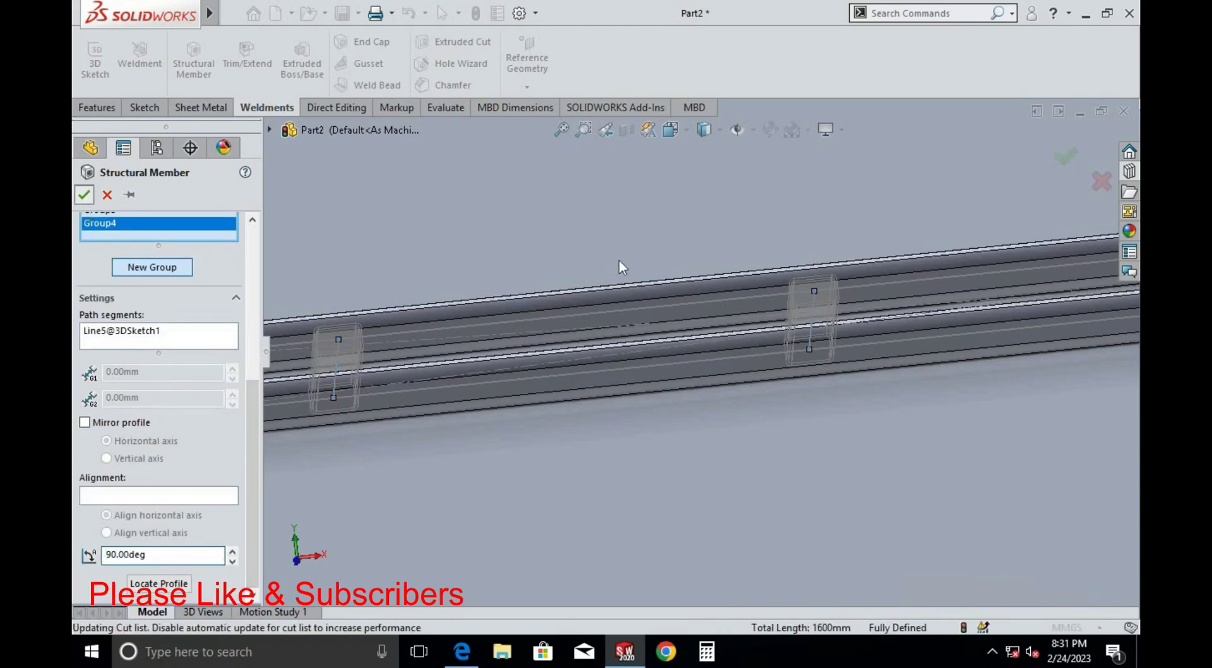
{"action": "scroll", "coordinate": [676, 316], "scroll_direction": "up", "scroll_amount": 3}
{"action": "middle_click_drag", "start_coordinate": [905, 398], "coordinate": [841, 496]}
{"action": "scroll", "coordinate": [842, 497], "scroll_direction": "up", "scroll_amount": 3}
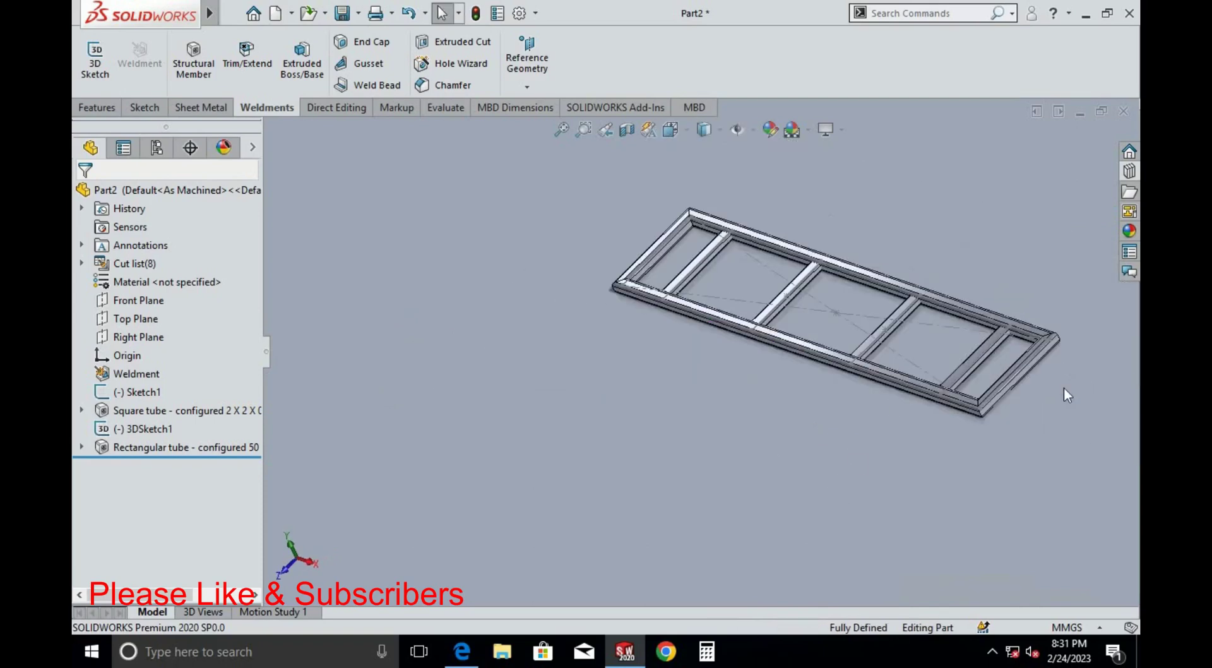
{"action": "scroll", "coordinate": [765, 375], "scroll_direction": "down", "scroll_amount": 3}
{"action": "scroll", "coordinate": [762, 364], "scroll_direction": "down", "scroll_amount": 3}
{"action": "scroll", "coordinate": [694, 375], "scroll_direction": "up", "scroll_amount": 5}
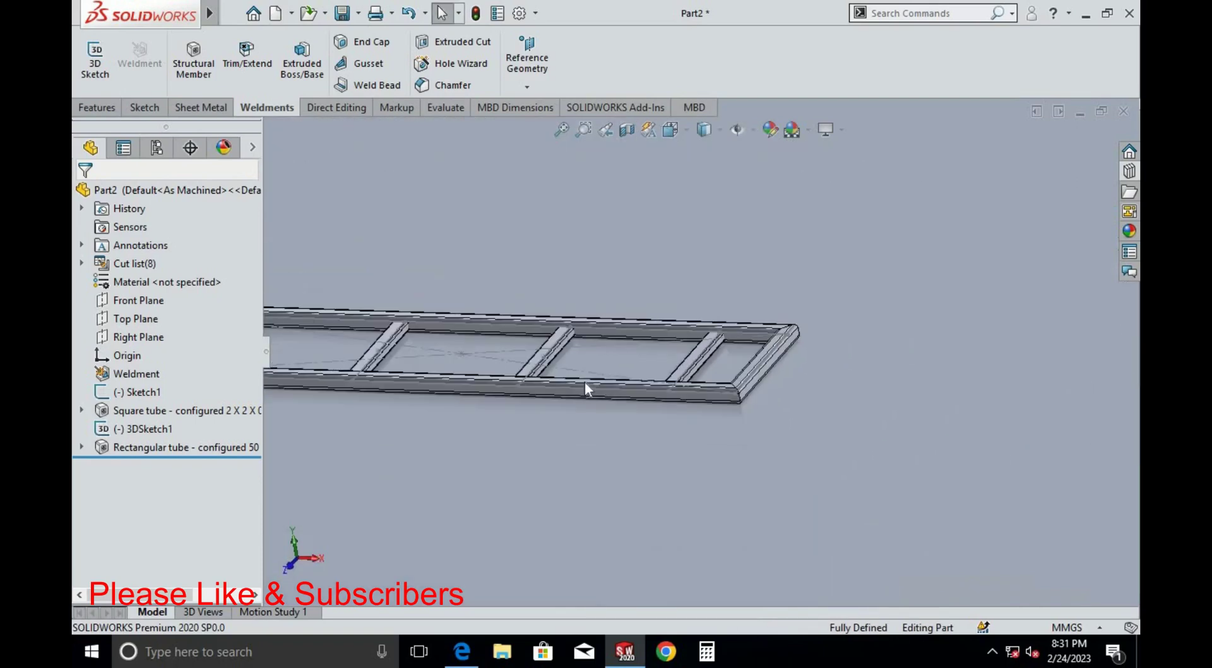
{"action": "scroll", "coordinate": [474, 377], "scroll_direction": "up", "scroll_amount": 3}
{"action": "scroll", "coordinate": [542, 327], "scroll_direction": "down", "scroll_amount": 5}
{"action": "scroll", "coordinate": [542, 327], "scroll_direction": "down", "scroll_amount": 3}
{"action": "mouse_move", "coordinate": [542, 327]}
{"action": "middle_mouse_down"}
{"action": "mouse_move", "coordinate": [564, 334]}
{"action": "mouse_move", "coordinate": [573, 291]}
{"action": "mouse_move", "coordinate": [587, 495]}
{"action": "mouse_move", "coordinate": [541, 400]}
{"action": "mouse_move", "coordinate": [499, 359]}
{"action": "mouse_move", "coordinate": [435, 378]}
{"action": "mouse_move", "coordinate": [539, 411]}
{"action": "mouse_move", "coordinate": [587, 381]}
{"action": "mouse_move", "coordinate": [646, 455]}
{"action": "mouse_move", "coordinate": [709, 303]}
{"action": "middle_mouse_up"}
{"action": "scroll", "coordinate": [693, 328], "scroll_direction": "down", "scroll_amount": 3}
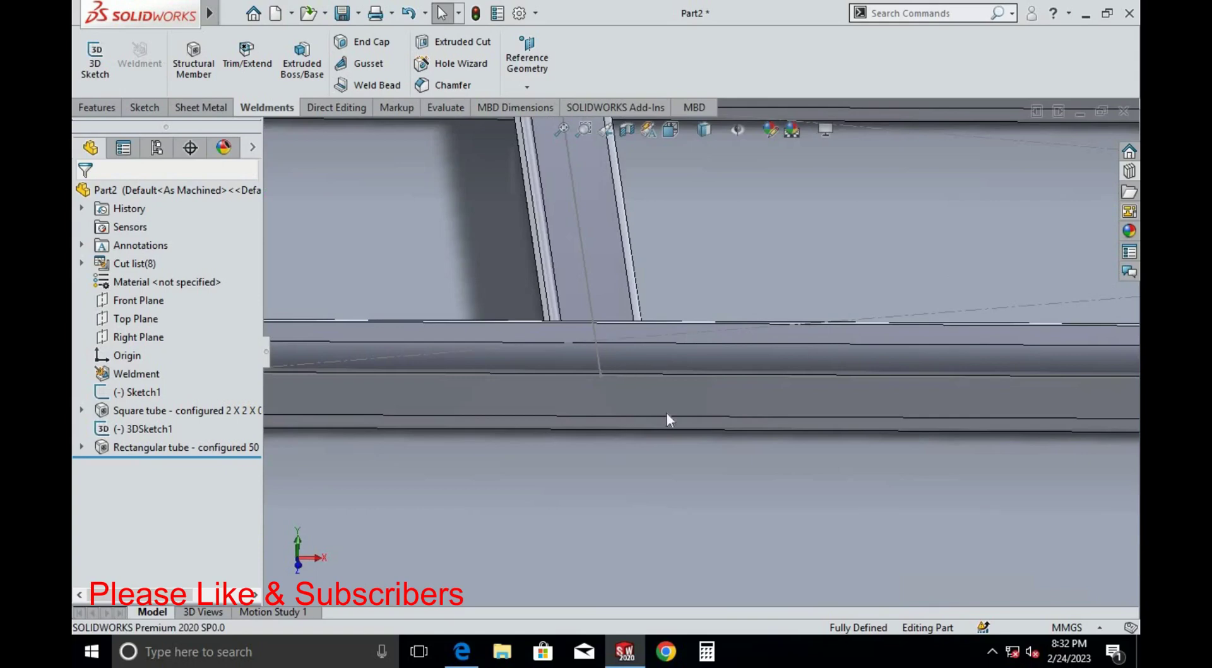
{"action": "middle_click_drag", "start_coordinate": [667, 418], "coordinate": [700, 284]}
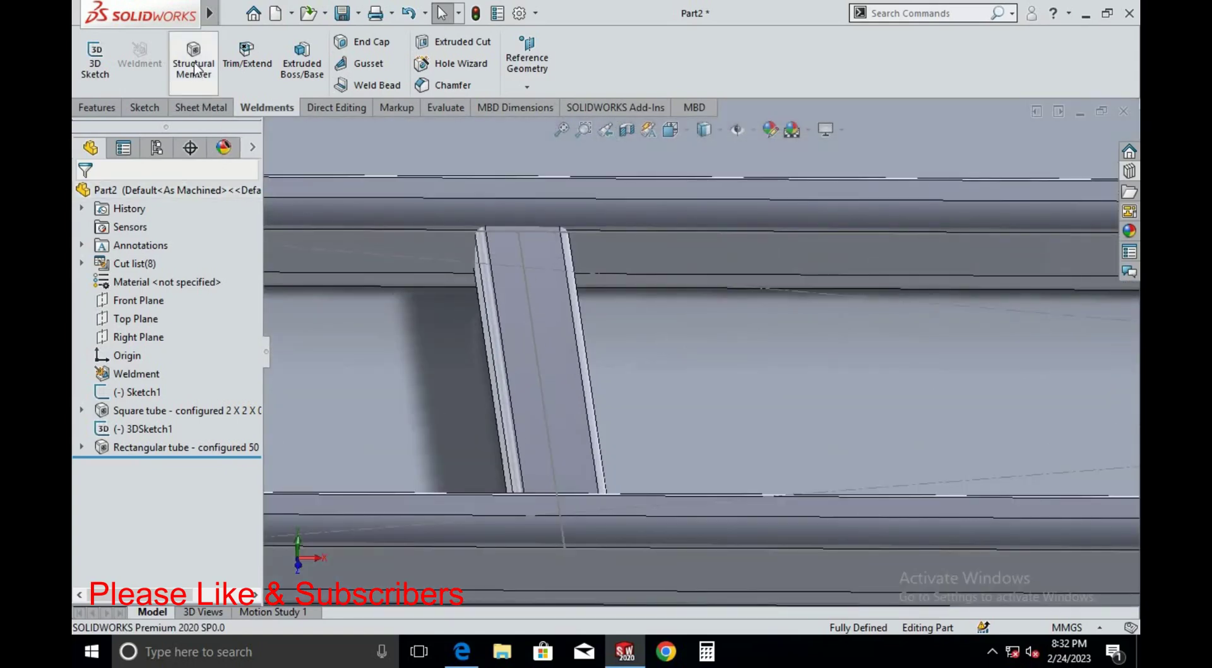
Edit the Rectangular tube feature and mirror its profile about the horizontal axis
{"action": "right_click", "coordinate": [189, 447]}
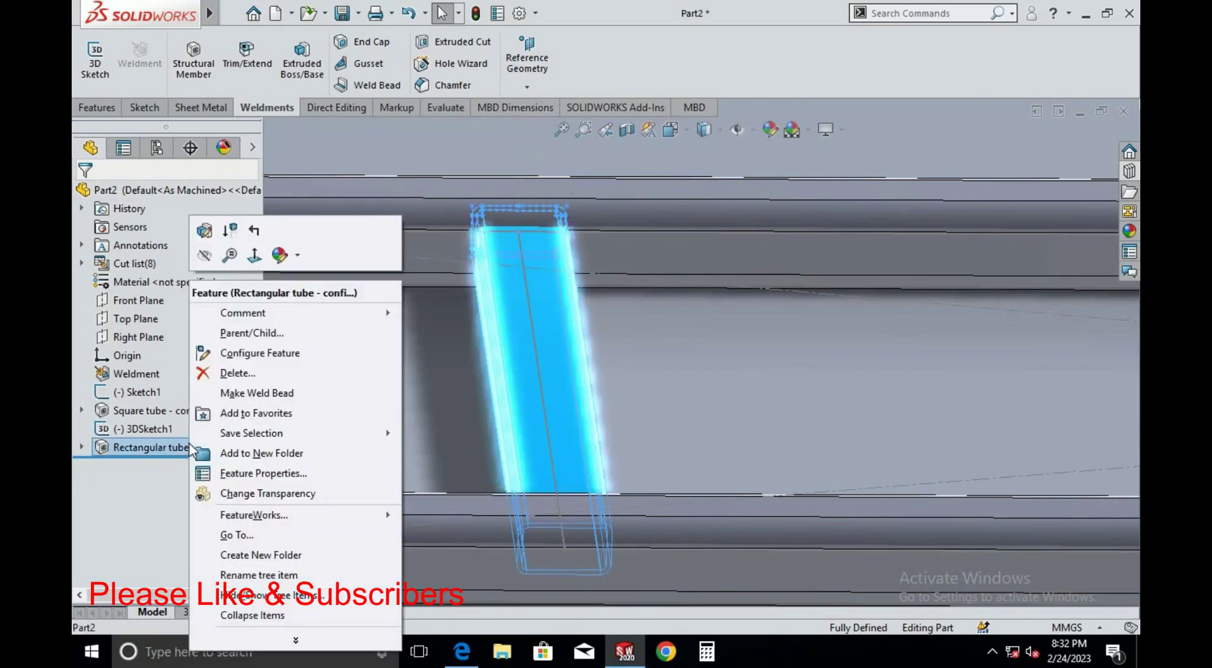
{"action": "left_click", "coordinate": [204, 230]}
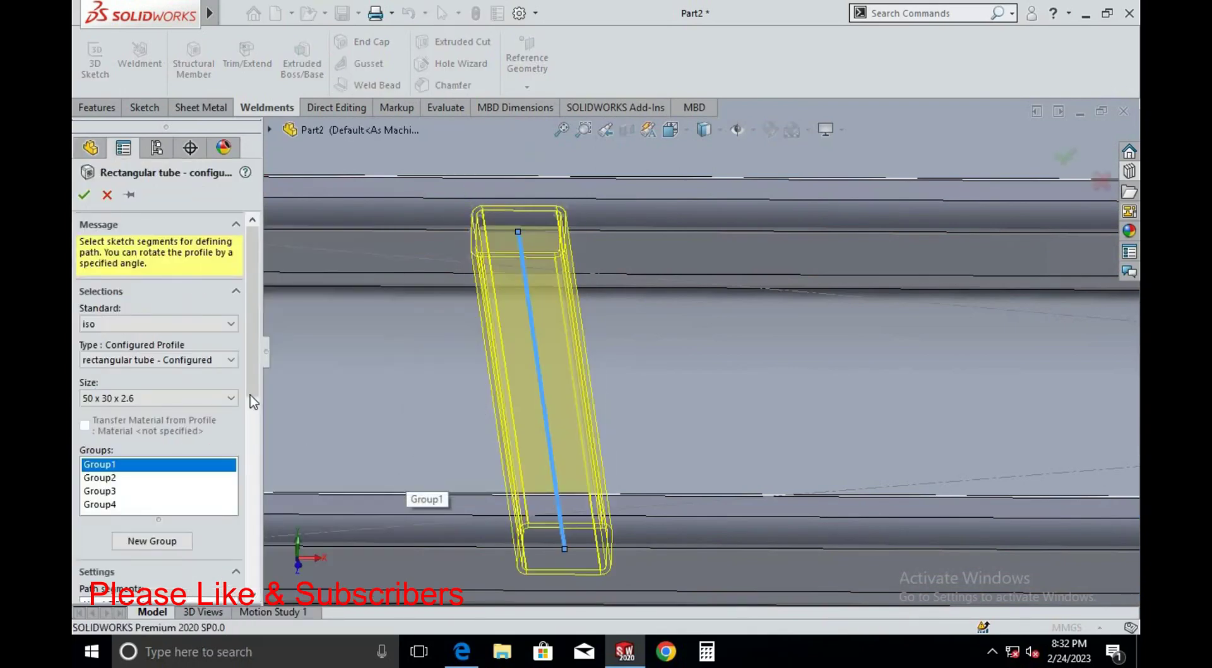
{"action": "scroll", "coordinate": [253, 398], "scroll_direction": "down", "scroll_amount": 5}
{"action": "scroll", "coordinate": [252, 397], "scroll_direction": "down", "scroll_amount": 5}
{"action": "middle_click_drag", "start_coordinate": [373, 406], "coordinate": [479, 416]}
{"action": "left_click", "coordinate": [154, 417]}
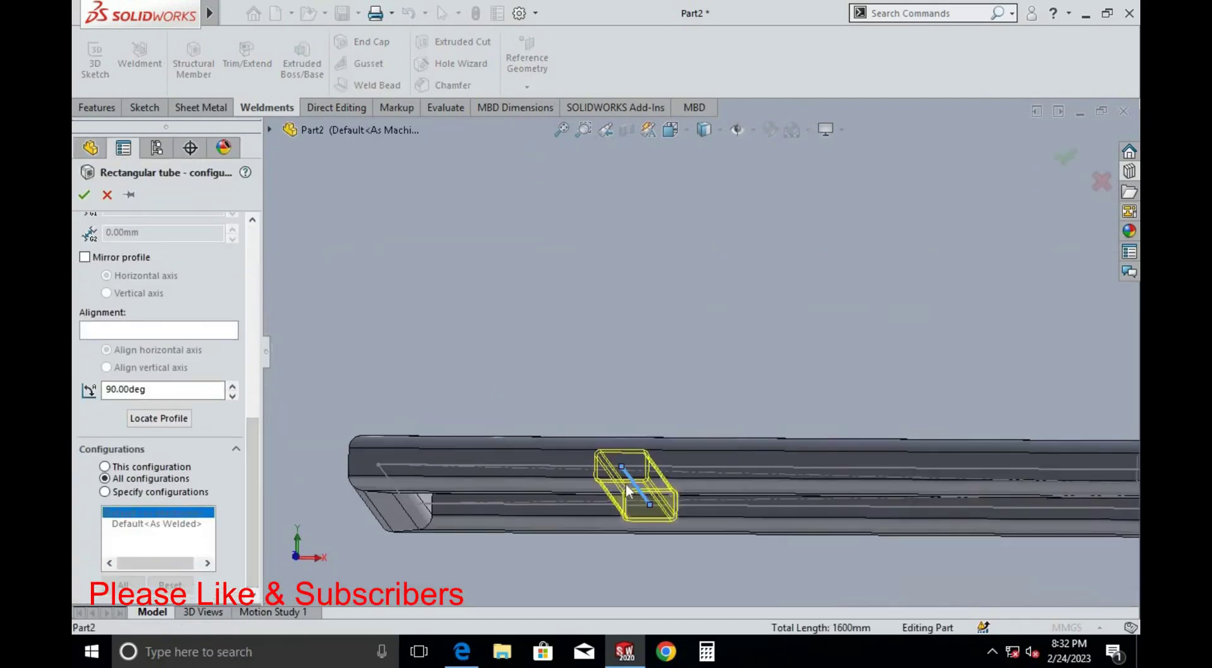
{"action": "left_click", "coordinate": [154, 419]}
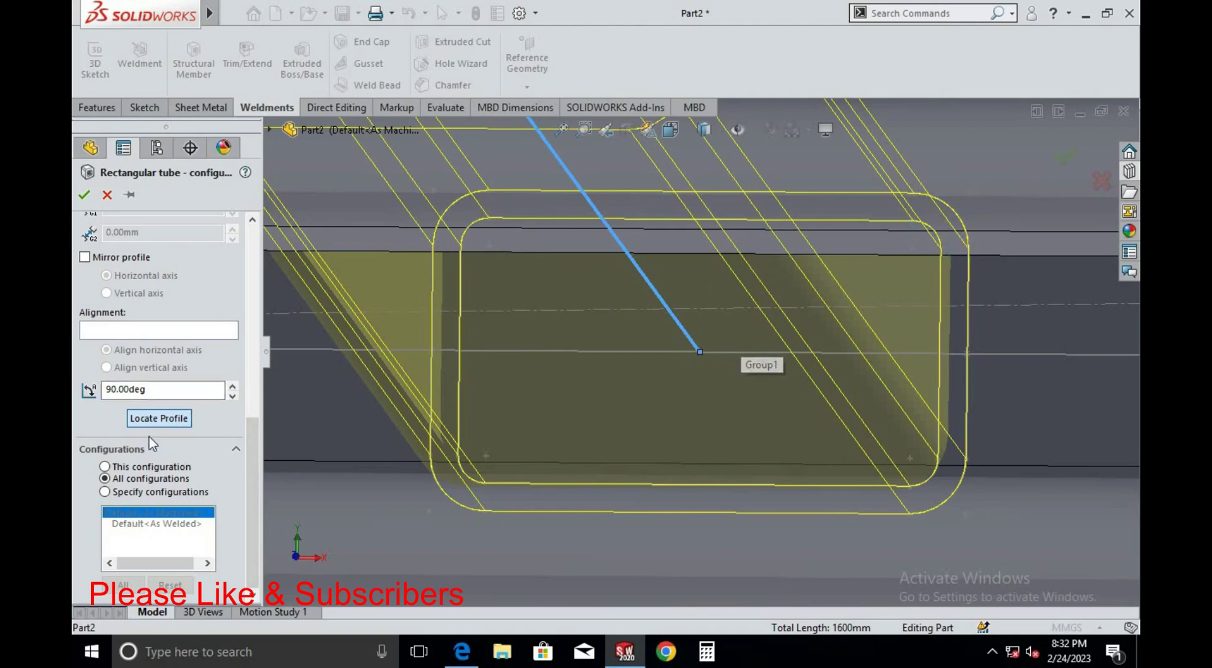
{"action": "left_click", "coordinate": [296, 384]}
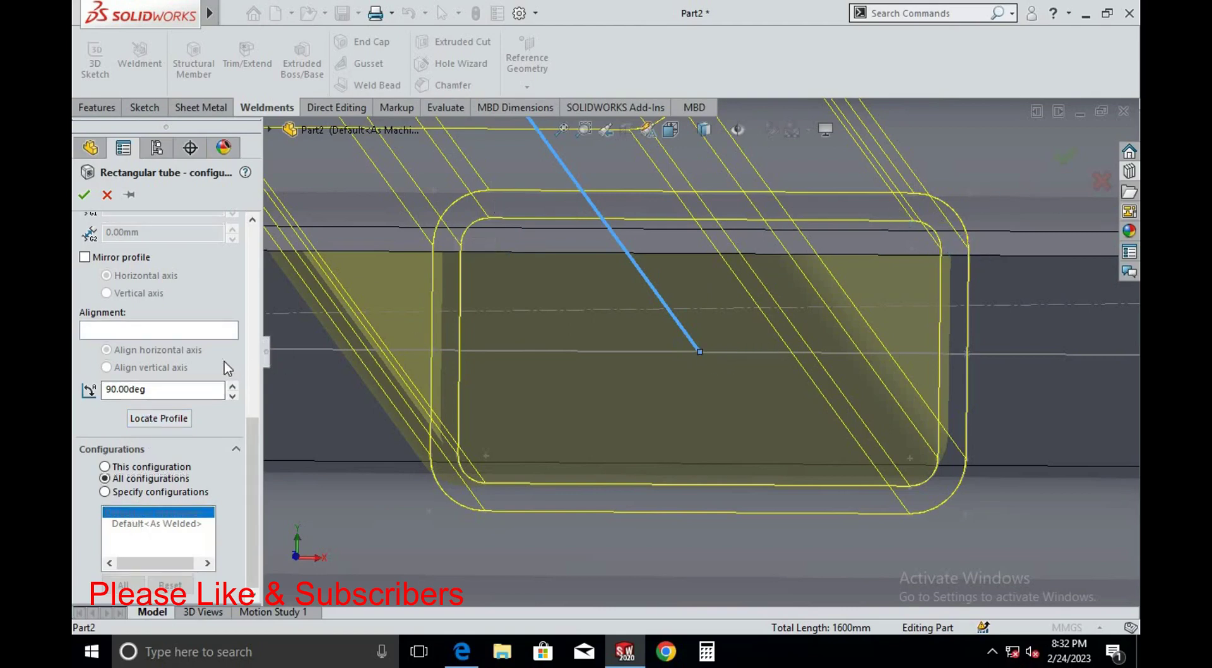
{"action": "left_click", "coordinate": [207, 330]}
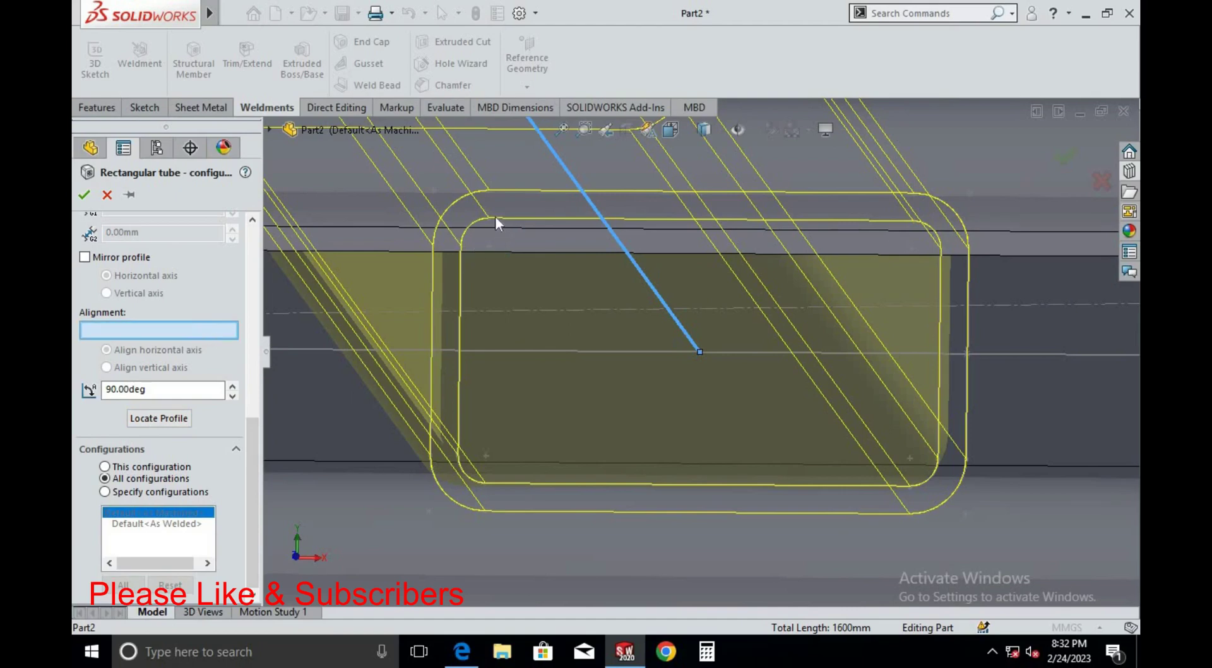
{"action": "left_click", "coordinate": [85, 257]}
Relocate the tube profile's anchor point and confirm the 50 x 30 x 2.6 crossbar
{"action": "scroll", "coordinate": [569, 314], "scroll_direction": "up", "scroll_amount": 5}
{"action": "middle_click_drag", "start_coordinate": [569, 314], "coordinate": [654, 346]}
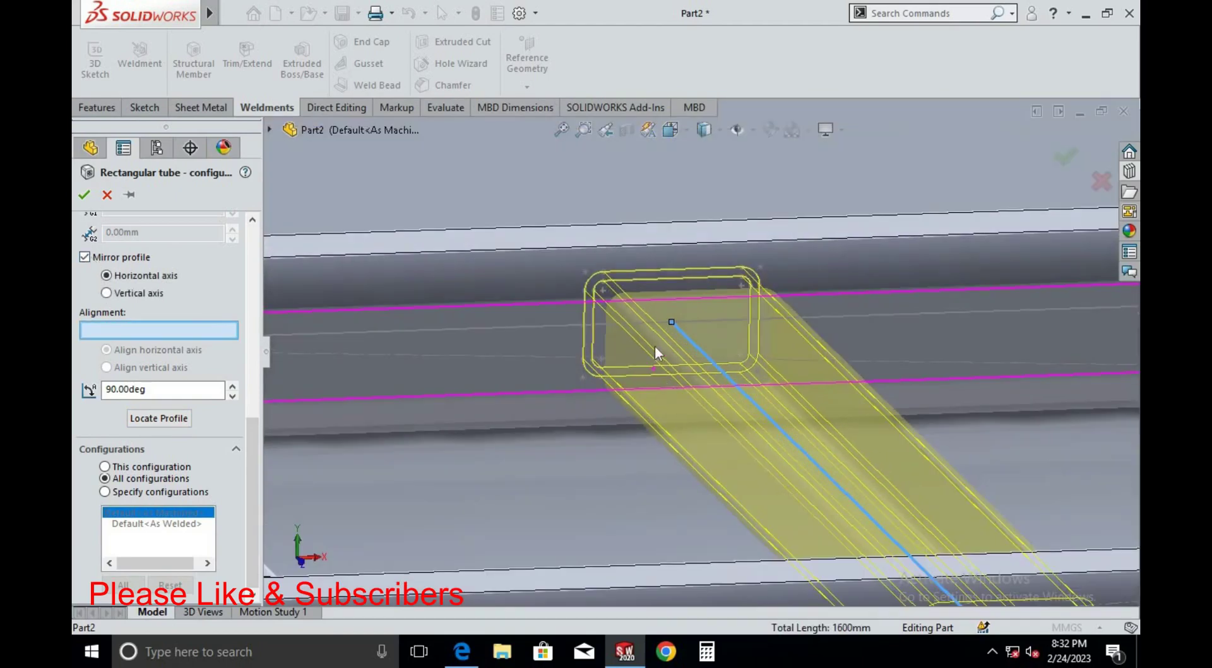
{"action": "scroll", "coordinate": [654, 346], "scroll_direction": "up", "scroll_amount": 5}
{"action": "scroll", "coordinate": [634, 486], "scroll_direction": "down", "scroll_amount": 5}
{"action": "scroll", "coordinate": [635, 486], "scroll_direction": "down", "scroll_amount": 3}
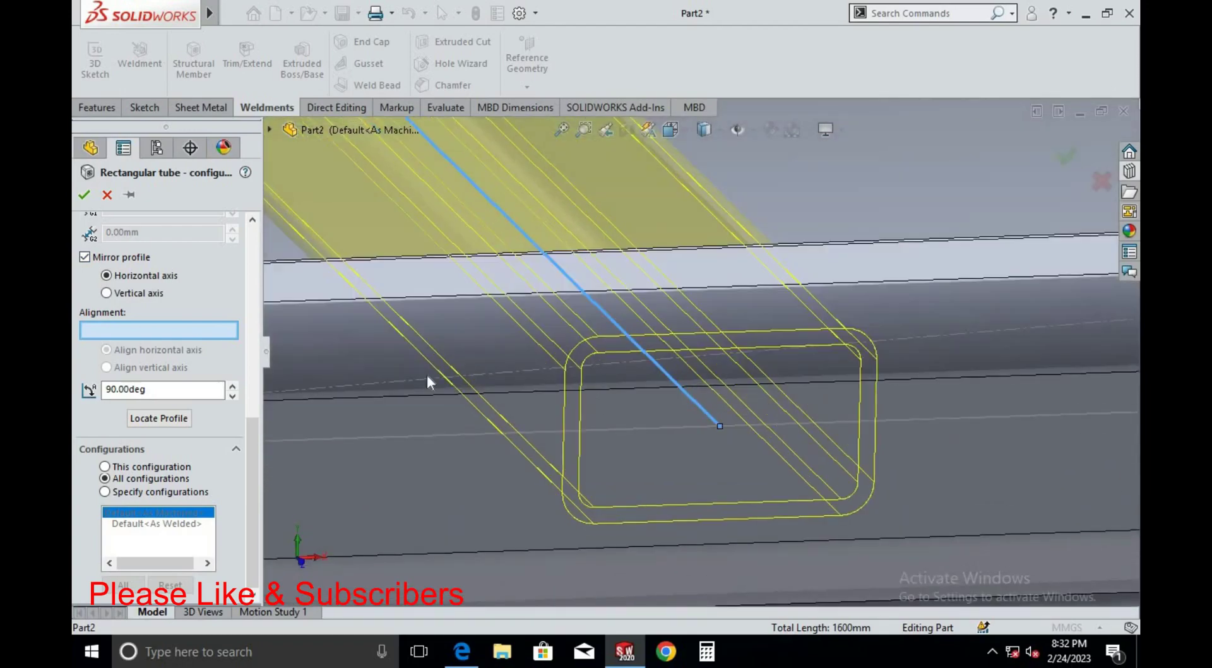
{"action": "left_click", "coordinate": [136, 420]}
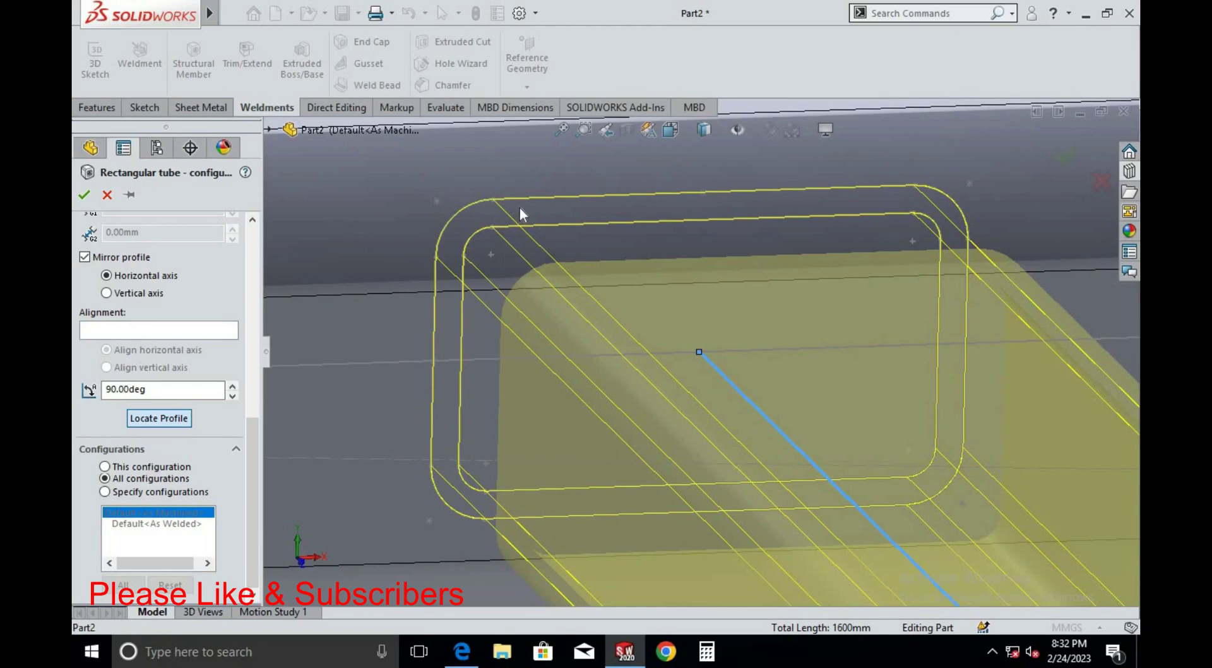
{"action": "scroll", "coordinate": [663, 284], "scroll_direction": "up", "scroll_amount": 5}
{"action": "scroll", "coordinate": [938, 582], "scroll_direction": "down", "scroll_amount": 5}
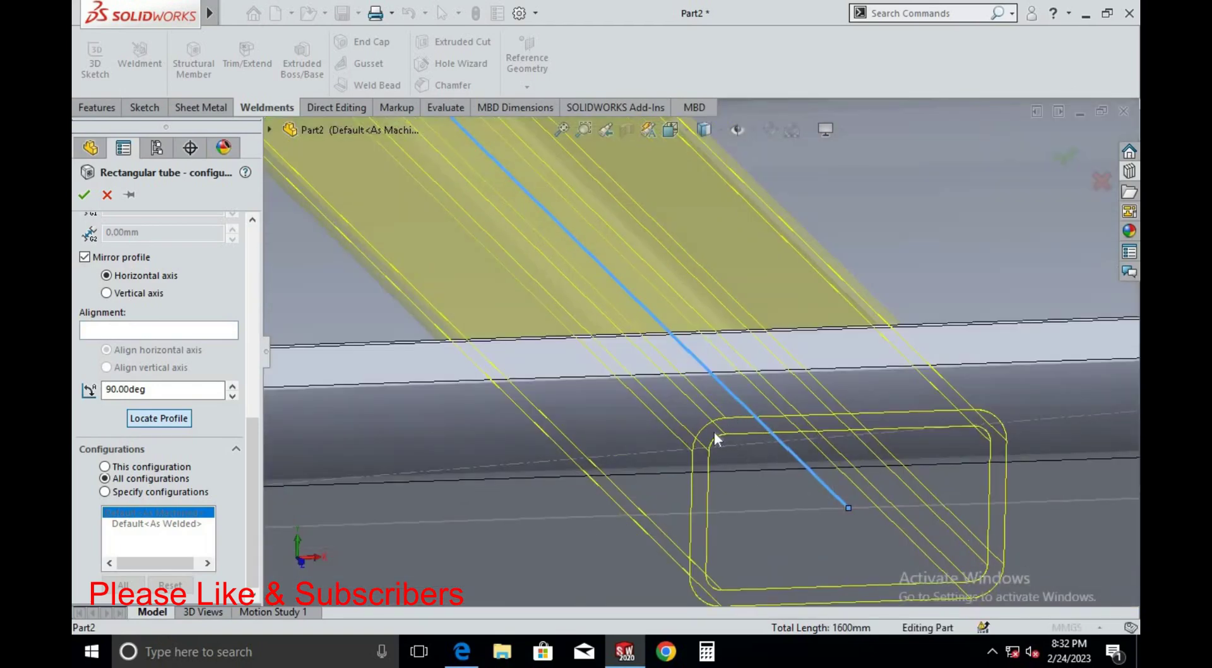
{"action": "scroll", "coordinate": [714, 432], "scroll_direction": "up", "scroll_amount": 3}
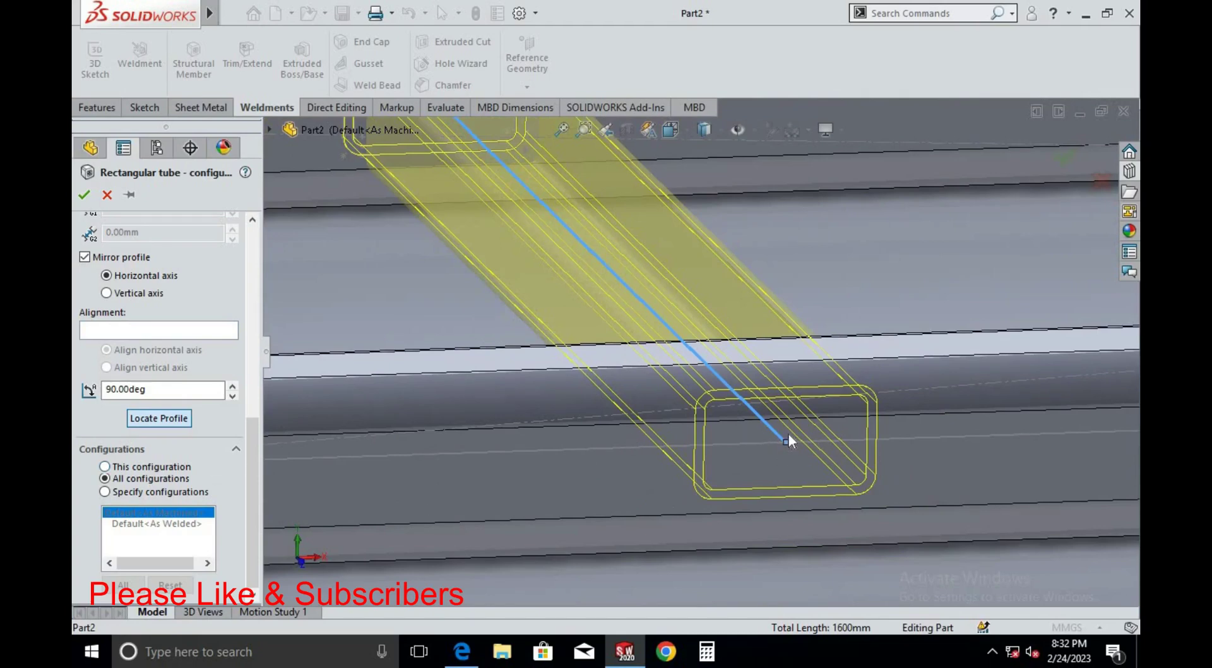
{"action": "left_click", "coordinate": [1063, 156]}
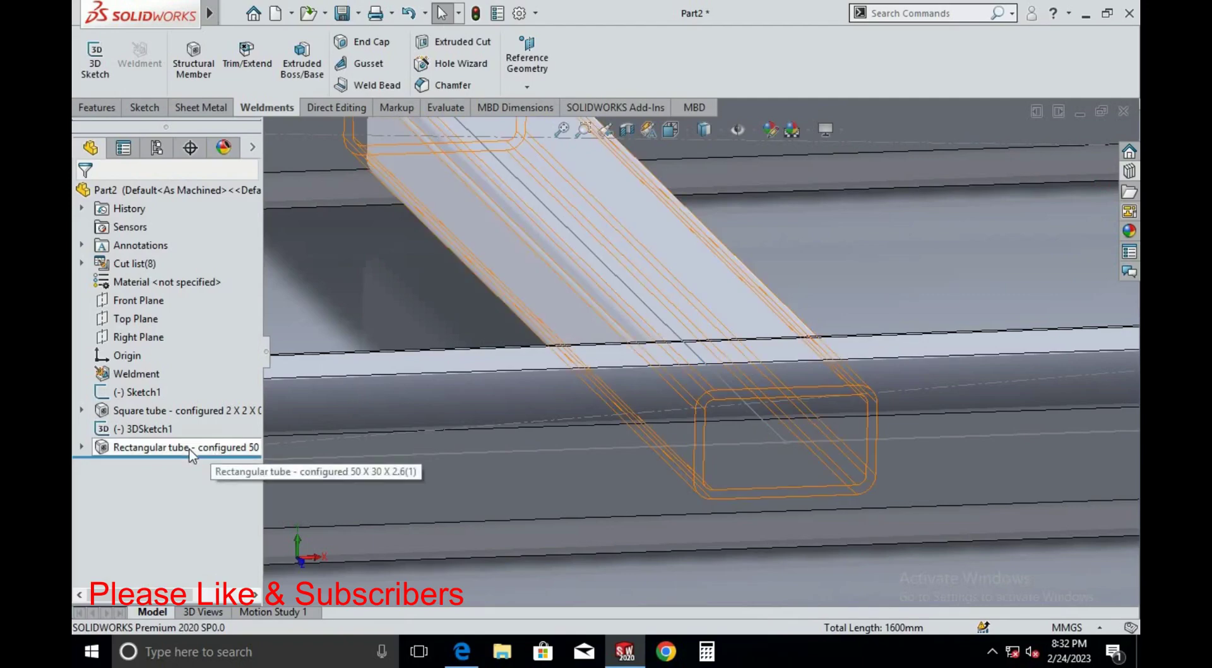
Orbit the finished frame toward a corner, ready for direct editing
{"action": "scroll", "coordinate": [491, 484], "scroll_direction": "up", "scroll_amount": 3}
{"action": "scroll", "coordinate": [733, 281], "scroll_direction": "up", "scroll_amount": 4}
{"action": "scroll", "coordinate": [502, 362], "scroll_direction": "down", "scroll_amount": 8}
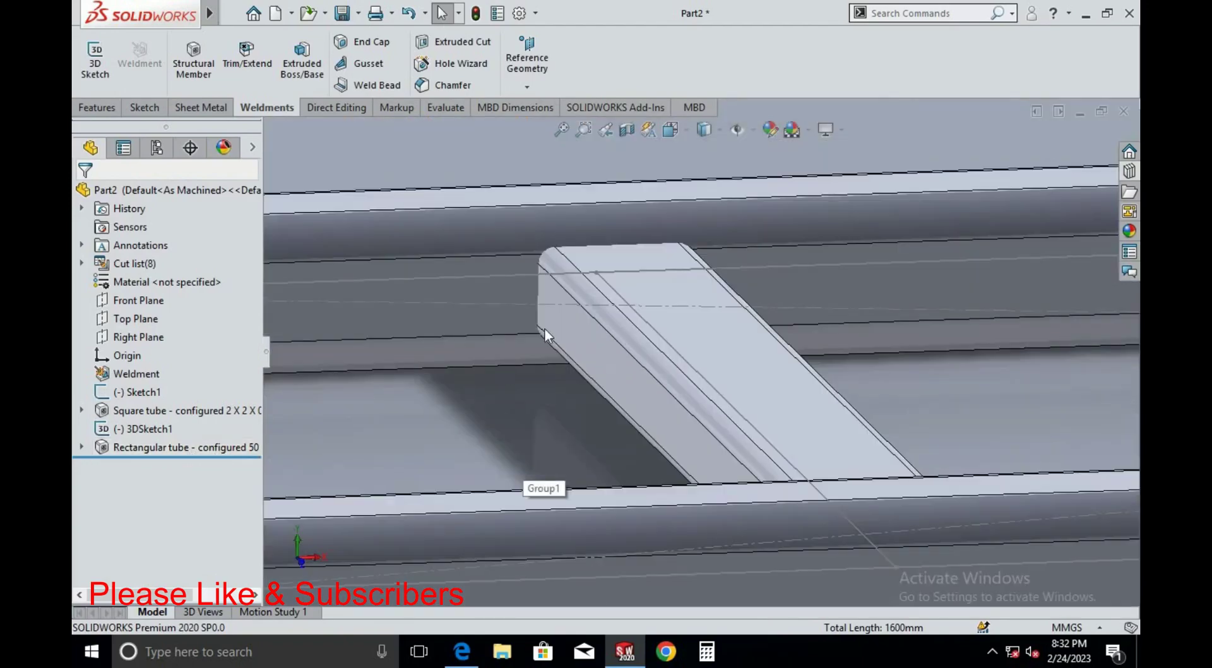
{"action": "scroll", "coordinate": [485, 299], "scroll_direction": "up", "scroll_amount": 4}
{"action": "mouse_move", "coordinate": [485, 299]}
{"action": "middle_mouse_down"}
{"action": "mouse_move", "coordinate": [609, 270]}
{"action": "mouse_move", "coordinate": [338, 116]}
{"action": "middle_mouse_up"}
{"action": "scroll", "coordinate": [609, 270], "scroll_direction": "down", "scroll_amount": 3}
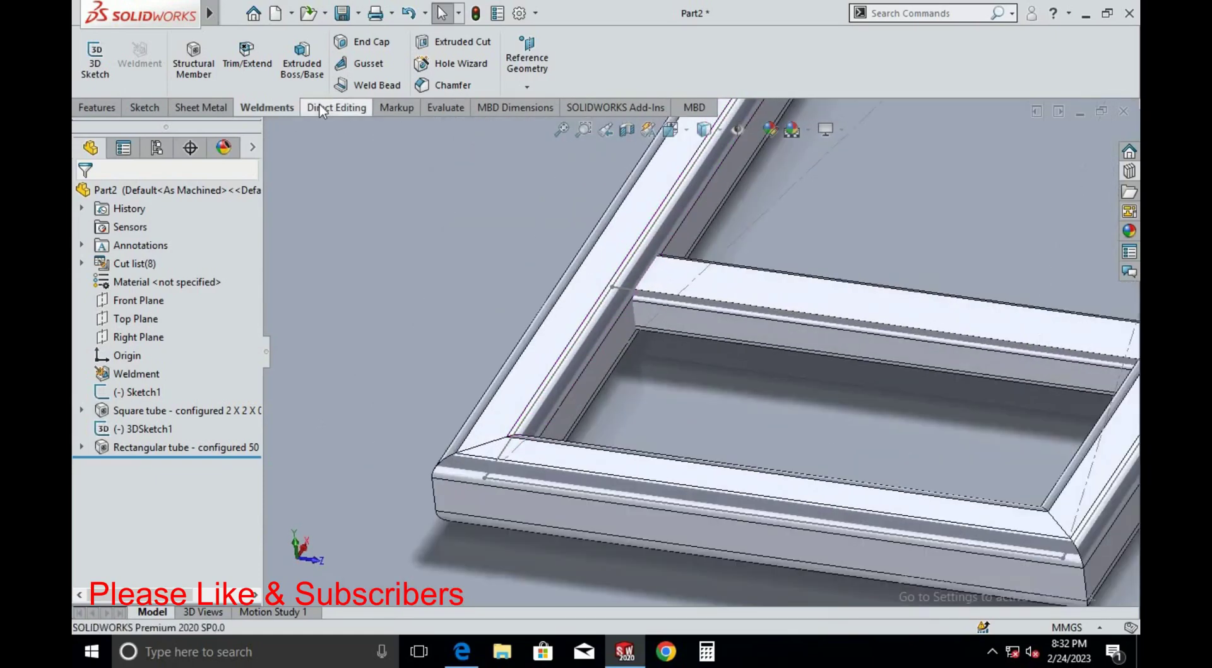
{"action": "left_click", "coordinate": [319, 103]}
{"action": "left_click", "coordinate": [397, 53]}
{"action": "scroll", "coordinate": [655, 288], "scroll_direction": "down", "scroll_amount": 2}
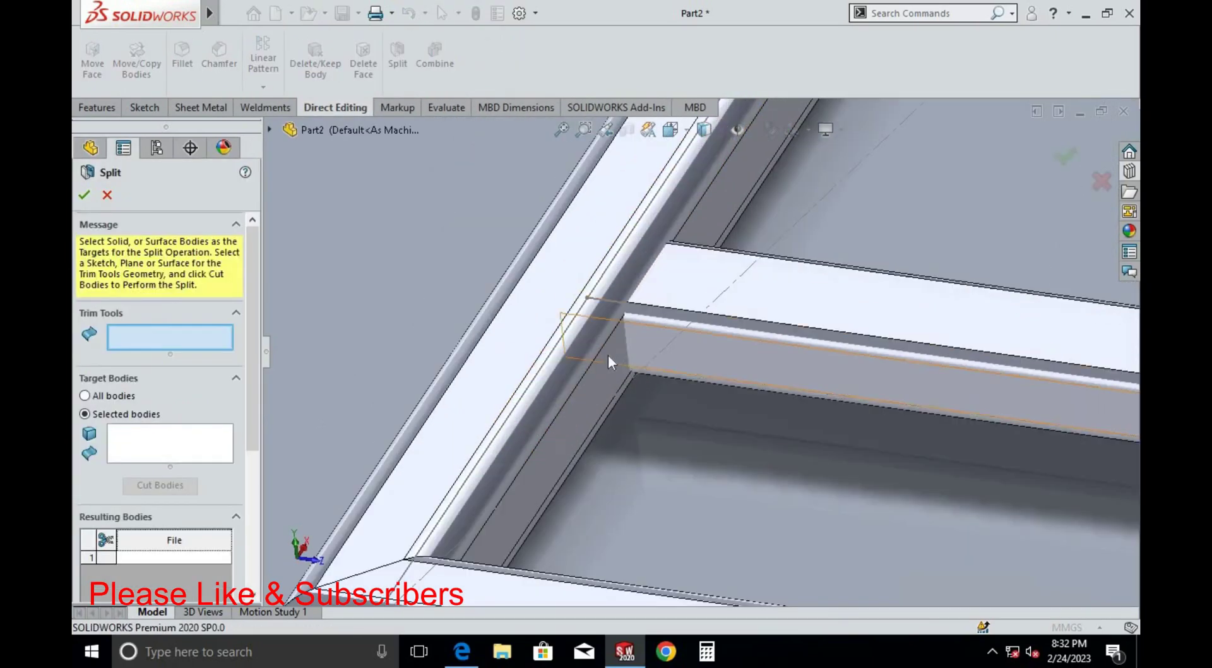
{"action": "left_click", "coordinate": [607, 355]}
{"action": "left_click", "coordinate": [155, 442]}
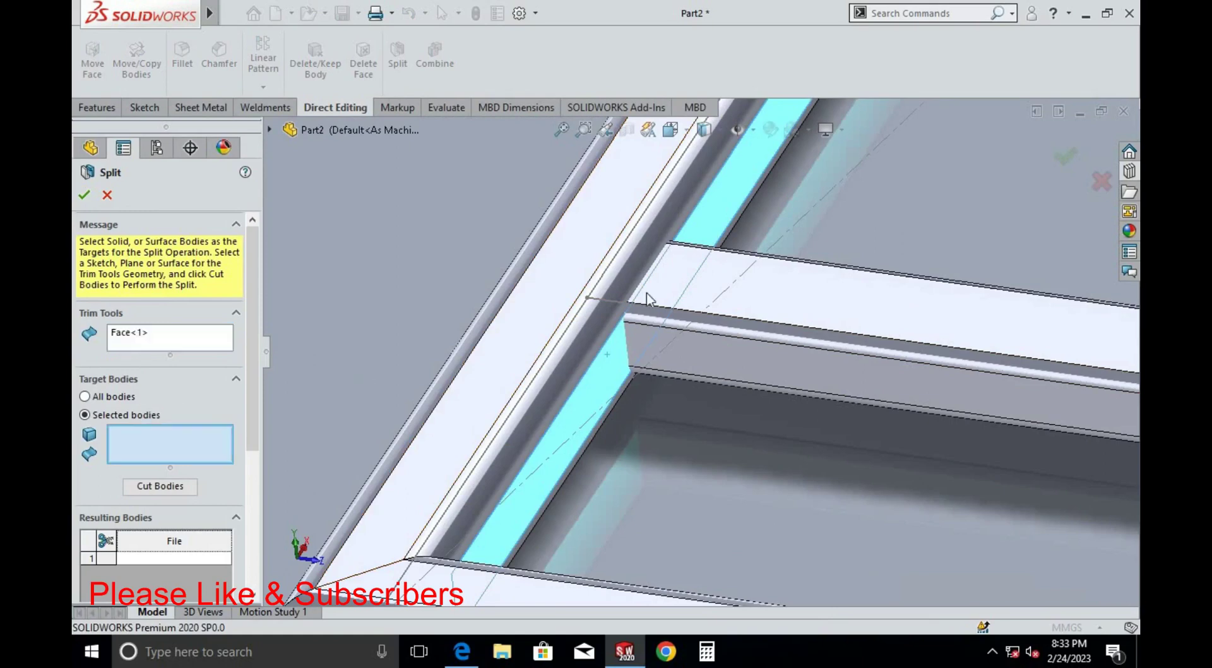
{"action": "left_click", "coordinate": [782, 302]}
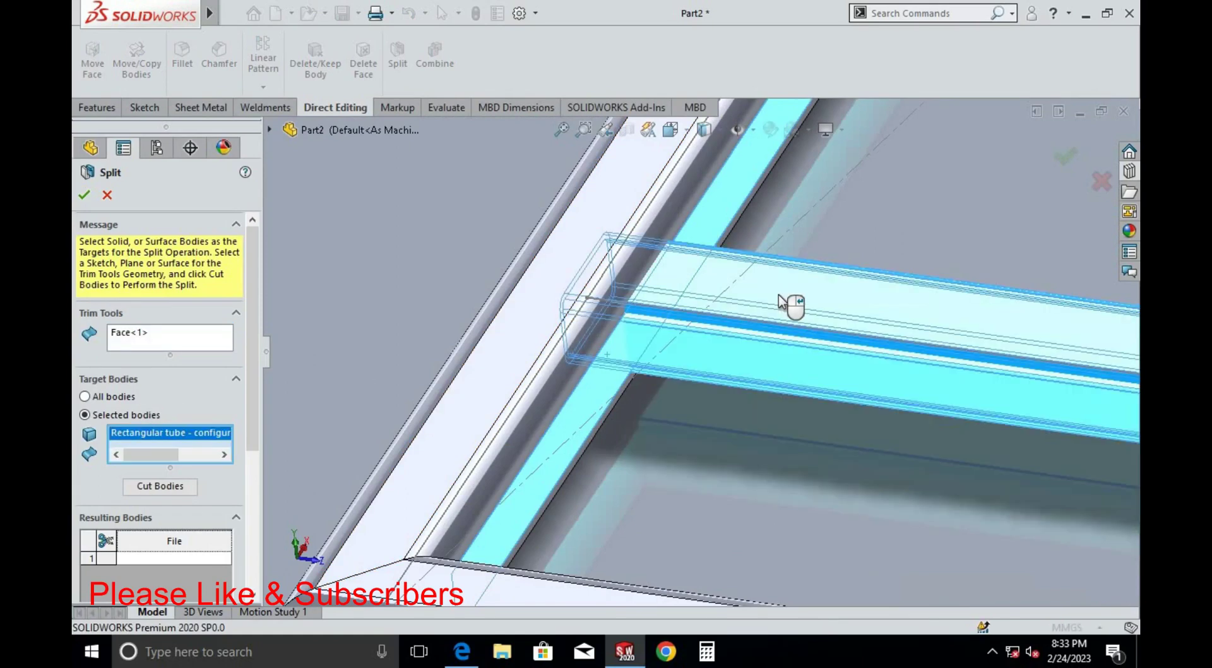
{"action": "left_click", "coordinate": [169, 493]}
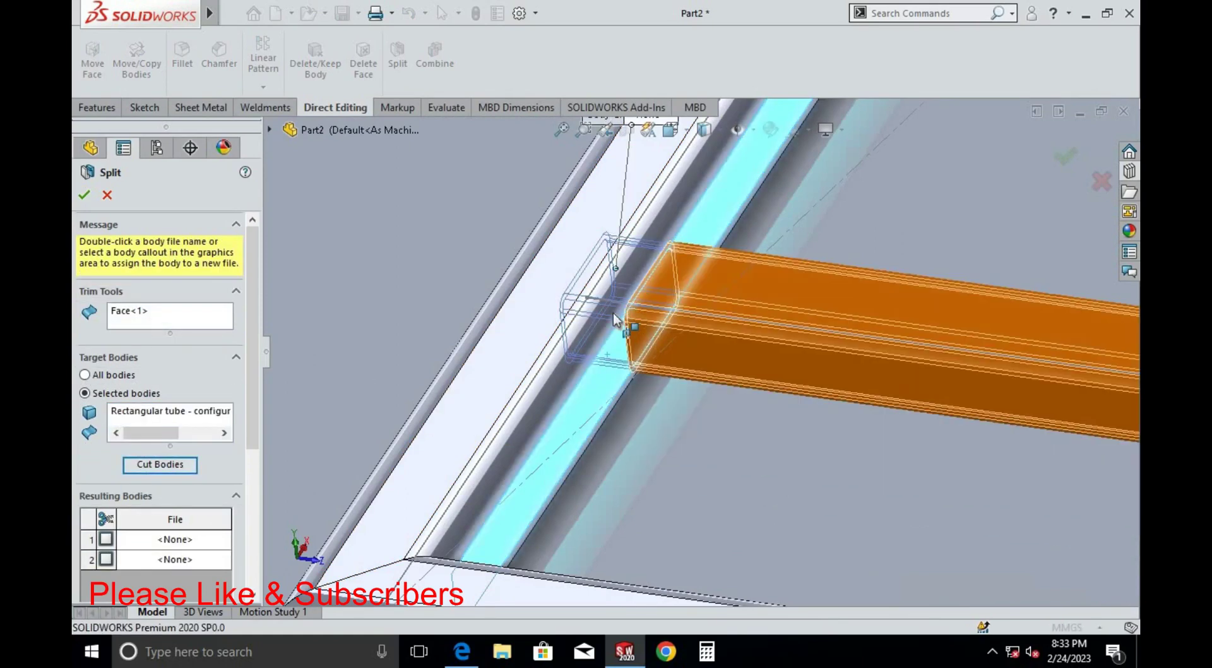
{"action": "scroll", "coordinate": [612, 312], "scroll_direction": "down", "scroll_amount": 3}
{"action": "scroll", "coordinate": [665, 327], "scroll_direction": "down", "scroll_amount": 3}
{"action": "scroll", "coordinate": [613, 391], "scroll_direction": "down", "scroll_amount": 2}
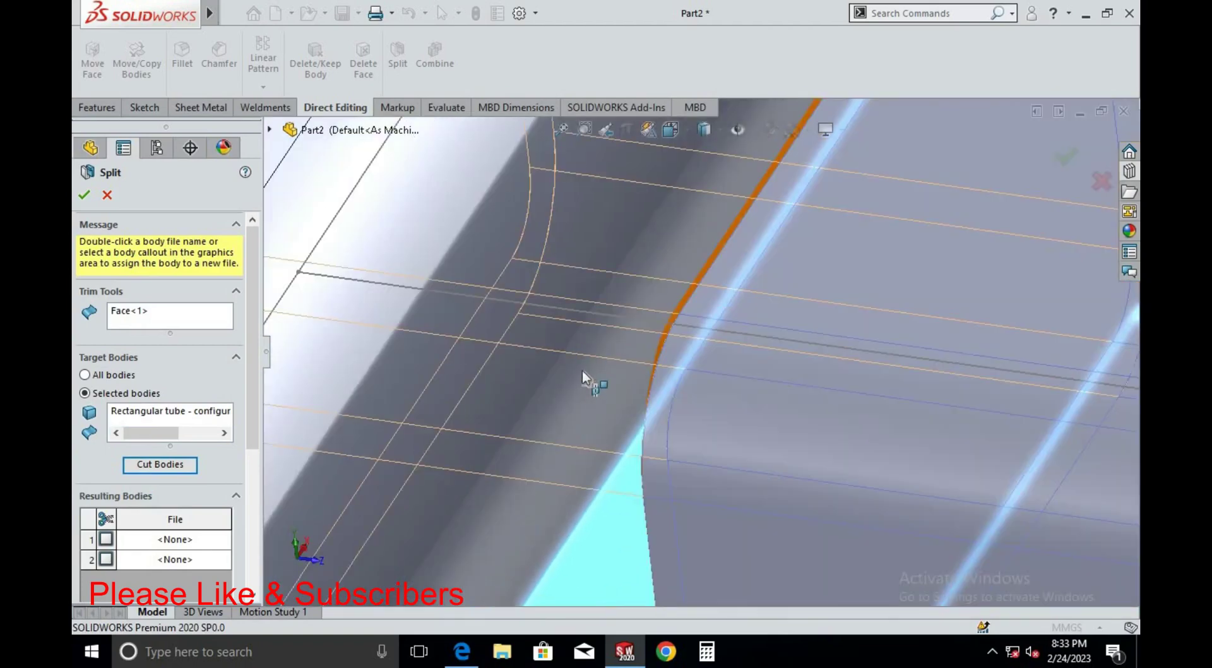
{"action": "scroll", "coordinate": [581, 377], "scroll_direction": "up", "scroll_amount": 3}
{"action": "middle_click_drag", "start_coordinate": [582, 377], "coordinate": [596, 304]}
{"action": "scroll", "coordinate": [704, 462], "scroll_direction": "down", "scroll_amount": 2}
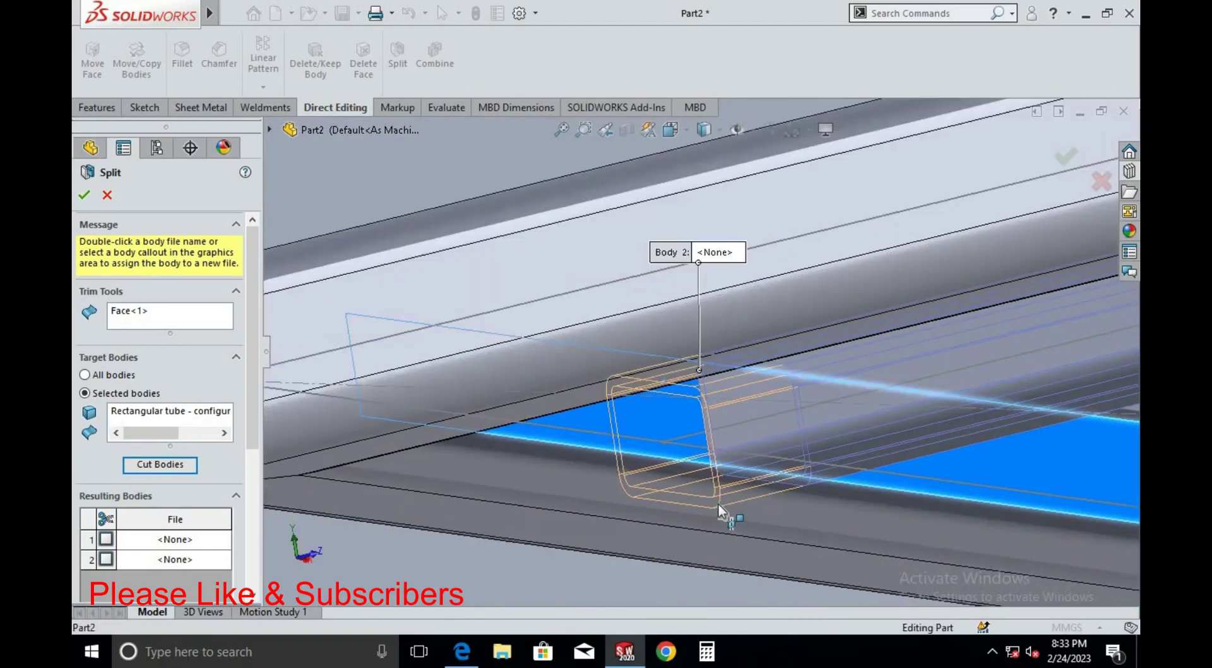
{"action": "scroll", "coordinate": [718, 502], "scroll_direction": "down", "scroll_amount": 2}
{"action": "scroll", "coordinate": [643, 392], "scroll_direction": "up", "scroll_amount": 3}
{"action": "middle_click_drag", "start_coordinate": [662, 486], "coordinate": [665, 346]}
{"action": "scroll", "coordinate": [665, 345], "scroll_direction": "down", "scroll_amount": 3}
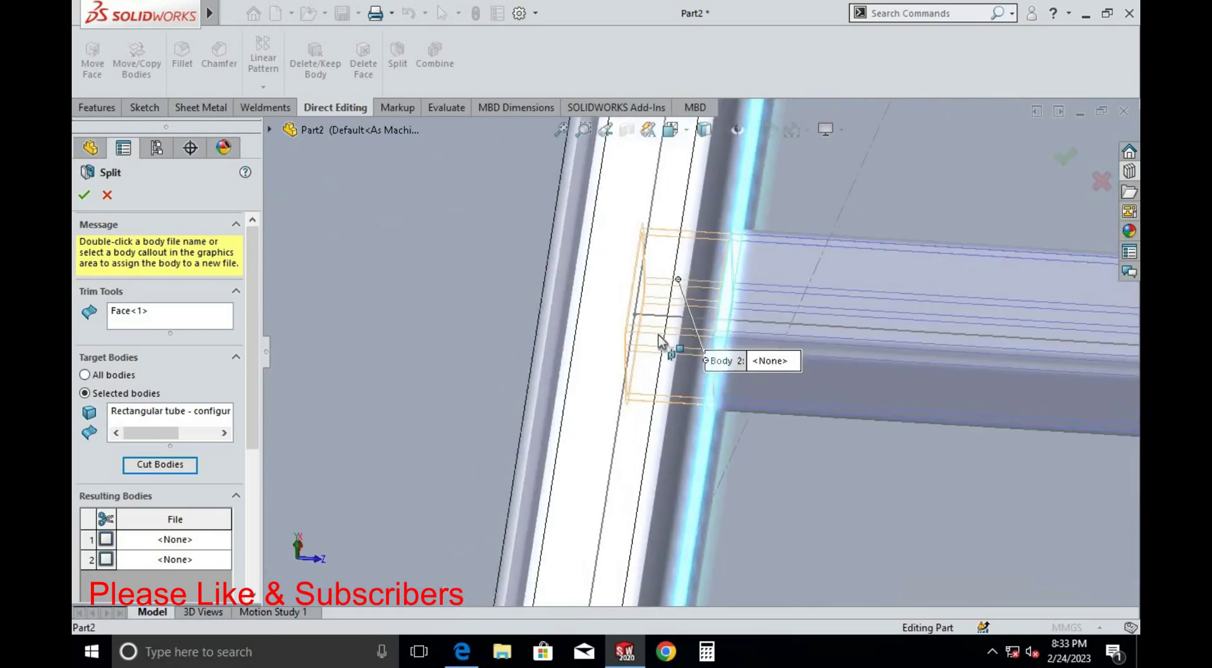
{"action": "scroll", "coordinate": [694, 351], "scroll_direction": "down", "scroll_amount": 2}
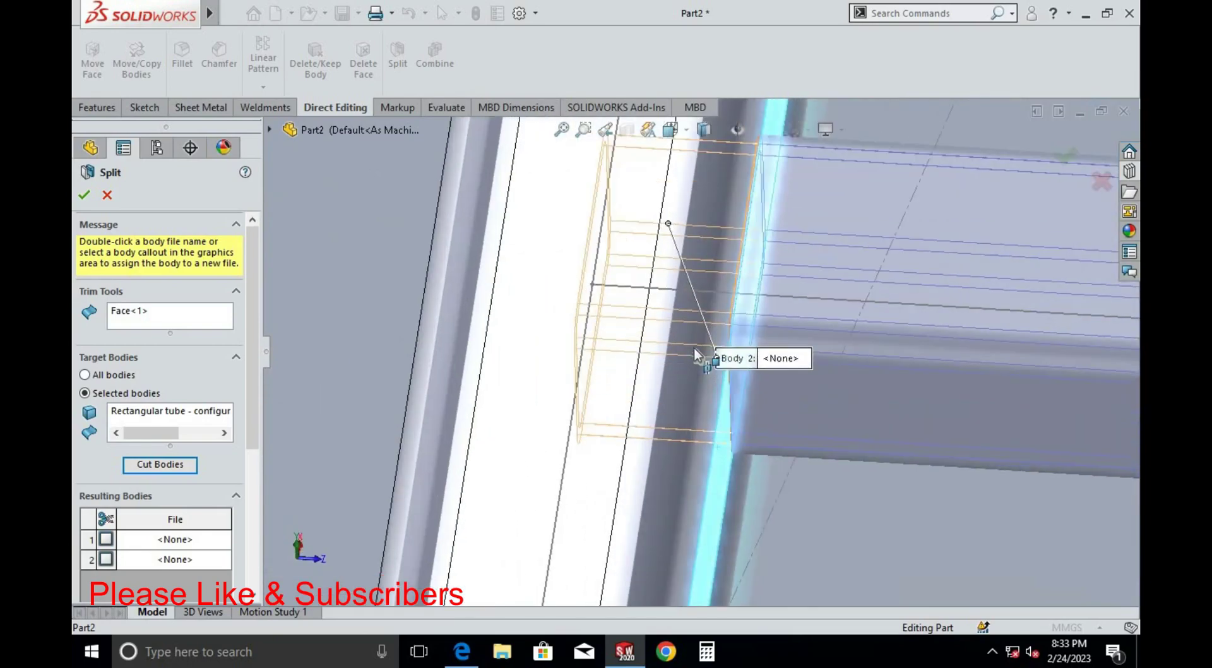
{"action": "left_click", "coordinate": [554, 505]}
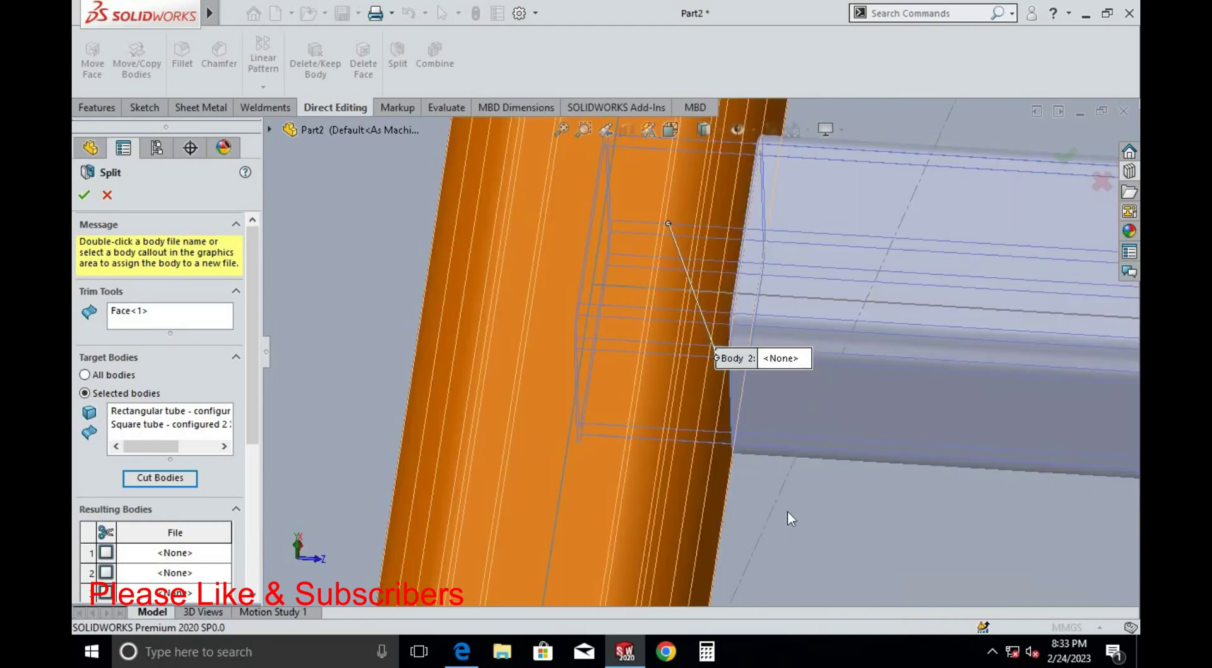
{"action": "middle_click_drag", "start_coordinate": [799, 505], "coordinate": [734, 372]}
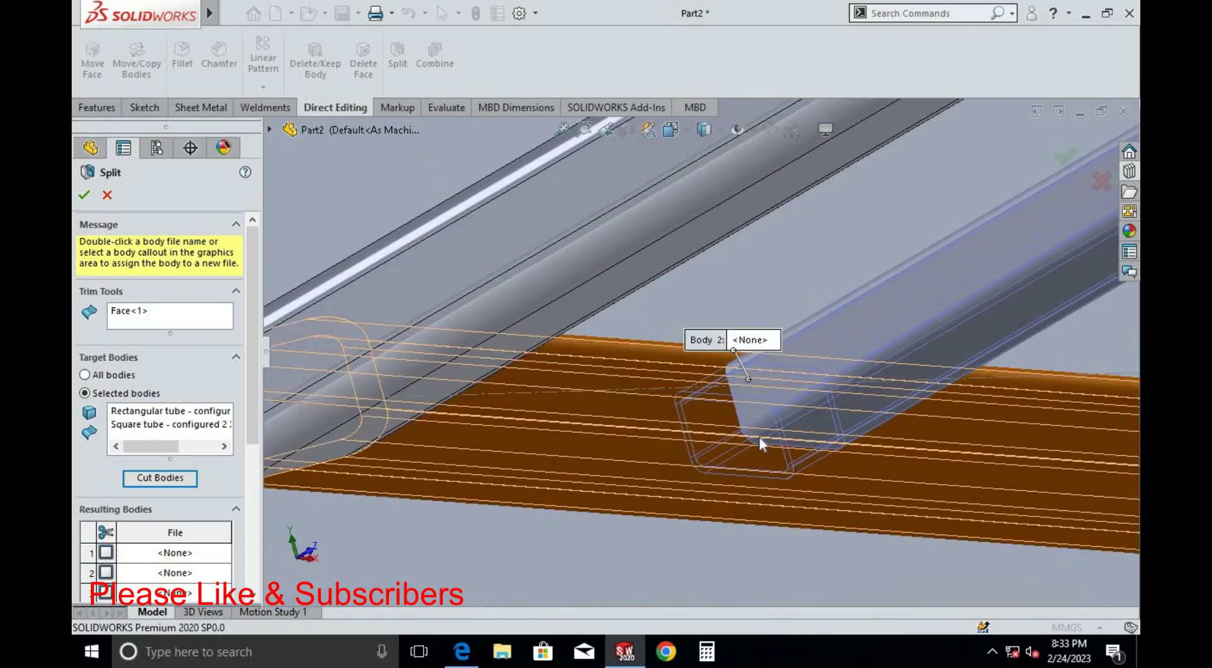
{"action": "scroll", "coordinate": [732, 373], "scroll_direction": "down", "scroll_amount": 2}
{"action": "scroll", "coordinate": [721, 379], "scroll_direction": "down", "scroll_amount": 5}
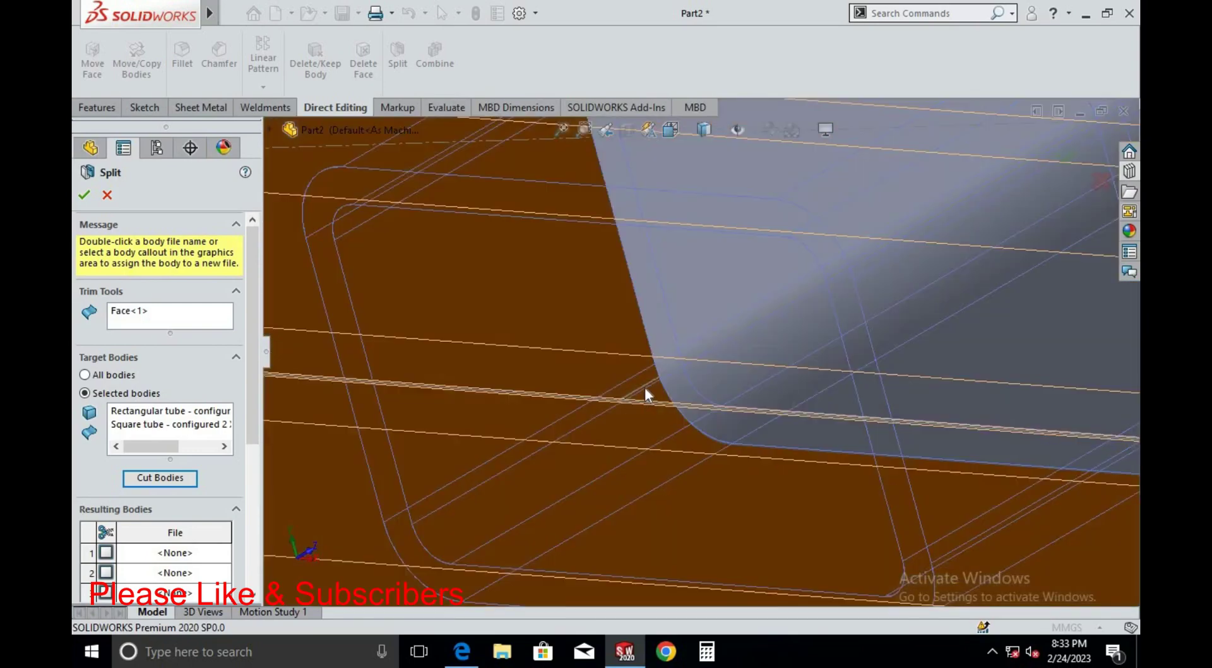
{"action": "scroll", "coordinate": [680, 456], "scroll_direction": "up", "scroll_amount": 5}
{"action": "scroll", "coordinate": [693, 358], "scroll_direction": "down", "scroll_amount": 3}
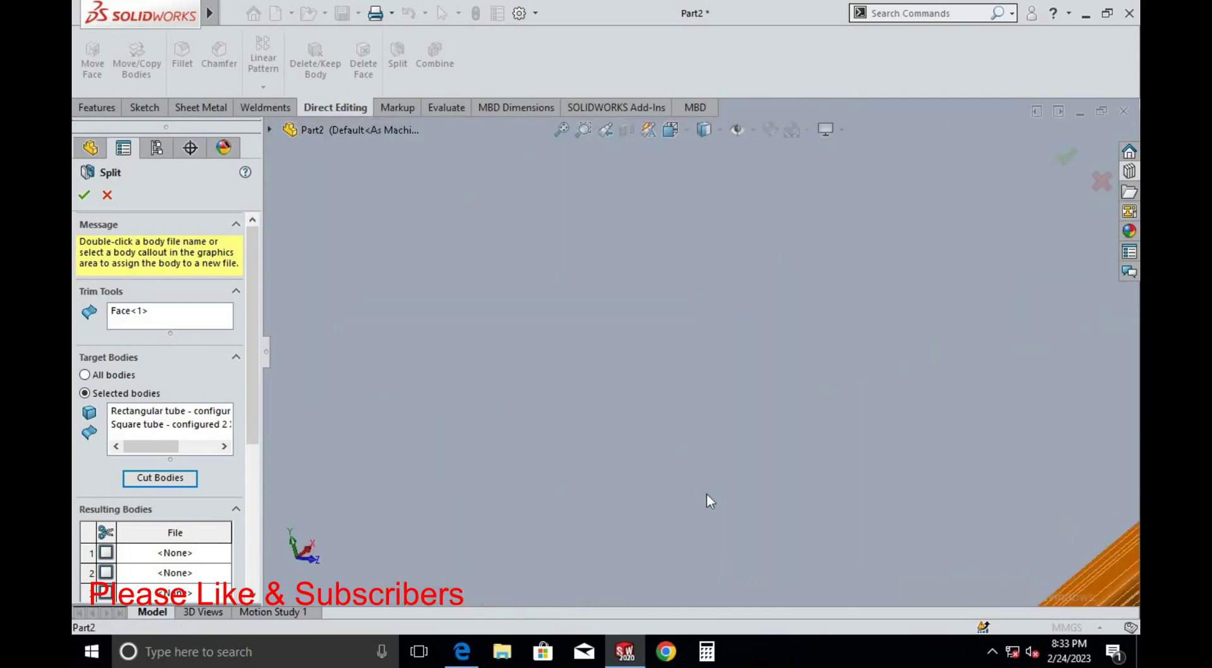
{"action": "scroll", "coordinate": [706, 494], "scroll_direction": "up", "scroll_amount": 3}
{"action": "scroll", "coordinate": [700, 378], "scroll_direction": "up", "scroll_amount": 3}
Cancel the pending split and reopen the rectangular tube member for editing
{"action": "key", "text": "Escape"}
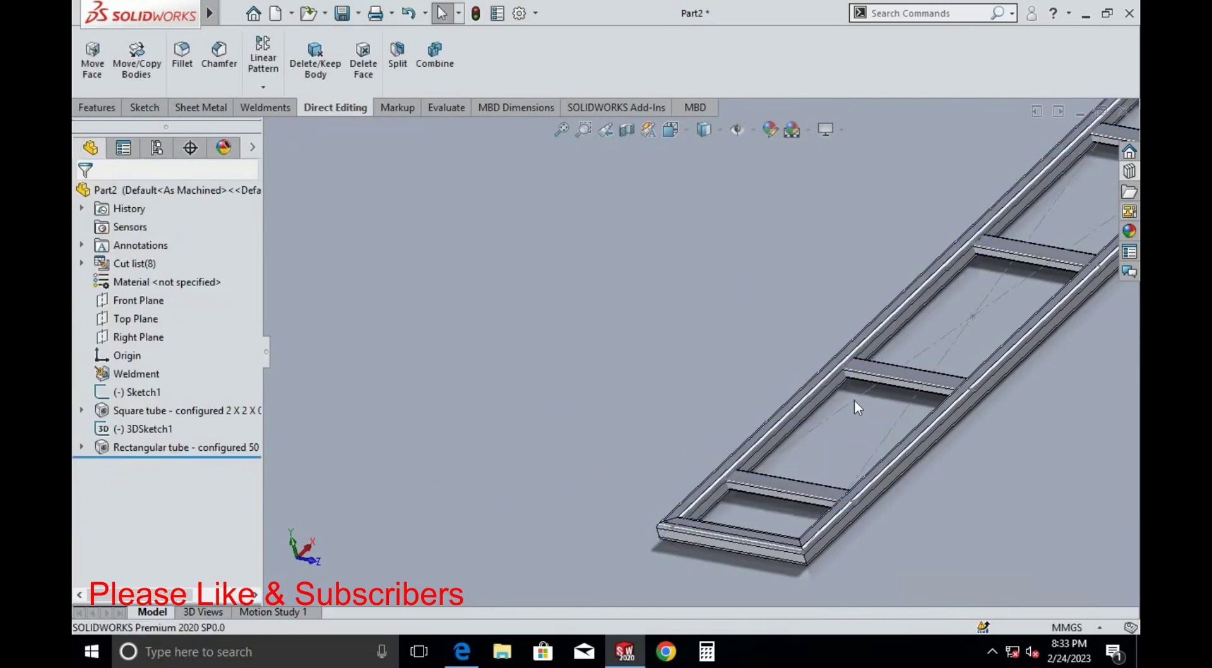
{"action": "scroll", "coordinate": [729, 438], "scroll_direction": "up", "scroll_amount": 3}
{"action": "mouse_move", "coordinate": [730, 438]}
{"action": "middle_mouse_down"}
{"action": "mouse_move", "coordinate": [622, 500]}
{"action": "mouse_move", "coordinate": [710, 367]}
{"action": "middle_mouse_up"}
{"action": "scroll", "coordinate": [631, 354], "scroll_direction": "down", "scroll_amount": 5}
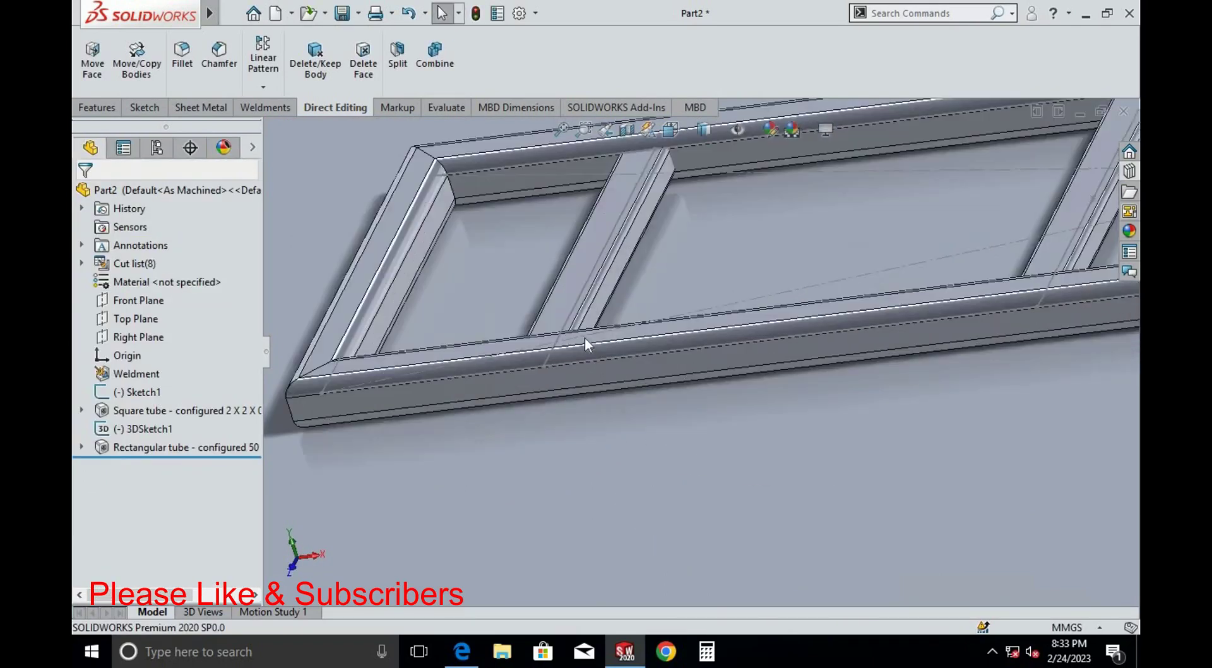
{"action": "scroll", "coordinate": [596, 430], "scroll_direction": "down", "scroll_amount": 3}
{"action": "scroll", "coordinate": [596, 430], "scroll_direction": "up", "scroll_amount": 1}
{"action": "left_click", "coordinate": [138, 449]}
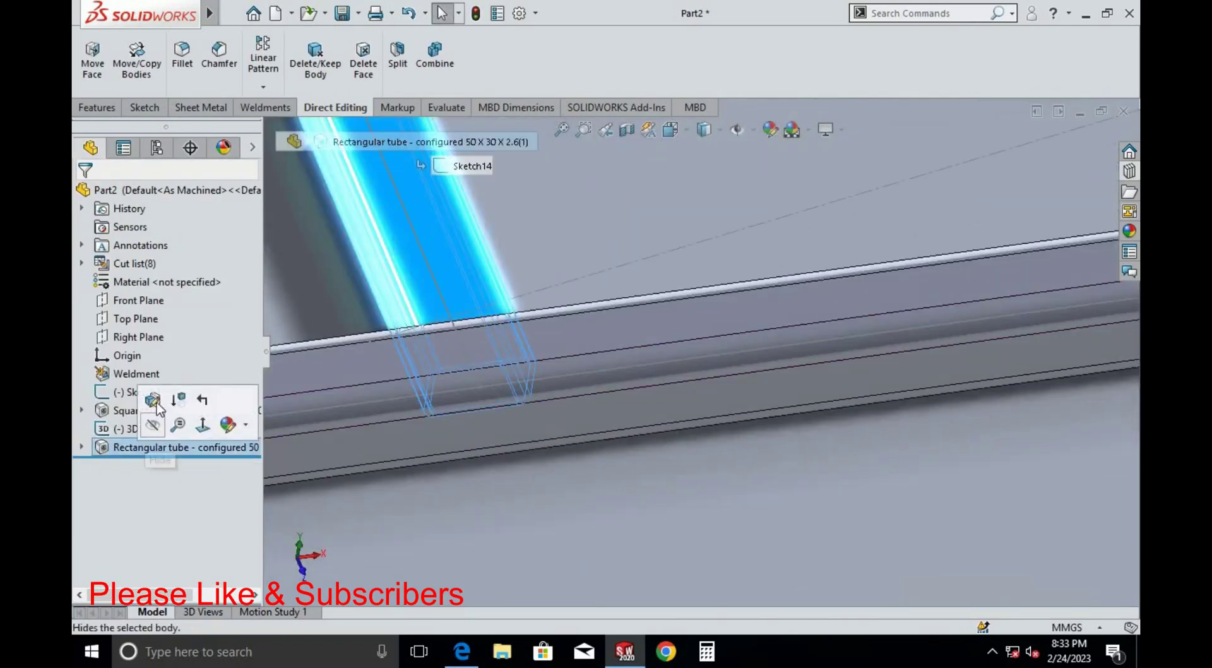
{"action": "left_click", "coordinate": [154, 400]}
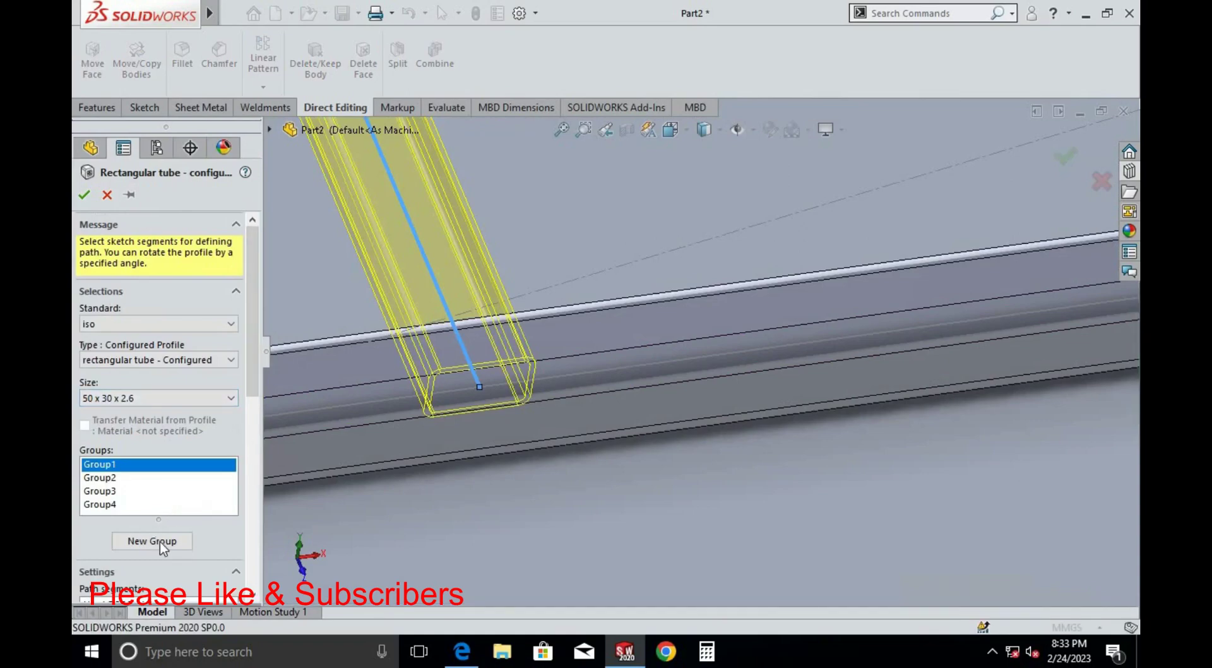
Relocate the Group1 tube profile's anchor to a new point on the profile
{"action": "scroll", "coordinate": [255, 441], "scroll_direction": "down", "scroll_amount": 5}
{"action": "scroll", "coordinate": [194, 448], "scroll_direction": "down", "scroll_amount": 5}
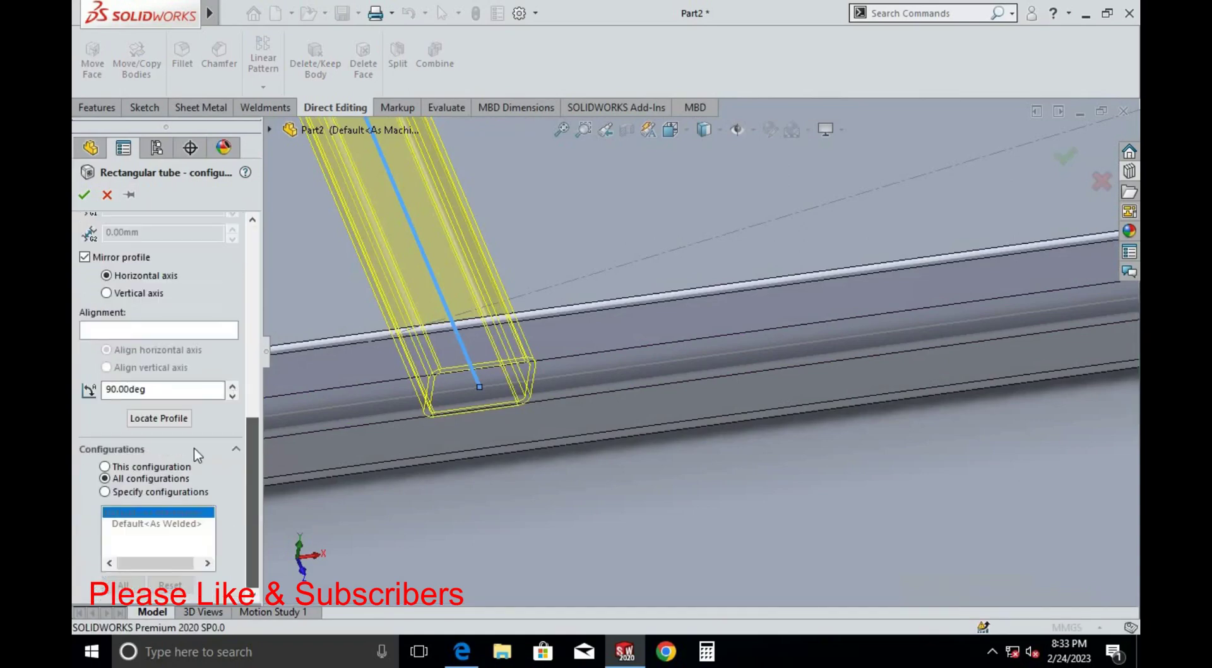
{"action": "left_click", "coordinate": [176, 419]}
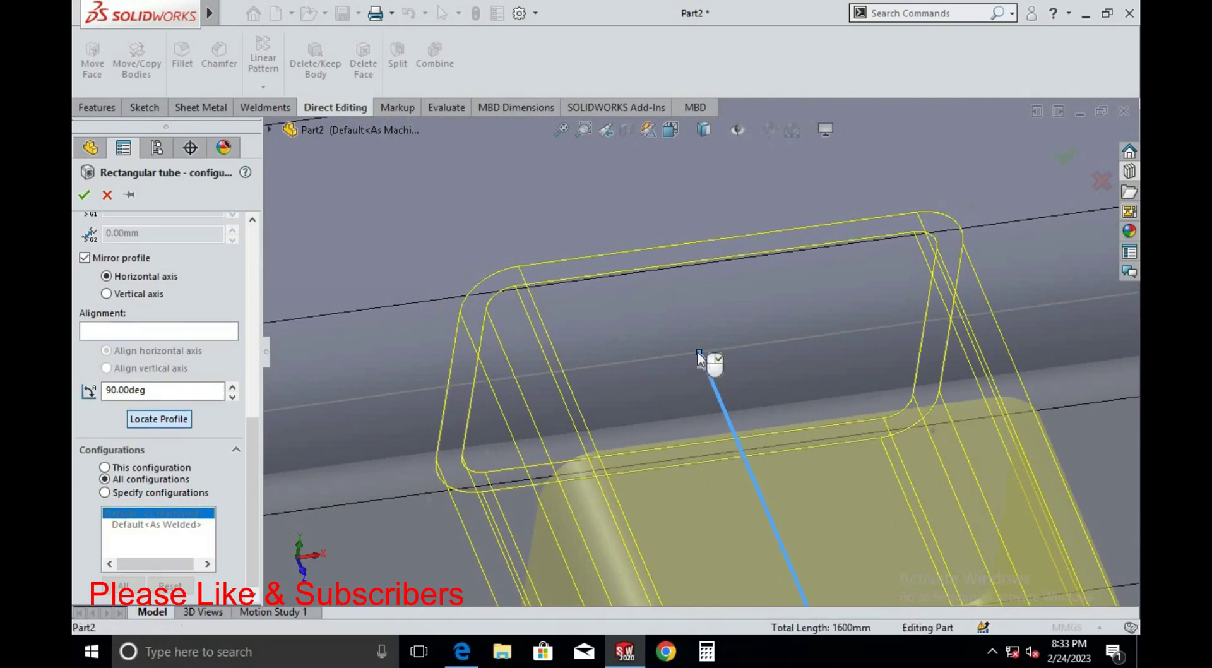
{"action": "left_click", "coordinate": [524, 268]}
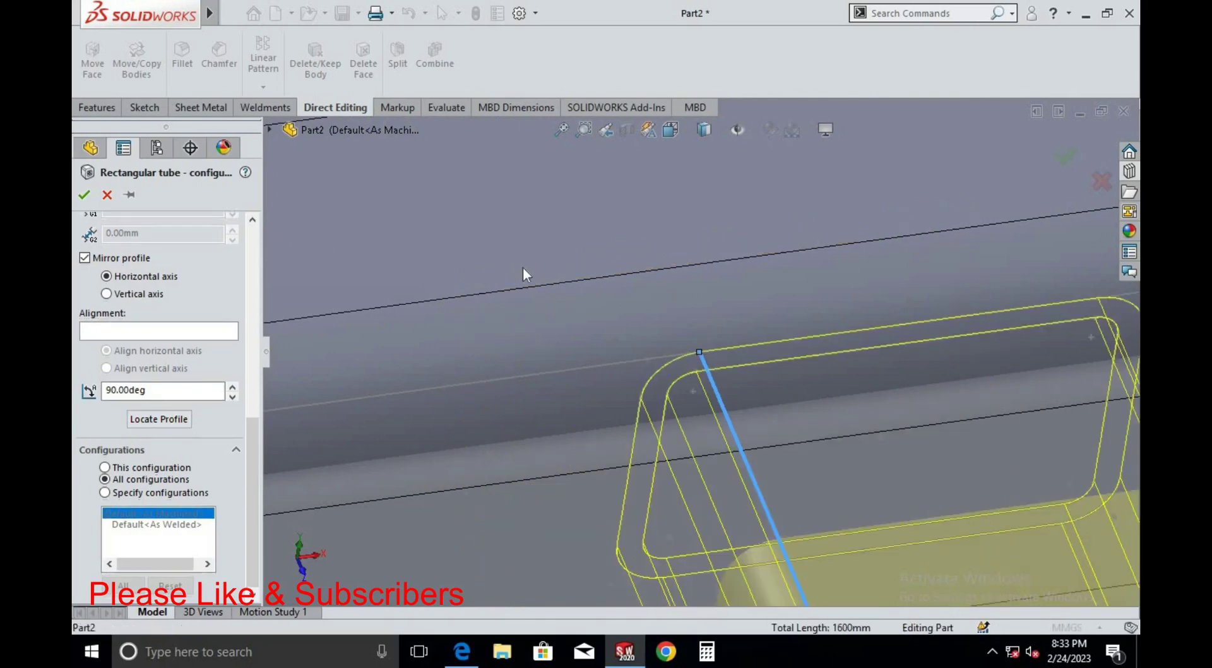
{"action": "scroll", "coordinate": [533, 431], "scroll_direction": "down", "scroll_amount": 3}
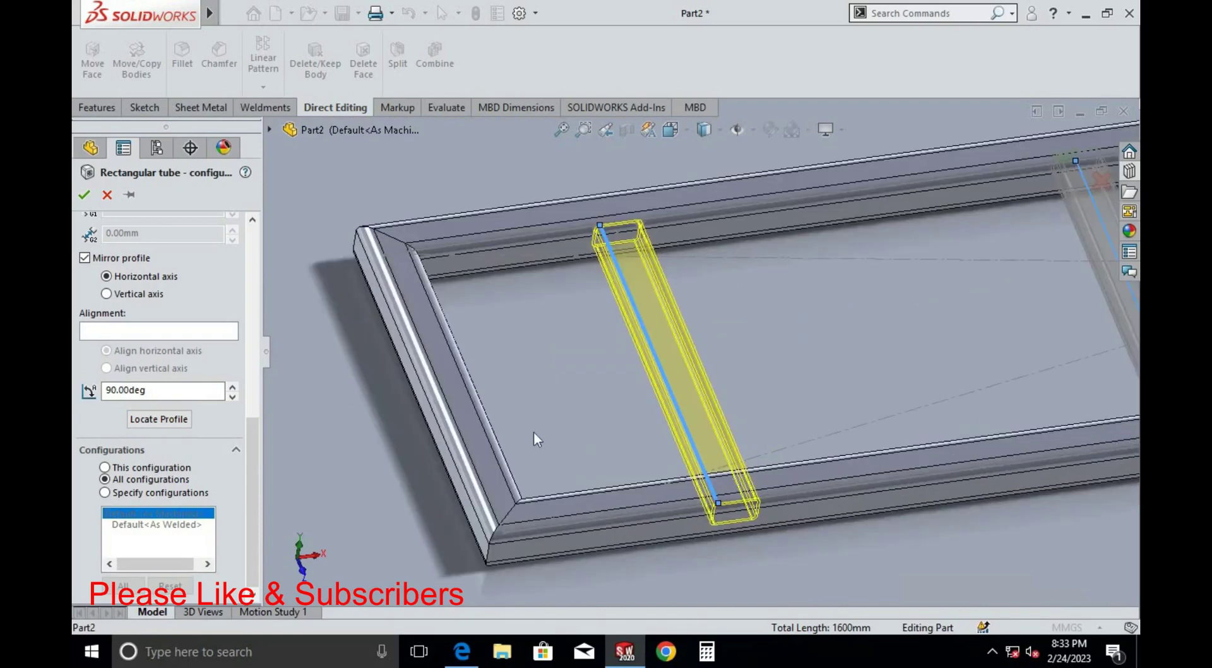
{"action": "scroll", "coordinate": [998, 431], "scroll_direction": "up", "scroll_amount": 3}
{"action": "scroll", "coordinate": [798, 265], "scroll_direction": "down", "scroll_amount": 5}
{"action": "scroll", "coordinate": [512, 416], "scroll_direction": "up", "scroll_amount": 5}
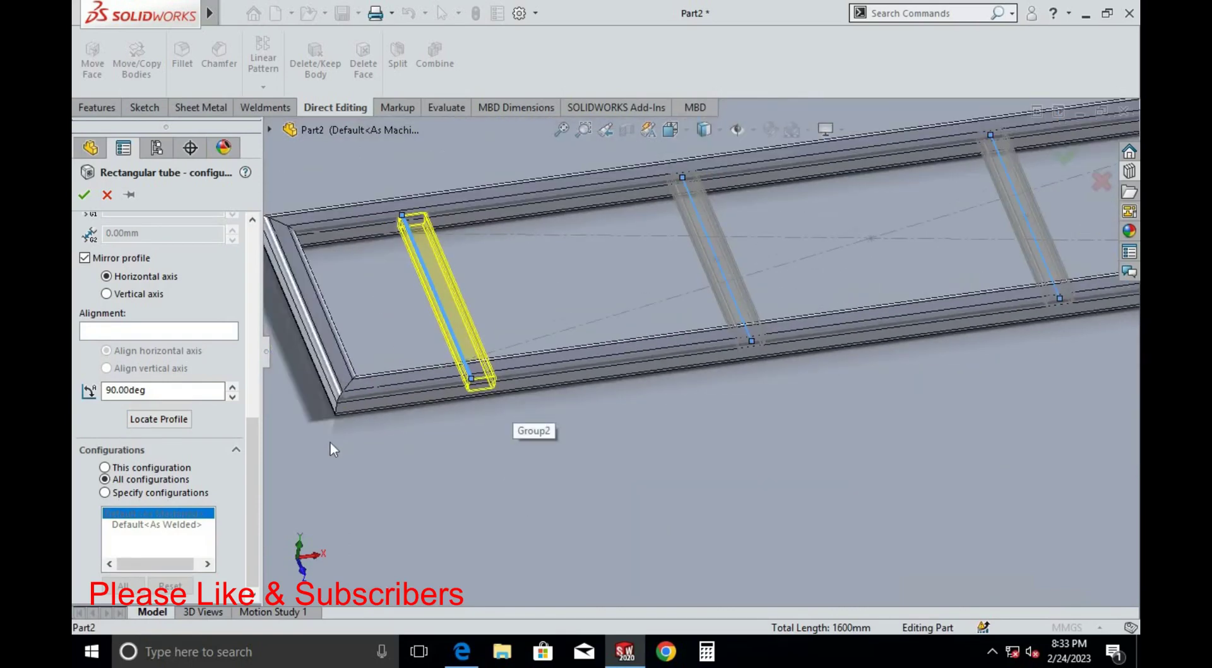
{"action": "middle_click_drag", "start_coordinate": [533, 425], "coordinate": [517, 387]}
{"action": "scroll", "coordinate": [480, 423], "scroll_direction": "down", "scroll_amount": 3}
{"action": "mouse_move", "coordinate": [473, 435]}
{"action": "middle_mouse_down"}
{"action": "mouse_move", "coordinate": [543, 468]}
{"action": "mouse_move", "coordinate": [543, 487]}
{"action": "mouse_move", "coordinate": [559, 481]}
{"action": "mouse_move", "coordinate": [636, 366]}
{"action": "middle_mouse_up"}
{"action": "scroll", "coordinate": [514, 468], "scroll_direction": "down", "scroll_amount": 3}
{"action": "scroll", "coordinate": [550, 443], "scroll_direction": "down", "scroll_amount": 3}
{"action": "scroll", "coordinate": [610, 255], "scroll_direction": "down", "scroll_amount": 2}
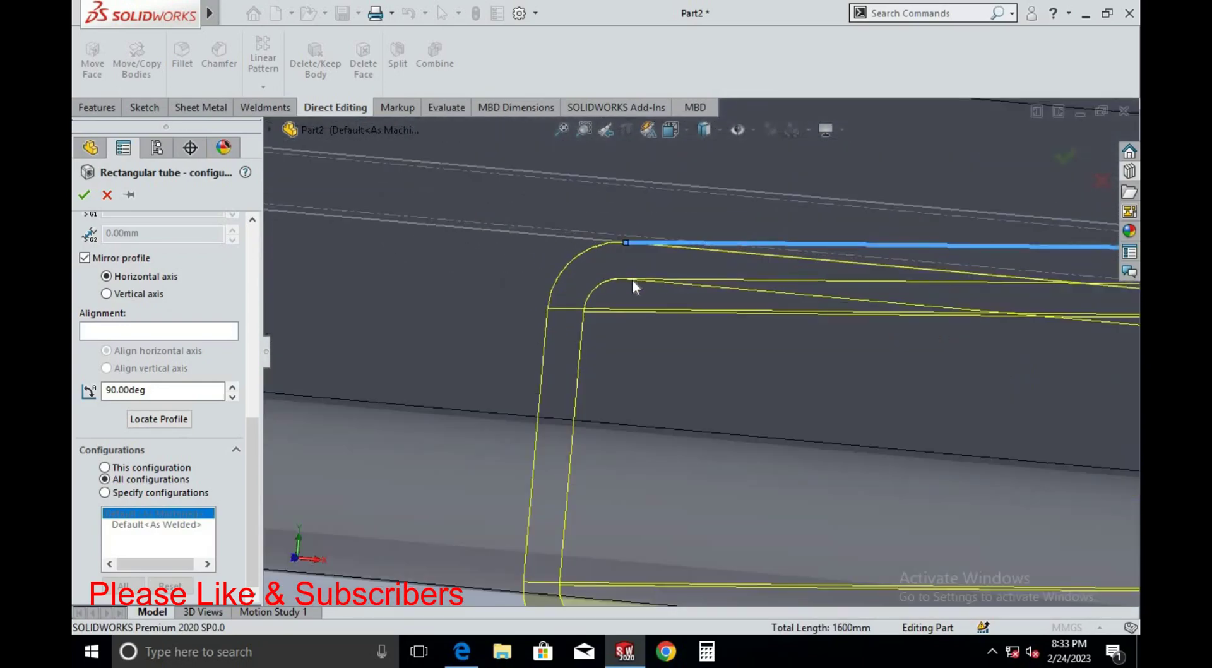
{"action": "scroll", "coordinate": [628, 279], "scroll_direction": "down", "scroll_amount": 2}
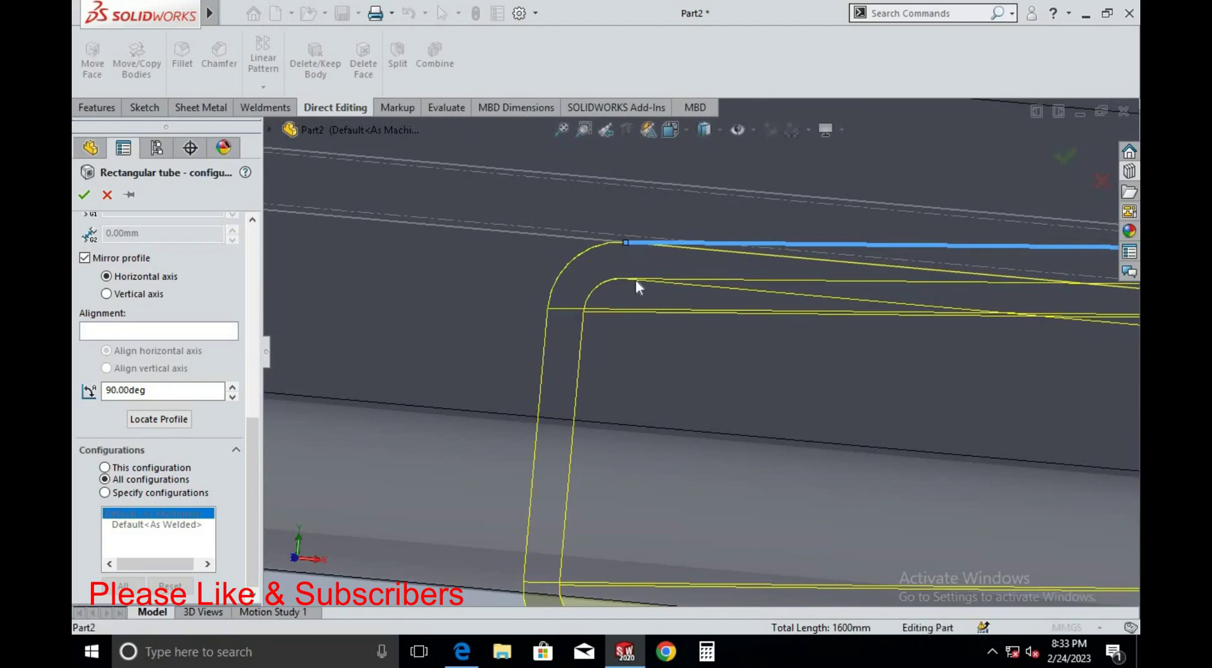
Set the profile's top corner as the pierce point sitting on the path line
{"action": "left_click", "coordinate": [158, 418]}
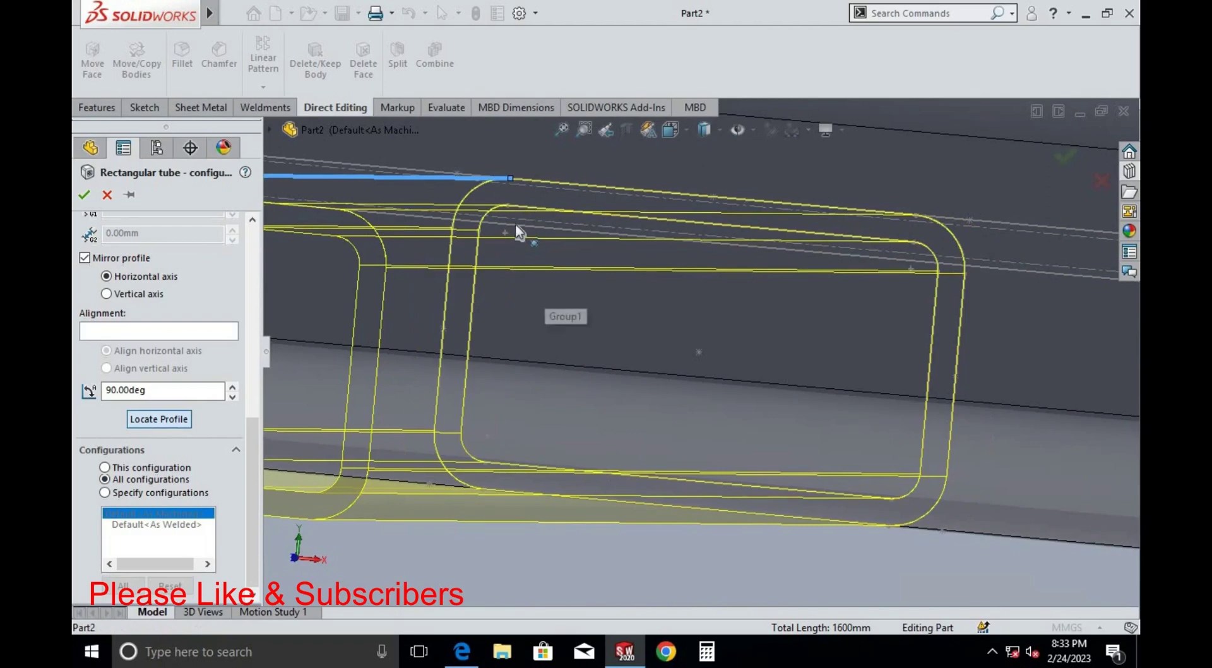
{"action": "scroll", "coordinate": [535, 257], "scroll_direction": "down", "scroll_amount": 3}
{"action": "scroll", "coordinate": [546, 262], "scroll_direction": "down", "scroll_amount": 3}
{"action": "scroll", "coordinate": [645, 400], "scroll_direction": "up", "scroll_amount": 2}
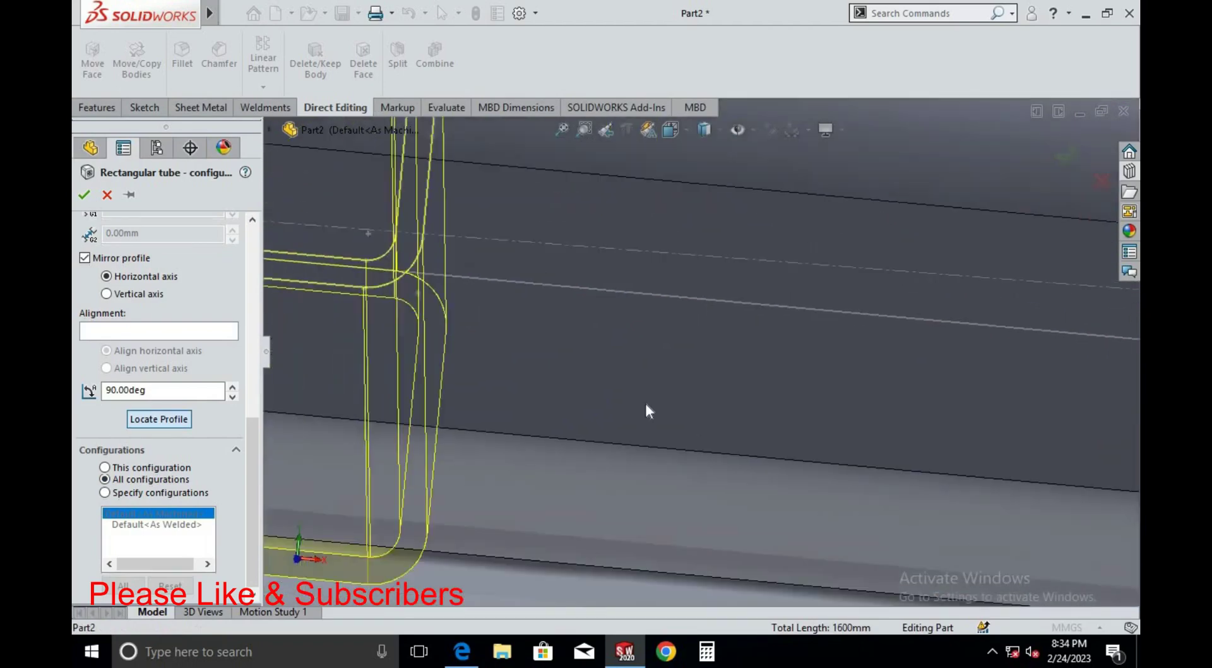
{"action": "scroll", "coordinate": [645, 400], "scroll_direction": "up", "scroll_amount": 2}
{"action": "scroll", "coordinate": [509, 382], "scroll_direction": "up", "scroll_amount": 2}
{"action": "scroll", "coordinate": [529, 448], "scroll_direction": "up", "scroll_amount": 2}
{"action": "middle_click_drag", "start_coordinate": [529, 448], "coordinate": [528, 199]}
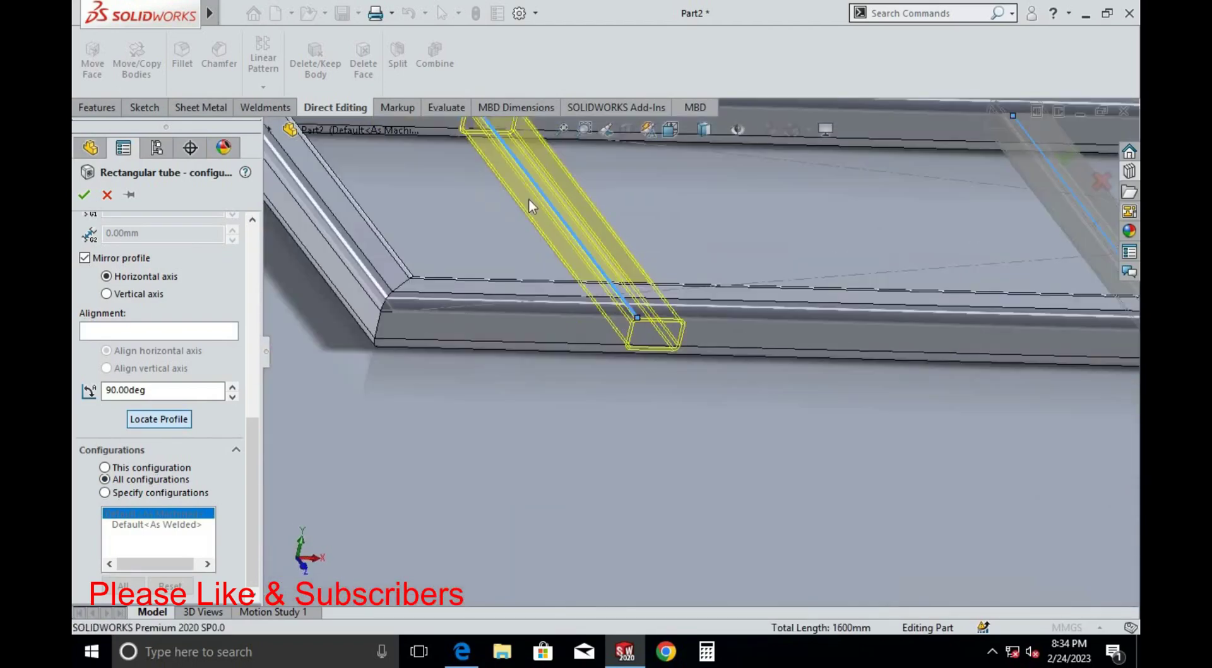
{"action": "scroll", "coordinate": [408, 477], "scroll_direction": "down", "scroll_amount": 3}
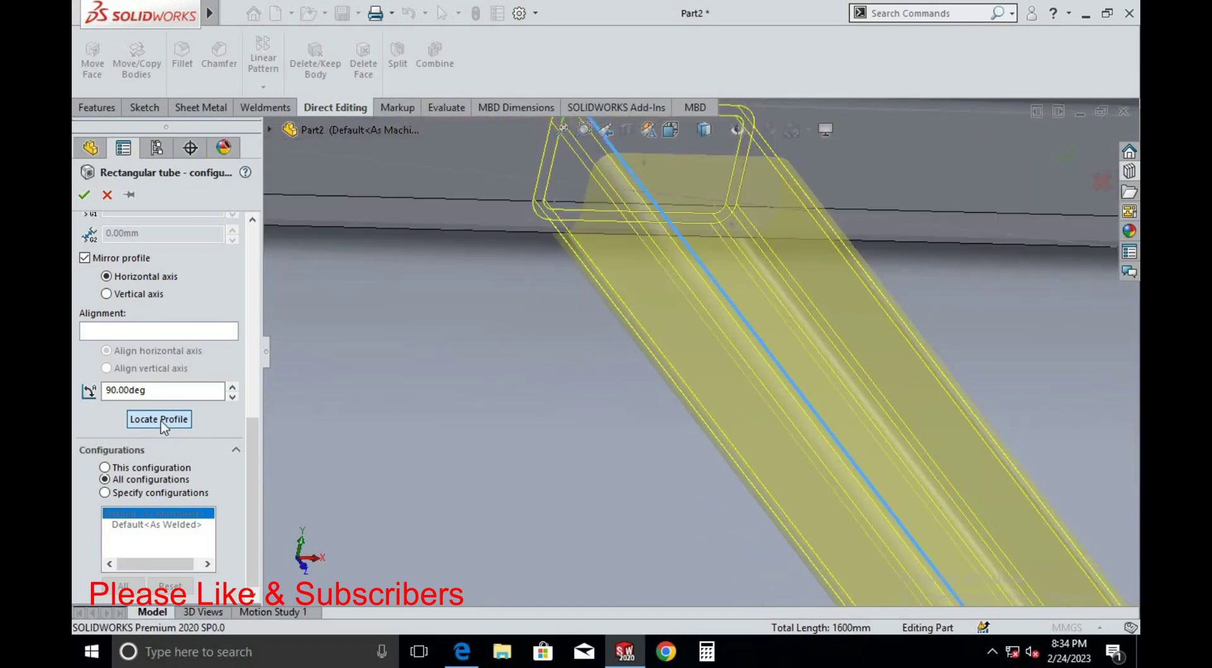
{"action": "left_click", "coordinate": [160, 419]}
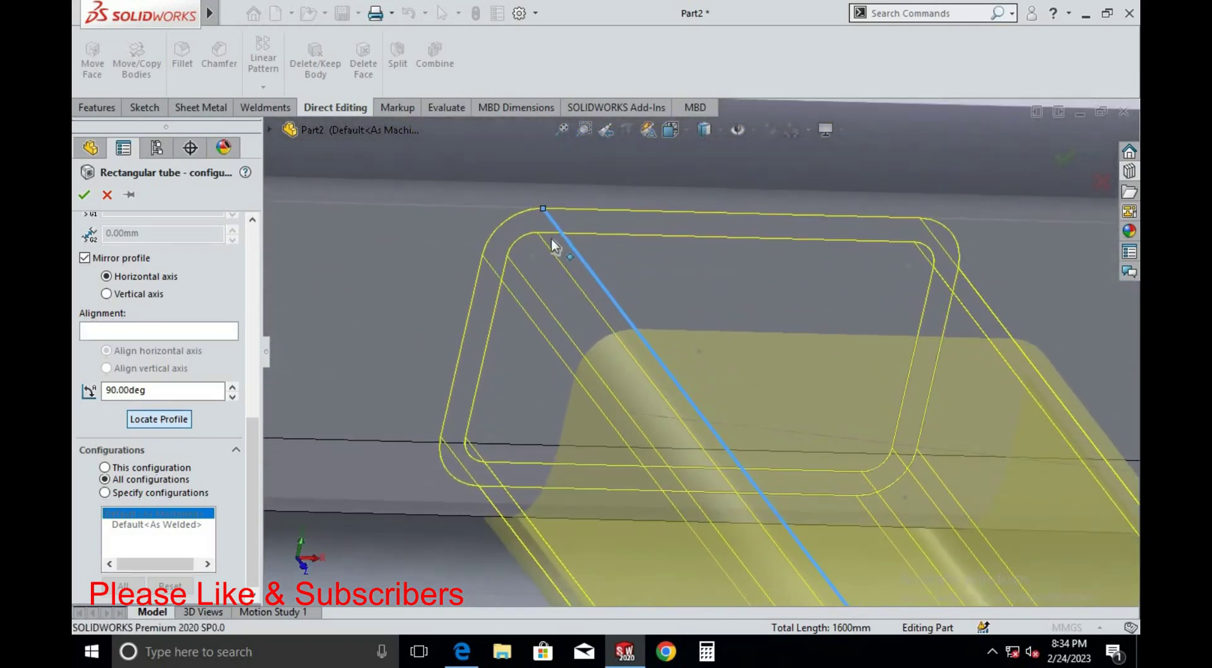
{"action": "scroll", "coordinate": [538, 232], "scroll_direction": "up", "scroll_amount": 2}
{"action": "scroll", "coordinate": [540, 231], "scroll_direction": "up", "scroll_amount": 2}
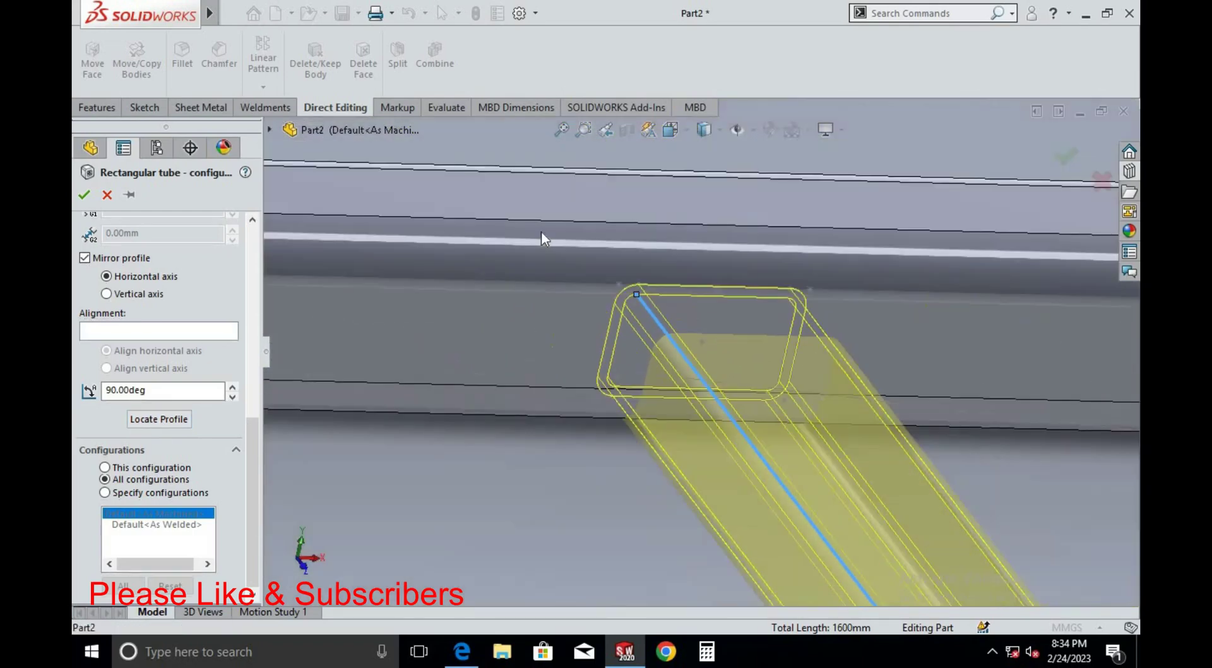
{"action": "scroll", "coordinate": [699, 357], "scroll_direction": "up", "scroll_amount": 3}
{"action": "scroll", "coordinate": [751, 422], "scroll_direction": "up", "scroll_amount": 2}
{"action": "scroll", "coordinate": [417, 145], "scroll_direction": "down", "scroll_amount": 3}
{"action": "scroll", "coordinate": [512, 171], "scroll_direction": "down", "scroll_amount": 2}
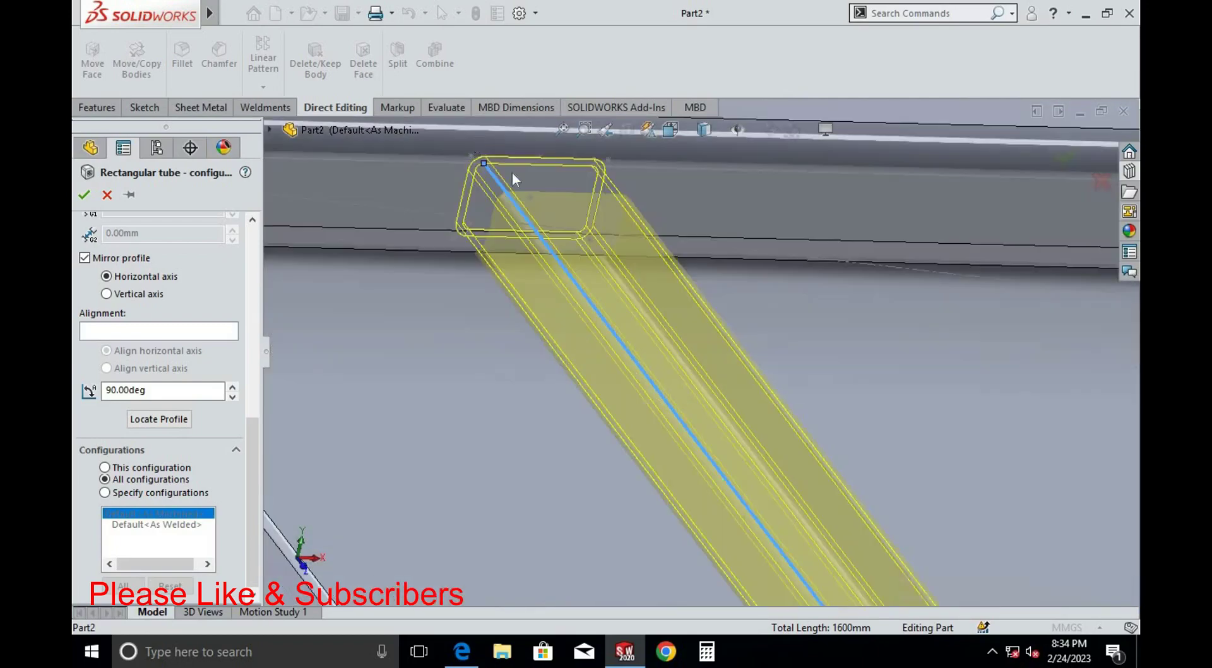
{"action": "scroll", "coordinate": [512, 172], "scroll_direction": "down", "scroll_amount": 3}
{"action": "scroll", "coordinate": [619, 276], "scroll_direction": "down", "scroll_amount": 2}
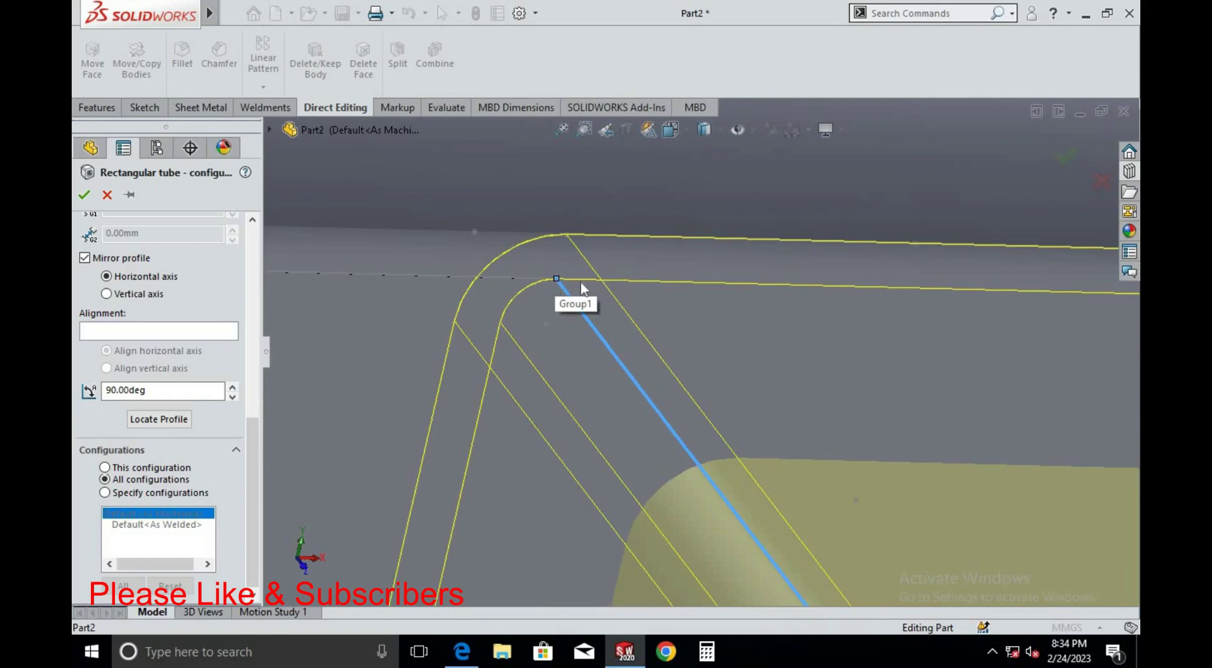
{"action": "left_click", "coordinate": [149, 419]}
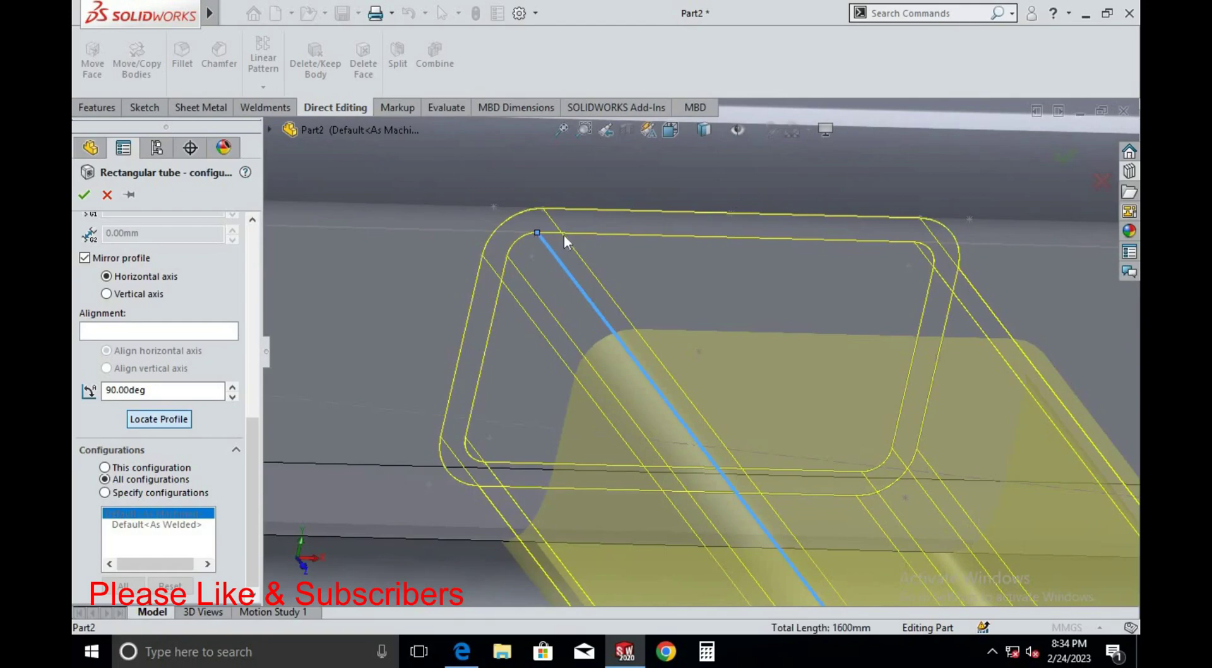
{"action": "left_click", "coordinate": [560, 233]}
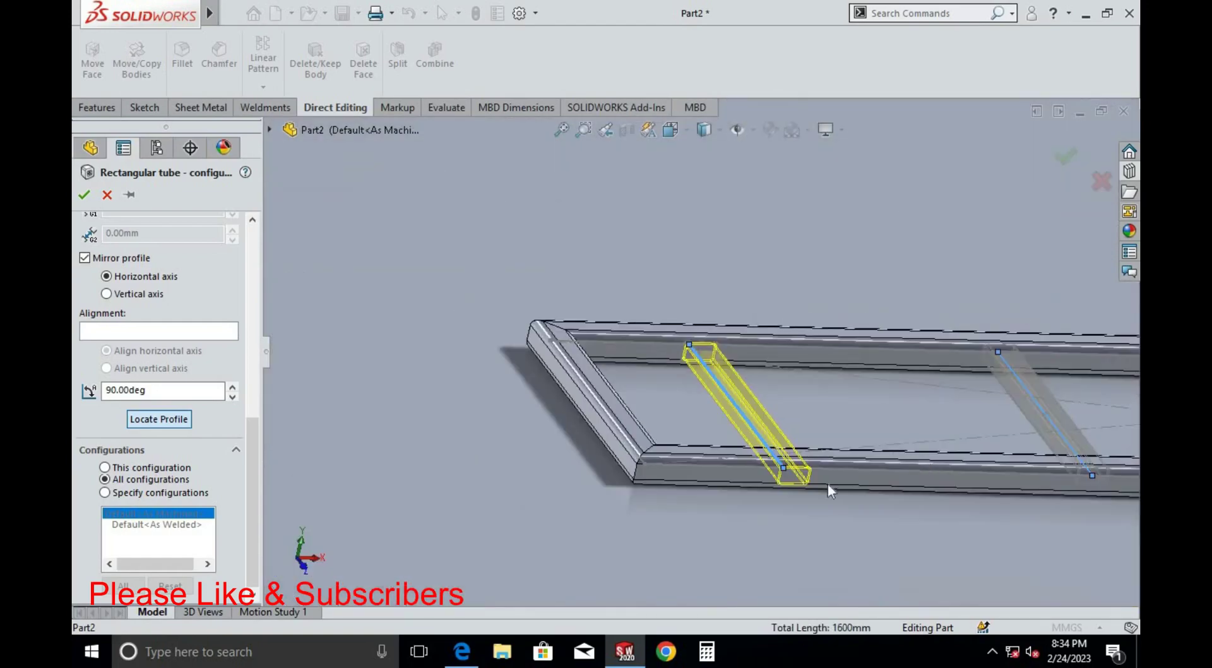
Orbit around the tube preview to check the corner-aligned profile
{"action": "mouse_move", "coordinate": [828, 484]}
{"action": "middle_mouse_down"}
{"action": "mouse_move", "coordinate": [684, 497]}
{"action": "mouse_move", "coordinate": [687, 461]}
{"action": "mouse_move", "coordinate": [661, 419]}
{"action": "middle_mouse_up"}
{"action": "scroll", "coordinate": [684, 498], "scroll_direction": "down", "scroll_amount": 5}
{"action": "scroll", "coordinate": [860, 502], "scroll_direction": "up", "scroll_amount": 3}
{"action": "scroll", "coordinate": [860, 503], "scroll_direction": "down", "scroll_amount": 4}
{"action": "middle_click_drag", "start_coordinate": [859, 502], "coordinate": [843, 477]}
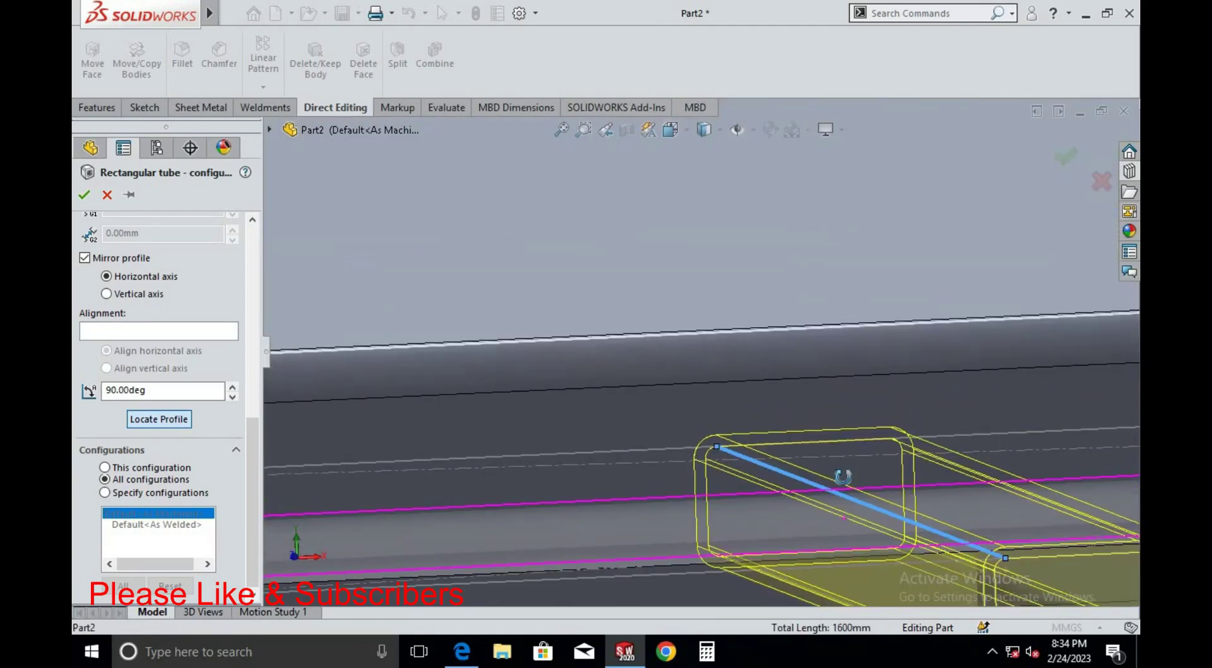
{"action": "scroll", "coordinate": [582, 436], "scroll_direction": "up", "scroll_amount": 3}
{"action": "middle_click_drag", "start_coordinate": [620, 440], "coordinate": [844, 302]}
{"action": "scroll", "coordinate": [733, 386], "scroll_direction": "down", "scroll_amount": 4}
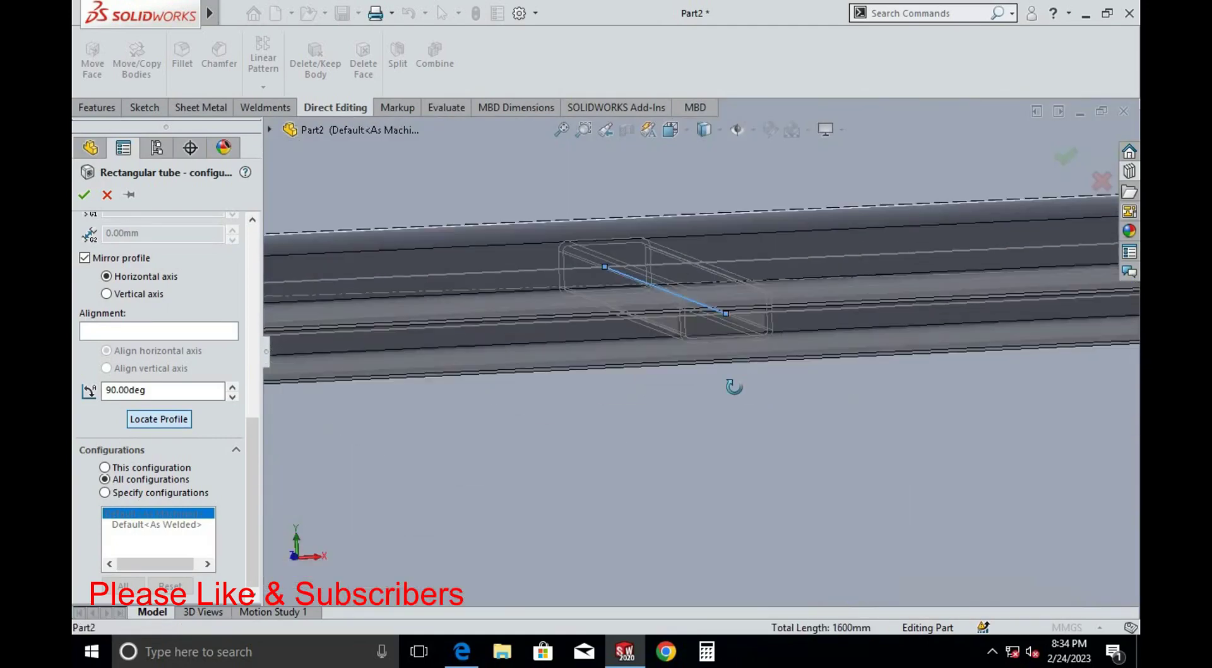
{"action": "middle_click_drag", "start_coordinate": [733, 386], "coordinate": [684, 388]}
{"action": "scroll", "coordinate": [417, 409], "scroll_direction": "up", "scroll_amount": 3}
{"action": "scroll", "coordinate": [490, 396], "scroll_direction": "down", "scroll_amount": 4}
{"action": "mouse_move", "coordinate": [489, 396]}
{"action": "middle_mouse_down"}
{"action": "mouse_move", "coordinate": [404, 401]}
{"action": "mouse_move", "coordinate": [354, 422]}
{"action": "middle_mouse_up"}
{"action": "scroll", "coordinate": [190, 442], "scroll_direction": "up", "scroll_amount": 10}
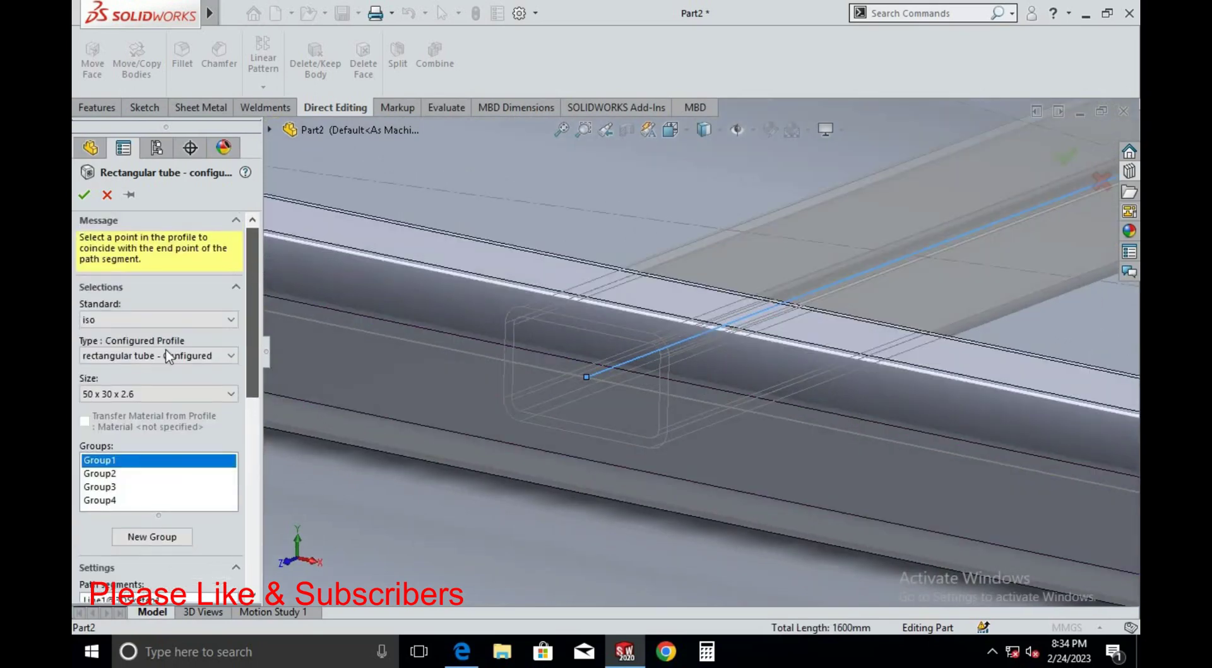
Put Group2's profile corner on its path end
{"action": "left_click", "coordinate": [110, 473]}
{"action": "scroll", "coordinate": [190, 429], "scroll_direction": "down", "scroll_amount": 10}
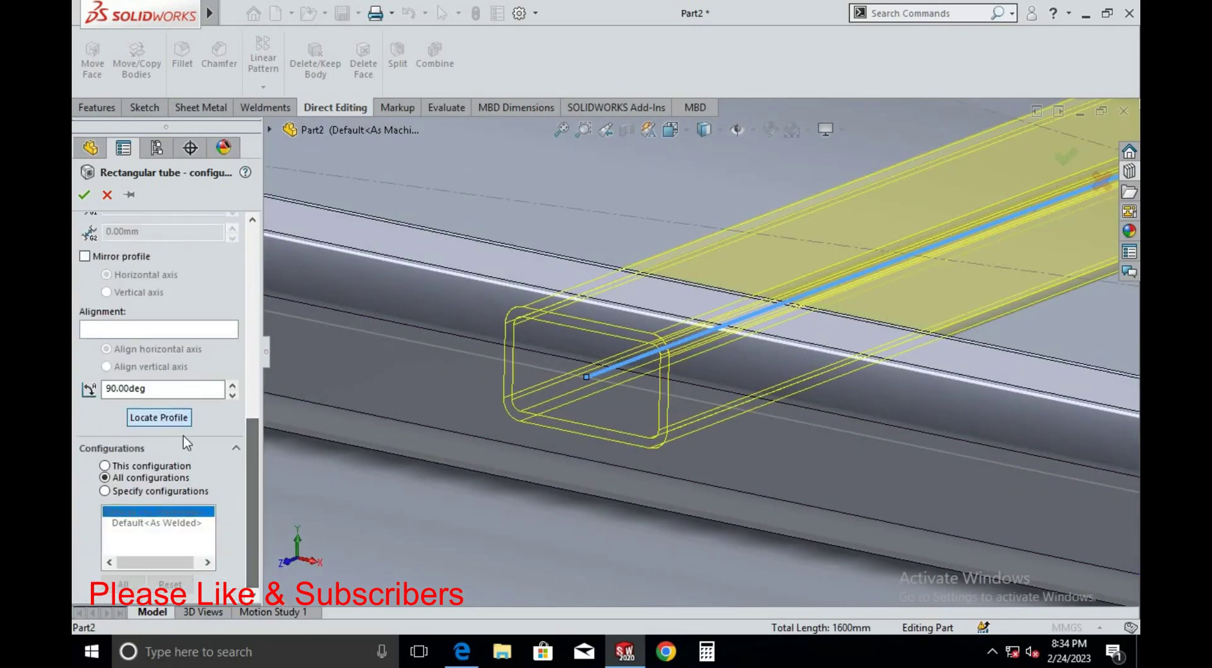
{"action": "left_click", "coordinate": [165, 419]}
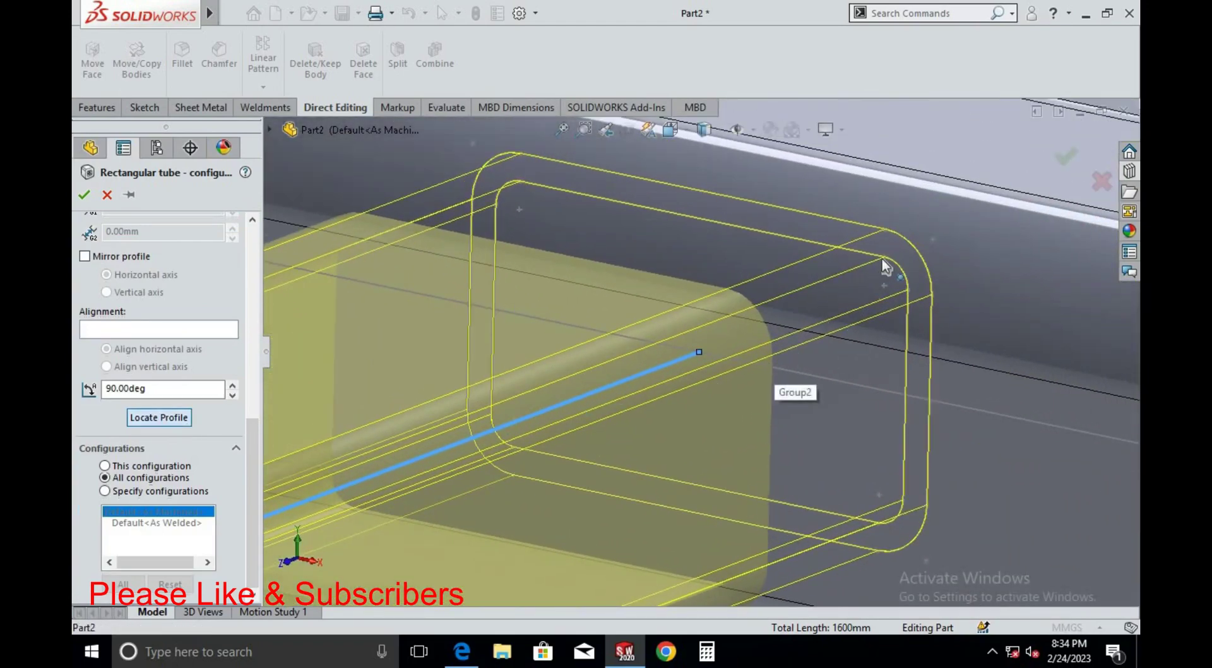
{"action": "left_click", "coordinate": [877, 257]}
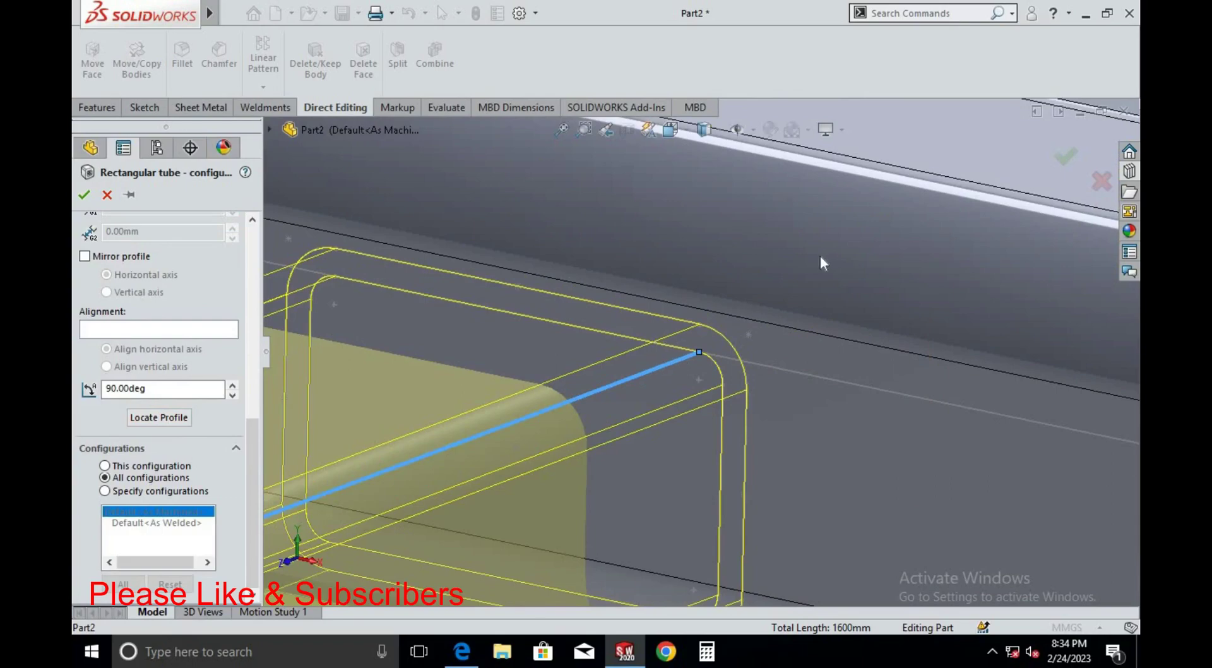
{"action": "scroll", "coordinate": [922, 438], "scroll_direction": "up", "scroll_amount": 5}
{"action": "scroll", "coordinate": [940, 376], "scroll_direction": "down", "scroll_amount": 4}
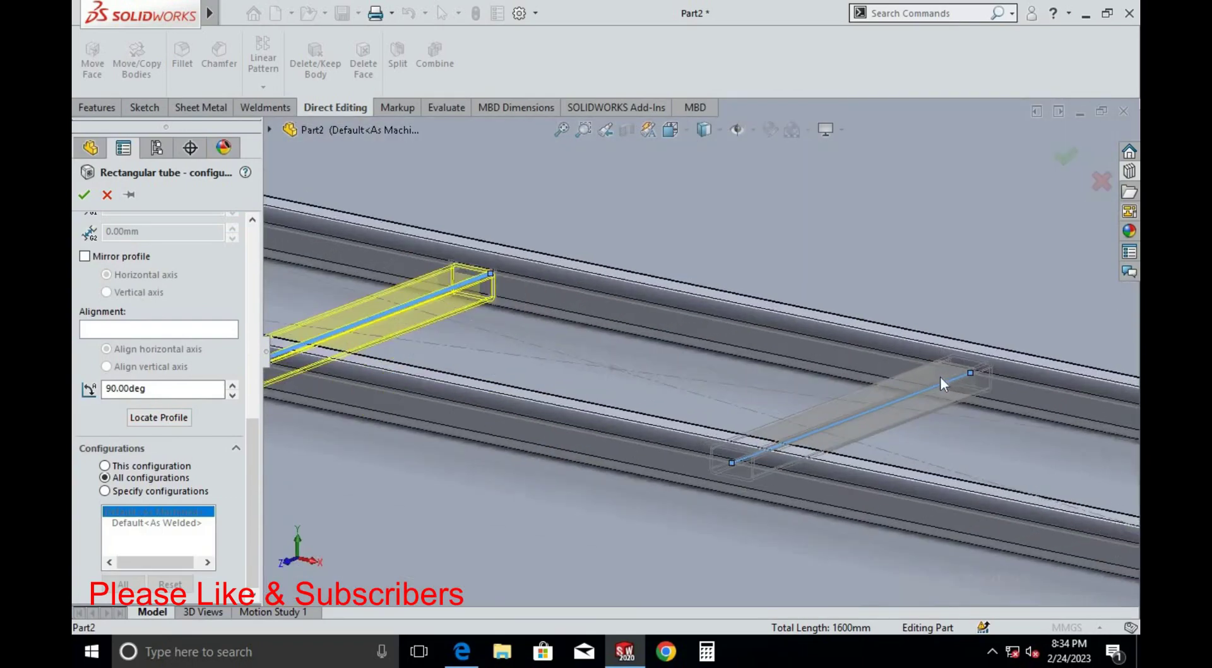
{"action": "scroll", "coordinate": [978, 403], "scroll_direction": "down", "scroll_amount": 4}
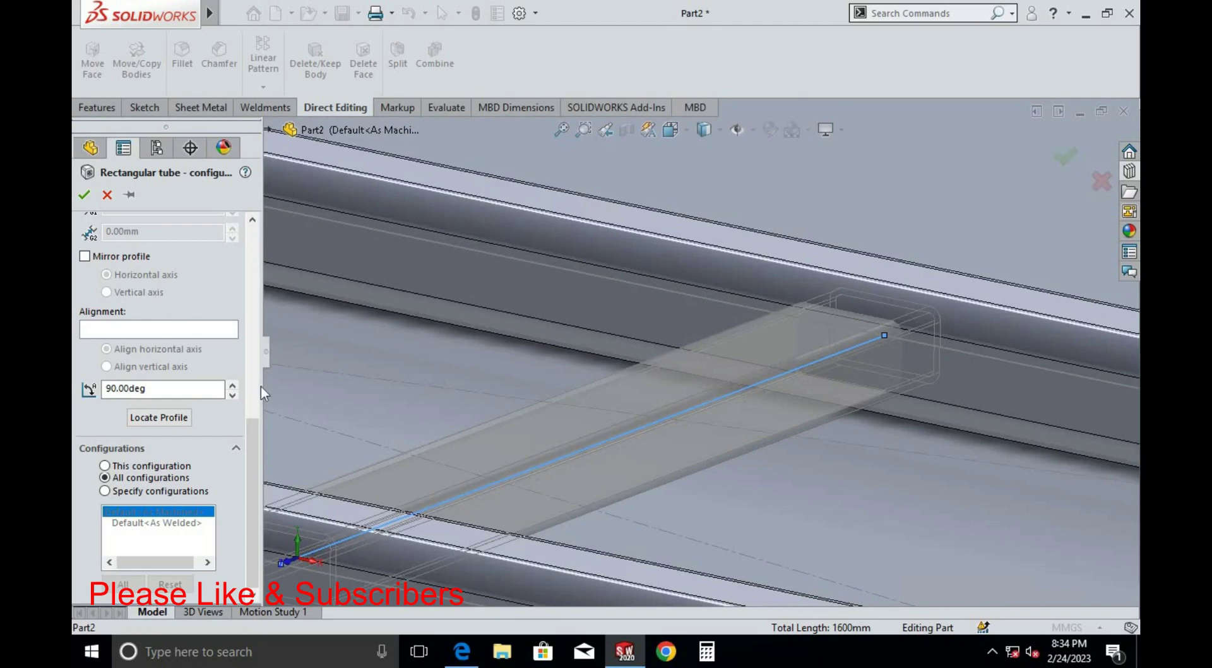
{"action": "left_click_drag", "start_coordinate": [255, 441], "coordinate": [260, 291]}
Put Group3's profile corner on its path end
{"action": "left_click", "coordinate": [98, 326]}
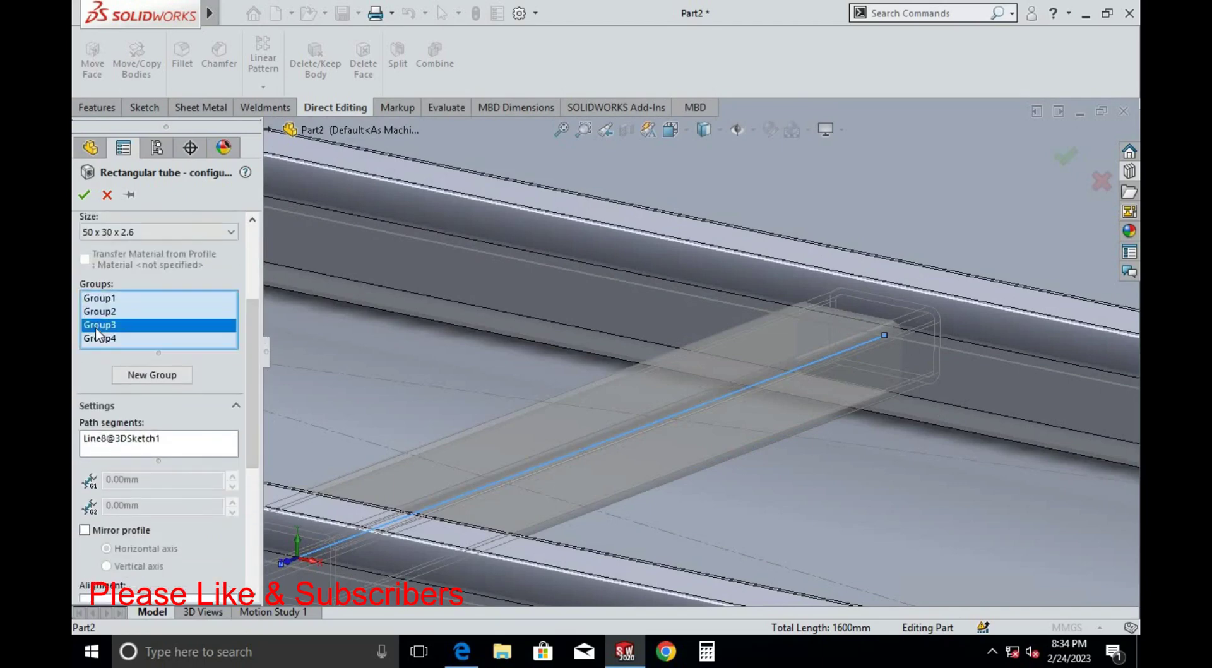
{"action": "left_click_drag", "start_coordinate": [255, 391], "coordinate": [252, 511]}
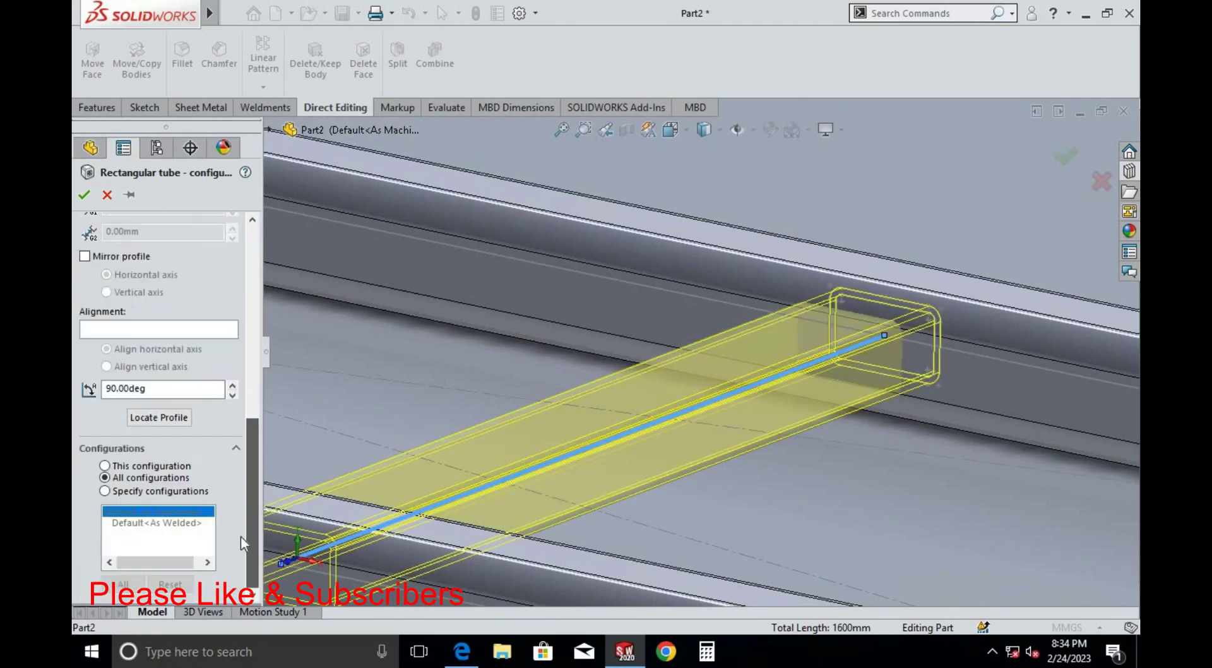
{"action": "left_click", "coordinate": [159, 418]}
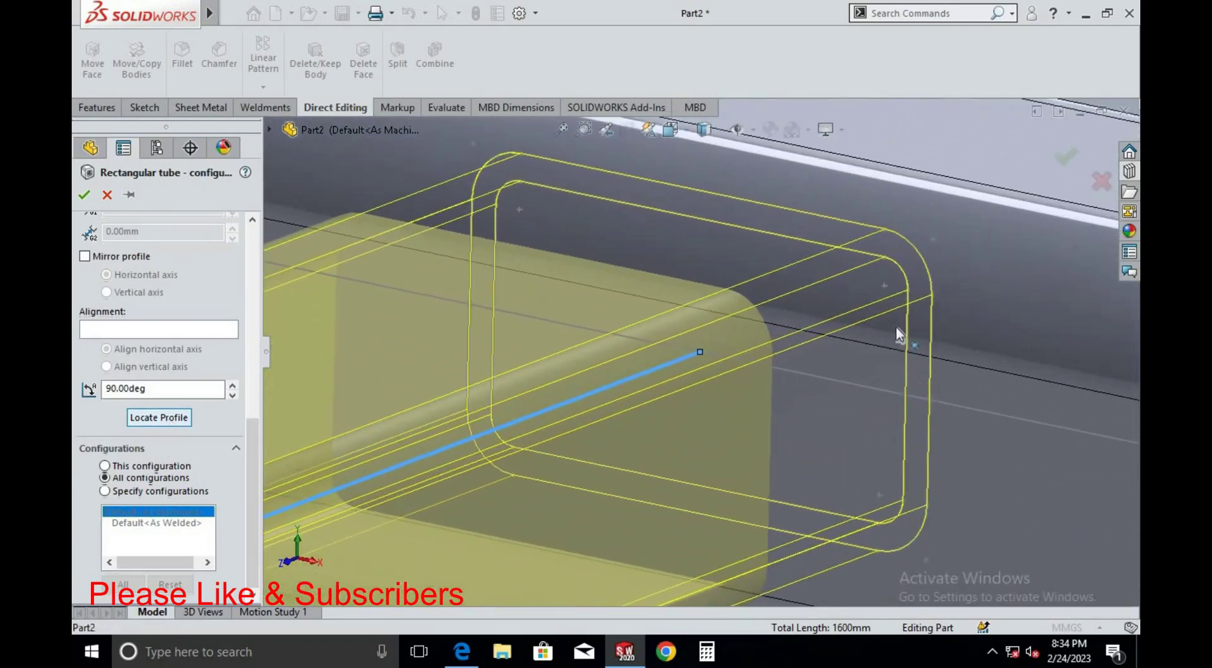
{"action": "left_click", "coordinate": [883, 256]}
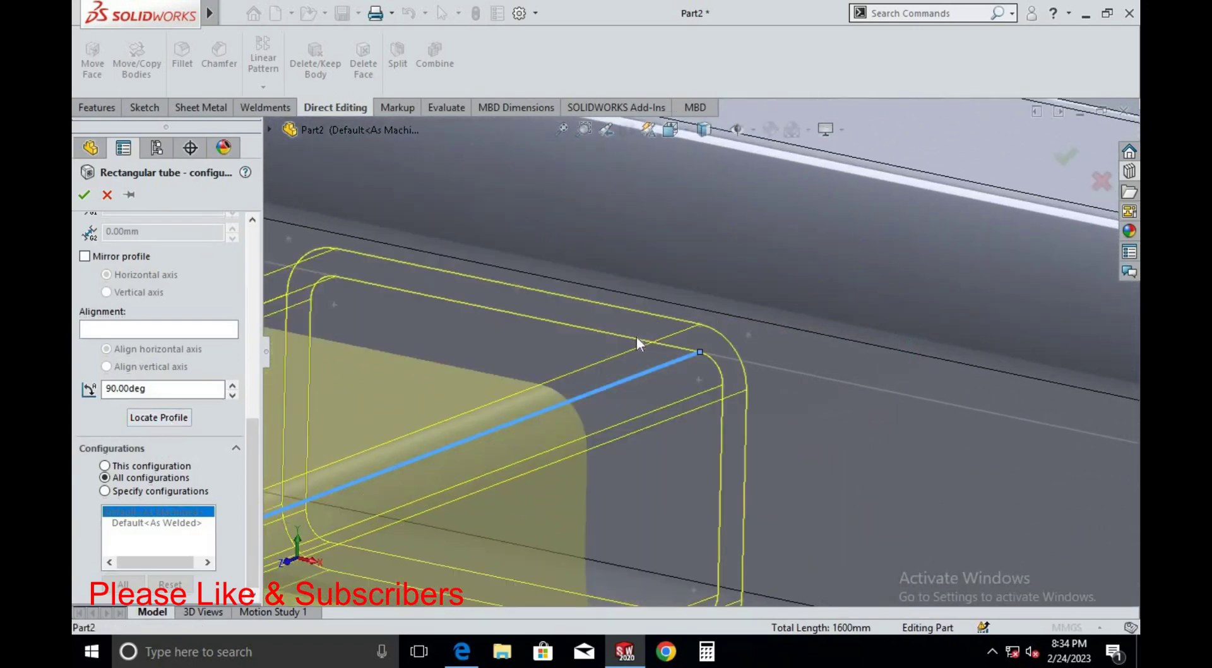
{"action": "scroll", "coordinate": [613, 358], "scroll_direction": "up", "scroll_amount": 3}
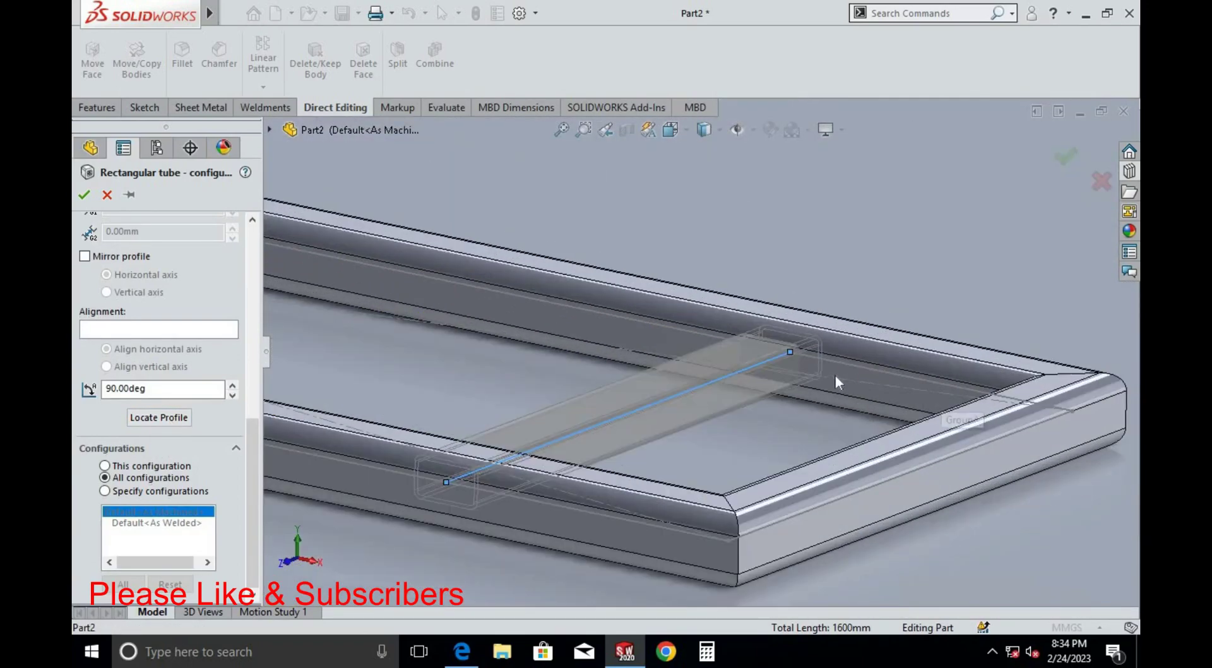
{"action": "scroll", "coordinate": [835, 375], "scroll_direction": "down", "scroll_amount": 5}
{"action": "left_click_drag", "start_coordinate": [253, 464], "coordinate": [252, 318]}
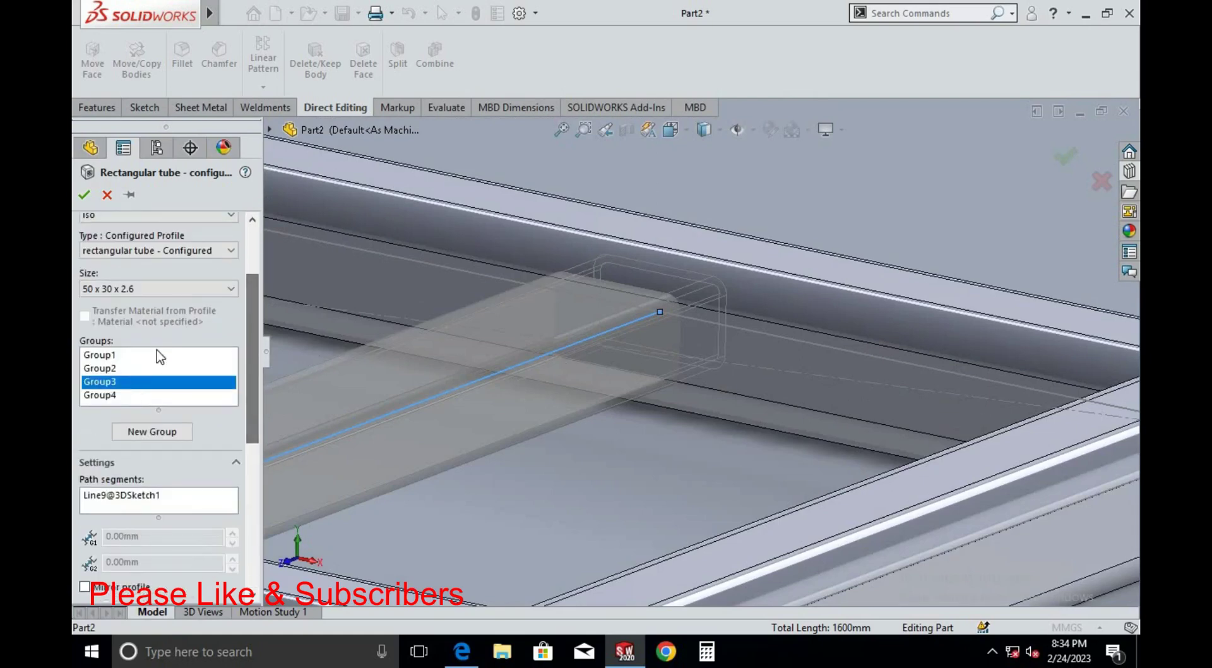
Put Group4's profile corner on its path end and confirm the rectangular tube members
{"action": "left_click", "coordinate": [120, 395]}
{"action": "left_click_drag", "start_coordinate": [256, 392], "coordinate": [256, 534]}
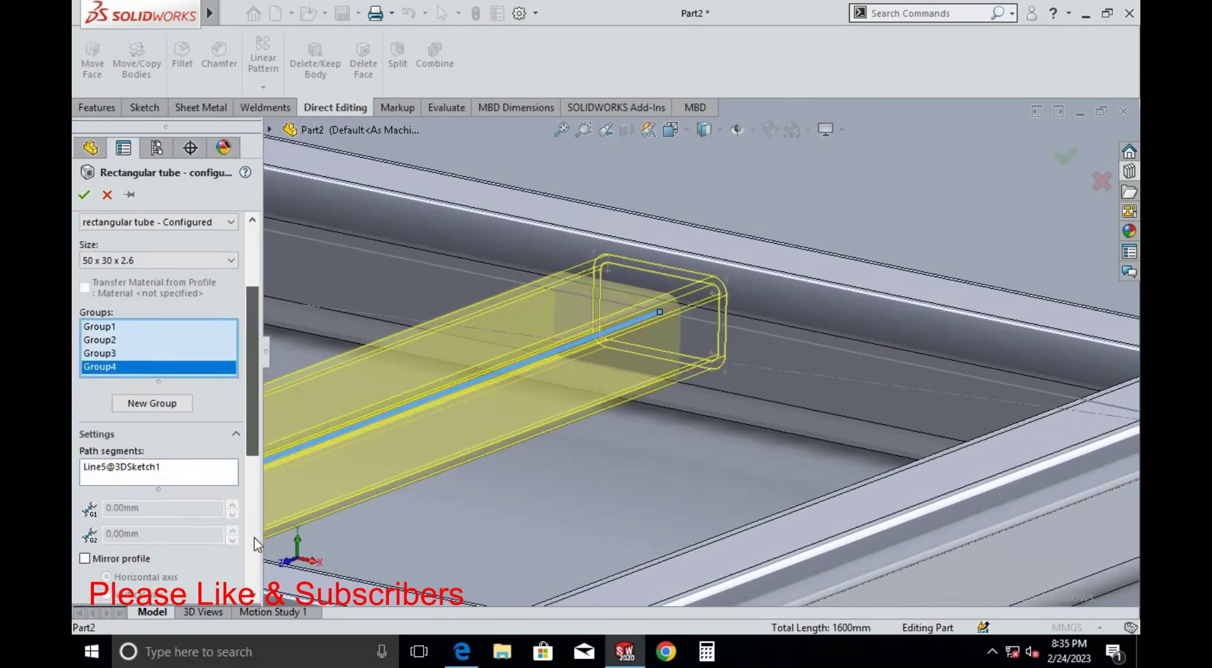
{"action": "left_click", "coordinate": [166, 417]}
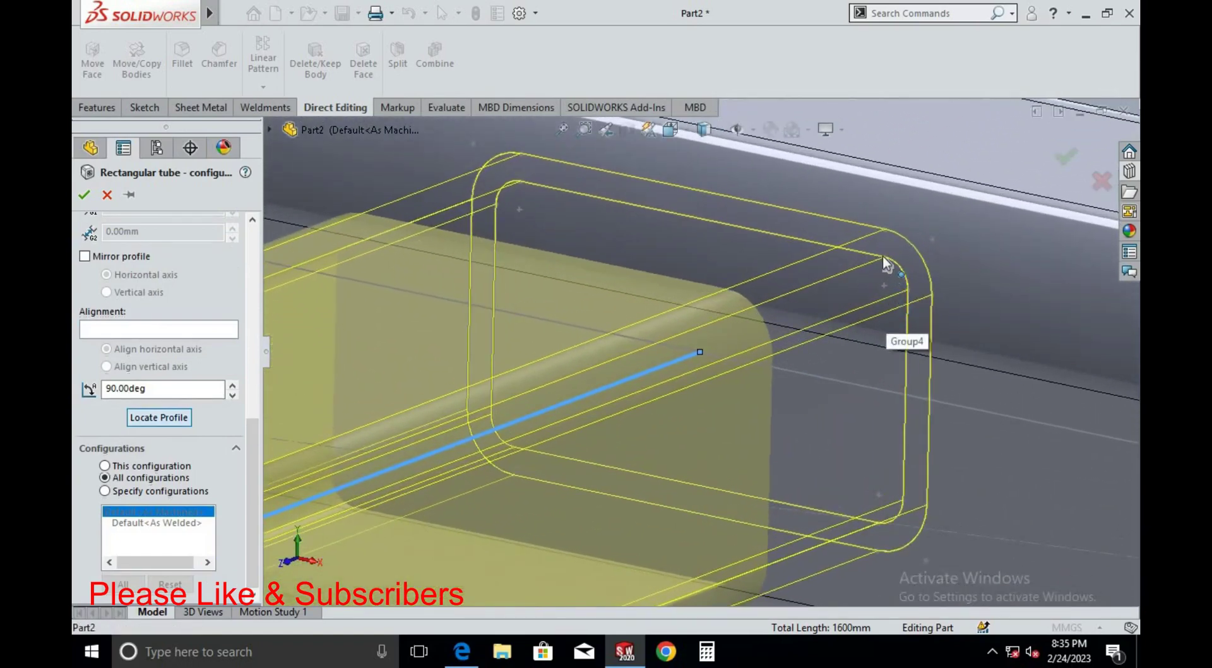
{"action": "left_click", "coordinate": [883, 255]}
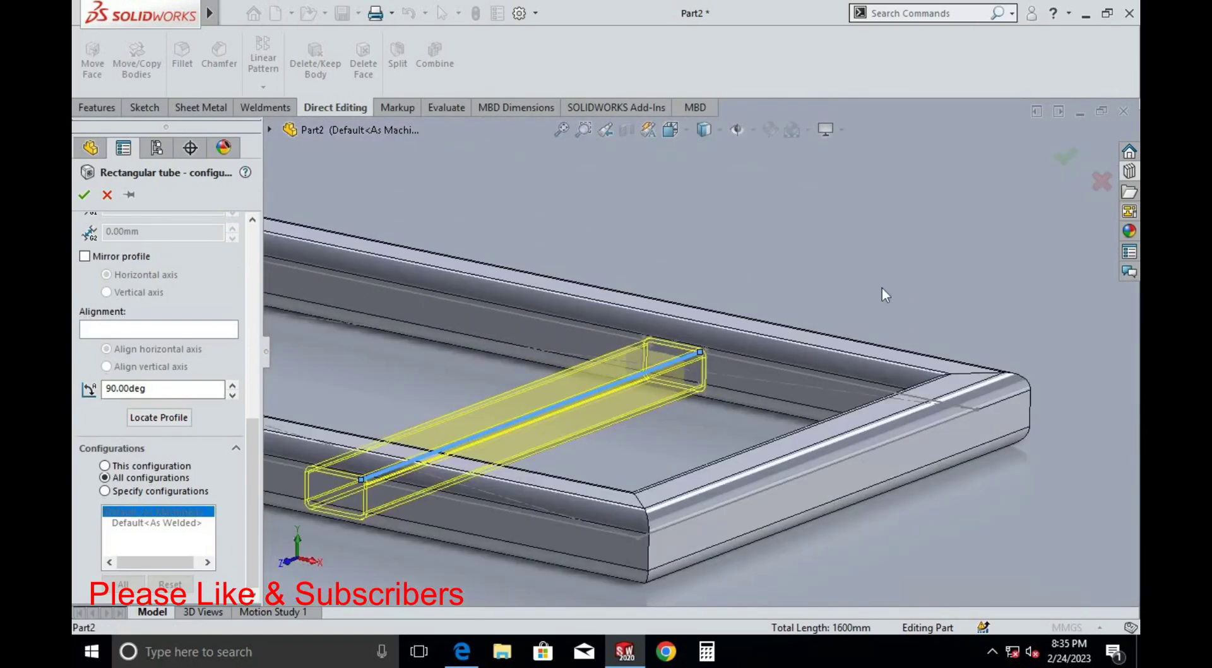
{"action": "left_click", "coordinate": [1065, 156]}
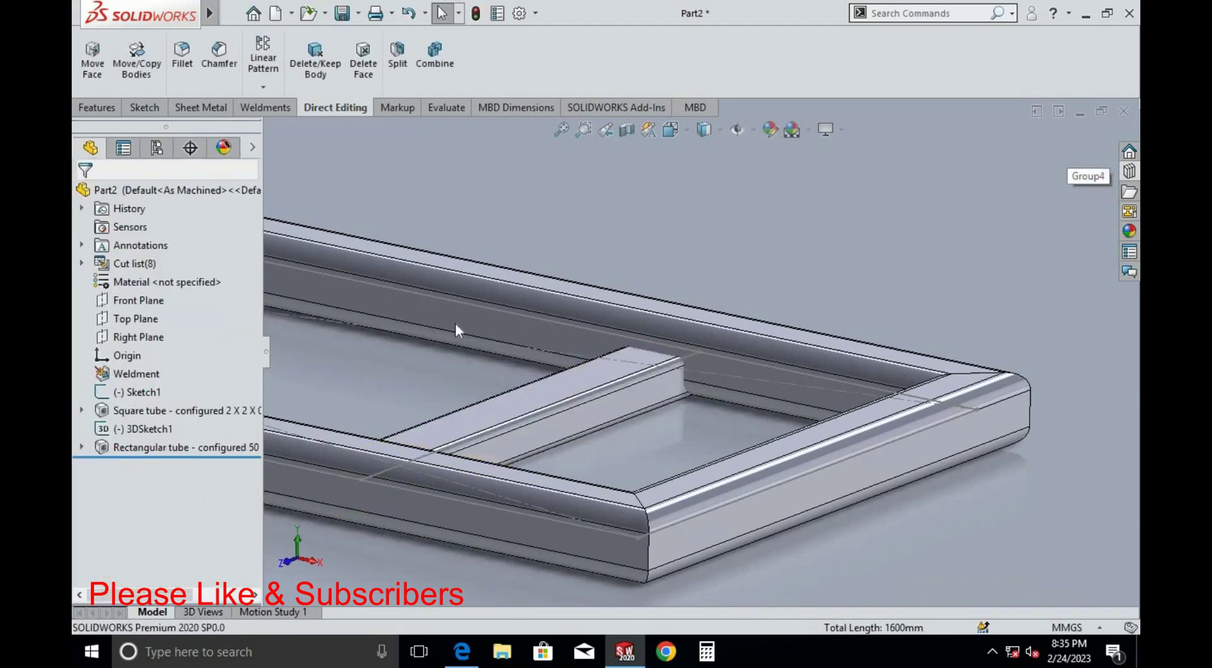
Start a split using the long side tube's inner face as the trim tool
{"action": "scroll", "coordinate": [634, 324], "scroll_direction": "up", "scroll_amount": 3}
{"action": "scroll", "coordinate": [643, 360], "scroll_direction": "down", "scroll_amount": 3}
{"action": "scroll", "coordinate": [686, 345], "scroll_direction": "up", "scroll_amount": 3}
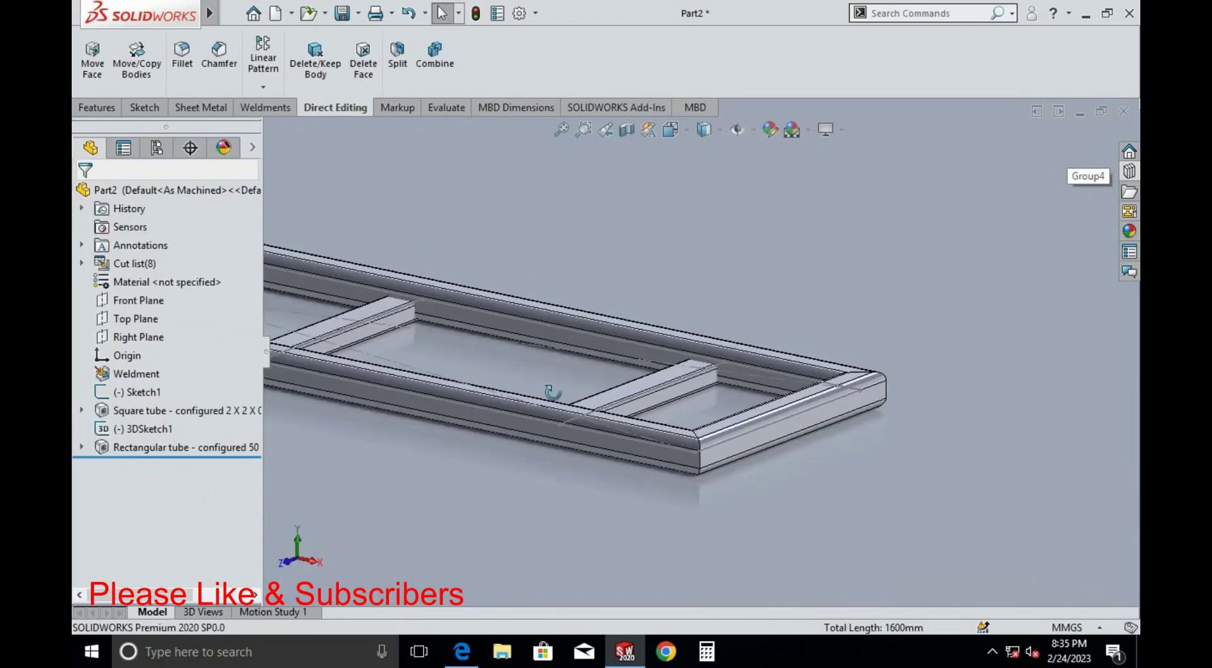
{"action": "mouse_move", "coordinate": [686, 345]}
{"action": "middle_mouse_down"}
{"action": "mouse_move", "coordinate": [653, 305]}
{"action": "mouse_move", "coordinate": [631, 467]}
{"action": "mouse_move", "coordinate": [618, 442]}
{"action": "middle_mouse_up"}
{"action": "scroll", "coordinate": [573, 411], "scroll_direction": "up", "scroll_amount": 3}
{"action": "scroll", "coordinate": [703, 351], "scroll_direction": "down", "scroll_amount": 3}
{"action": "scroll", "coordinate": [711, 306], "scroll_direction": "up", "scroll_amount": 3}
{"action": "scroll", "coordinate": [619, 442], "scroll_direction": "down", "scroll_amount": 3}
{"action": "scroll", "coordinate": [568, 315], "scroll_direction": "down", "scroll_amount": 2}
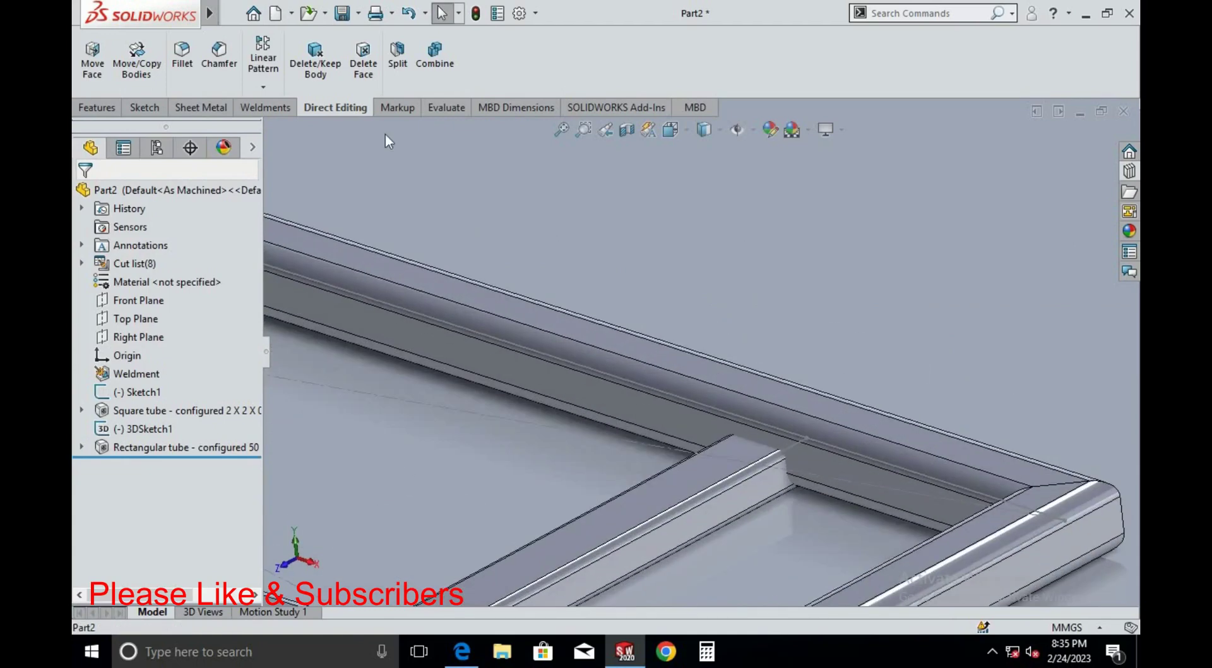
{"action": "left_click", "coordinate": [409, 49]}
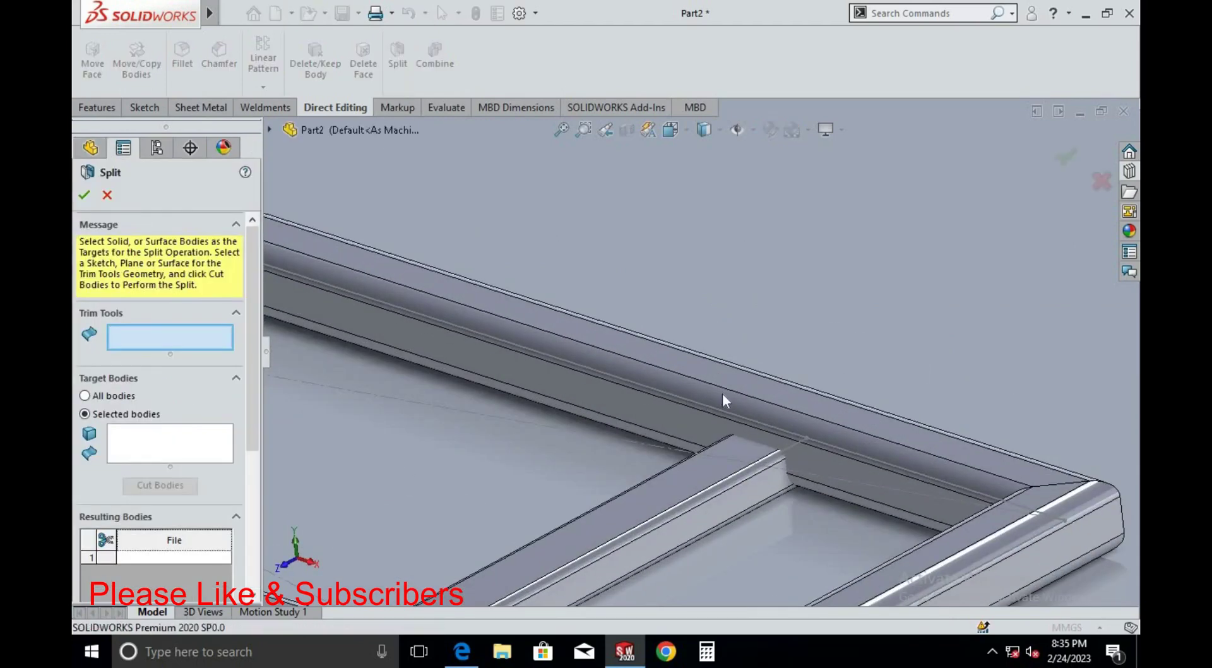
{"action": "left_click", "coordinate": [828, 464]}
Cut the cross and square tubes, keeping the small overlapping end piece, creating Split1
{"action": "scroll", "coordinate": [755, 470], "scroll_direction": "down", "scroll_amount": 2}
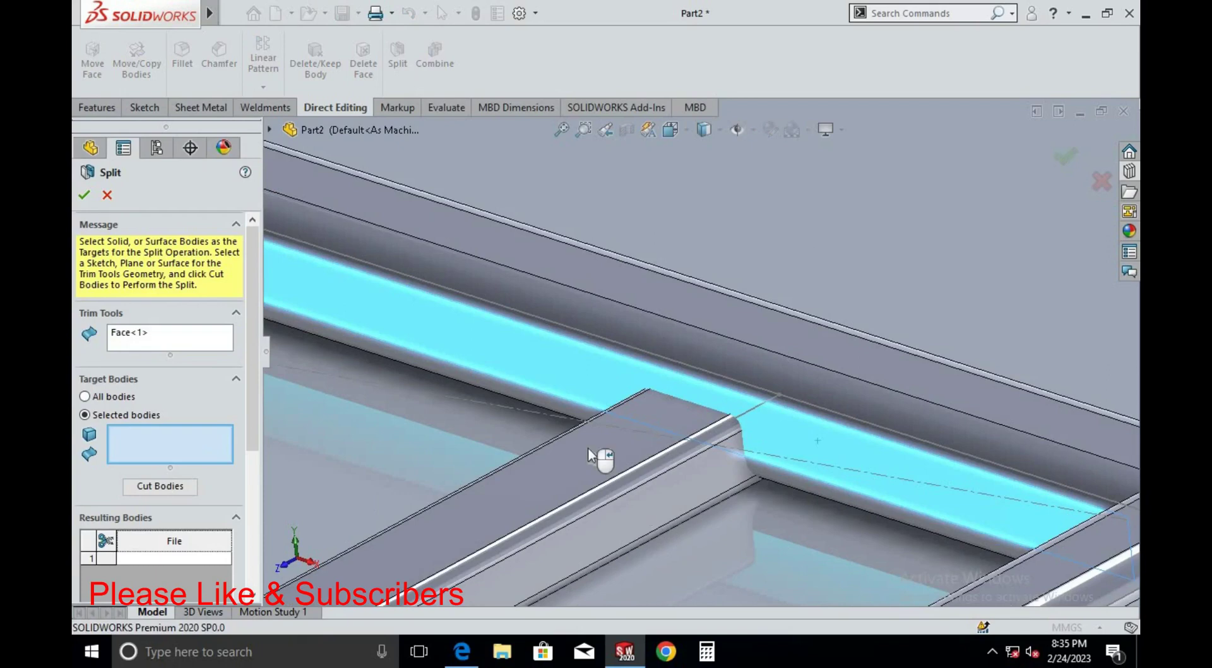
{"action": "left_click", "coordinate": [589, 454]}
{"action": "left_click", "coordinate": [189, 485]}
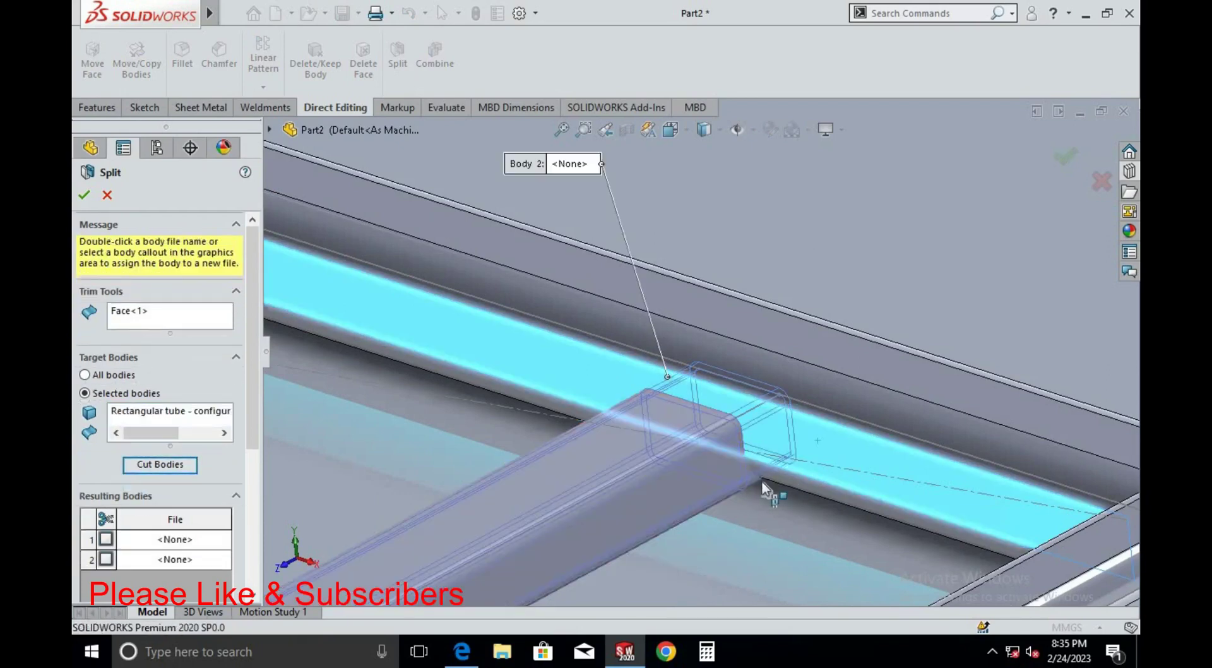
{"action": "left_click", "coordinate": [753, 478]}
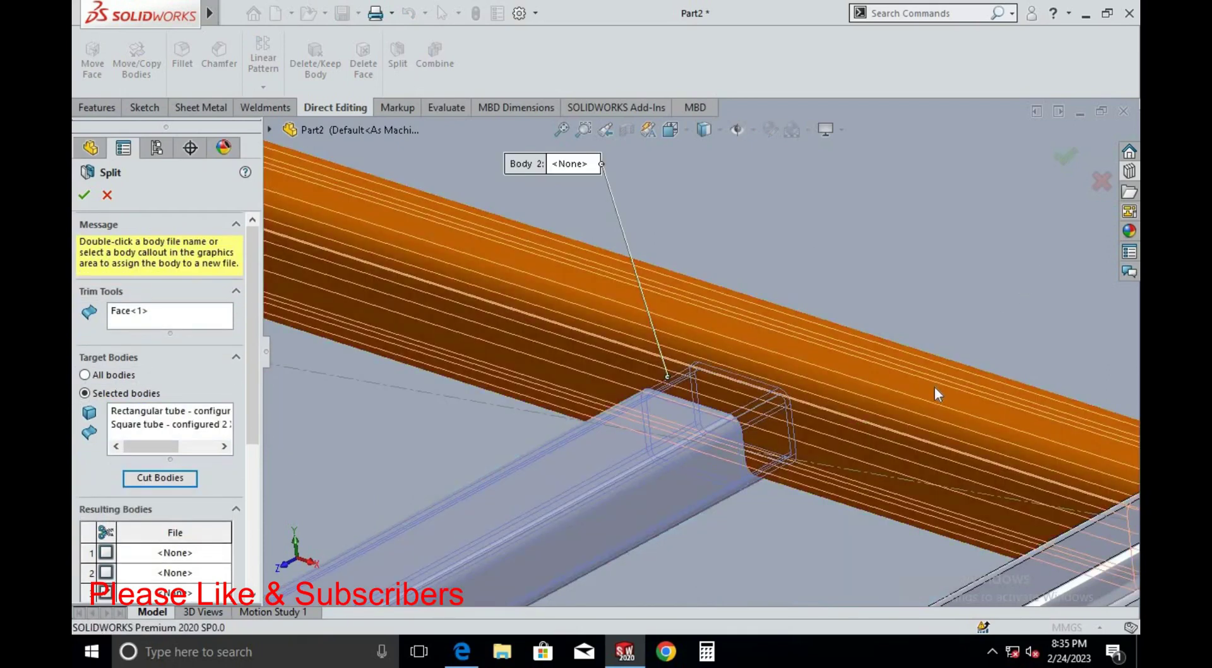
{"action": "middle_click_drag", "start_coordinate": [808, 522], "coordinate": [760, 468]}
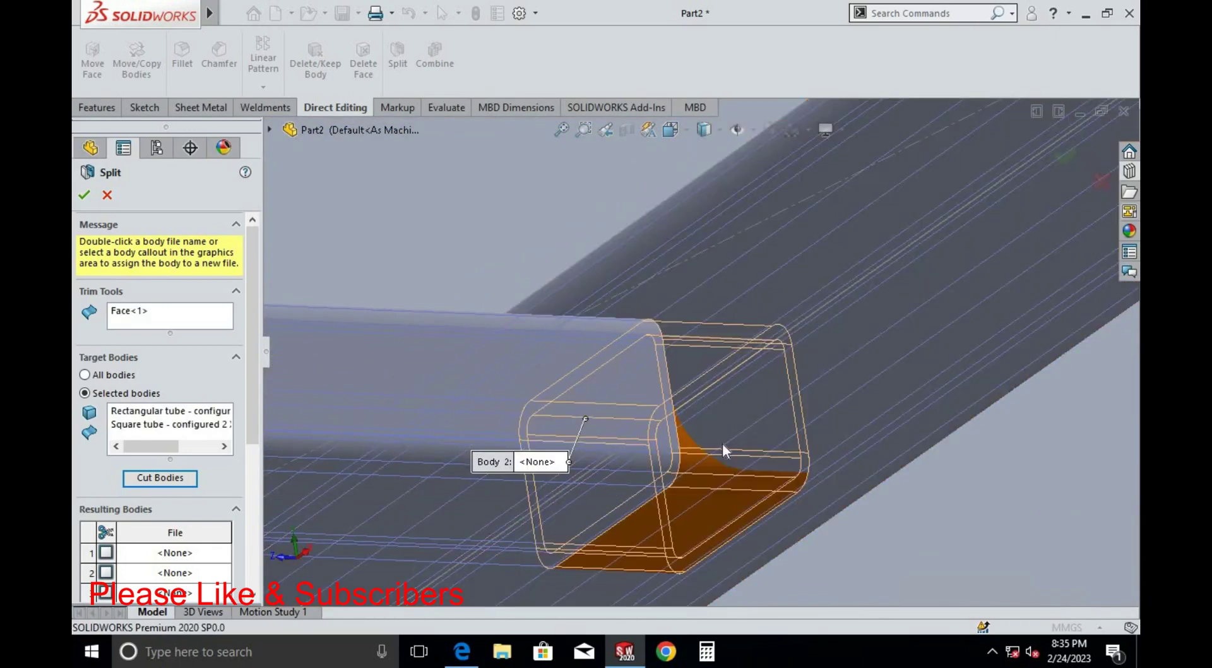
{"action": "left_click", "coordinate": [695, 467]}
{"action": "left_click", "coordinate": [1064, 158]}
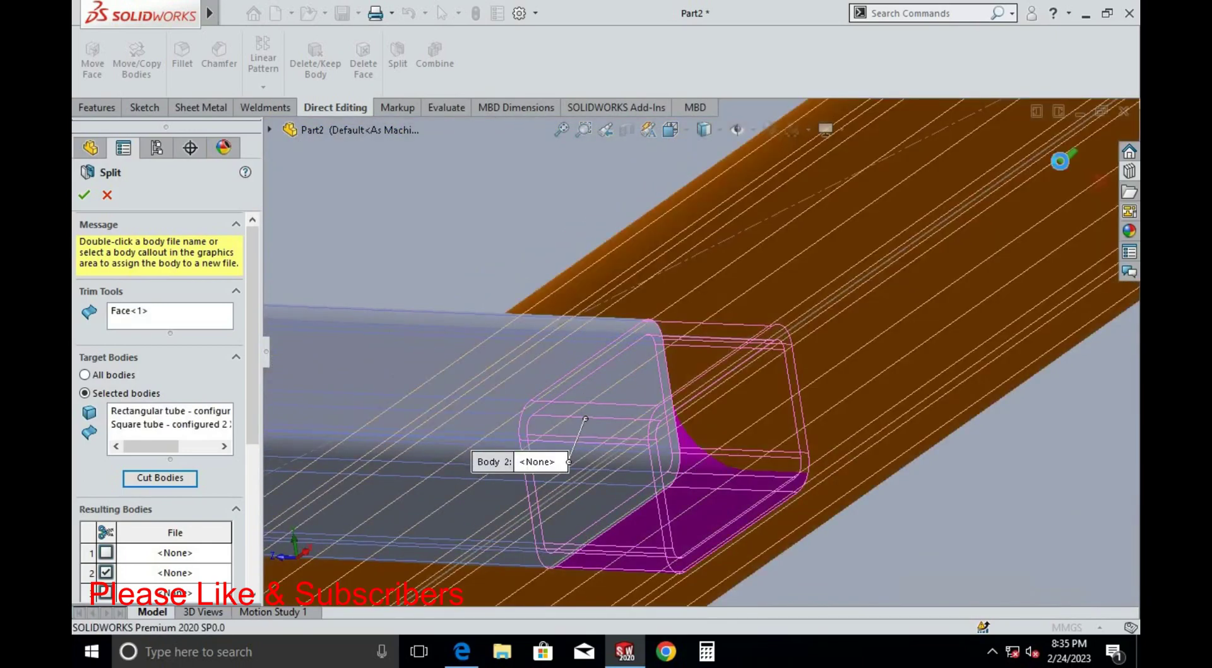
Split the horizontal cross tube at the vertical tube's inner face, creating Split2
{"action": "scroll", "coordinate": [892, 350], "scroll_direction": "up", "scroll_amount": 5}
{"action": "scroll", "coordinate": [510, 324], "scroll_direction": "down", "scroll_amount": 5}
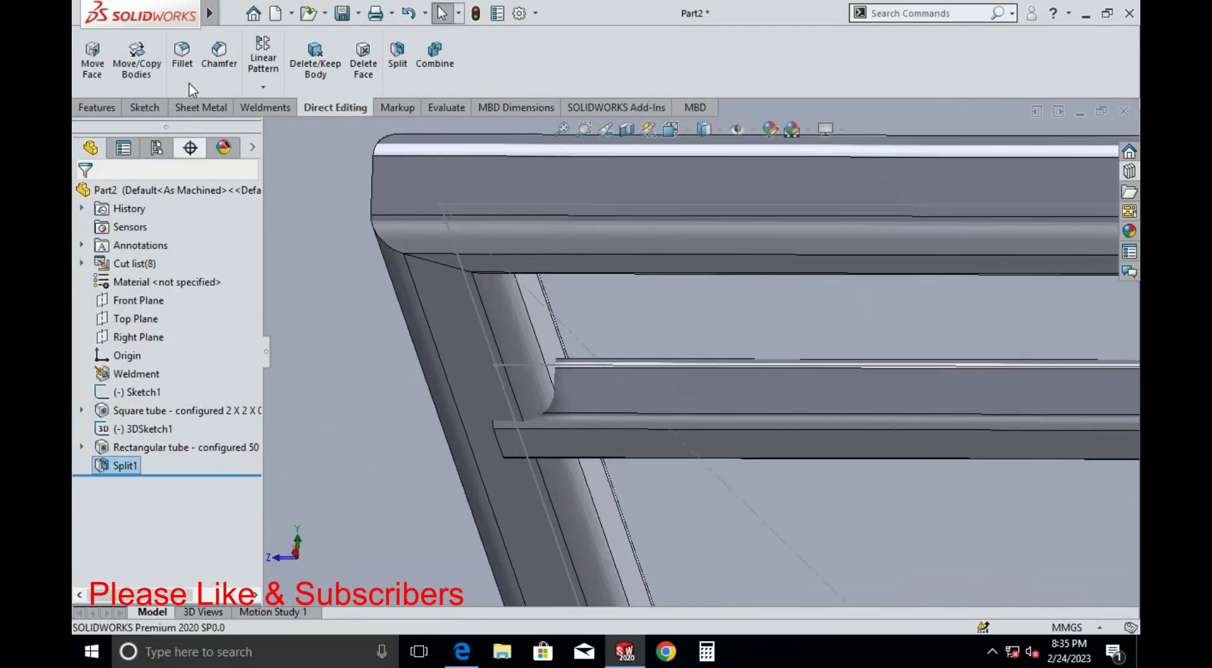
{"action": "left_click", "coordinate": [398, 57]}
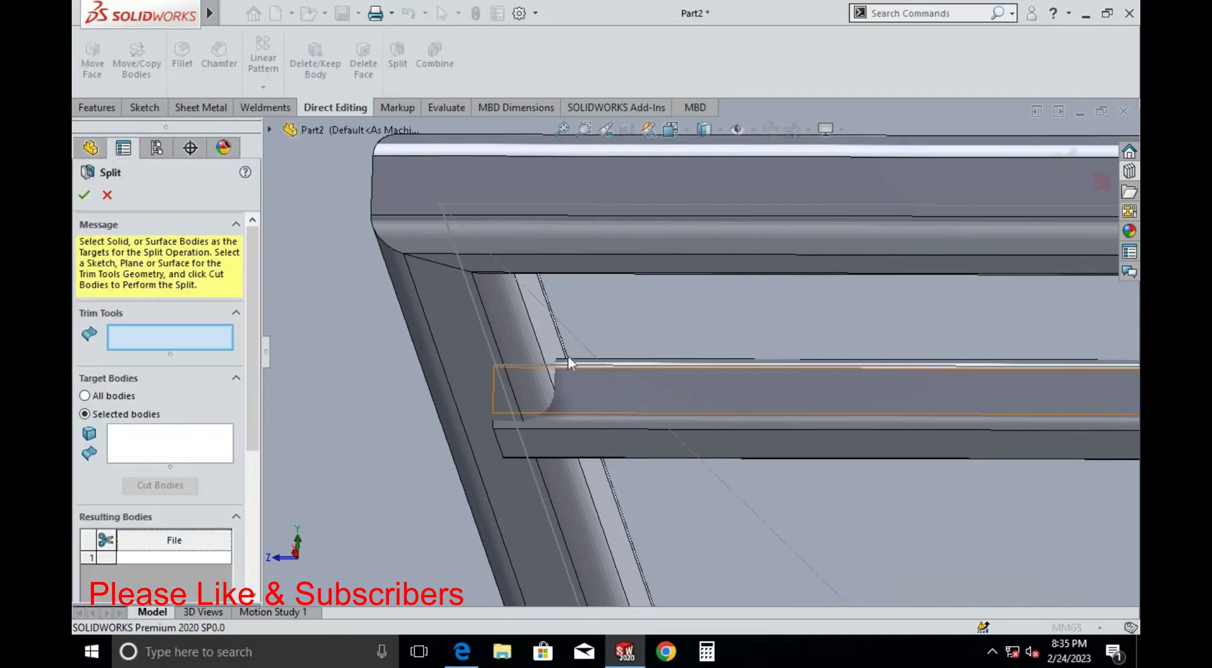
{"action": "left_click", "coordinate": [548, 339]}
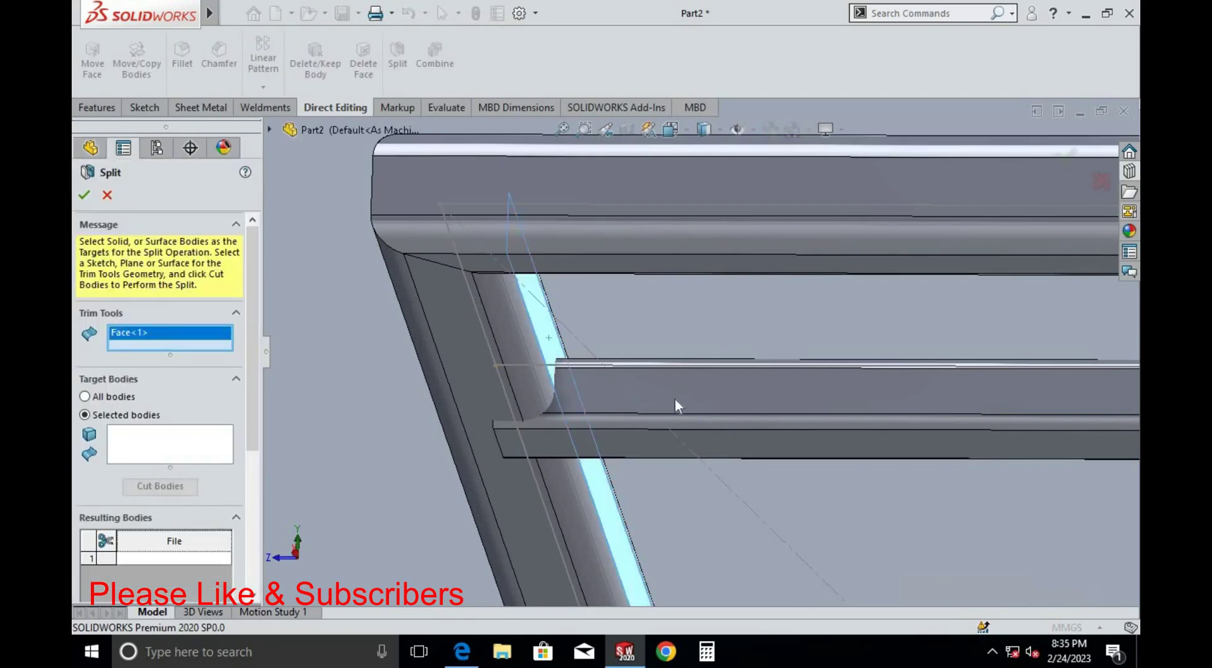
{"action": "left_click", "coordinate": [151, 442]}
{"action": "left_click", "coordinate": [631, 405]}
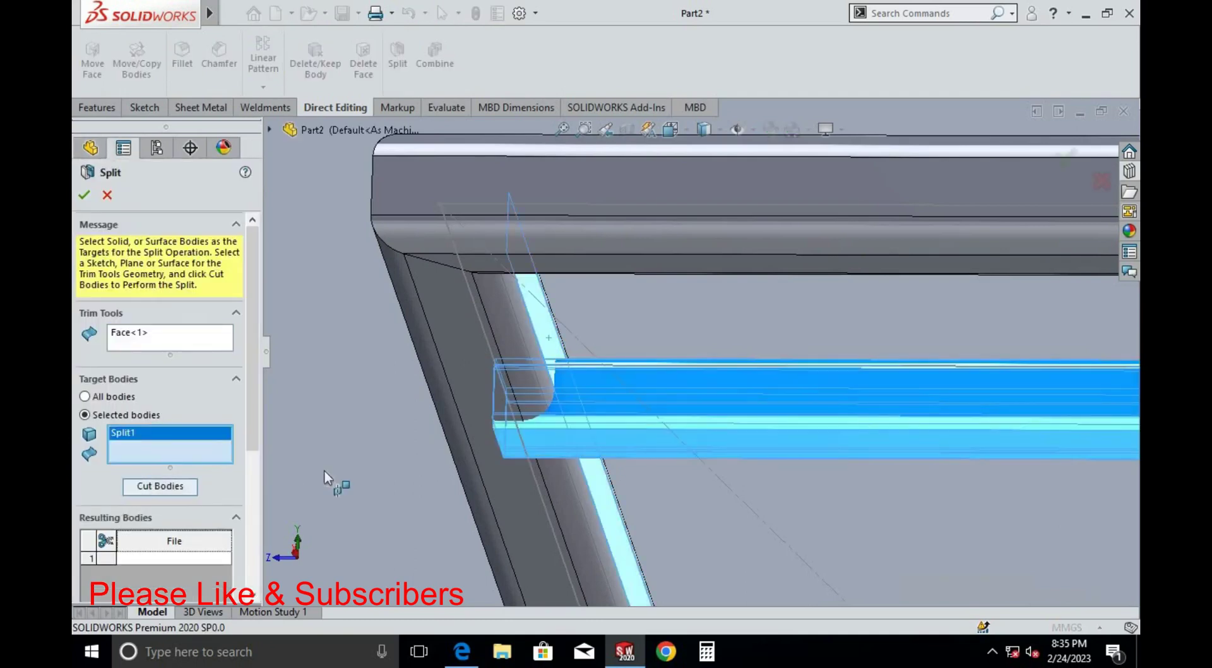
{"action": "left_click", "coordinate": [159, 485]}
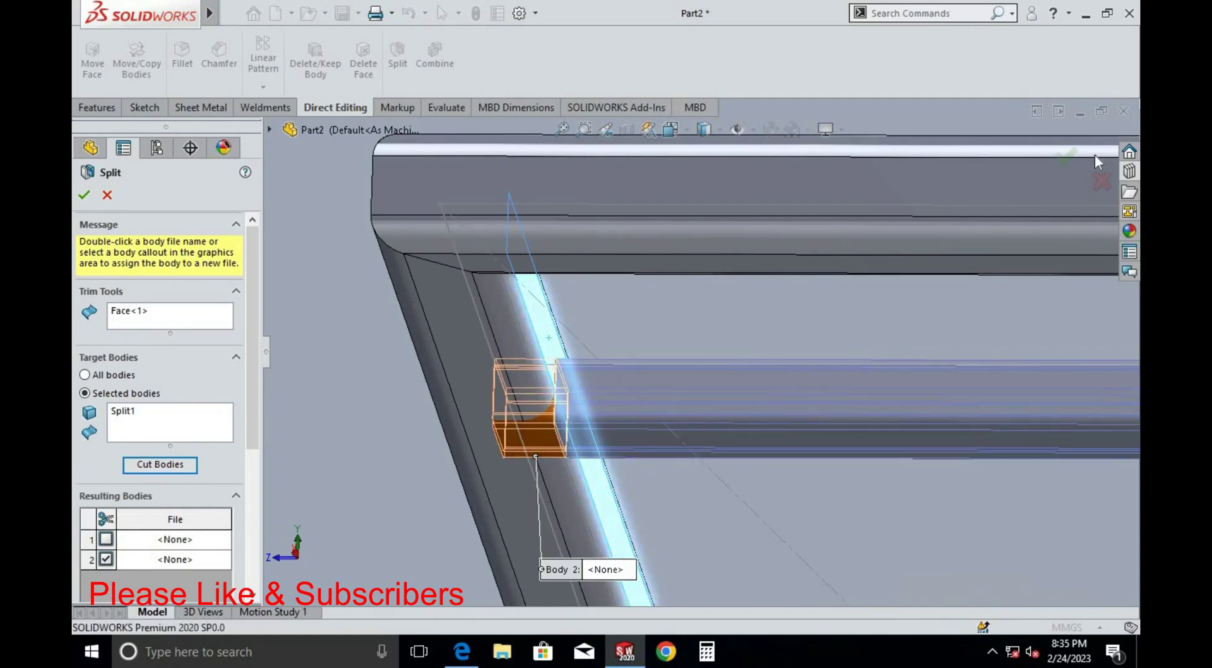
{"action": "key", "text": "Return"}
{"action": "scroll", "coordinate": [782, 411], "scroll_direction": "down", "scroll_amount": 5}
{"action": "scroll", "coordinate": [855, 417], "scroll_direction": "up", "scroll_amount": 5}
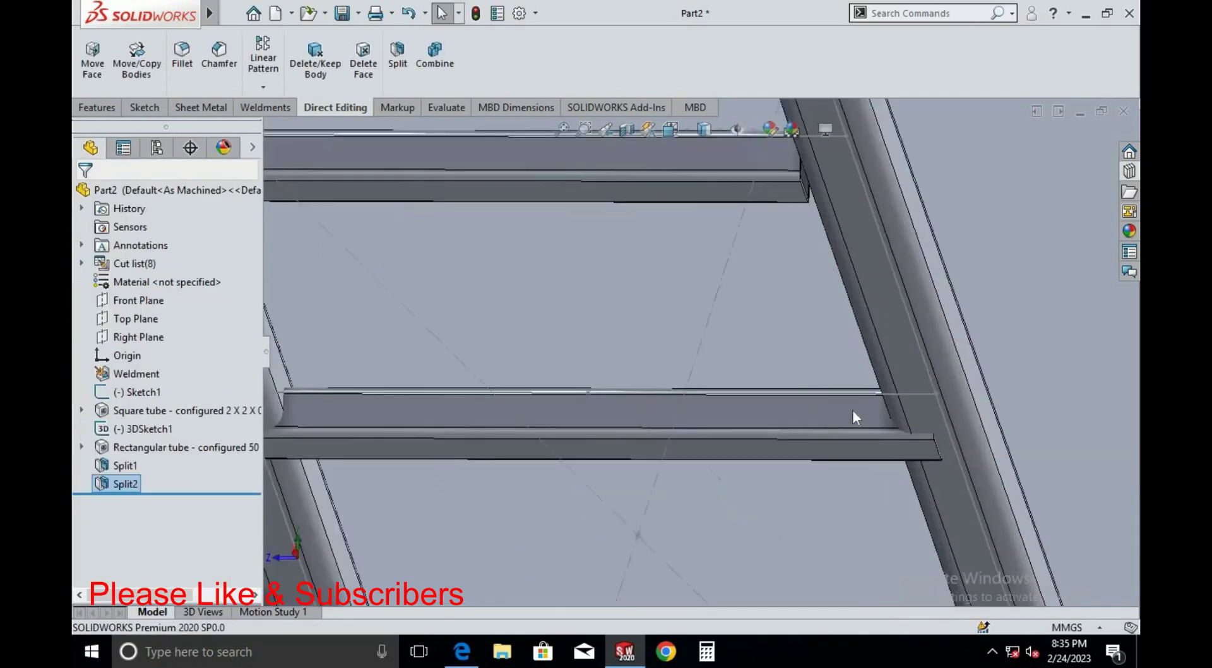
{"action": "scroll", "coordinate": [883, 422], "scroll_direction": "up", "scroll_amount": 3}
Split the rectangular tube at the square tube's face, keeping the small overlapping end piece
{"action": "middle_click_drag", "start_coordinate": [882, 422], "coordinate": [539, 292]}
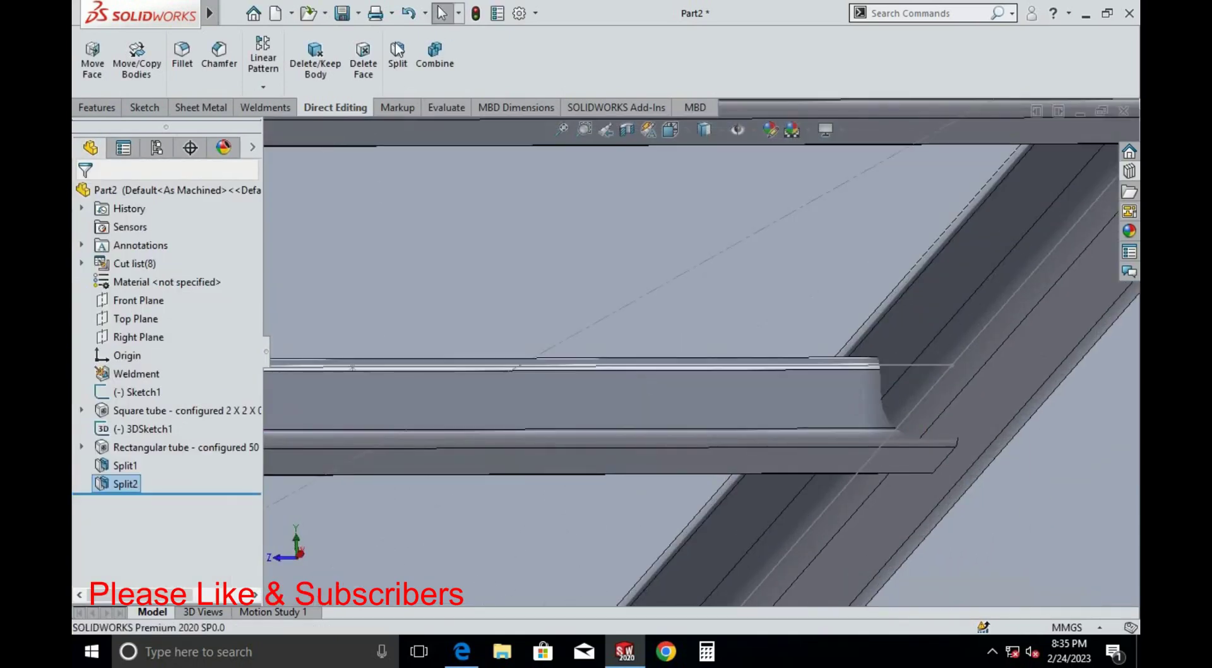
{"action": "left_click", "coordinate": [397, 54]}
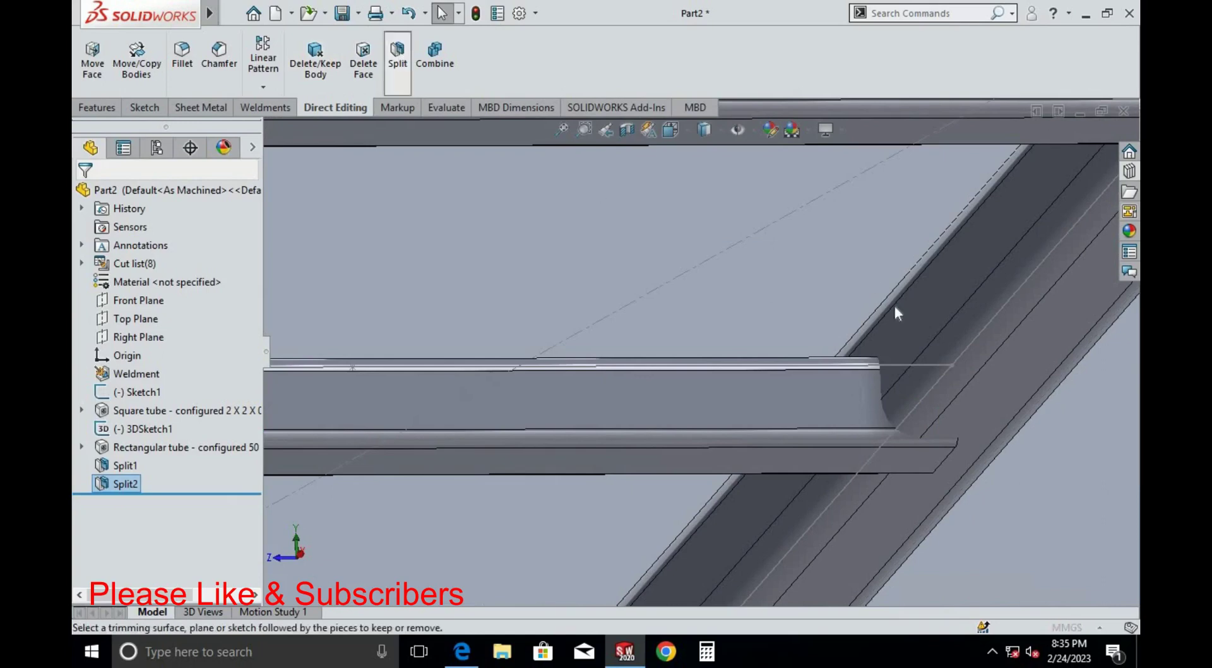
{"action": "left_click", "coordinate": [916, 332]}
{"action": "left_click", "coordinate": [732, 401]}
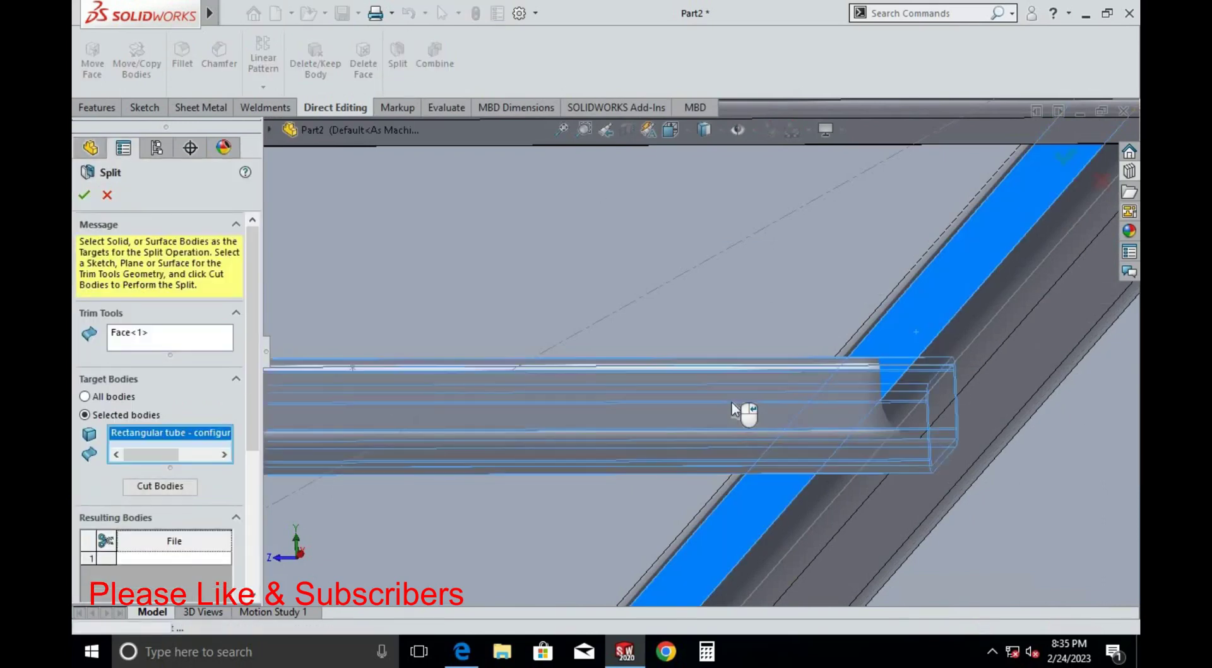
{"action": "left_click", "coordinate": [169, 493]}
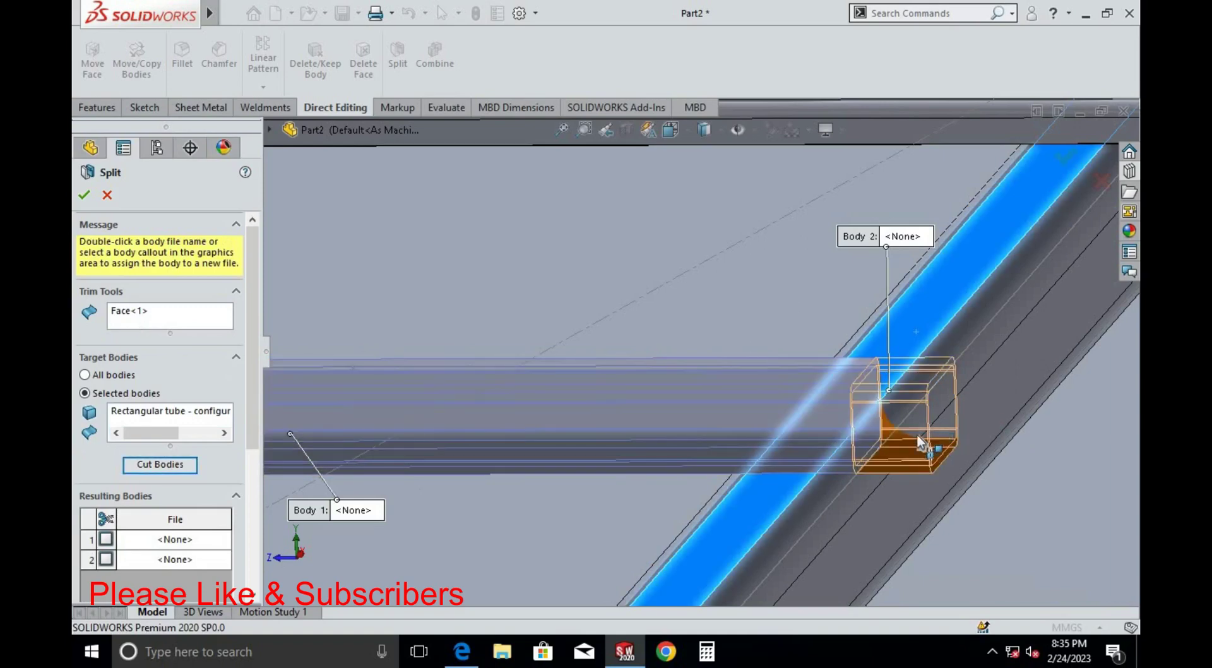
{"action": "left_click", "coordinate": [906, 456]}
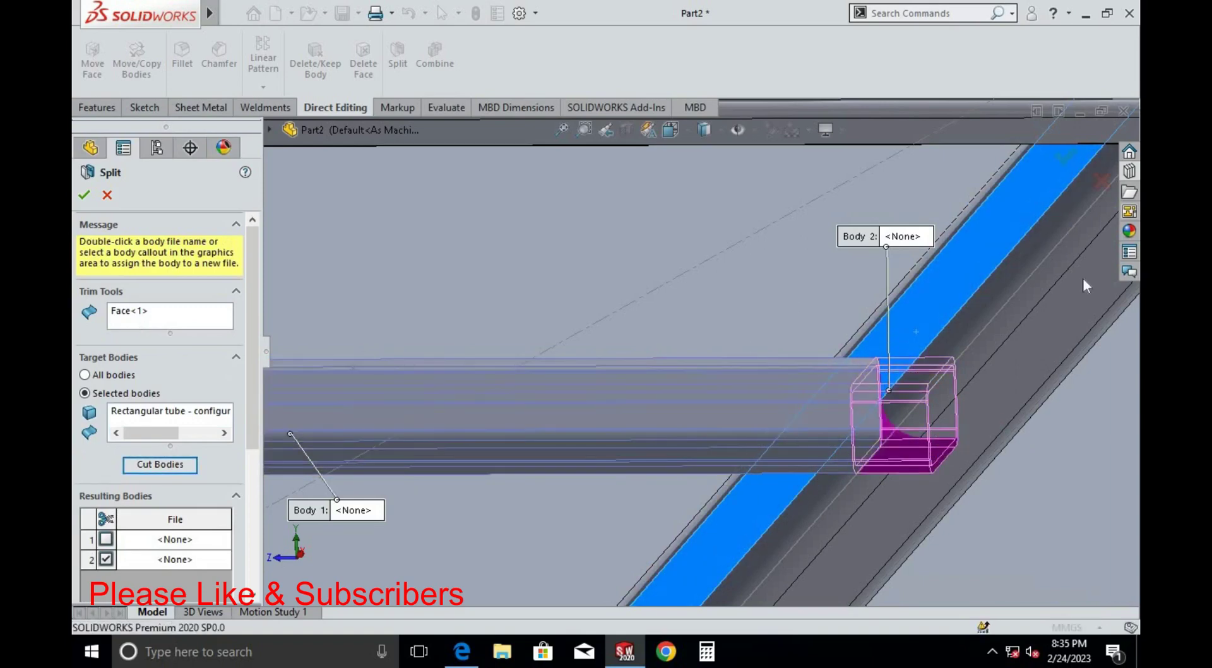
{"action": "left_click", "coordinate": [1067, 166]}
Split the next cross tube at the sloped tube's inner face
{"action": "scroll", "coordinate": [913, 238], "scroll_direction": "up", "scroll_amount": 5}
{"action": "mouse_move", "coordinate": [776, 335]}
{"action": "middle_mouse_down"}
{"action": "mouse_move", "coordinate": [683, 330]}
{"action": "mouse_move", "coordinate": [822, 342]}
{"action": "middle_mouse_up"}
{"action": "scroll", "coordinate": [822, 342], "scroll_direction": "up", "scroll_amount": 3}
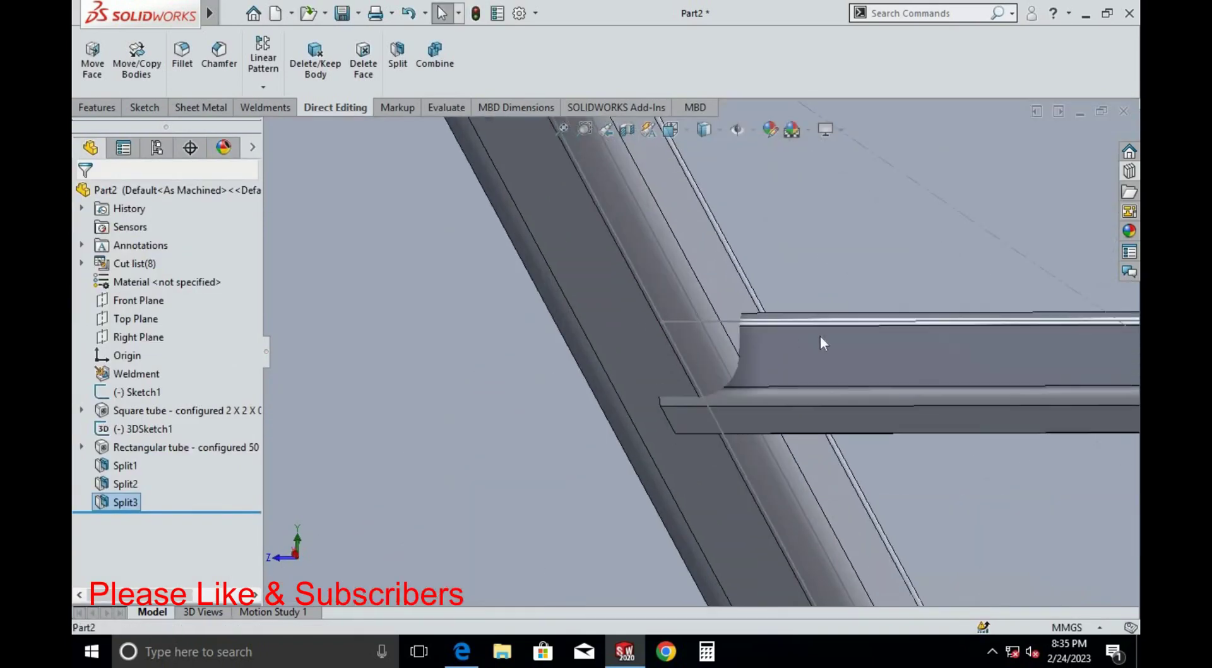
{"action": "left_click", "coordinate": [396, 56]}
{"action": "left_click", "coordinate": [716, 269]}
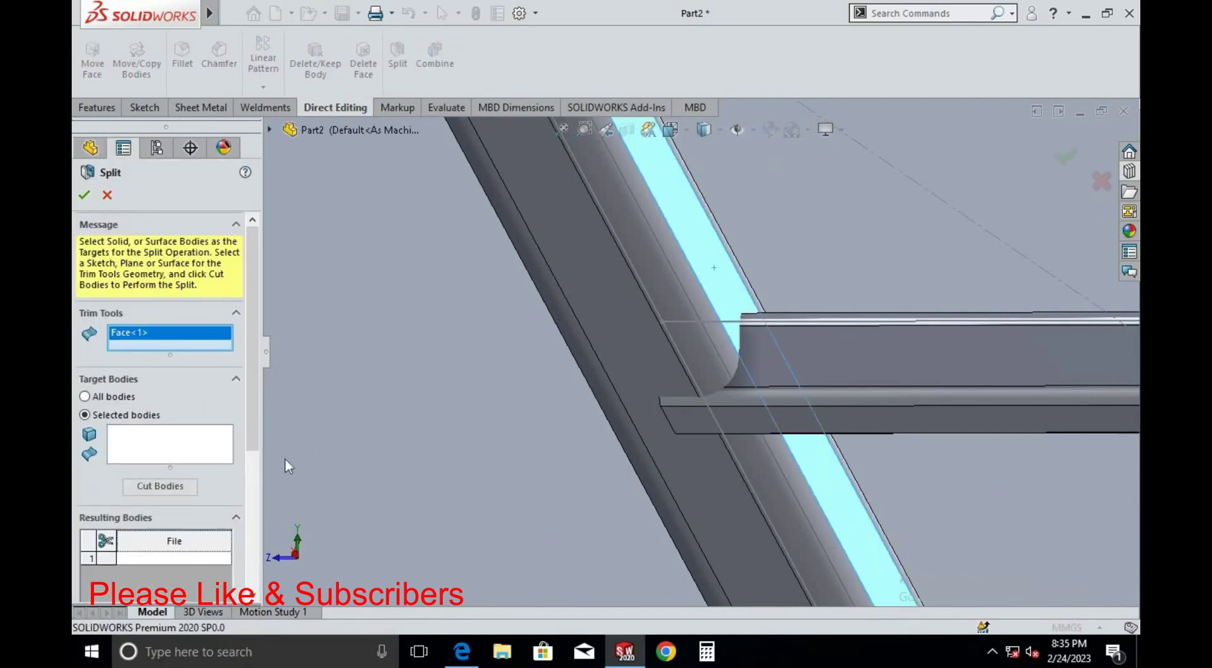
{"action": "left_click", "coordinate": [189, 455]}
{"action": "left_click", "coordinate": [899, 369]}
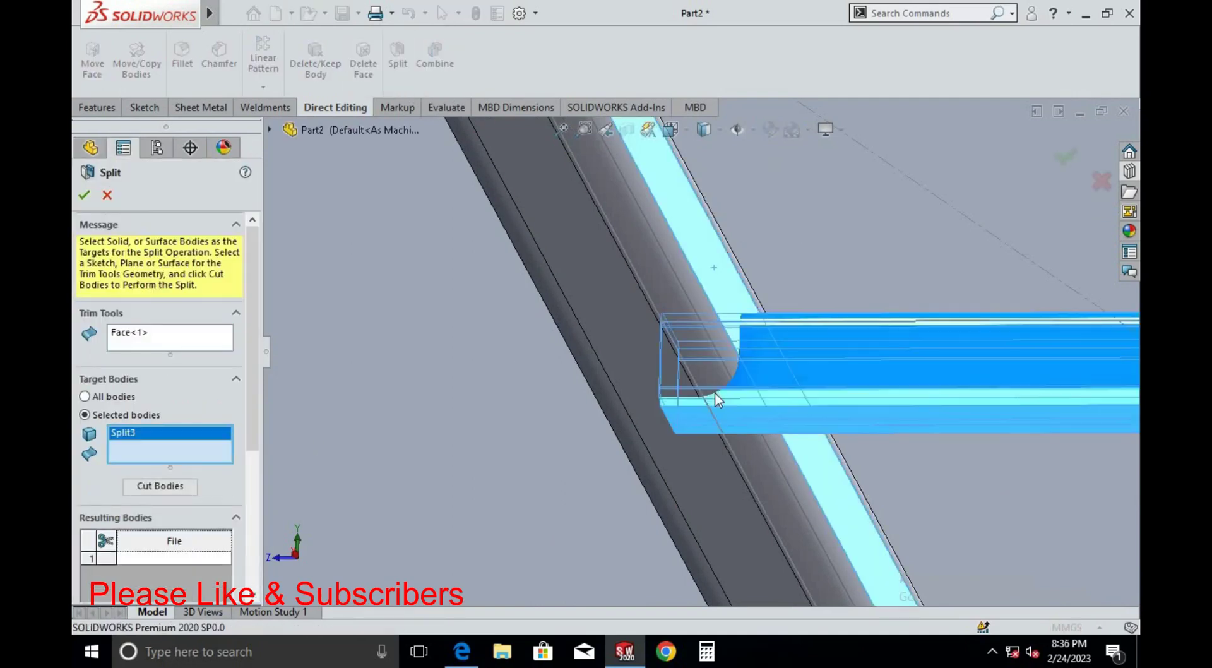
{"action": "left_click", "coordinate": [182, 486]}
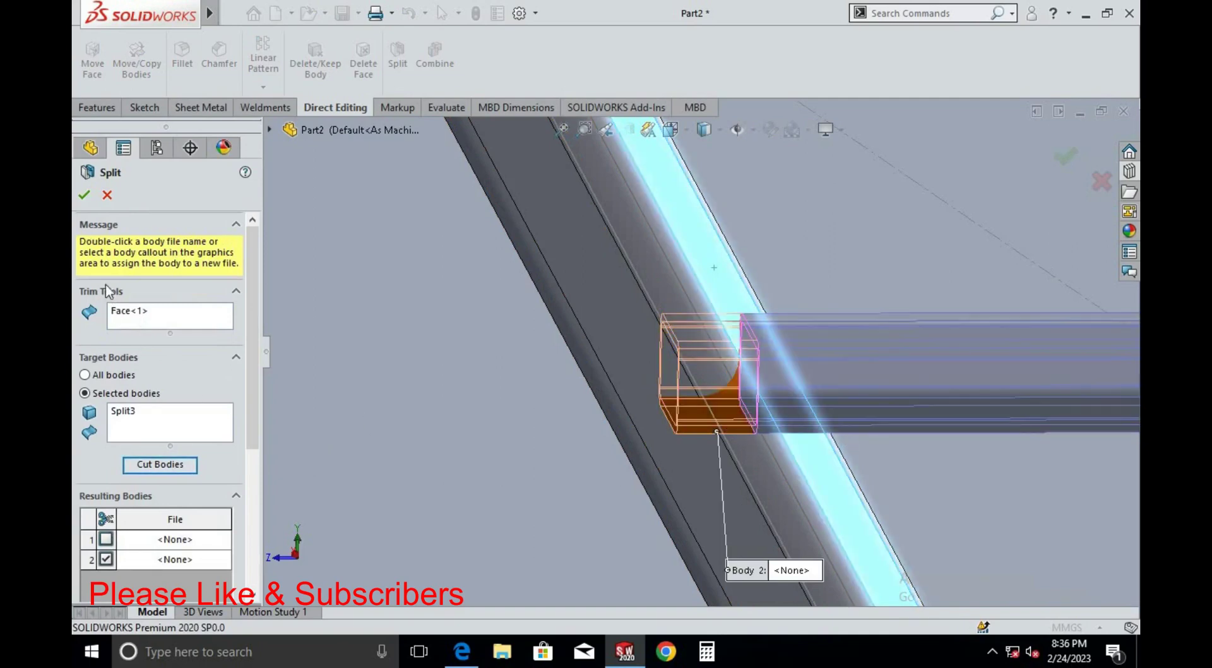
{"action": "key", "text": "Return"}
Split another rectangular cross tube at the sloped tube's inner face
{"action": "scroll", "coordinate": [405, 335], "scroll_direction": "up", "scroll_amount": 5}
{"action": "scroll", "coordinate": [442, 347], "scroll_direction": "up", "scroll_amount": 3}
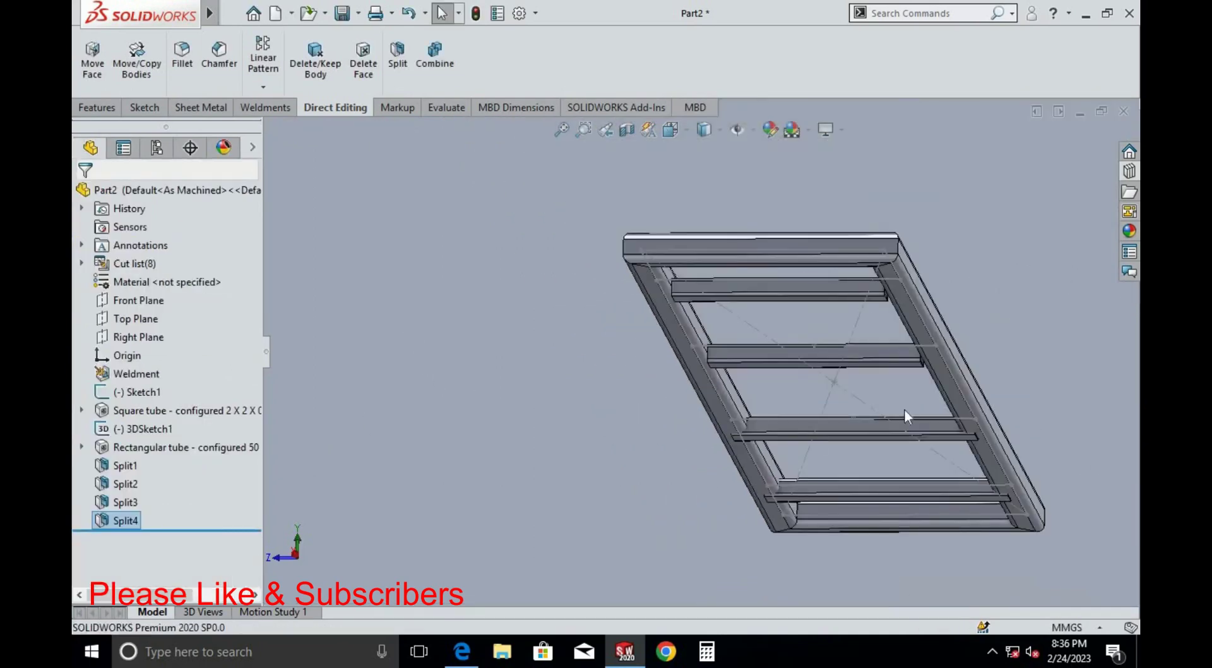
{"action": "scroll", "coordinate": [757, 379], "scroll_direction": "down", "scroll_amount": 5}
{"action": "scroll", "coordinate": [757, 378], "scroll_direction": "down", "scroll_amount": 4}
{"action": "scroll", "coordinate": [757, 379], "scroll_direction": "down", "scroll_amount": 3}
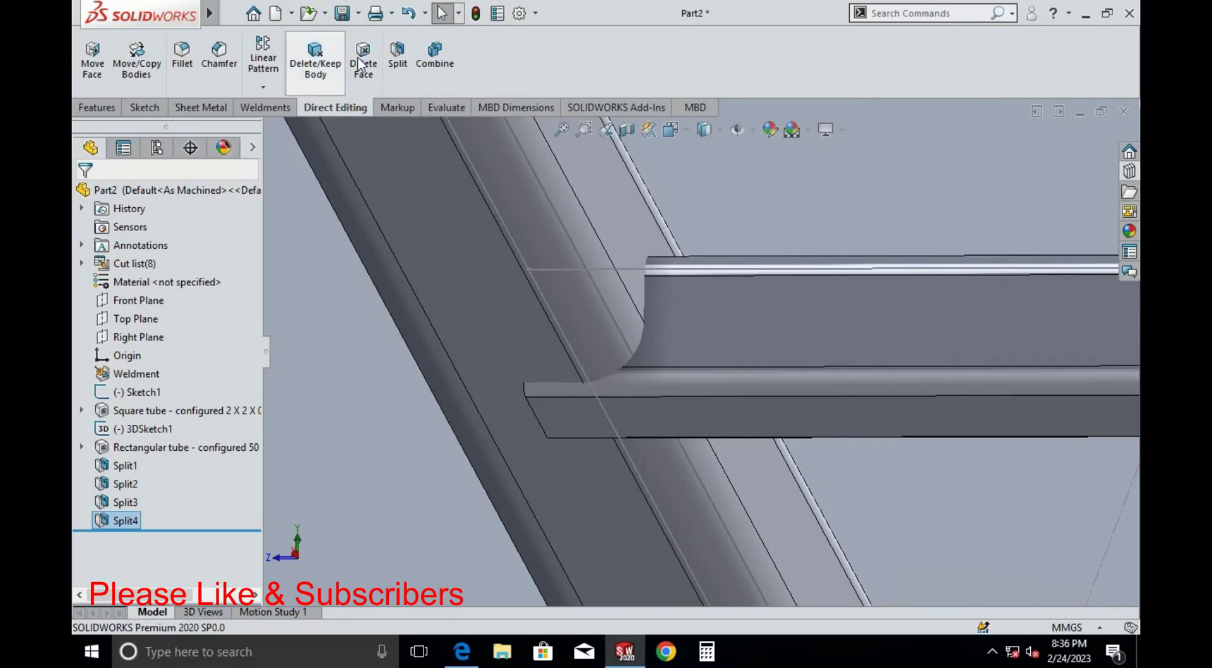
{"action": "left_click", "coordinate": [398, 55]}
{"action": "left_click", "coordinate": [603, 197]}
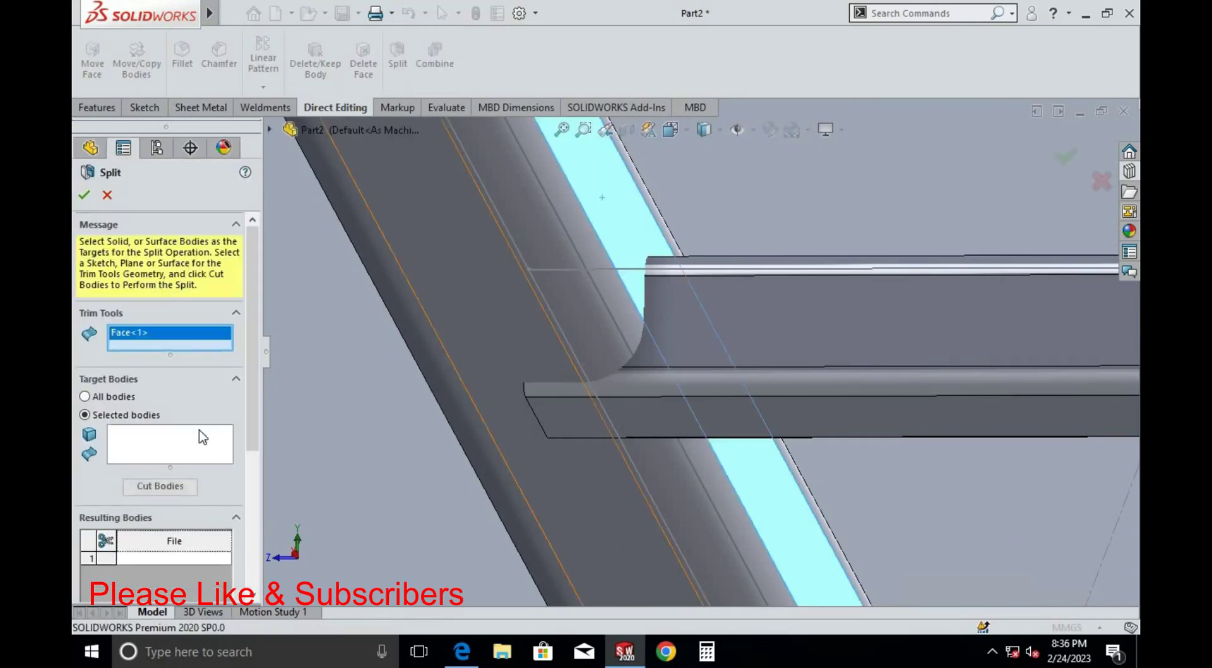
{"action": "left_click", "coordinate": [750, 330]}
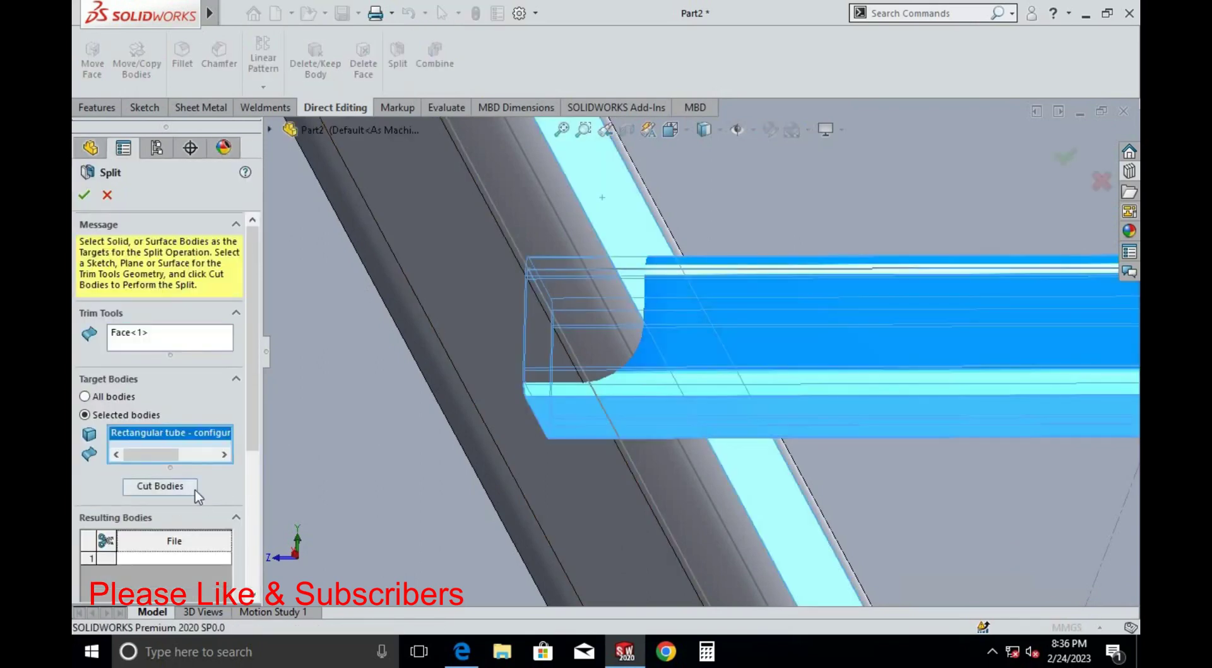
{"action": "left_click", "coordinate": [193, 489]}
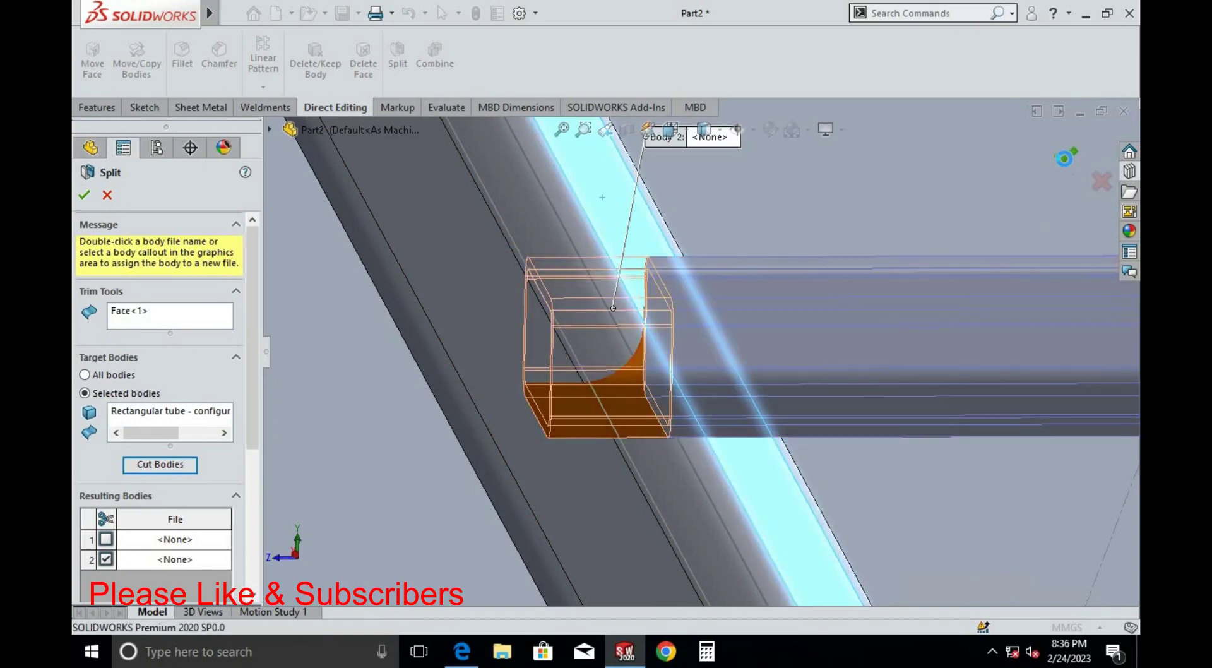
{"action": "key", "text": "Return"}
Cut a further rectangular cross tube using the sloped tube's face as trim tool
{"action": "scroll", "coordinate": [724, 262], "scroll_direction": "up", "scroll_amount": 3}
{"action": "scroll", "coordinate": [771, 359], "scroll_direction": "down", "scroll_amount": 3}
{"action": "scroll", "coordinate": [659, 486], "scroll_direction": "down", "scroll_amount": 3}
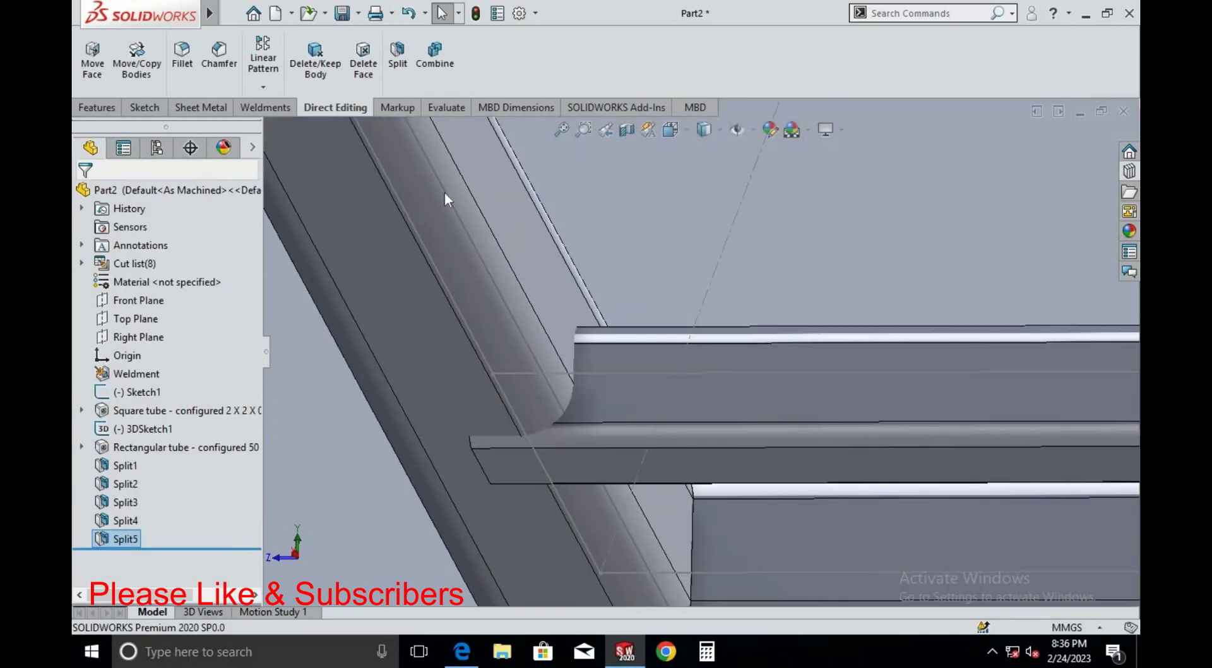
{"action": "left_click", "coordinate": [398, 63]}
{"action": "left_click", "coordinate": [555, 309]}
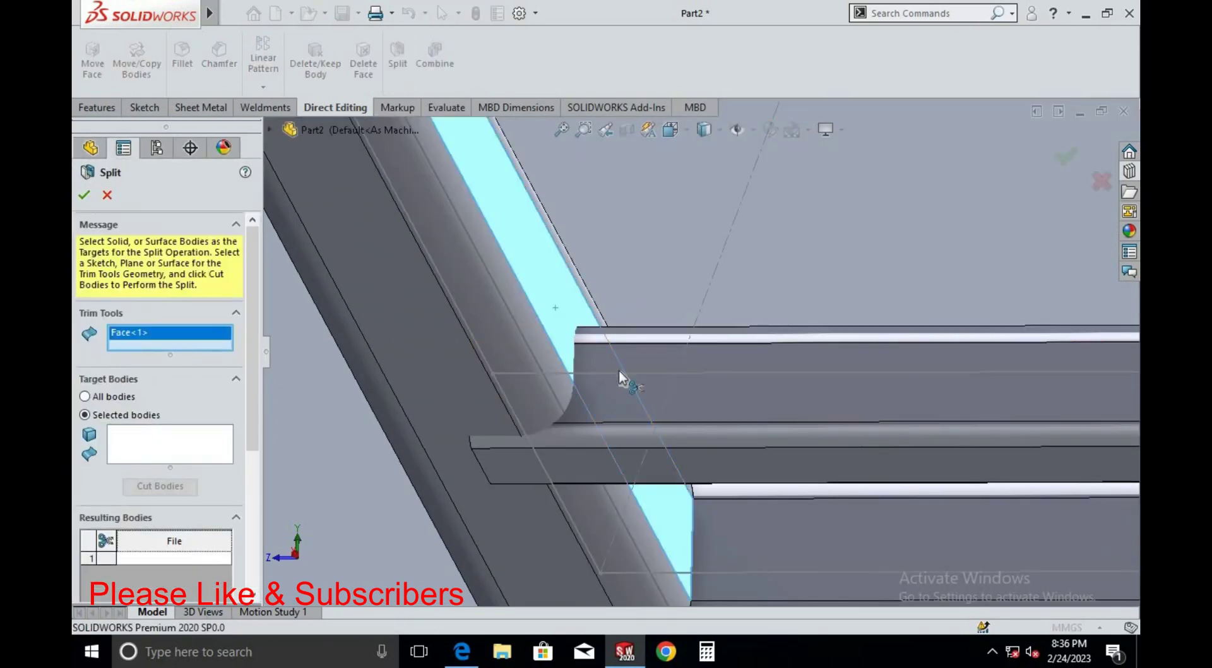
{"action": "left_click", "coordinate": [202, 445]}
{"action": "left_click", "coordinate": [549, 397]}
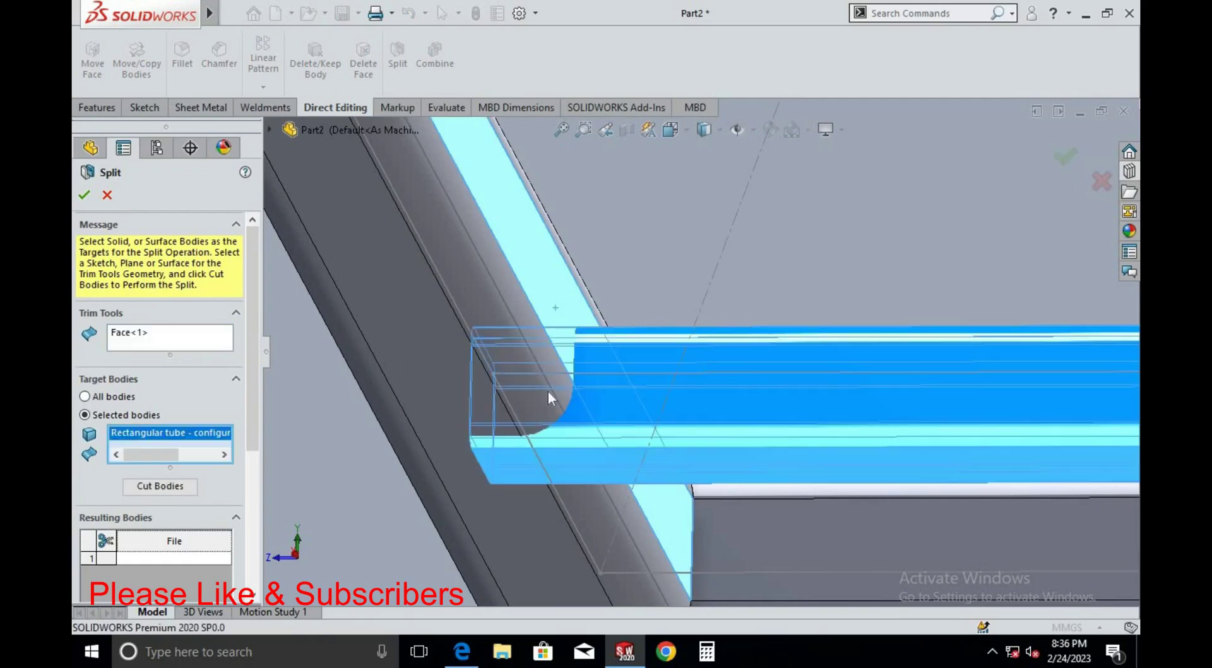
{"action": "left_click", "coordinate": [158, 486]}
{"action": "left_click", "coordinate": [541, 459]}
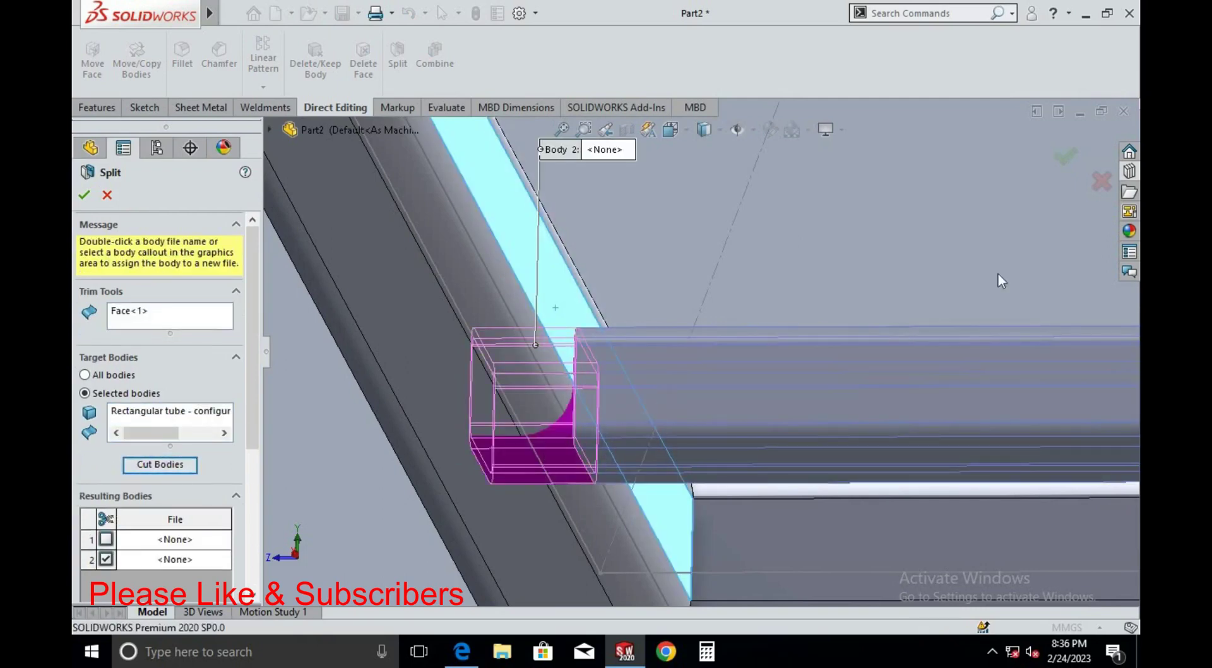
{"action": "left_click", "coordinate": [1062, 158]}
Split a crossbar tube at the side rail's top face
{"action": "scroll", "coordinate": [708, 321], "scroll_direction": "up", "scroll_amount": 3}
{"action": "scroll", "coordinate": [882, 347], "scroll_direction": "up", "scroll_amount": 3}
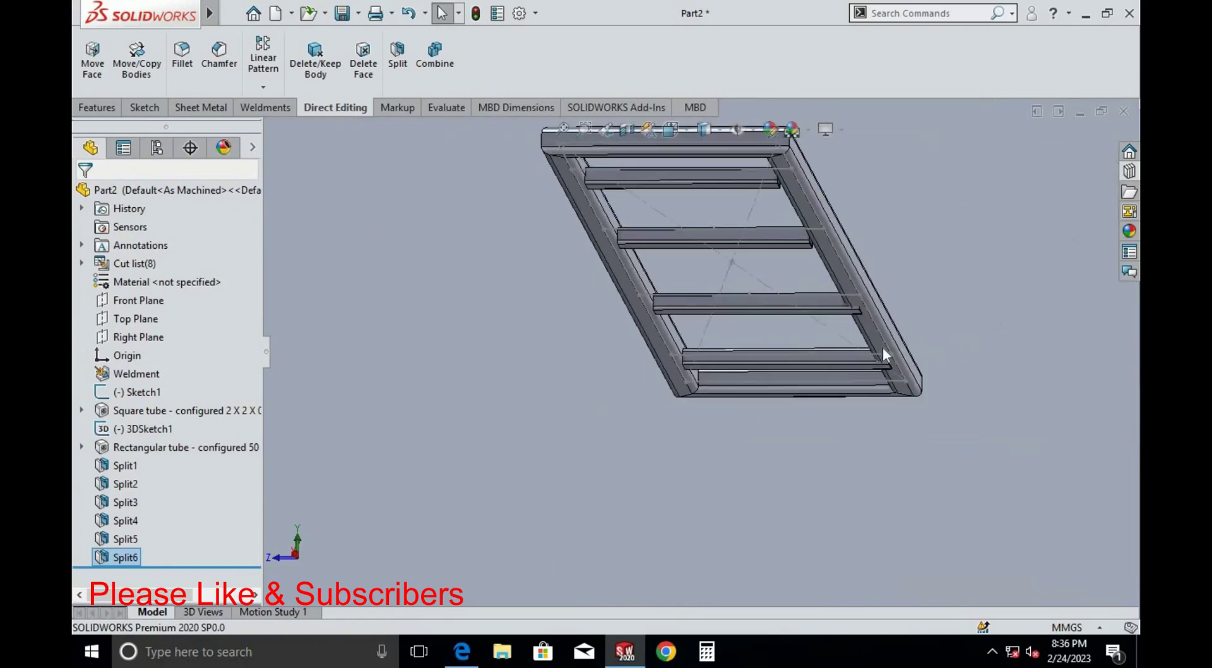
{"action": "middle_click_drag", "start_coordinate": [876, 320], "coordinate": [676, 371]}
{"action": "scroll", "coordinate": [485, 415], "scroll_direction": "down", "scroll_amount": 5}
{"action": "scroll", "coordinate": [383, 303], "scroll_direction": "down", "scroll_amount": 5}
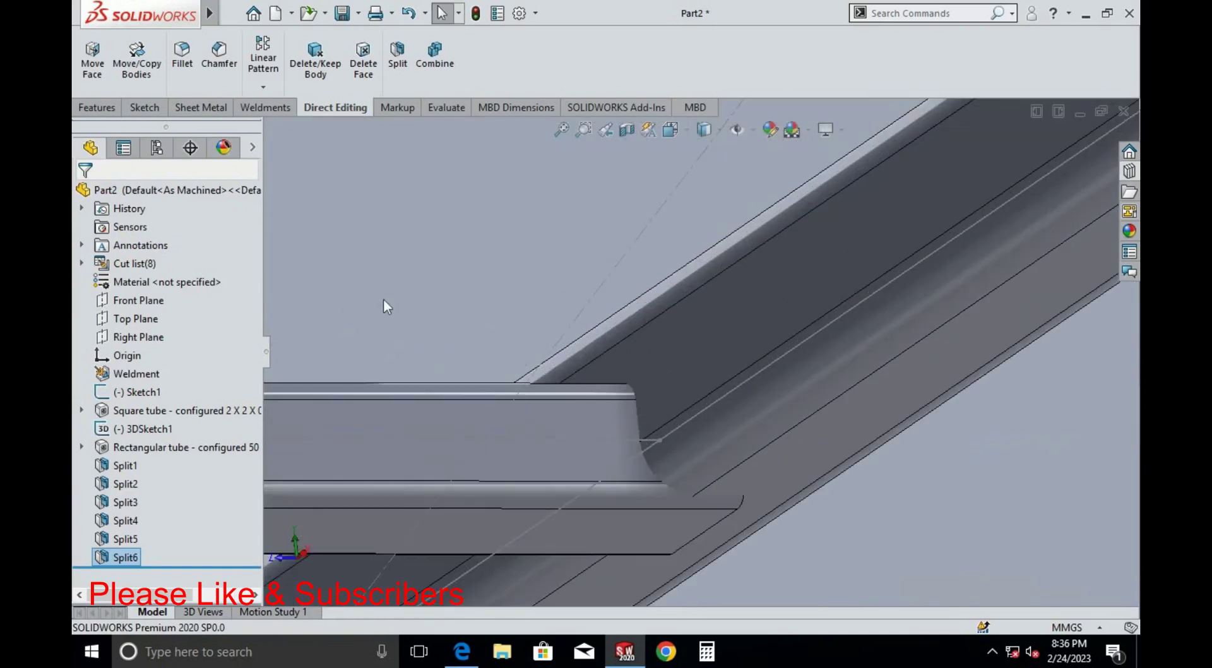
{"action": "left_click", "coordinate": [397, 55]}
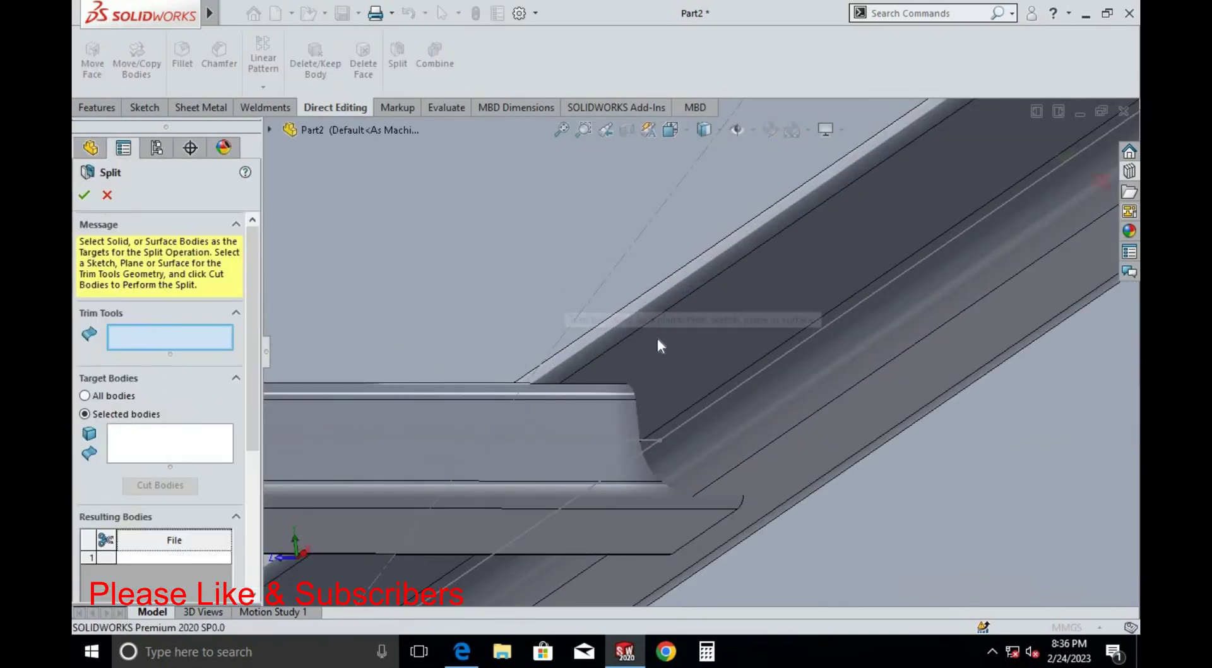
{"action": "left_click", "coordinate": [641, 379]}
{"action": "left_click", "coordinate": [159, 448]}
{"action": "left_click", "coordinate": [468, 435]}
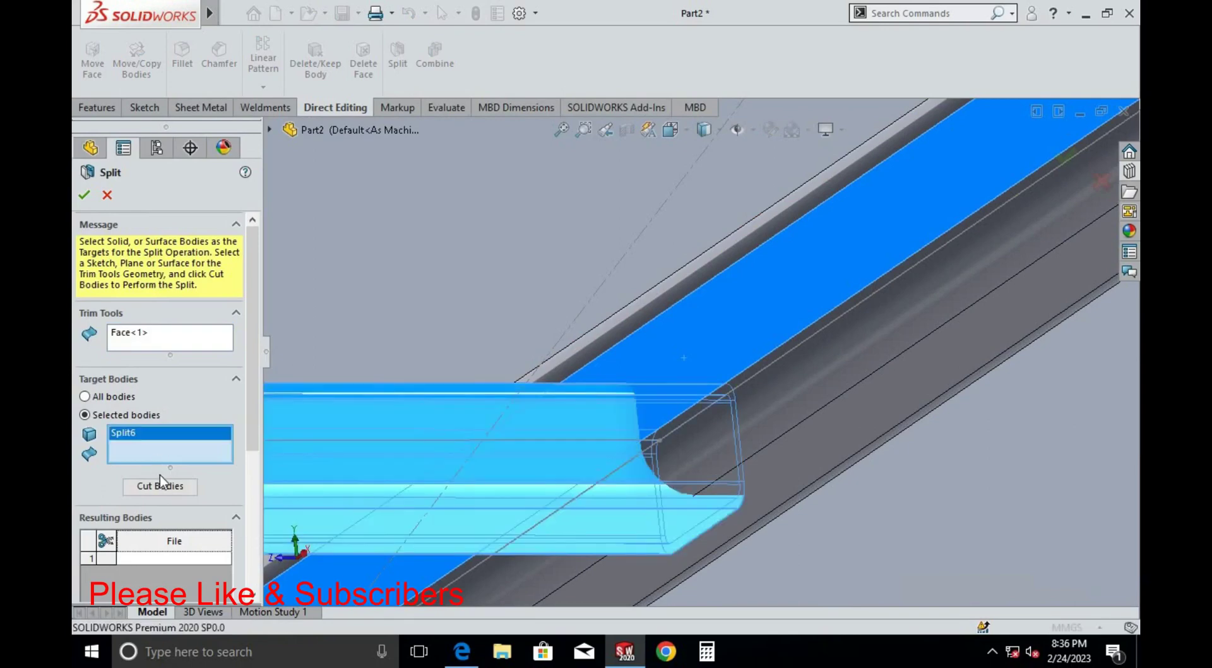
{"action": "left_click", "coordinate": [160, 485]}
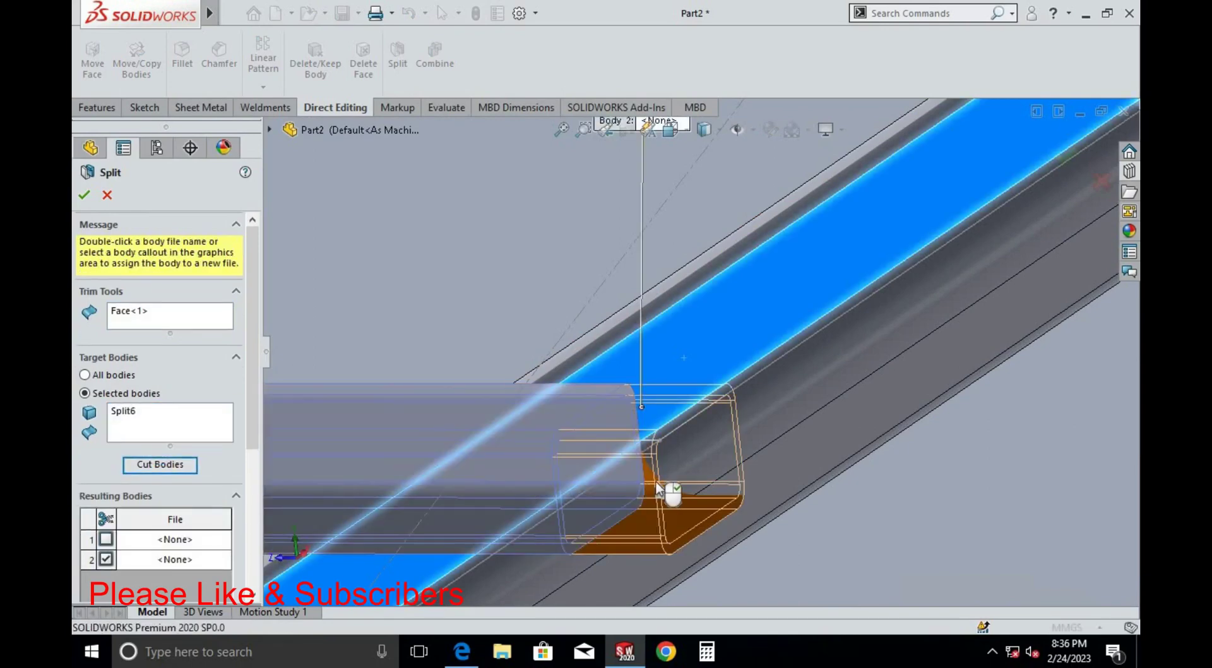
{"action": "right_click", "coordinate": [785, 258]}
Split the next crossbar at the rail's top face, keeping the second resulting body
{"action": "scroll", "coordinate": [641, 315], "scroll_direction": "up", "scroll_amount": 5}
{"action": "scroll", "coordinate": [926, 210], "scroll_direction": "up", "scroll_amount": 3}
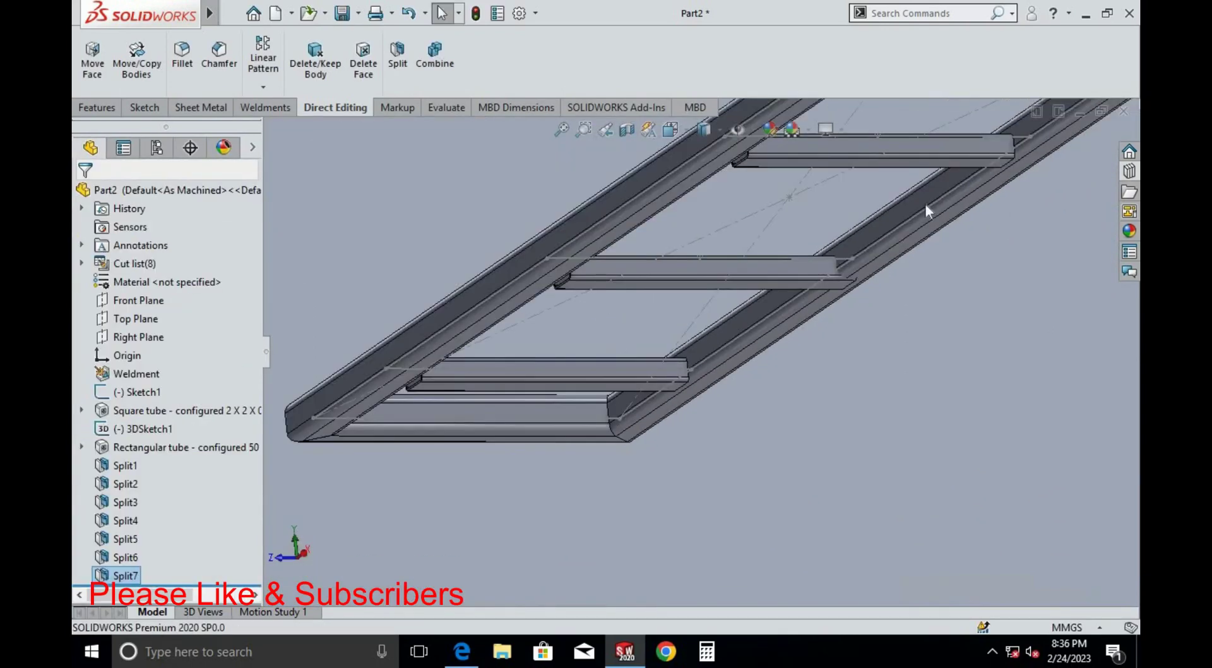
{"action": "scroll", "coordinate": [903, 218], "scroll_direction": "down", "scroll_amount": 5}
{"action": "key", "text": "Return"}
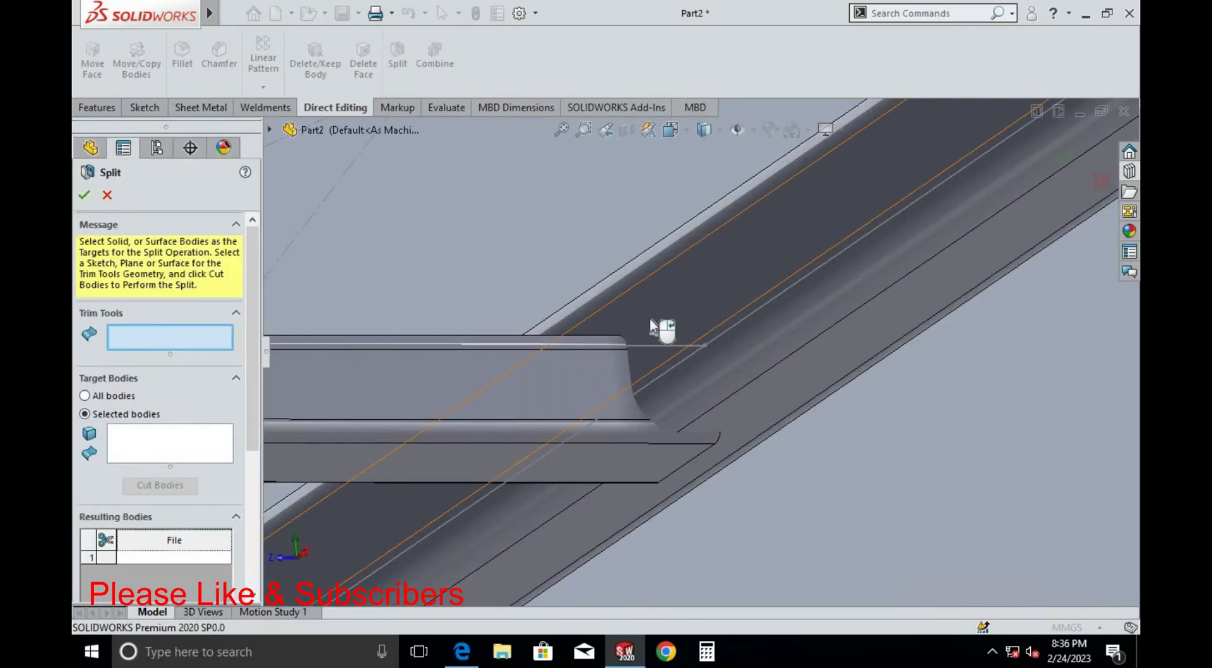
{"action": "left_click", "coordinate": [660, 319]}
{"action": "left_click", "coordinate": [425, 440]}
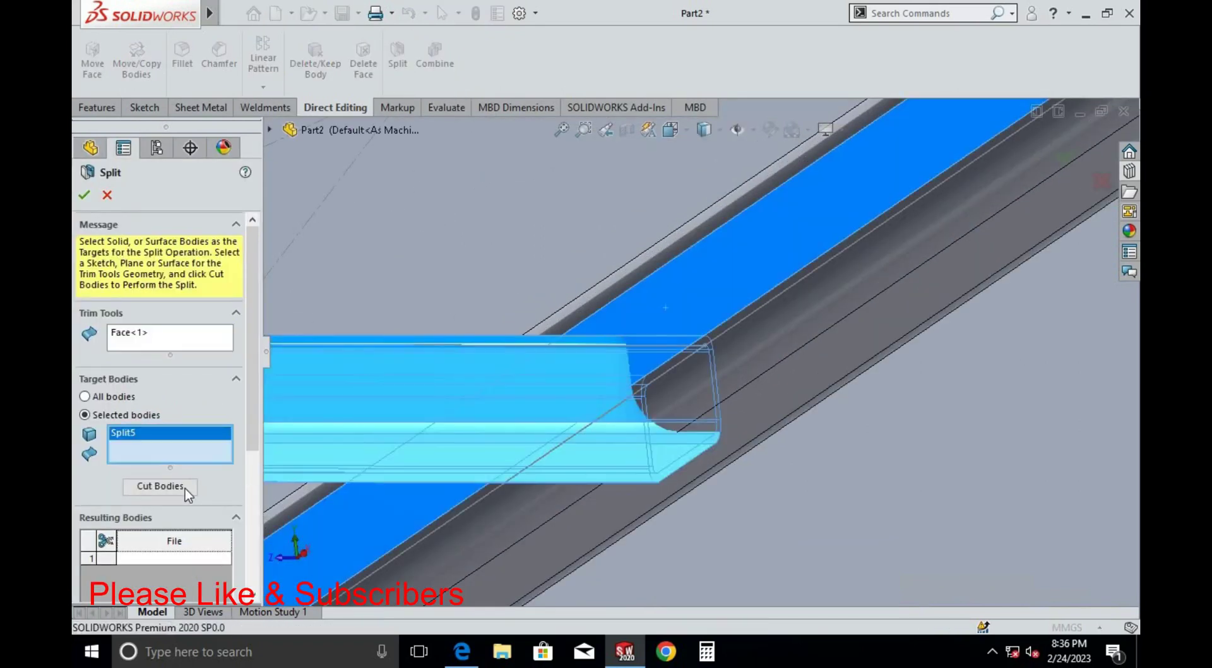
{"action": "left_click", "coordinate": [160, 485]}
{"action": "left_click", "coordinate": [675, 459]}
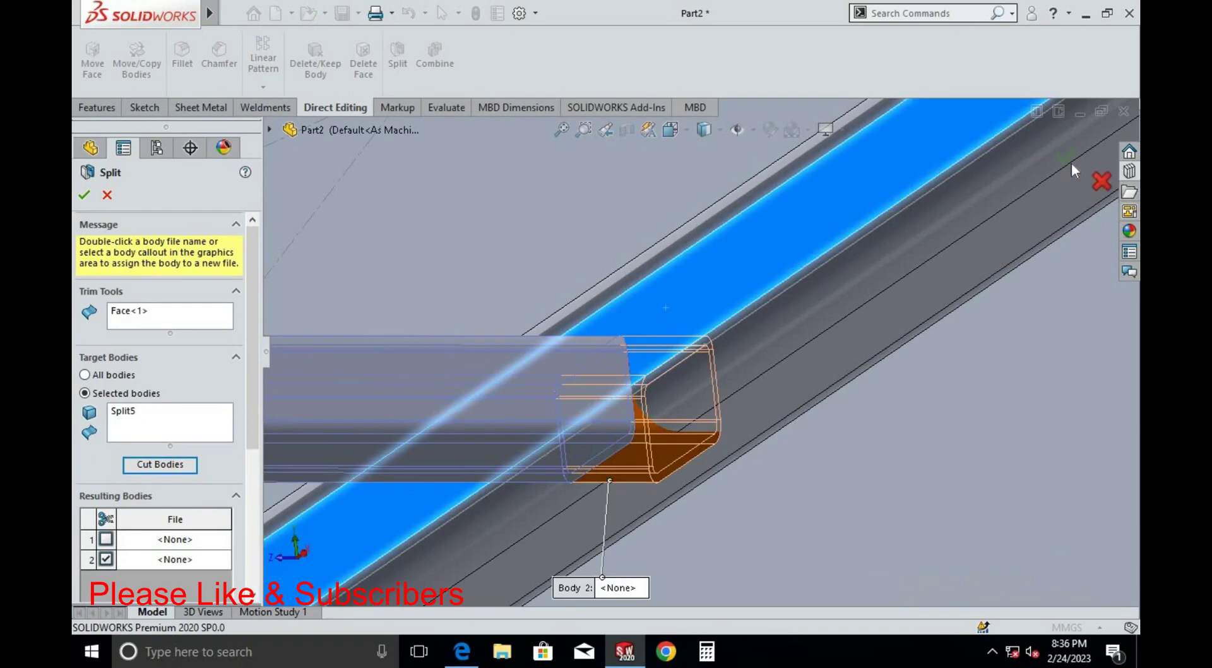
{"action": "key", "text": "Return"}
{"action": "scroll", "coordinate": [868, 249], "scroll_direction": "up", "scroll_amount": 5}
Orbit the frame and switch to the Top view, looking straight down on it
{"action": "scroll", "coordinate": [636, 360], "scroll_direction": "down", "scroll_amount": 3}
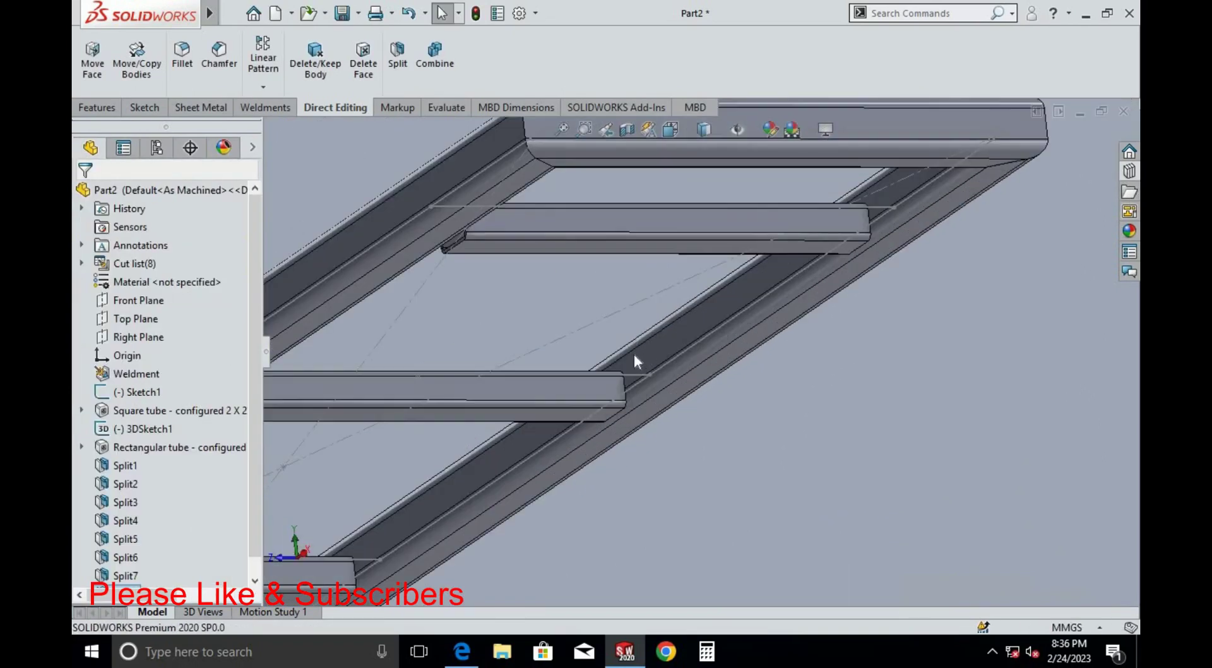
{"action": "scroll", "coordinate": [677, 386], "scroll_direction": "up", "scroll_amount": 3}
{"action": "scroll", "coordinate": [677, 386], "scroll_direction": "up", "scroll_amount": 3}
{"action": "mouse_move", "coordinate": [668, 503]}
{"action": "middle_mouse_down"}
{"action": "mouse_move", "coordinate": [803, 527]}
{"action": "mouse_move", "coordinate": [617, 460]}
{"action": "mouse_move", "coordinate": [481, 477]}
{"action": "middle_mouse_up"}
{"action": "scroll", "coordinate": [743, 276], "scroll_direction": "down", "scroll_amount": 5}
{"action": "scroll", "coordinate": [721, 358], "scroll_direction": "down", "scroll_amount": 3}
{"action": "scroll", "coordinate": [877, 367], "scroll_direction": "up", "scroll_amount": 3}
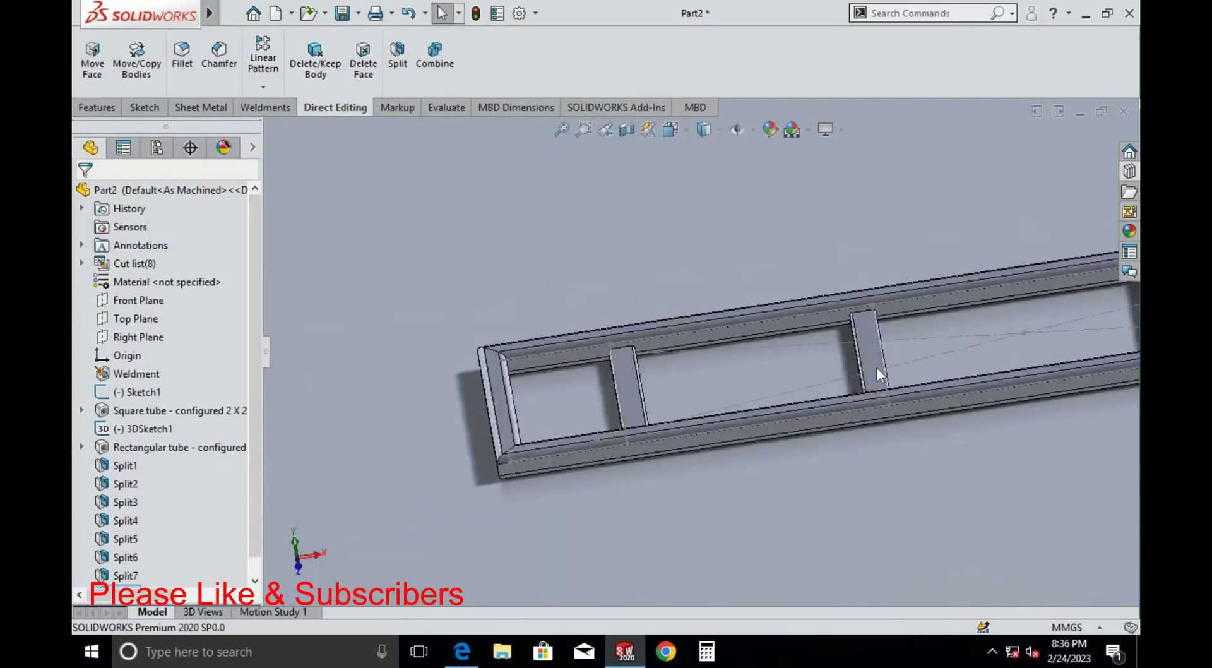
{"action": "scroll", "coordinate": [812, 435], "scroll_direction": "up", "scroll_amount": 2}
{"action": "scroll", "coordinate": [814, 441], "scroll_direction": "up", "scroll_amount": 2}
{"action": "middle_click_drag", "start_coordinate": [813, 441], "coordinate": [787, 399]}
{"action": "key", "text": "space"}
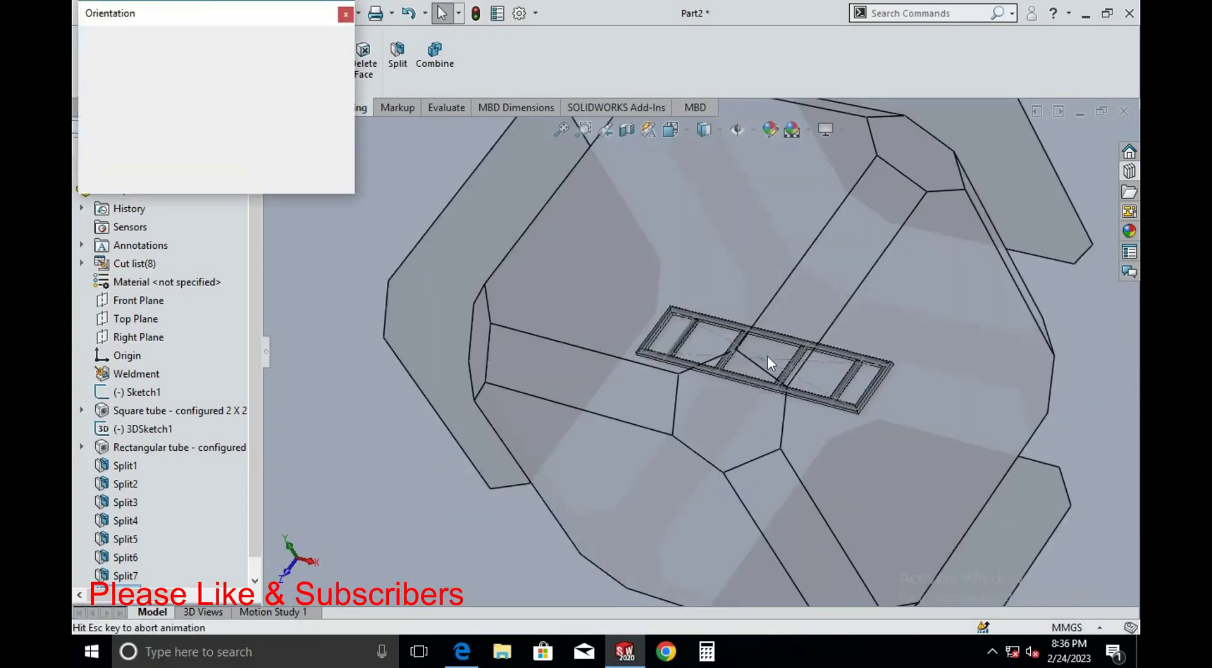
{"action": "left_click", "coordinate": [538, 362]}
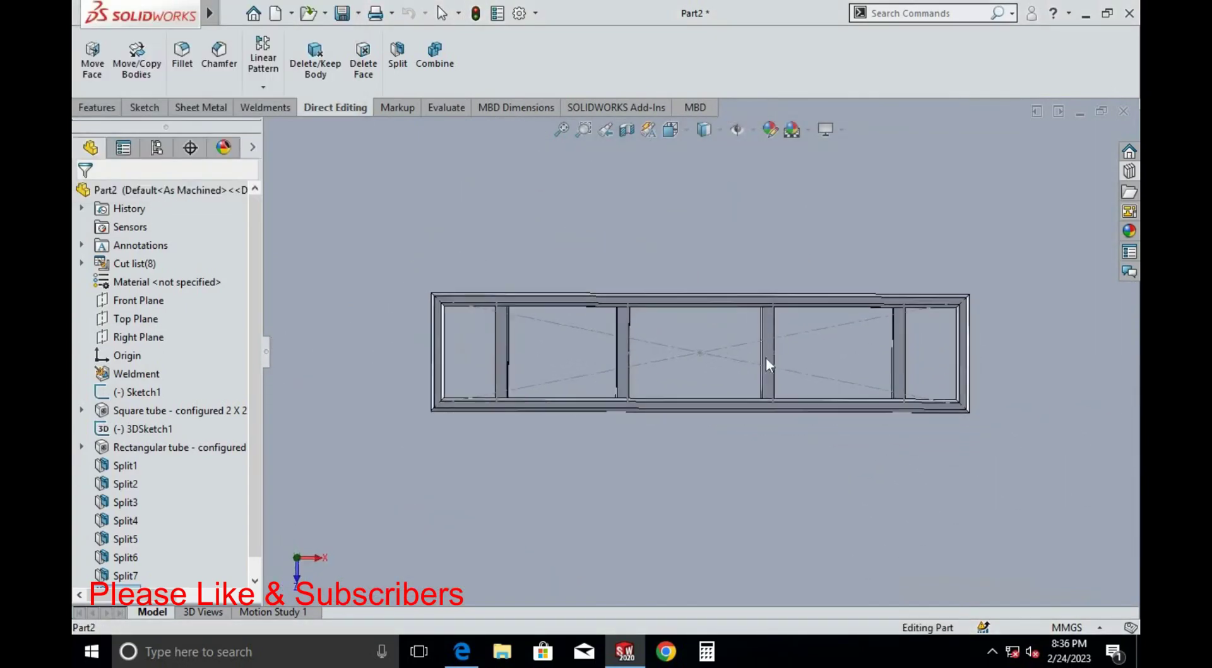
{"action": "key", "text": "f"}
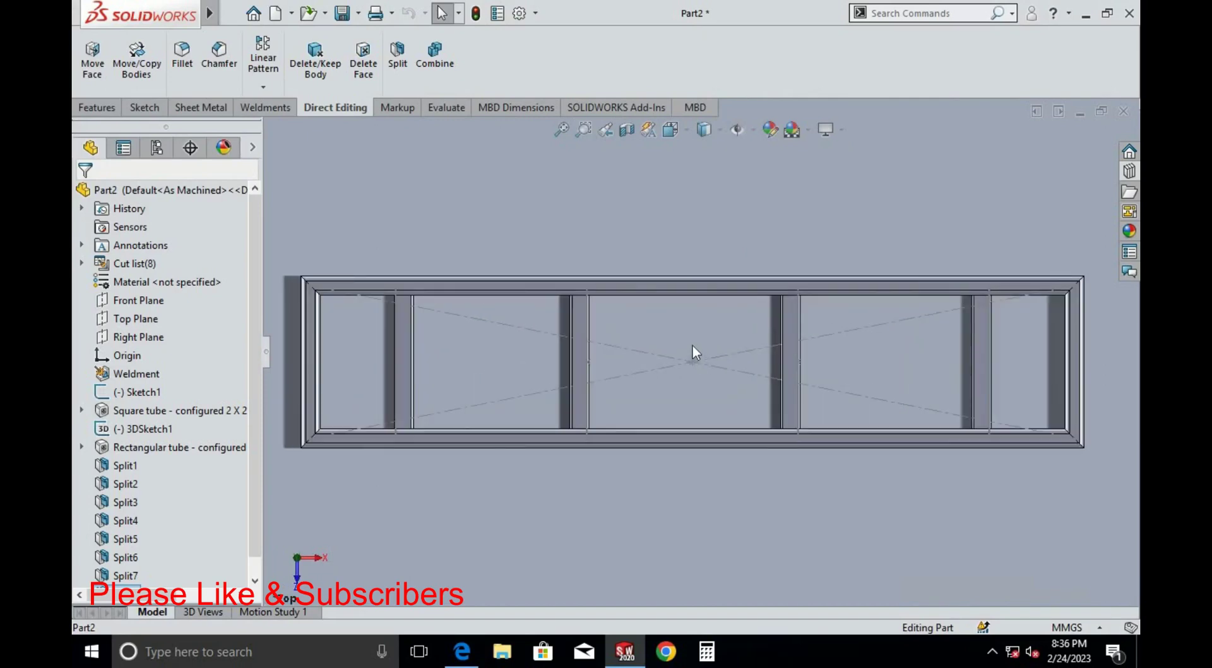
Start an Extruded Boss/Base feature from the Features tools
{"action": "scroll", "coordinate": [607, 347], "scroll_direction": "up", "scroll_amount": 1}
{"action": "scroll", "coordinate": [479, 332], "scroll_direction": "down", "scroll_amount": 1}
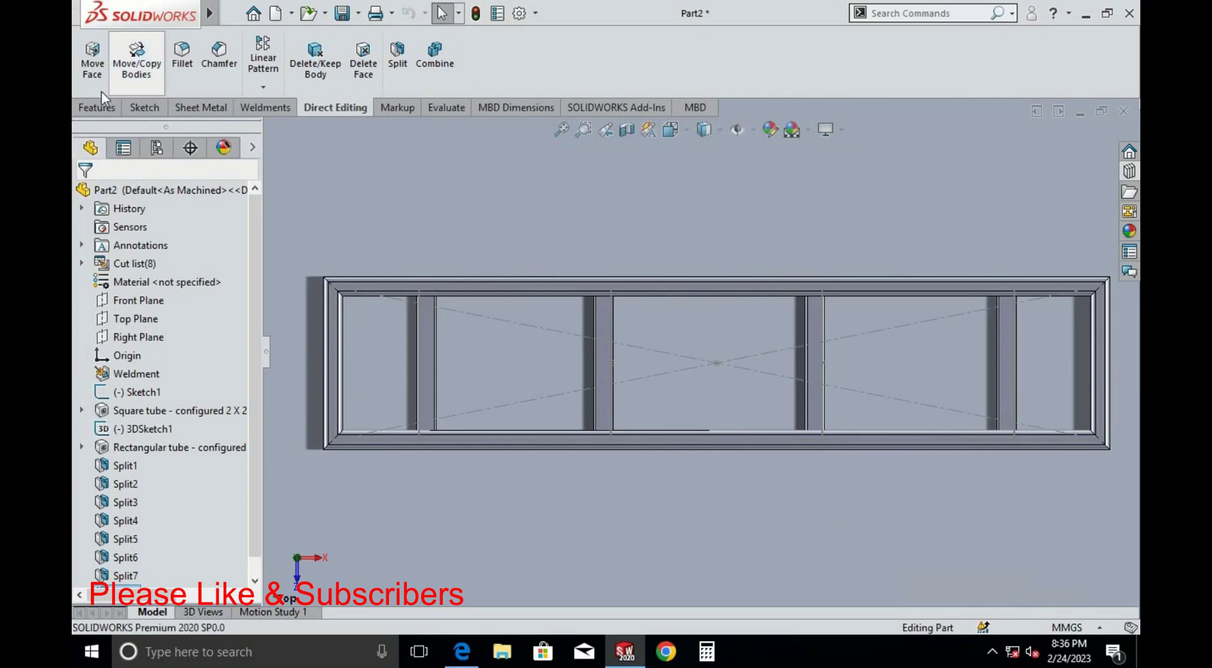
{"action": "left_click", "coordinate": [97, 107]}
{"action": "left_click", "coordinate": [102, 60]}
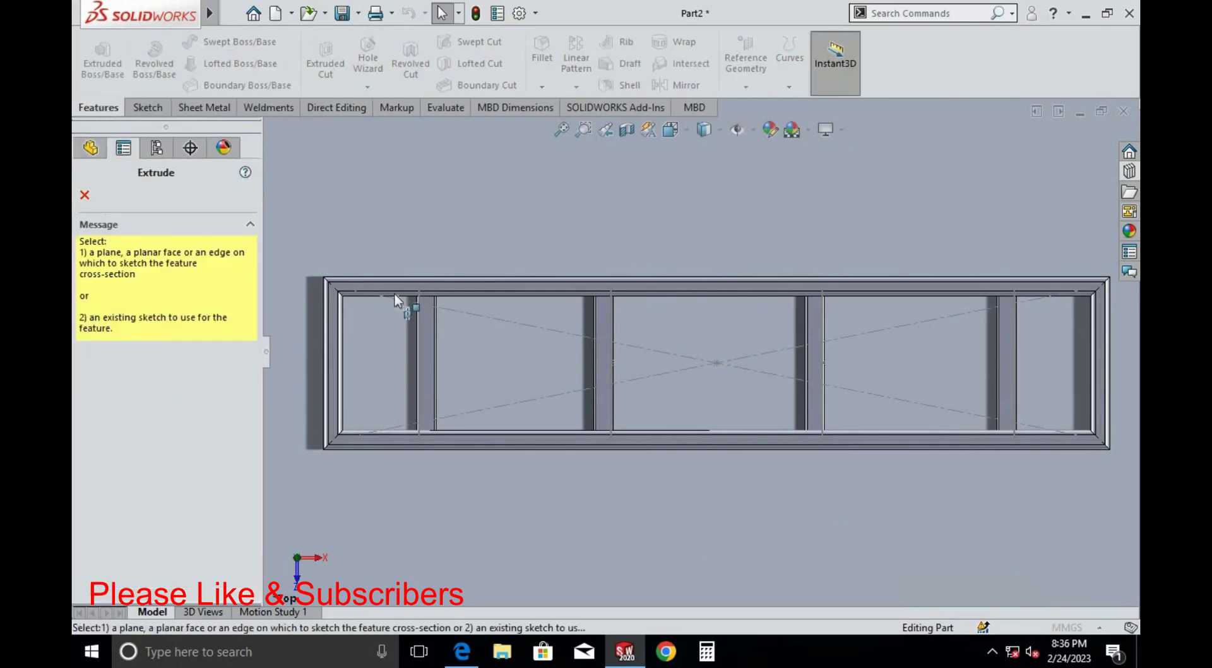
Start Sketch15 on a frame face and measure the 22.8 mm rail-to-crossbar top-face offset
{"action": "left_click", "coordinate": [426, 332]}
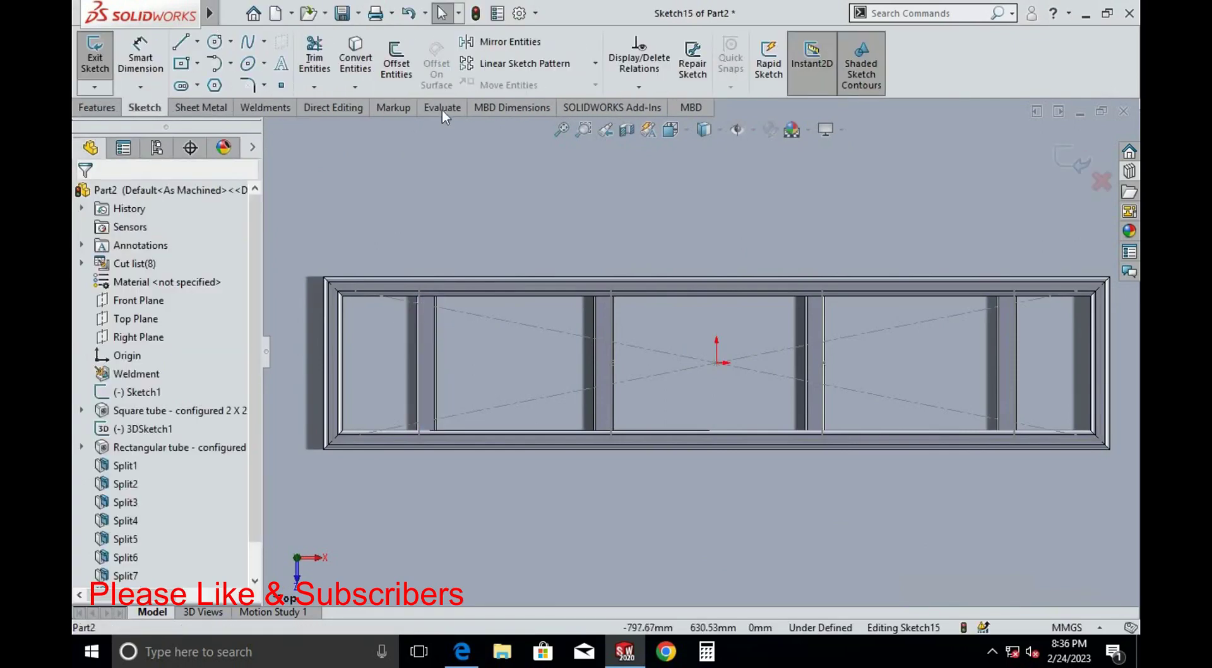
{"action": "left_click", "coordinate": [199, 55]}
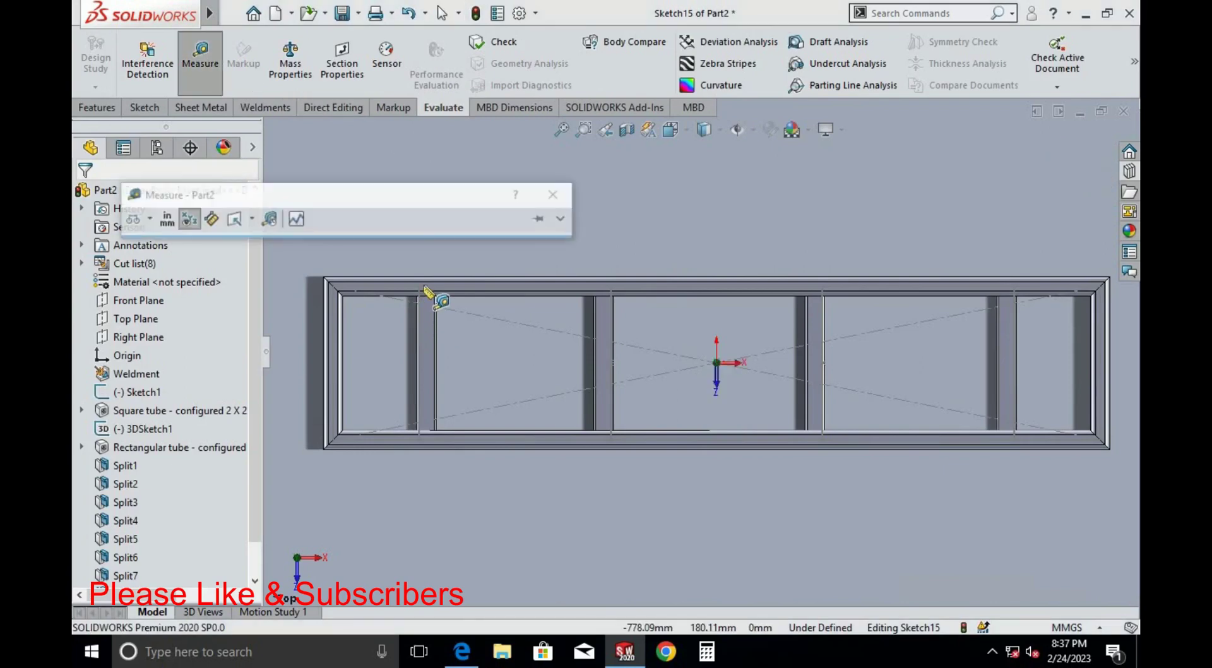
{"action": "scroll", "coordinate": [532, 289], "scroll_direction": "down", "scroll_amount": 3}
{"action": "scroll", "coordinate": [631, 357], "scroll_direction": "down", "scroll_amount": 3}
{"action": "left_click", "coordinate": [631, 278]}
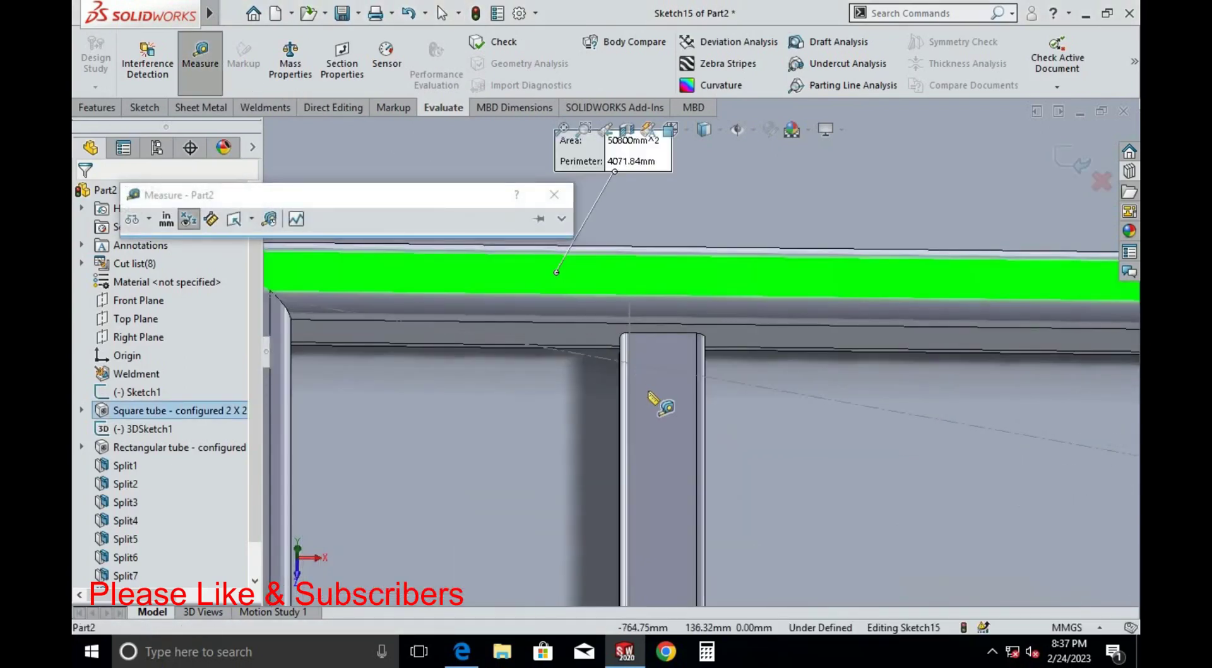
{"action": "left_click", "coordinate": [651, 394]}
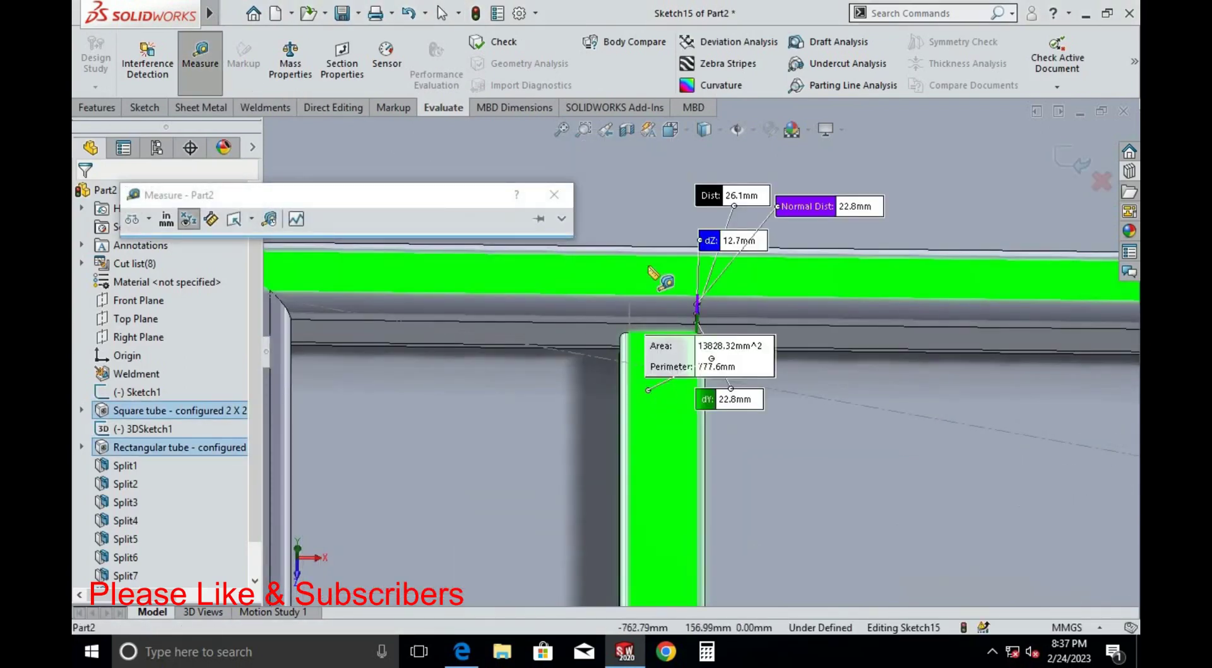
{"action": "left_click", "coordinate": [553, 194]}
{"action": "left_click", "coordinate": [514, 285]}
Compare against the bench drawing PDF in Edge, then return to Sketch15
{"action": "scroll", "coordinate": [514, 285], "scroll_direction": "up", "scroll_amount": 3}
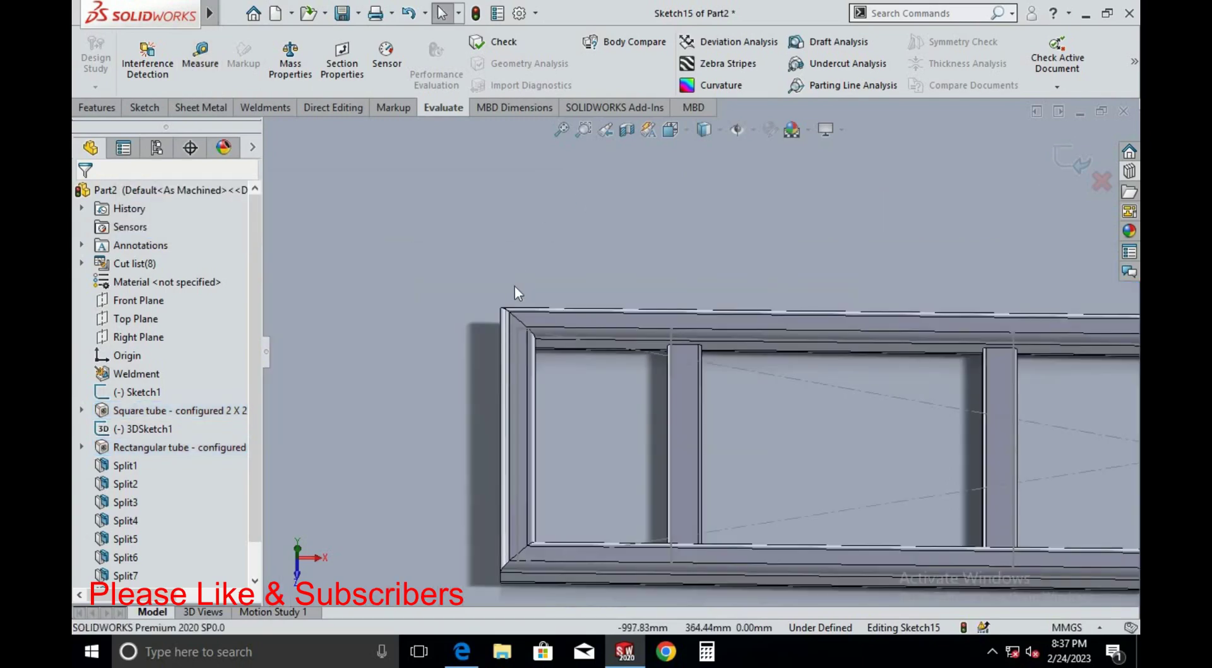
{"action": "scroll", "coordinate": [700, 415], "scroll_direction": "up", "scroll_amount": 2}
{"action": "scroll", "coordinate": [700, 404], "scroll_direction": "up", "scroll_amount": 1}
{"action": "scroll", "coordinate": [735, 424], "scroll_direction": "down", "scroll_amount": 2}
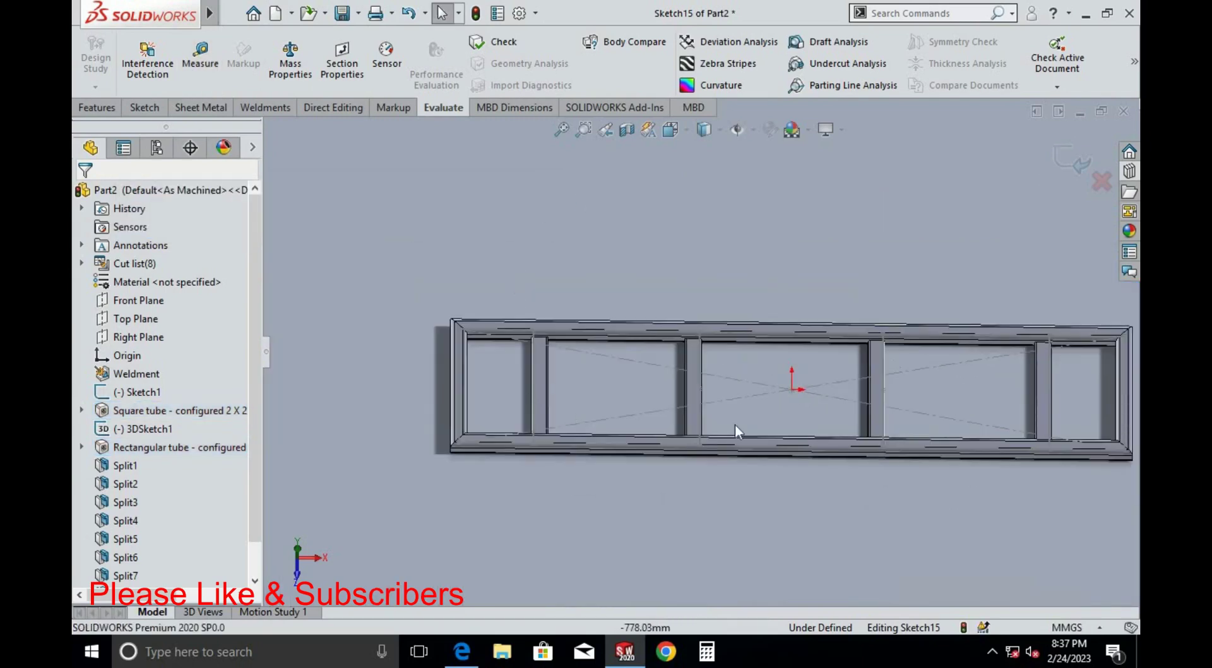
{"action": "scroll", "coordinate": [858, 375], "scroll_direction": "up", "scroll_amount": 2}
{"action": "key", "text": "space"}
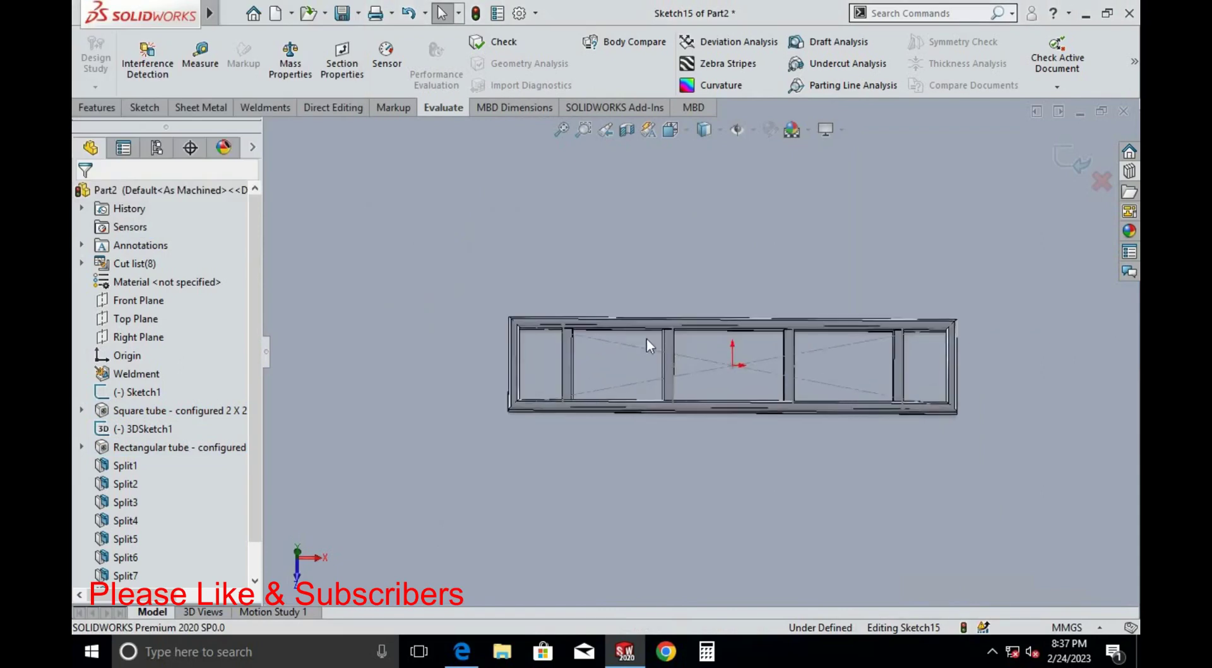
{"action": "scroll", "coordinate": [502, 342], "scroll_direction": "down", "scroll_amount": 2}
{"action": "key", "text": "alt+Tab"}
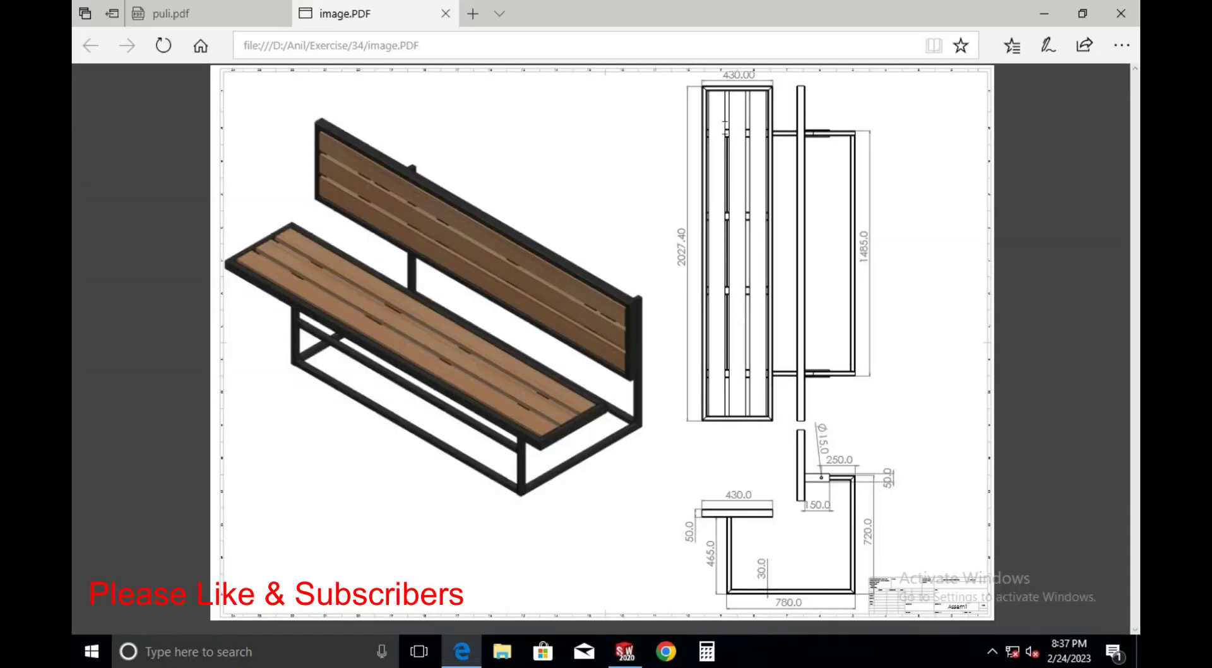
{"action": "key", "text": "alt+Tab"}
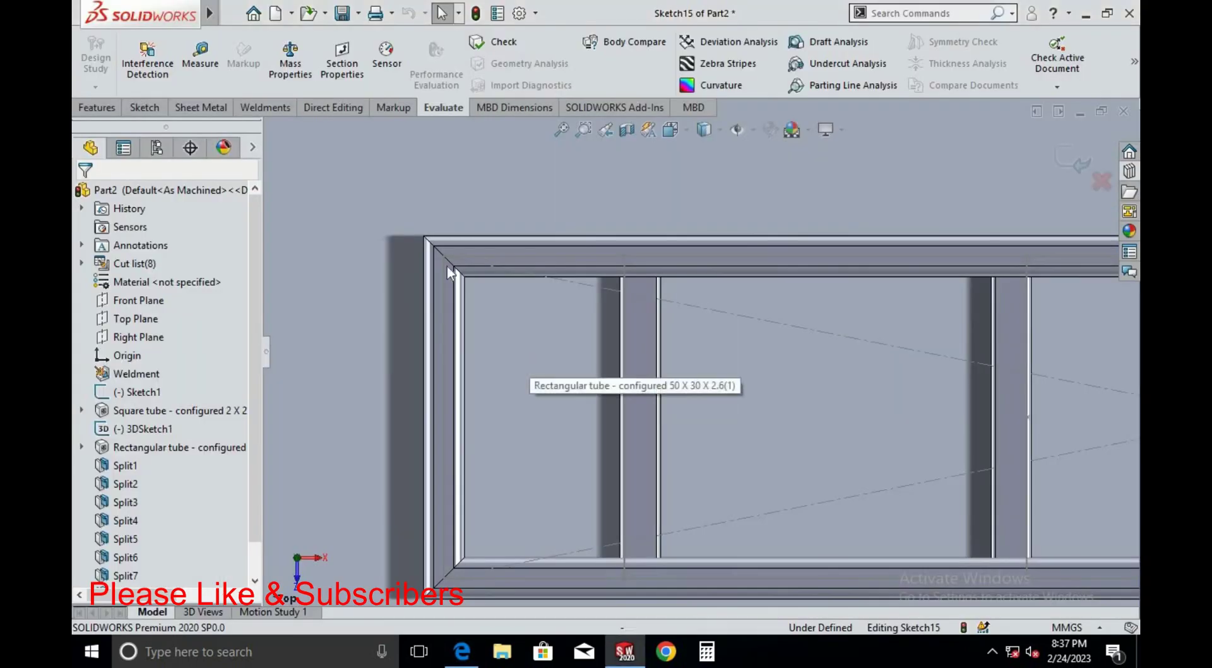
With the Corner Rectangle tool, draw the first slat rectangle across the frame interior
{"action": "left_click", "coordinate": [112, 112]}
{"action": "left_click", "coordinate": [151, 111]}
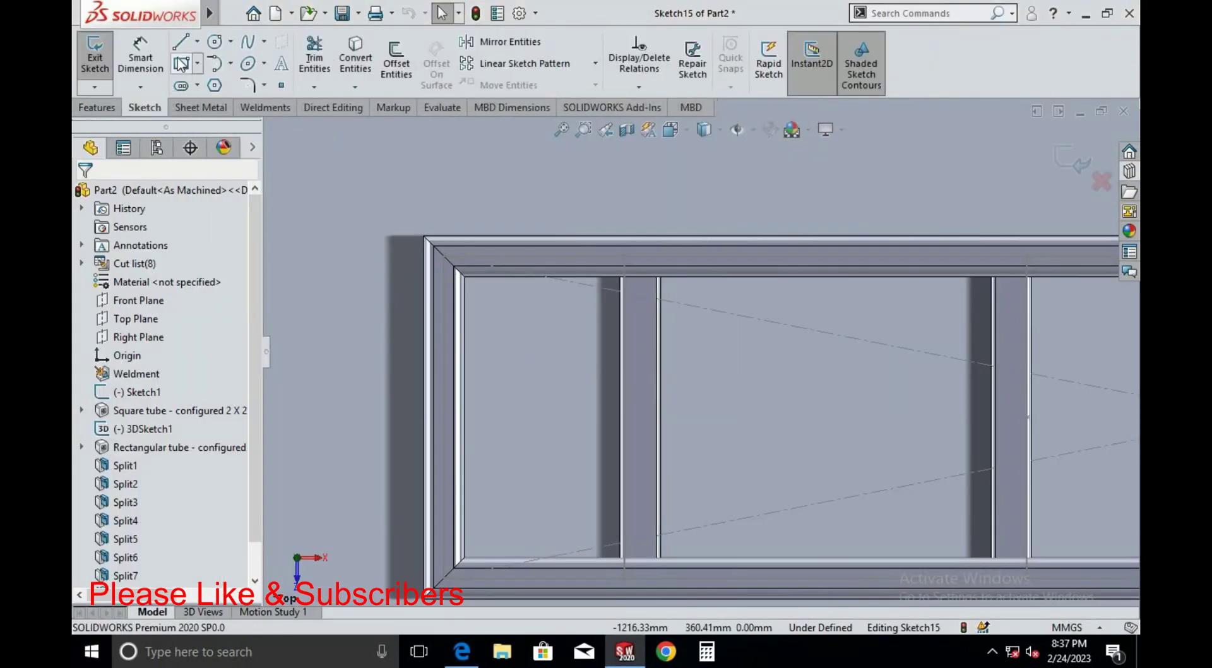
{"action": "left_click", "coordinate": [197, 63]}
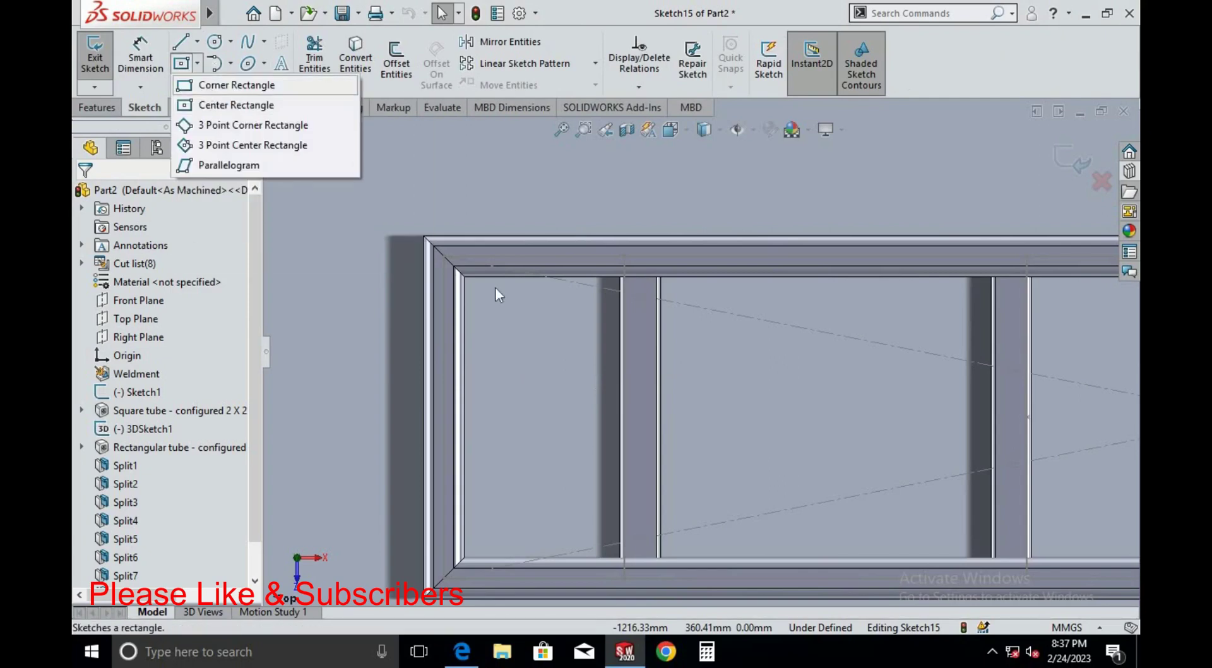
{"action": "scroll", "coordinate": [486, 315], "scroll_direction": "down", "scroll_amount": 3}
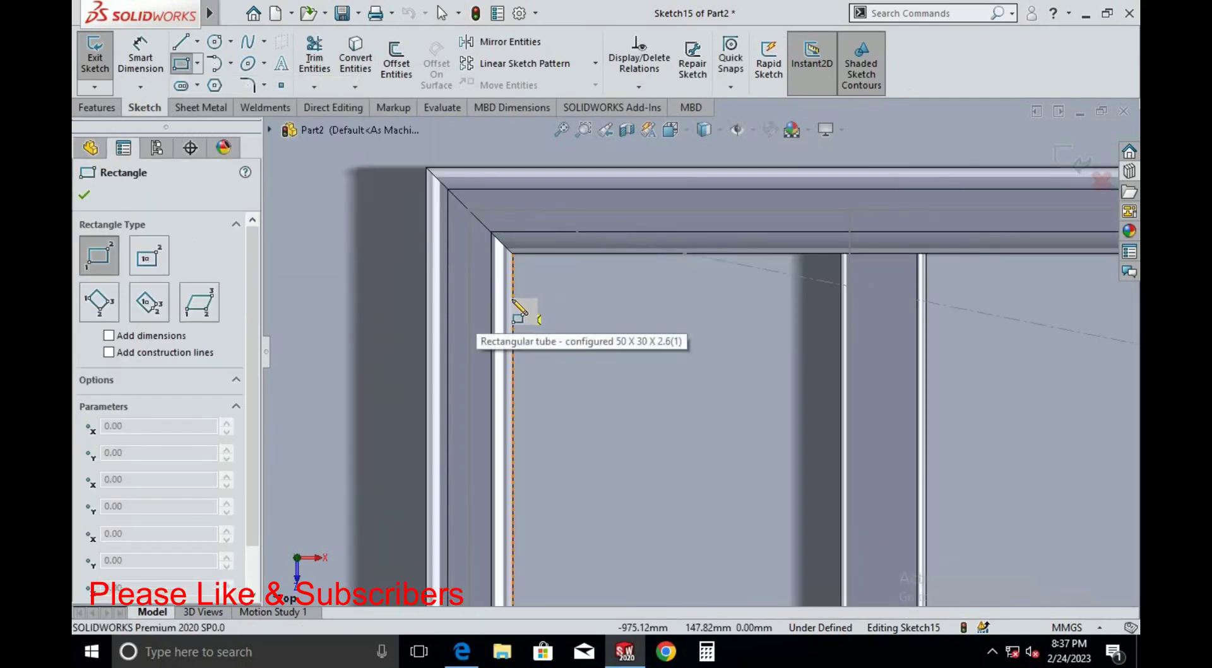
{"action": "left_click", "coordinate": [513, 301]}
{"action": "scroll", "coordinate": [384, 315], "scroll_direction": "up", "scroll_amount": 5}
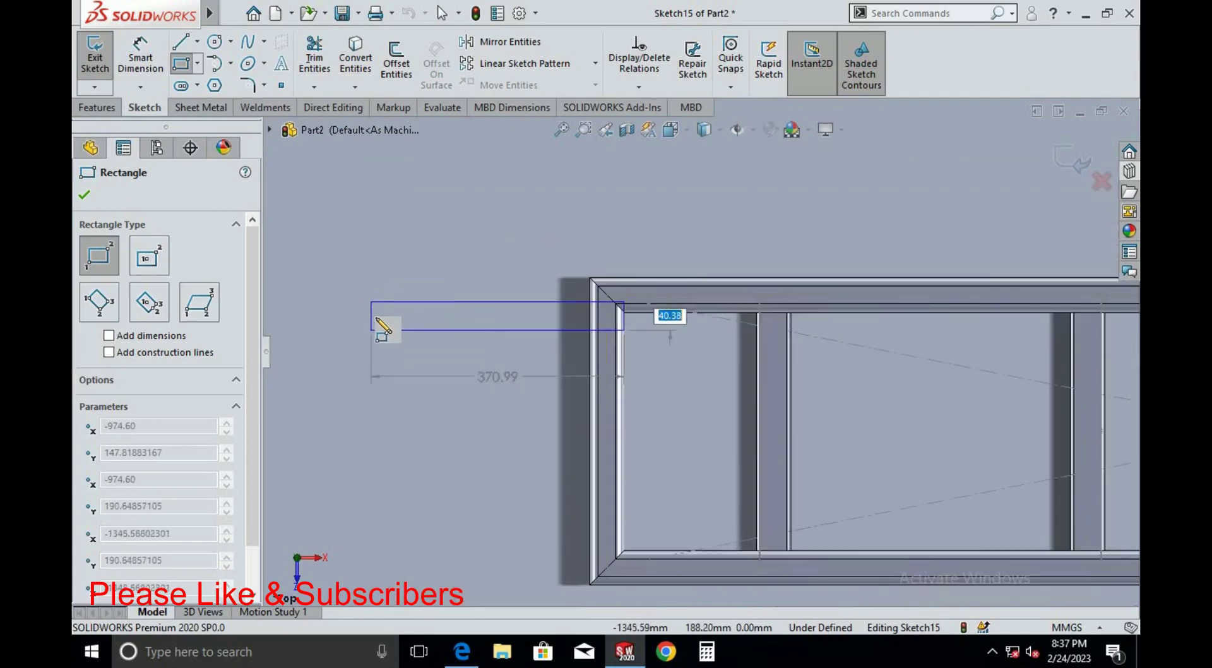
{"action": "scroll", "coordinate": [927, 376], "scroll_direction": "down", "scroll_amount": 1}
{"action": "scroll", "coordinate": [884, 359], "scroll_direction": "down", "scroll_amount": 3}
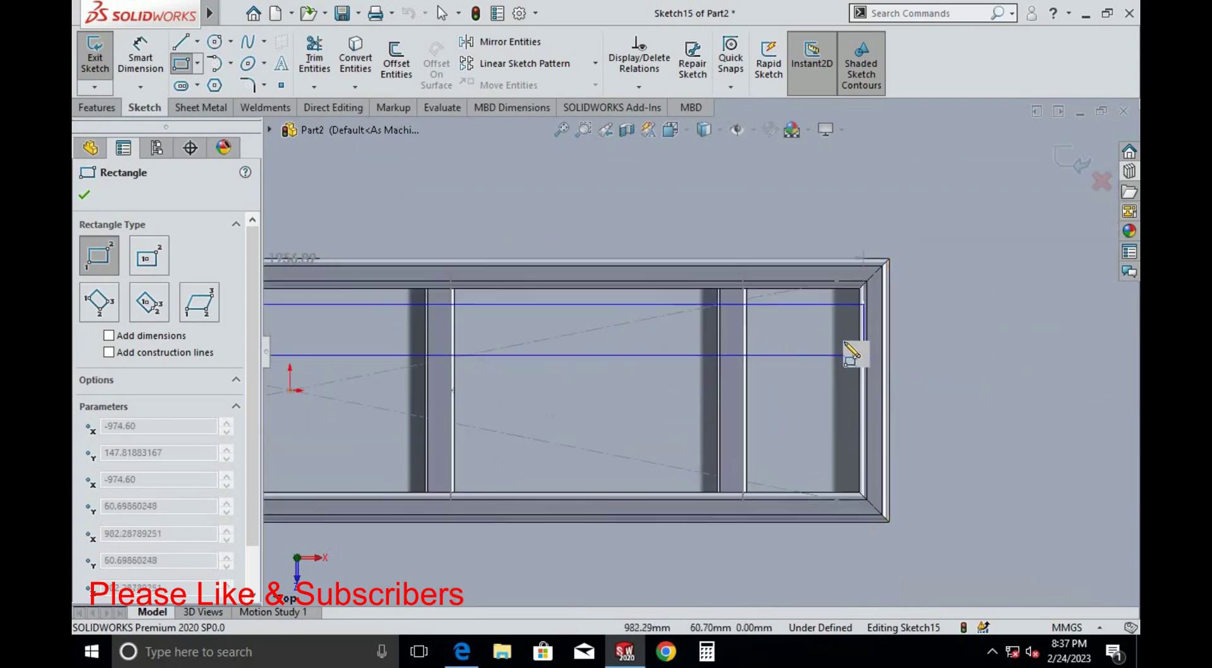
{"action": "scroll", "coordinate": [849, 332], "scroll_direction": "down", "scroll_amount": 3}
{"action": "left_click", "coordinate": [849, 332]}
{"action": "scroll", "coordinate": [814, 324], "scroll_direction": "up", "scroll_amount": 2}
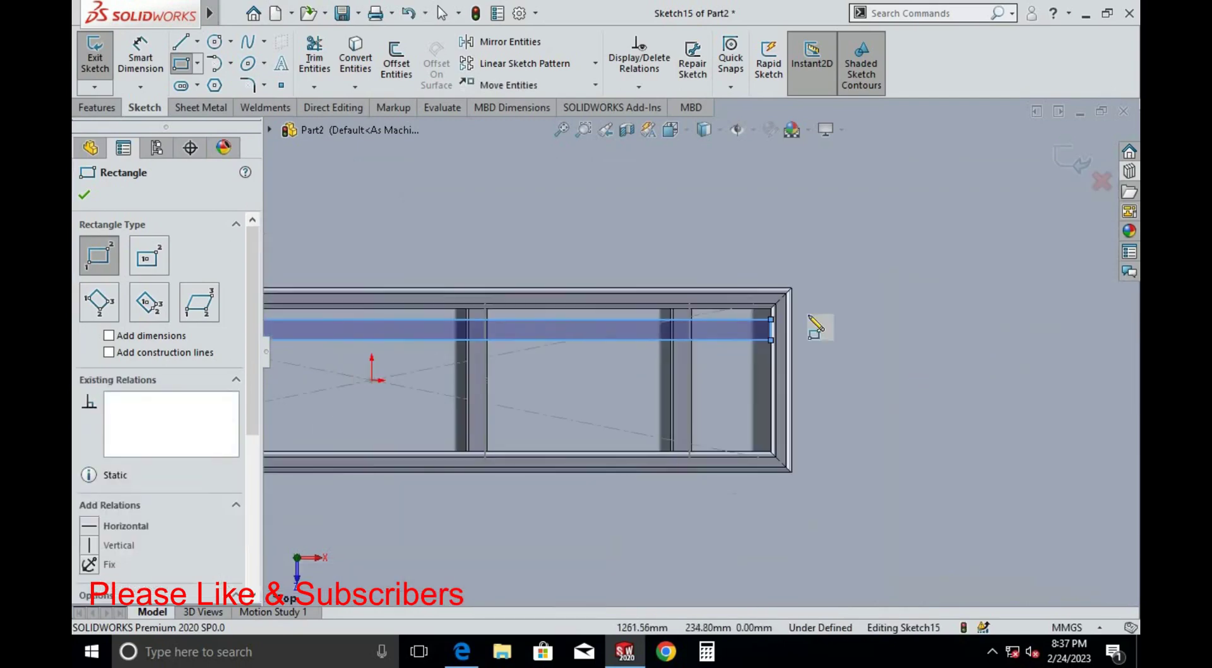
{"action": "scroll", "coordinate": [604, 364], "scroll_direction": "up", "scroll_amount": 2}
{"action": "scroll", "coordinate": [442, 360], "scroll_direction": "up", "scroll_amount": 1}
{"action": "scroll", "coordinate": [366, 358], "scroll_direction": "down", "scroll_amount": 4}
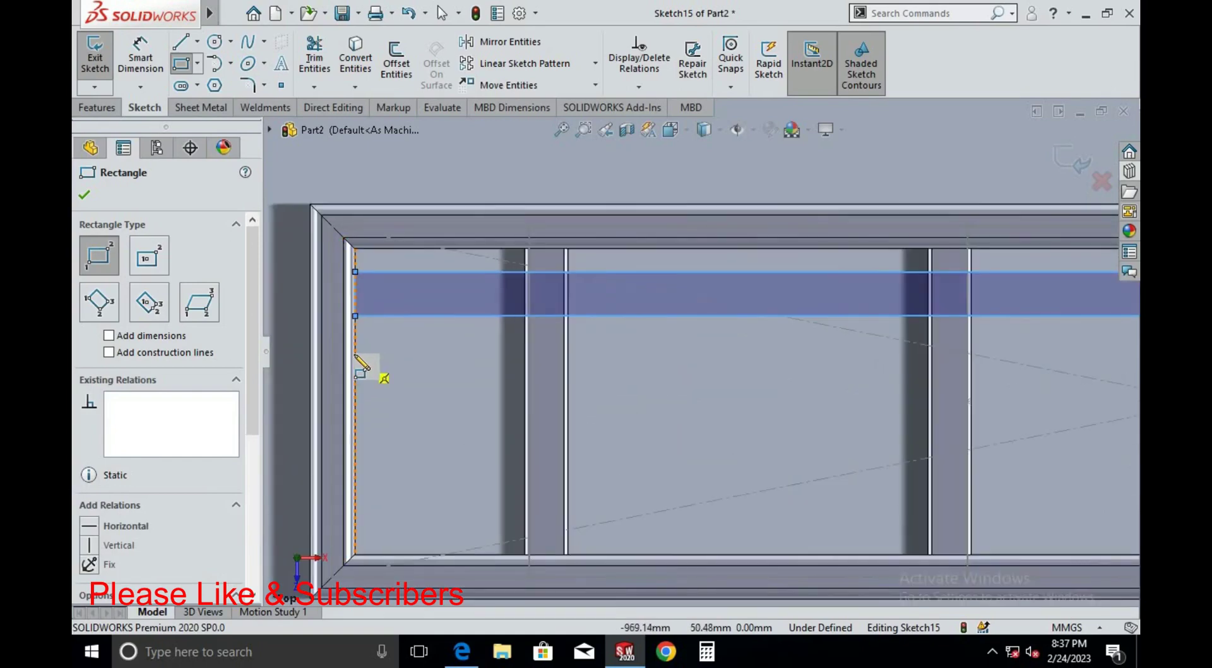
Draw the second slat rectangle between the frame's inner left and right edges
{"action": "left_click", "coordinate": [357, 362]}
{"action": "scroll", "coordinate": [392, 378], "scroll_direction": "up", "scroll_amount": 2}
{"action": "scroll", "coordinate": [536, 398], "scroll_direction": "up", "scroll_amount": 2}
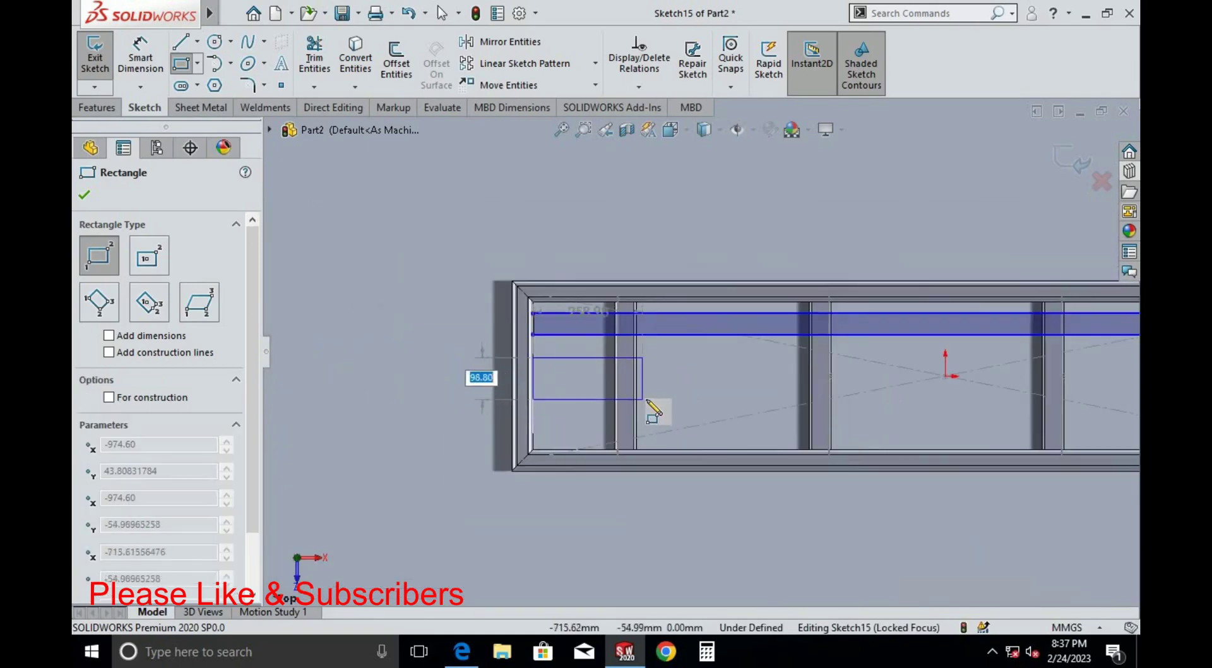
{"action": "scroll", "coordinate": [821, 397], "scroll_direction": "up", "scroll_amount": 2}
{"action": "scroll", "coordinate": [868, 378], "scroll_direction": "down", "scroll_amount": 2}
{"action": "scroll", "coordinate": [852, 365], "scroll_direction": "down", "scroll_amount": 2}
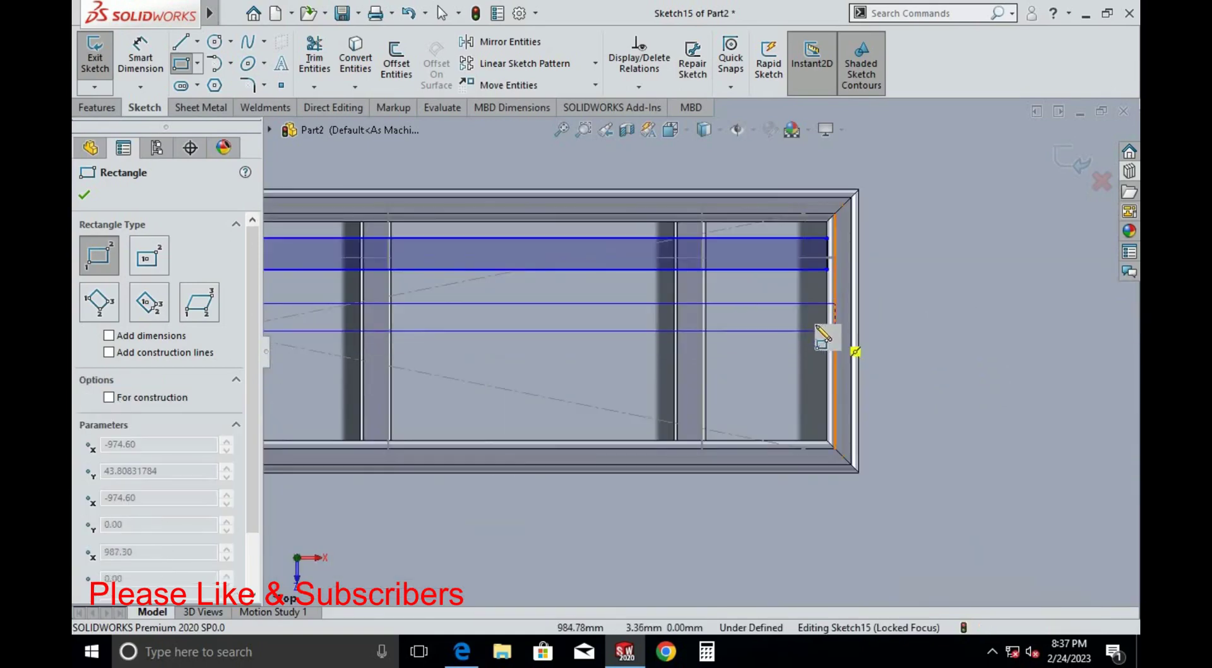
{"action": "scroll", "coordinate": [827, 341], "scroll_direction": "down", "scroll_amount": 2}
{"action": "left_click", "coordinate": [804, 358]}
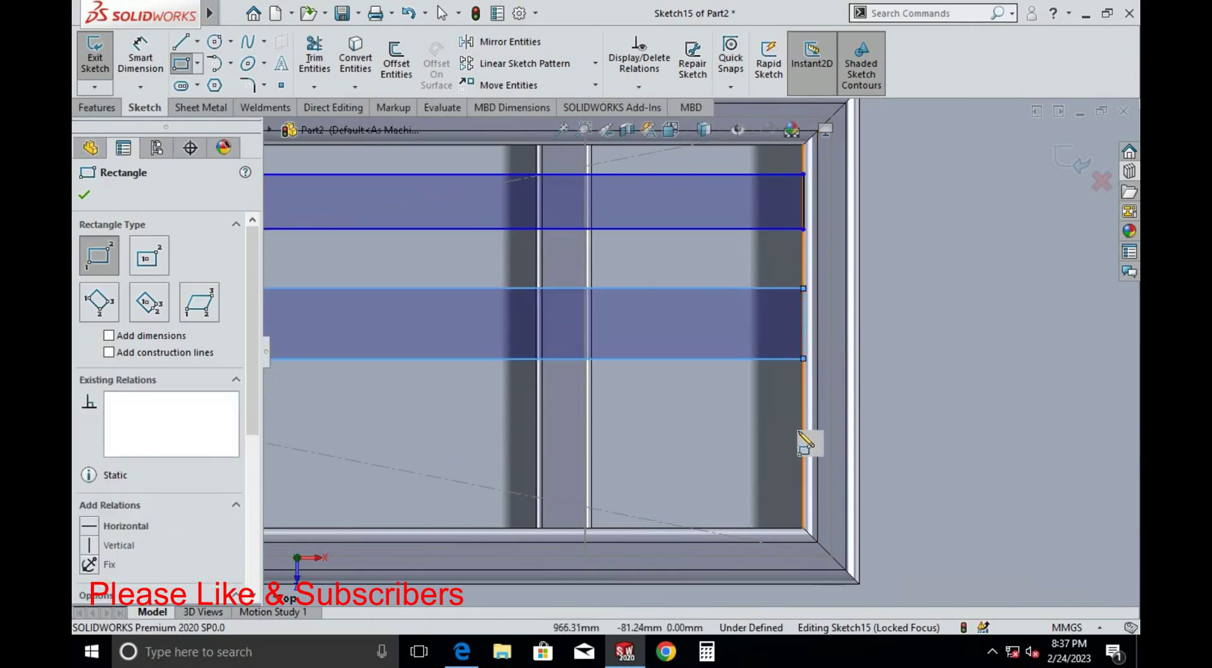
Draw the third slat rectangle across the frame and exit the rectangle tool
{"action": "left_click", "coordinate": [821, 449]}
{"action": "scroll", "coordinate": [1038, 305], "scroll_direction": "up", "scroll_amount": 2}
{"action": "scroll", "coordinate": [1022, 313], "scroll_direction": "up", "scroll_amount": 2}
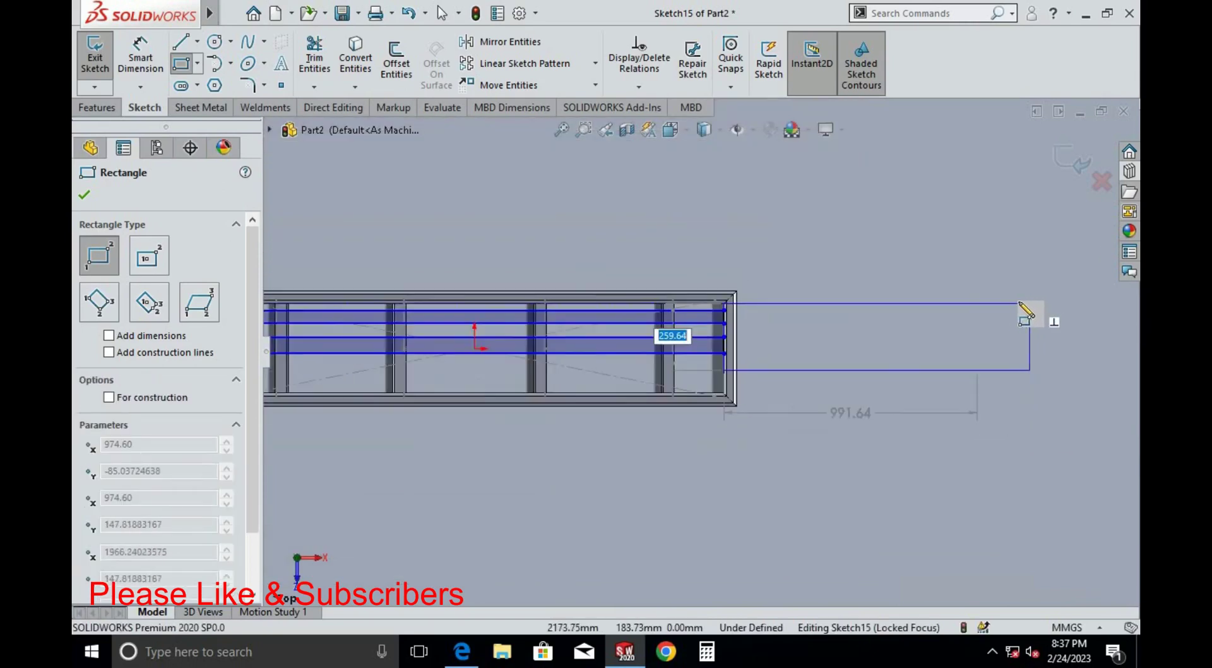
{"action": "scroll", "coordinate": [909, 328], "scroll_direction": "up", "scroll_amount": 1}
{"action": "scroll", "coordinate": [442, 372], "scroll_direction": "down", "scroll_amount": 2}
{"action": "scroll", "coordinate": [498, 404], "scroll_direction": "down", "scroll_amount": 3}
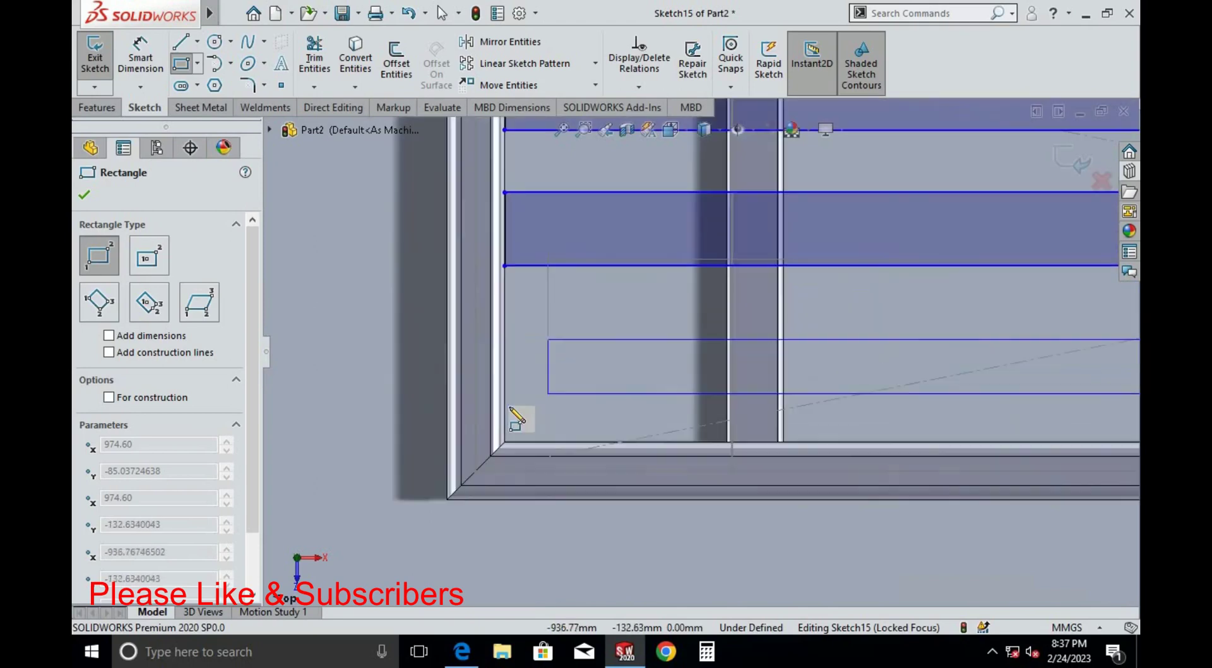
{"action": "left_click", "coordinate": [505, 412]}
{"action": "key", "text": "Escape"}
{"action": "scroll", "coordinate": [566, 373], "scroll_direction": "up", "scroll_amount": 2}
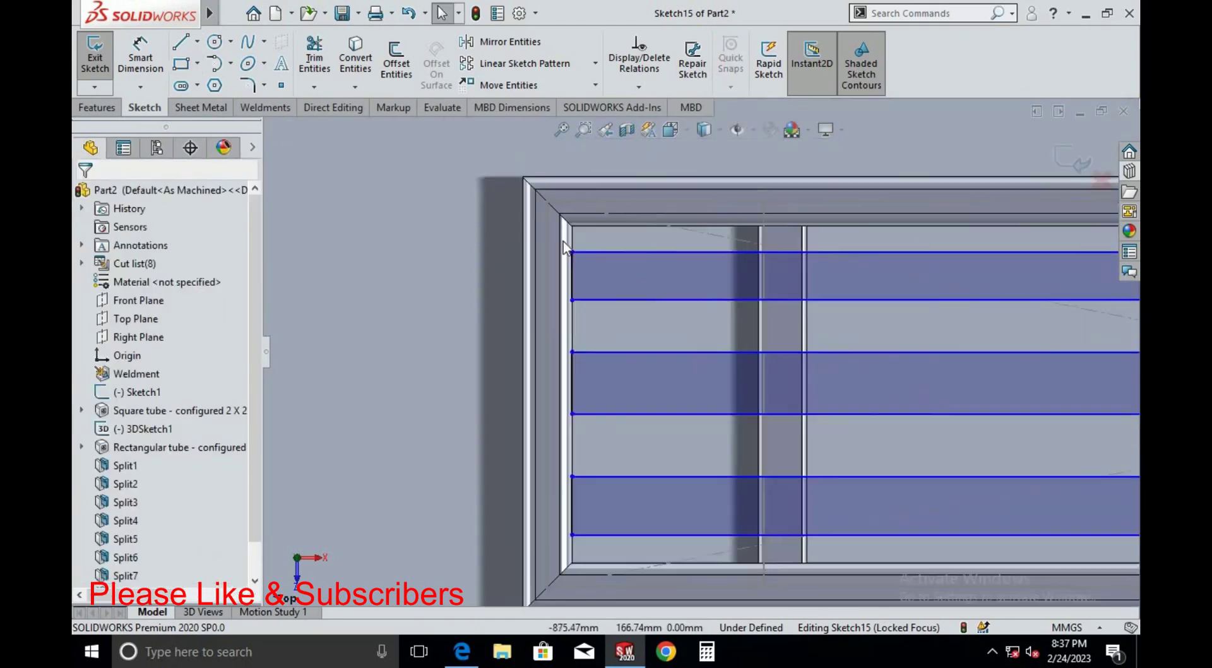
{"action": "scroll", "coordinate": [691, 407], "scroll_direction": "down", "scroll_amount": 1}
Dimension the gap between the frame's inner top edge and the first slat as 10 mm
{"action": "left_click", "coordinate": [140, 56]}
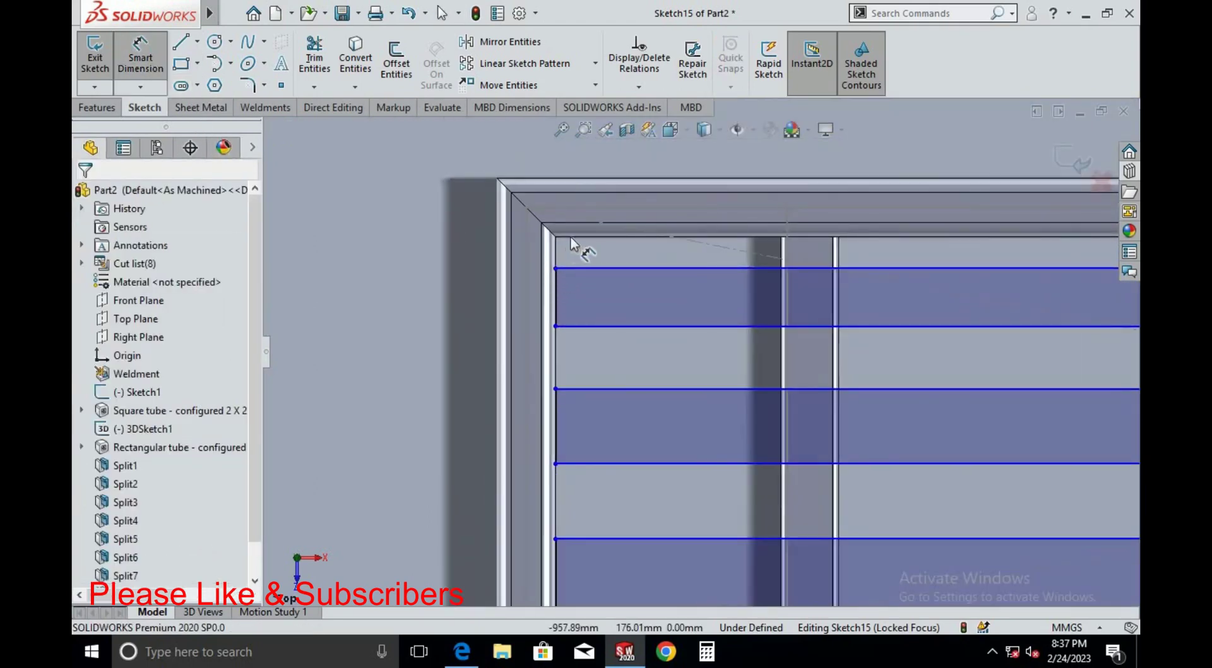
{"action": "scroll", "coordinate": [567, 257], "scroll_direction": "down", "scroll_amount": 2}
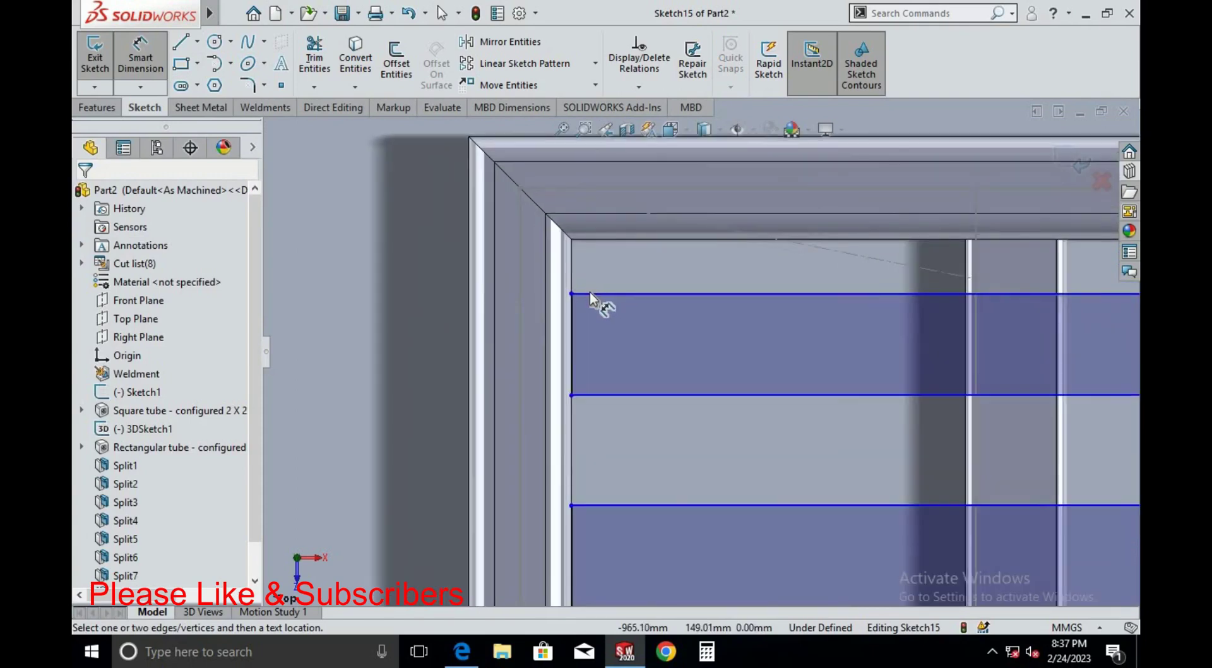
{"action": "left_click", "coordinate": [589, 293]}
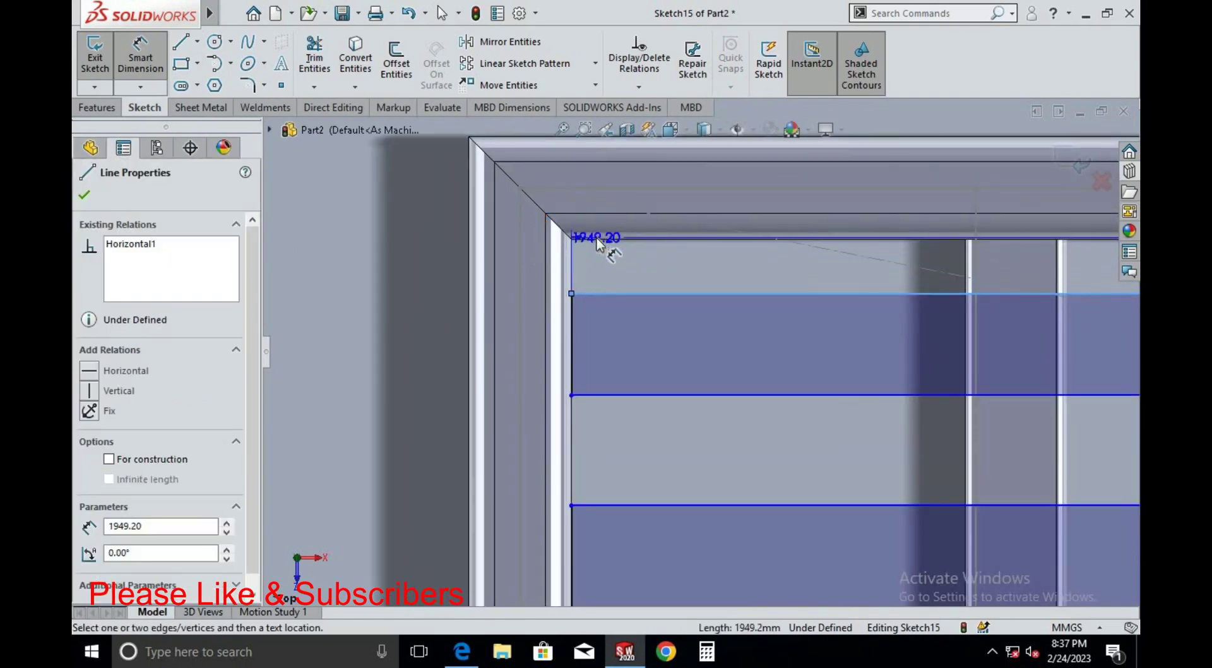
{"action": "left_click", "coordinate": [596, 240]}
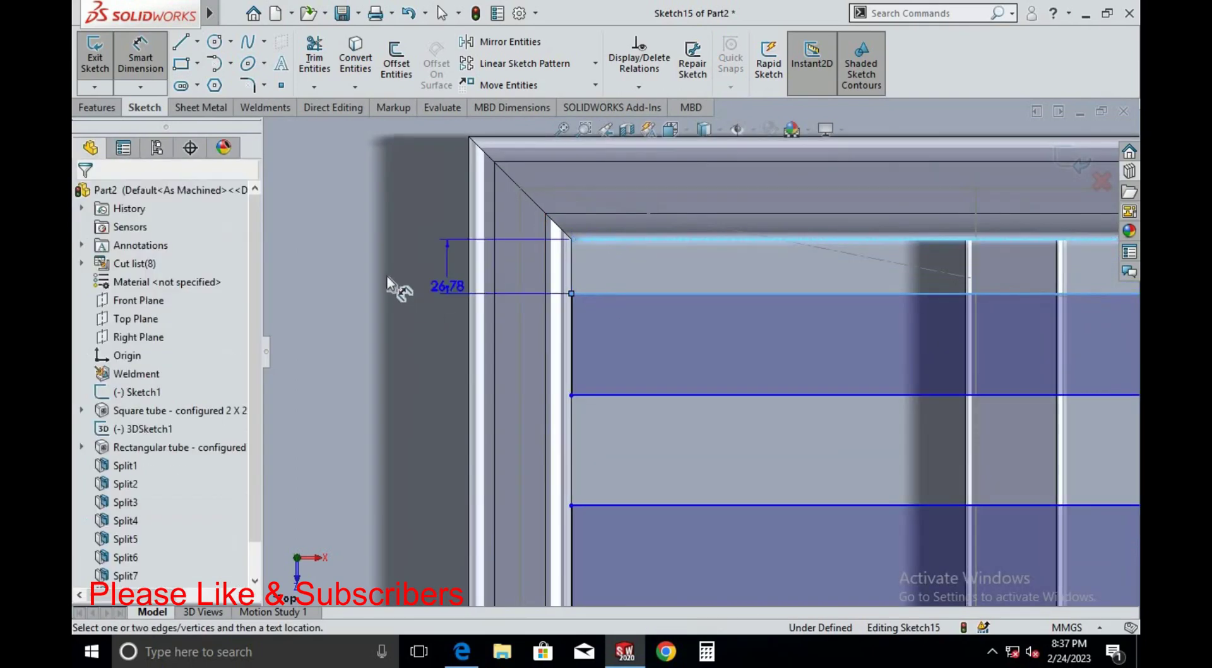
{"action": "left_click", "coordinate": [386, 275]}
{"action": "type", "text": "10"}
{"action": "key", "text": "Return"}
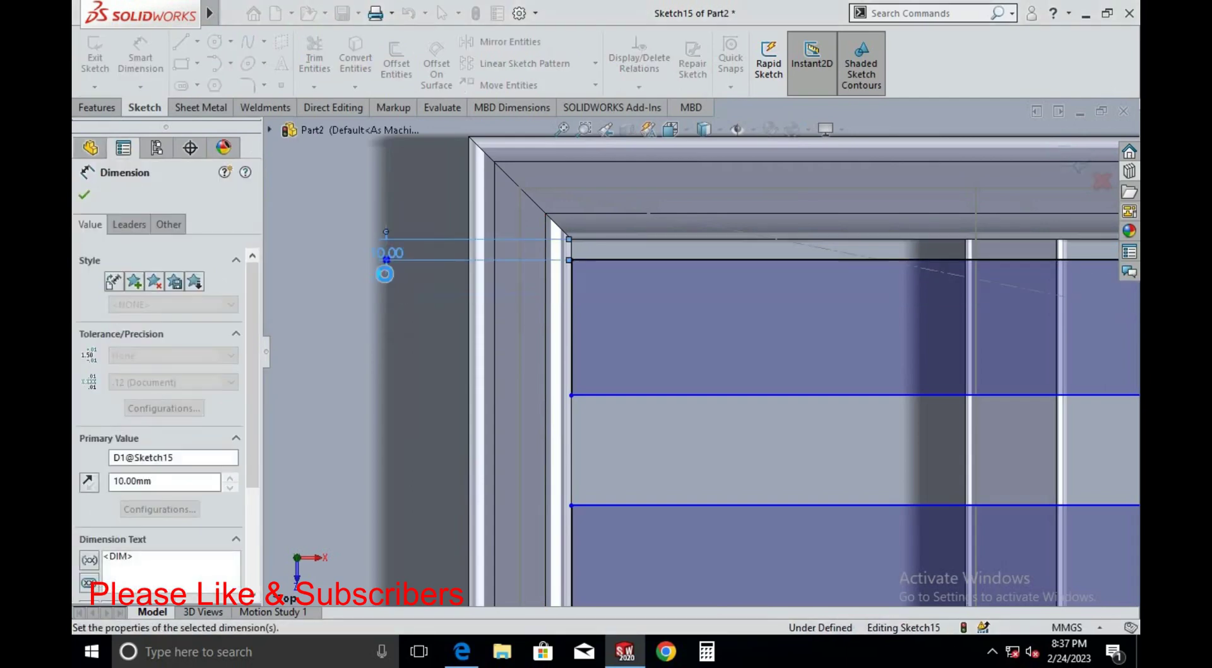
Set the first slat's width to 100 mm and its gap to the second slat to 10 mm
{"action": "left_click", "coordinate": [575, 322]}
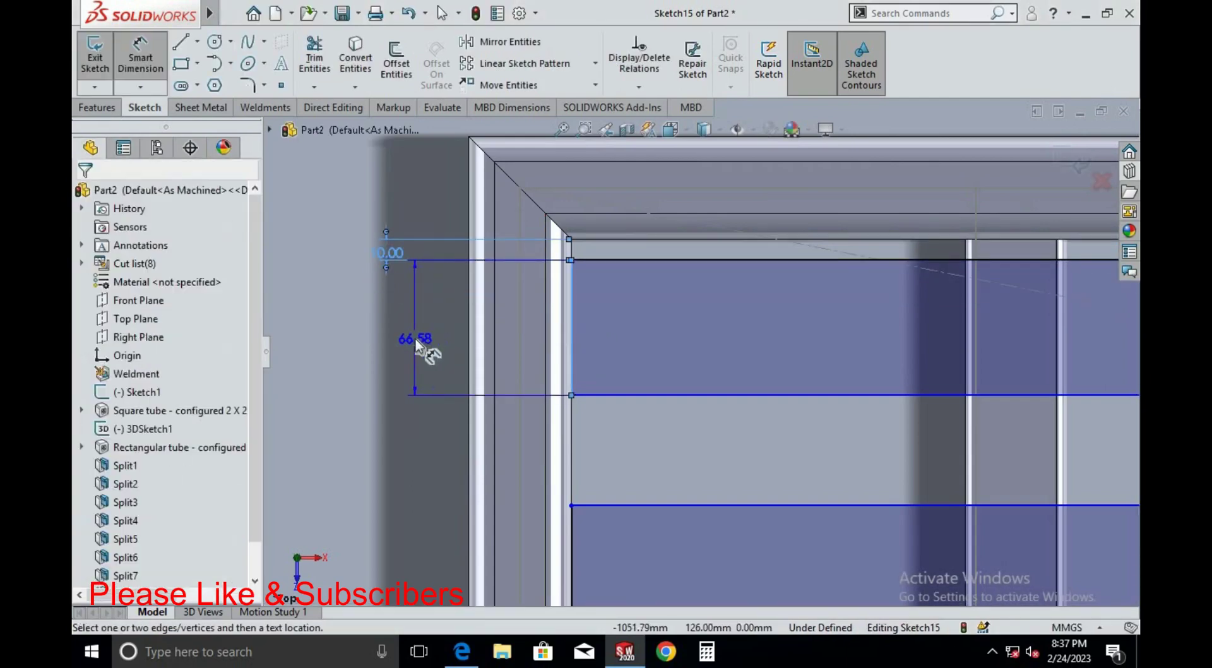
{"action": "left_click", "coordinate": [418, 344]}
{"action": "type", "text": "100"}
{"action": "key", "text": "Return"}
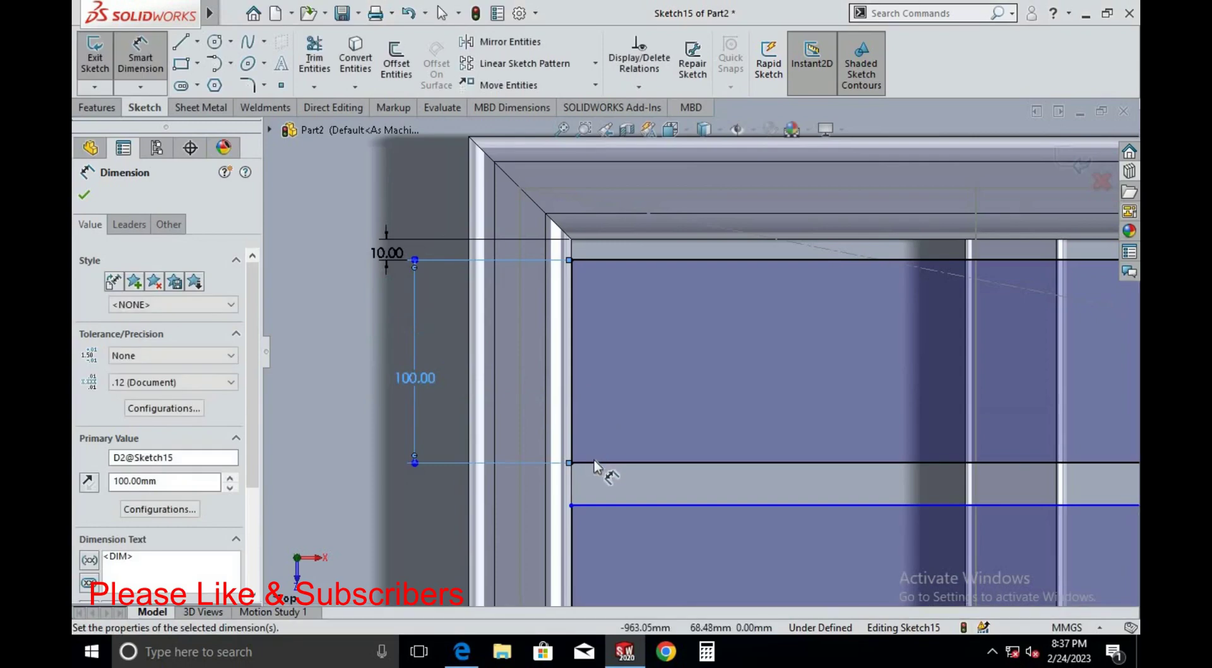
{"action": "left_click", "coordinate": [589, 507]}
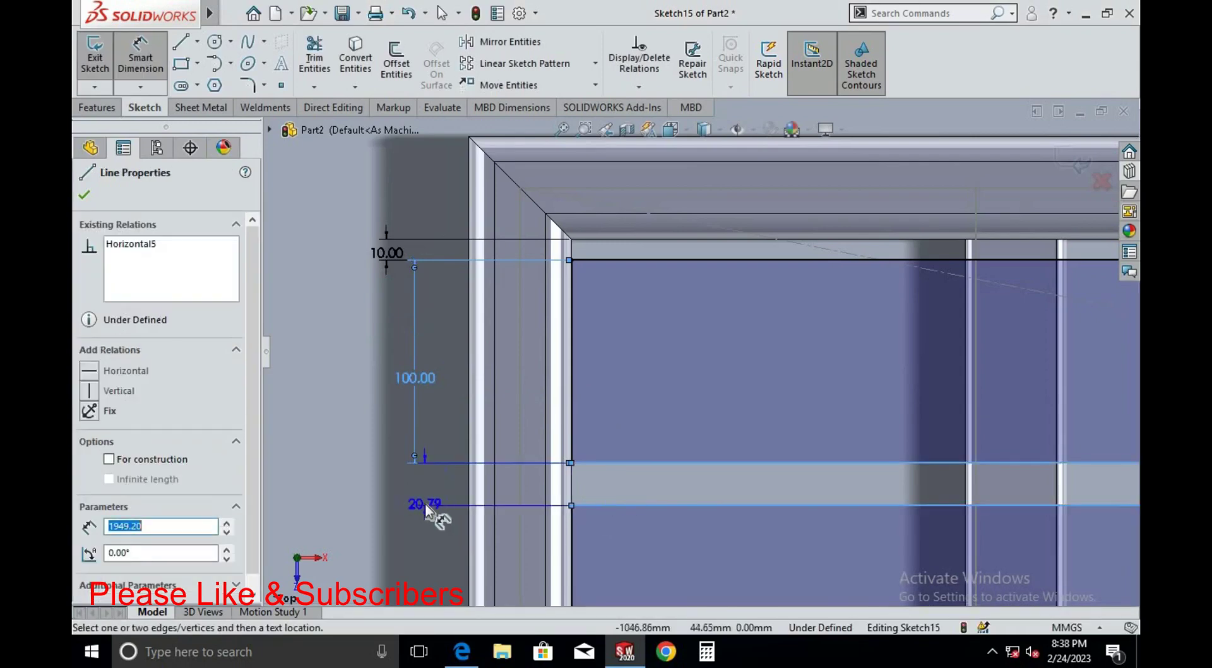
{"action": "left_click", "coordinate": [426, 502]}
{"action": "type", "text": "10"}
{"action": "key", "text": "Return"}
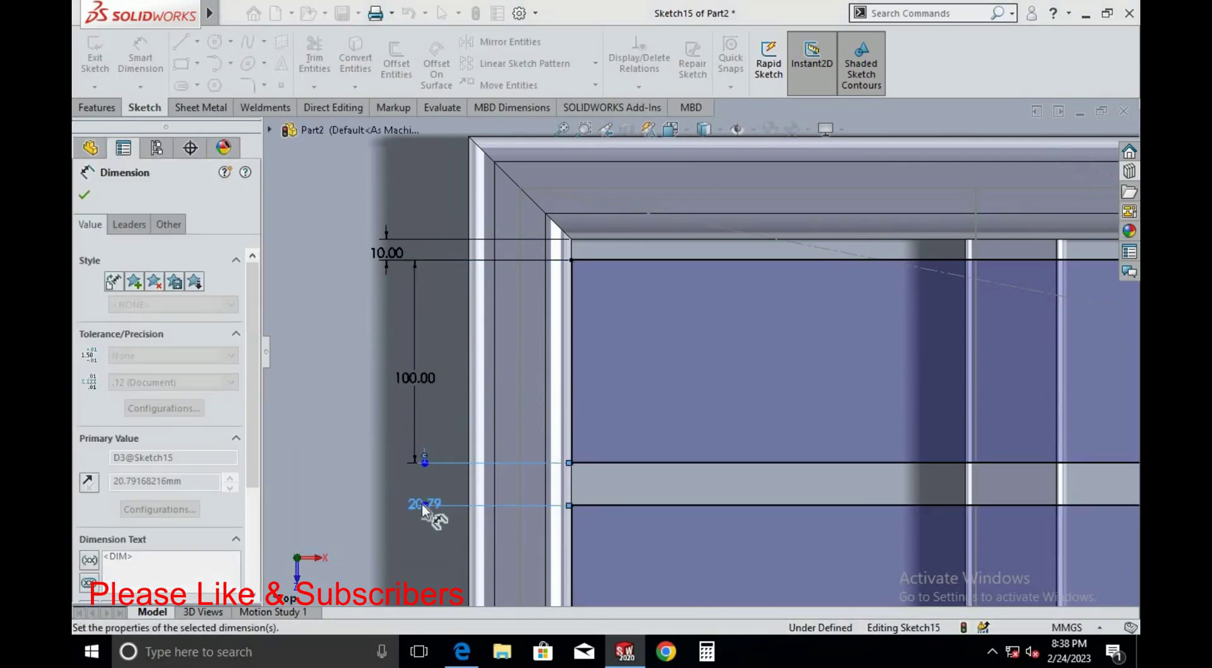
Set the second slat's width to 100 mm and the gap above the third slat to 10 mm
{"action": "scroll", "coordinate": [565, 433], "scroll_direction": "up", "scroll_amount": 3}
{"action": "scroll", "coordinate": [654, 366], "scroll_direction": "down", "scroll_amount": 2}
{"action": "left_click", "coordinate": [652, 366]}
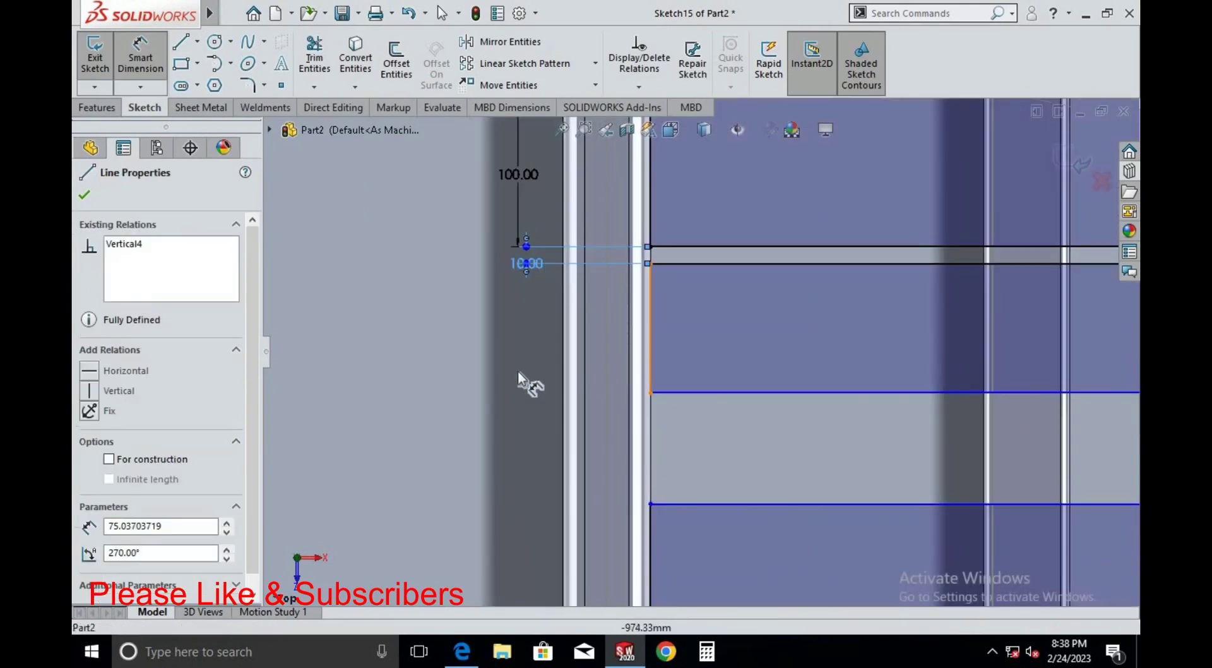
{"action": "left_click", "coordinate": [520, 357]}
{"action": "type", "text": "100"}
{"action": "key", "text": "Return"}
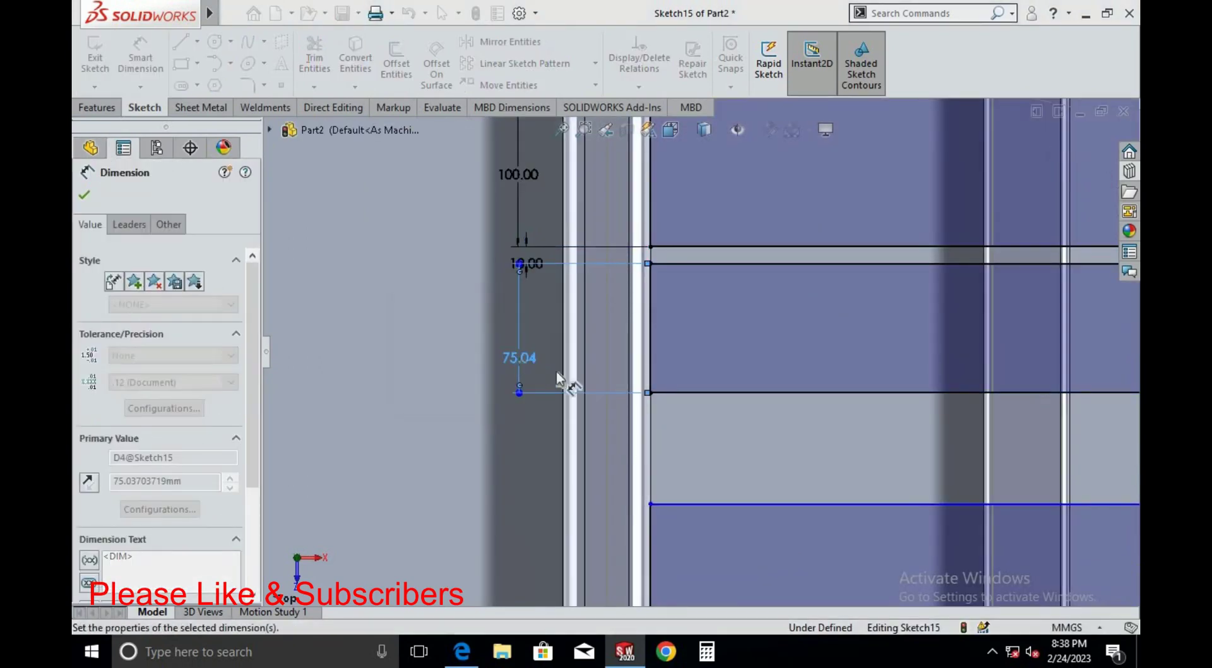
{"action": "left_click", "coordinate": [670, 502]}
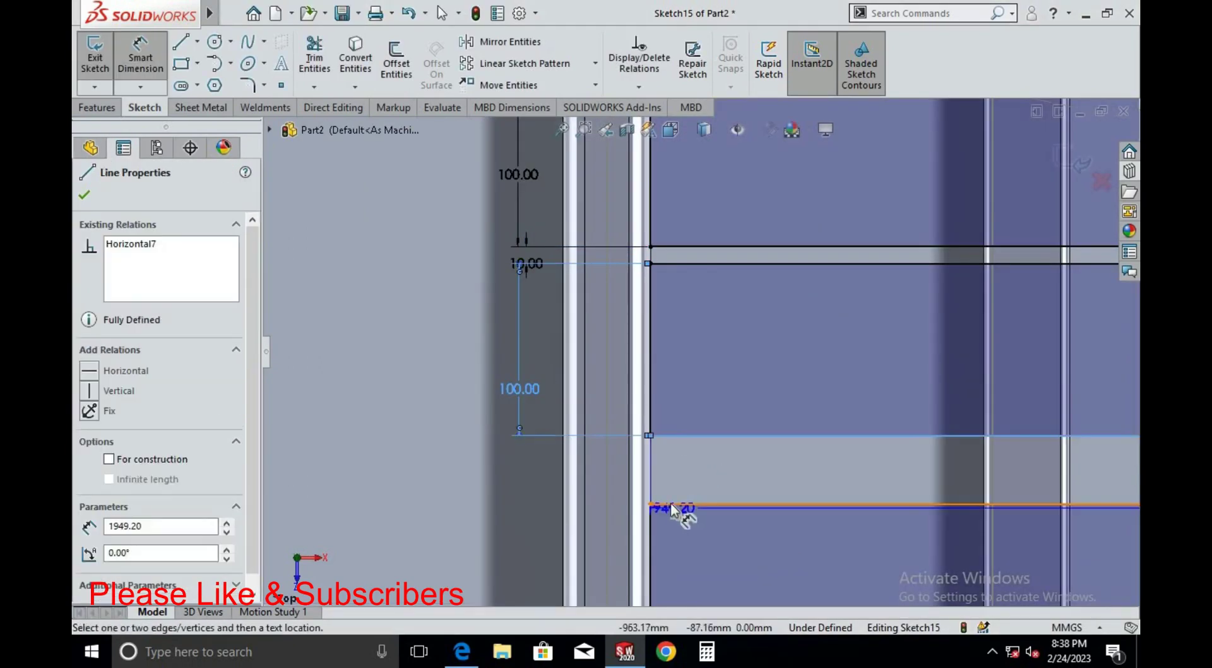
{"action": "left_click", "coordinate": [513, 483]}
{"action": "type", "text": "10"}
{"action": "key", "text": "Return"}
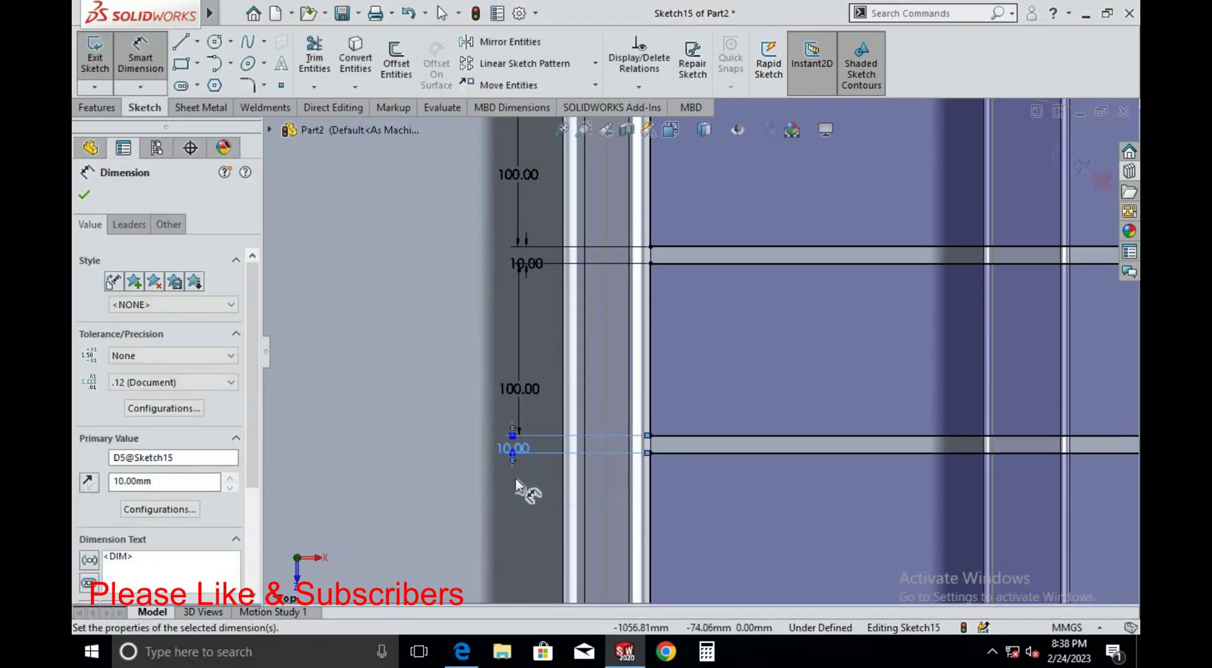
Dimension the third slat's width, undoing an extra bottom-gap dimension
{"action": "scroll", "coordinate": [695, 478], "scroll_direction": "up", "scroll_amount": 3}
{"action": "scroll", "coordinate": [650, 379], "scroll_direction": "down", "scroll_amount": 2}
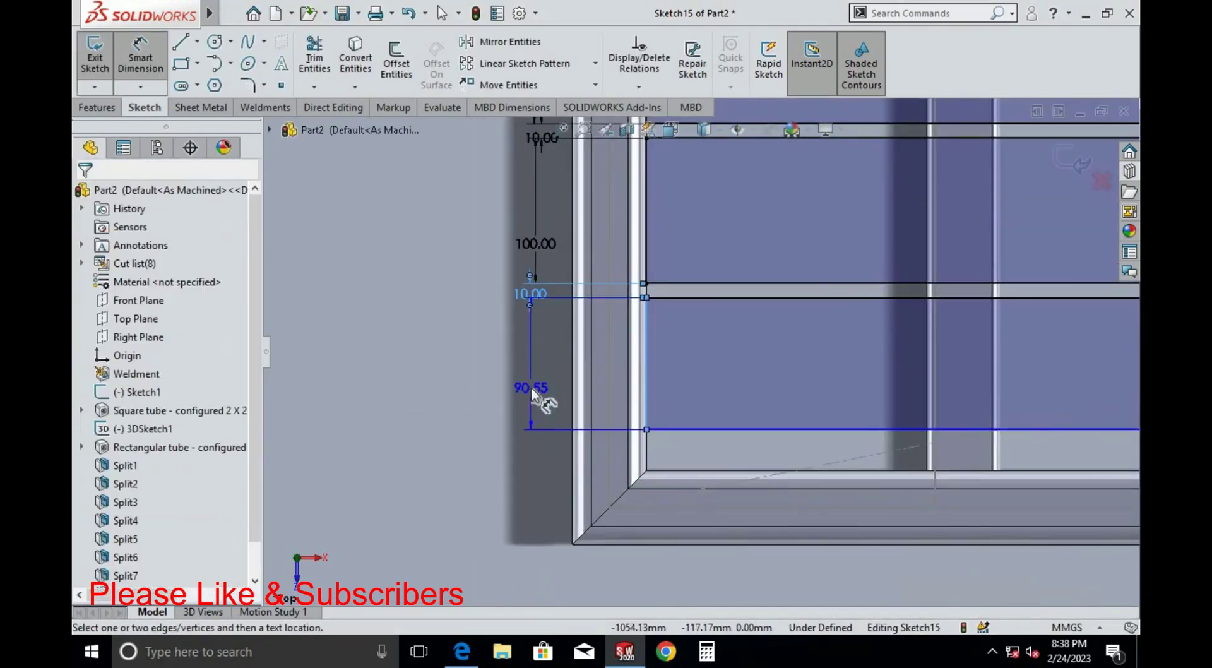
{"action": "left_click", "coordinate": [532, 387]}
{"action": "key", "text": "Return"}
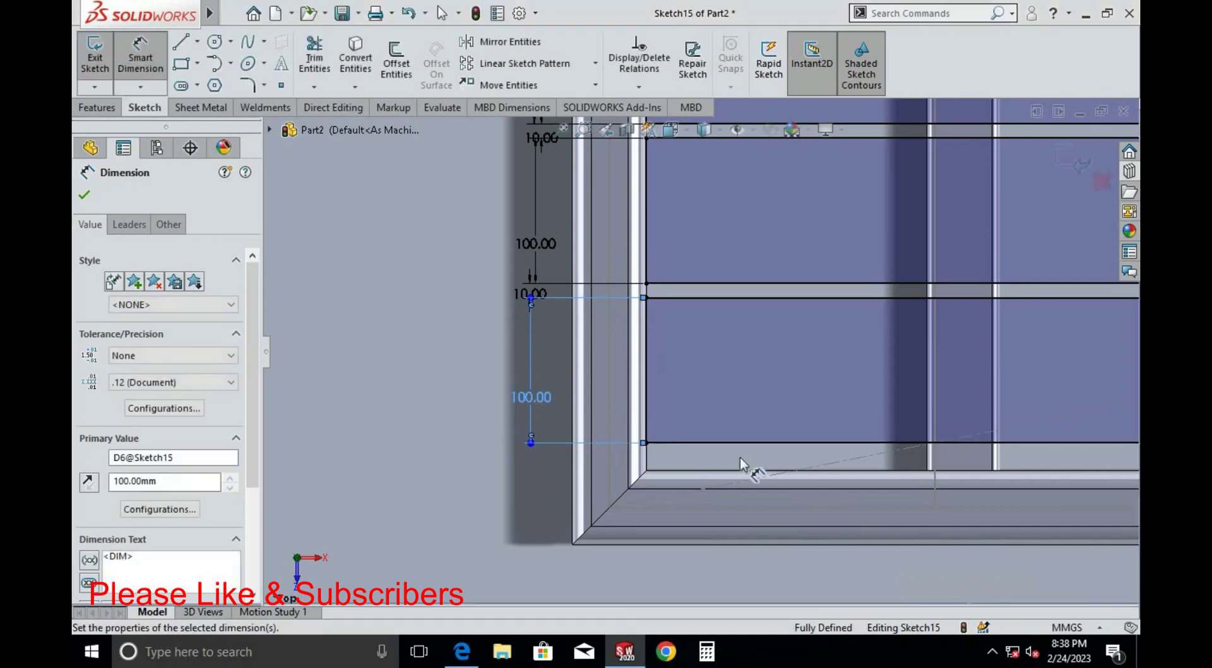
{"action": "left_click", "coordinate": [673, 468]}
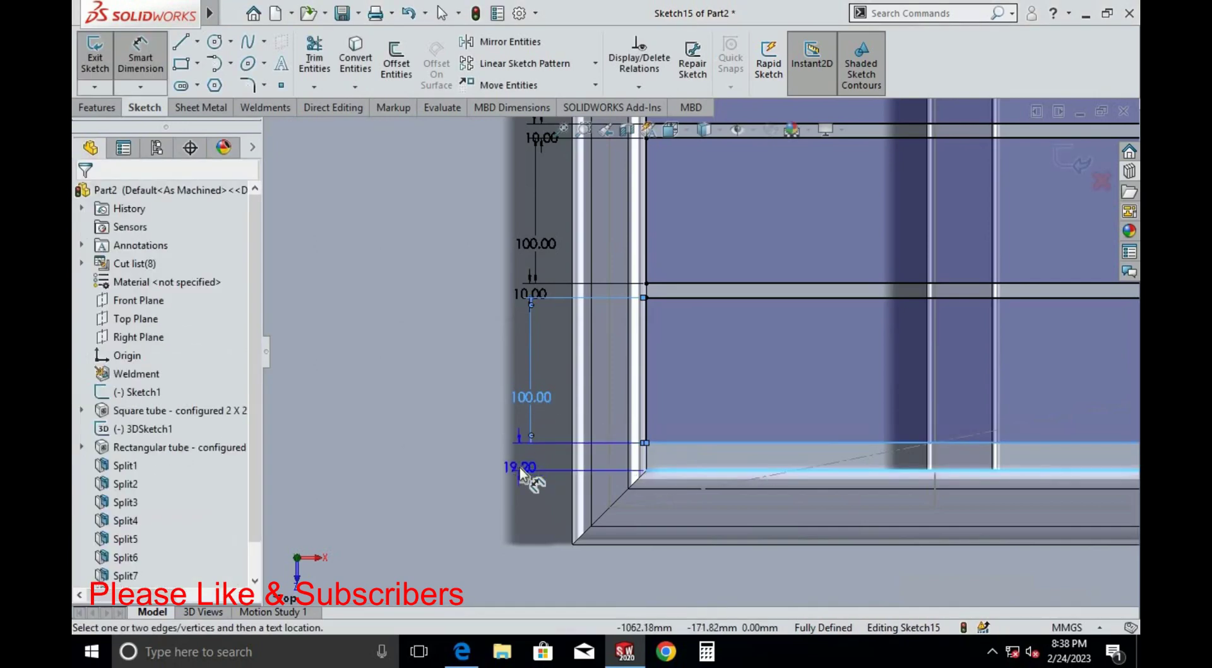
{"action": "left_click", "coordinate": [520, 468]}
{"action": "key", "text": "ctrl+z"}
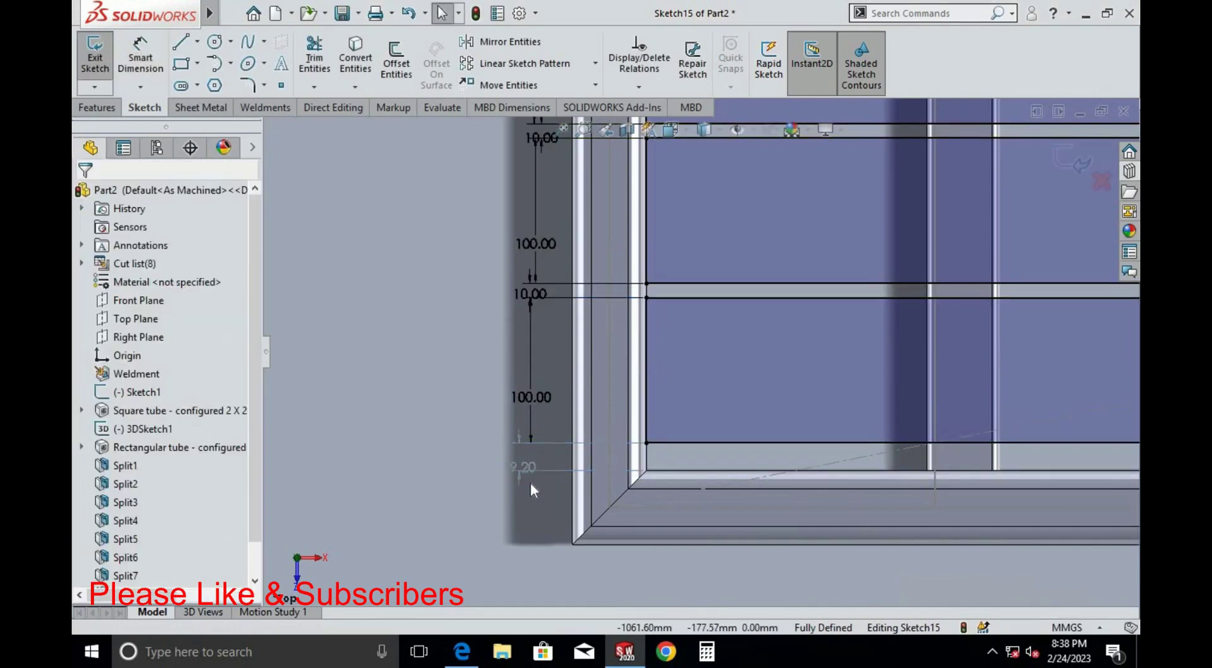
{"action": "key", "text": "ctrl+z"}
Change the third slat's 90.55 width to 100 mm
{"action": "scroll", "coordinate": [614, 381], "scroll_direction": "up", "scroll_amount": 2}
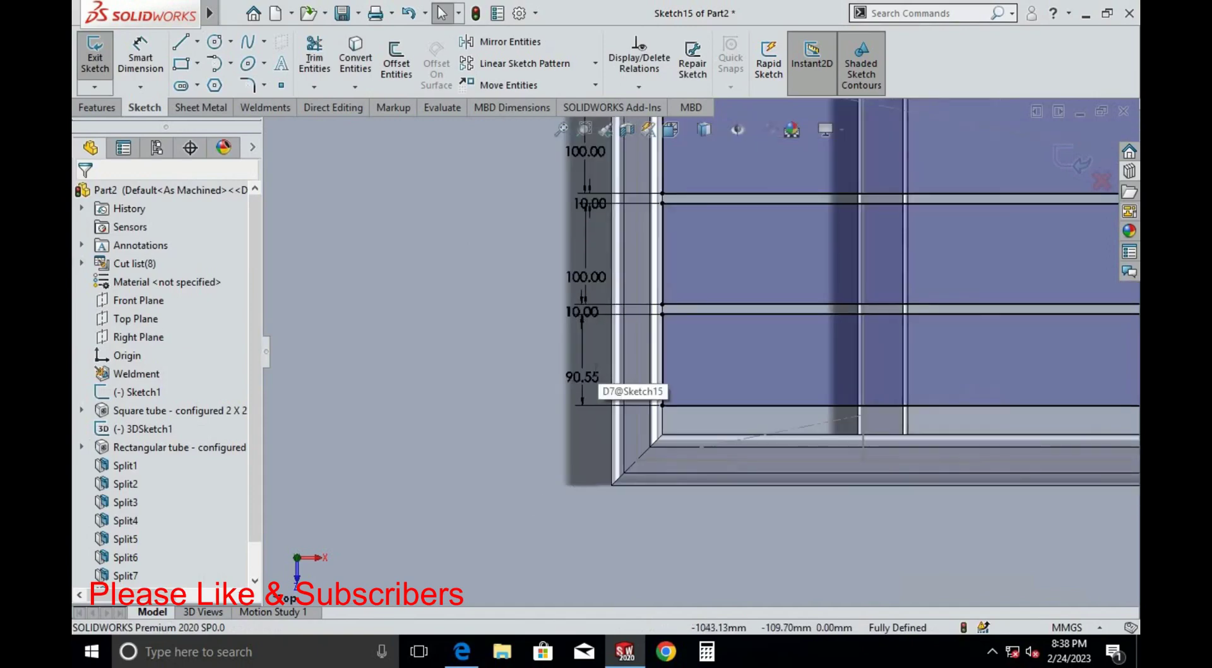
{"action": "left_click", "coordinate": [583, 376]}
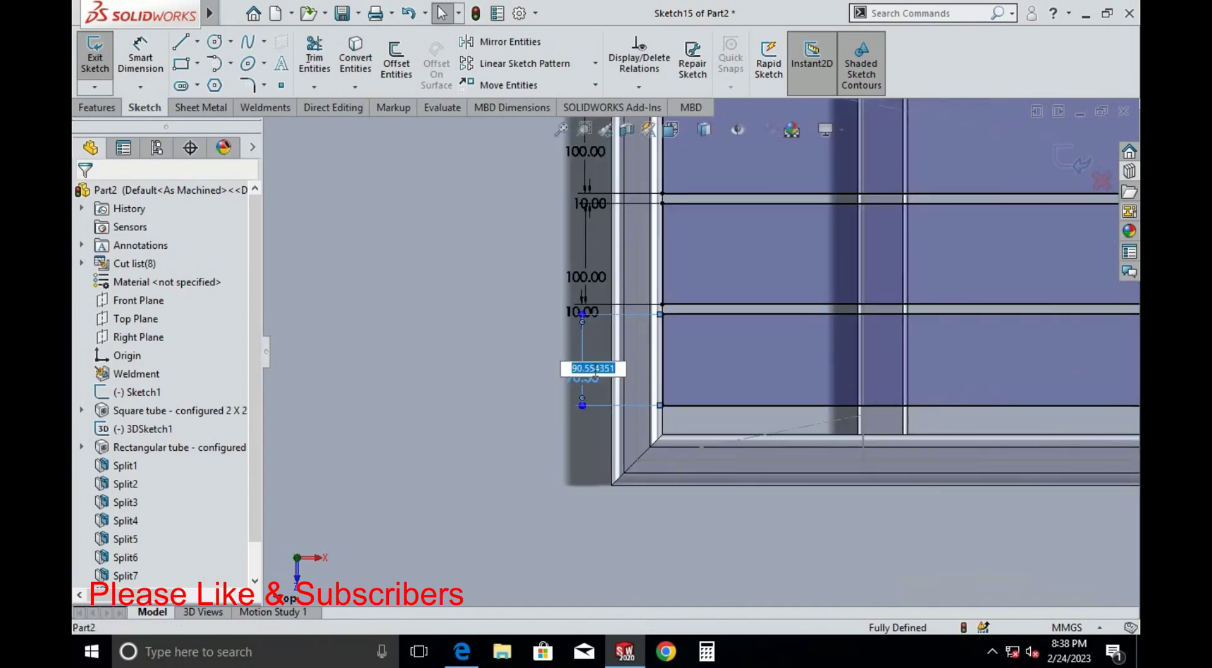
{"action": "key", "text": "Return"}
{"action": "scroll", "coordinate": [607, 427], "scroll_direction": "up", "scroll_amount": 2}
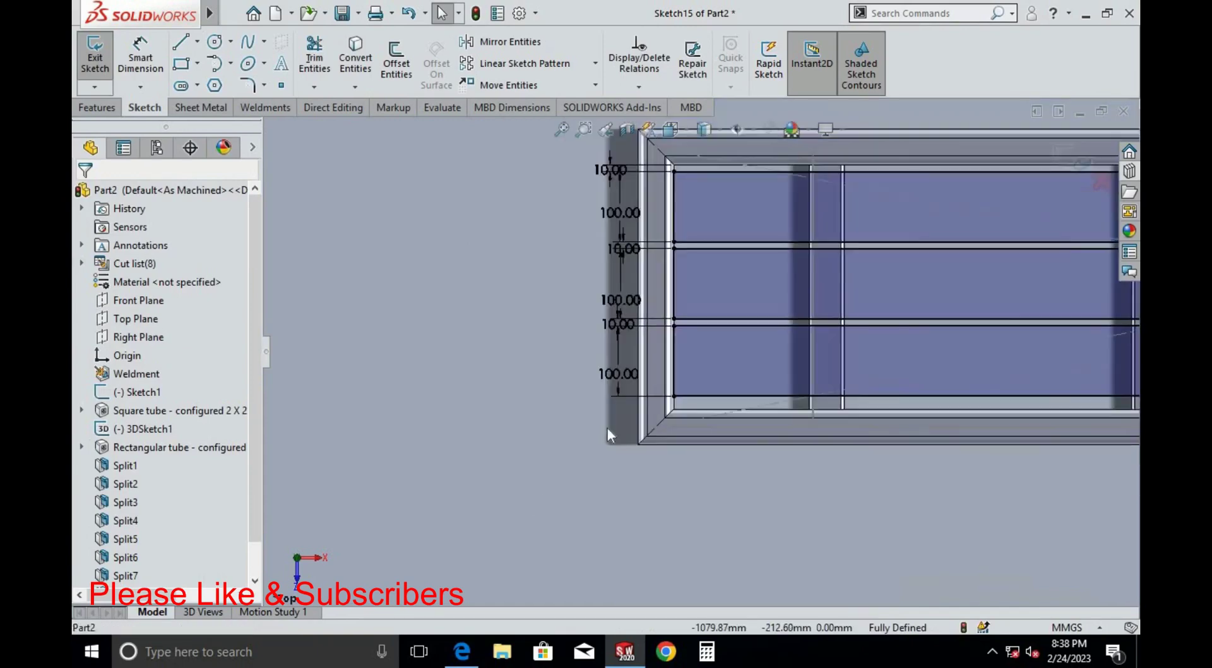
{"action": "scroll", "coordinate": [573, 280], "scroll_direction": "down", "scroll_amount": 2}
Change the top 10 mm gap dimension to 15 mm
{"action": "double_click", "coordinate": [574, 287]}
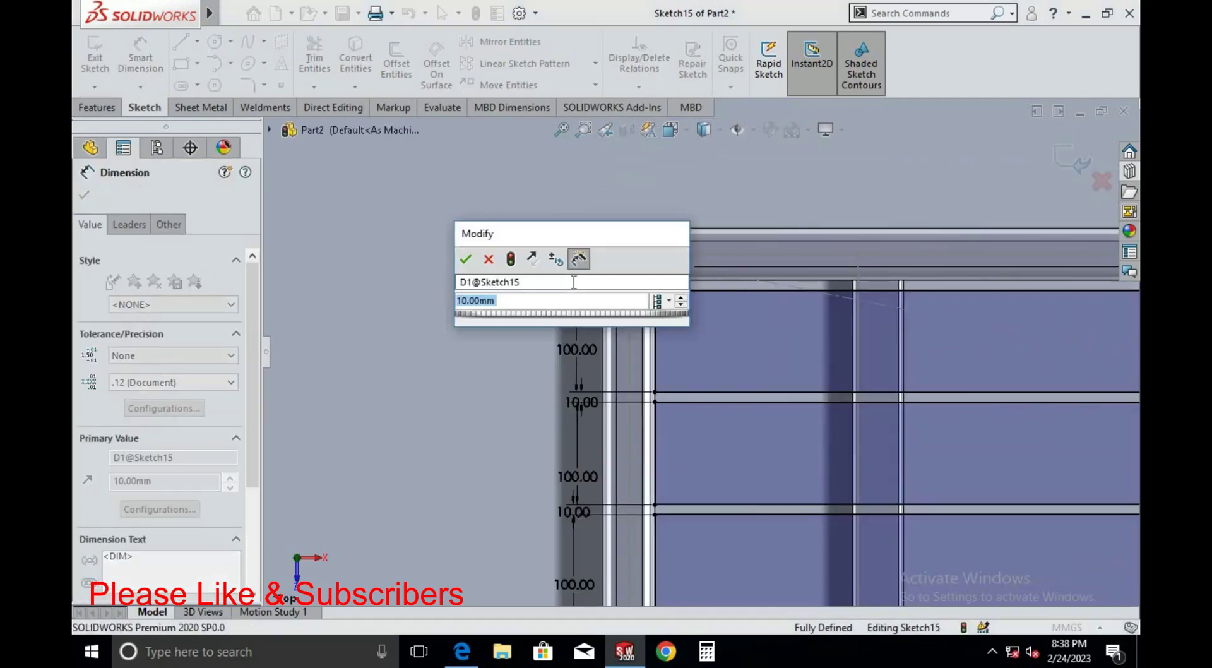
{"action": "type", "text": "15"}
{"action": "key", "text": "Return"}
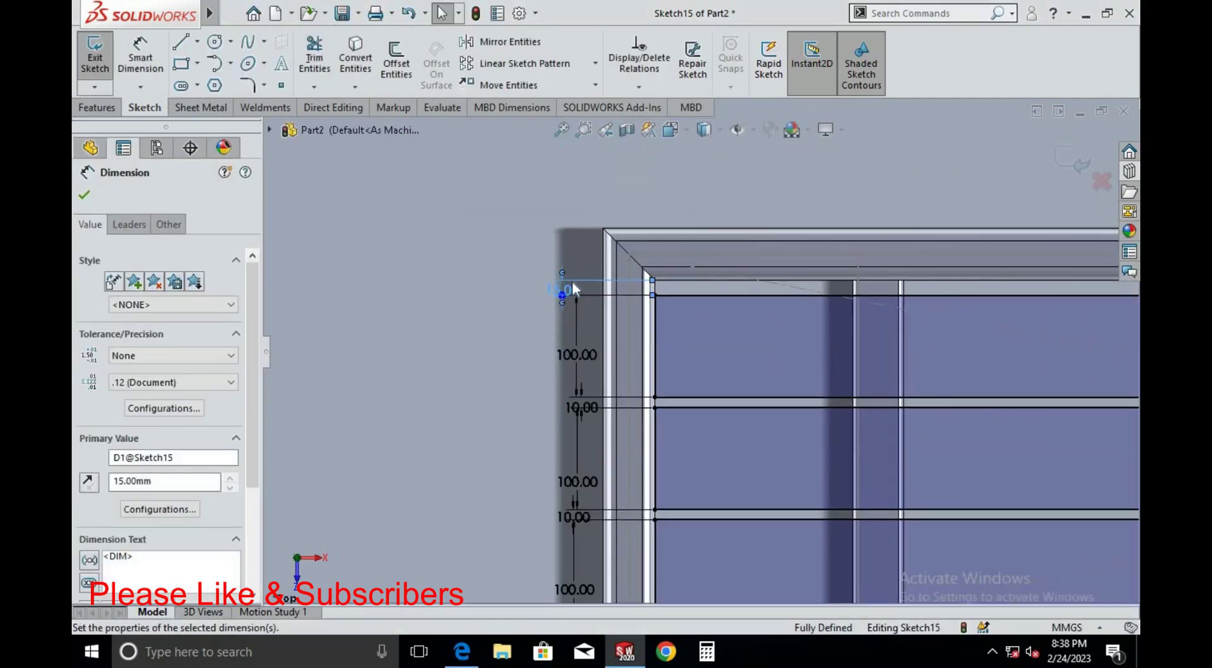
{"action": "scroll", "coordinate": [527, 301], "scroll_direction": "up", "scroll_amount": 2}
{"action": "scroll", "coordinate": [594, 365], "scroll_direction": "up", "scroll_amount": 2}
{"action": "scroll", "coordinate": [674, 357], "scroll_direction": "up", "scroll_amount": 2}
{"action": "scroll", "coordinate": [1042, 361], "scroll_direction": "down", "scroll_amount": 2}
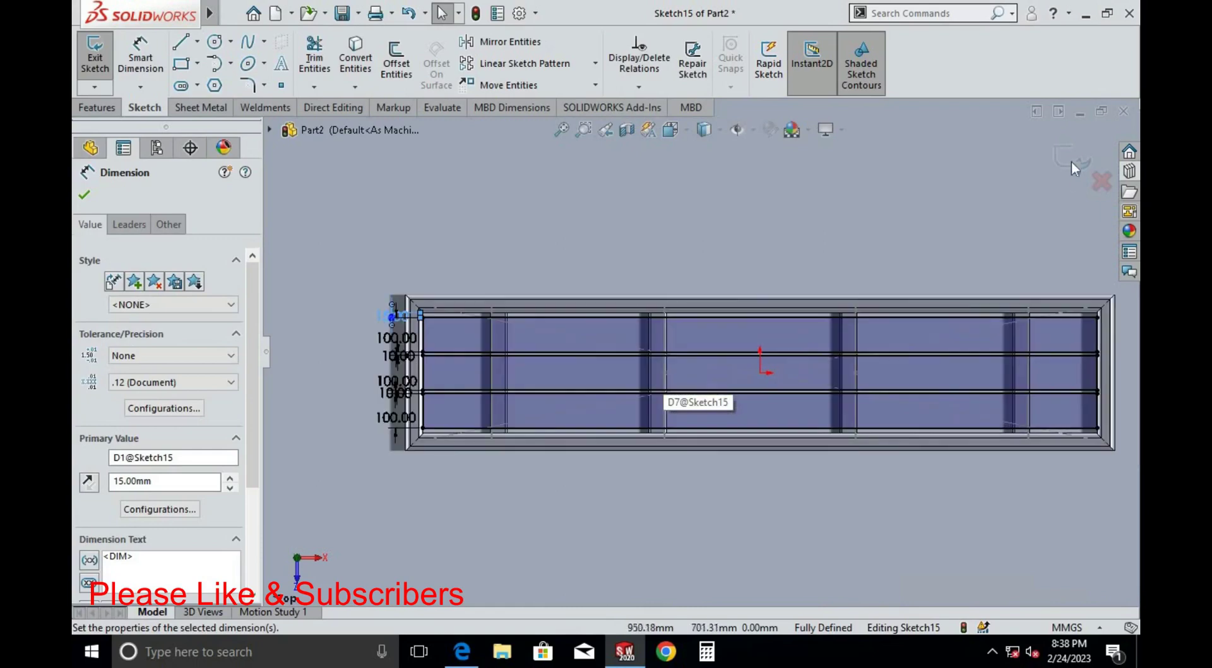
Extrude the slat sketch into Boss-Extrude1 and view it in a tilted 3D orientation
{"action": "key", "text": "Escape"}
{"action": "key", "text": "Return"}
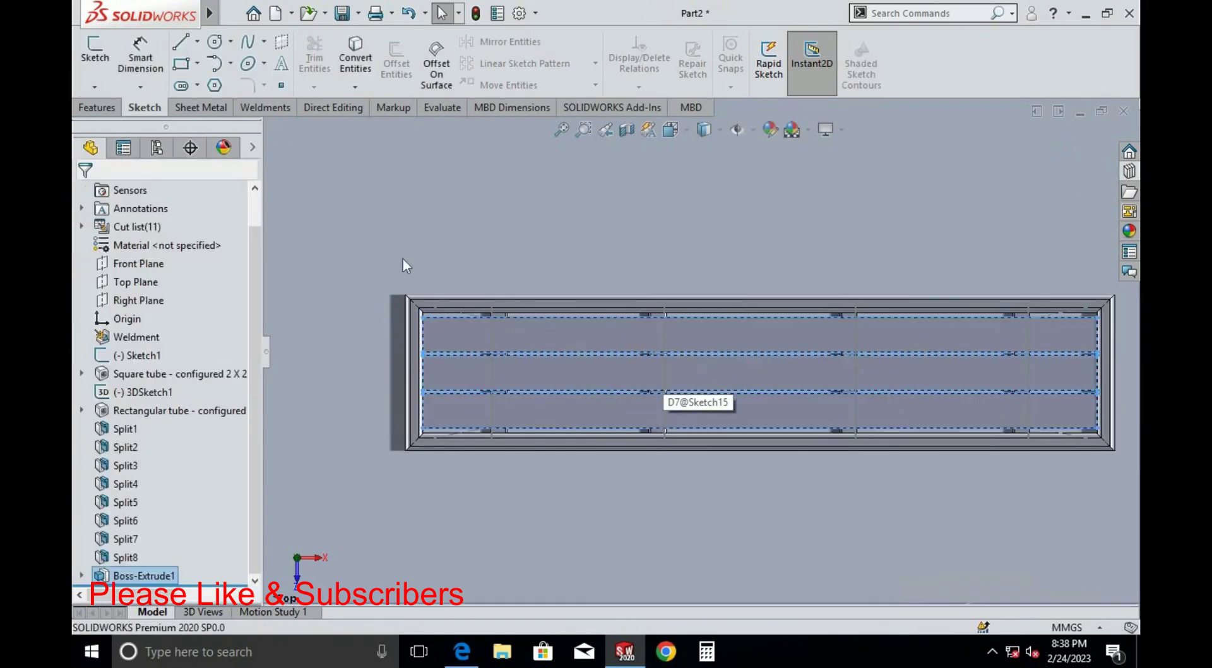
{"action": "mouse_move", "coordinate": [322, 411]}
{"action": "middle_mouse_down"}
{"action": "mouse_move", "coordinate": [347, 251]}
{"action": "mouse_move", "coordinate": [390, 357]}
{"action": "middle_mouse_up"}
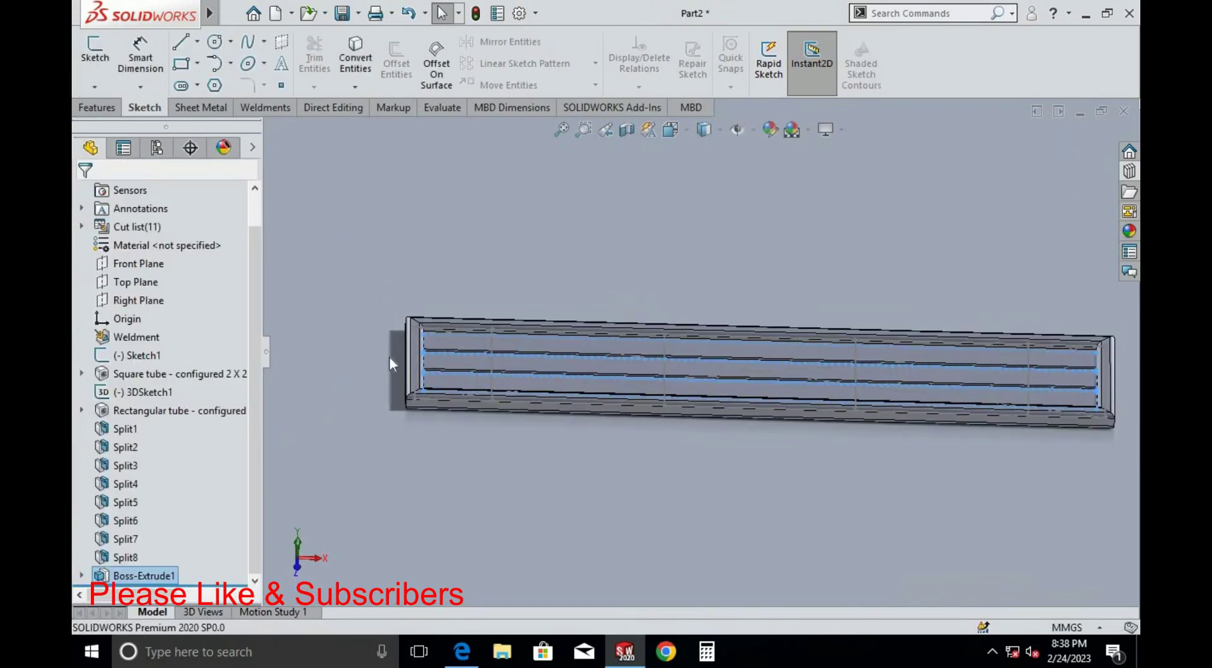
{"action": "left_click", "coordinate": [96, 107]}
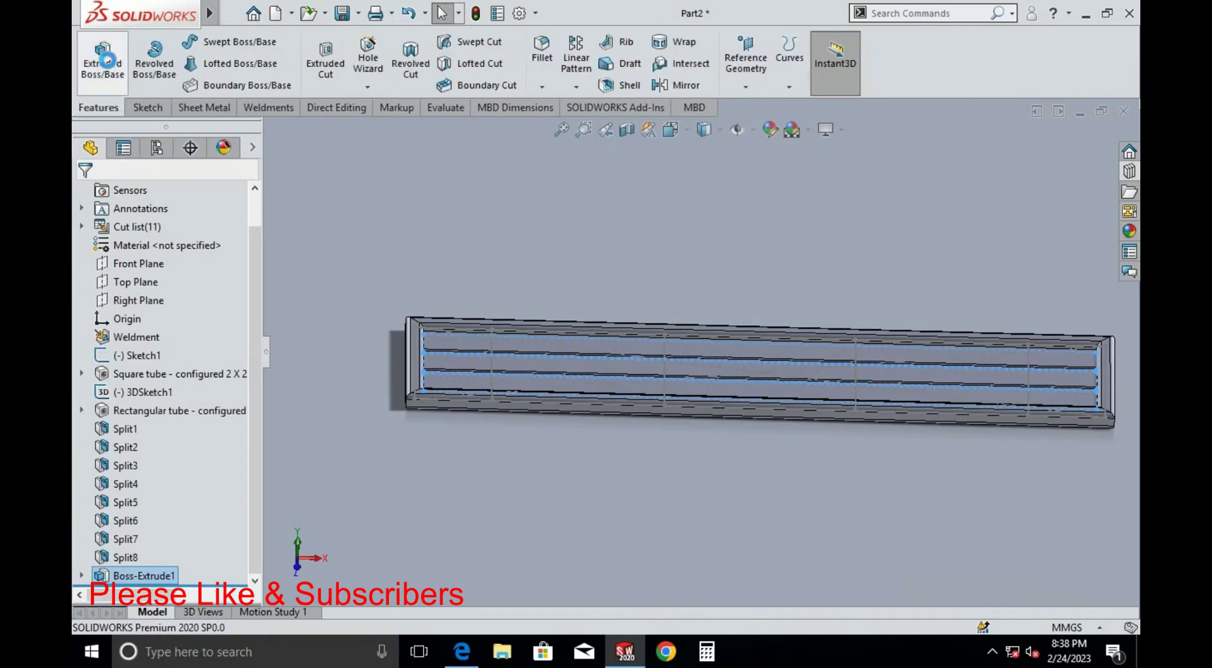
{"action": "left_click", "coordinate": [108, 60]}
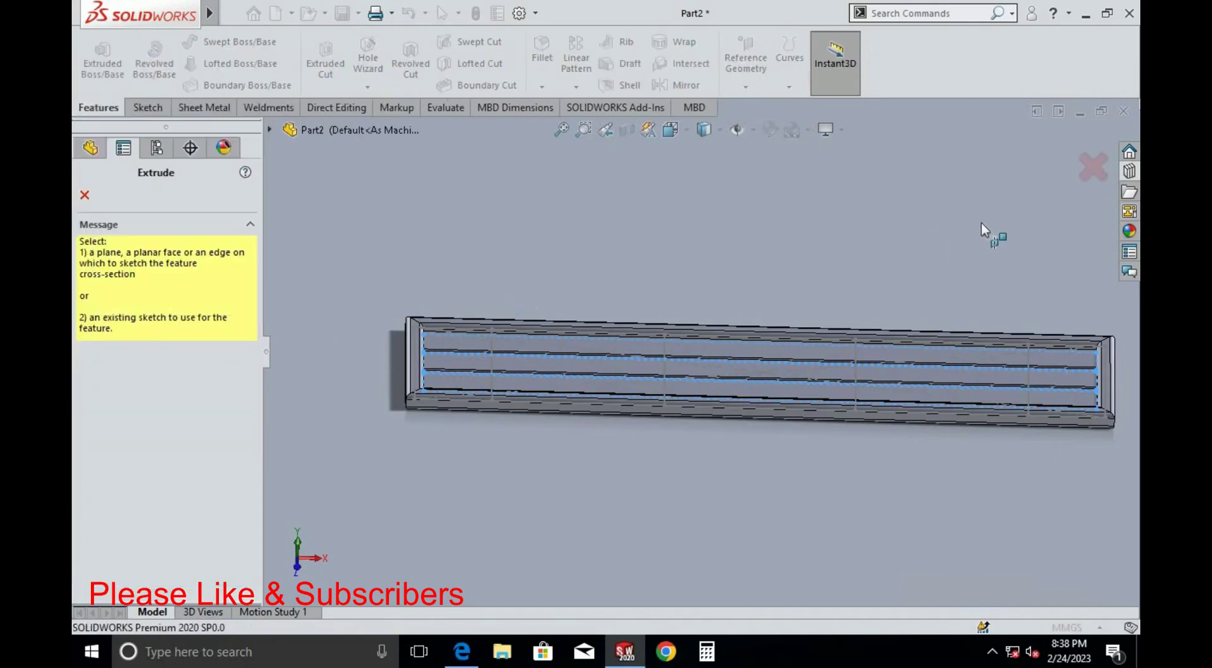
{"action": "left_click", "coordinate": [1093, 167]}
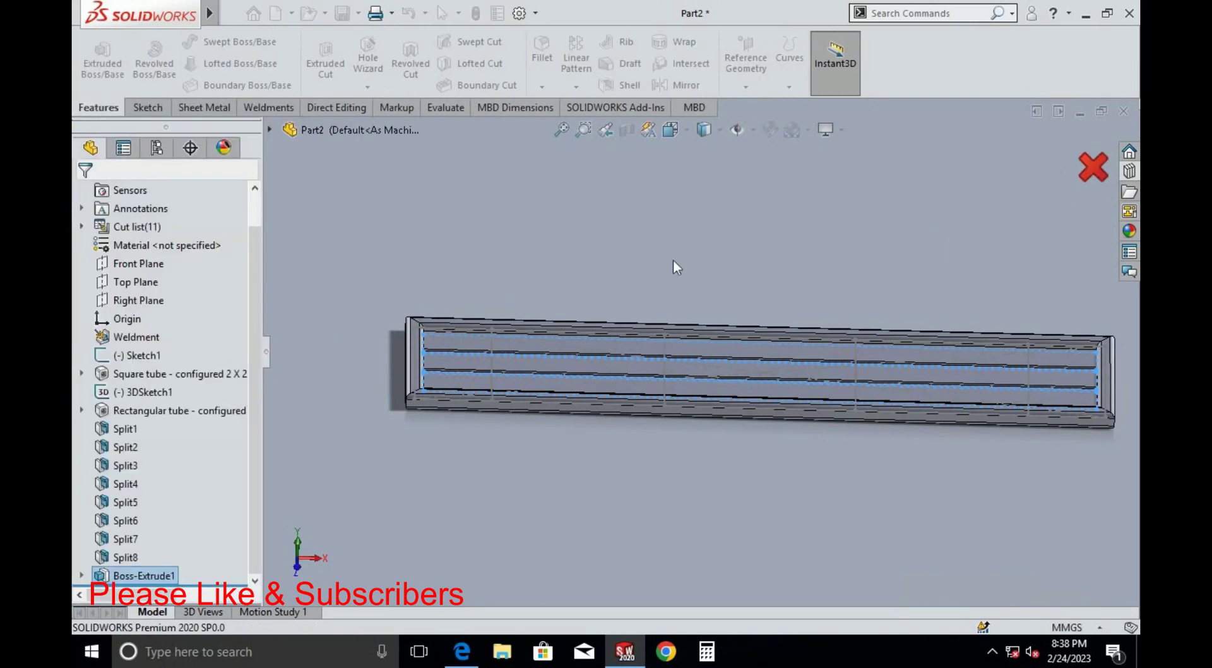
Edit Boss-Extrude1 to a 22 mm depth, reversed so the slats extrude upward
{"action": "right_click", "coordinate": [150, 573]}
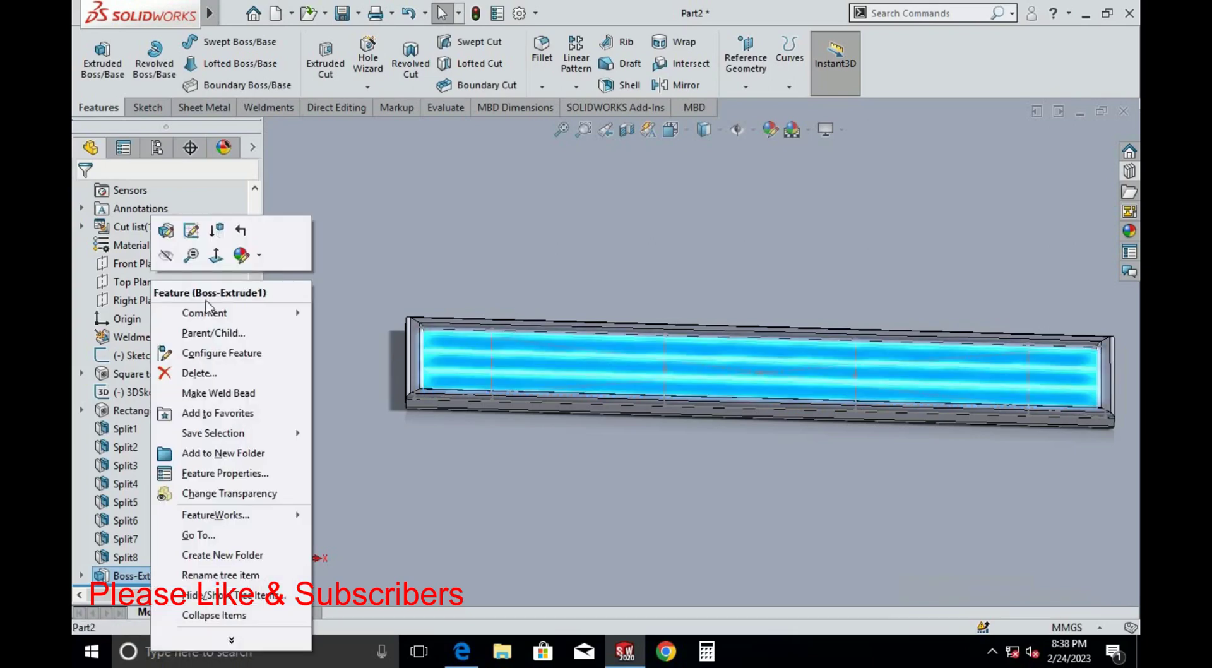
{"action": "left_click", "coordinate": [166, 230]}
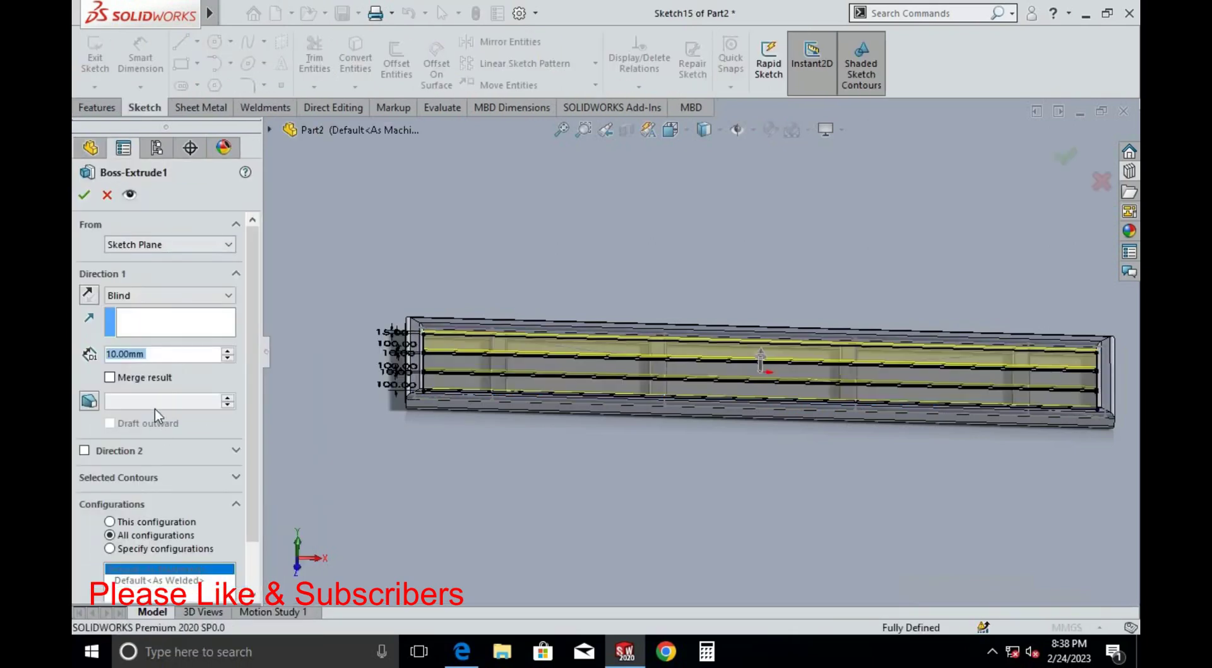
{"action": "left_click", "coordinate": [89, 295]}
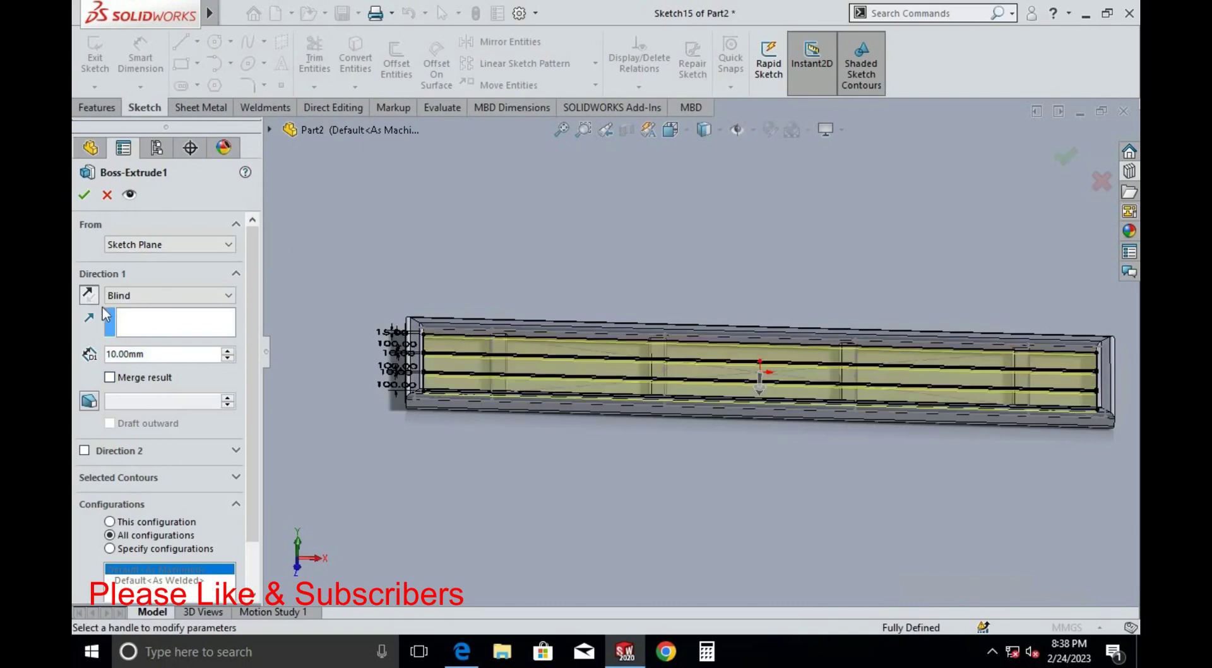
{"action": "left_click", "coordinate": [145, 355]}
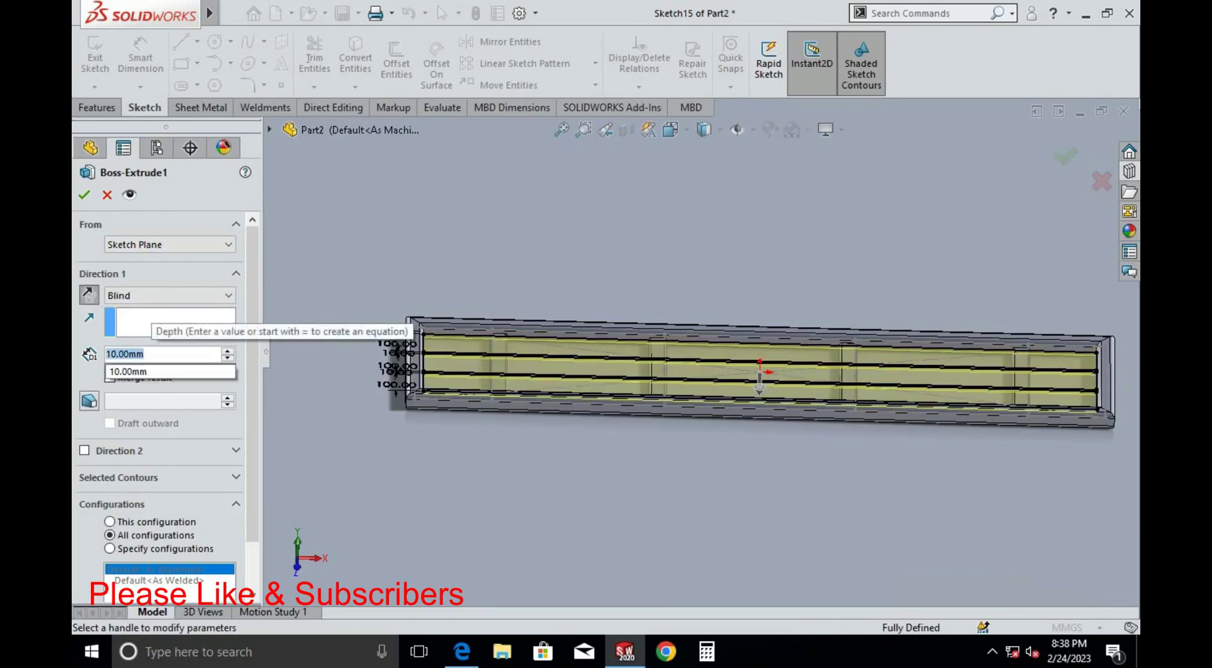
{"action": "type", "text": "22"}
{"action": "key", "text": "Return"}
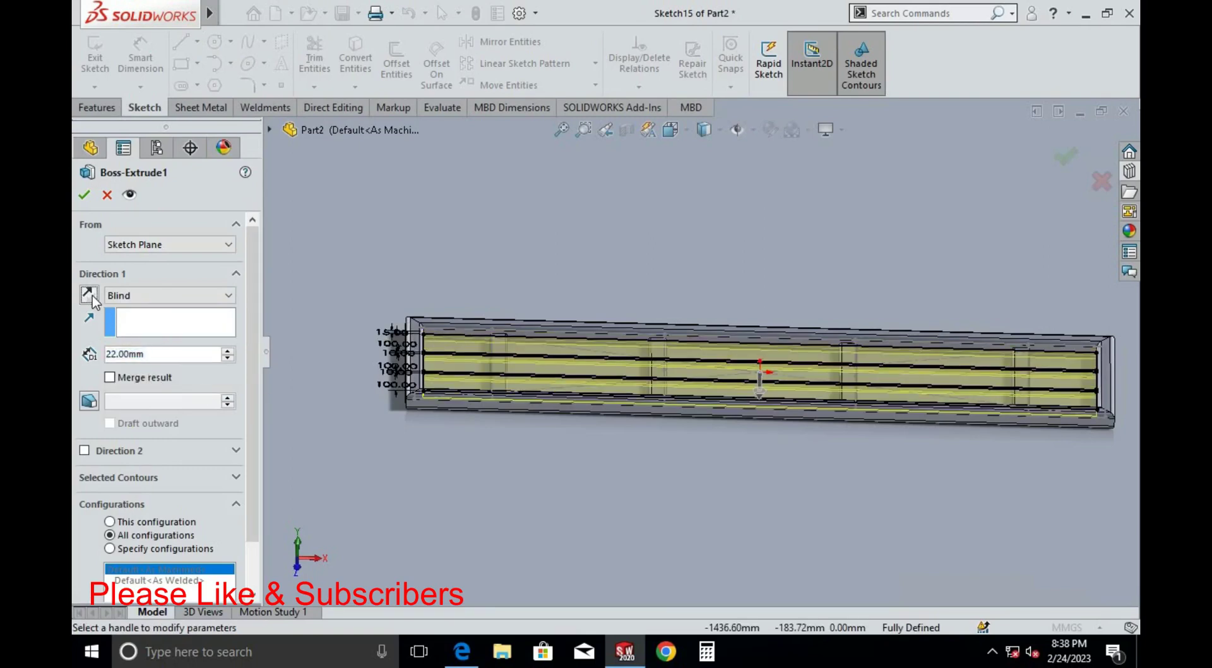
{"action": "left_click", "coordinate": [90, 294]}
{"action": "left_click", "coordinate": [89, 195]}
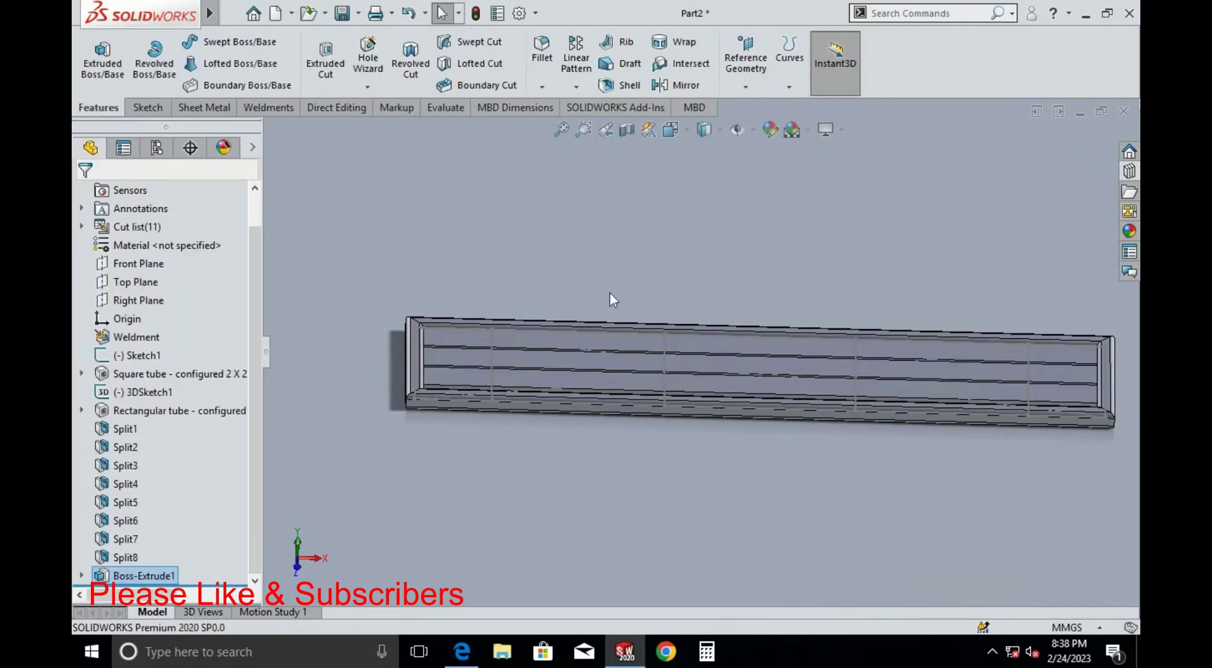
Select the Boss-Extrude1 slat feature for appearance editing
{"action": "mouse_move", "coordinate": [609, 293]}
{"action": "middle_mouse_down"}
{"action": "mouse_move", "coordinate": [609, 343]}
{"action": "mouse_move", "coordinate": [747, 414]}
{"action": "mouse_move", "coordinate": [754, 372]}
{"action": "middle_mouse_up"}
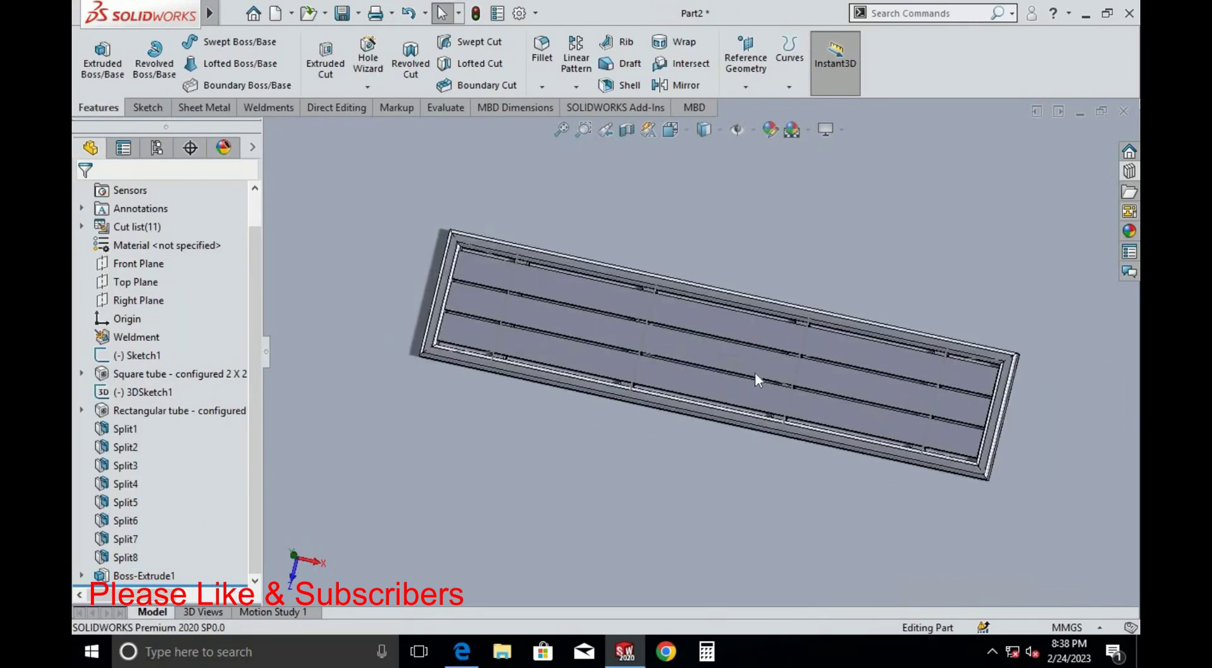
{"action": "scroll", "coordinate": [713, 350], "scroll_direction": "down", "scroll_amount": 2}
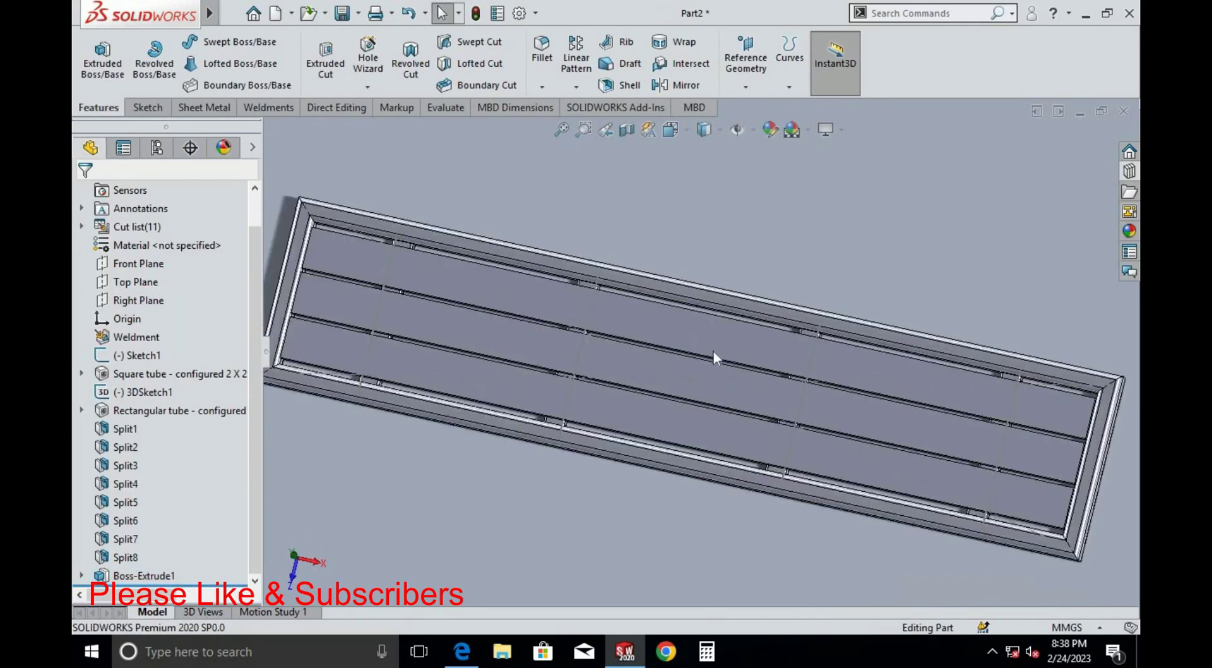
{"action": "left_click", "coordinate": [342, 253]}
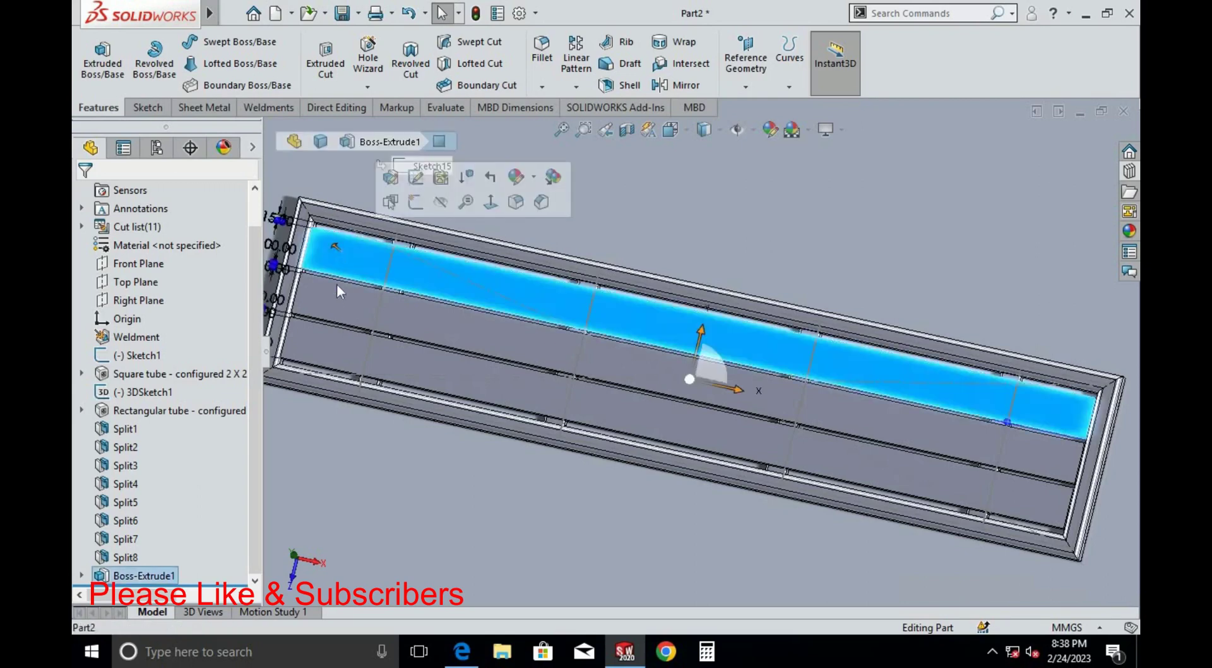
{"action": "left_click", "coordinate": [172, 575]}
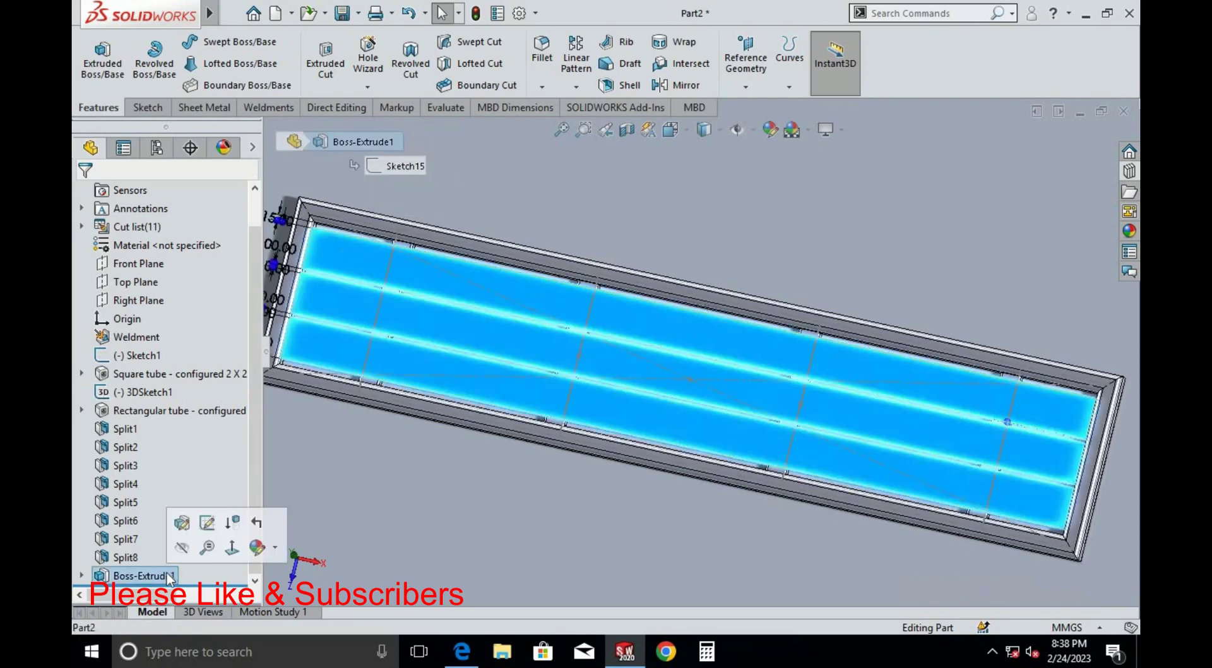
{"action": "left_click", "coordinate": [769, 130]}
{"action": "left_click", "coordinate": [986, 164]}
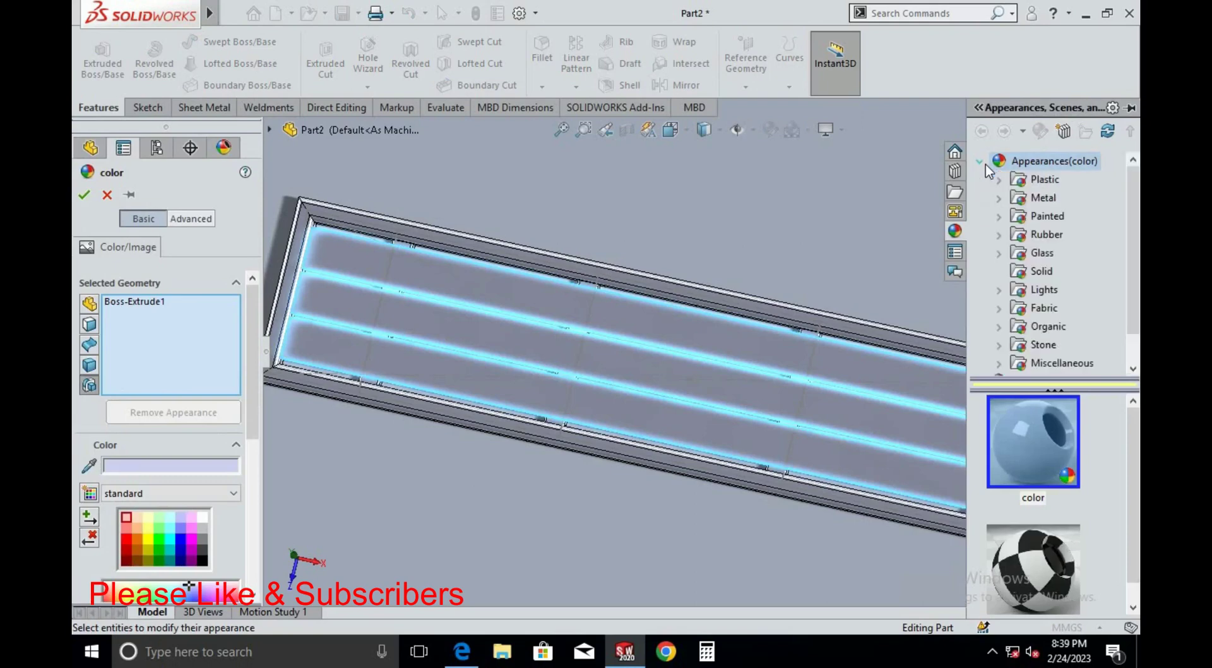
Apply the Organic > Wood > Cherry 'polished cherry 2d' appearance to the slats
{"action": "left_click", "coordinate": [1044, 328]}
{"action": "scroll", "coordinate": [1035, 316], "scroll_direction": "down", "scroll_amount": 1}
{"action": "left_click", "coordinate": [999, 286]}
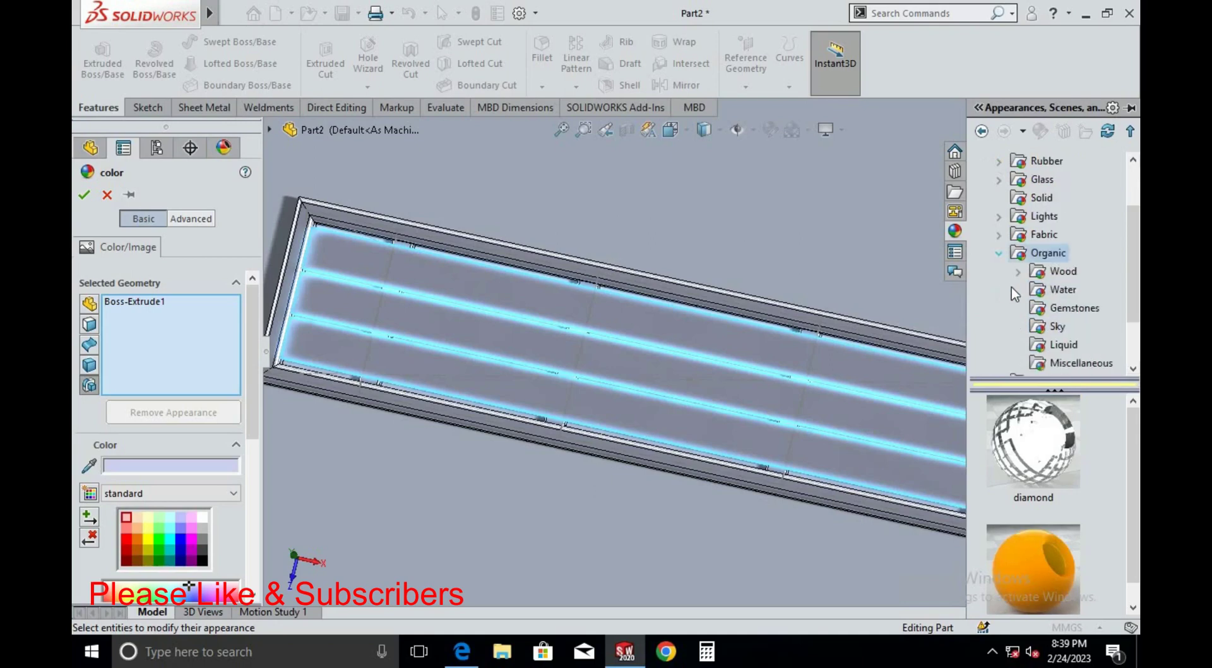
{"action": "left_click", "coordinate": [1018, 273]}
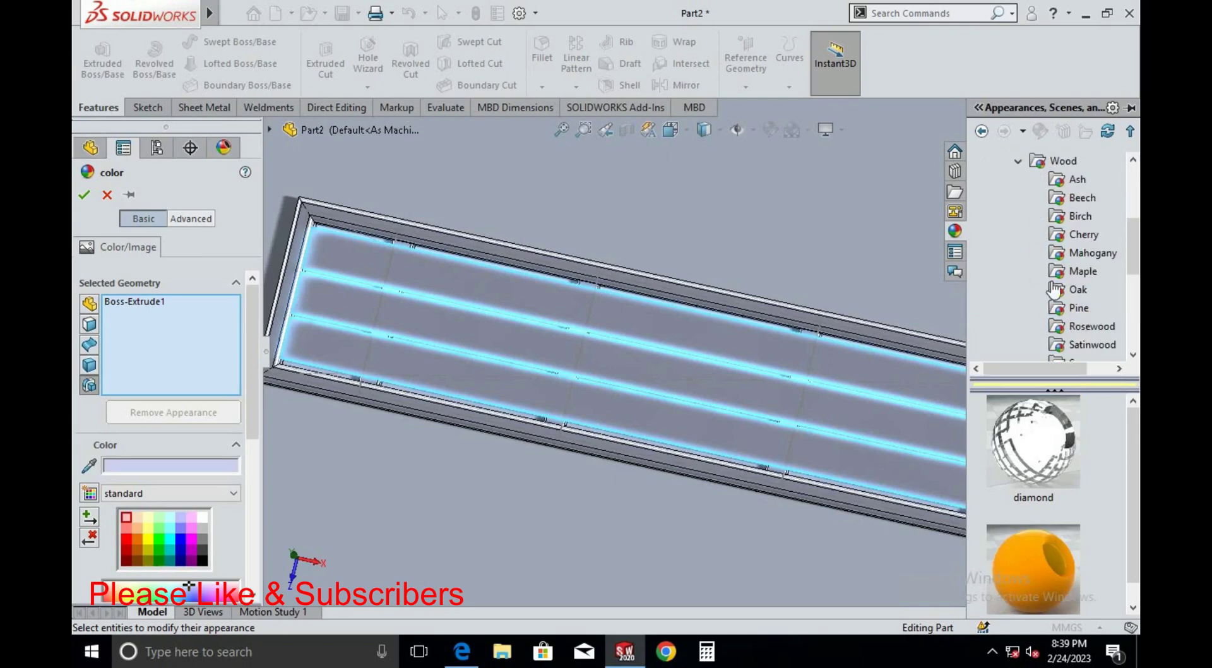
{"action": "left_click", "coordinate": [1084, 239]}
{"action": "left_click", "coordinate": [1036, 449]}
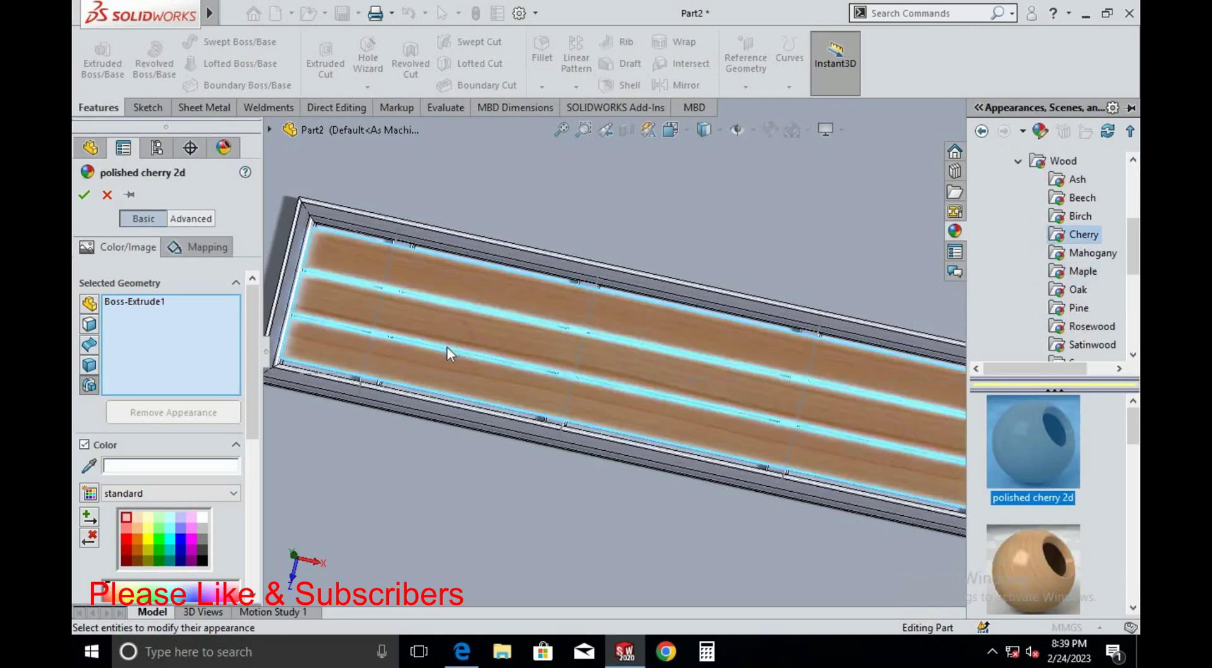
{"action": "scroll", "coordinate": [574, 383], "scroll_direction": "up", "scroll_amount": 3}
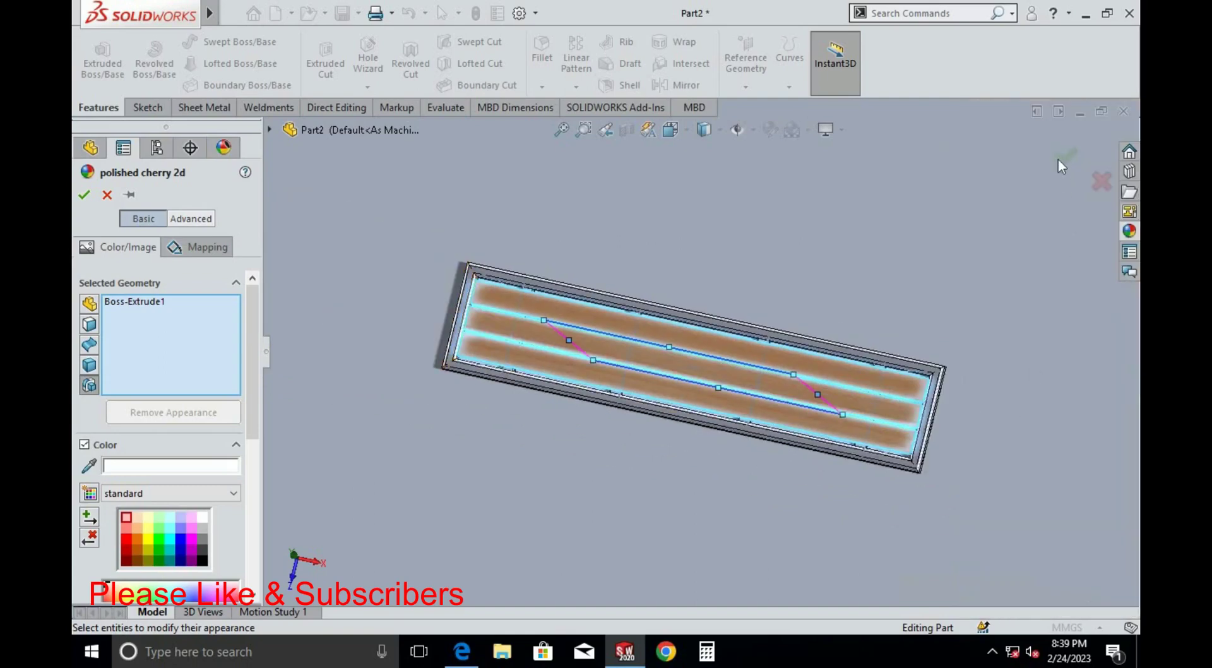
{"action": "left_click", "coordinate": [1059, 159]}
Select the frame members Sketch1 through Split8 for appearance editing
{"action": "scroll", "coordinate": [852, 319], "scroll_direction": "down", "scroll_amount": 3}
{"action": "scroll", "coordinate": [437, 354], "scroll_direction": "up", "scroll_amount": 2}
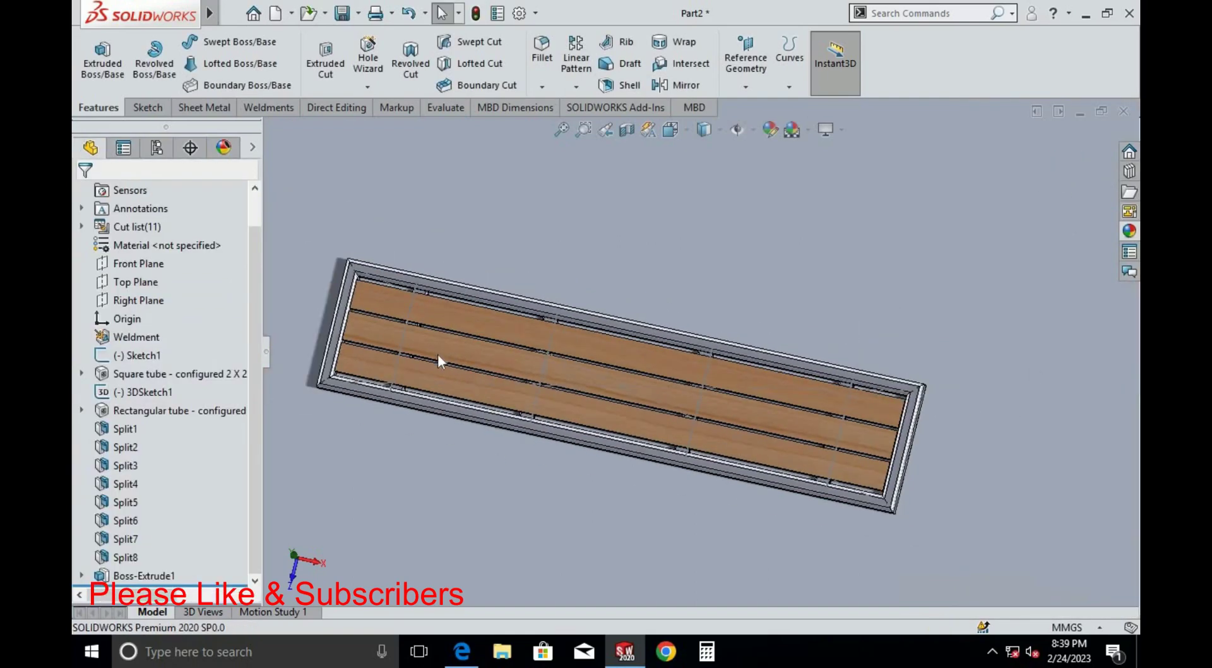
{"action": "scroll", "coordinate": [437, 354], "scroll_direction": "down", "scroll_amount": 4}
{"action": "left_click_drag", "start_coordinate": [214, 557], "coordinate": [111, 356]}
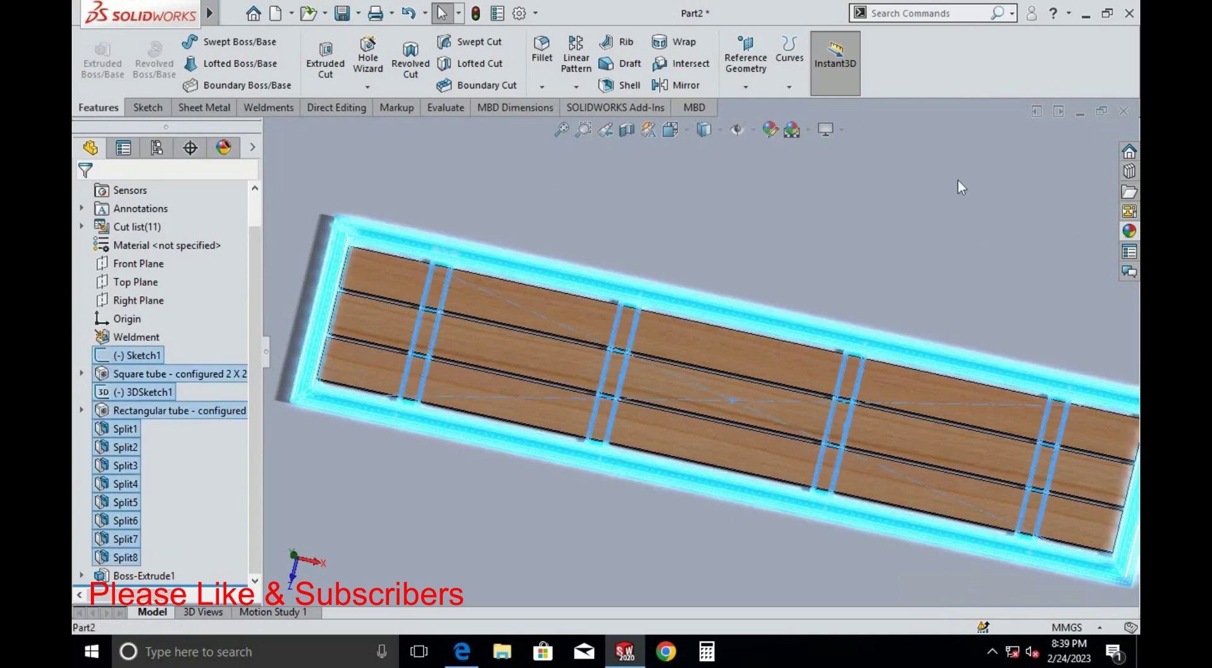
{"action": "left_click", "coordinate": [765, 128]}
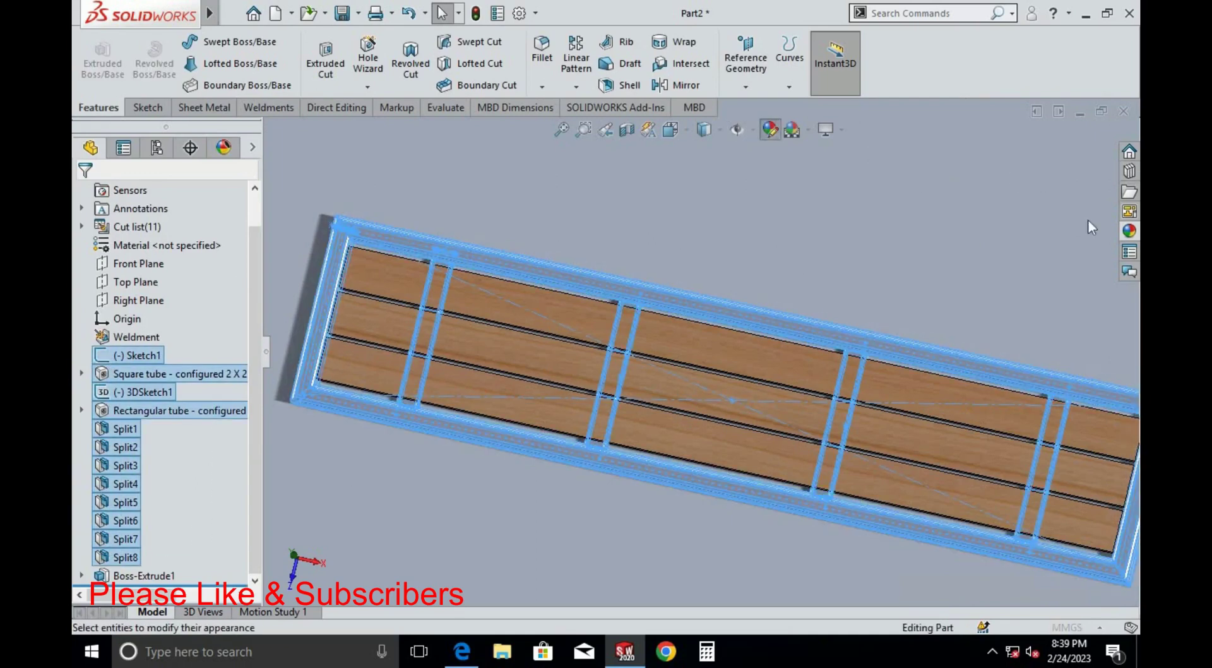
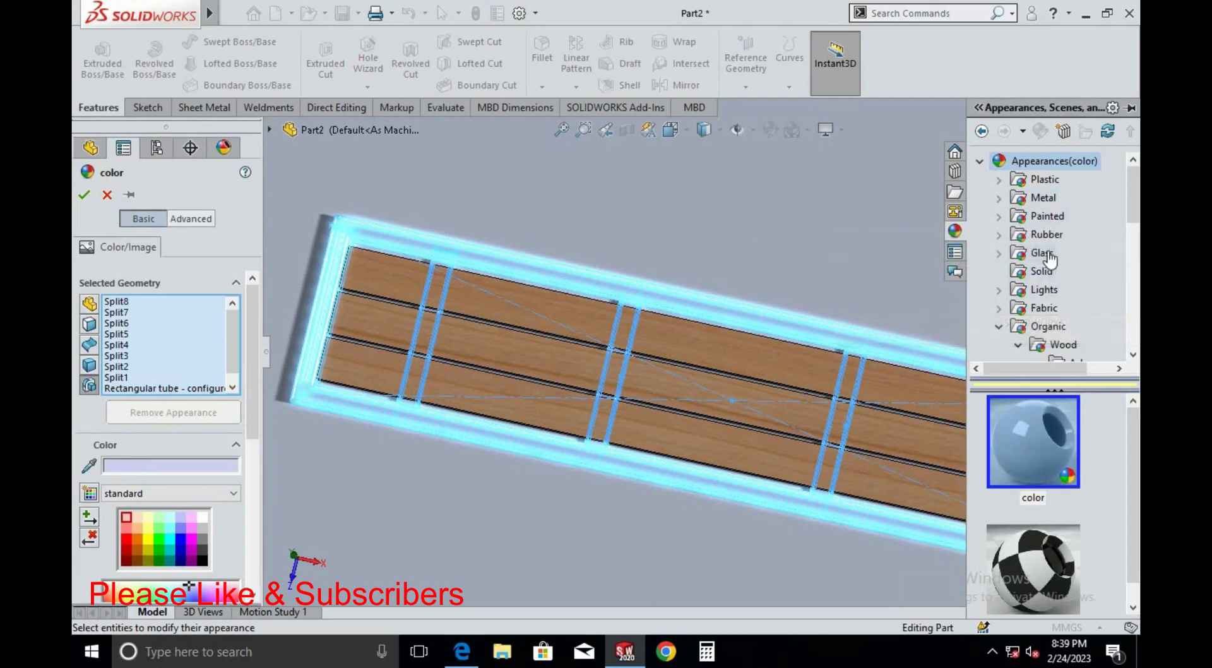
Apply the Metal > Iron 'wrought iron' appearance to the steel frame tube bodies
{"action": "scroll", "coordinate": [1049, 258], "scroll_direction": "down", "scroll_amount": 2}
{"action": "scroll", "coordinate": [1049, 259], "scroll_direction": "down", "scroll_amount": 2}
{"action": "scroll", "coordinate": [1049, 259], "scroll_direction": "down", "scroll_amount": 3}
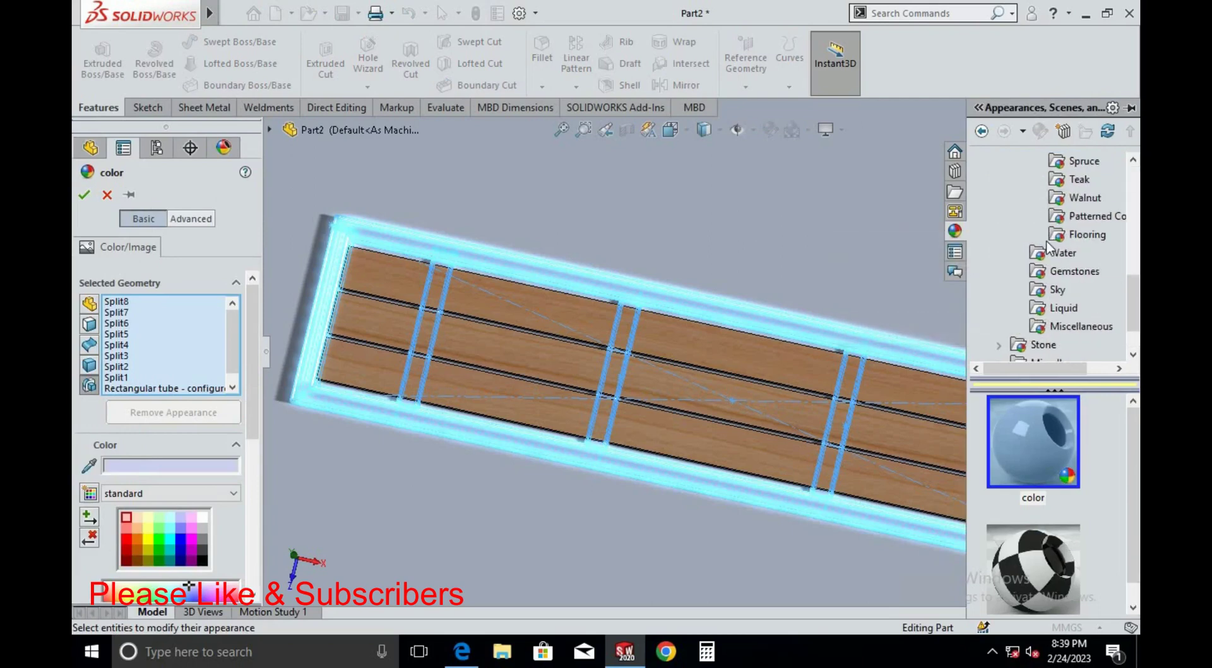
{"action": "scroll", "coordinate": [1046, 246], "scroll_direction": "up", "scroll_amount": 5}
{"action": "left_click", "coordinate": [1008, 201]}
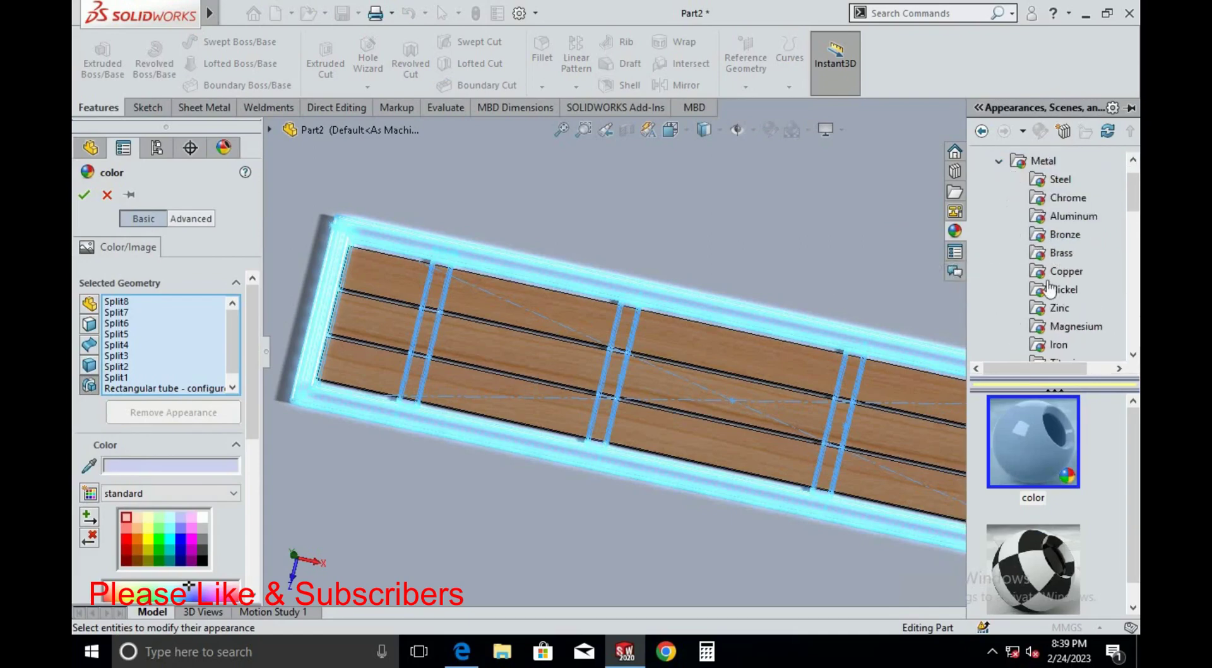
{"action": "left_click", "coordinate": [1058, 354]}
{"action": "scroll", "coordinate": [1059, 448], "scroll_direction": "down", "scroll_amount": 1}
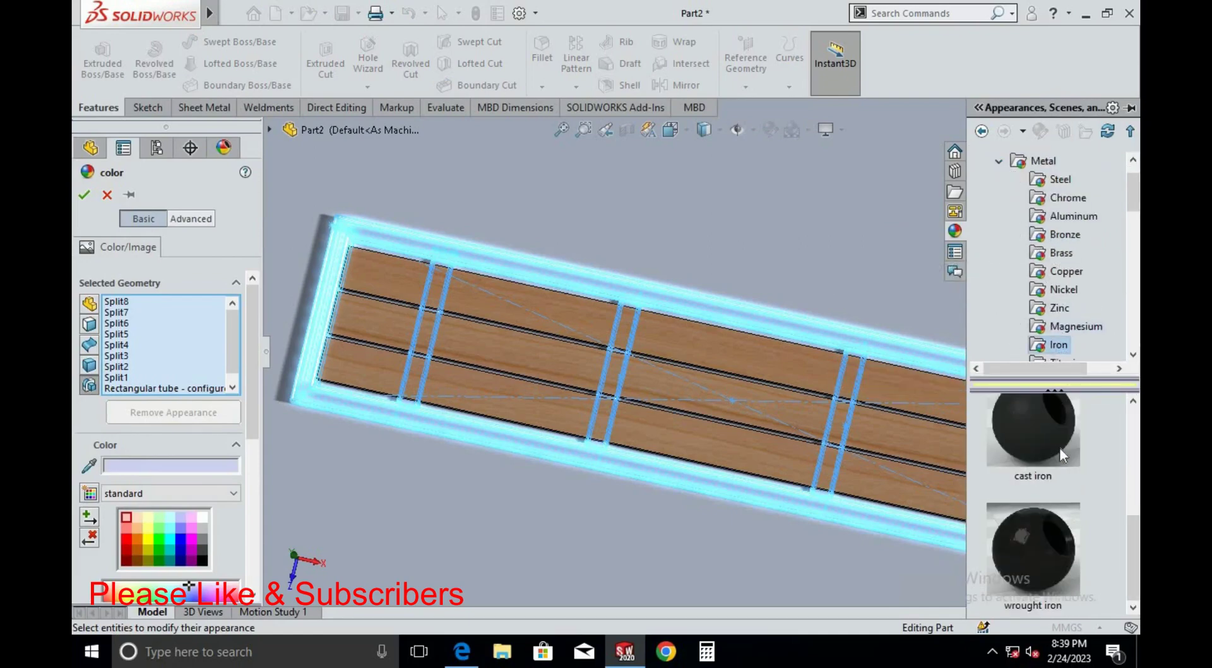
{"action": "left_click", "coordinate": [1060, 543]}
{"action": "key", "text": "f"}
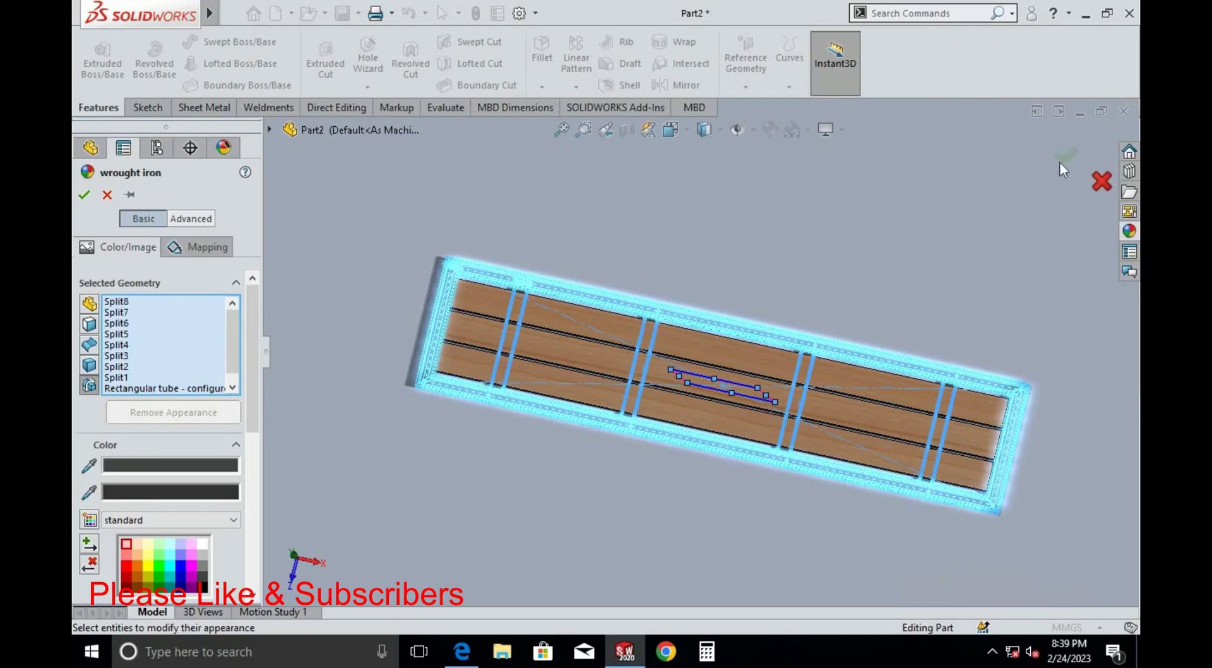
{"action": "left_click", "coordinate": [1059, 162]}
Select the Split8 deck body and view the table top from above
{"action": "middle_click_drag", "start_coordinate": [779, 419], "coordinate": [696, 379]}
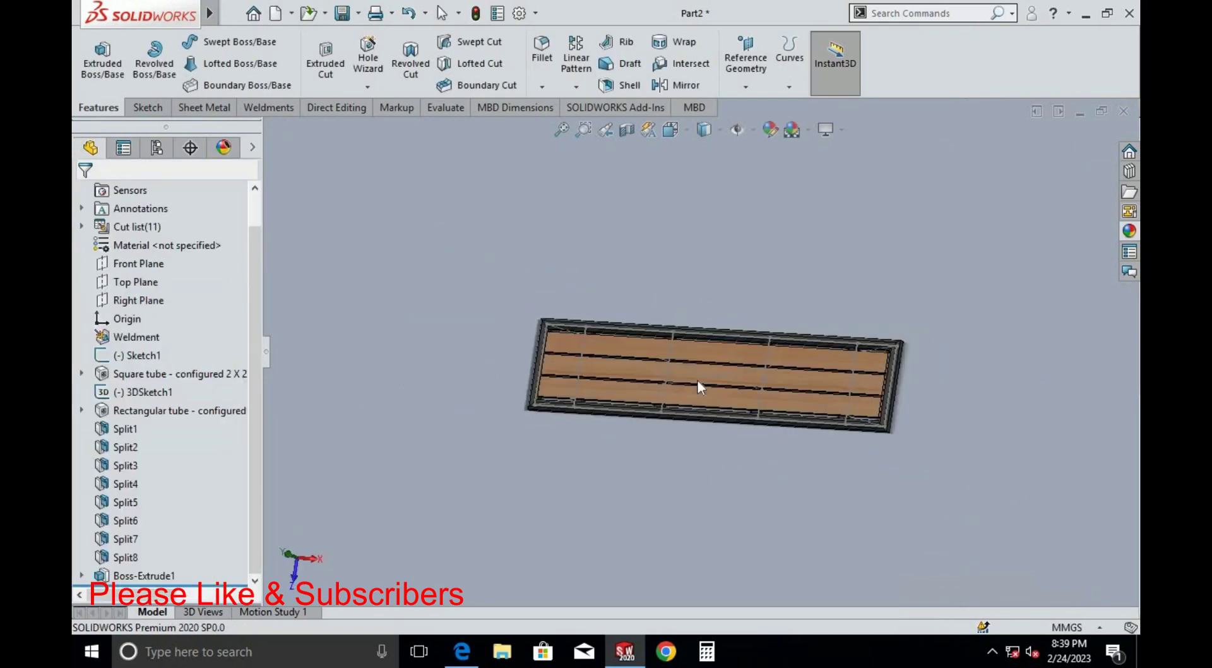
{"action": "scroll", "coordinate": [697, 380], "scroll_direction": "down", "scroll_amount": 5}
{"action": "scroll", "coordinate": [680, 312], "scroll_direction": "down", "scroll_amount": 2}
{"action": "left_click", "coordinate": [626, 274]}
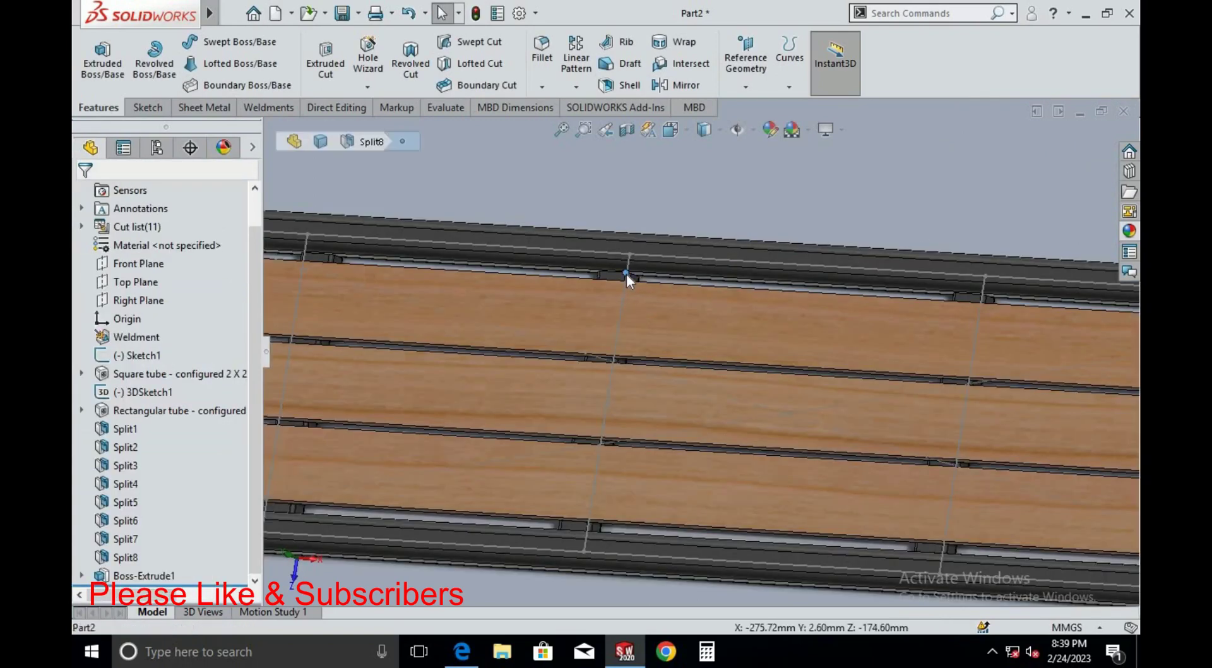
{"action": "scroll", "coordinate": [740, 308], "scroll_direction": "up", "scroll_amount": 3}
{"action": "scroll", "coordinate": [752, 301], "scroll_direction": "up", "scroll_amount": 3}
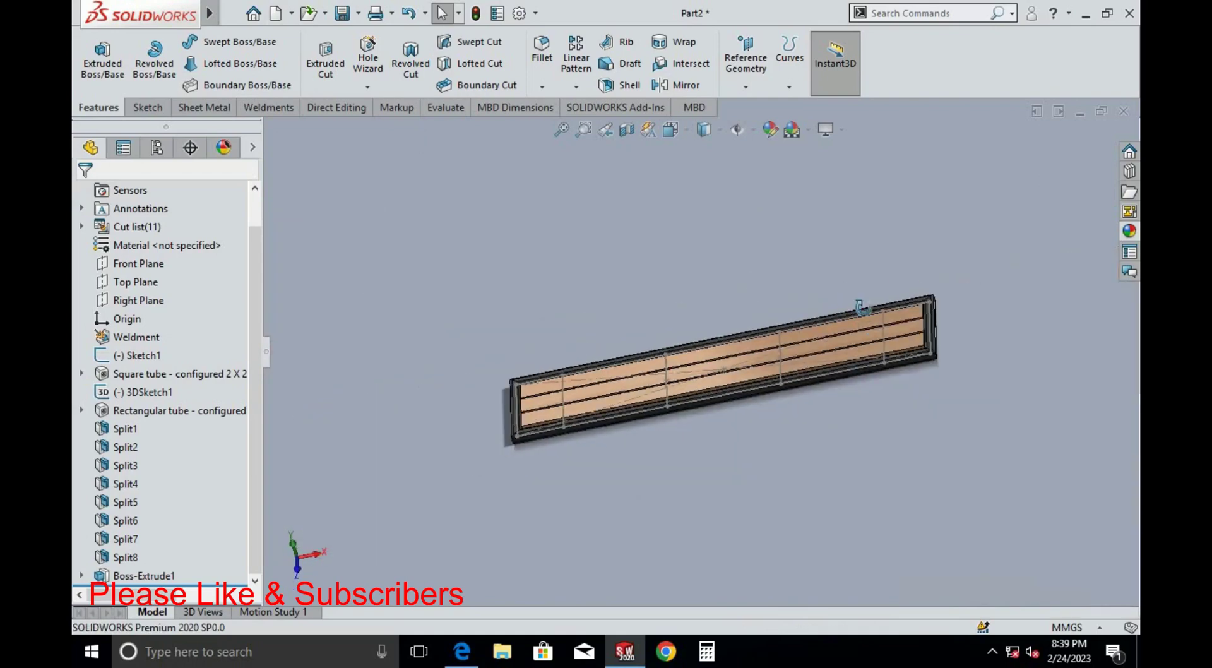
{"action": "mouse_move", "coordinate": [752, 300]}
{"action": "middle_mouse_down"}
{"action": "mouse_move", "coordinate": [821, 256]}
{"action": "mouse_move", "coordinate": [703, 324]}
{"action": "middle_mouse_up"}
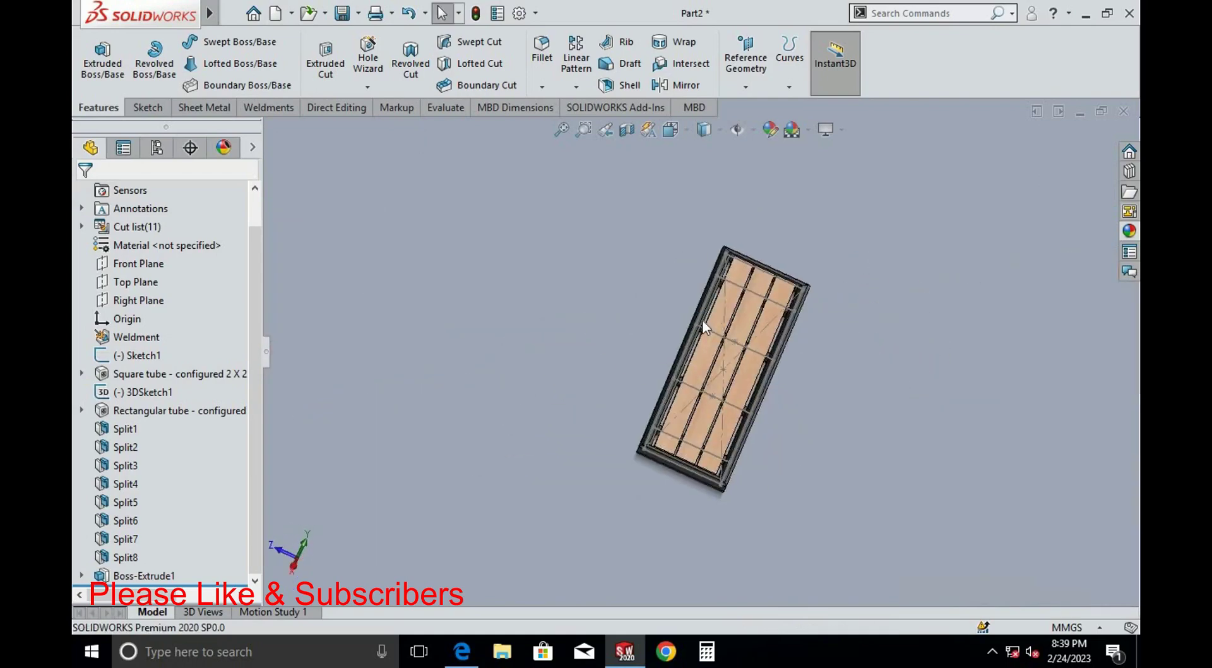
Save the table-top part as '2' and close it
{"action": "key", "text": "ctrl+s"}
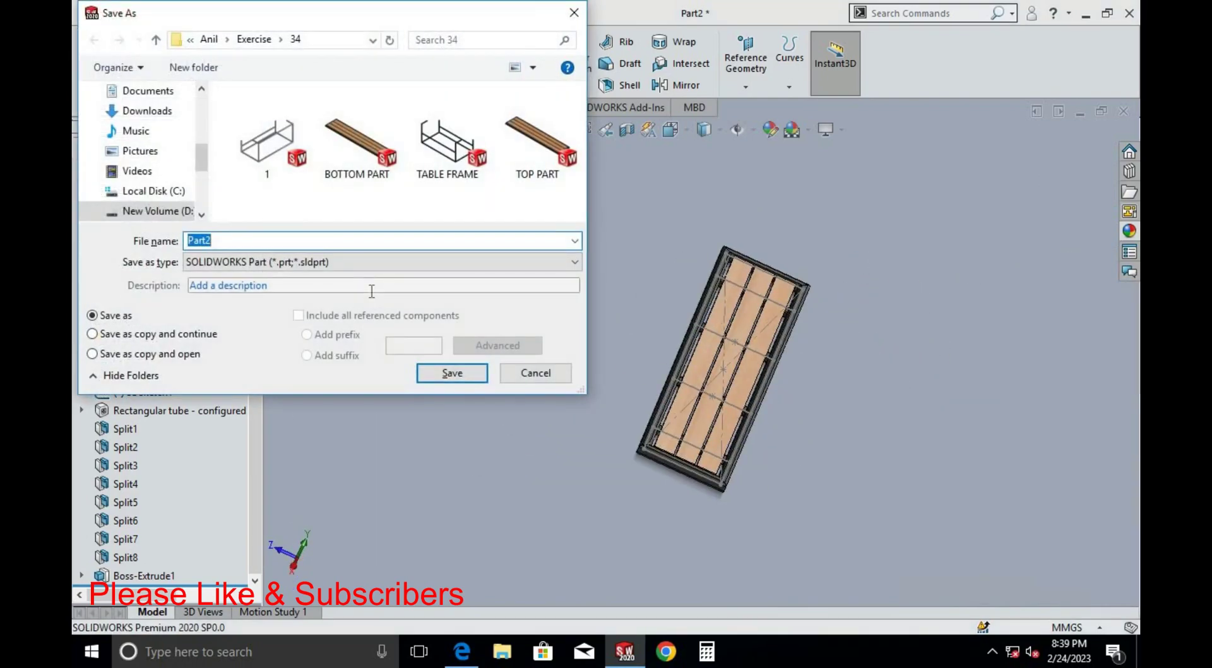
{"action": "type", "text": "2"}
{"action": "key", "text": "Return"}
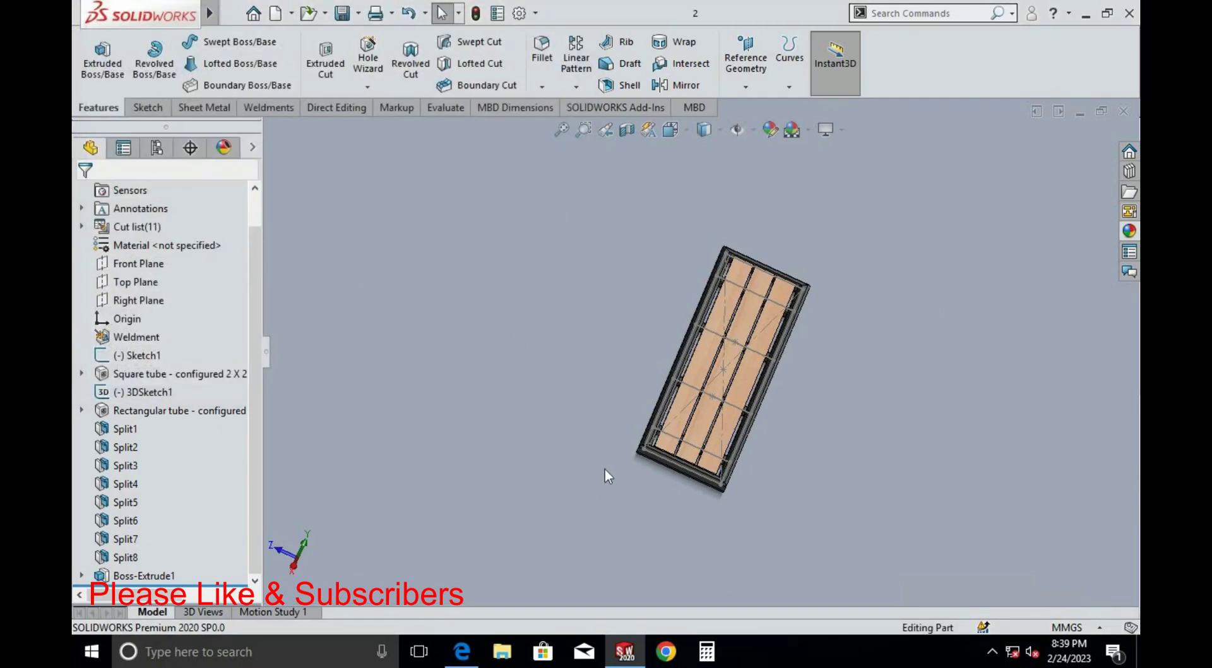
{"action": "left_click", "coordinate": [1121, 117]}
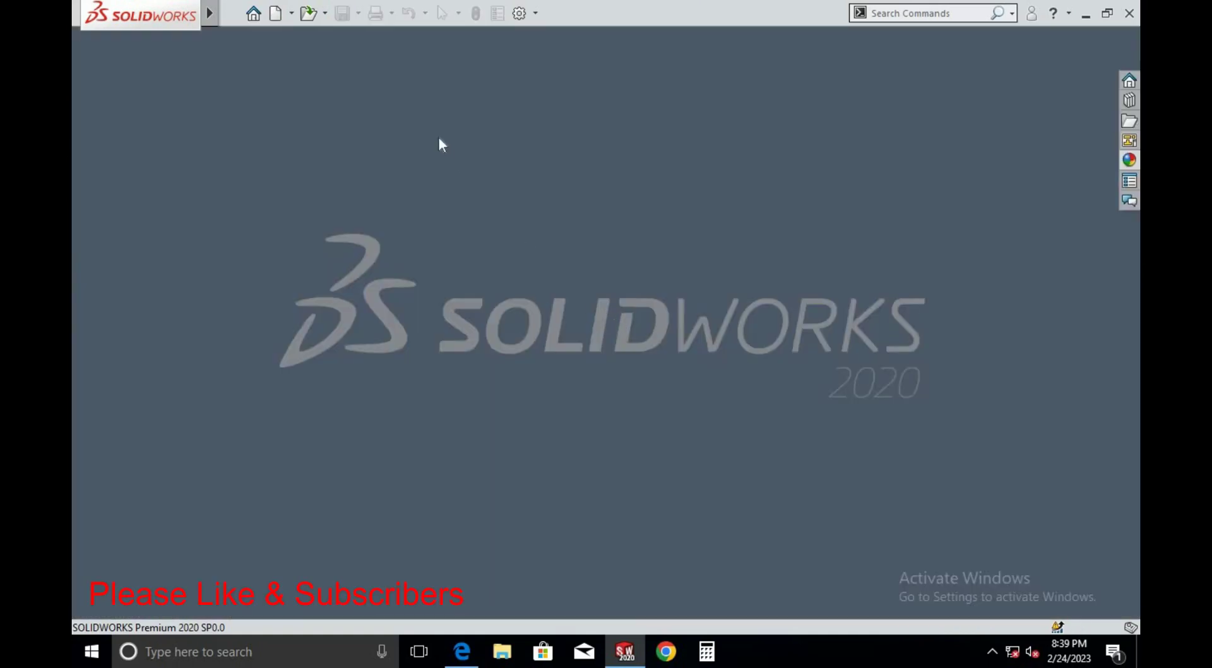
Create a new empty assembly from the assembly template
{"action": "left_click", "coordinate": [503, 653]}
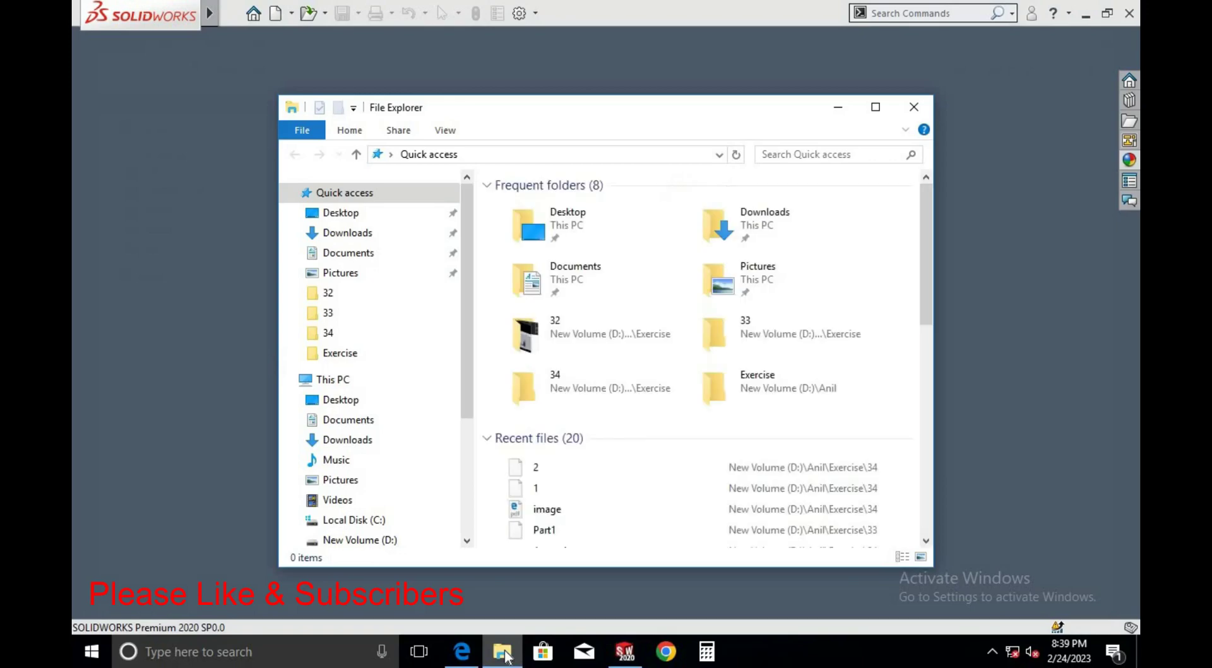
{"action": "left_click", "coordinate": [913, 107]}
{"action": "left_click", "coordinate": [275, 13]}
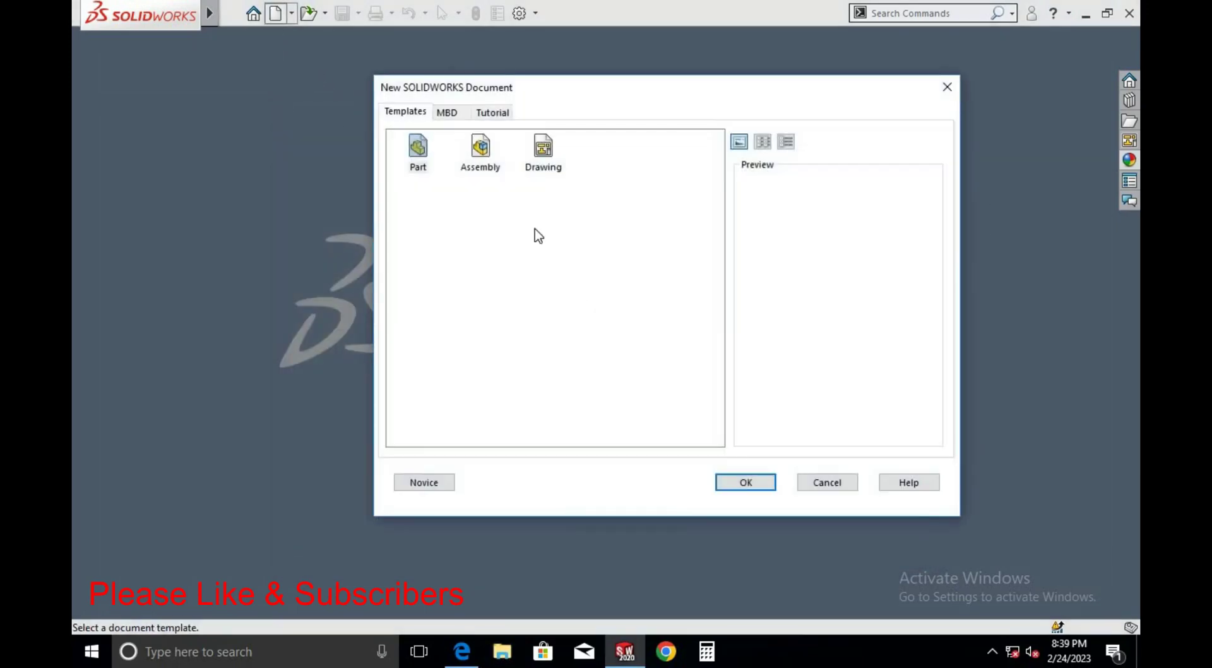
{"action": "left_click", "coordinate": [478, 154]}
{"action": "left_click", "coordinate": [745, 482]}
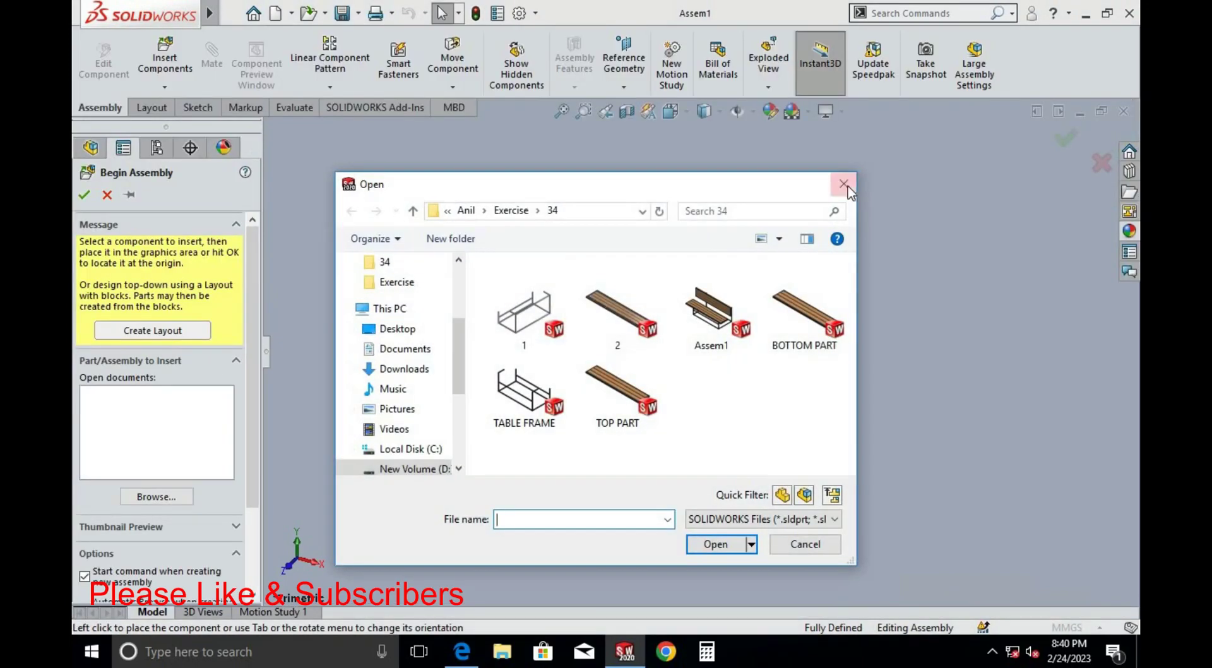
{"action": "key", "text": "Escape"}
Insert frame part 1 into the assembly and set it to Float
{"action": "left_click", "coordinate": [108, 195]}
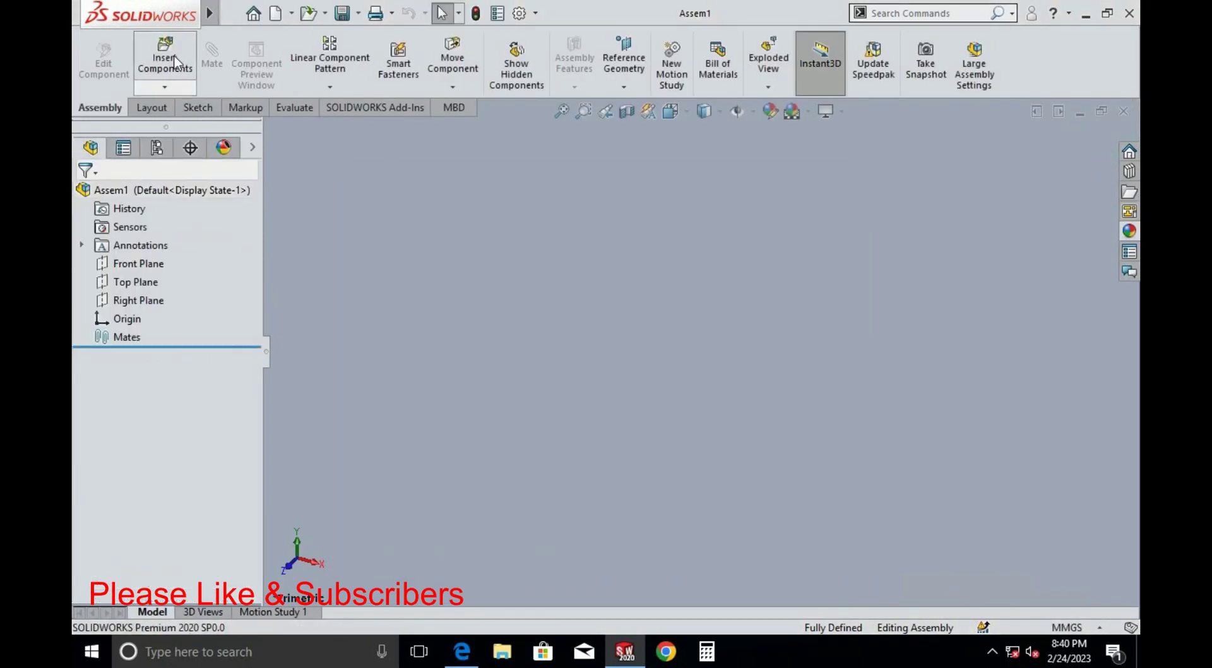
{"action": "left_click", "coordinate": [165, 60]}
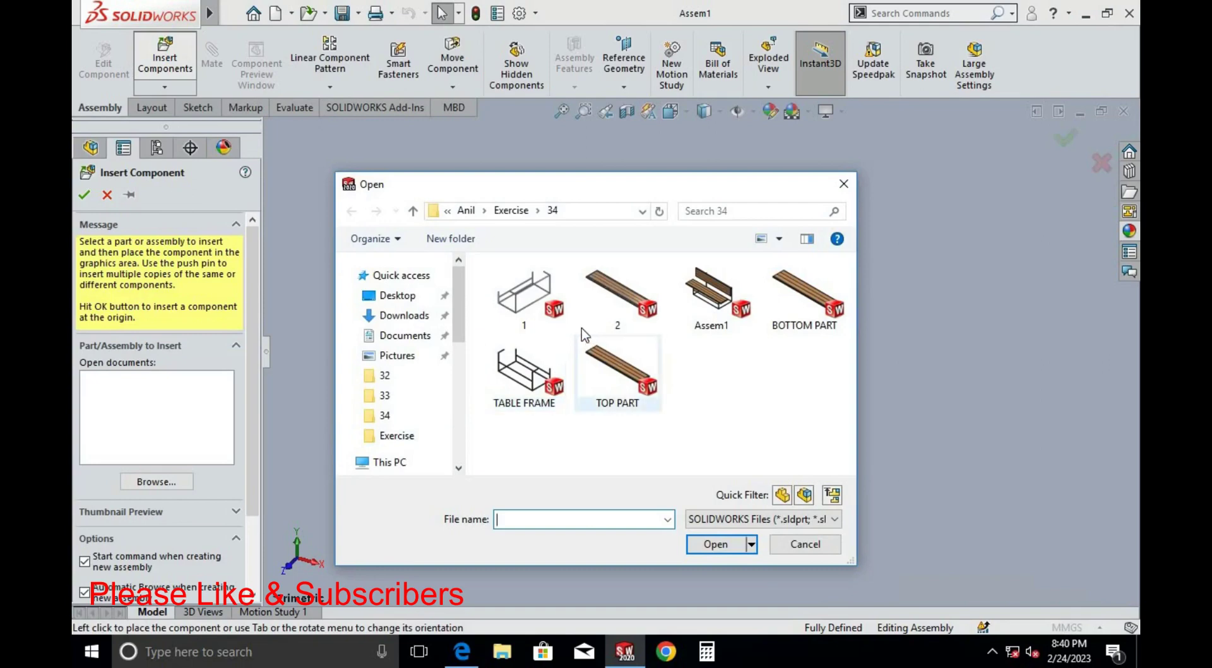
{"action": "left_click", "coordinate": [524, 291]}
{"action": "left_click", "coordinate": [714, 542]}
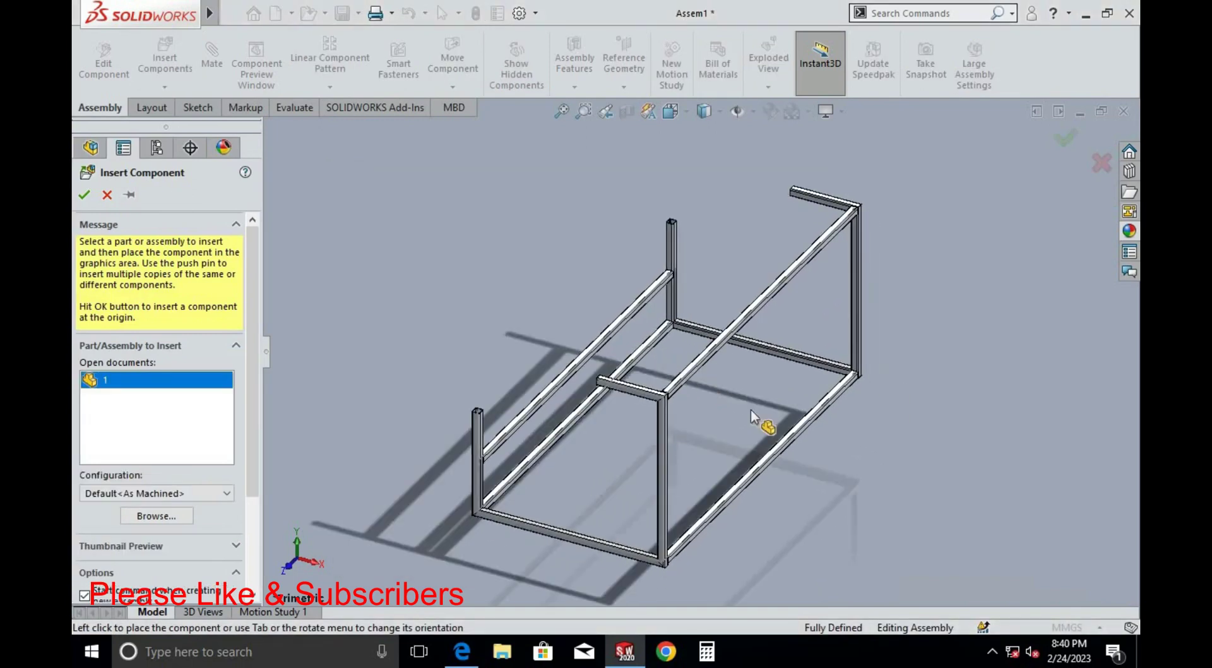
{"action": "left_click", "coordinate": [776, 420]}
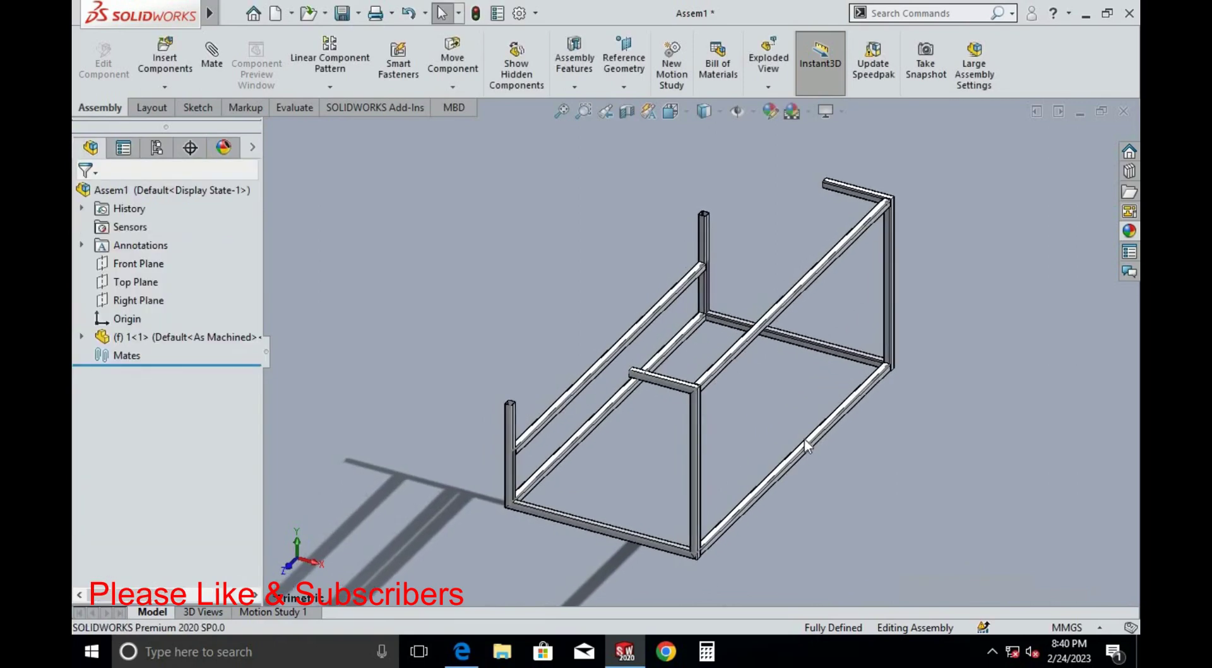
{"action": "left_click", "coordinate": [804, 438]}
{"action": "right_click", "coordinate": [804, 438]}
{"action": "left_click", "coordinate": [846, 408]}
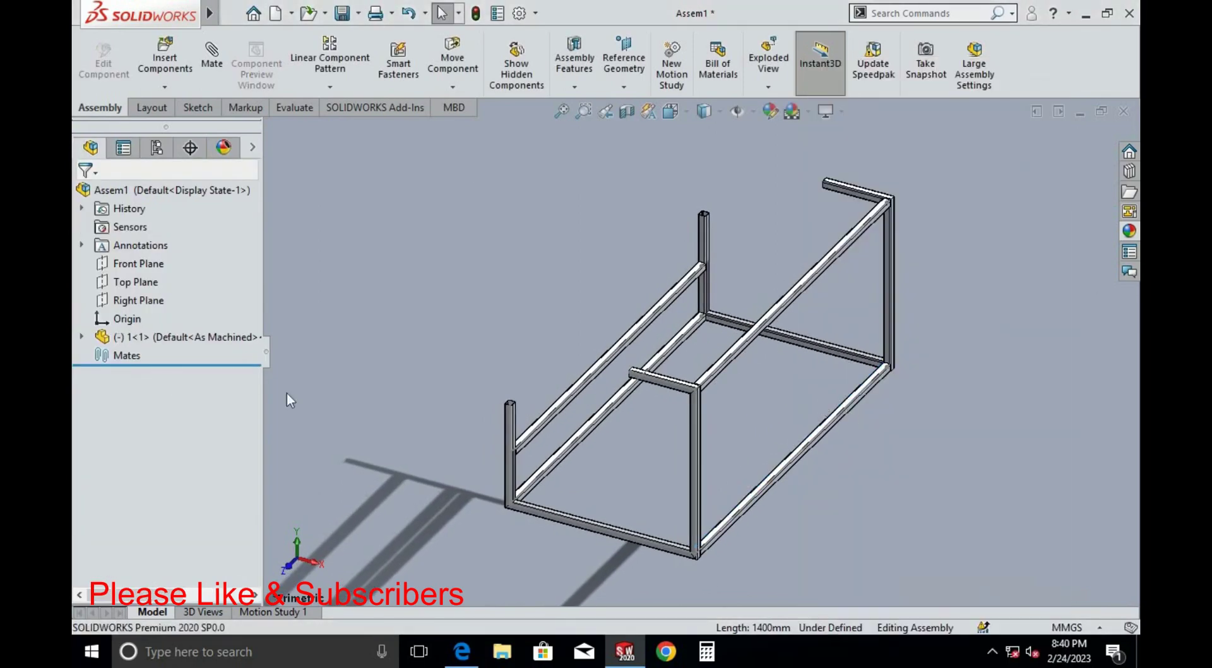
Mate the frame's origin coincident to the assembly origin
{"action": "left_click", "coordinate": [82, 336]}
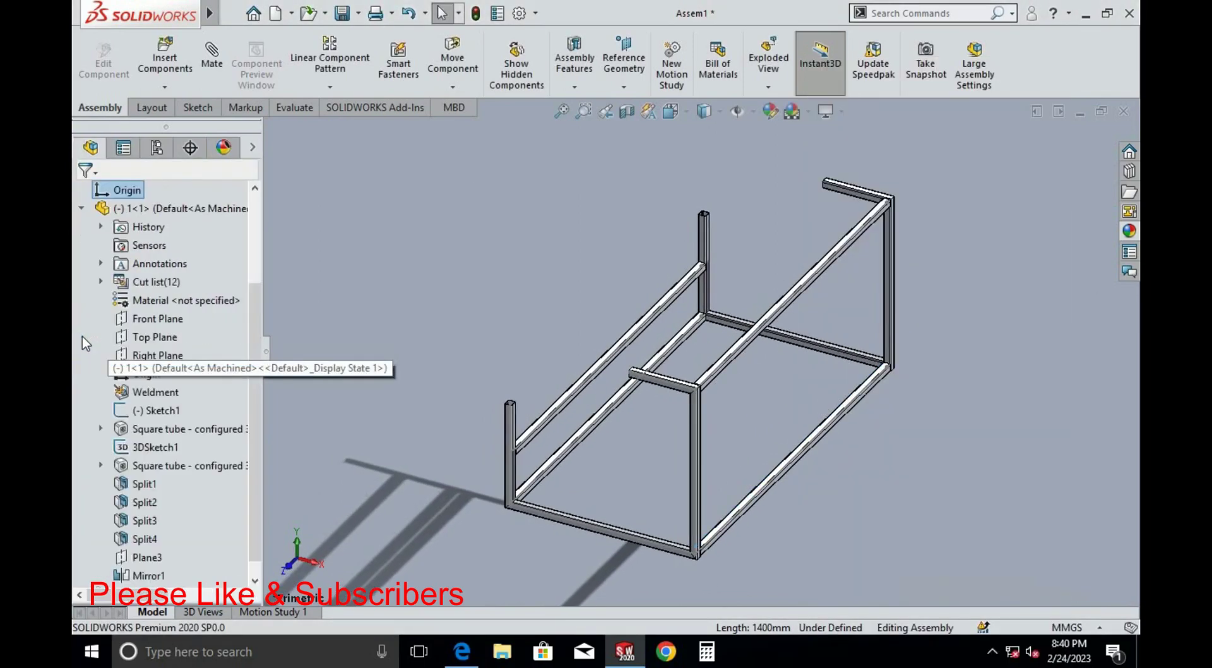
{"action": "left_click", "coordinate": [147, 373]}
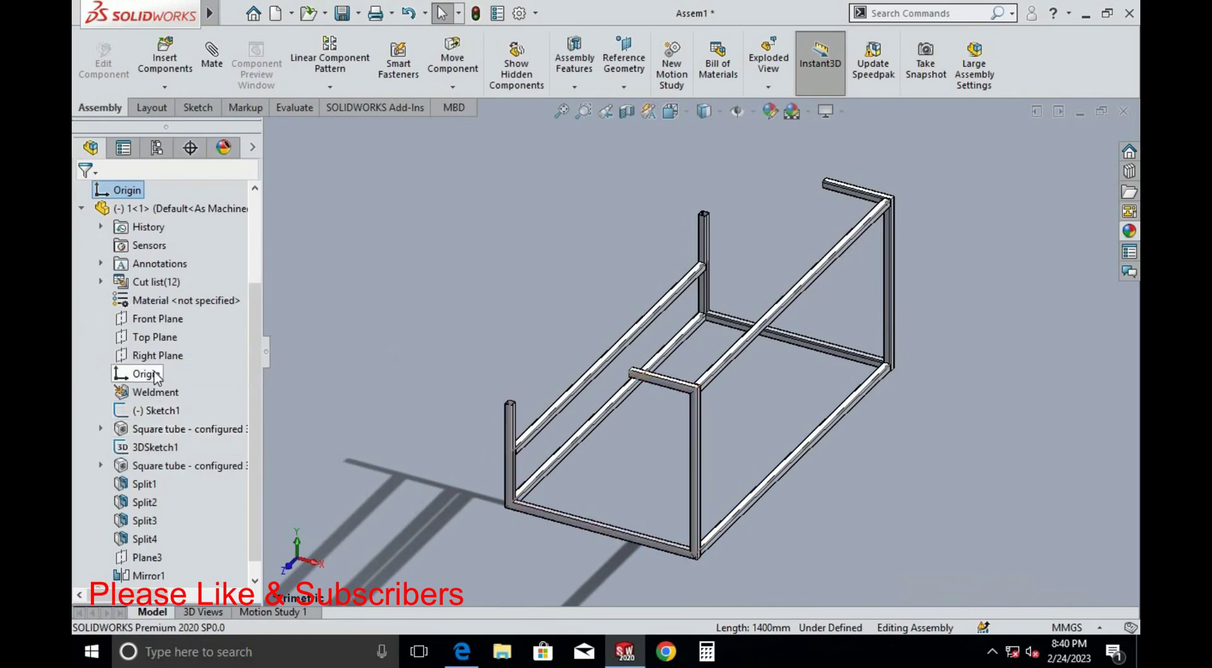
{"action": "right_click", "coordinate": [132, 194]}
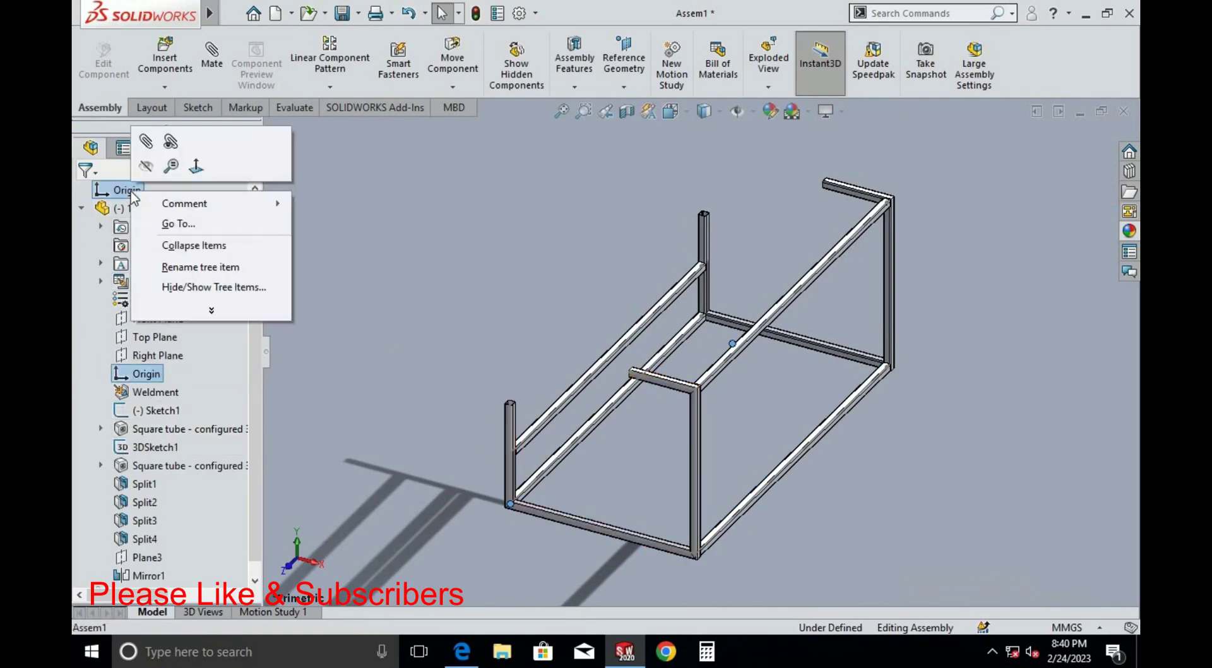
{"action": "left_click", "coordinate": [146, 142]}
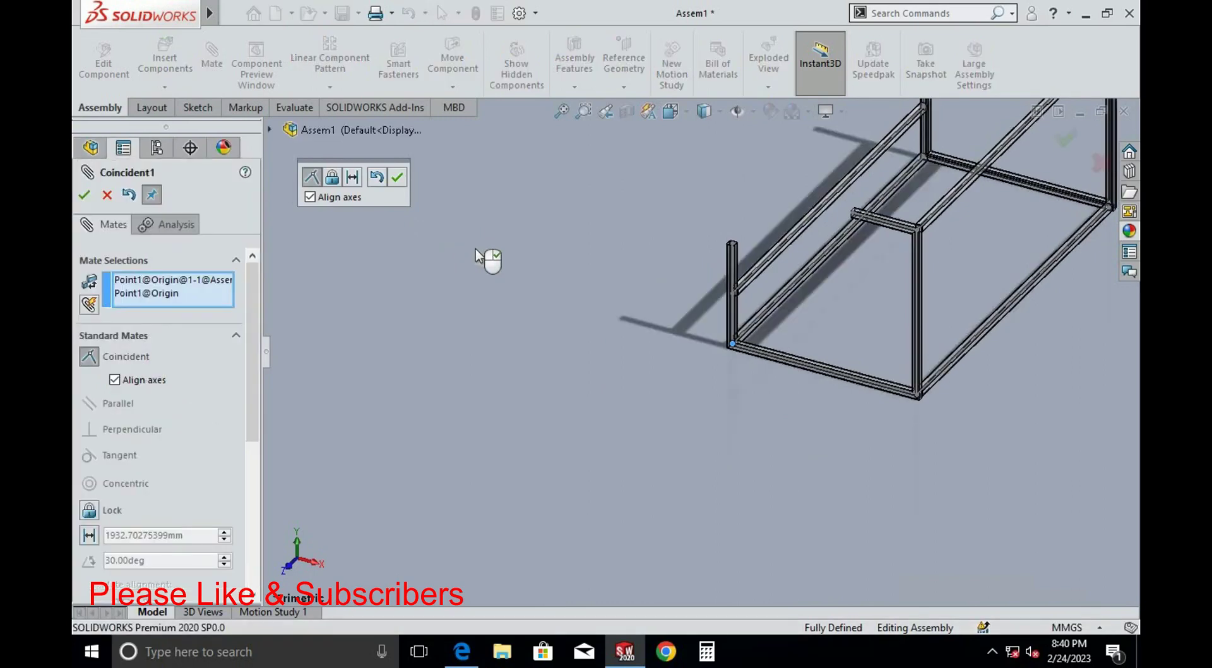
{"action": "scroll", "coordinate": [497, 351], "scroll_direction": "up", "scroll_amount": 3}
{"action": "scroll", "coordinate": [630, 388], "scroll_direction": "up", "scroll_amount": 2}
{"action": "mouse_move", "coordinate": [629, 388]}
{"action": "middle_mouse_down"}
{"action": "mouse_move", "coordinate": [860, 378]}
{"action": "mouse_move", "coordinate": [957, 282]}
{"action": "mouse_move", "coordinate": [698, 221]}
{"action": "middle_mouse_up"}
{"action": "scroll", "coordinate": [690, 275], "scroll_direction": "down", "scroll_amount": 2}
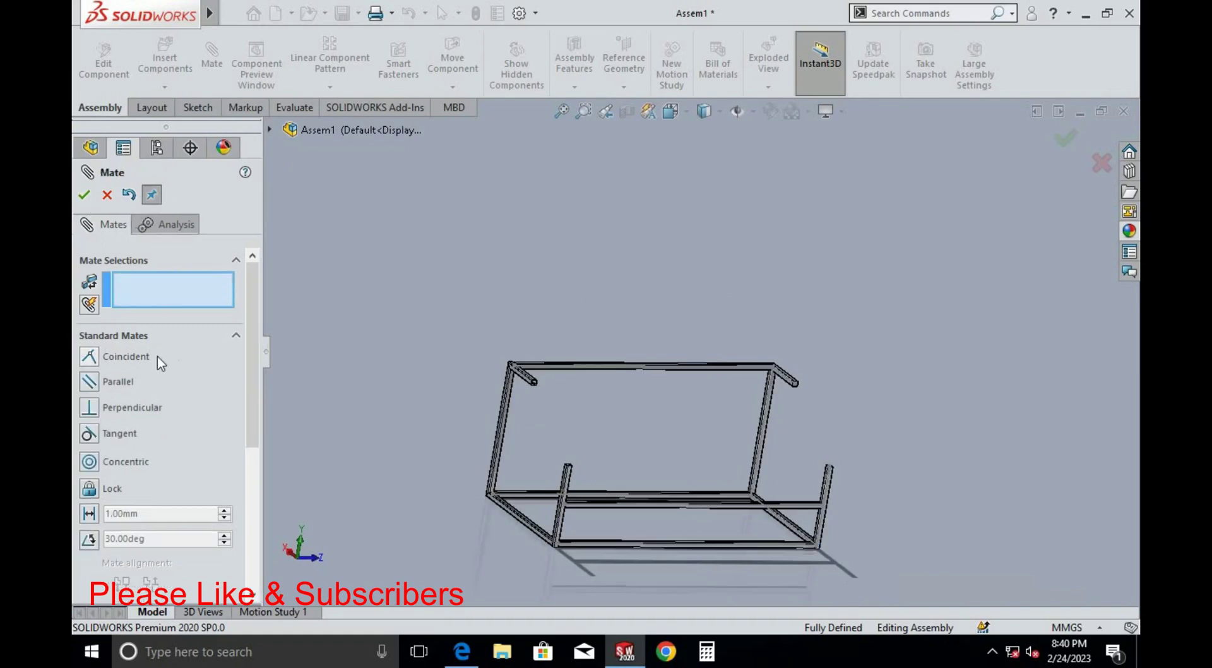
Insert table-top part 2 into the assembly beside the frame
{"action": "left_click", "coordinate": [107, 195]}
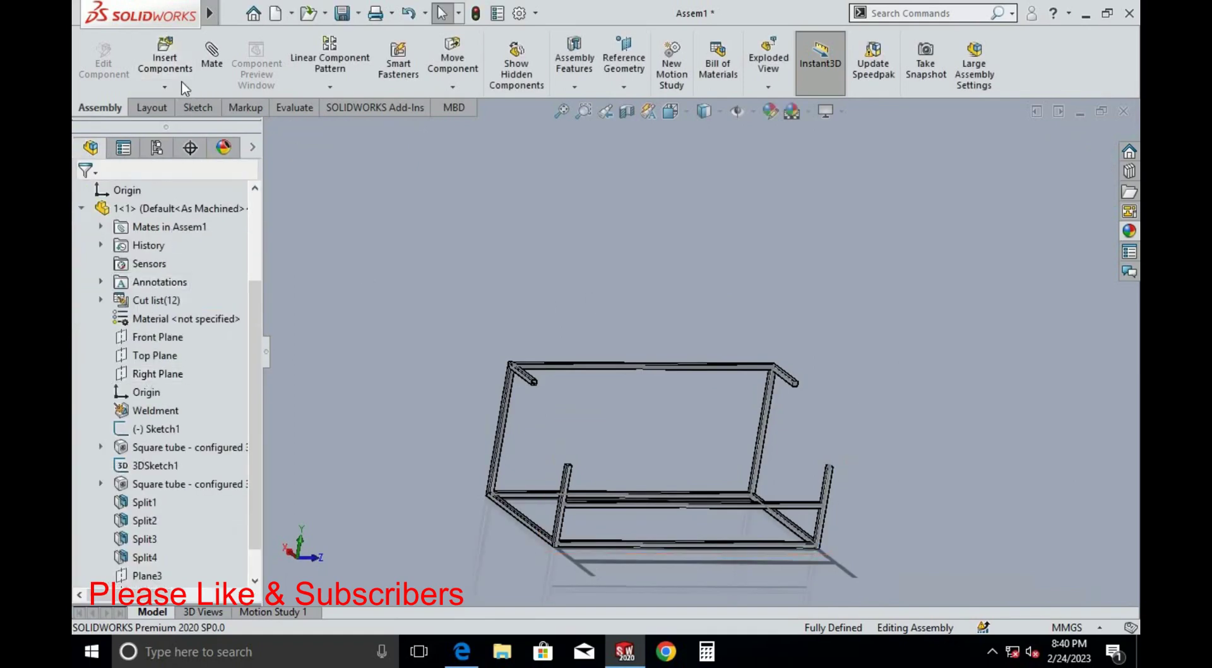
{"action": "left_click", "coordinate": [170, 66]}
{"action": "left_click", "coordinate": [618, 297]}
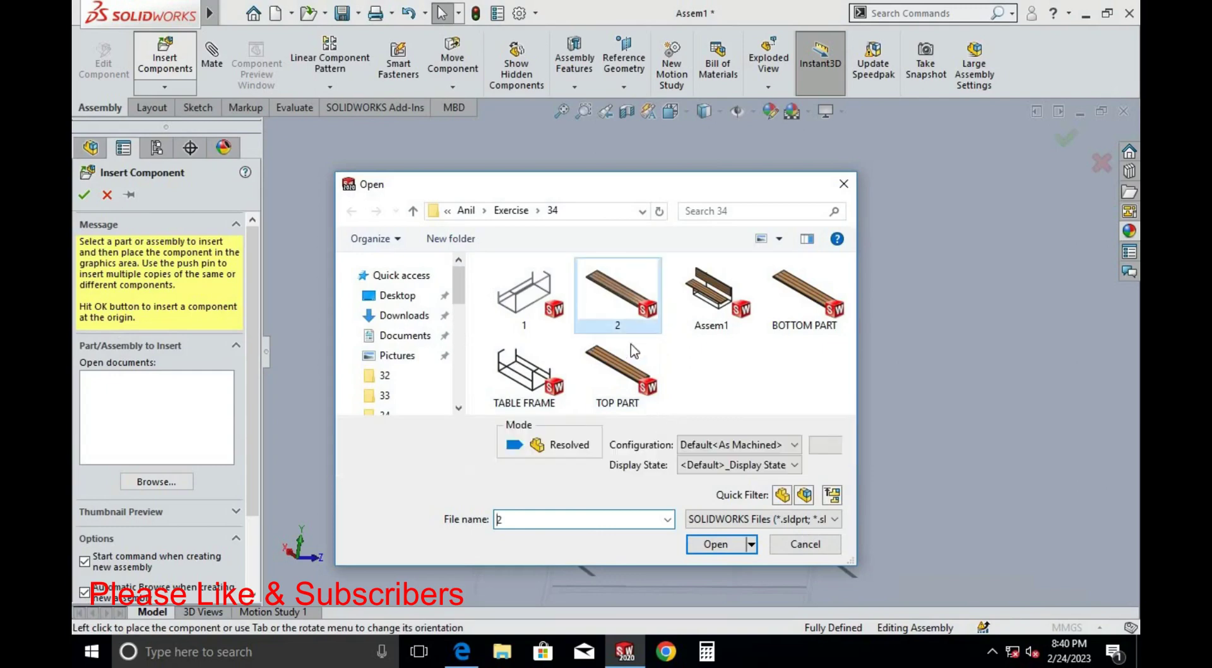
{"action": "left_click", "coordinate": [713, 541]}
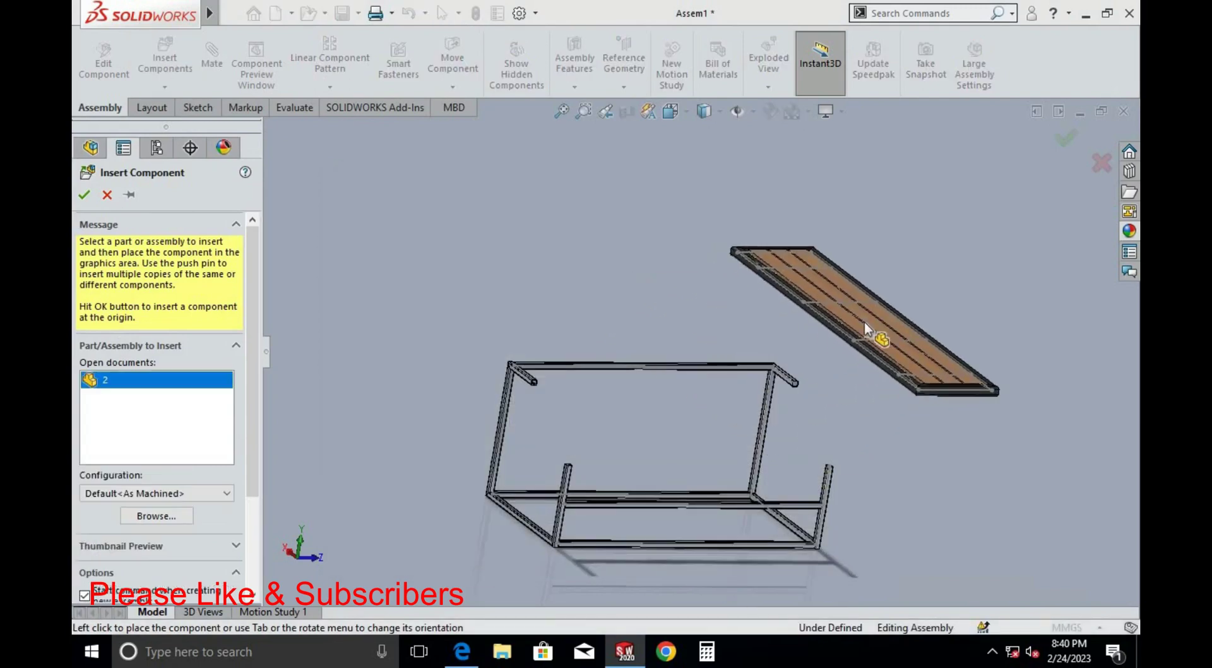
{"action": "left_click", "coordinate": [863, 321]}
{"action": "middle_click_drag", "start_coordinate": [848, 328], "coordinate": [569, 426]}
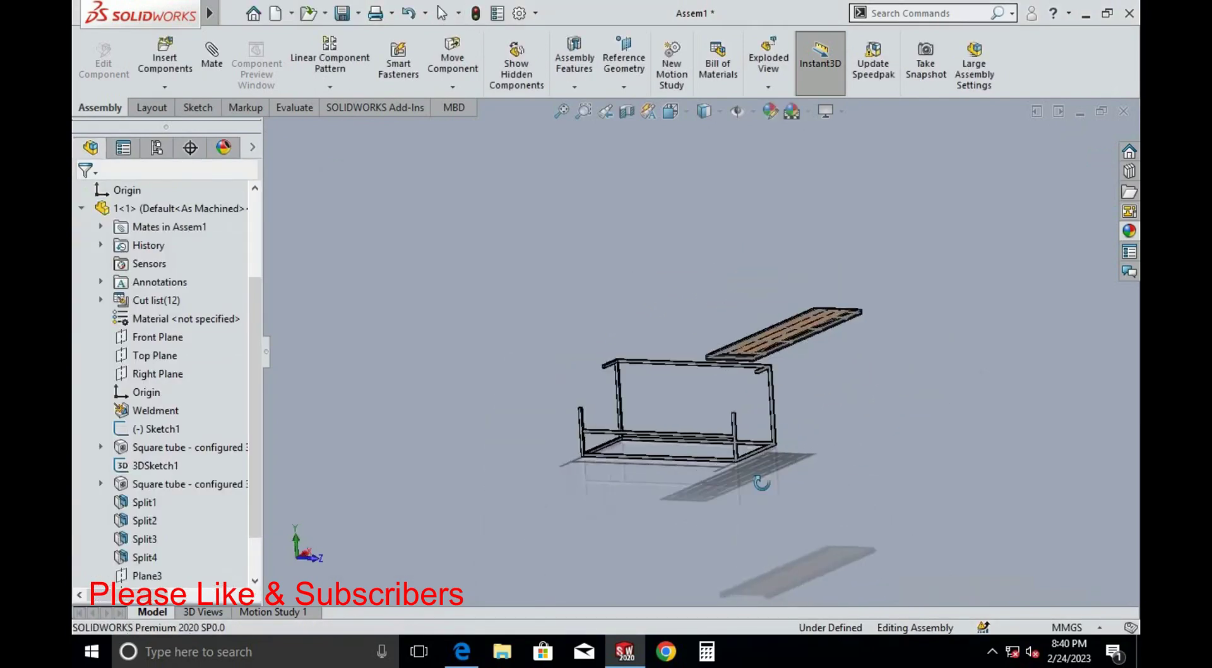
{"action": "scroll", "coordinate": [569, 426], "scroll_direction": "down", "scroll_amount": 2}
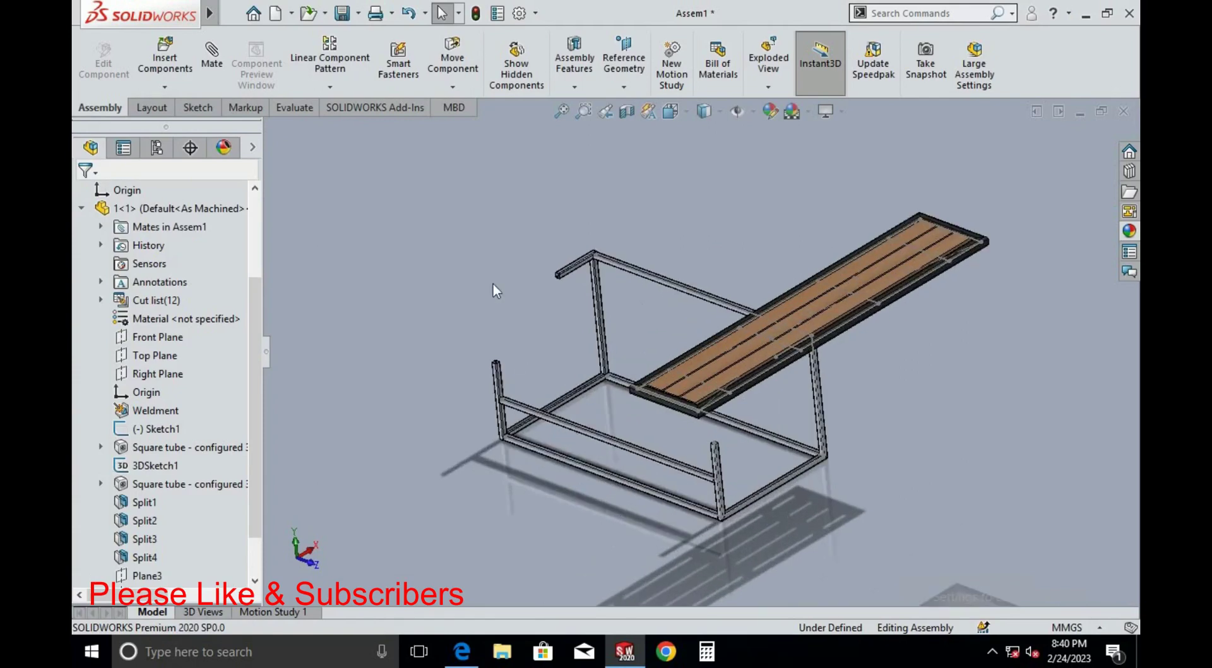
Rotate the tabletop with Rotate Component to line up with the frame
{"action": "left_click", "coordinate": [453, 86]}
{"action": "left_click", "coordinate": [476, 123]}
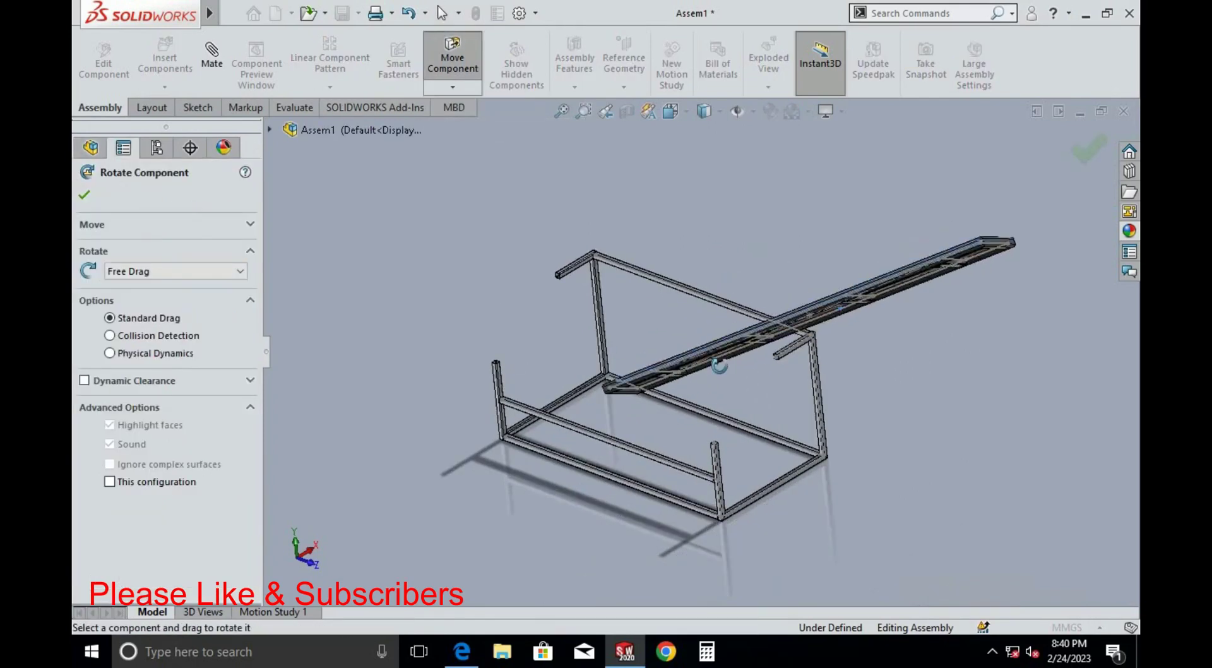
{"action": "mouse_move", "coordinate": [761, 262]}
{"action": "left_mouse_down"}
{"action": "mouse_move", "coordinate": [750, 432]}
{"action": "mouse_move", "coordinate": [500, 284]}
{"action": "left_mouse_up"}
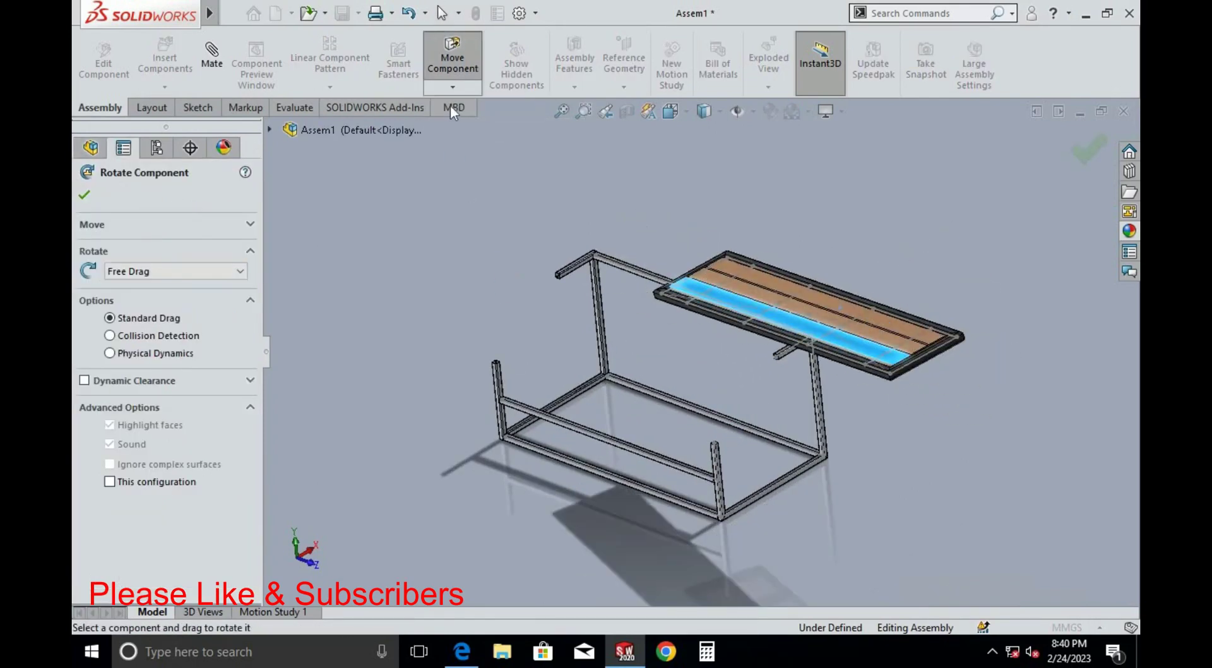
{"action": "key", "text": "Escape"}
{"action": "mouse_move", "coordinate": [781, 411]}
{"action": "middle_mouse_down"}
{"action": "mouse_move", "coordinate": [644, 400]}
{"action": "mouse_move", "coordinate": [690, 391]}
{"action": "middle_mouse_up"}
{"action": "scroll", "coordinate": [687, 388], "scroll_direction": "down", "scroll_amount": 3}
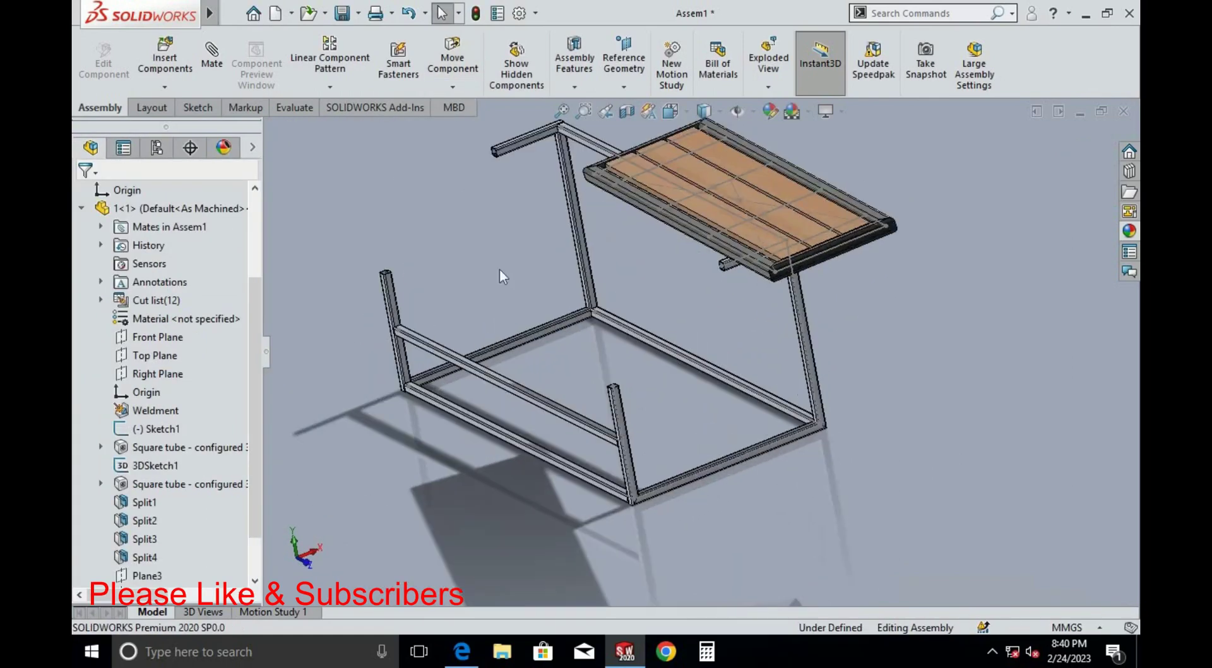
Start an advanced Width mate using the two frame posts as width references
{"action": "left_click", "coordinate": [210, 60]}
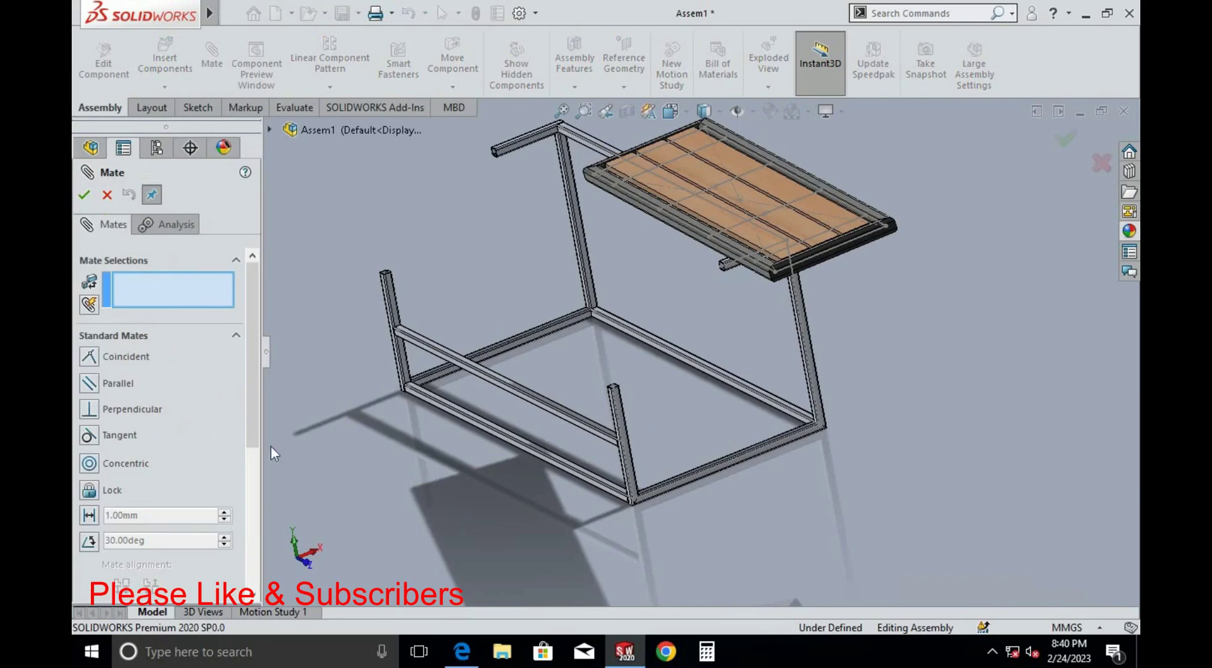
{"action": "scroll", "coordinate": [254, 401], "scroll_direction": "down", "scroll_amount": 5}
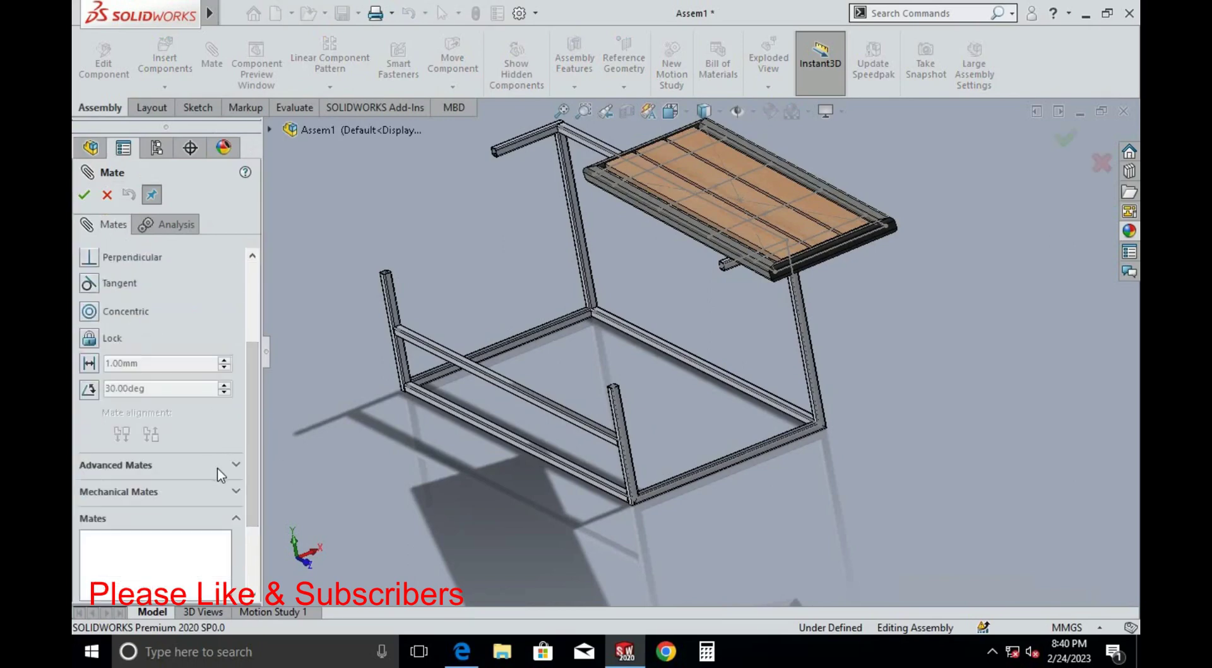
{"action": "left_click", "coordinate": [236, 467]}
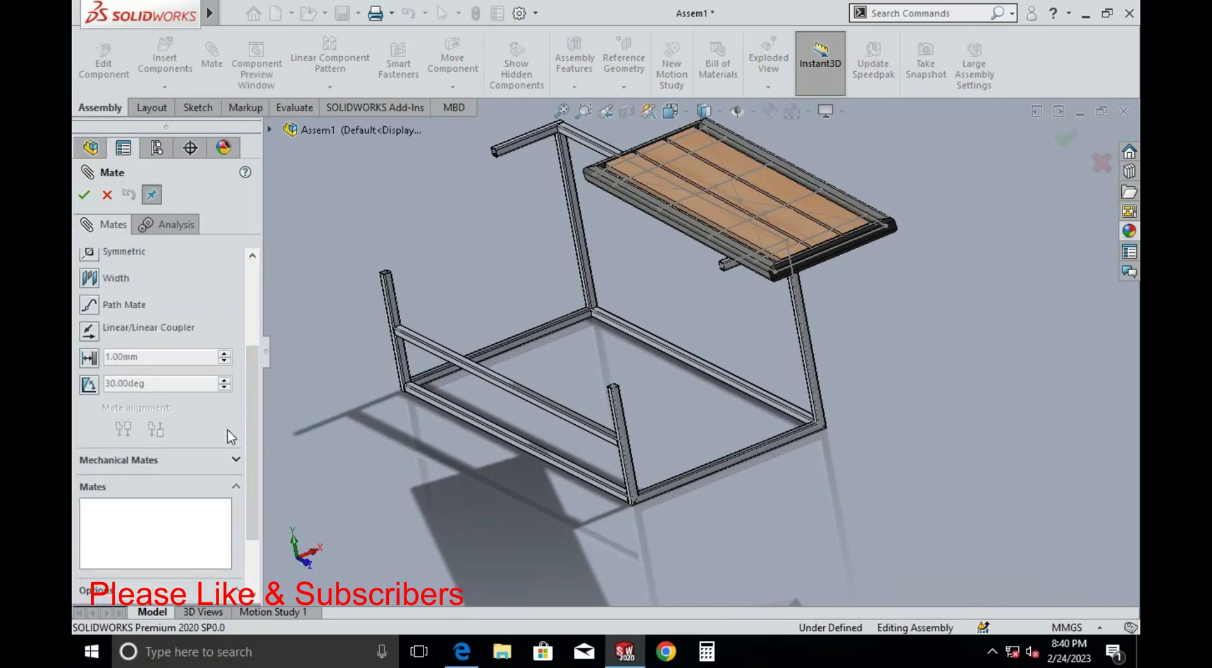
{"action": "left_click", "coordinate": [95, 281]}
{"action": "scroll", "coordinate": [630, 402], "scroll_direction": "down", "scroll_amount": 5}
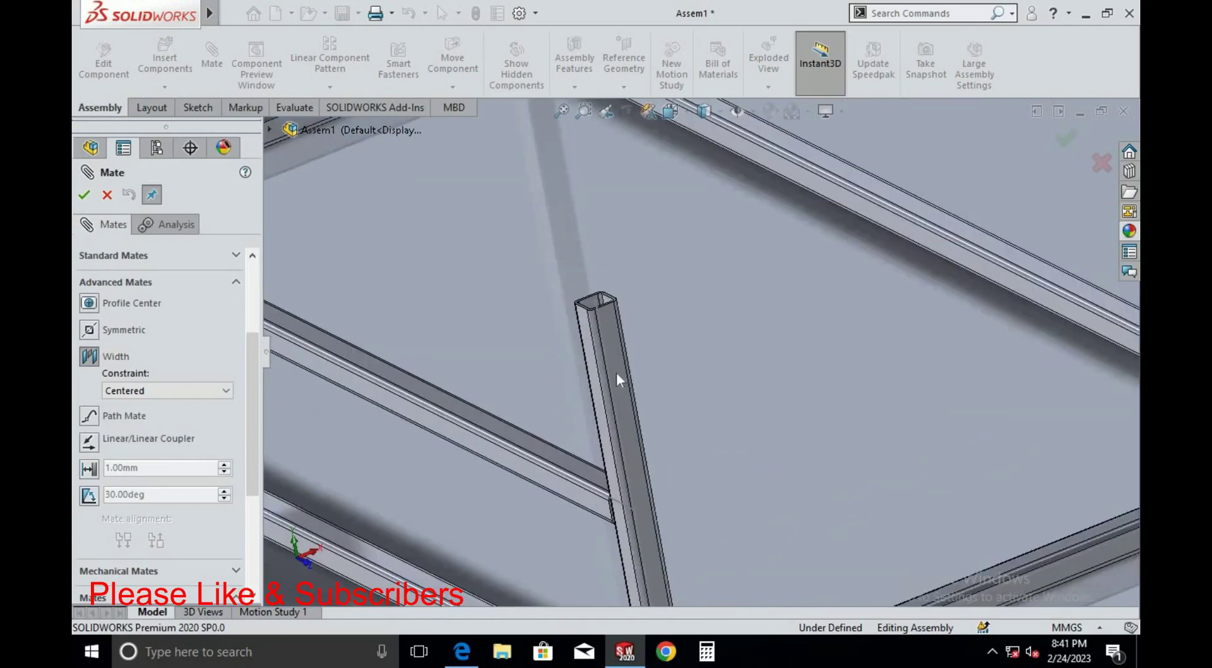
{"action": "left_click", "coordinate": [615, 372]}
{"action": "scroll", "coordinate": [707, 411], "scroll_direction": "up", "scroll_amount": 2}
{"action": "scroll", "coordinate": [707, 410], "scroll_direction": "up", "scroll_amount": 4}
{"action": "middle_click_drag", "start_coordinate": [535, 385], "coordinate": [581, 308]}
{"action": "scroll", "coordinate": [544, 297], "scroll_direction": "down", "scroll_amount": 3}
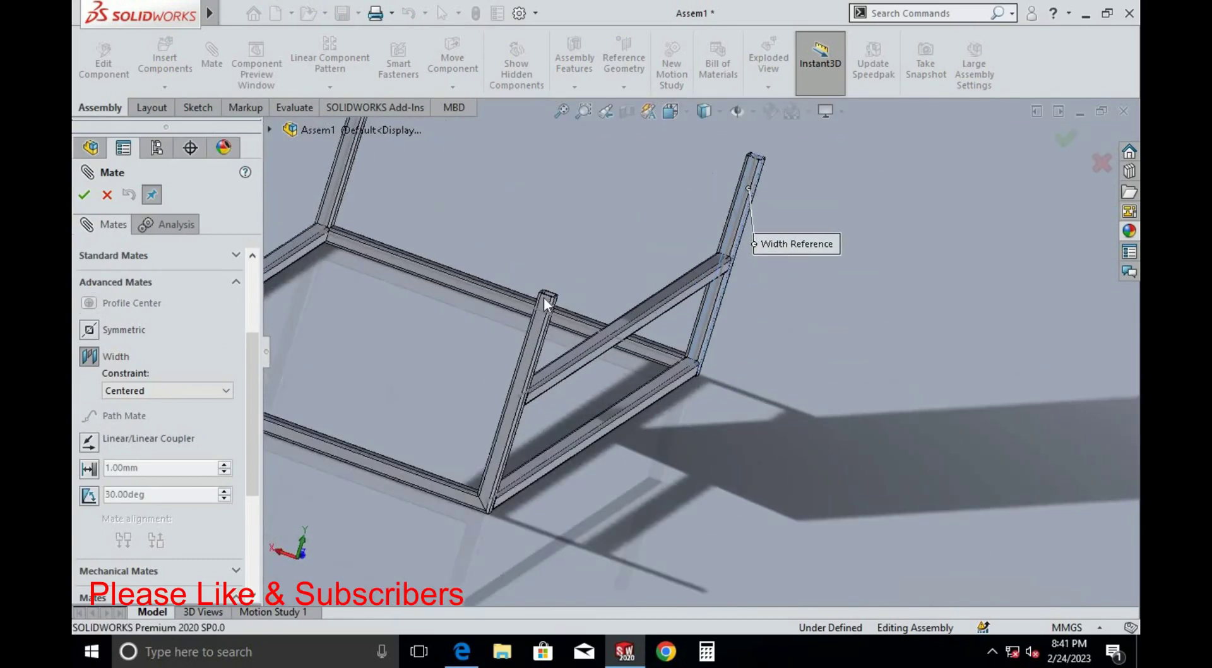
{"action": "scroll", "coordinate": [559, 347], "scroll_direction": "down", "scroll_amount": 3}
{"action": "left_click", "coordinate": [561, 354]}
{"action": "scroll", "coordinate": [543, 453], "scroll_direction": "up", "scroll_amount": 3}
{"action": "scroll", "coordinate": [675, 245], "scroll_direction": "up", "scroll_amount": 2}
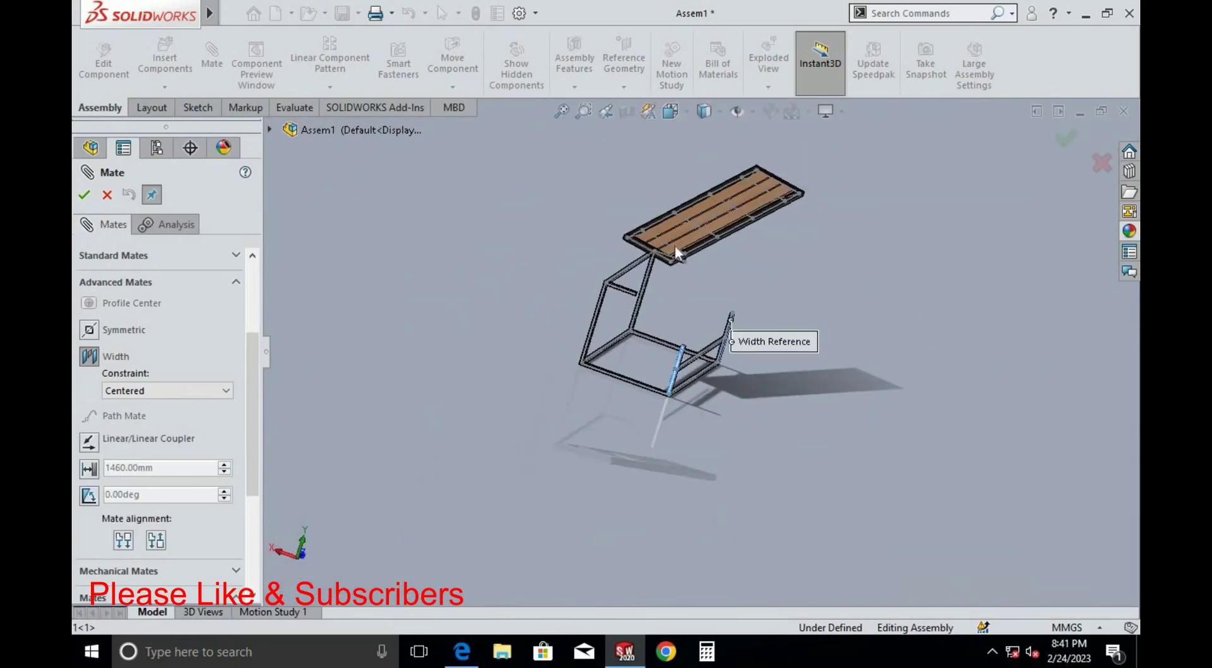
{"action": "scroll", "coordinate": [590, 309], "scroll_direction": "down", "scroll_amount": 4}
{"action": "scroll", "coordinate": [841, 279], "scroll_direction": "up", "scroll_amount": 1}
{"action": "scroll", "coordinate": [782, 338], "scroll_direction": "up", "scroll_amount": 2}
{"action": "scroll", "coordinate": [597, 343], "scroll_direction": "up", "scroll_amount": 2}
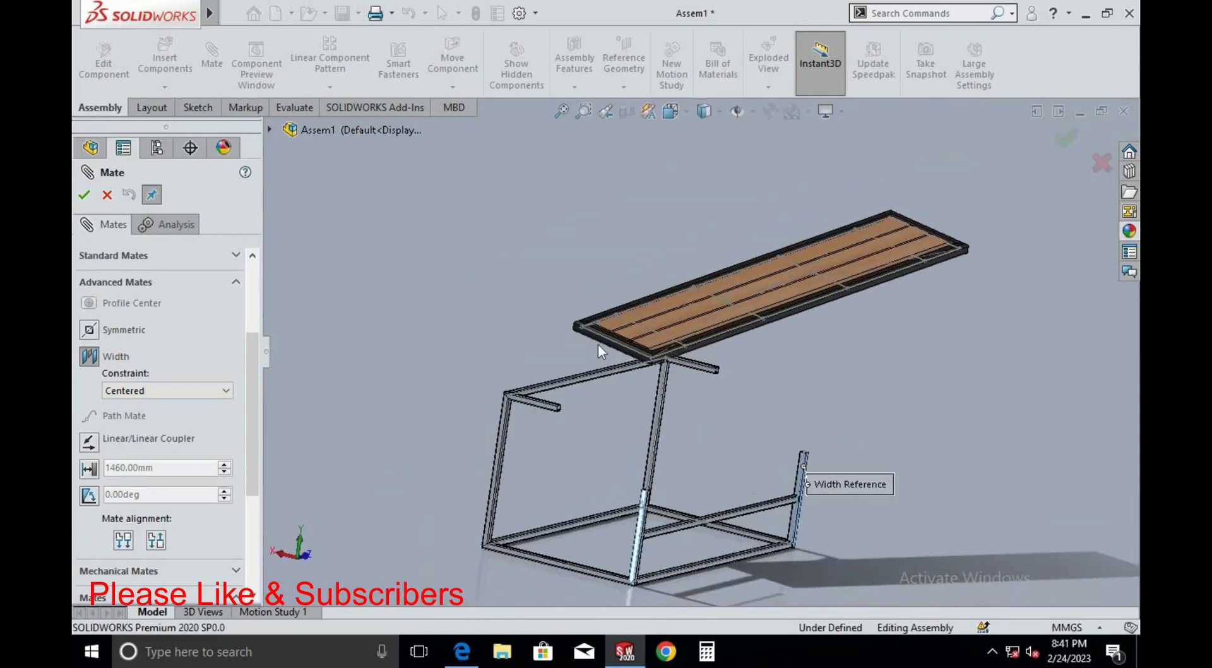
{"action": "scroll", "coordinate": [654, 317], "scroll_direction": "down", "scroll_amount": 4}
{"action": "scroll", "coordinate": [660, 335], "scroll_direction": "down", "scroll_amount": 2}
Use both tabletop edge faces as tab references and confirm the Width1 mate
{"action": "left_click", "coordinate": [660, 340]}
{"action": "scroll", "coordinate": [584, 350], "scroll_direction": "up", "scroll_amount": 3}
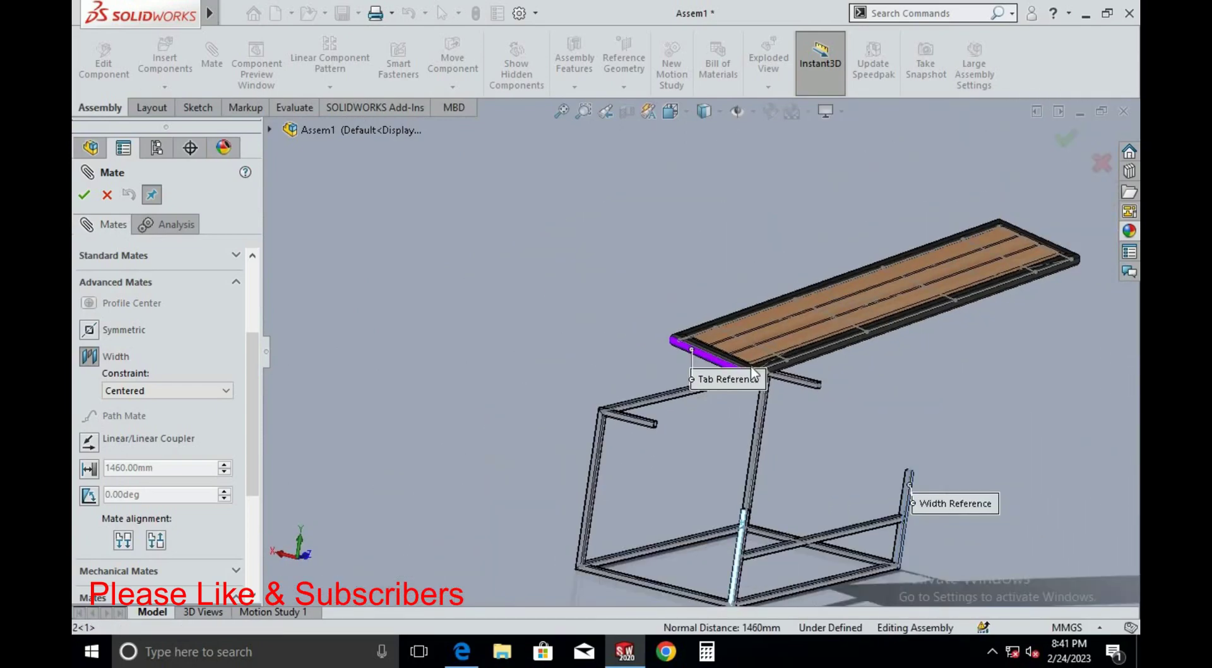
{"action": "scroll", "coordinate": [725, 360], "scroll_direction": "up", "scroll_amount": 2}
{"action": "scroll", "coordinate": [873, 347], "scroll_direction": "down", "scroll_amount": 3}
{"action": "scroll", "coordinate": [834, 321], "scroll_direction": "down", "scroll_amount": 3}
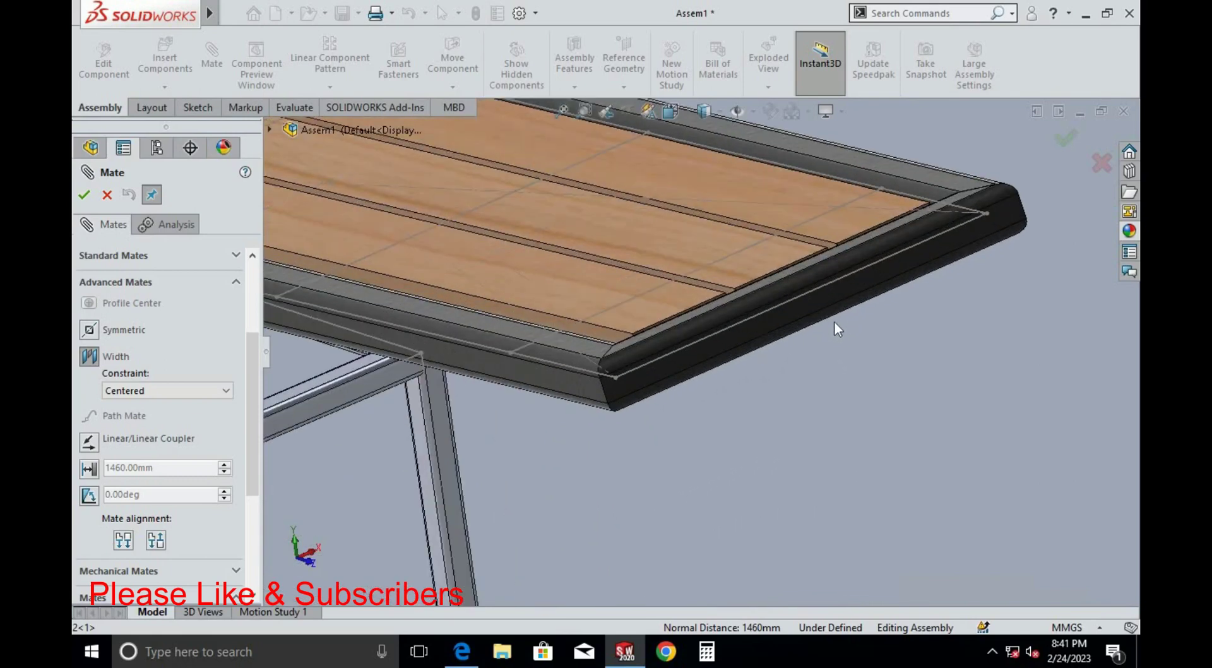
{"action": "left_click", "coordinate": [823, 300]}
{"action": "scroll", "coordinate": [820, 301], "scroll_direction": "up", "scroll_amount": 3}
{"action": "scroll", "coordinate": [819, 298], "scroll_direction": "up", "scroll_amount": 2}
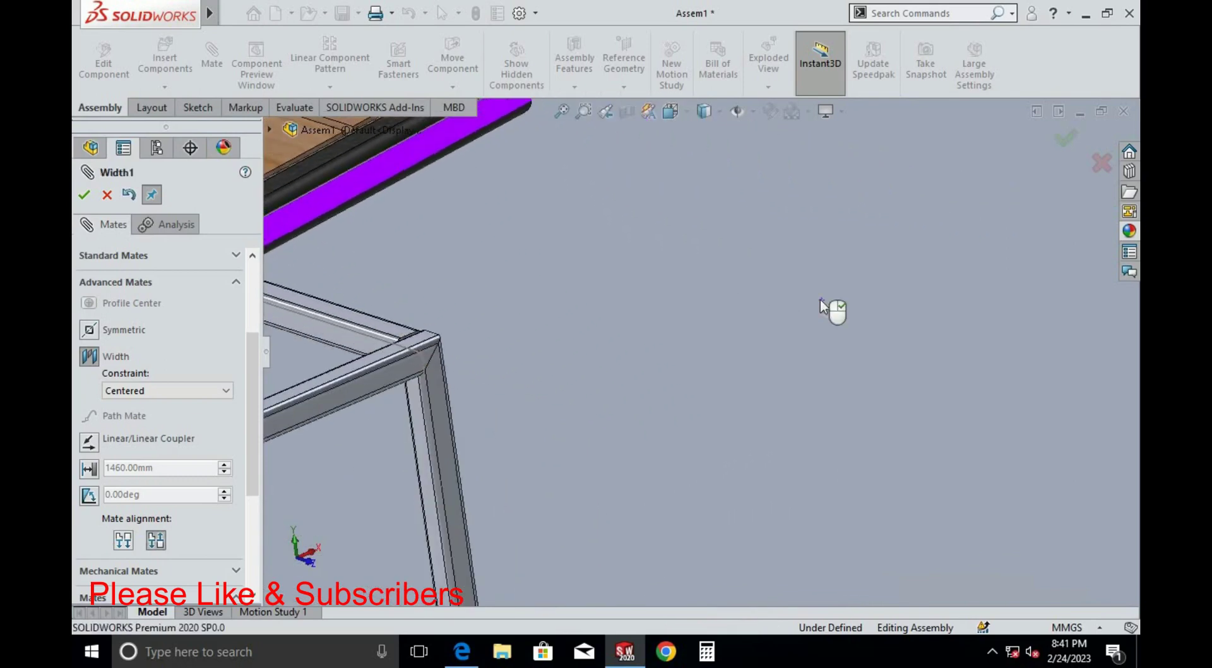
{"action": "scroll", "coordinate": [820, 297], "scroll_direction": "up", "scroll_amount": 2}
{"action": "middle_click_drag", "start_coordinate": [745, 319], "coordinate": [885, 255]}
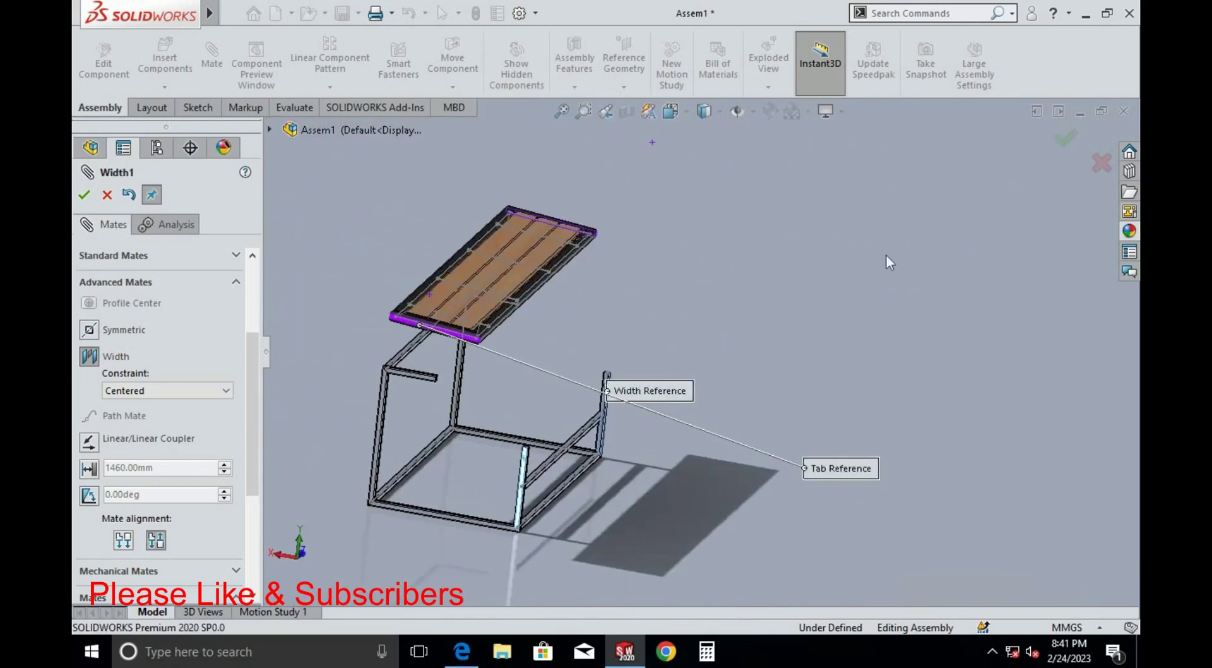
{"action": "key", "text": "Return"}
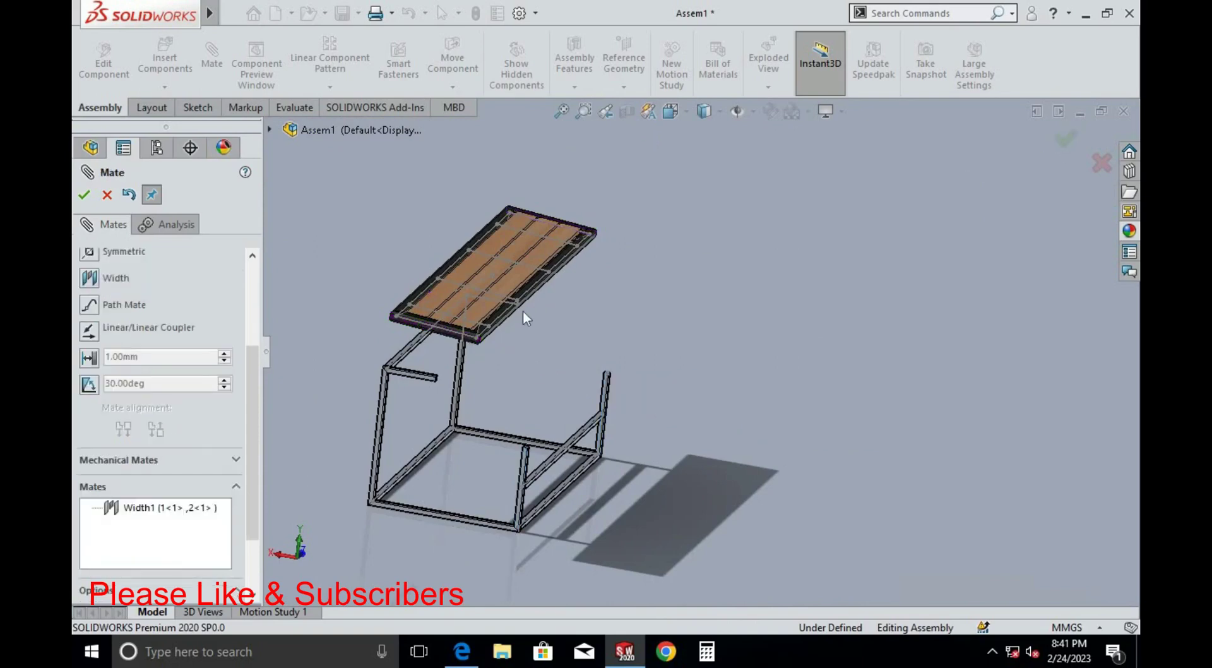
{"action": "scroll", "coordinate": [505, 313], "scroll_direction": "down", "scroll_amount": 3}
{"action": "scroll", "coordinate": [474, 309], "scroll_direction": "down", "scroll_amount": 3}
{"action": "mouse_move", "coordinate": [479, 316]}
{"action": "middle_mouse_down"}
{"action": "mouse_move", "coordinate": [550, 397]}
{"action": "mouse_move", "coordinate": [506, 387]}
{"action": "middle_mouse_up"}
{"action": "scroll", "coordinate": [506, 387], "scroll_direction": "up", "scroll_amount": 3}
{"action": "scroll", "coordinate": [443, 313], "scroll_direction": "down", "scroll_amount": 2}
{"action": "scroll", "coordinate": [443, 314], "scroll_direction": "down", "scroll_amount": 2}
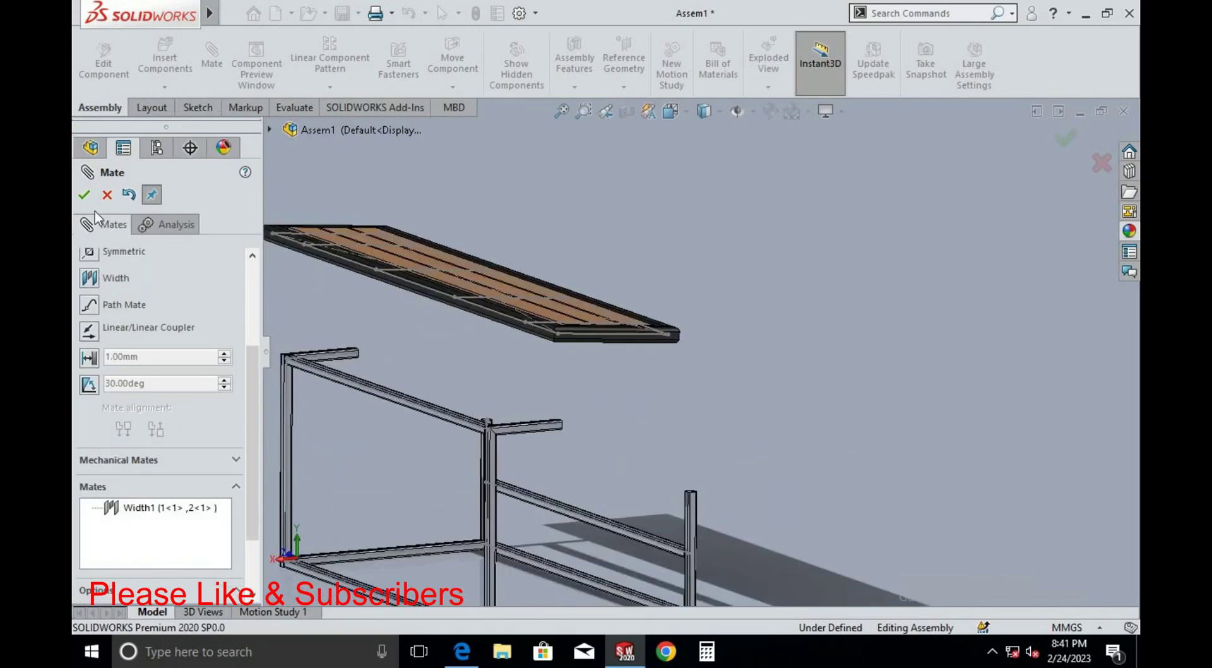
{"action": "left_click", "coordinate": [84, 195]}
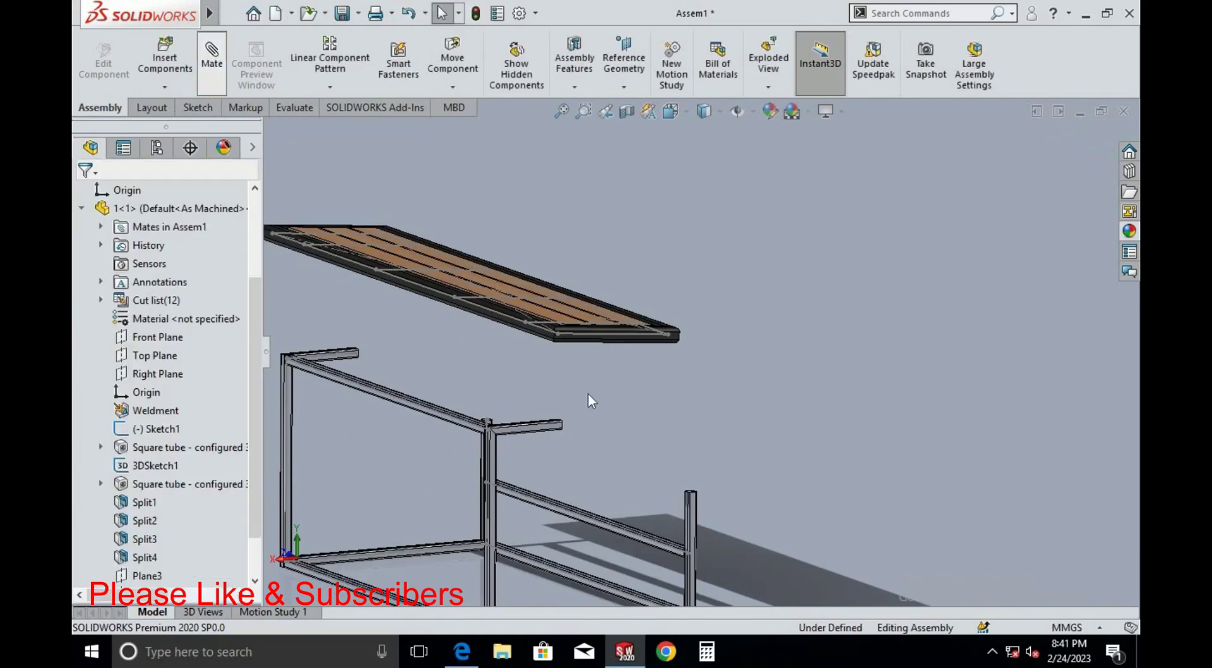
Select a tabletop face and a frame post's side face for a new mate
{"action": "key", "text": "Return"}
{"action": "scroll", "coordinate": [548, 258], "scroll_direction": "down", "scroll_amount": 2}
{"action": "scroll", "coordinate": [544, 258], "scroll_direction": "down", "scroll_amount": 3}
{"action": "left_click", "coordinate": [529, 267]}
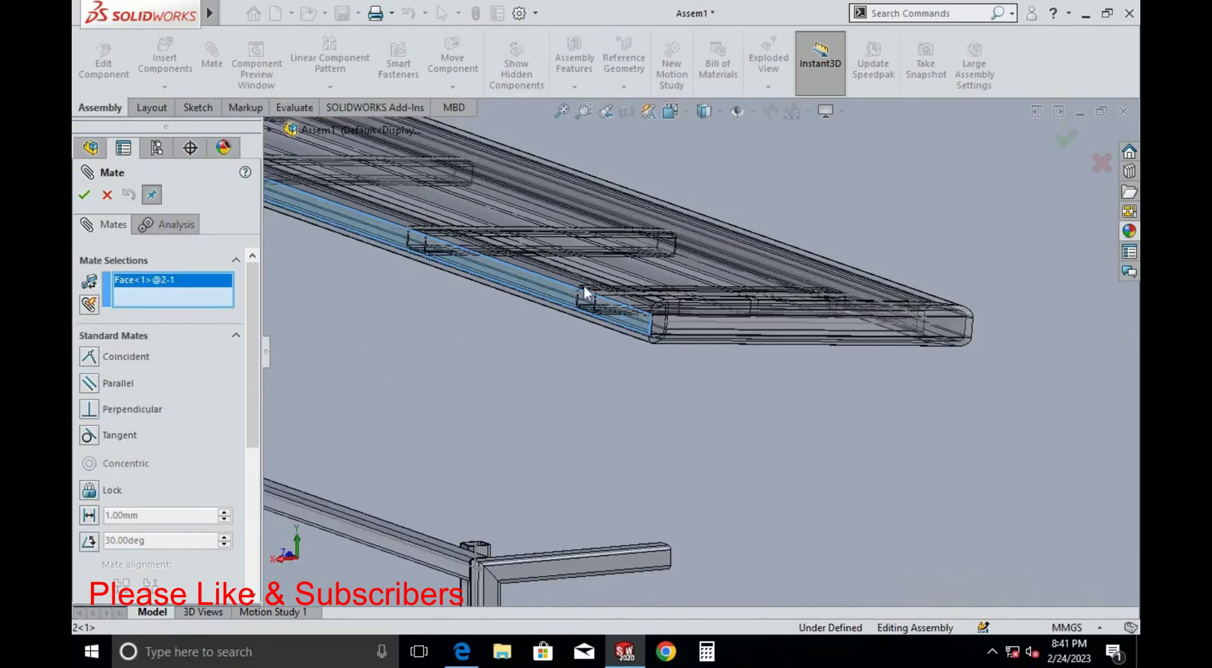
{"action": "scroll", "coordinate": [585, 285], "scroll_direction": "up", "scroll_amount": 3}
{"action": "middle_click_drag", "start_coordinate": [584, 285], "coordinate": [804, 471]}
{"action": "scroll", "coordinate": [725, 430], "scroll_direction": "down", "scroll_amount": 3}
{"action": "scroll", "coordinate": [679, 377], "scroll_direction": "down", "scroll_amount": 2}
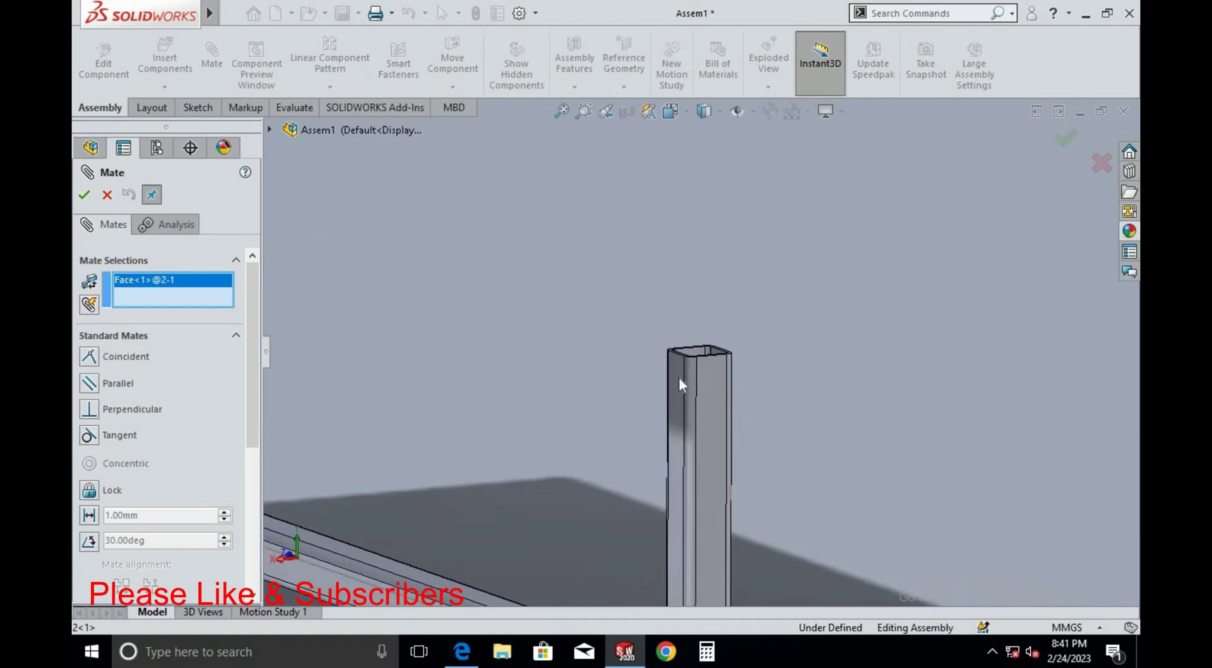
{"action": "left_click", "coordinate": [676, 369]}
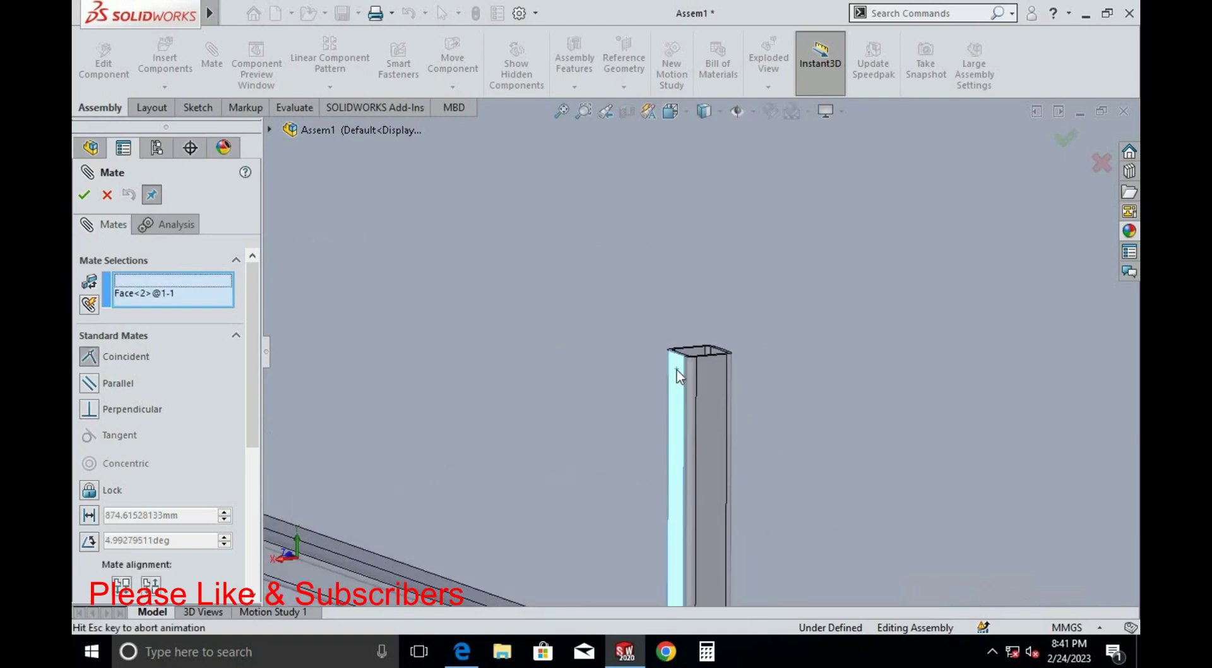
{"action": "scroll", "coordinate": [635, 389], "scroll_direction": "up", "scroll_amount": 3}
{"action": "scroll", "coordinate": [642, 386], "scroll_direction": "up", "scroll_amount": 3}
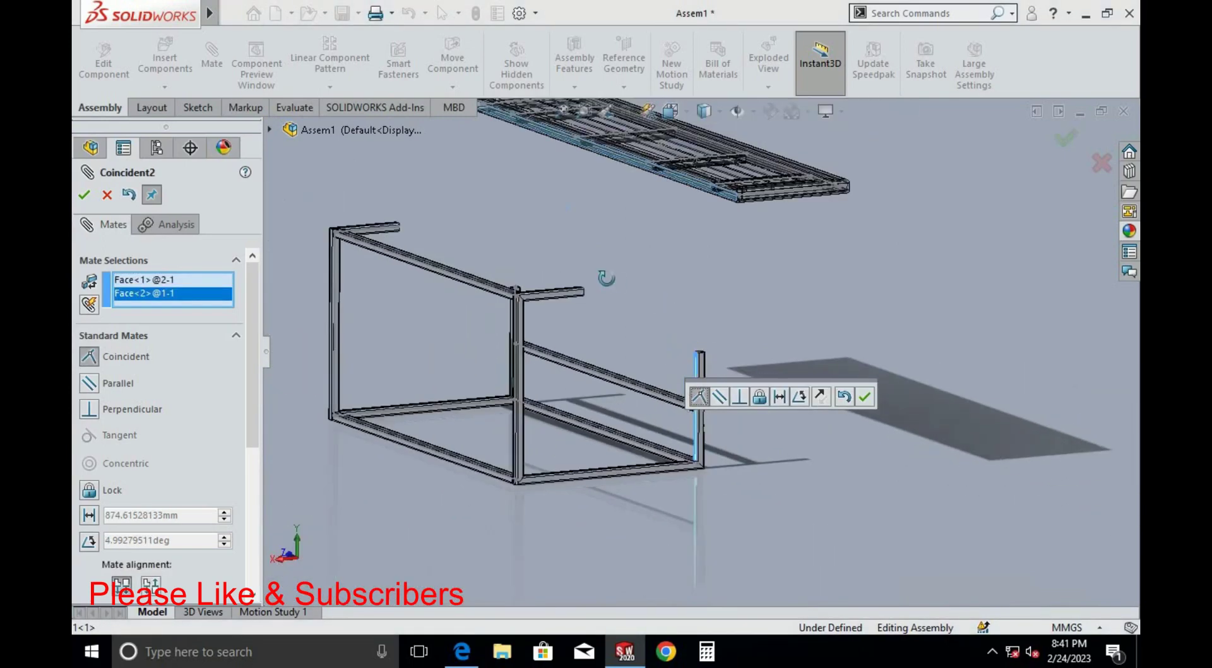
{"action": "mouse_move", "coordinate": [605, 277]}
{"action": "middle_mouse_down"}
{"action": "mouse_move", "coordinate": [610, 314]}
{"action": "mouse_move", "coordinate": [286, 394]}
{"action": "middle_mouse_up"}
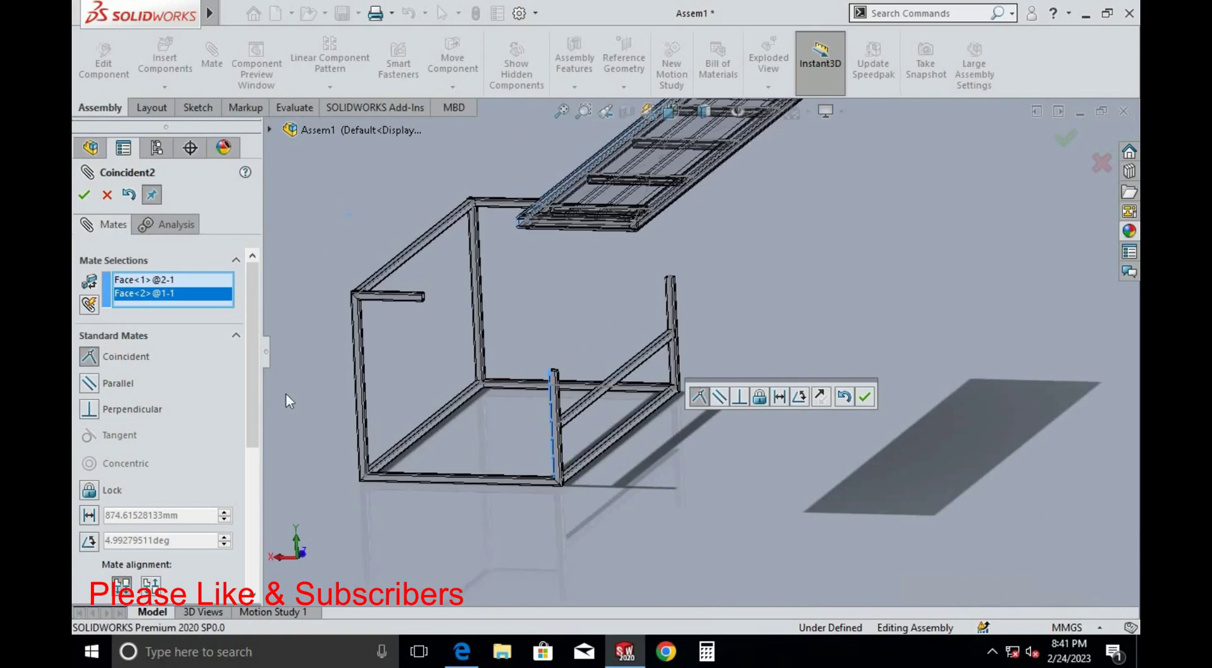
Make it a Distance mate, entering 674.66 mm and then 200 mm
{"action": "left_click", "coordinate": [90, 515]}
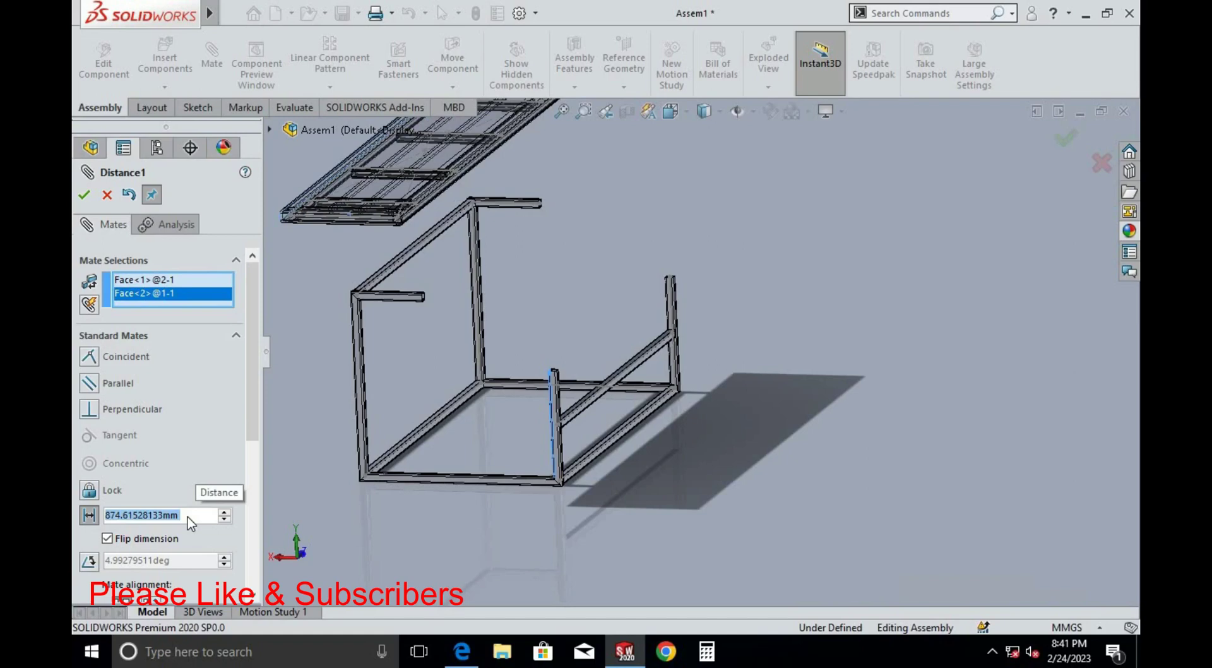
{"action": "type", "text": "674."}
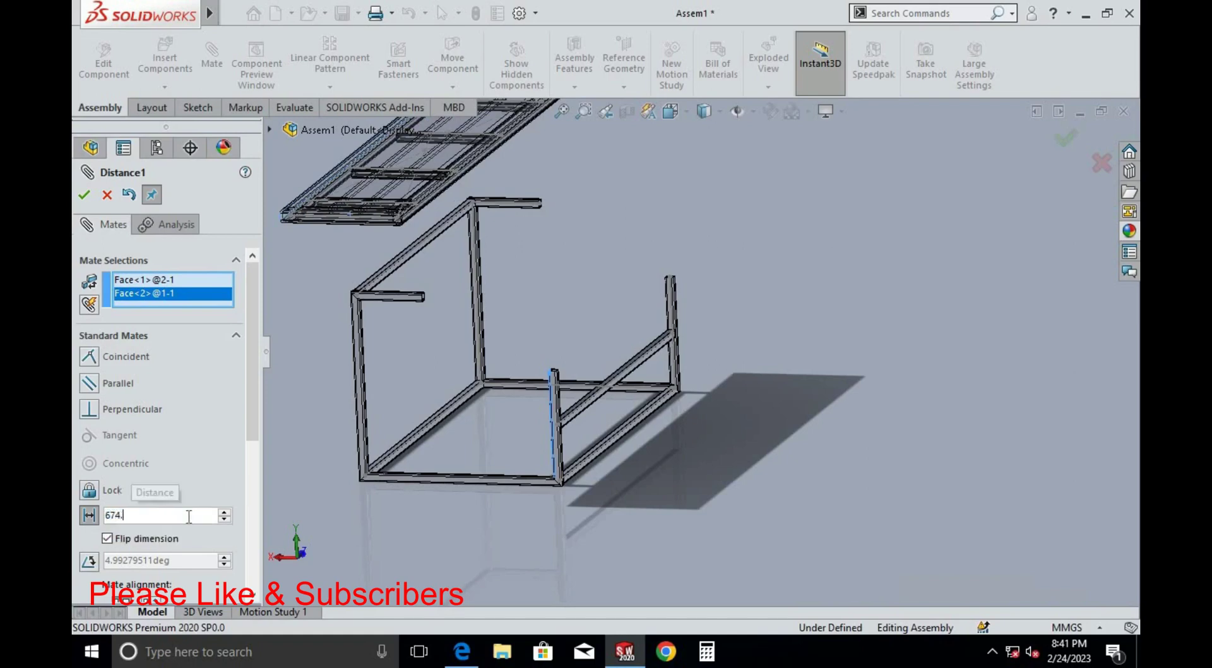
{"action": "type", "text": "66"}
{"action": "key", "text": "Return"}
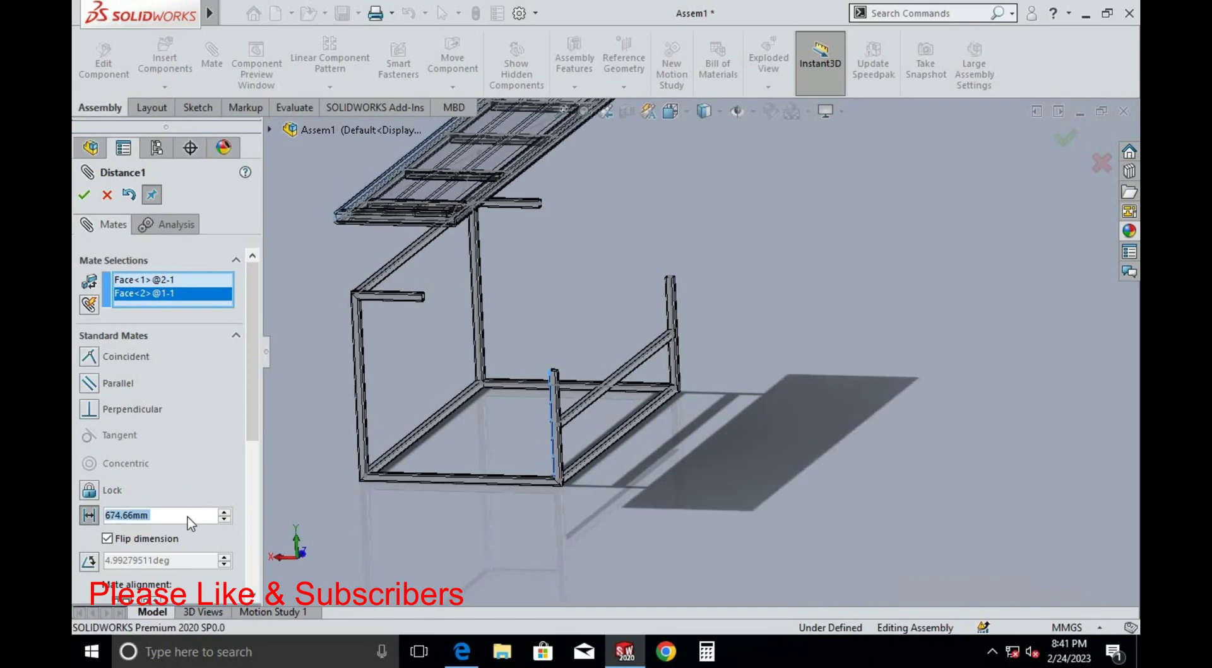
{"action": "type", "text": "200"}
{"action": "key", "text": "Return"}
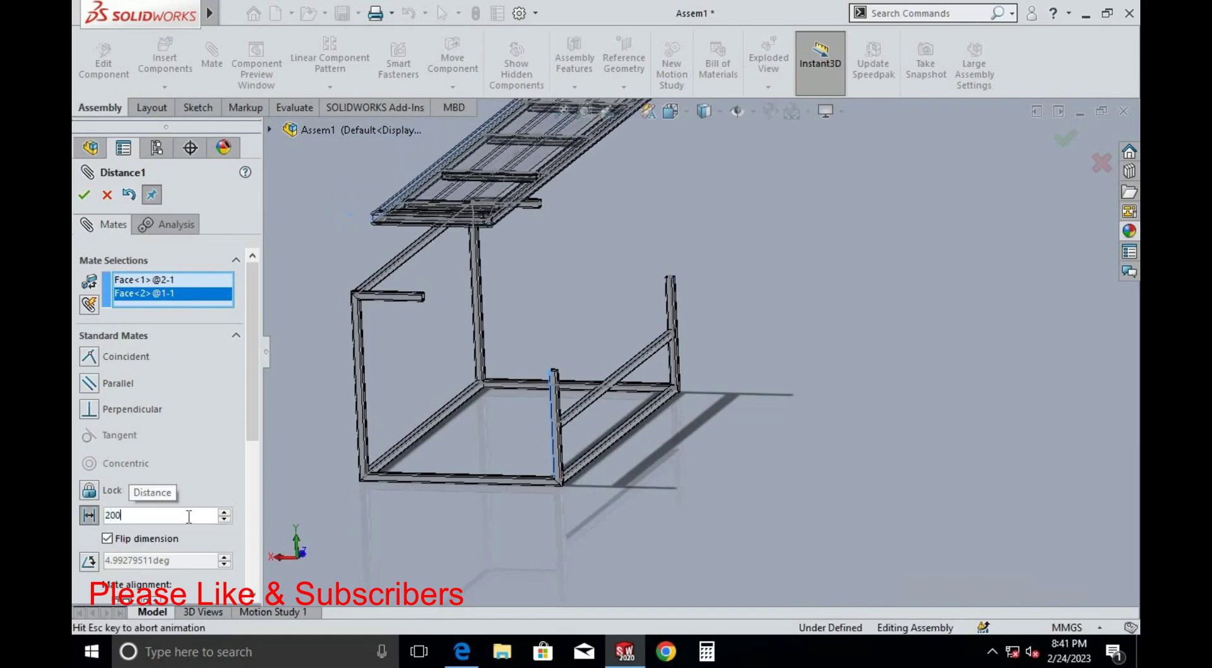
Replace the 200 mm distance with the shortened value and apply the mate
{"action": "scroll", "coordinate": [546, 398], "scroll_direction": "up", "scroll_amount": 3}
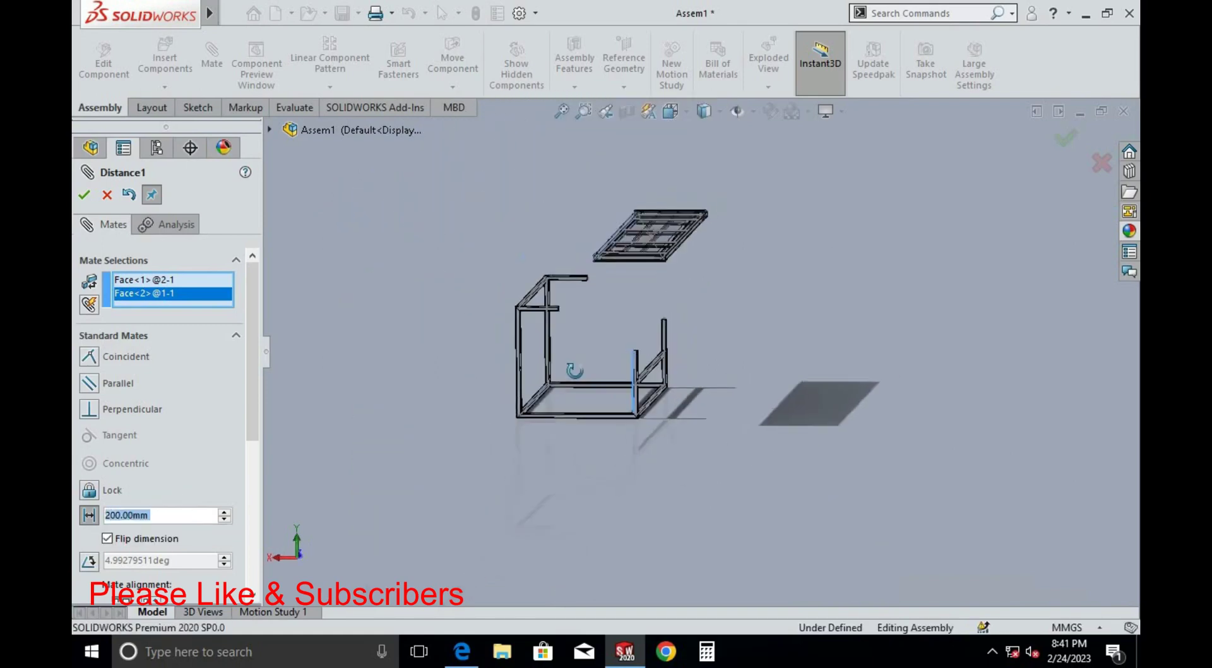
{"action": "middle_click_drag", "start_coordinate": [555, 371], "coordinate": [559, 391]}
{"action": "scroll", "coordinate": [609, 318], "scroll_direction": "down", "scroll_amount": 2}
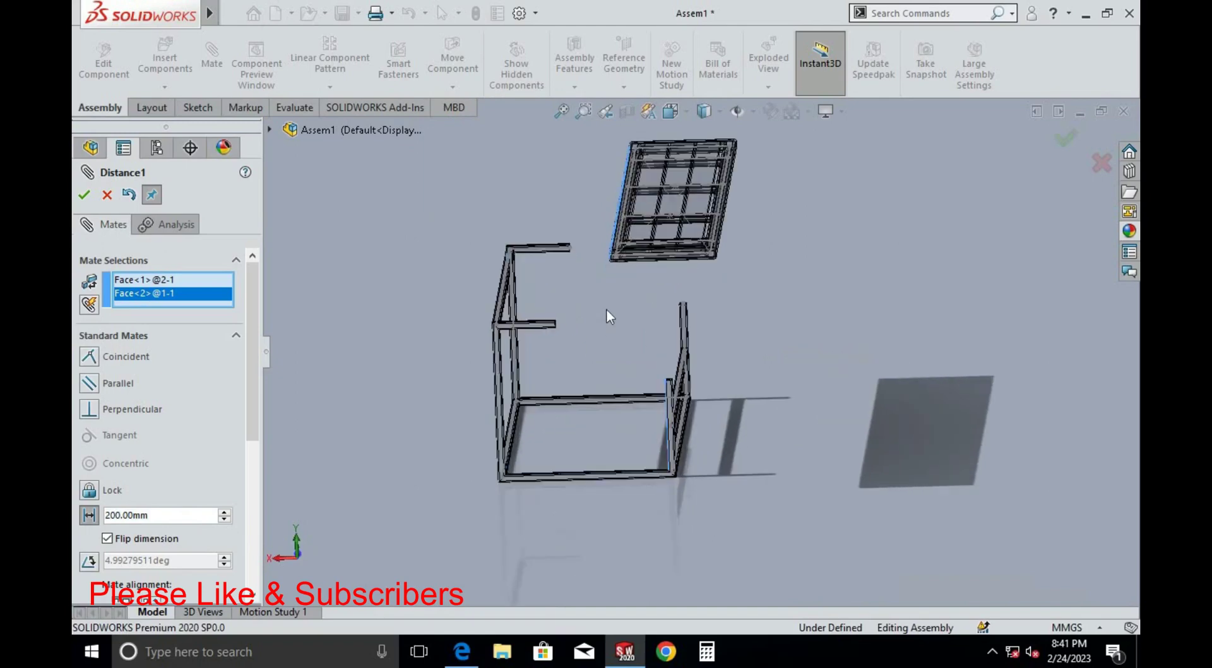
{"action": "middle_click_drag", "start_coordinate": [607, 270], "coordinate": [625, 265]}
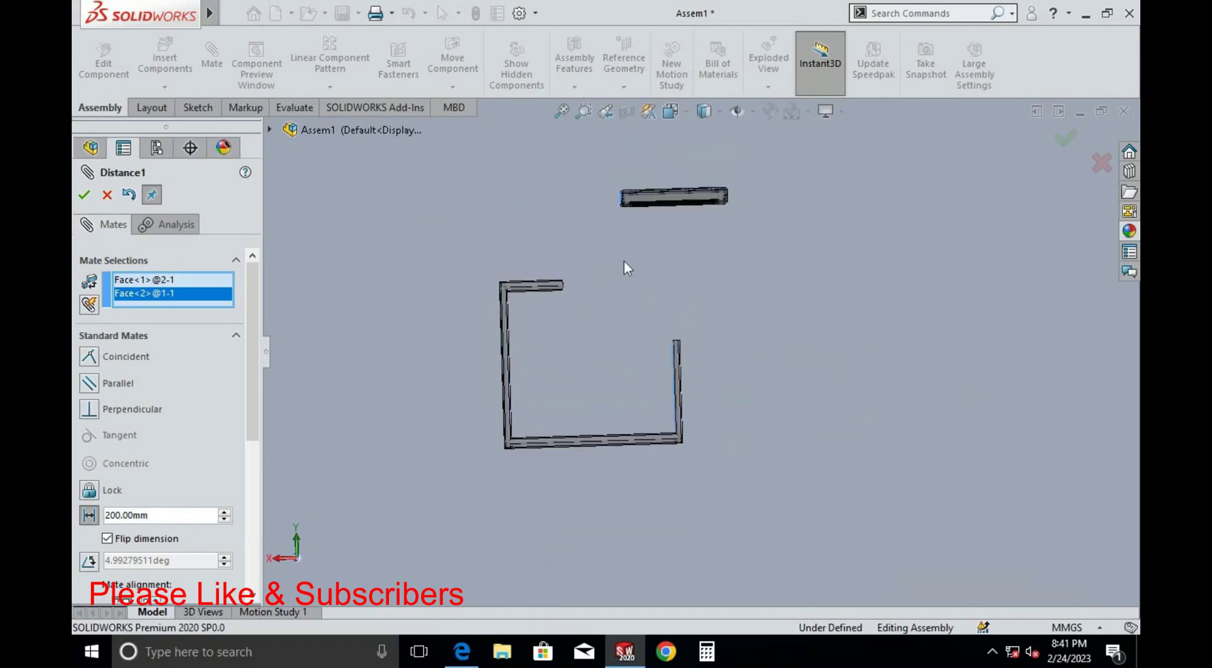
{"action": "double_click", "coordinate": [168, 514]}
{"action": "type", "text": "250"}
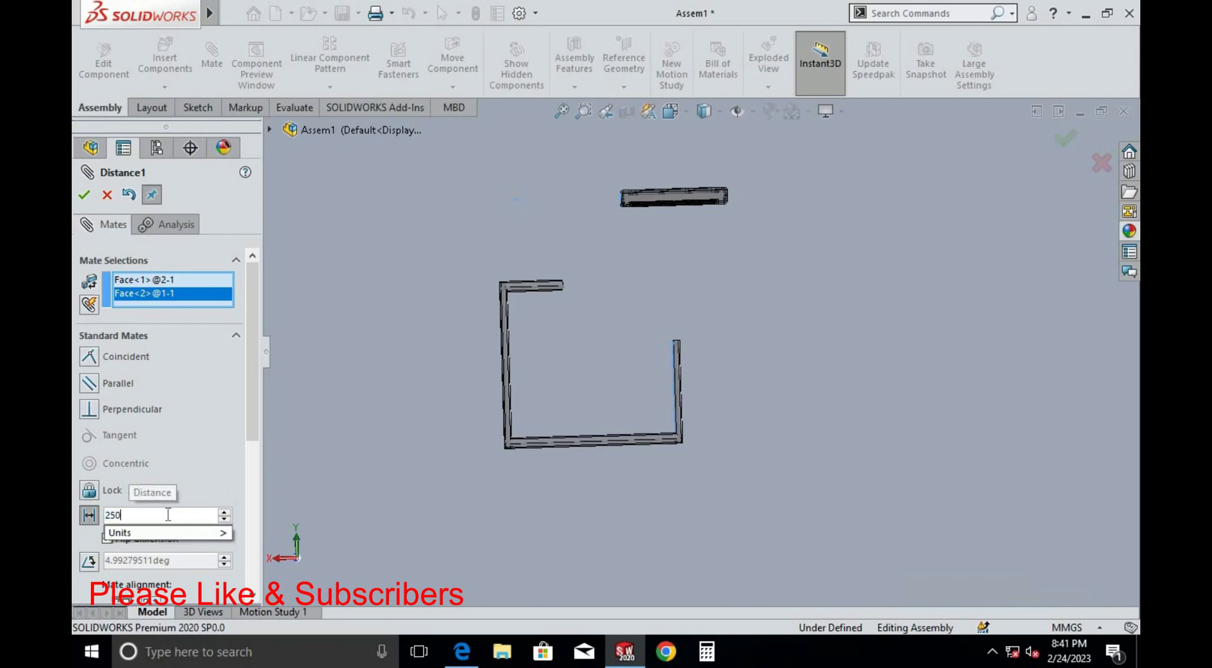
{"action": "key", "text": "Return"}
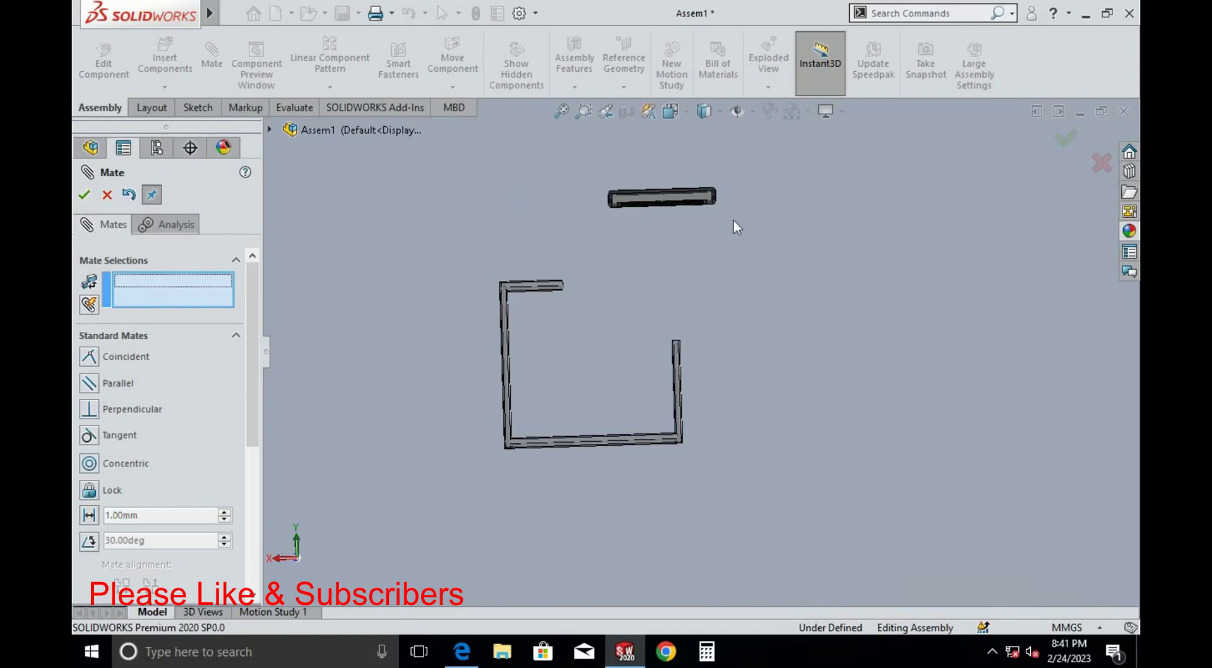
Mate a table-top crossbar face coincident with the leg tube's top face
{"action": "key", "text": "Escape"}
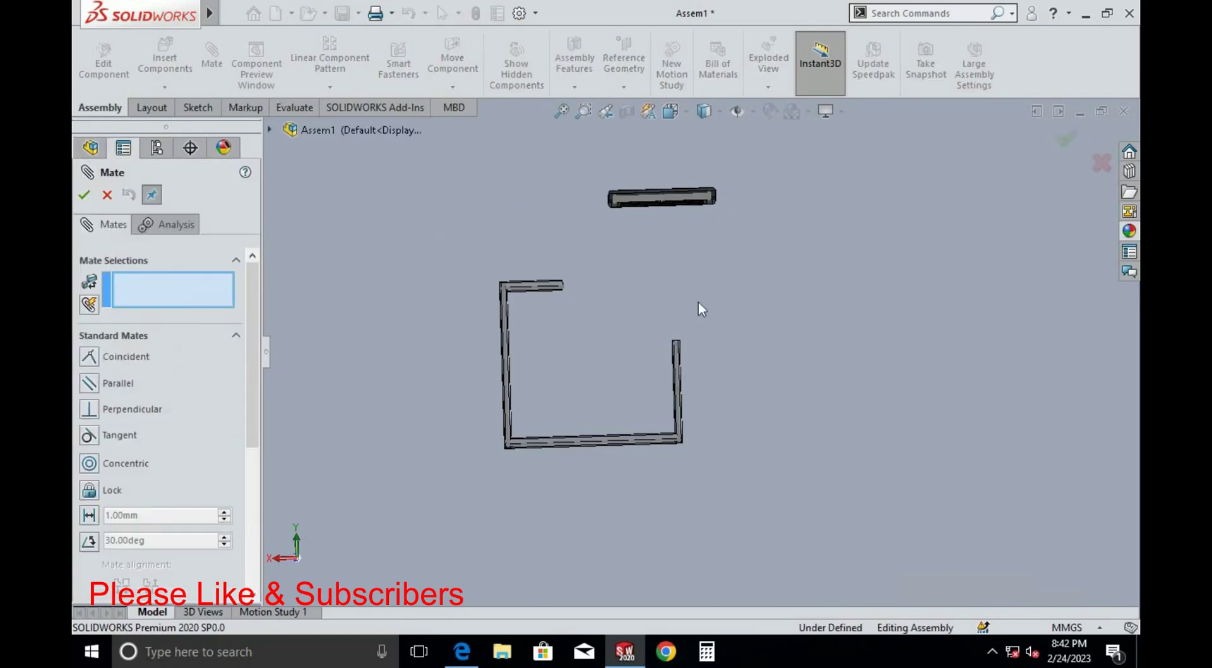
{"action": "key", "text": "ctrl+7"}
{"action": "scroll", "coordinate": [499, 183], "scroll_direction": "down", "scroll_amount": 3}
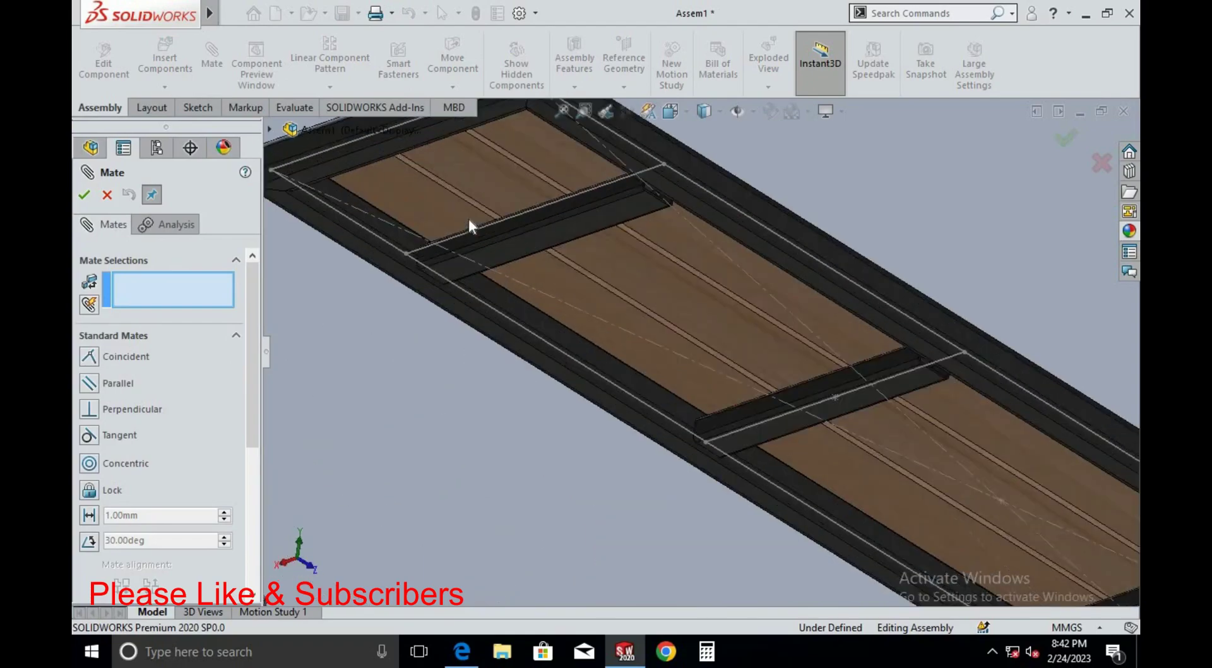
{"action": "scroll", "coordinate": [517, 268], "scroll_direction": "down", "scroll_amount": 2}
{"action": "left_click", "coordinate": [528, 241]}
{"action": "scroll", "coordinate": [567, 303], "scroll_direction": "up", "scroll_amount": 5}
{"action": "scroll", "coordinate": [665, 437], "scroll_direction": "up", "scroll_amount": 2}
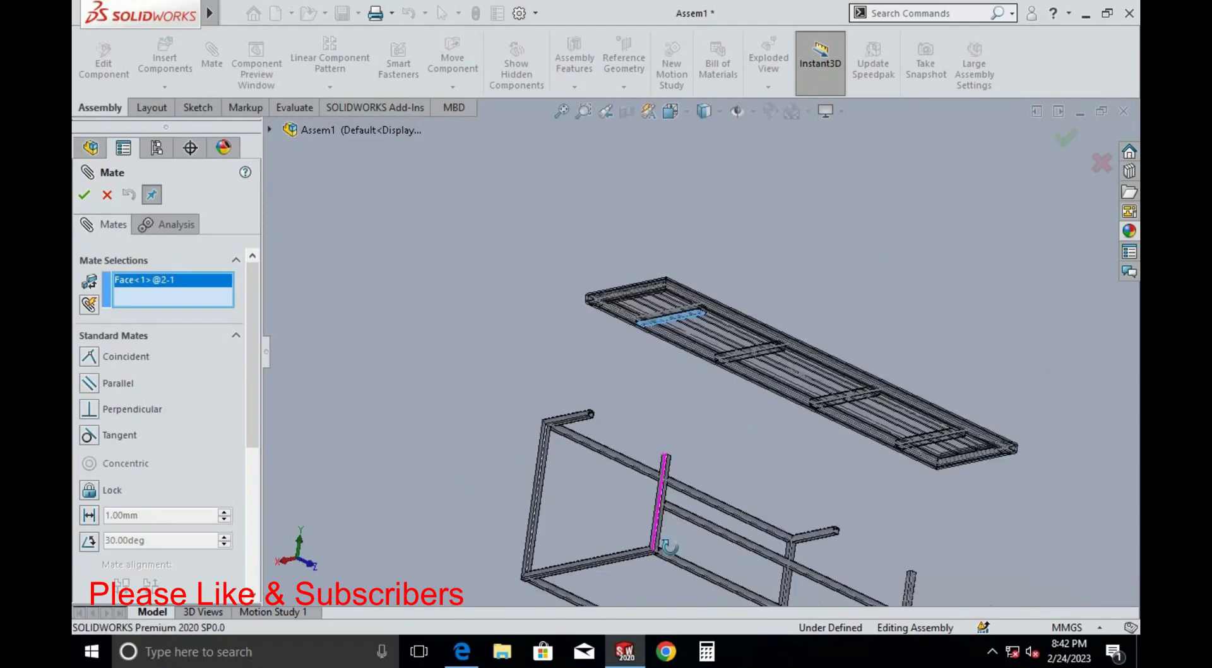
{"action": "middle_click_drag", "start_coordinate": [665, 438], "coordinate": [689, 434]}
{"action": "scroll", "coordinate": [649, 369], "scroll_direction": "down", "scroll_amount": 5}
{"action": "scroll", "coordinate": [661, 376], "scroll_direction": "down", "scroll_amount": 2}
{"action": "scroll", "coordinate": [661, 376], "scroll_direction": "down", "scroll_amount": 2}
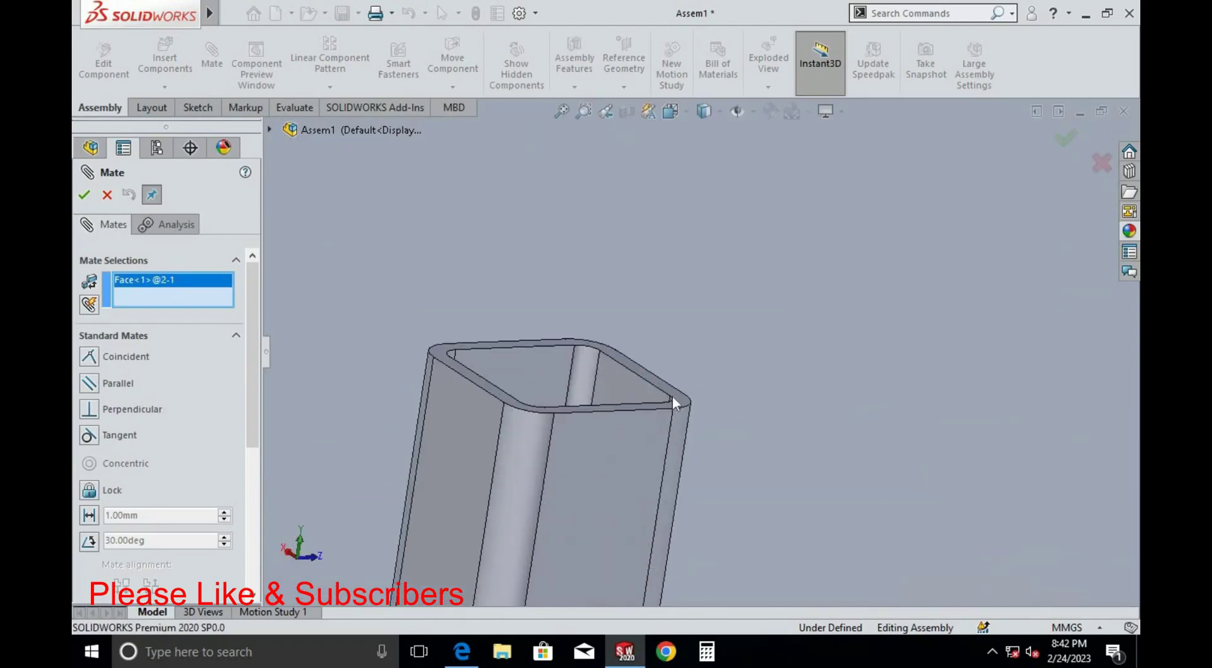
{"action": "left_click", "coordinate": [676, 402]}
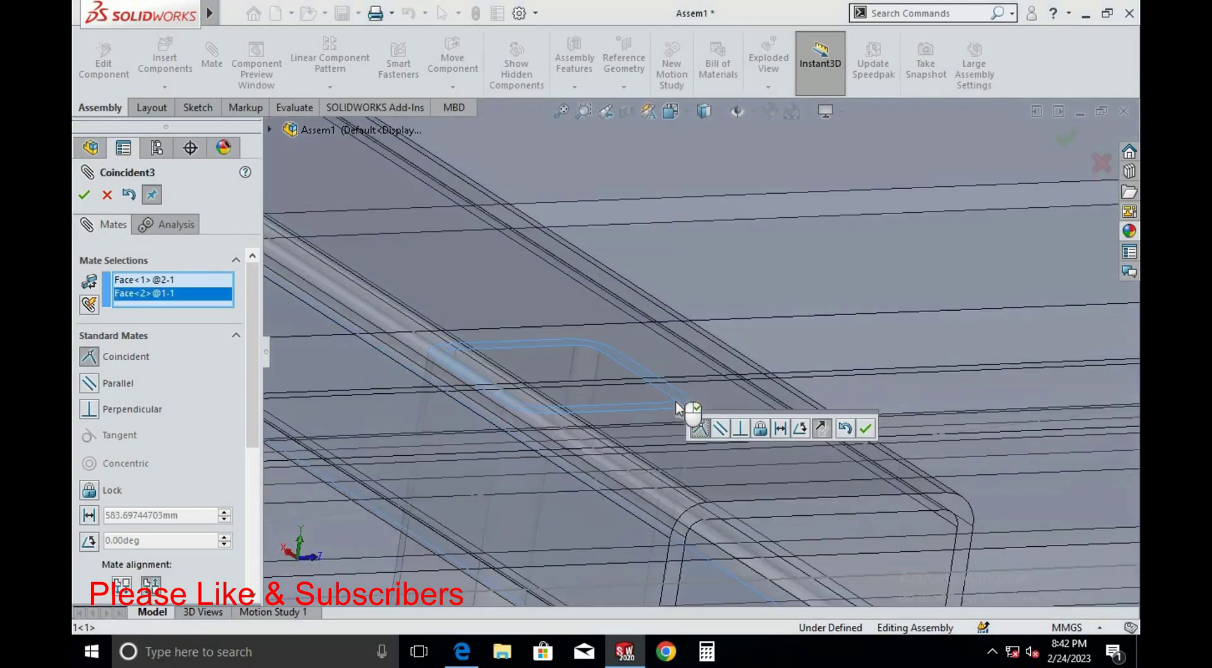
{"action": "key", "text": "Return"}
Orbit to inspect the frame and underside near the leg, then close the Mate tool
{"action": "scroll", "coordinate": [586, 331], "scroll_direction": "up", "scroll_amount": 3}
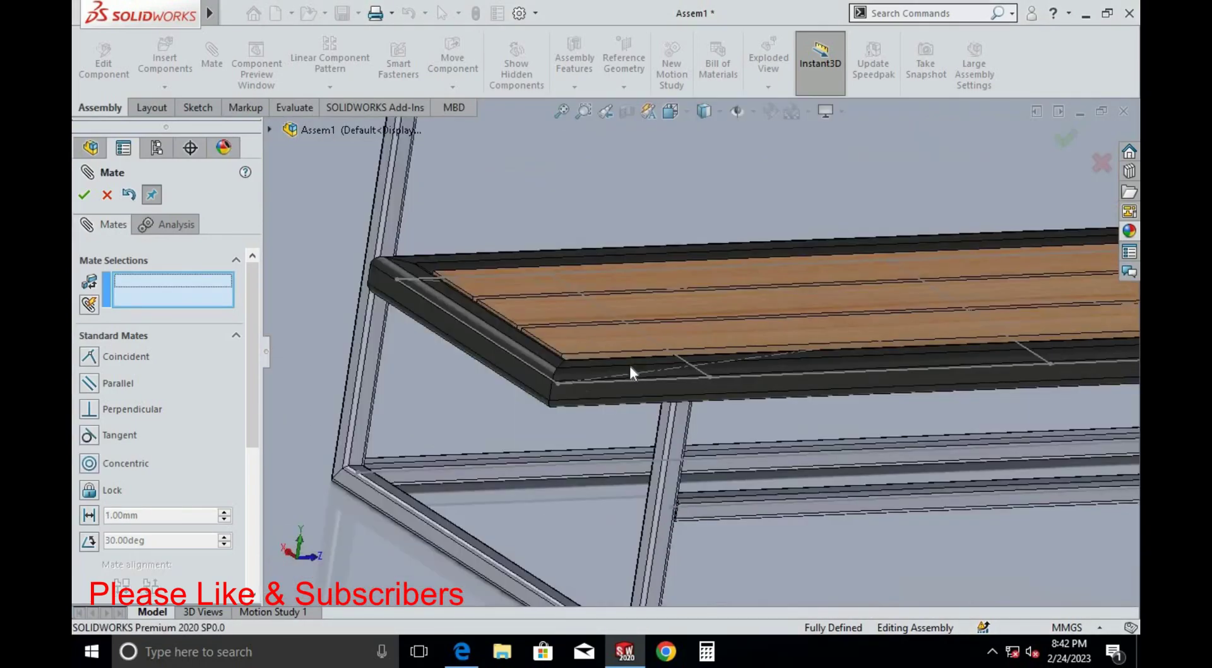
{"action": "scroll", "coordinate": [629, 362], "scroll_direction": "up", "scroll_amount": 3}
{"action": "middle_click_drag", "start_coordinate": [628, 362], "coordinate": [716, 287]}
{"action": "scroll", "coordinate": [698, 235], "scroll_direction": "up", "scroll_amount": 5}
{"action": "scroll", "coordinate": [649, 366], "scroll_direction": "down", "scroll_amount": 3}
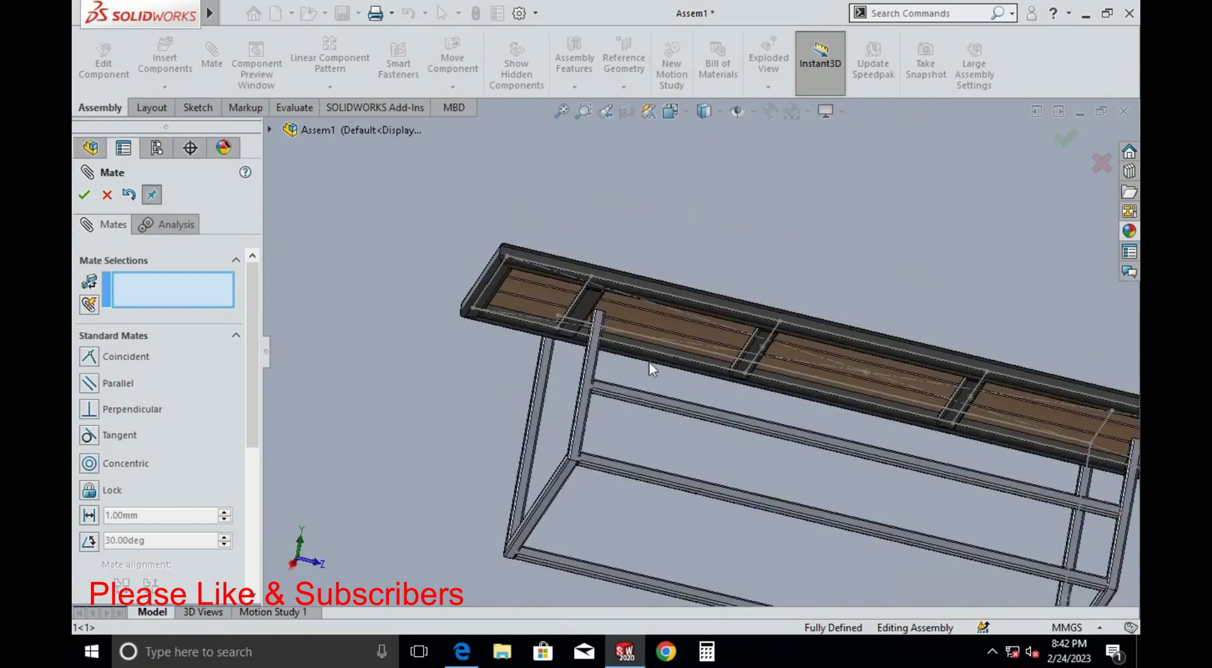
{"action": "scroll", "coordinate": [561, 422], "scroll_direction": "down", "scroll_amount": 2}
{"action": "scroll", "coordinate": [936, 449], "scroll_direction": "up", "scroll_amount": 3}
{"action": "scroll", "coordinate": [936, 448], "scroll_direction": "down", "scroll_amount": 4}
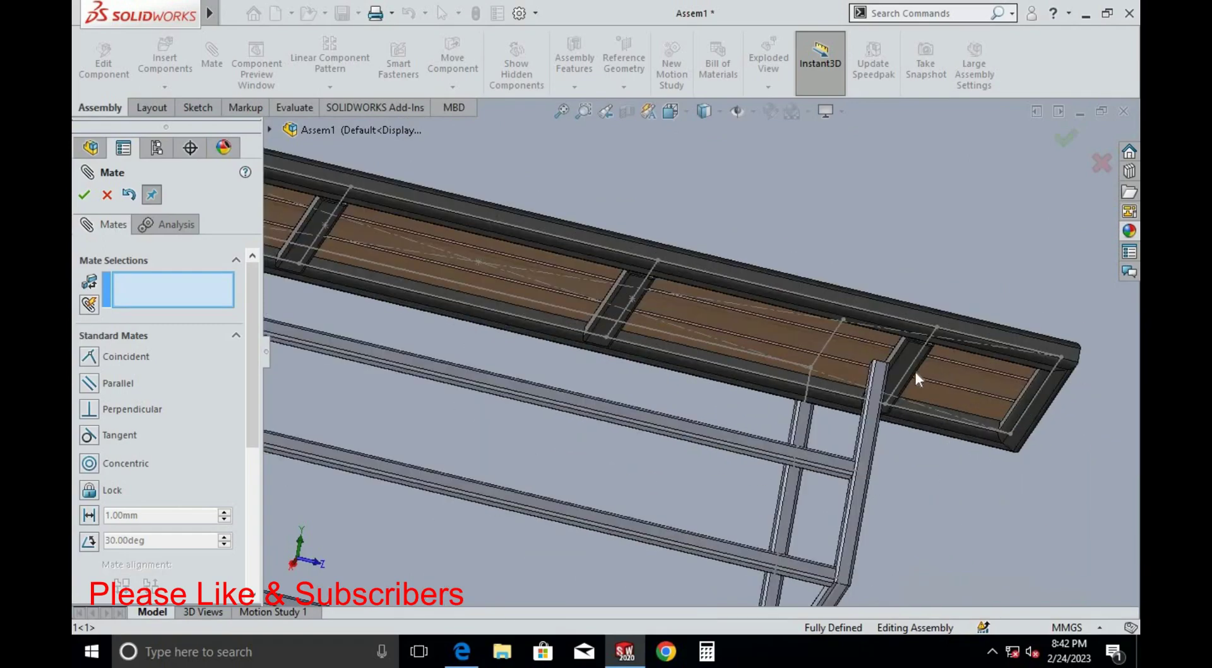
{"action": "scroll", "coordinate": [883, 355], "scroll_direction": "down", "scroll_amount": 2}
{"action": "scroll", "coordinate": [766, 362], "scroll_direction": "down", "scroll_amount": 3}
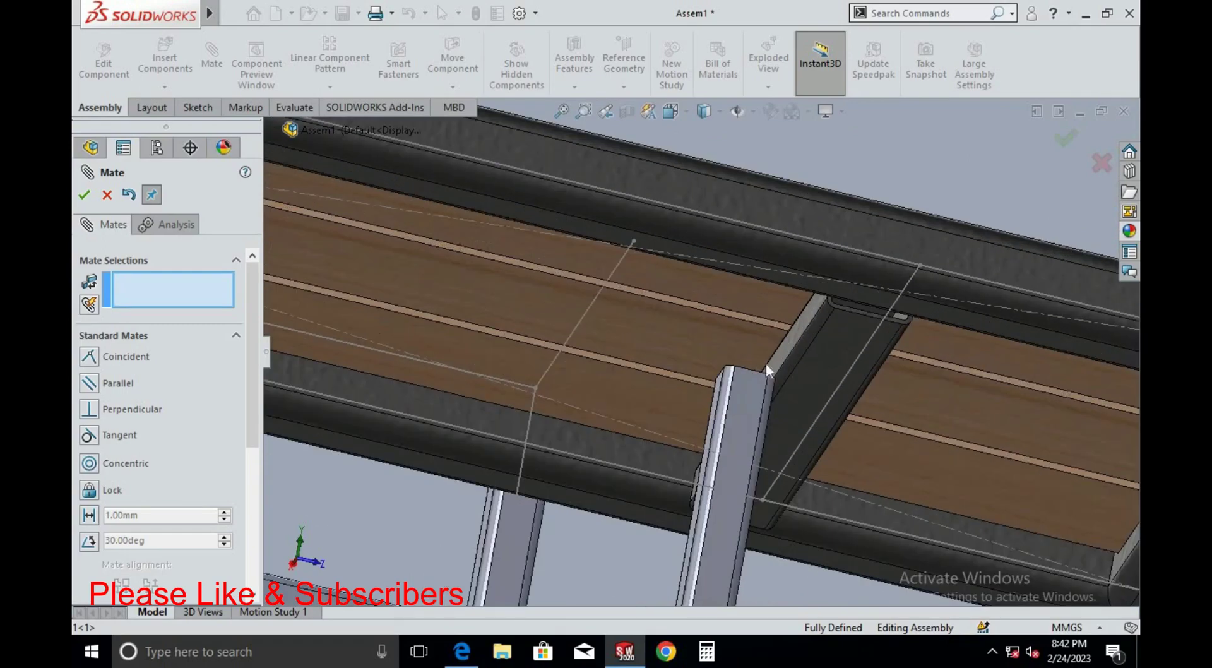
{"action": "middle_click_drag", "start_coordinate": [742, 384], "coordinate": [798, 318]}
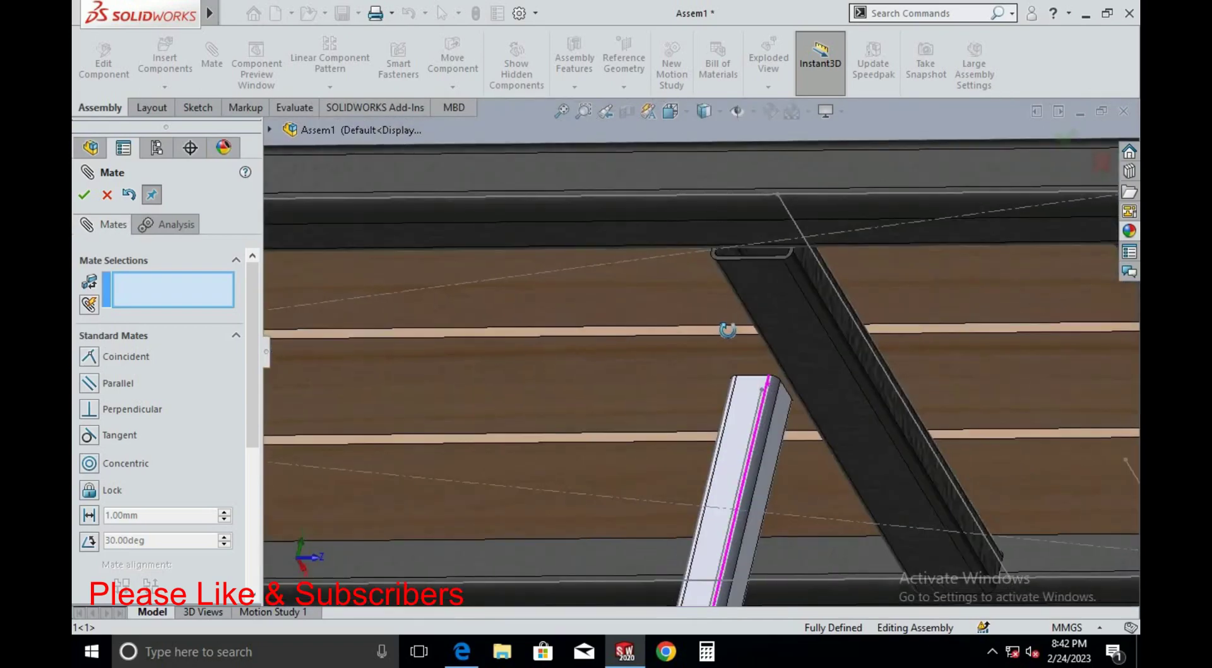
{"action": "right_click", "coordinate": [786, 308]}
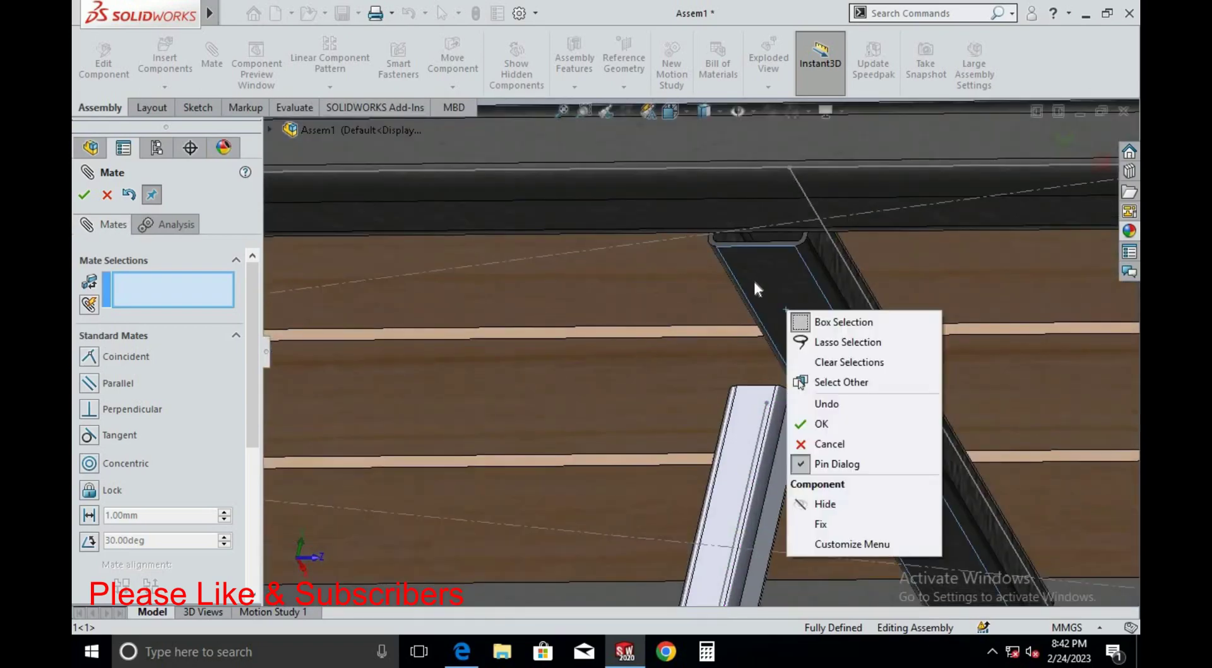
{"action": "key", "text": "Escape"}
{"action": "key", "text": "Escape"}
Save the assembly under the file name Assem2
{"action": "key", "text": "ctrl+s"}
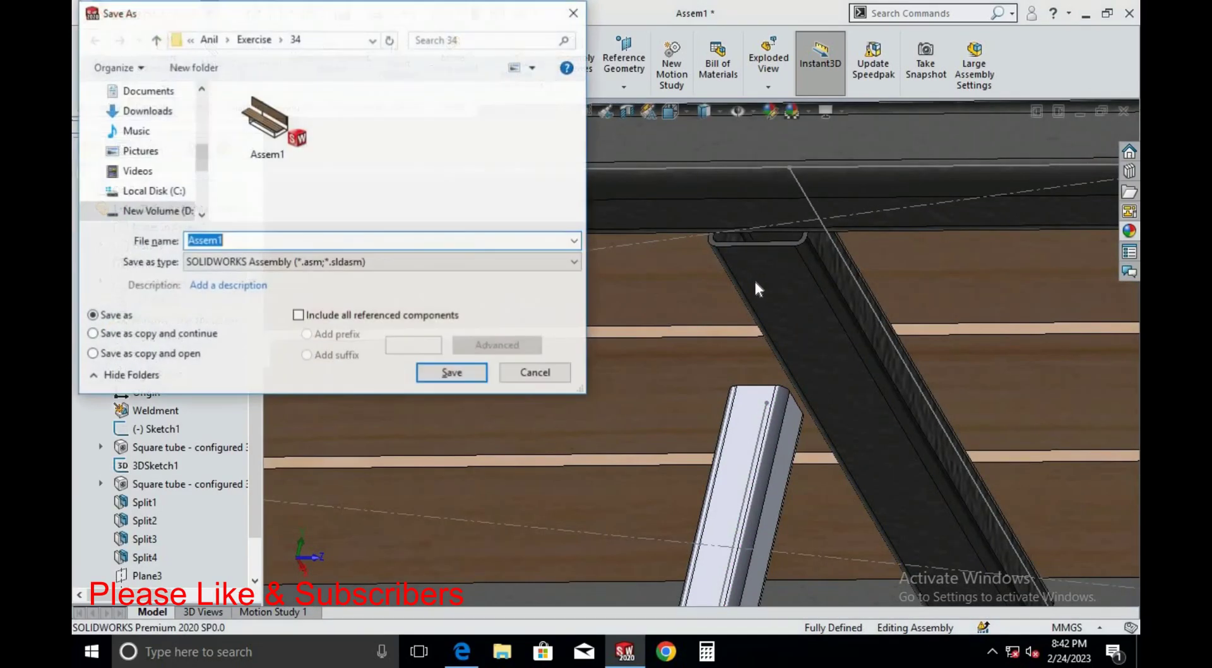
{"action": "left_click", "coordinate": [290, 243]}
{"action": "key", "text": "BackSpace"}
{"action": "type", "text": "2"}
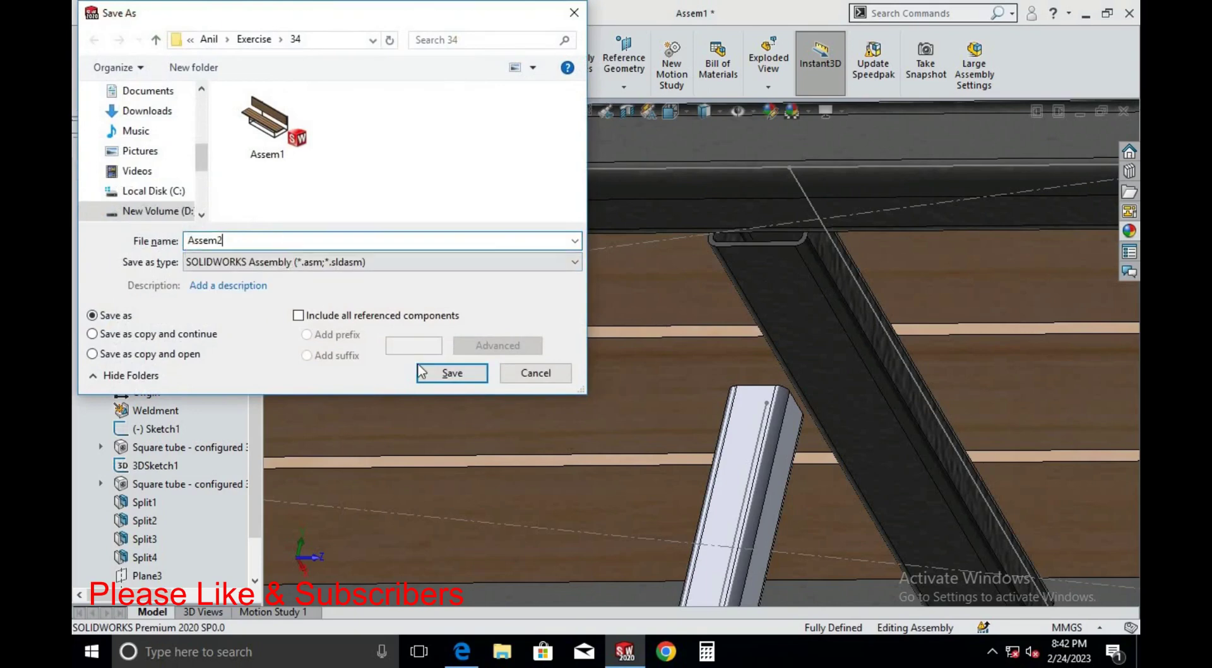
{"action": "left_click", "coordinate": [449, 373]}
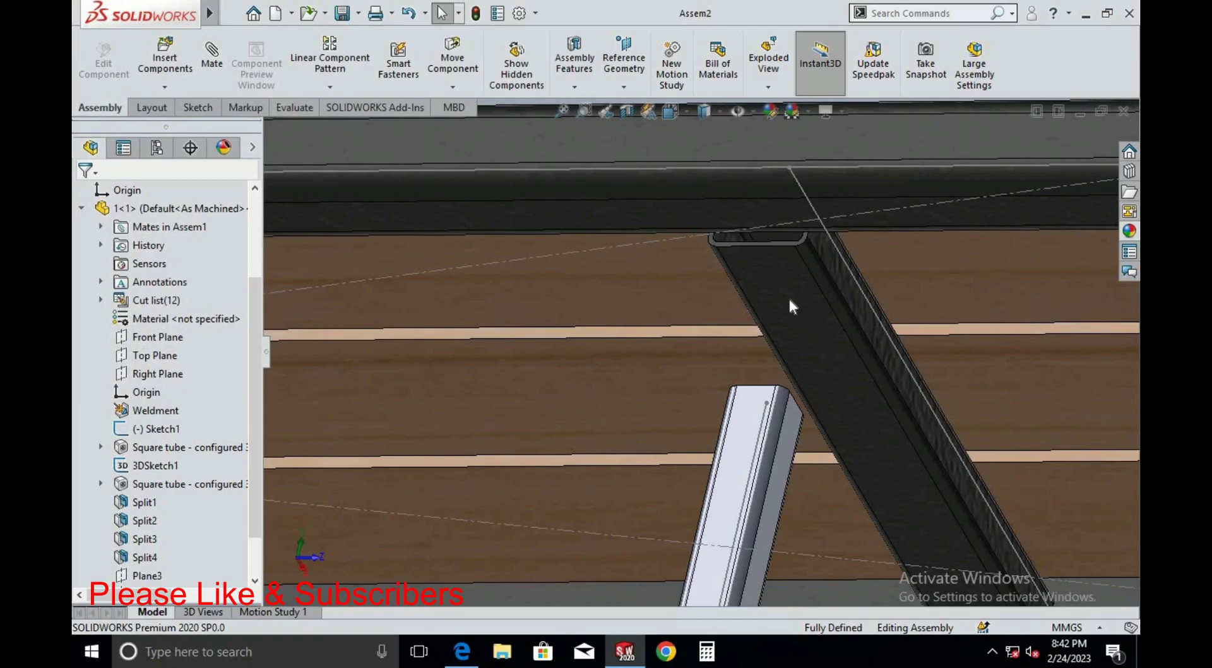
Orbit and zoom so the legs stand upright and the table-top underside is visible
{"action": "scroll", "coordinate": [785, 286], "scroll_direction": "up", "scroll_amount": 5}
{"action": "scroll", "coordinate": [839, 320], "scroll_direction": "up", "scroll_amount": 3}
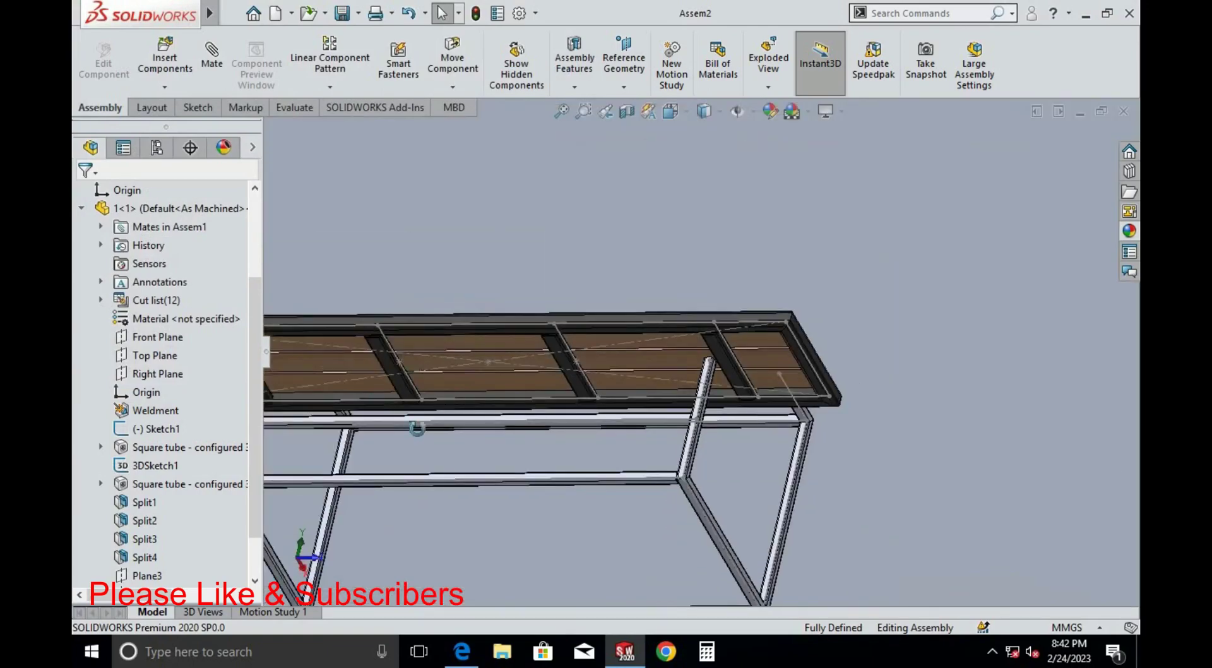
{"action": "scroll", "coordinate": [623, 380], "scroll_direction": "up", "scroll_amount": 3}
{"action": "scroll", "coordinate": [486, 463], "scroll_direction": "up", "scroll_amount": 2}
{"action": "scroll", "coordinate": [606, 373], "scroll_direction": "down", "scroll_amount": 3}
{"action": "middle_click_drag", "start_coordinate": [606, 372], "coordinate": [589, 302]}
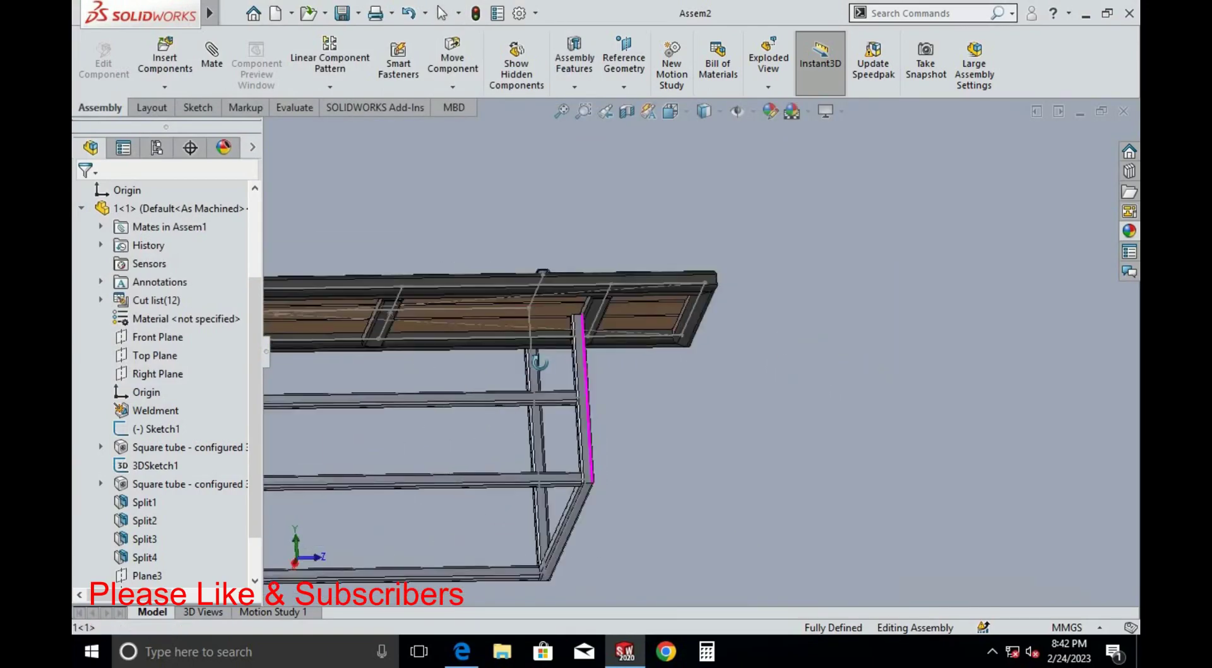
{"action": "scroll", "coordinate": [589, 305], "scroll_direction": "down", "scroll_amount": 2}
{"action": "scroll", "coordinate": [574, 341], "scroll_direction": "down", "scroll_amount": 3}
{"action": "mouse_move", "coordinate": [576, 344]}
{"action": "middle_mouse_down"}
{"action": "mouse_move", "coordinate": [564, 308]}
{"action": "mouse_move", "coordinate": [563, 359]}
{"action": "middle_mouse_up"}
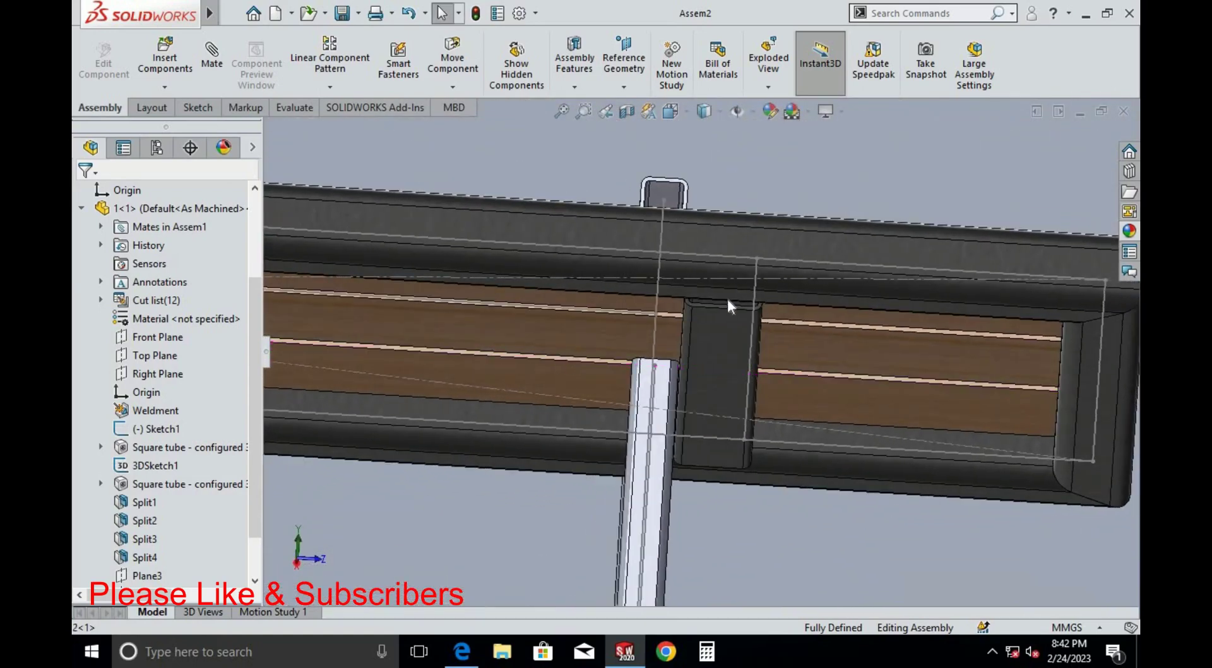
{"action": "scroll", "coordinate": [707, 354], "scroll_direction": "up", "scroll_amount": 5}
{"action": "scroll", "coordinate": [707, 352], "scroll_direction": "up", "scroll_amount": 1}
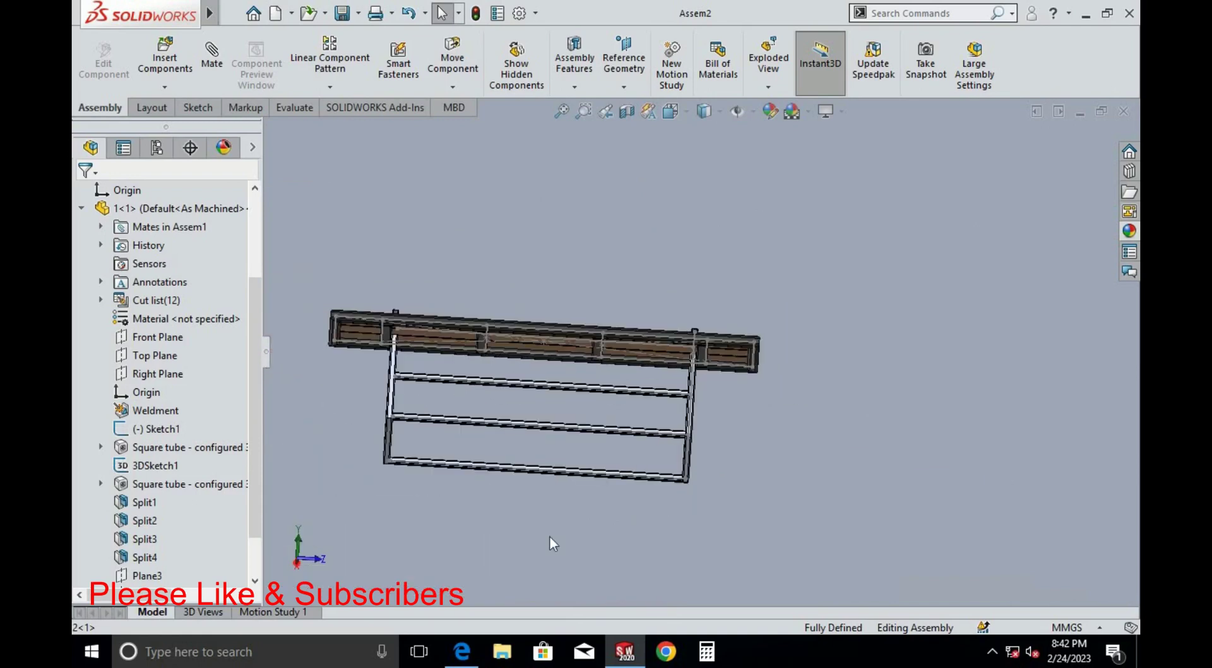
Open table-top part 2 from folder 34 in File Explorer
{"action": "left_click", "coordinate": [514, 652]}
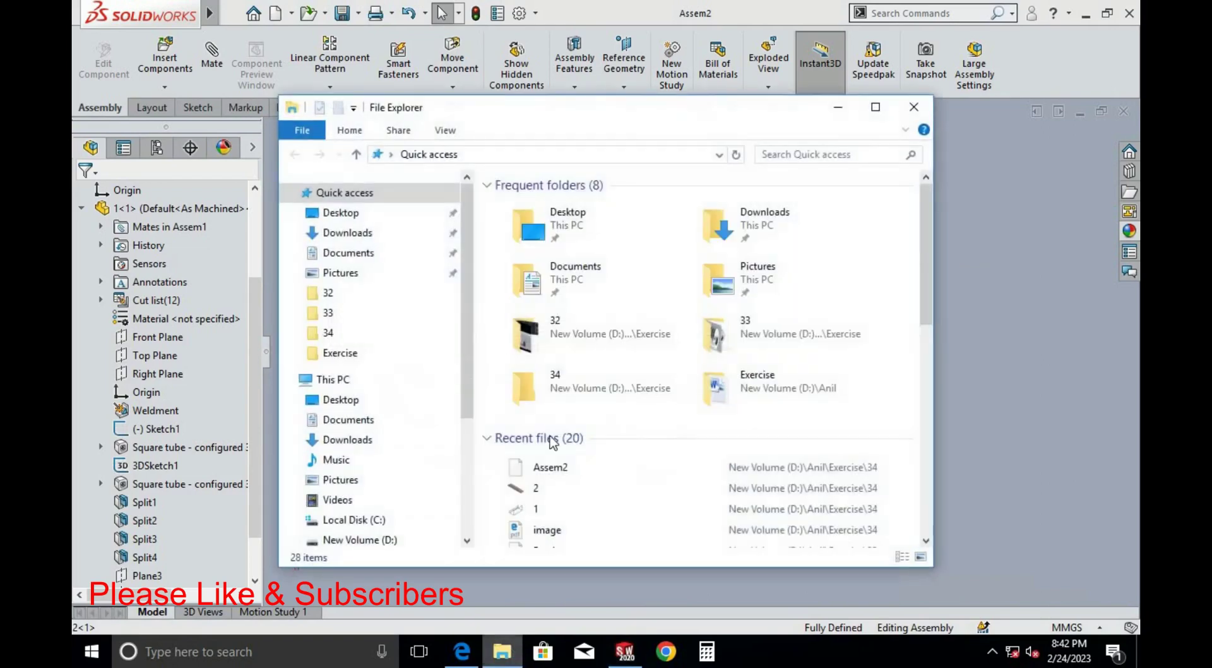
{"action": "left_click", "coordinate": [328, 332]}
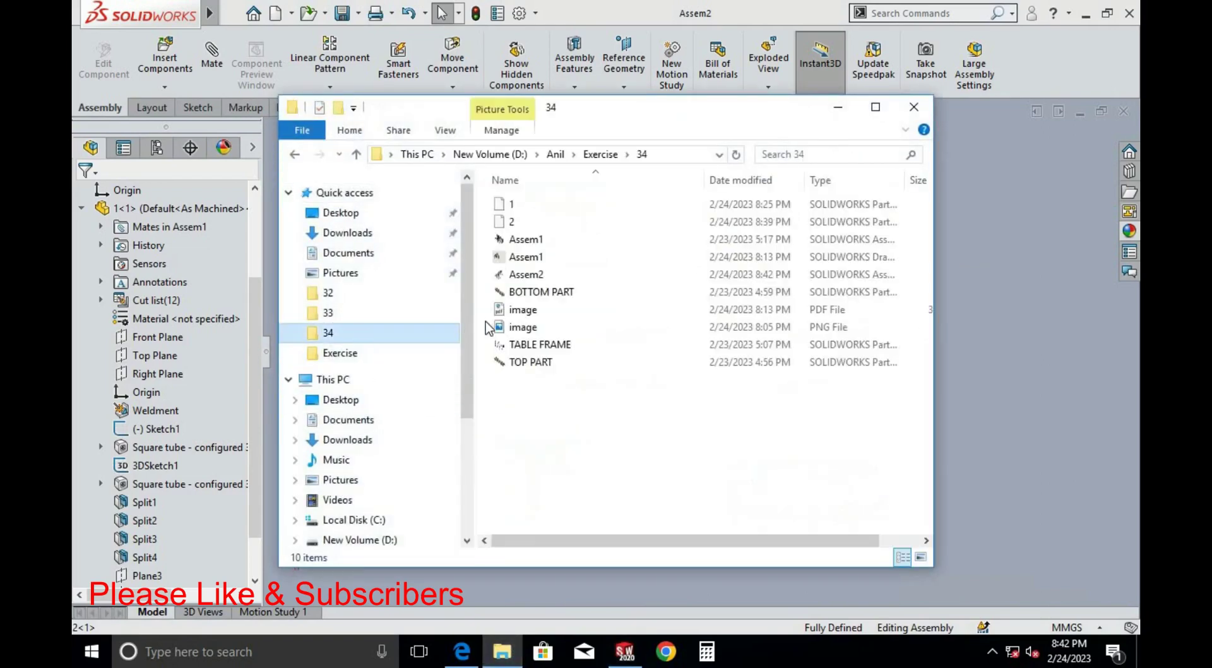
{"action": "double_click", "coordinate": [541, 220]}
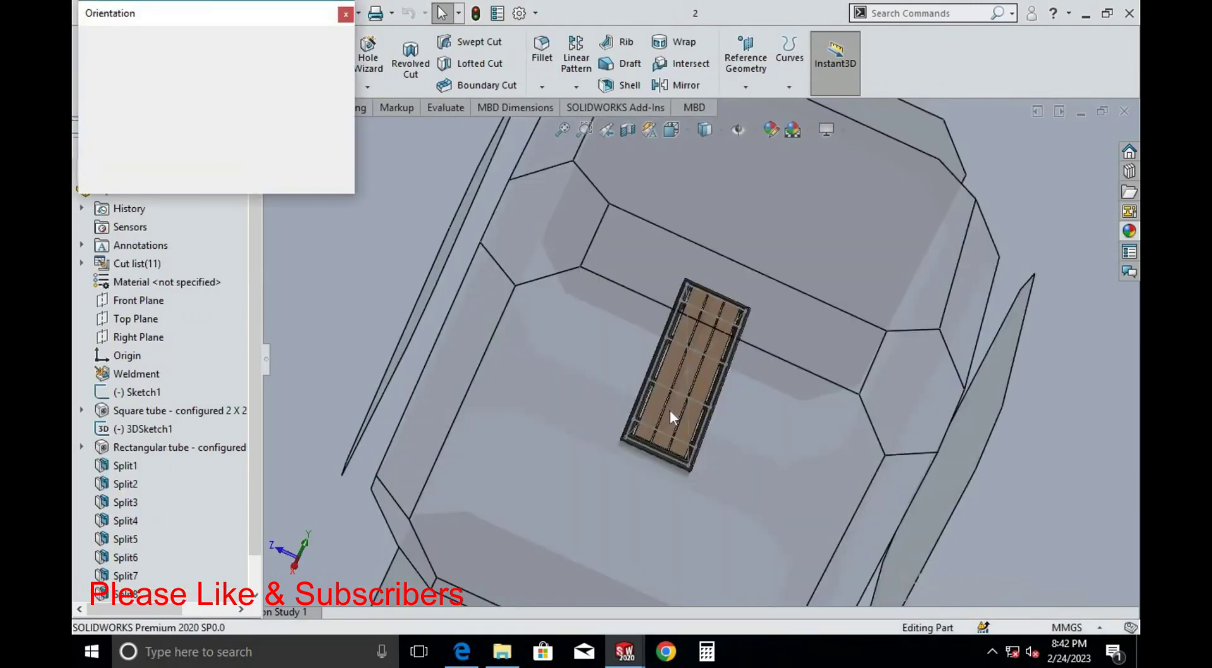
Orient the part view to face the frame straight on
{"action": "left_click", "coordinate": [577, 359]}
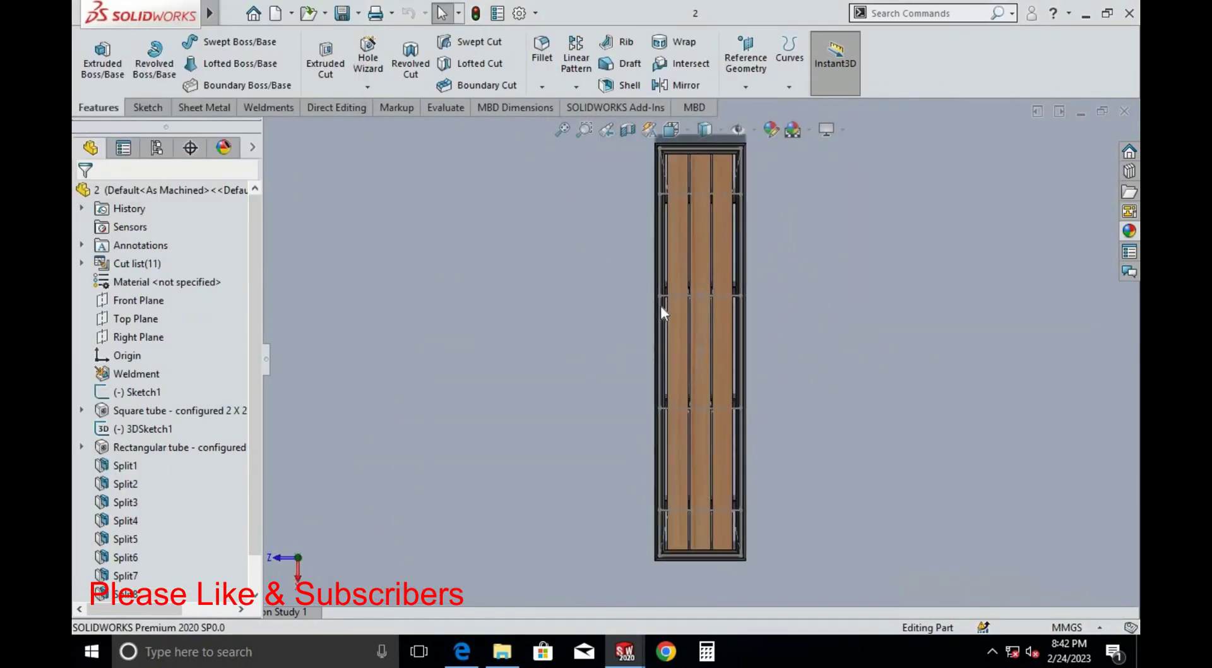
{"action": "key", "text": "space"}
{"action": "left_click", "coordinate": [633, 428]}
{"action": "middle_click_drag", "start_coordinate": [753, 245], "coordinate": [749, 183]}
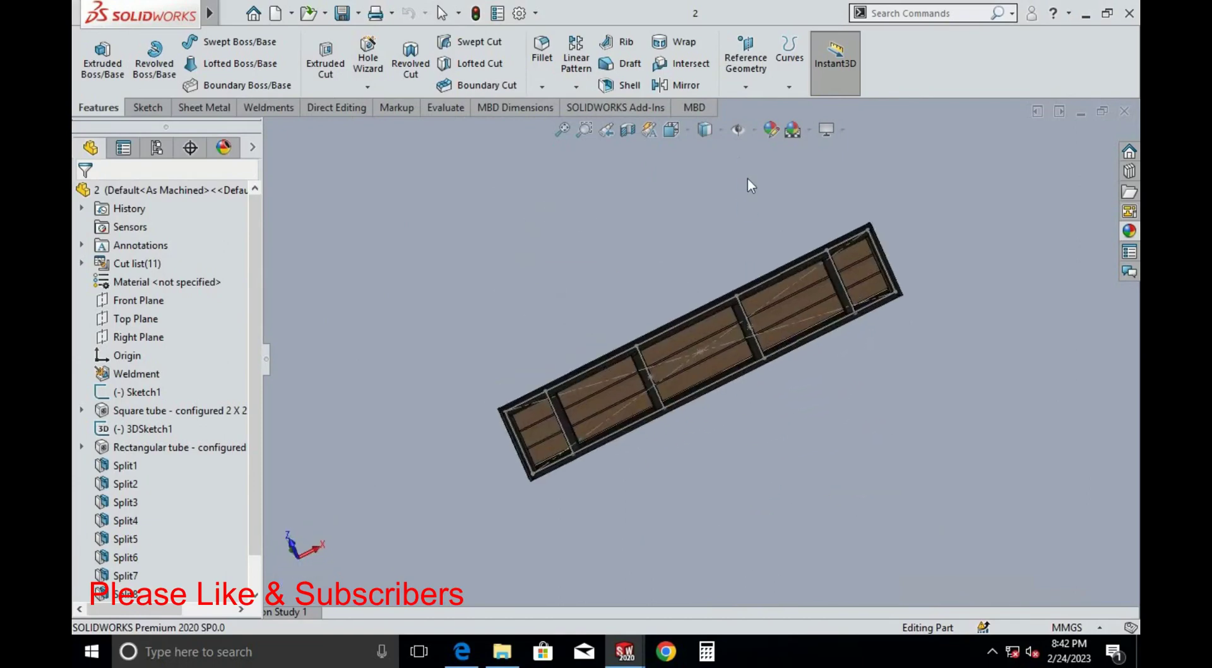
{"action": "key", "text": "space"}
{"action": "left_click", "coordinate": [614, 429]}
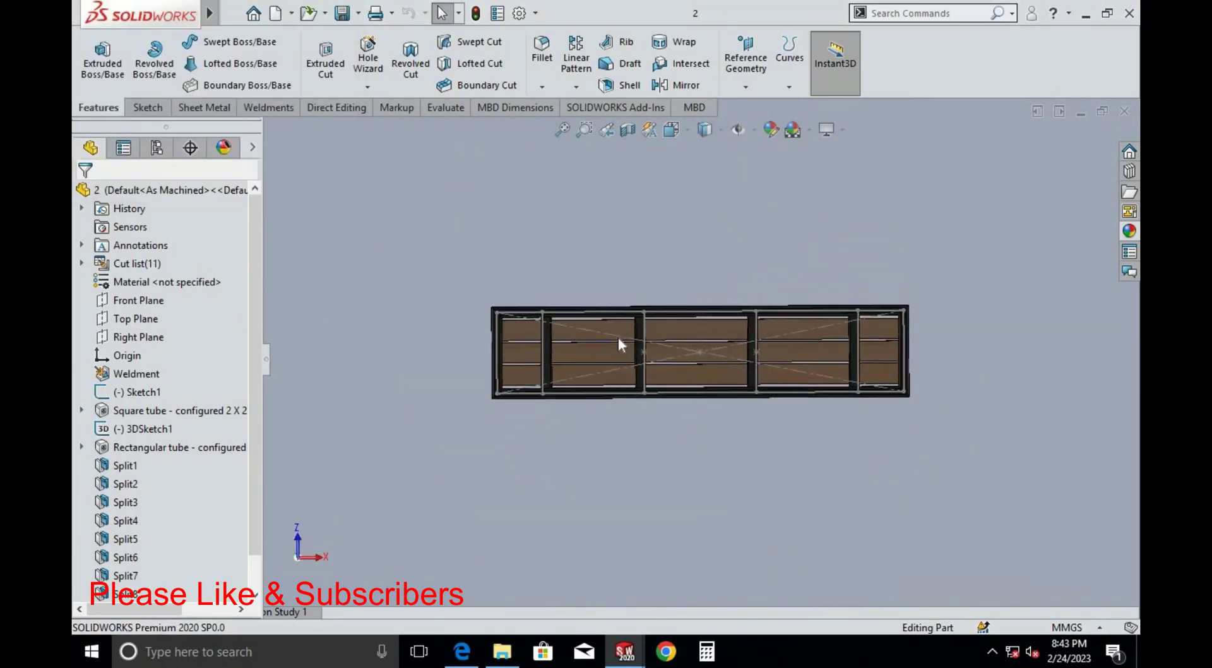
{"action": "scroll", "coordinate": [481, 362], "scroll_direction": "down", "scroll_amount": 5}
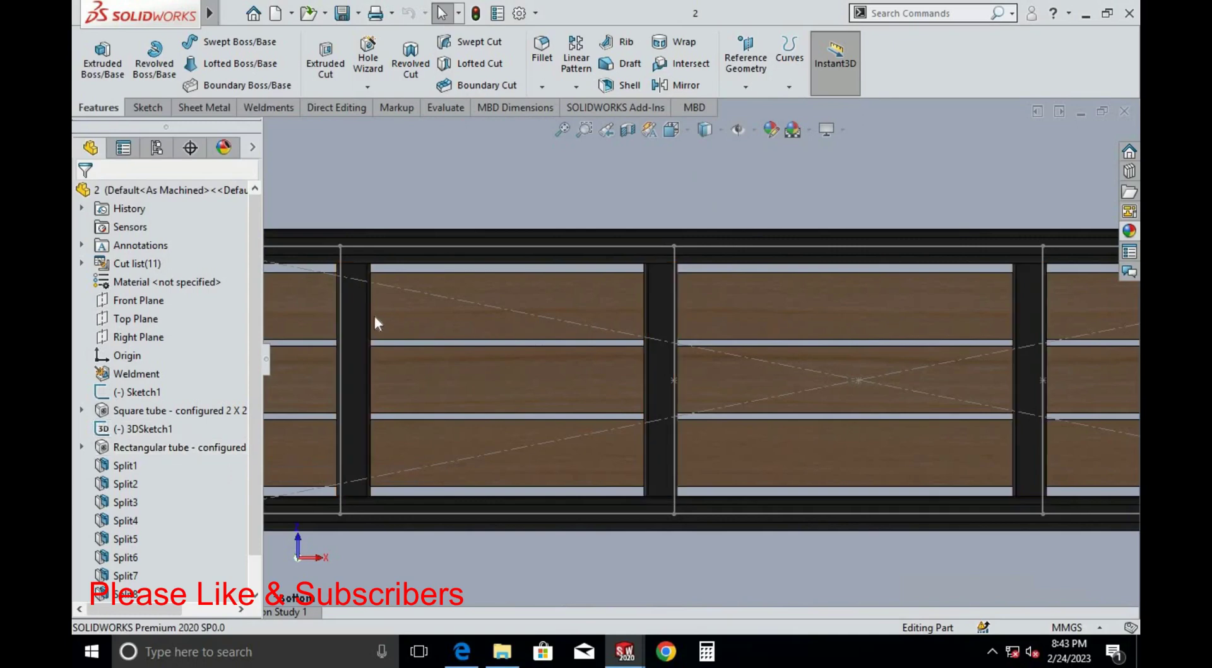
Edit 3DSketch1 and change the left crossbar's 250 mm offset to 300 mm
{"action": "left_click", "coordinate": [354, 309]}
{"action": "left_click", "coordinate": [136, 429]}
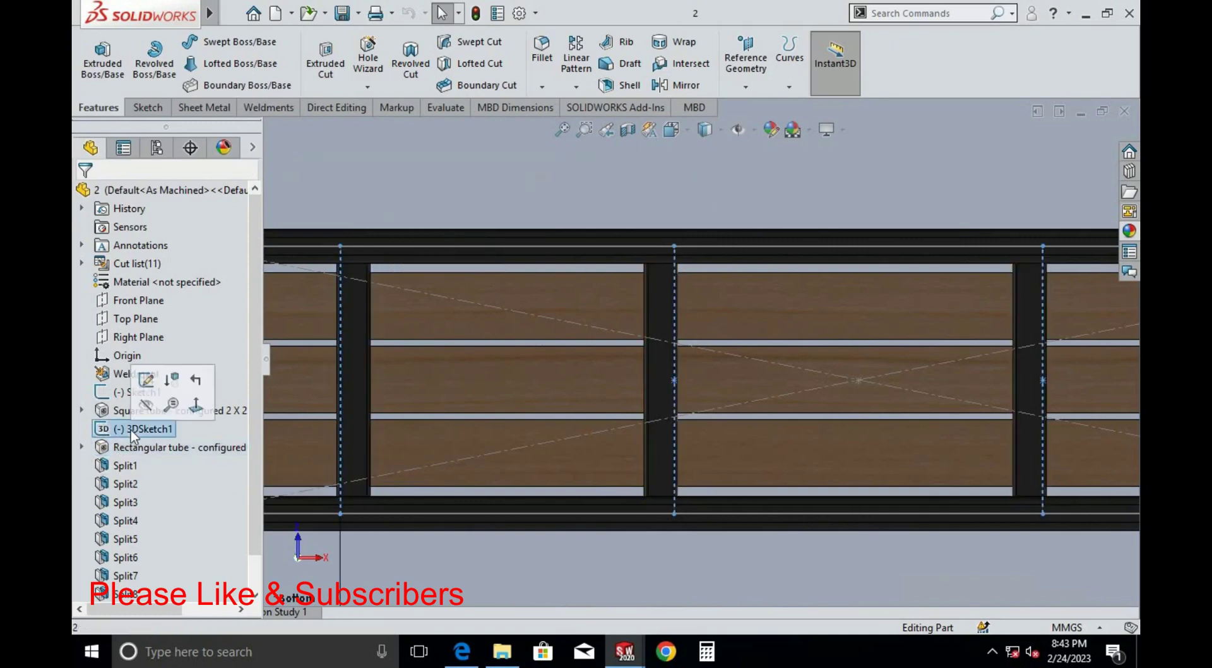
{"action": "right_click", "coordinate": [134, 428]}
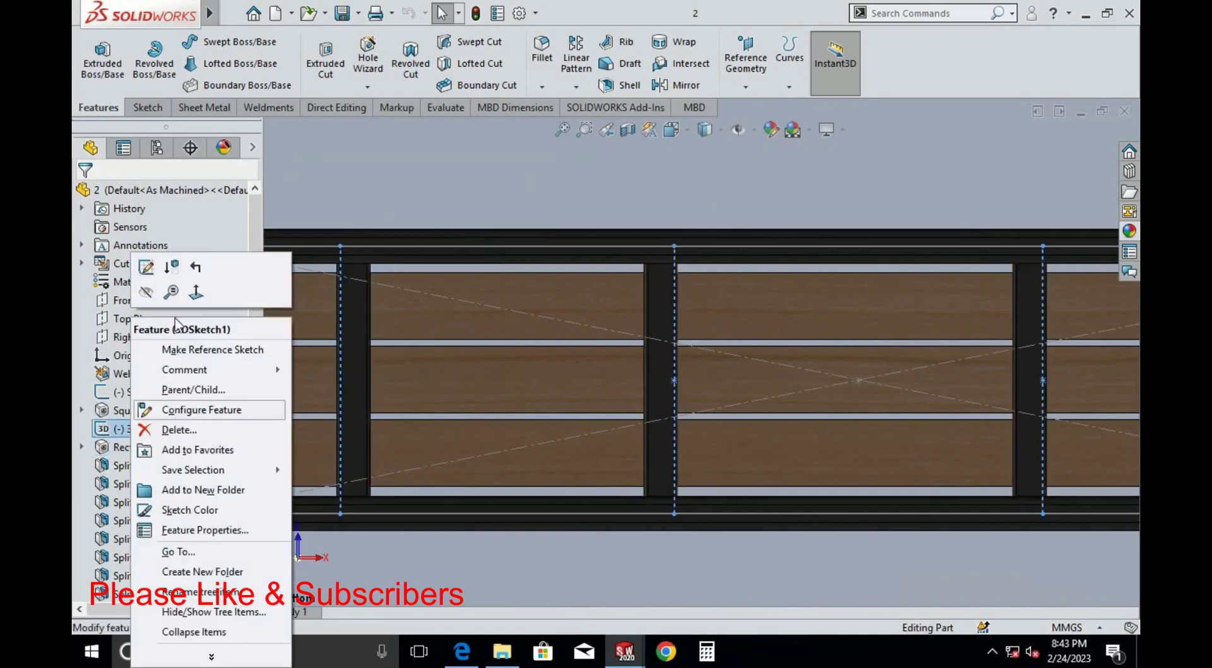
{"action": "left_click", "coordinate": [146, 266]}
{"action": "scroll", "coordinate": [366, 377], "scroll_direction": "up", "scroll_amount": 3}
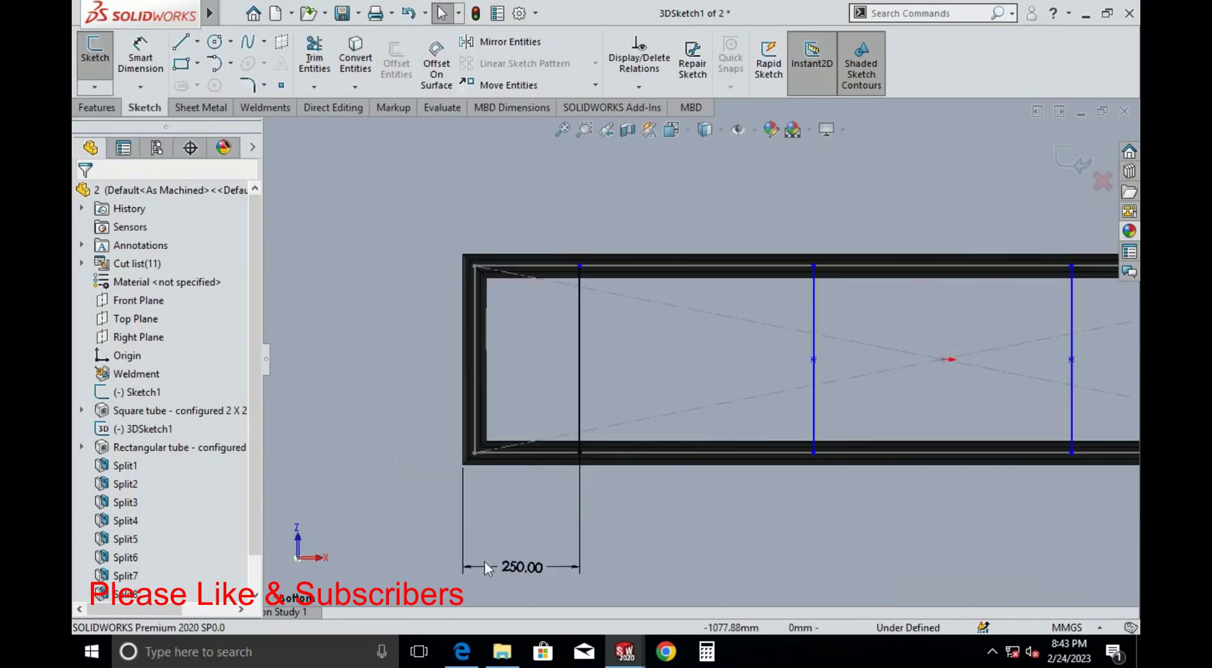
{"action": "left_click", "coordinate": [548, 566]}
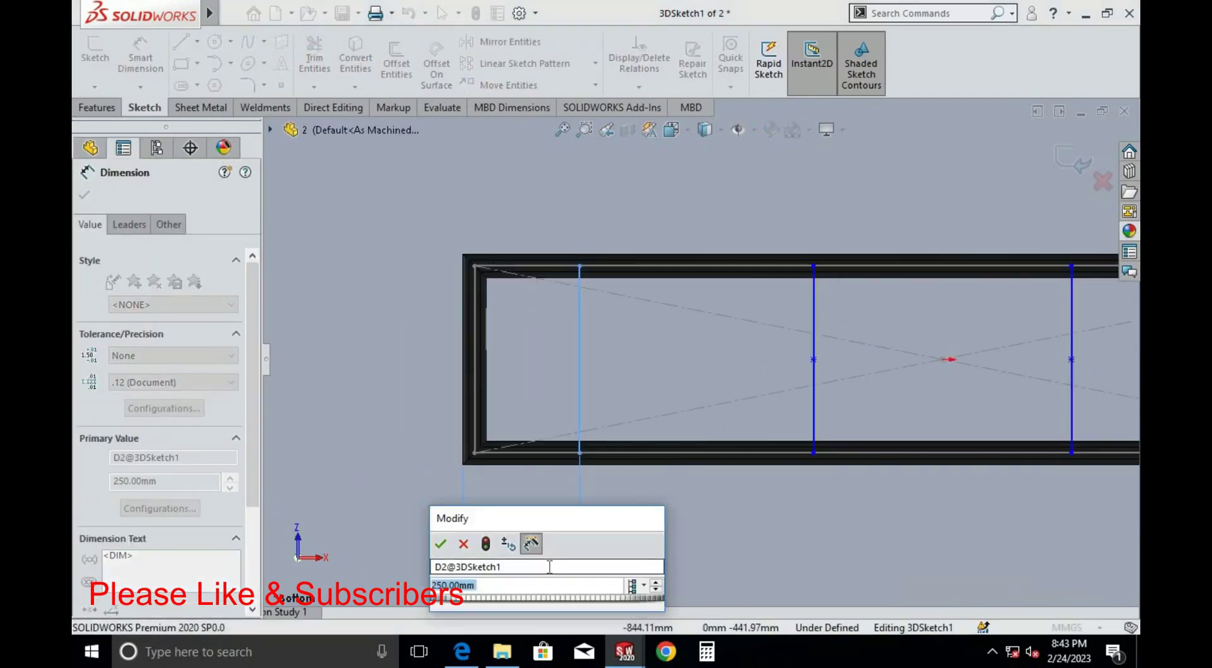
{"action": "type", "text": "300"}
{"action": "key", "text": "Return"}
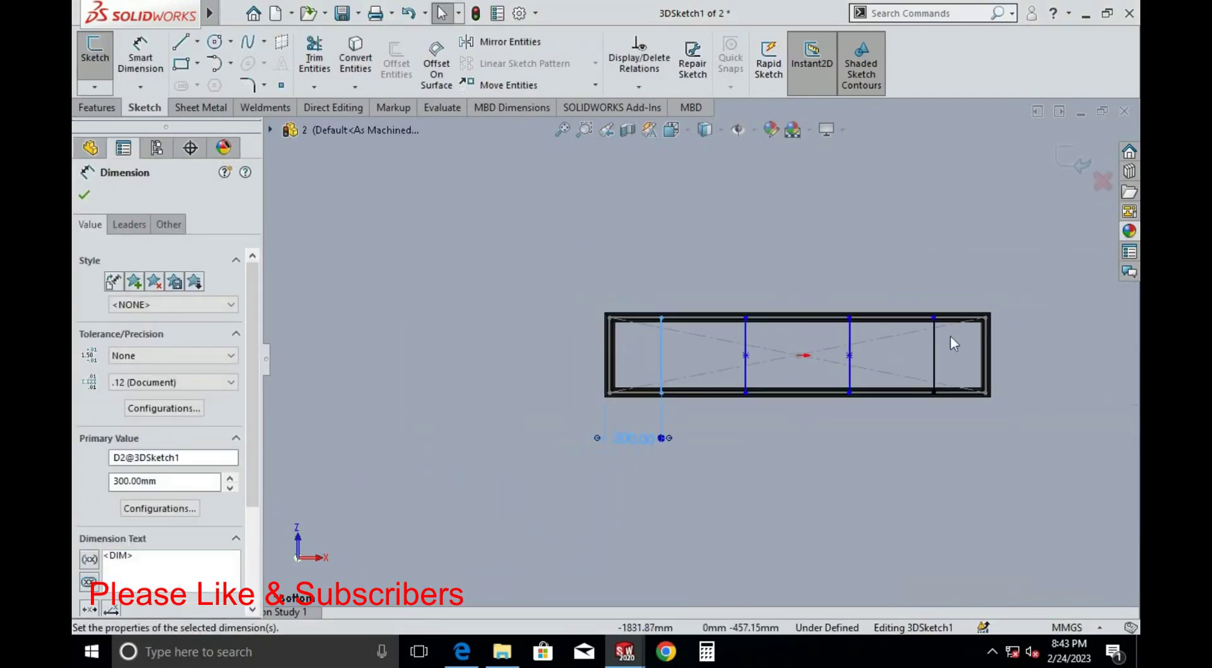
Add a 249.25 dimension from the tube's inner right edge, then delete it
{"action": "scroll", "coordinate": [953, 343], "scroll_direction": "down", "scroll_amount": 2}
{"action": "scroll", "coordinate": [967, 354], "scroll_direction": "down", "scroll_amount": 2}
{"action": "key", "text": "d"}
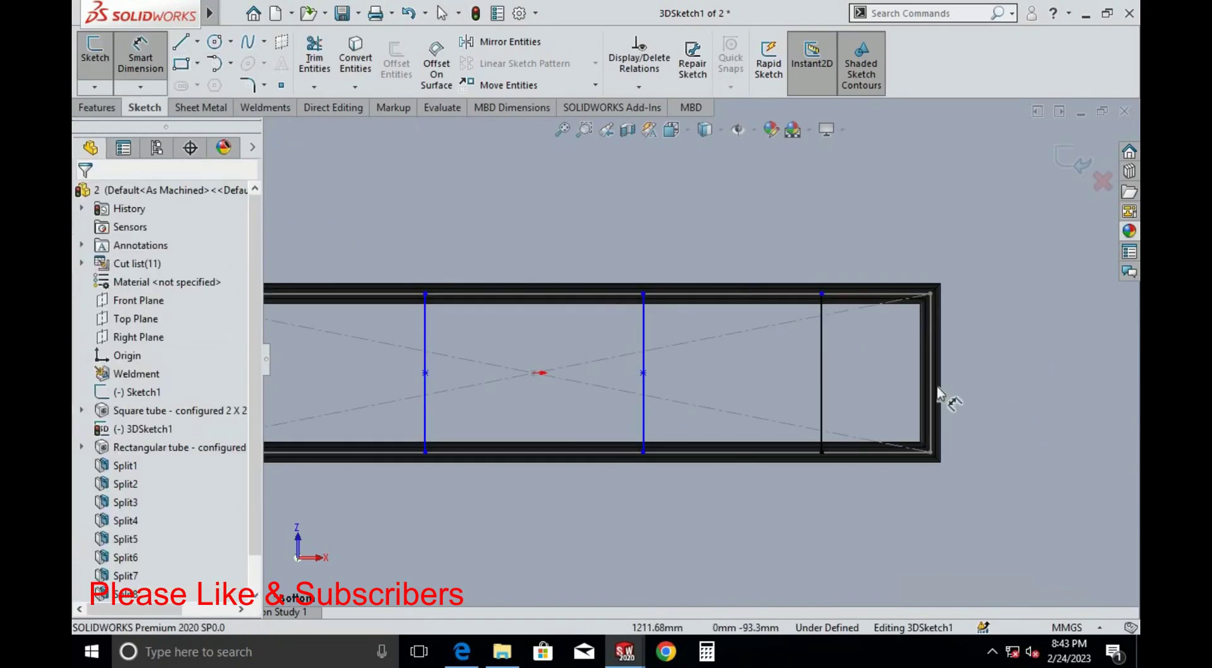
{"action": "scroll", "coordinate": [938, 393], "scroll_direction": "down", "scroll_amount": 3}
{"action": "left_click", "coordinate": [805, 342]}
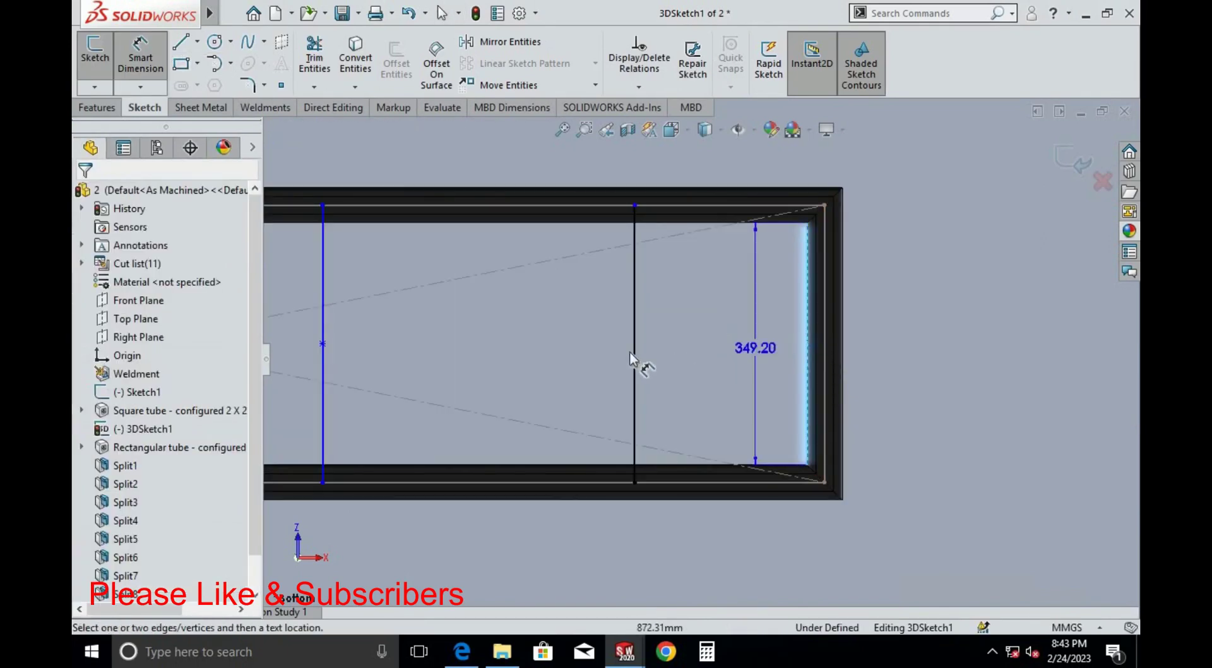
{"action": "left_click", "coordinate": [634, 353]}
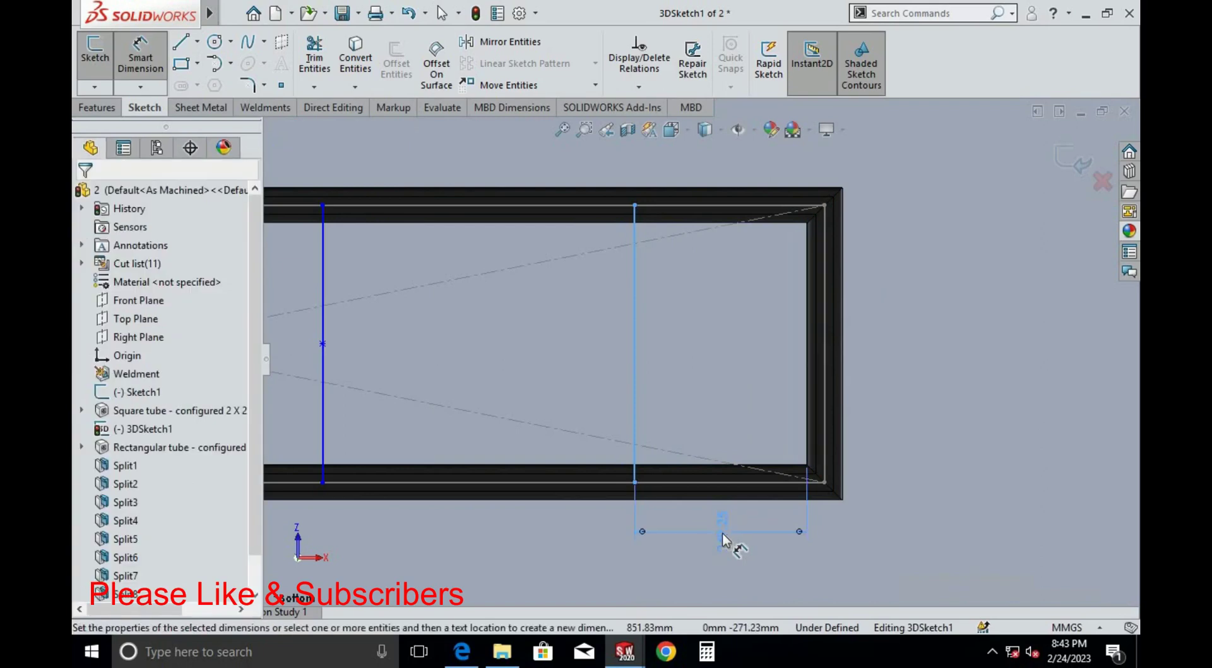
{"action": "left_click", "coordinate": [721, 534]}
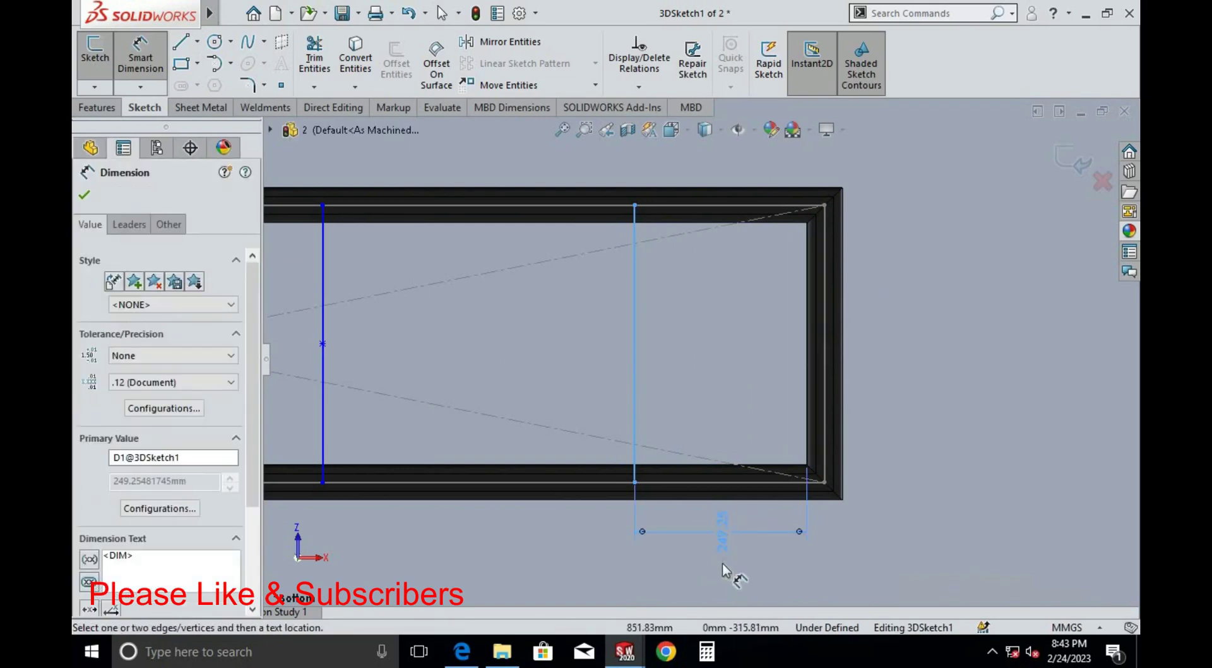
{"action": "key", "text": "Escape"}
{"action": "left_click", "coordinate": [723, 543]}
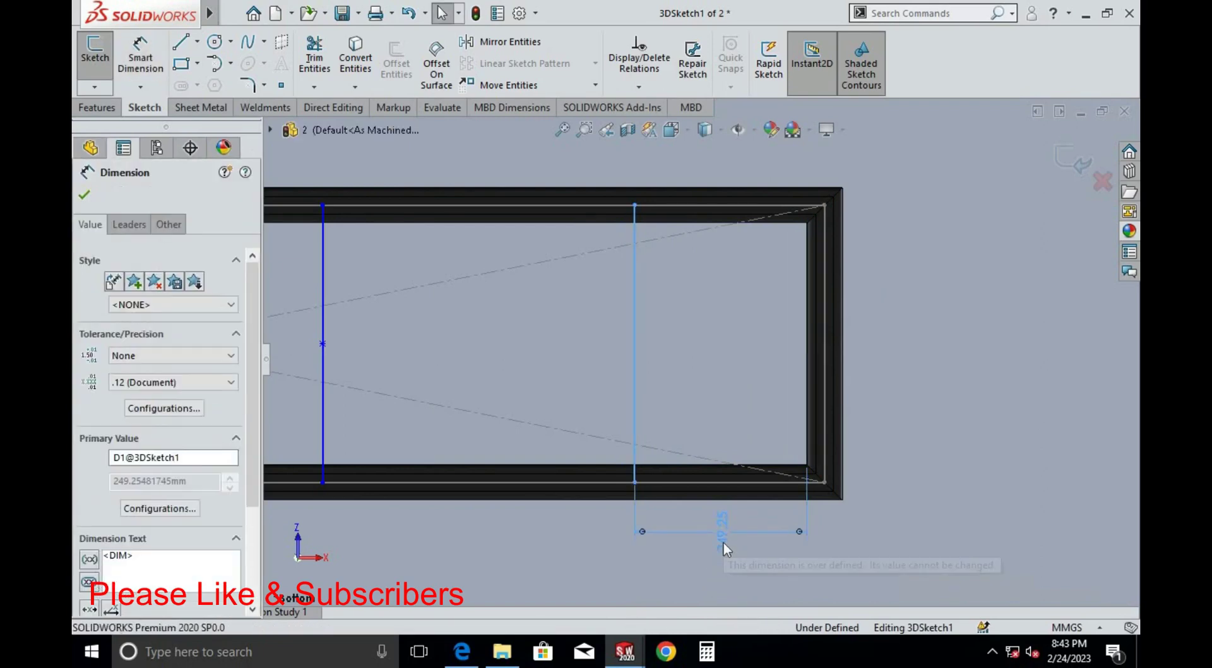
{"action": "key", "text": "Escape"}
{"action": "scroll", "coordinate": [725, 531], "scroll_direction": "up", "scroll_amount": 5}
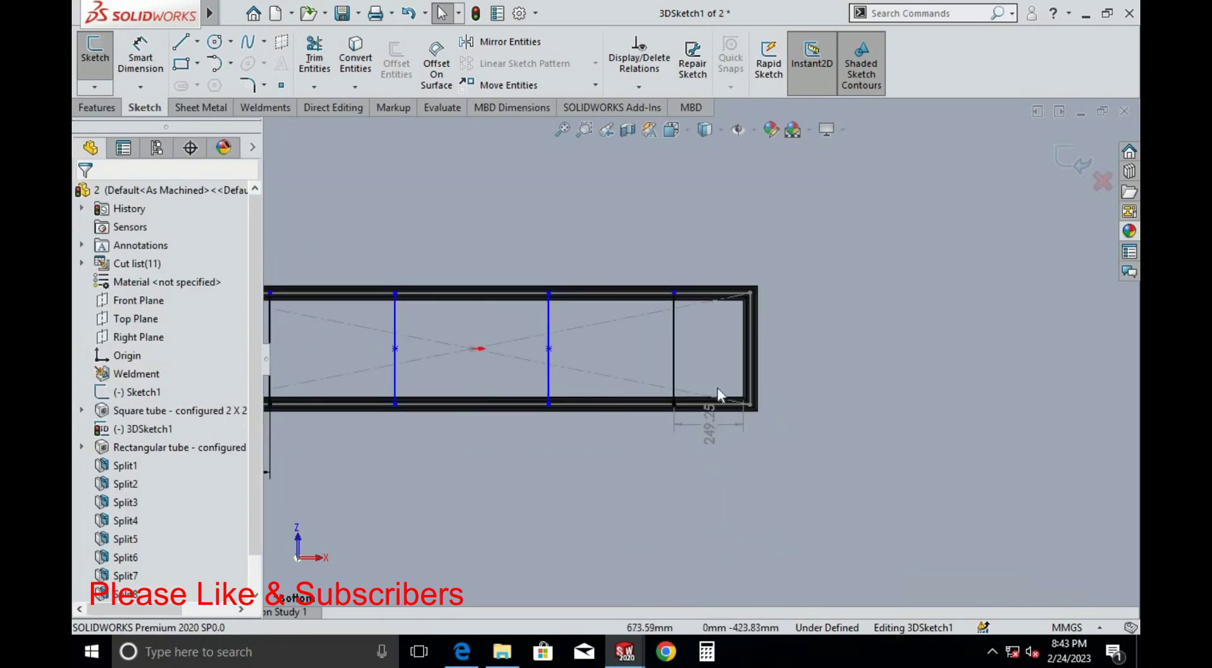
{"action": "scroll", "coordinate": [718, 390], "scroll_direction": "down", "scroll_amount": 3}
{"action": "left_click", "coordinate": [704, 456]}
{"action": "key", "text": "Delete"}
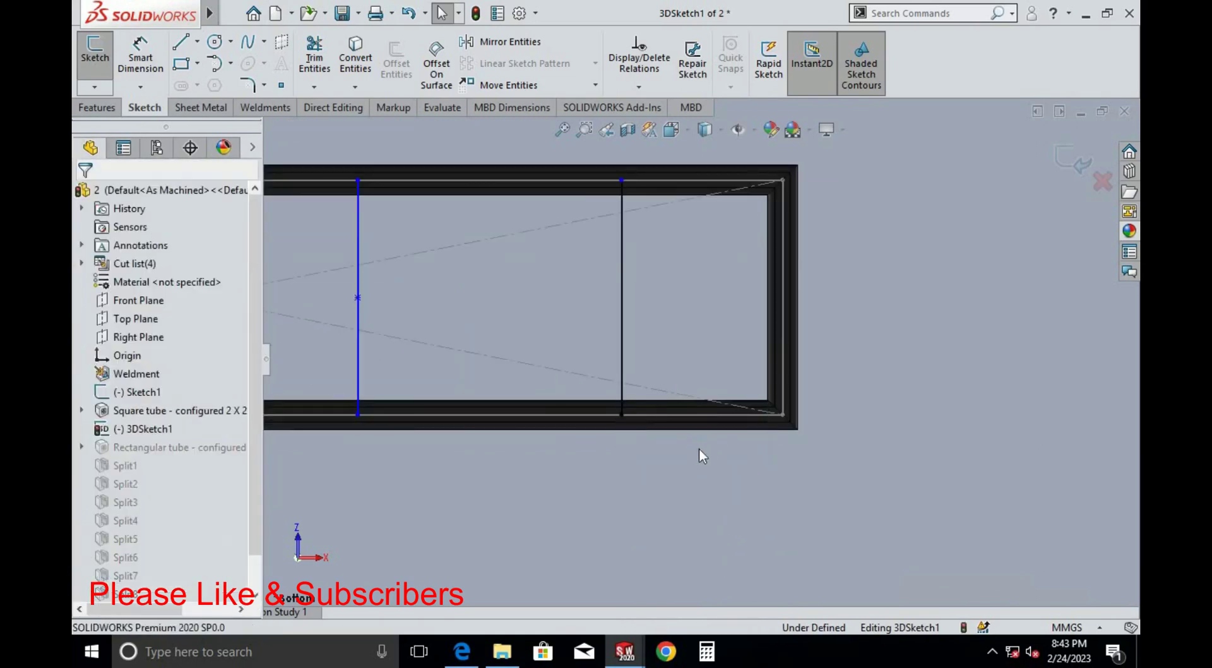
Re-add the 249.25 distance at the rightmost line and delete it as a driven dimension
{"action": "left_click", "coordinate": [146, 50]}
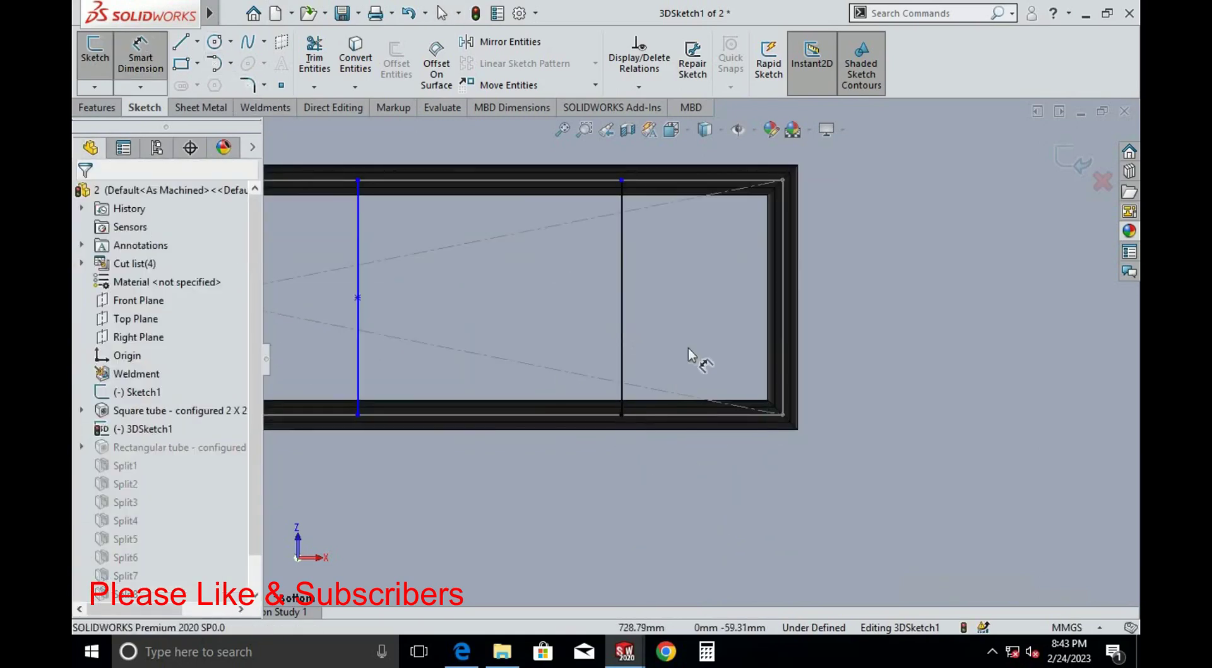
{"action": "left_click", "coordinate": [769, 355]}
{"action": "left_click", "coordinate": [766, 342]}
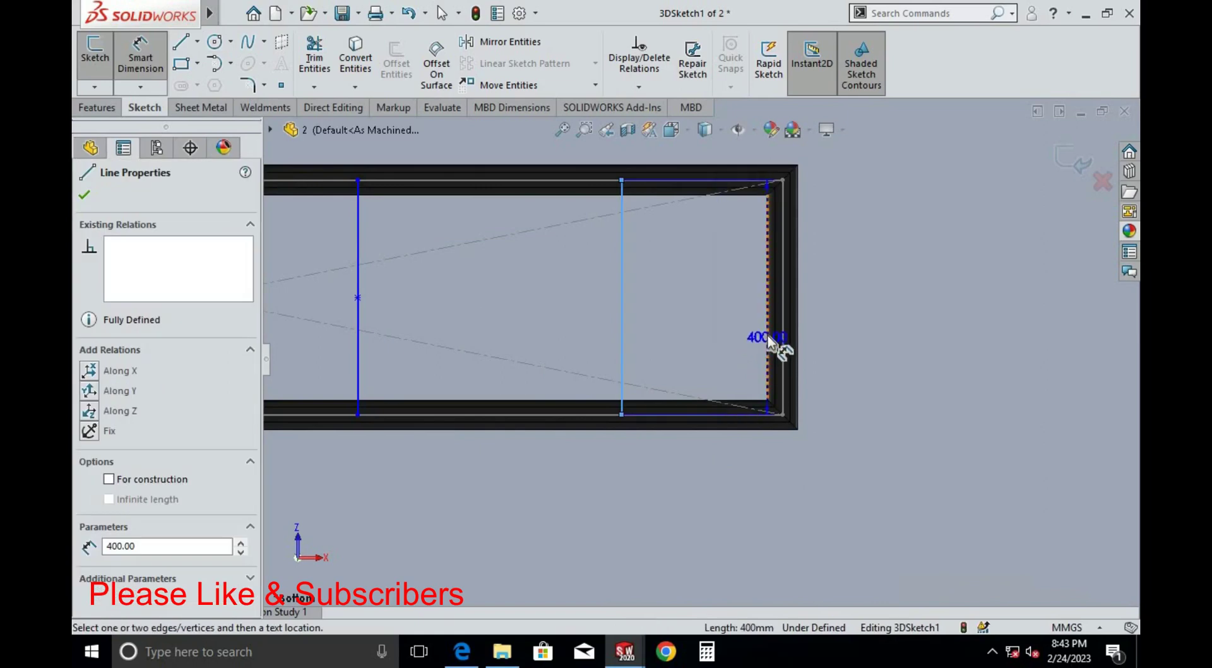
{"action": "left_click", "coordinate": [695, 487]}
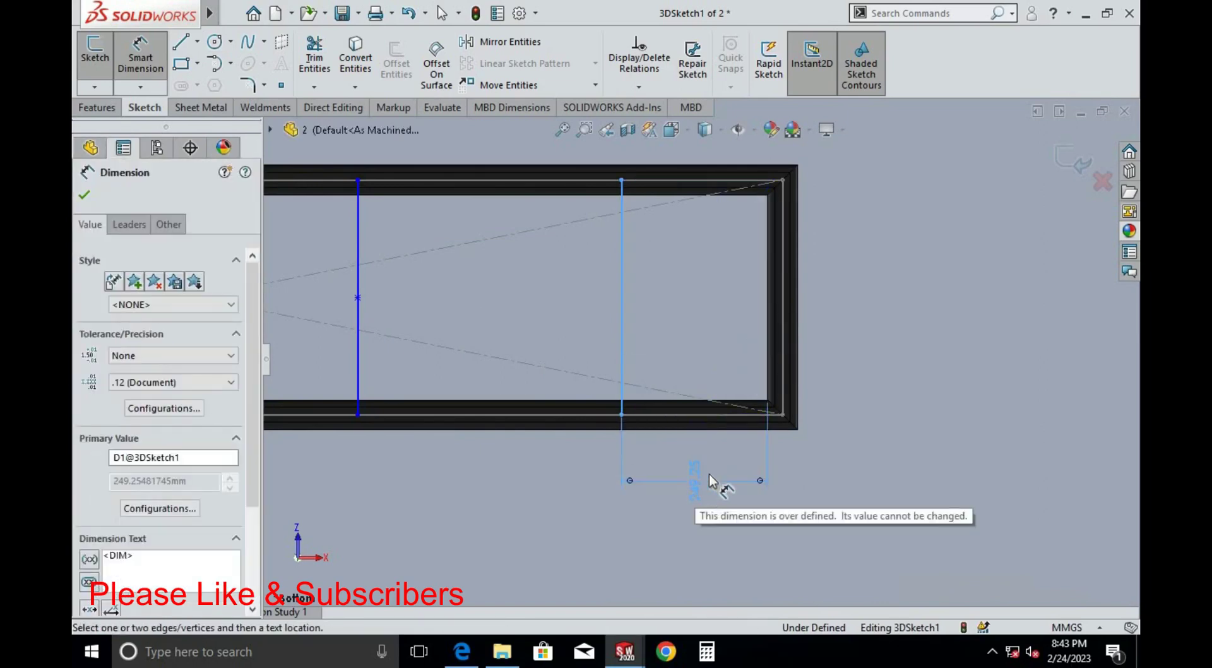
{"action": "key", "text": "Escape"}
{"action": "scroll", "coordinate": [725, 468], "scroll_direction": "up", "scroll_amount": 3}
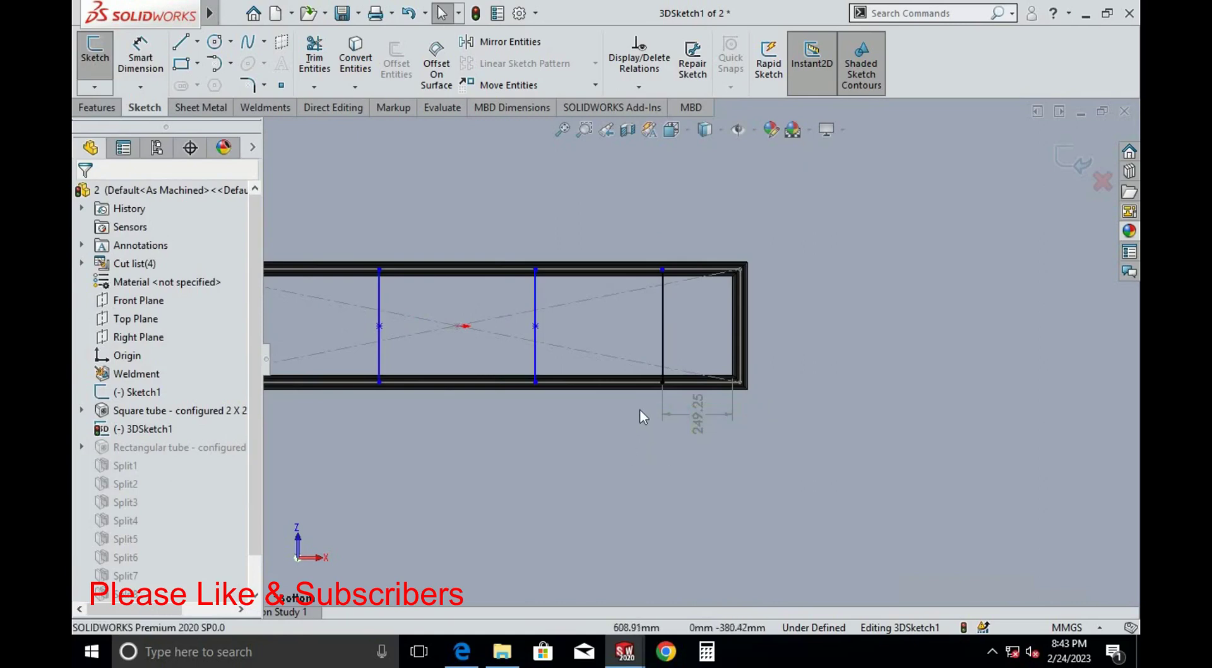
{"action": "left_click", "coordinate": [673, 410]}
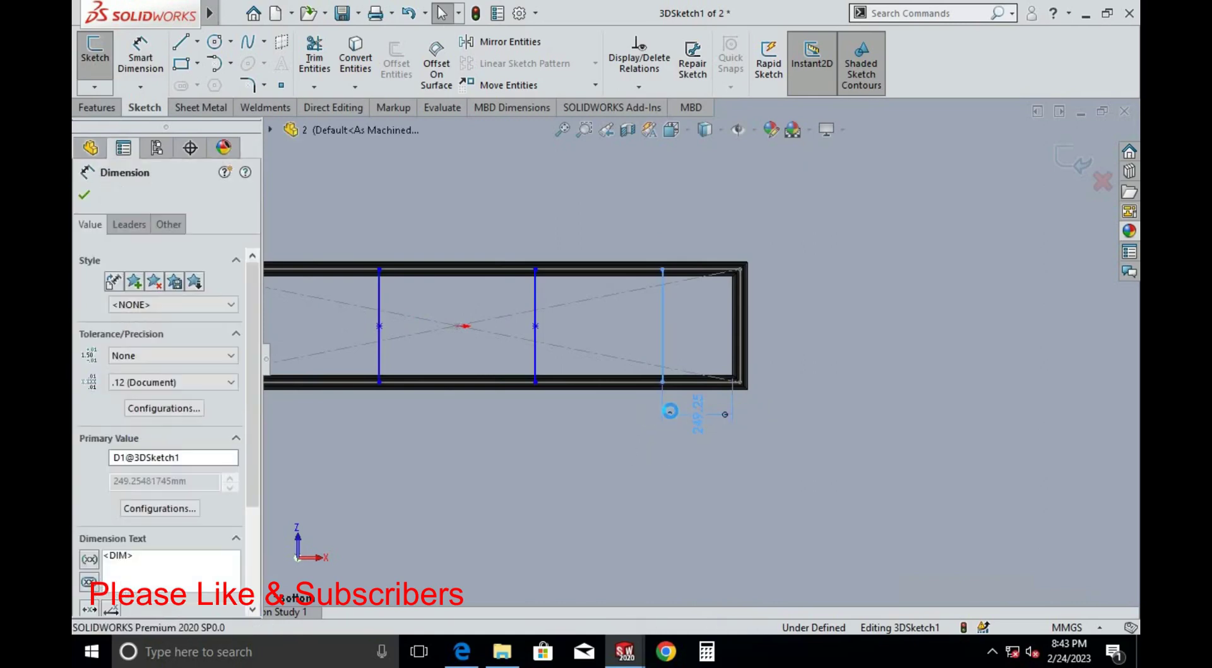
{"action": "key", "text": "Delete"}
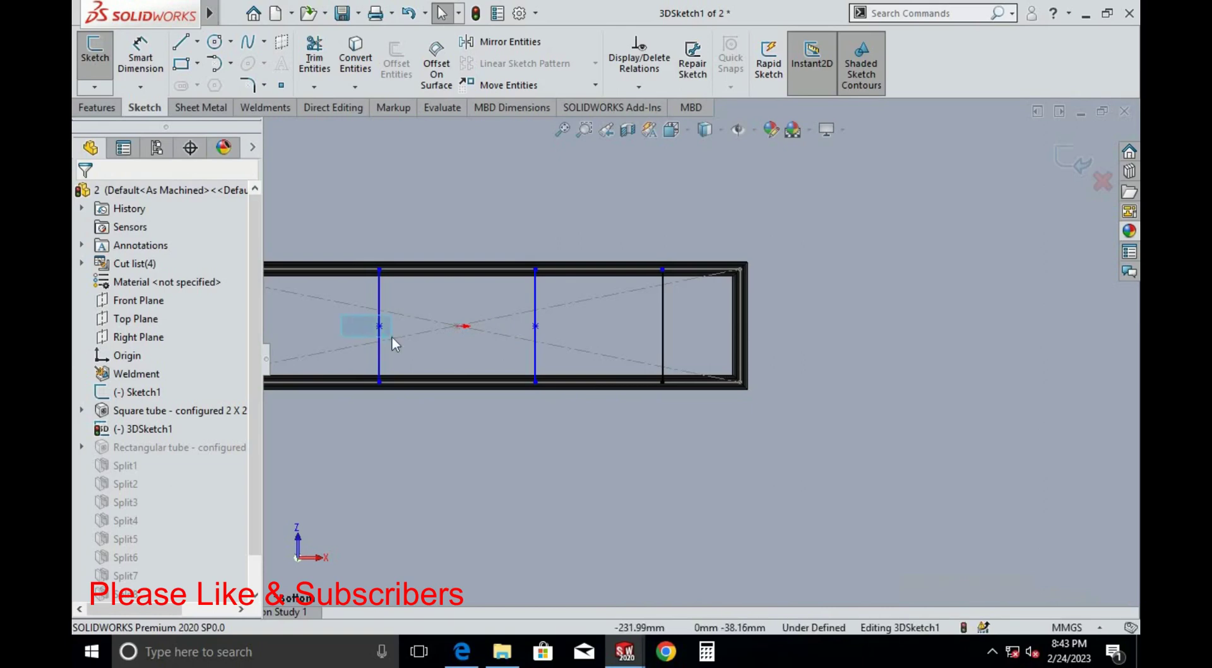
{"action": "left_click_drag", "start_coordinate": [494, 311], "coordinate": [558, 338]}
{"action": "left_click", "coordinate": [626, 342]}
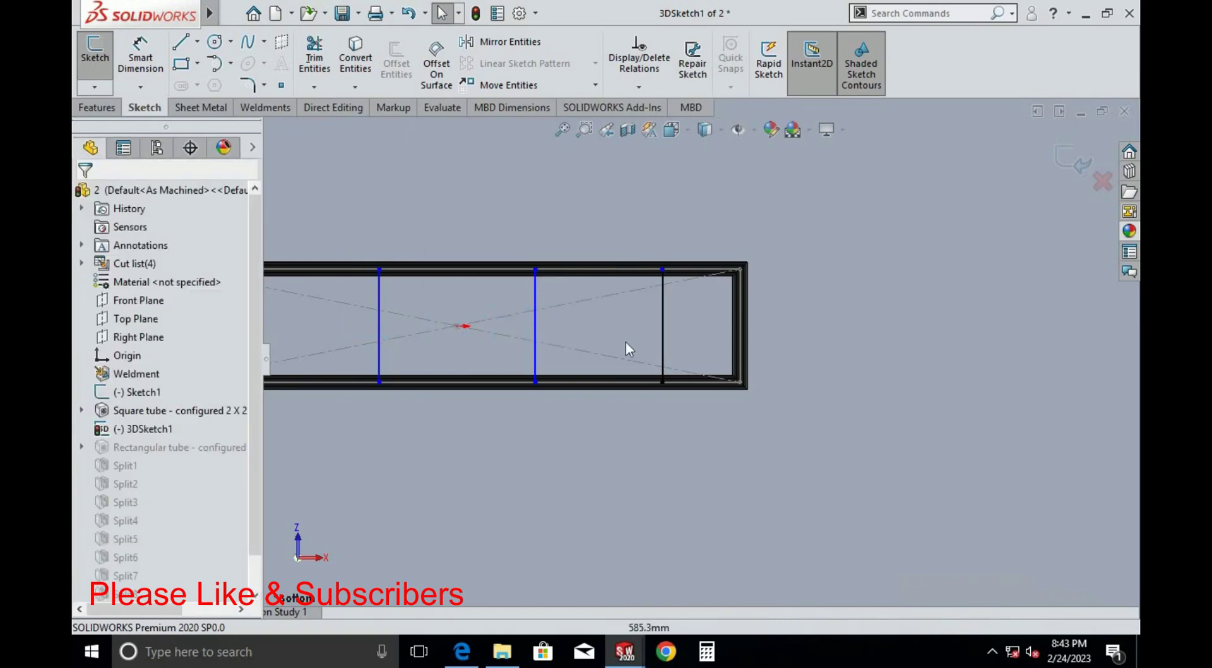
Dimension the right blue and rightmost black crossbars 449.95 mm apart
{"action": "left_click", "coordinate": [140, 57]}
{"action": "left_click", "coordinate": [351, 322]}
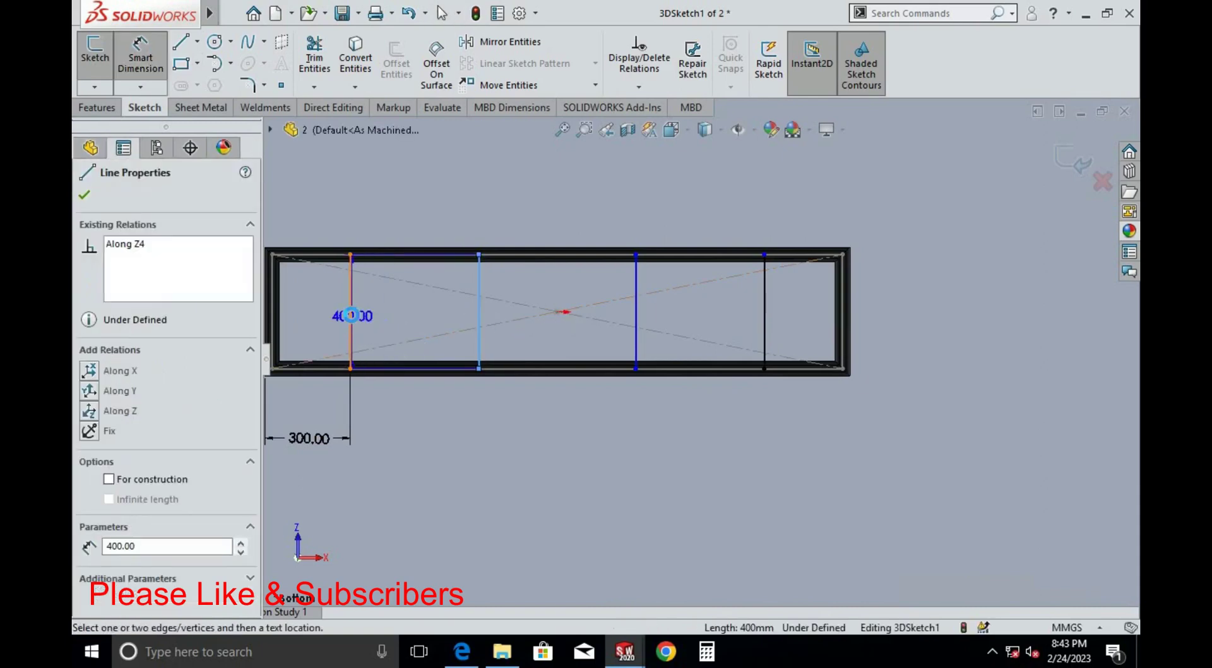
{"action": "left_click", "coordinate": [479, 316]}
{"action": "key", "text": "Escape"}
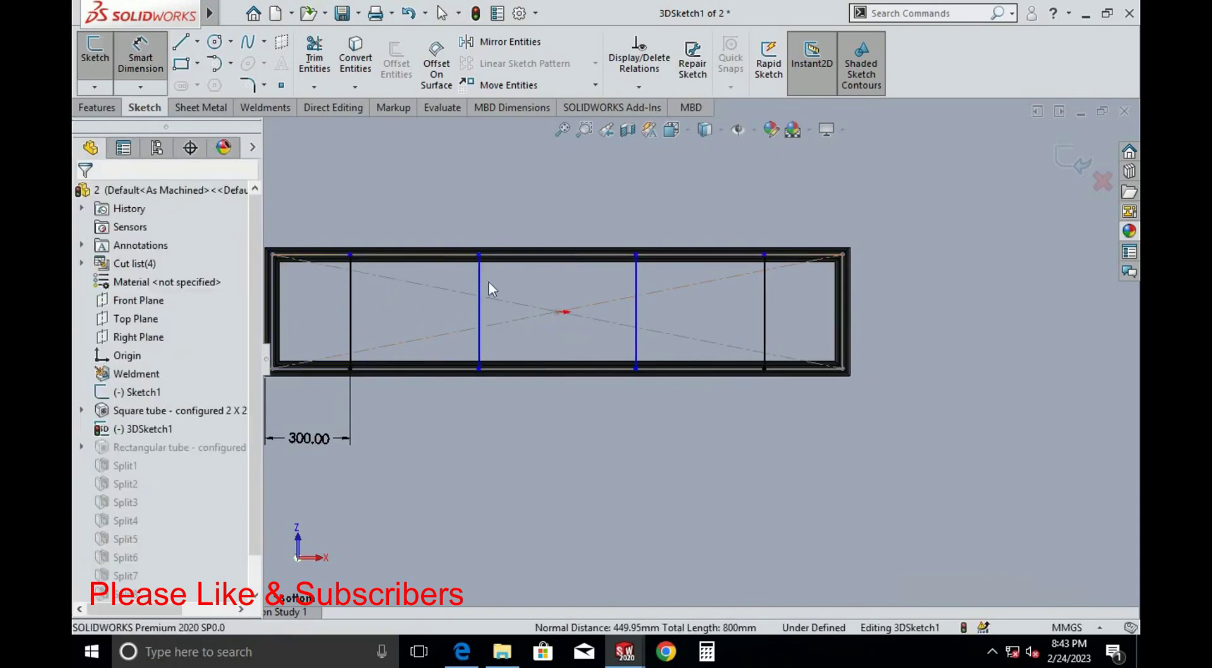
{"action": "key", "text": "Escape"}
{"action": "left_click", "coordinate": [636, 312]}
{"action": "left_click", "coordinate": [764, 316]}
{"action": "left_click", "coordinate": [714, 313]}
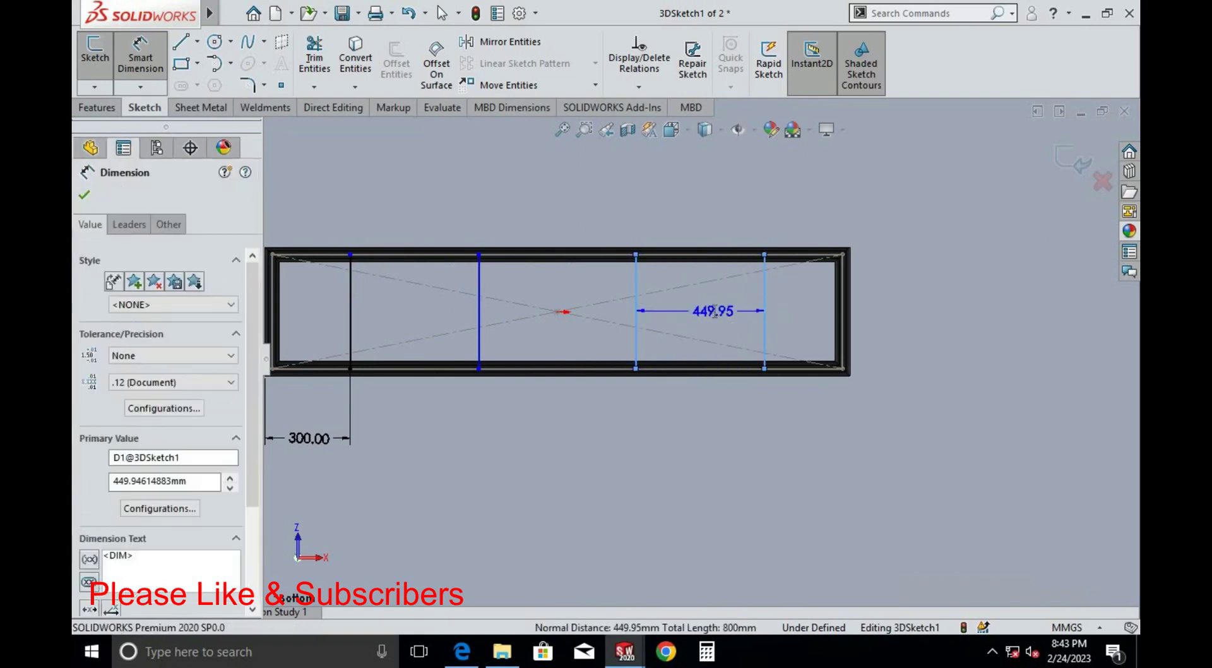
{"action": "key", "text": "Return"}
{"action": "key", "text": "Escape"}
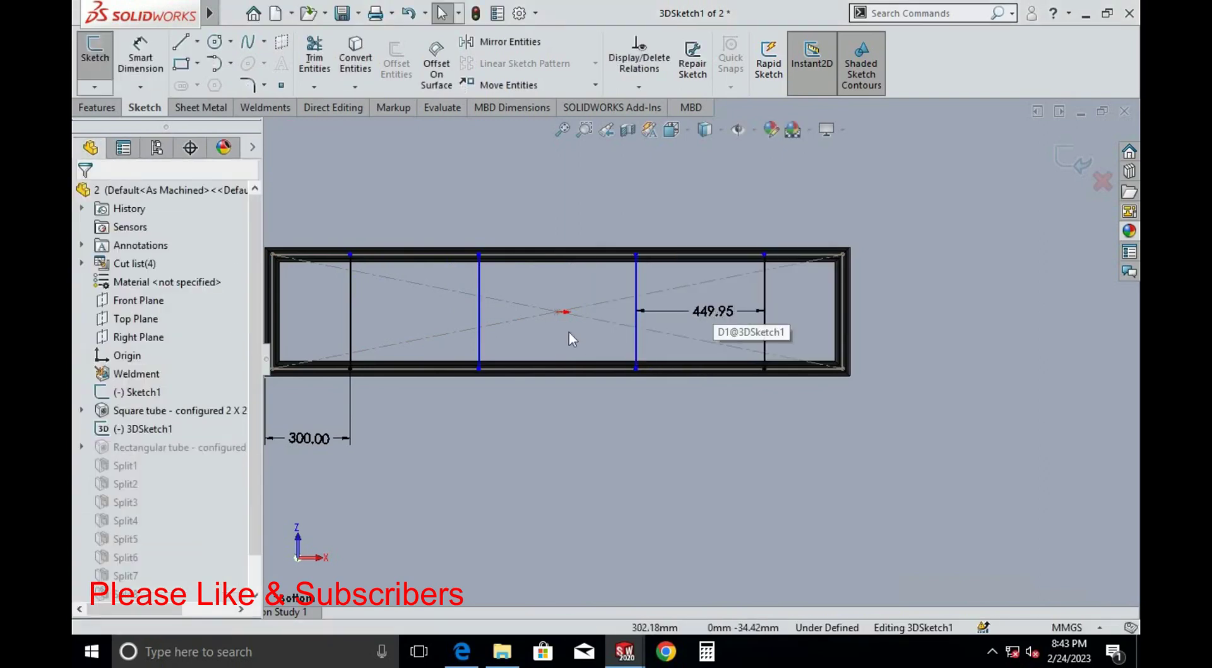
Start a dimension from the rightmost line to the tube's inner edge, then cancel it
{"action": "key", "text": "d"}
{"action": "scroll", "coordinate": [915, 300], "scroll_direction": "down", "scroll_amount": 2}
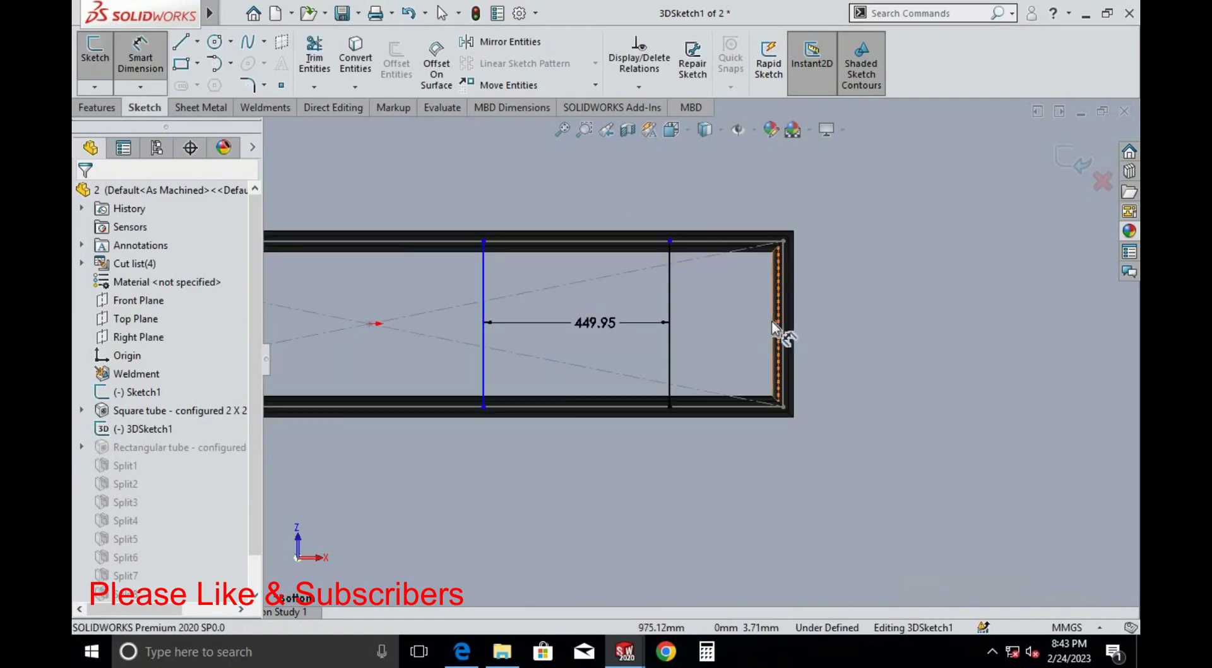
{"action": "left_click", "coordinate": [771, 321]}
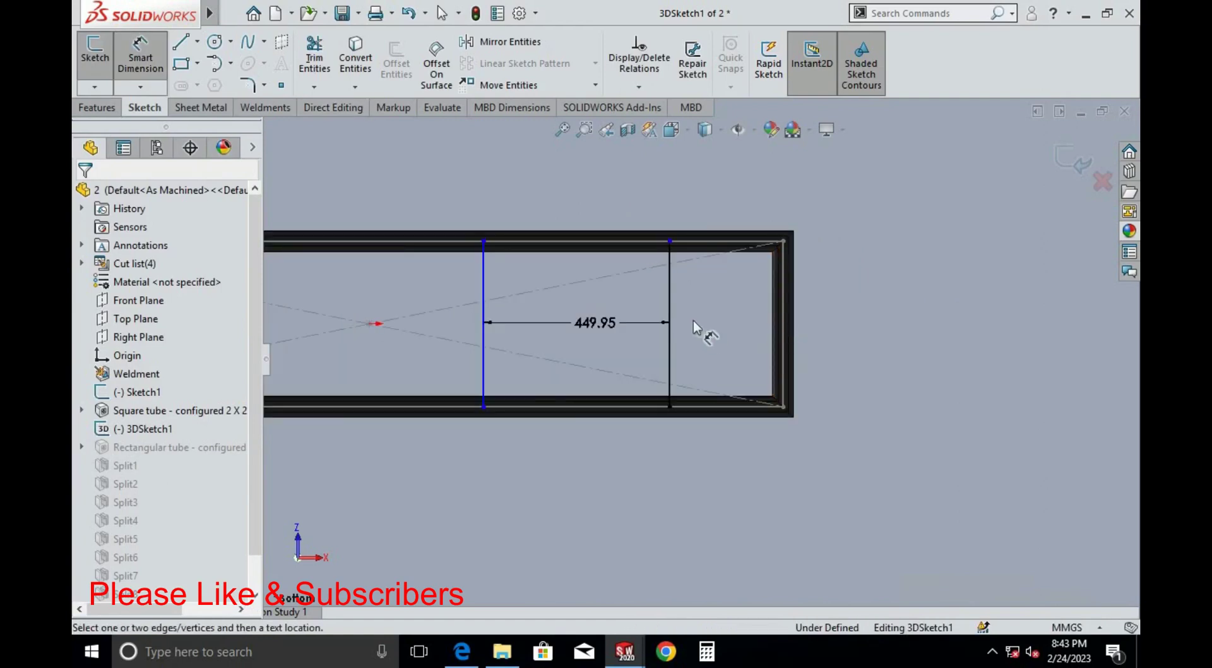
{"action": "left_click", "coordinate": [772, 303]}
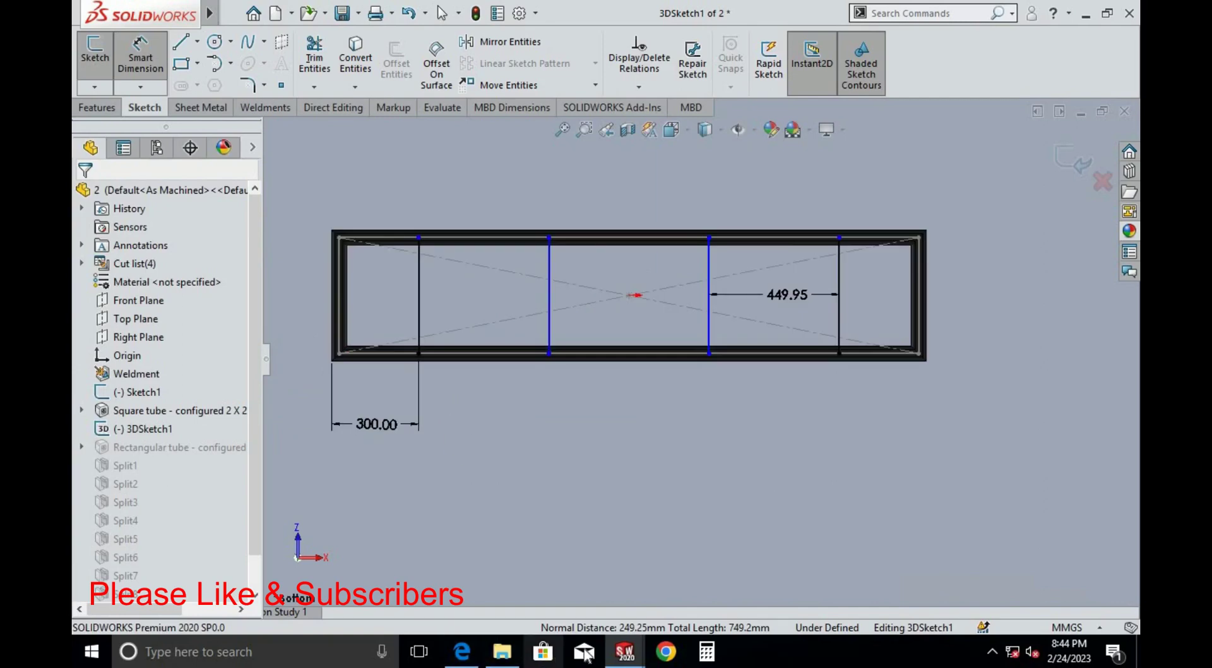
{"action": "key", "text": "Escape"}
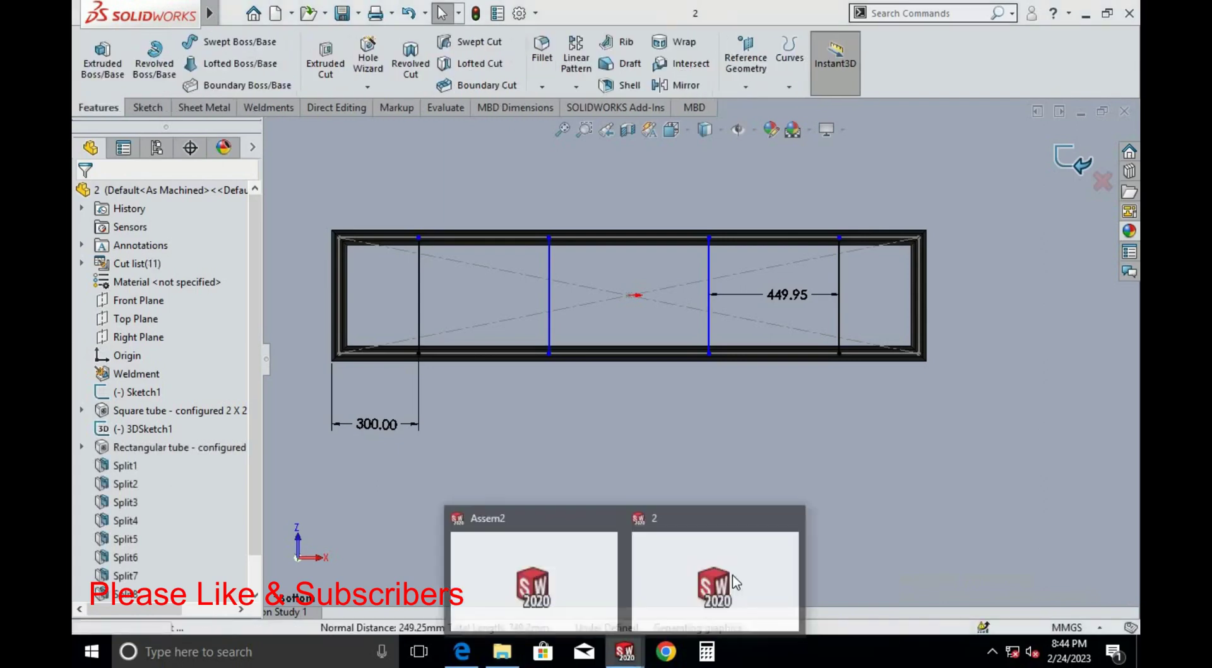
Rebuild the Assem2 assembly and orbit to view the frame from below
{"action": "left_click", "coordinate": [583, 524]}
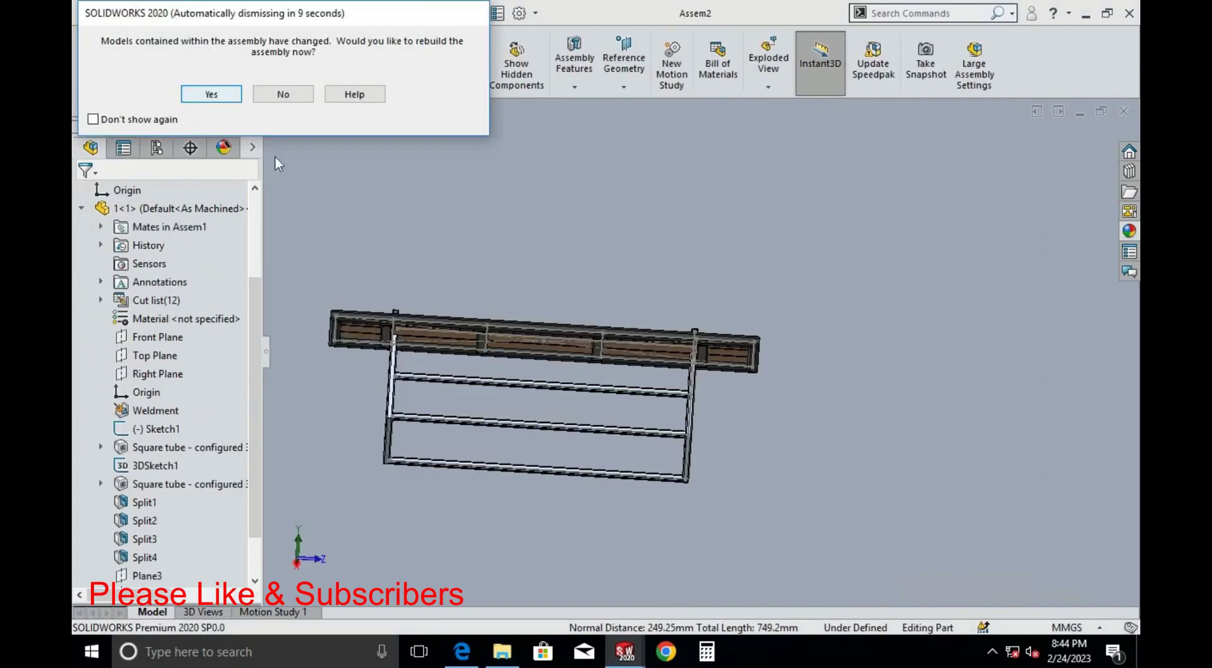
{"action": "left_click", "coordinate": [213, 94]}
{"action": "scroll", "coordinate": [547, 370], "scroll_direction": "down", "scroll_amount": 3}
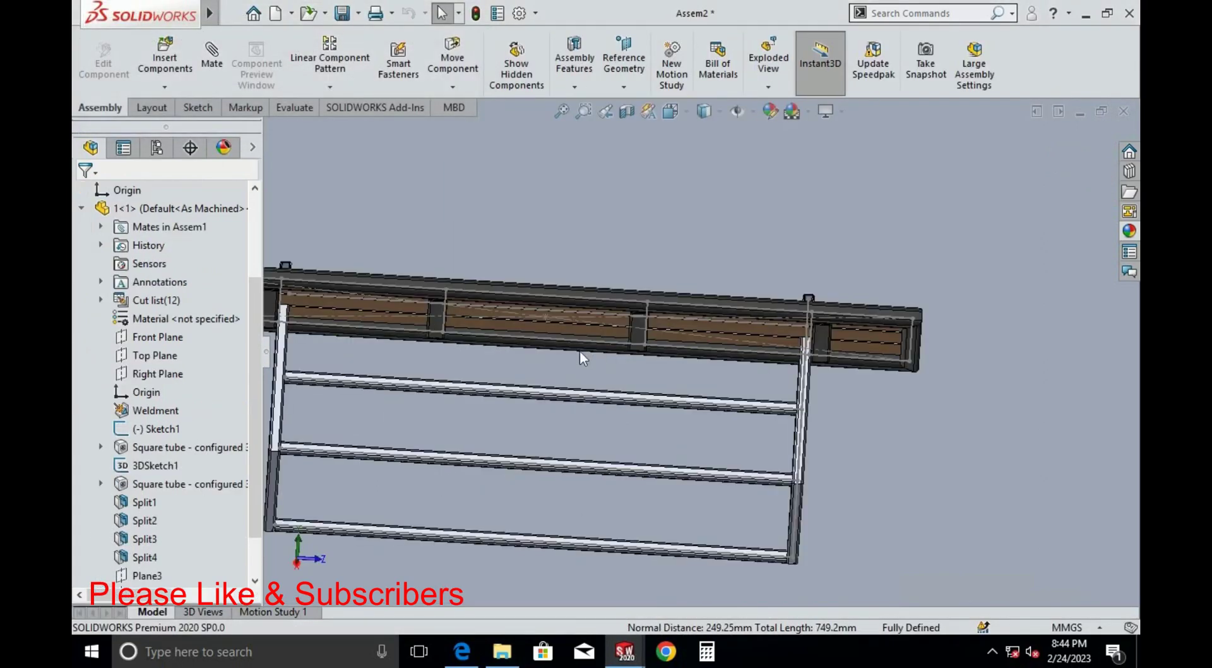
{"action": "mouse_move", "coordinate": [579, 351]}
{"action": "middle_mouse_down"}
{"action": "mouse_move", "coordinate": [574, 270]}
{"action": "mouse_move", "coordinate": [588, 333]}
{"action": "mouse_move", "coordinate": [600, 331]}
{"action": "middle_mouse_up"}
Back in part 2, edit and re-confirm the Rectangular tube feature to rebuild it
{"action": "key", "text": "alt+Tab"}
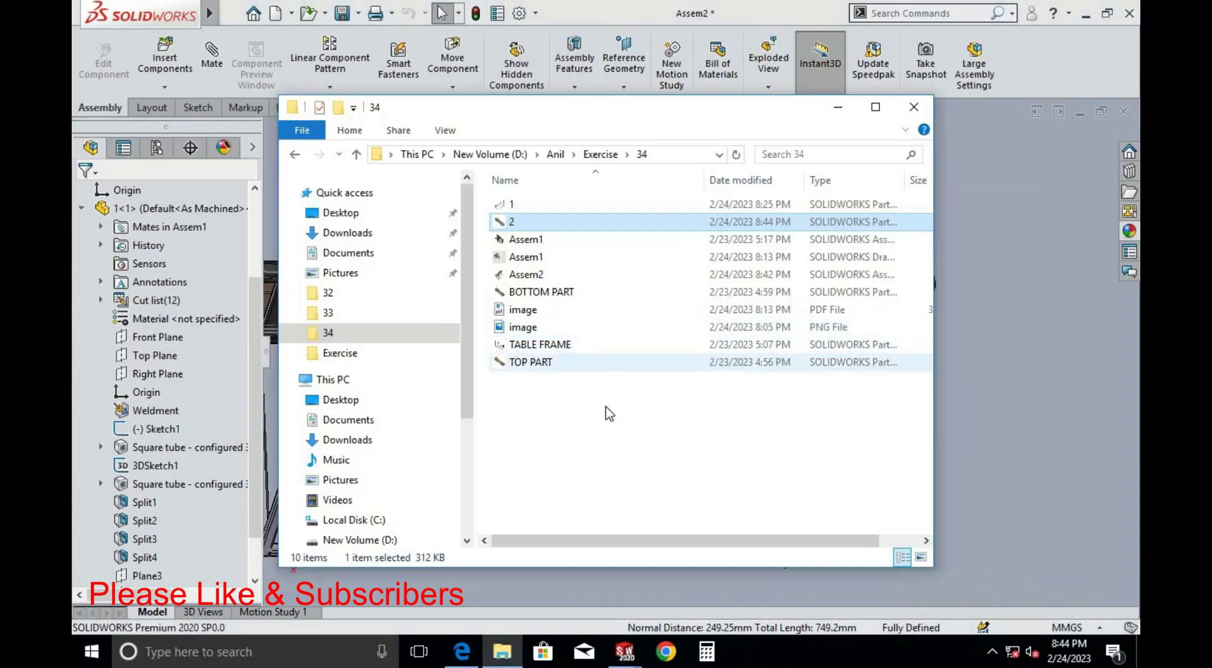
{"action": "left_click", "coordinate": [623, 652]}
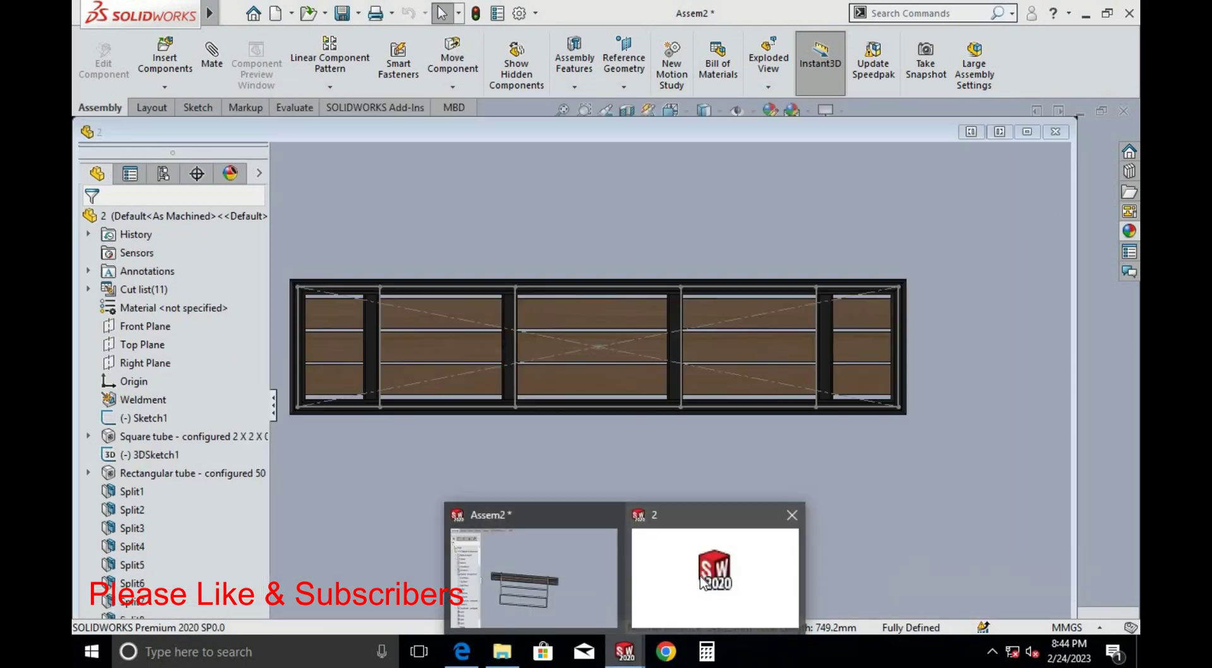
{"action": "left_click", "coordinate": [696, 565]}
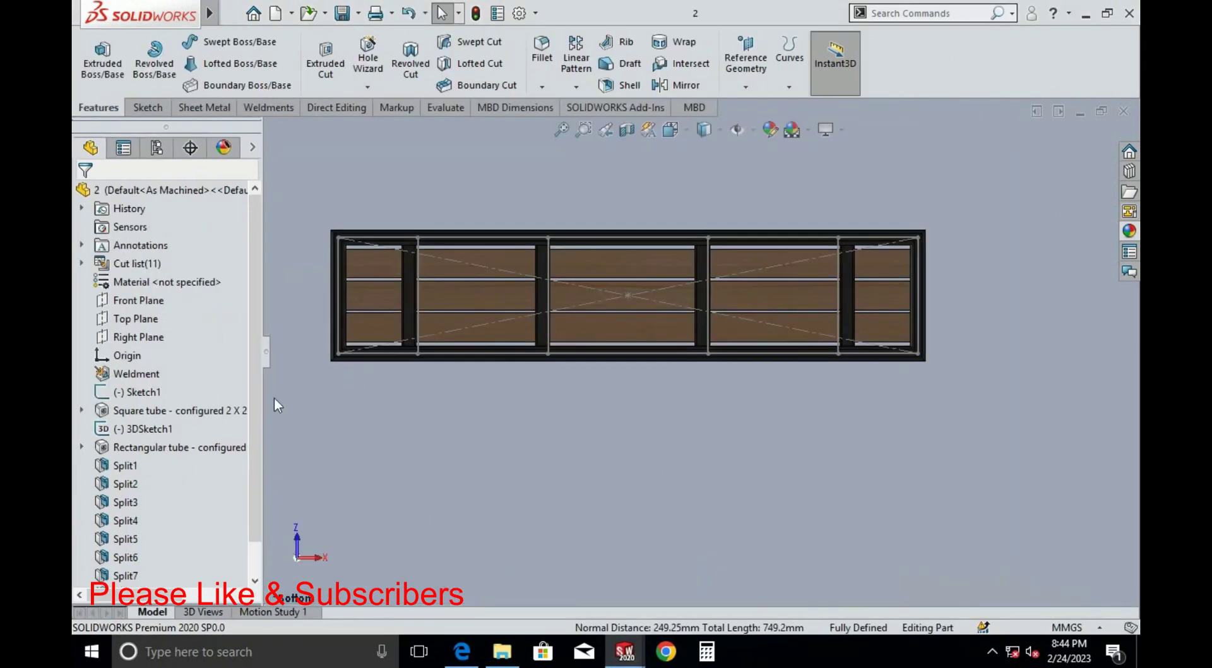
{"action": "left_click", "coordinate": [183, 447]}
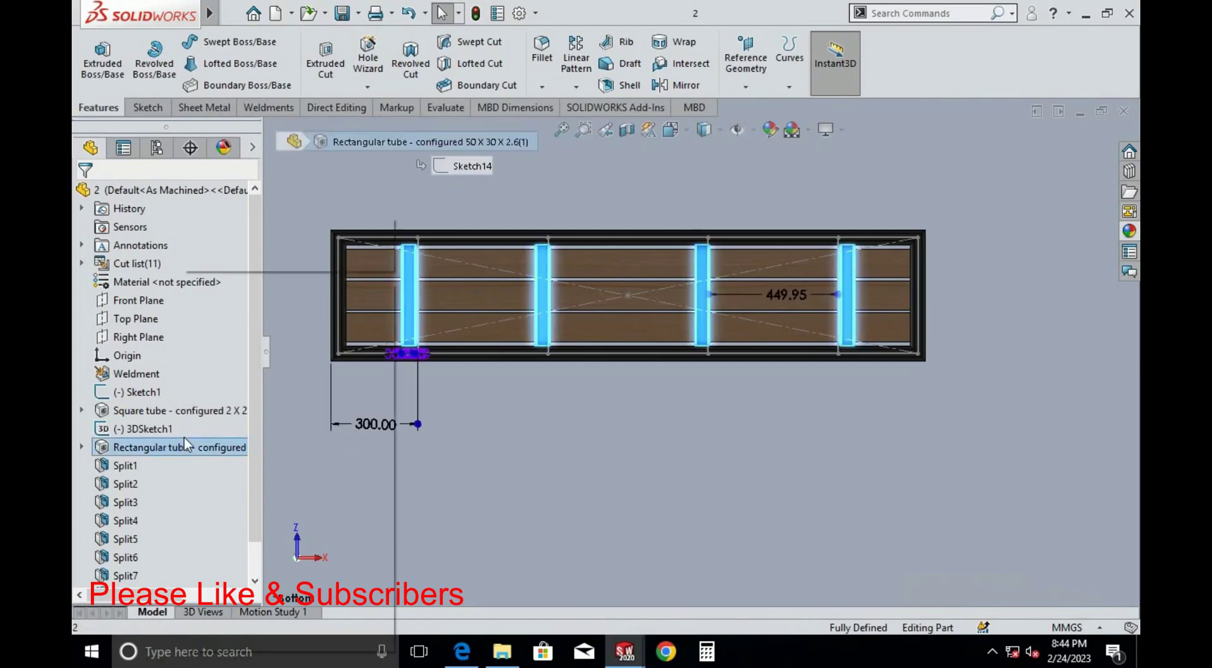
{"action": "right_click", "coordinate": [183, 447]}
{"action": "left_click", "coordinate": [489, 420]}
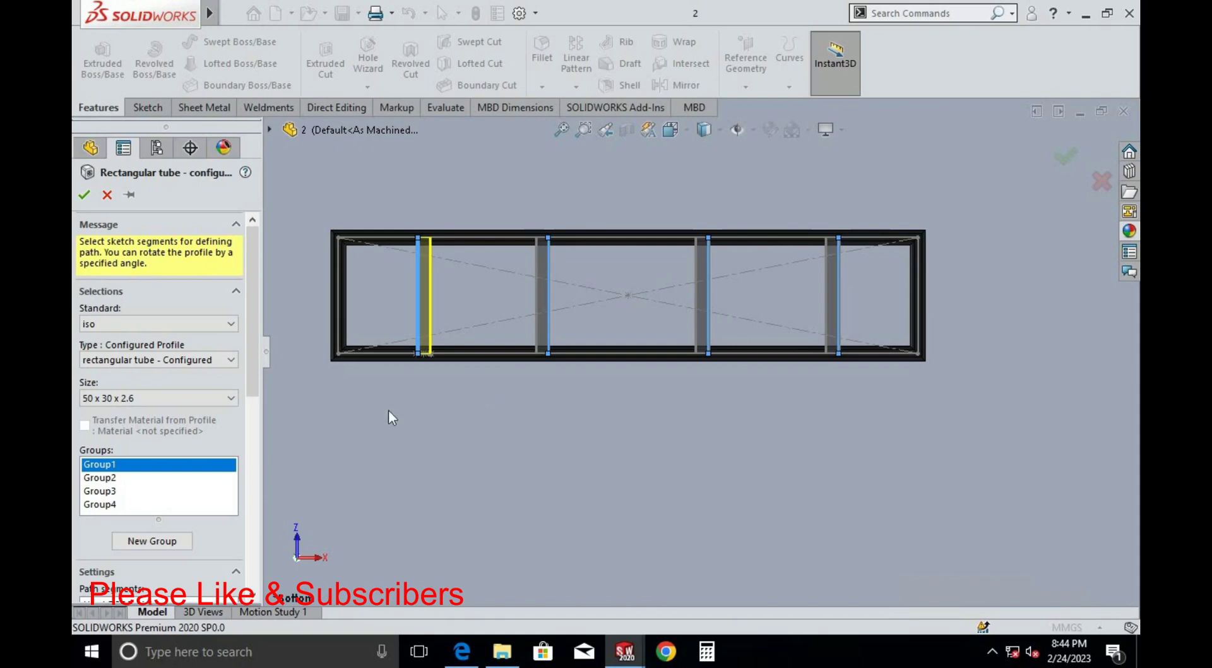
{"action": "left_click", "coordinate": [84, 195]}
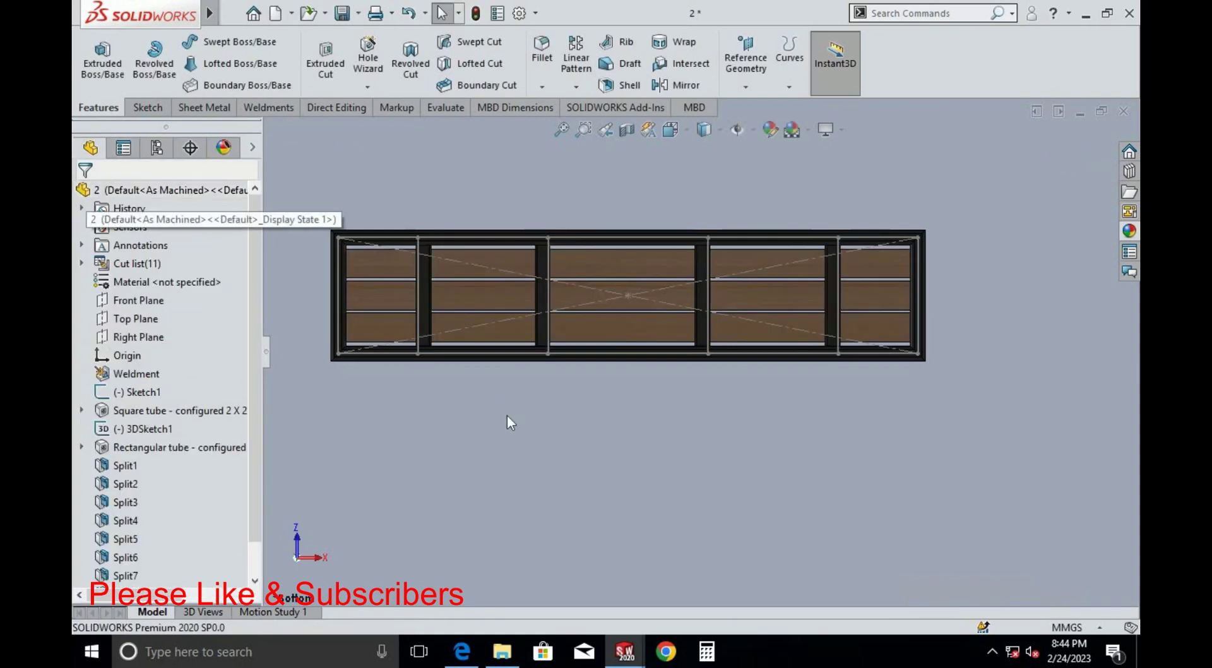
Edit 3DSketch1 and dimension the 449.95 mm spacing between the first crossbars
{"action": "left_click", "coordinate": [145, 432]}
{"action": "right_click", "coordinate": [145, 432]}
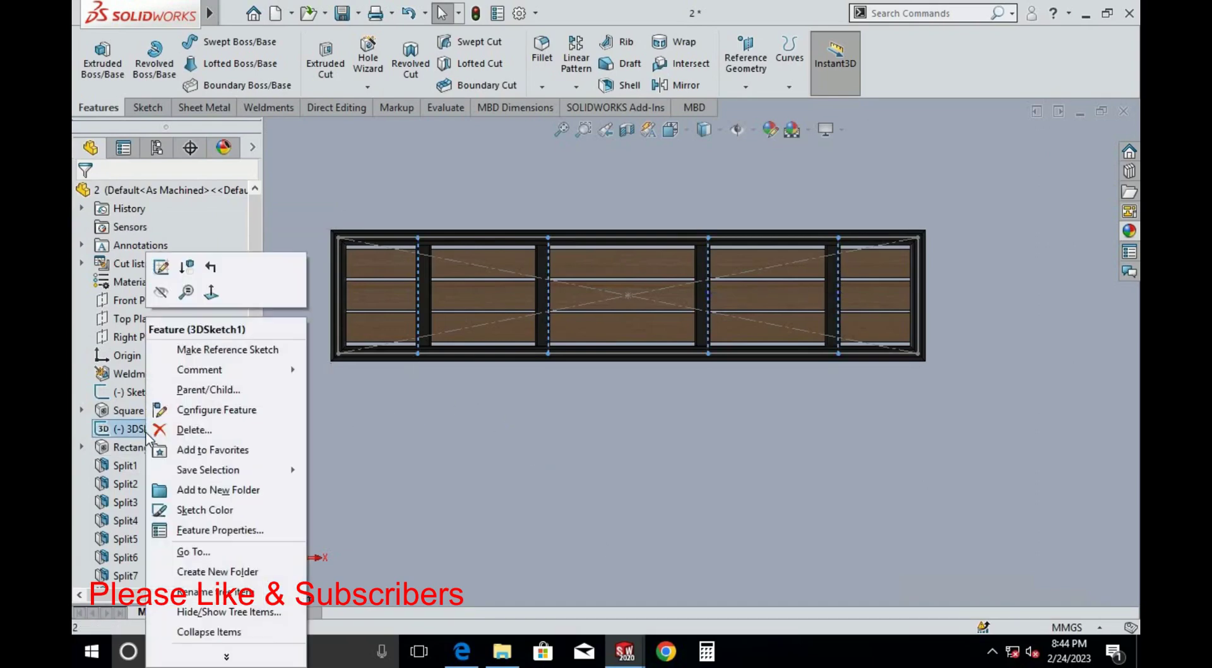
{"action": "left_click", "coordinate": [170, 266]}
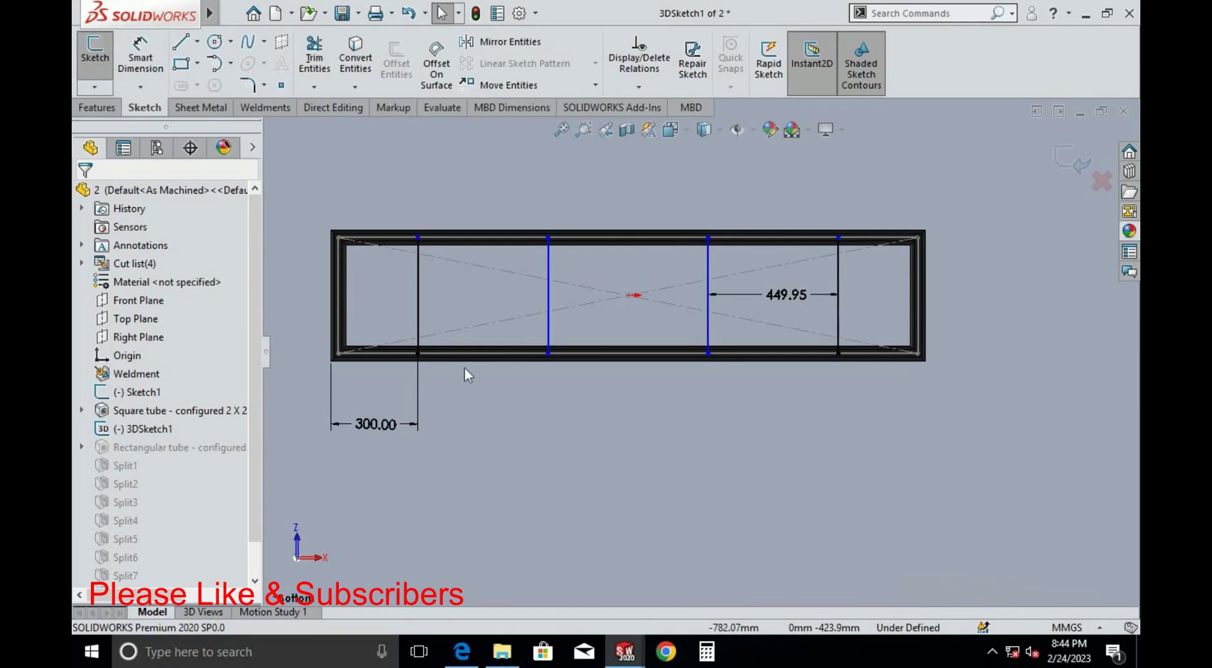
{"action": "left_click", "coordinate": [134, 70]}
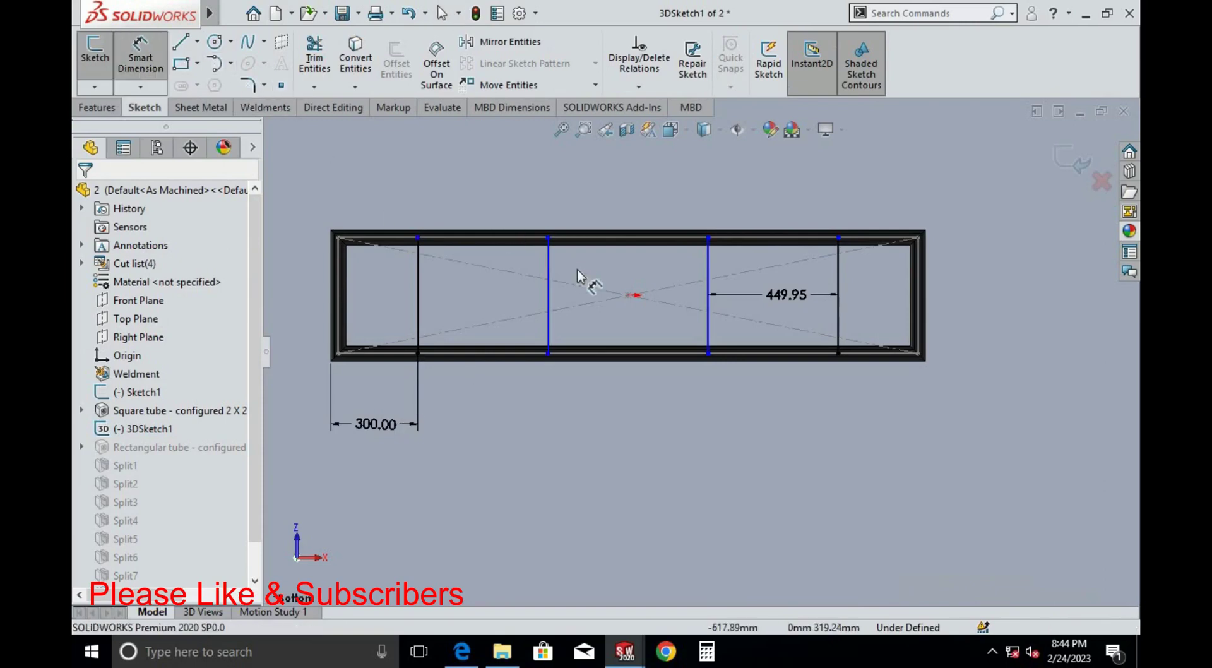
{"action": "left_click", "coordinate": [548, 305]}
{"action": "left_click", "coordinate": [421, 299]}
{"action": "left_click", "coordinate": [490, 392]}
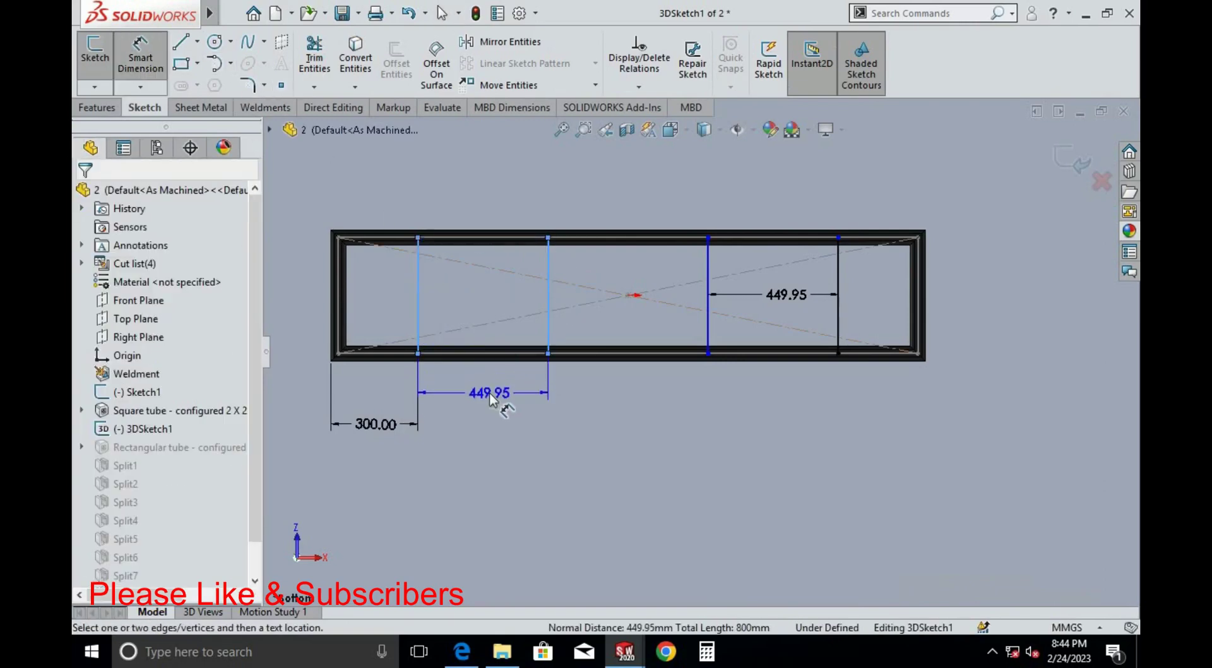
{"action": "key", "text": "Return"}
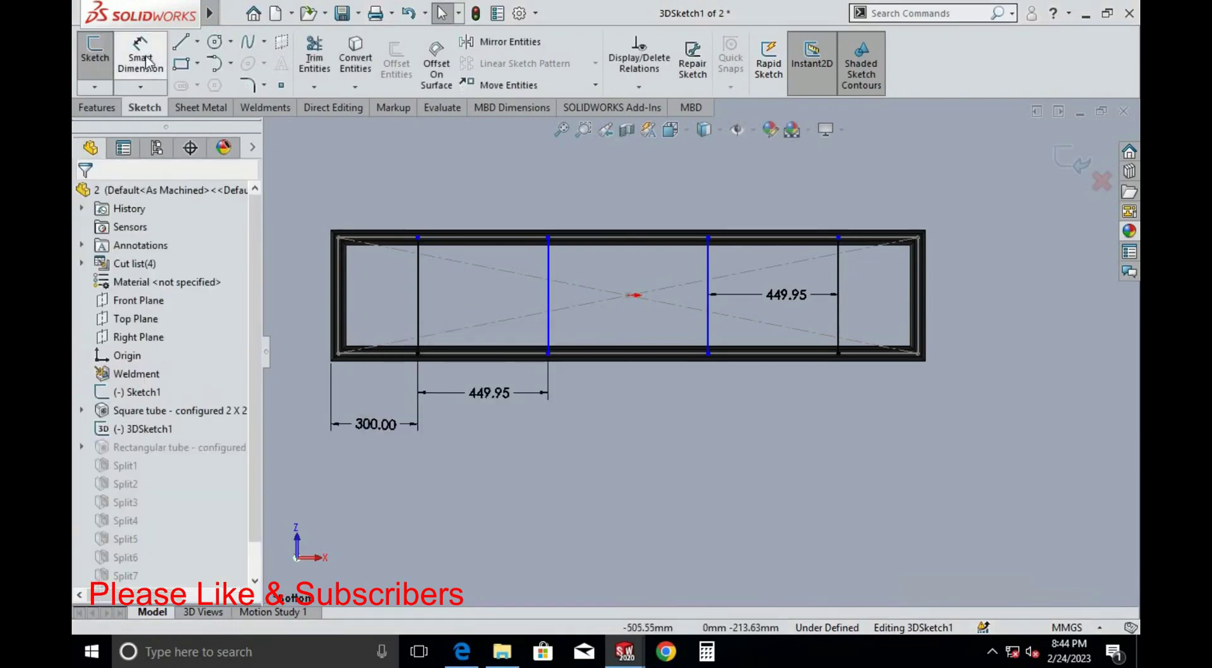
Add the 551.45 mm middle-crossbar spacing and the 300 mm end-gap dimensions
{"action": "left_click", "coordinate": [549, 303]}
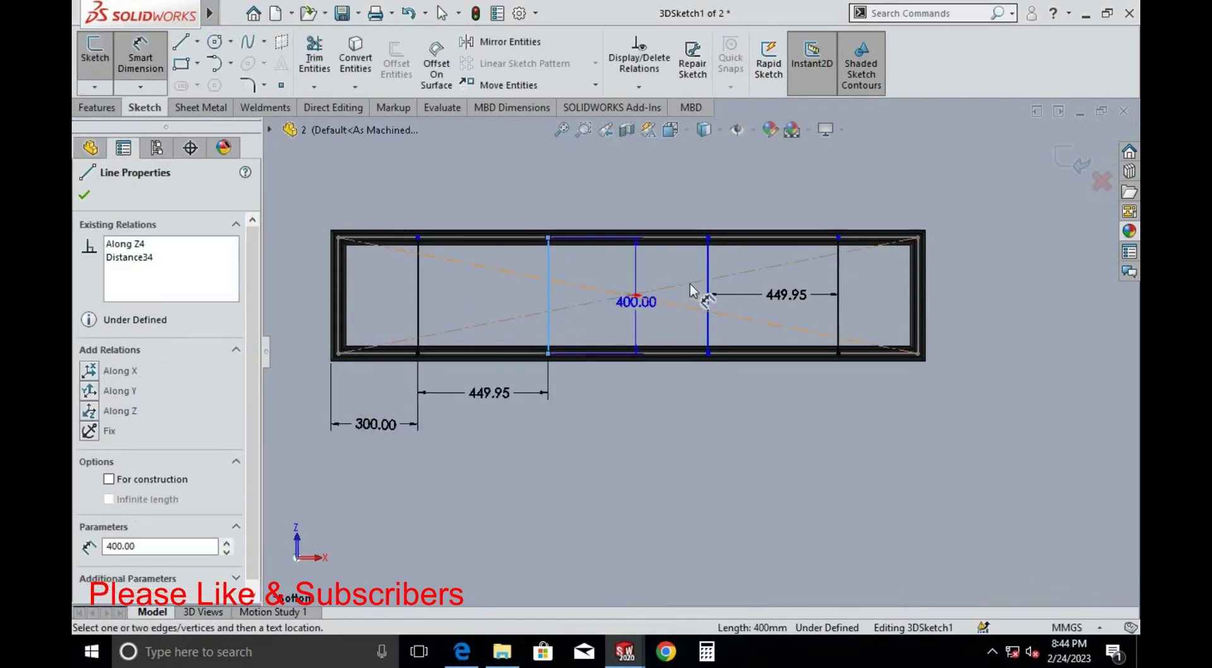
{"action": "left_click", "coordinate": [708, 282]}
{"action": "left_click", "coordinate": [618, 389]}
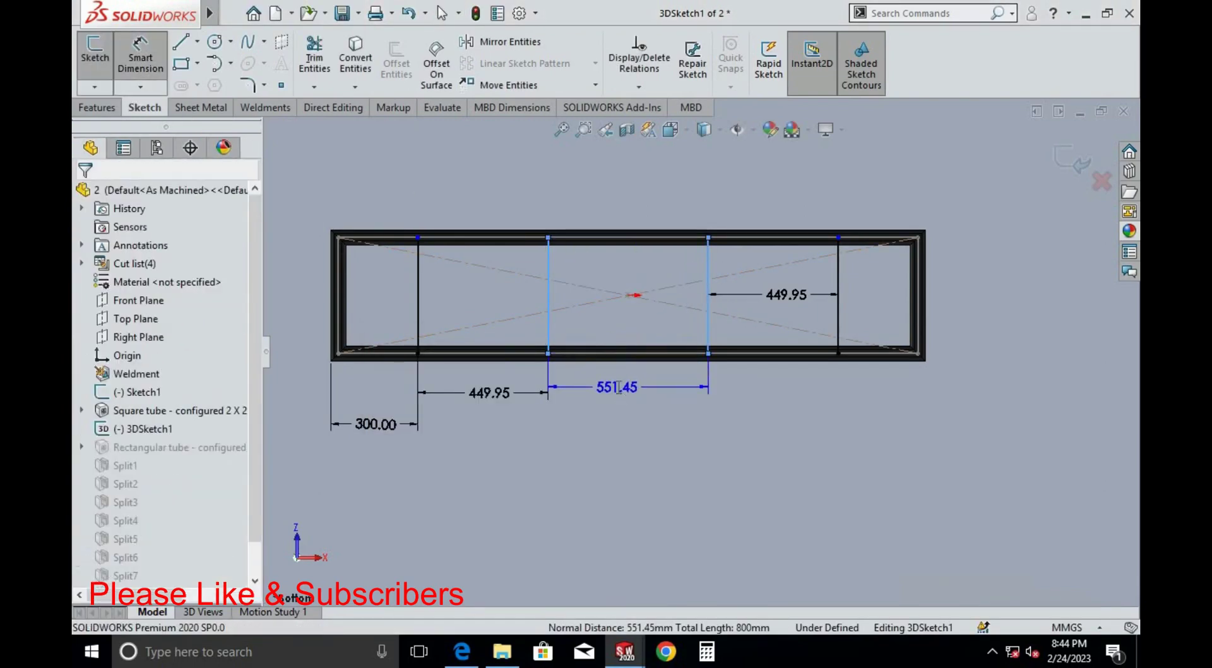
{"action": "key", "text": "Return"}
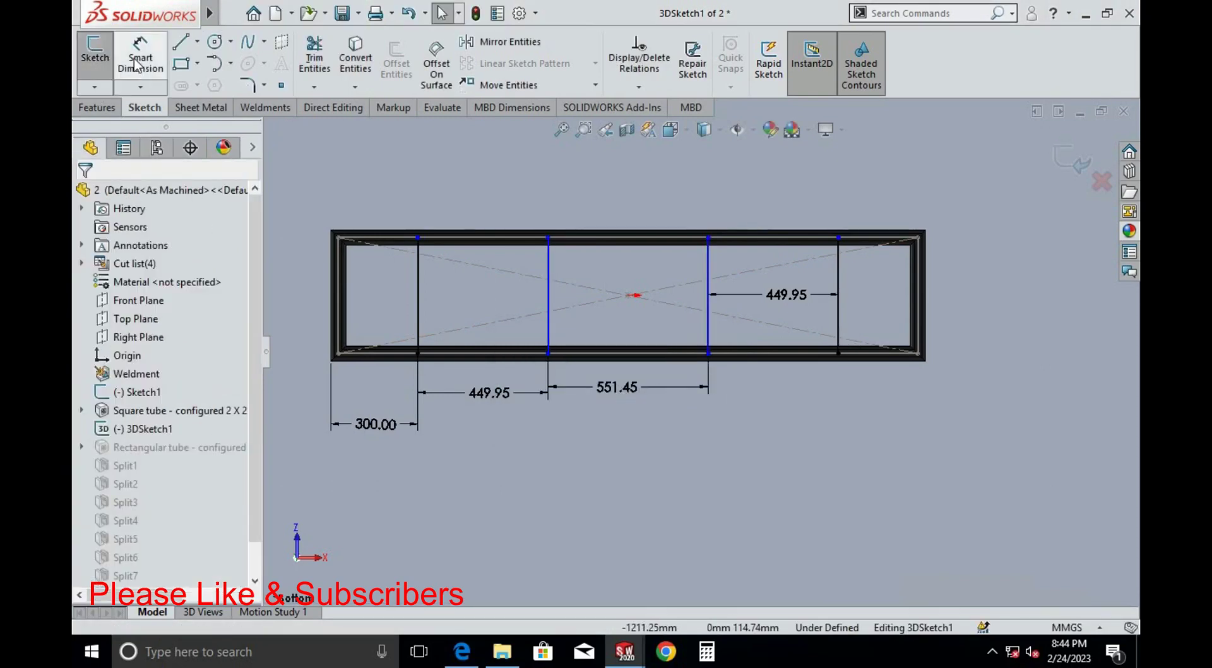
{"action": "scroll", "coordinate": [953, 329], "scroll_direction": "down", "scroll_amount": 3}
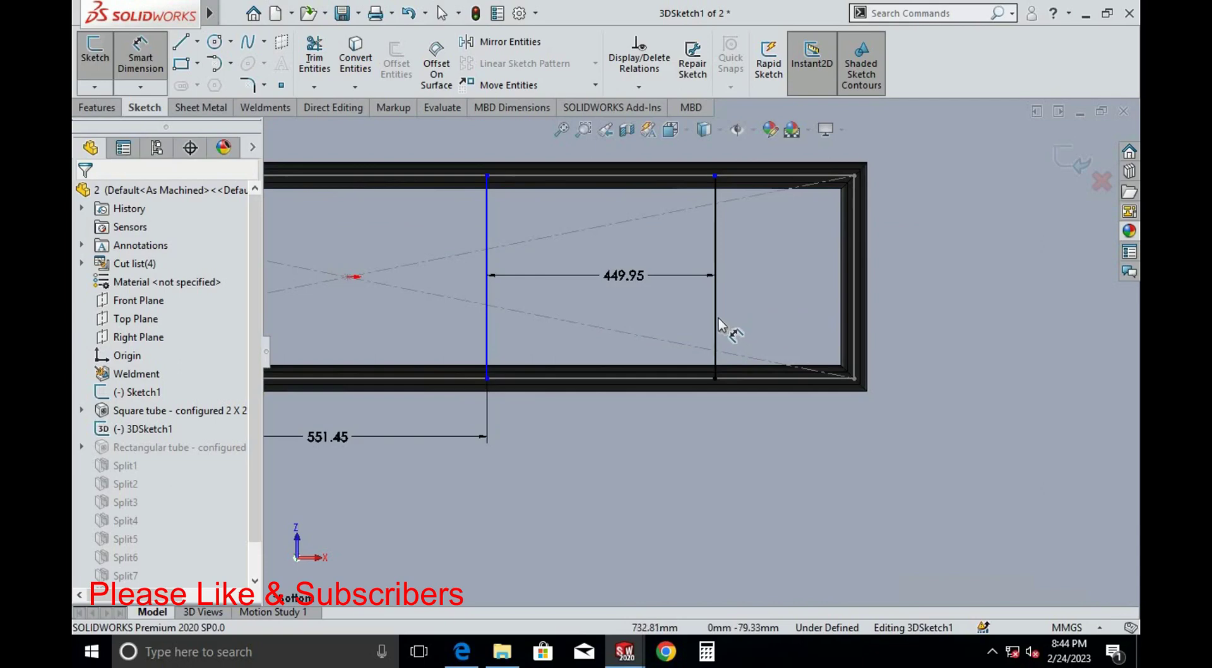
{"action": "left_click", "coordinate": [863, 358]}
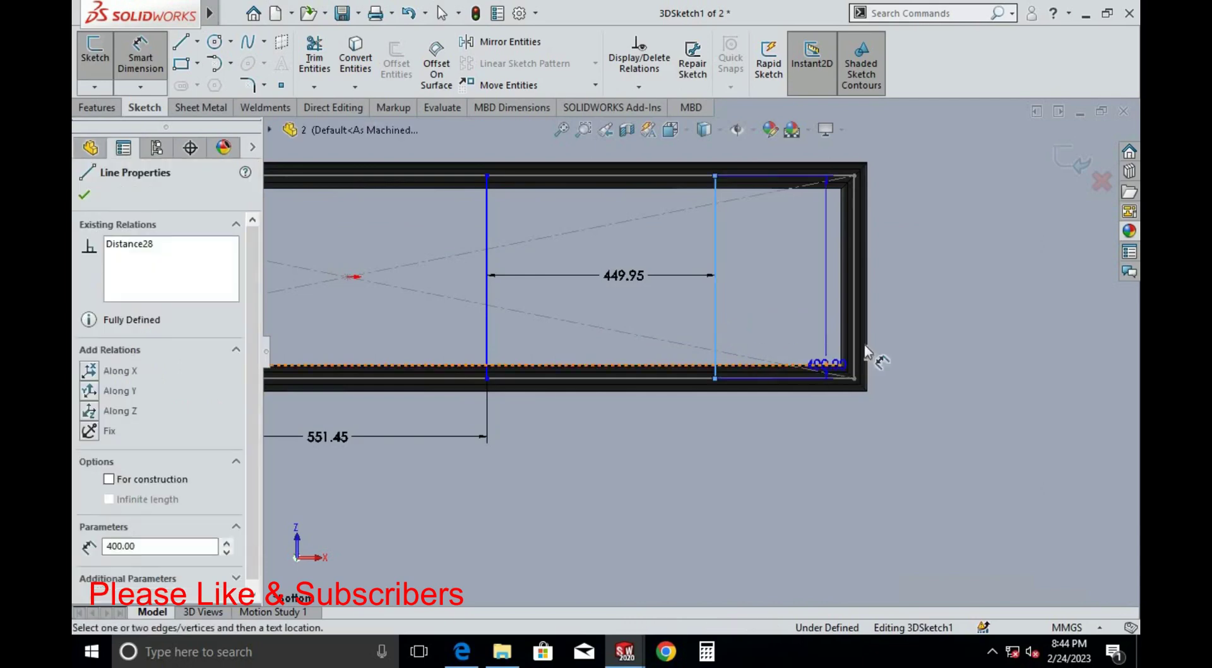
{"action": "left_click", "coordinate": [866, 391]}
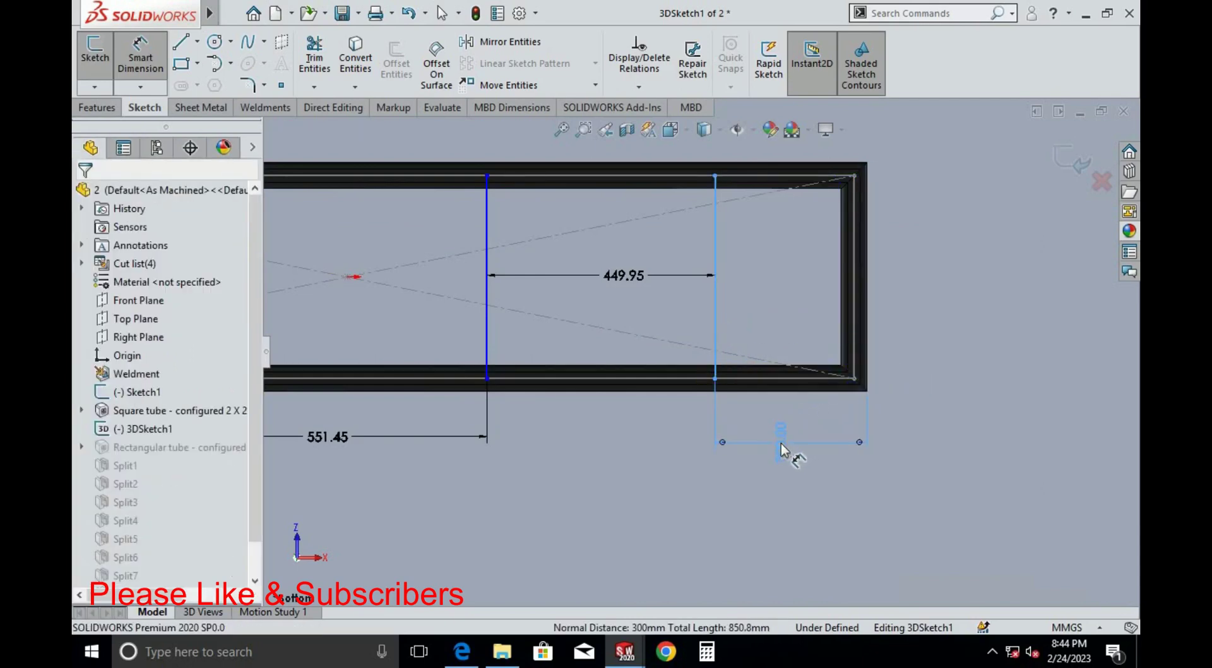
{"action": "left_click", "coordinate": [780, 449]}
{"action": "key", "text": "Escape"}
Delete both 449.95 mm crossbar spacing dimensions
{"action": "double_click", "coordinate": [597, 275]}
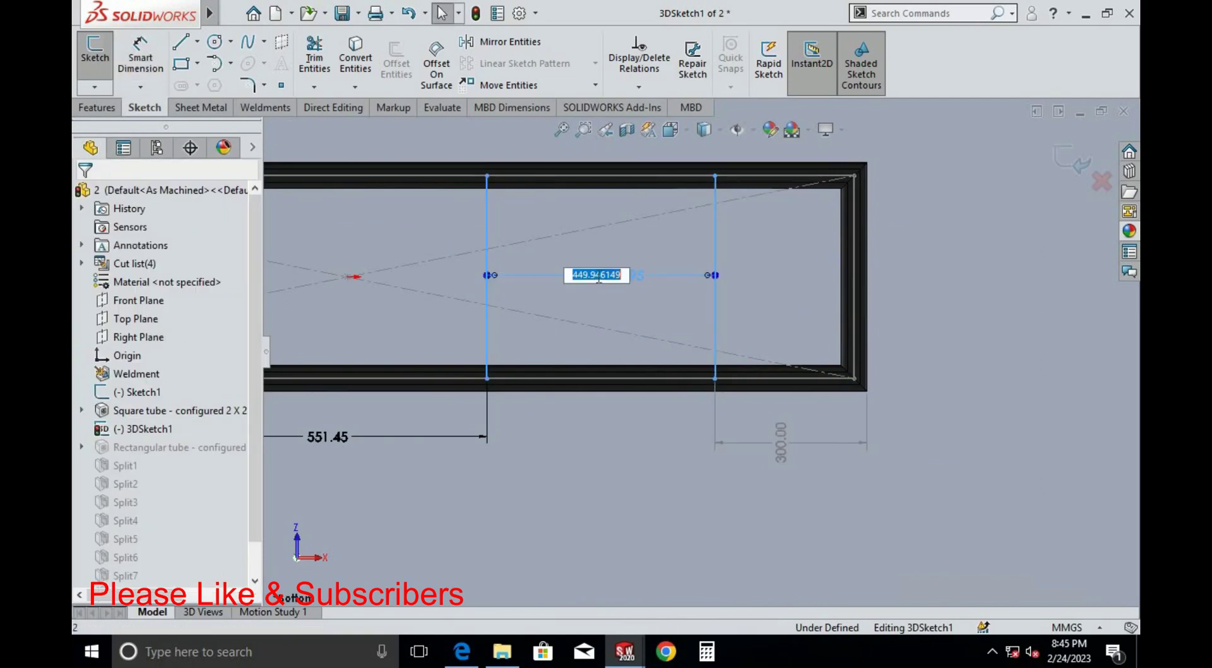
{"action": "key", "text": "BackSpace"}
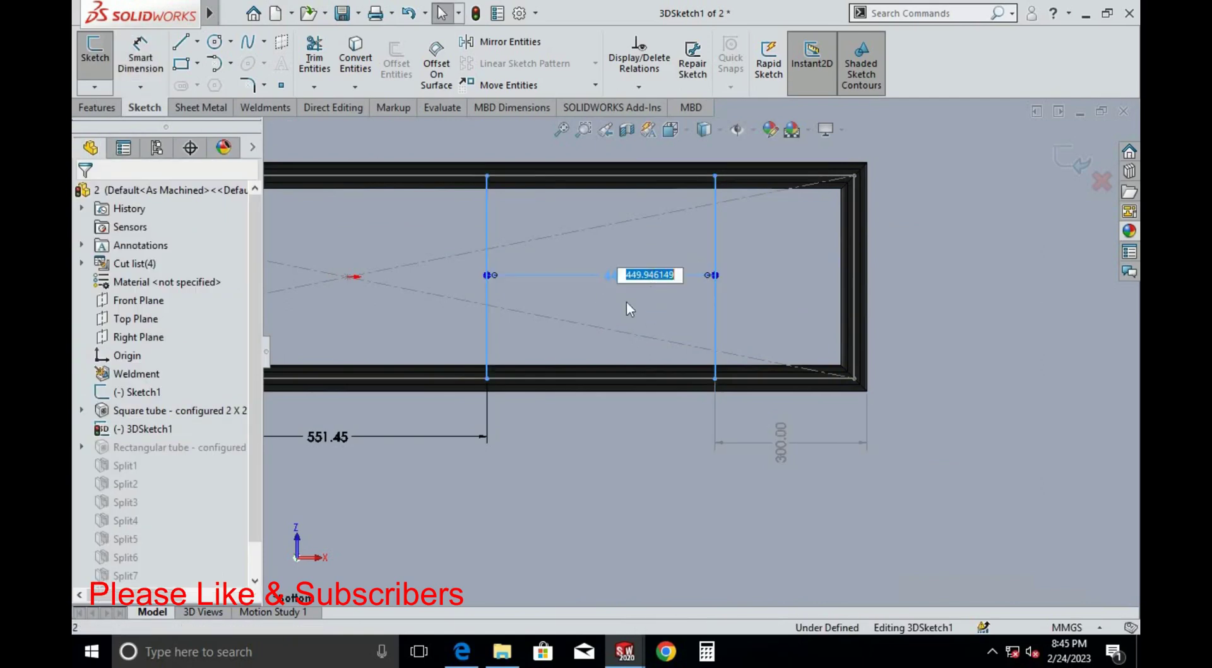
{"action": "right_click", "coordinate": [554, 274]}
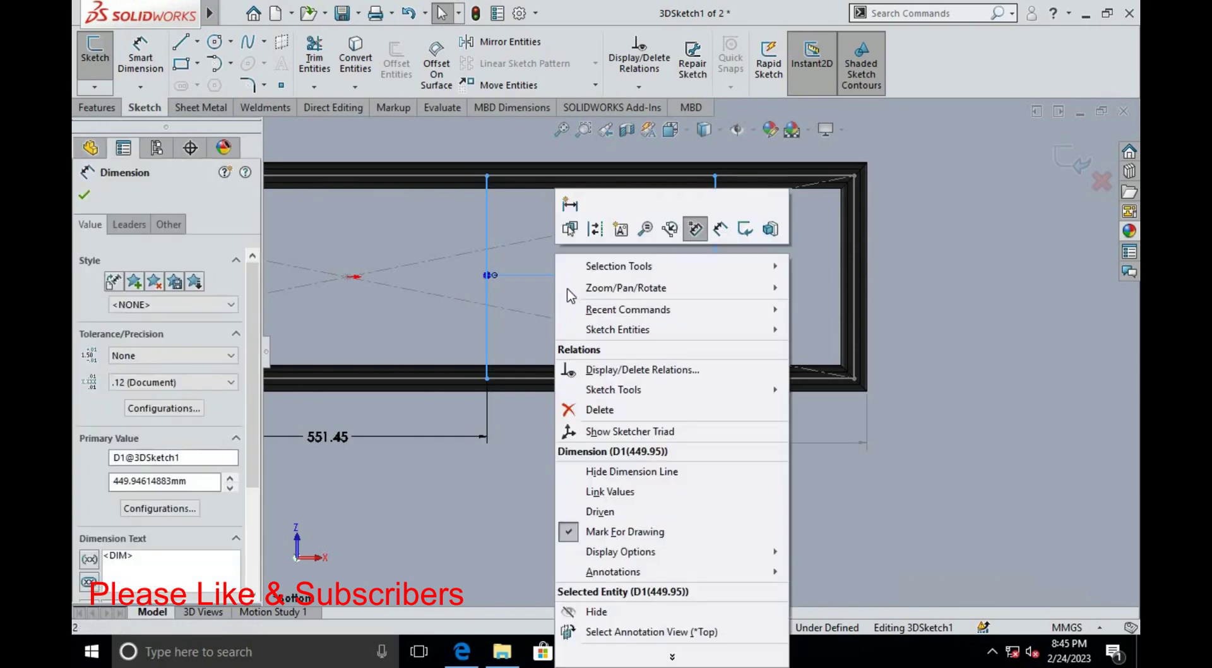
{"action": "left_click", "coordinate": [599, 407]}
{"action": "scroll", "coordinate": [568, 353], "scroll_direction": "up", "scroll_amount": 4}
{"action": "scroll", "coordinate": [500, 352], "scroll_direction": "down", "scroll_amount": 3}
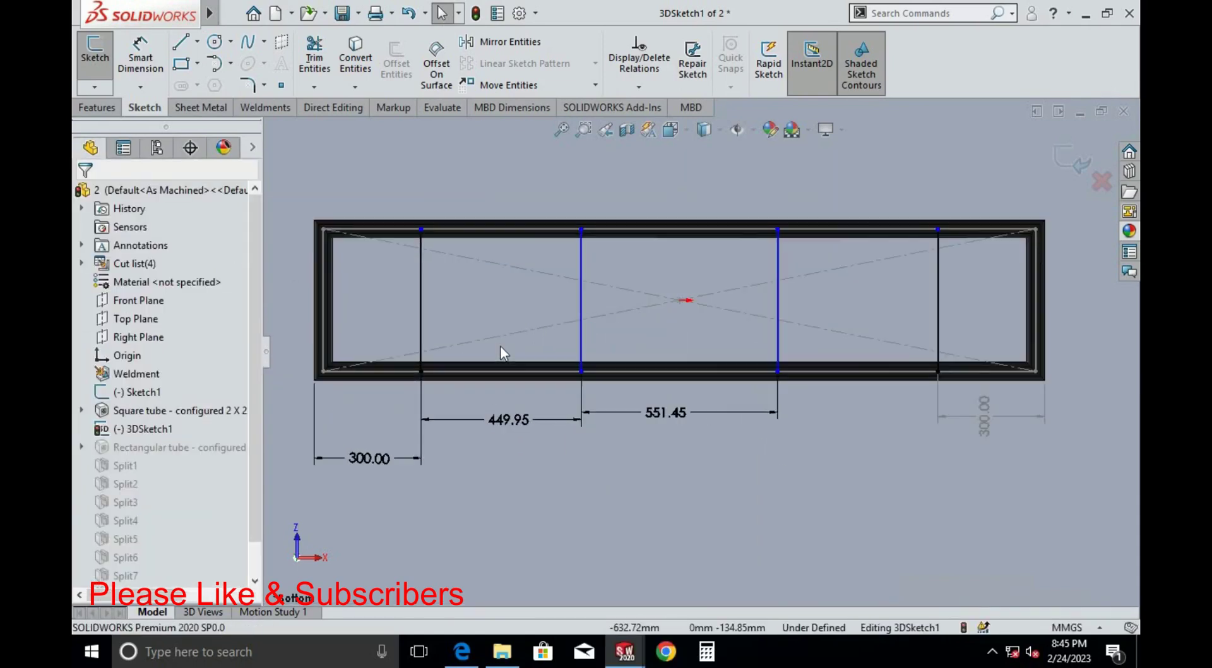
{"action": "left_click", "coordinate": [500, 416]}
{"action": "right_click", "coordinate": [500, 416]}
{"action": "left_click", "coordinate": [536, 424]}
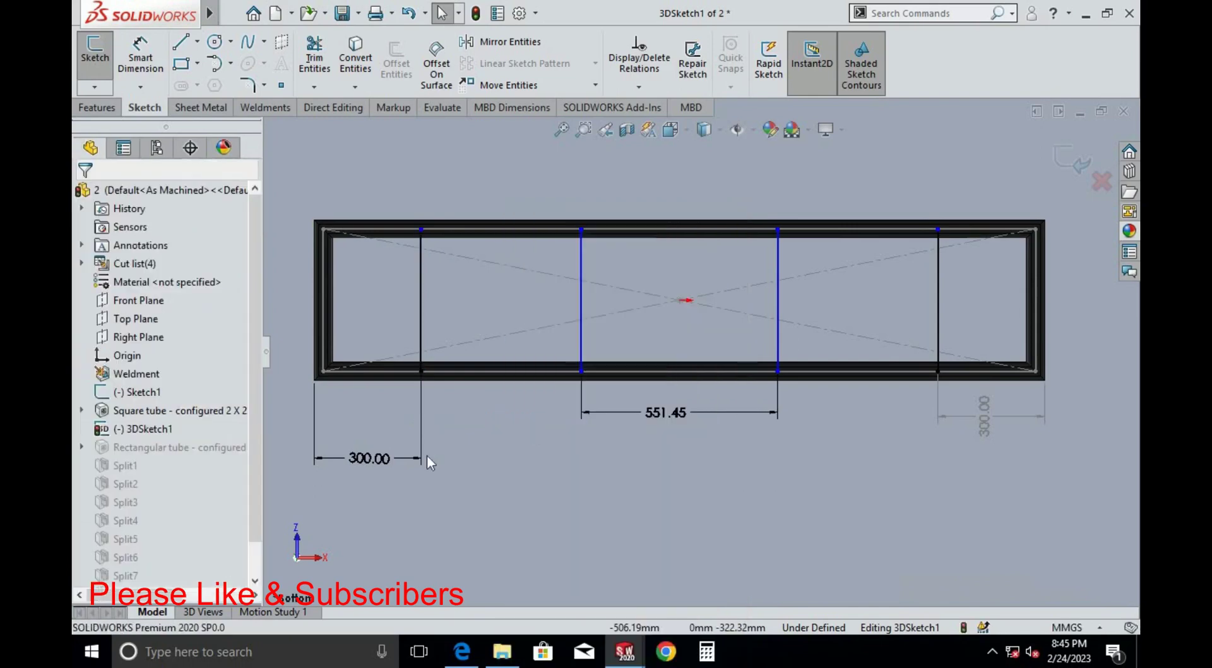
Change the end-gap dimension to 350 mm and exit the 3D sketch
{"action": "double_click", "coordinate": [363, 460]}
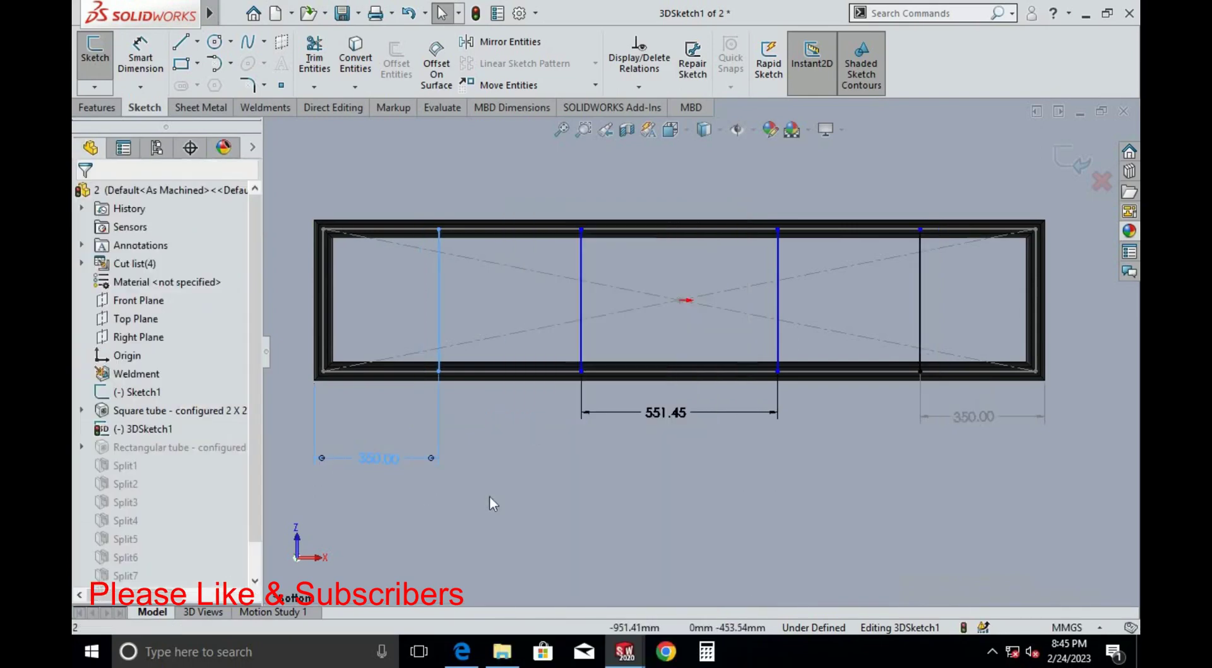
{"action": "key", "text": "Return"}
{"action": "left_click", "coordinate": [1065, 168]}
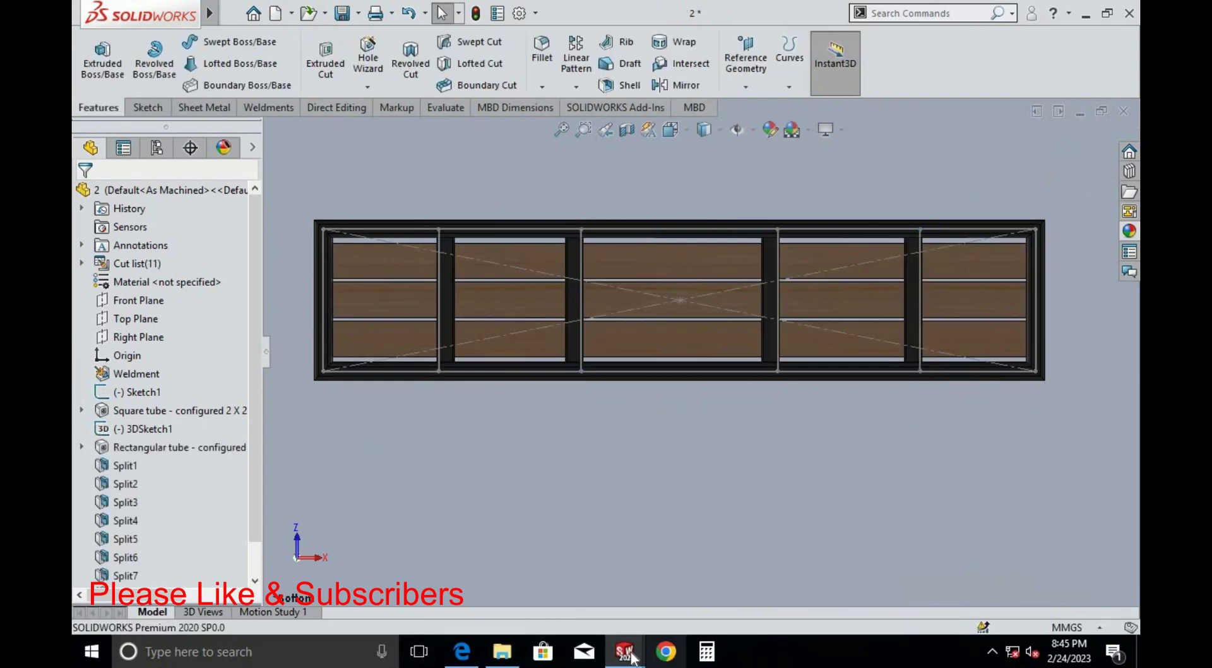
{"action": "mouse_move", "coordinate": [624, 651]}
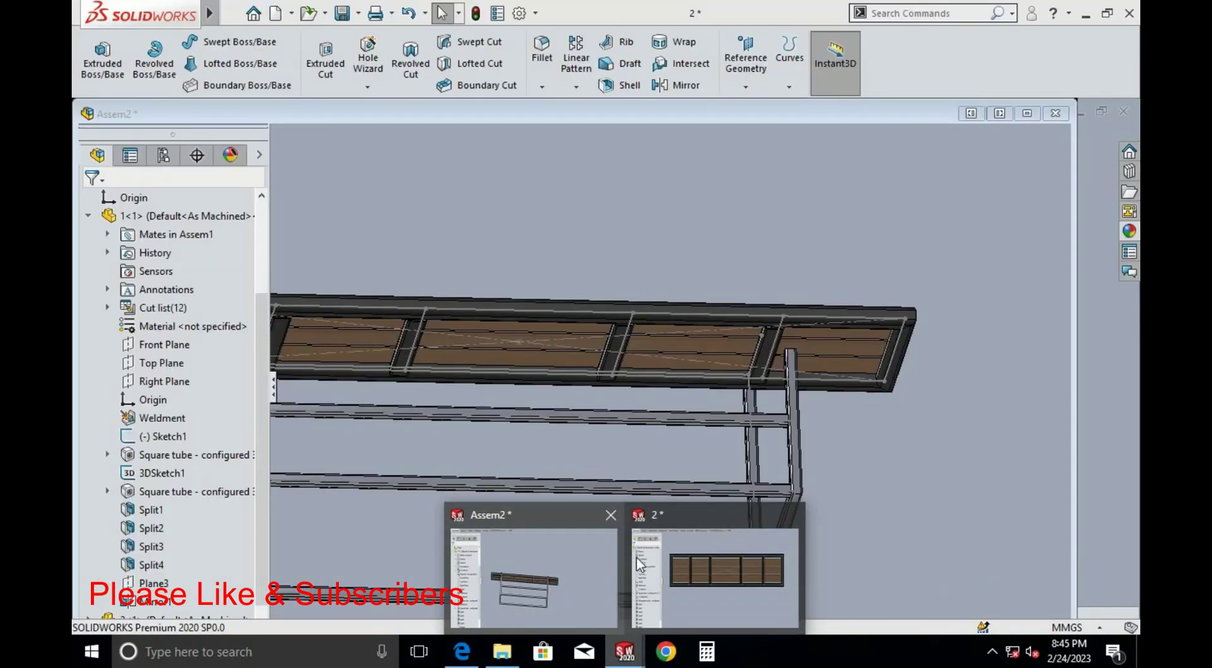
Rebuild Assem2 with the moved crossbars, then return to table-top part 2
{"action": "left_click", "coordinate": [567, 572]}
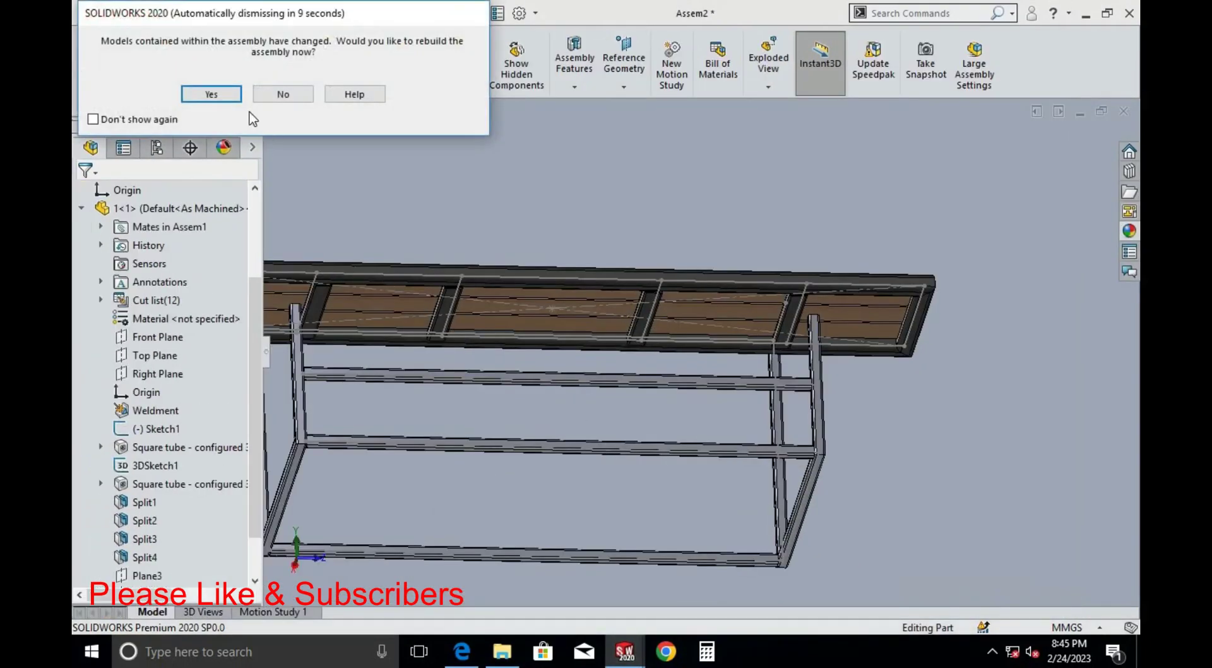
{"action": "key", "text": "Return"}
{"action": "scroll", "coordinate": [733, 267], "scroll_direction": "down", "scroll_amount": 2}
{"action": "scroll", "coordinate": [731, 271], "scroll_direction": "up", "scroll_amount": 2}
{"action": "scroll", "coordinate": [542, 347], "scroll_direction": "up", "scroll_amount": 2}
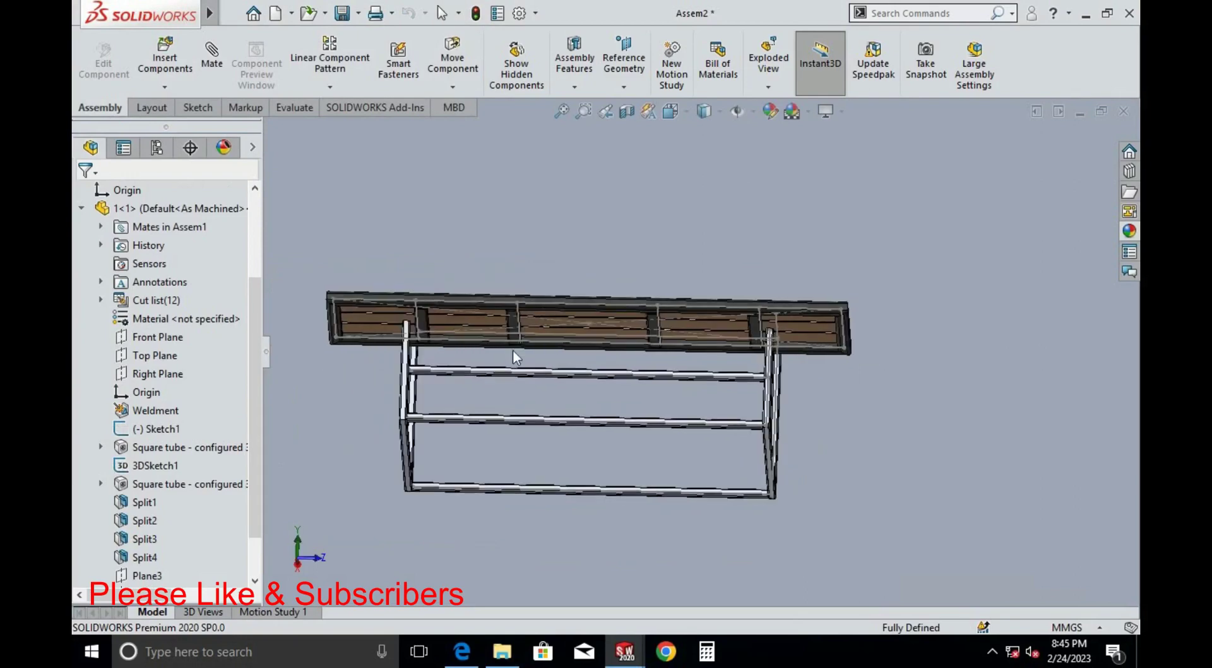
{"action": "scroll", "coordinate": [498, 313], "scroll_direction": "down", "scroll_amount": 5}
{"action": "scroll", "coordinate": [497, 313], "scroll_direction": "down", "scroll_amount": 2}
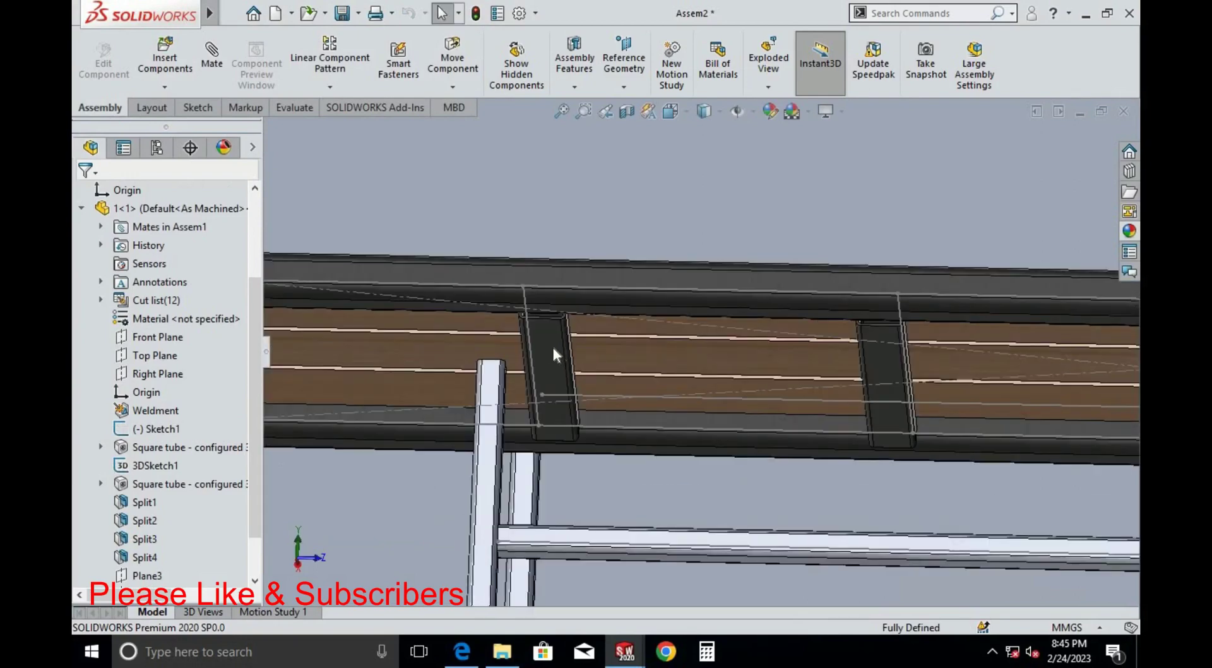
{"action": "mouse_move", "coordinate": [624, 651]}
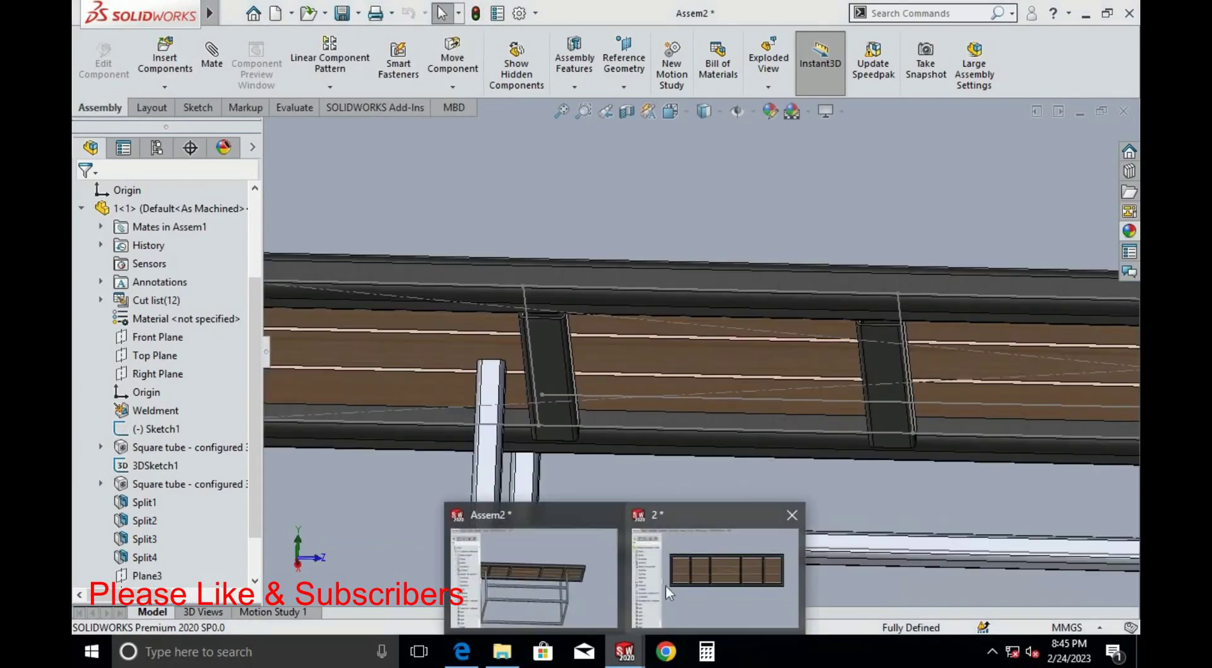
{"action": "left_click", "coordinate": [665, 585]}
{"action": "scroll", "coordinate": [455, 263], "scroll_direction": "down", "scroll_amount": 3}
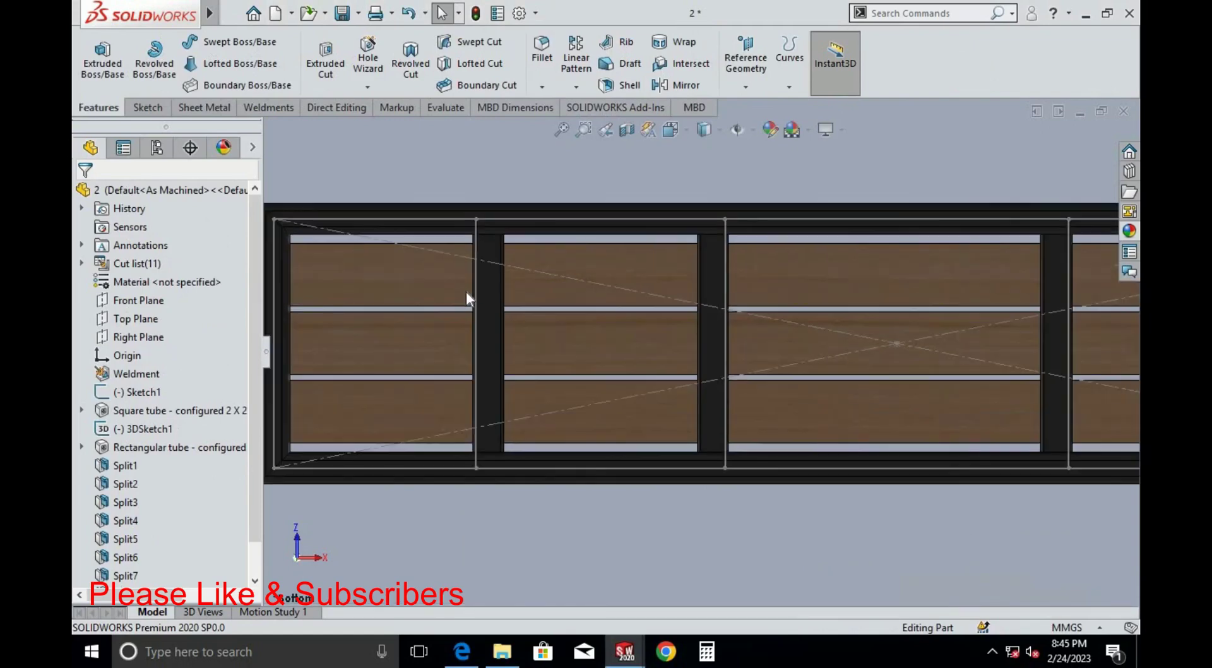
{"action": "left_click", "coordinate": [159, 429]}
Edit the rectangular tube feature and locate the first group's profile on its path point
{"action": "left_click", "coordinate": [159, 448]}
{"action": "right_click", "coordinate": [157, 449]}
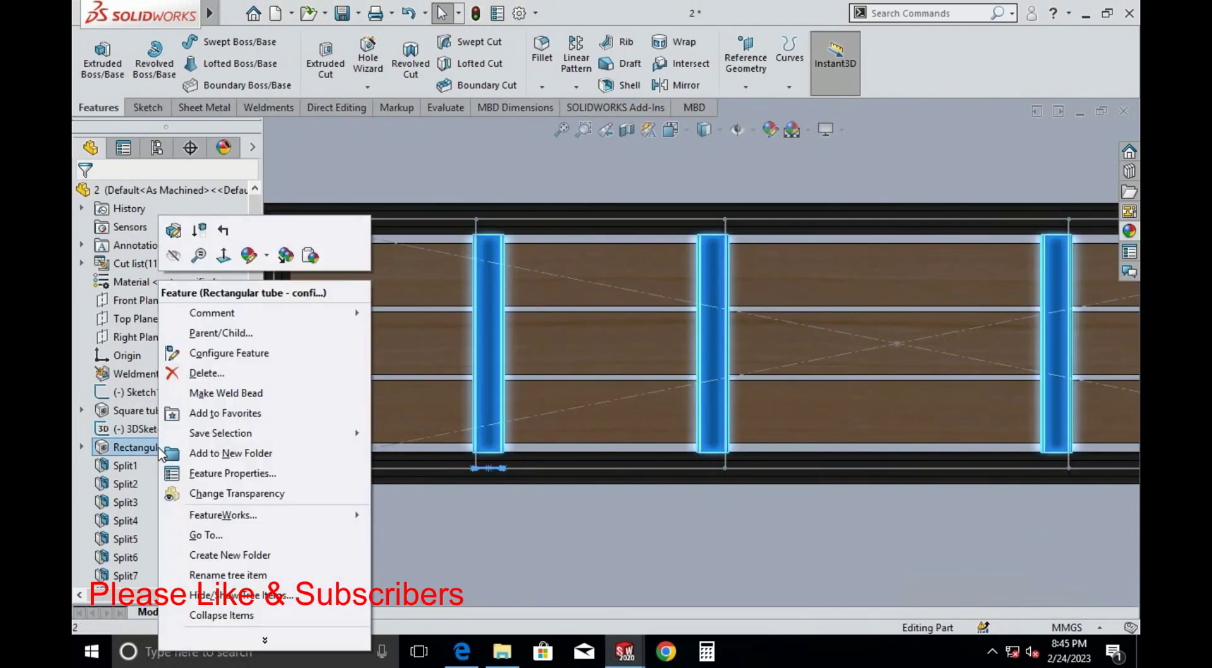
{"action": "left_click", "coordinate": [240, 250]}
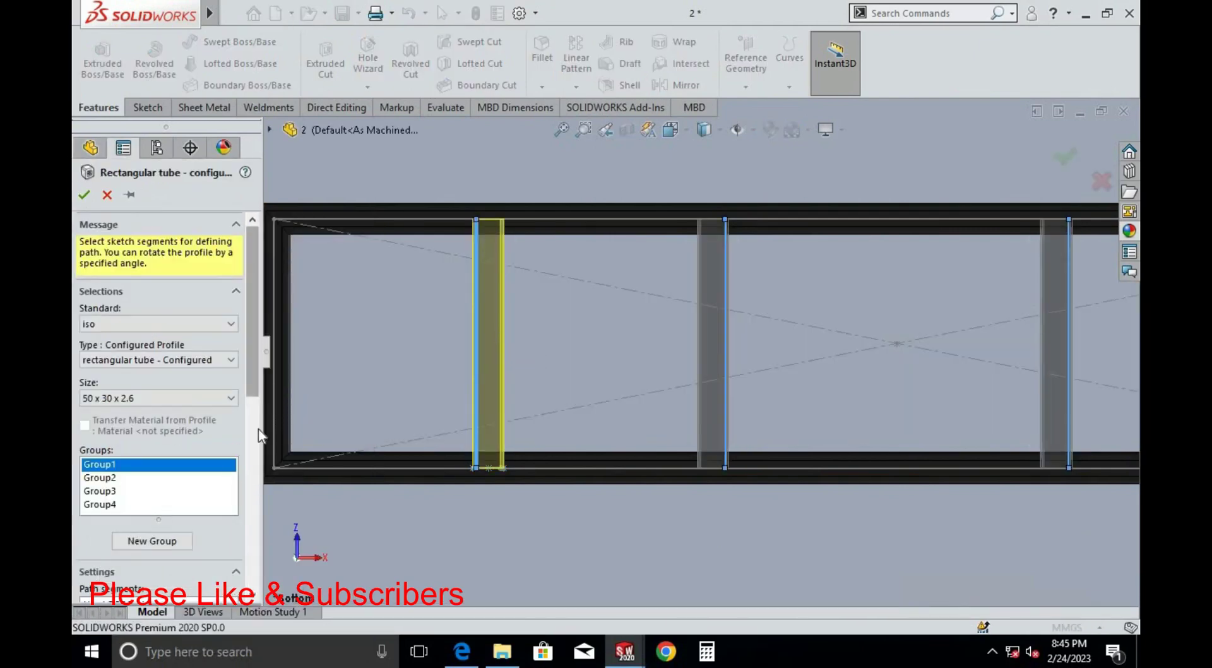
{"action": "left_click_drag", "start_coordinate": [255, 386], "coordinate": [255, 550]}
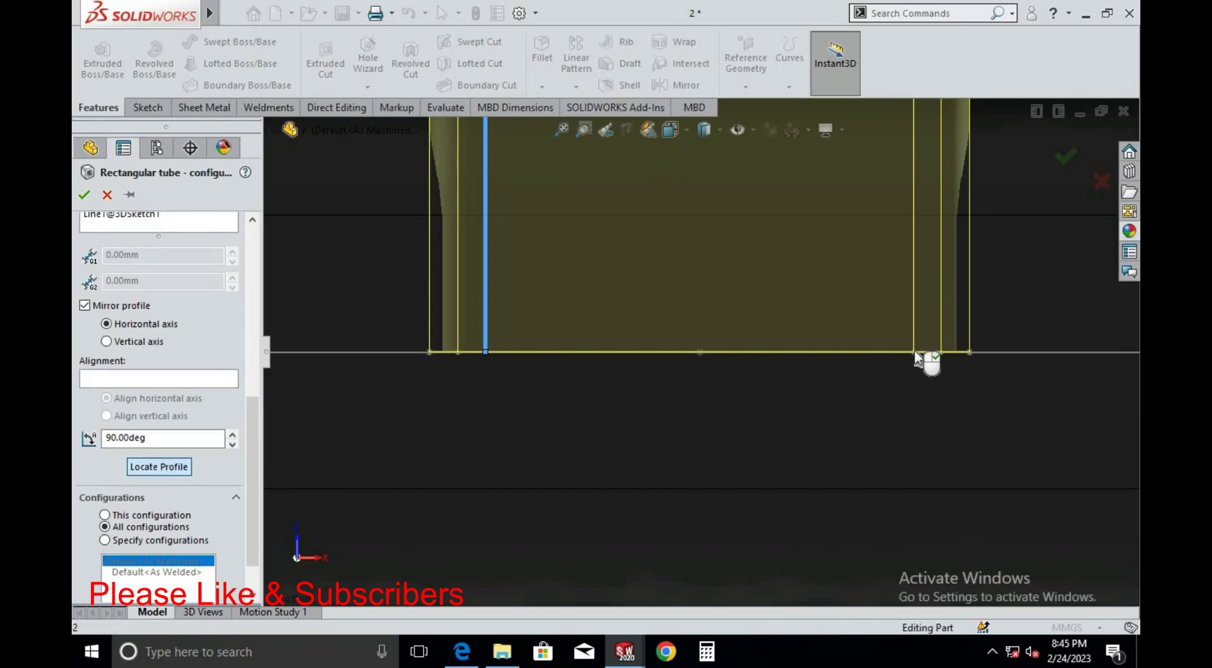
{"action": "left_click", "coordinate": [615, 511]}
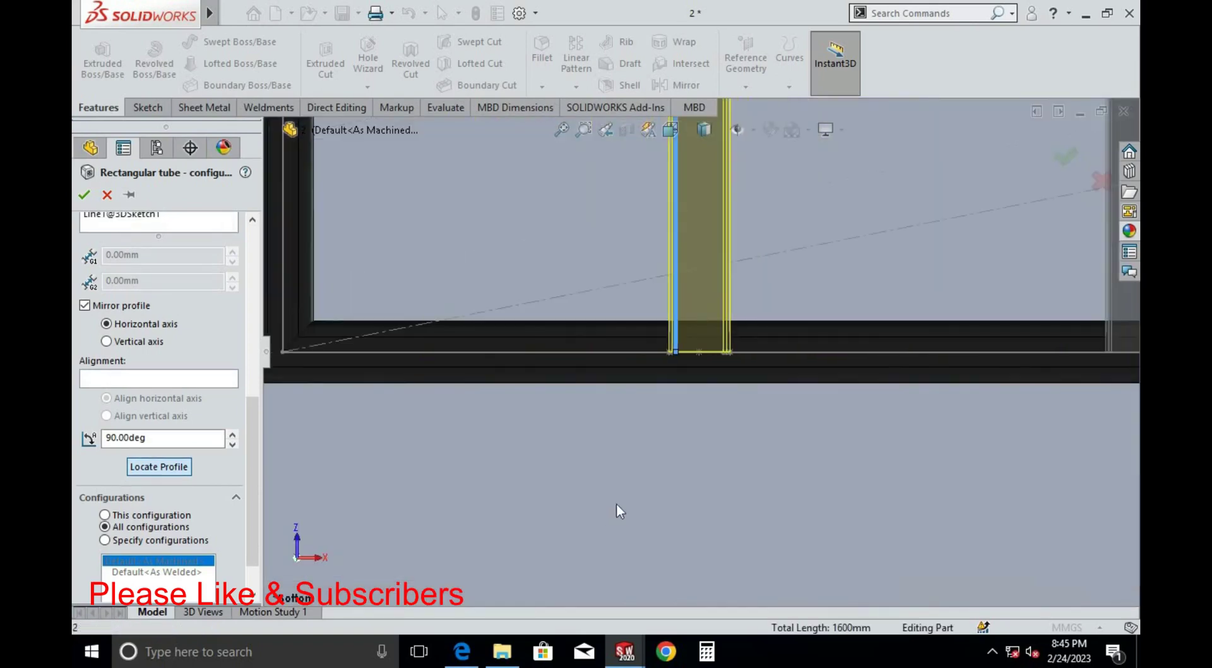
{"action": "scroll", "coordinate": [638, 533], "scroll_direction": "down", "scroll_amount": 3}
{"action": "scroll", "coordinate": [667, 466], "scroll_direction": "down", "scroll_amount": 3}
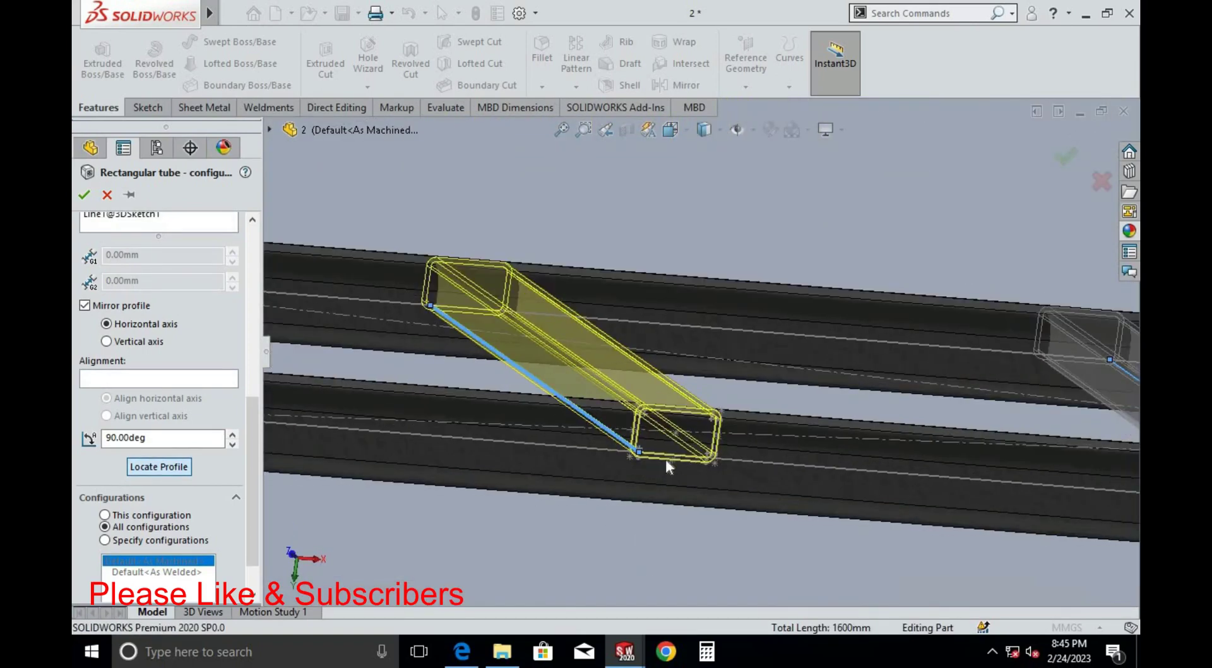
{"action": "left_click", "coordinate": [153, 467]}
{"action": "left_click_drag", "start_coordinate": [255, 429], "coordinate": [230, 280]}
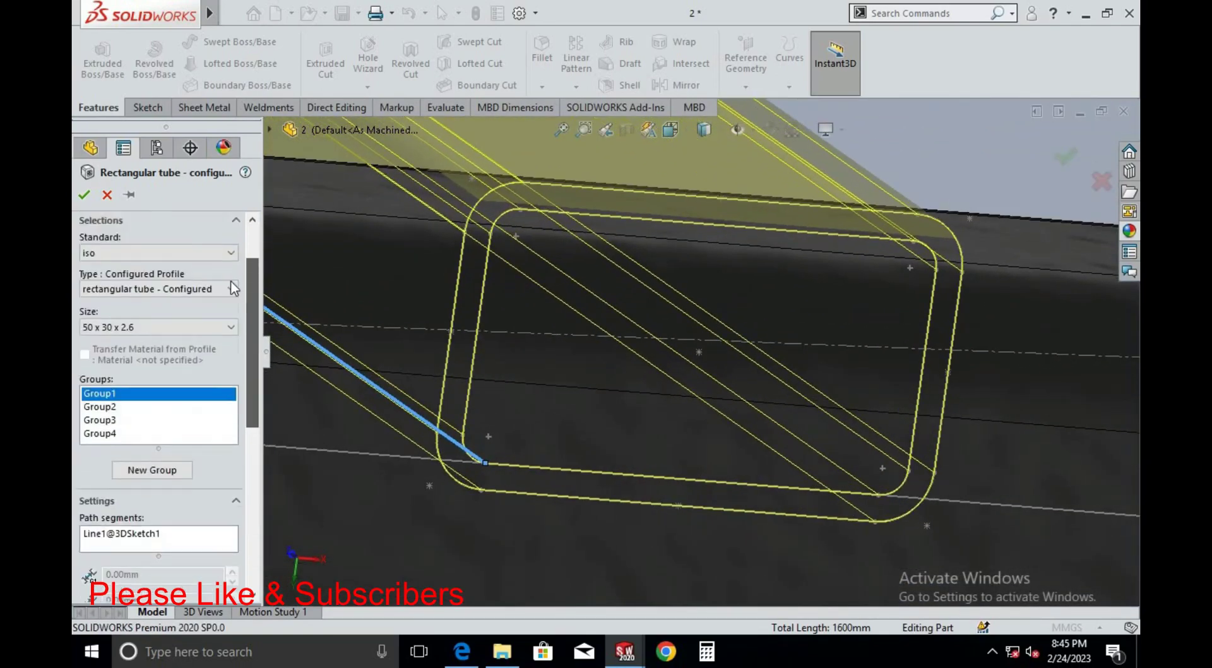
{"action": "left_click", "coordinate": [143, 415]}
{"action": "left_click_drag", "start_coordinate": [254, 391], "coordinate": [253, 558]}
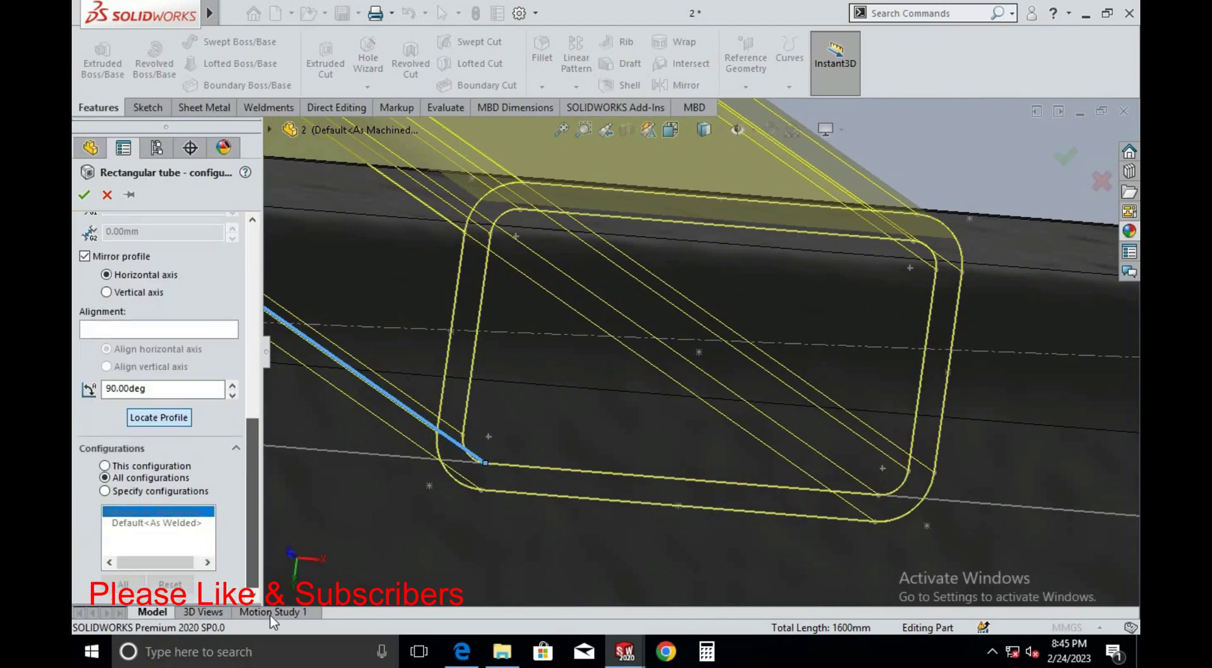
{"action": "left_click", "coordinate": [771, 460]}
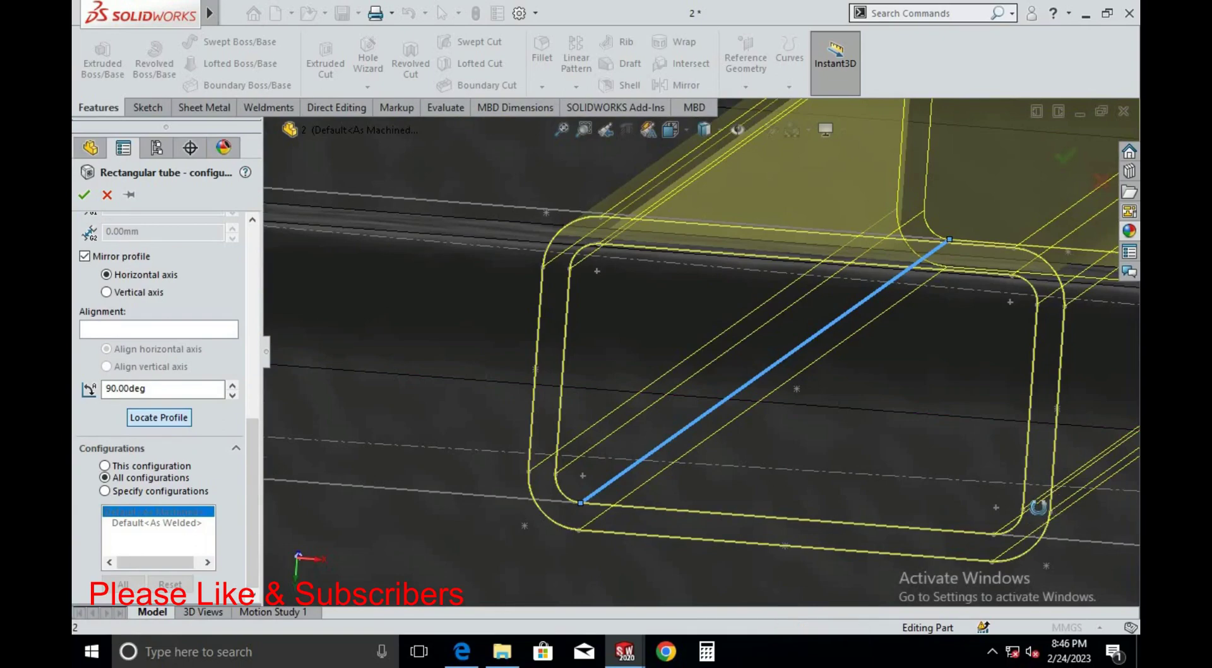
Inspect the tube profile orientation and turn off profile mirroring
{"action": "scroll", "coordinate": [1038, 505], "scroll_direction": "up", "scroll_amount": 2}
{"action": "scroll", "coordinate": [1010, 474], "scroll_direction": "up", "scroll_amount": 2}
{"action": "scroll", "coordinate": [985, 447], "scroll_direction": "up", "scroll_amount": 2}
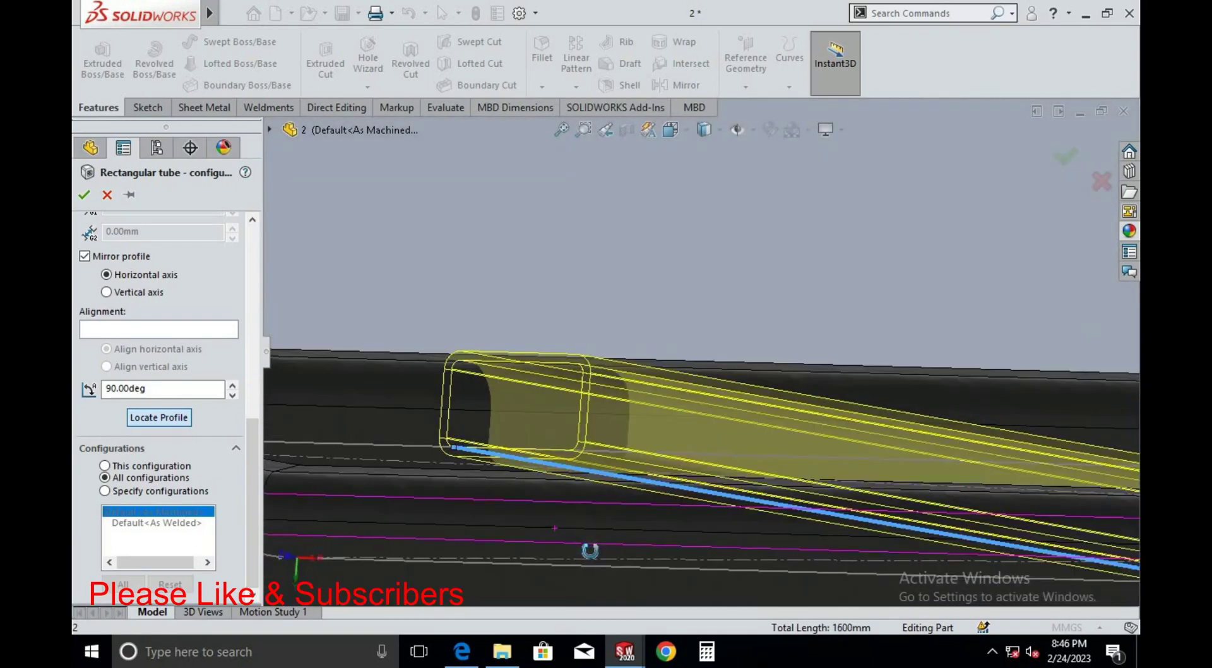
{"action": "mouse_move", "coordinate": [555, 535]}
{"action": "middle_mouse_down"}
{"action": "mouse_move", "coordinate": [801, 511]}
{"action": "mouse_move", "coordinate": [1055, 437]}
{"action": "middle_mouse_up"}
{"action": "scroll", "coordinate": [977, 411], "scroll_direction": "down", "scroll_amount": 3}
{"action": "scroll", "coordinate": [976, 406], "scroll_direction": "down", "scroll_amount": 2}
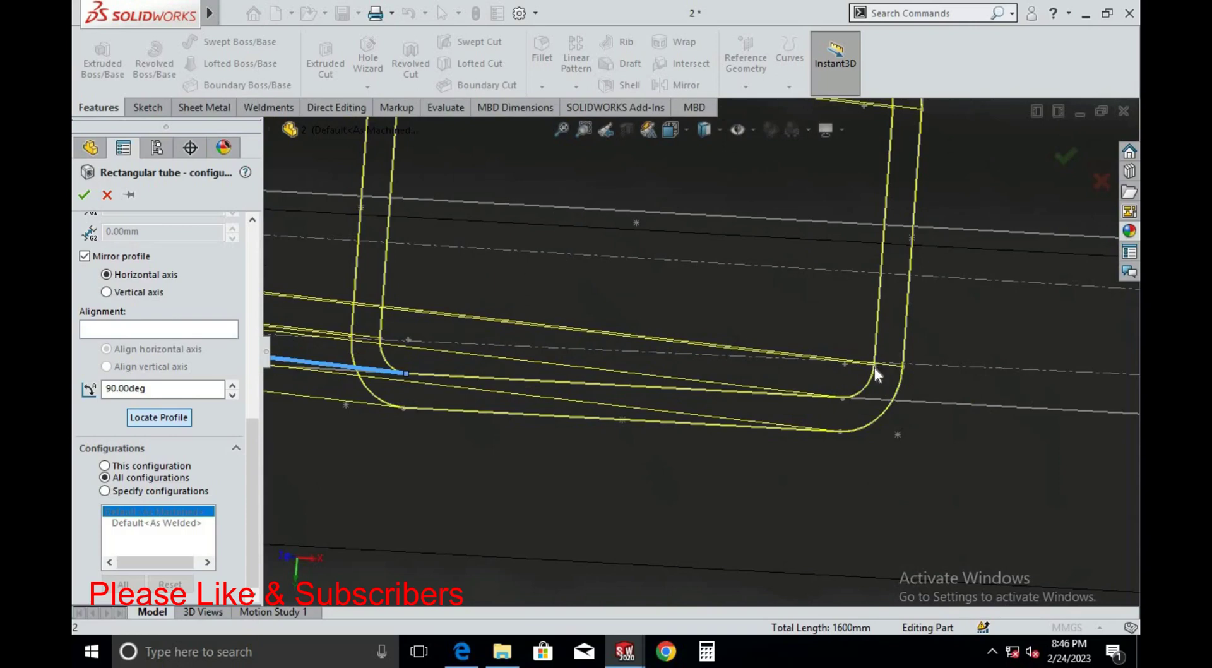
{"action": "mouse_move", "coordinate": [803, 400]}
{"action": "middle_mouse_down"}
{"action": "mouse_move", "coordinate": [793, 421]}
{"action": "mouse_move", "coordinate": [596, 313]}
{"action": "middle_mouse_up"}
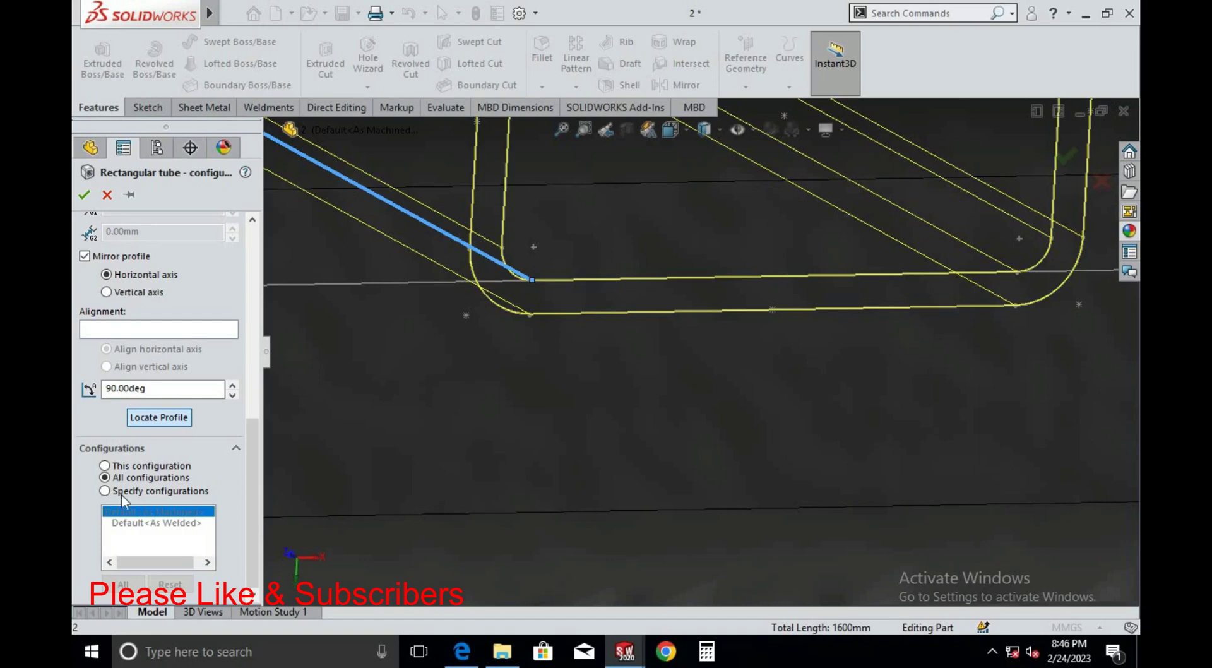
{"action": "left_click", "coordinate": [158, 417]}
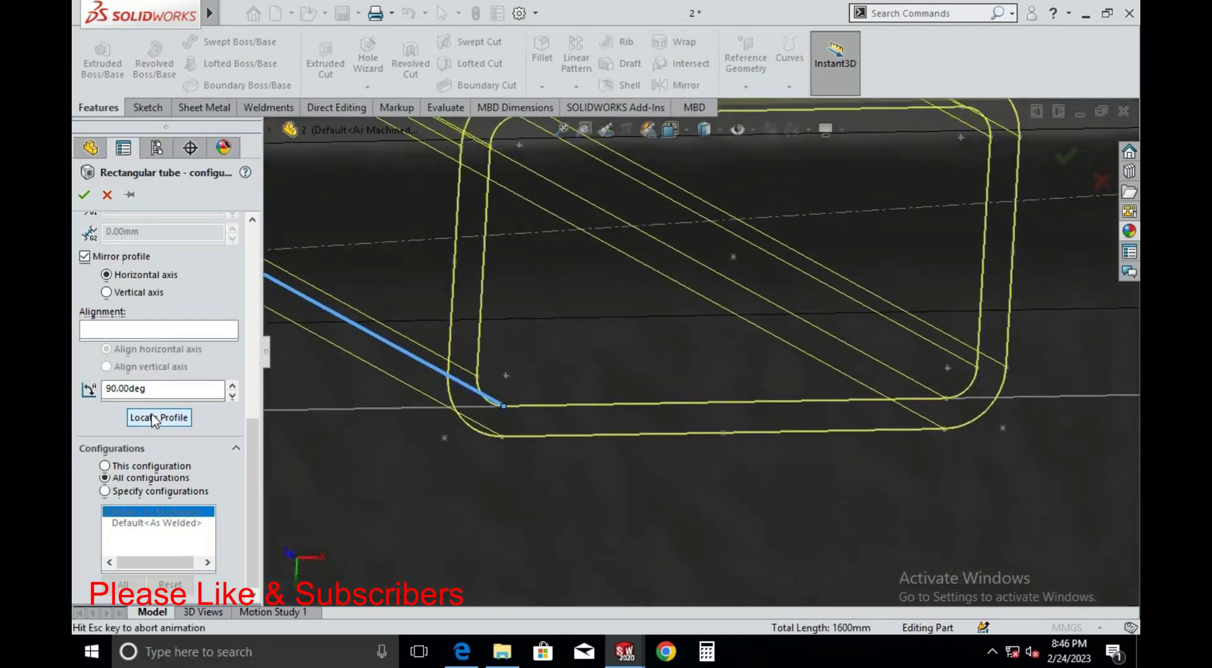
{"action": "left_click", "coordinate": [119, 256]}
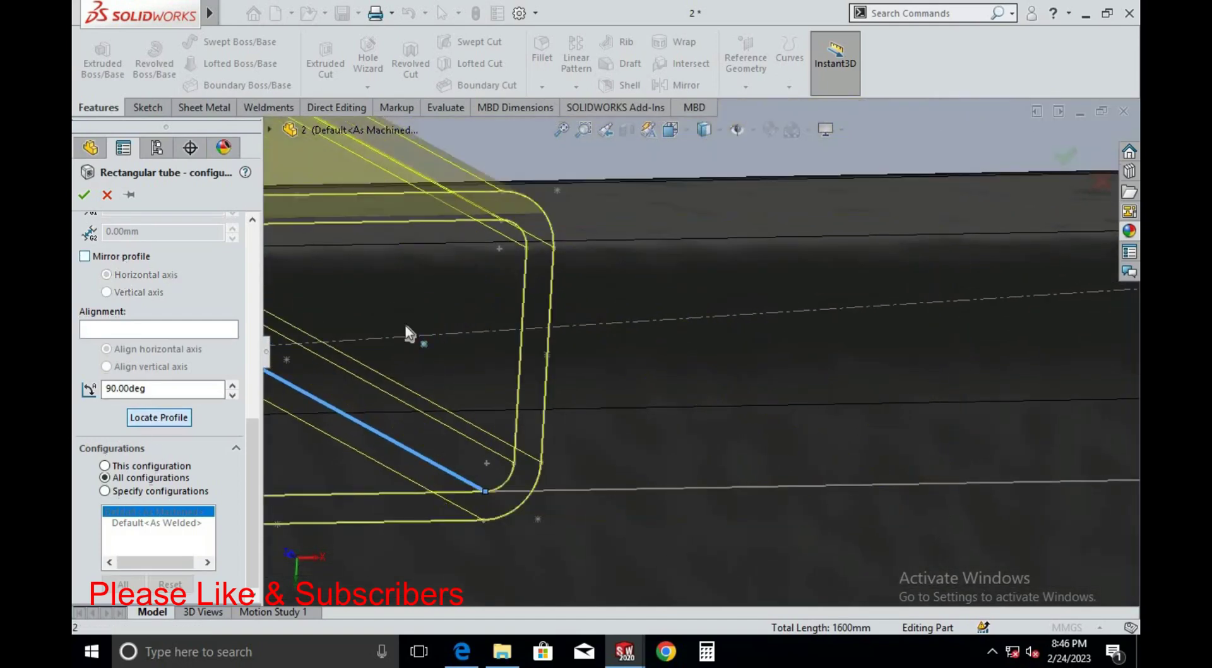
Mirror Group4's tube profile about the horizontal axis and save the part
{"action": "scroll", "coordinate": [473, 468], "scroll_direction": "up", "scroll_amount": 5}
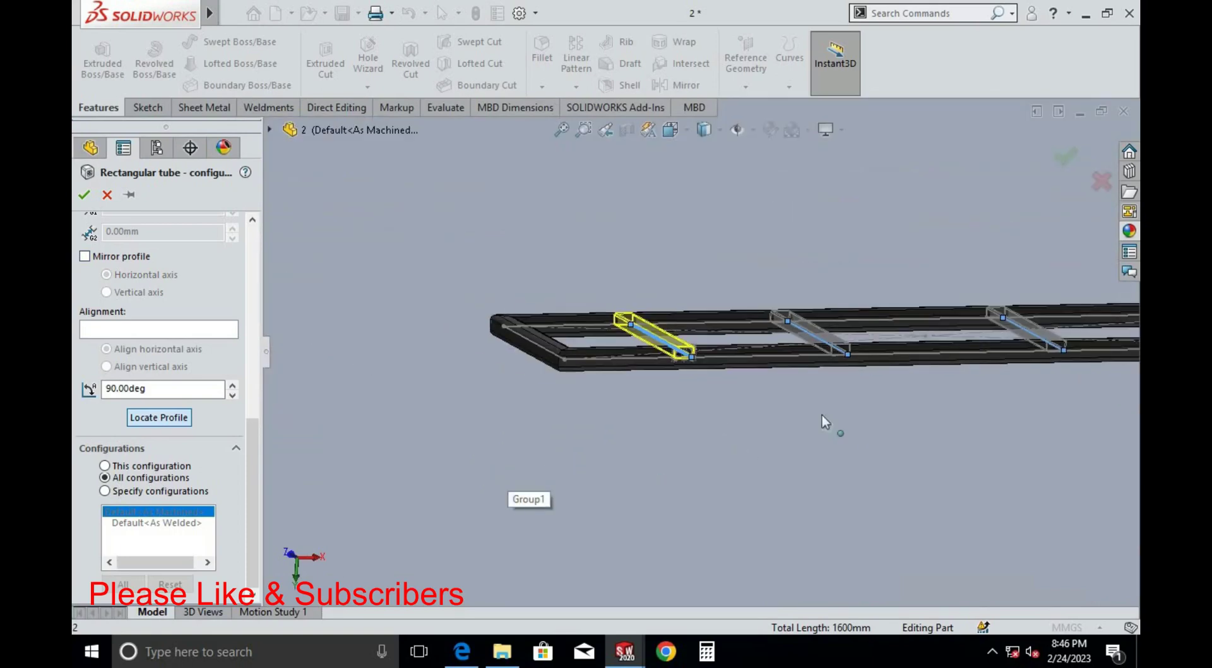
{"action": "scroll", "coordinate": [496, 497], "scroll_direction": "down", "scroll_amount": 5}
{"action": "scroll", "coordinate": [558, 424], "scroll_direction": "down", "scroll_amount": 3}
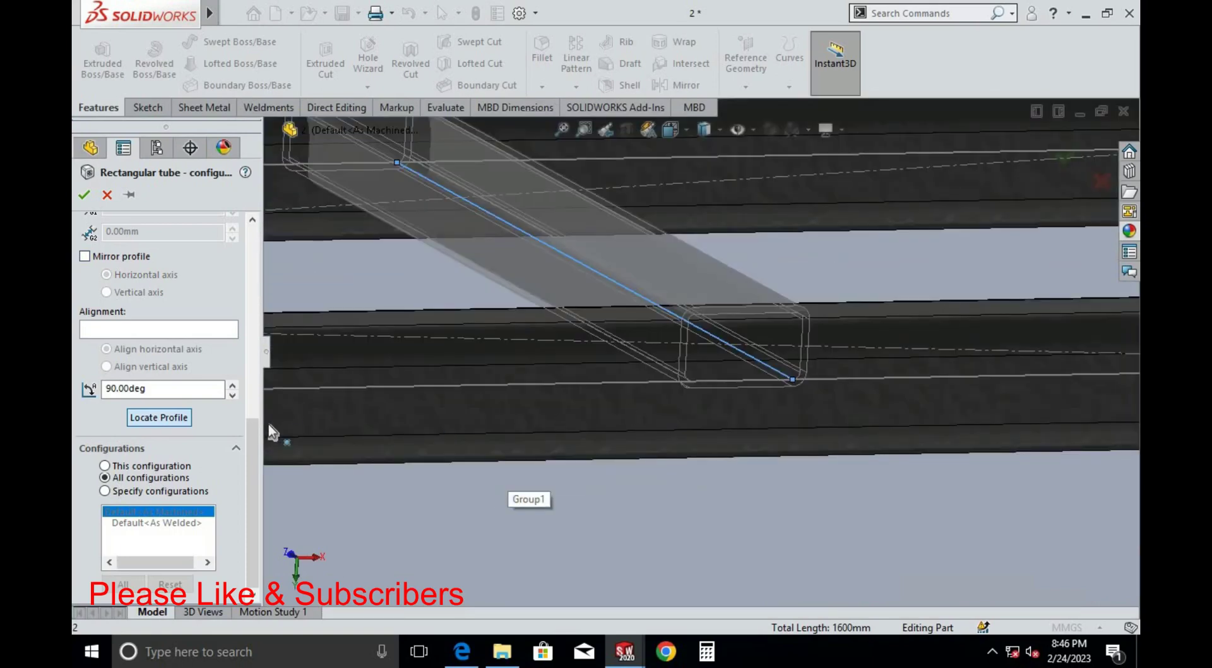
{"action": "scroll", "coordinate": [189, 379], "scroll_direction": "up", "scroll_amount": 5}
{"action": "scroll", "coordinate": [189, 379], "scroll_direction": "up", "scroll_amount": 3}
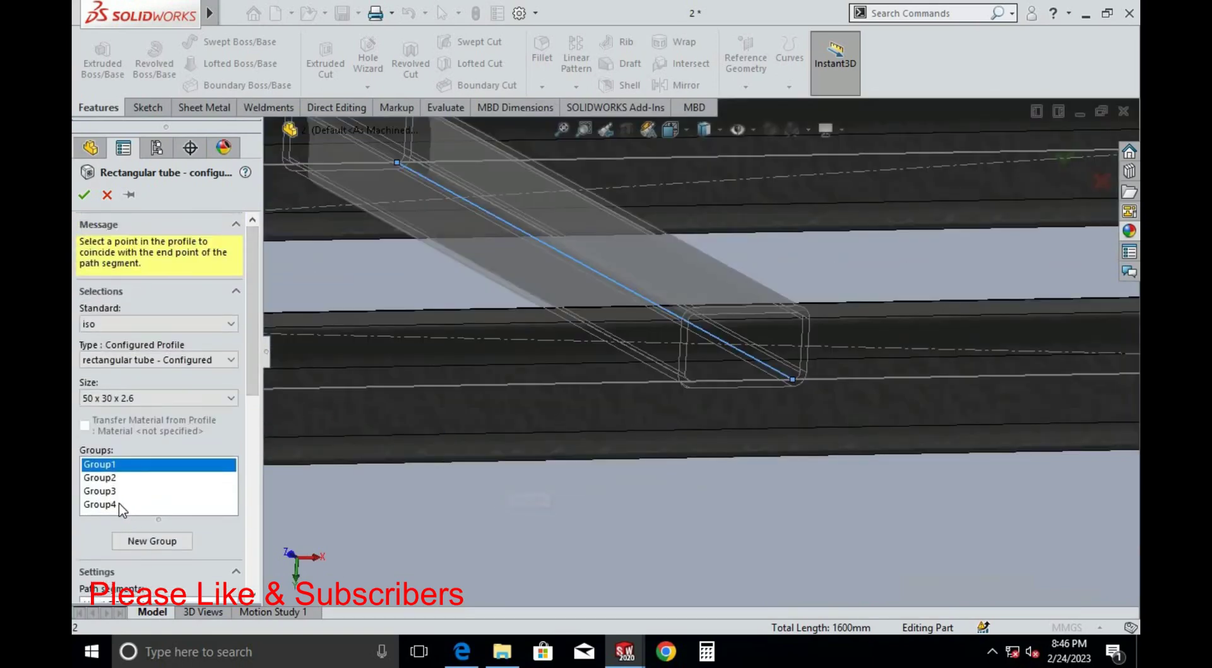
{"action": "left_click", "coordinate": [119, 508]}
{"action": "scroll", "coordinate": [252, 442], "scroll_direction": "down", "scroll_amount": 4}
{"action": "scroll", "coordinate": [252, 442], "scroll_direction": "down", "scroll_amount": 4}
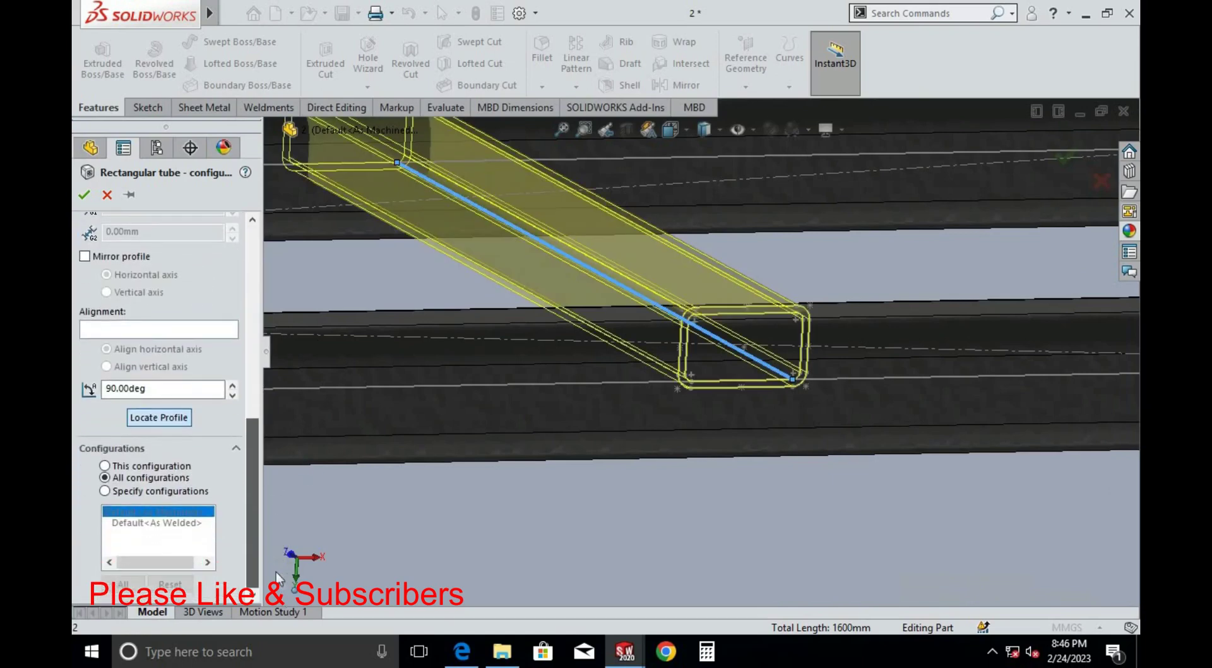
{"action": "left_click", "coordinate": [85, 256]}
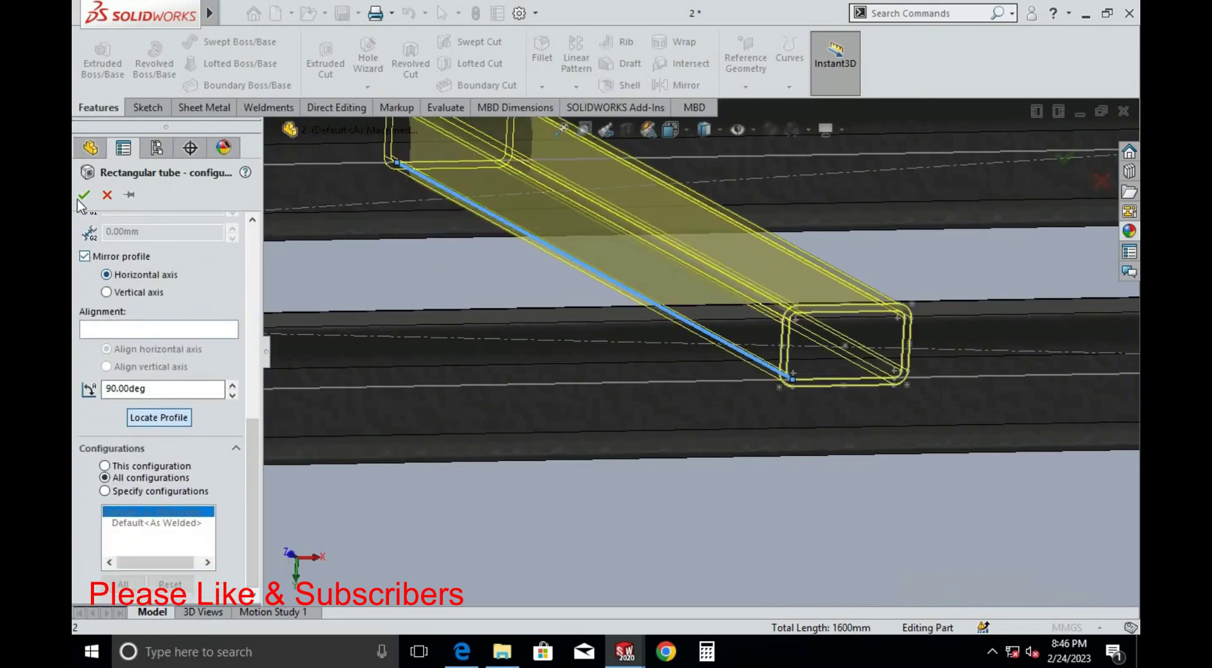
{"action": "scroll", "coordinate": [770, 433], "scroll_direction": "up", "scroll_amount": 5}
{"action": "scroll", "coordinate": [683, 482], "scroll_direction": "up", "scroll_amount": 2}
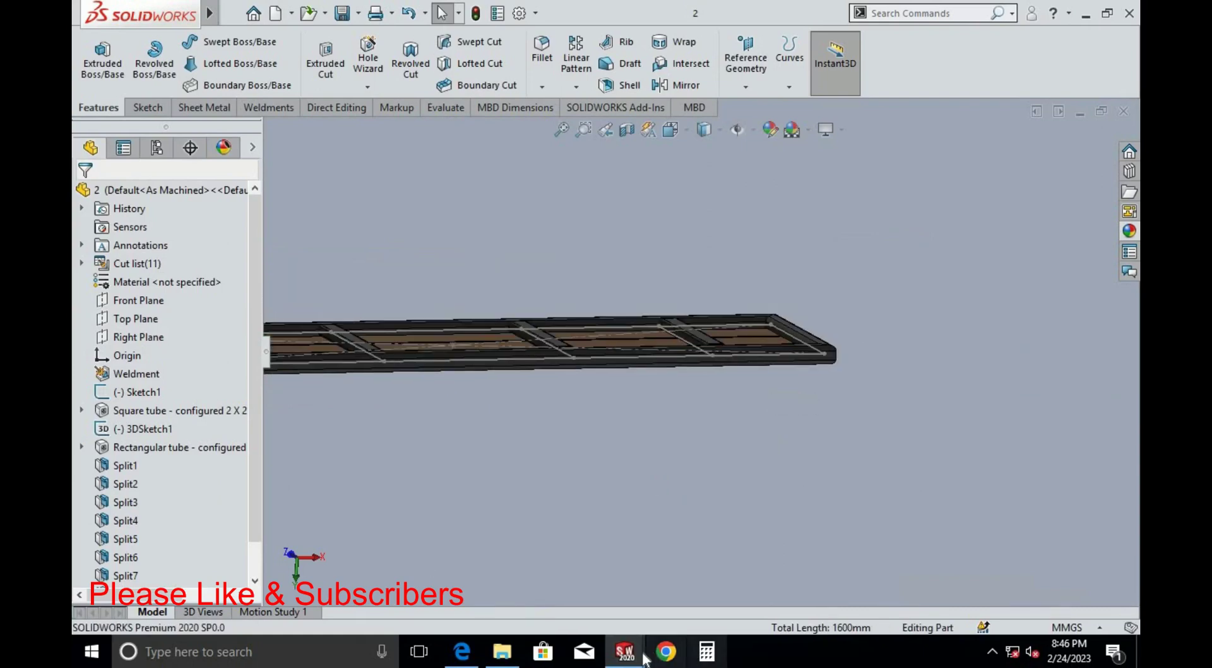
{"action": "key", "text": "ctrl+s"}
Rebuild Assem2 with the updated top and view where a crossbar meets a leg
{"action": "mouse_move", "coordinate": [624, 651]}
{"action": "left_click", "coordinate": [529, 577]}
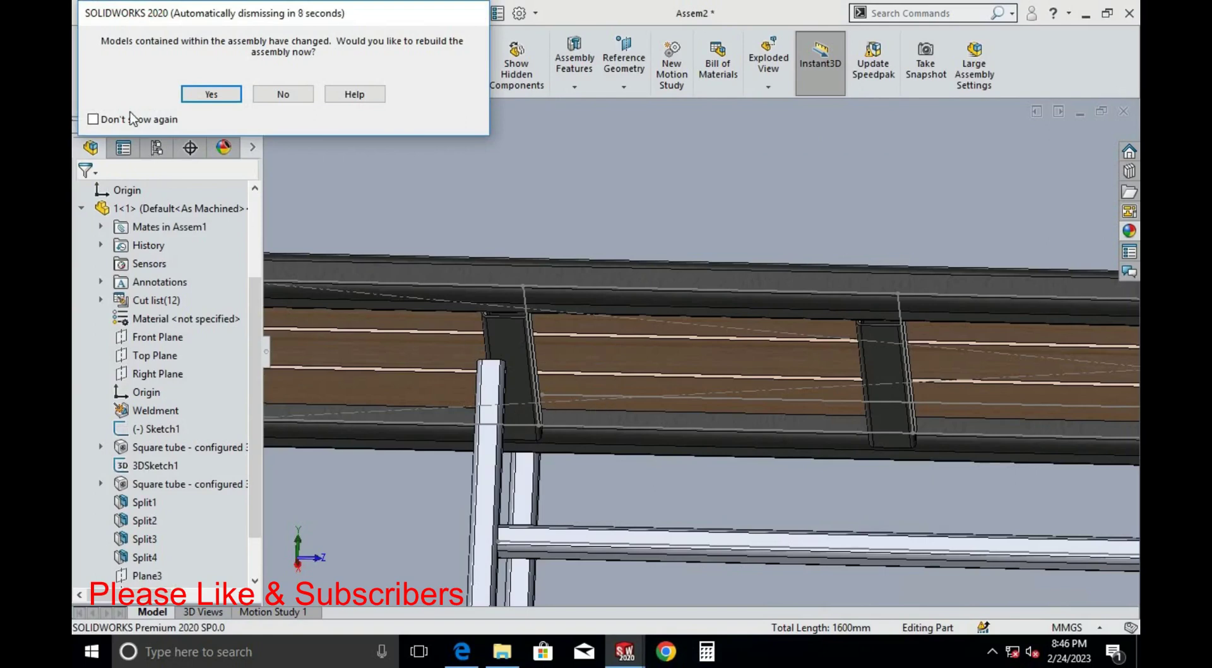
{"action": "left_click", "coordinate": [200, 101]}
{"action": "scroll", "coordinate": [662, 329], "scroll_direction": "up", "scroll_amount": 5}
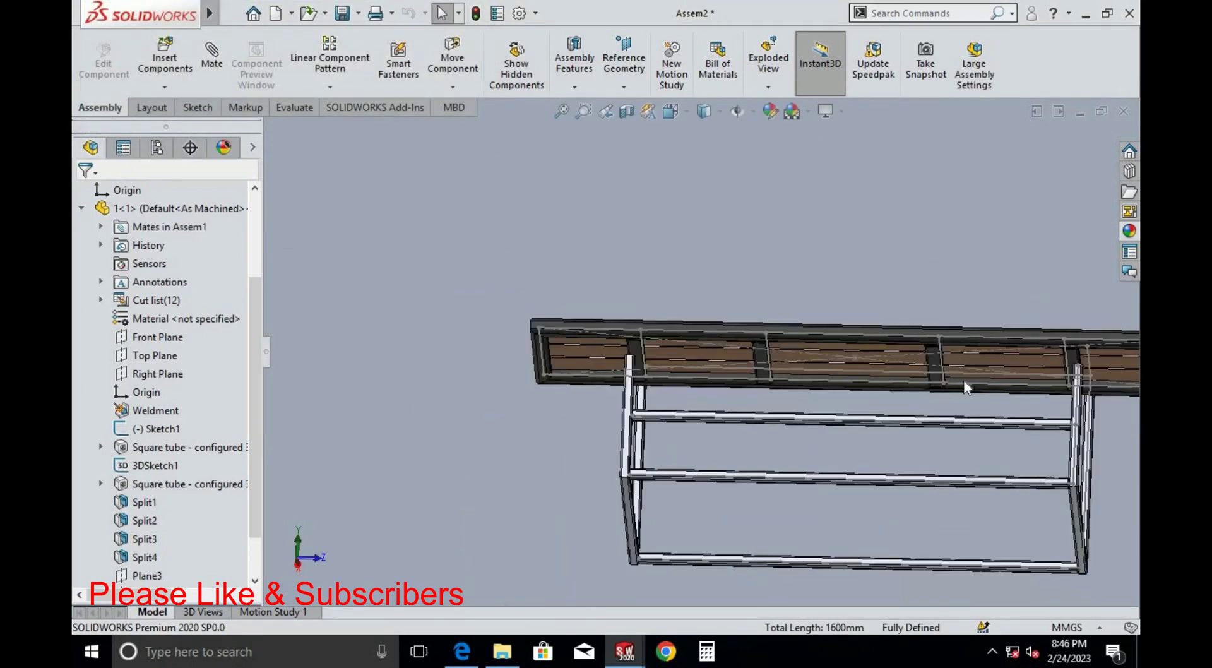
{"action": "scroll", "coordinate": [995, 366], "scroll_direction": "down", "scroll_amount": 5}
{"action": "scroll", "coordinate": [870, 354], "scroll_direction": "down", "scroll_amount": 3}
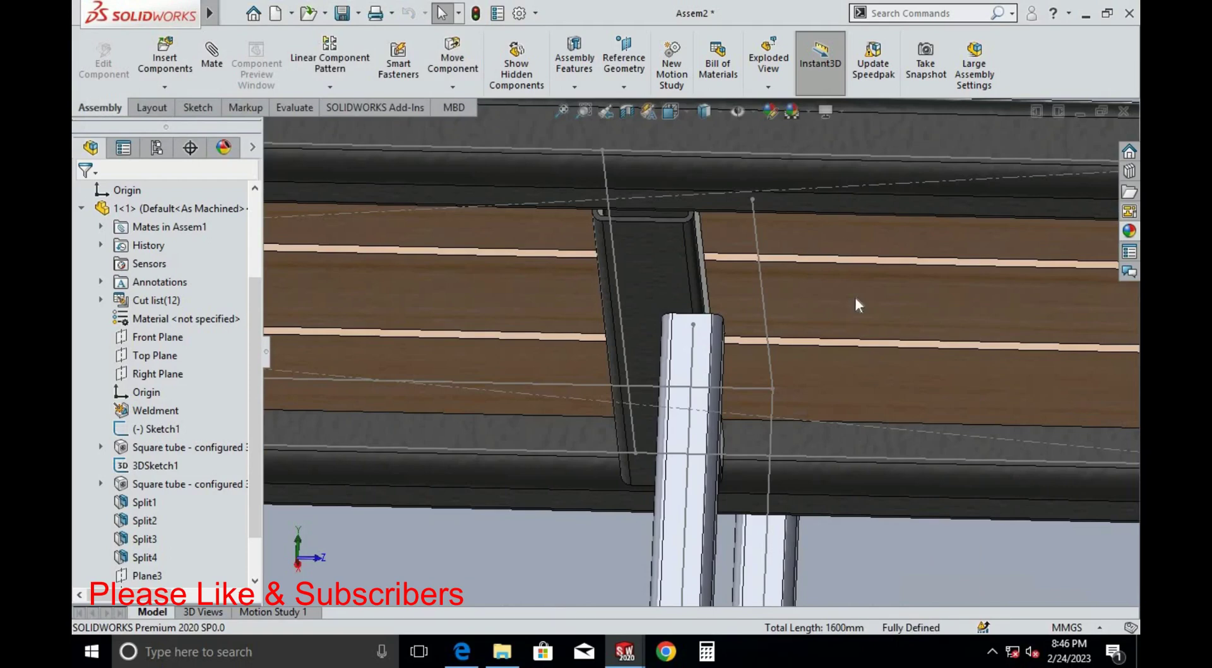
{"action": "scroll", "coordinate": [767, 376], "scroll_direction": "up", "scroll_amount": 3}
{"action": "middle_click_drag", "start_coordinate": [619, 432], "coordinate": [757, 379]}
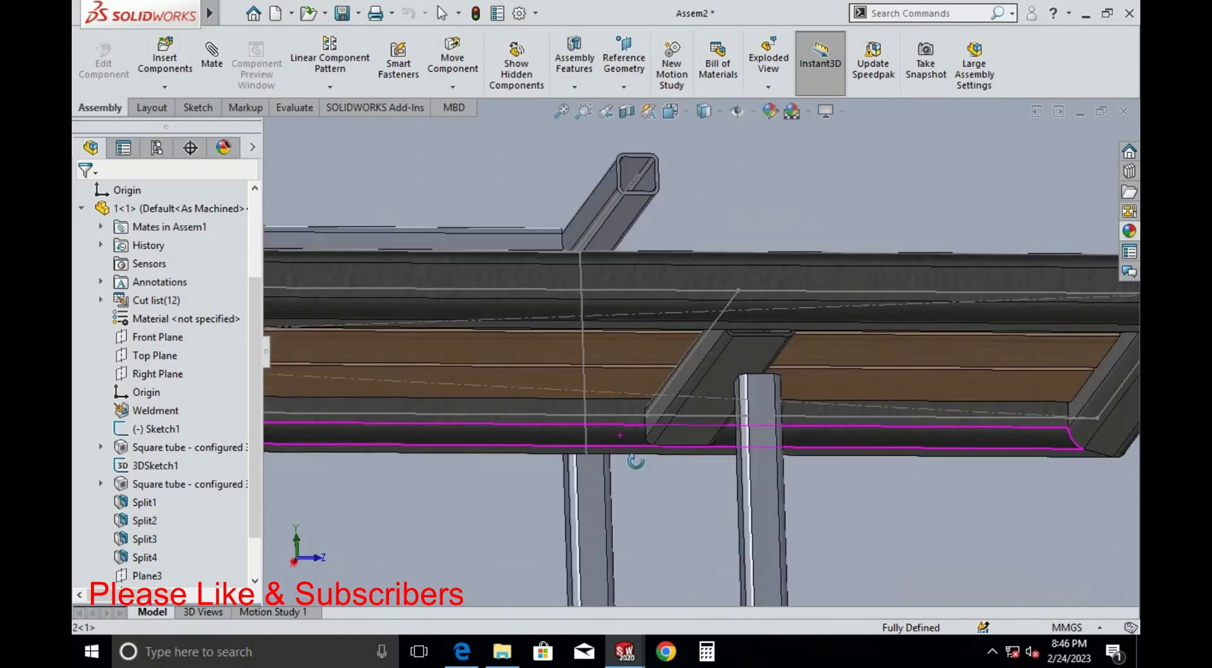
{"action": "scroll", "coordinate": [813, 370], "scroll_direction": "down", "scroll_amount": 3}
{"action": "scroll", "coordinate": [812, 370], "scroll_direction": "down", "scroll_amount": 3}
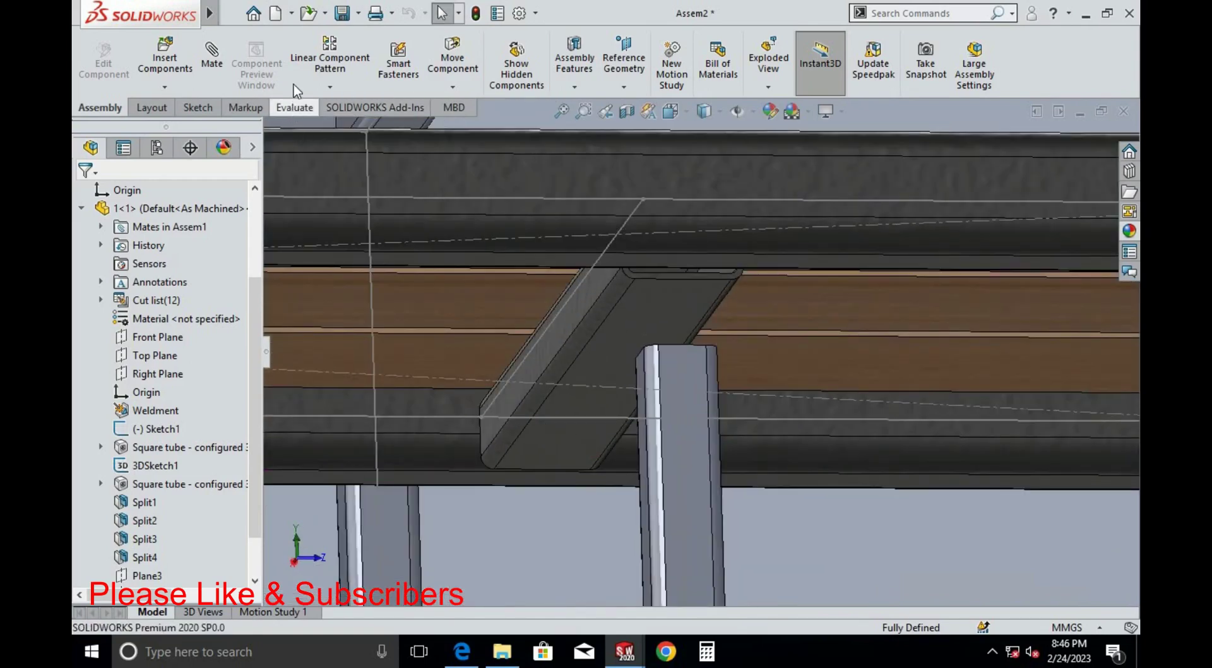
Measure the 29.57 mm crossbar-to-leg offset, then go back to table-top part 2
{"action": "left_click", "coordinate": [295, 107]}
{"action": "left_click", "coordinate": [307, 58]}
{"action": "left_click", "coordinate": [588, 297]}
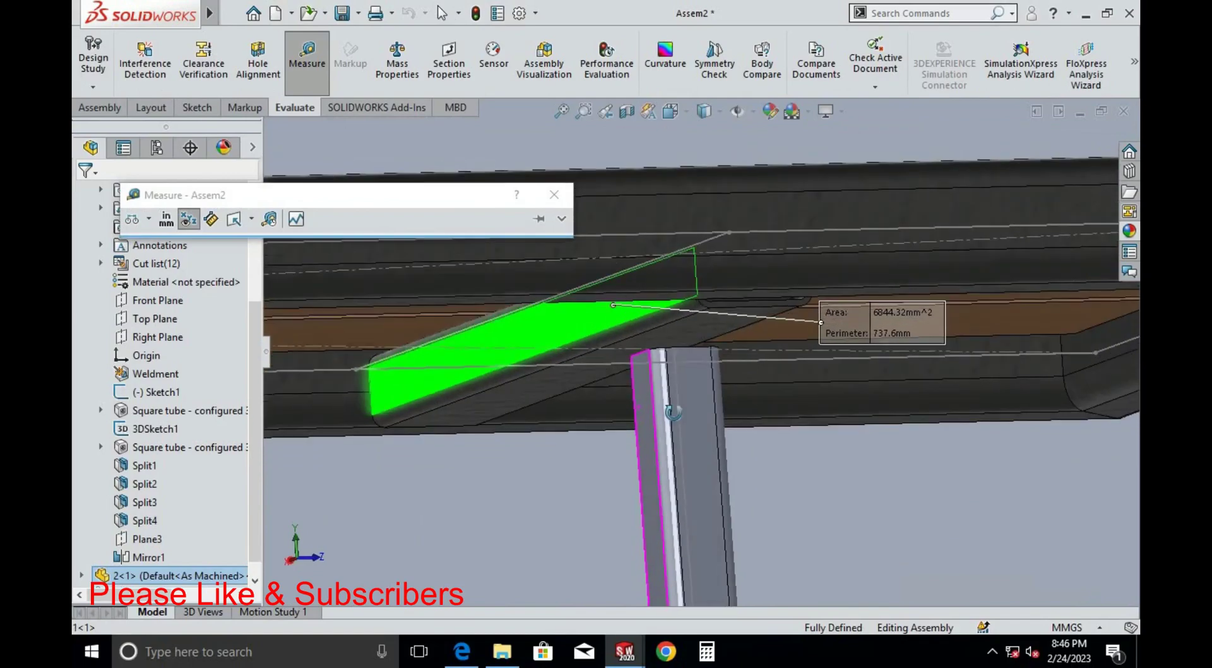
{"action": "middle_click_drag", "start_coordinate": [648, 415], "coordinate": [647, 379]}
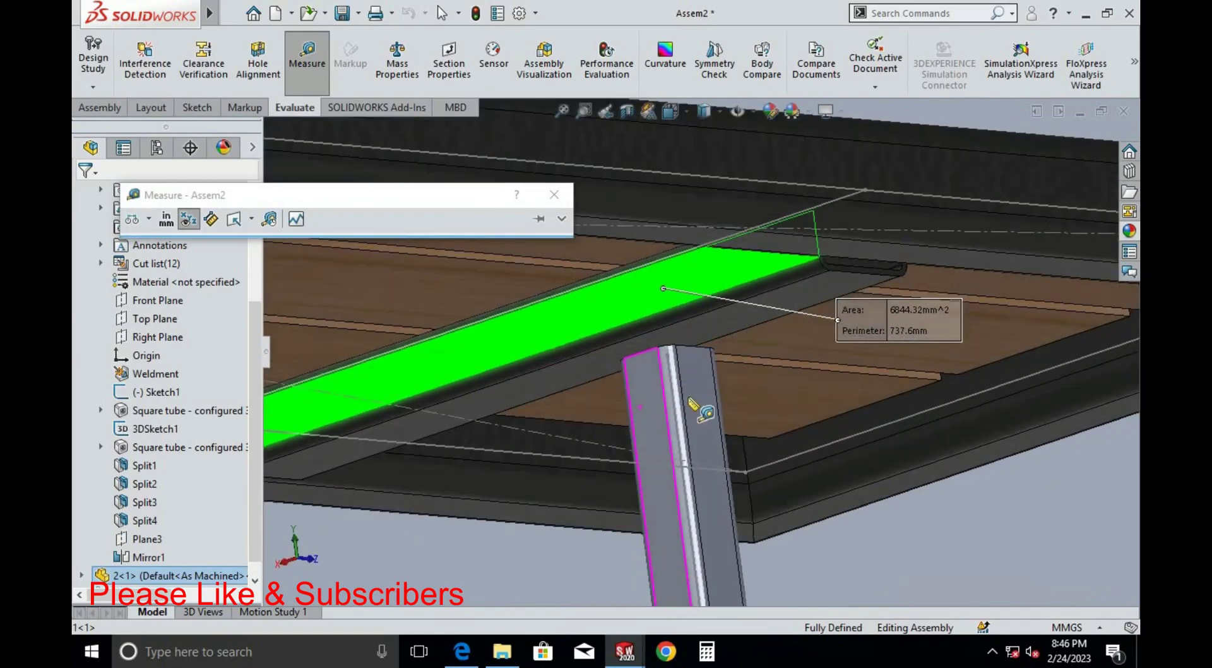
{"action": "left_click", "coordinate": [648, 377]}
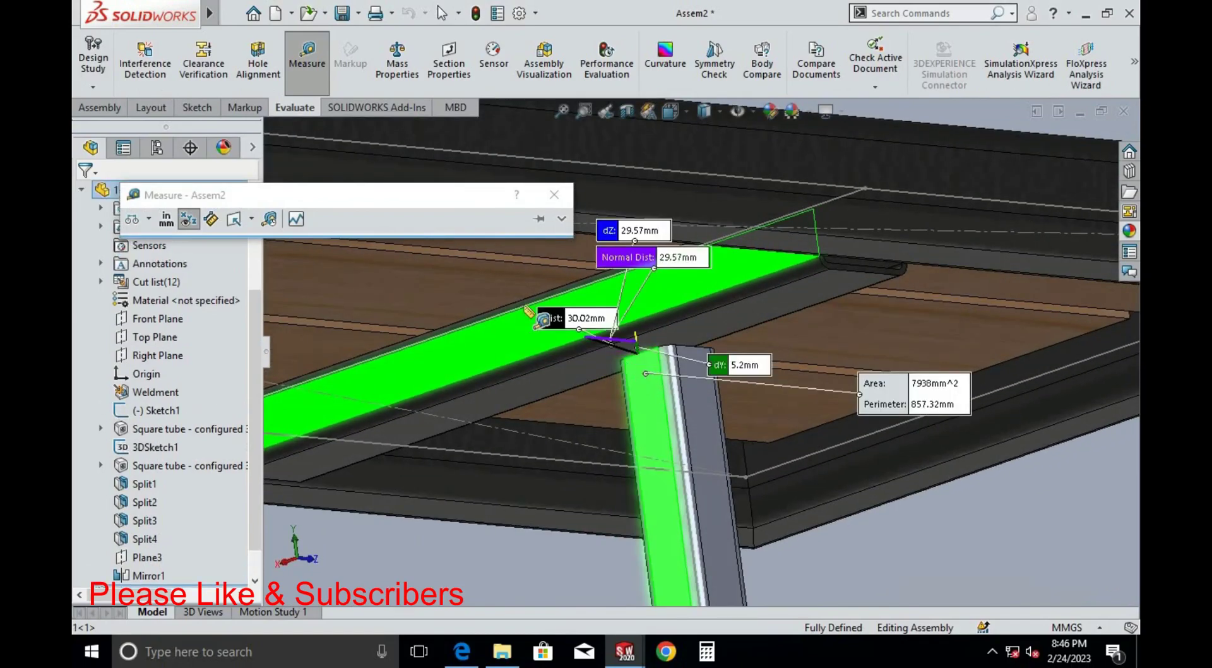
{"action": "left_click", "coordinate": [554, 194]}
{"action": "scroll", "coordinate": [627, 329], "scroll_direction": "up", "scroll_amount": 5}
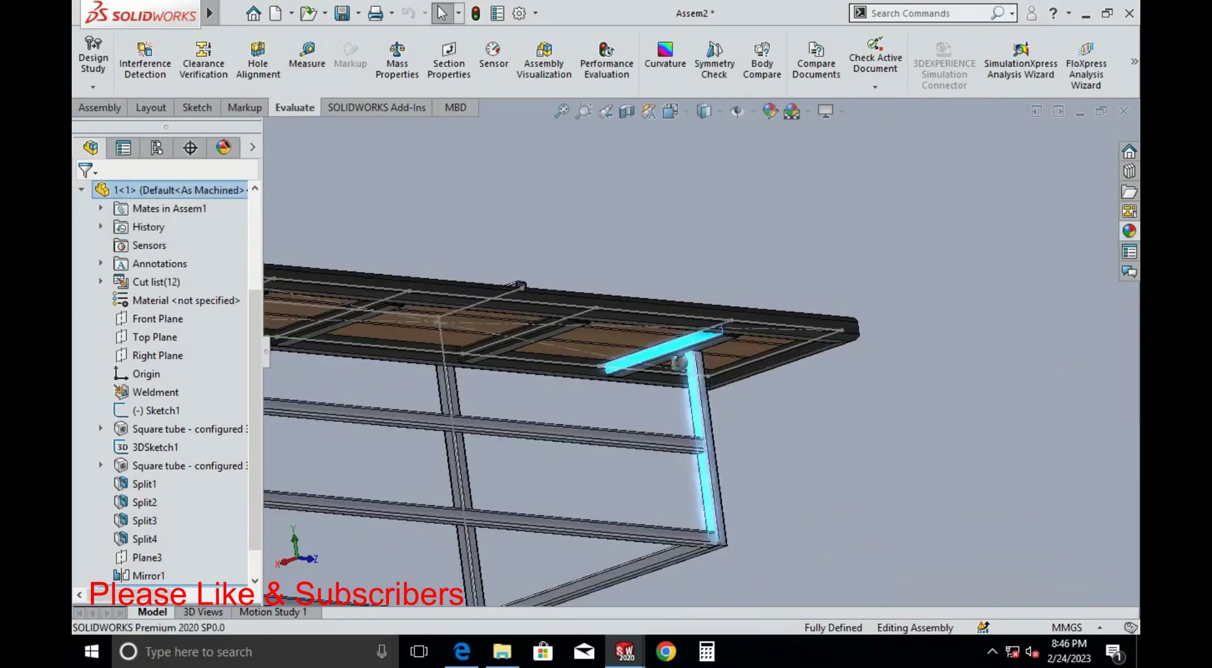
{"action": "mouse_move", "coordinate": [626, 329]}
{"action": "middle_mouse_down"}
{"action": "mouse_move", "coordinate": [661, 352]}
{"action": "mouse_move", "coordinate": [694, 310]}
{"action": "middle_mouse_up"}
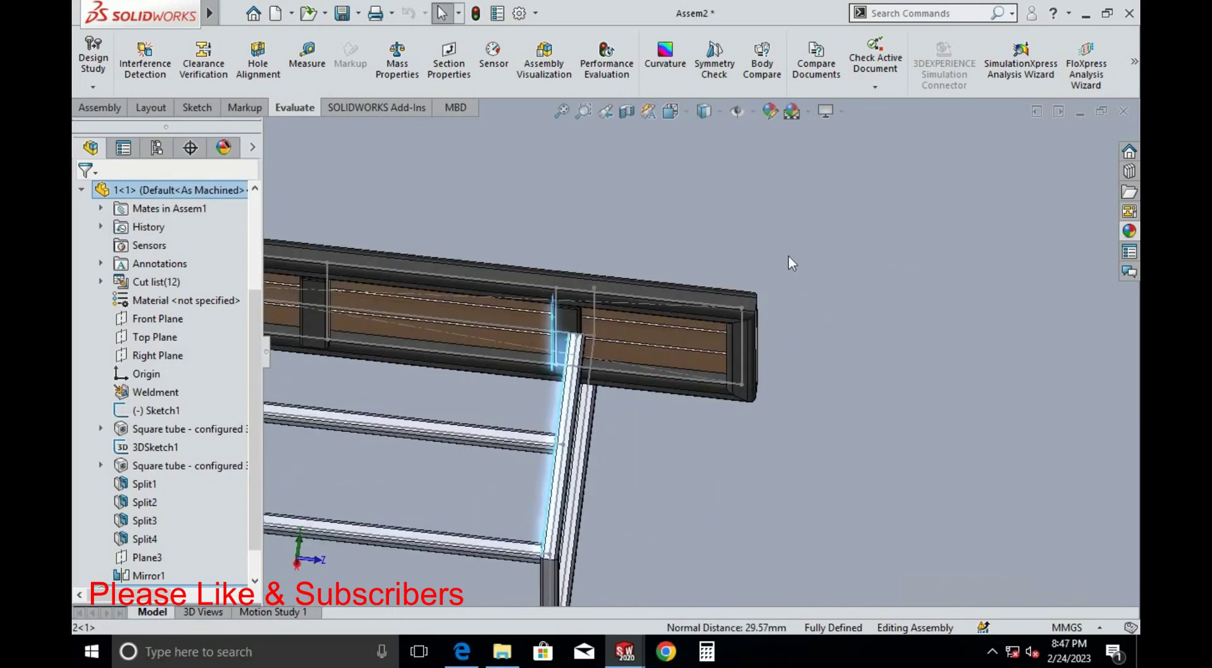
{"action": "mouse_move", "coordinate": [624, 650]}
{"action": "left_click", "coordinate": [709, 559]}
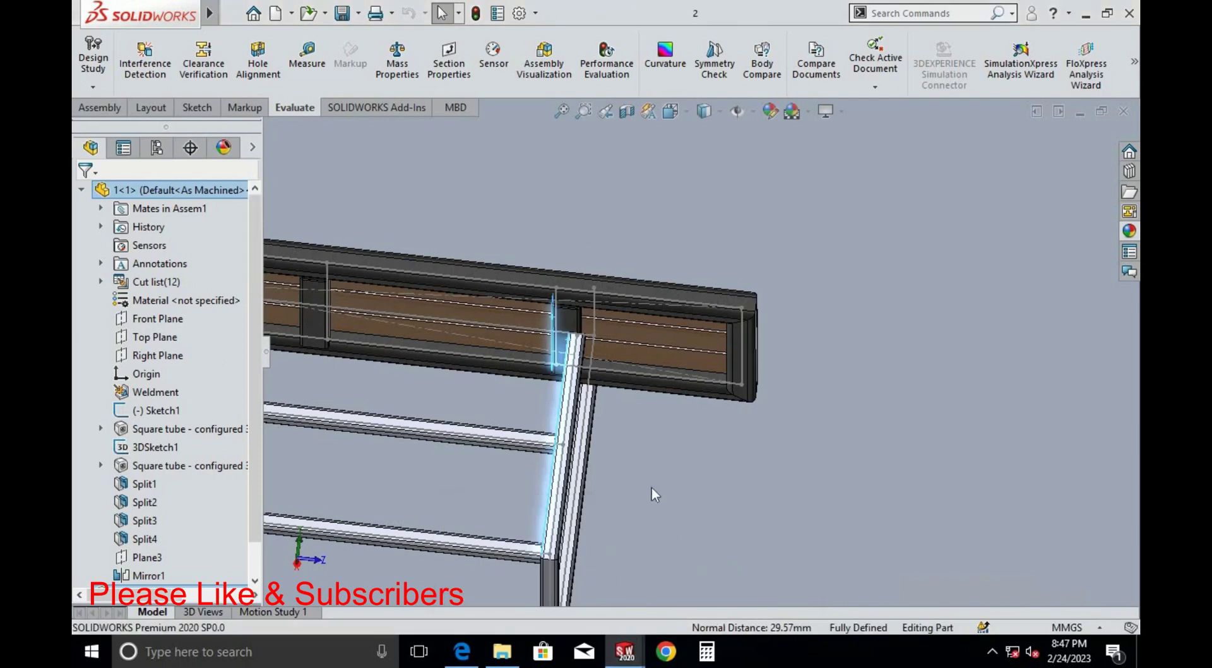
{"action": "middle_click_drag", "start_coordinate": [553, 414], "coordinate": [434, 501]}
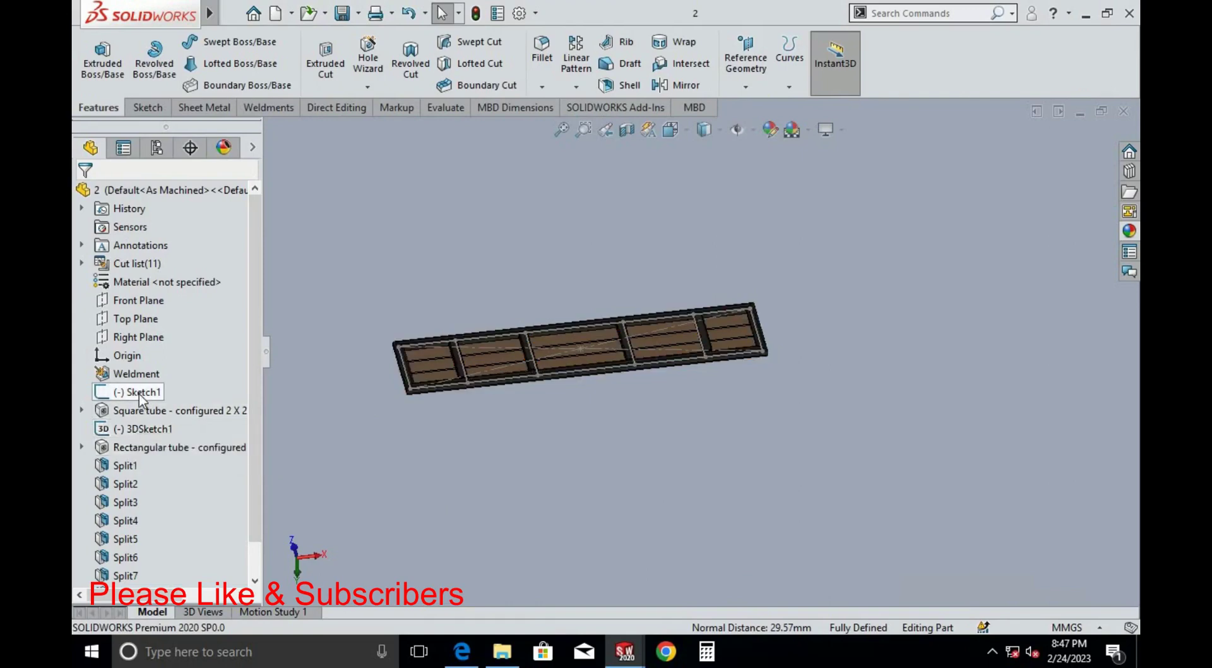
Change the first crossbar spacing in 3DSketch1 from 350 to 335 mm
{"action": "right_click", "coordinate": [132, 429]}
{"action": "left_click", "coordinate": [147, 265]}
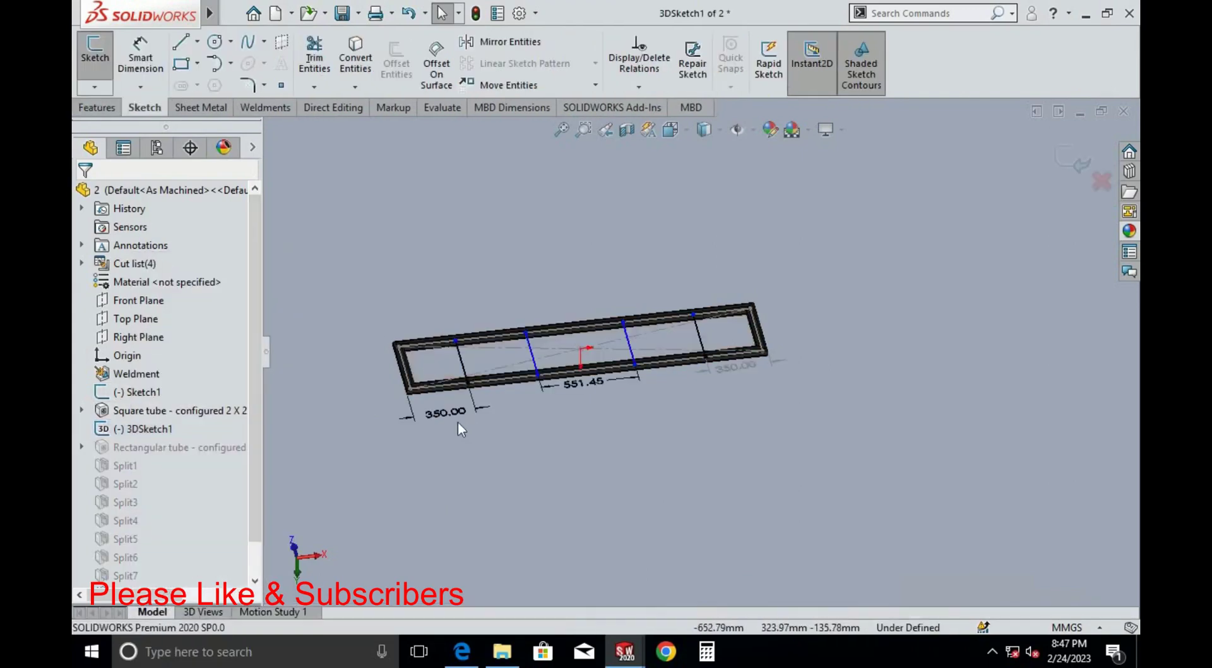
{"action": "double_click", "coordinate": [446, 415]}
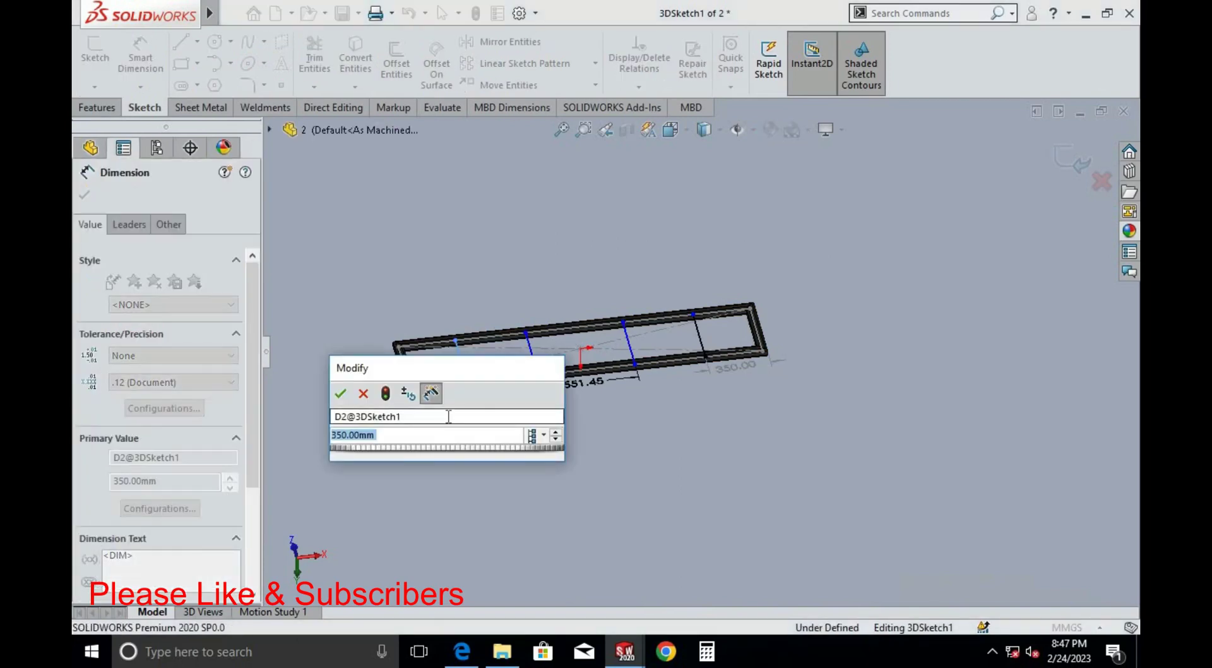
{"action": "type", "text": "335"}
{"action": "key", "text": "Return"}
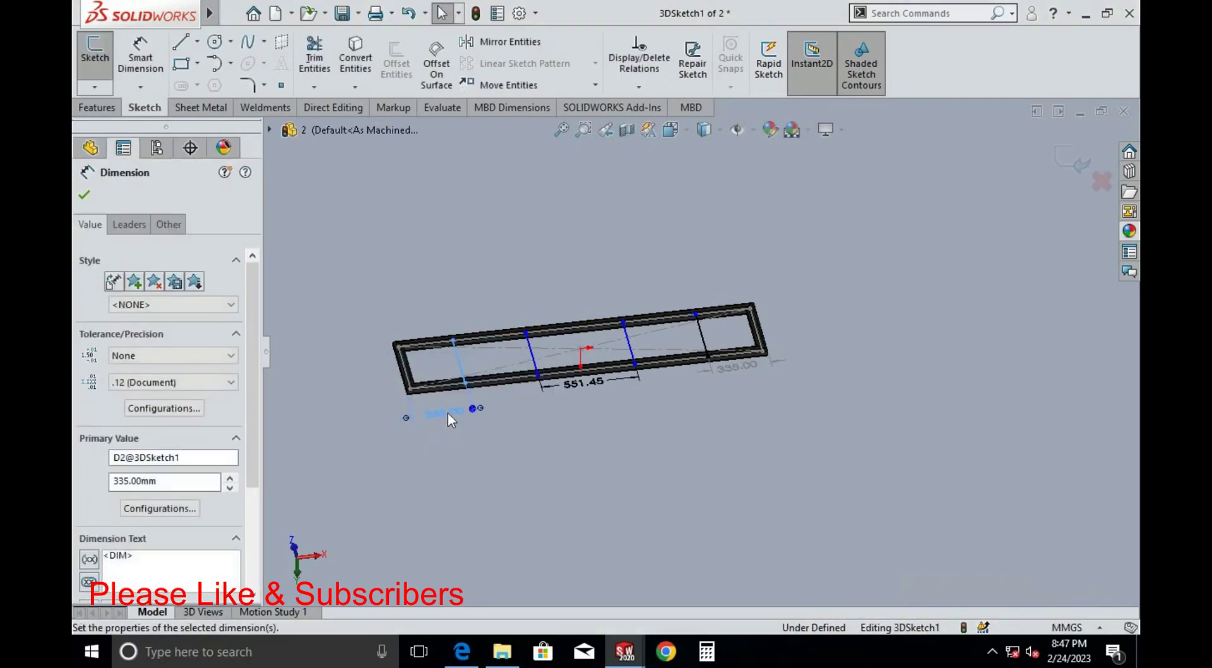
{"action": "left_click", "coordinate": [1087, 161]}
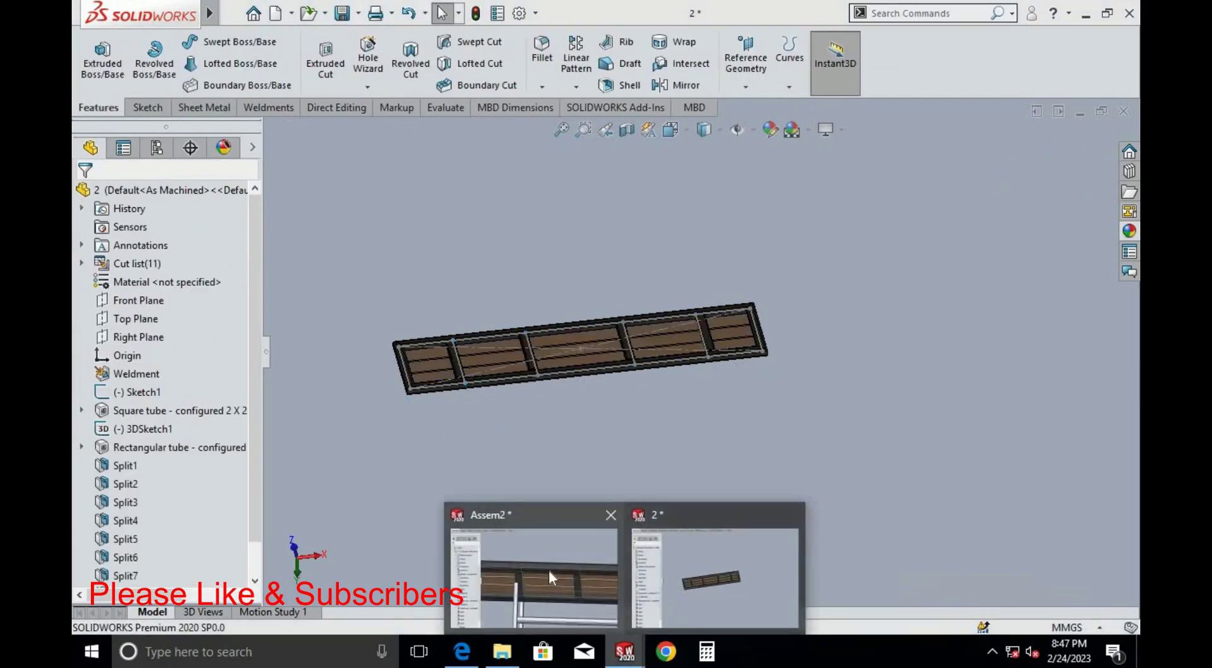
Rebuild Assem2 to check the 335 mm crossbar fit
{"action": "left_click", "coordinate": [548, 568]}
{"action": "left_click", "coordinate": [213, 95]}
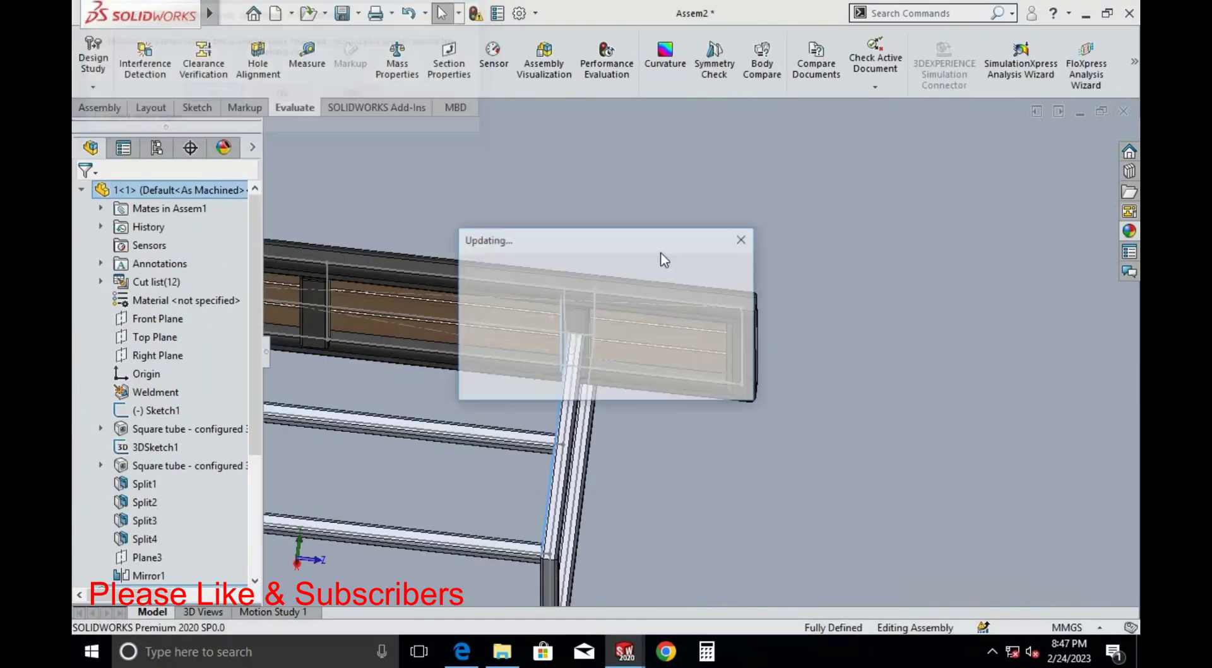
{"action": "scroll", "coordinate": [767, 428], "scroll_direction": "up", "scroll_amount": 3}
{"action": "scroll", "coordinate": [406, 345], "scroll_direction": "up", "scroll_amount": 3}
{"action": "scroll", "coordinate": [406, 345], "scroll_direction": "down", "scroll_amount": 3}
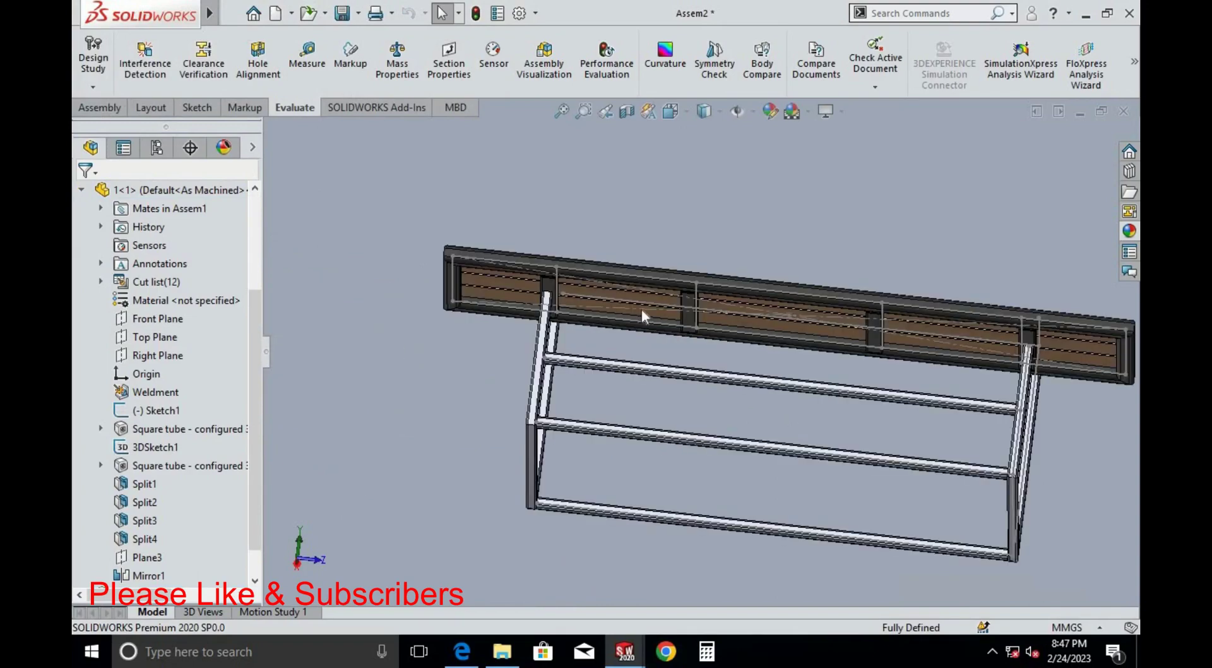
{"action": "scroll", "coordinate": [465, 408], "scroll_direction": "down", "scroll_amount": 3}
{"action": "scroll", "coordinate": [546, 311], "scroll_direction": "down", "scroll_amount": 3}
{"action": "scroll", "coordinate": [549, 318], "scroll_direction": "up", "scroll_amount": 2}
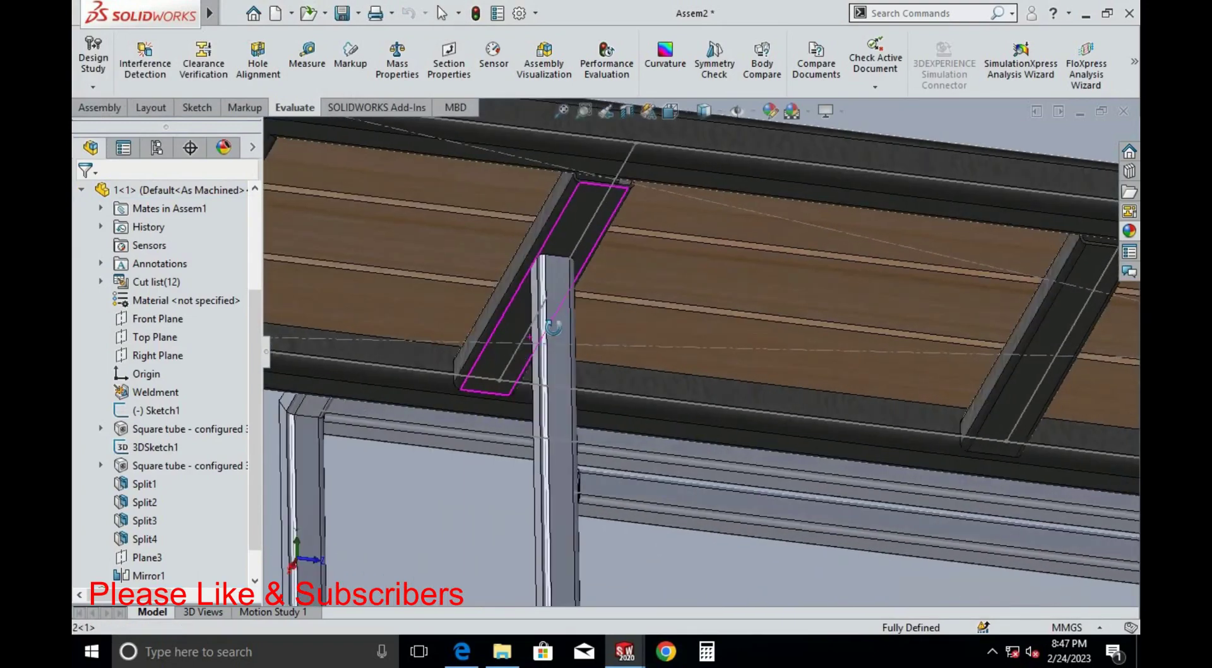
{"action": "scroll", "coordinate": [537, 334], "scroll_direction": "down", "scroll_amount": 2}
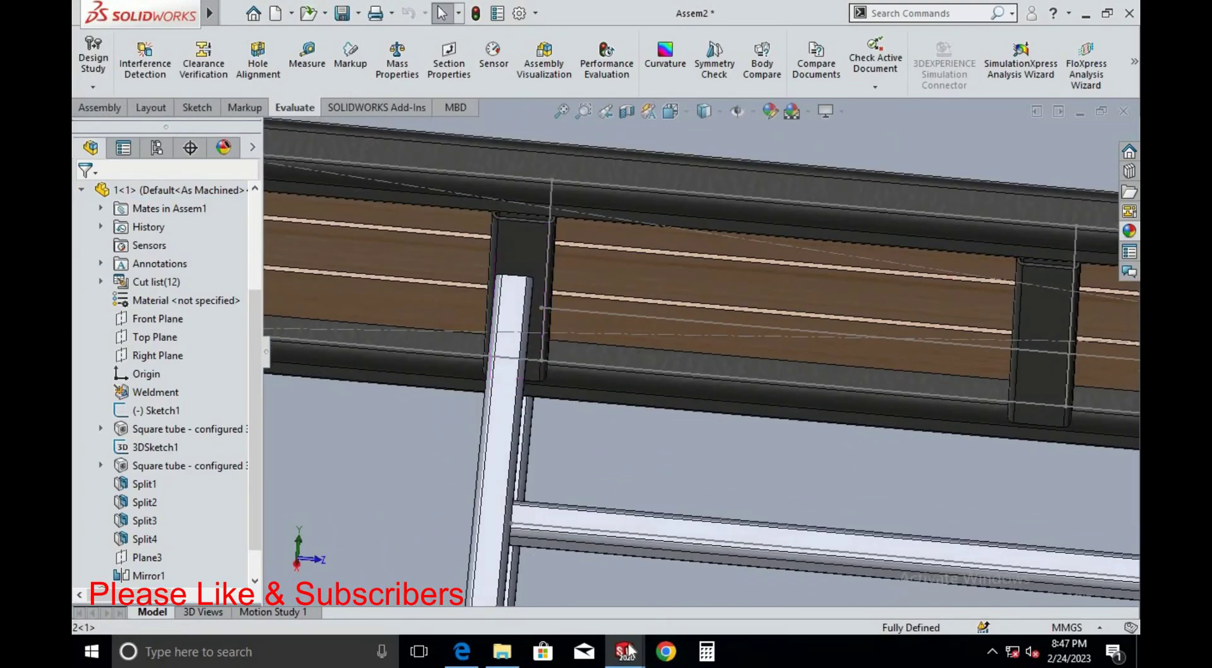
Reduce the crossbar spacing dimension in part 2 to 330 mm
{"action": "left_click", "coordinate": [709, 588]}
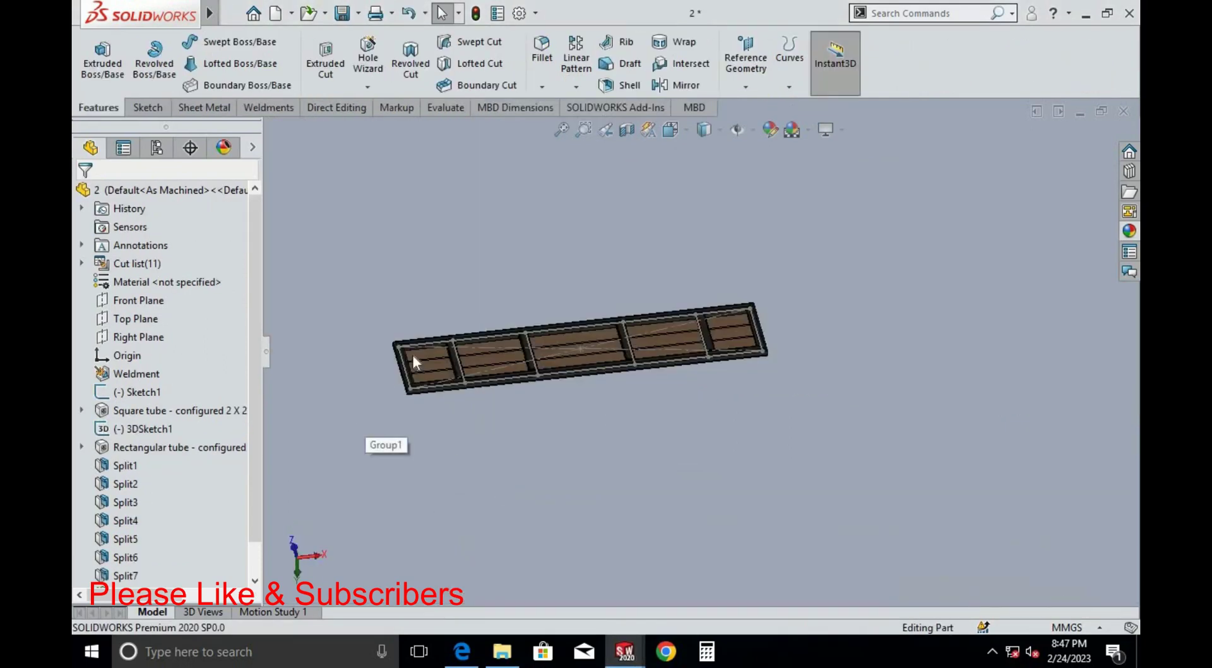
{"action": "left_click", "coordinate": [152, 428]}
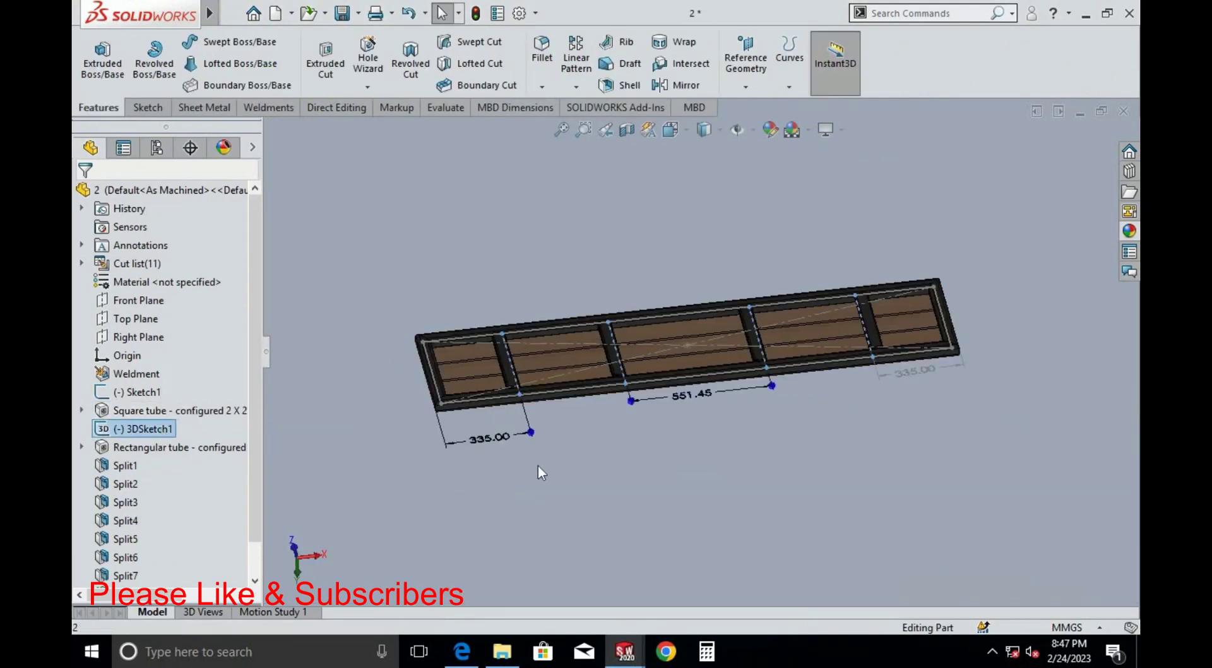
{"action": "double_click", "coordinate": [486, 437]}
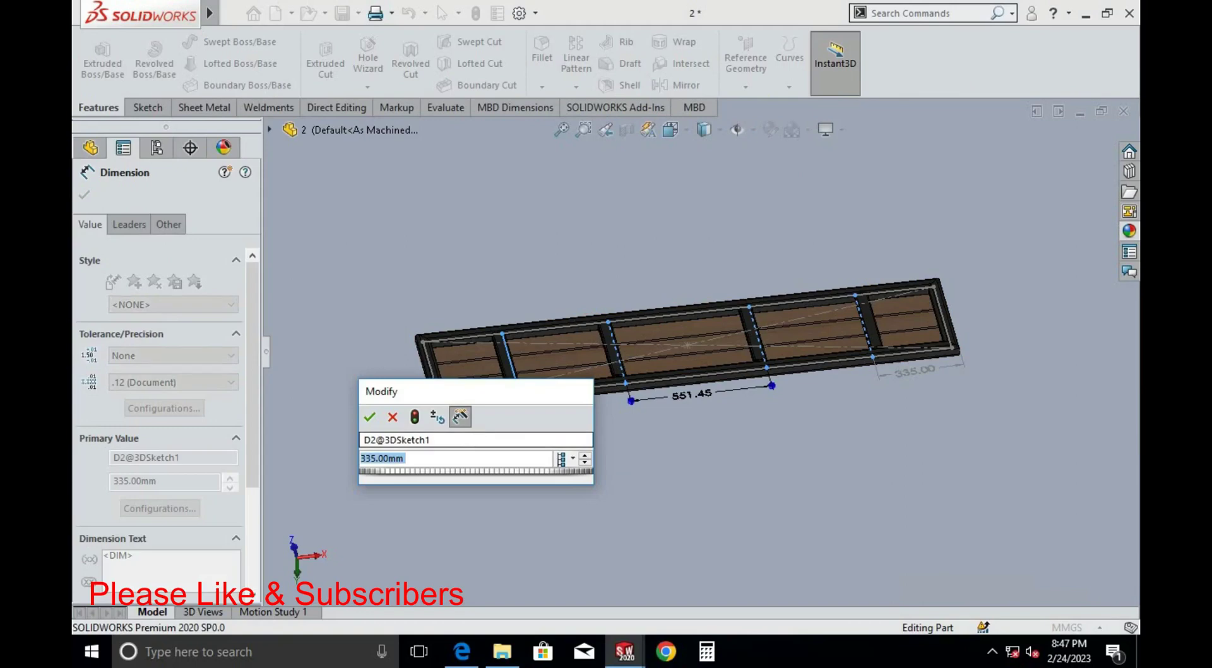
{"action": "type", "text": "330"}
{"action": "key", "text": "Return"}
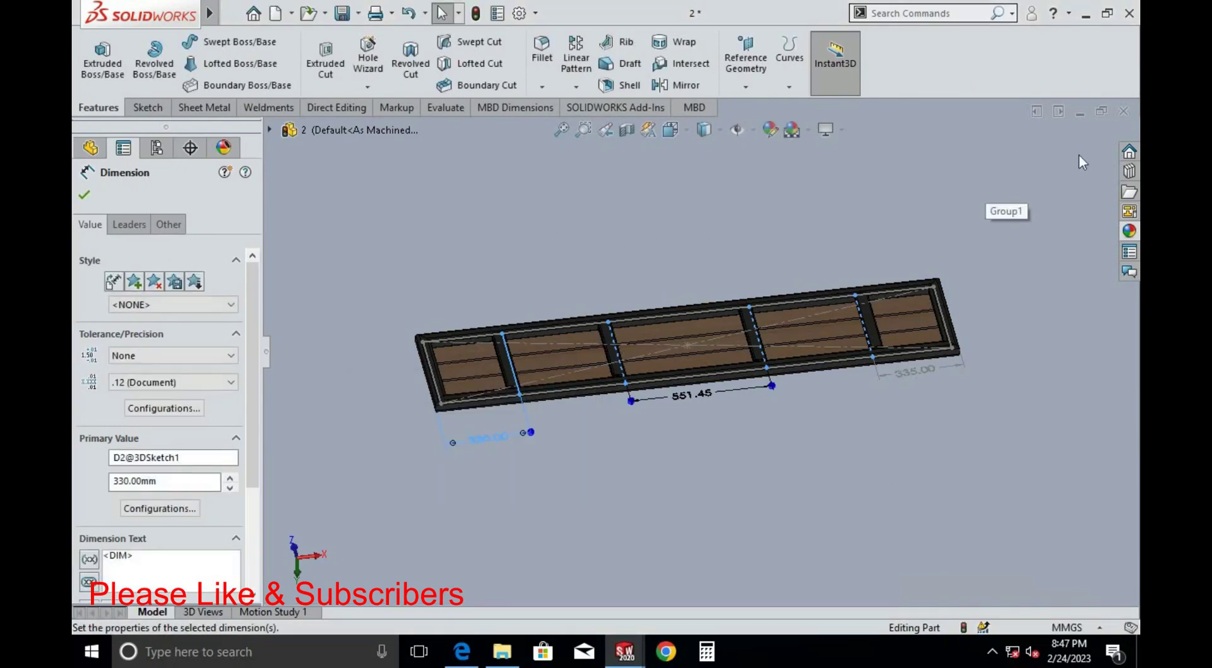
{"action": "left_click", "coordinate": [1039, 179]}
Compare the Assem2 assembly against the bench's PDF reference drawing
{"action": "key", "text": "alt+Tab"}
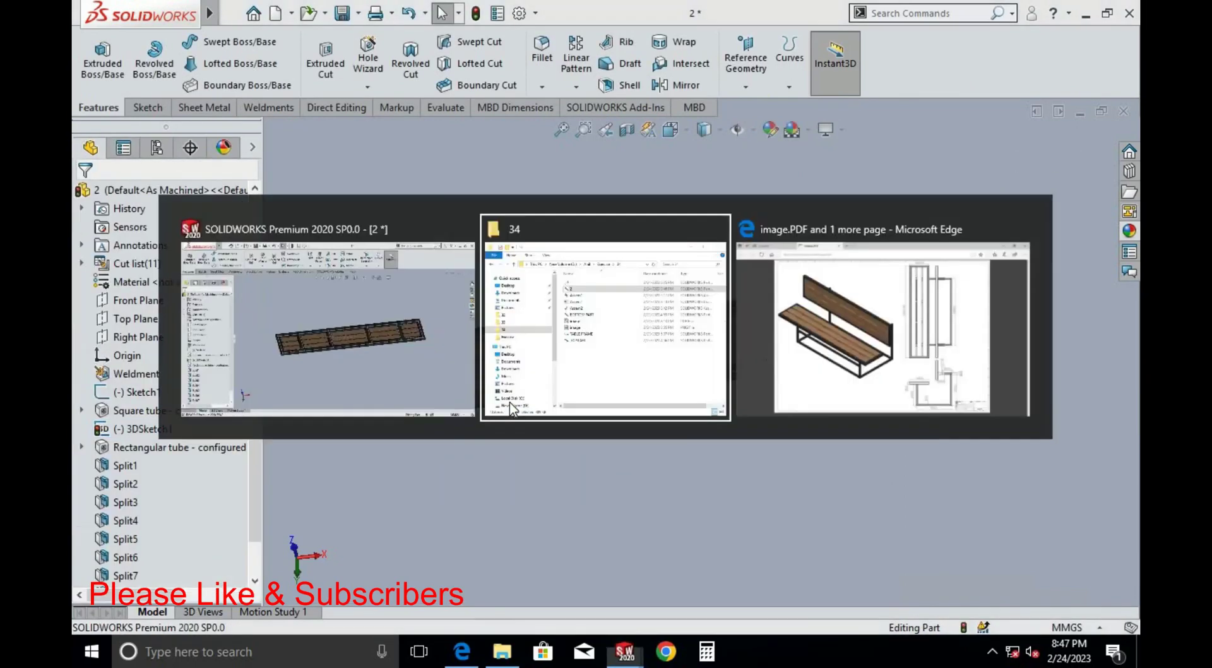
{"action": "key", "text": "alt+Tab"}
{"action": "mouse_move", "coordinate": [624, 651]}
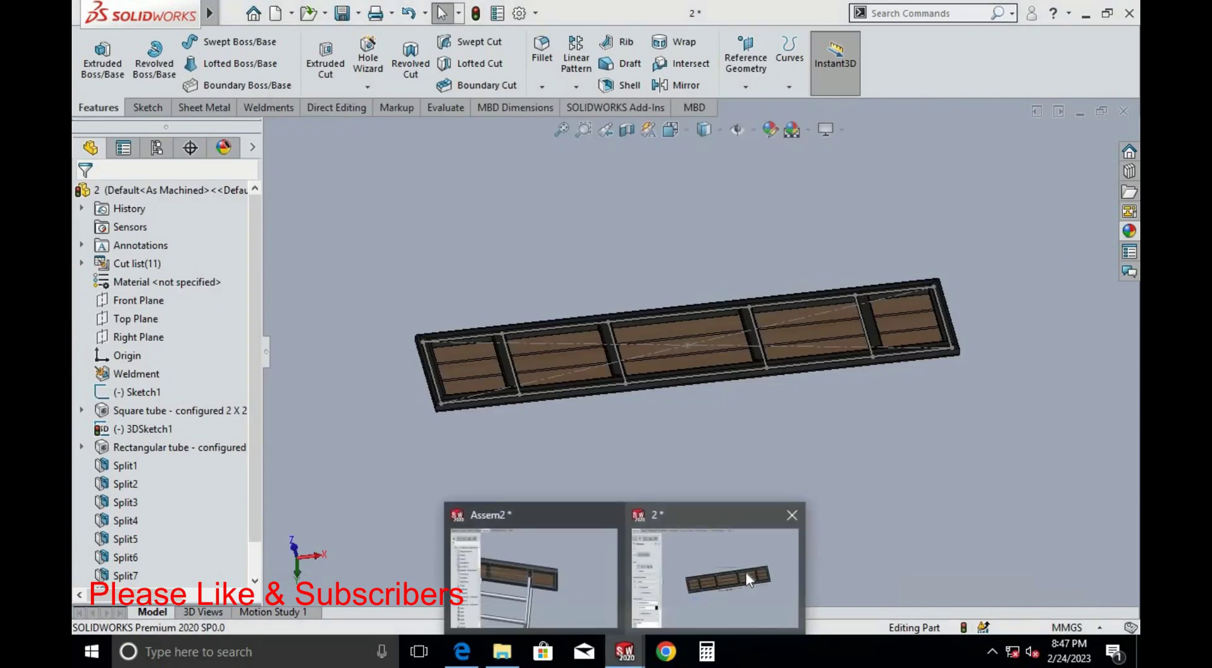
{"action": "left_click", "coordinate": [468, 569]}
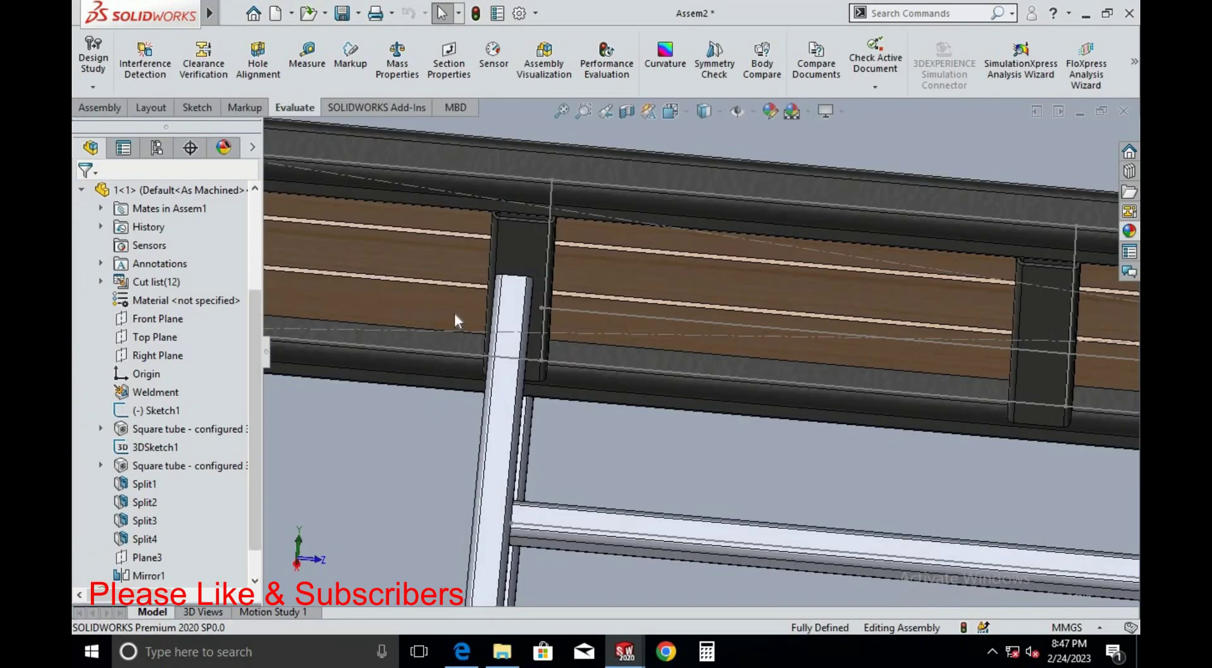
{"action": "key", "text": "alt+Tab"}
{"action": "key", "text": "alt+Tab"}
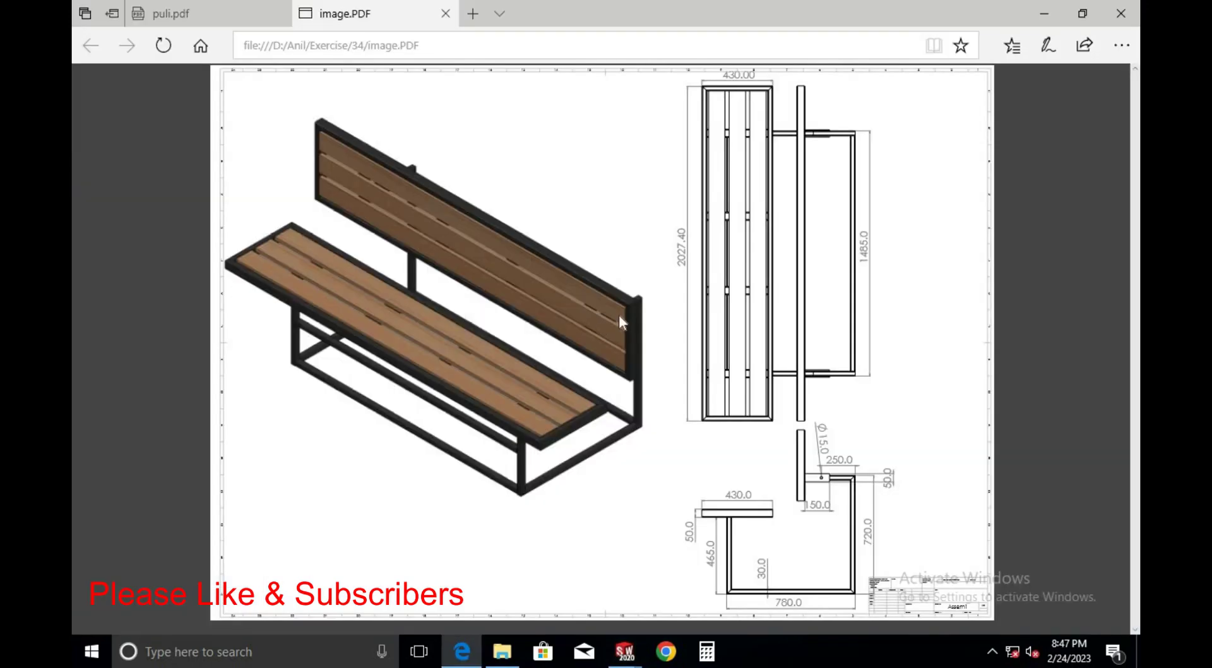
{"action": "key", "text": "alt+Tab"}
{"action": "key", "text": "alt+Tab"}
{"action": "key", "text": "alt+Tab"}
{"action": "key", "text": "alt+Tab"}
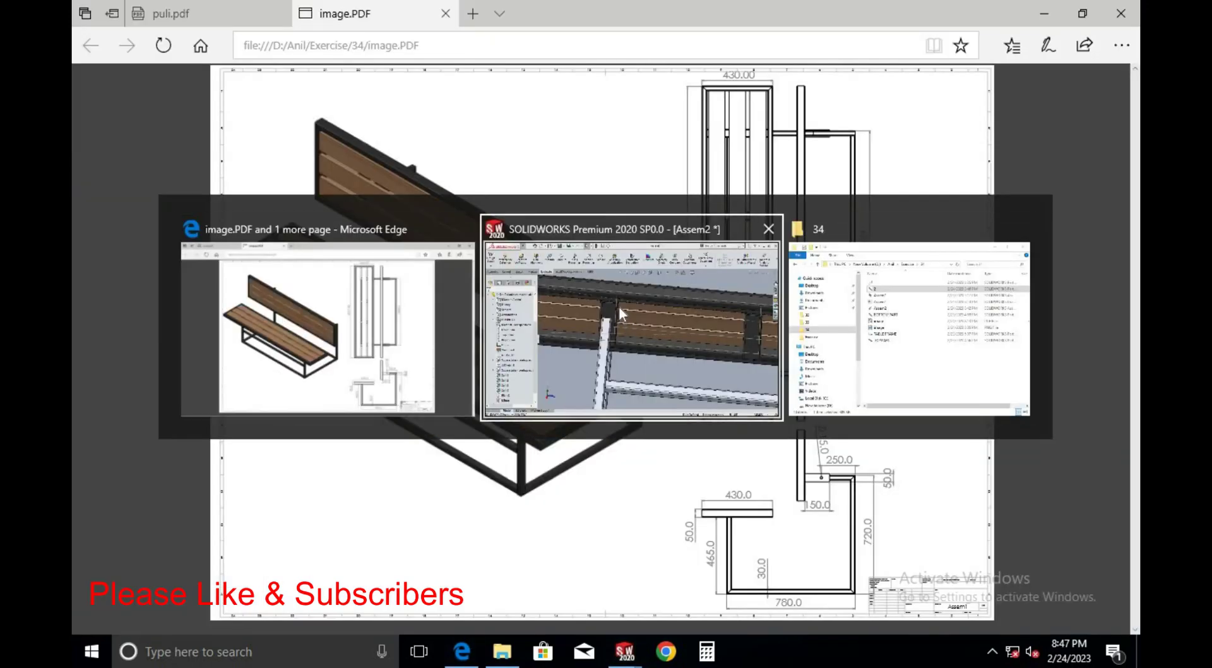
{"action": "key", "text": "alt+Tab"}
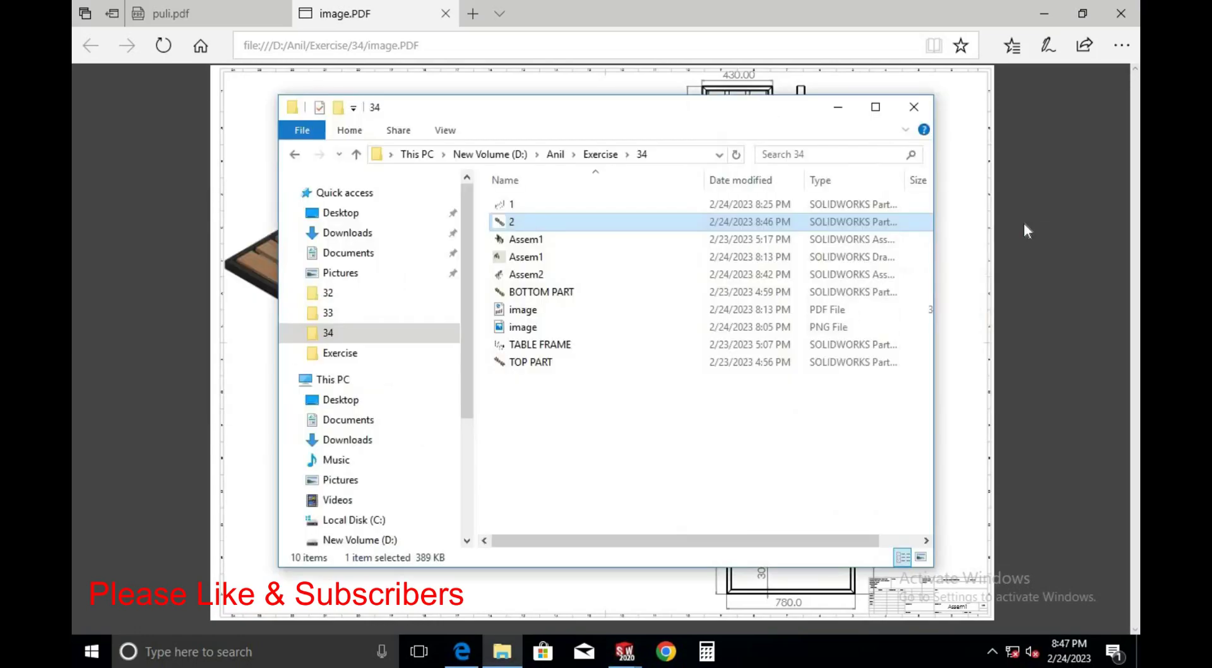
{"action": "left_click", "coordinate": [913, 106]}
{"action": "key", "text": "alt+Tab"}
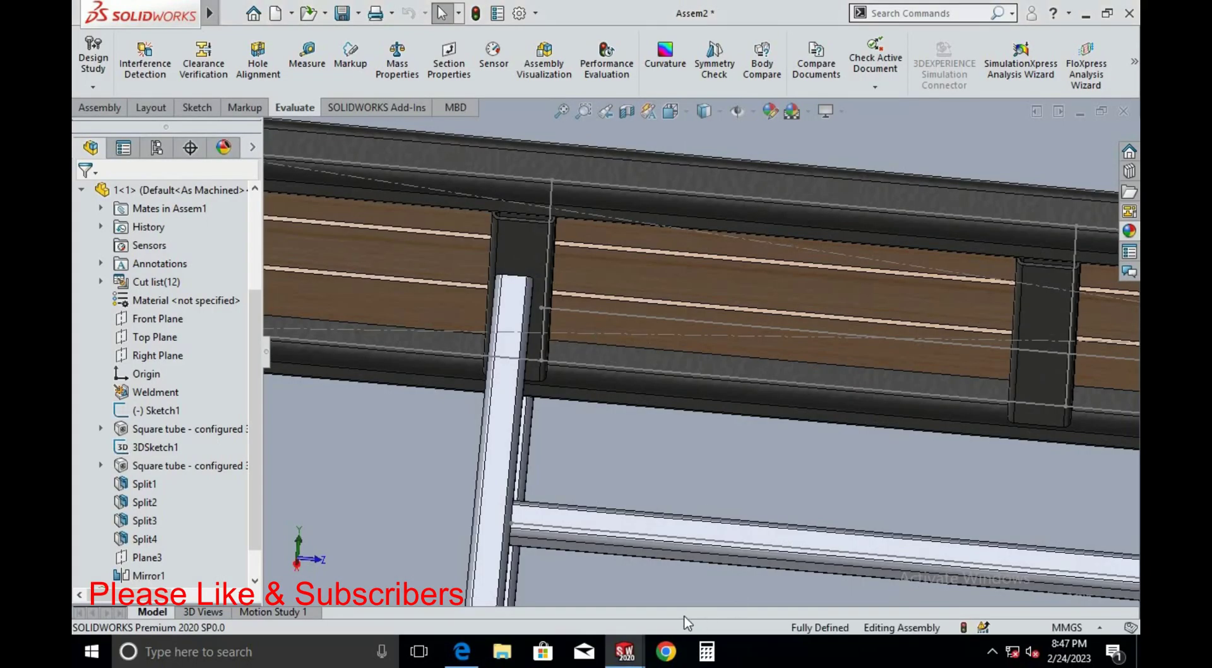
{"action": "mouse_move", "coordinate": [624, 650]}
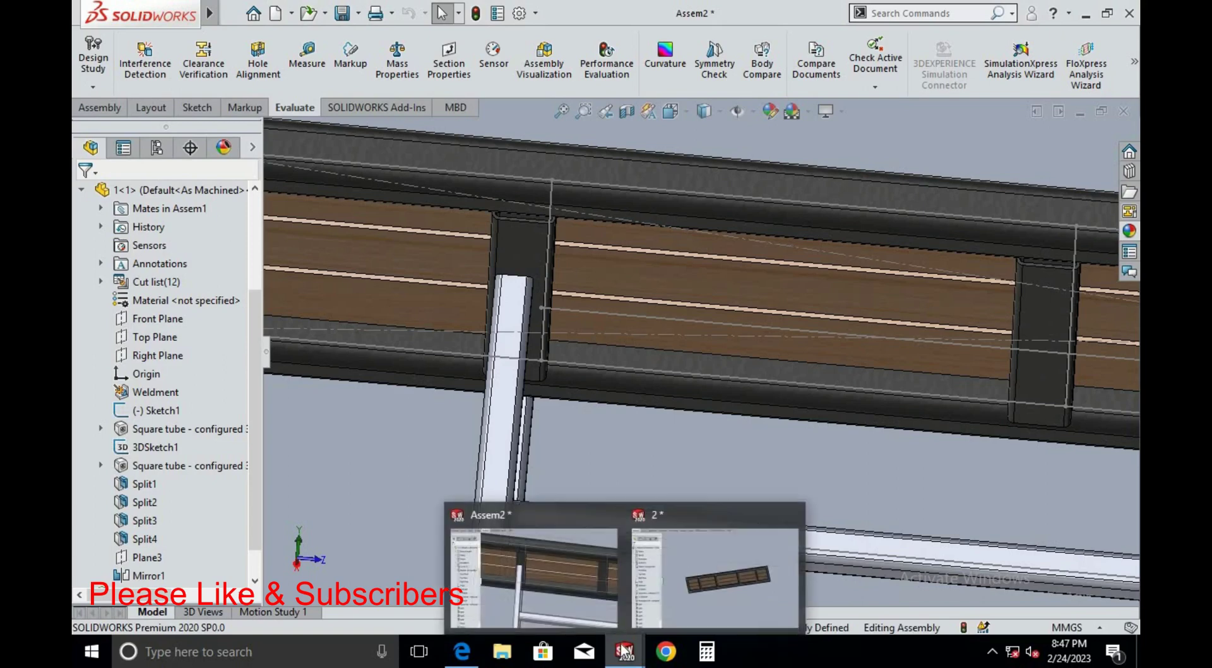
In the top part's 3D sketch, change the 330 mm crossbar spacing to 333 mm
{"action": "left_click", "coordinate": [691, 583]}
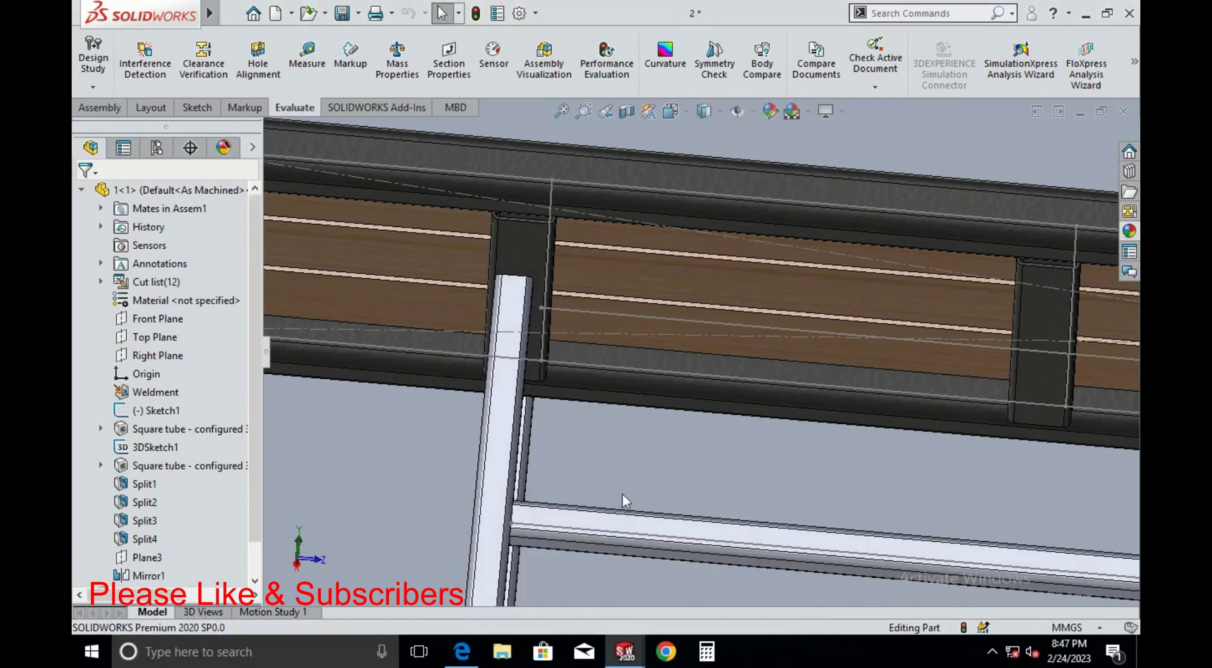
{"action": "left_click", "coordinate": [158, 430]}
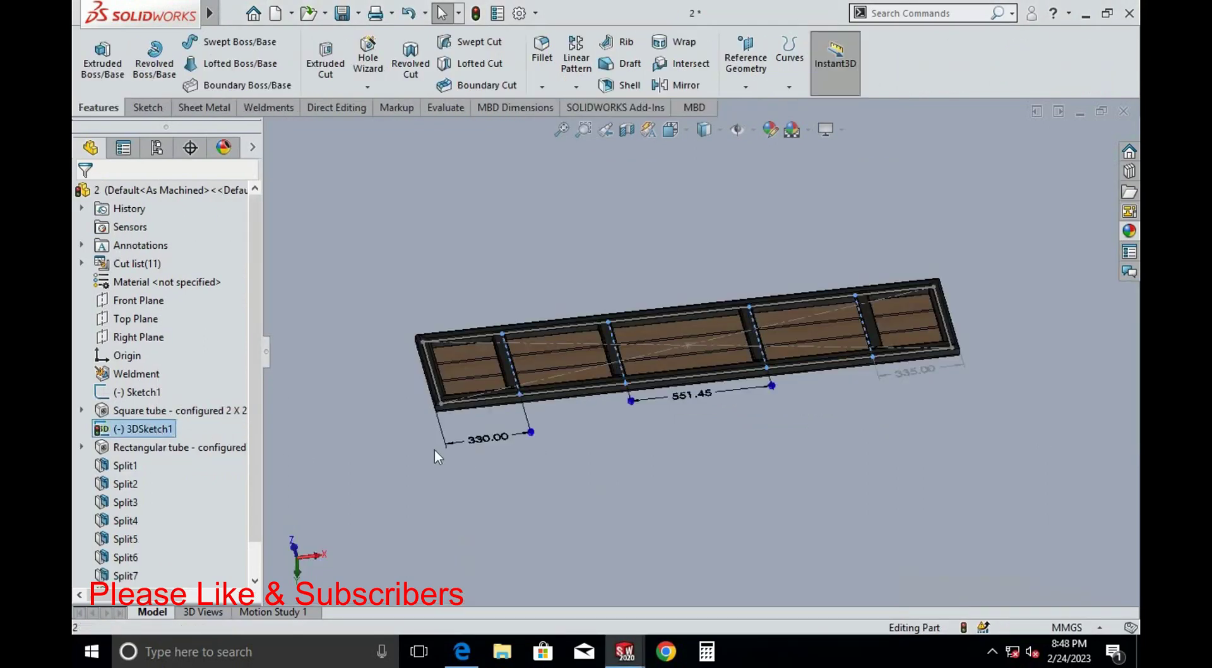
{"action": "left_click", "coordinate": [483, 442]}
{"action": "double_click", "coordinate": [482, 443]}
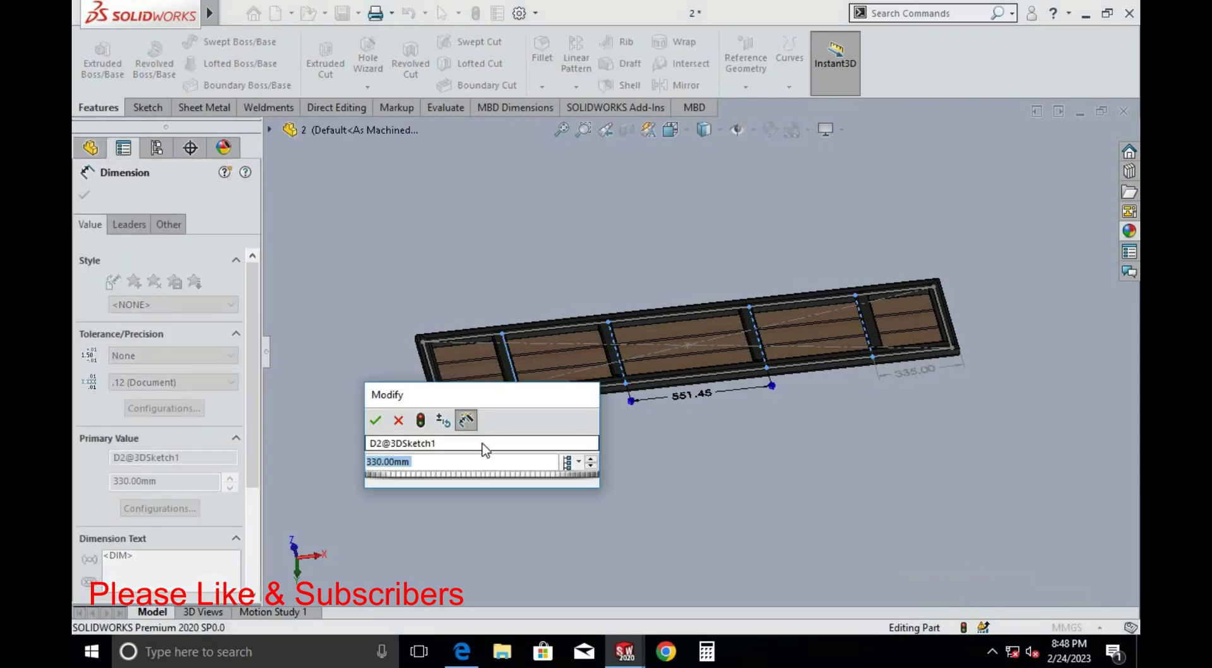
{"action": "type", "text": "333"}
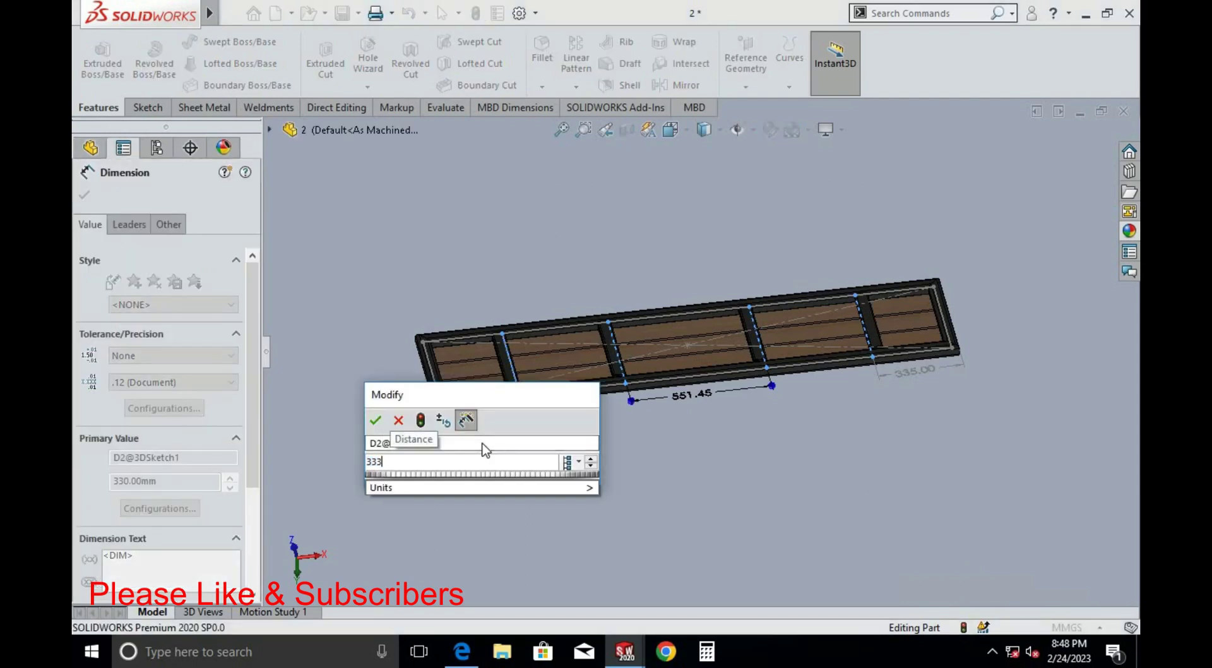
{"action": "key", "text": "Return"}
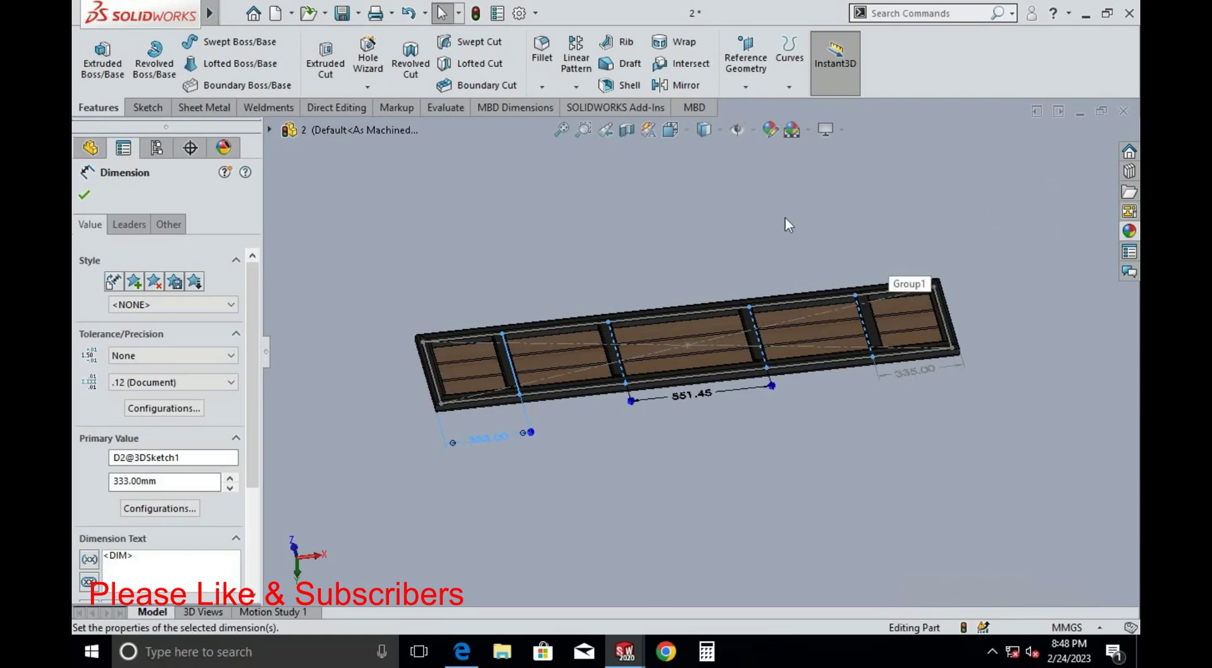
{"action": "left_click", "coordinate": [761, 219]}
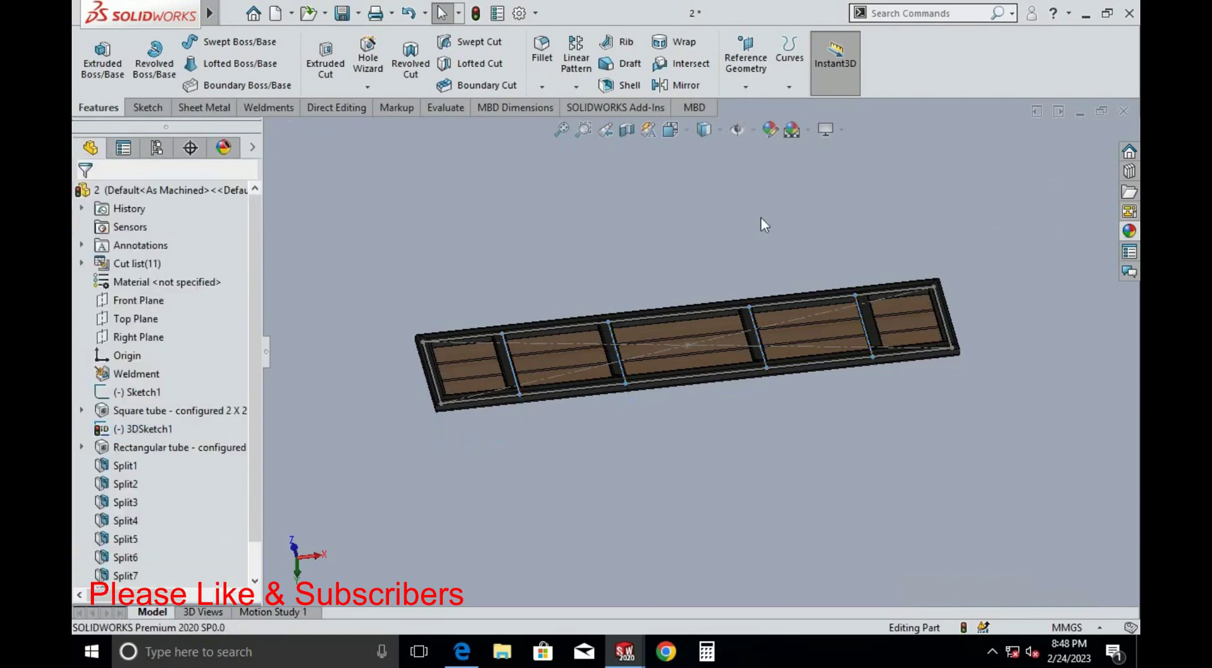
Check the 335 mm far-end spacing against the reference drawing
{"action": "left_click", "coordinate": [150, 429]}
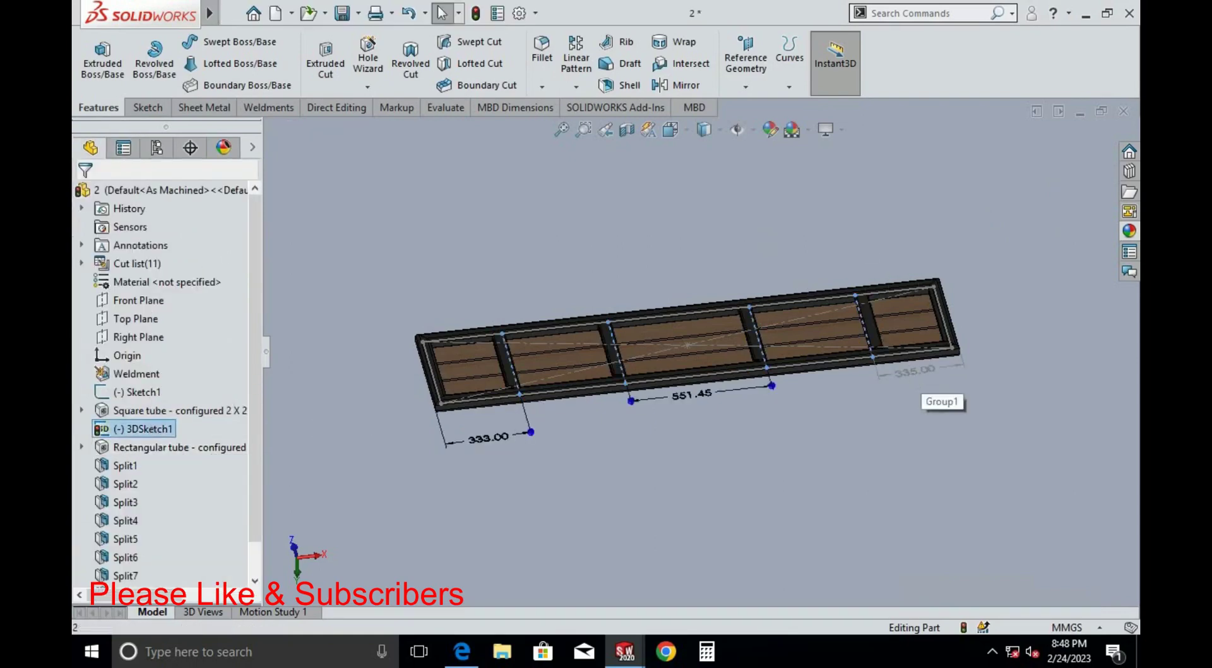
{"action": "left_click", "coordinate": [911, 373]}
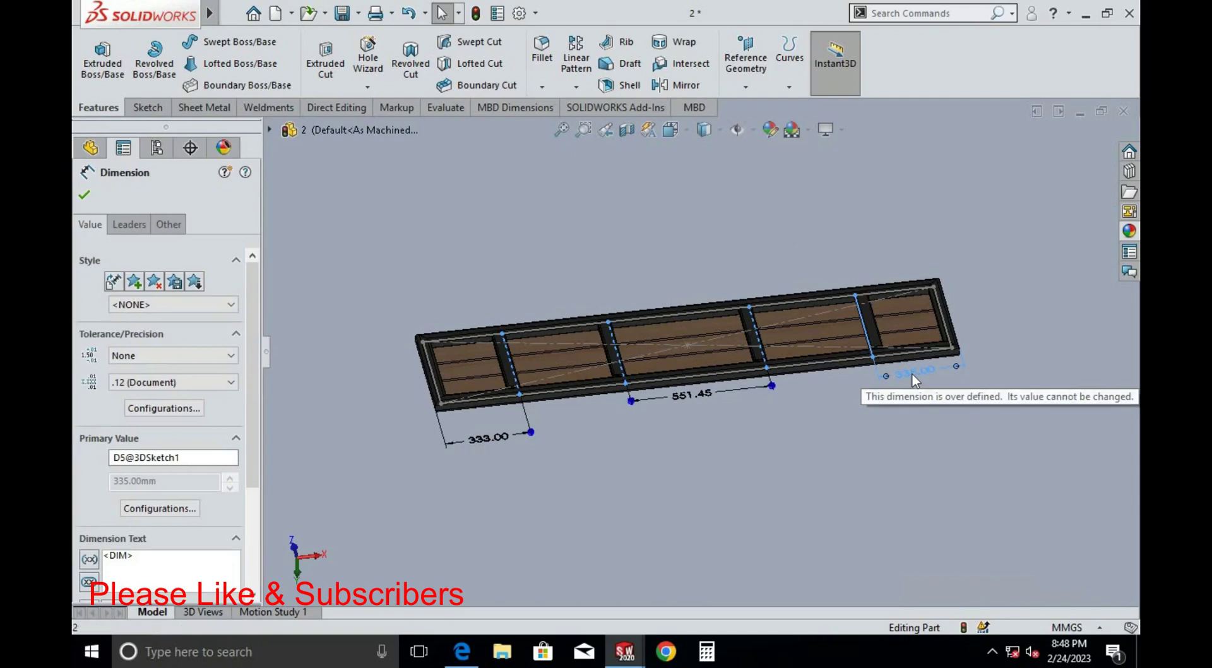
{"action": "left_click", "coordinate": [842, 429]}
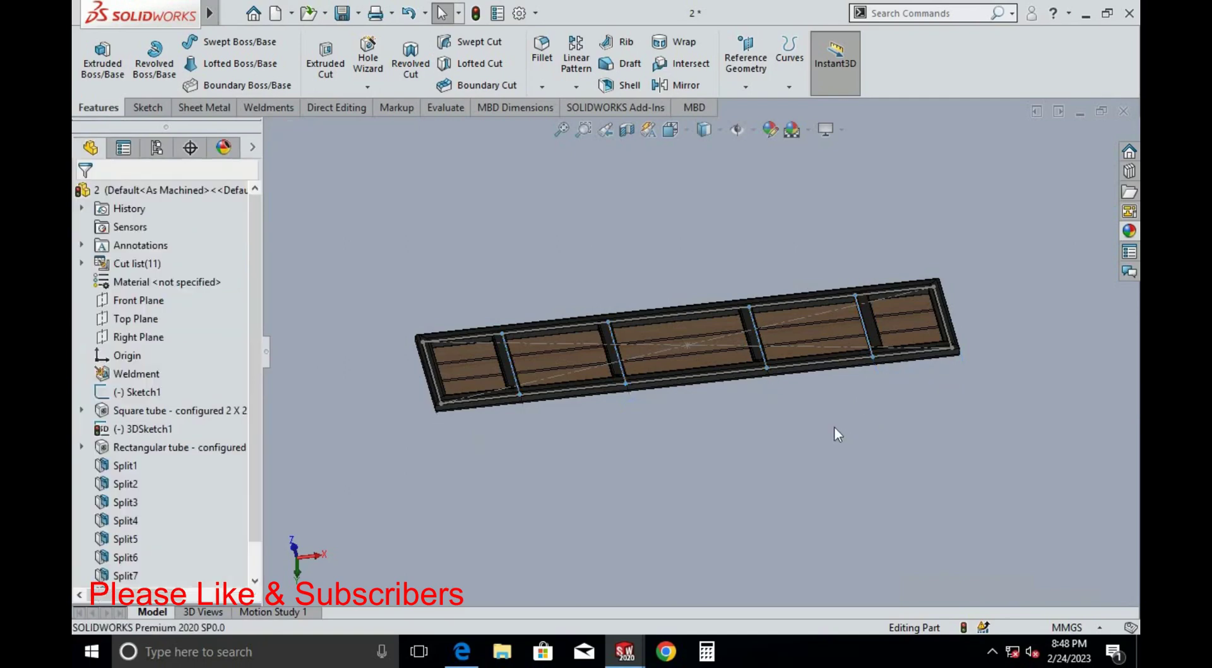
{"action": "key", "text": "alt+Tab"}
{"action": "key", "text": "alt+Tab"}
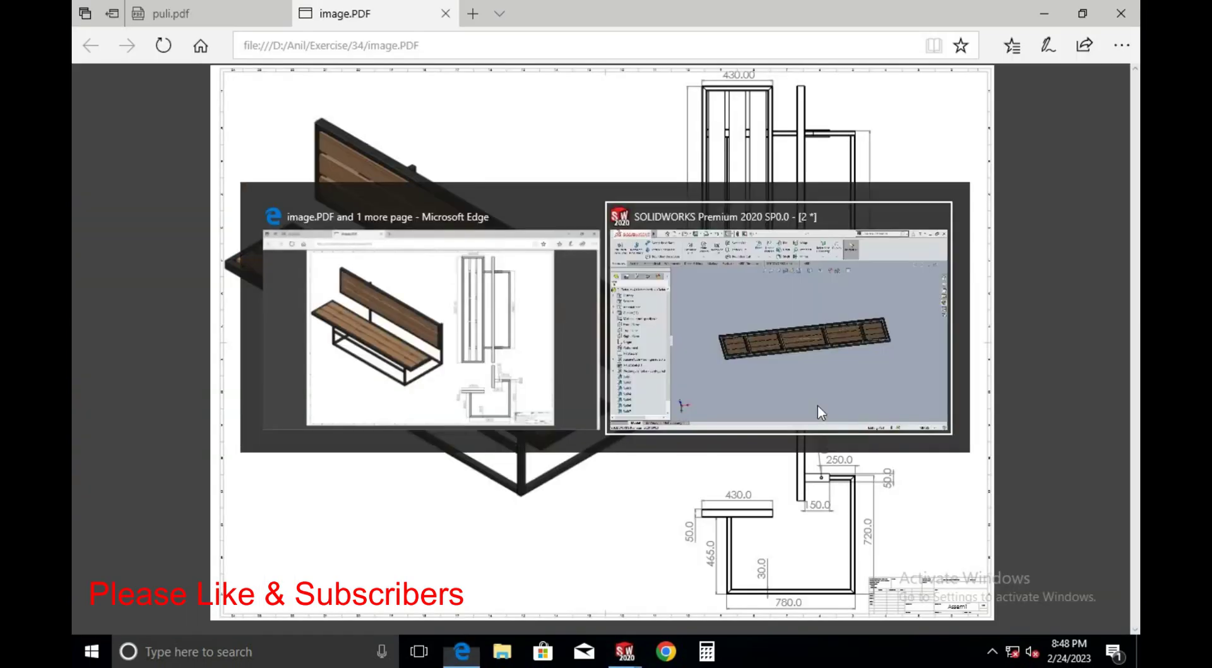
Look over the table assembly to see how the crossbars fit
{"action": "left_click", "coordinate": [568, 556]}
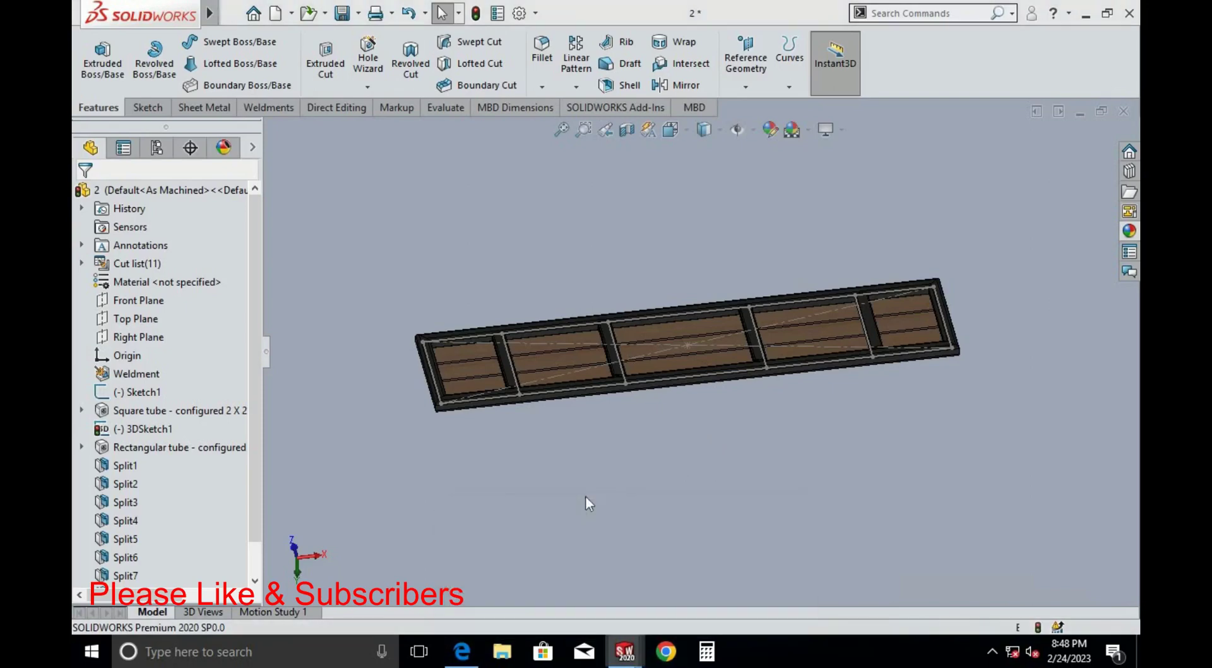
{"action": "scroll", "coordinate": [510, 339], "scroll_direction": "up", "scroll_amount": 3}
{"action": "scroll", "coordinate": [1000, 346], "scroll_direction": "up", "scroll_amount": 2}
{"action": "scroll", "coordinate": [911, 411], "scroll_direction": "down", "scroll_amount": 3}
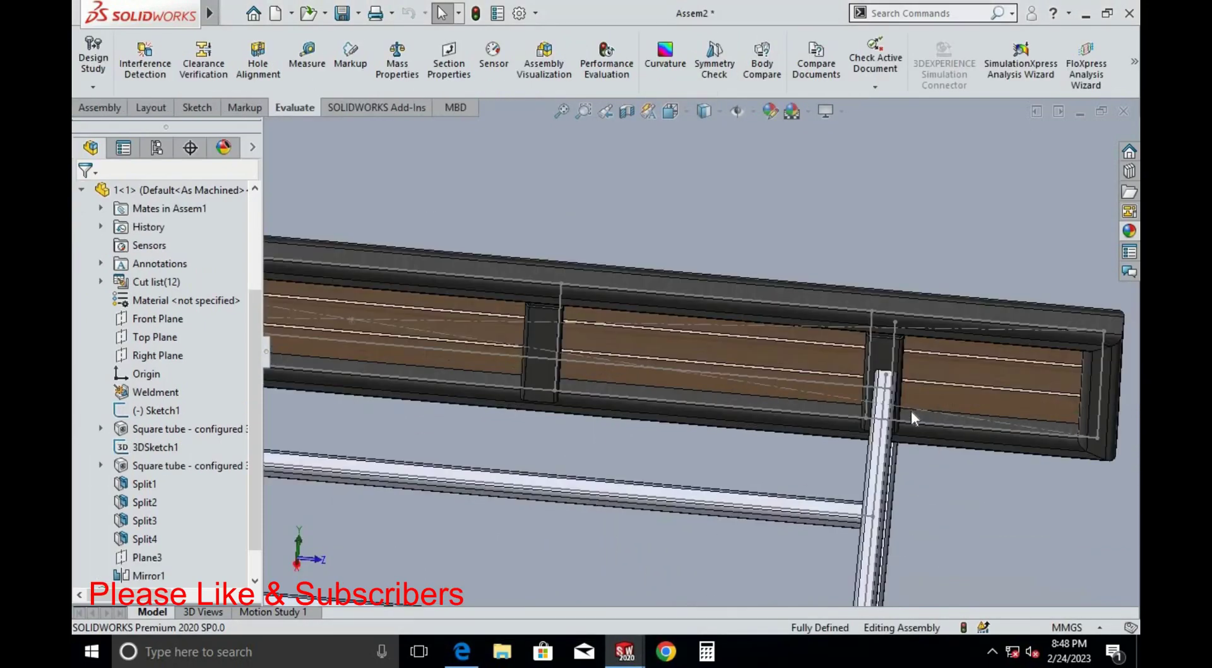
{"action": "scroll", "coordinate": [845, 353], "scroll_direction": "down", "scroll_amount": 2}
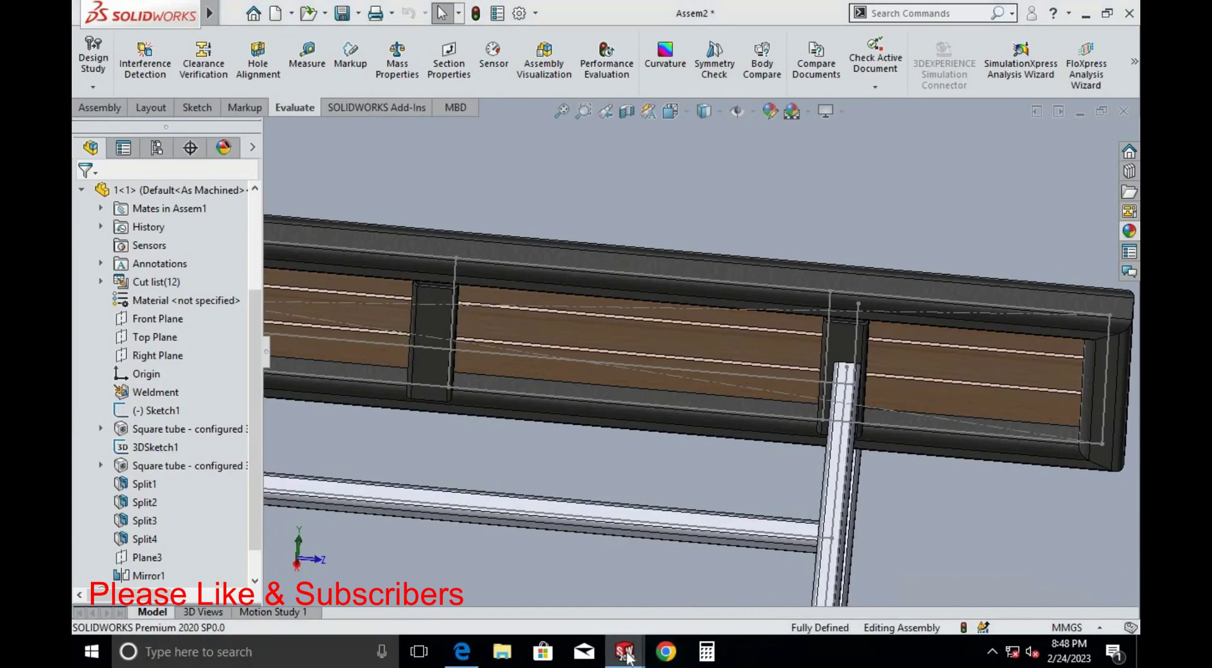
{"action": "mouse_move", "coordinate": [624, 651]}
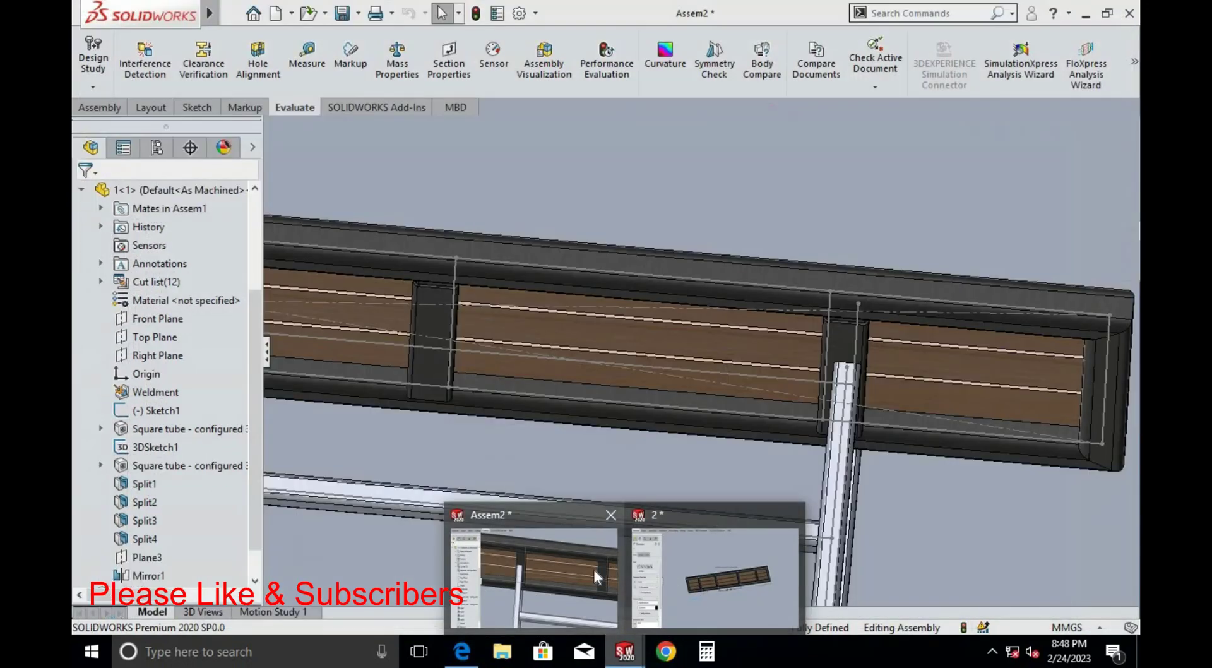
Return to part 2 and select its 3DSketch1 feature
{"action": "left_click", "coordinate": [593, 569]}
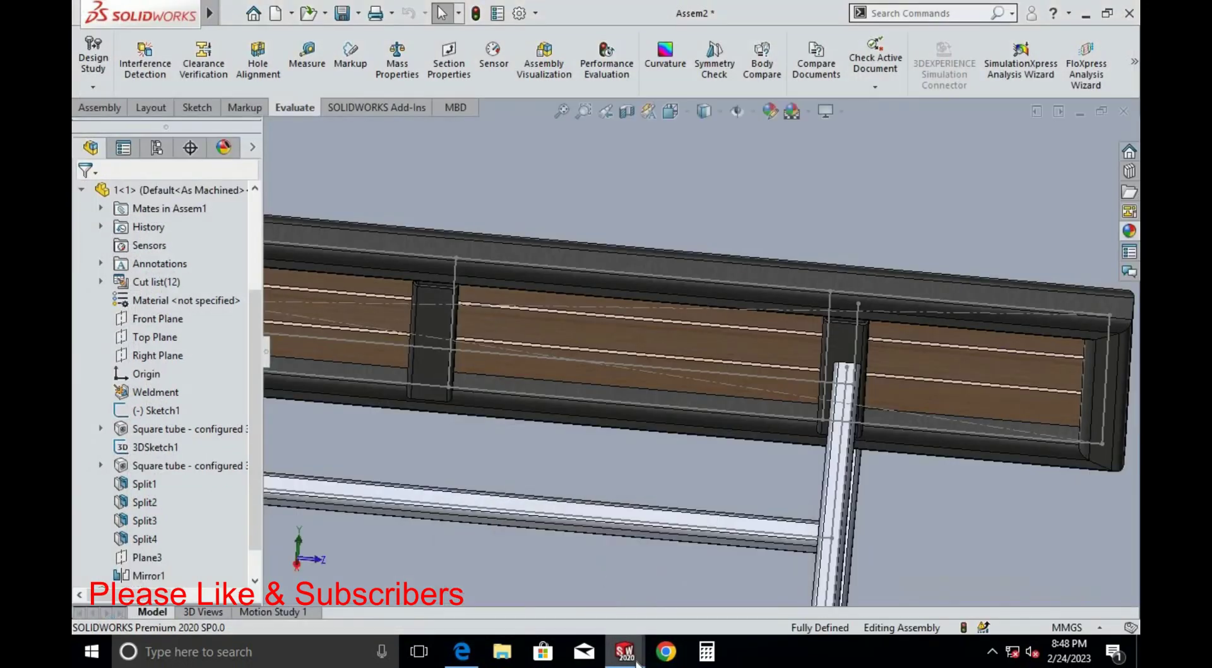
{"action": "left_click", "coordinate": [725, 572]}
{"action": "scroll", "coordinate": [547, 429], "scroll_direction": "down", "scroll_amount": 3}
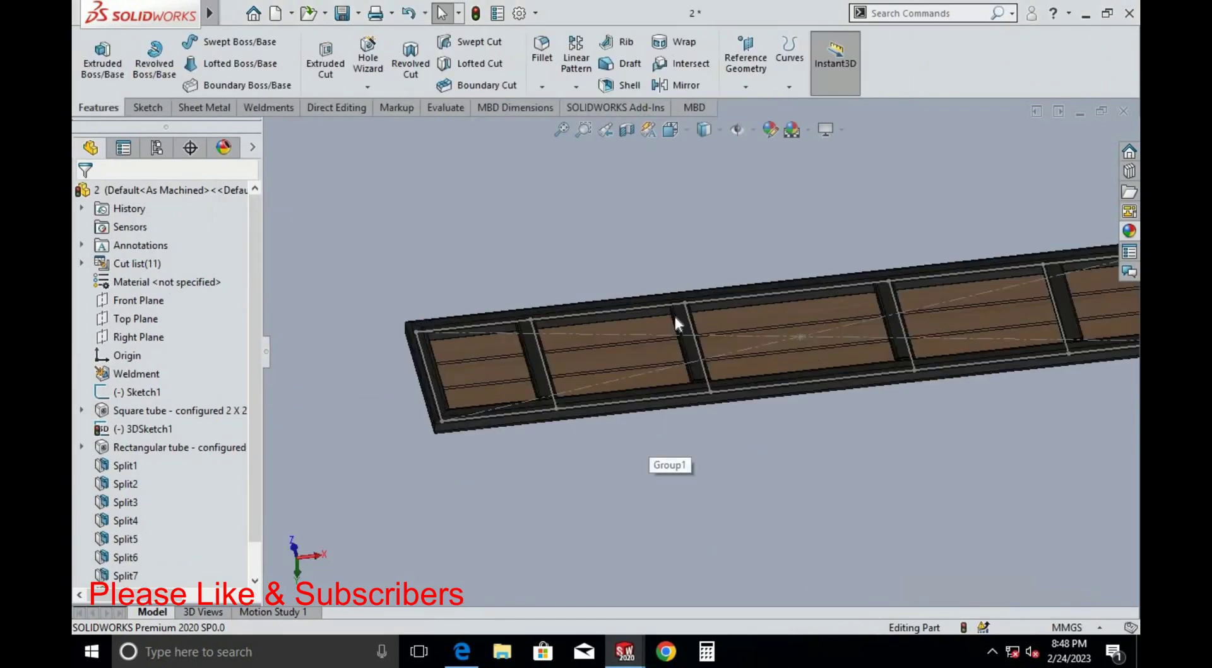
{"action": "scroll", "coordinate": [599, 401], "scroll_direction": "down", "scroll_amount": 3}
{"action": "scroll", "coordinate": [573, 417], "scroll_direction": "up", "scroll_amount": 3}
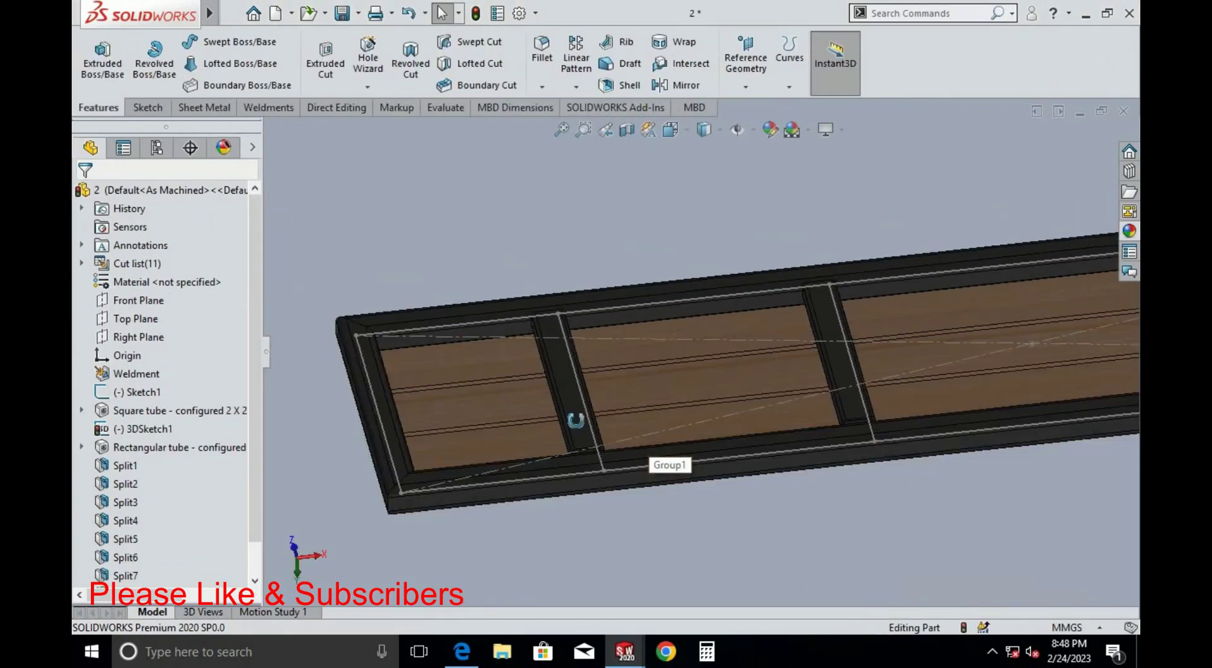
{"action": "scroll", "coordinate": [571, 416], "scroll_direction": "down", "scroll_amount": 2}
{"action": "scroll", "coordinate": [571, 414], "scroll_direction": "down", "scroll_amount": 1}
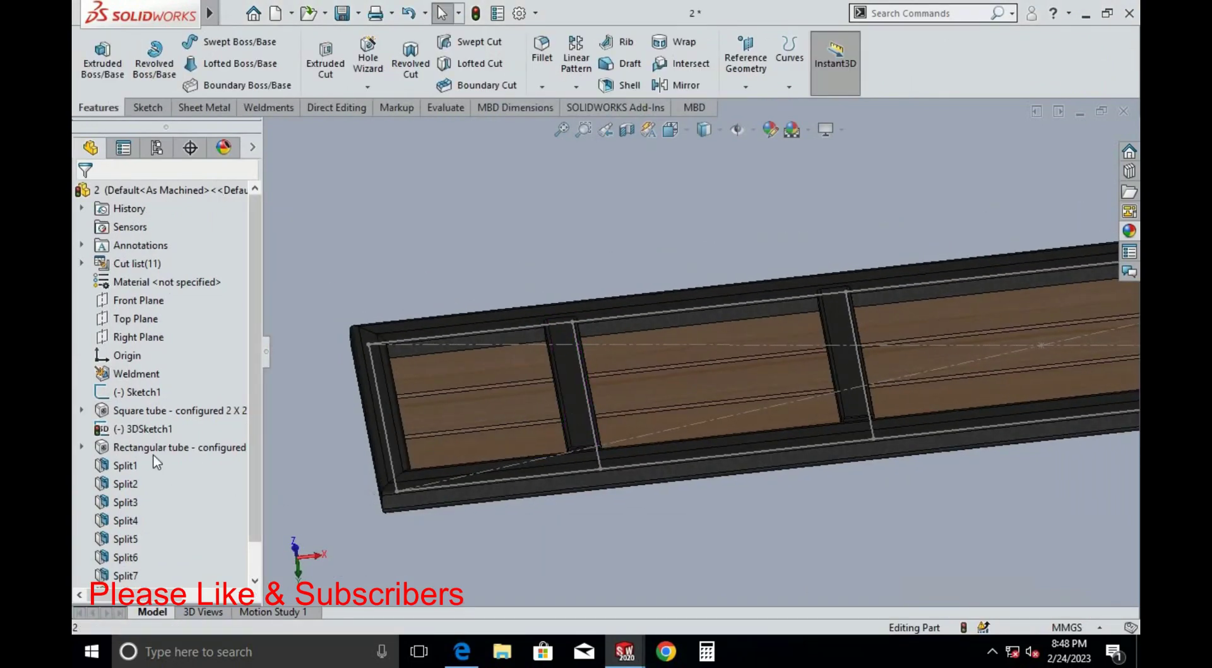
{"action": "left_click", "coordinate": [150, 428]}
Reduce the end crossbar spacing in 3DSketch1 from 333 to 328 mm
{"action": "left_click", "coordinate": [169, 380]}
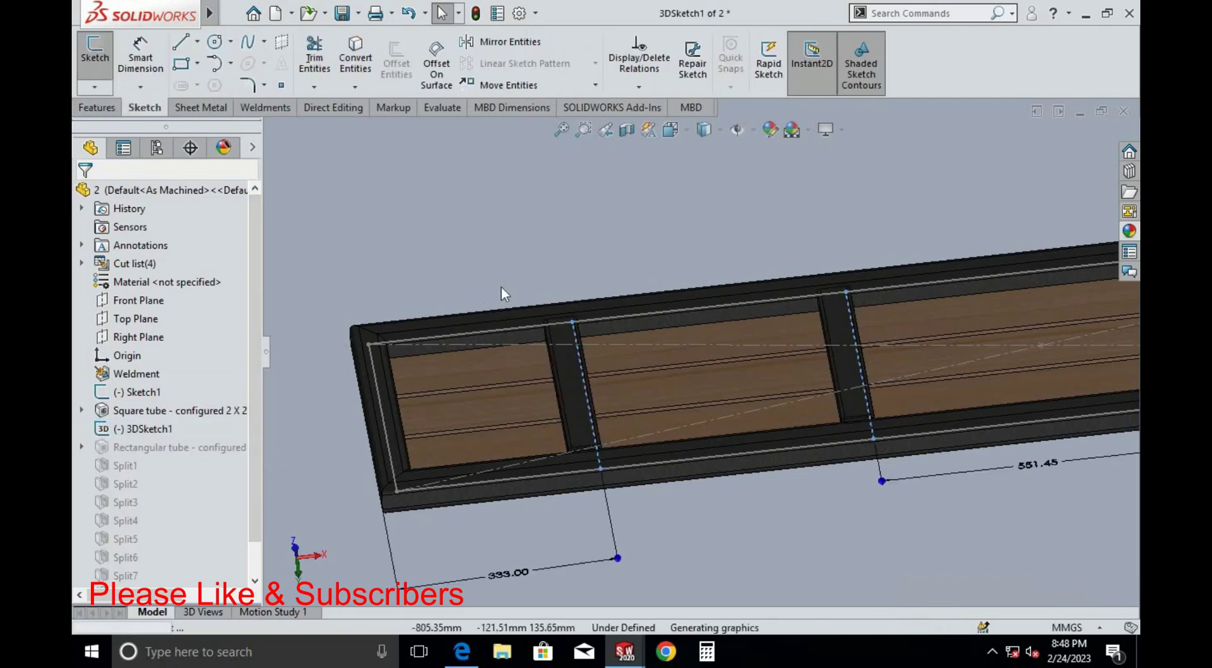
{"action": "scroll", "coordinate": [529, 382], "scroll_direction": "up", "scroll_amount": 2}
{"action": "scroll", "coordinate": [568, 354], "scroll_direction": "up", "scroll_amount": 2}
{"action": "scroll", "coordinate": [998, 288], "scroll_direction": "down", "scroll_amount": 2}
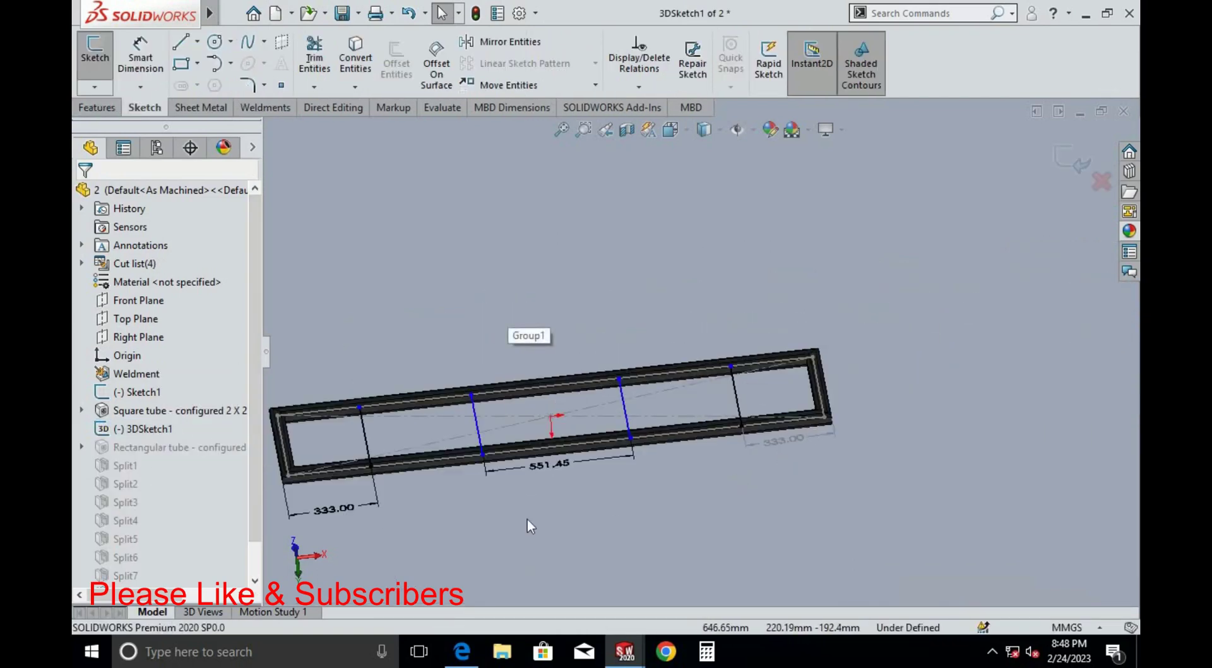
{"action": "double_click", "coordinate": [348, 506]}
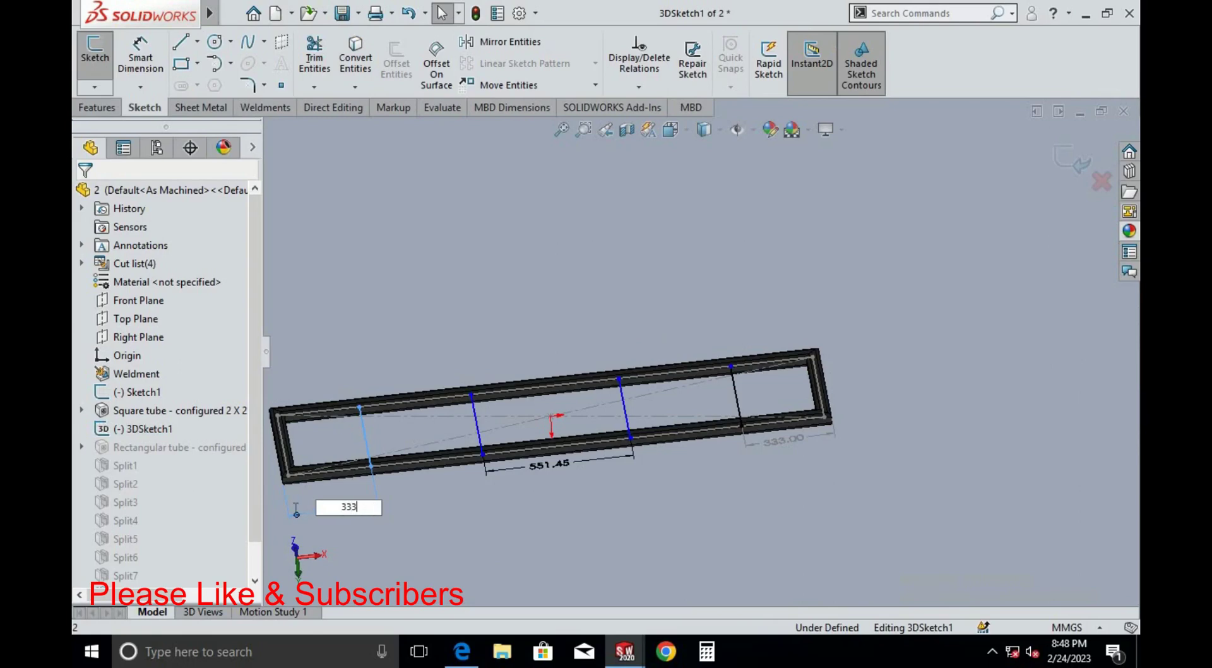
{"action": "key", "text": "ctrl+a"}
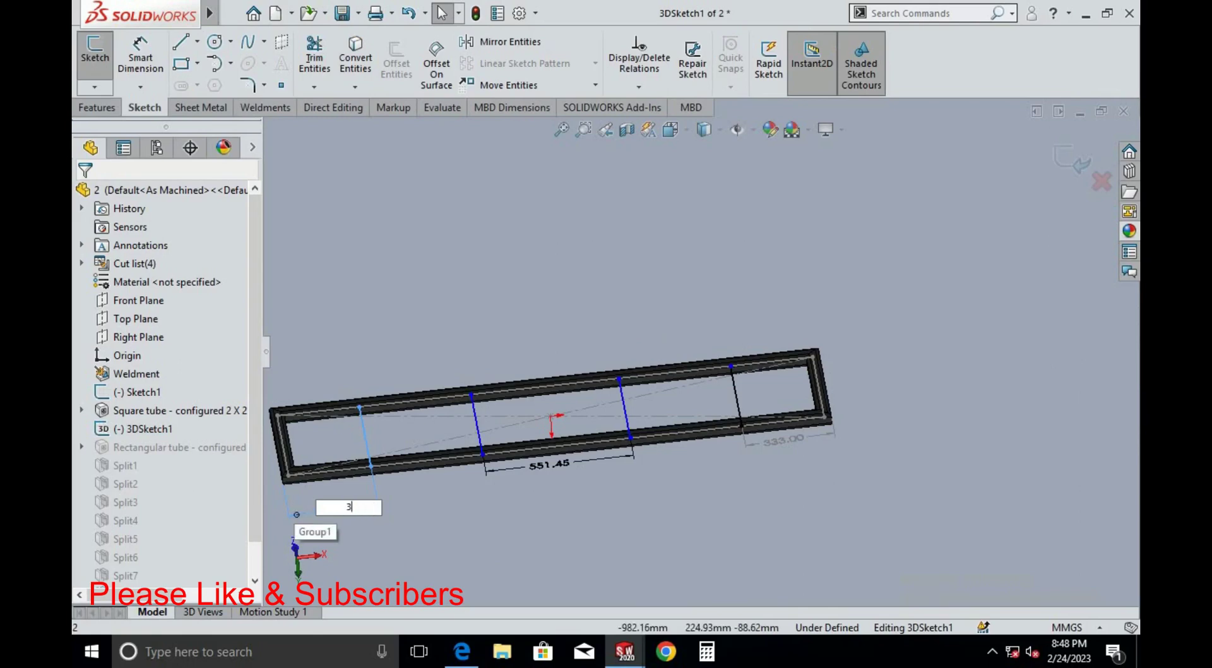
{"action": "key", "text": "Return"}
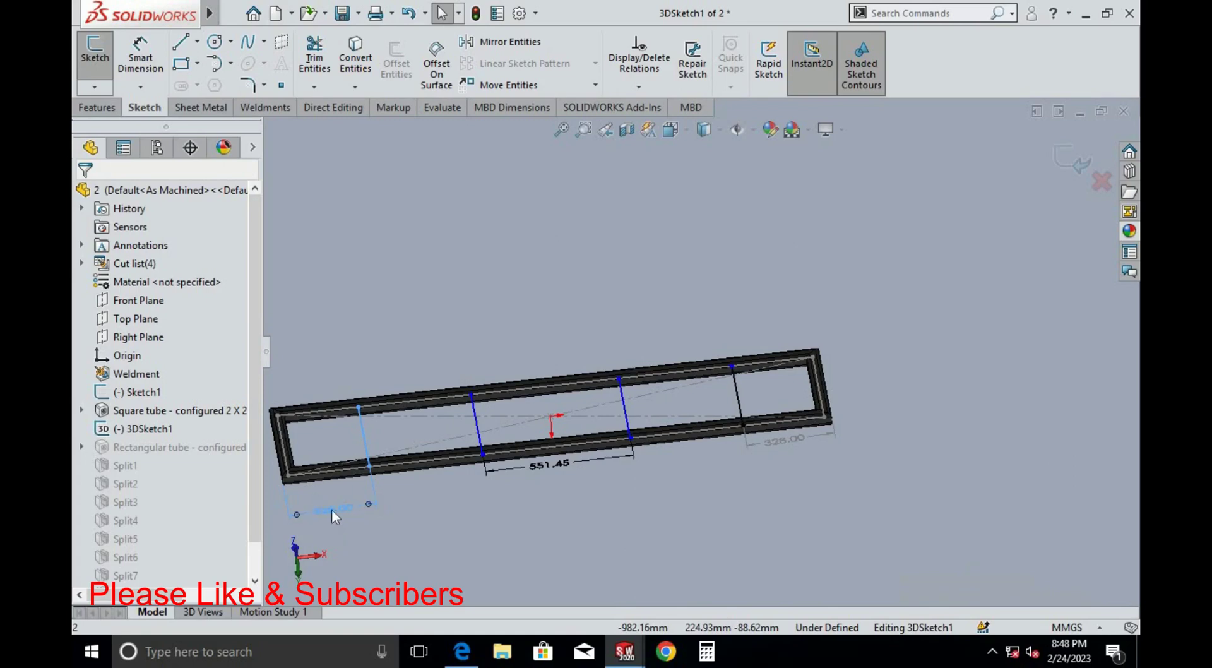
{"action": "left_click", "coordinate": [450, 498]}
Switch back to the Assem2 assembly window
{"action": "key", "text": "alt+Tab"}
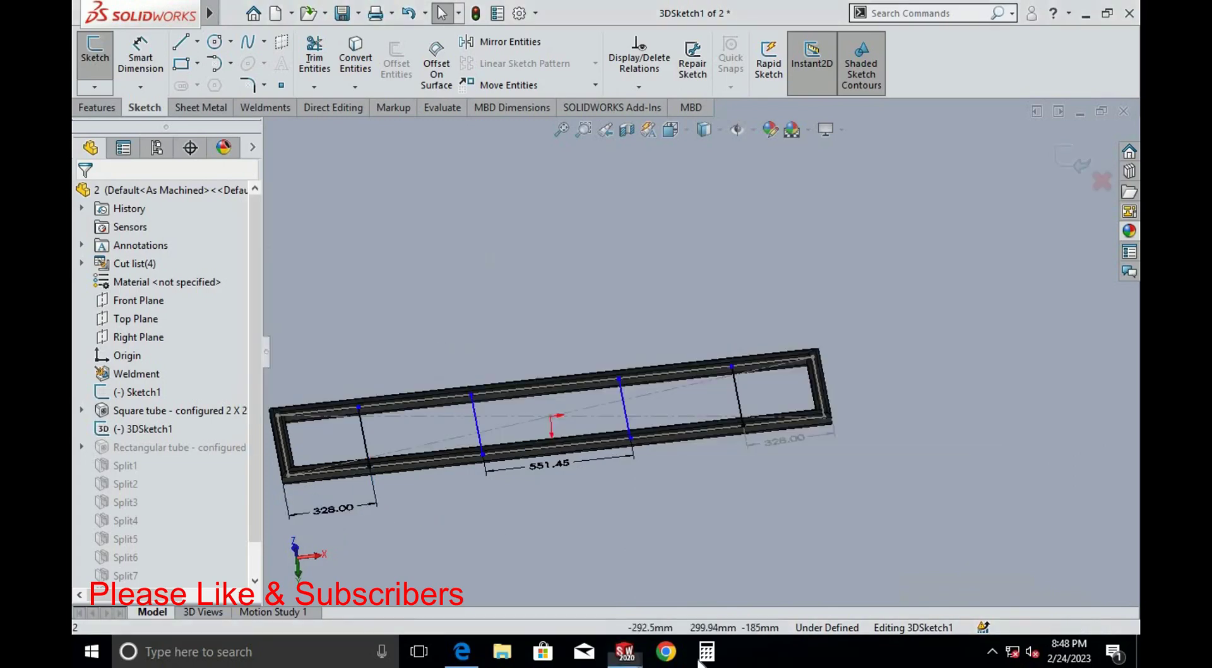
{"action": "left_click", "coordinate": [729, 567]}
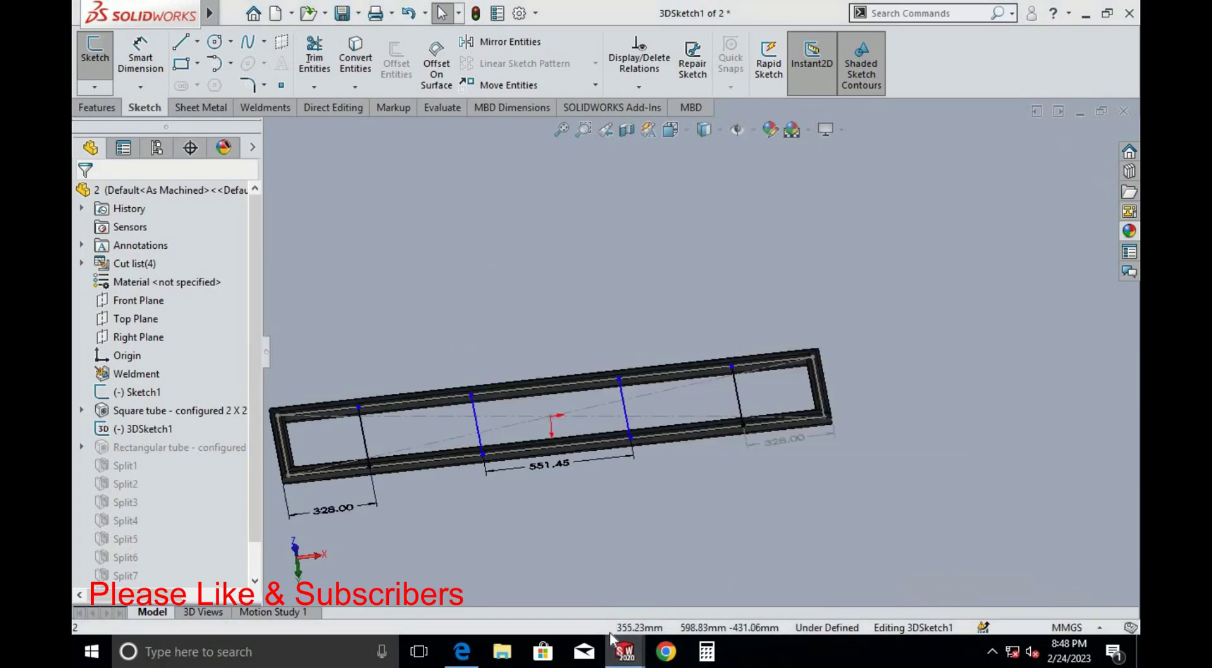
{"action": "left_click", "coordinate": [581, 584]}
Dismiss the rollback warning, check the reference PDF, and rebuild Assem2 with the 328 mm spacing
{"action": "left_click", "coordinate": [698, 324]}
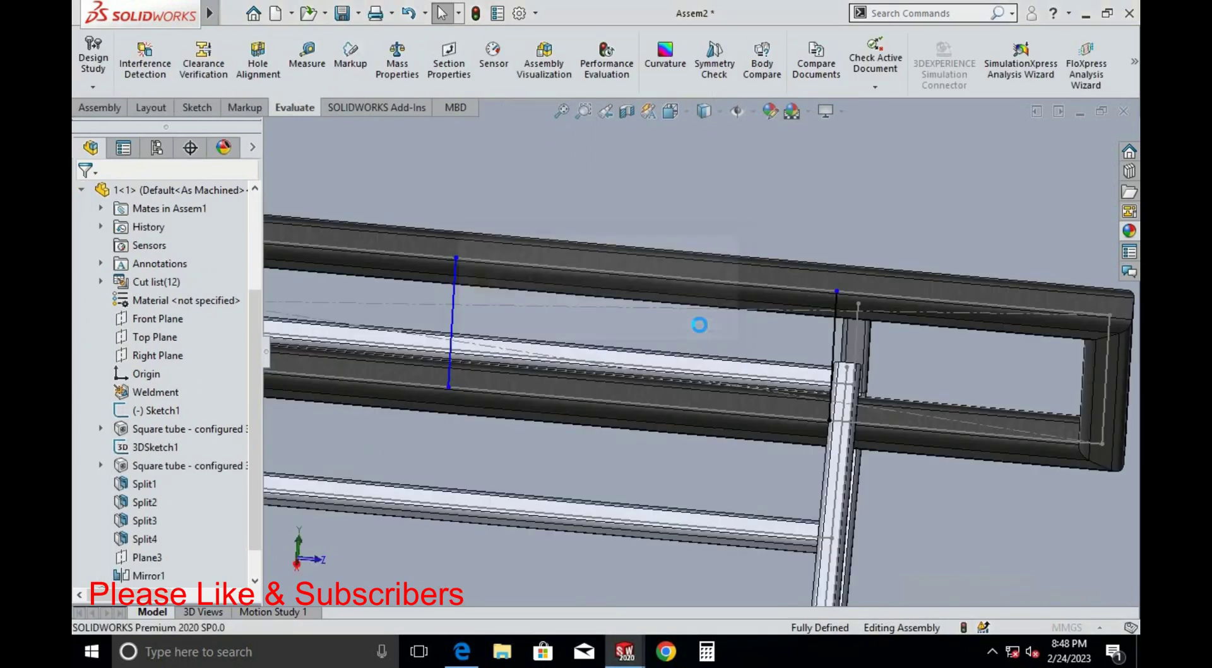
{"action": "left_click", "coordinate": [462, 651]}
{"action": "mouse_move", "coordinate": [624, 651]}
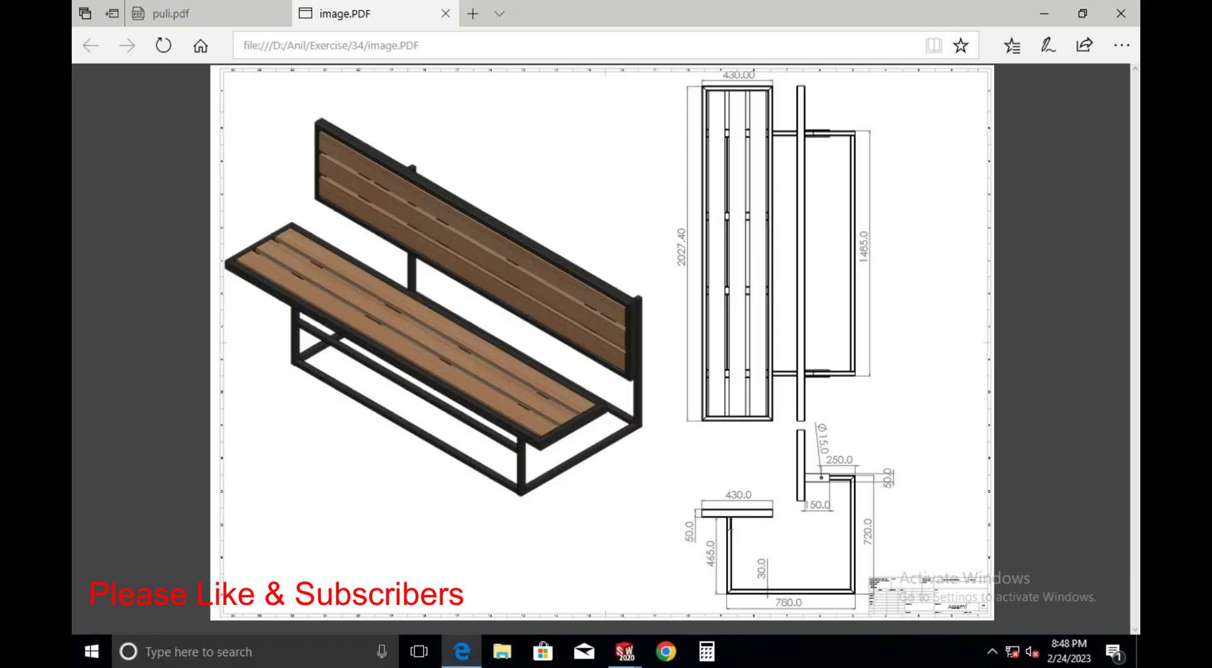
{"action": "left_click", "coordinate": [686, 566]}
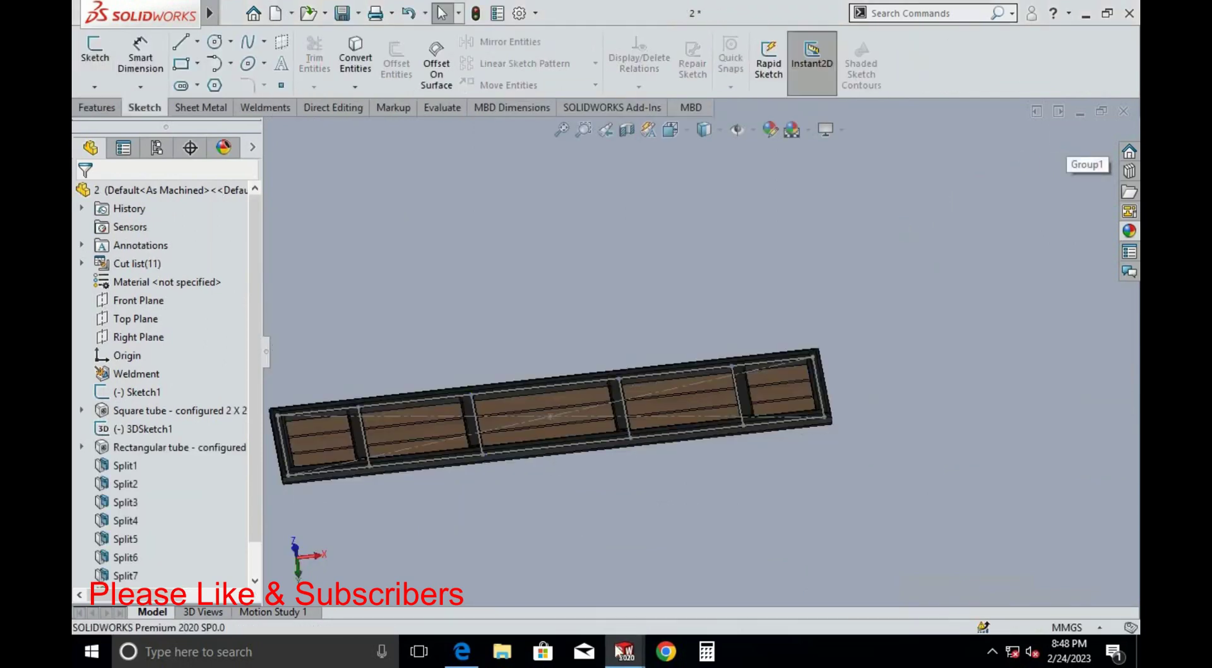
{"action": "left_click", "coordinate": [594, 582]}
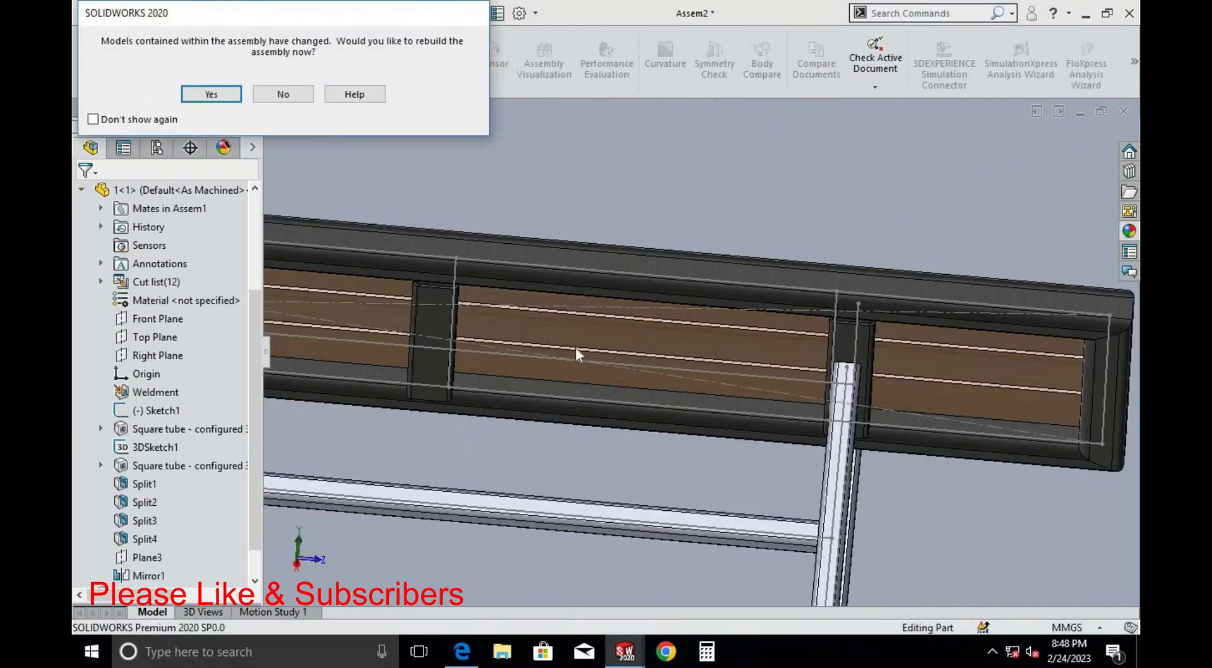
{"action": "left_click", "coordinate": [210, 94]}
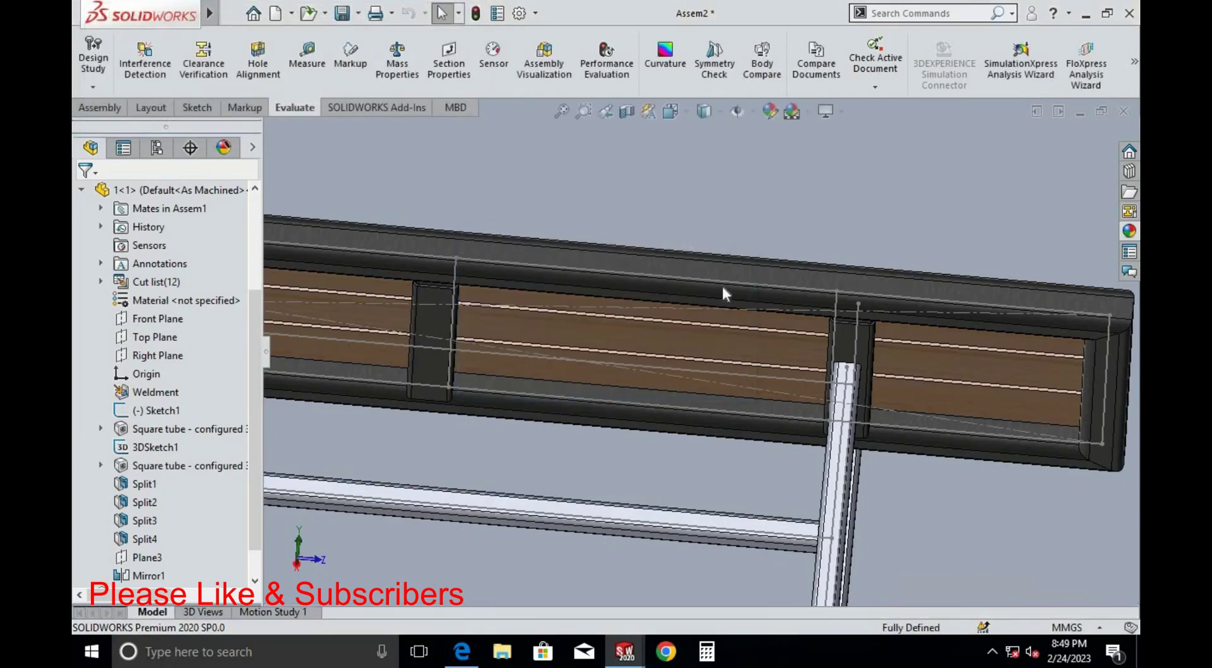
{"action": "scroll", "coordinate": [566, 325], "scroll_direction": "up", "scroll_amount": 3}
{"action": "scroll", "coordinate": [471, 340], "scroll_direction": "up", "scroll_amount": 2}
{"action": "scroll", "coordinate": [464, 332], "scroll_direction": "down", "scroll_amount": 2}
{"action": "scroll", "coordinate": [465, 332], "scroll_direction": "down", "scroll_amount": 3}
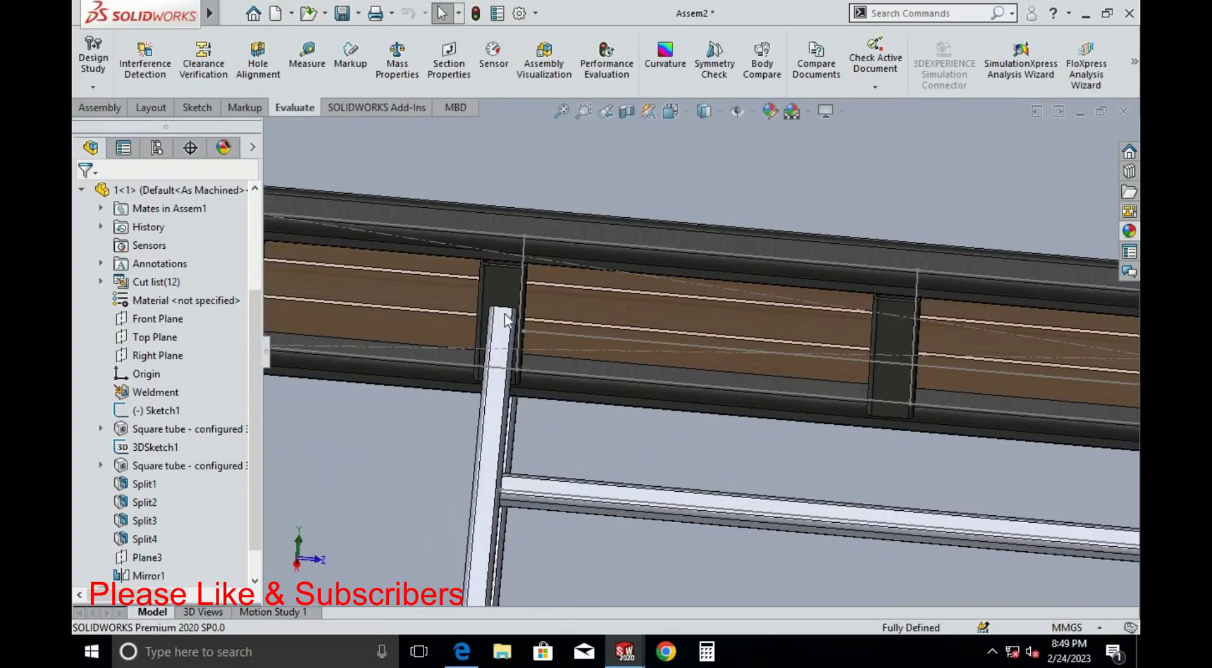
Show part 2's 3DSketch1 dimensions, now 328.00 and 551.45 mm
{"action": "key", "text": "alt+Tab"}
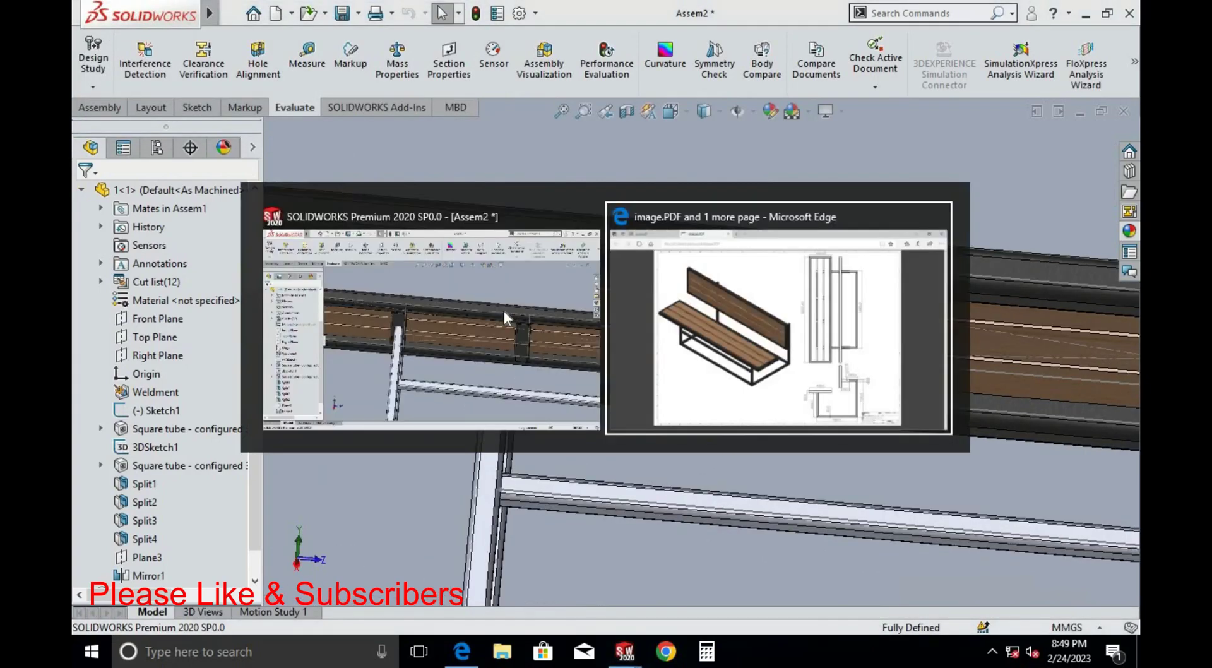
{"action": "left_click", "coordinate": [502, 307]}
{"action": "mouse_move", "coordinate": [624, 652]}
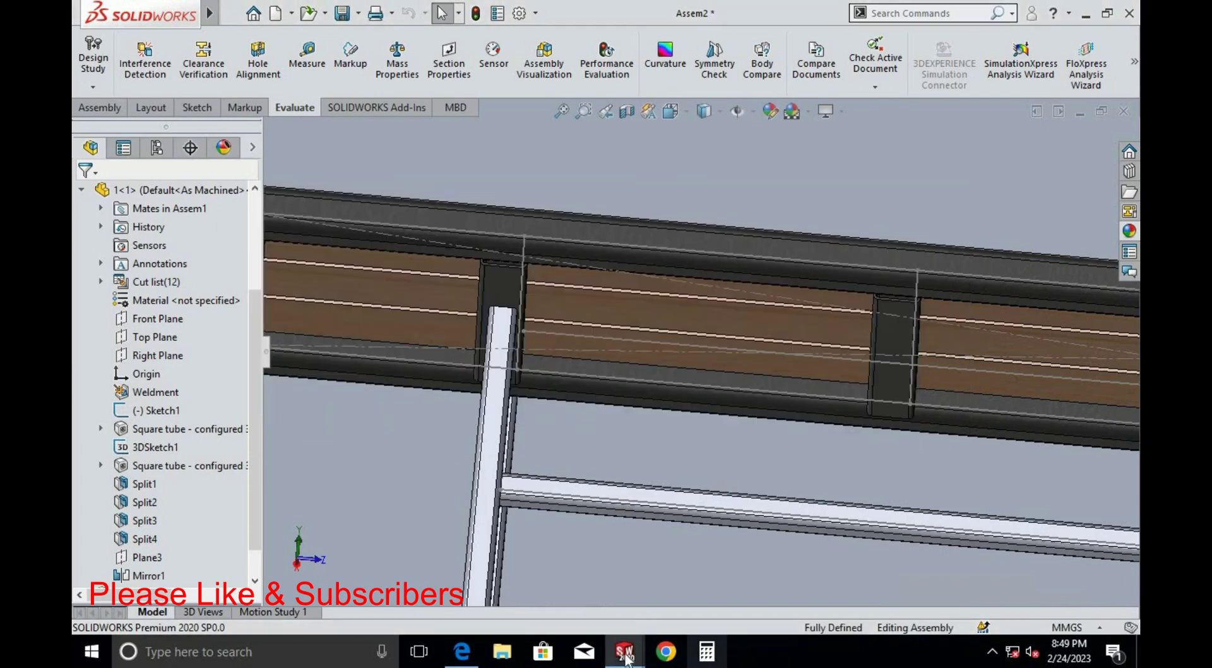
{"action": "left_click", "coordinate": [722, 578]}
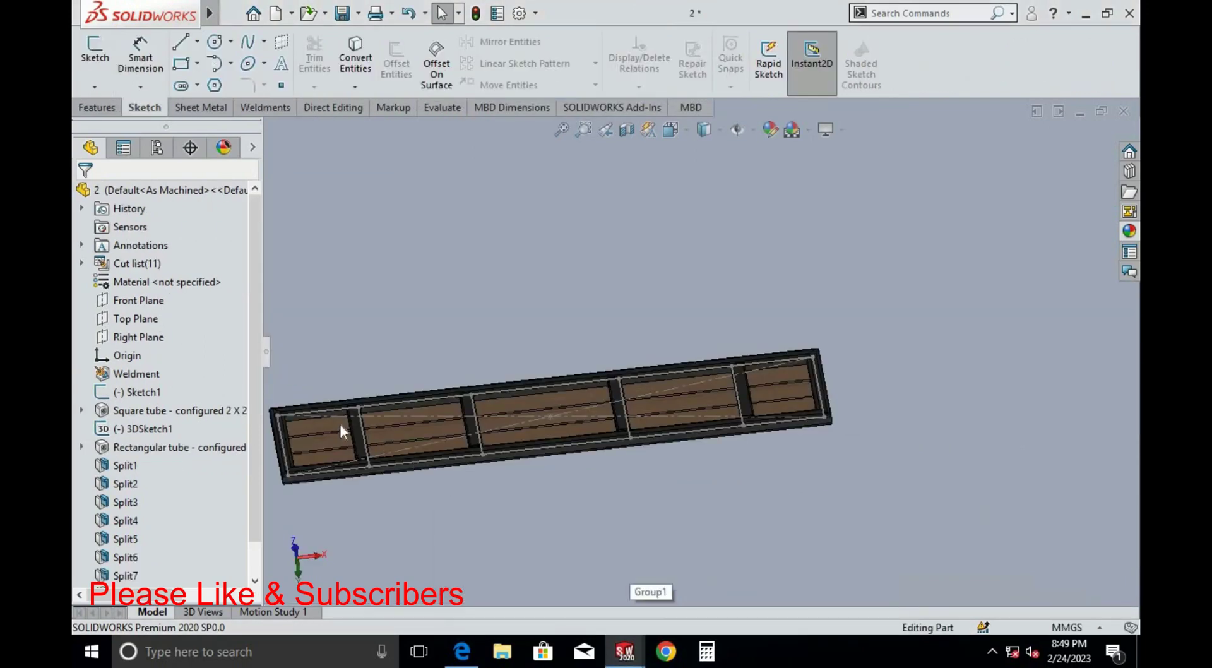
{"action": "scroll", "coordinate": [340, 429], "scroll_direction": "down", "scroll_amount": 3}
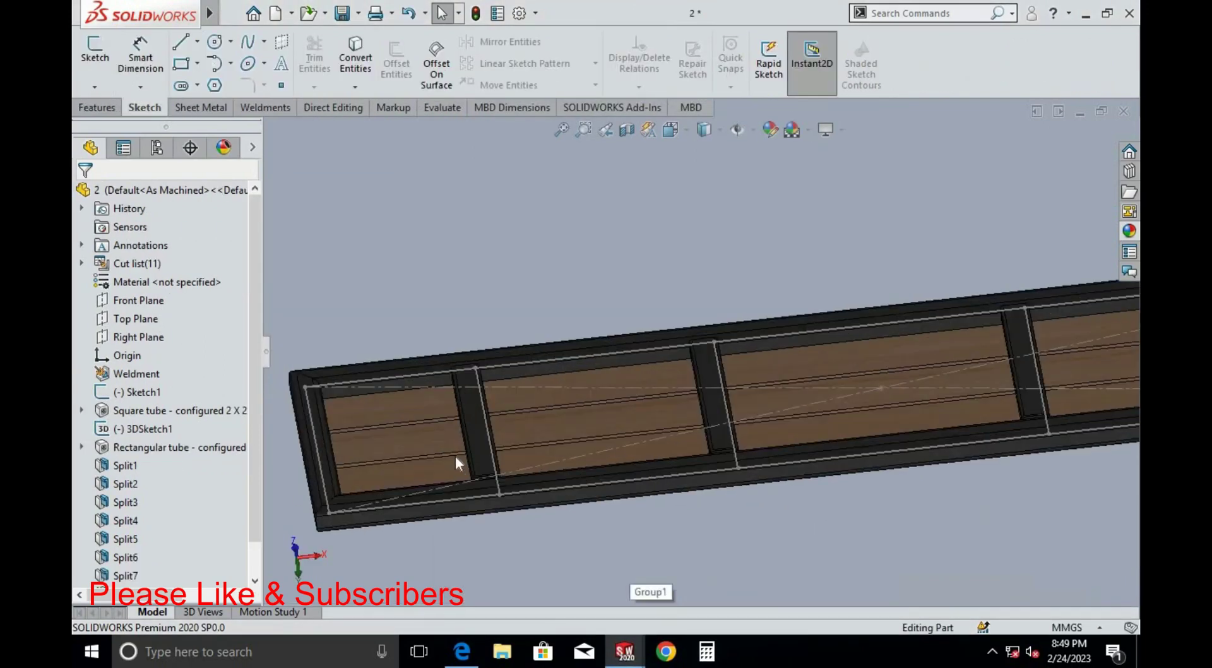
{"action": "left_click", "coordinate": [160, 430]}
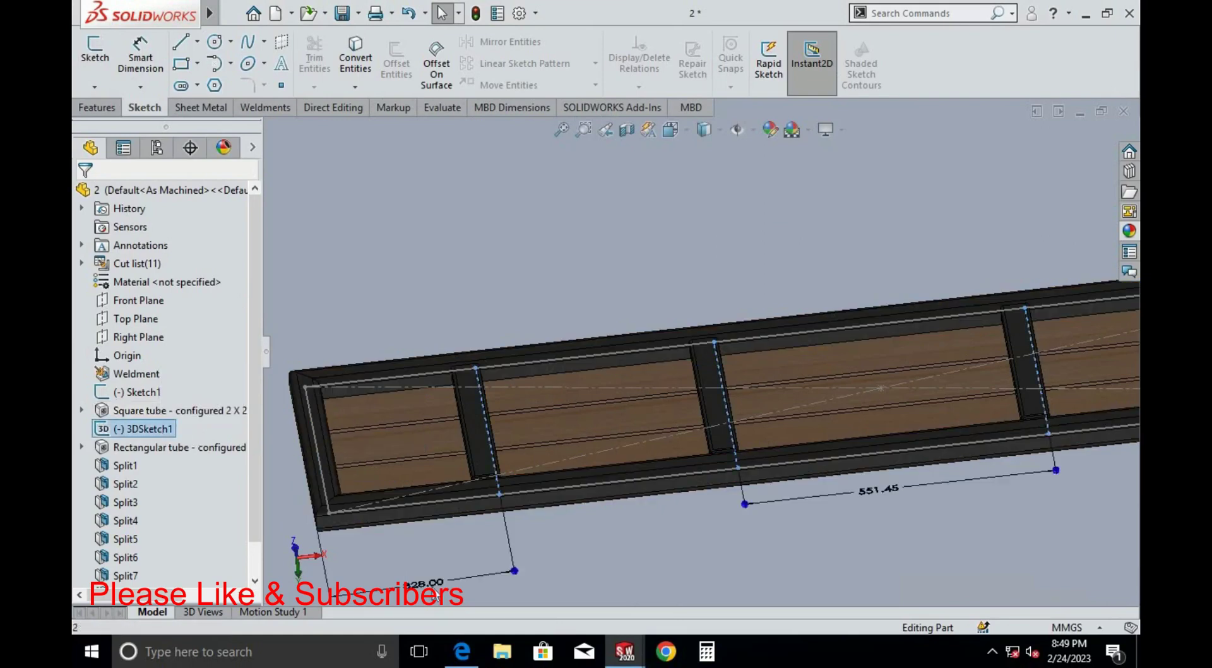
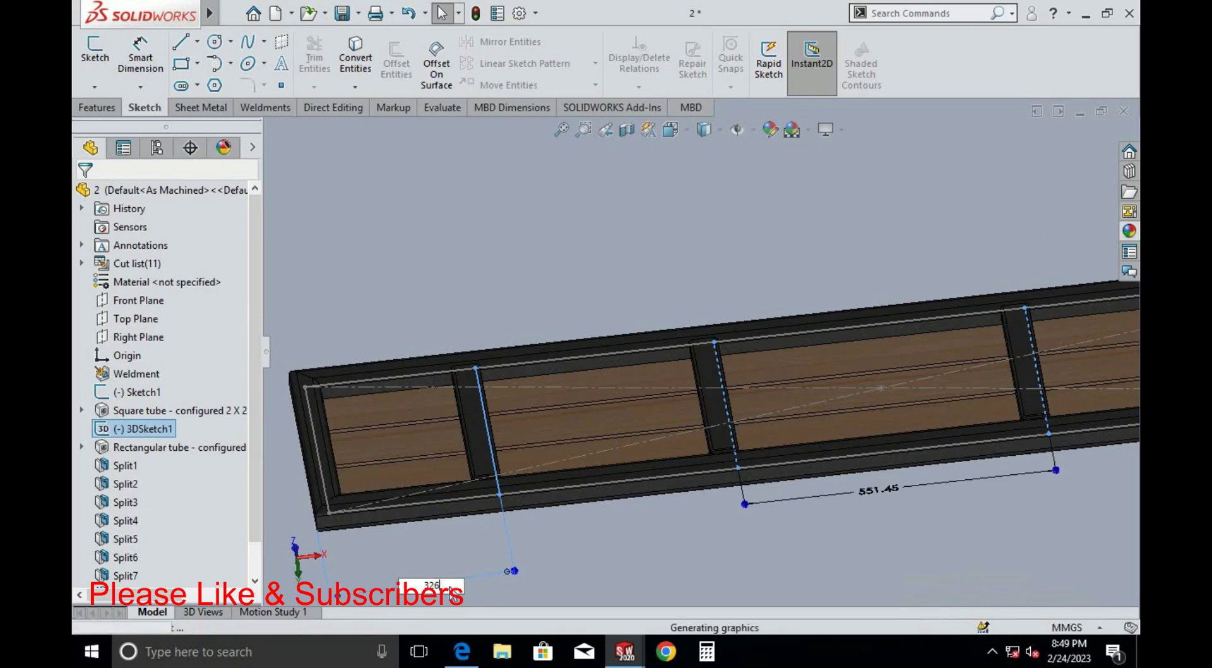
Rebuild Assem2, then change part 2's 3DSketch1 dimension from 326 mm to 329 mm
{"action": "key", "text": "alt+Tab"}
{"action": "key", "text": "Escape"}
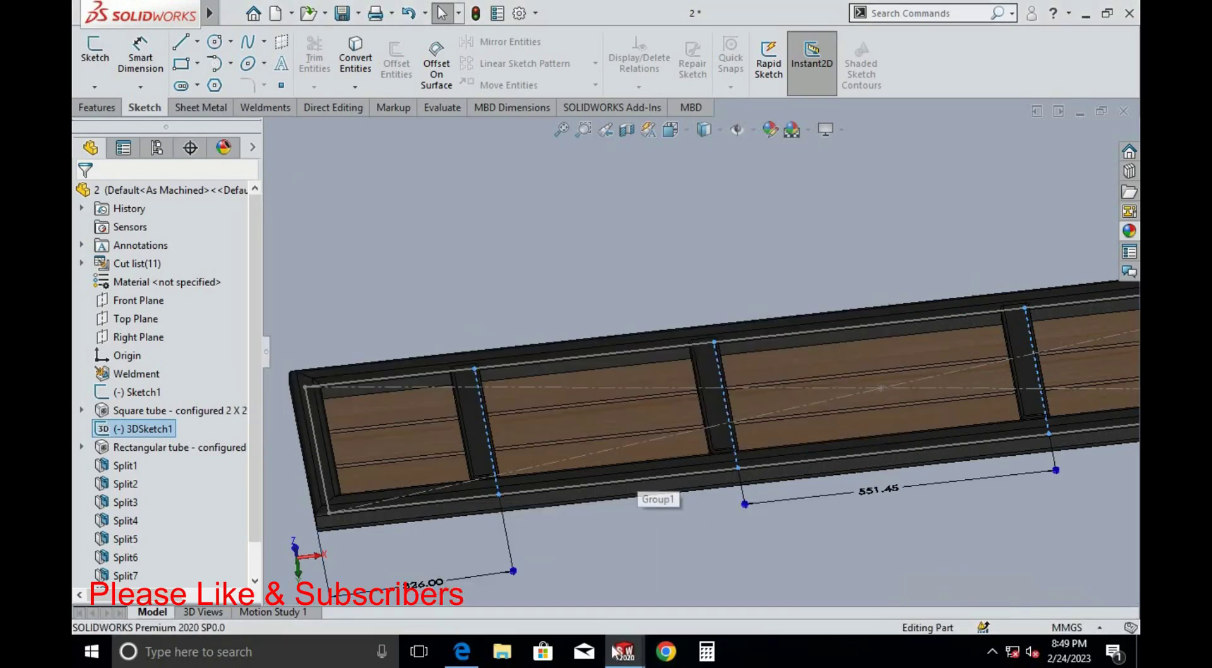
{"action": "left_click", "coordinate": [513, 566]}
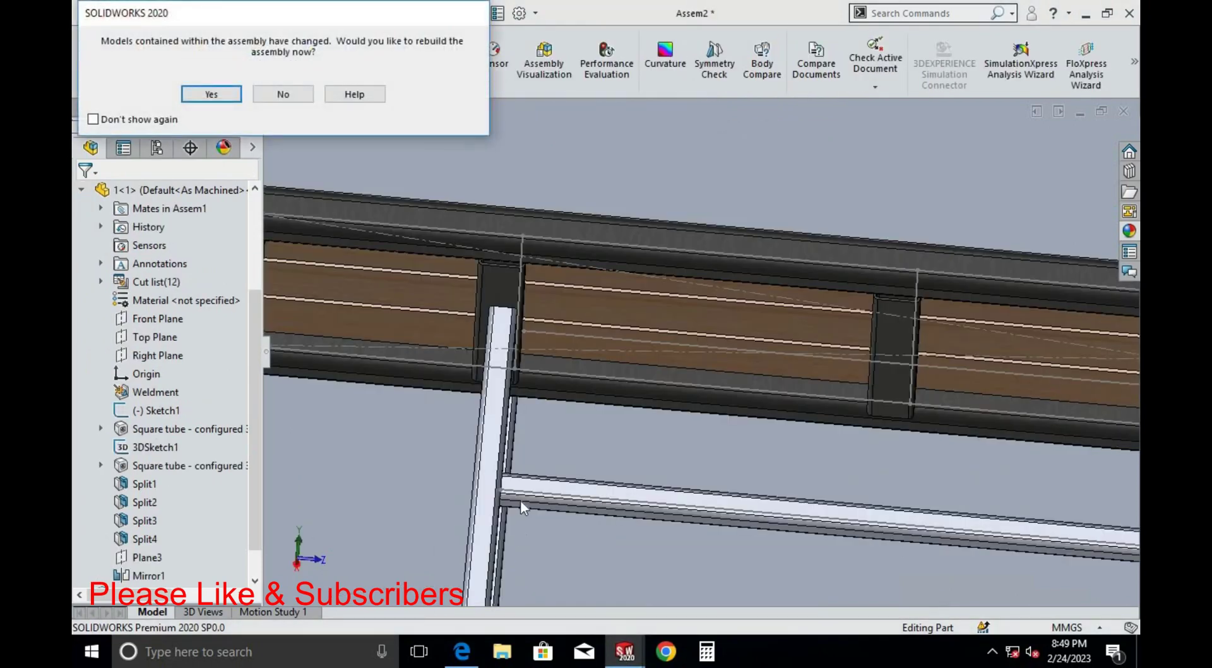
{"action": "left_click", "coordinate": [199, 95]}
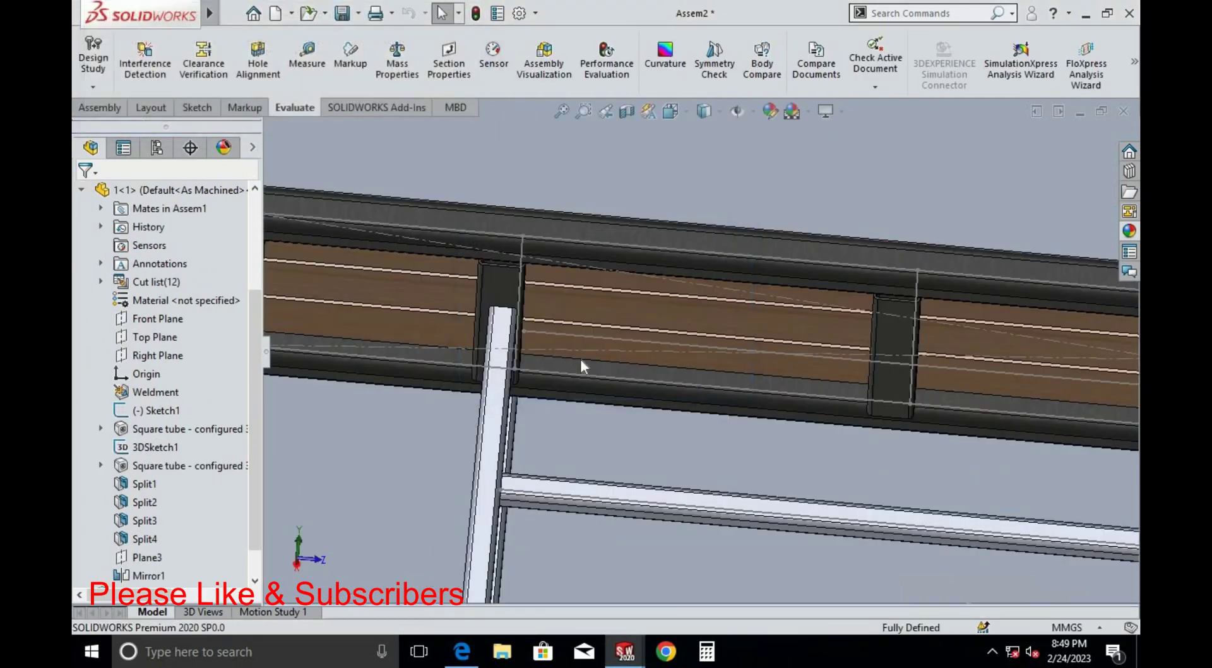
{"action": "mouse_move", "coordinate": [624, 652]}
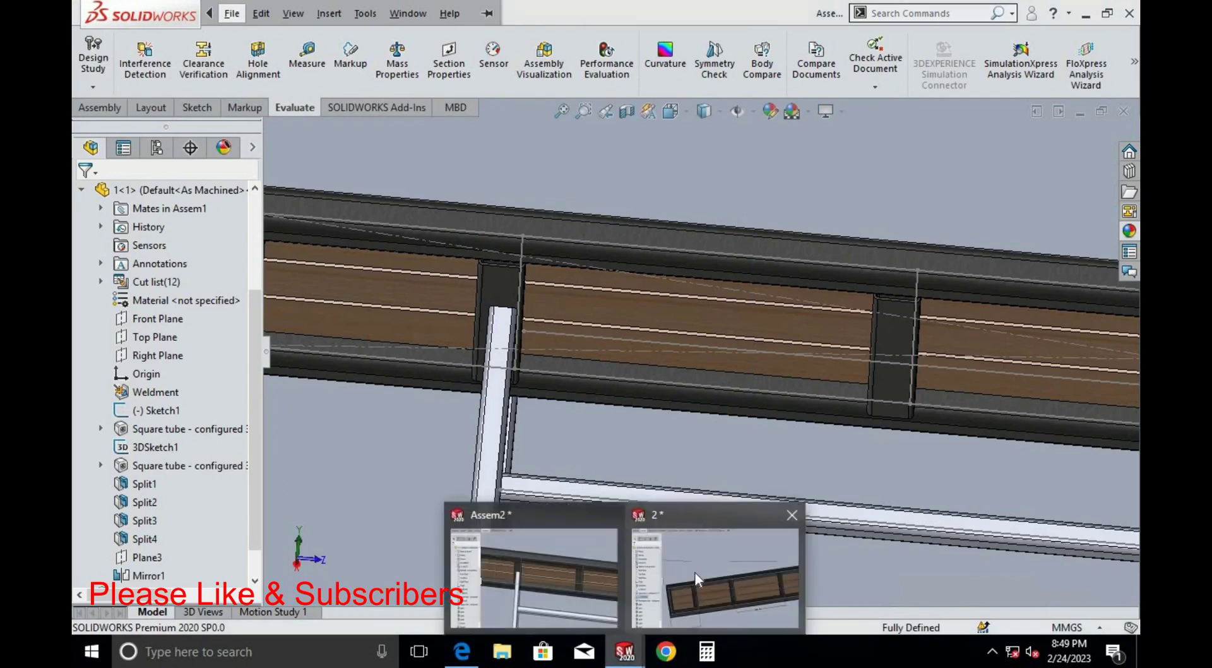
{"action": "left_click", "coordinate": [694, 572]}
{"action": "double_click", "coordinate": [150, 428]}
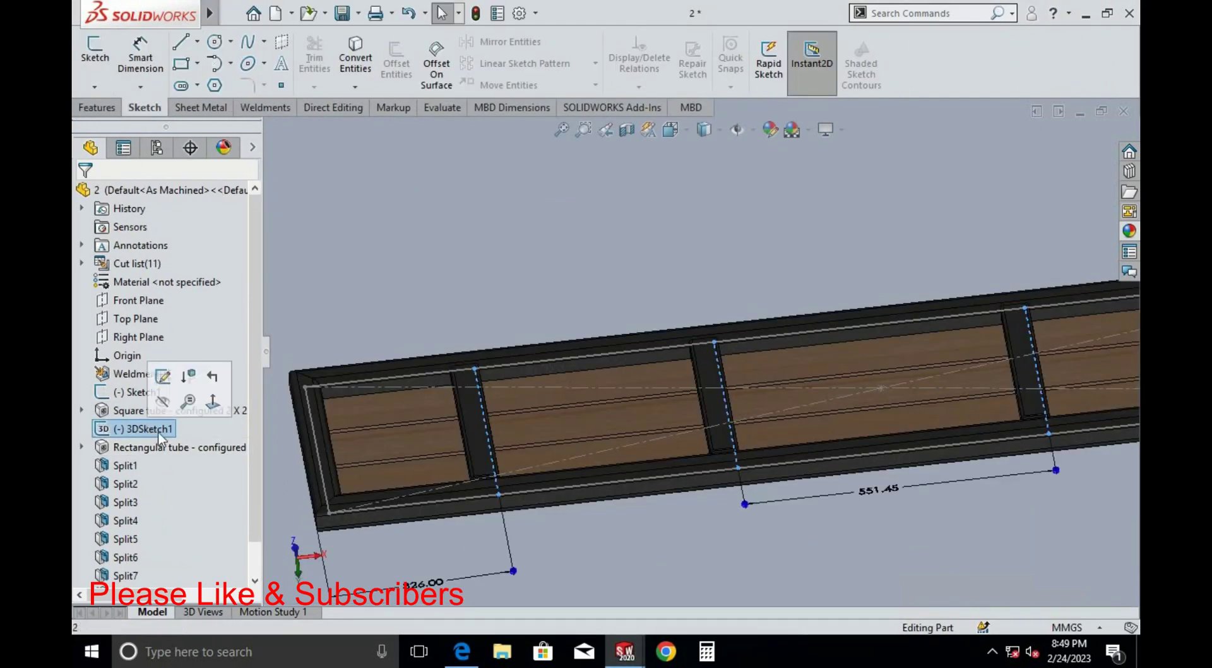
{"action": "double_click", "coordinate": [423, 586]}
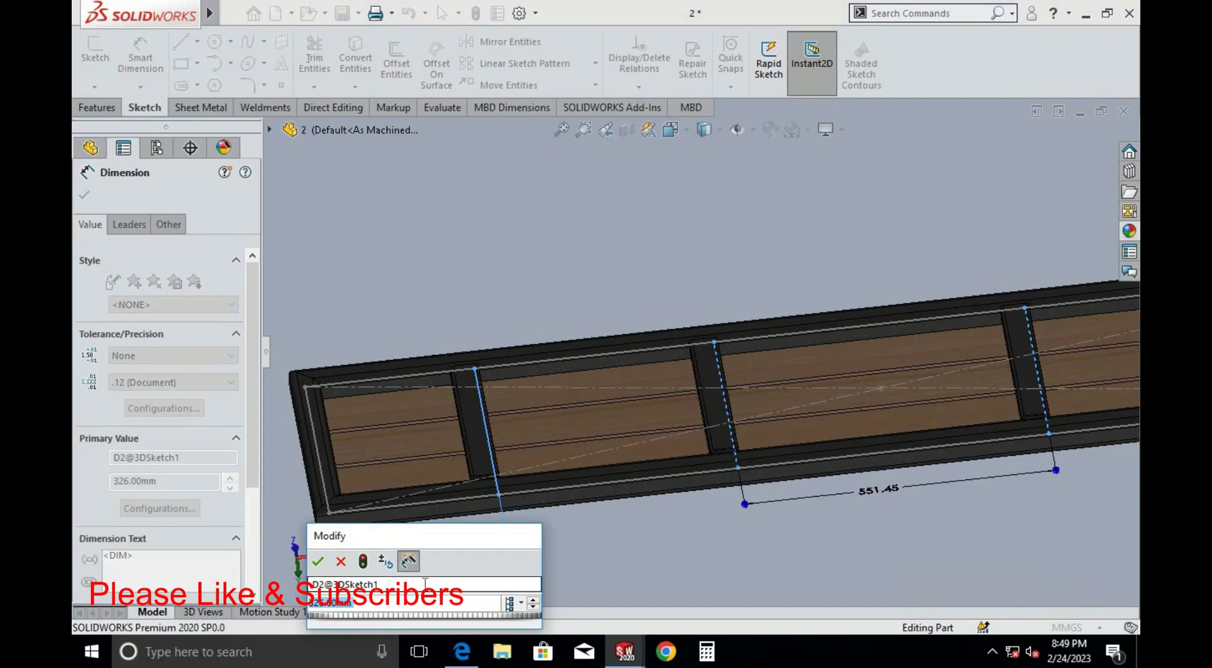
{"action": "type", "text": "329"}
{"action": "key", "text": "Return"}
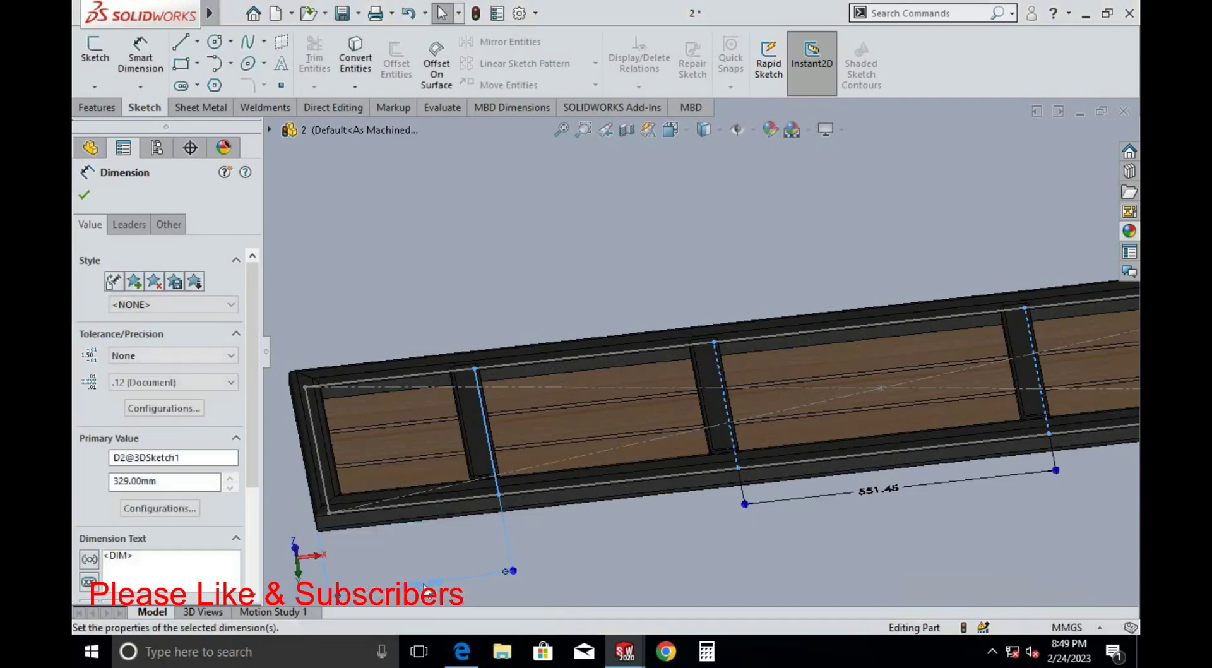
{"action": "left_click", "coordinate": [494, 257]}
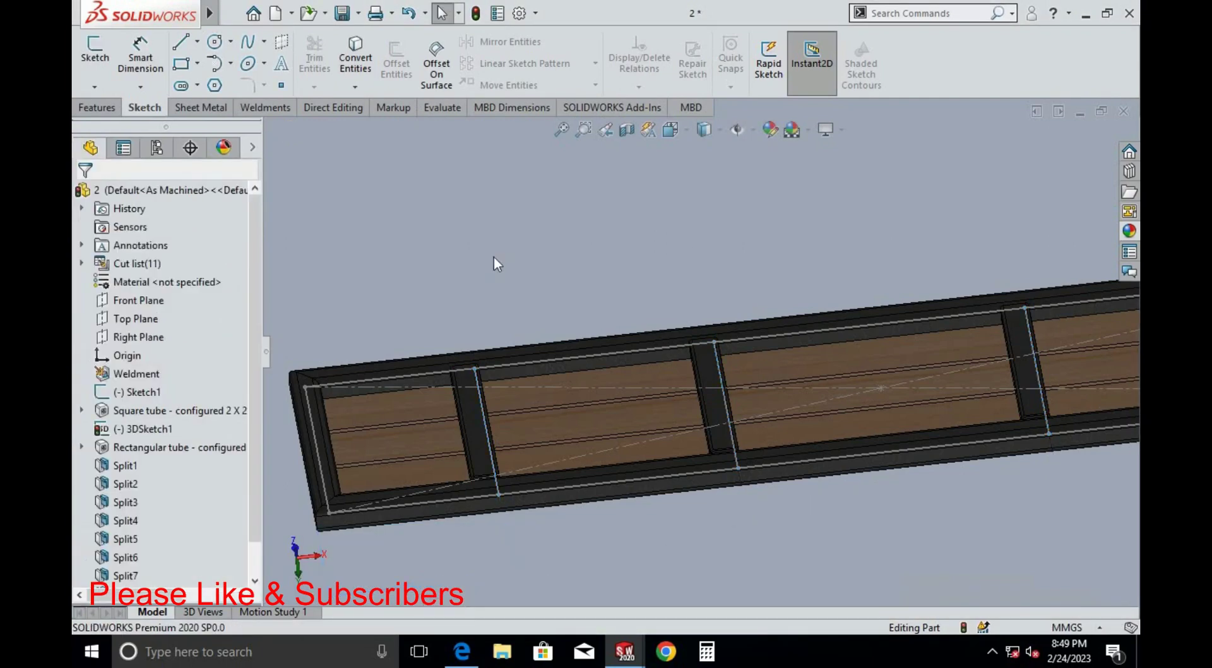
Check the assembly, then set the 3DSketch1 dimension to 332 mm and rebuild part 2
{"action": "key", "text": "alt+Tab"}
{"action": "key", "text": "alt+Tab"}
{"action": "mouse_move", "coordinate": [624, 651]}
{"action": "left_click", "coordinate": [650, 555]}
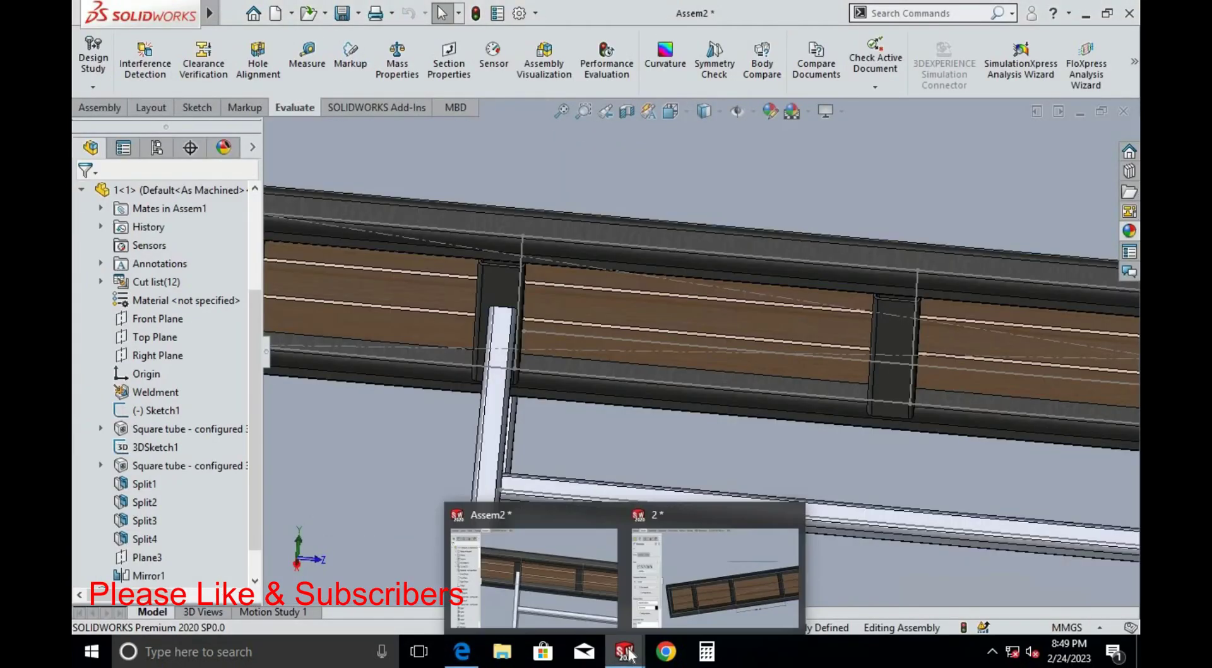
{"action": "scroll", "coordinate": [1028, 362], "scroll_direction": "up", "scroll_amount": 5}
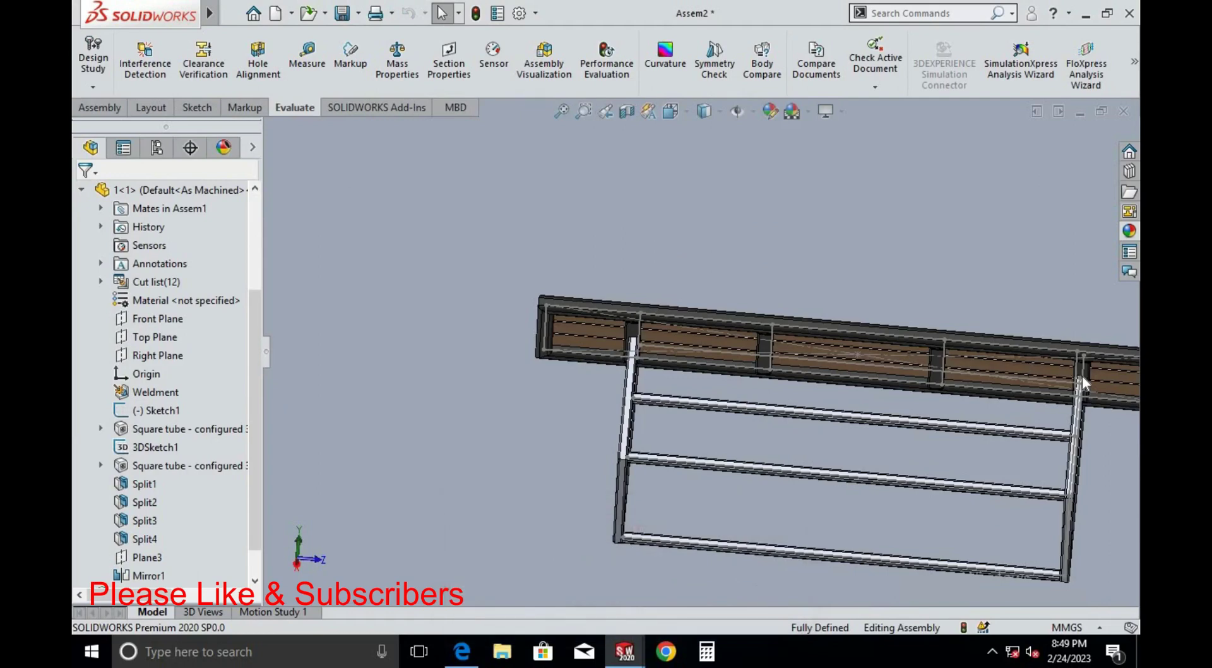
{"action": "scroll", "coordinate": [1081, 376], "scroll_direction": "down", "scroll_amount": 5}
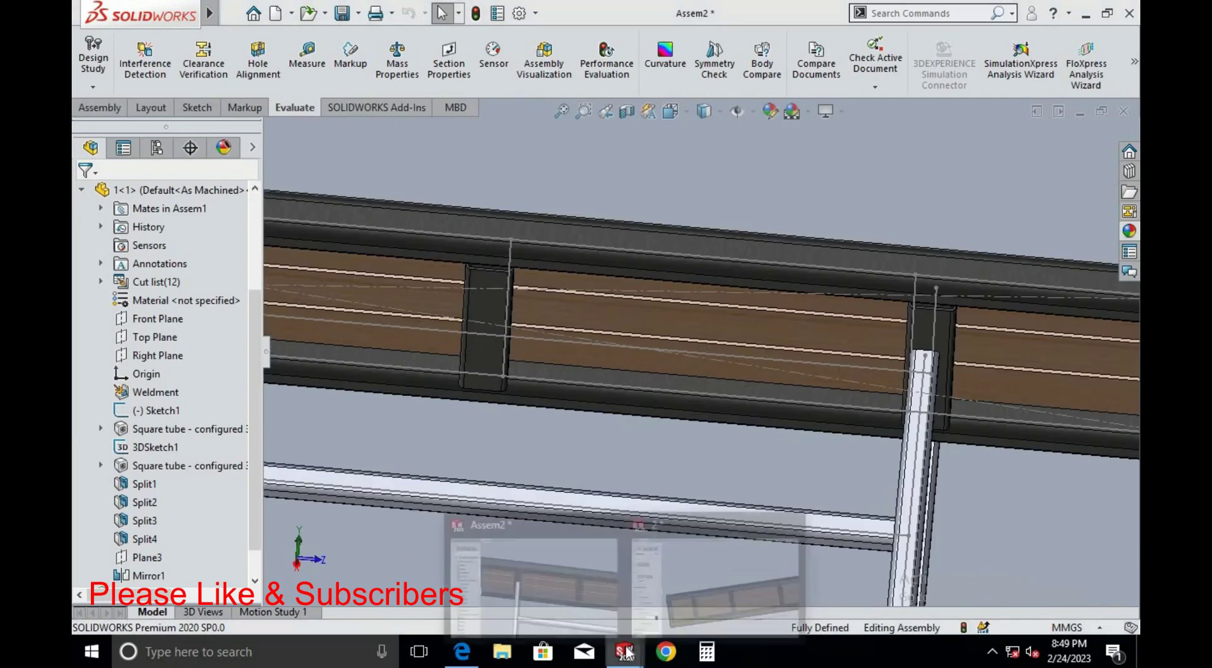
{"action": "left_click", "coordinate": [669, 552]}
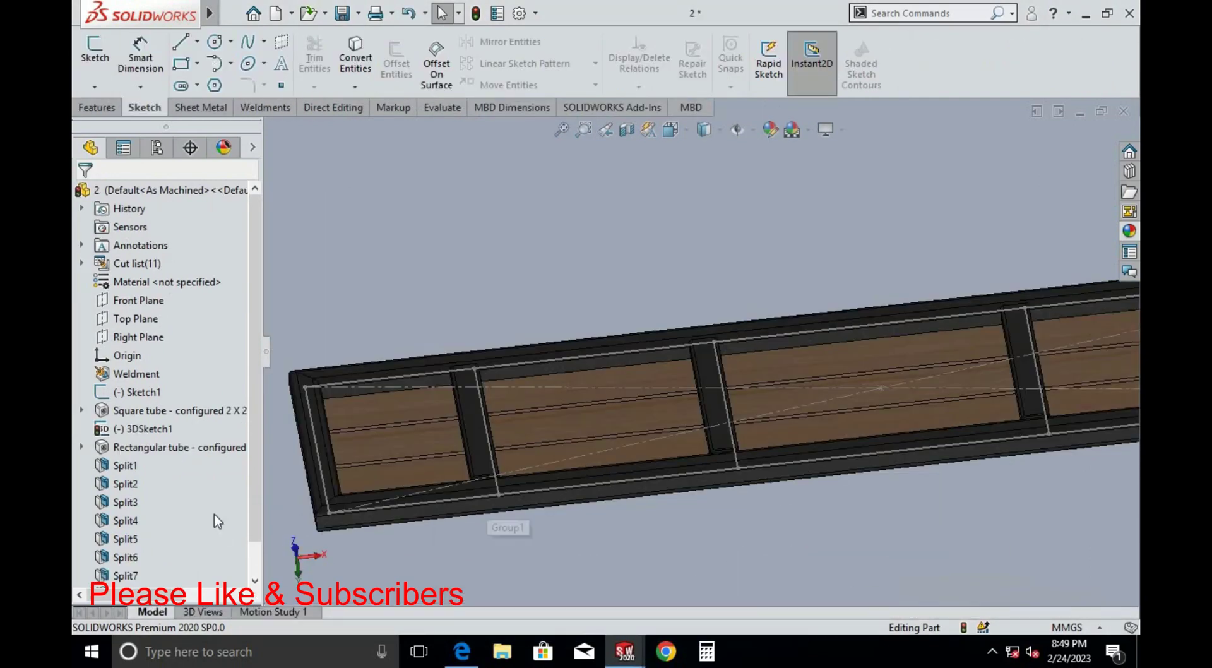
{"action": "left_click", "coordinate": [143, 430]}
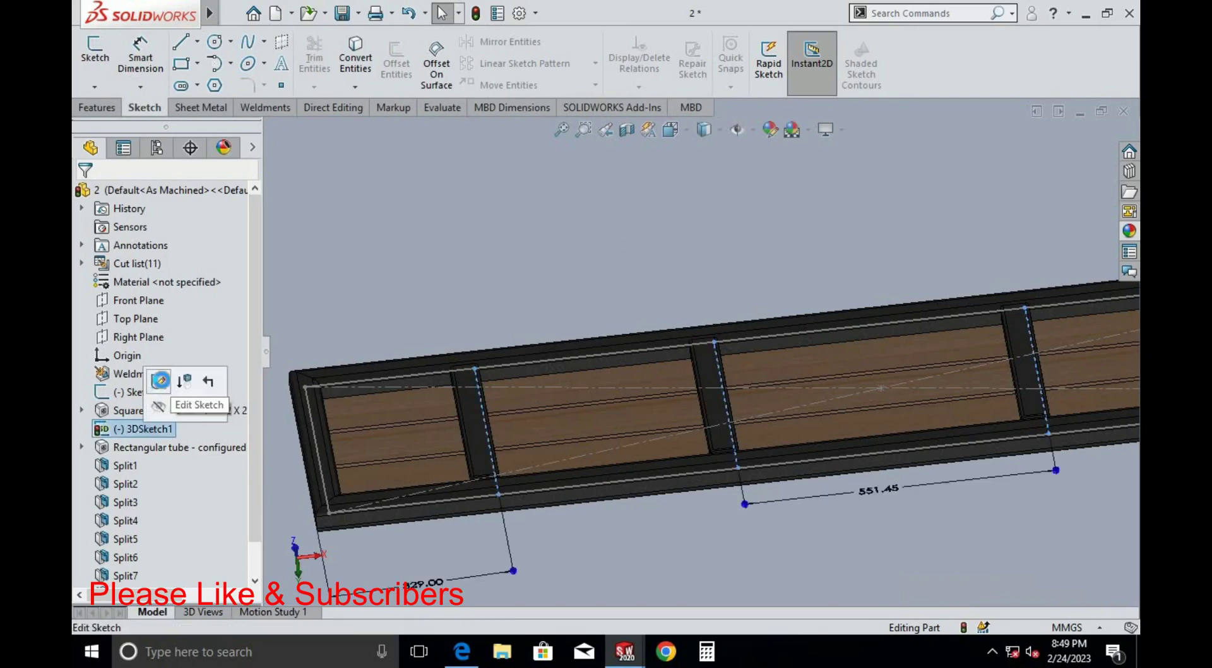
{"action": "left_click", "coordinate": [160, 382]}
{"action": "double_click", "coordinate": [424, 580]}
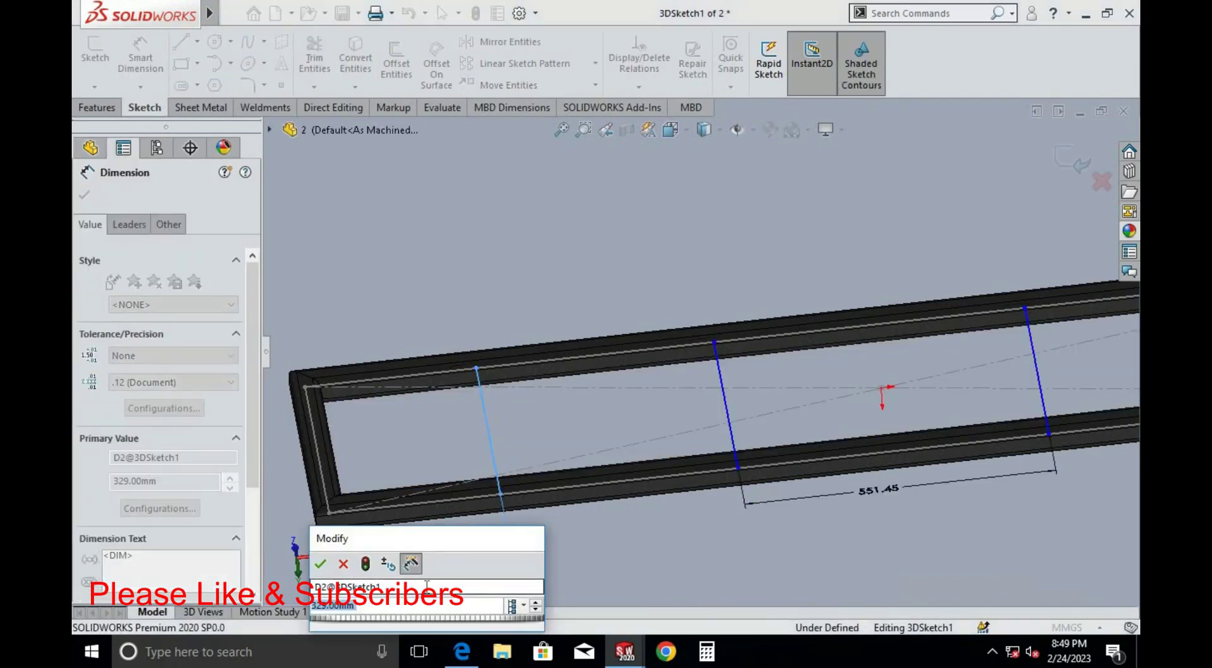
{"action": "type", "text": "332"}
{"action": "key", "text": "Return"}
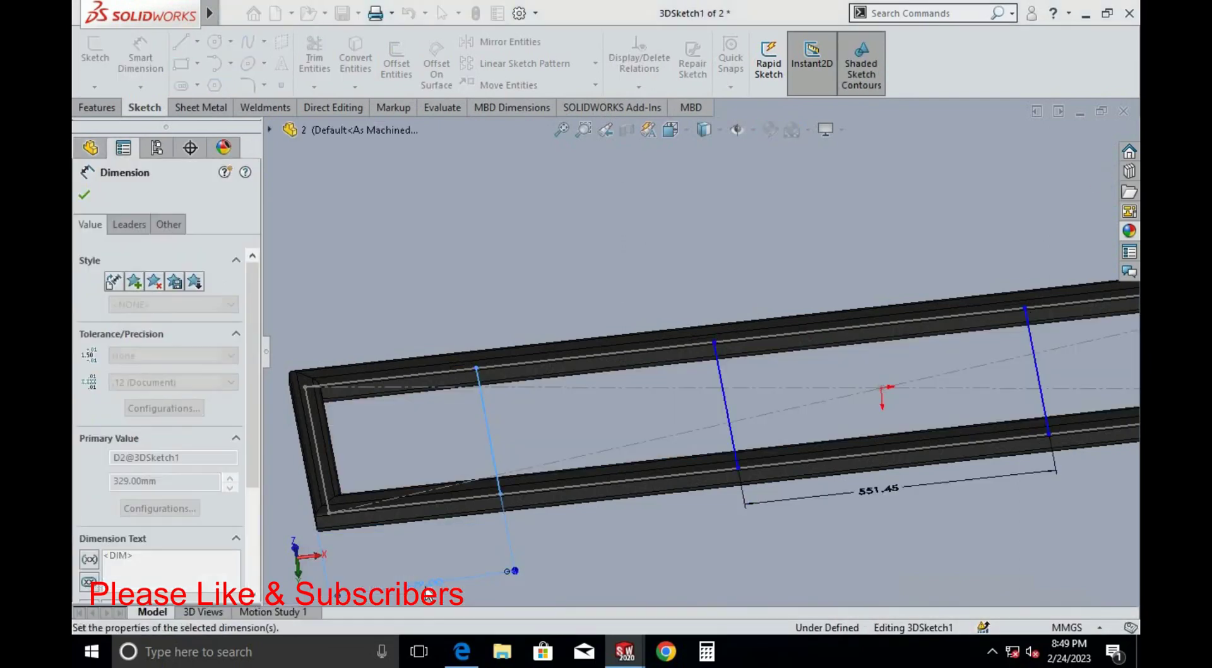
{"action": "left_click", "coordinate": [1076, 161]}
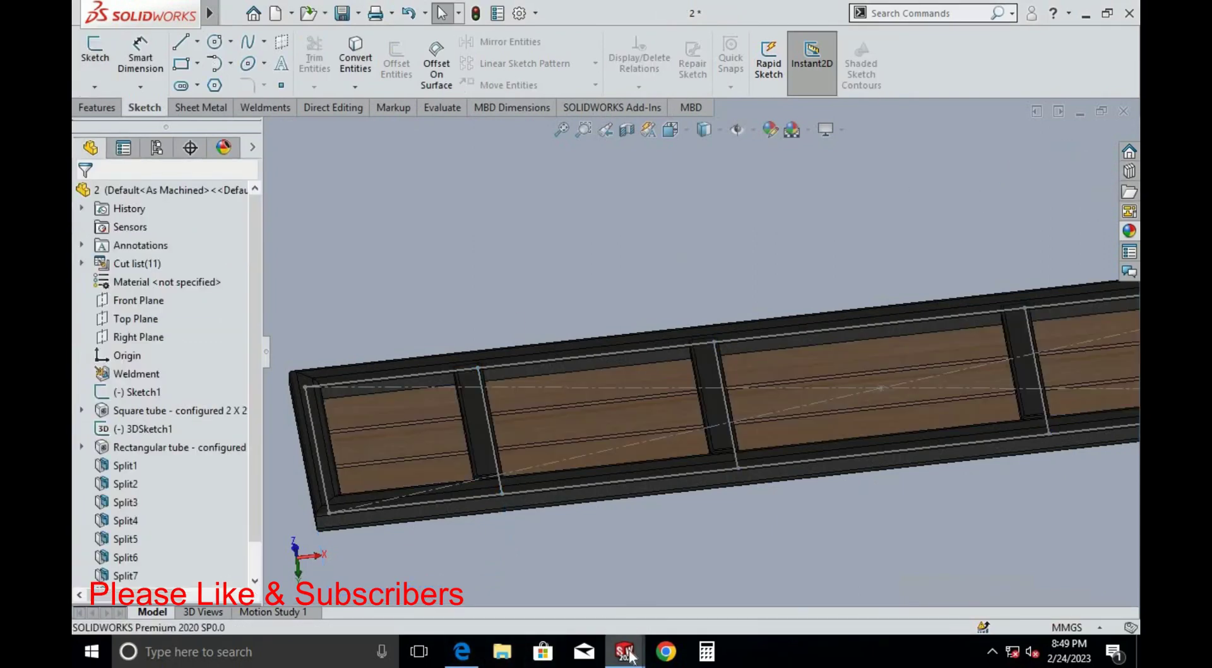
Rebuild Assem2 with the updated part and view the bench from above
{"action": "mouse_move", "coordinate": [624, 650]}
{"action": "left_click", "coordinate": [512, 588]}
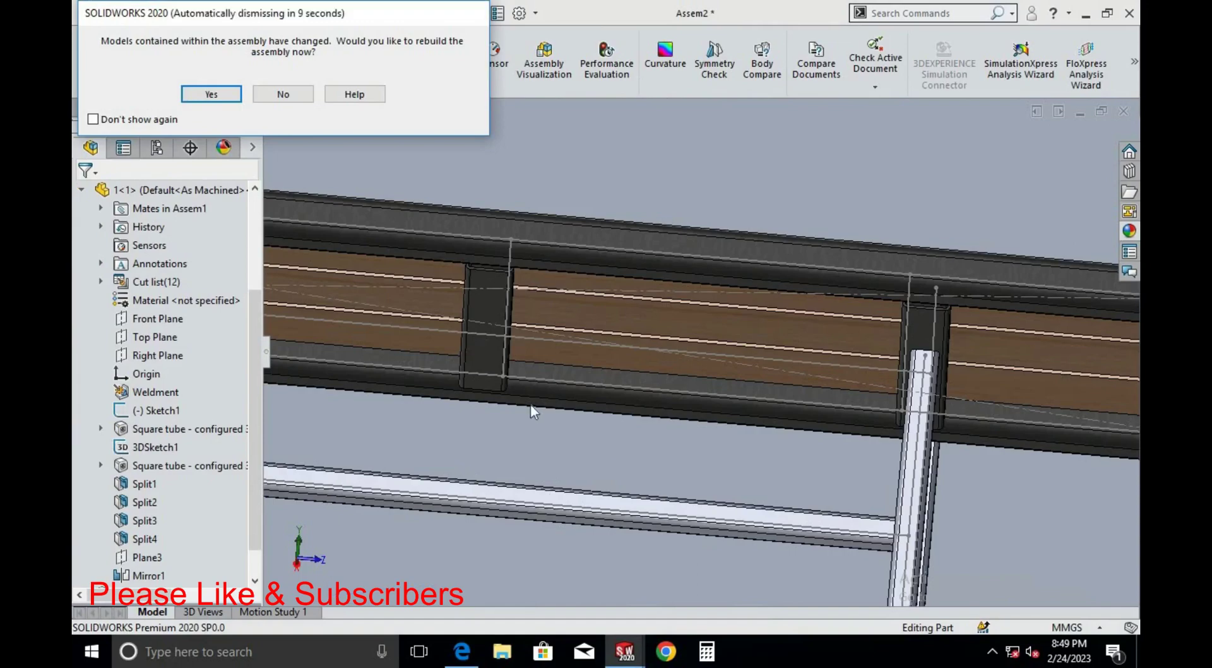
{"action": "left_click", "coordinate": [211, 94]}
{"action": "scroll", "coordinate": [631, 253], "scroll_direction": "up", "scroll_amount": 5}
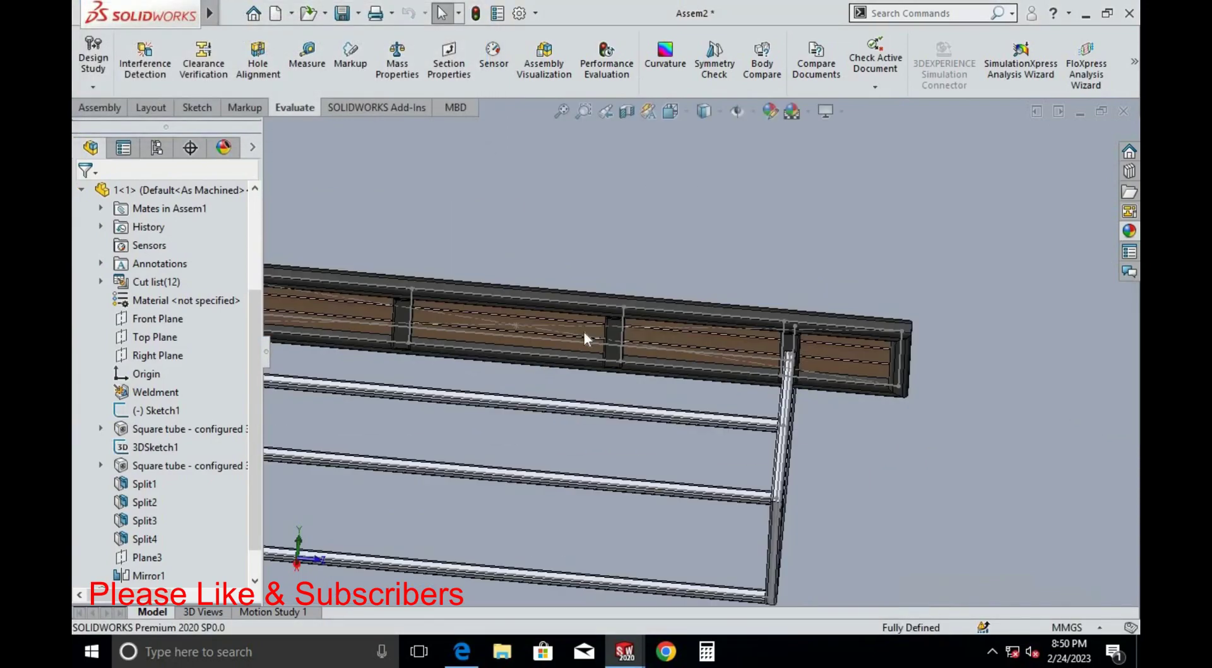
{"action": "mouse_move", "coordinate": [585, 331]}
{"action": "middle_mouse_down"}
{"action": "mouse_move", "coordinate": [541, 443]}
{"action": "mouse_move", "coordinate": [652, 385]}
{"action": "middle_mouse_up"}
{"action": "scroll", "coordinate": [545, 350], "scroll_direction": "down", "scroll_amount": 3}
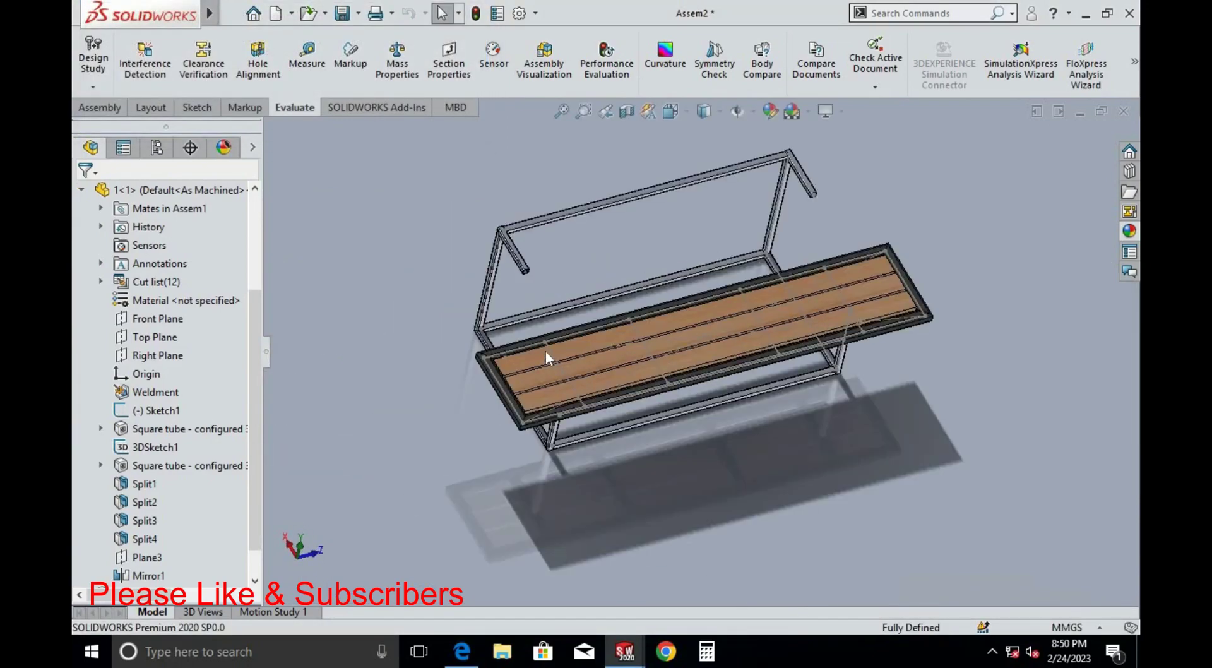
{"action": "scroll", "coordinate": [579, 346], "scroll_direction": "down", "scroll_amount": 3}
Hide the leftover sketch line on the seat frame
{"action": "left_click", "coordinate": [580, 341]}
{"action": "right_click", "coordinate": [580, 341]}
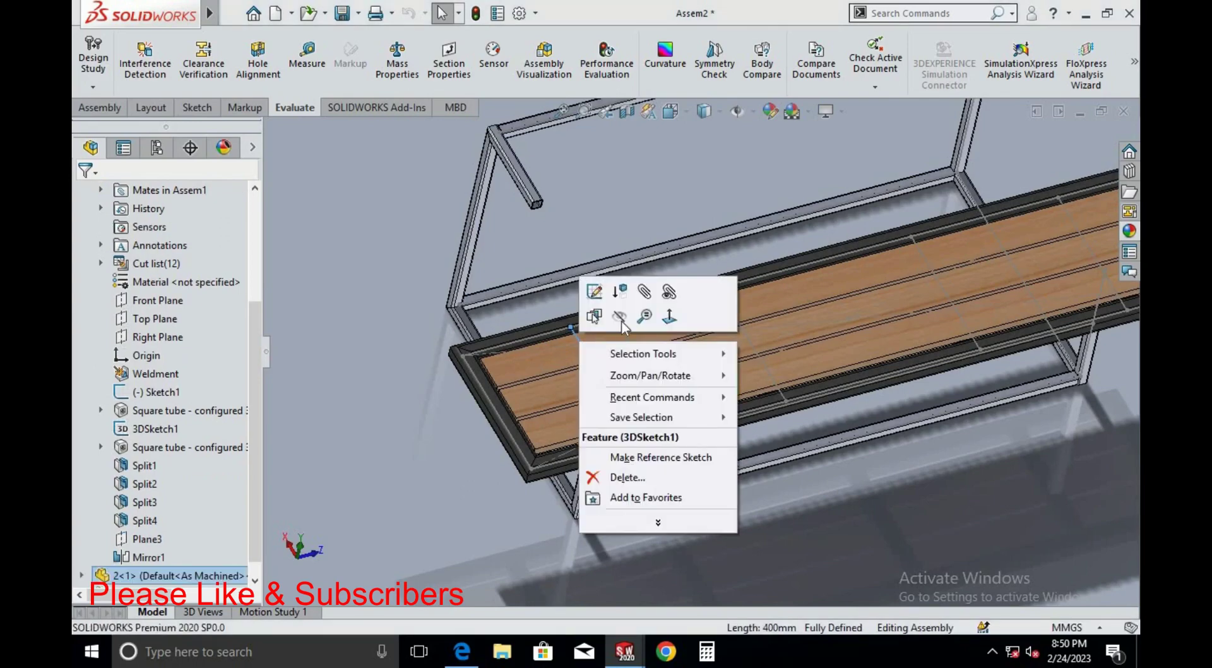
{"action": "key", "text": "Escape"}
{"action": "scroll", "coordinate": [541, 348], "scroll_direction": "down", "scroll_amount": 2}
{"action": "right_click", "coordinate": [542, 348]}
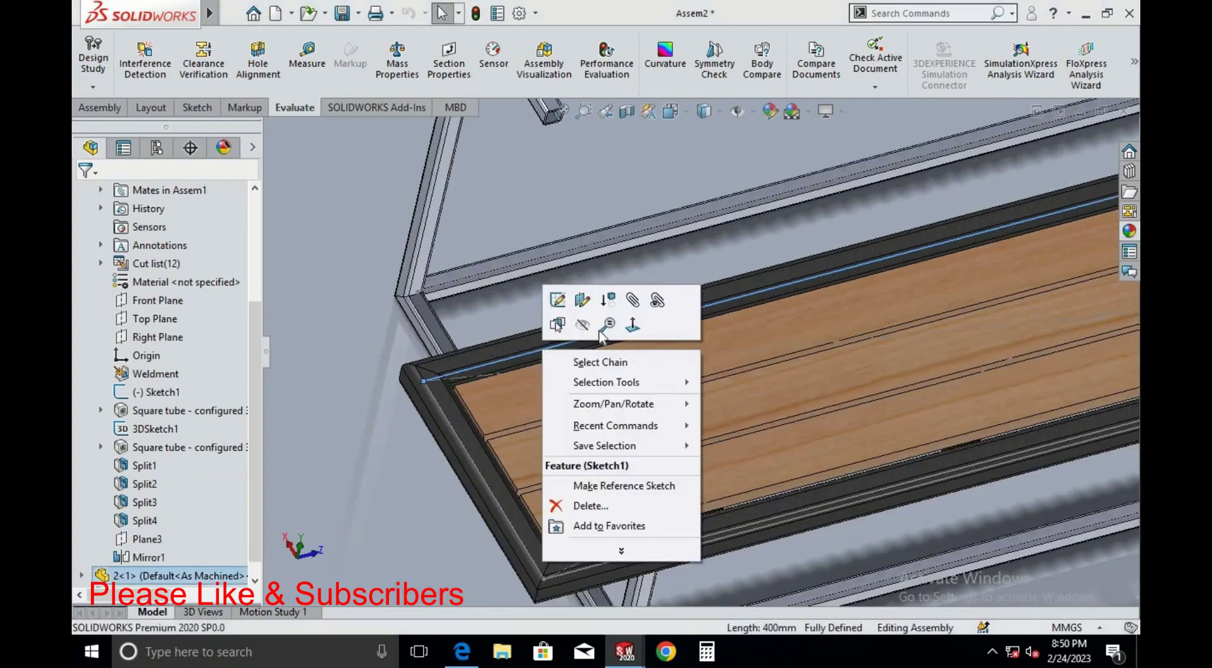
{"action": "left_click", "coordinate": [585, 326]}
{"action": "scroll", "coordinate": [679, 514], "scroll_direction": "down", "scroll_amount": 2}
{"action": "scroll", "coordinate": [703, 509], "scroll_direction": "down", "scroll_amount": 2}
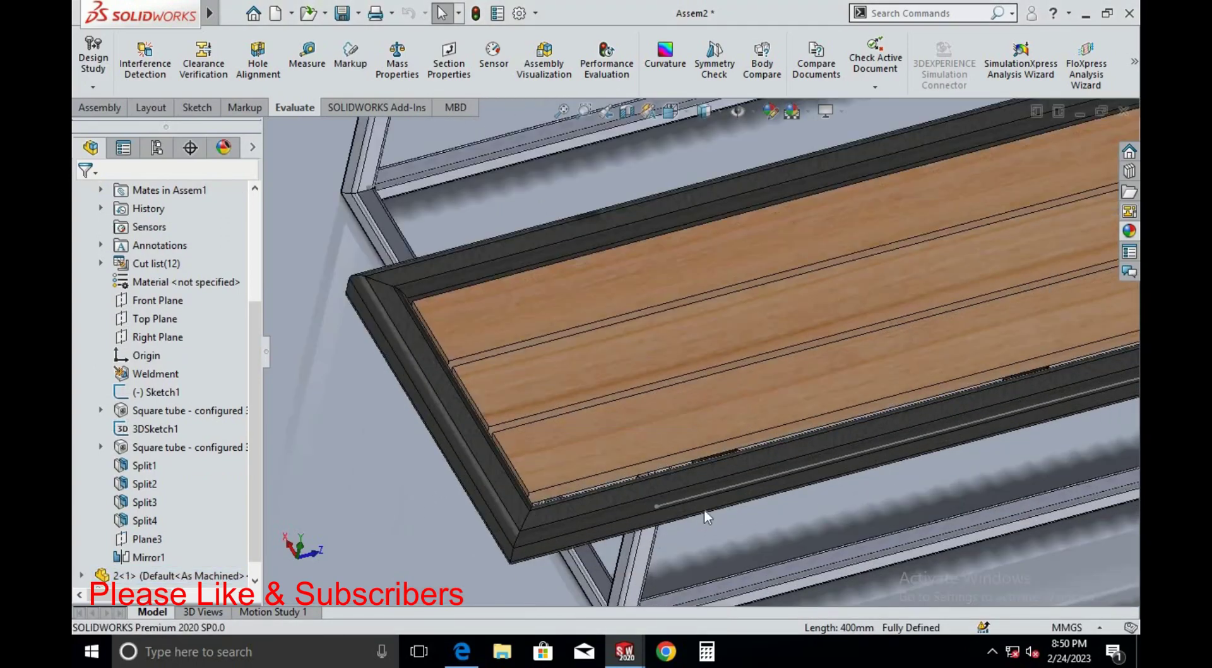
{"action": "right_click", "coordinate": [704, 492]}
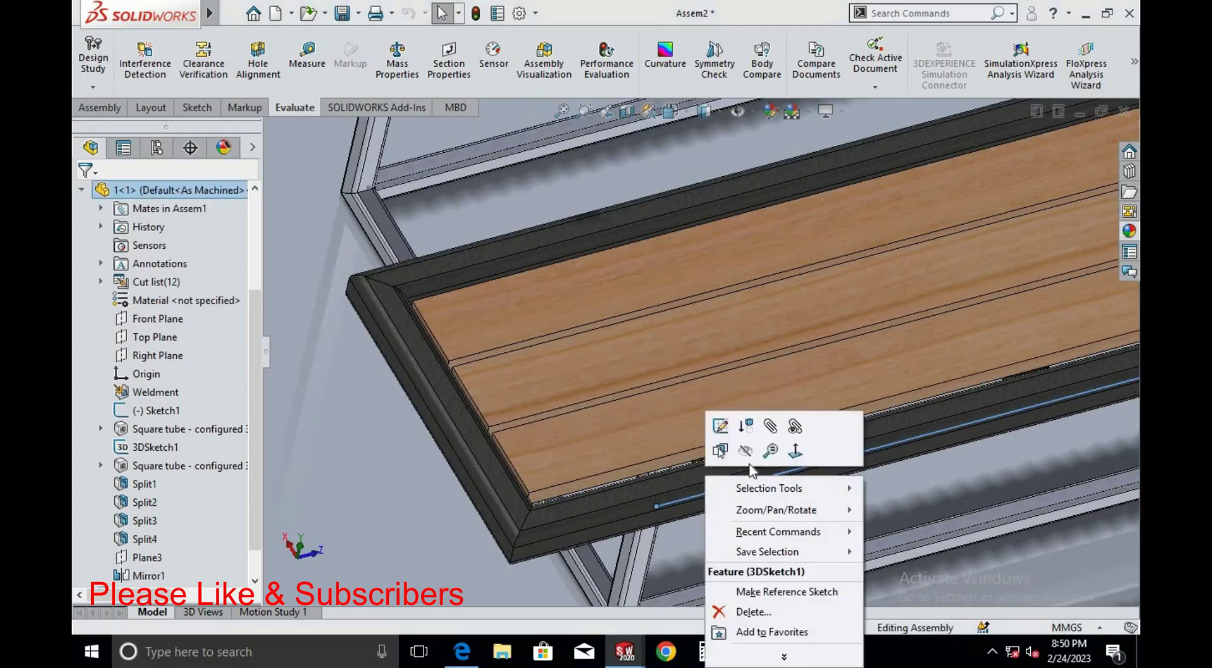
{"action": "key", "text": "Escape"}
{"action": "scroll", "coordinate": [662, 441], "scroll_direction": "up", "scroll_amount": 2}
{"action": "scroll", "coordinate": [658, 461], "scroll_direction": "up", "scroll_amount": 2}
Hide the sketch line at the seat corner and orbit to check the seat
{"action": "middle_click_drag", "start_coordinate": [659, 461], "coordinate": [865, 350]}
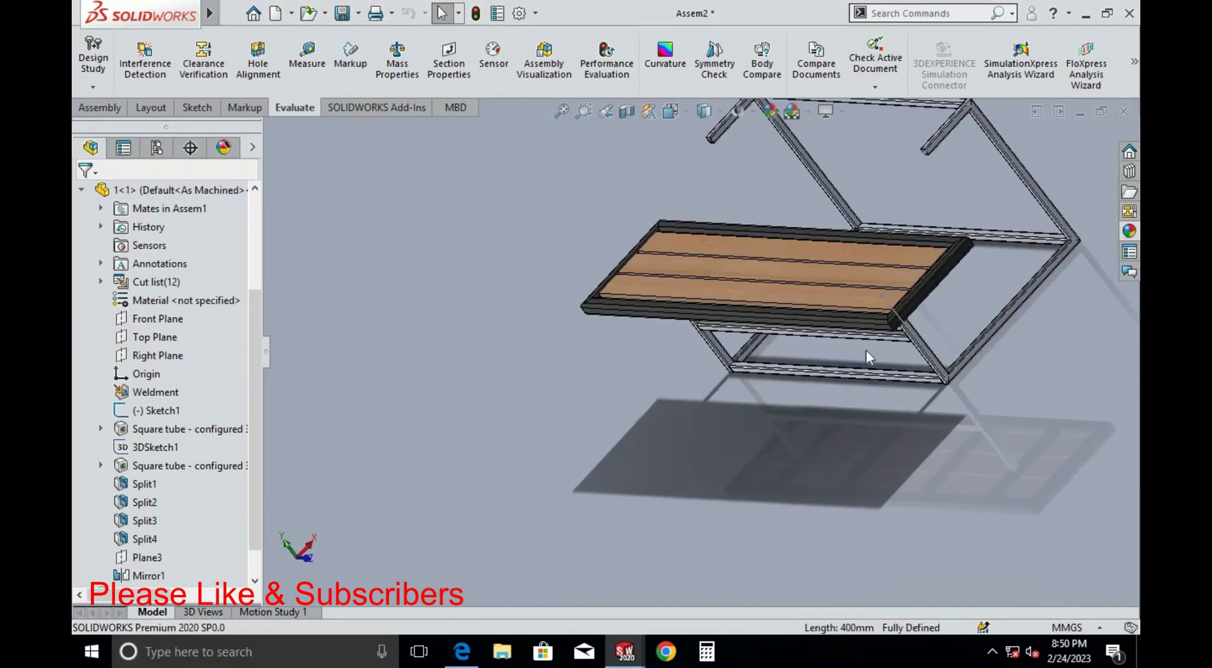
{"action": "scroll", "coordinate": [865, 349], "scroll_direction": "down", "scroll_amount": 3}
{"action": "scroll", "coordinate": [884, 302], "scroll_direction": "down", "scroll_amount": 2}
{"action": "right_click", "coordinate": [791, 354]}
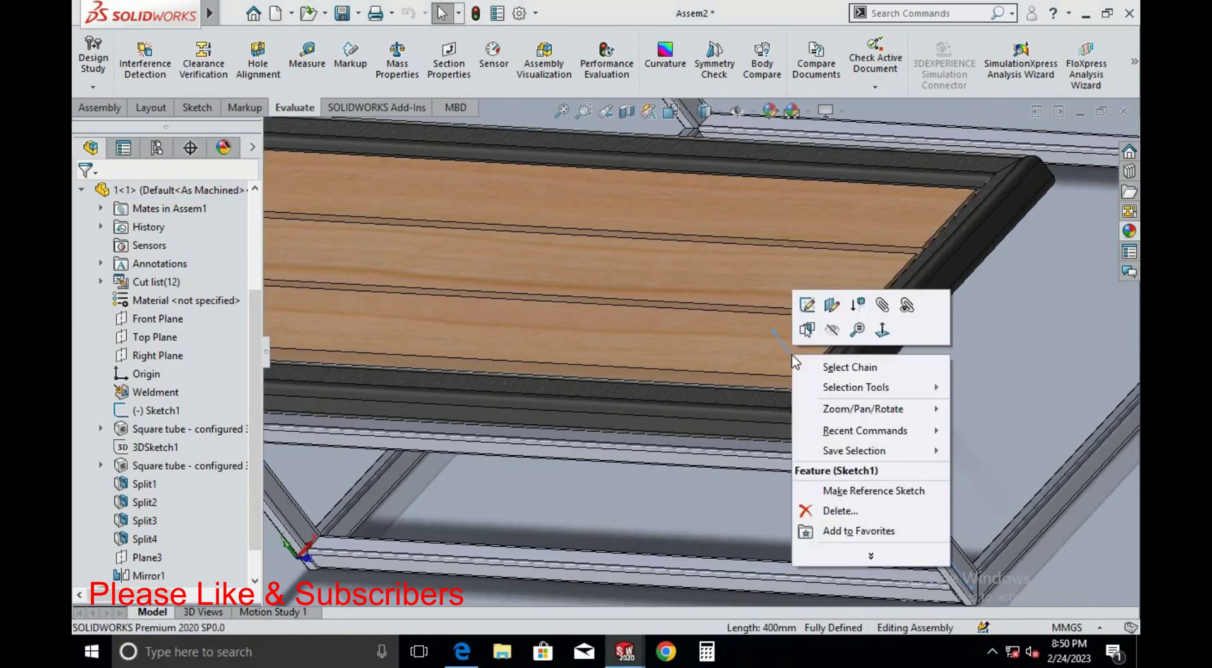
{"action": "left_click", "coordinate": [831, 334]}
{"action": "scroll", "coordinate": [750, 436], "scroll_direction": "up", "scroll_amount": 3}
{"action": "scroll", "coordinate": [751, 435], "scroll_direction": "up", "scroll_amount": 2}
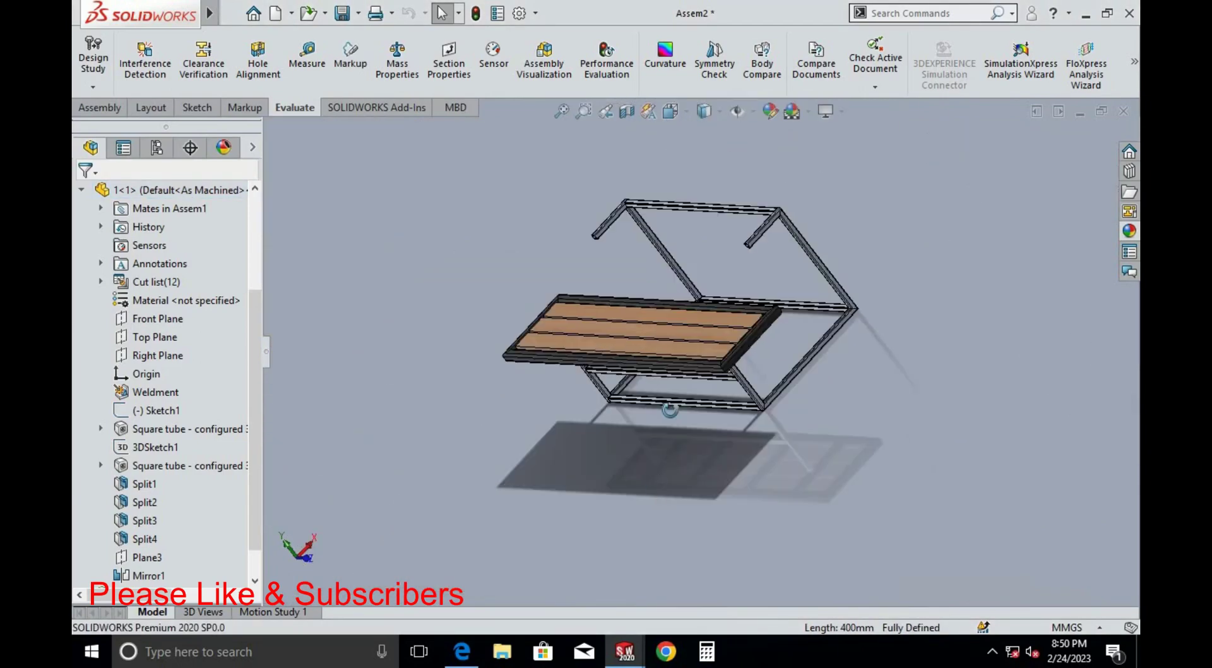
{"action": "middle_click_drag", "start_coordinate": [750, 435], "coordinate": [753, 353]}
{"action": "scroll", "coordinate": [217, 440], "scroll_direction": "up", "scroll_amount": 1}
{"action": "scroll", "coordinate": [250, 424], "scroll_direction": "up", "scroll_amount": 2}
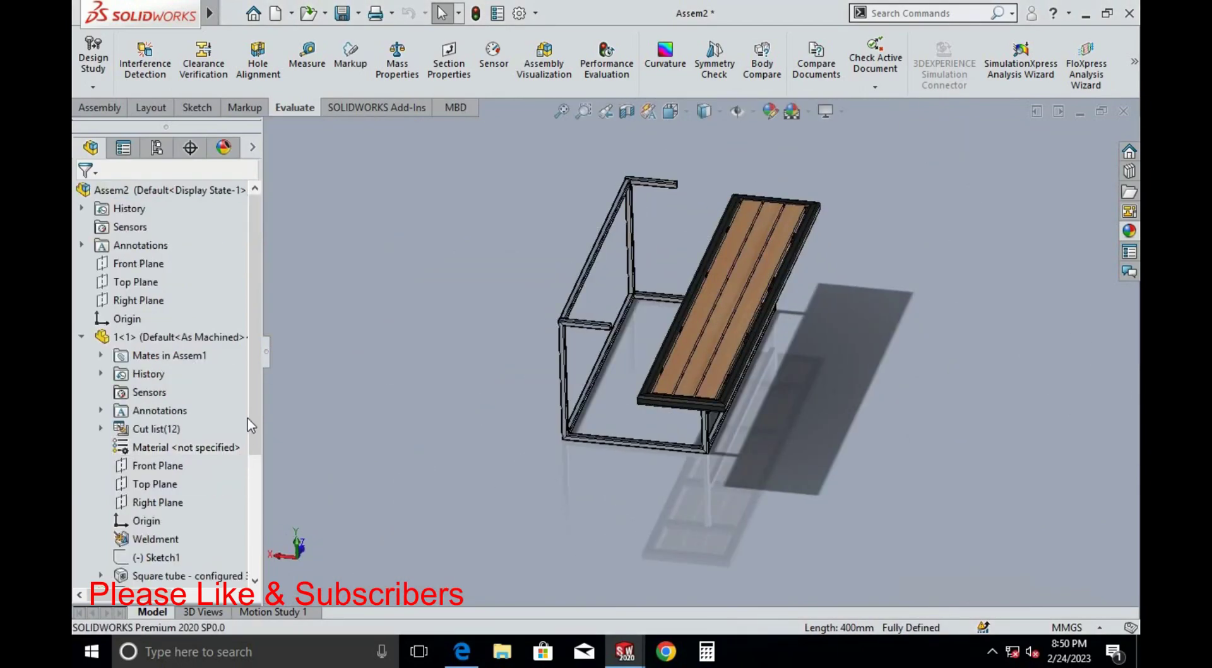
Apply the Metal > Iron 'Wrought Iron' appearance to frame component 1<1>
{"action": "left_click", "coordinate": [603, 354]}
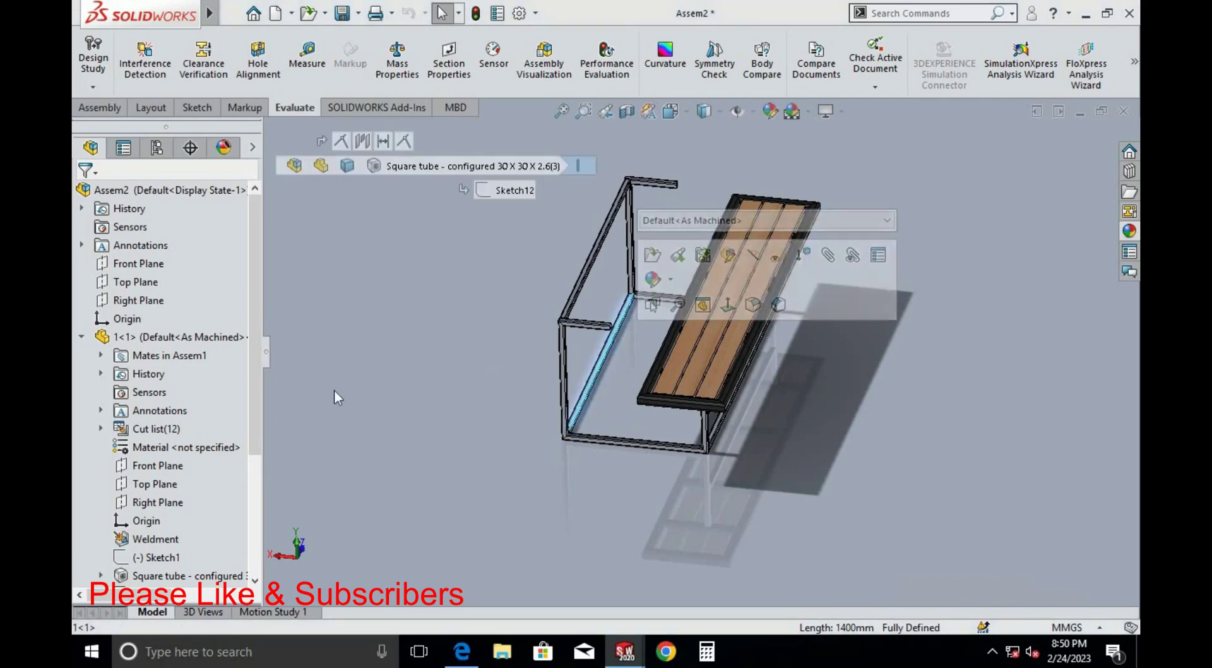
{"action": "left_click", "coordinate": [544, 261]}
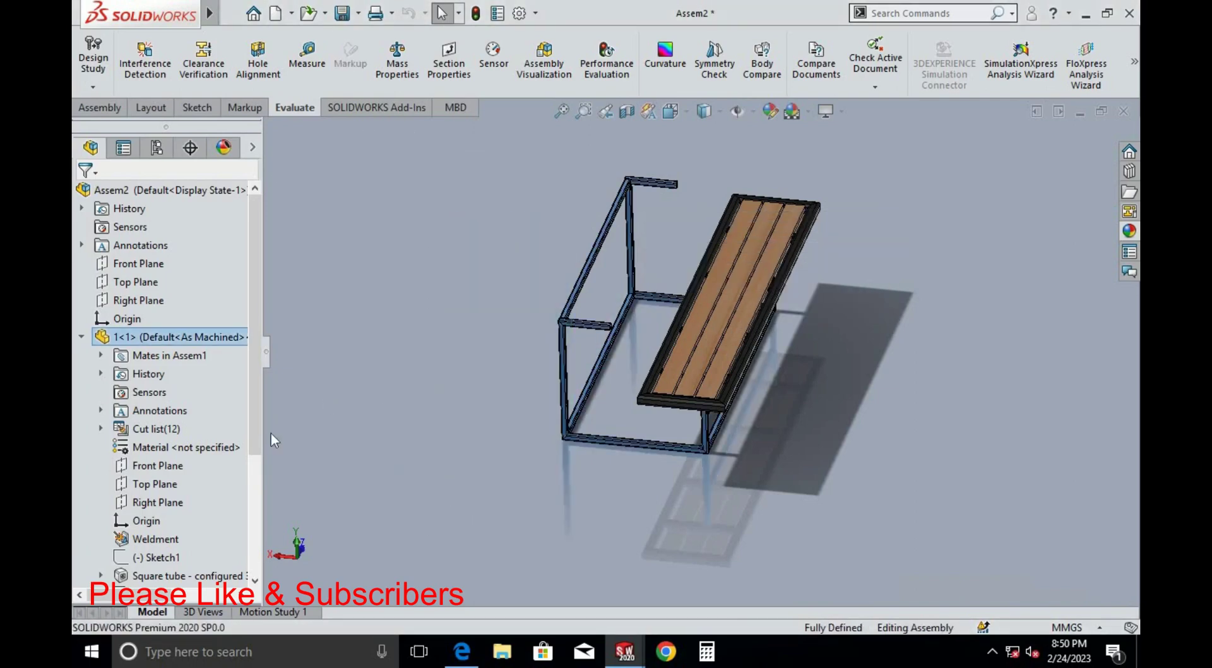
{"action": "left_click", "coordinate": [176, 338]}
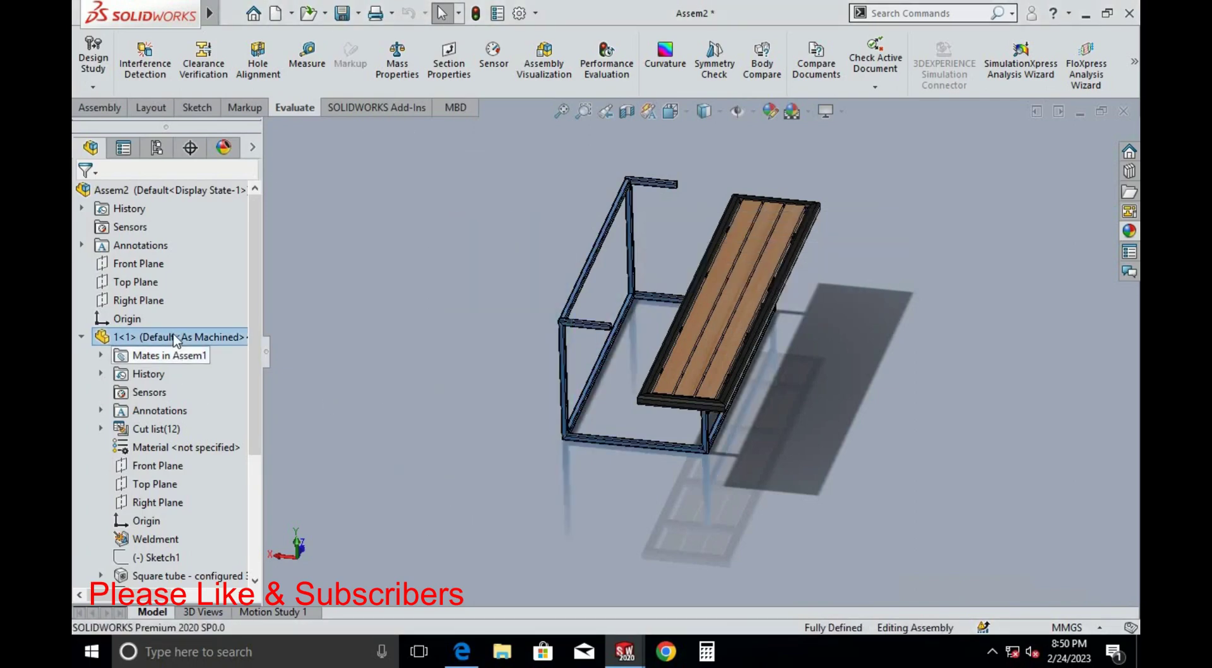
{"action": "left_click", "coordinate": [770, 114]}
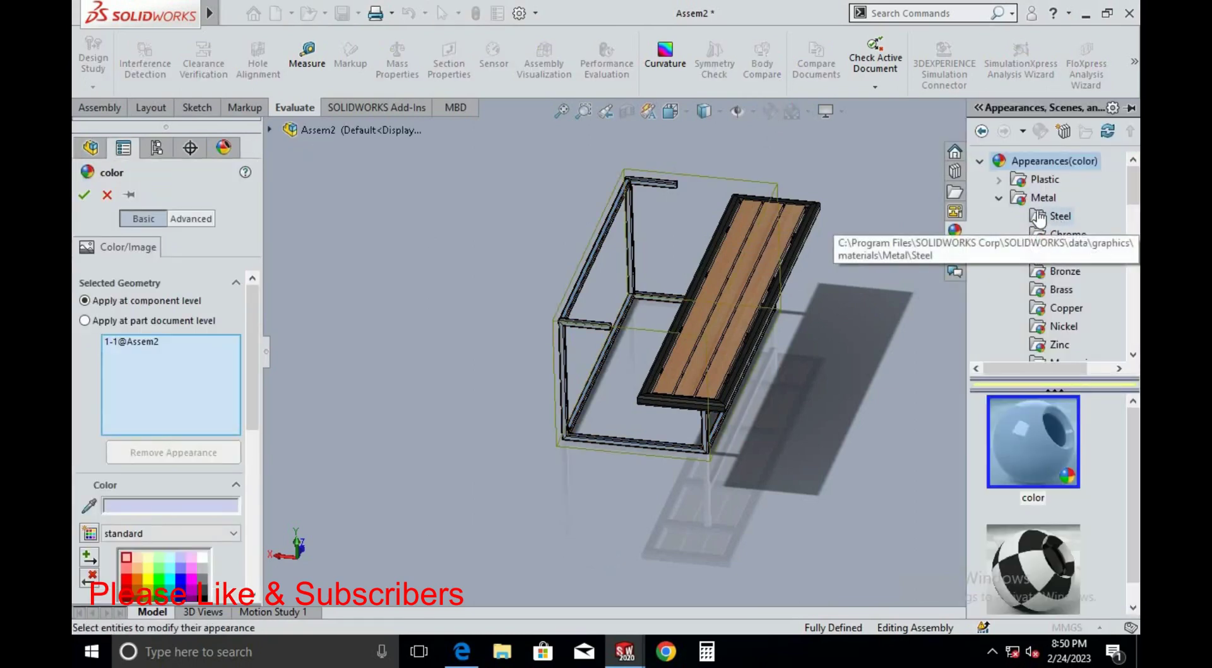
{"action": "scroll", "coordinate": [1068, 347], "scroll_direction": "down", "scroll_amount": 2}
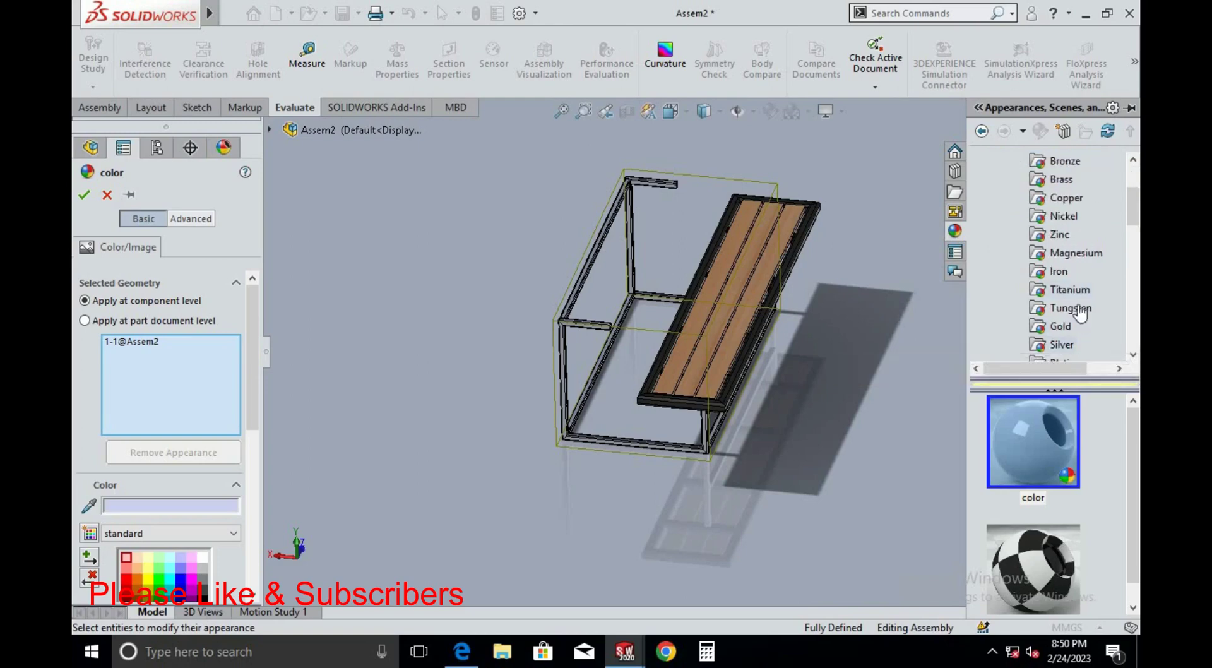
{"action": "left_click", "coordinate": [1058, 270]}
{"action": "scroll", "coordinate": [1058, 436], "scroll_direction": "down", "scroll_amount": 1}
{"action": "left_click", "coordinate": [1046, 533]}
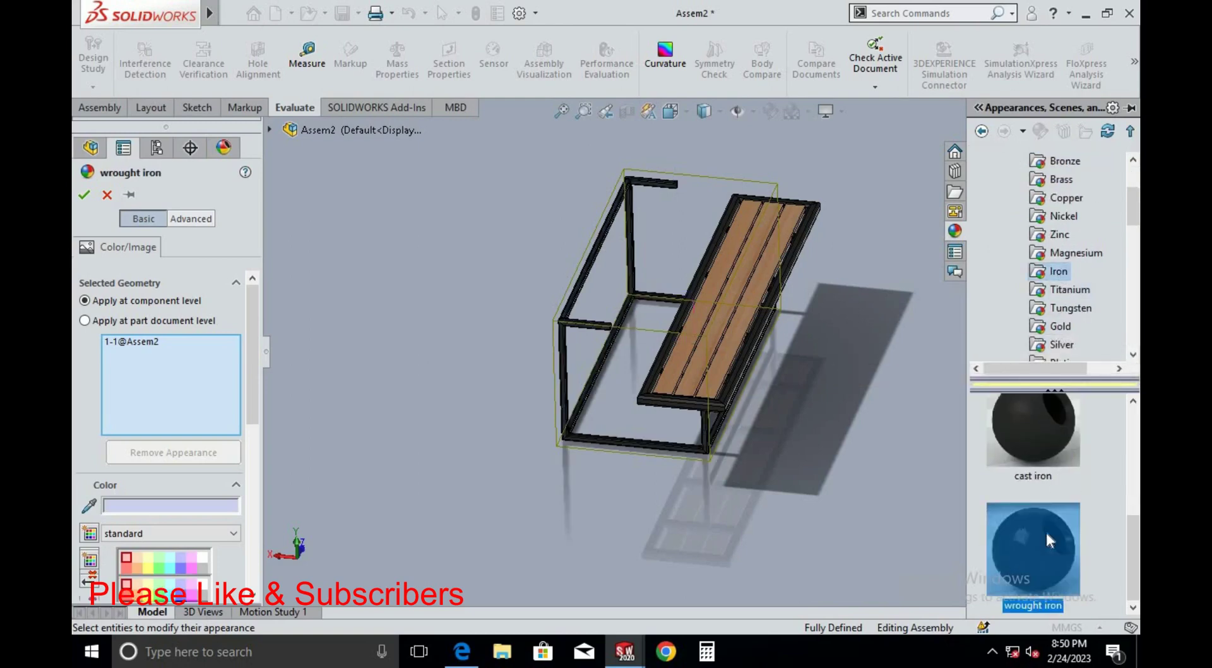
{"action": "left_click", "coordinate": [1066, 137]}
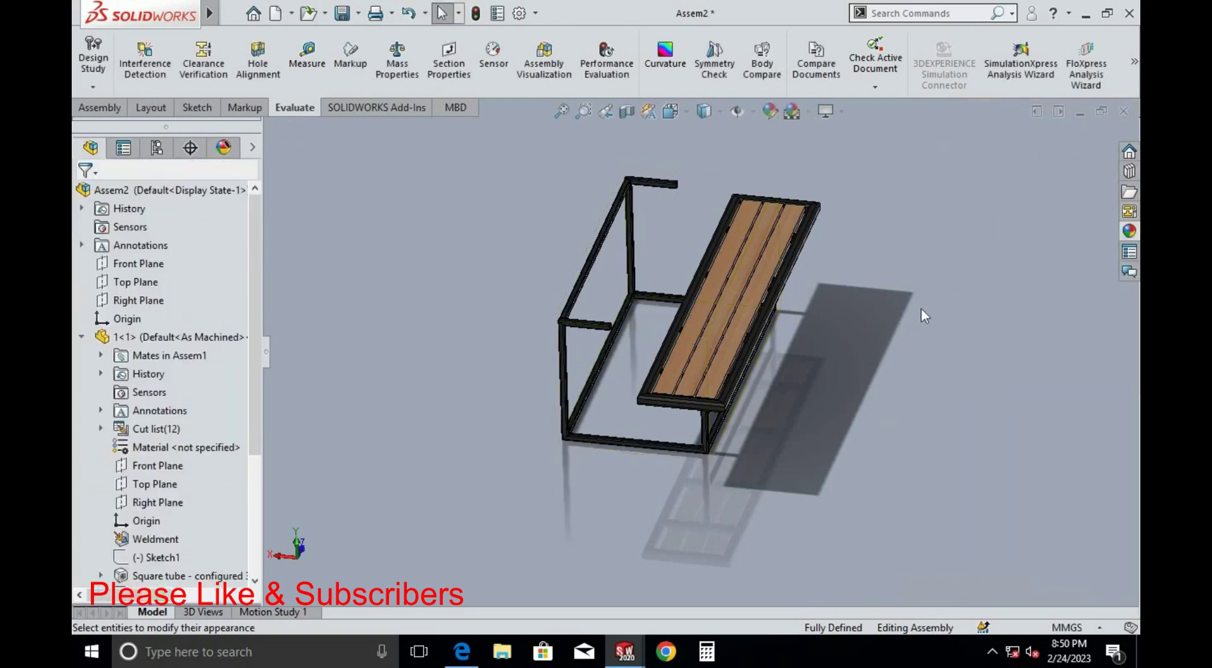
Save the assembly together with all modified part documents
{"action": "mouse_move", "coordinate": [922, 308]}
{"action": "middle_mouse_down"}
{"action": "mouse_move", "coordinate": [709, 330]}
{"action": "mouse_move", "coordinate": [700, 275]}
{"action": "middle_mouse_up"}
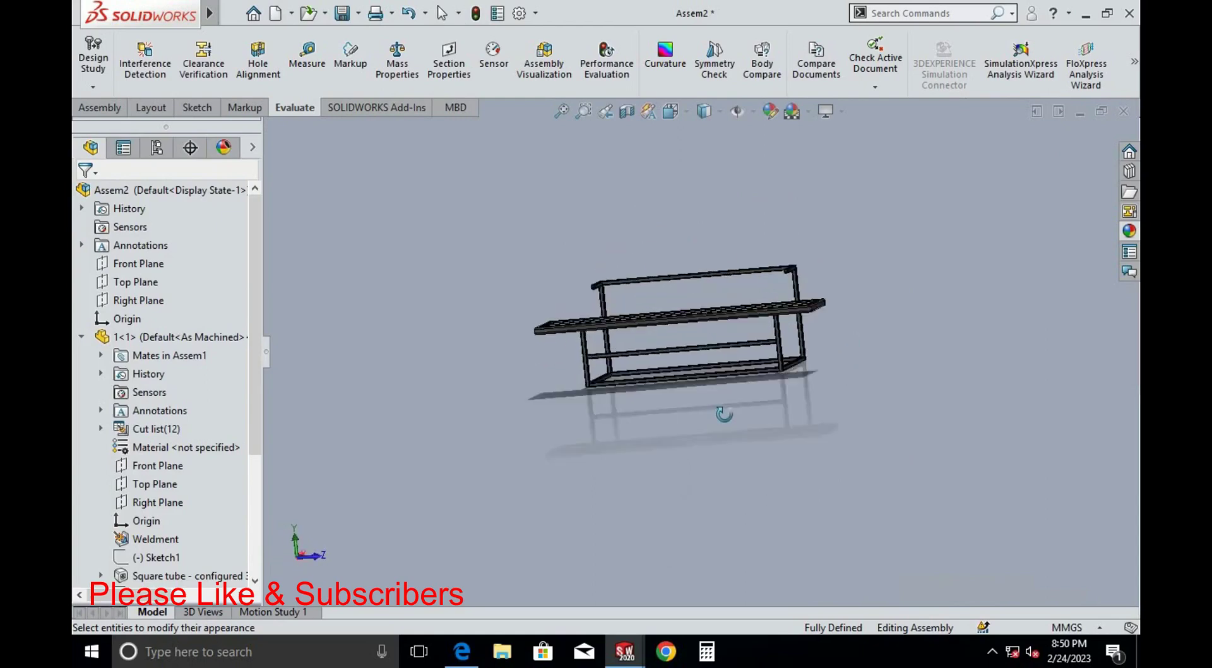
{"action": "scroll", "coordinate": [737, 333], "scroll_direction": "down", "scroll_amount": 5}
{"action": "scroll", "coordinate": [739, 340], "scroll_direction": "up", "scroll_amount": 3}
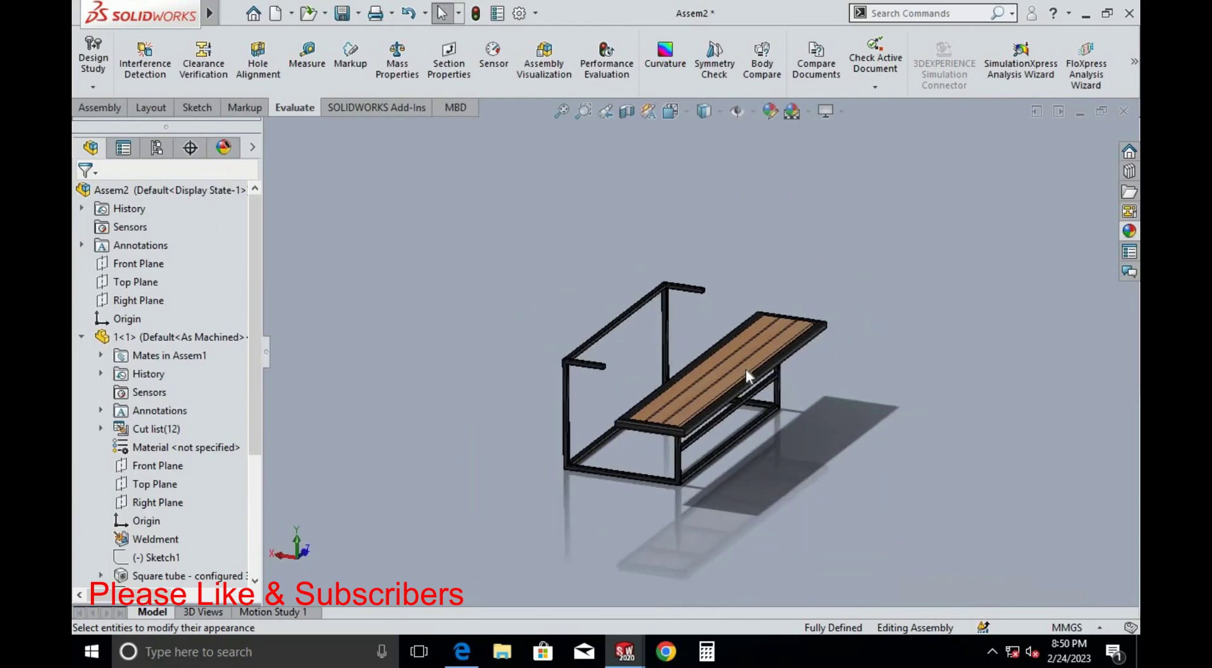
{"action": "key", "text": "ctrl+s"}
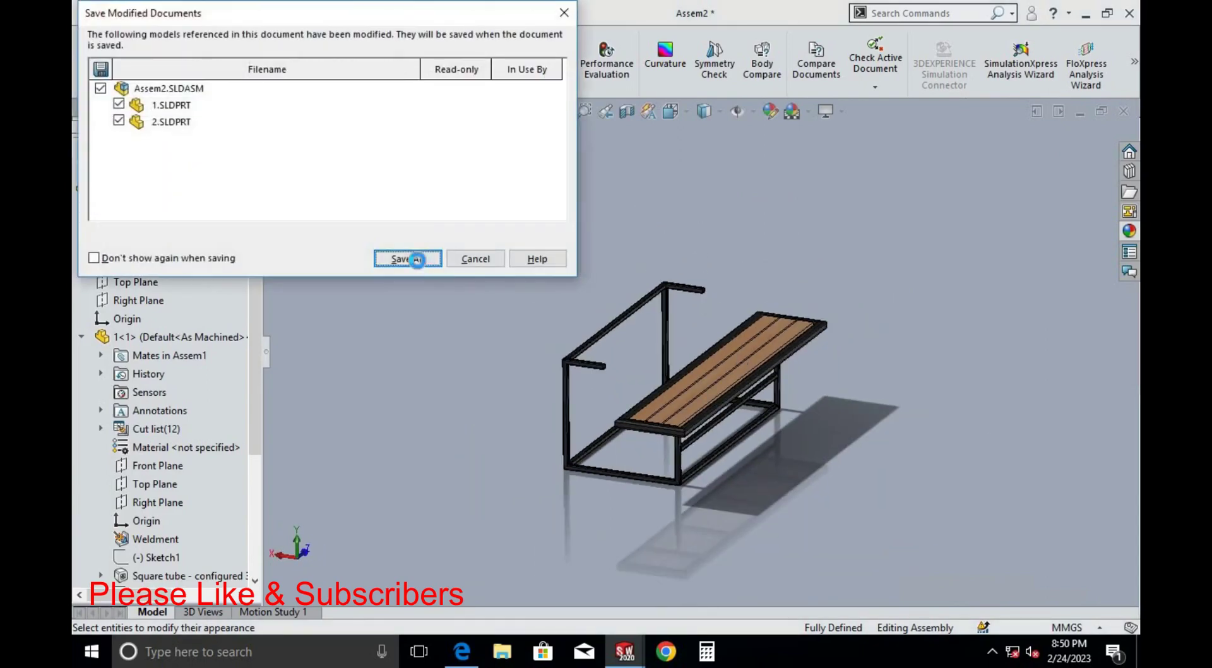
{"action": "left_click", "coordinate": [417, 260]}
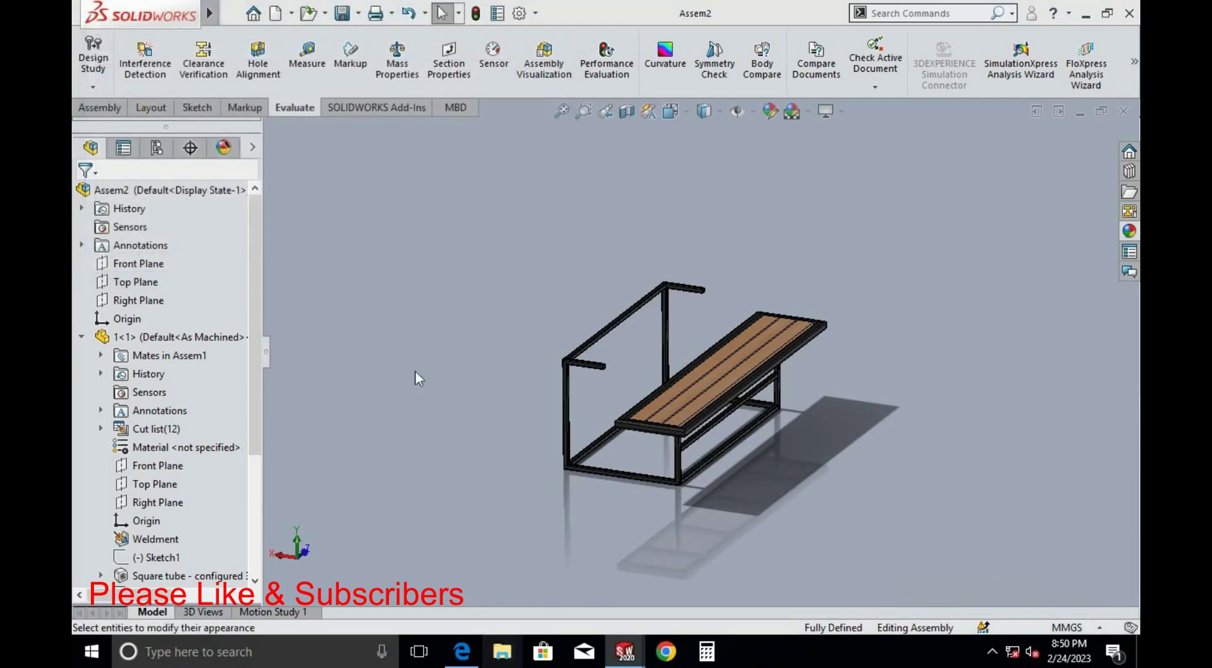
{"action": "key", "text": "super+e"}
Open folder 34 maximized and show its files as extra large icons
{"action": "left_click", "coordinate": [340, 333]}
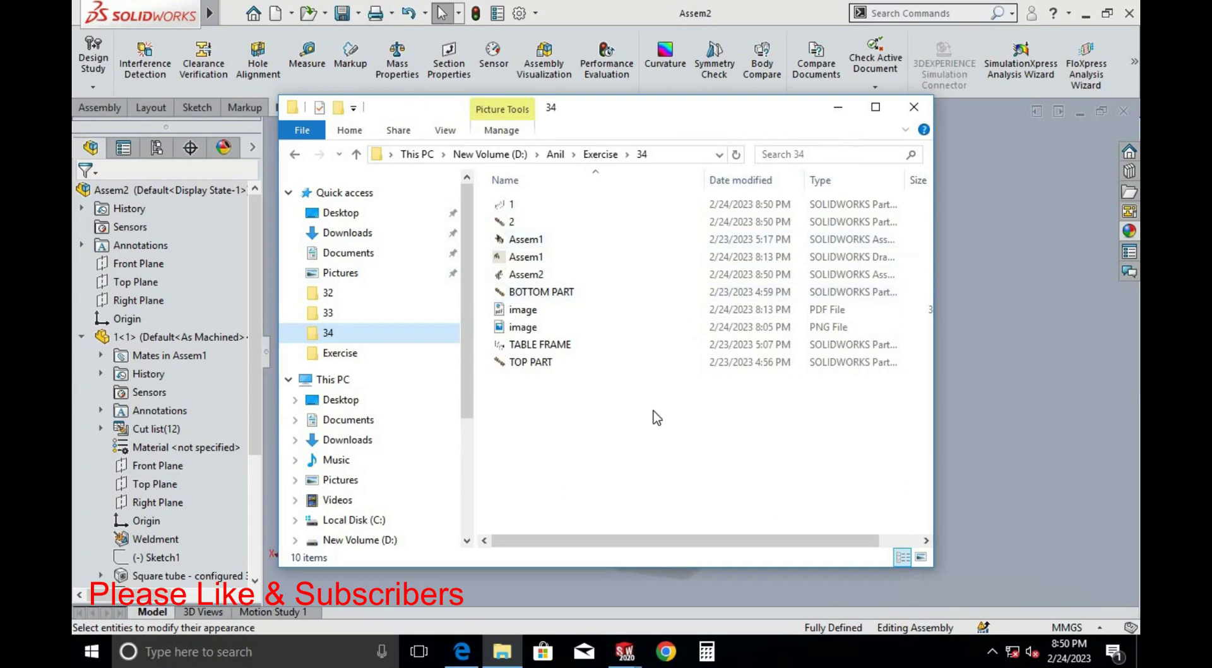
{"action": "left_click", "coordinate": [873, 108]}
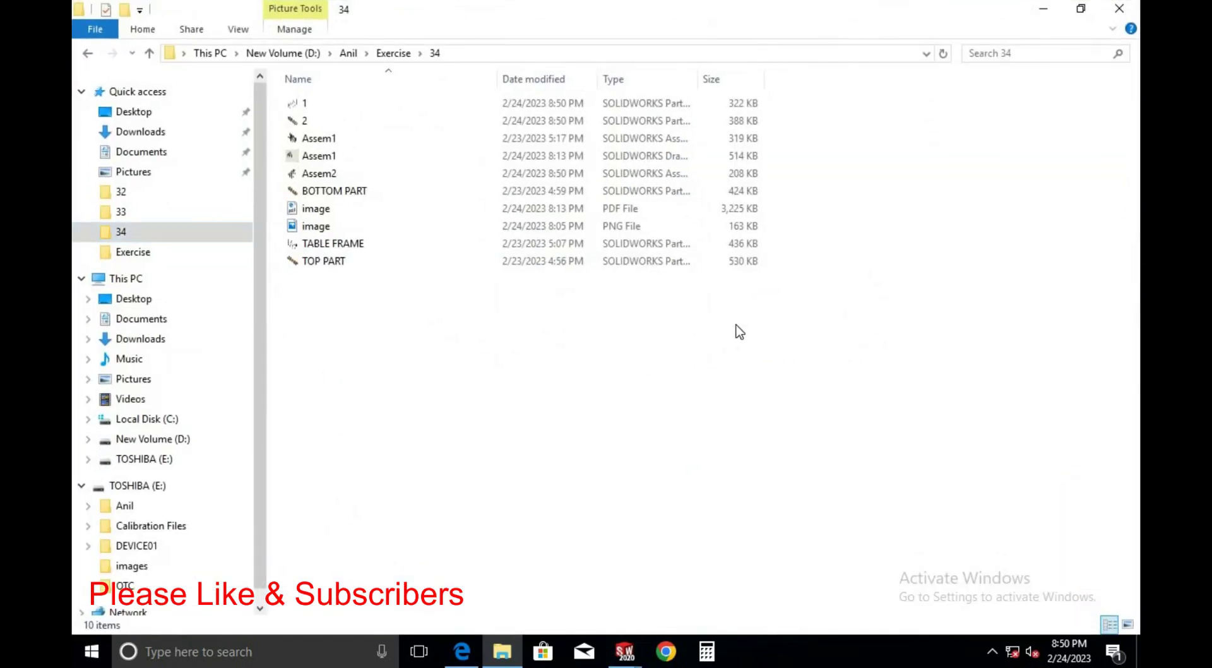
{"action": "right_click", "coordinate": [723, 328]}
{"action": "left_click", "coordinate": [972, 339]}
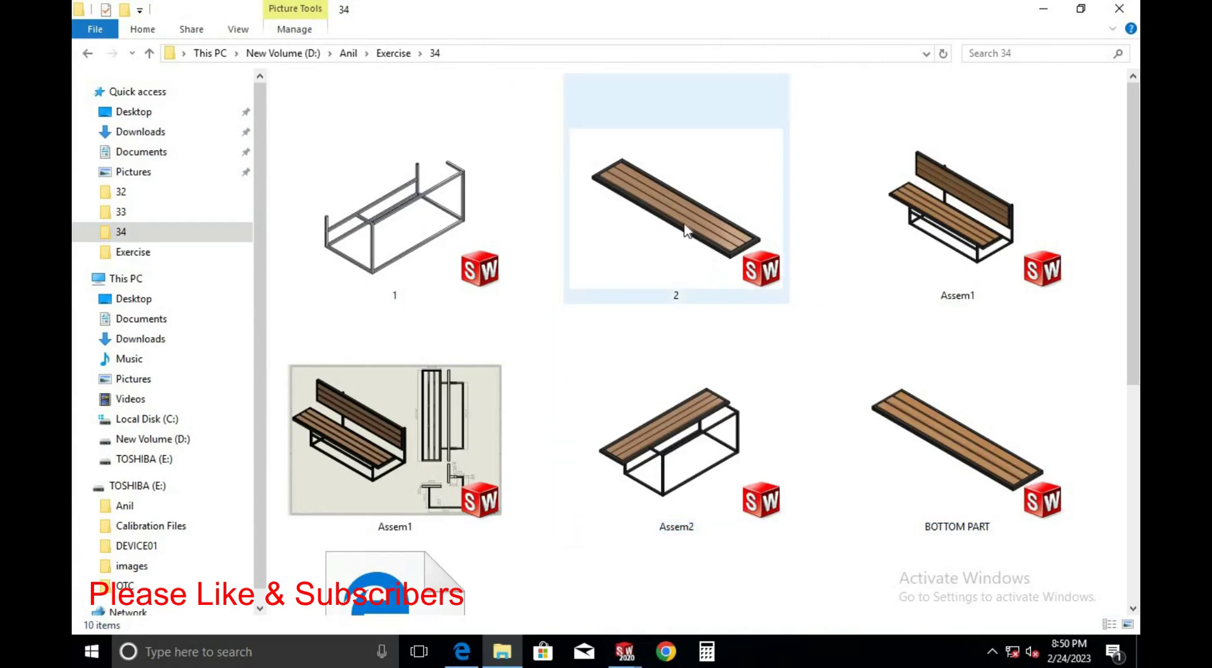
Copy part 2 and paste it into folder 34 as '2 - Copy'
{"action": "left_click", "coordinate": [685, 229]}
{"action": "right_click", "coordinate": [685, 228]}
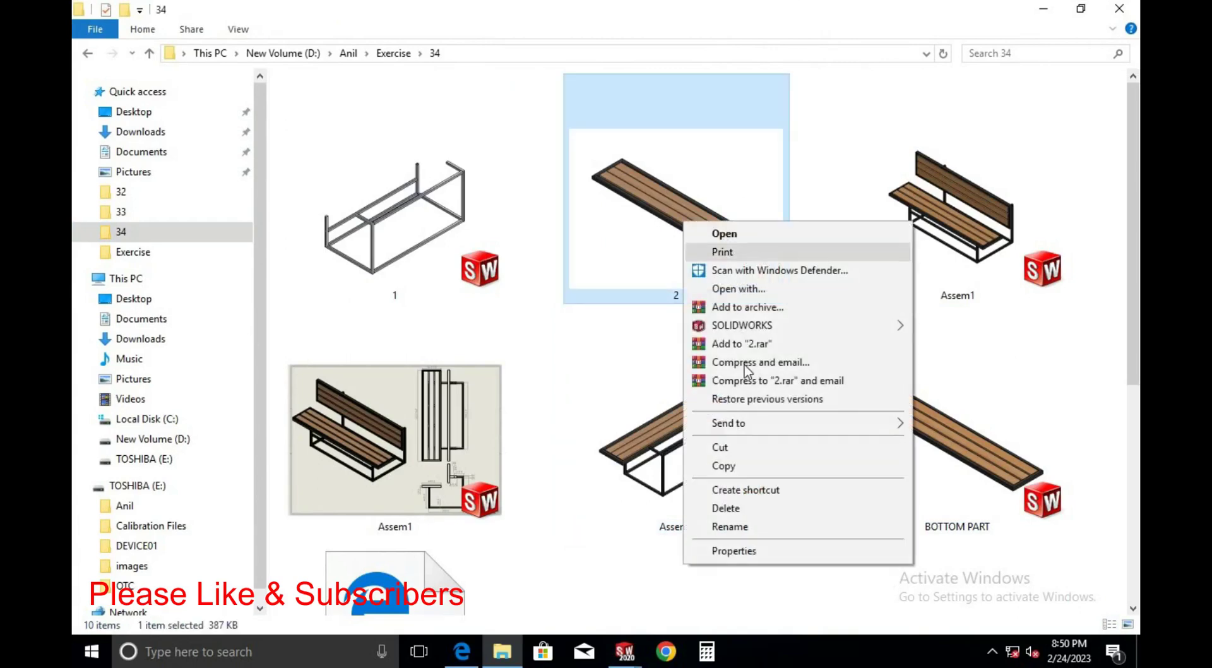
{"action": "left_click", "coordinate": [745, 466]}
{"action": "scroll", "coordinate": [697, 490], "scroll_direction": "down", "scroll_amount": 5}
{"action": "right_click", "coordinate": [696, 487]}
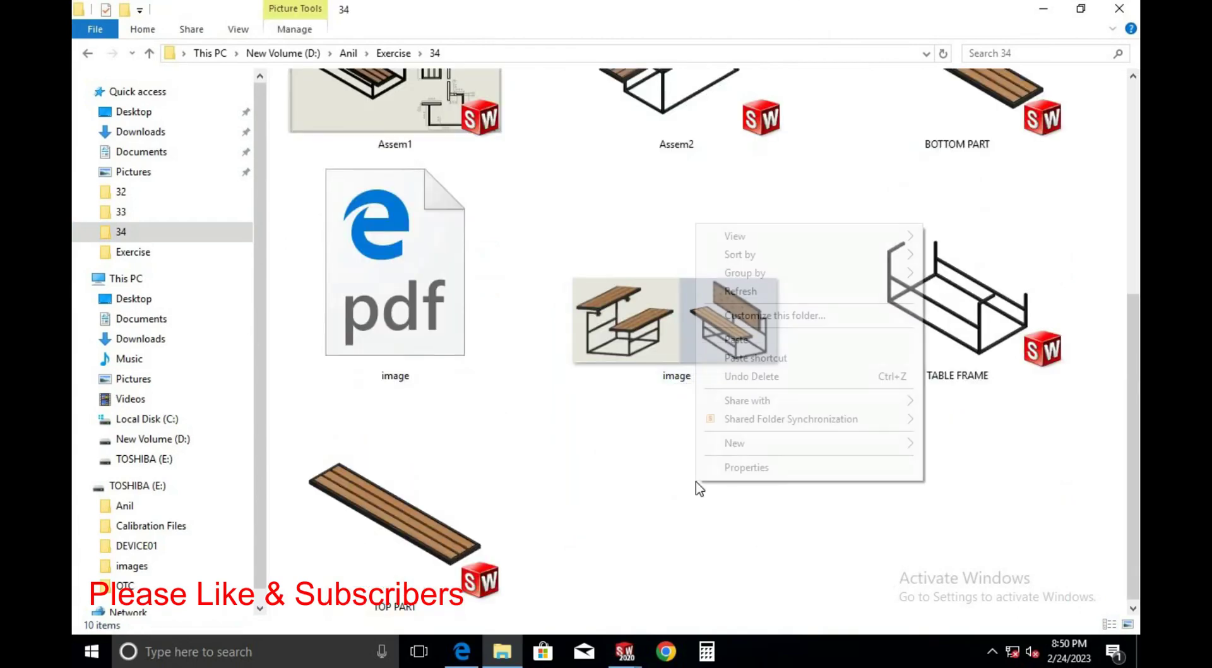
{"action": "left_click", "coordinate": [745, 293]}
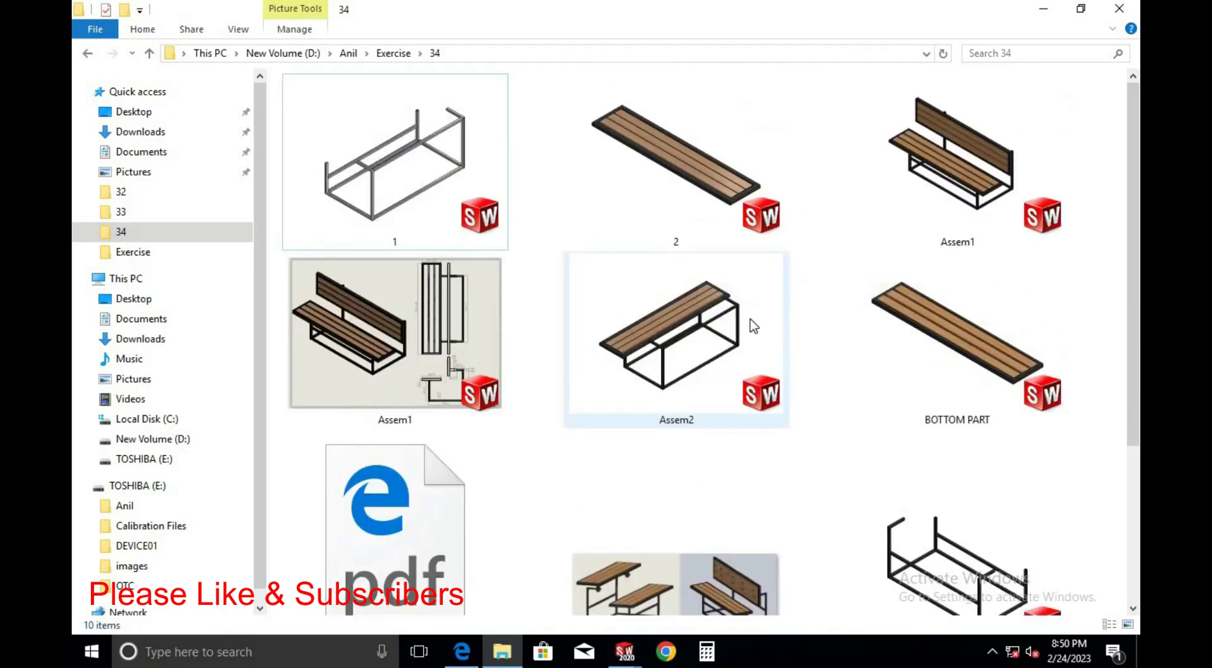
{"action": "scroll", "coordinate": [753, 326], "scroll_direction": "down", "scroll_amount": 3}
{"action": "right_click", "coordinate": [764, 509]}
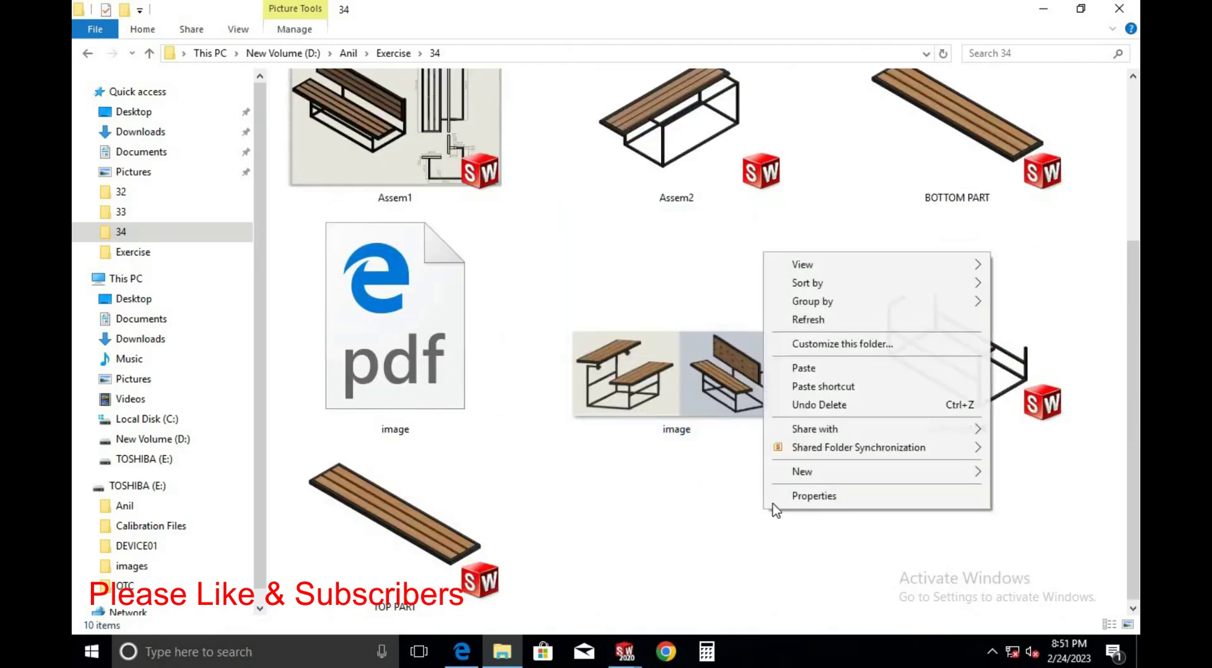
{"action": "left_click", "coordinate": [822, 371]}
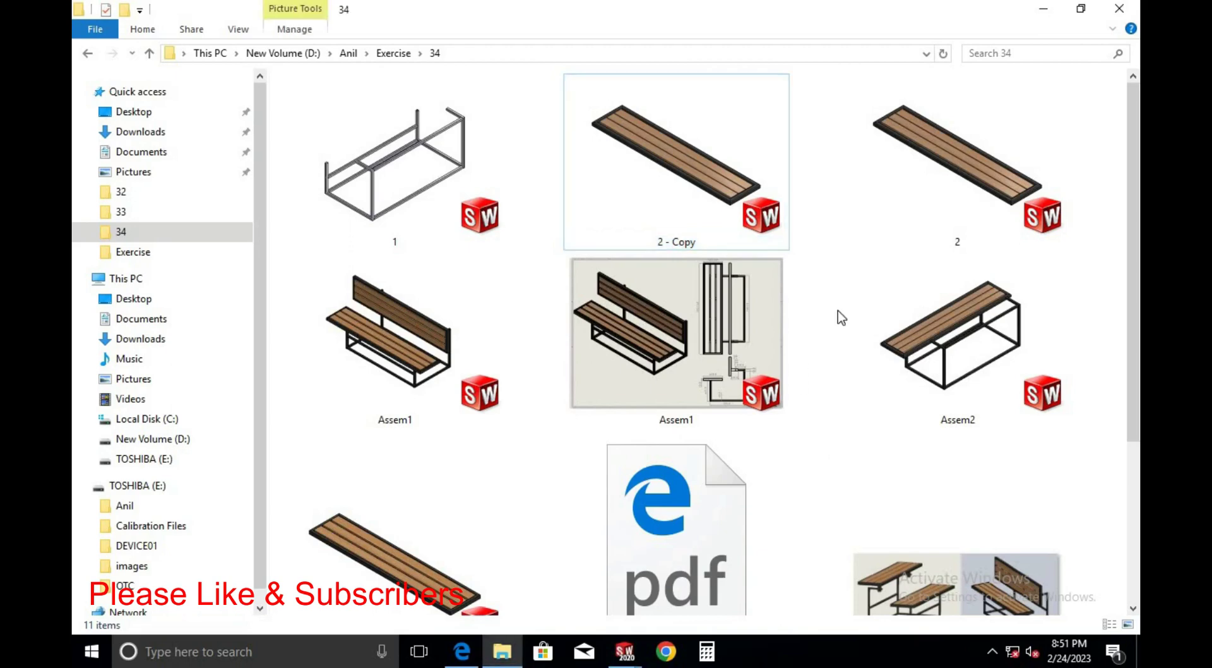
{"action": "left_click", "coordinate": [729, 218]}
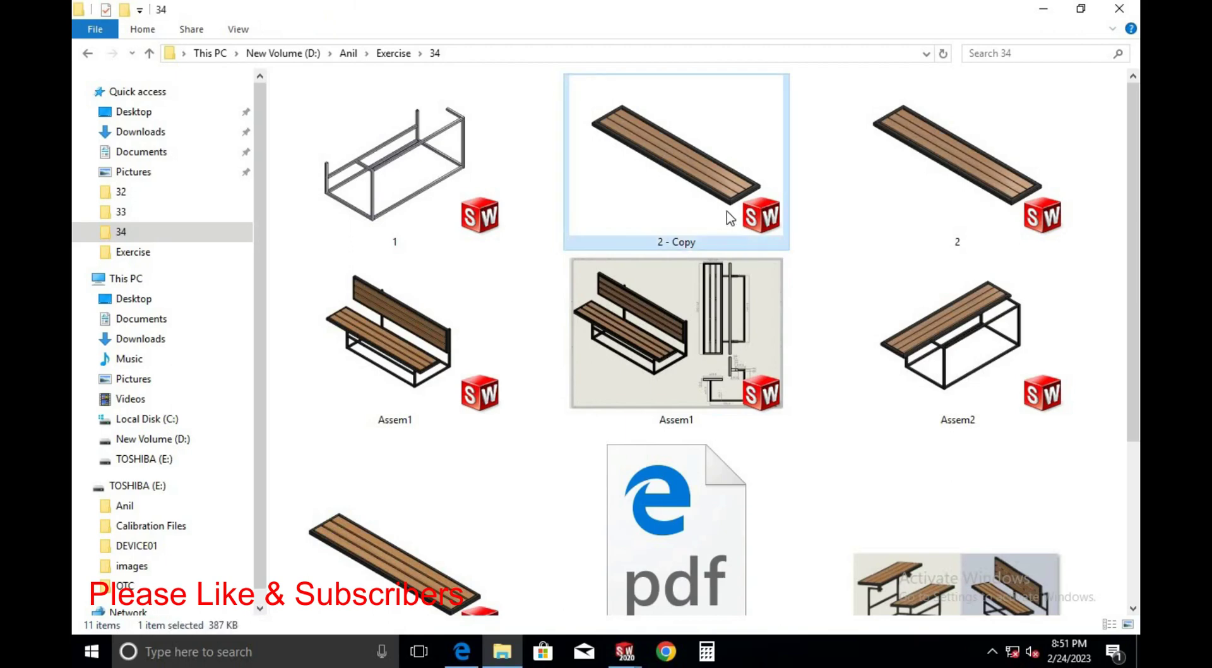
{"action": "key", "text": "alt+Tab"}
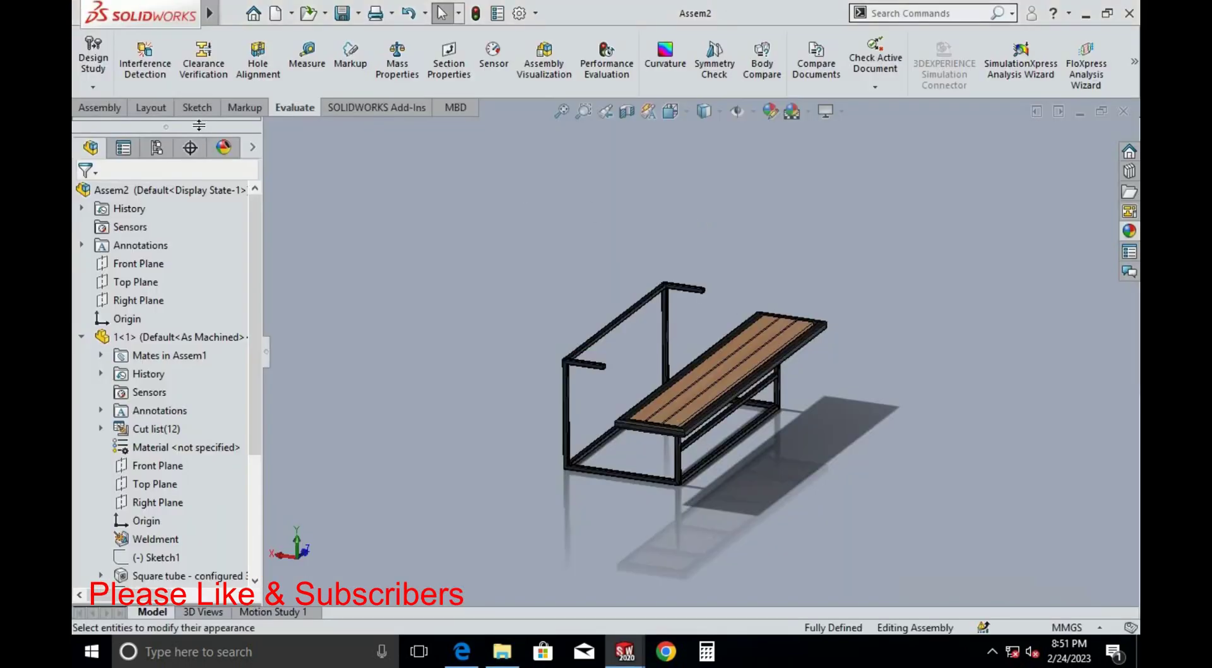
Insert the '2 - Copy' part into Assem2, placing it above the bench
{"action": "left_click", "coordinate": [108, 109]}
{"action": "left_click", "coordinate": [164, 60]}
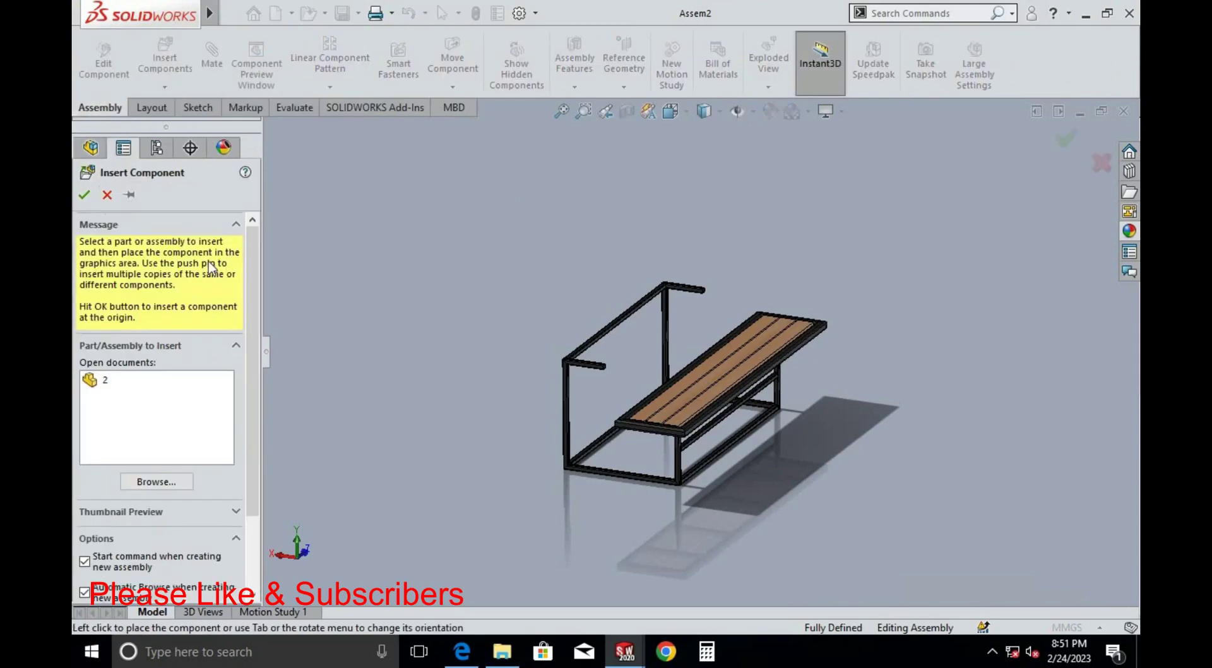
{"action": "left_click", "coordinate": [157, 482]}
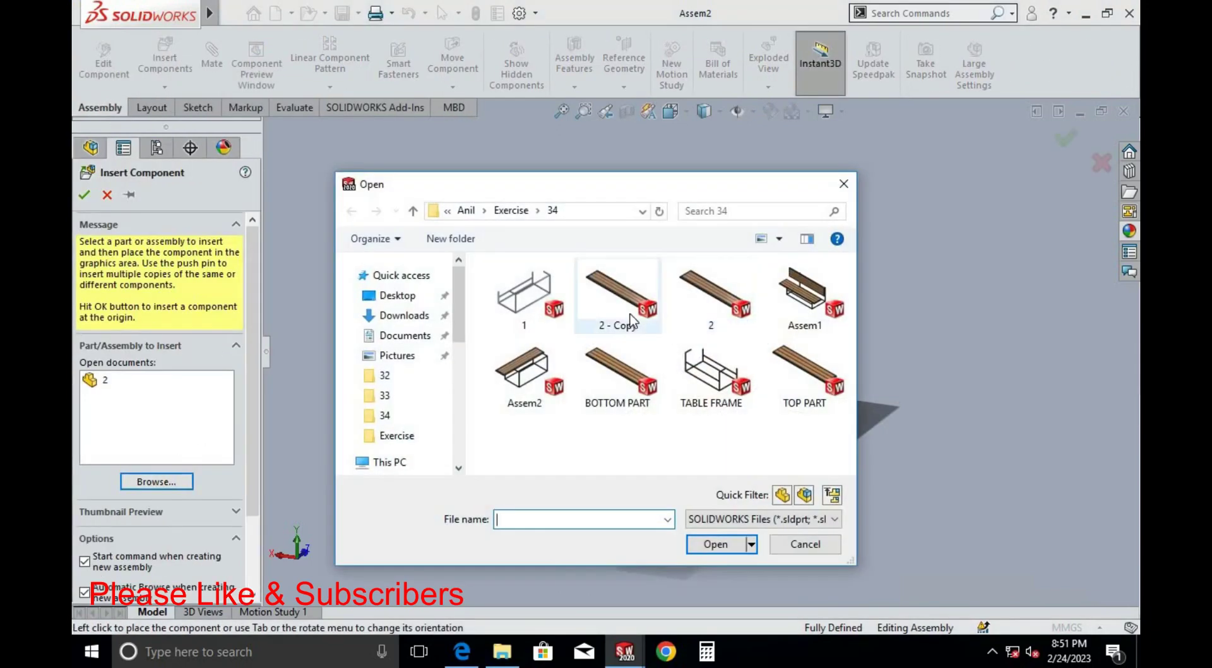
{"action": "left_click", "coordinate": [630, 320]}
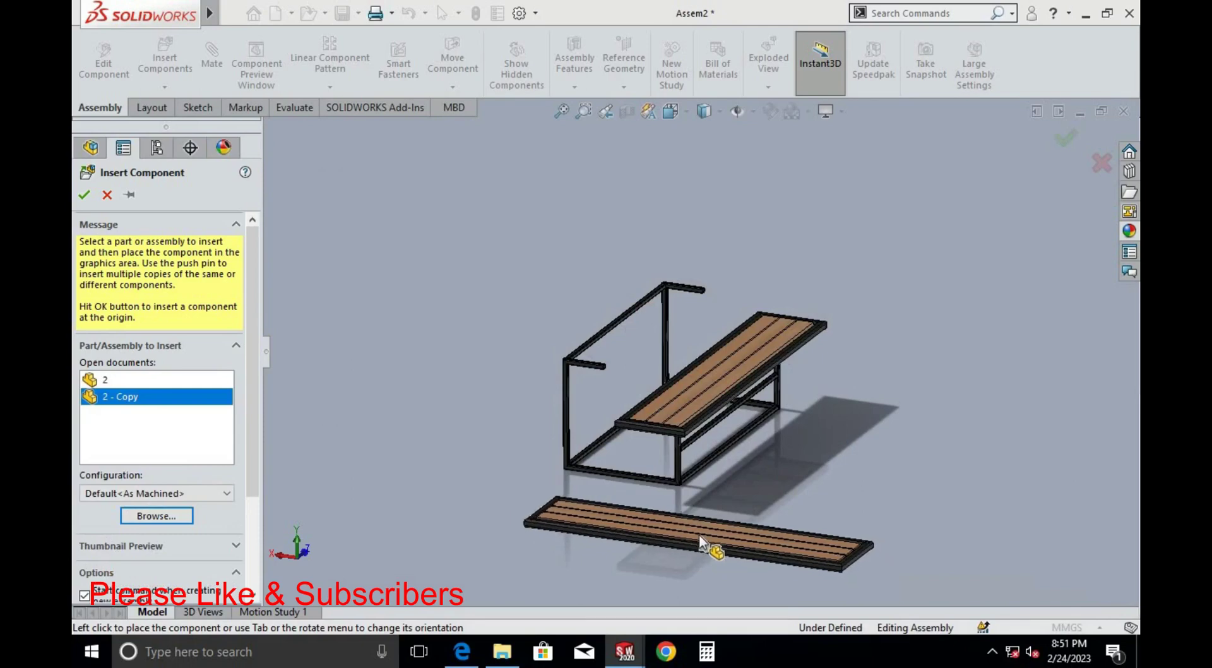
{"action": "left_click", "coordinate": [481, 241]}
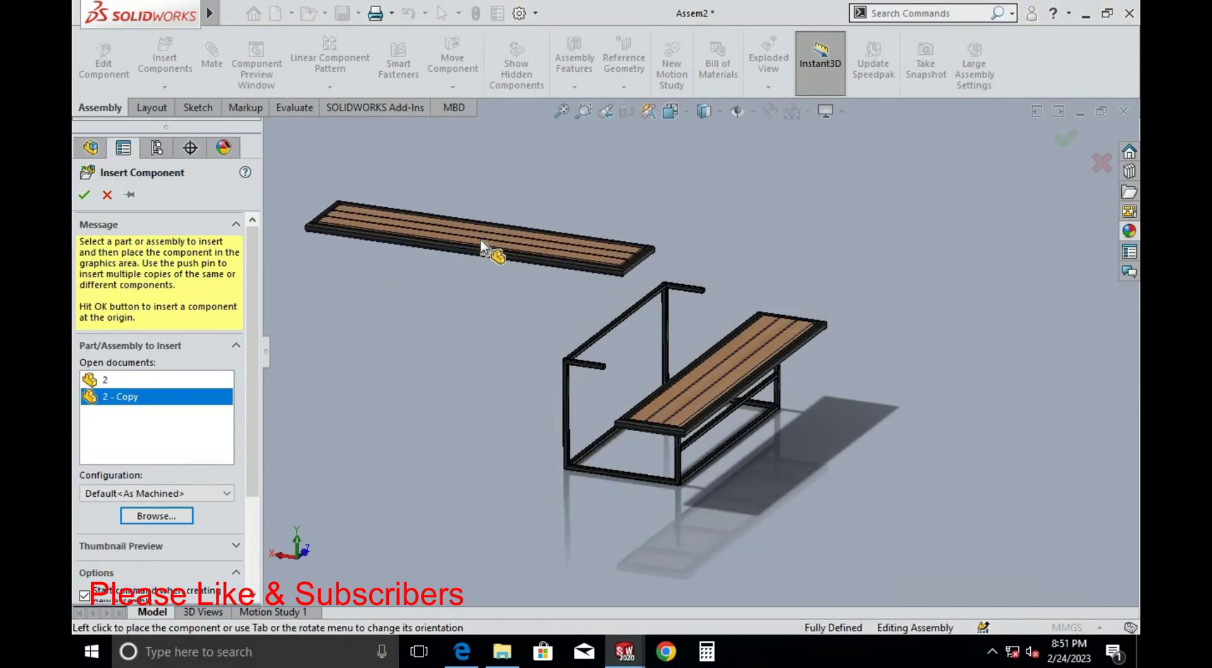
{"action": "left_click", "coordinate": [504, 271]}
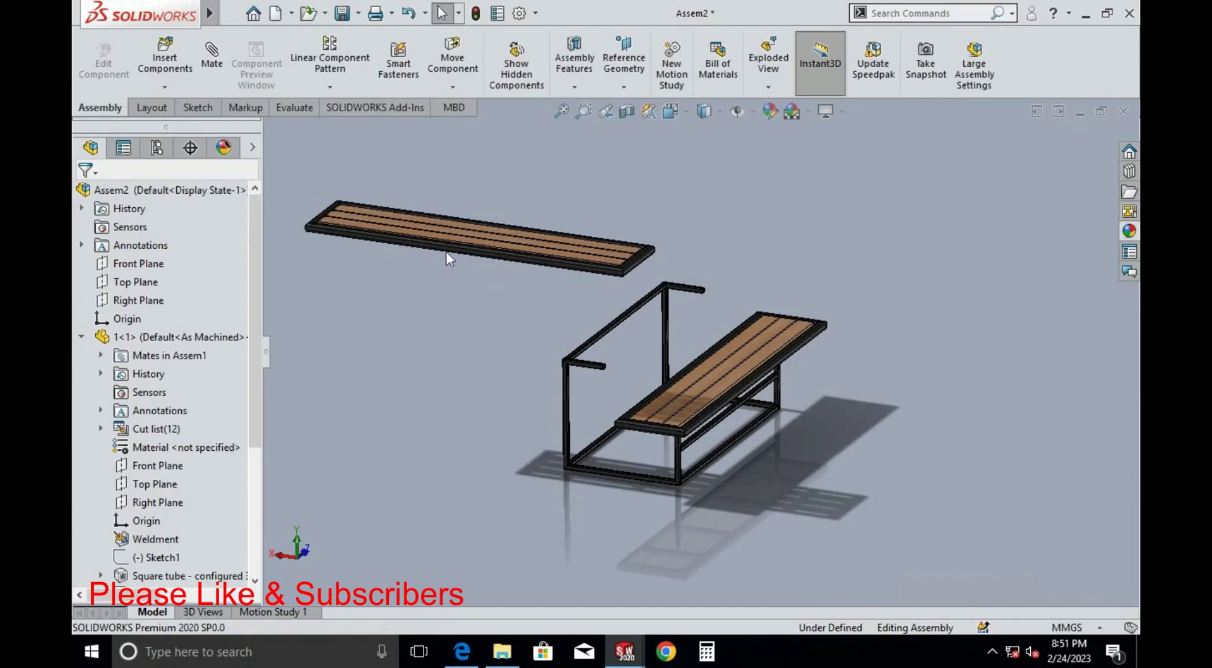
{"action": "key", "text": "alt+Tab"}
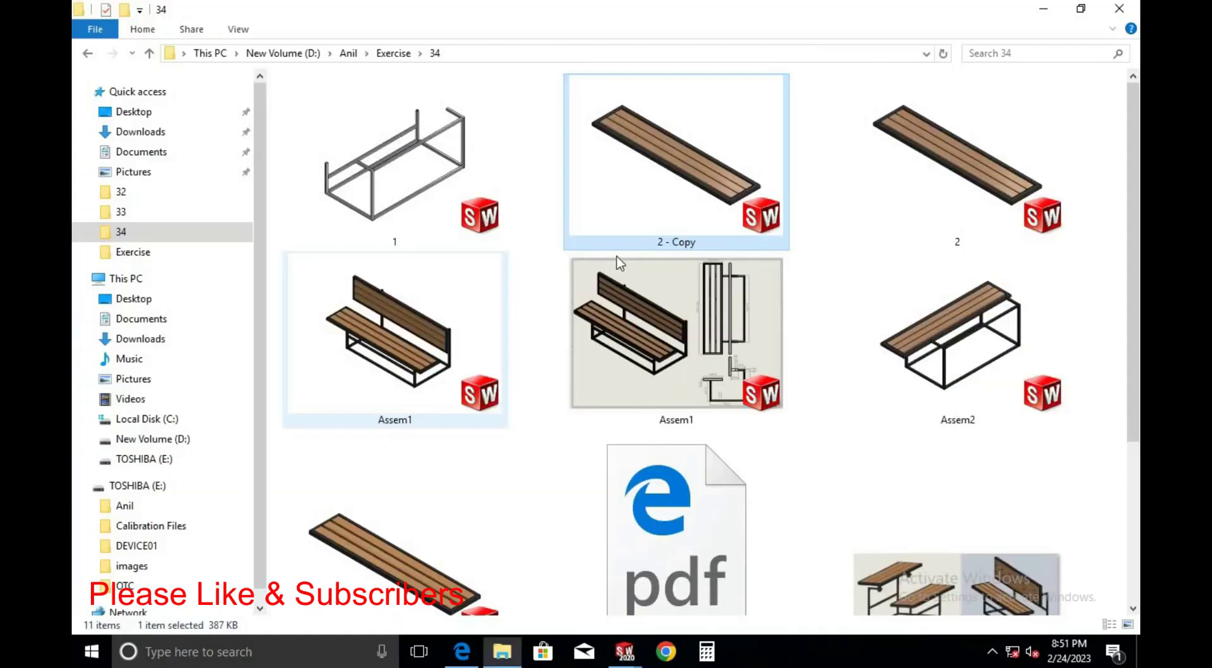
Open the '2 - Copy' part in its own window, view it from the Front, and zoom to fit
{"action": "key", "text": "alt+Tab"}
{"action": "left_click", "coordinate": [570, 453]}
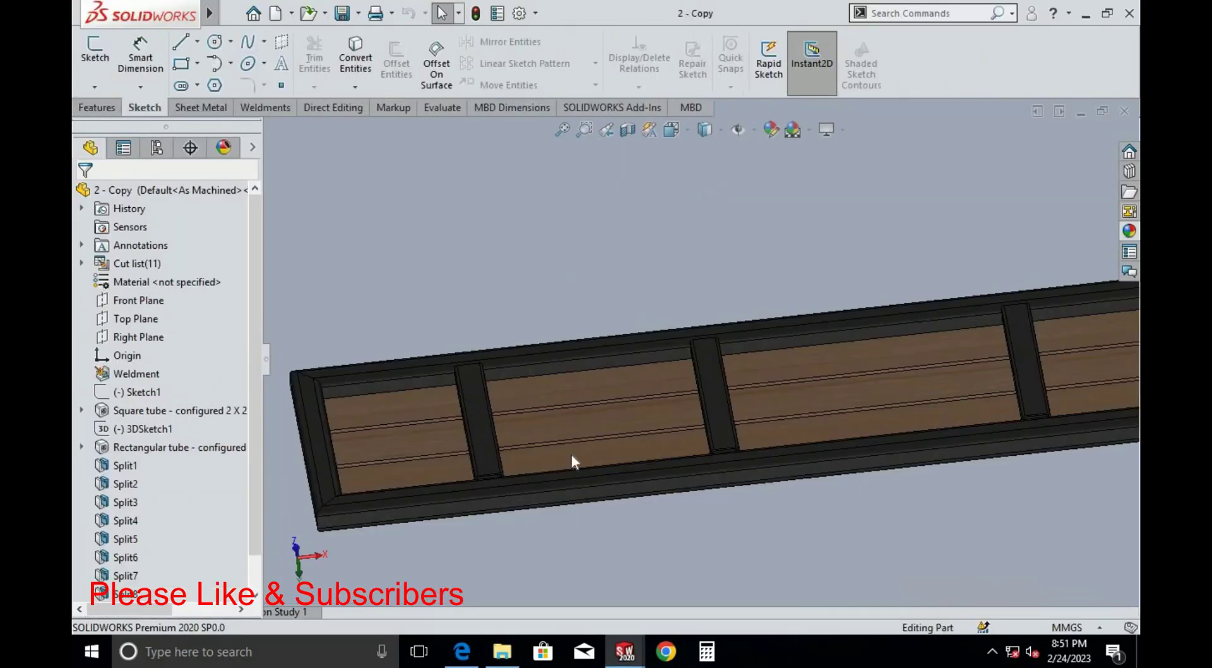
{"action": "key", "text": "space"}
{"action": "left_click", "coordinate": [562, 347]}
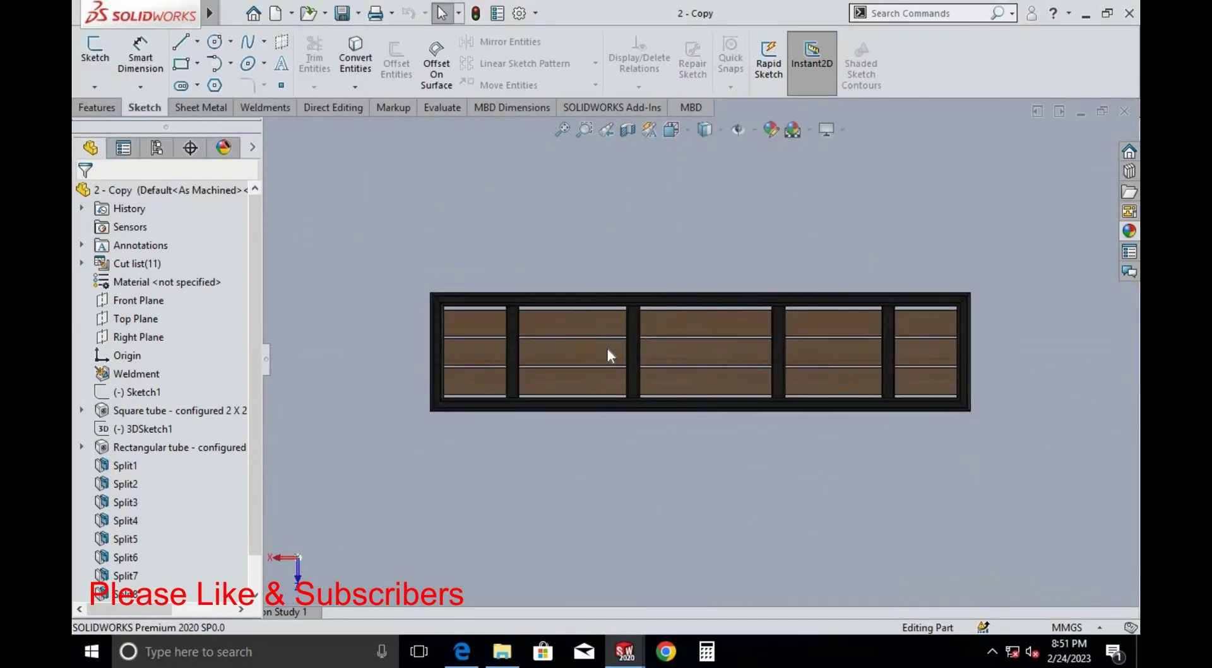
{"action": "key", "text": "alt+Tab"}
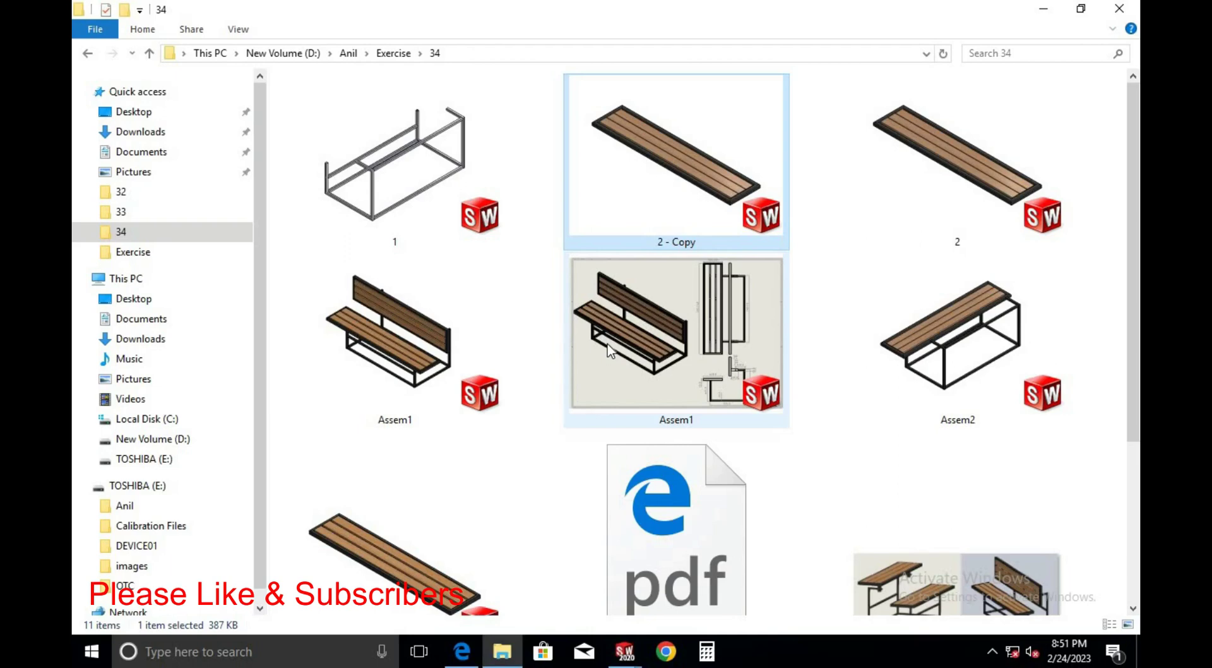
{"action": "key", "text": "alt+Tab"}
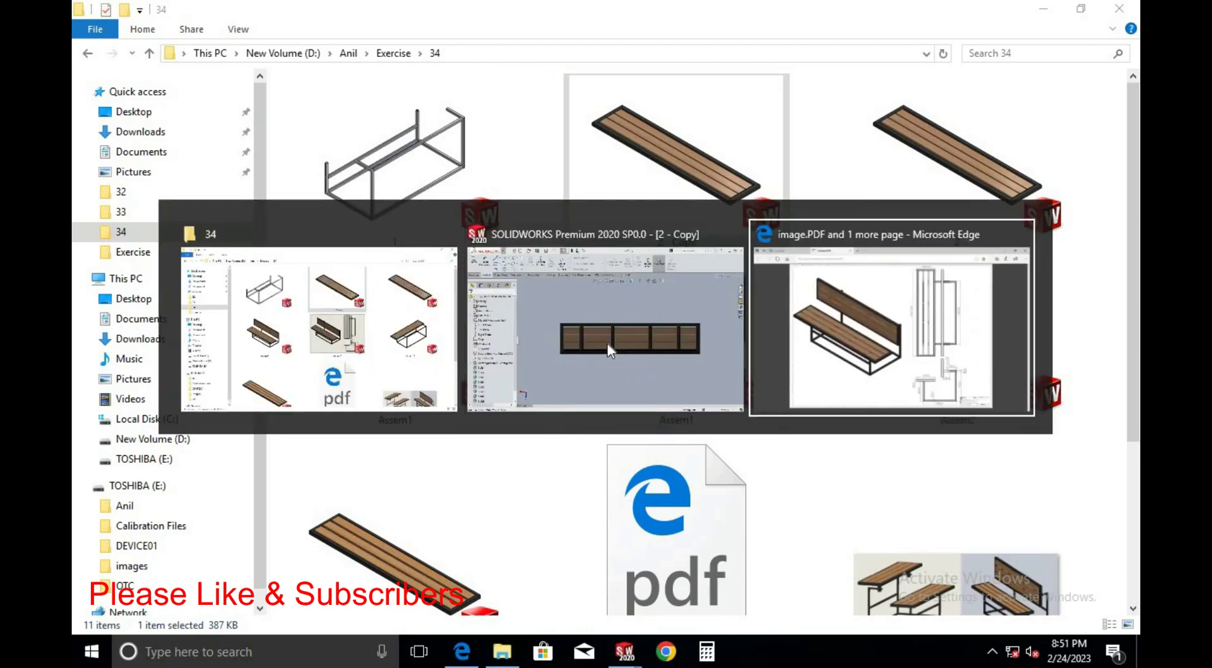
{"action": "key", "text": "alt+Tab"}
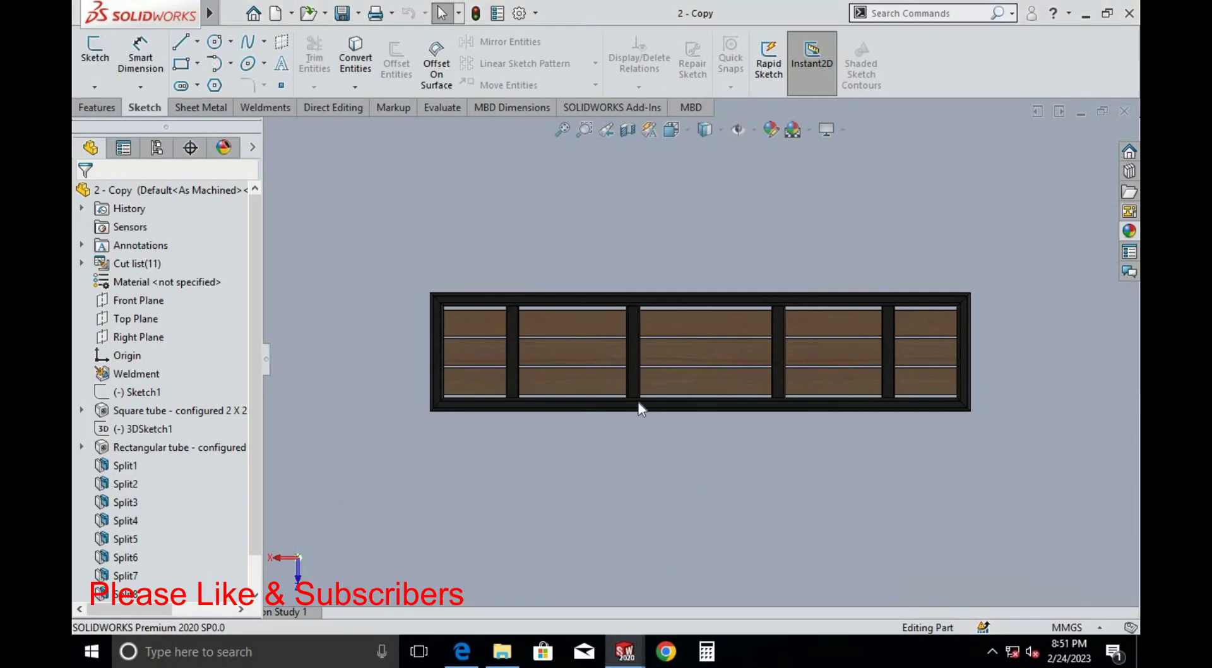
{"action": "key", "text": "f"}
{"action": "mouse_move", "coordinate": [624, 651]}
{"action": "left_click", "coordinate": [481, 569]}
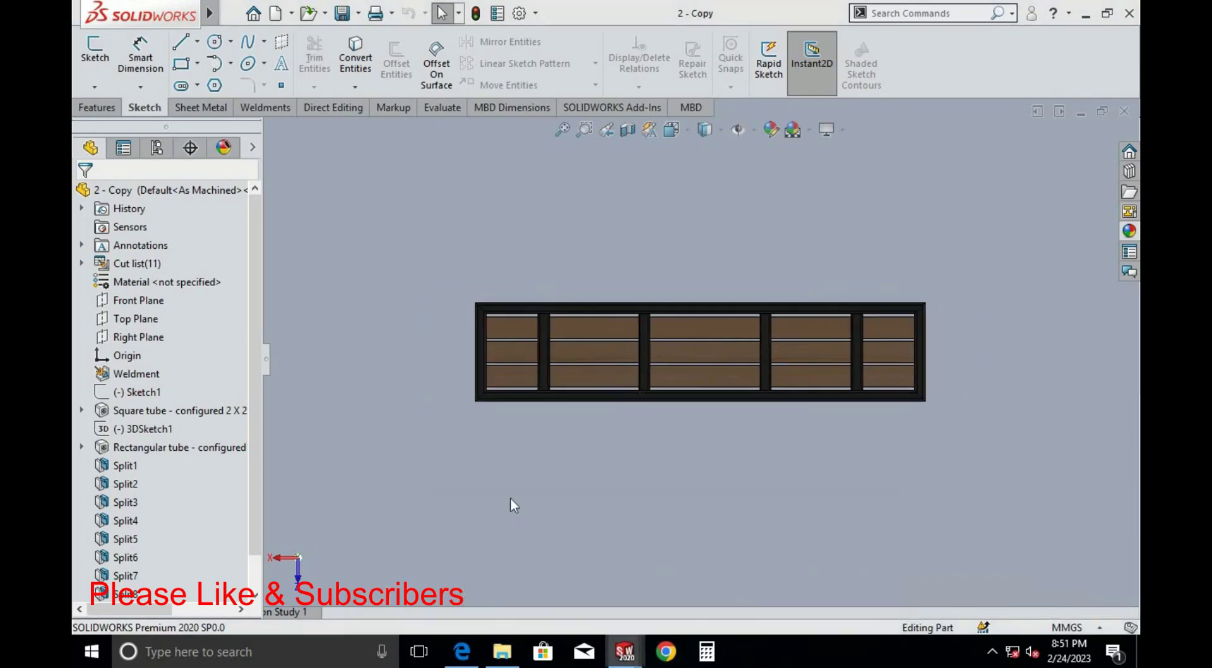
{"action": "scroll", "coordinate": [621, 354], "scroll_direction": "up", "scroll_amount": 3}
Rotate the loose '2 - Copy' backrest panel to tilt it diagonally
{"action": "left_click", "coordinate": [549, 290]}
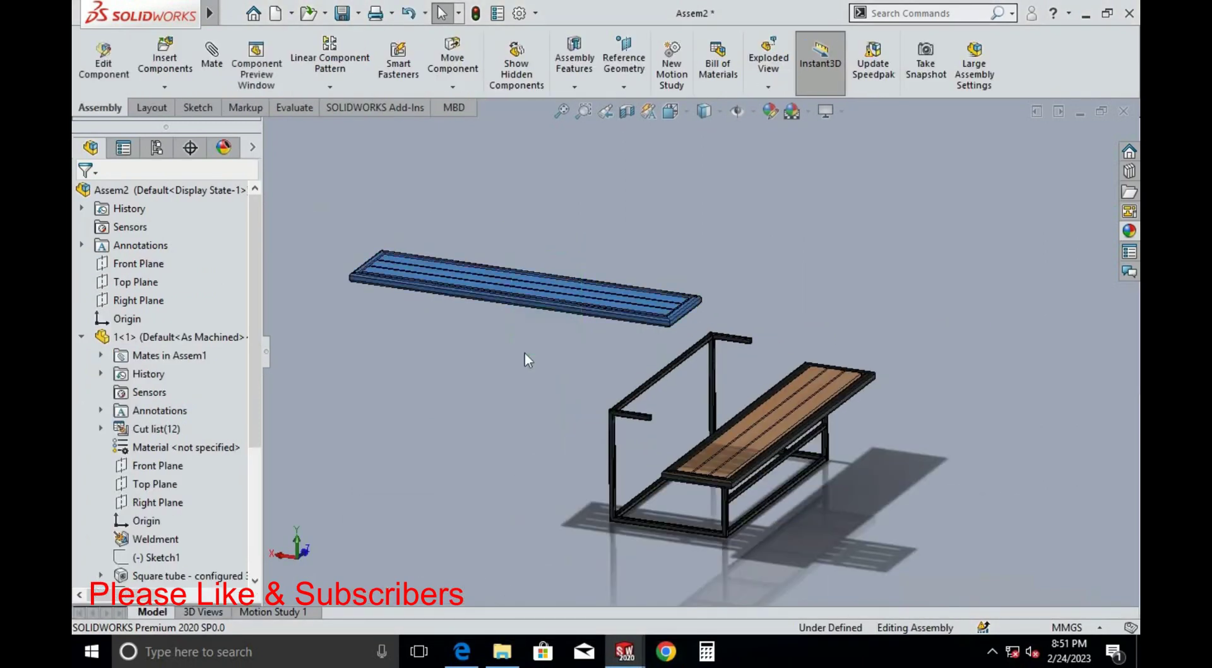
{"action": "left_click", "coordinate": [461, 87]}
{"action": "left_click", "coordinate": [470, 124]}
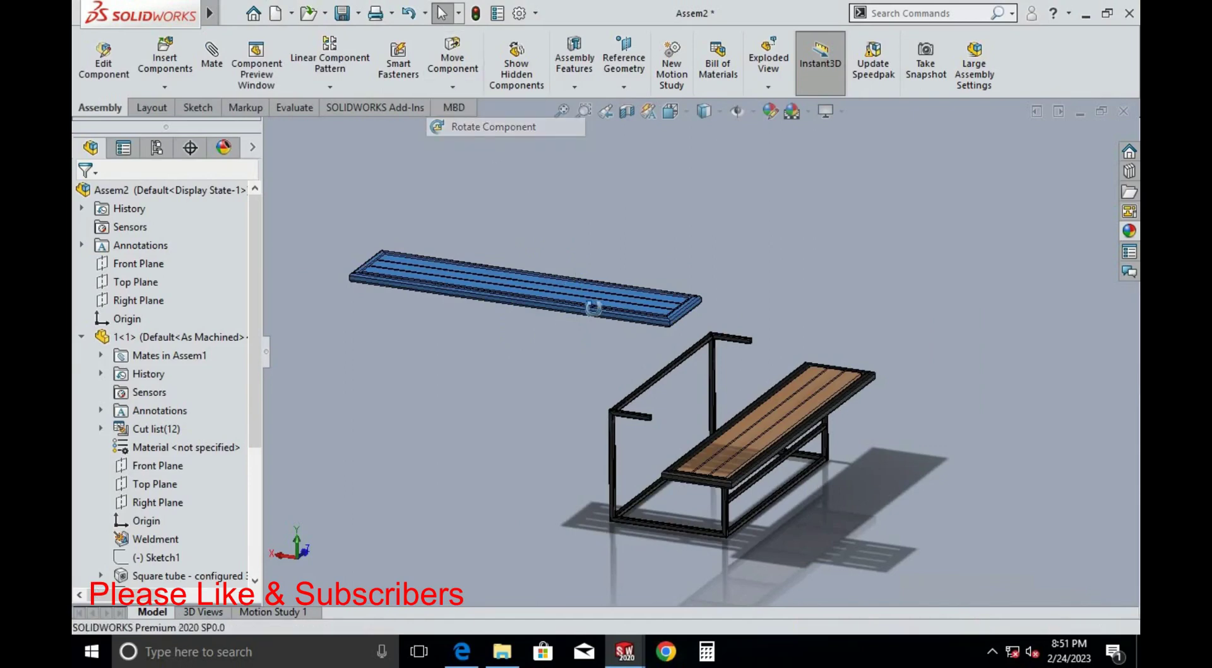
{"action": "mouse_move", "coordinate": [484, 300]}
{"action": "left_mouse_down"}
{"action": "mouse_move", "coordinate": [448, 357]}
{"action": "mouse_move", "coordinate": [429, 360]}
{"action": "left_mouse_up"}
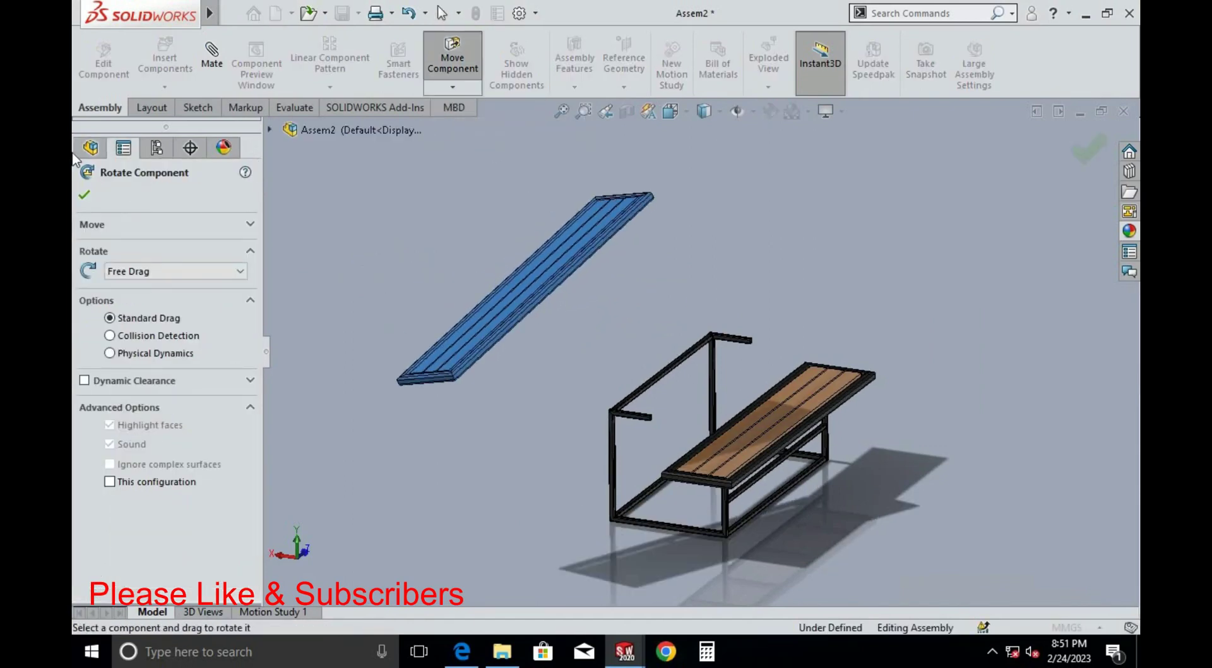
{"action": "left_click", "coordinate": [84, 197]}
Start an advanced Width mate and pick the frame backrest arm's side faces
{"action": "left_click", "coordinate": [211, 57]}
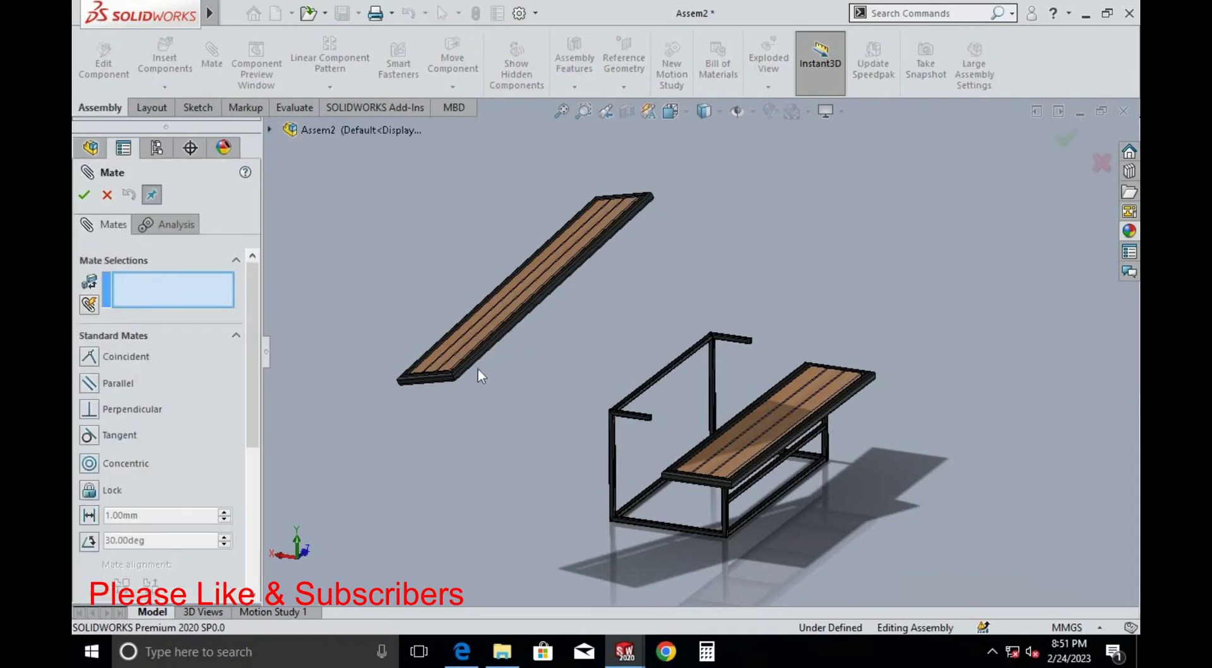
{"action": "scroll", "coordinate": [477, 369], "scroll_direction": "down", "scroll_amount": 3}
{"action": "mouse_move", "coordinate": [475, 426]}
{"action": "middle_mouse_down"}
{"action": "mouse_move", "coordinate": [954, 501]}
{"action": "mouse_move", "coordinate": [189, 406]}
{"action": "middle_mouse_up"}
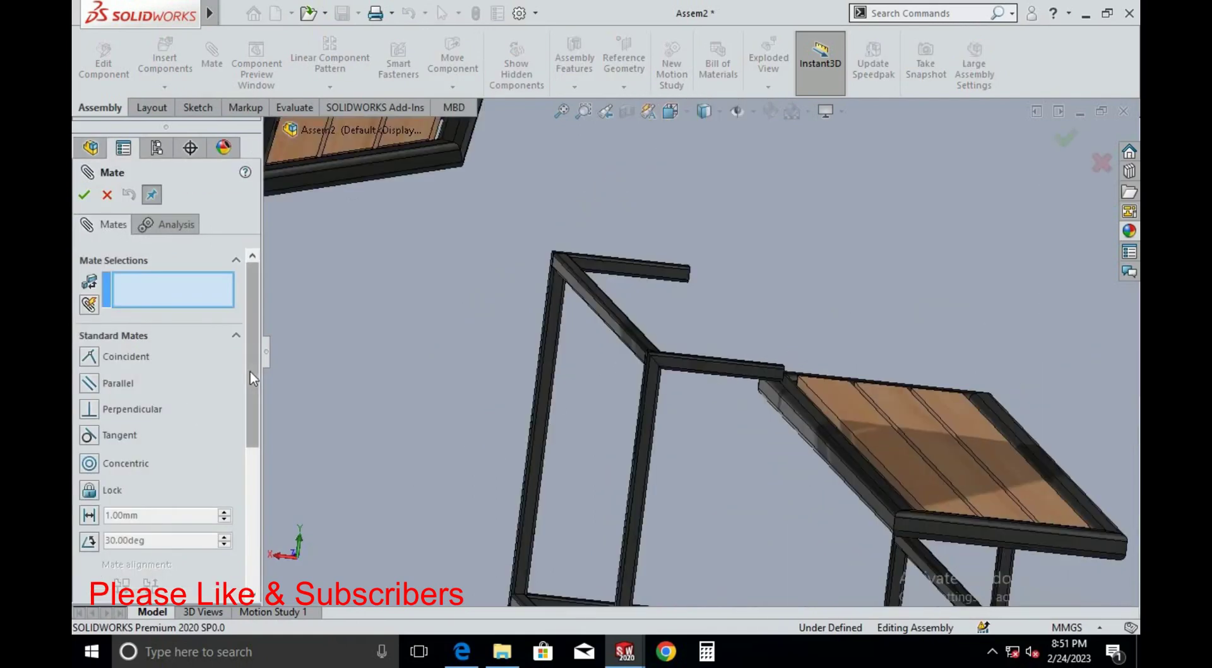
{"action": "scroll", "coordinate": [250, 369], "scroll_direction": "down", "scroll_amount": 3}
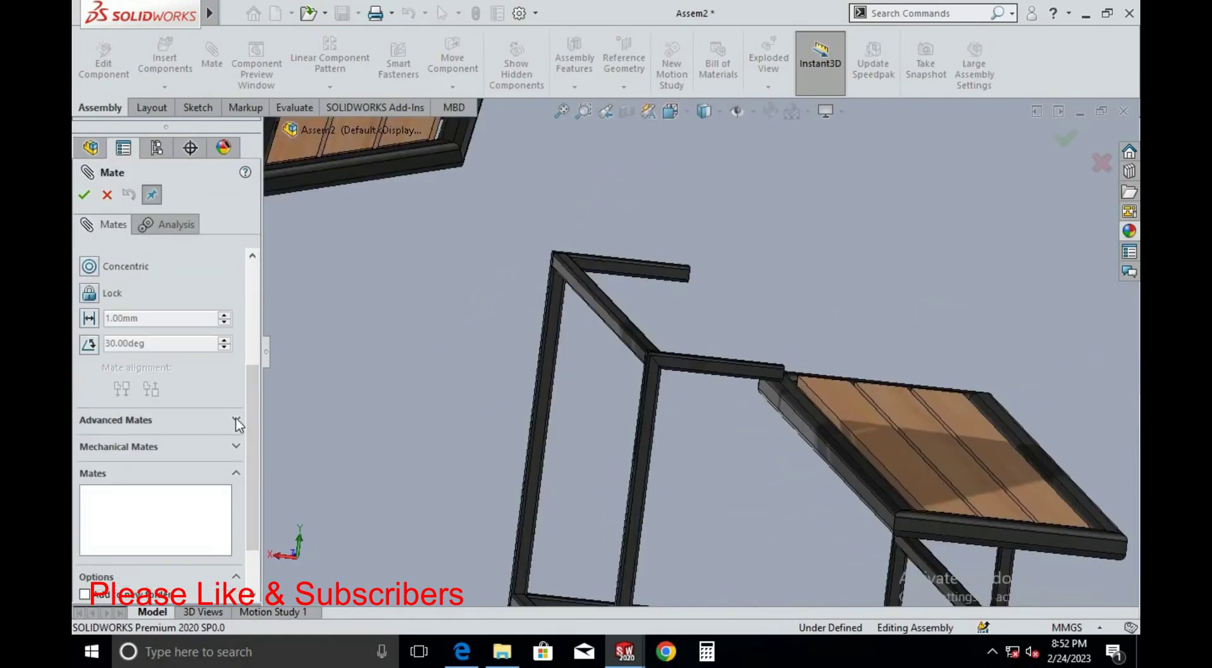
{"action": "left_click", "coordinate": [236, 421]}
{"action": "scroll", "coordinate": [113, 306], "scroll_direction": "up", "scroll_amount": 3}
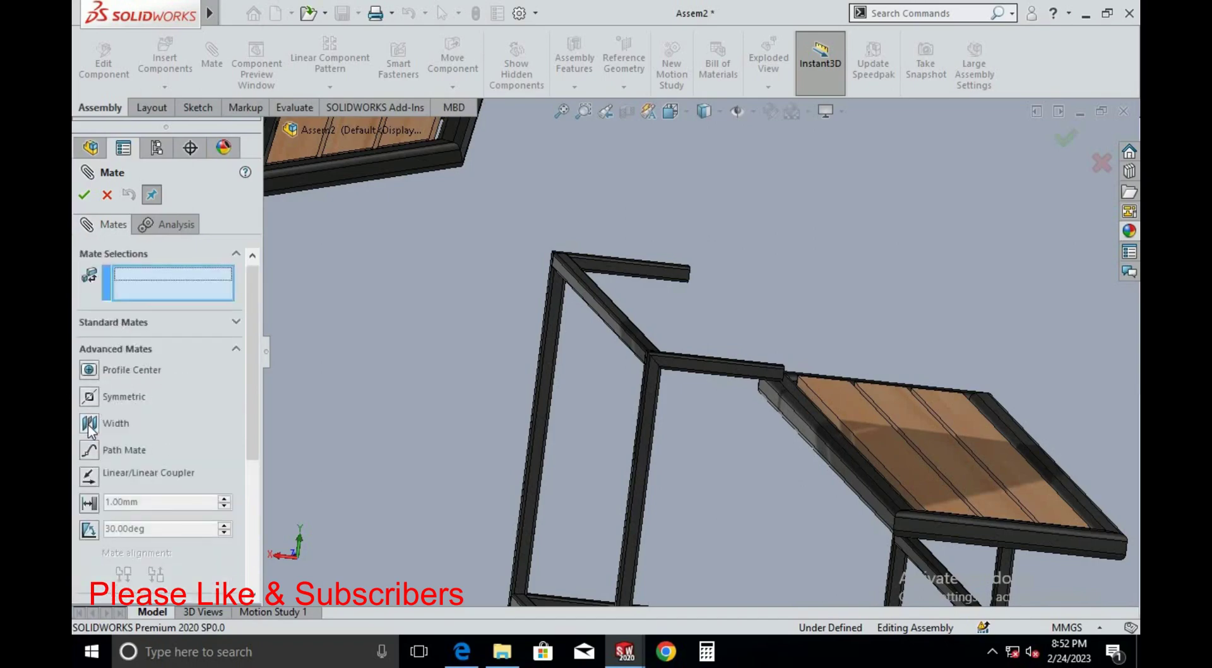
{"action": "left_click", "coordinate": [90, 424]}
{"action": "scroll", "coordinate": [666, 414], "scroll_direction": "down", "scroll_amount": 2}
{"action": "scroll", "coordinate": [623, 365], "scroll_direction": "up", "scroll_amount": 5}
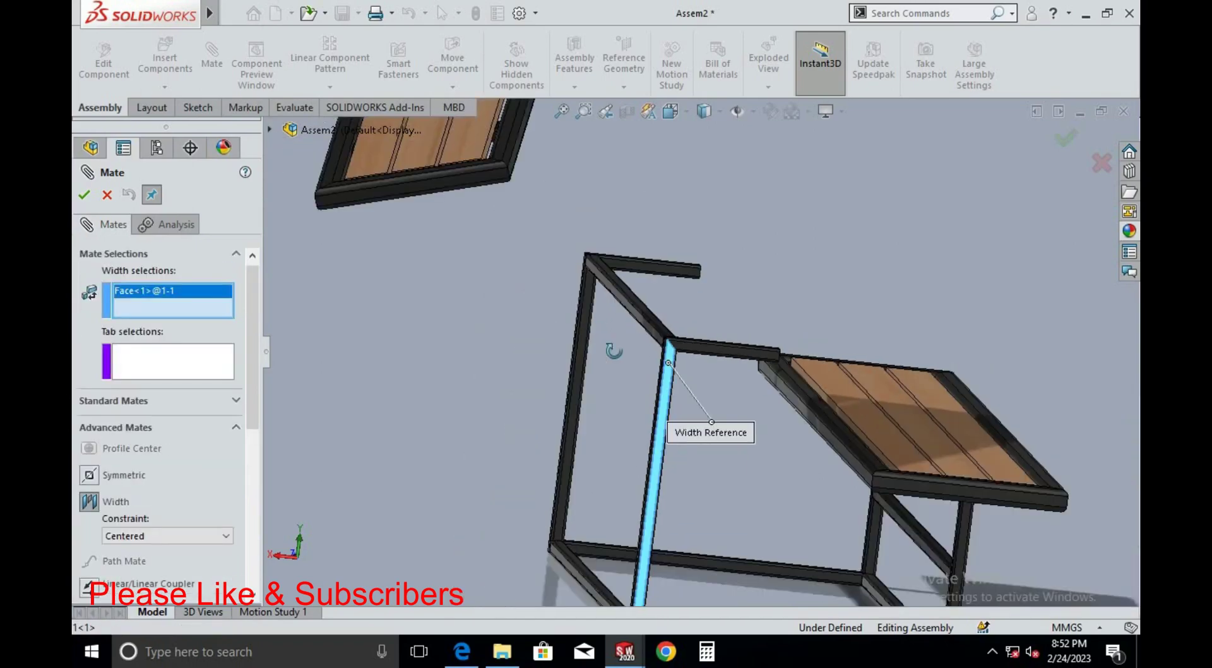
{"action": "middle_click_drag", "start_coordinate": [622, 365], "coordinate": [670, 395]}
{"action": "scroll", "coordinate": [589, 262], "scroll_direction": "down", "scroll_amount": 8}
{"action": "left_click", "coordinate": [591, 270]}
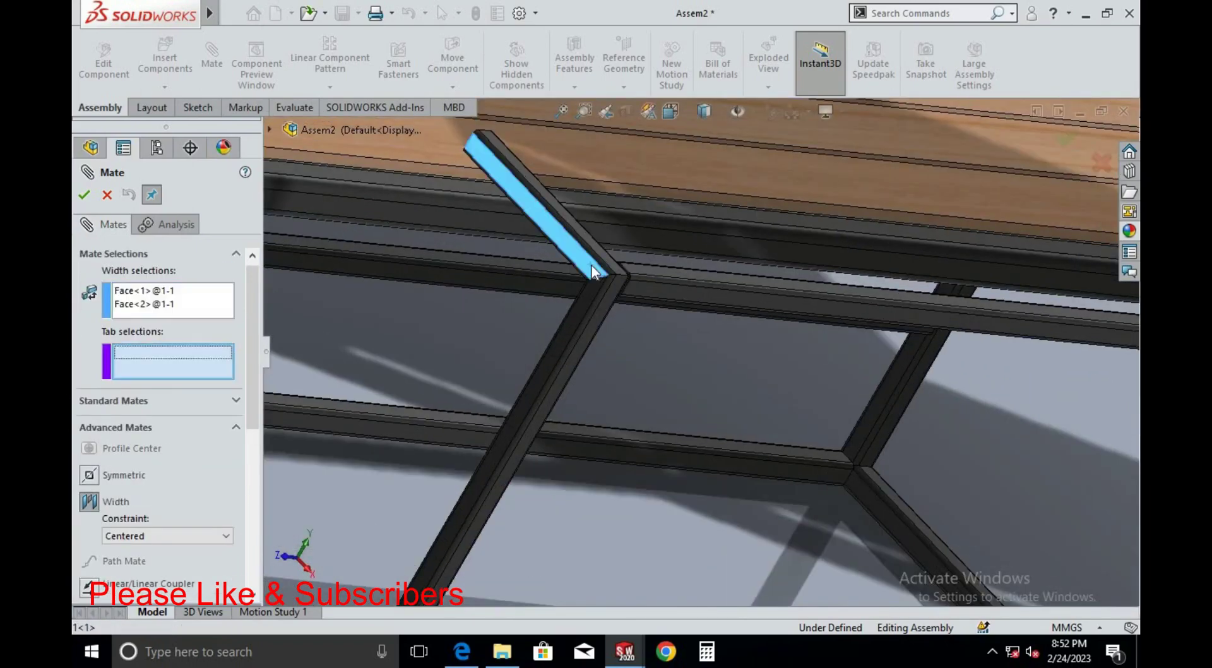
Pick the backrest panel's two side faces and confirm the centered Width mate
{"action": "scroll", "coordinate": [592, 270], "scroll_direction": "up", "scroll_amount": 3}
{"action": "scroll", "coordinate": [831, 259], "scroll_direction": "up", "scroll_amount": 2}
{"action": "scroll", "coordinate": [824, 236], "scroll_direction": "down", "scroll_amount": 3}
{"action": "middle_click_drag", "start_coordinate": [824, 236], "coordinate": [804, 236]}
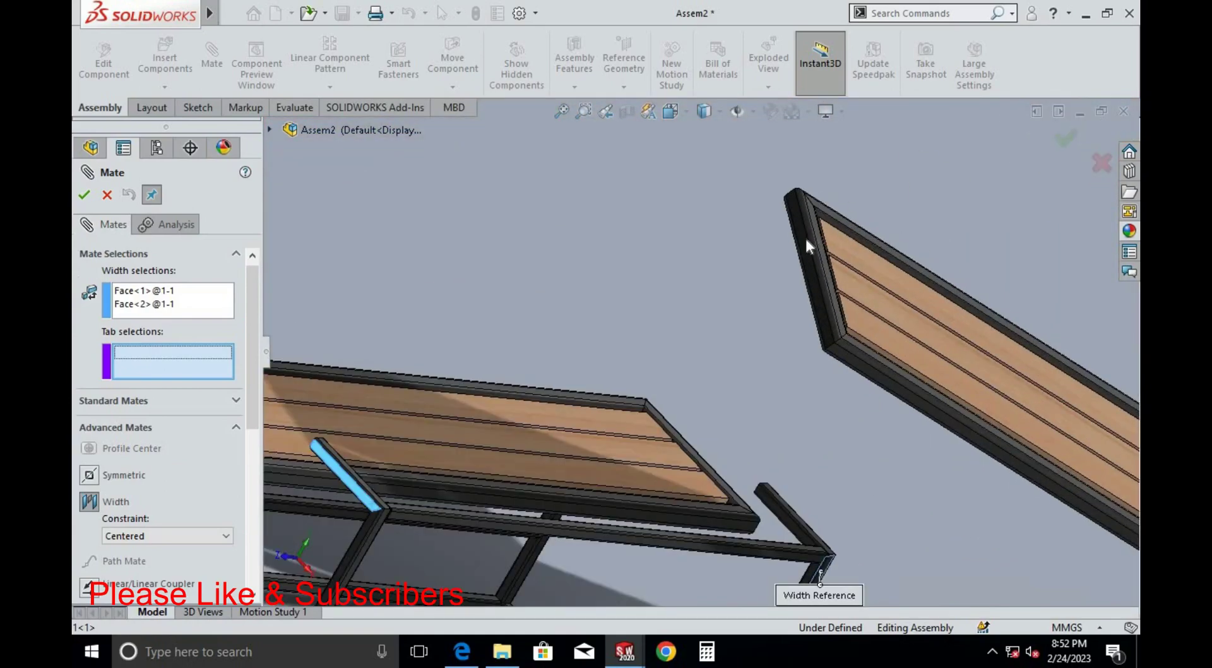
{"action": "left_click", "coordinate": [800, 237]}
{"action": "scroll", "coordinate": [735, 233], "scroll_direction": "up", "scroll_amount": 3}
{"action": "middle_click_drag", "start_coordinate": [860, 406], "coordinate": [694, 330]}
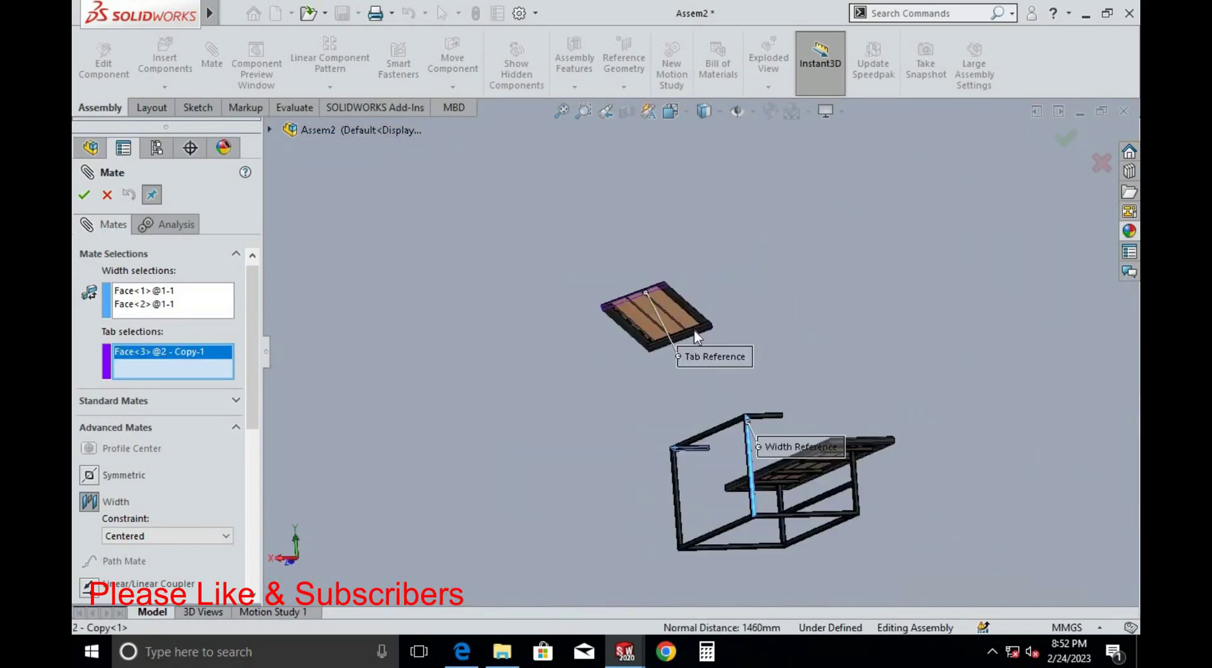
{"action": "scroll", "coordinate": [694, 330], "scroll_direction": "down", "scroll_amount": 2}
{"action": "scroll", "coordinate": [685, 322], "scroll_direction": "down", "scroll_amount": 2}
{"action": "left_click", "coordinate": [651, 342]}
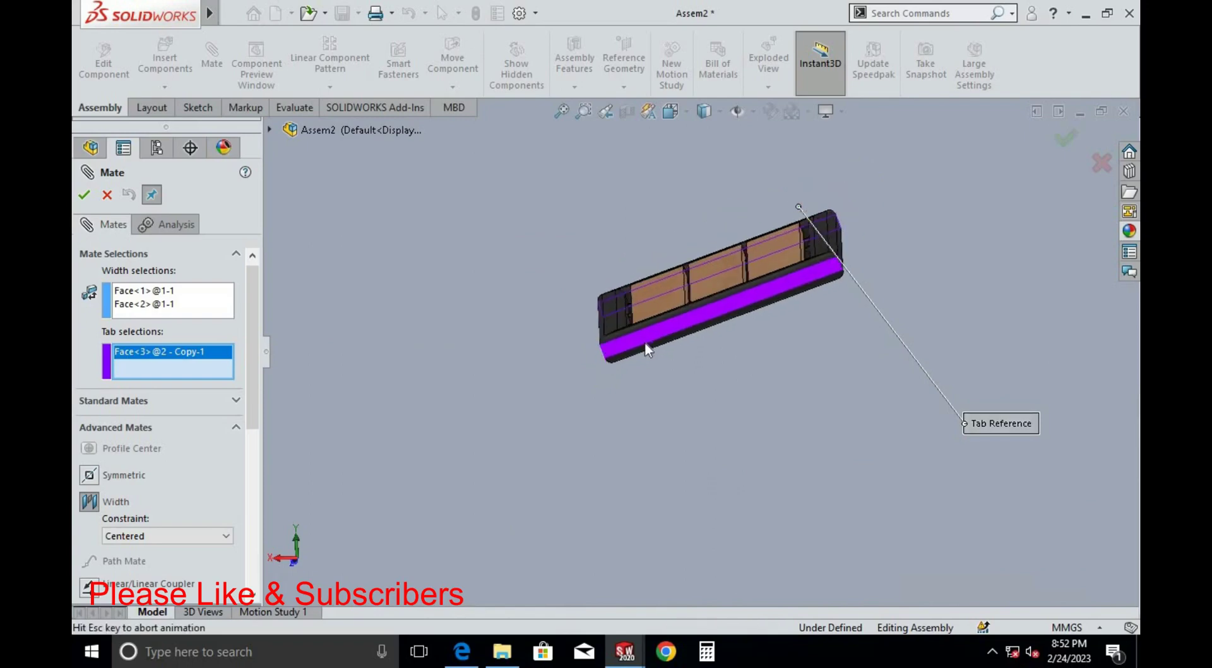
{"action": "key", "text": "Return"}
Try a first mate between a backrest panel face and the frame's short-arm top face
{"action": "scroll", "coordinate": [626, 240], "scroll_direction": "up", "scroll_amount": 2}
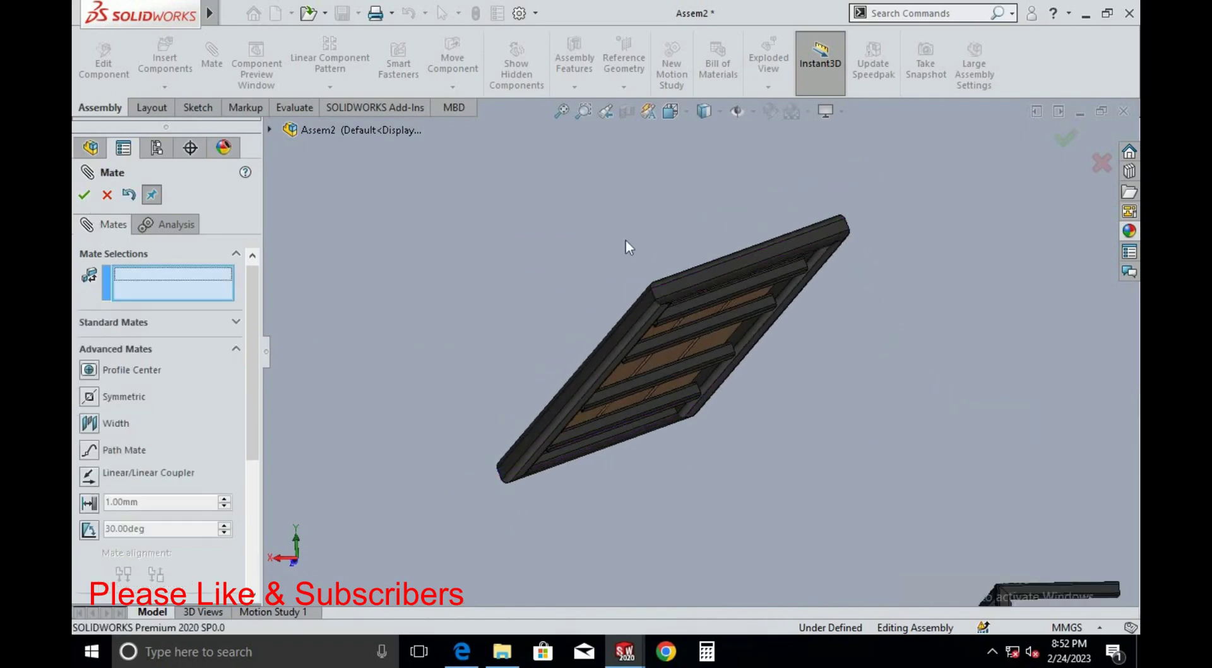
{"action": "scroll", "coordinate": [644, 405], "scroll_direction": "up", "scroll_amount": 2}
{"action": "scroll", "coordinate": [712, 424], "scroll_direction": "down", "scroll_amount": 2}
{"action": "scroll", "coordinate": [762, 359], "scroll_direction": "up", "scroll_amount": 1}
{"action": "mouse_move", "coordinate": [762, 359]}
{"action": "middle_mouse_down"}
{"action": "mouse_move", "coordinate": [733, 364]}
{"action": "mouse_move", "coordinate": [692, 236]}
{"action": "middle_mouse_up"}
{"action": "scroll", "coordinate": [644, 359], "scroll_direction": "down", "scroll_amount": 3}
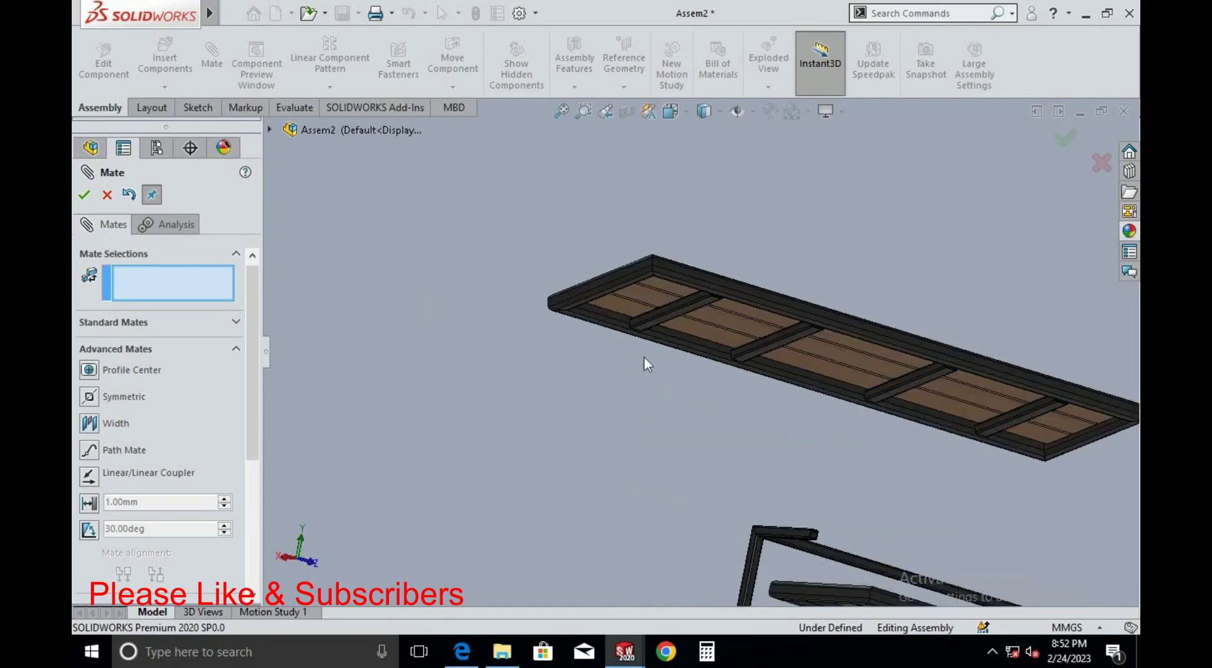
{"action": "scroll", "coordinate": [675, 363], "scroll_direction": "down", "scroll_amount": 3}
{"action": "scroll", "coordinate": [570, 312], "scroll_direction": "down", "scroll_amount": 2}
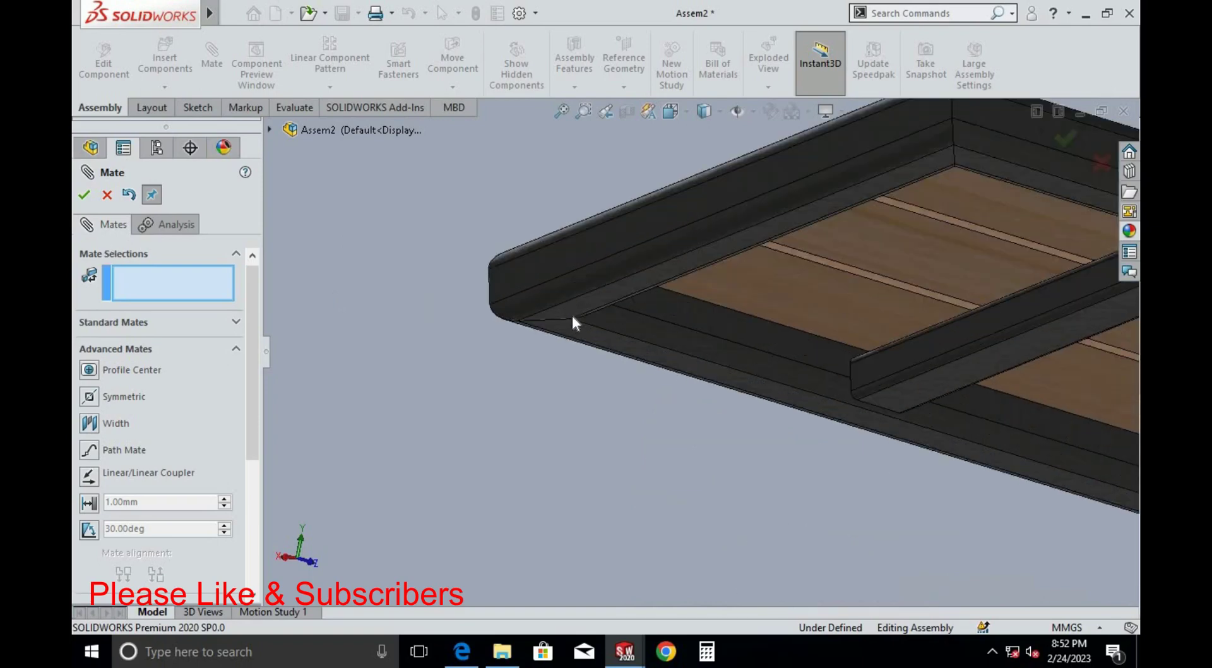
{"action": "left_click", "coordinate": [571, 306]}
{"action": "scroll", "coordinate": [638, 334], "scroll_direction": "up", "scroll_amount": 3}
{"action": "scroll", "coordinate": [638, 333], "scroll_direction": "up", "scroll_amount": 3}
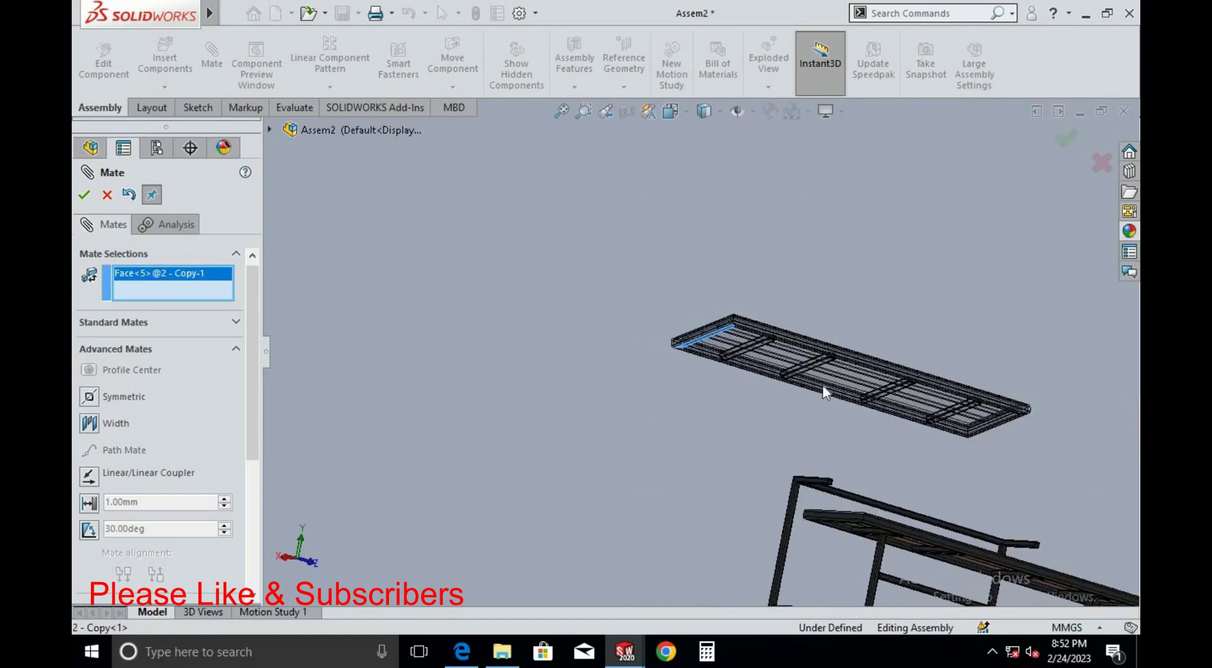
{"action": "scroll", "coordinate": [638, 333], "scroll_direction": "up", "scroll_amount": 2}
{"action": "middle_click_drag", "start_coordinate": [694, 403], "coordinate": [755, 446]}
{"action": "scroll", "coordinate": [649, 368], "scroll_direction": "down", "scroll_amount": 5}
{"action": "scroll", "coordinate": [650, 370], "scroll_direction": "down", "scroll_amount": 2}
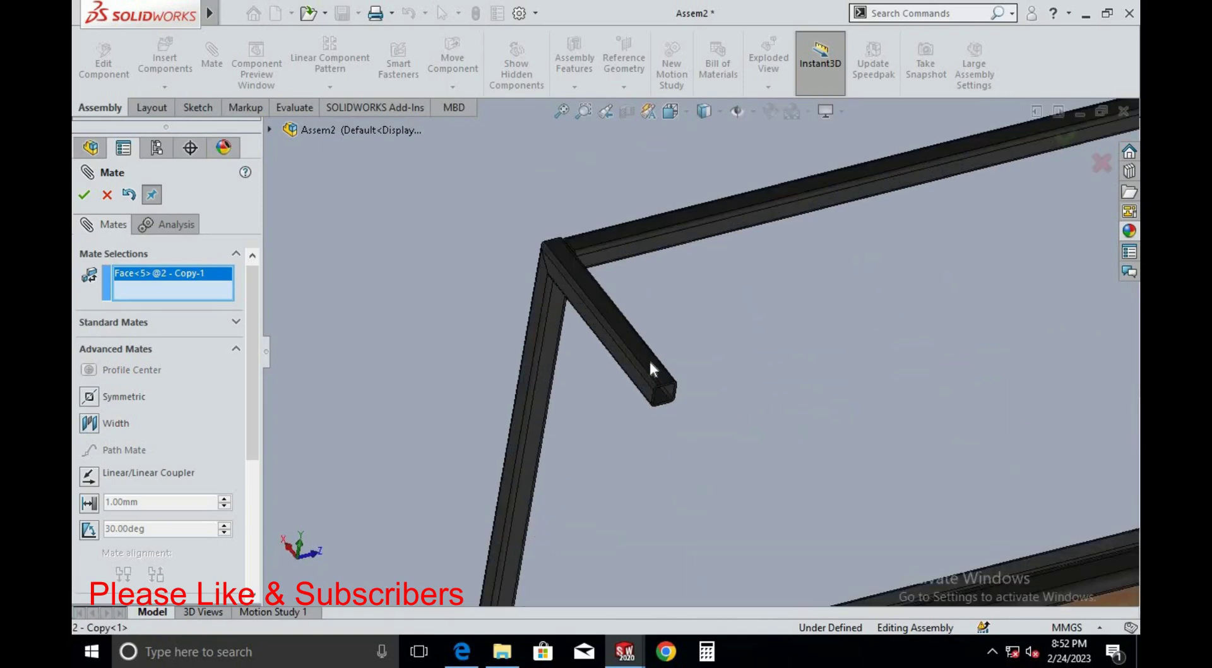
{"action": "left_click", "coordinate": [651, 368]}
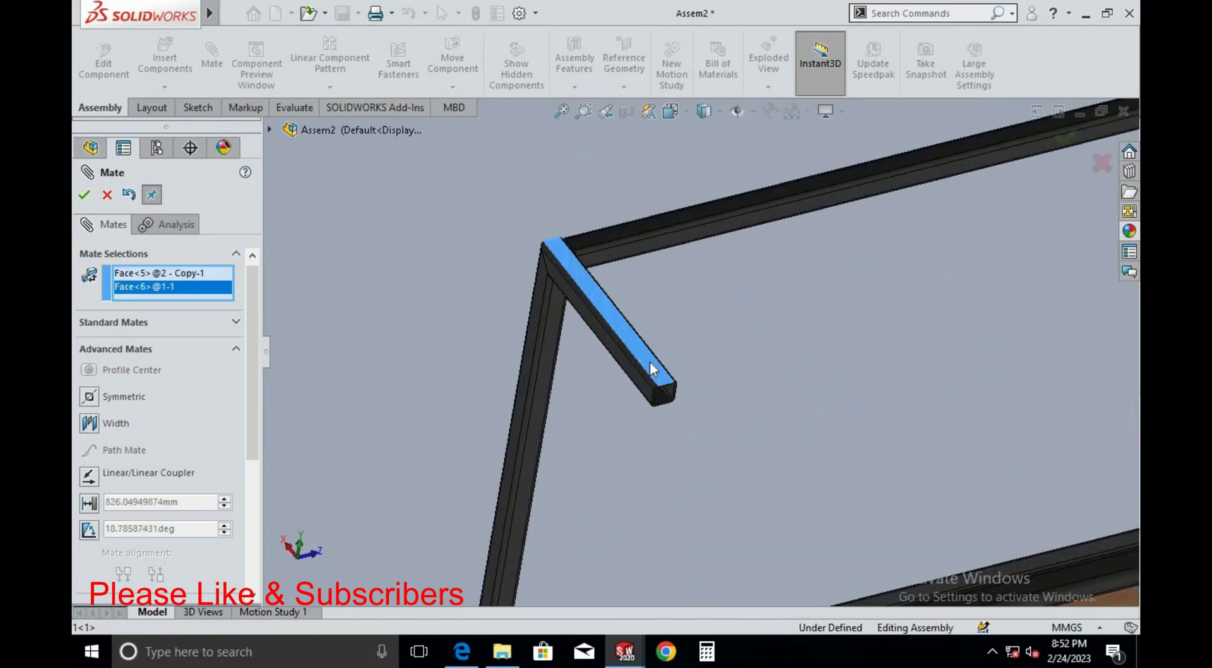
{"action": "left_click", "coordinate": [84, 194]}
Cancel the unfinished mate and switch to a side view of the bench
{"action": "scroll", "coordinate": [480, 353], "scroll_direction": "up", "scroll_amount": 3}
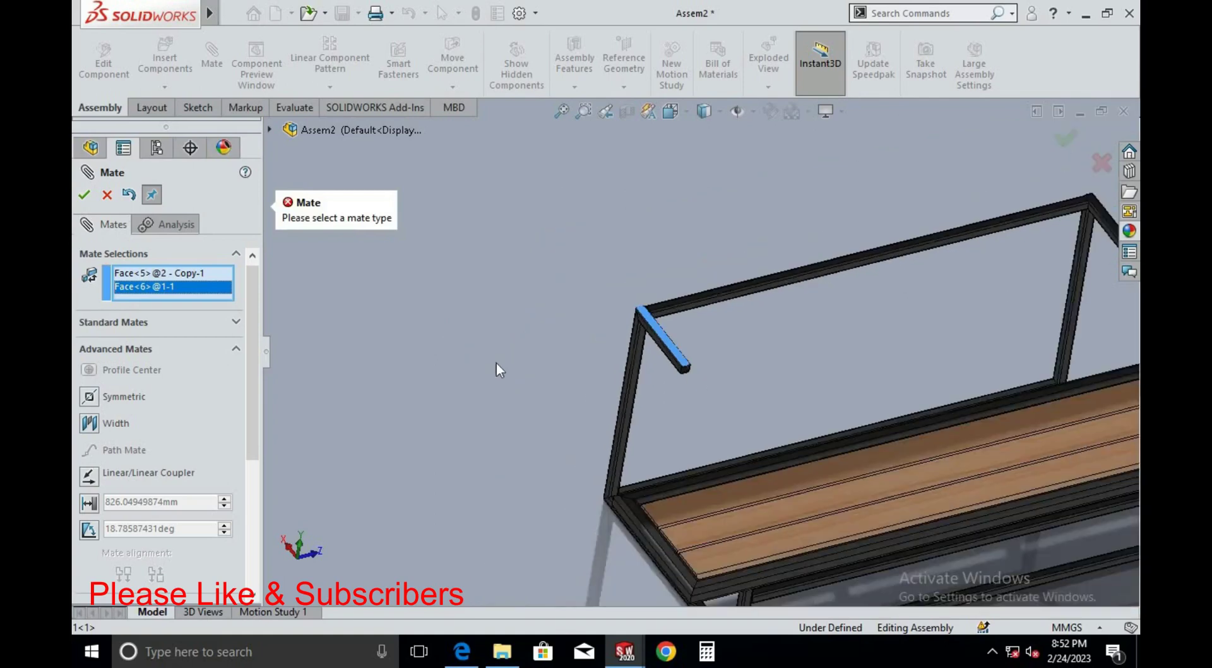
{"action": "scroll", "coordinate": [702, 317], "scroll_direction": "up", "scroll_amount": 3}
{"action": "key", "text": "Escape"}
{"action": "scroll", "coordinate": [775, 307], "scroll_direction": "up", "scroll_amount": 1}
{"action": "key", "text": "ctrl+3"}
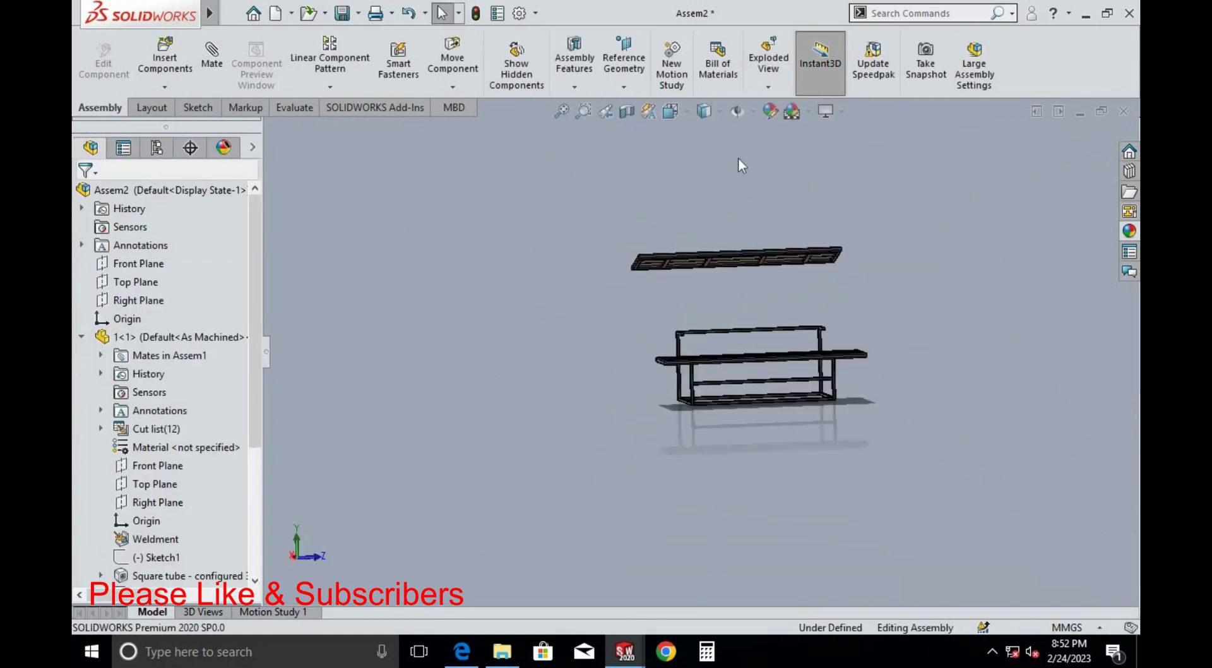
{"action": "scroll", "coordinate": [701, 369], "scroll_direction": "down", "scroll_amount": 3}
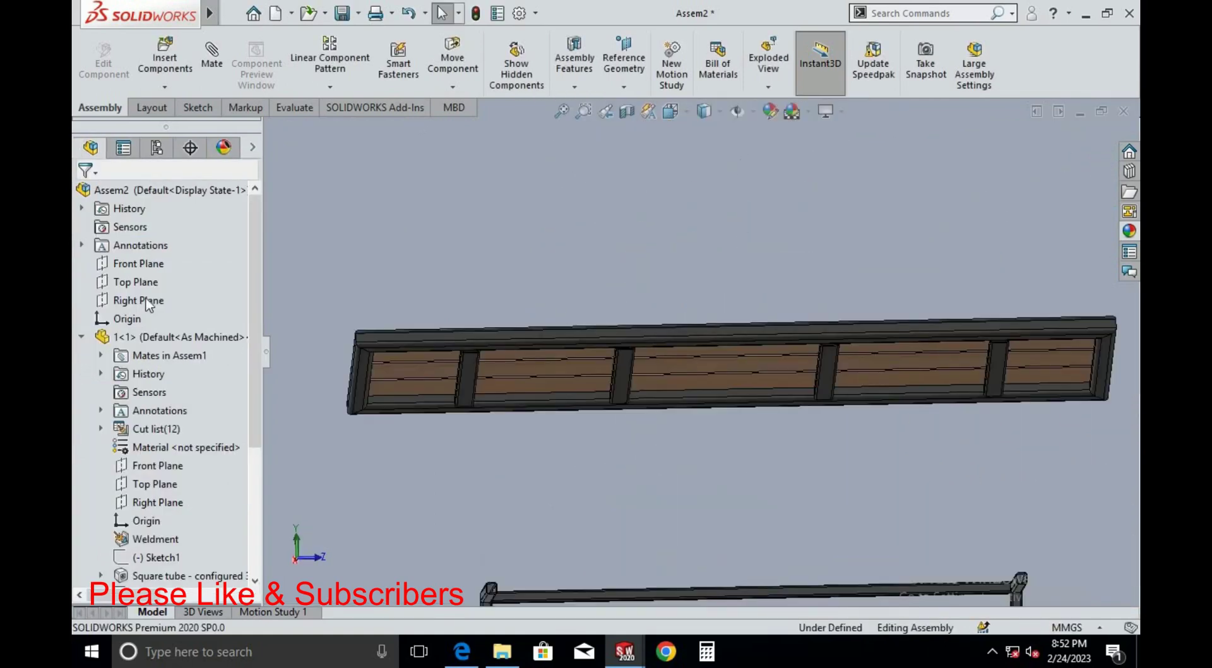
Mate the panel's middle crossbar face Coincident with the top face of the frame's top bar
{"action": "left_click", "coordinate": [212, 57]}
{"action": "scroll", "coordinate": [631, 379], "scroll_direction": "down", "scroll_amount": 2}
{"action": "left_click", "coordinate": [621, 355]}
{"action": "scroll", "coordinate": [611, 472], "scroll_direction": "up", "scroll_amount": 3}
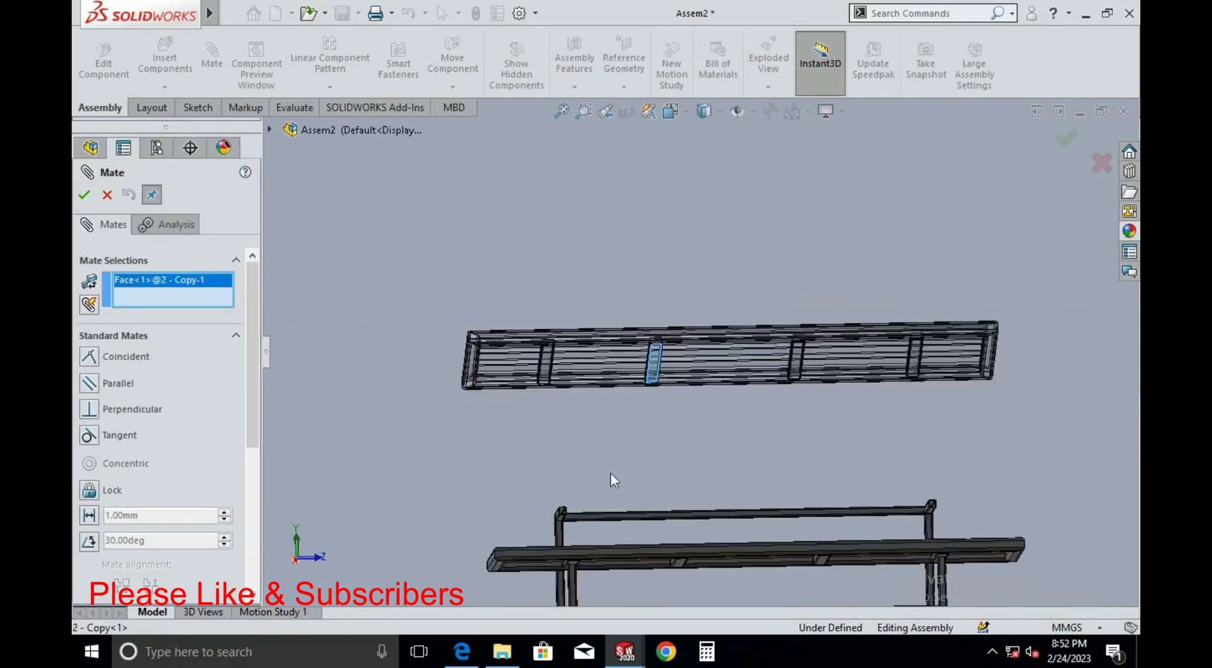
{"action": "scroll", "coordinate": [610, 472], "scroll_direction": "up", "scroll_amount": 2}
{"action": "mouse_move", "coordinate": [610, 472]}
{"action": "middle_mouse_down"}
{"action": "mouse_move", "coordinate": [685, 418]}
{"action": "mouse_move", "coordinate": [558, 341]}
{"action": "middle_mouse_up"}
{"action": "scroll", "coordinate": [558, 340], "scroll_direction": "down", "scroll_amount": 3}
{"action": "scroll", "coordinate": [562, 353], "scroll_direction": "down", "scroll_amount": 3}
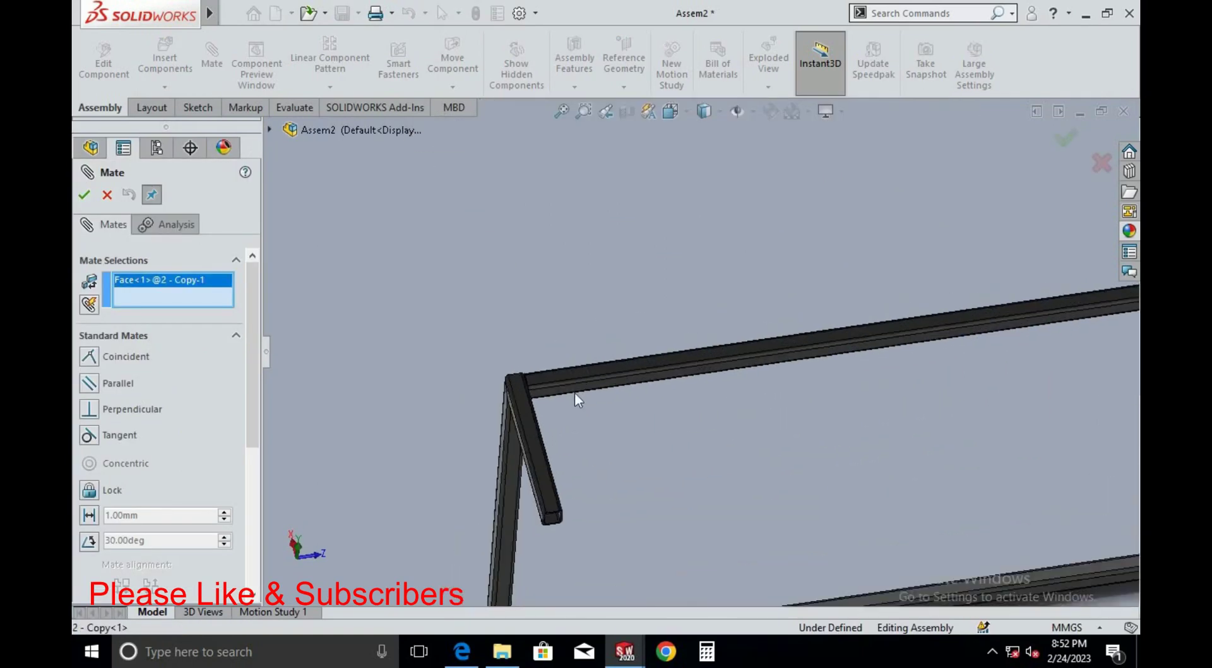
{"action": "scroll", "coordinate": [571, 385], "scroll_direction": "down", "scroll_amount": 1}
{"action": "left_click", "coordinate": [566, 375]}
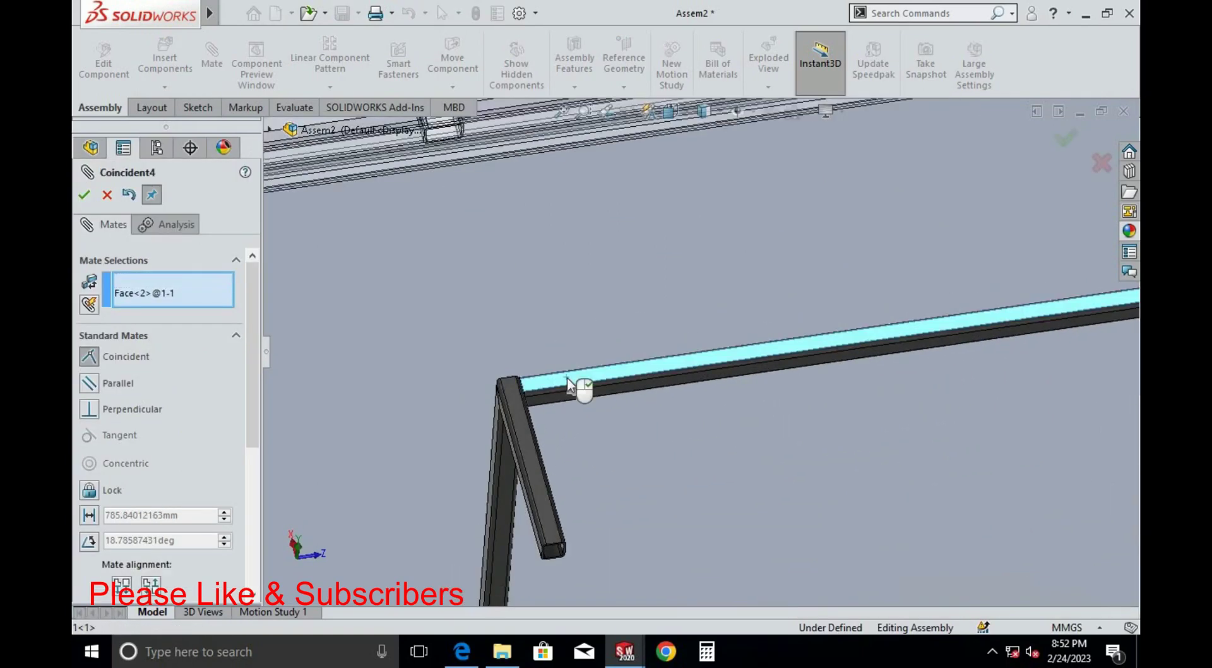
{"action": "scroll", "coordinate": [577, 341], "scroll_direction": "up", "scroll_amount": 3}
{"action": "scroll", "coordinate": [509, 335], "scroll_direction": "up", "scroll_amount": 1}
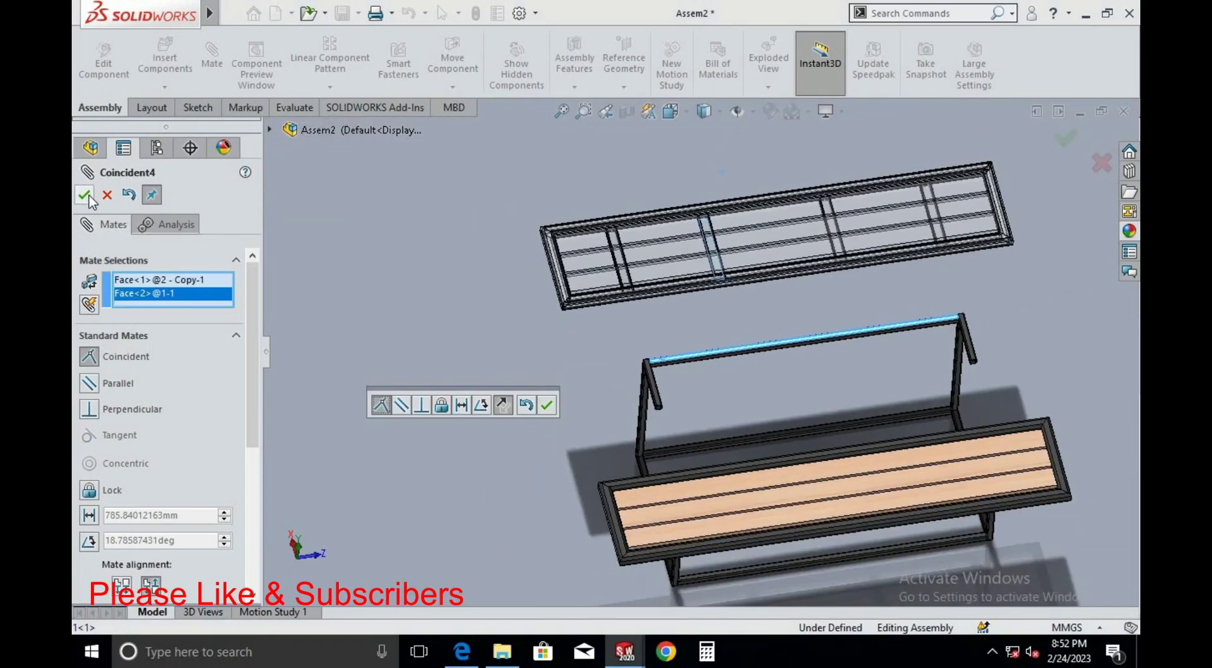
{"action": "left_click", "coordinate": [84, 195]}
Orbit around the bench to review the mated panel, then close the Mate setup
{"action": "scroll", "coordinate": [641, 216], "scroll_direction": "up", "scroll_amount": 3}
{"action": "middle_click_drag", "start_coordinate": [642, 216], "coordinate": [682, 278]}
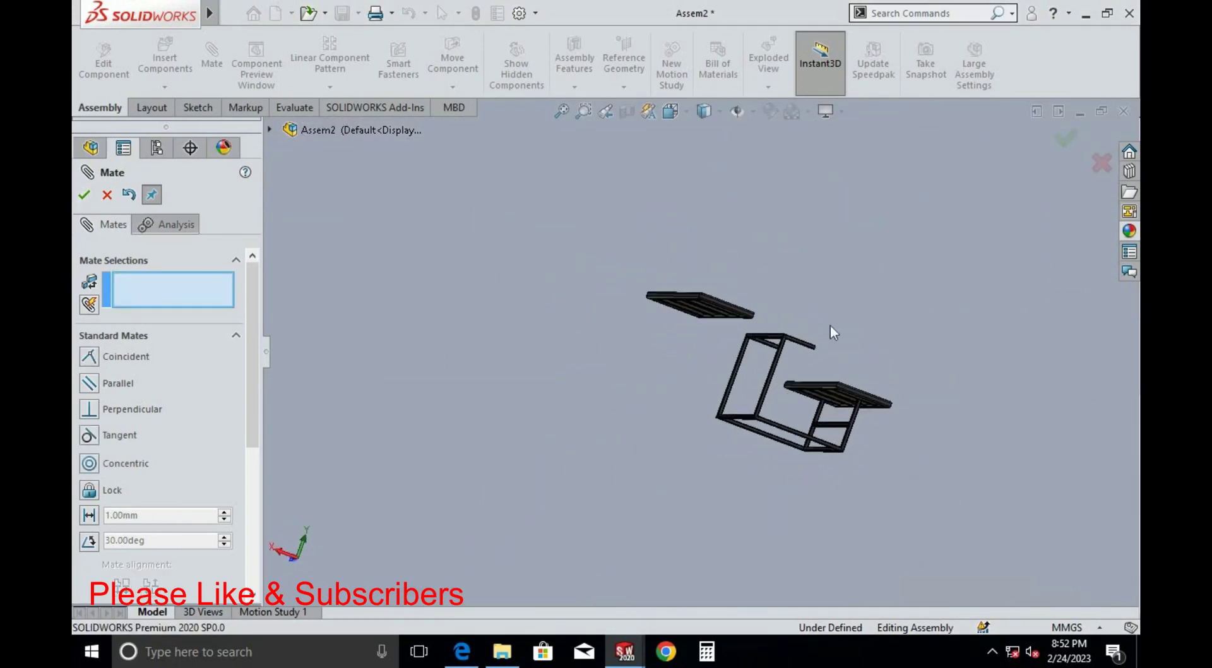
{"action": "scroll", "coordinate": [693, 398], "scroll_direction": "down", "scroll_amount": 2}
{"action": "scroll", "coordinate": [678, 407], "scroll_direction": "down", "scroll_amount": 3}
{"action": "scroll", "coordinate": [684, 393], "scroll_direction": "down", "scroll_amount": 2}
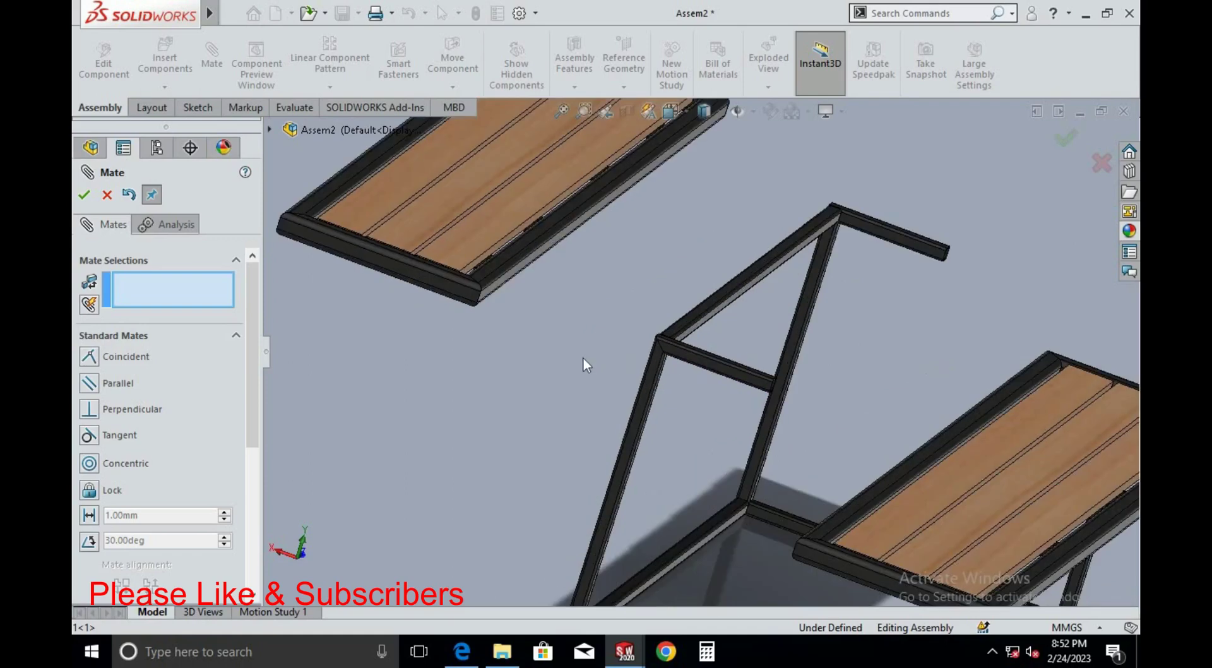
{"action": "scroll", "coordinate": [636, 357], "scroll_direction": "up", "scroll_amount": 3}
{"action": "middle_click_drag", "start_coordinate": [636, 357], "coordinate": [567, 315]}
{"action": "scroll", "coordinate": [519, 327], "scroll_direction": "down", "scroll_amount": 2}
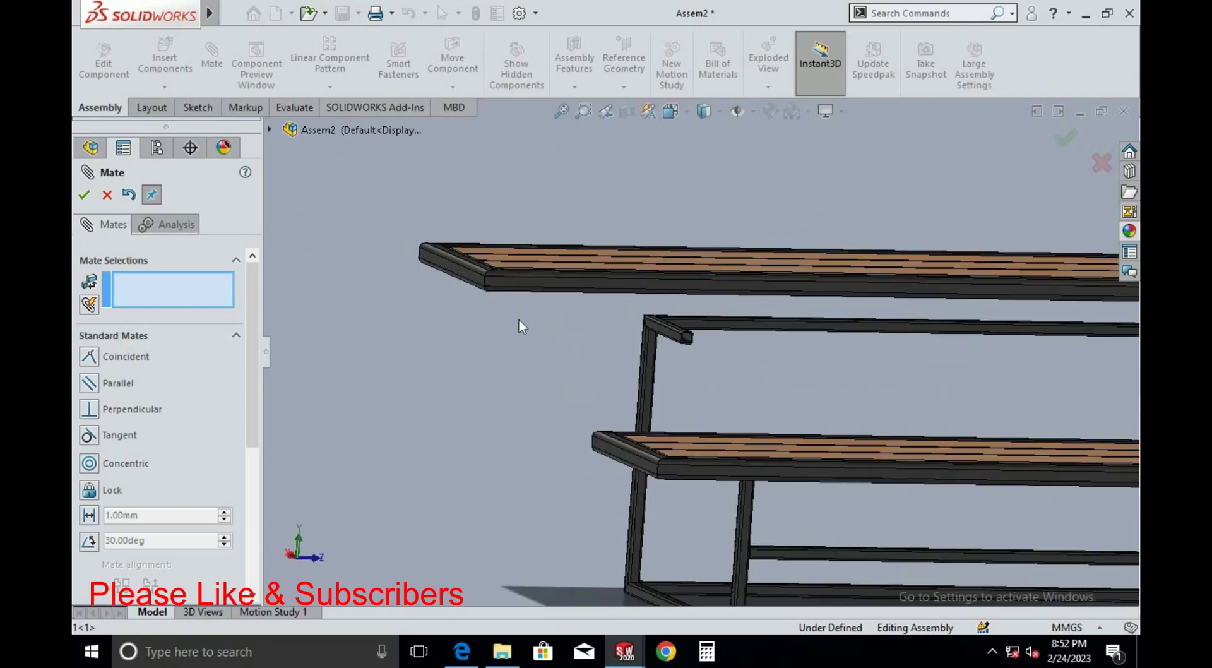
{"action": "scroll", "coordinate": [446, 352], "scroll_direction": "down", "scroll_amount": 2}
{"action": "scroll", "coordinate": [641, 357], "scroll_direction": "down", "scroll_amount": 2}
{"action": "scroll", "coordinate": [641, 357], "scroll_direction": "up", "scroll_amount": 3}
{"action": "scroll", "coordinate": [698, 338], "scroll_direction": "up", "scroll_amount": 2}
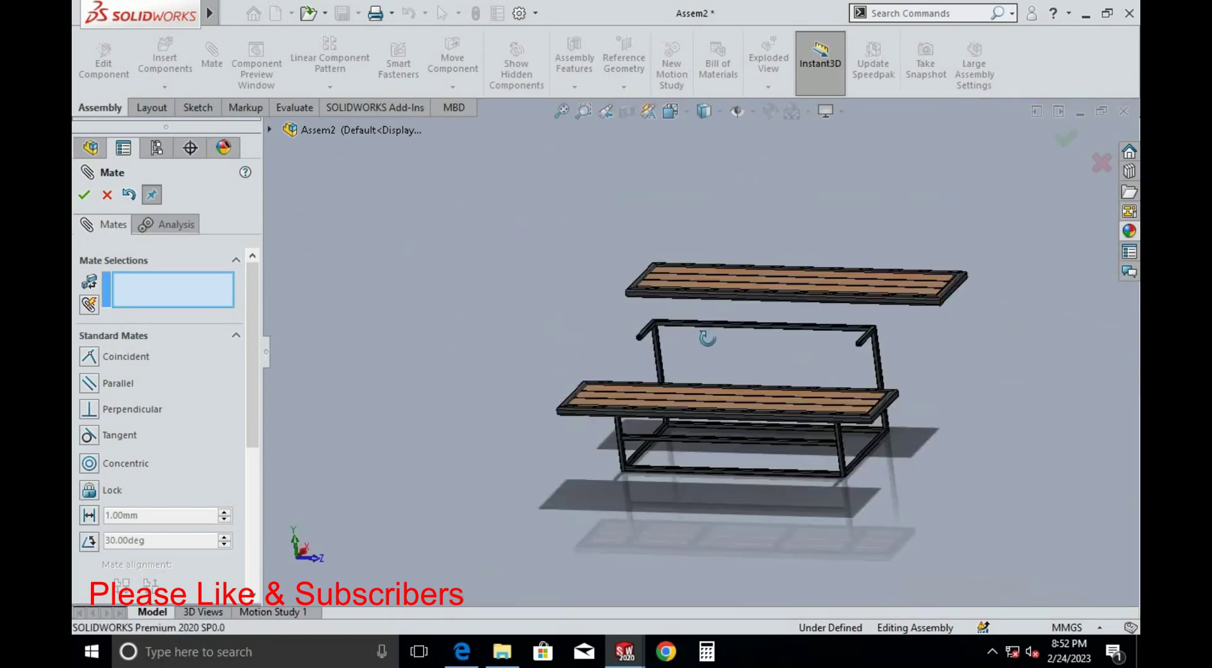
{"action": "mouse_move", "coordinate": [698, 337]}
{"action": "middle_mouse_down"}
{"action": "mouse_move", "coordinate": [778, 343]}
{"action": "mouse_move", "coordinate": [694, 336]}
{"action": "mouse_move", "coordinate": [691, 312]}
{"action": "middle_mouse_up"}
{"action": "scroll", "coordinate": [694, 336], "scroll_direction": "down", "scroll_amount": 2}
{"action": "scroll", "coordinate": [693, 302], "scroll_direction": "down", "scroll_amount": 2}
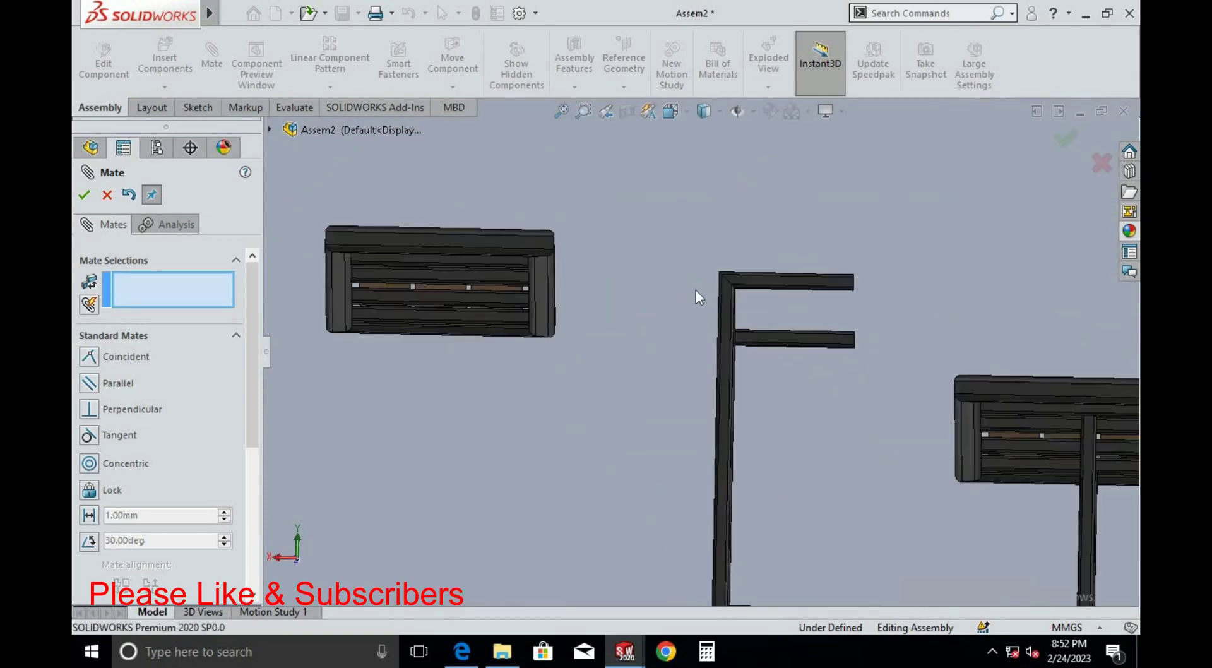
{"action": "left_click", "coordinate": [85, 195]}
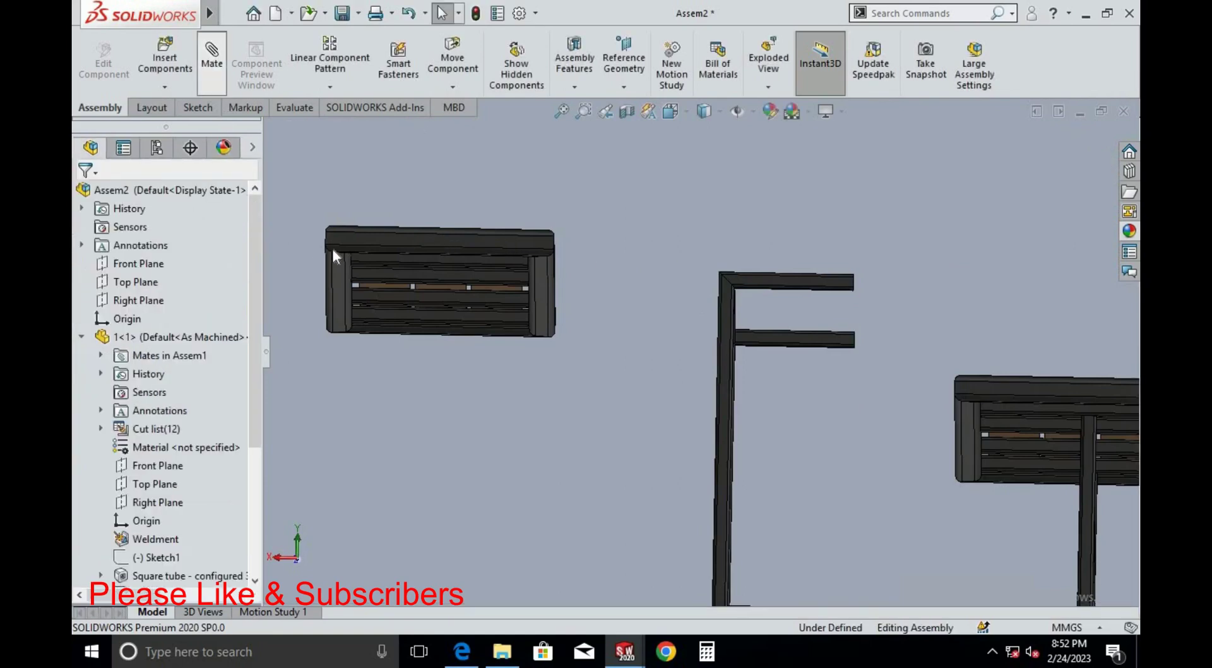
Select a '2 - Copy' slat panel face and the frame tube's end face, checking the PDF drawing
{"action": "middle_click_drag", "start_coordinate": [333, 248], "coordinate": [354, 271]}
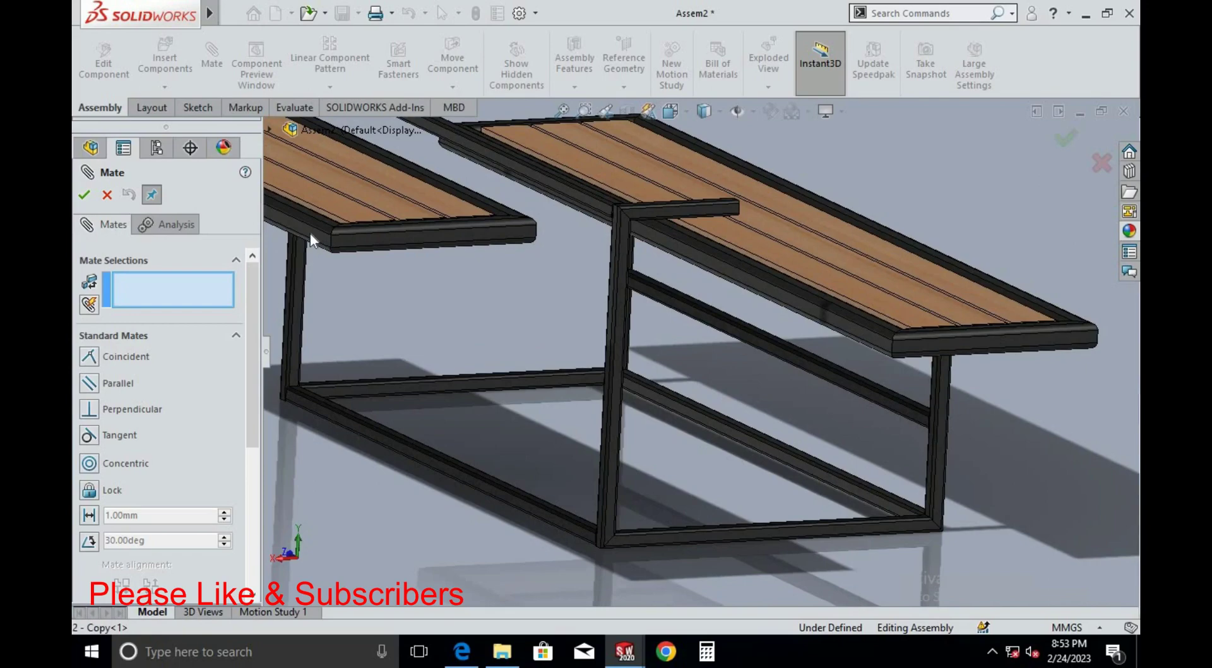
{"action": "left_click", "coordinate": [309, 233]}
{"action": "middle_click_drag", "start_coordinate": [429, 248], "coordinate": [532, 270]}
{"action": "scroll", "coordinate": [604, 242], "scroll_direction": "down", "scroll_amount": 2}
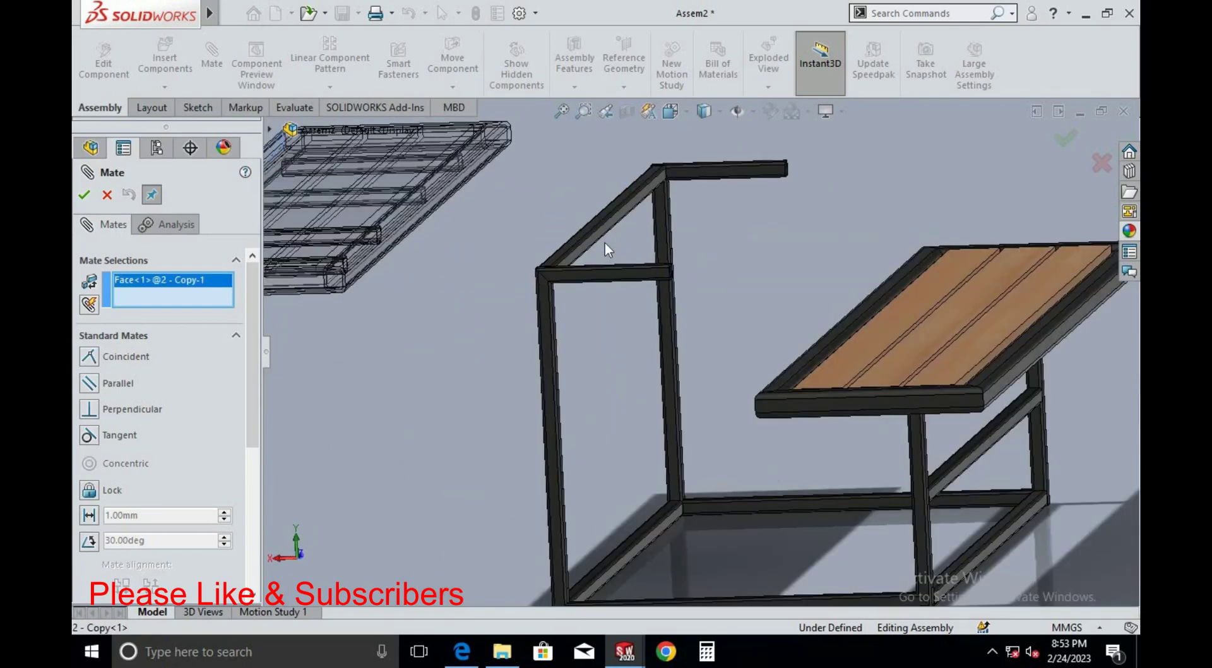
{"action": "scroll", "coordinate": [684, 301], "scroll_direction": "down", "scroll_amount": 2}
{"action": "scroll", "coordinate": [788, 302], "scroll_direction": "down", "scroll_amount": 2}
{"action": "scroll", "coordinate": [747, 305], "scroll_direction": "down", "scroll_amount": 2}
{"action": "scroll", "coordinate": [719, 313], "scroll_direction": "down", "scroll_amount": 3}
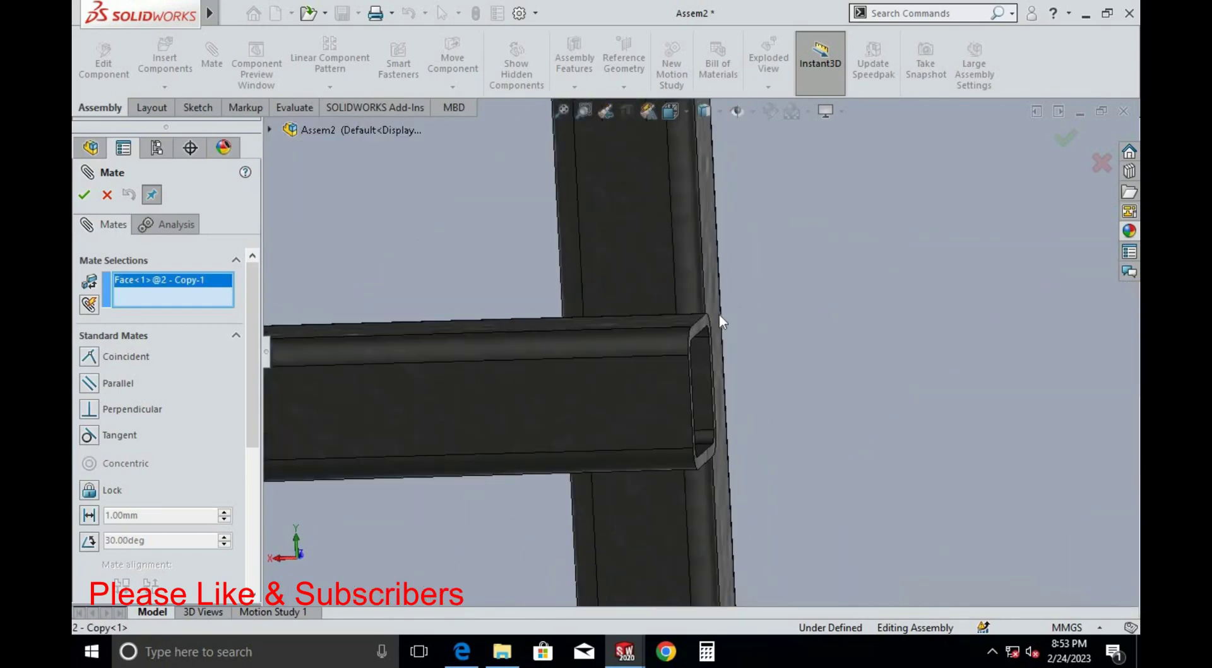
{"action": "left_click", "coordinate": [688, 332]}
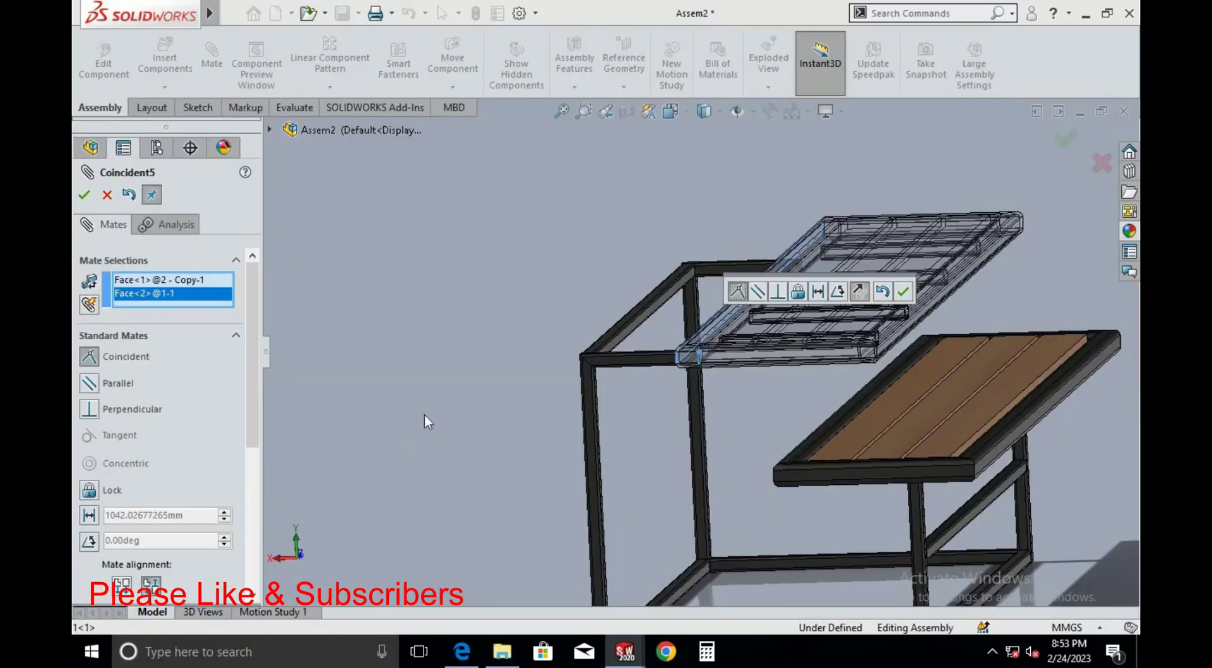
{"action": "key", "text": "alt+Tab"}
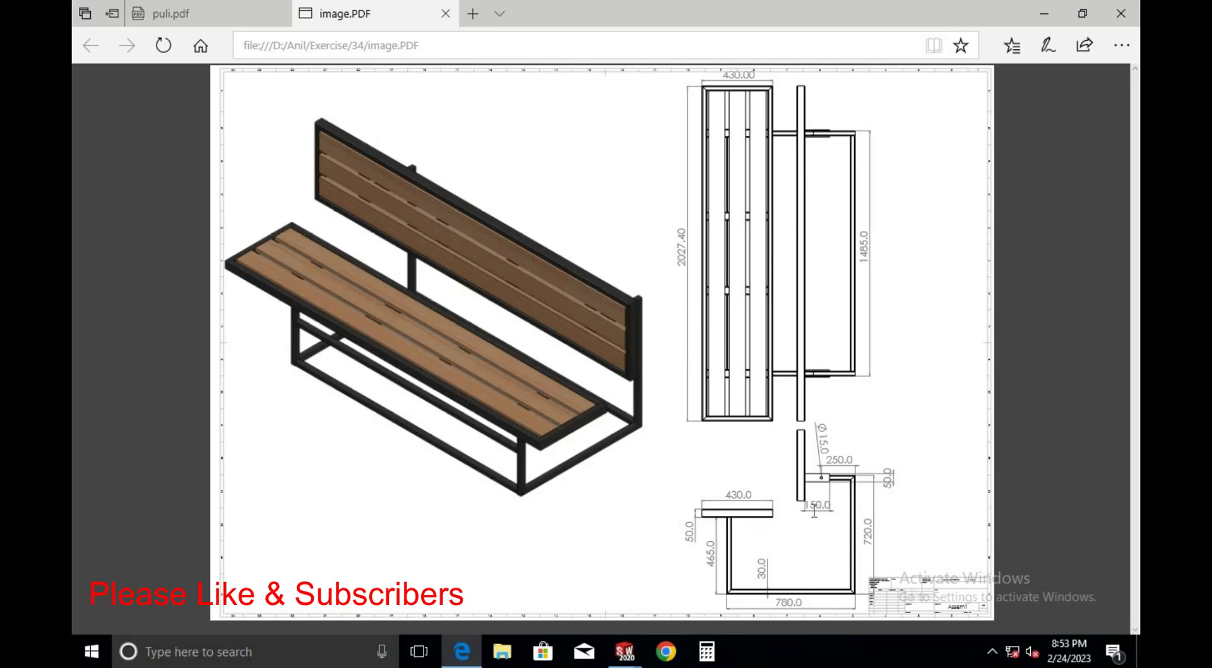
{"action": "key", "text": "alt+Tab"}
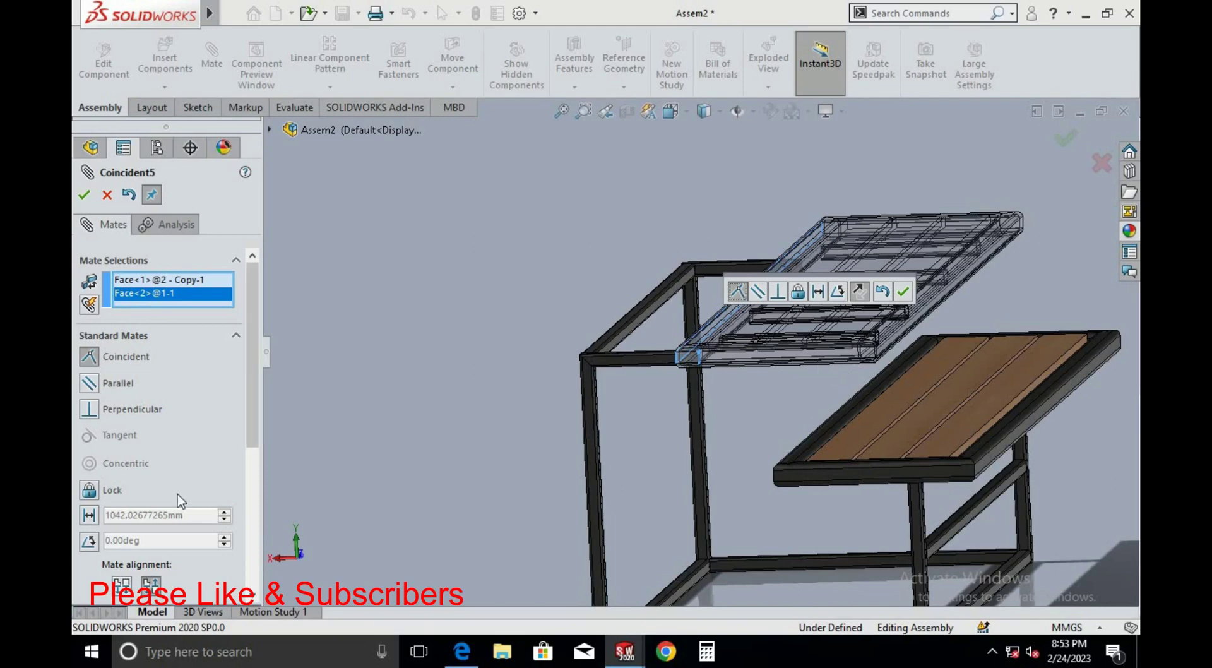
Switch the mate to Distance and try values of 800 mm, then 200 mm
{"action": "left_click", "coordinate": [96, 515]}
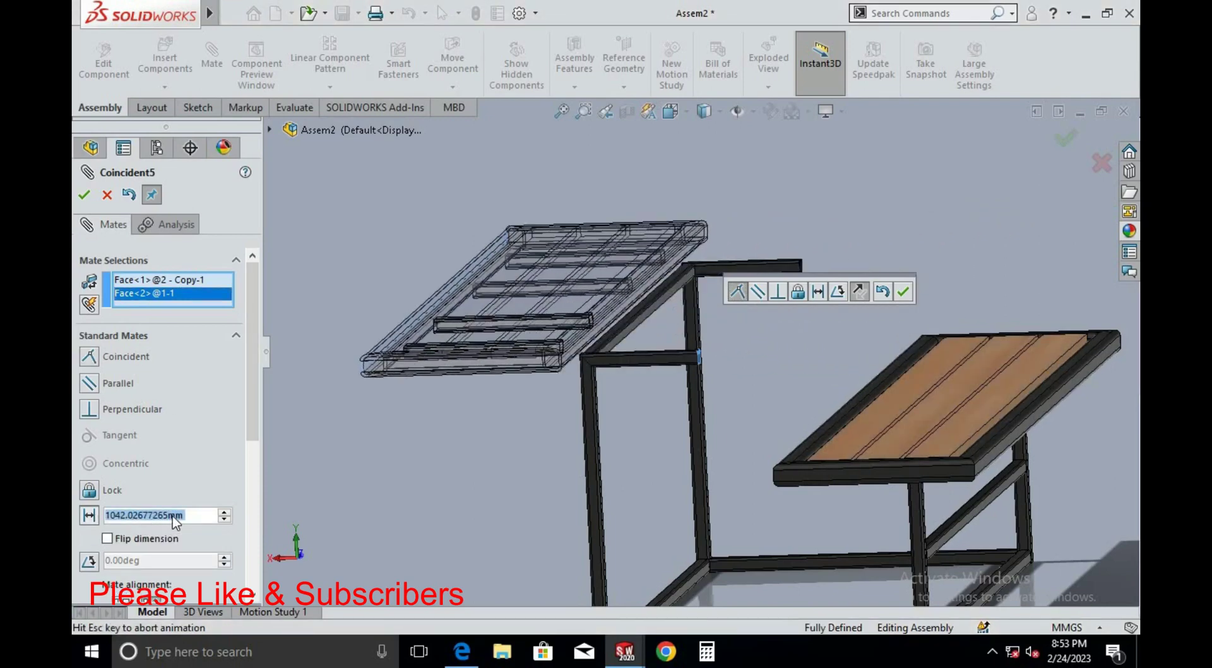
{"action": "type", "text": "800"}
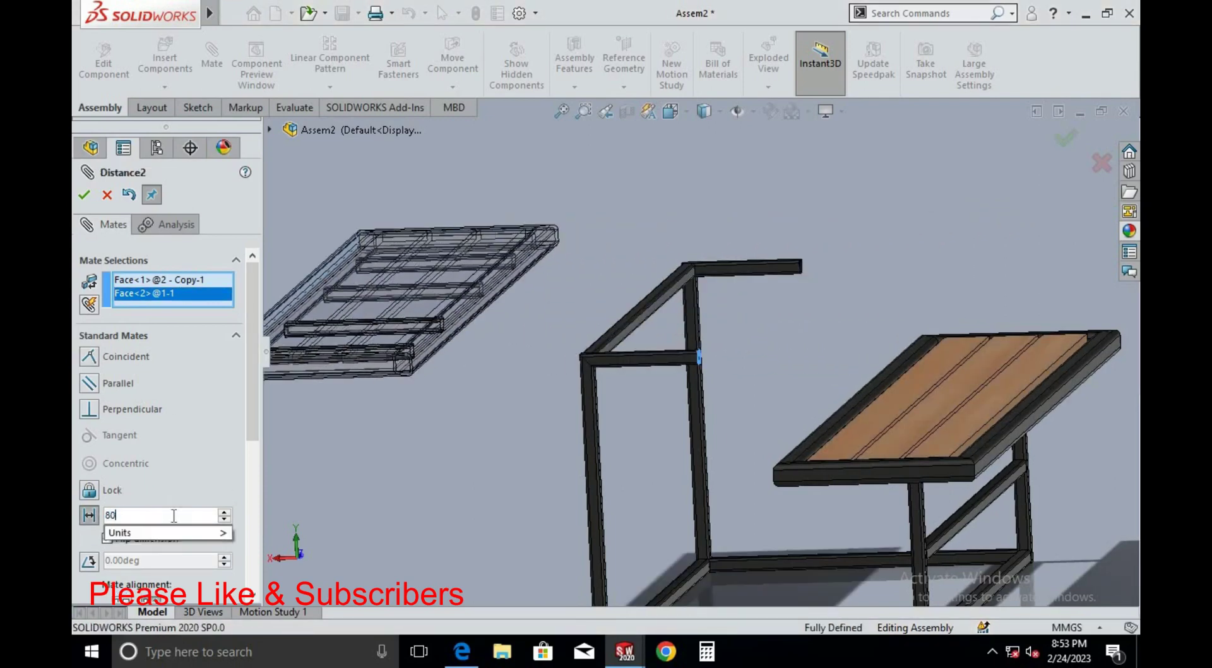
{"action": "key", "text": "Return"}
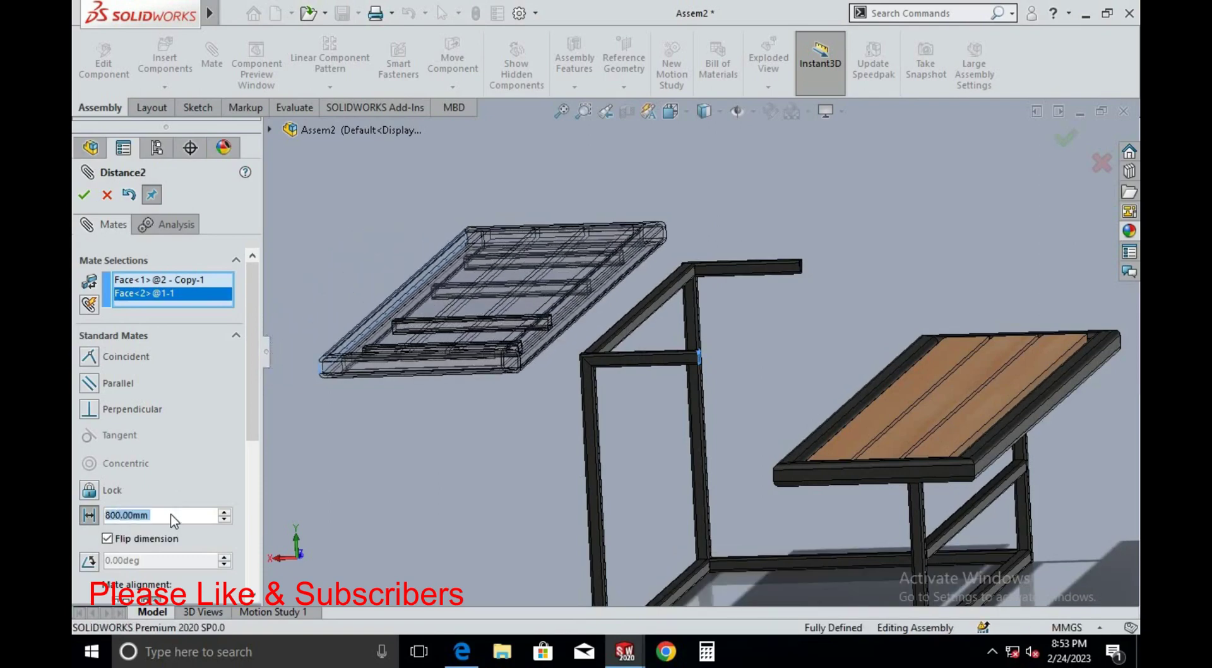
{"action": "type", "text": "200"}
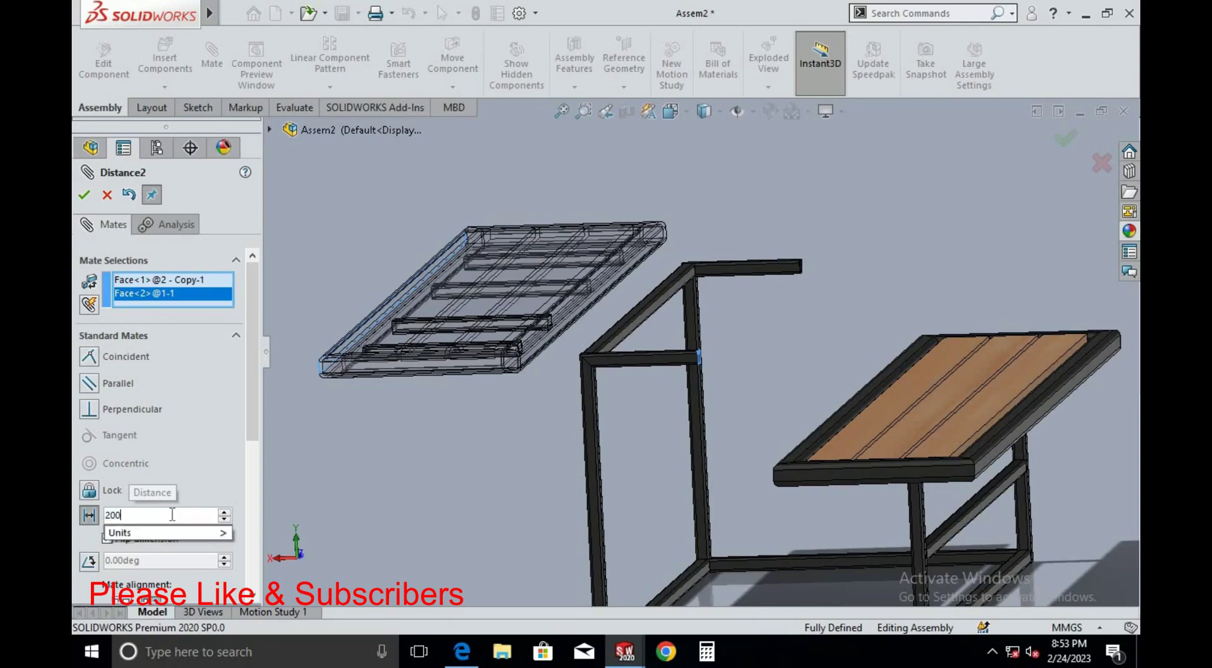
{"action": "key", "text": "Return"}
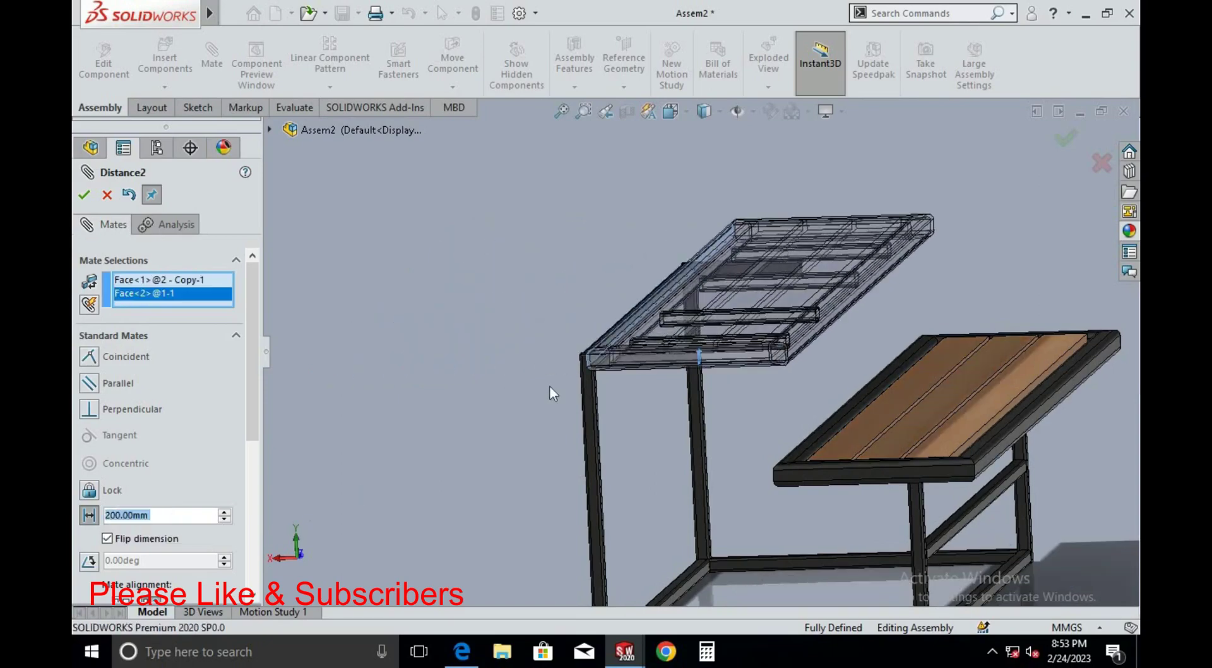
Set the distance to 300 mm and accept the Distance mate
{"action": "middle_click_drag", "start_coordinate": [655, 400], "coordinate": [694, 265]}
{"action": "scroll", "coordinate": [727, 240], "scroll_direction": "up", "scroll_amount": 3}
{"action": "scroll", "coordinate": [509, 305], "scroll_direction": "down", "scroll_amount": 5}
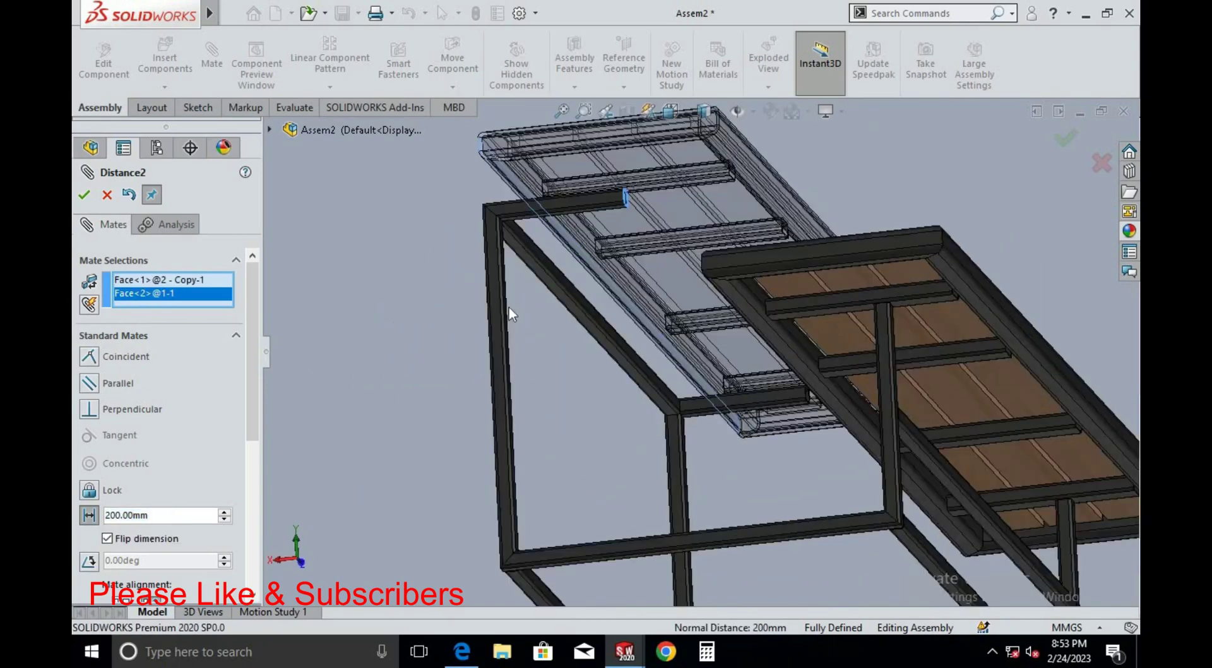
{"action": "double_click", "coordinate": [159, 512]}
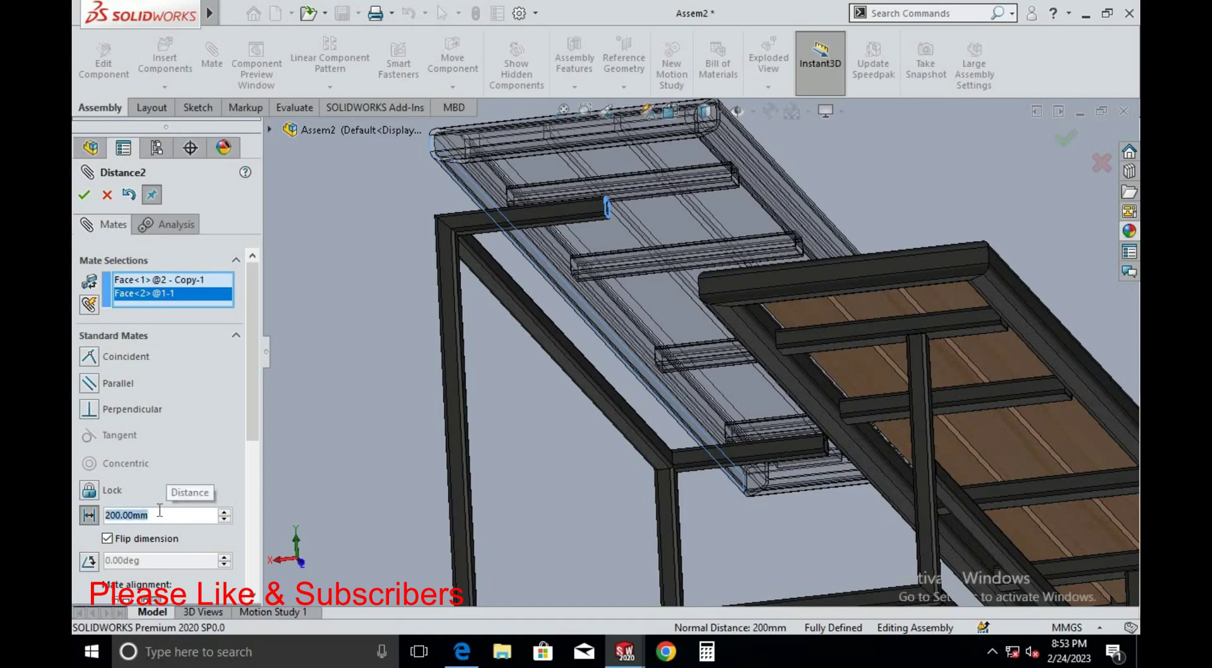
{"action": "type", "text": "300"}
{"action": "key", "text": "Return"}
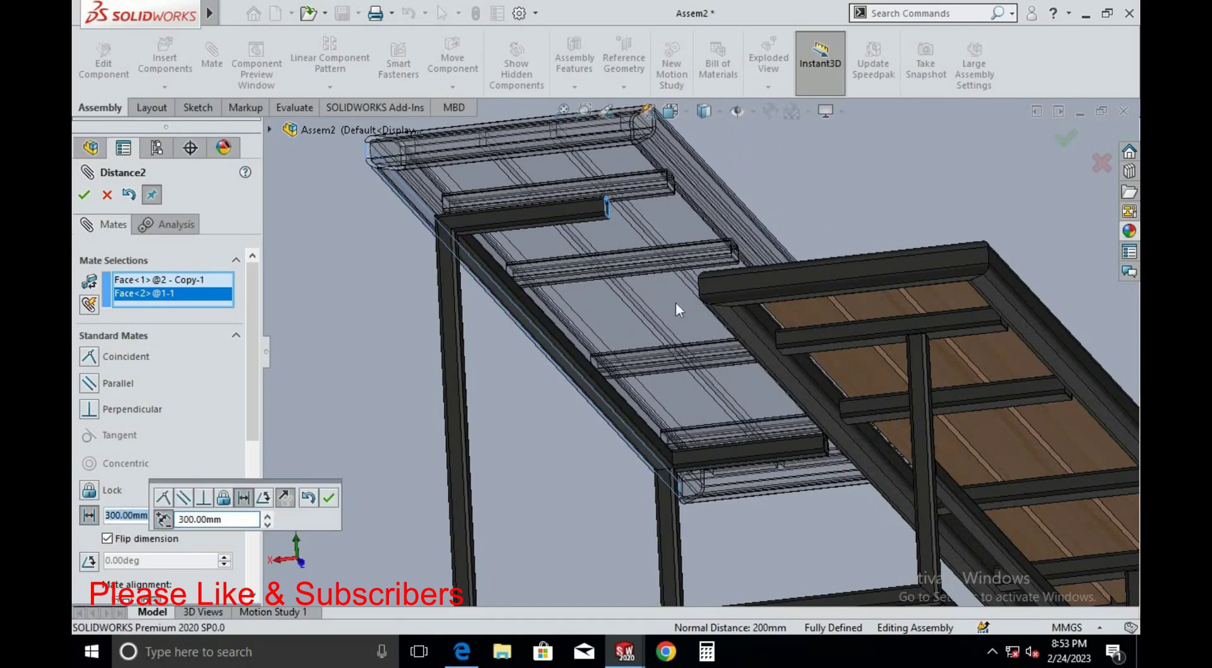
{"action": "scroll", "coordinate": [675, 302], "scroll_direction": "up", "scroll_amount": 2}
{"action": "middle_click_drag", "start_coordinate": [675, 301], "coordinate": [782, 437]}
{"action": "scroll", "coordinate": [708, 442], "scroll_direction": "down", "scroll_amount": 2}
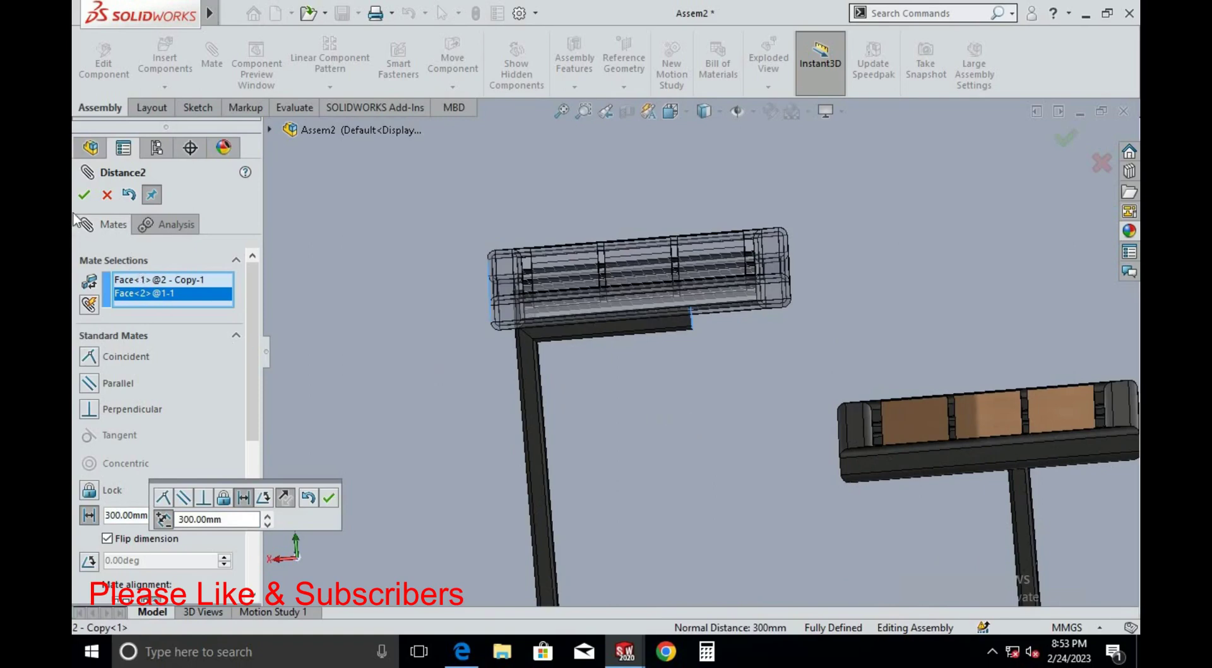
{"action": "left_click", "coordinate": [85, 195]}
Orbit and snap to the front view to check the panel's position on the frame arm
{"action": "scroll", "coordinate": [615, 371], "scroll_direction": "up", "scroll_amount": 2}
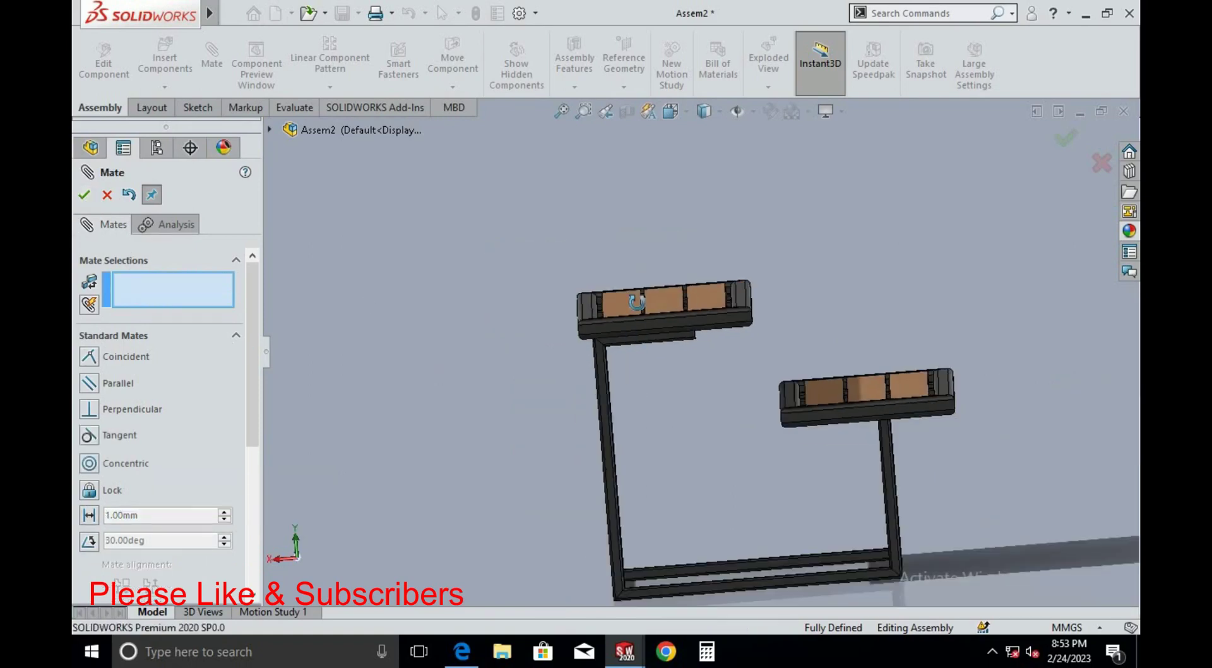
{"action": "mouse_move", "coordinate": [615, 371]}
{"action": "middle_mouse_down"}
{"action": "mouse_move", "coordinate": [687, 308]}
{"action": "mouse_move", "coordinate": [657, 403]}
{"action": "mouse_move", "coordinate": [725, 424]}
{"action": "middle_mouse_up"}
{"action": "scroll", "coordinate": [677, 366], "scroll_direction": "down", "scroll_amount": 2}
{"action": "scroll", "coordinate": [702, 319], "scroll_direction": "up", "scroll_amount": 2}
{"action": "scroll", "coordinate": [663, 287], "scroll_direction": "down", "scroll_amount": 2}
{"action": "key", "text": "space"}
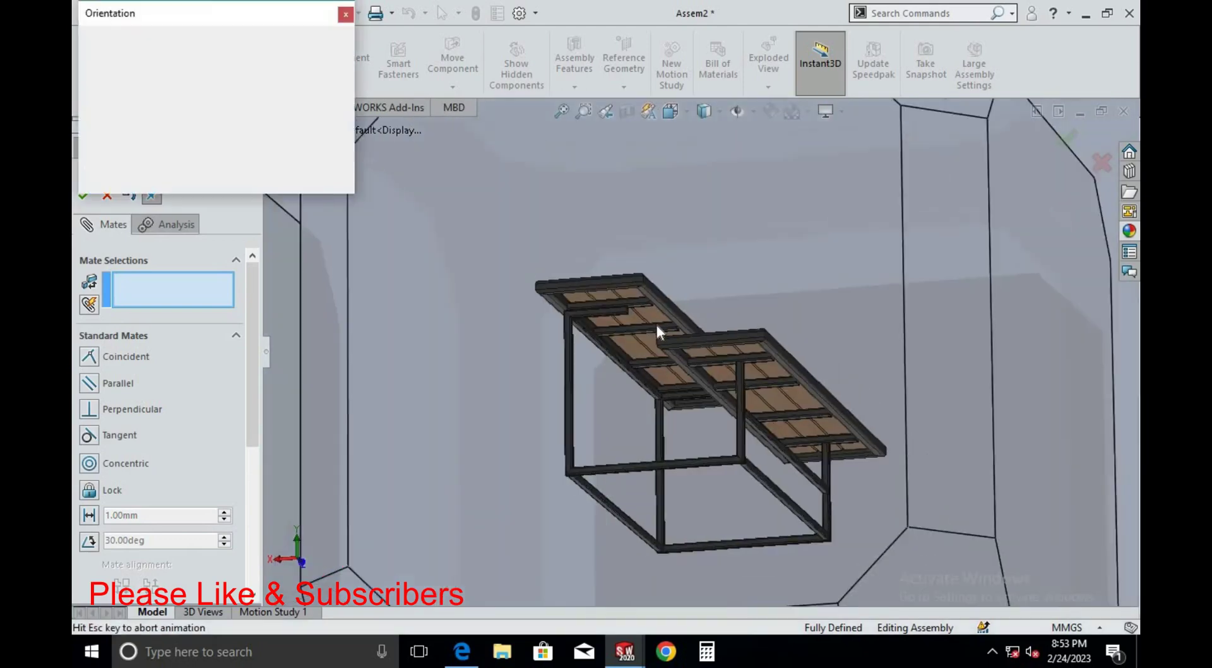
{"action": "key", "text": "Escape"}
{"action": "middle_click_drag", "start_coordinate": [562, 379], "coordinate": [607, 329]}
{"action": "key", "text": "ctrl+1"}
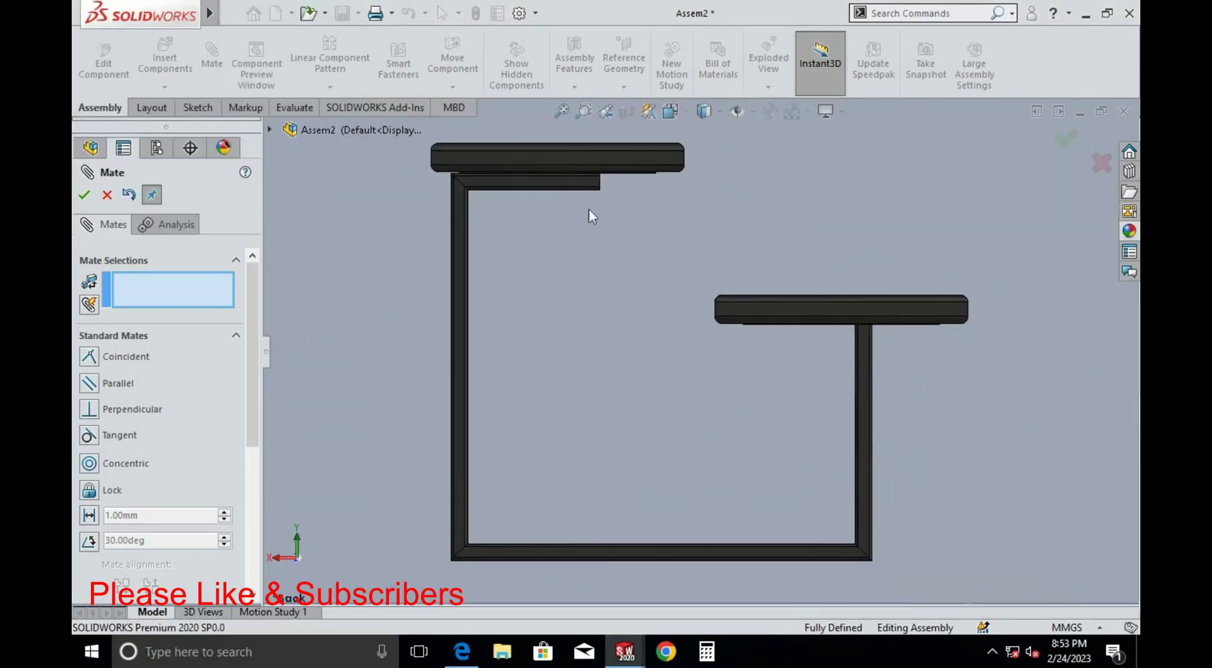
{"action": "scroll", "coordinate": [588, 211], "scroll_direction": "down", "scroll_amount": 3}
{"action": "scroll", "coordinate": [582, 299], "scroll_direction": "down", "scroll_amount": 3}
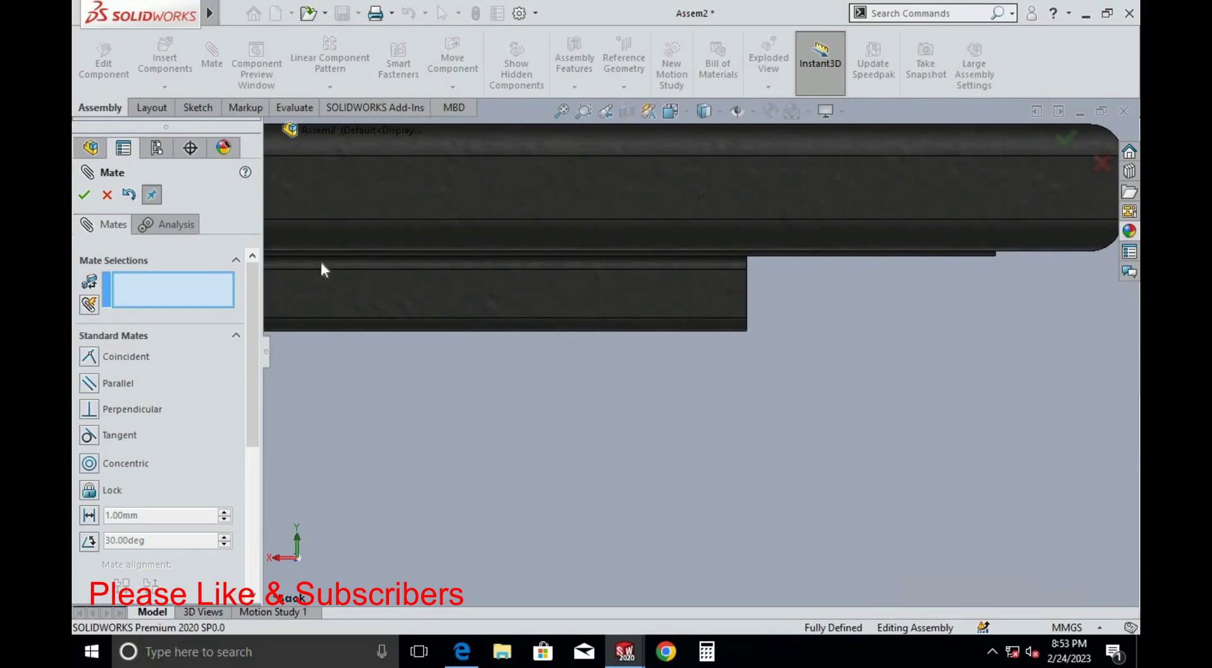
Close the Mate setup and glance at the bench drawing PDF
{"action": "left_click", "coordinate": [85, 200]}
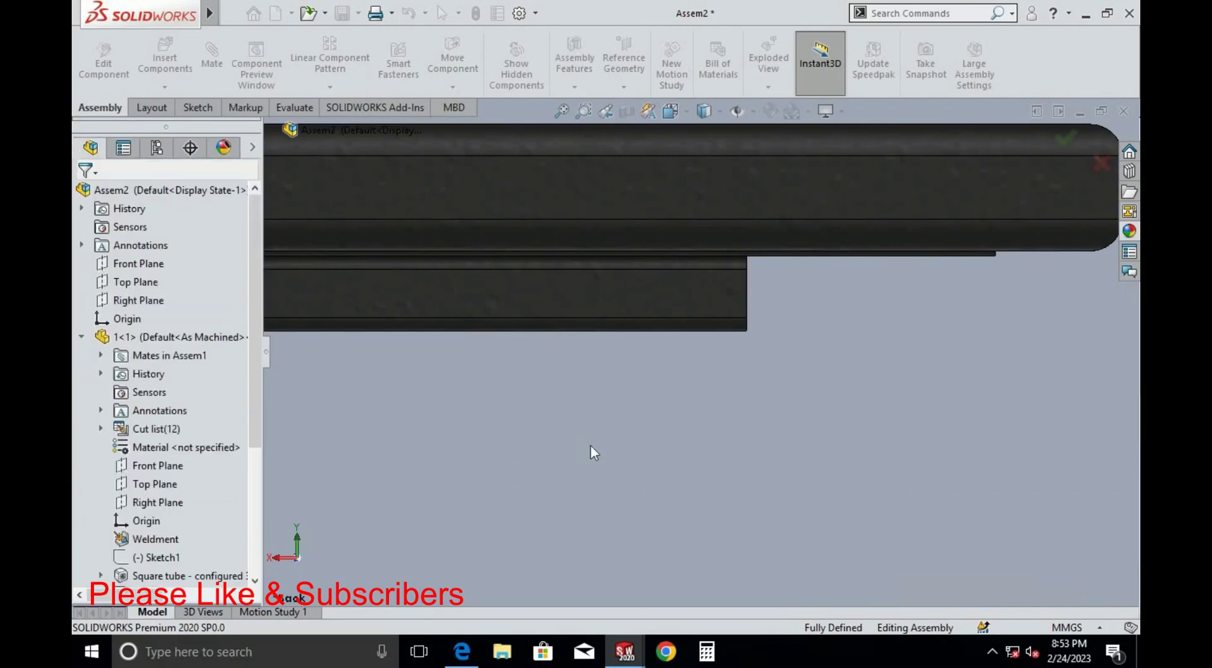
{"action": "key", "text": "alt+Tab"}
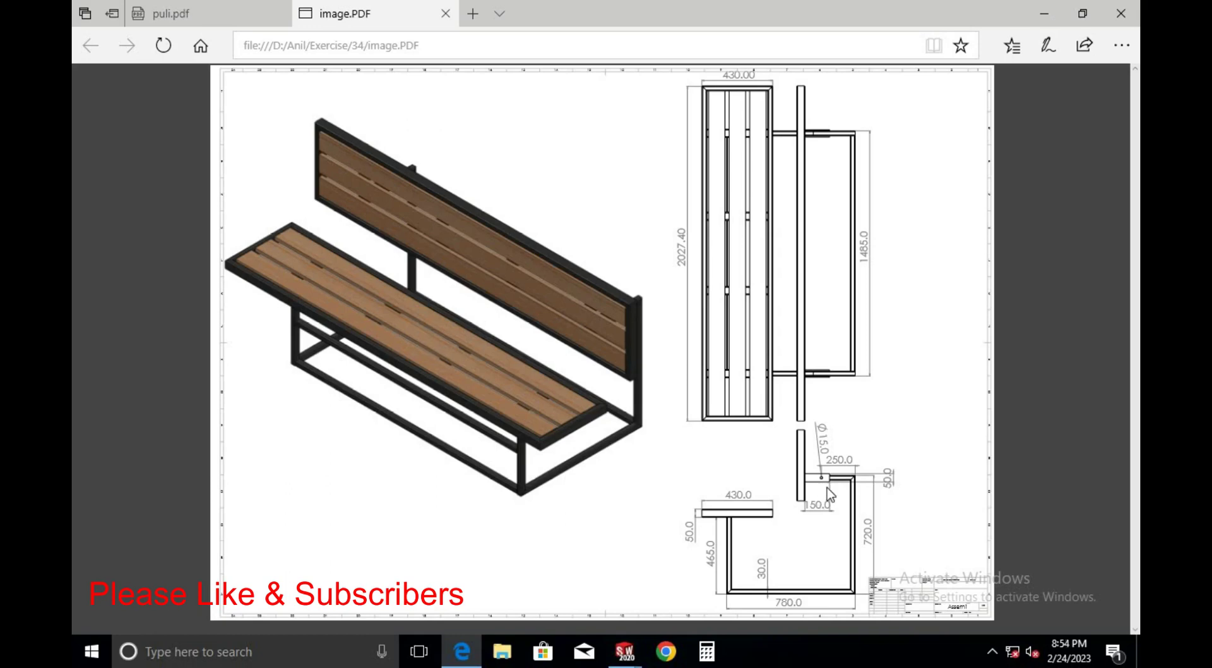
{"action": "key", "text": "alt+Tab"}
{"action": "scroll", "coordinate": [677, 412], "scroll_direction": "up", "scroll_amount": 5}
{"action": "scroll", "coordinate": [644, 303], "scroll_direction": "down", "scroll_amount": 3}
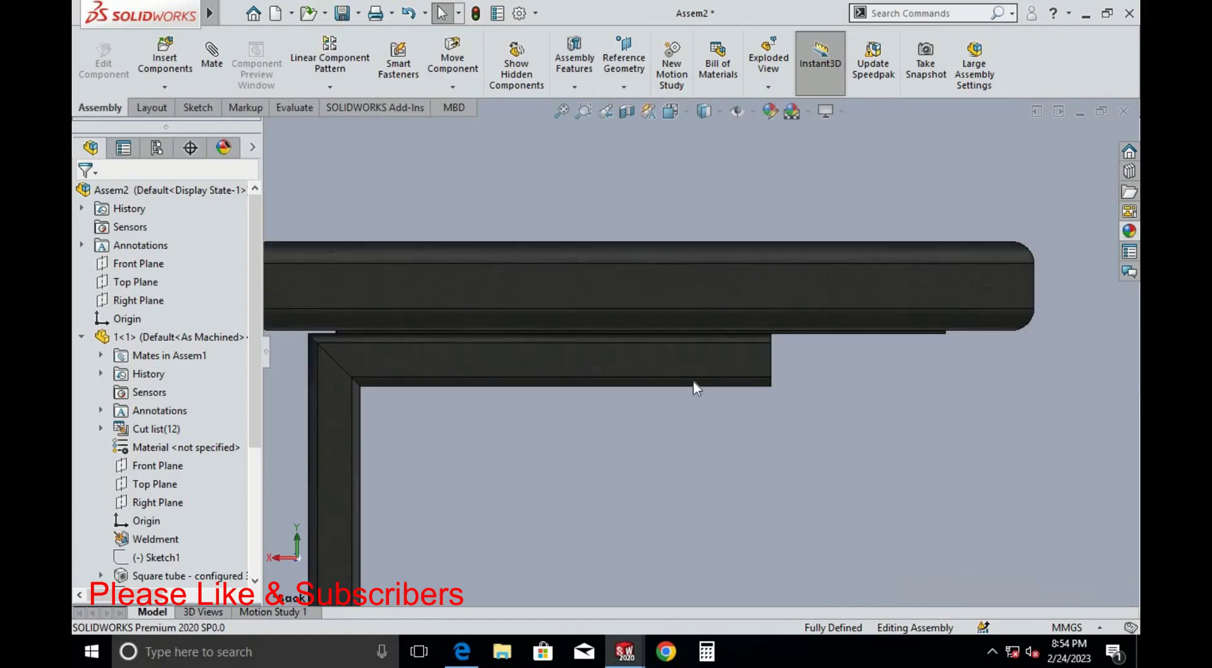
Edit the frame part in place and start an Extruded Cut sketch on the tube face
{"action": "right_click", "coordinate": [512, 357]}
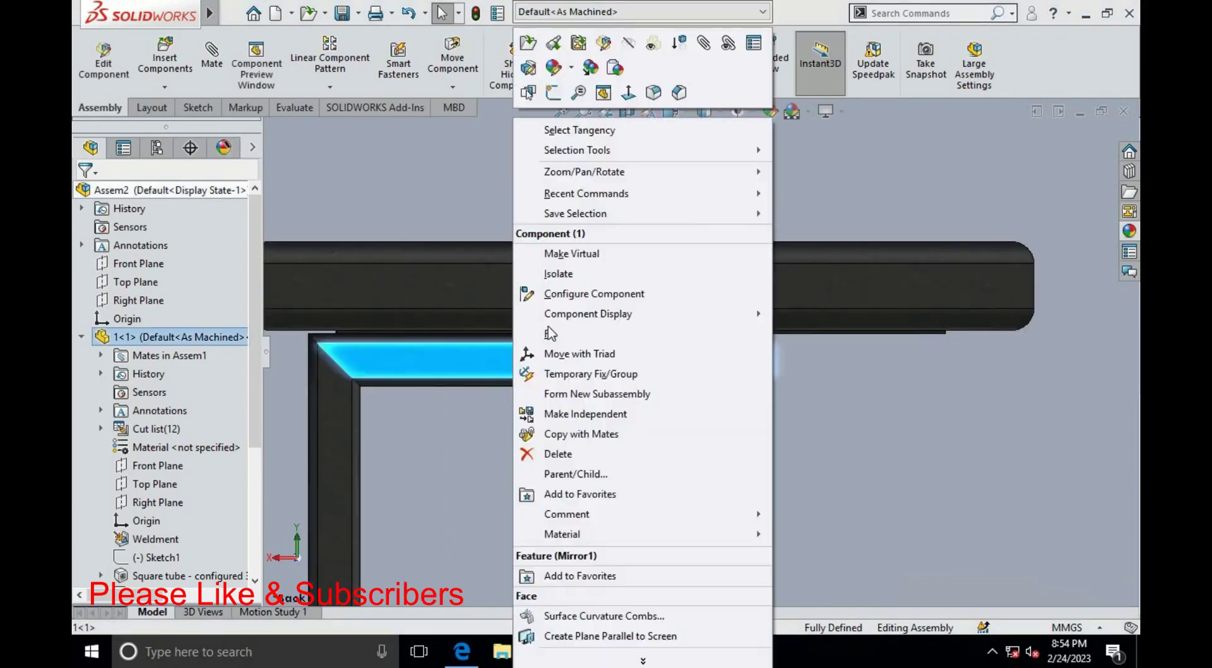
{"action": "left_click", "coordinate": [601, 46]}
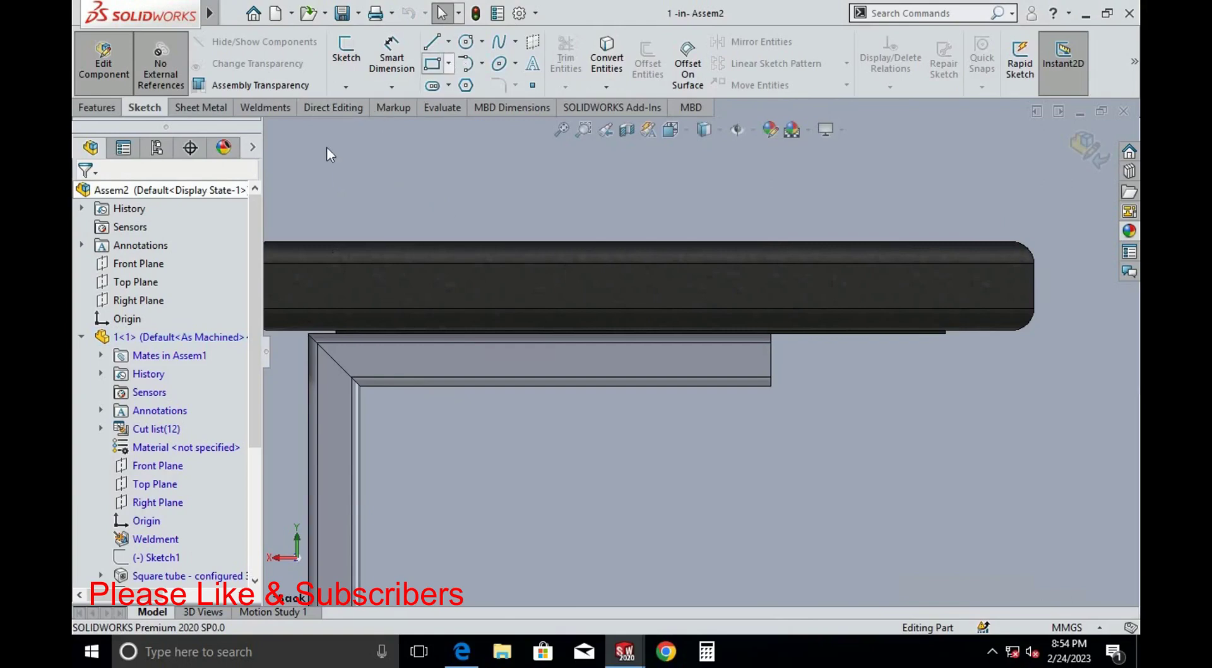
{"action": "left_click", "coordinate": [96, 107]}
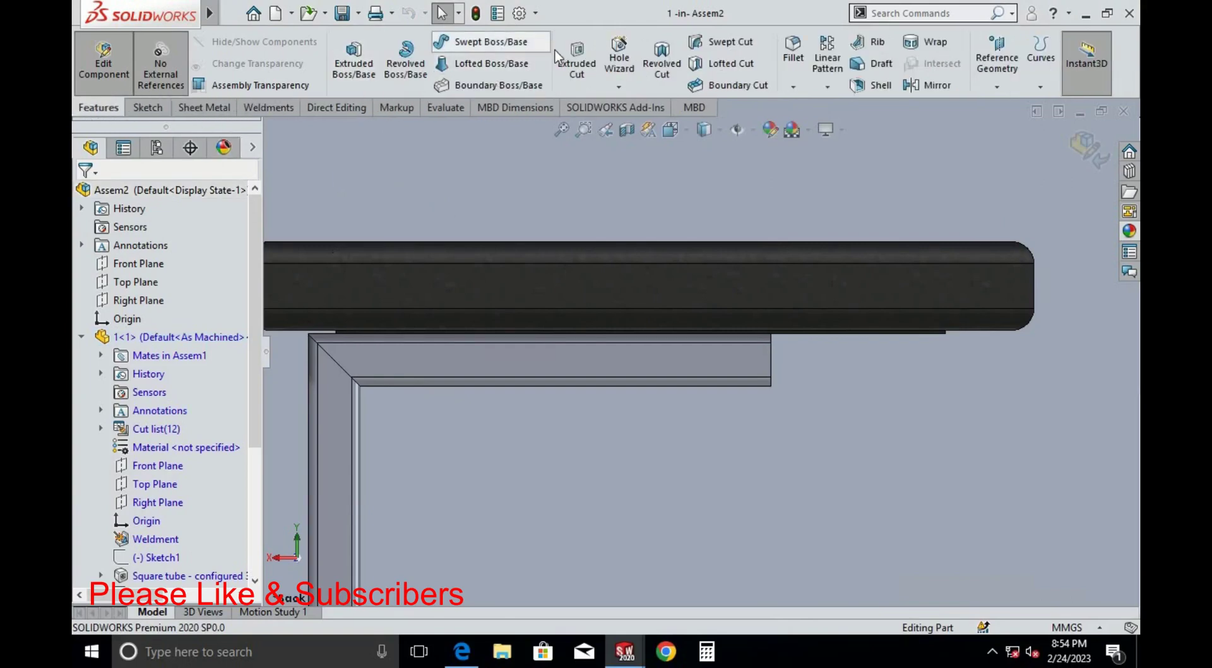
{"action": "left_click", "coordinate": [576, 60]}
{"action": "left_click", "coordinate": [675, 365]}
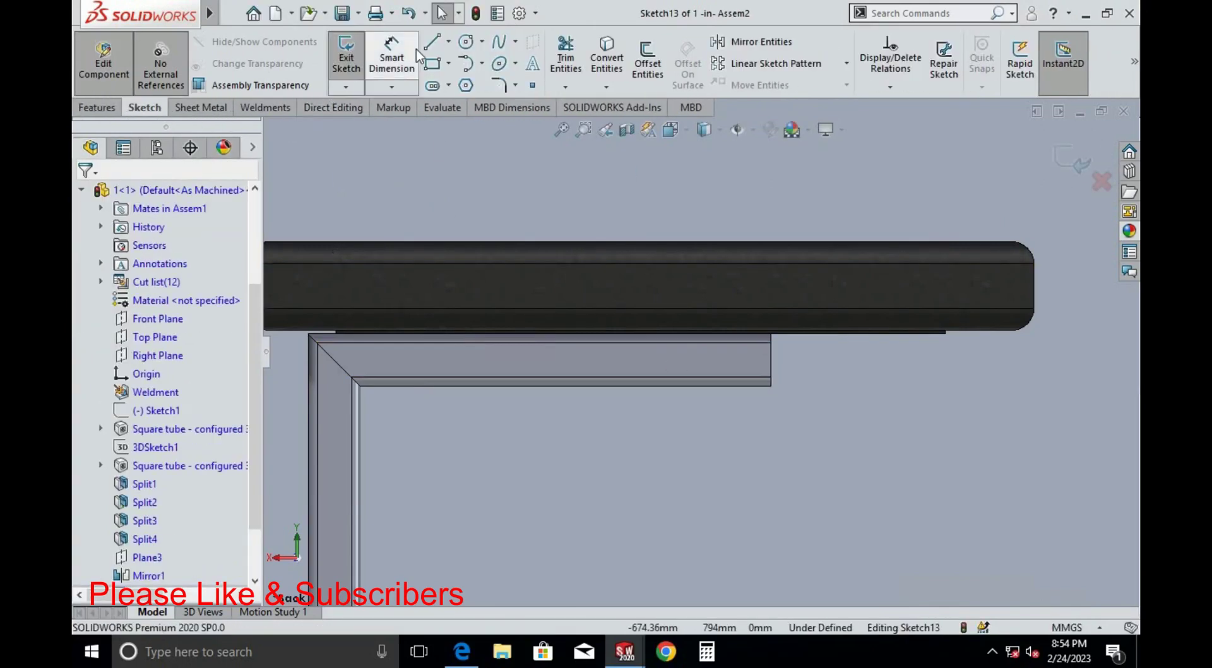
Sketch a 50 mm line from the tube end corner and a circle at its end
{"action": "left_click", "coordinate": [432, 42]}
{"action": "left_click", "coordinate": [771, 360]}
{"action": "type", "text": "50"}
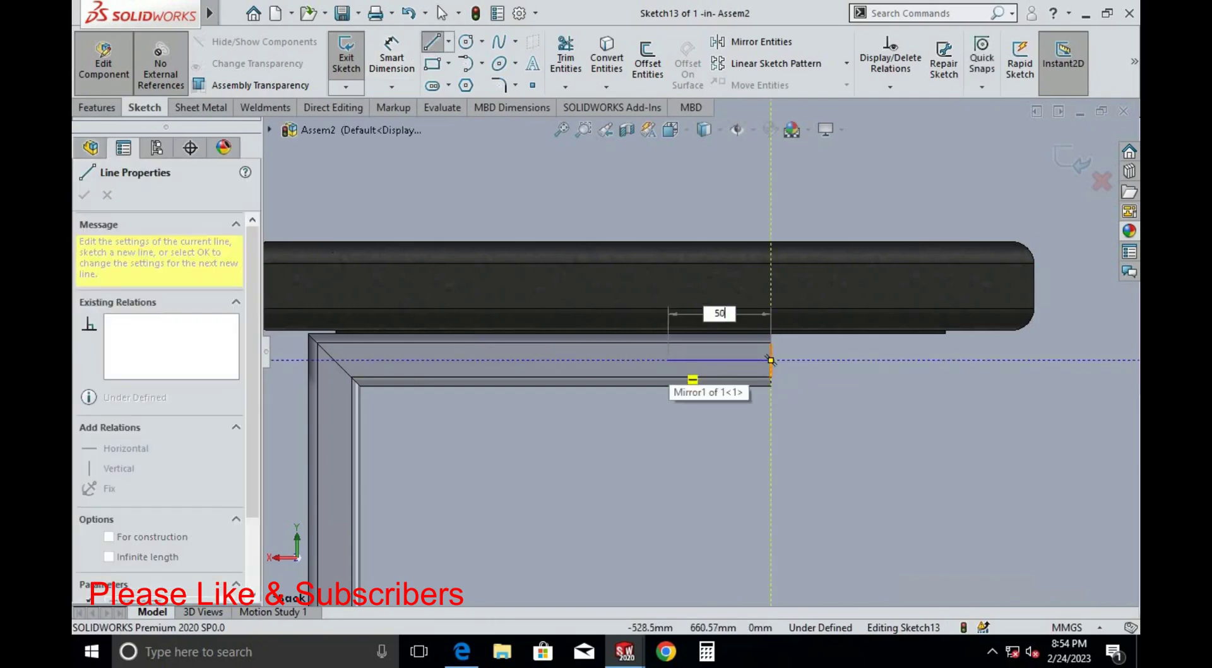
{"action": "key", "text": "Return"}
{"action": "key", "text": "Escape"}
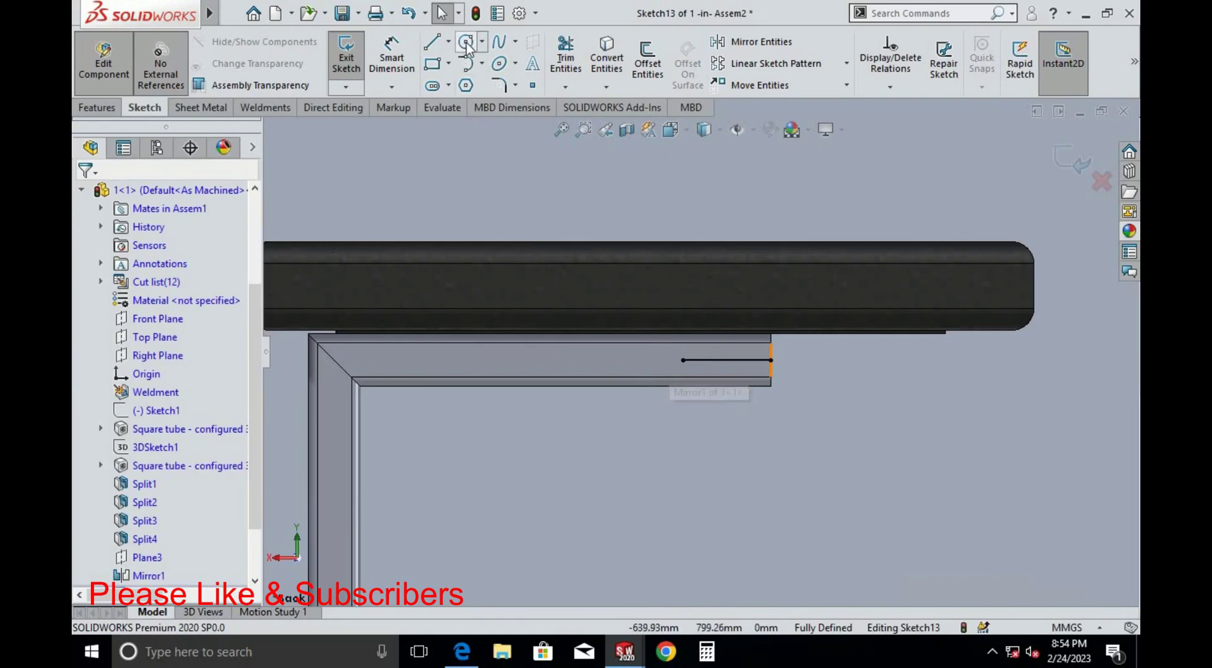
{"action": "left_click", "coordinate": [466, 42]}
{"action": "left_click", "coordinate": [683, 359]}
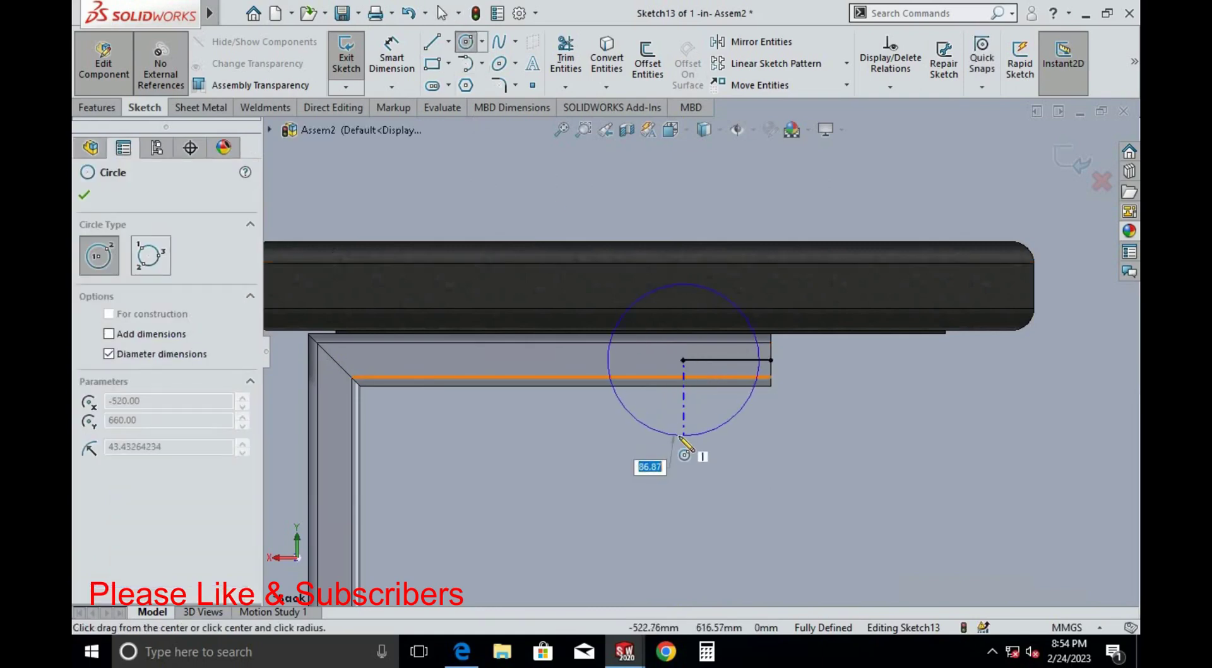
{"action": "key", "text": "Return"}
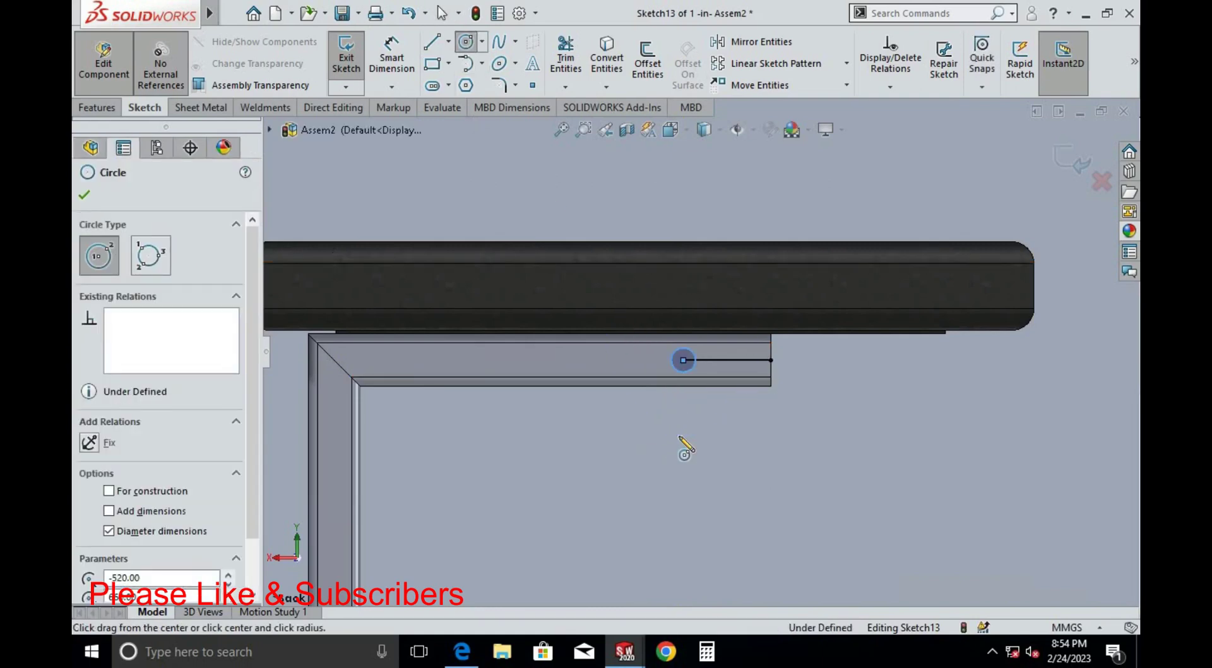
{"action": "key", "text": "Escape"}
Dimension the circle to Ø14.5, delete the helper line, and cut it Through All
{"action": "left_click", "coordinate": [391, 57]}
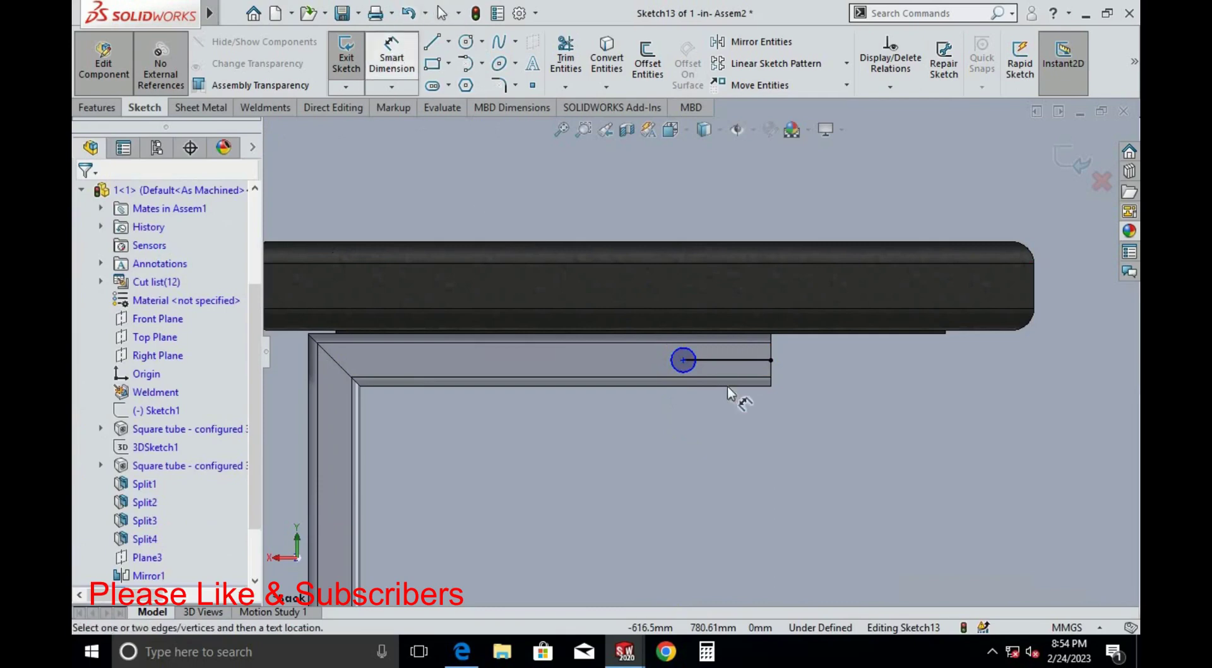
{"action": "left_click", "coordinate": [671, 368]}
{"action": "left_click", "coordinate": [642, 433]}
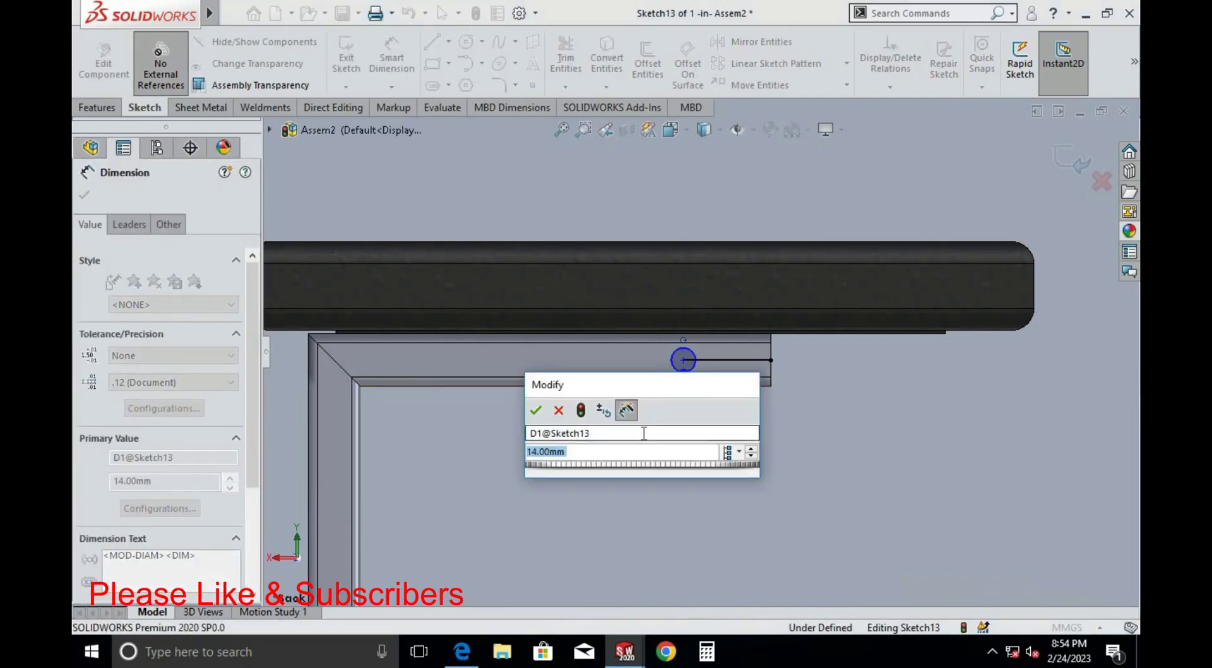
{"action": "type", "text": "14.5"}
{"action": "key", "text": "Return"}
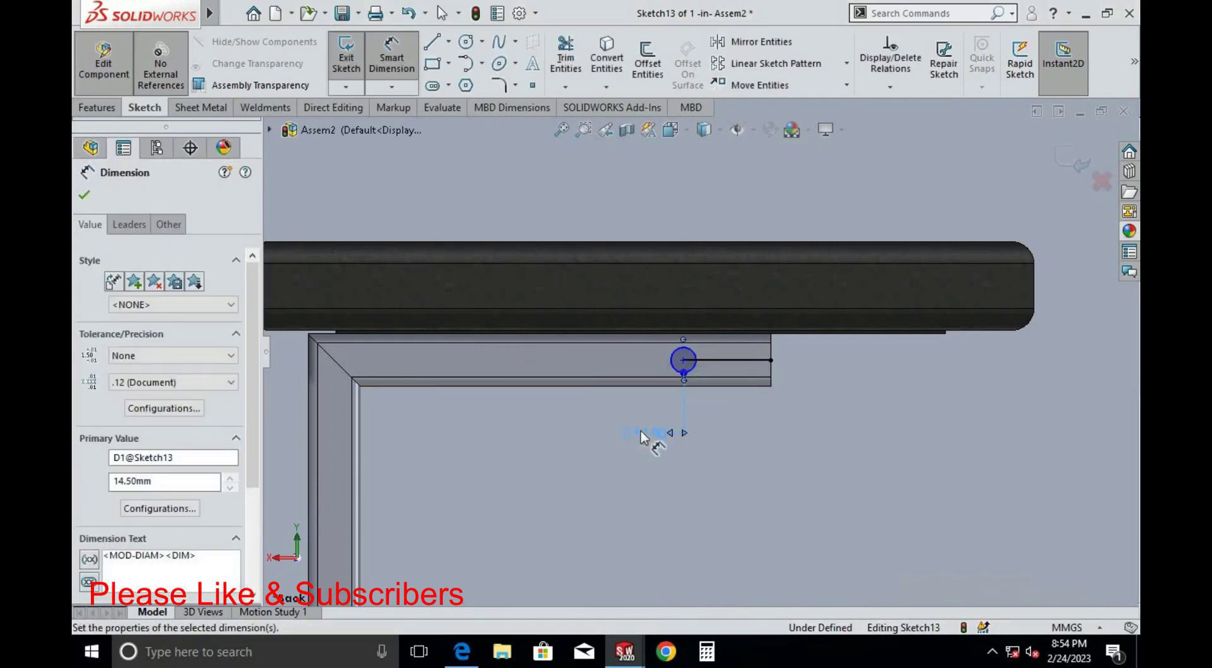
{"action": "key", "text": "Escape"}
{"action": "left_click", "coordinate": [714, 360]}
{"action": "key", "text": "Delete"}
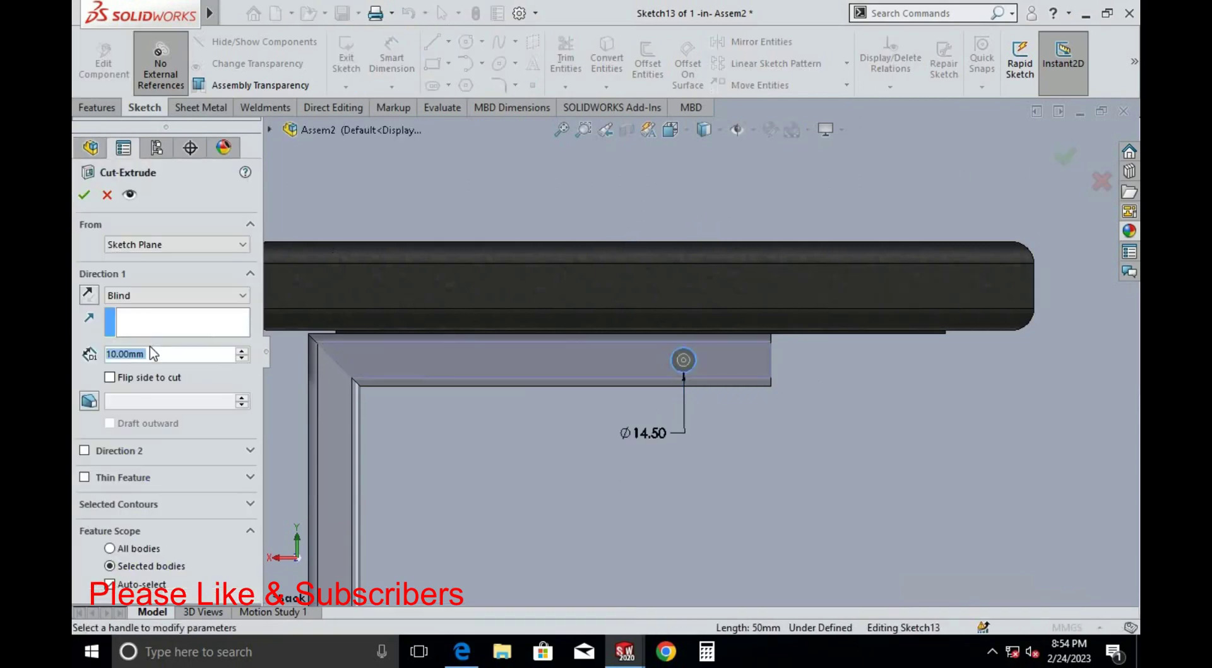
{"action": "left_click", "coordinate": [159, 294]}
{"action": "left_click", "coordinate": [132, 318]}
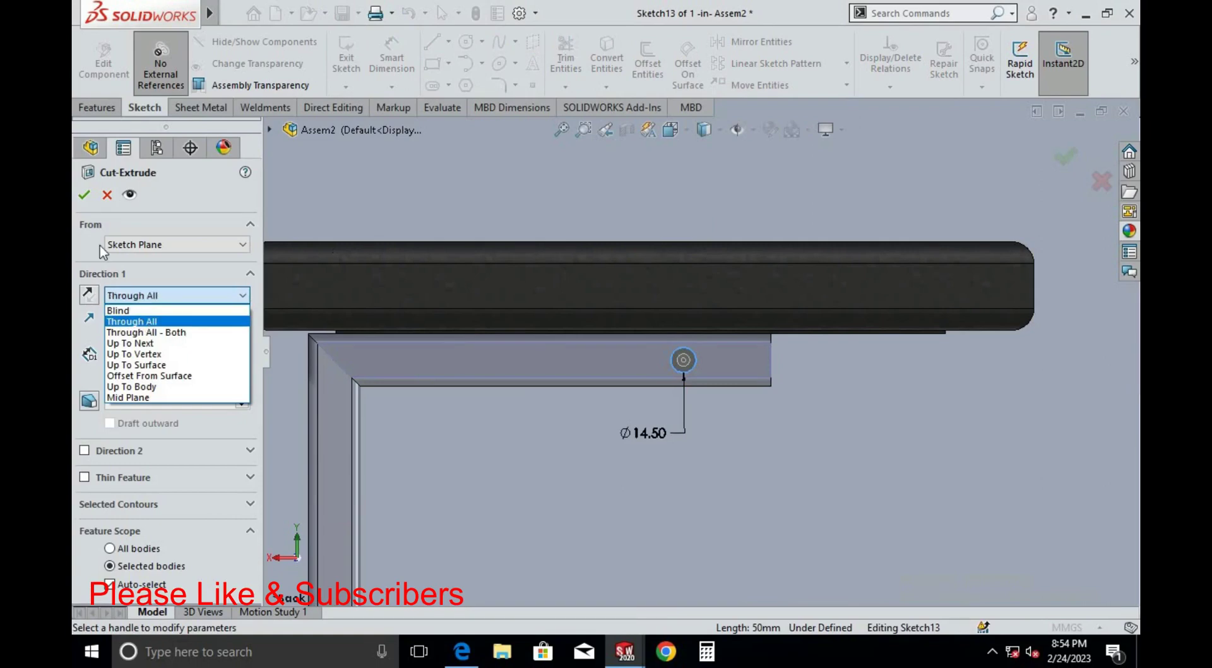
{"action": "key", "text": "Return"}
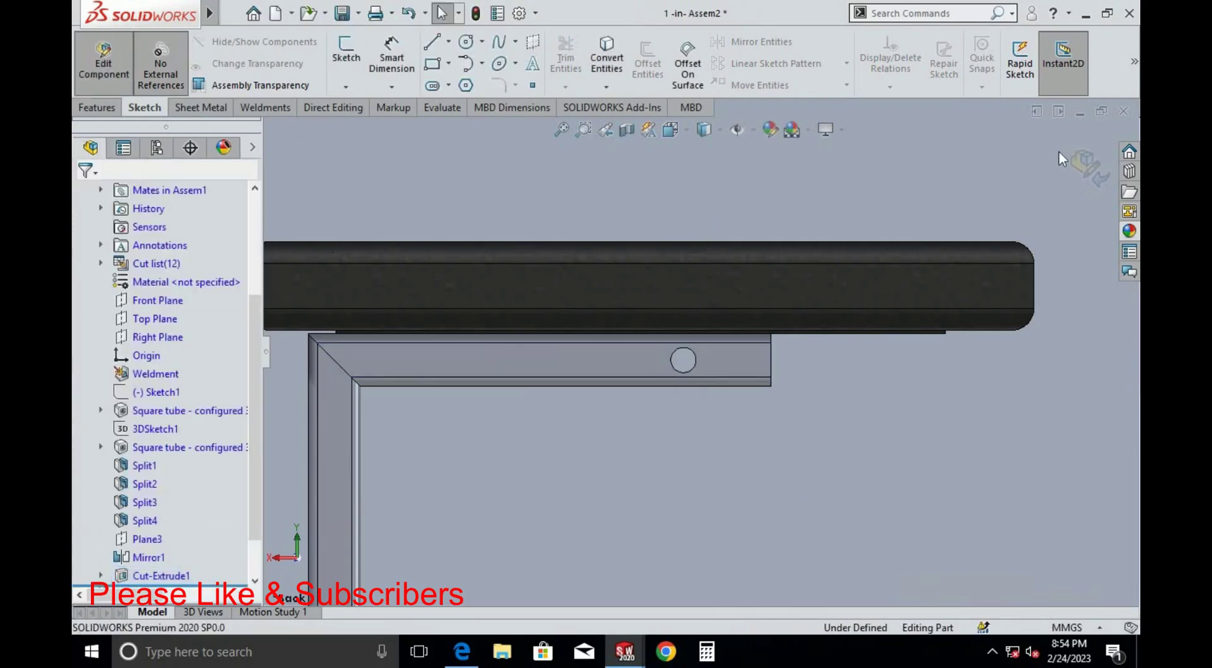
Exit part editing and orbit and zoom to view the whole frame
{"action": "left_click", "coordinate": [1065, 158]}
{"action": "middle_click_drag", "start_coordinate": [810, 412], "coordinate": [880, 342]}
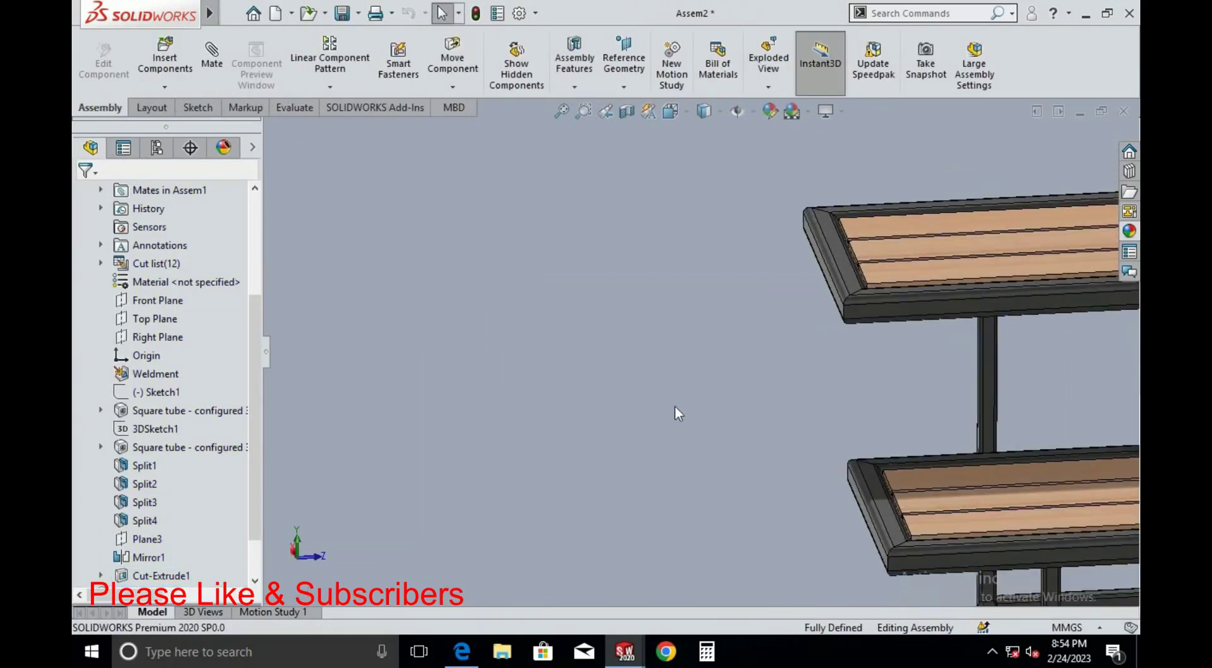
{"action": "scroll", "coordinate": [750, 327], "scroll_direction": "down", "scroll_amount": 2}
{"action": "scroll", "coordinate": [603, 370], "scroll_direction": "down", "scroll_amount": 3}
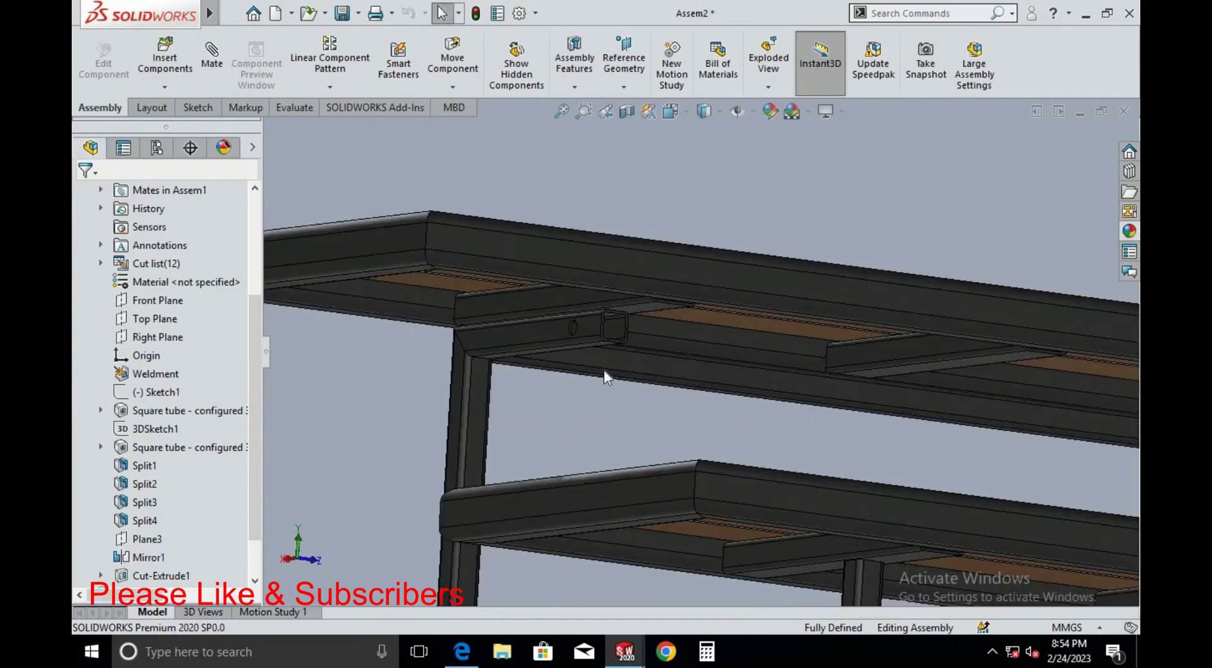
{"action": "scroll", "coordinate": [536, 347], "scroll_direction": "down", "scroll_amount": 3}
{"action": "scroll", "coordinate": [471, 325], "scroll_direction": "down", "scroll_amount": 2}
{"action": "scroll", "coordinate": [1030, 366], "scroll_direction": "up", "scroll_amount": 5}
{"action": "scroll", "coordinate": [801, 441], "scroll_direction": "down", "scroll_amount": 3}
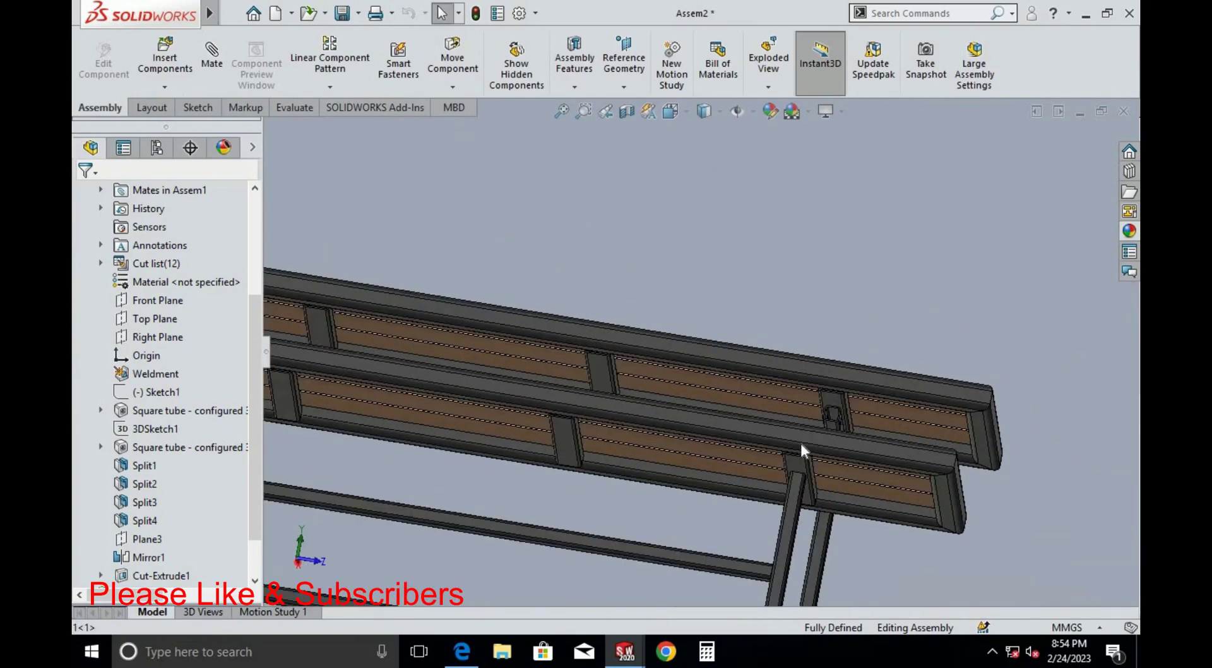
{"action": "scroll", "coordinate": [805, 383], "scroll_direction": "down", "scroll_amount": 2}
{"action": "scroll", "coordinate": [465, 416], "scroll_direction": "up", "scroll_amount": 5}
Orbit and zoom in on the square tube end to inspect the new hole
{"action": "mouse_move", "coordinate": [465, 416]}
{"action": "middle_mouse_down"}
{"action": "mouse_move", "coordinate": [530, 490]}
{"action": "mouse_move", "coordinate": [680, 232]}
{"action": "middle_mouse_up"}
{"action": "scroll", "coordinate": [622, 322], "scroll_direction": "down", "scroll_amount": 4}
{"action": "scroll", "coordinate": [653, 365], "scroll_direction": "down", "scroll_amount": 3}
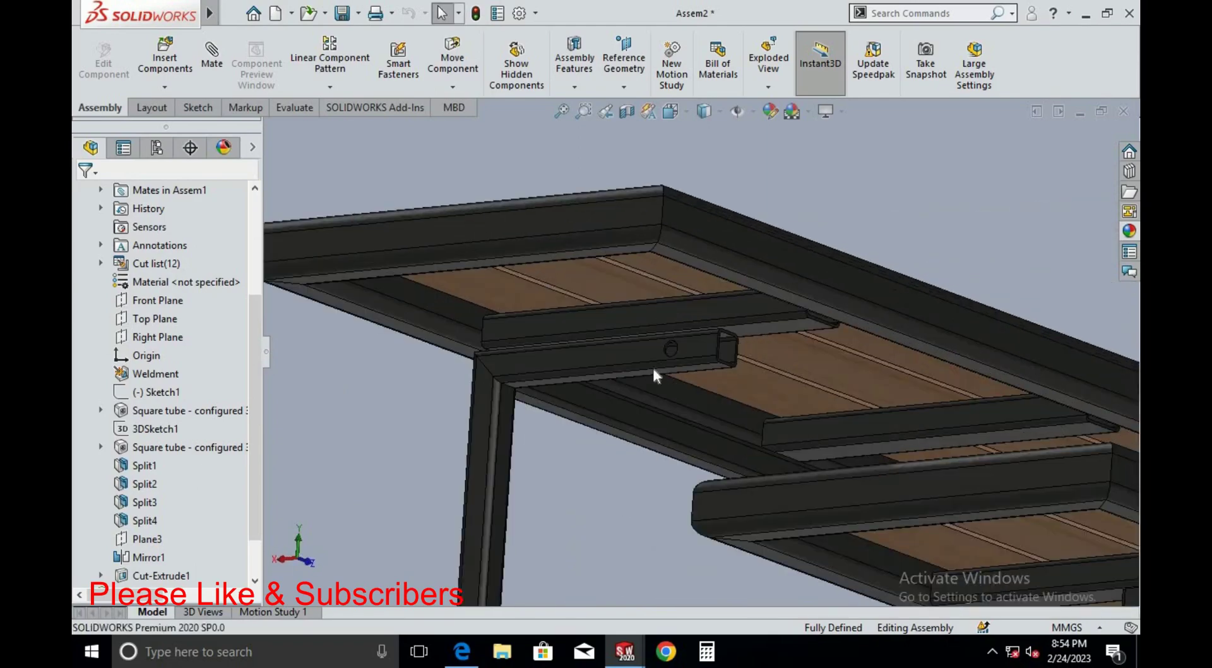
{"action": "scroll", "coordinate": [649, 411], "scroll_direction": "down", "scroll_amount": 2}
{"action": "mouse_move", "coordinate": [743, 383]}
{"action": "middle_mouse_down"}
{"action": "mouse_move", "coordinate": [669, 381]}
{"action": "mouse_move", "coordinate": [655, 363]}
{"action": "mouse_move", "coordinate": [772, 374]}
{"action": "middle_mouse_up"}
{"action": "scroll", "coordinate": [744, 373], "scroll_direction": "down", "scroll_amount": 2}
{"action": "mouse_move", "coordinate": [660, 380]}
{"action": "middle_mouse_down"}
{"action": "mouse_move", "coordinate": [676, 366]}
{"action": "mouse_move", "coordinate": [707, 370]}
{"action": "middle_mouse_up"}
{"action": "scroll", "coordinate": [633, 338], "scroll_direction": "down", "scroll_amount": 1}
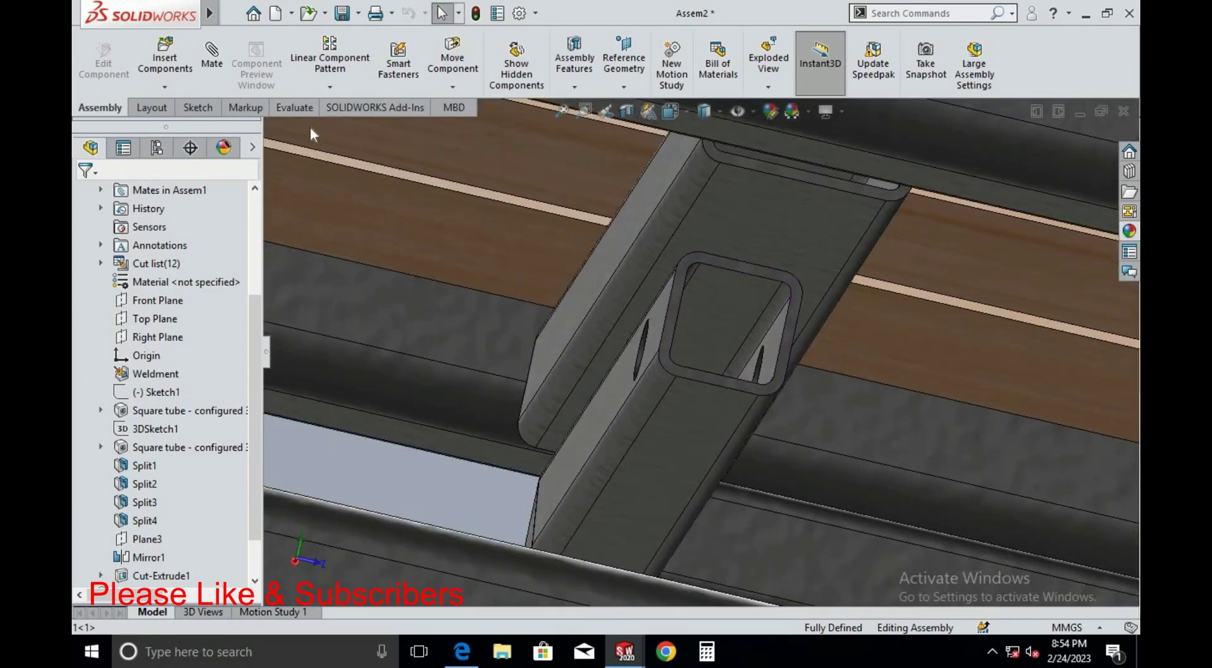
Edit the '2 - Copy' tube in place and start an extruded boss sketch on its face
{"action": "right_click", "coordinate": [755, 221]}
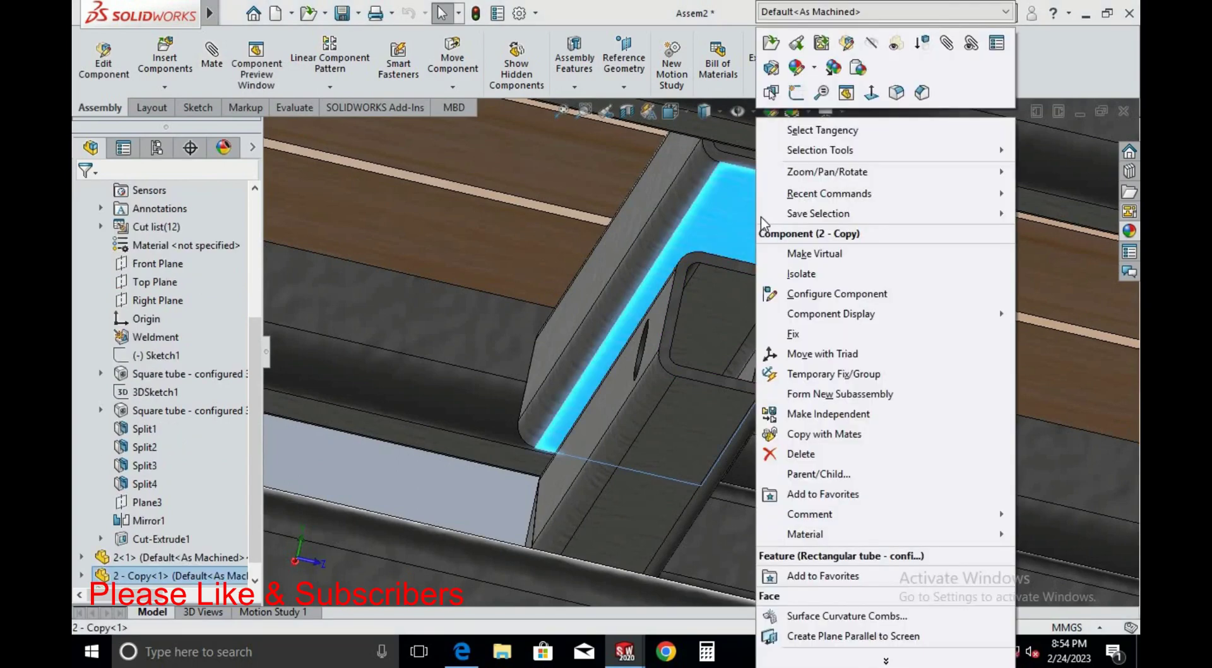
{"action": "left_click", "coordinate": [821, 44]}
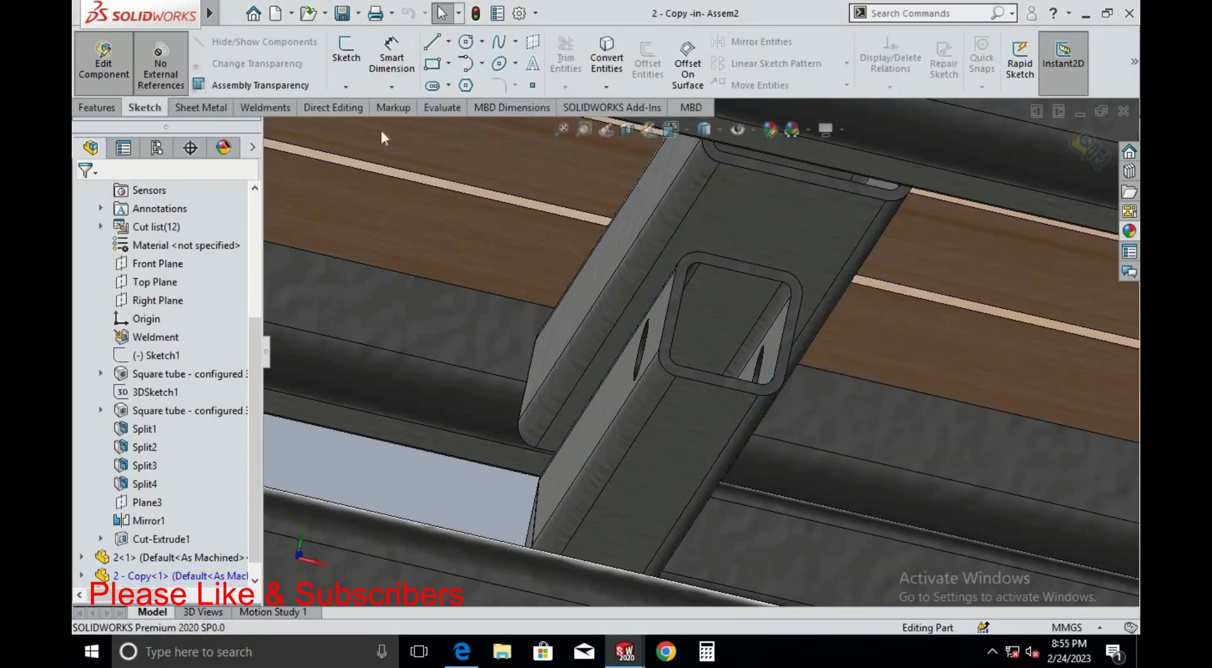
{"action": "left_click", "coordinate": [100, 109]}
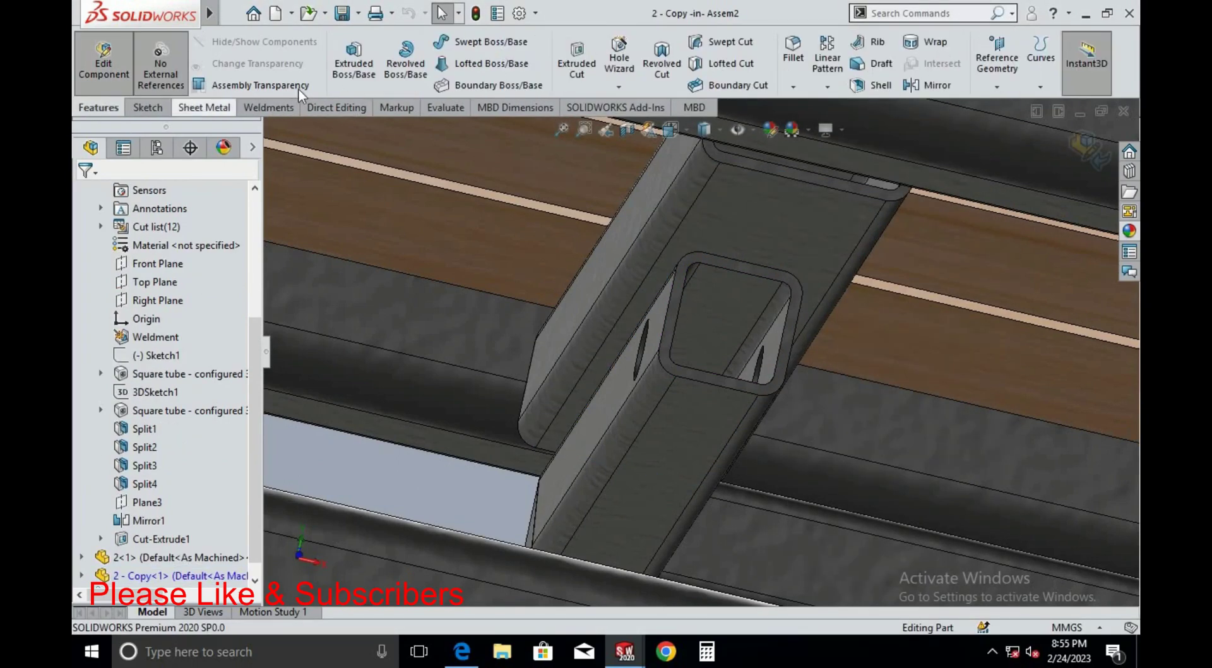
{"action": "left_click", "coordinate": [354, 60]}
{"action": "left_click", "coordinate": [720, 240]}
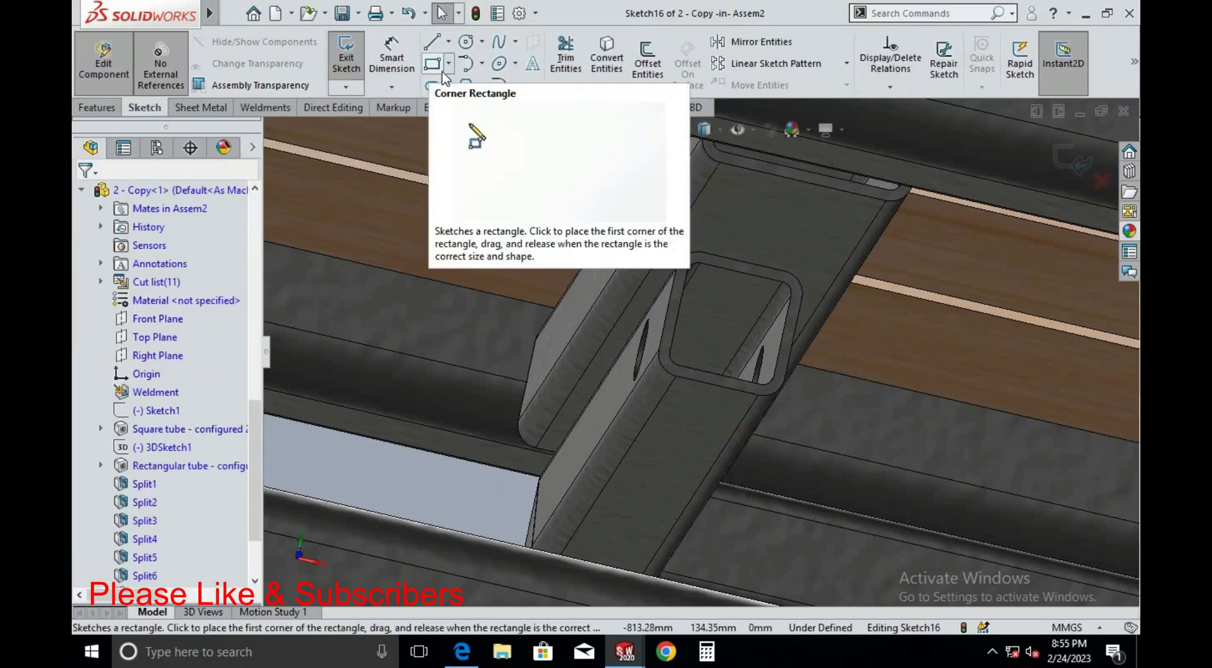
Draw a 40 × 8 mm corner rectangle over the tube's hole
{"action": "left_click", "coordinate": [434, 45]}
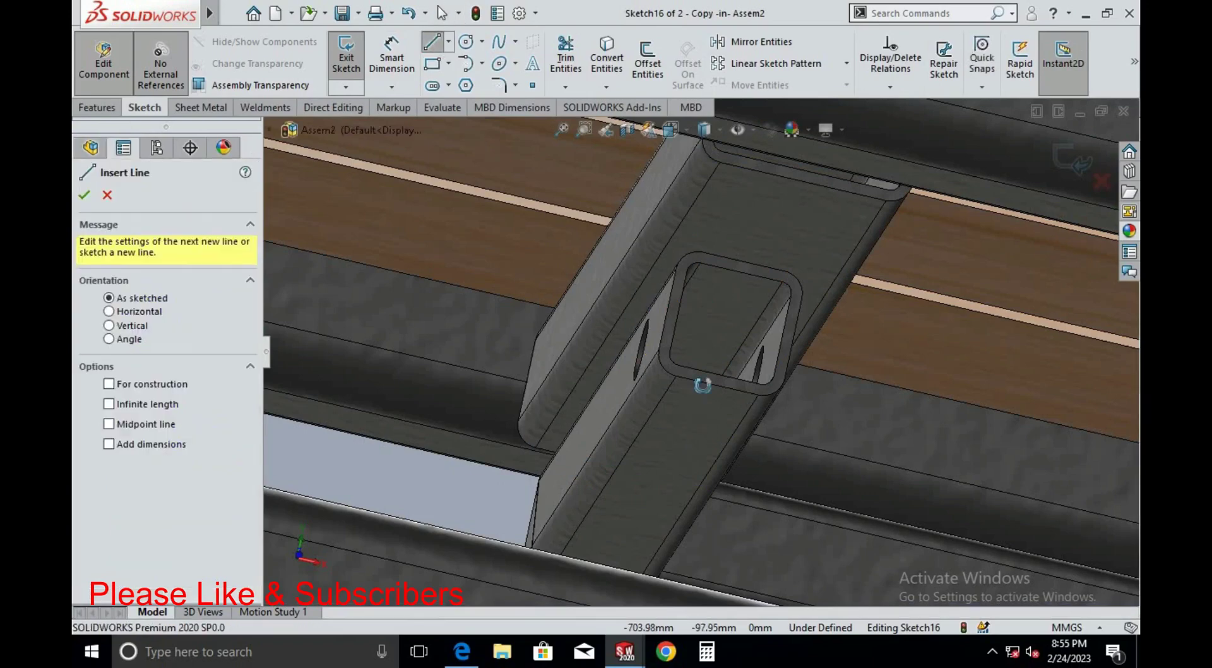
{"action": "mouse_move", "coordinate": [698, 379]}
{"action": "middle_mouse_down"}
{"action": "mouse_move", "coordinate": [737, 424]}
{"action": "mouse_move", "coordinate": [604, 338]}
{"action": "mouse_move", "coordinate": [625, 336]}
{"action": "mouse_move", "coordinate": [644, 311]}
{"action": "mouse_move", "coordinate": [606, 354]}
{"action": "middle_mouse_up"}
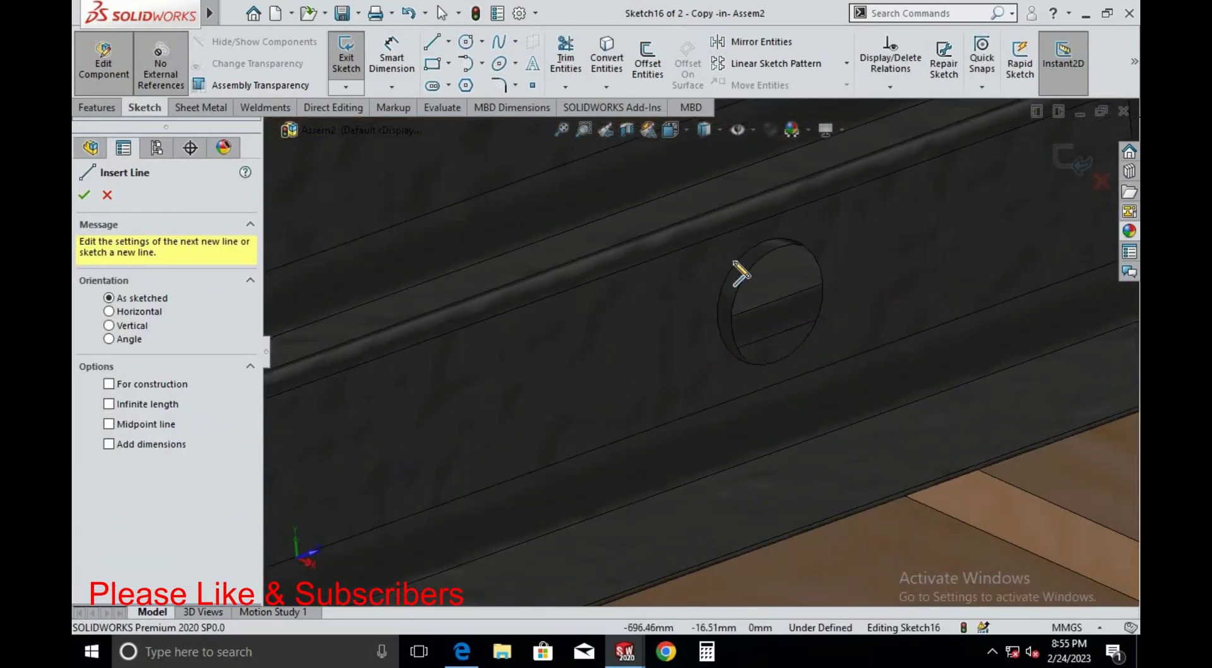
{"action": "scroll", "coordinate": [754, 297], "scroll_direction": "up", "scroll_amount": 5}
{"action": "mouse_move", "coordinate": [754, 298]}
{"action": "middle_mouse_down"}
{"action": "mouse_move", "coordinate": [740, 372]}
{"action": "mouse_move", "coordinate": [730, 316]}
{"action": "mouse_move", "coordinate": [743, 346]}
{"action": "mouse_move", "coordinate": [730, 379]}
{"action": "mouse_move", "coordinate": [714, 381]}
{"action": "mouse_move", "coordinate": [695, 343]}
{"action": "mouse_move", "coordinate": [698, 295]}
{"action": "mouse_move", "coordinate": [620, 368]}
{"action": "middle_mouse_up"}
{"action": "key", "text": "ctrl+z"}
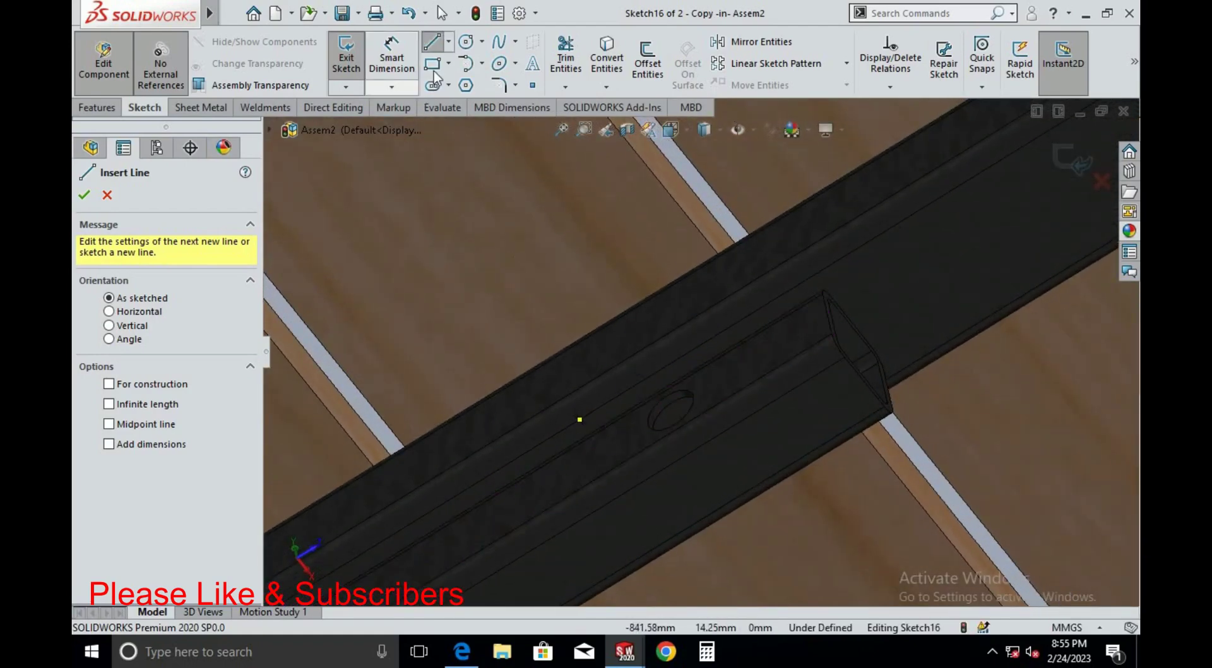
{"action": "left_click", "coordinate": [449, 64]}
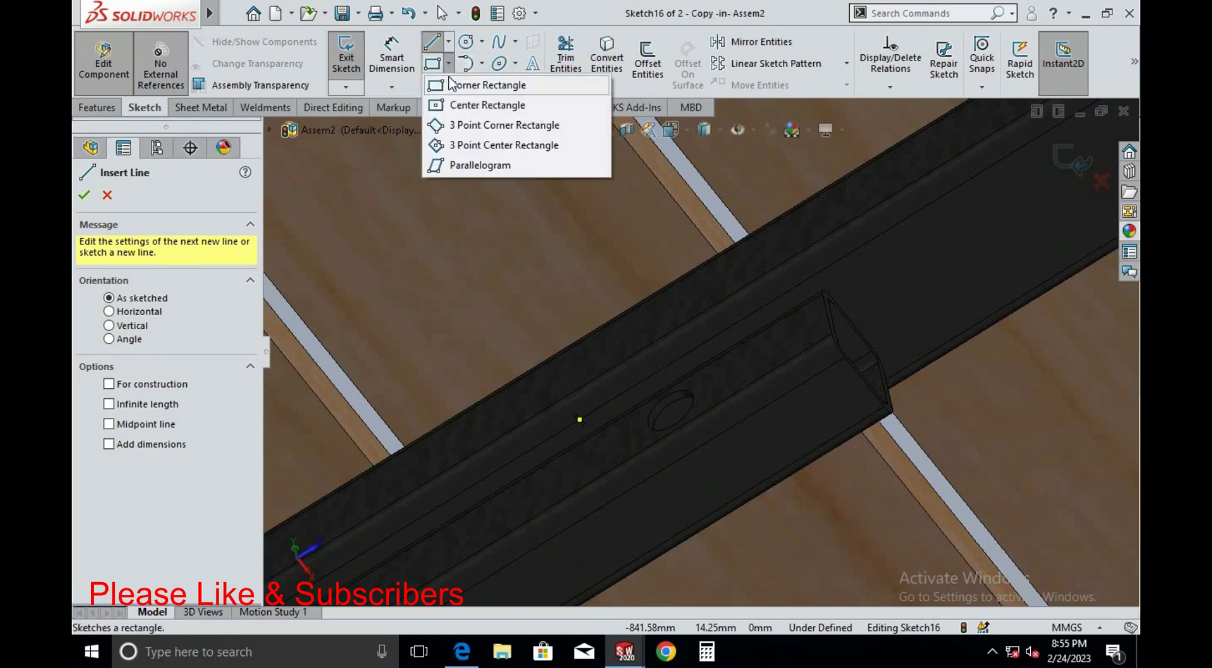
{"action": "left_click", "coordinate": [467, 84]}
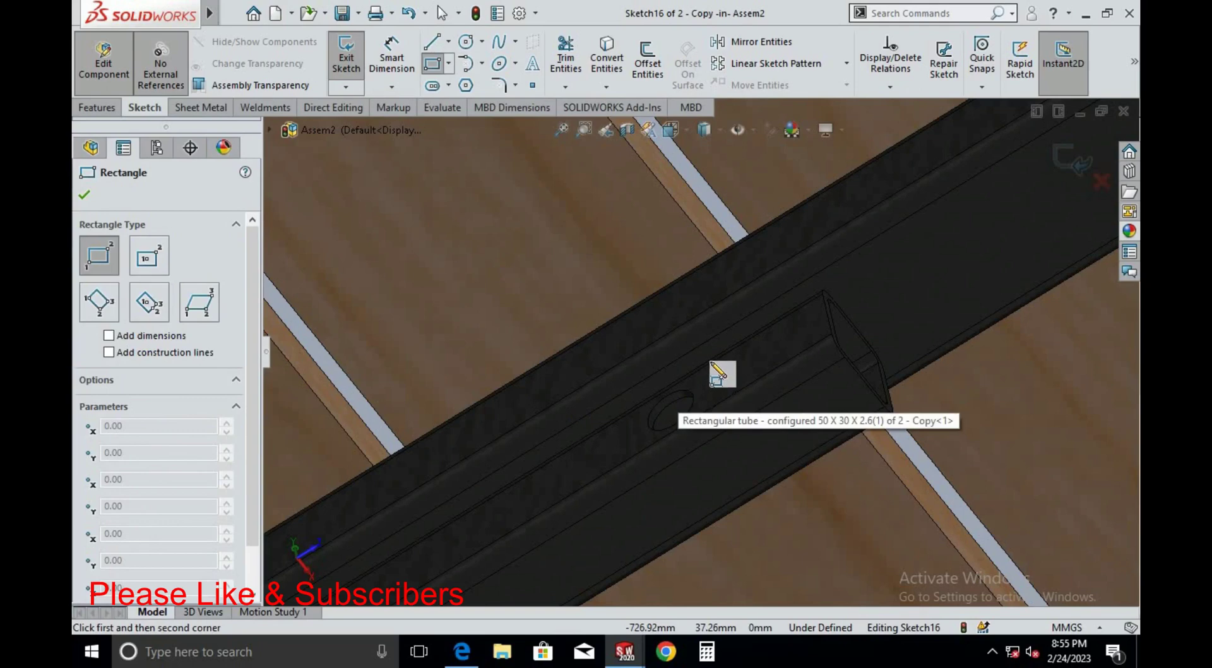
{"action": "left_click", "coordinate": [716, 357]}
{"action": "type", "text": "40"}
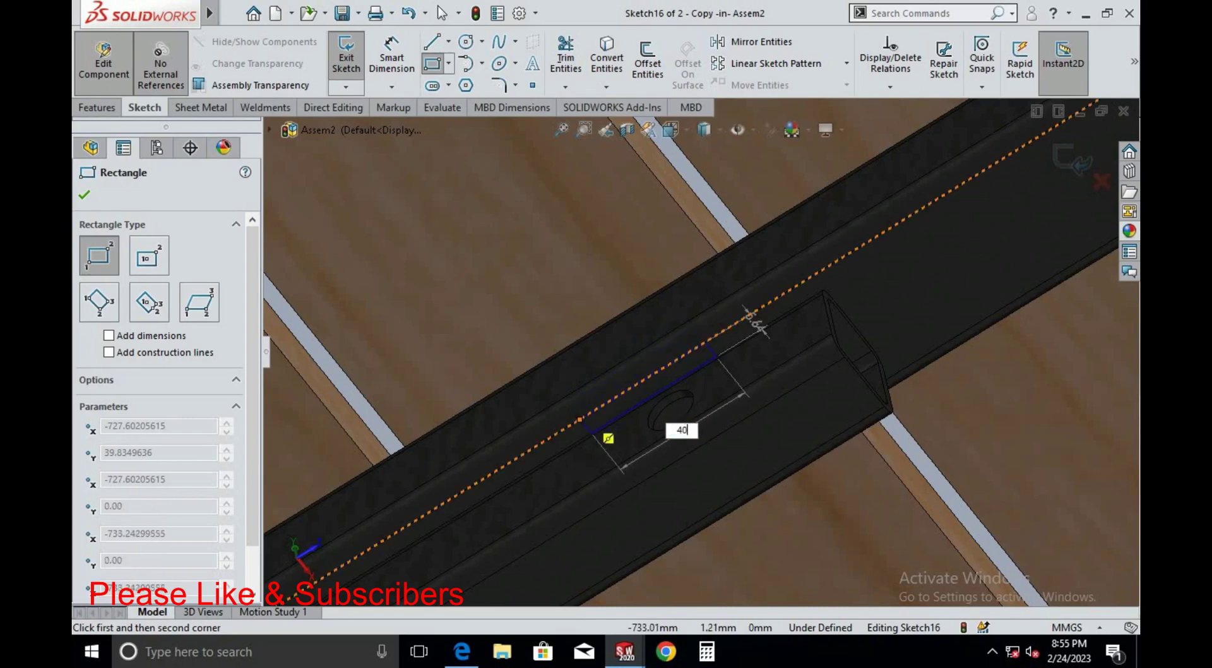
{"action": "key", "text": "Tab"}
{"action": "type", "text": "8"}
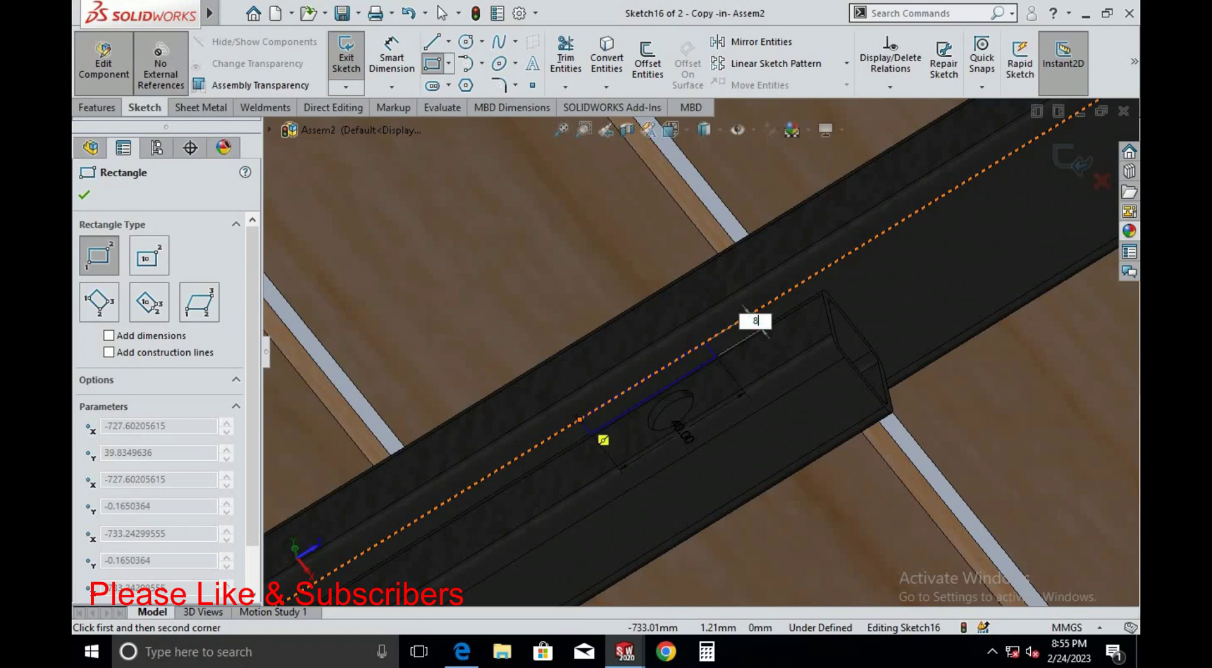
{"action": "key", "text": "Return"}
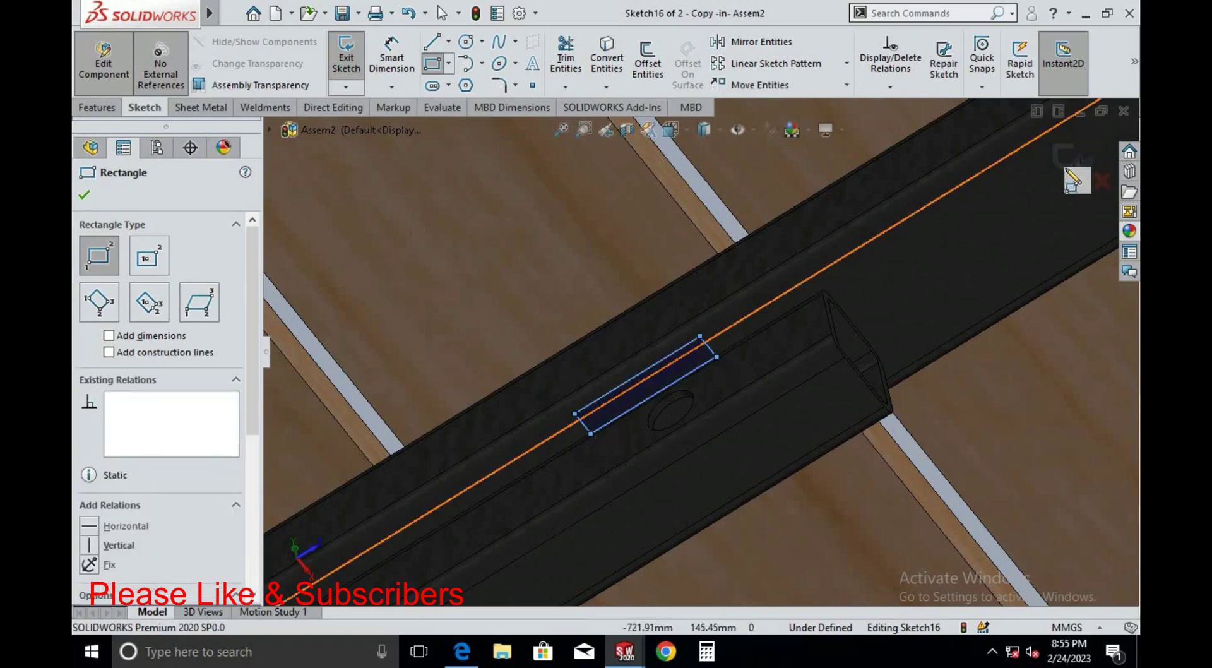
{"action": "scroll", "coordinate": [750, 345], "scroll_direction": "up", "scroll_amount": 2}
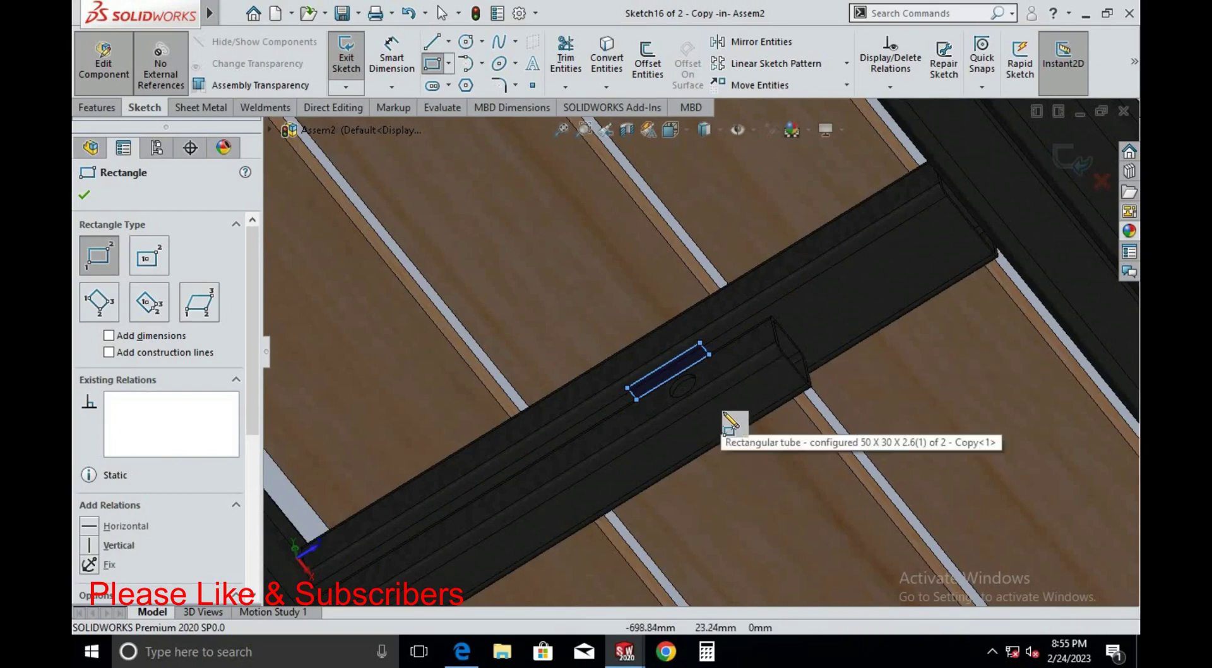
{"action": "mouse_move", "coordinate": [716, 411]}
{"action": "middle_mouse_down"}
{"action": "mouse_move", "coordinate": [689, 391]}
{"action": "mouse_move", "coordinate": [760, 414]}
{"action": "middle_mouse_up"}
{"action": "scroll", "coordinate": [778, 397], "scroll_direction": "down", "scroll_amount": 3}
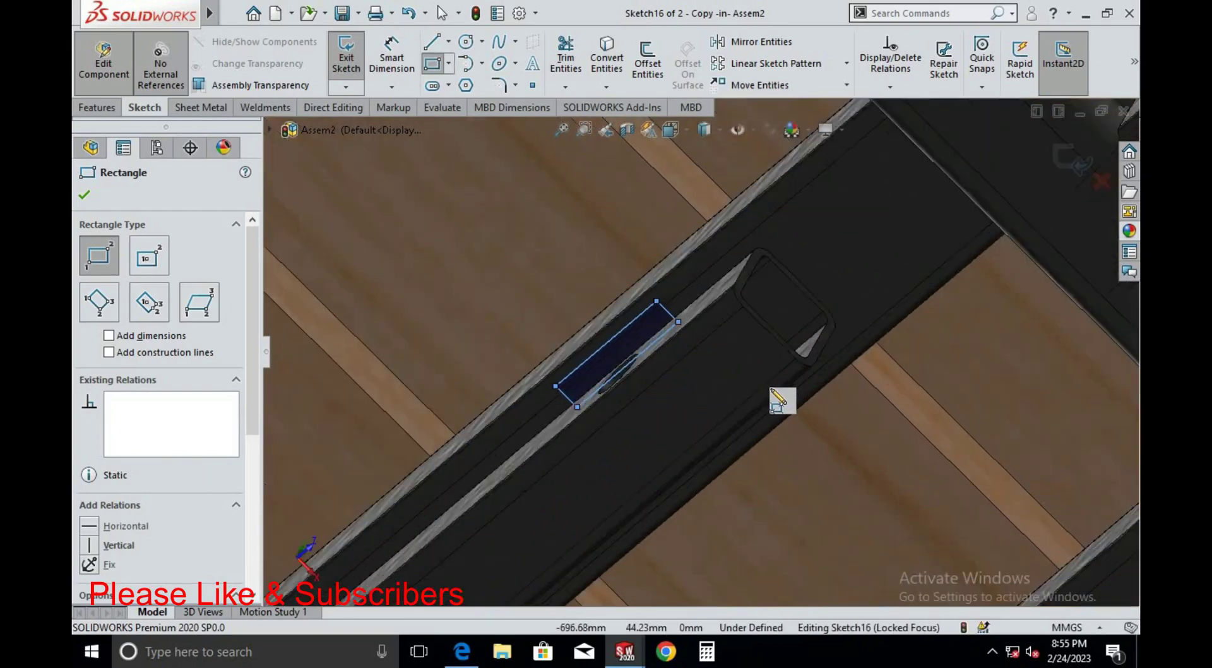
Draw a centerline across the tube from the rectangle's corner
{"action": "left_click", "coordinate": [448, 42]}
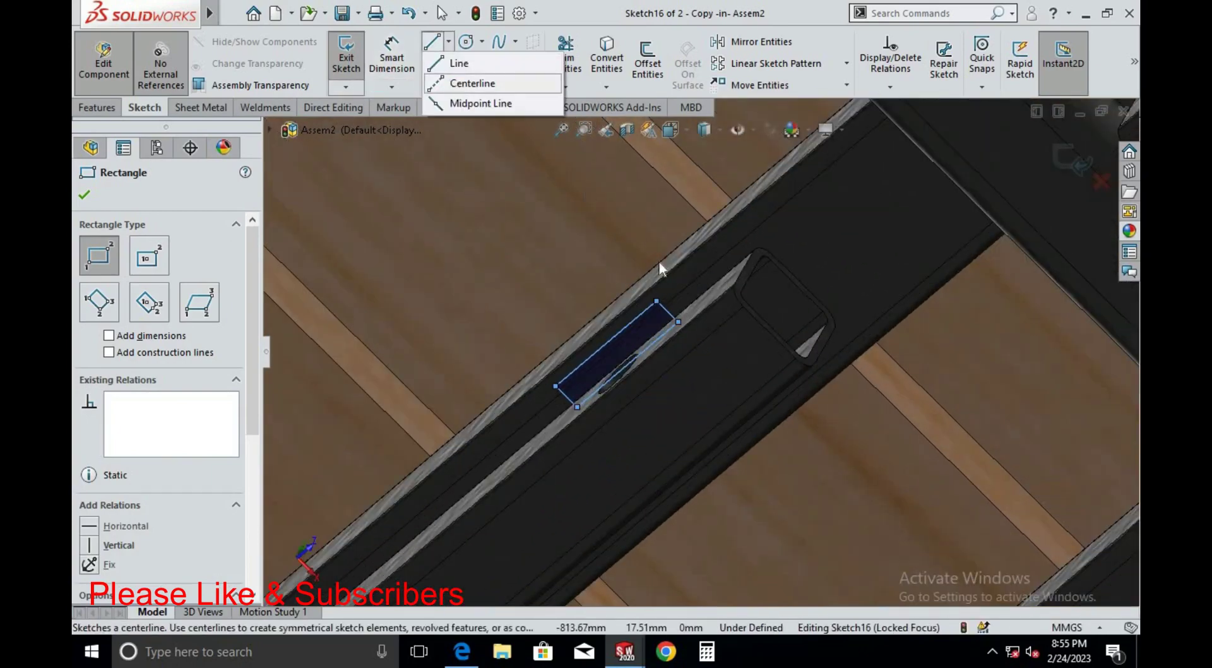
{"action": "left_click", "coordinate": [454, 84]}
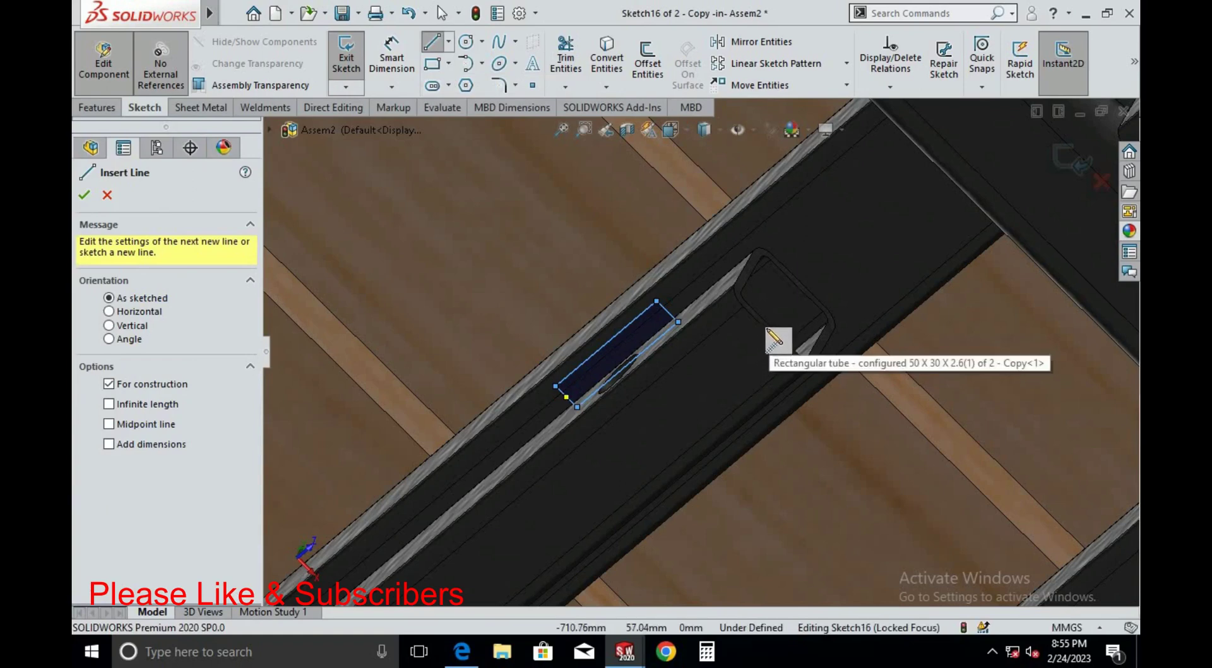
{"action": "left_click", "coordinate": [767, 330]}
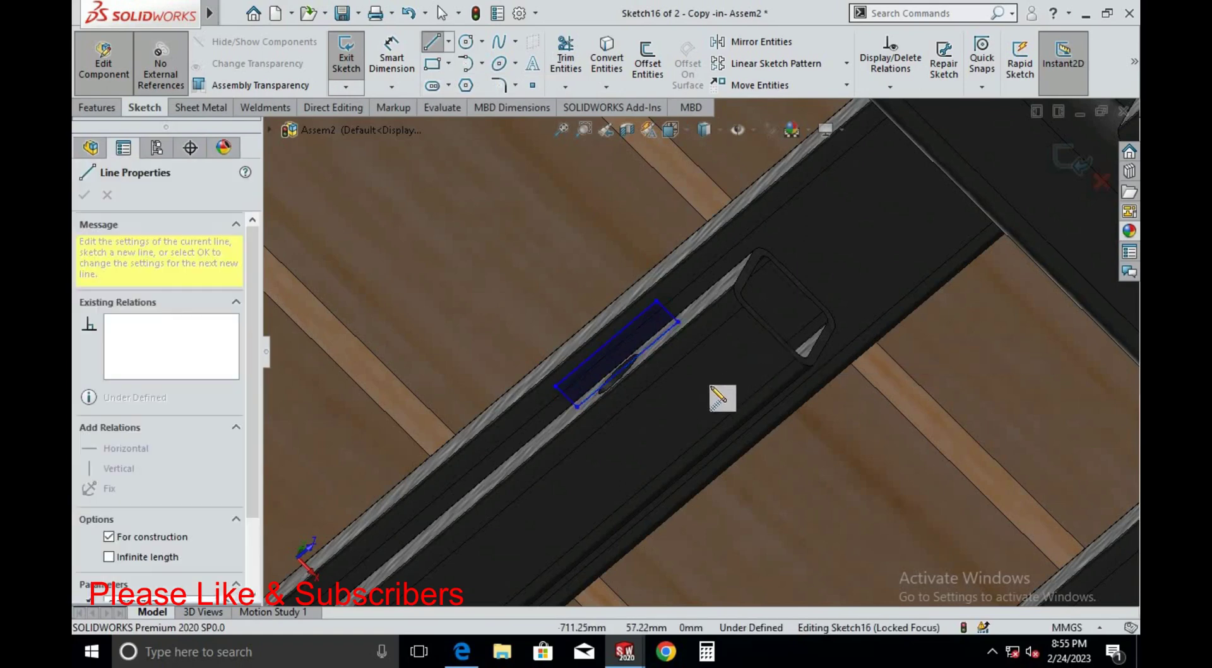
{"action": "left_click", "coordinate": [616, 454]}
{"action": "key", "text": "Escape"}
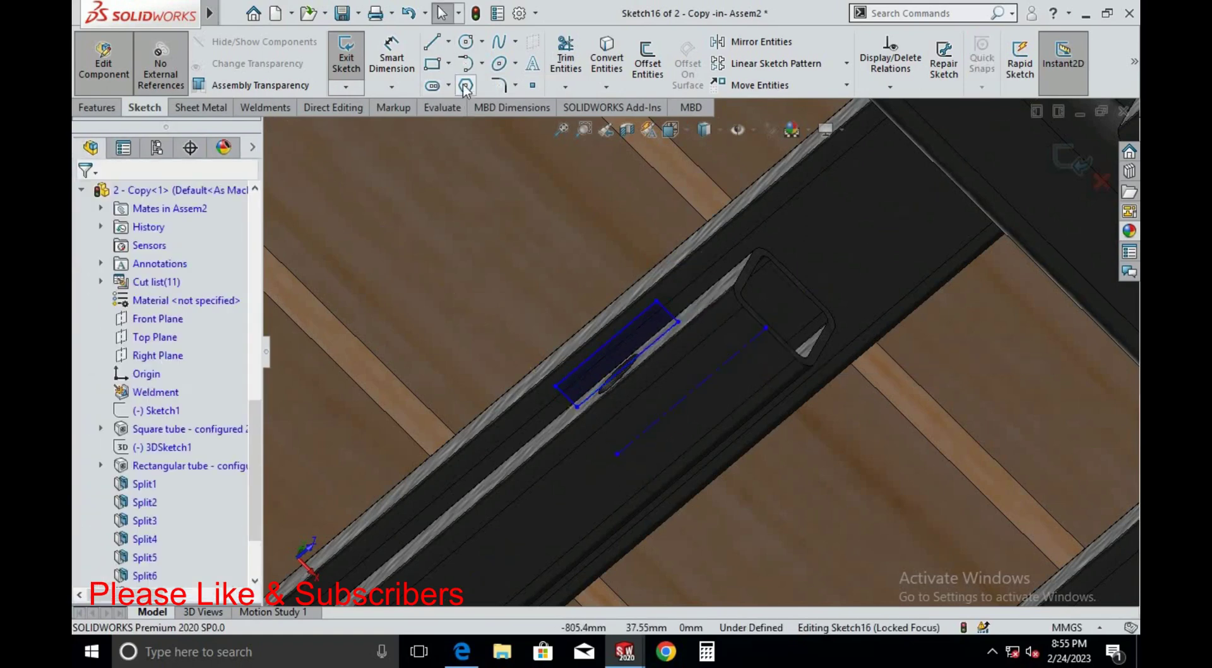
Mirror the rectangle's four edges about the centerline with Mirror Entities
{"action": "left_click", "coordinate": [745, 42]}
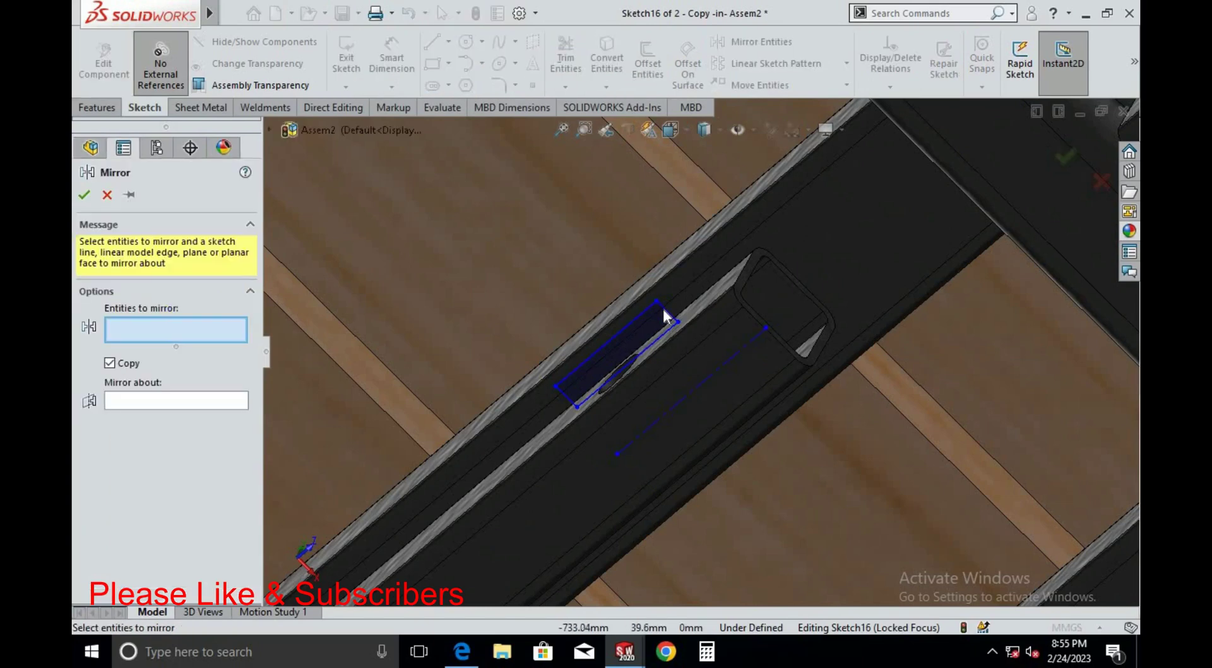
{"action": "left_click", "coordinate": [176, 400]}
{"action": "left_click", "coordinate": [696, 387]}
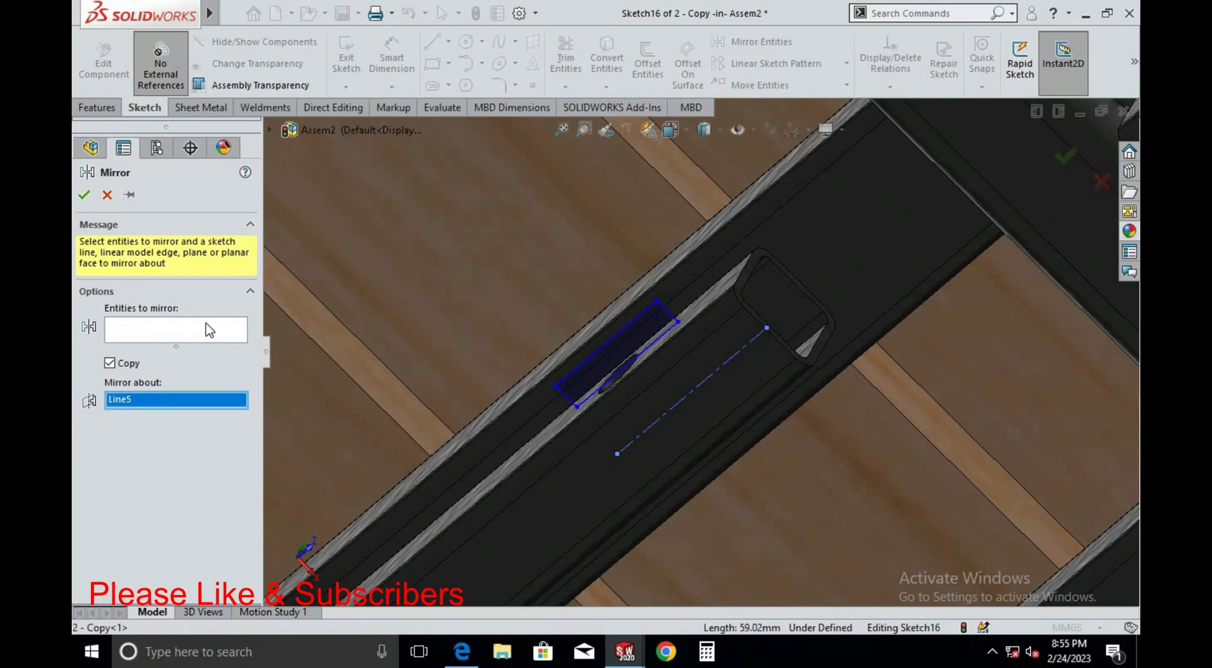
{"action": "left_click", "coordinate": [209, 328]}
{"action": "left_click", "coordinate": [653, 309]}
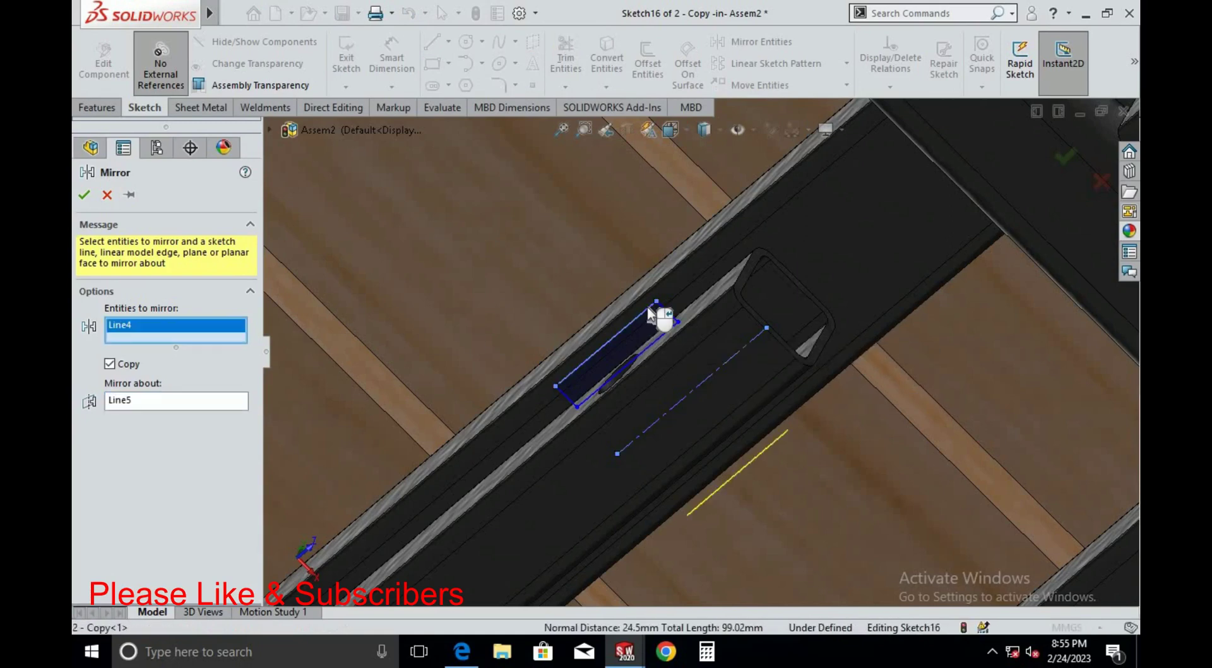
{"action": "left_click_drag", "start_coordinate": [663, 404], "coordinate": [702, 427]}
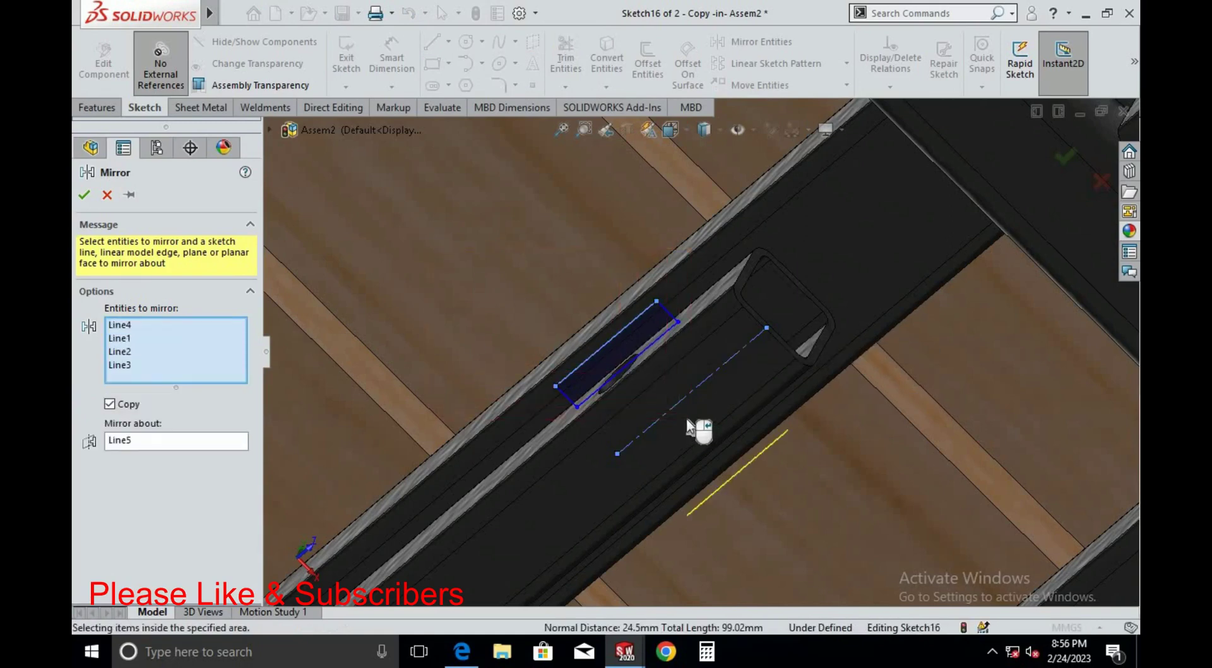
{"action": "left_click", "coordinate": [84, 195]}
{"action": "middle_click_drag", "start_coordinate": [598, 255], "coordinate": [1016, 183]}
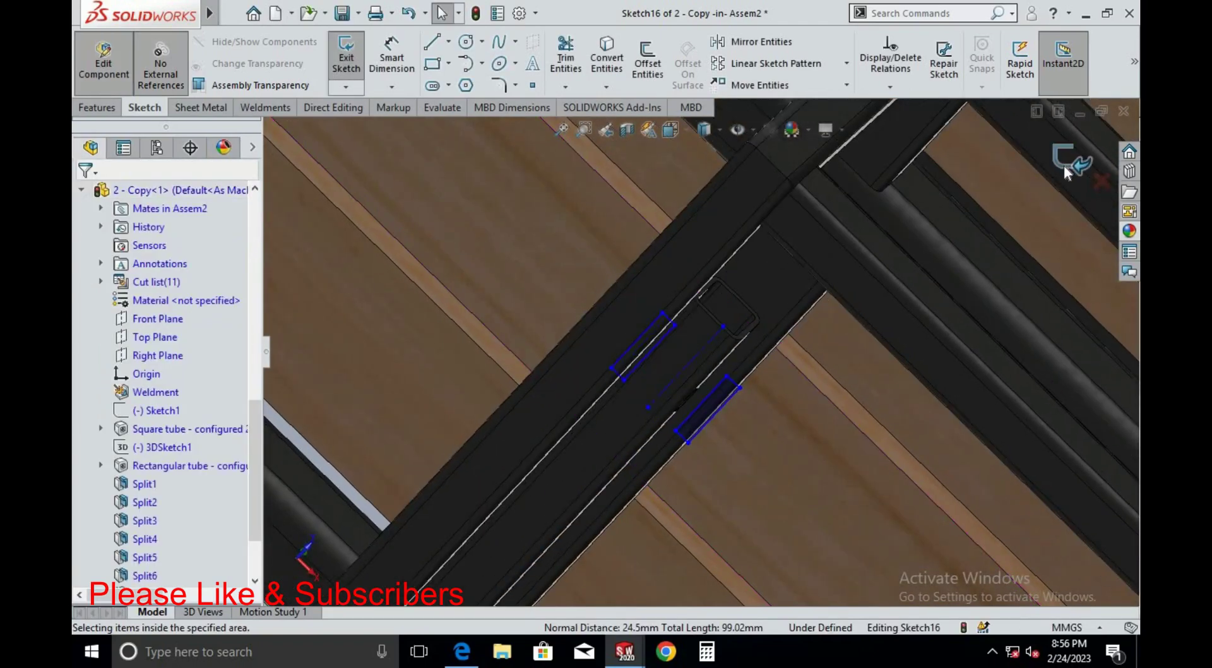
Extrude both 40 × 8 mm rectangles 200 mm as blind boss bracket bars
{"action": "key", "text": "e"}
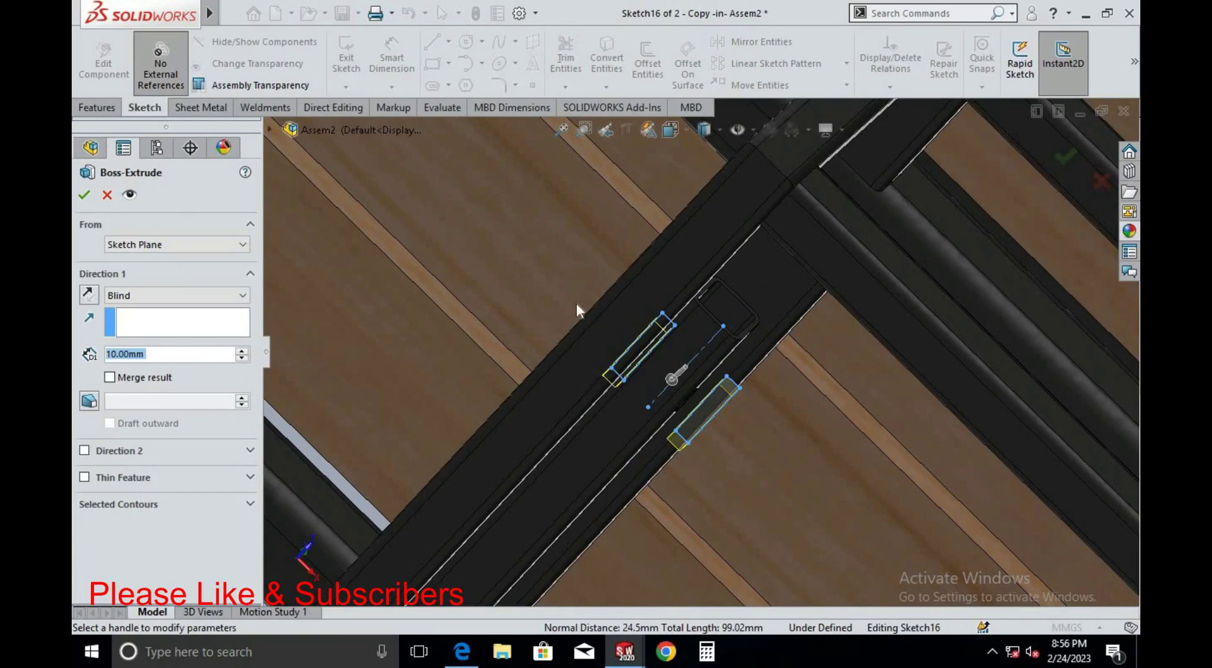
{"action": "middle_click_drag", "start_coordinate": [577, 303], "coordinate": [721, 348]}
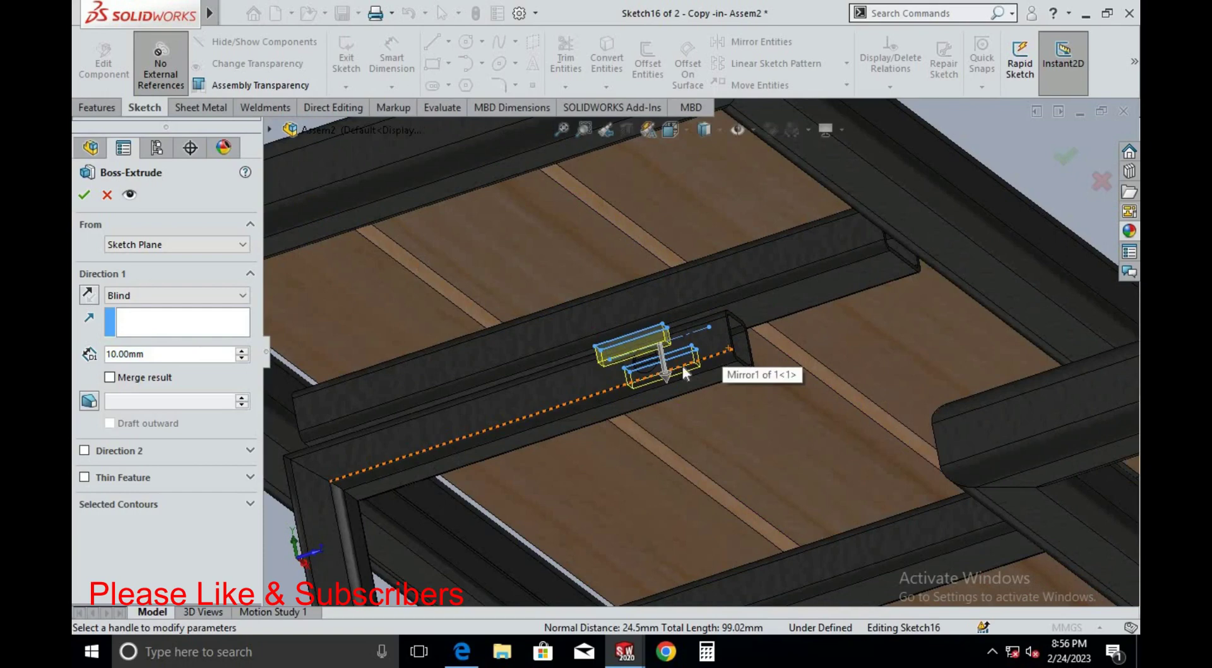
{"action": "double_click", "coordinate": [180, 354]}
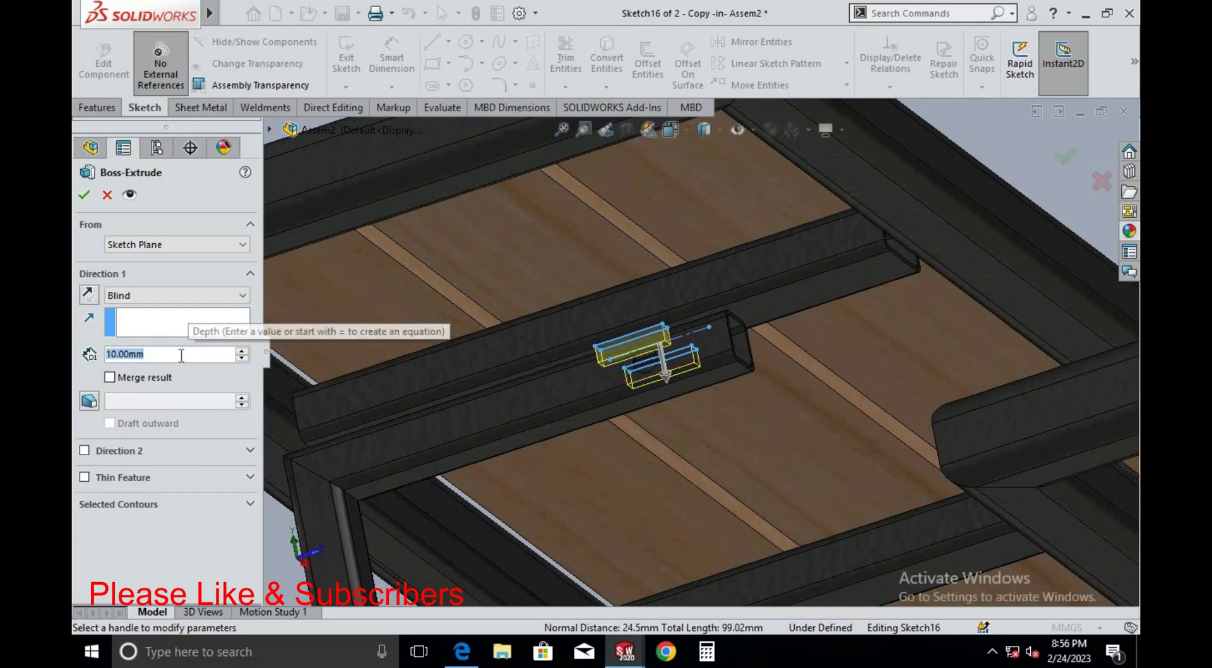
{"action": "type", "text": "200"}
{"action": "key", "text": "Return"}
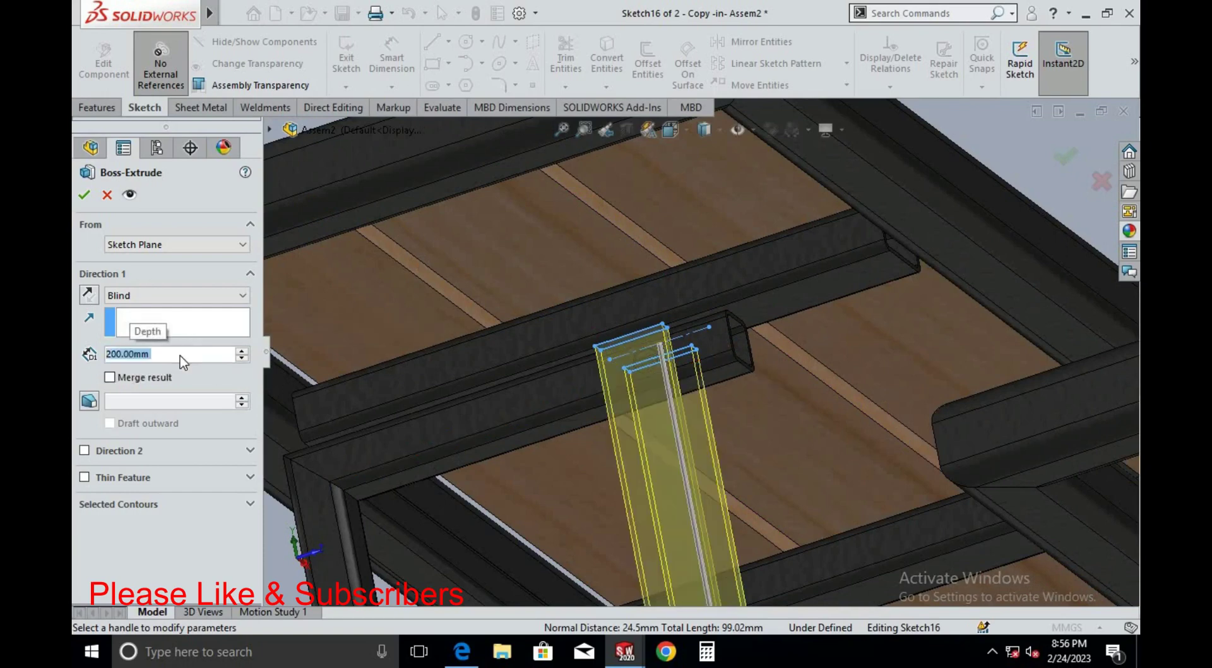
{"action": "left_click", "coordinate": [90, 198]}
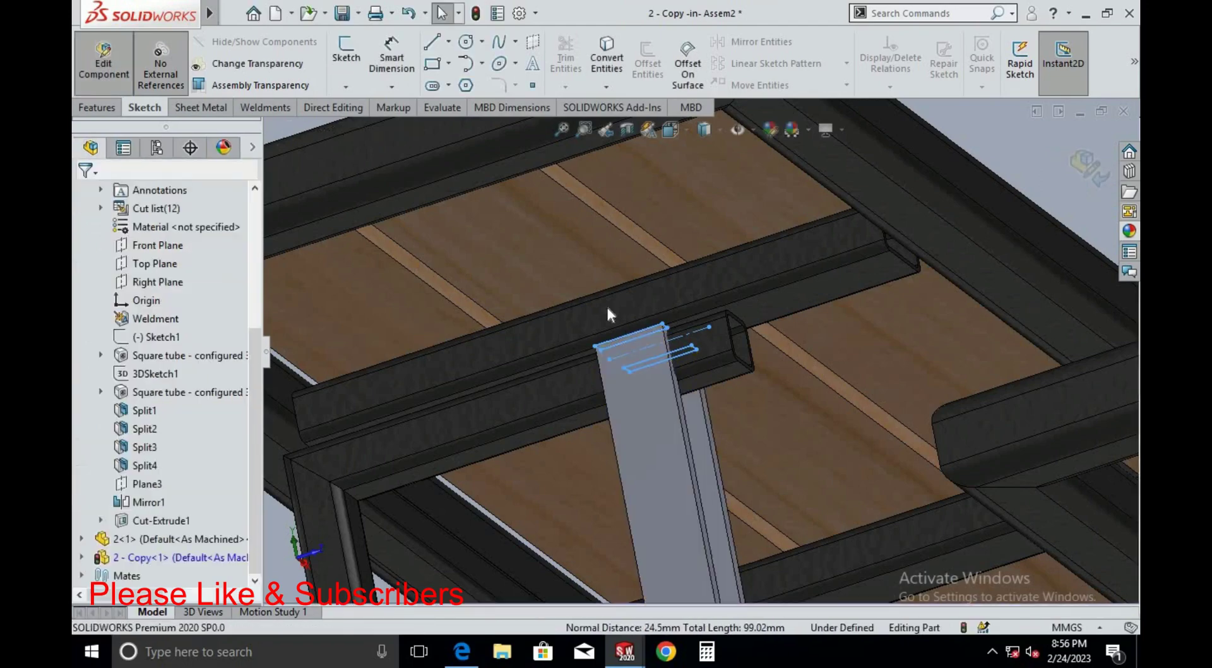
{"action": "scroll", "coordinate": [582, 433], "scroll_direction": "up", "scroll_amount": 3}
{"action": "scroll", "coordinate": [679, 362], "scroll_direction": "up", "scroll_amount": 3}
View the whole bench and open the Features tab's Linear Pattern/mirror dropdown
{"action": "scroll", "coordinate": [680, 362], "scroll_direction": "up", "scroll_amount": 3}
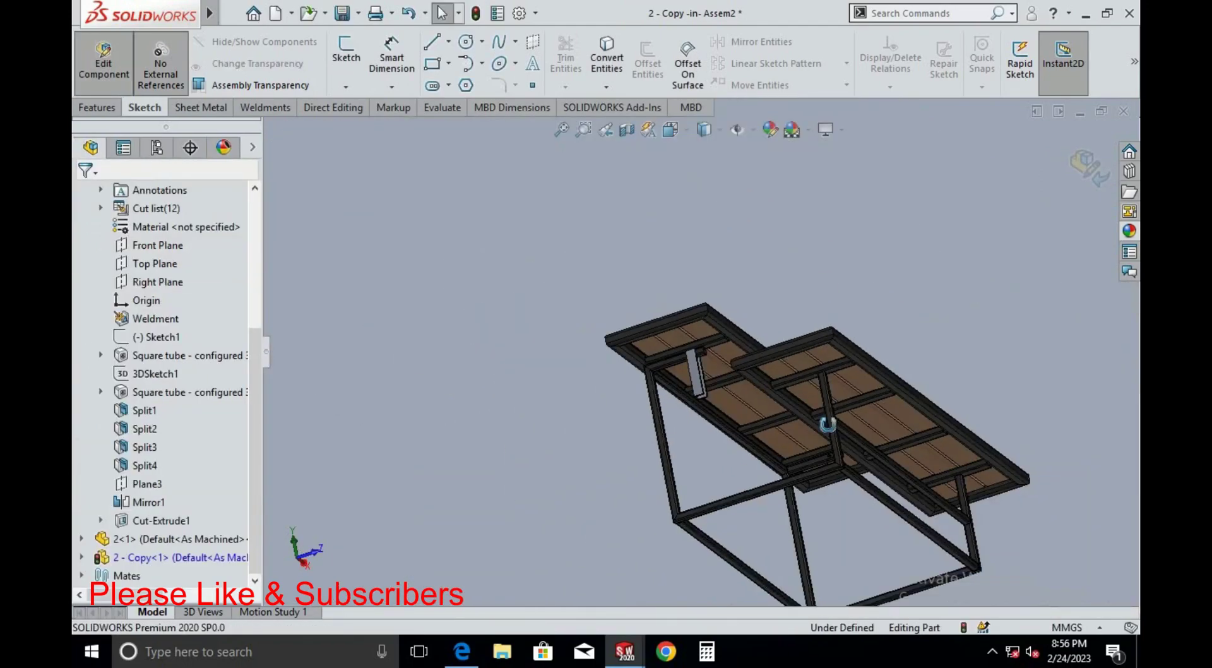
{"action": "mouse_move", "coordinate": [680, 363]}
{"action": "middle_mouse_down"}
{"action": "mouse_move", "coordinate": [704, 361]}
{"action": "mouse_move", "coordinate": [731, 460]}
{"action": "mouse_move", "coordinate": [719, 284]}
{"action": "mouse_move", "coordinate": [968, 559]}
{"action": "mouse_move", "coordinate": [707, 490]}
{"action": "middle_mouse_up"}
{"action": "scroll", "coordinate": [707, 490], "scroll_direction": "down", "scroll_amount": 1}
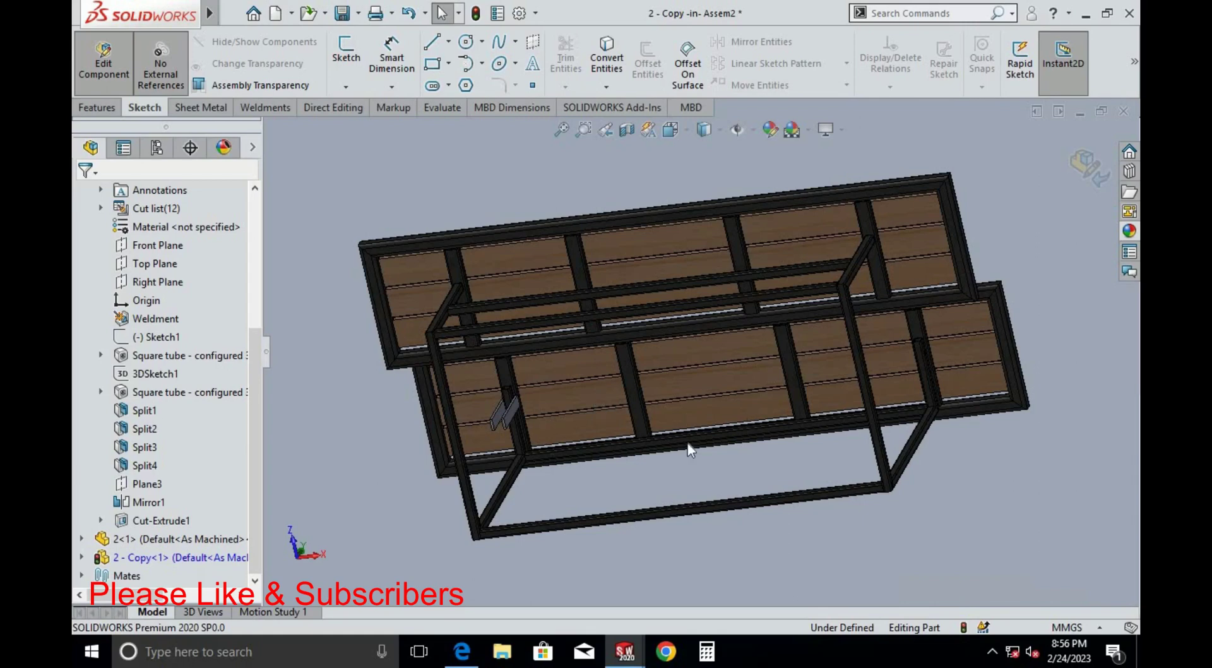
{"action": "scroll", "coordinate": [689, 449], "scroll_direction": "down", "scroll_amount": 3}
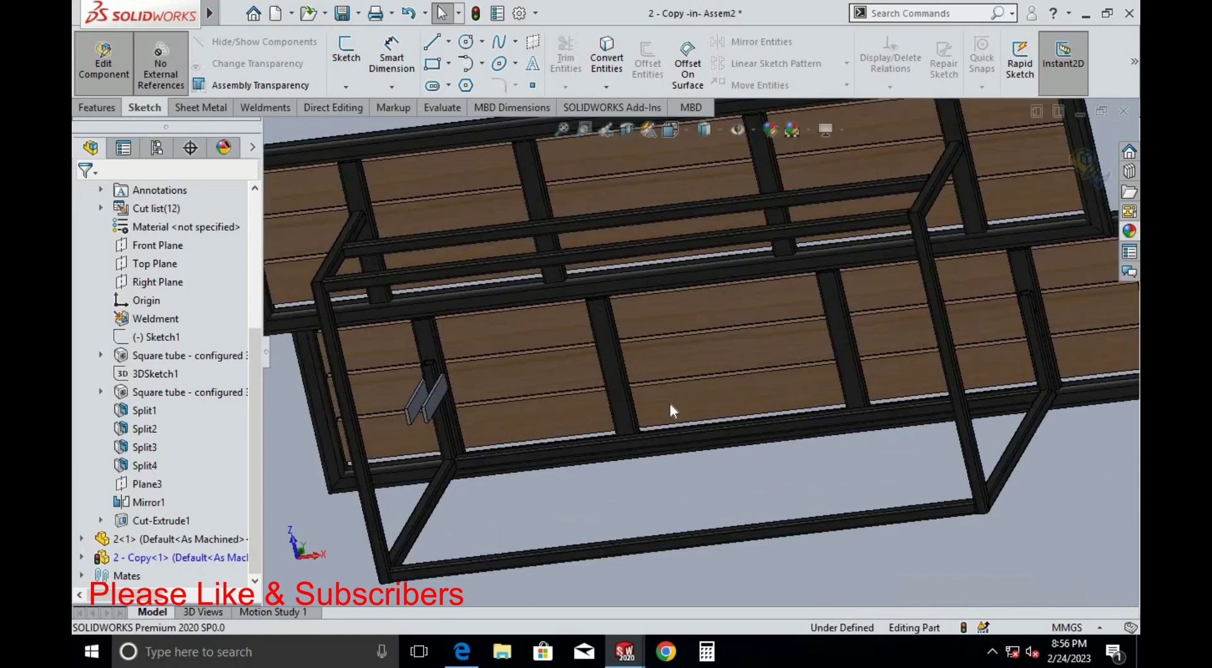
{"action": "left_click", "coordinate": [95, 107]}
{"action": "left_click", "coordinate": [827, 88]}
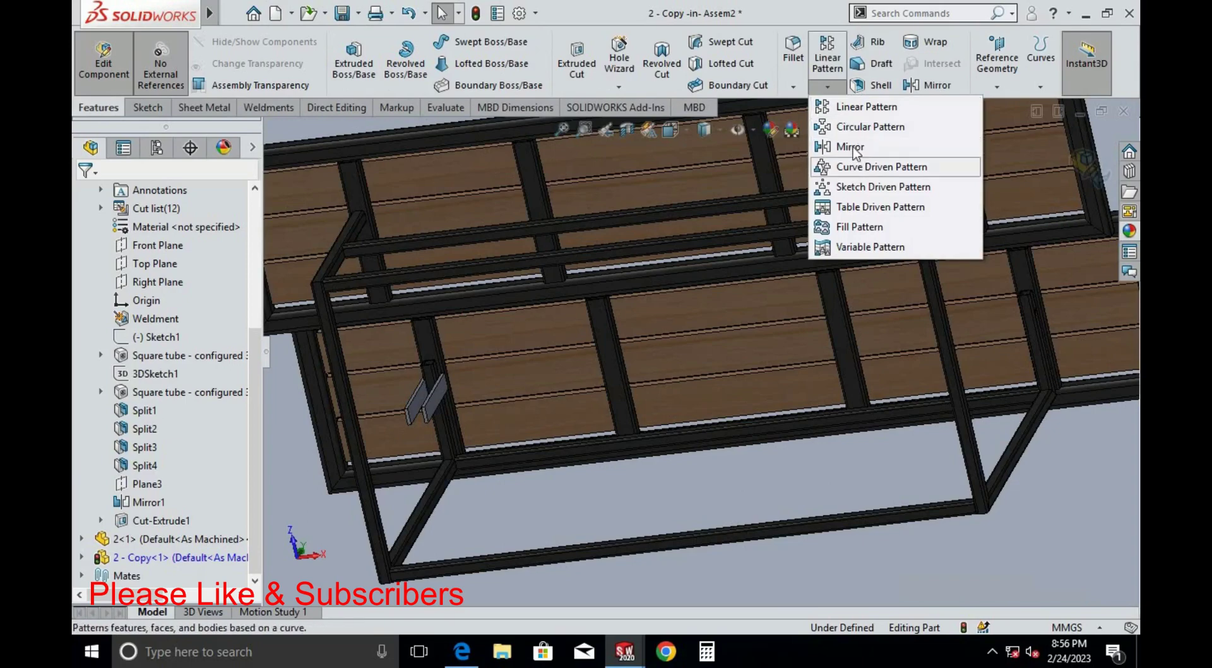
Create Plane4 as a mid plane between two opposite frame tube faces
{"action": "left_click", "coordinate": [999, 88]}
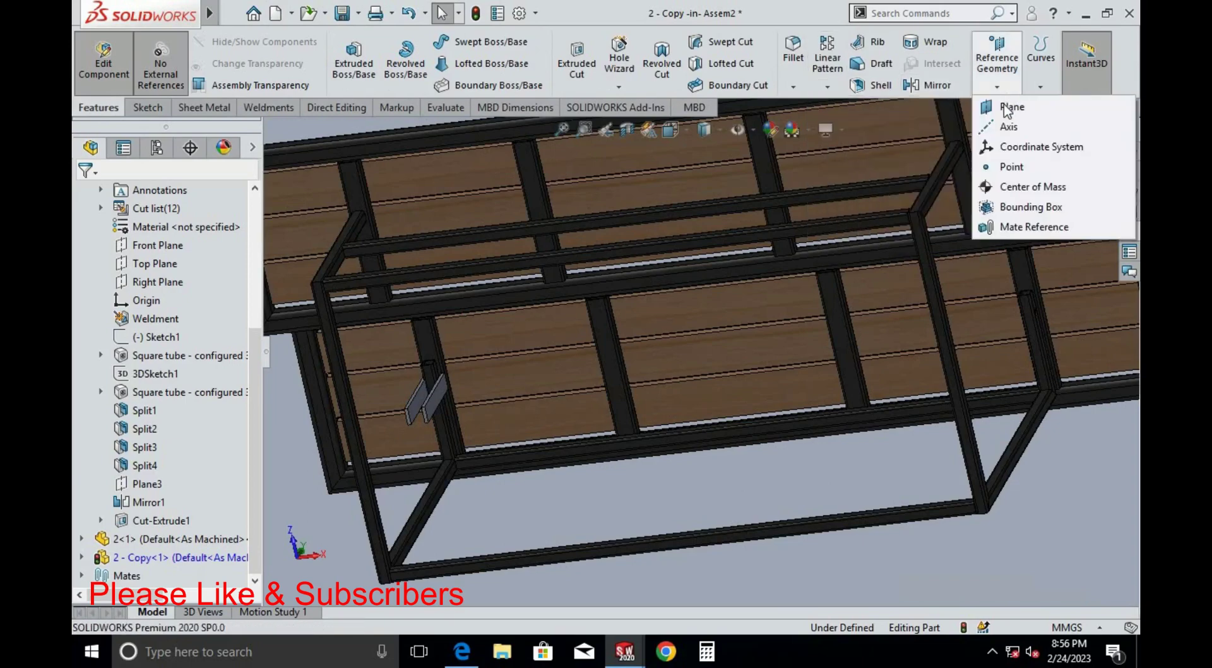
{"action": "left_click", "coordinate": [1006, 110]}
{"action": "scroll", "coordinate": [464, 350], "scroll_direction": "down", "scroll_amount": 3}
{"action": "scroll", "coordinate": [598, 349], "scroll_direction": "down", "scroll_amount": 3}
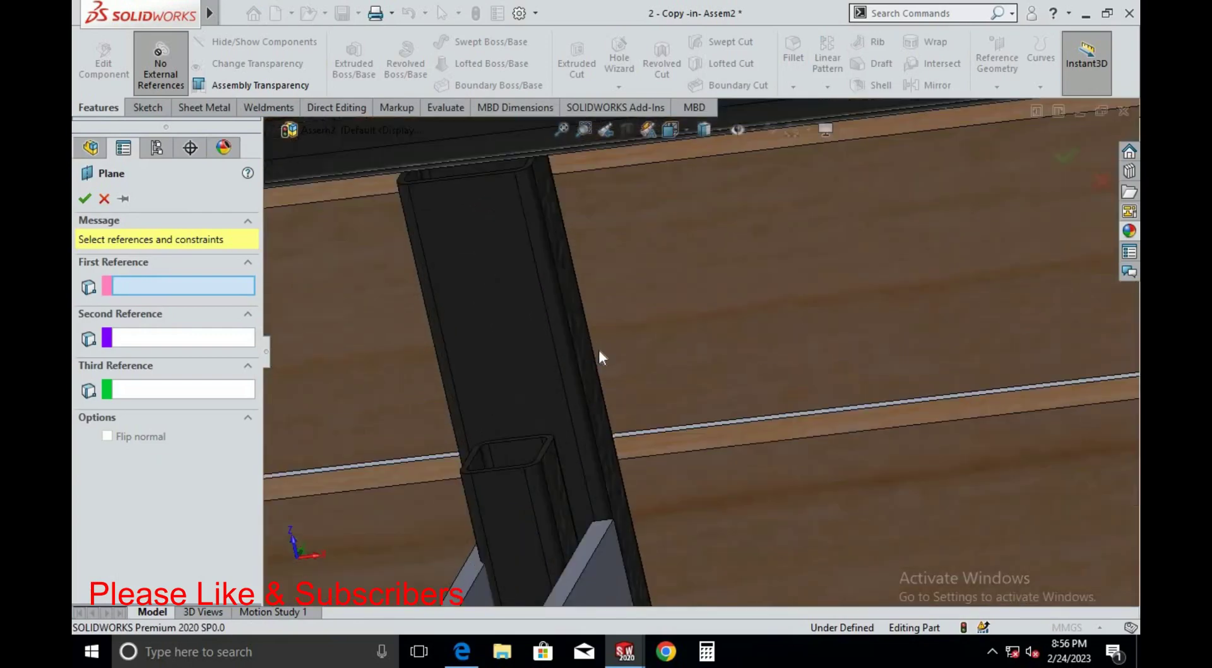
{"action": "scroll", "coordinate": [599, 356], "scroll_direction": "up", "scroll_amount": 1}
{"action": "left_click", "coordinate": [587, 370]}
{"action": "scroll", "coordinate": [528, 388], "scroll_direction": "up", "scroll_amount": 2}
{"action": "scroll", "coordinate": [527, 388], "scroll_direction": "up", "scroll_amount": 3}
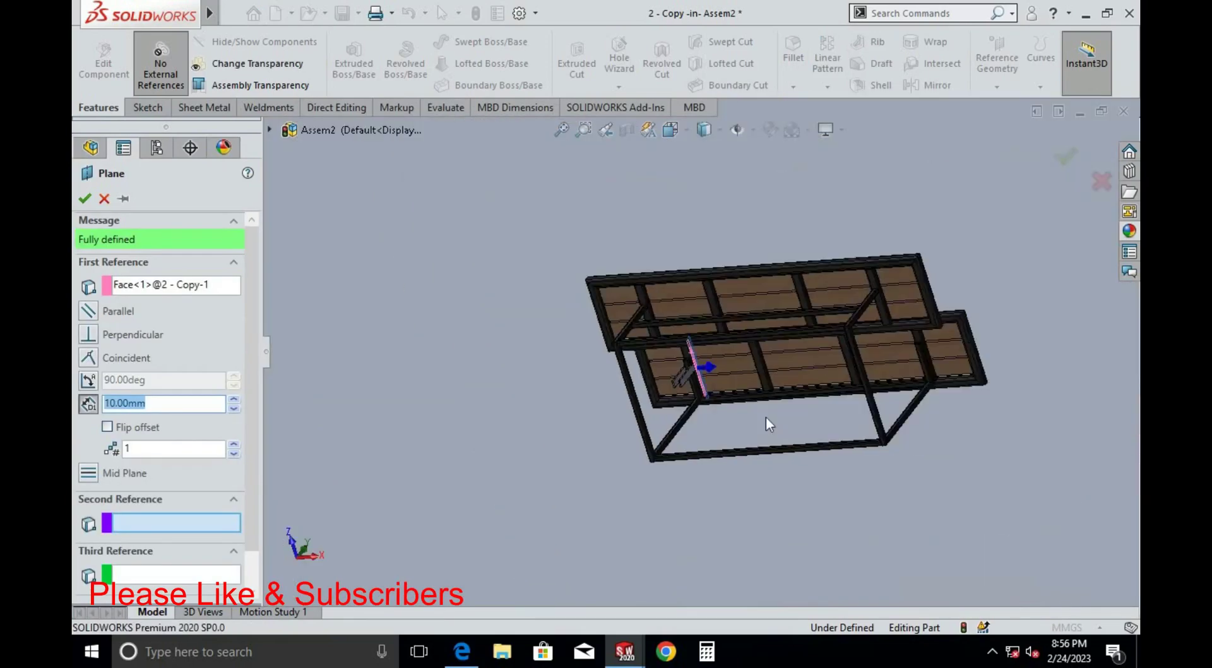
{"action": "mouse_move", "coordinate": [765, 418]}
{"action": "middle_mouse_down"}
{"action": "mouse_move", "coordinate": [833, 401]}
{"action": "mouse_move", "coordinate": [836, 352]}
{"action": "middle_mouse_up"}
{"action": "scroll", "coordinate": [835, 352], "scroll_direction": "down", "scroll_amount": 3}
{"action": "scroll", "coordinate": [723, 296], "scroll_direction": "down", "scroll_amount": 3}
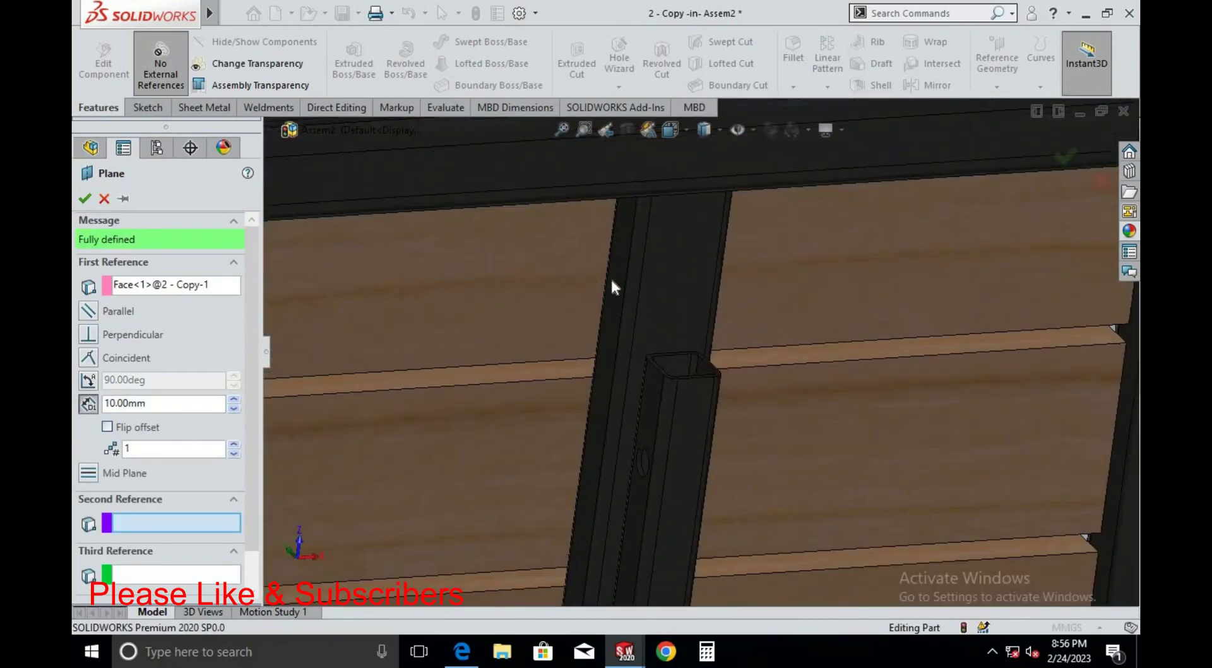
{"action": "left_click", "coordinate": [615, 278]}
{"action": "scroll", "coordinate": [640, 289], "scroll_direction": "up", "scroll_amount": 3}
{"action": "scroll", "coordinate": [740, 347], "scroll_direction": "up", "scroll_amount": 2}
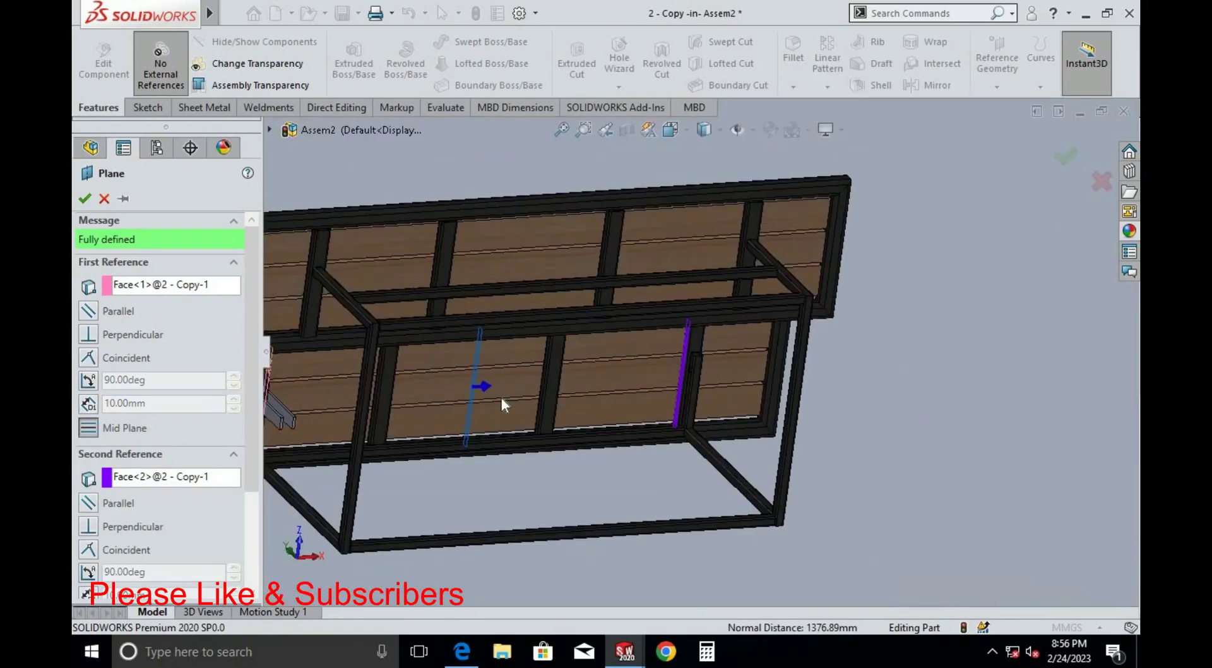
{"action": "left_click", "coordinate": [85, 199]}
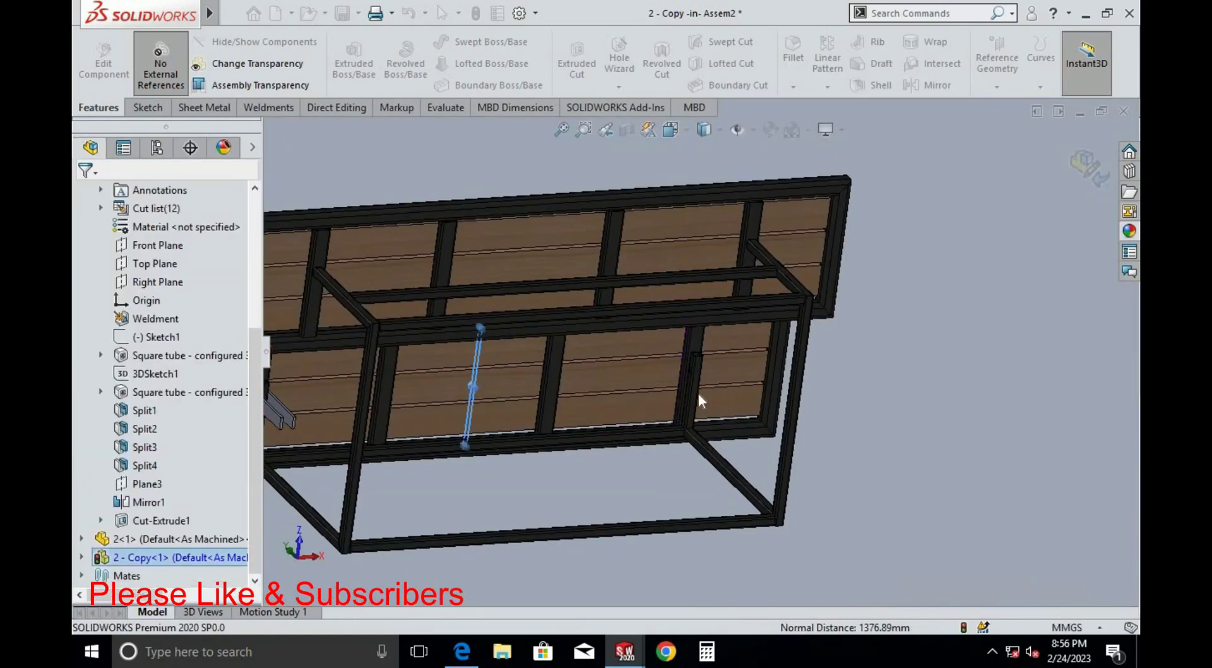
Select Plane4 in the part's feature tree and list the pattern/mirror features
{"action": "scroll", "coordinate": [698, 392], "scroll_direction": "up", "scroll_amount": 1}
{"action": "scroll", "coordinate": [487, 354], "scroll_direction": "down", "scroll_amount": 2}
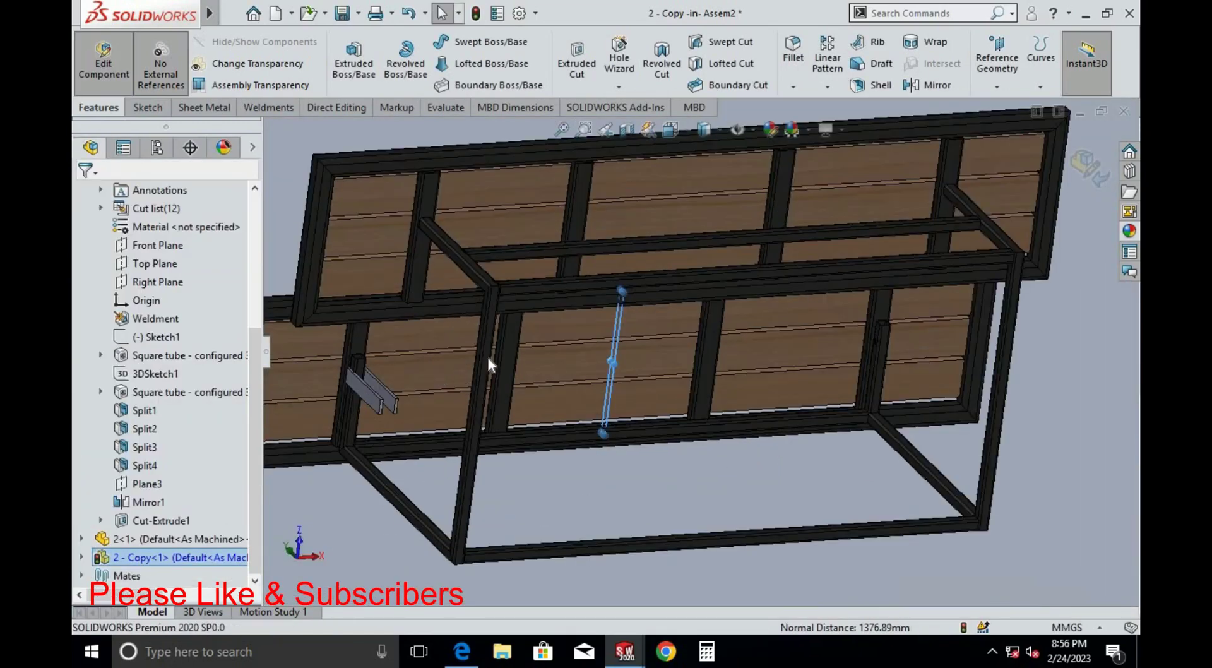
{"action": "scroll", "coordinate": [700, 361], "scroll_direction": "down", "scroll_amount": 2}
{"action": "left_click", "coordinate": [649, 342]}
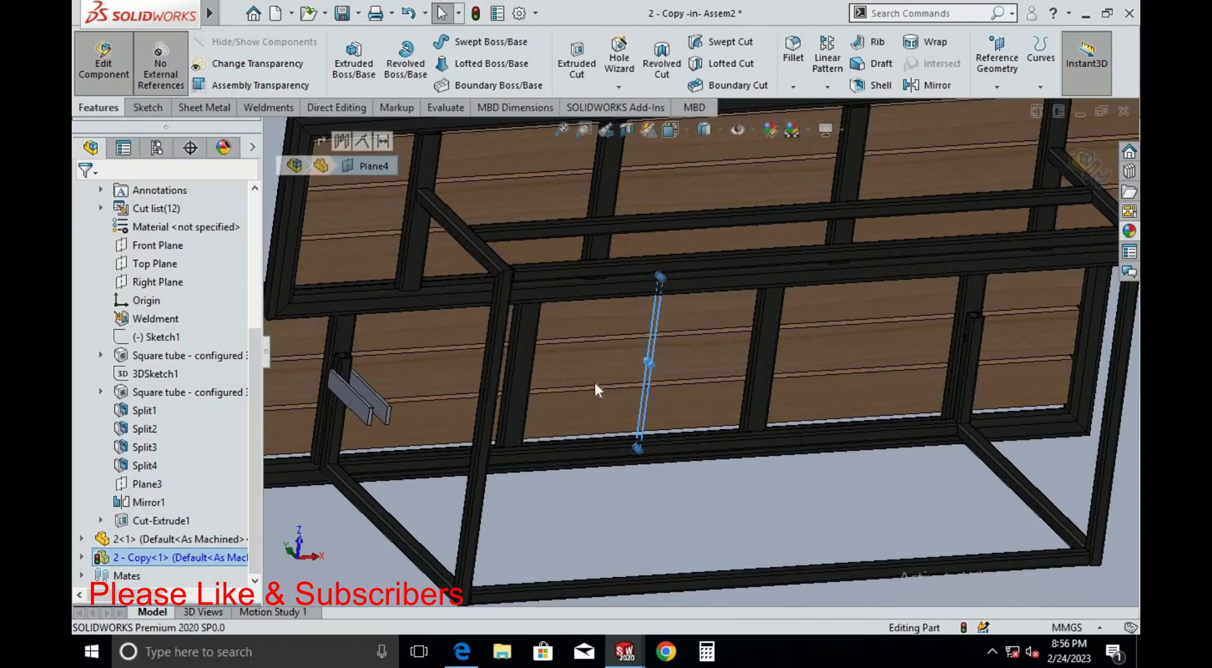
{"action": "left_click", "coordinate": [275, 535]}
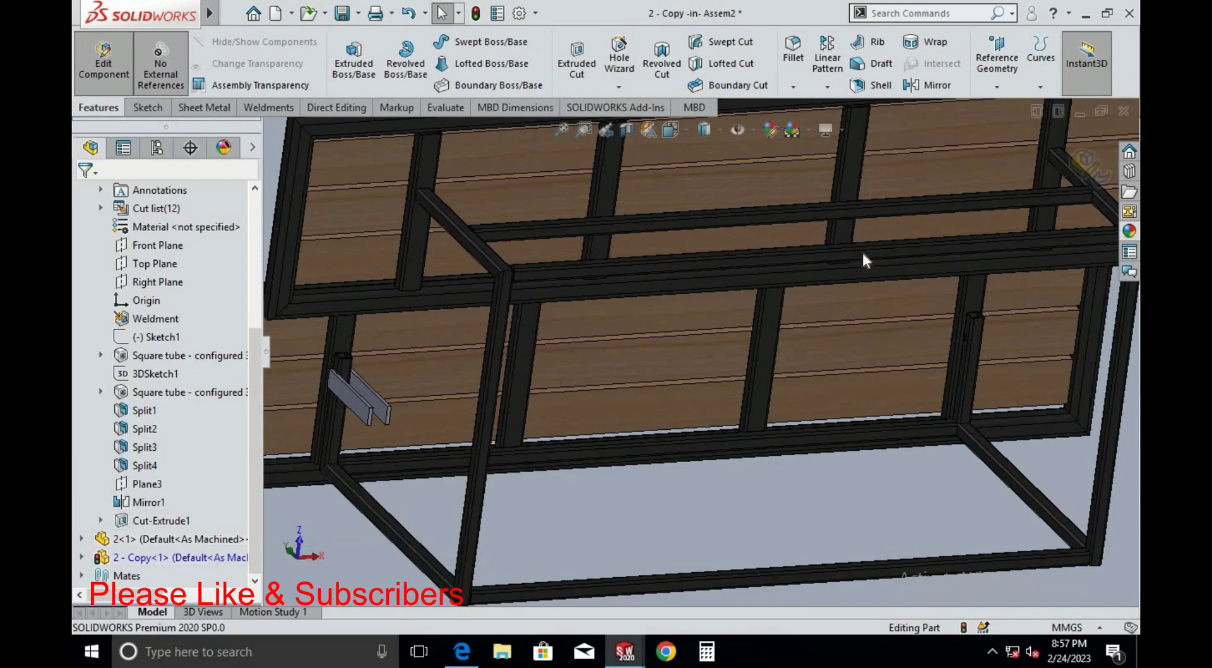
{"action": "scroll", "coordinate": [864, 260], "scroll_direction": "up", "scroll_amount": 3}
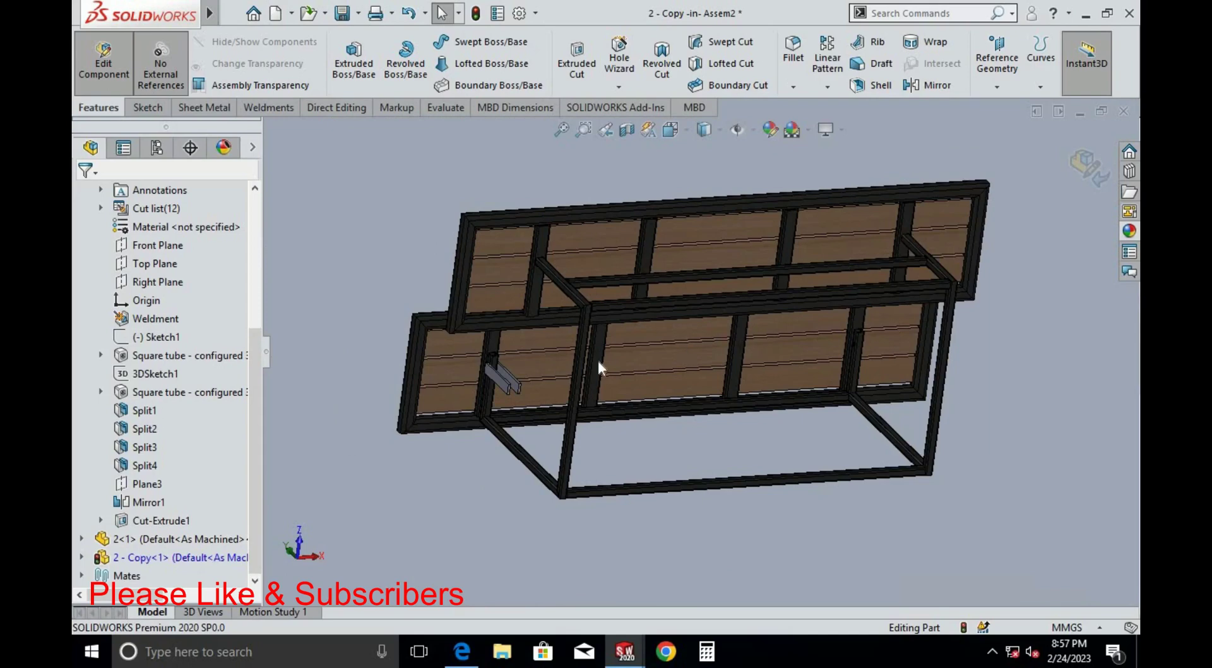
{"action": "left_click", "coordinate": [82, 557]}
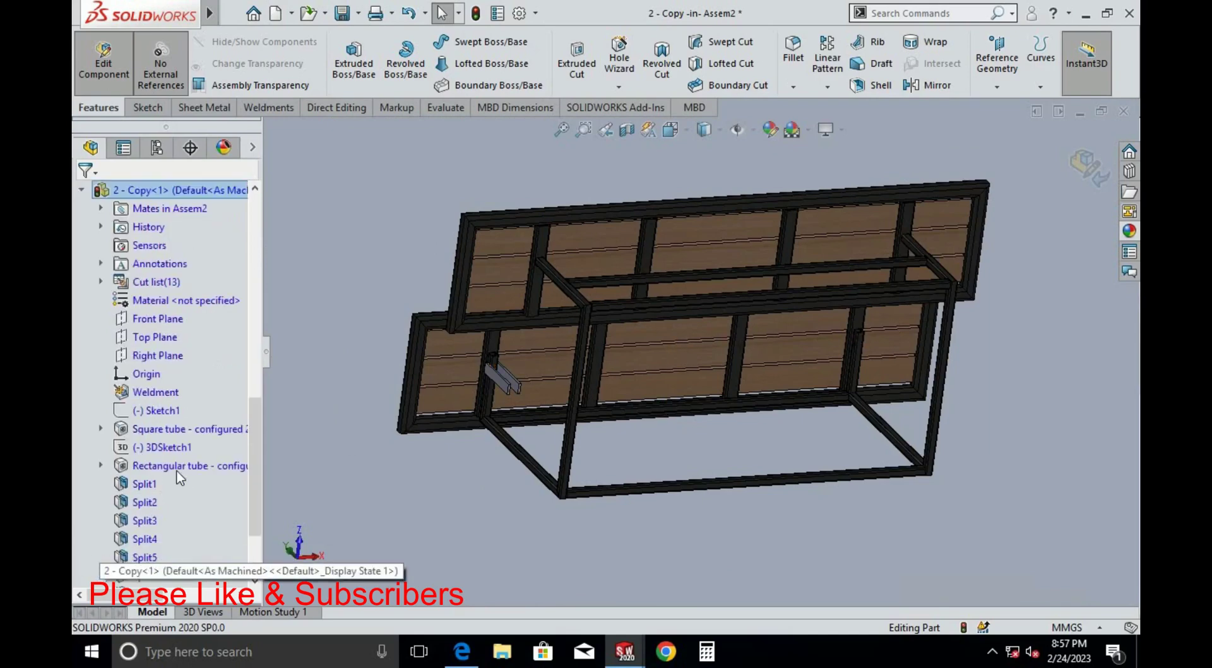
{"action": "scroll", "coordinate": [188, 452], "scroll_direction": "down", "scroll_amount": 2}
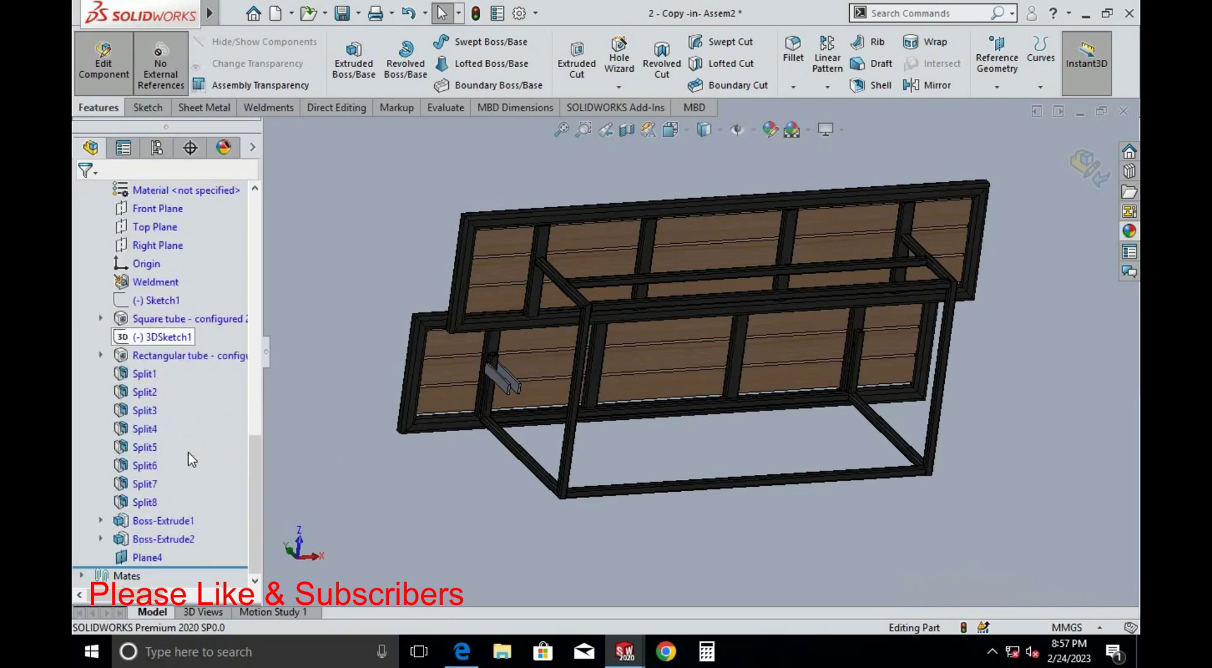
{"action": "left_click", "coordinate": [147, 557]}
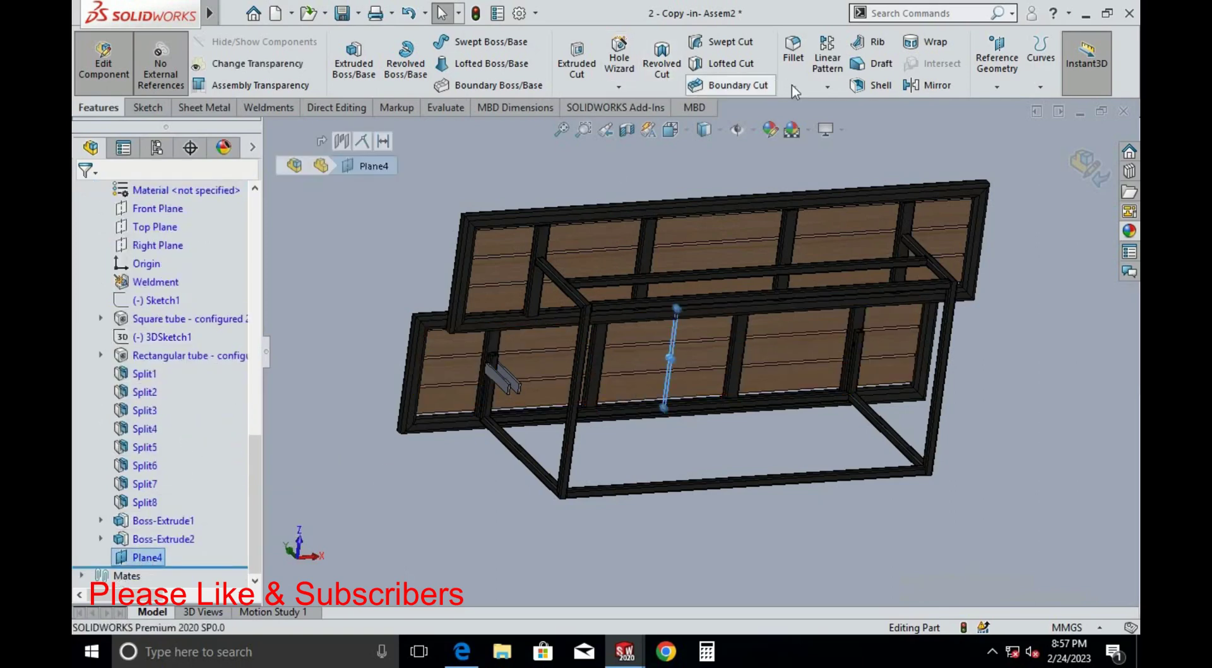
{"action": "left_click", "coordinate": [827, 86]}
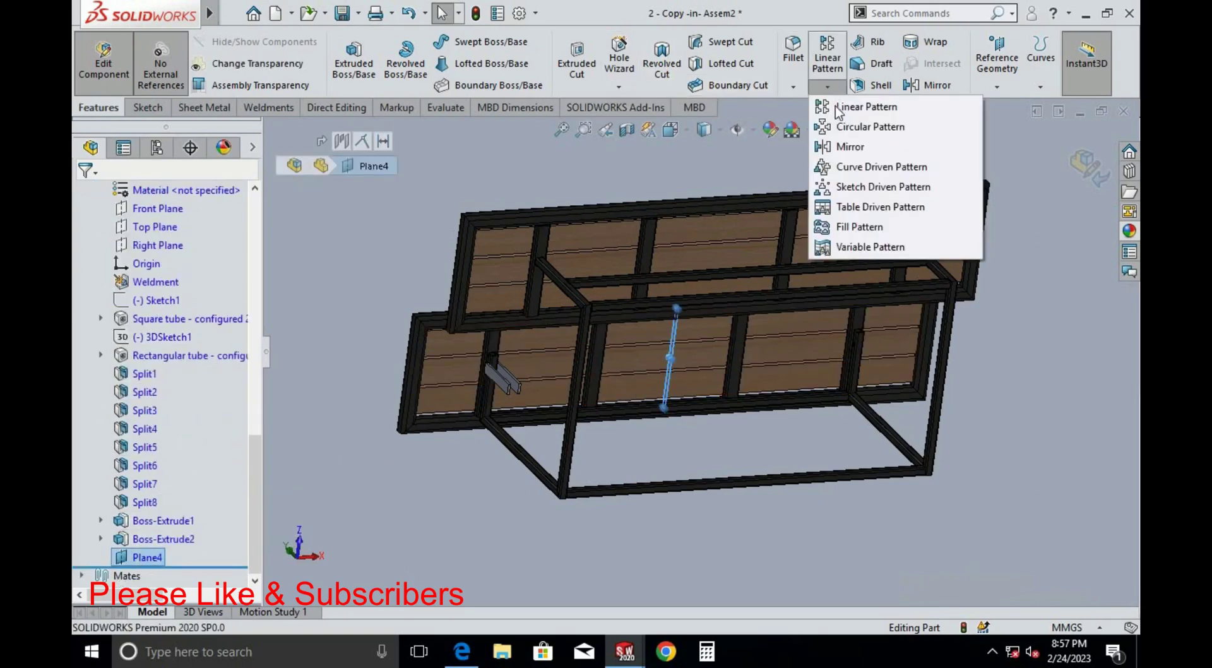
Mirror both bracket bar bodies across Plane4
{"action": "left_click", "coordinate": [850, 146]}
{"action": "scroll", "coordinate": [544, 368], "scroll_direction": "down", "scroll_amount": 4}
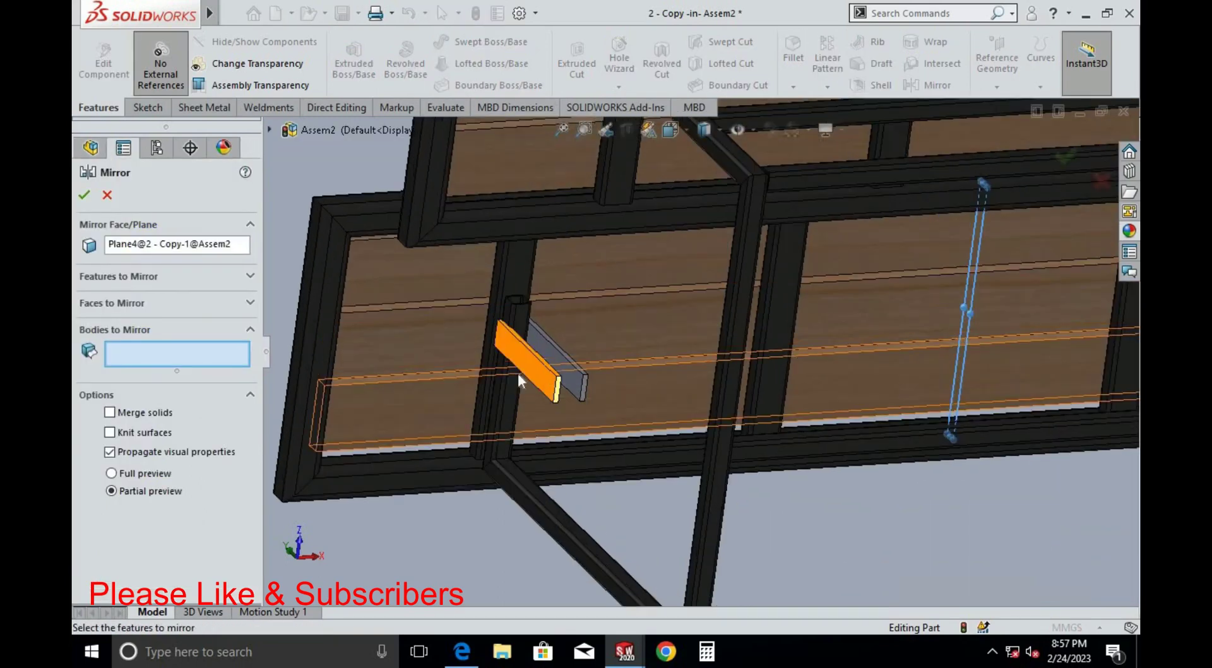
{"action": "left_click", "coordinate": [536, 377]}
{"action": "left_click", "coordinate": [564, 374]}
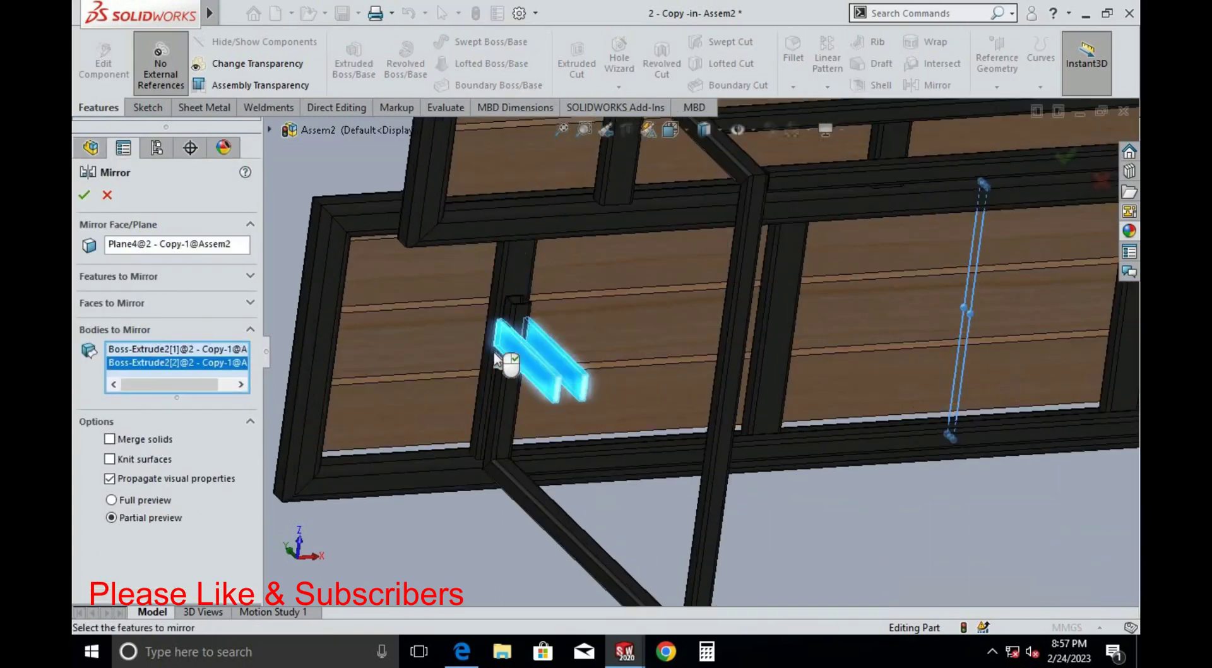
{"action": "left_click", "coordinate": [84, 194]}
Turn the model to a straight side view and zoom in on the bracket plate
{"action": "scroll", "coordinate": [891, 368], "scroll_direction": "up", "scroll_amount": 5}
{"action": "scroll", "coordinate": [890, 368], "scroll_direction": "up", "scroll_amount": 2}
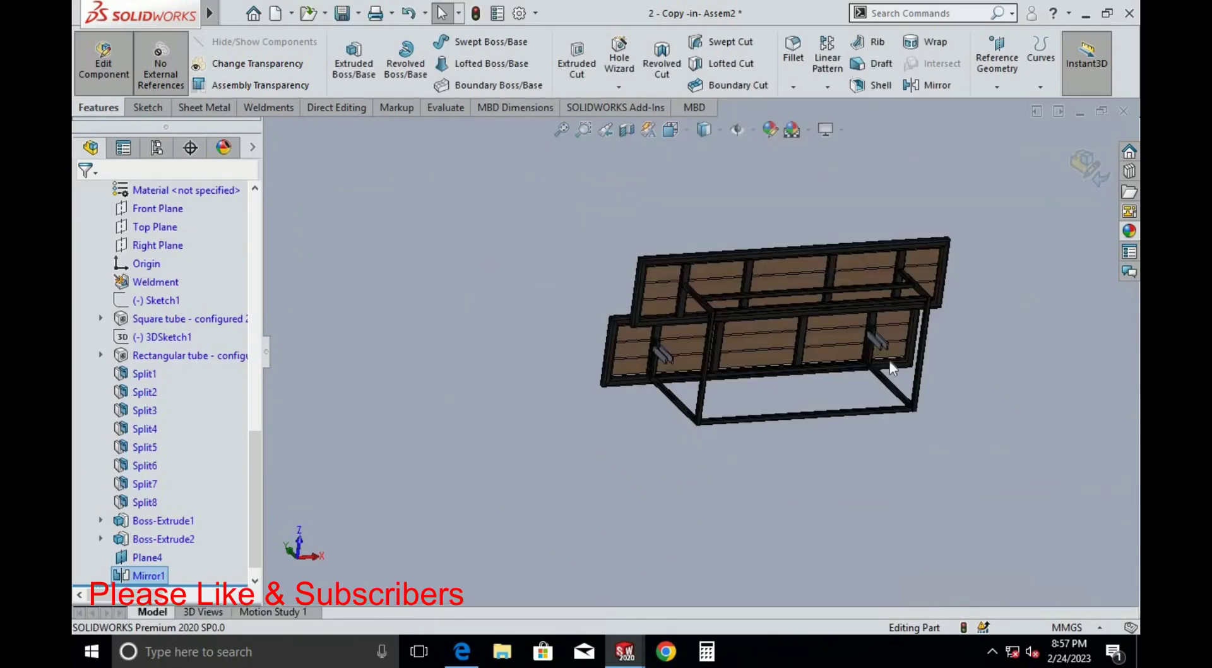
{"action": "scroll", "coordinate": [891, 368], "scroll_direction": "down", "scroll_amount": 3}
{"action": "scroll", "coordinate": [593, 415], "scroll_direction": "down", "scroll_amount": 5}
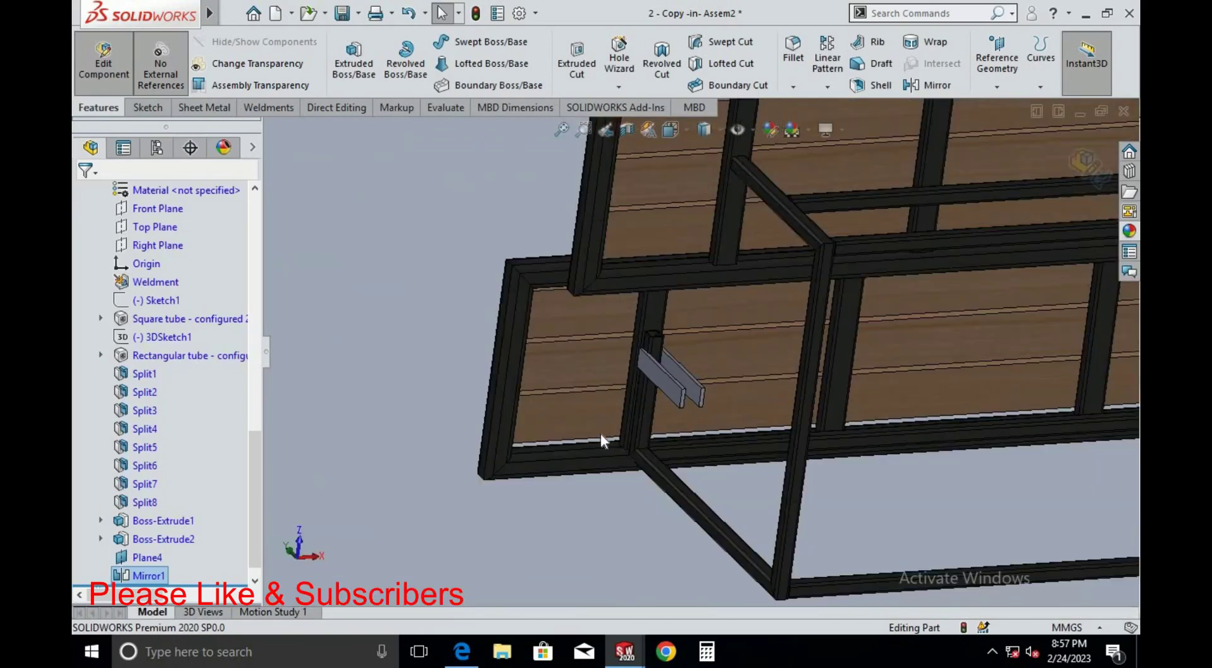
{"action": "key", "text": "space"}
{"action": "left_click", "coordinate": [451, 415]}
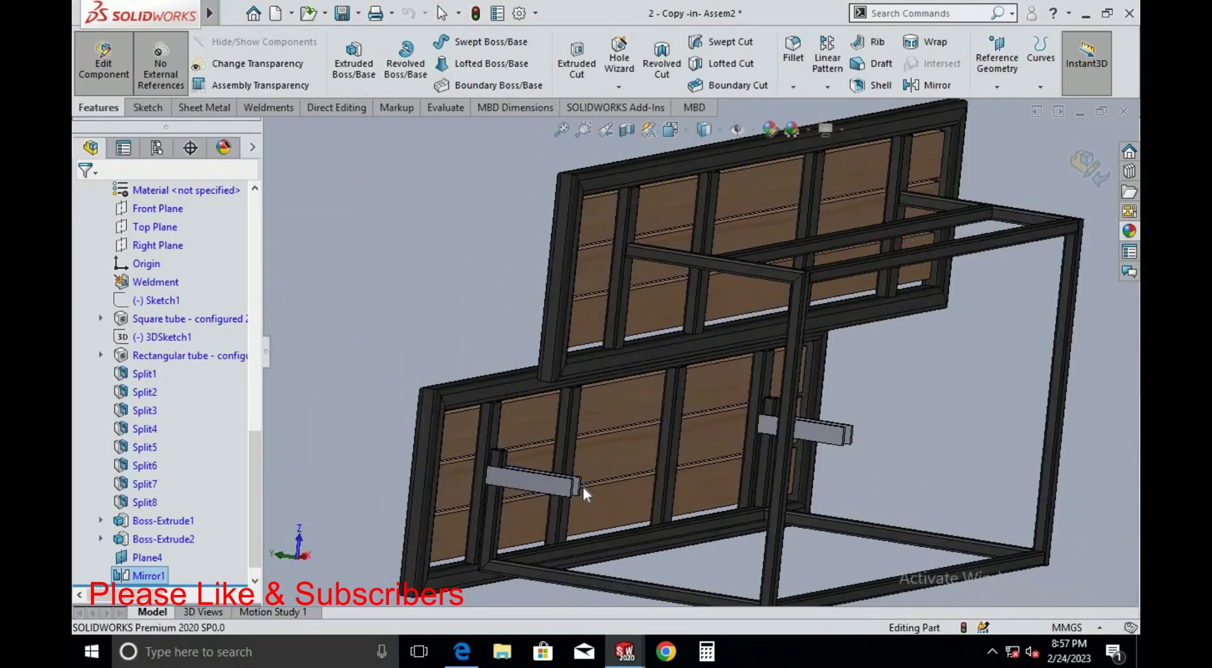
{"action": "scroll", "coordinate": [589, 442], "scroll_direction": "down", "scroll_amount": 4}
{"action": "scroll", "coordinate": [590, 442], "scroll_direction": "down", "scroll_amount": 2}
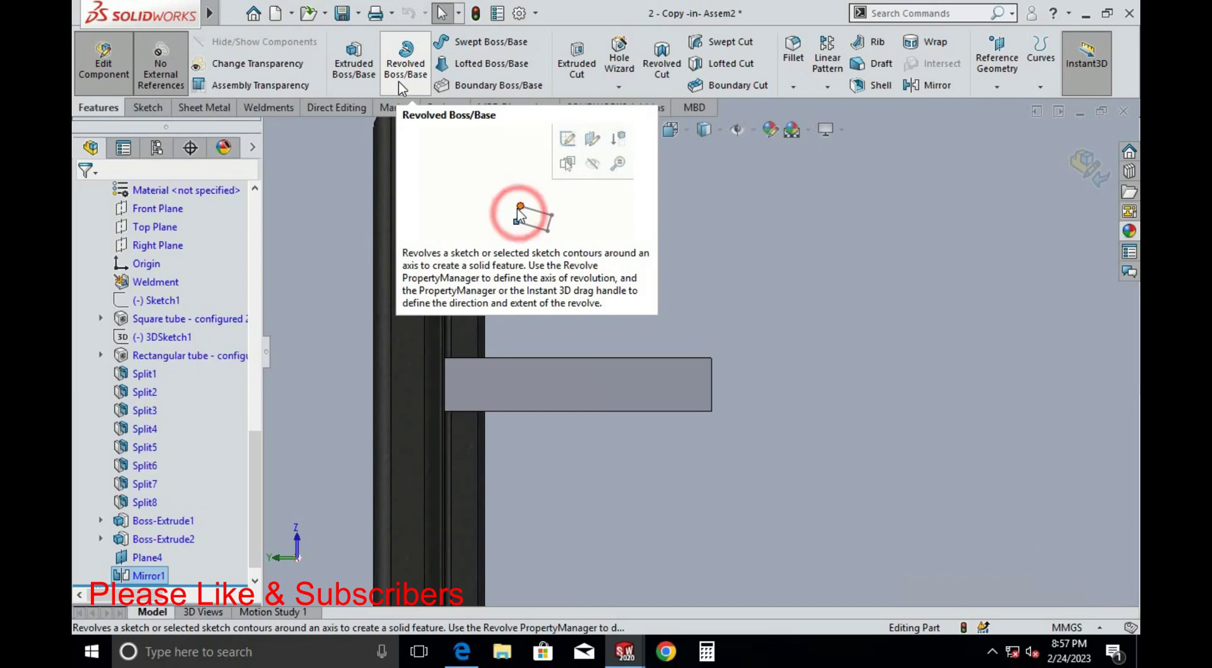
Sketch a 14 mm circle near the bracket plate's end, removing the helper line
{"action": "left_click", "coordinate": [576, 60]}
{"action": "left_click", "coordinate": [635, 383]}
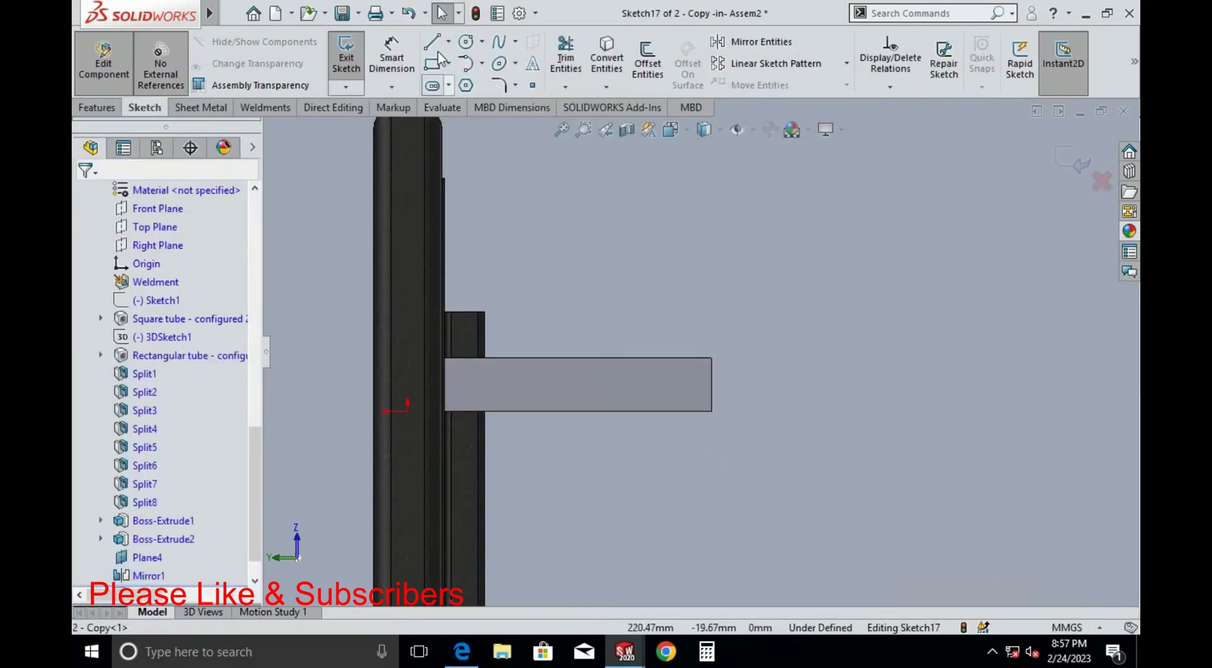
{"action": "left_click", "coordinate": [711, 383]}
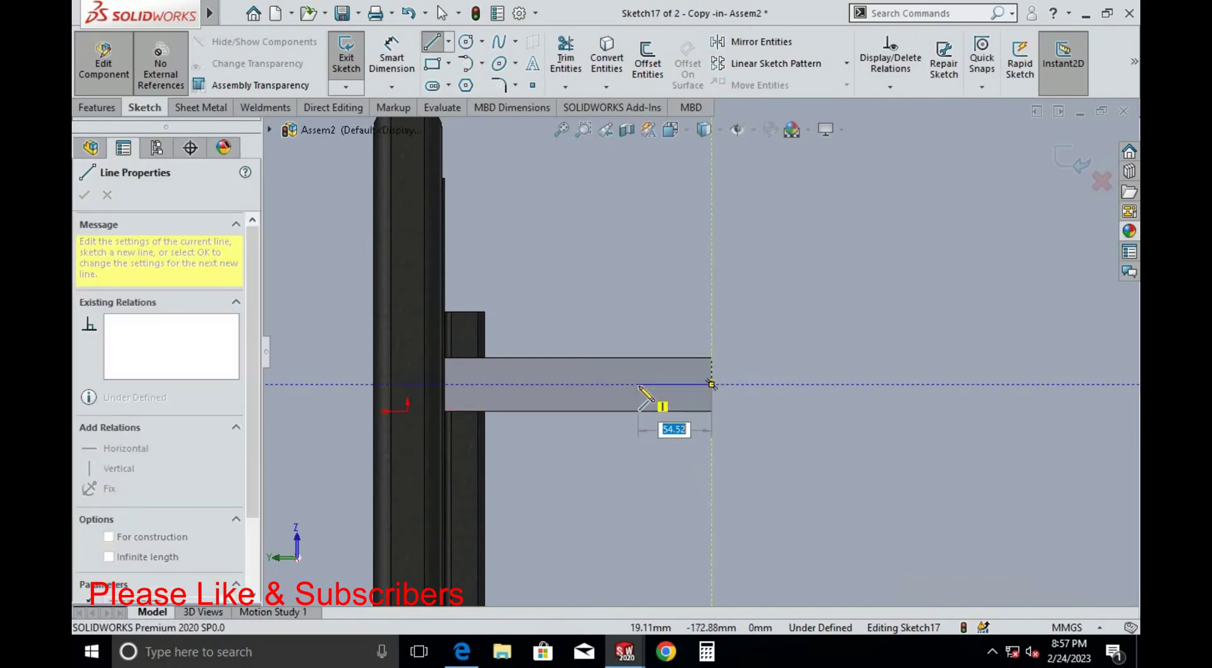
{"action": "key", "text": "Return"}
{"action": "key", "text": "Escape"}
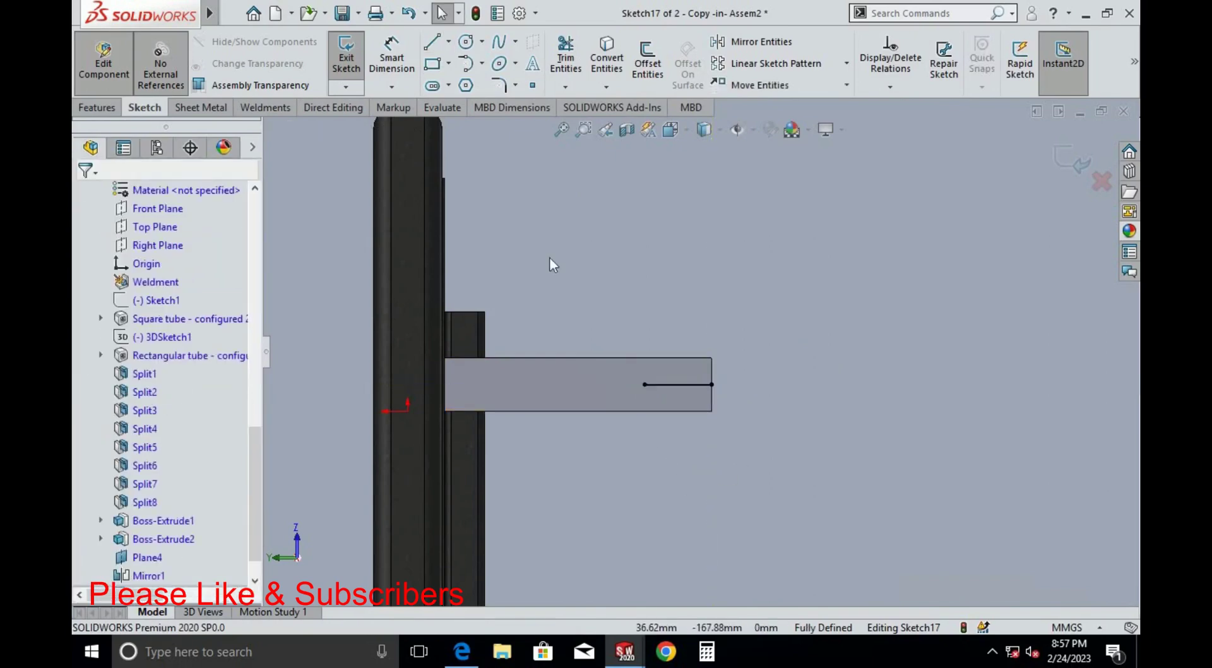
{"action": "left_click", "coordinate": [466, 42]}
{"action": "left_click", "coordinate": [644, 384]}
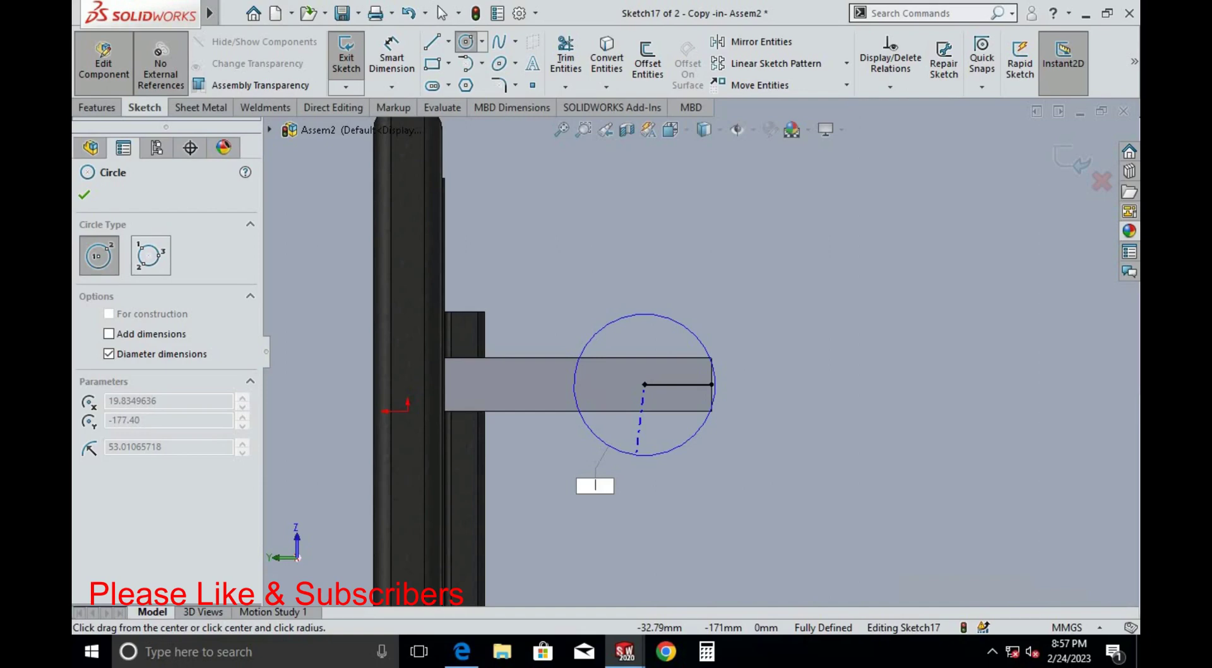
{"action": "type", "text": "14"}
{"action": "key", "text": "Return"}
{"action": "key", "text": "Escape"}
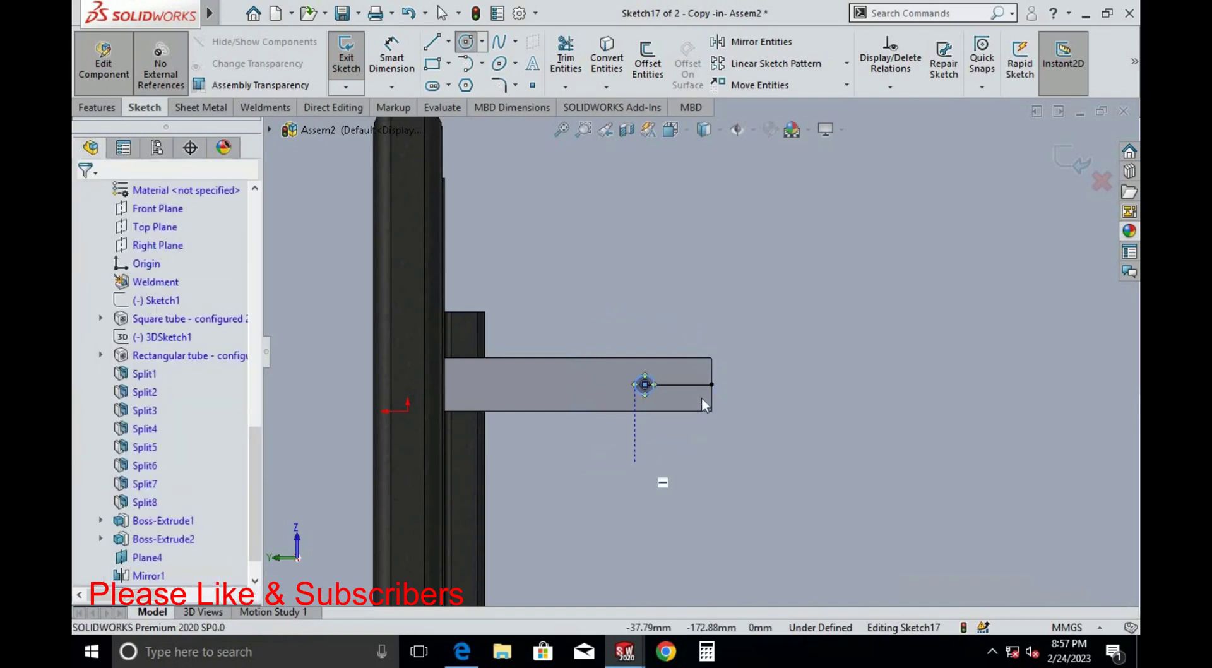
{"action": "left_click", "coordinate": [694, 386]}
{"action": "key", "text": "Delete"}
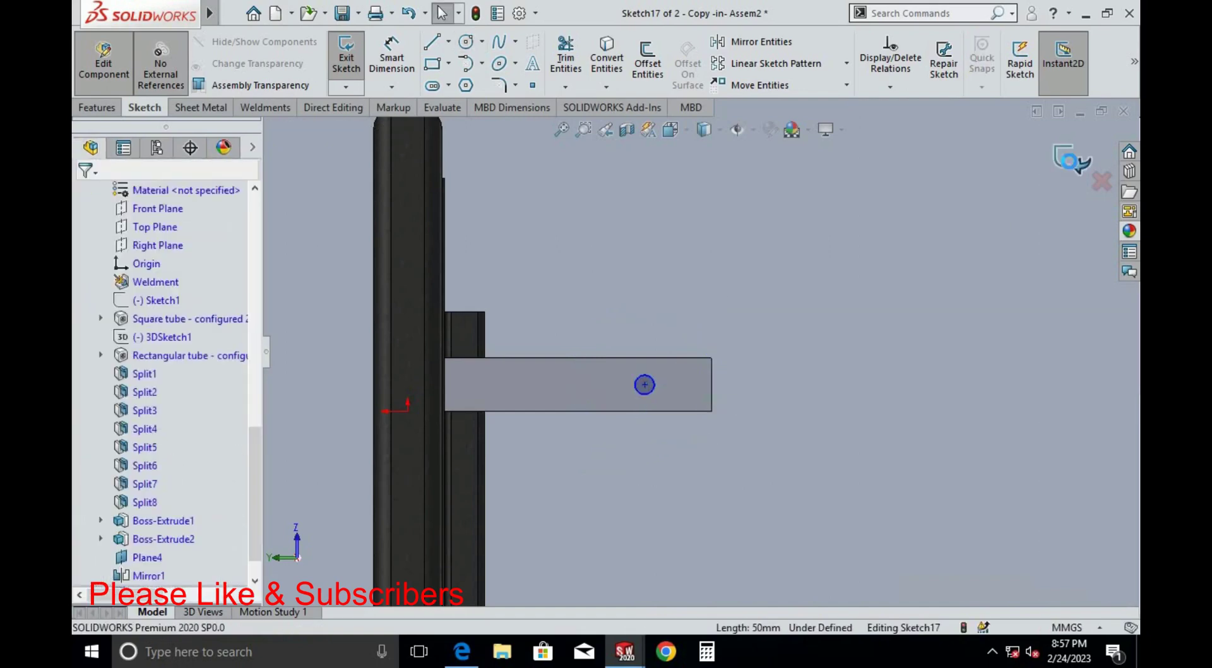
Cut the circle Through All to drill the pivot holes
{"action": "key", "text": "ctrl+e"}
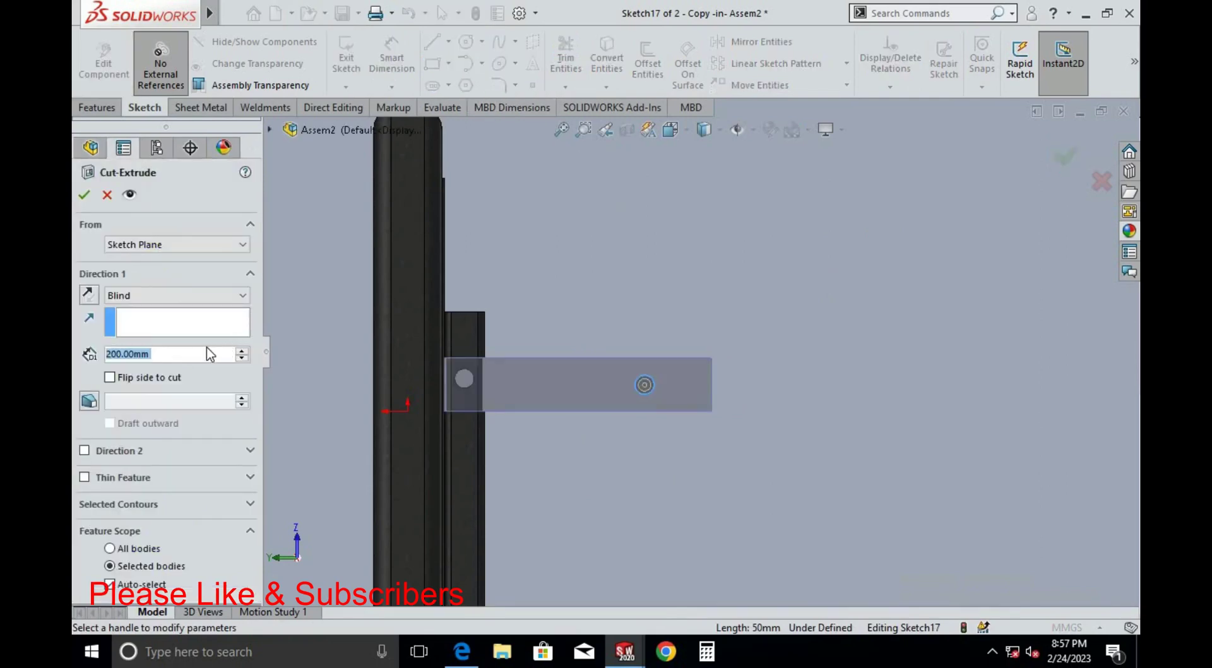
{"action": "left_click", "coordinate": [175, 294]}
{"action": "left_click", "coordinate": [132, 310]}
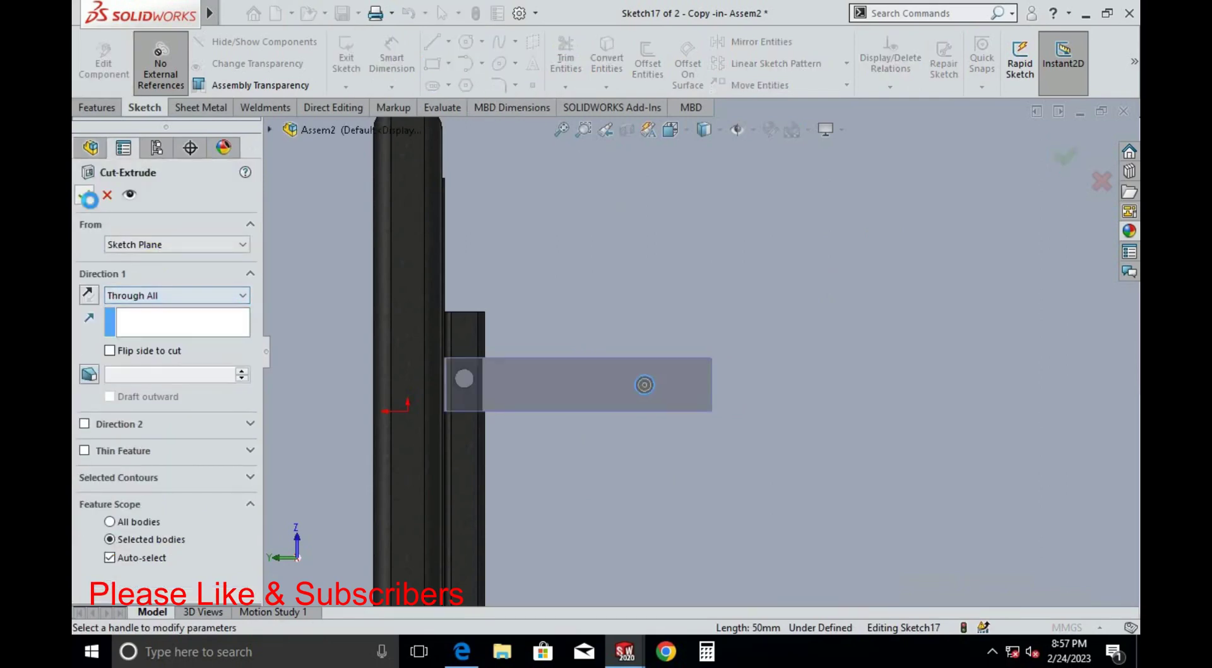
{"action": "key", "text": "Return"}
{"action": "mouse_move", "coordinate": [752, 308]}
{"action": "middle_mouse_down"}
{"action": "mouse_move", "coordinate": [749, 371]}
{"action": "mouse_move", "coordinate": [811, 333]}
{"action": "mouse_move", "coordinate": [677, 453]}
{"action": "mouse_move", "coordinate": [657, 440]}
{"action": "mouse_move", "coordinate": [967, 252]}
{"action": "mouse_move", "coordinate": [787, 333]}
{"action": "mouse_move", "coordinate": [919, 324]}
{"action": "mouse_move", "coordinate": [765, 459]}
{"action": "mouse_move", "coordinate": [622, 473]}
{"action": "mouse_move", "coordinate": [688, 282]}
{"action": "mouse_move", "coordinate": [646, 297]}
{"action": "middle_mouse_up"}
{"action": "scroll", "coordinate": [584, 359], "scroll_direction": "down", "scroll_amount": 2}
{"action": "scroll", "coordinate": [577, 339], "scroll_direction": "down", "scroll_amount": 3}
{"action": "scroll", "coordinate": [558, 315], "scroll_direction": "down", "scroll_amount": 3}
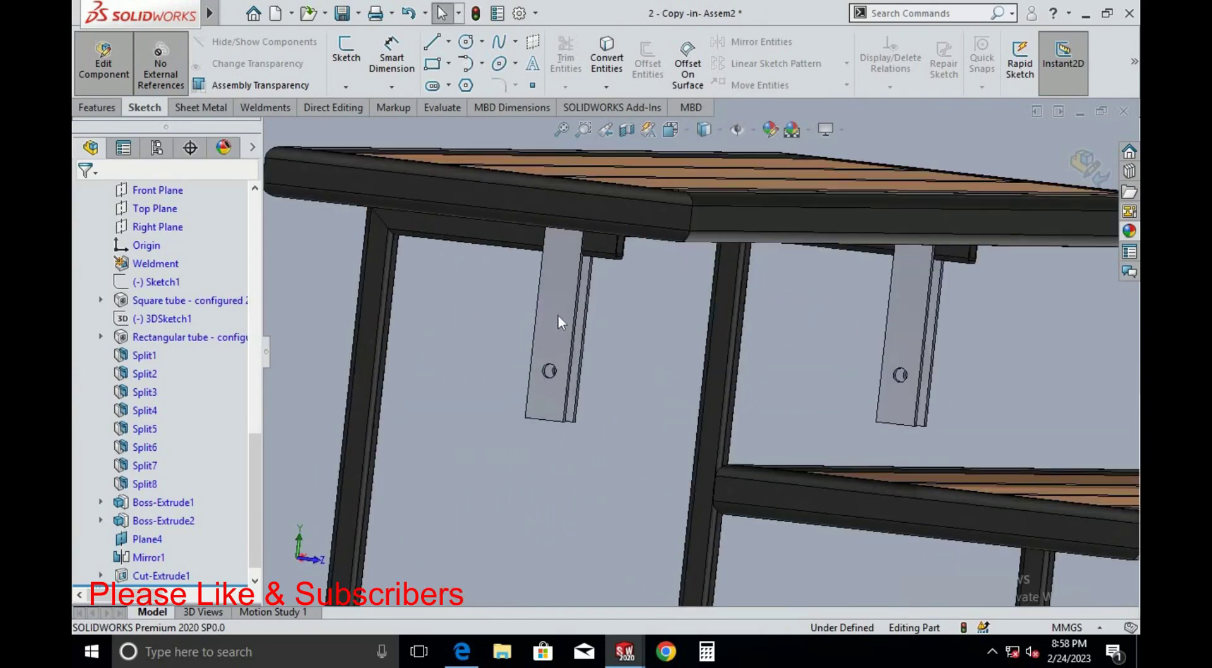
{"action": "scroll", "coordinate": [568, 315], "scroll_direction": "down", "scroll_amount": 3}
{"action": "left_click", "coordinate": [609, 312]}
{"action": "scroll", "coordinate": [615, 343], "scroll_direction": "down", "scroll_amount": 2}
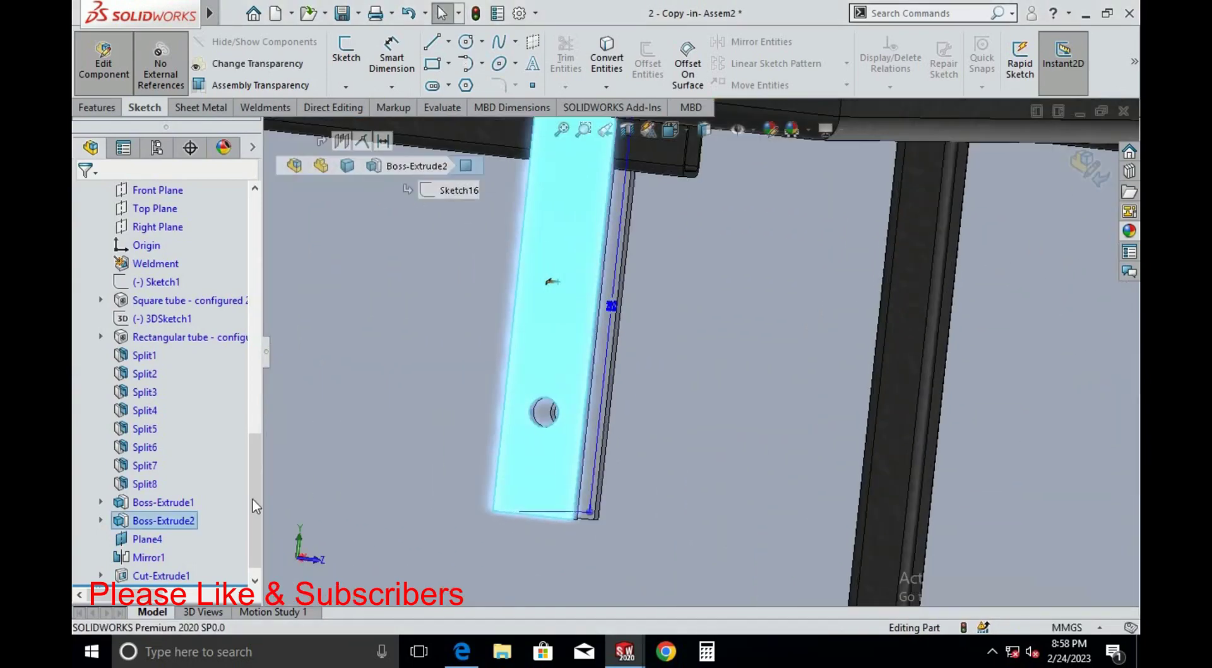
{"action": "left_click", "coordinate": [188, 517]}
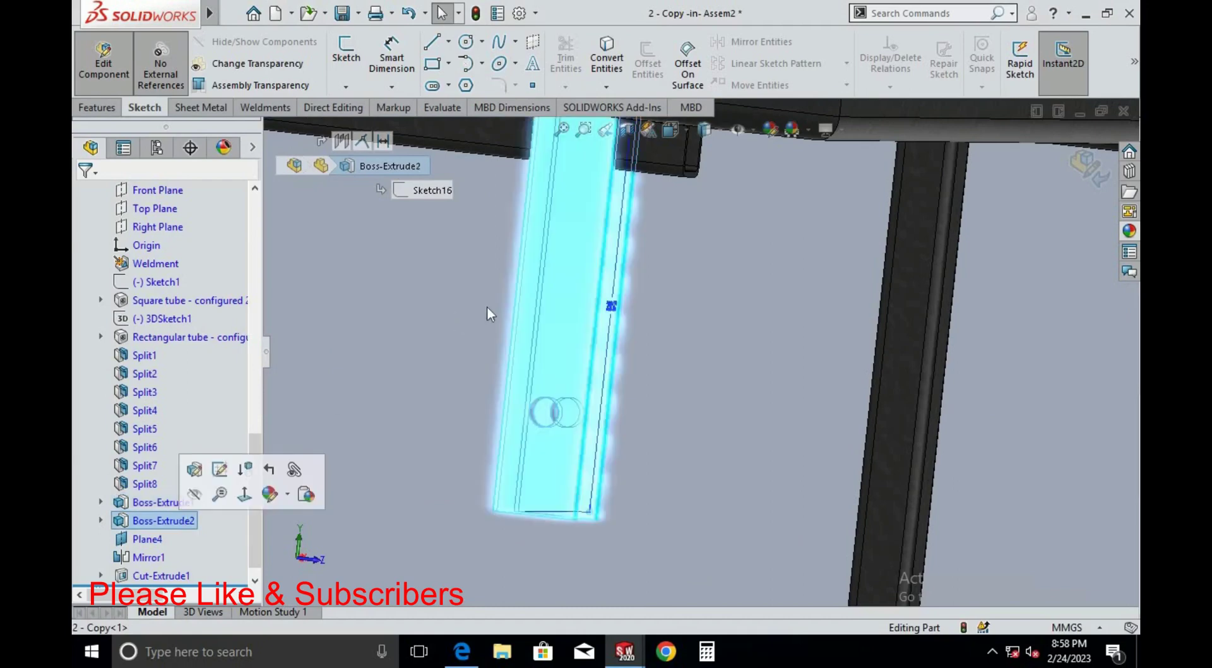
{"action": "scroll", "coordinate": [745, 370], "scroll_direction": "up", "scroll_amount": 3}
{"action": "scroll", "coordinate": [699, 359], "scroll_direction": "down", "scroll_amount": 3}
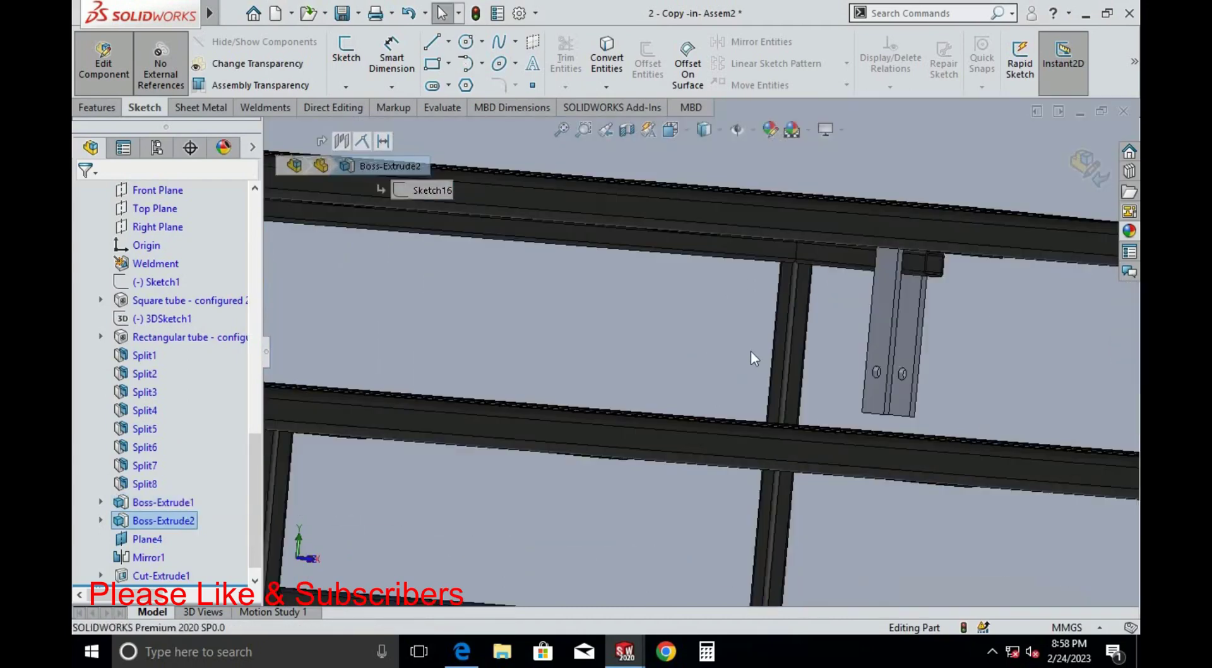
{"action": "scroll", "coordinate": [751, 358], "scroll_direction": "up", "scroll_amount": 3}
{"action": "scroll", "coordinate": [597, 354], "scroll_direction": "up", "scroll_amount": 2}
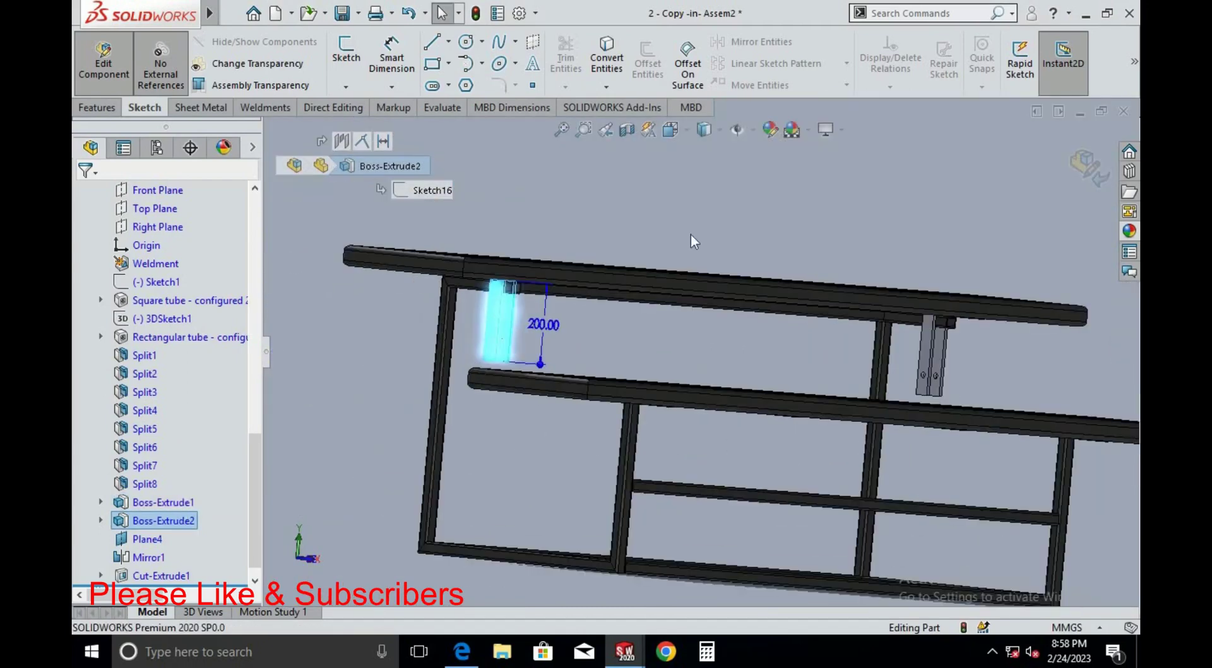
{"action": "left_click", "coordinate": [771, 131]}
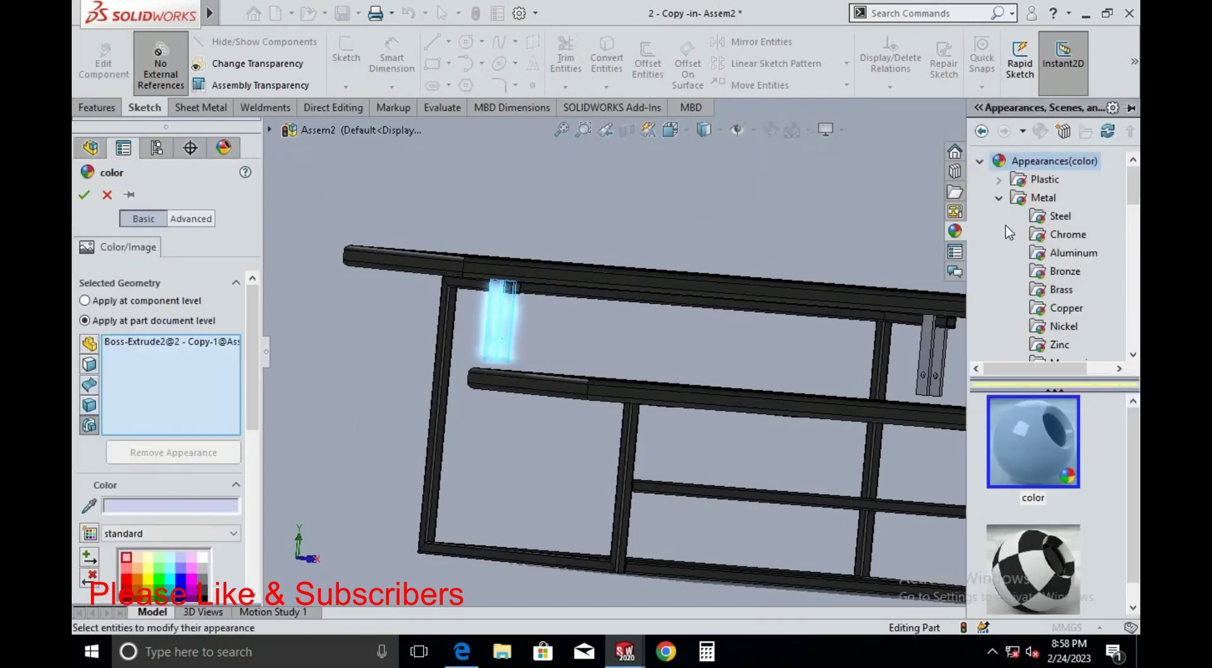
{"action": "left_click", "coordinate": [1009, 200]}
{"action": "left_click", "coordinate": [1008, 201]}
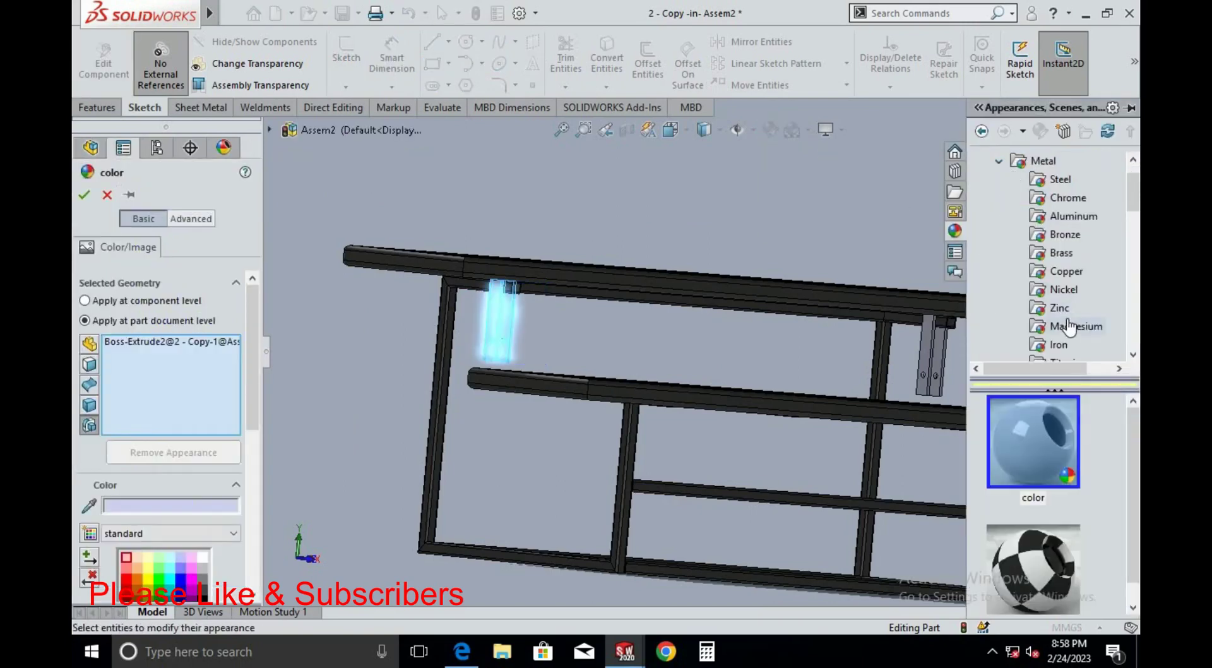
{"action": "left_click", "coordinate": [1059, 345]}
{"action": "scroll", "coordinate": [1052, 481], "scroll_direction": "down", "scroll_amount": 1}
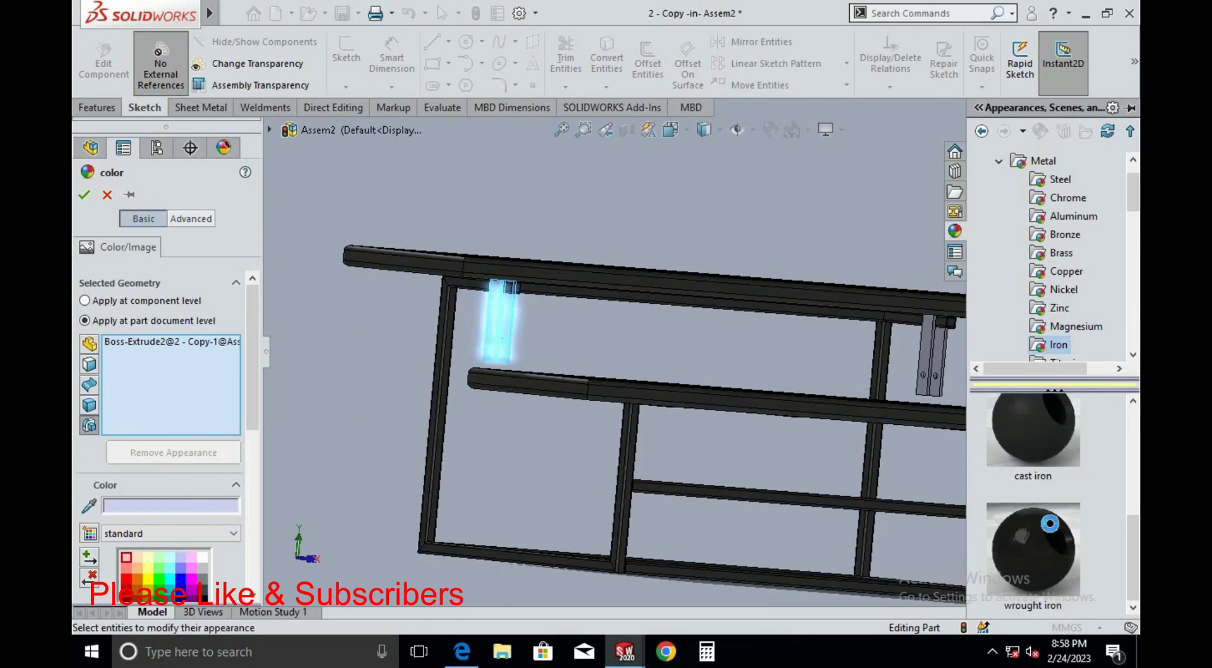
{"action": "left_click", "coordinate": [1033, 555]}
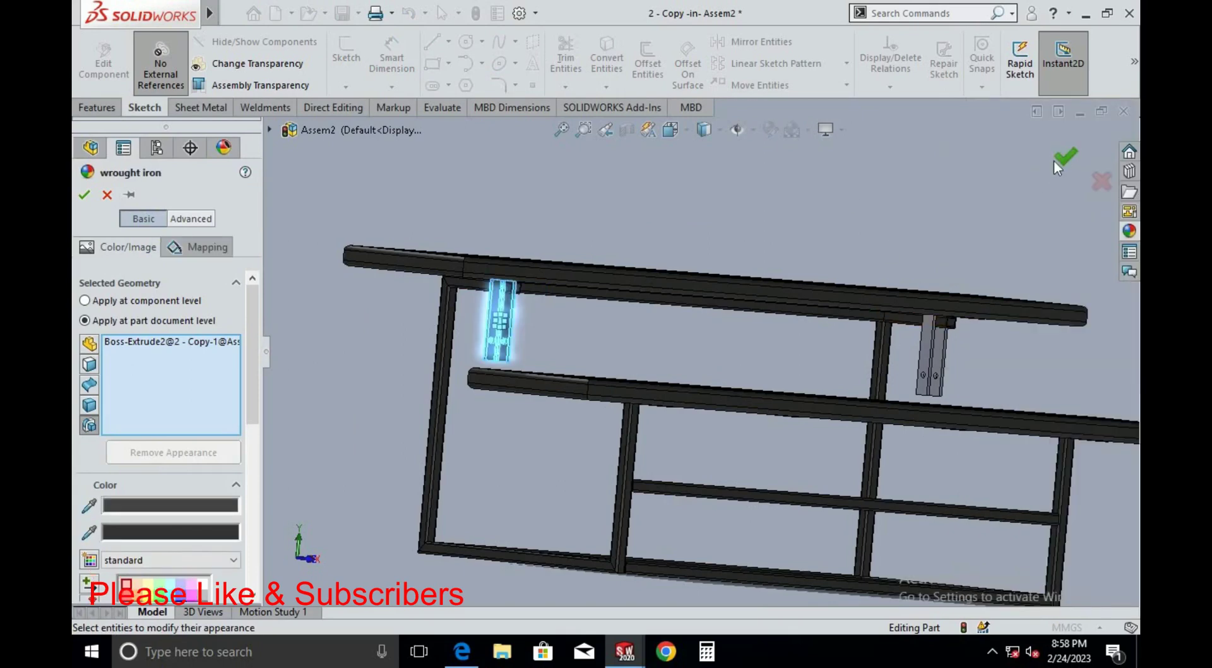
{"action": "left_click", "coordinate": [1054, 161]}
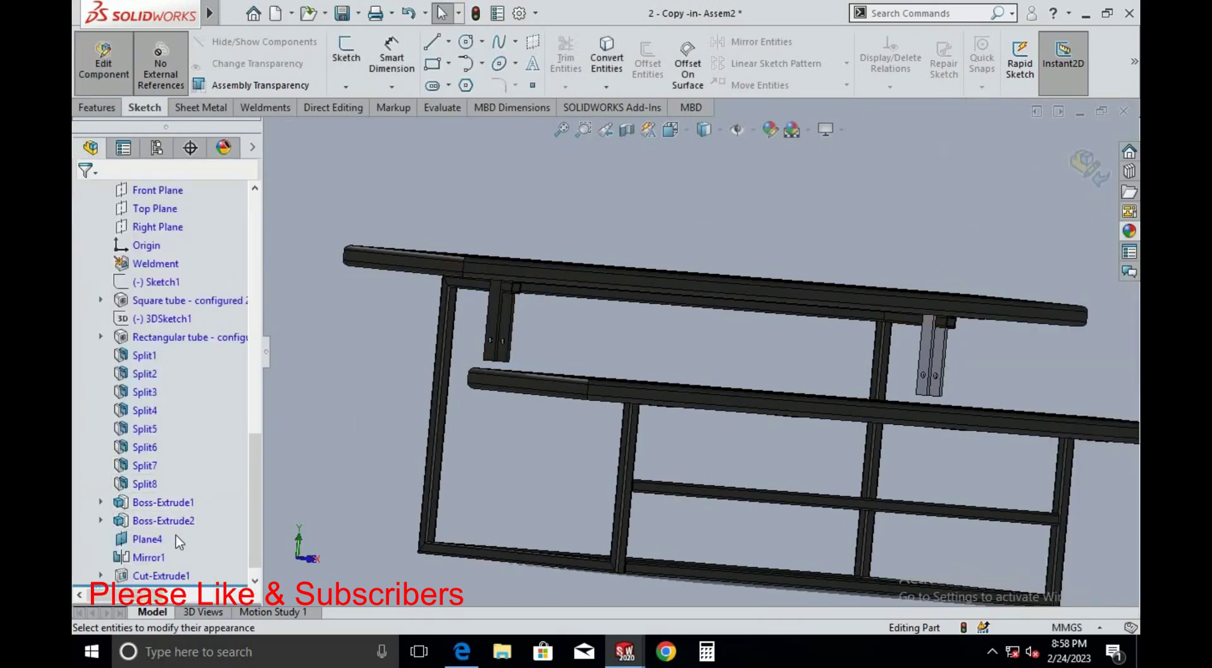
{"action": "left_click", "coordinate": [148, 556]}
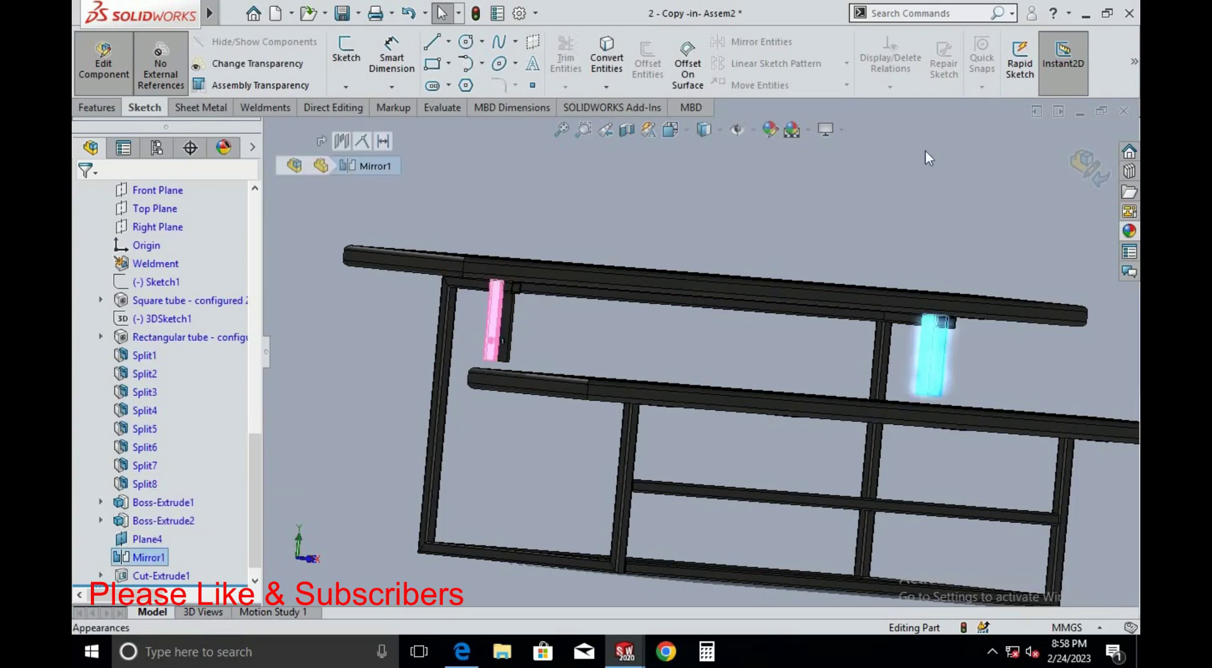
{"action": "left_click", "coordinate": [769, 129]}
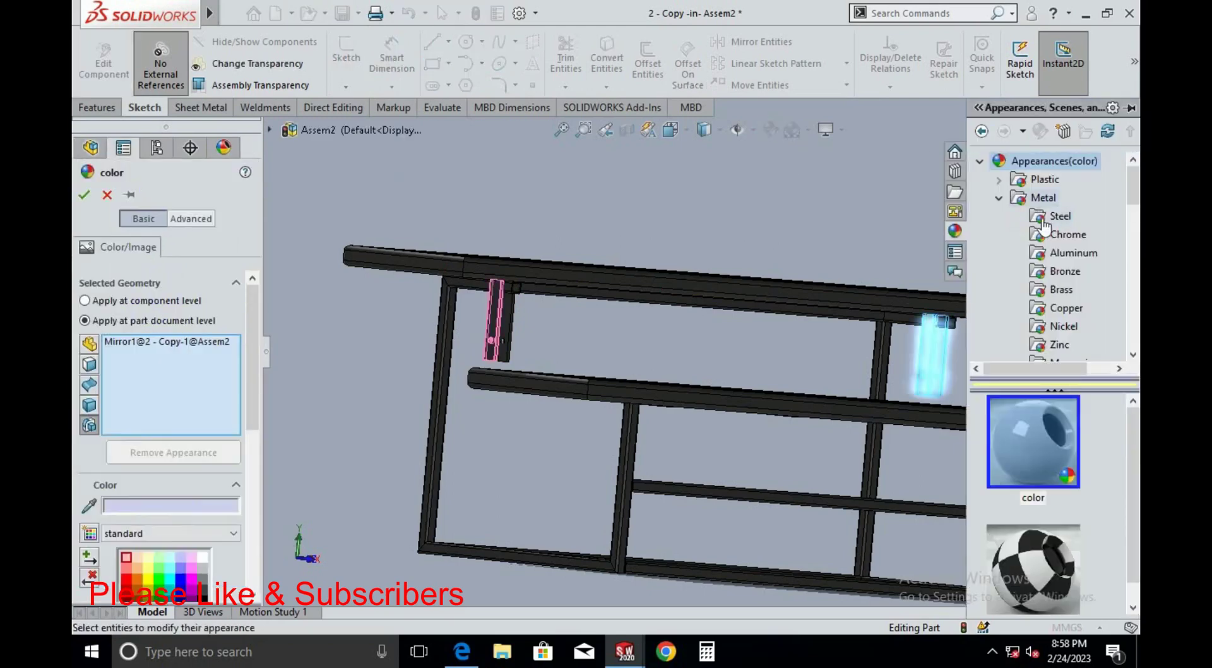
{"action": "scroll", "coordinate": [1085, 331], "scroll_direction": "down", "scroll_amount": 2}
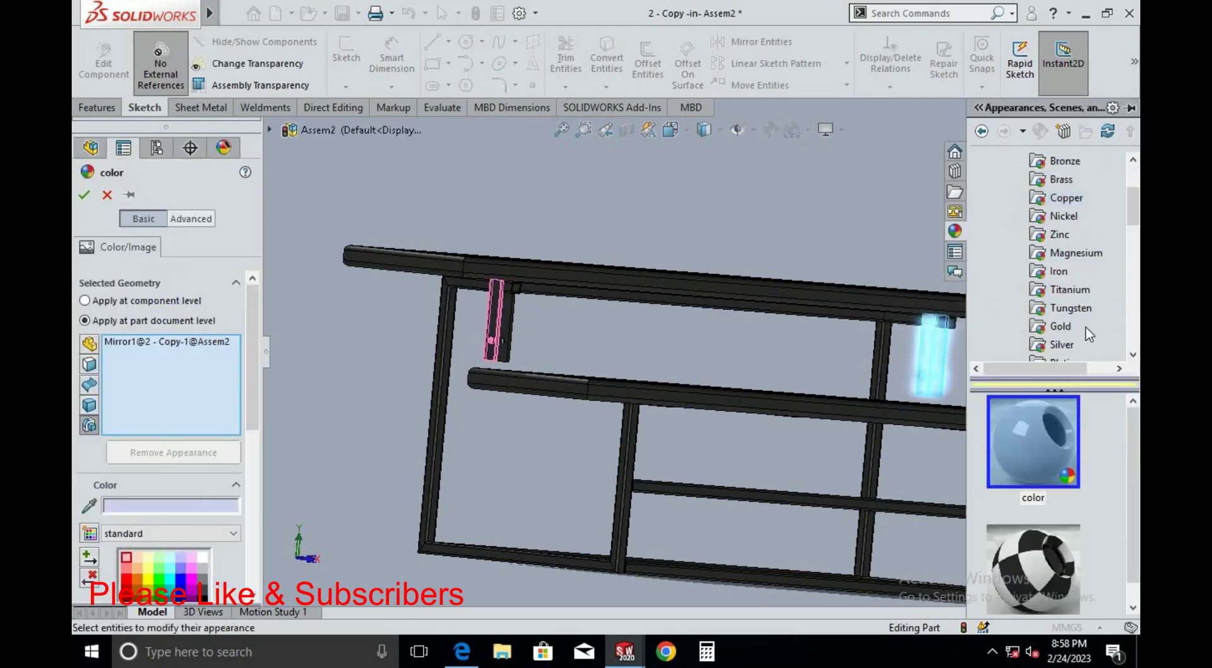
{"action": "left_click", "coordinate": [1058, 271]}
{"action": "scroll", "coordinate": [1047, 505], "scroll_direction": "down", "scroll_amount": 1}
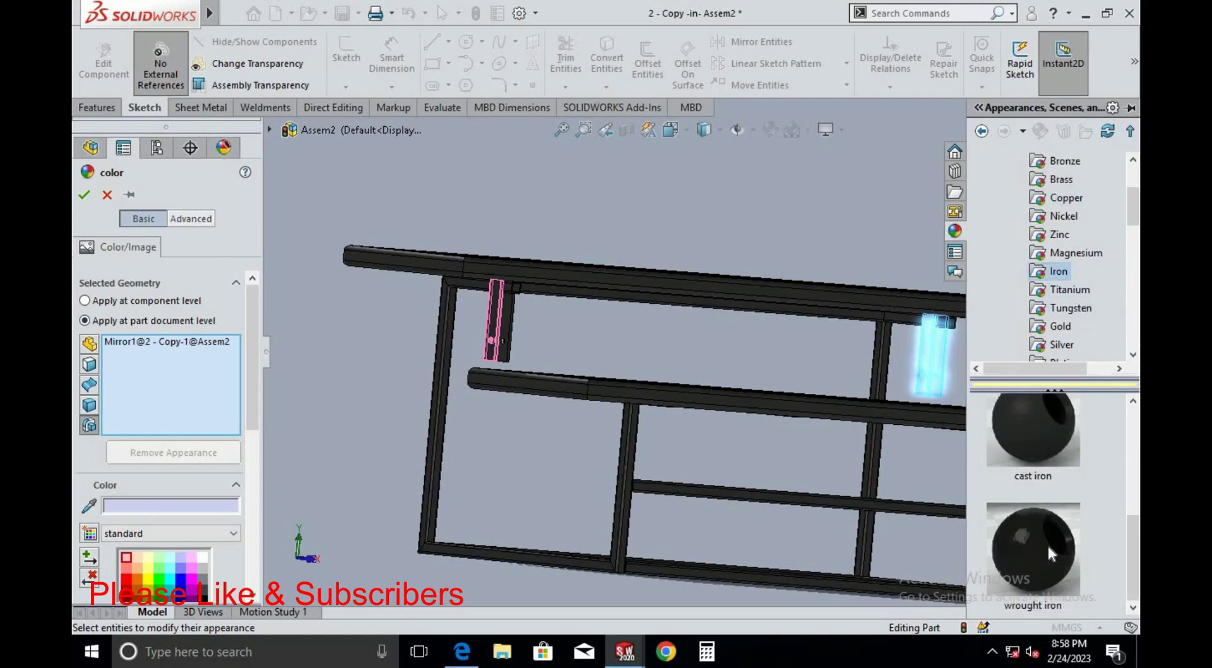
{"action": "left_click", "coordinate": [1047, 542]}
{"action": "left_click", "coordinate": [1059, 158]}
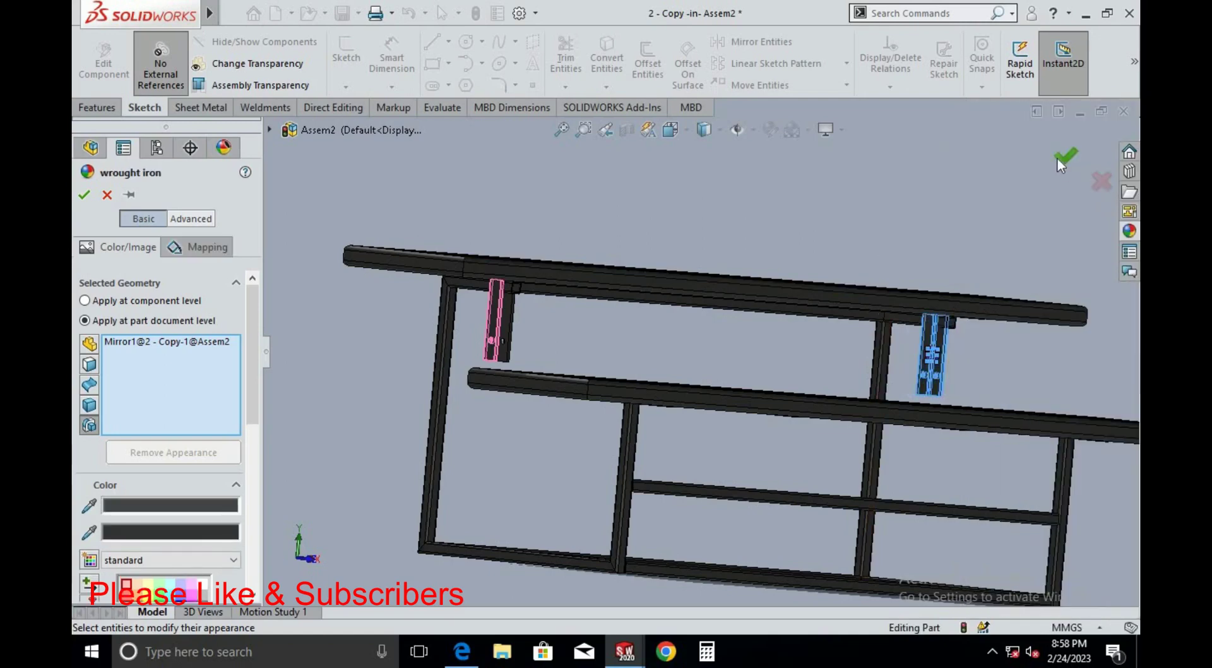
{"action": "middle_click_drag", "start_coordinate": [631, 449], "coordinate": [735, 334]}
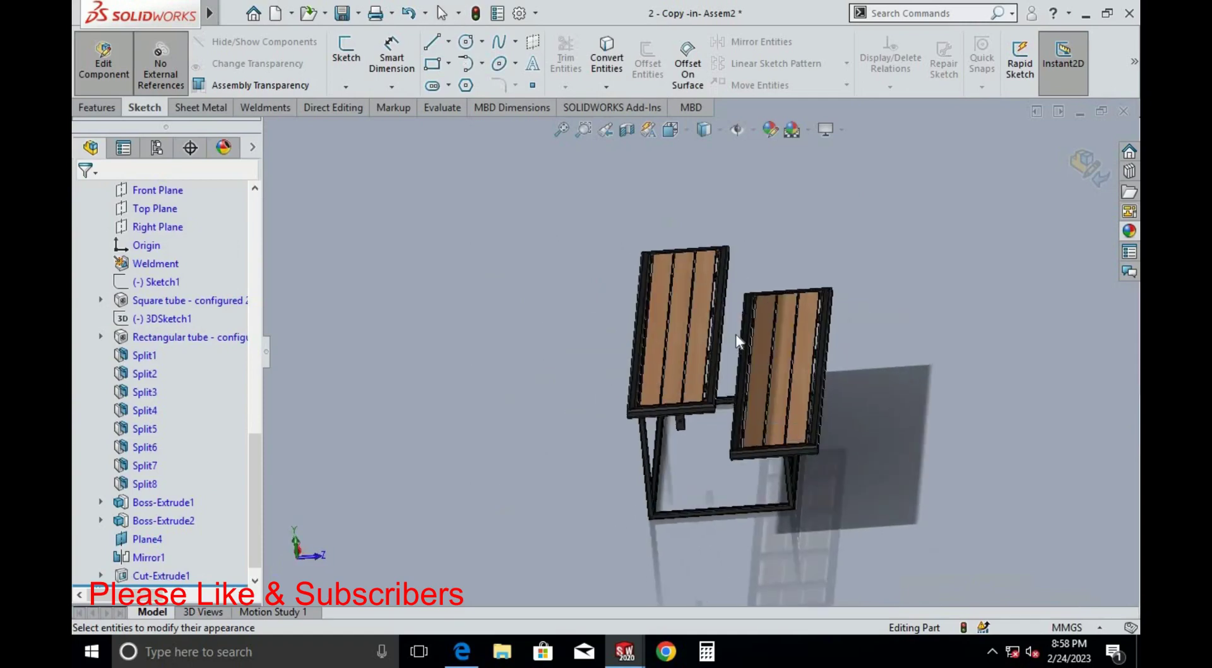
{"action": "scroll", "coordinate": [688, 427], "scroll_direction": "down", "scroll_amount": 5}
{"action": "middle_click_drag", "start_coordinate": [662, 454], "coordinate": [661, 448]}
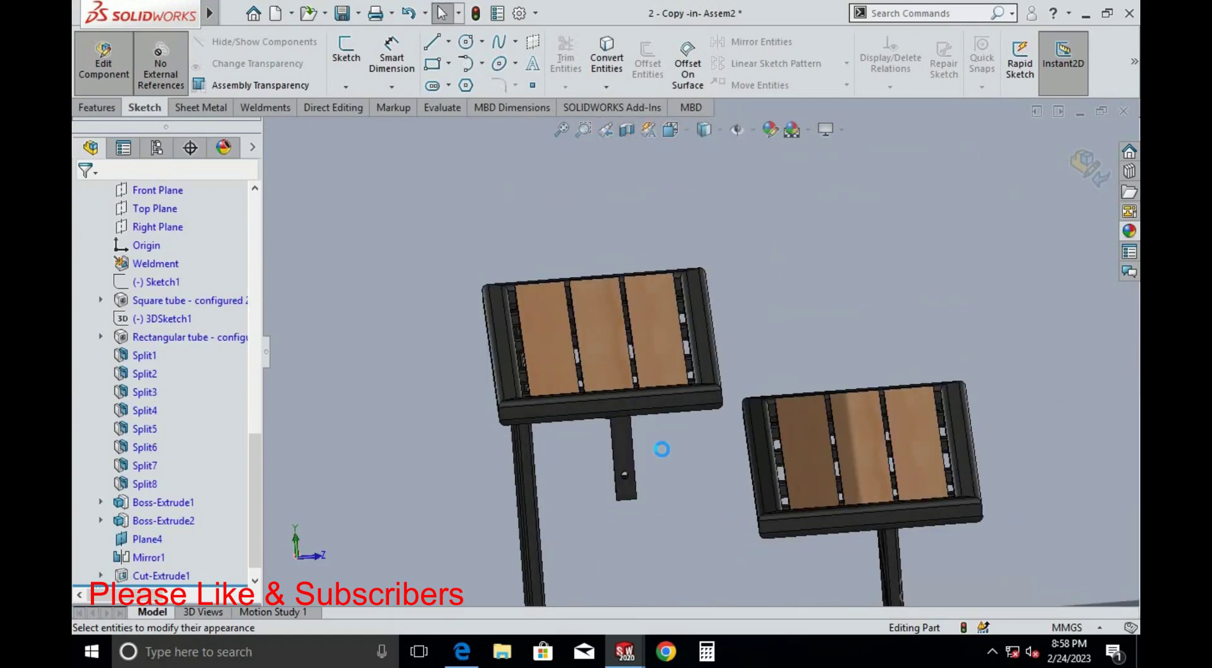
{"action": "scroll", "coordinate": [645, 479], "scroll_direction": "down", "scroll_amount": 2}
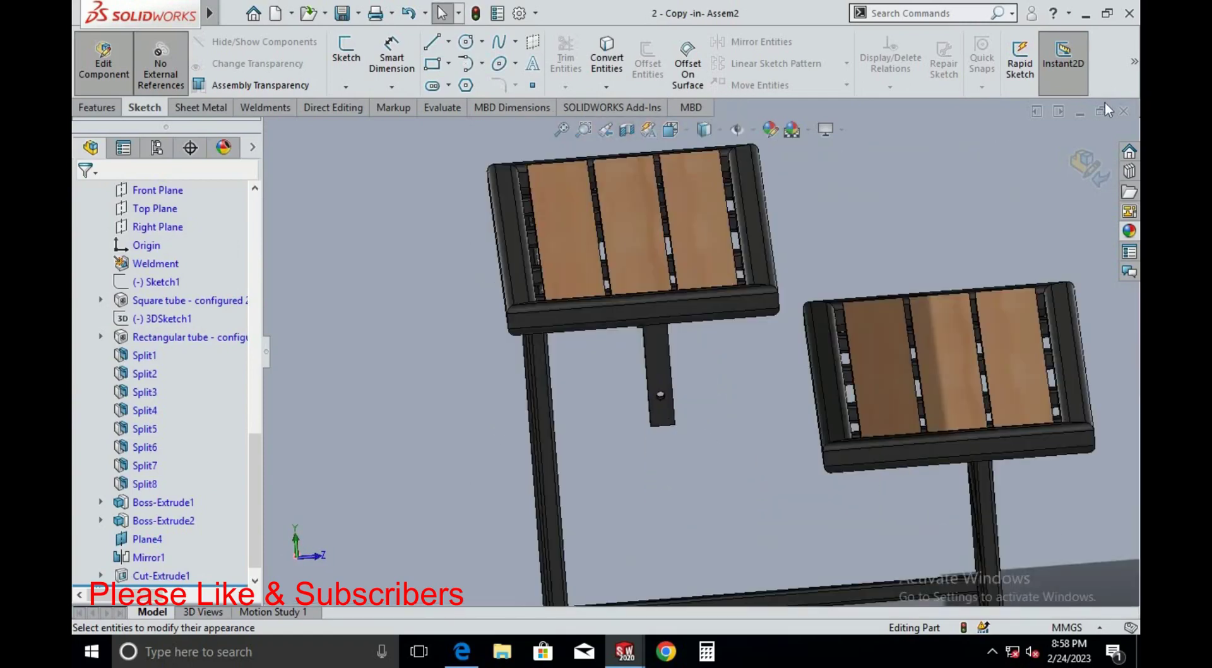
{"action": "left_click", "coordinate": [1081, 175]}
{"action": "middle_click_drag", "start_coordinate": [696, 355], "coordinate": [689, 288]}
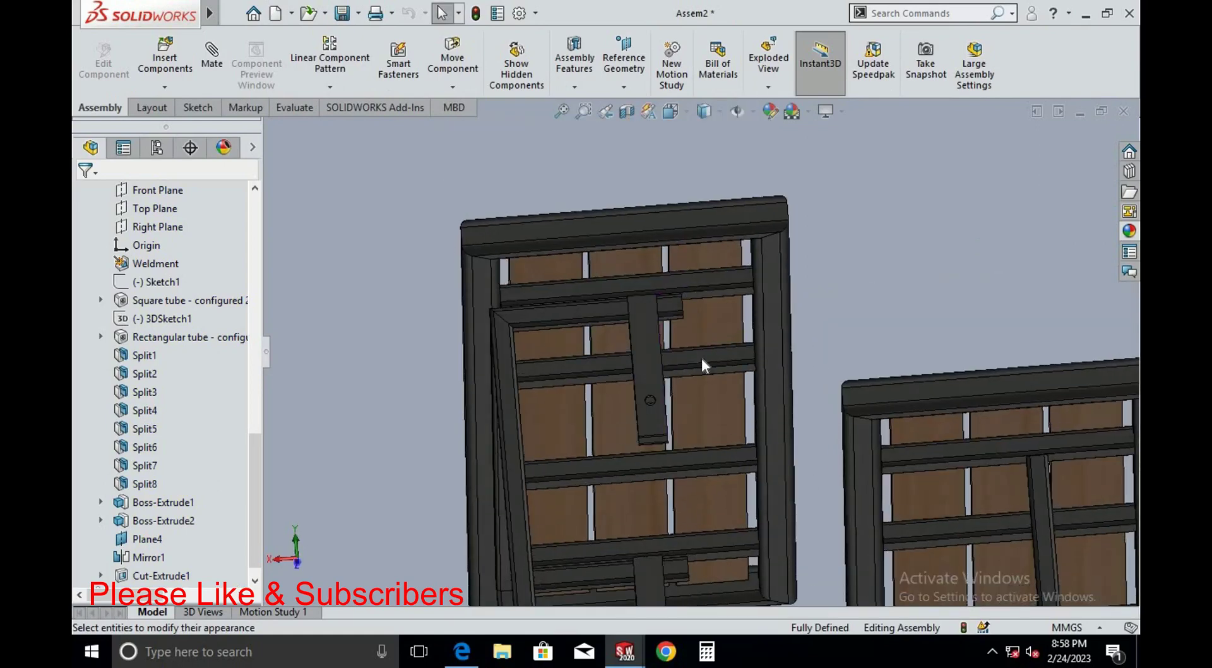
{"action": "scroll", "coordinate": [707, 355], "scroll_direction": "down", "scroll_amount": 2}
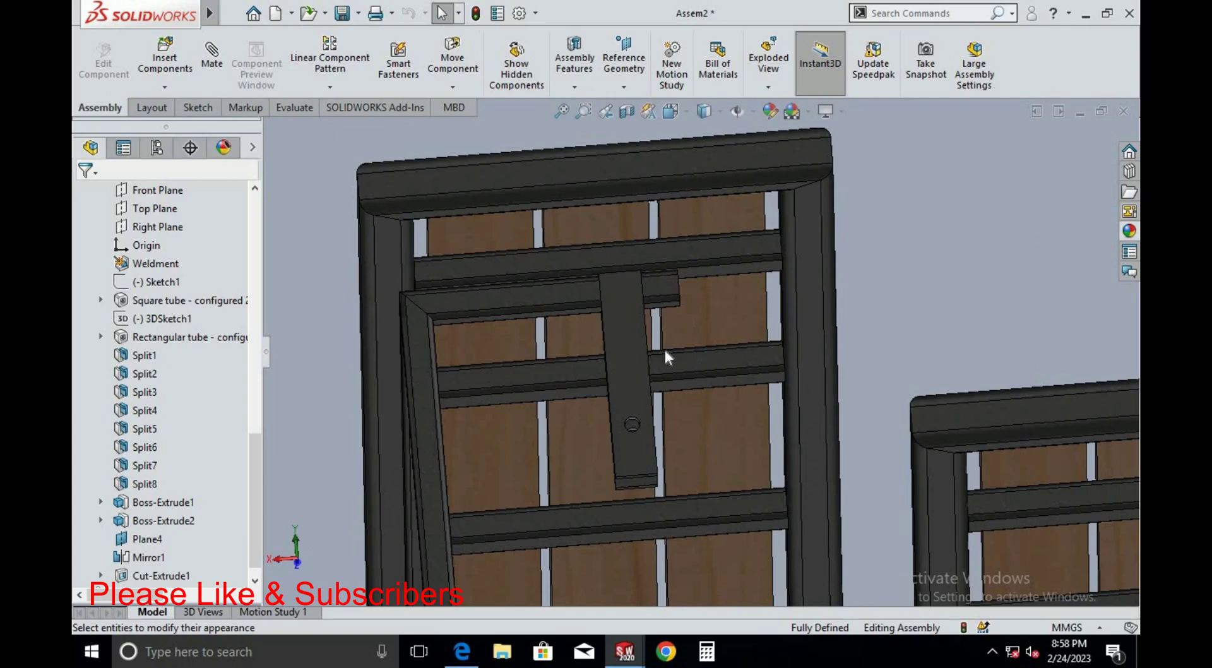
{"action": "scroll", "coordinate": [665, 307], "scroll_direction": "up", "scroll_amount": 3}
{"action": "middle_click_drag", "start_coordinate": [664, 306], "coordinate": [631, 417]}
{"action": "scroll", "coordinate": [549, 324], "scroll_direction": "down", "scroll_amount": 3}
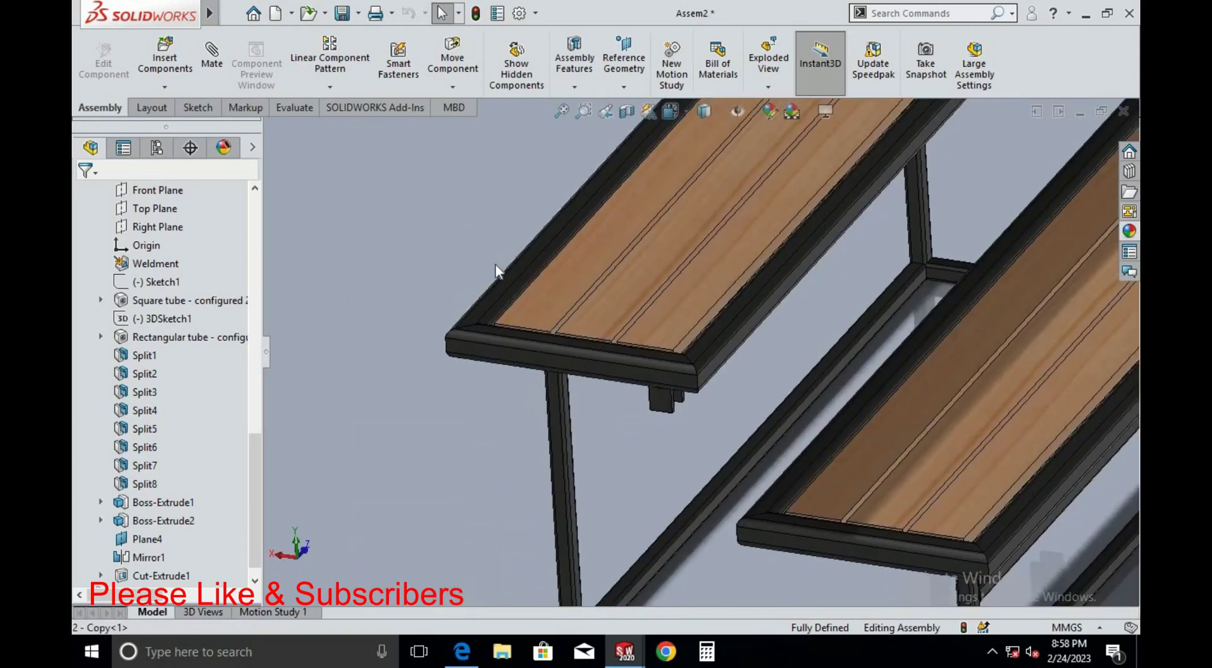
List the mates attached to the '2 - Copy' component
{"action": "left_click", "coordinate": [483, 298]}
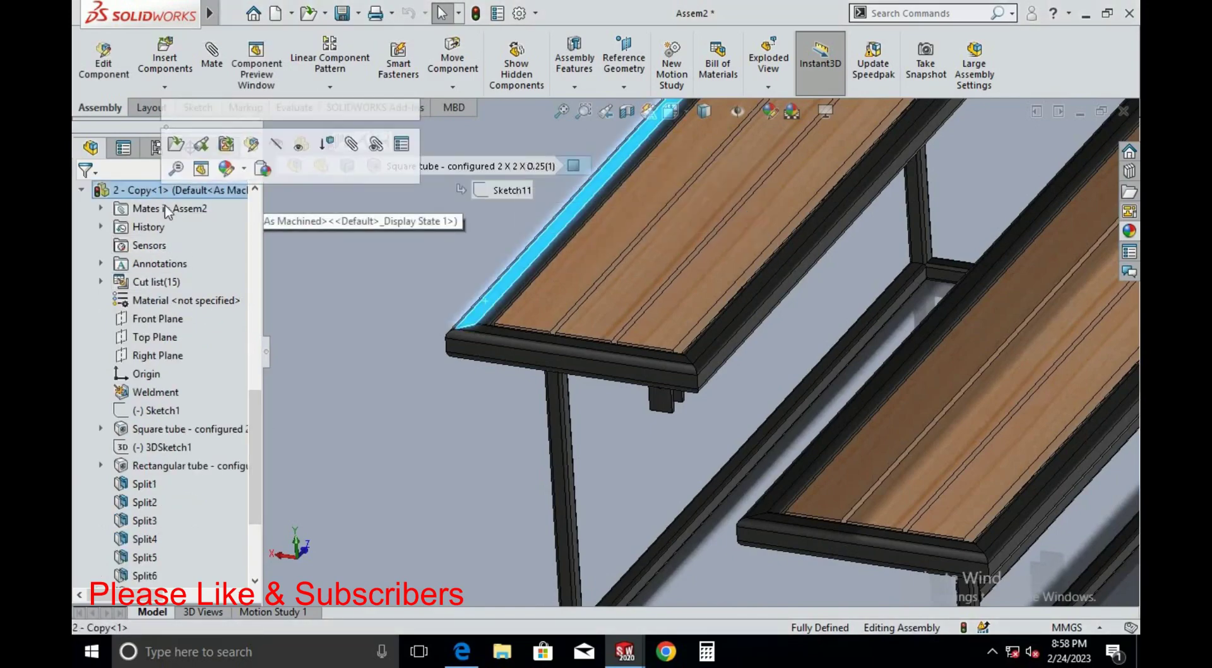
{"action": "scroll", "coordinate": [164, 209], "scroll_direction": "up", "scroll_amount": 2}
{"action": "left_click", "coordinate": [200, 299]}
{"action": "left_click", "coordinate": [196, 284]}
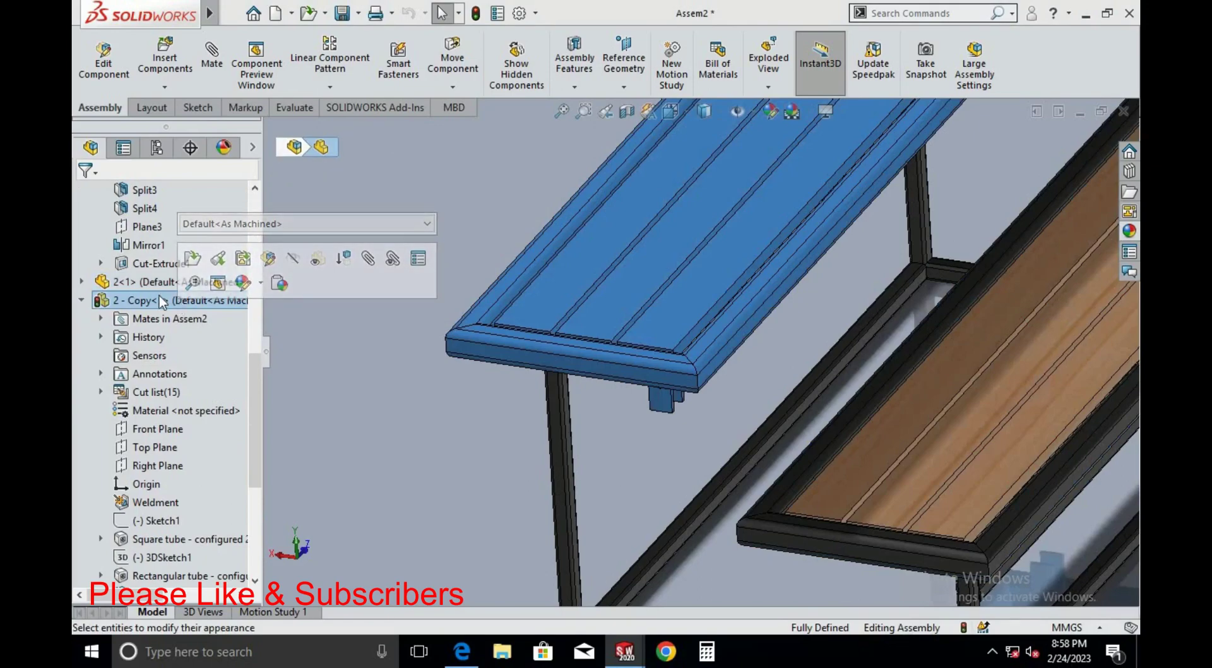
{"action": "right_click", "coordinate": [160, 293]}
{"action": "left_click", "coordinate": [371, 109]}
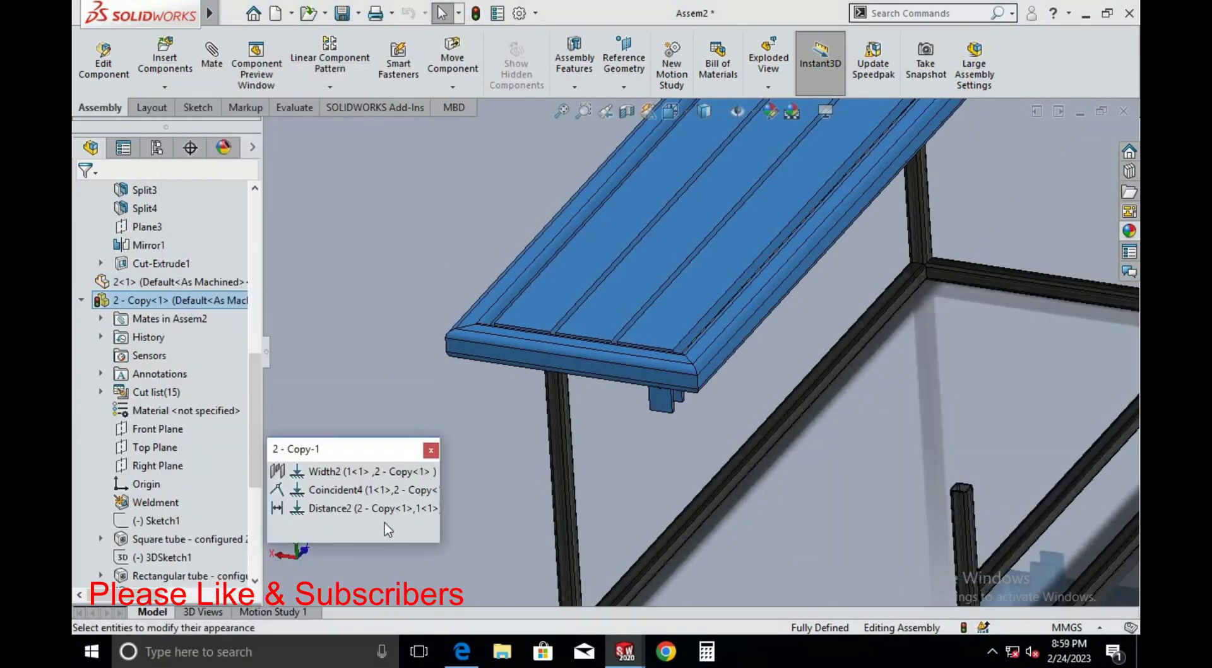
Delete the Distance2, Coincident4 and Width2 mates
{"action": "right_click", "coordinate": [372, 508]}
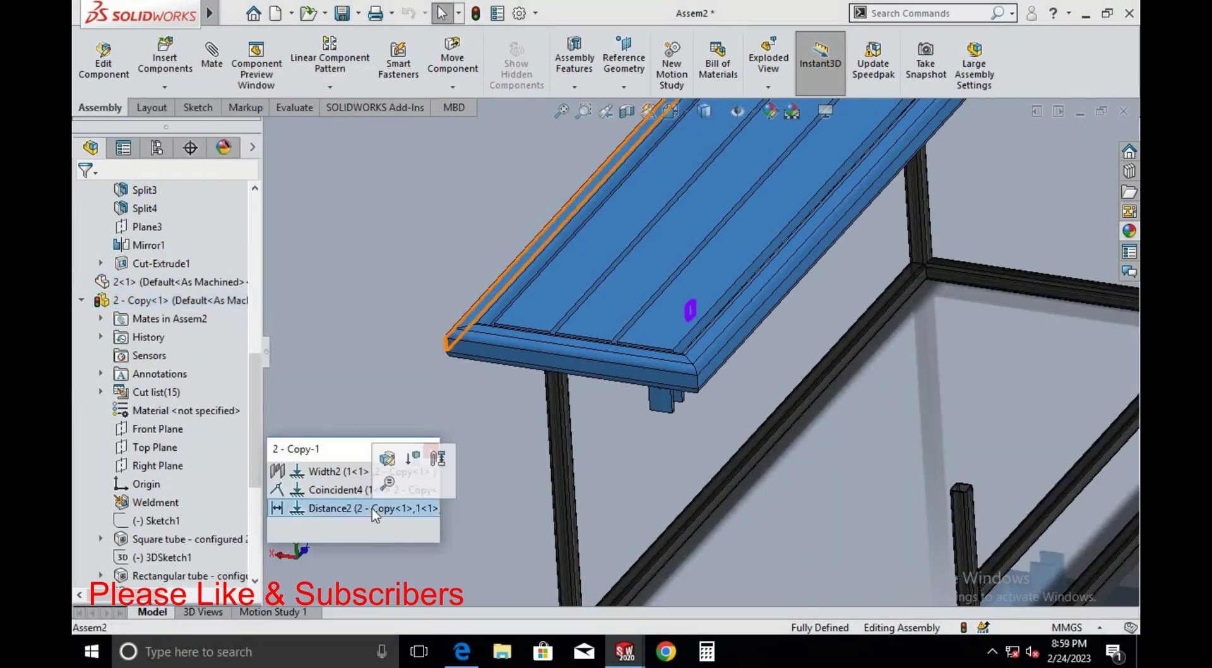
{"action": "left_click", "coordinate": [433, 430]}
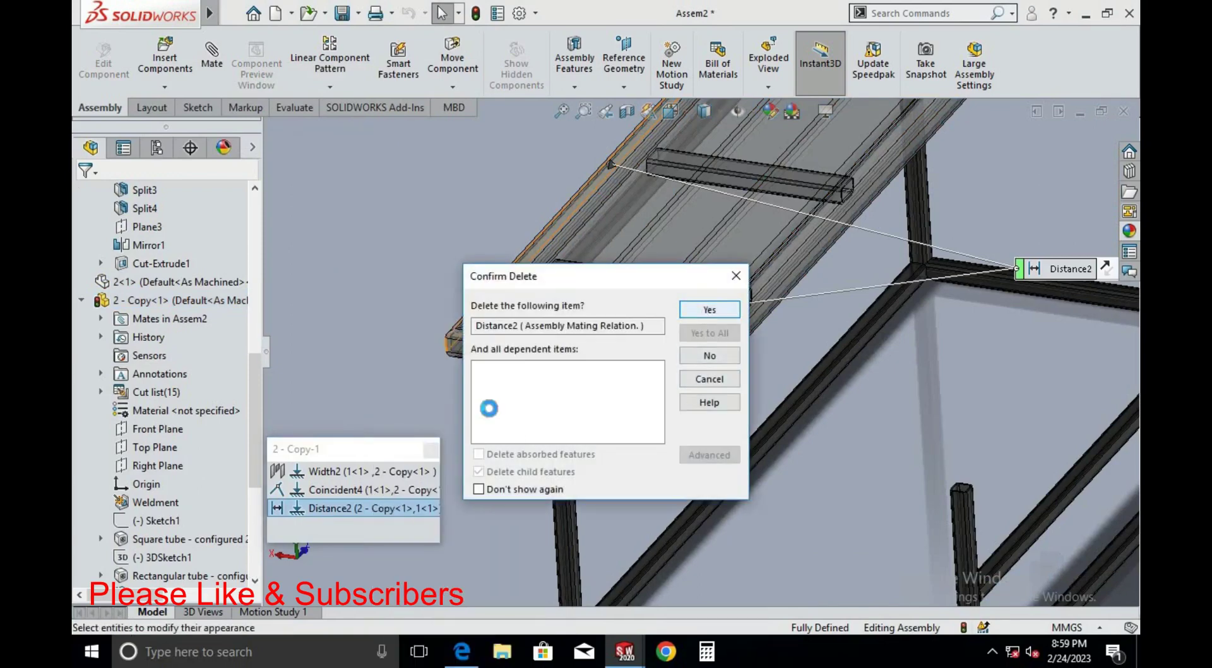
{"action": "key", "text": "Return"}
{"action": "right_click", "coordinate": [372, 490]}
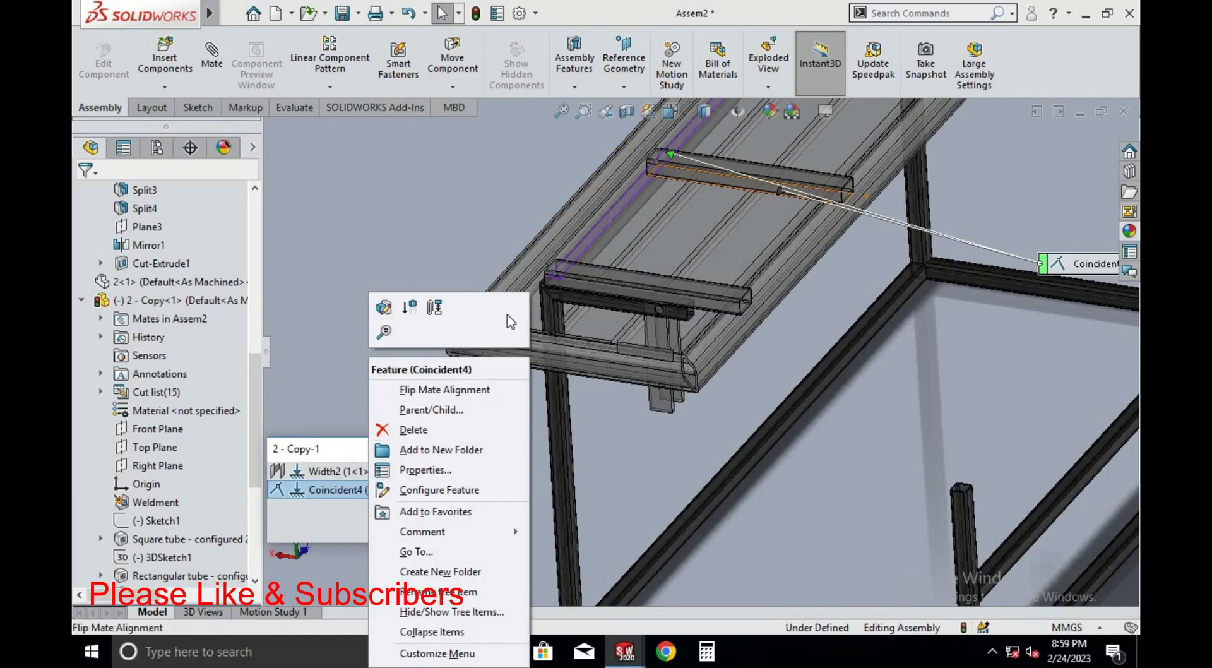
{"action": "left_click", "coordinate": [416, 429]}
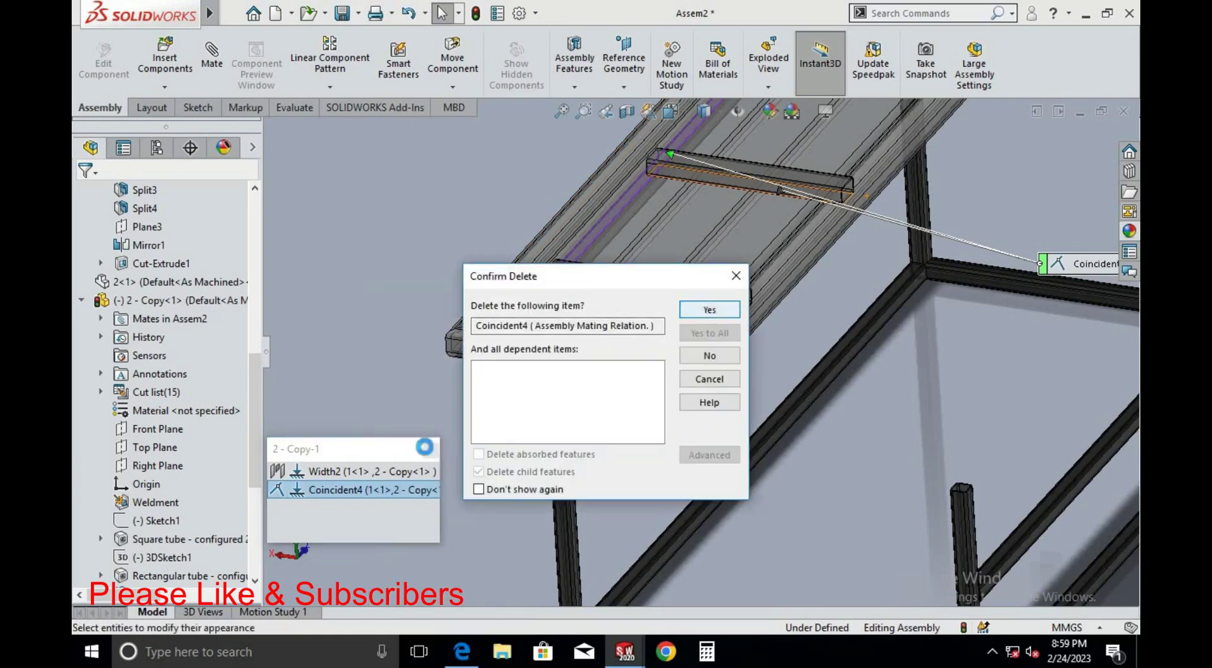
{"action": "key", "text": "Return"}
{"action": "left_click", "coordinate": [353, 473]}
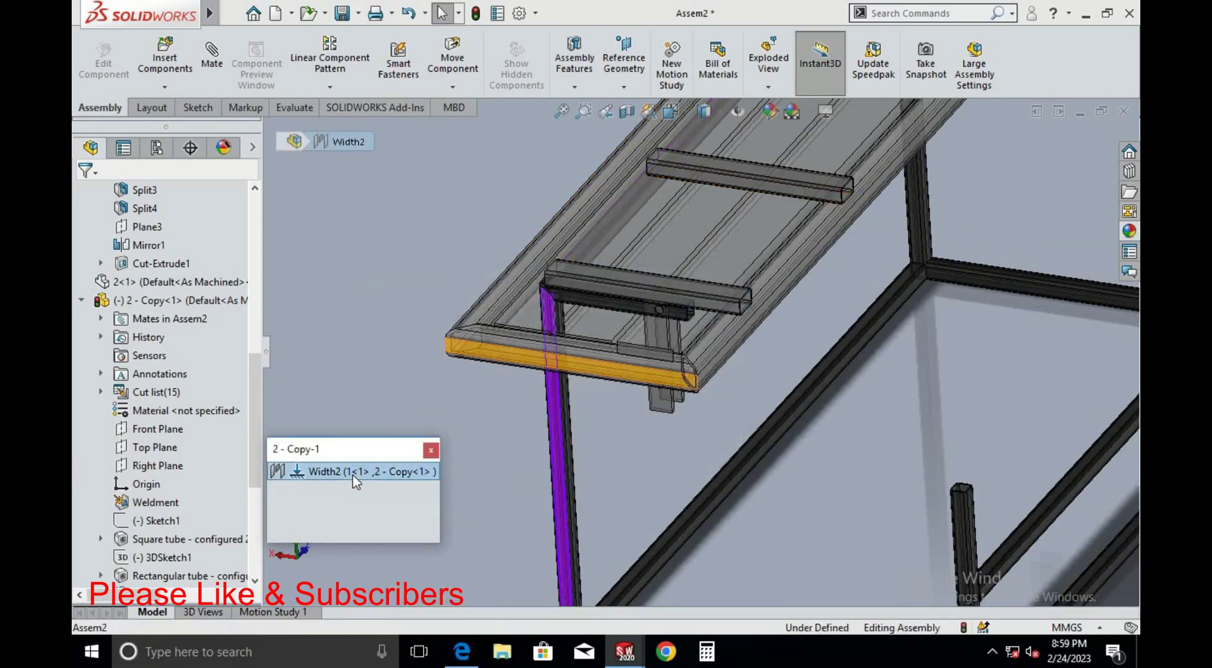
{"action": "right_click", "coordinate": [355, 482]}
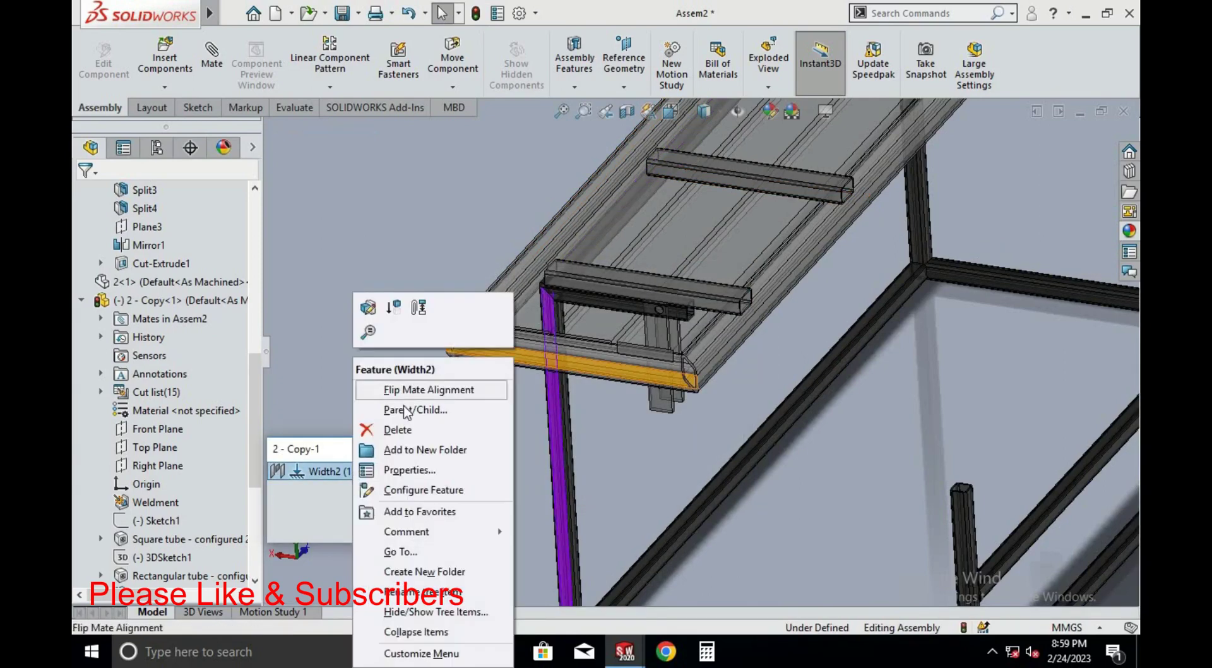
{"action": "left_click", "coordinate": [400, 432]}
{"action": "left_click", "coordinate": [710, 311]}
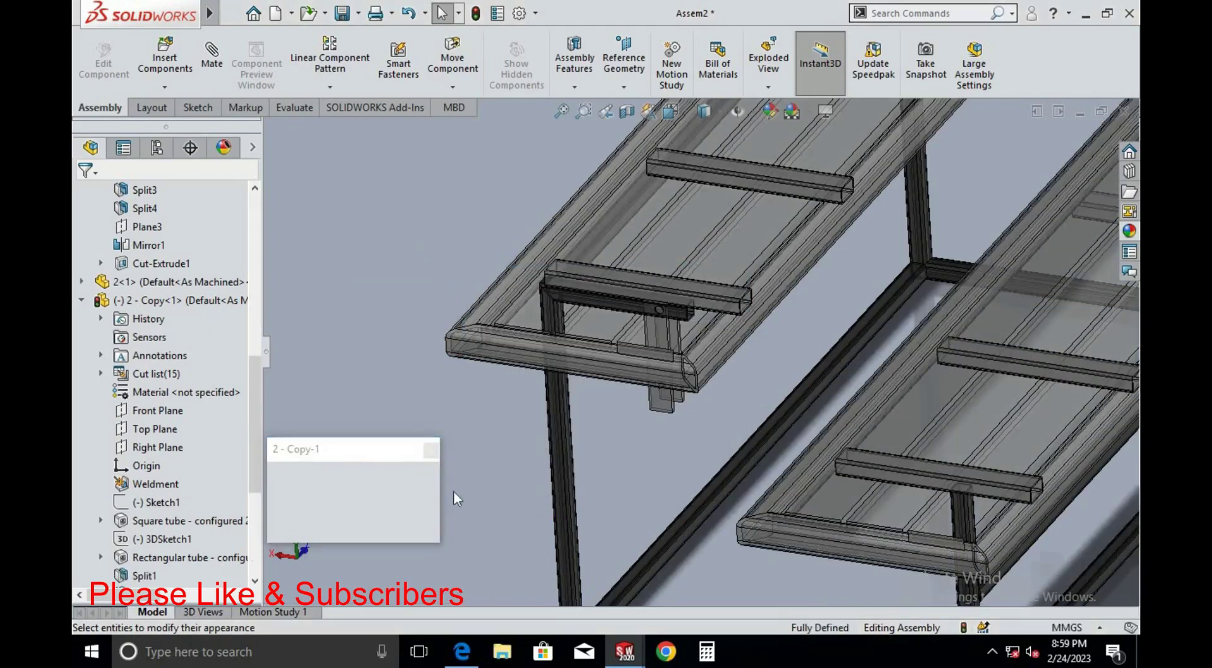
{"action": "left_click", "coordinate": [431, 450]}
Lift the copied slat frame upward above the steel frame
{"action": "middle_click_drag", "start_coordinate": [517, 352], "coordinate": [638, 366]}
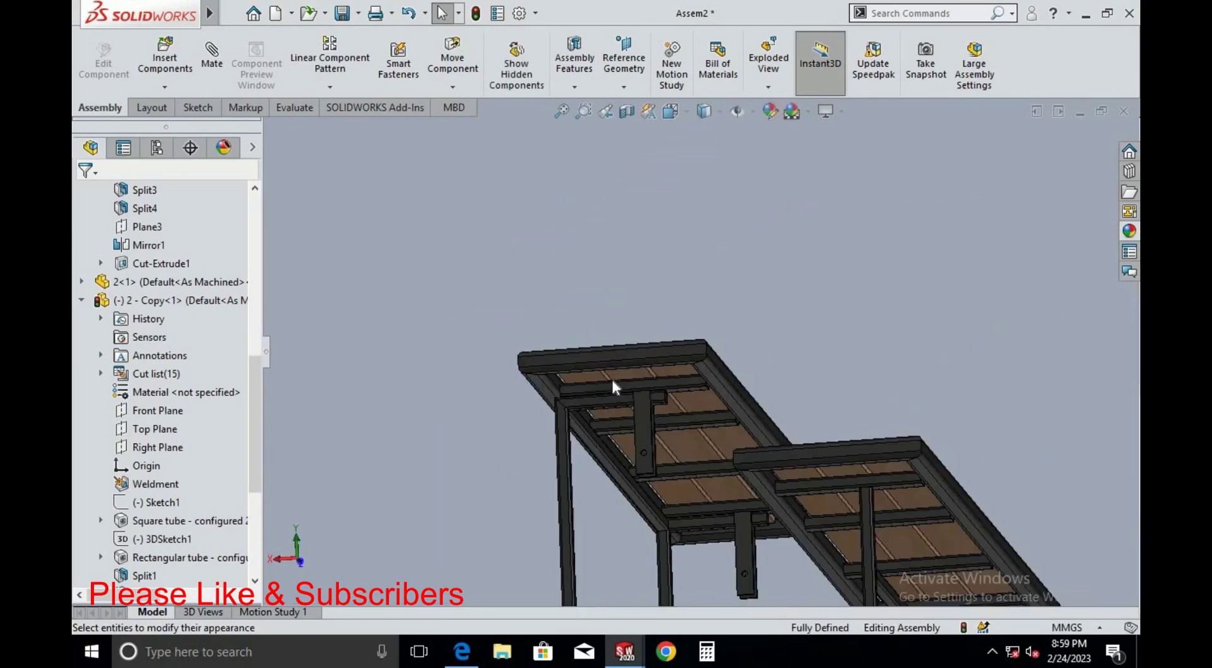
{"action": "left_click_drag", "start_coordinate": [642, 352], "coordinate": [639, 205]}
{"action": "key", "text": "Escape"}
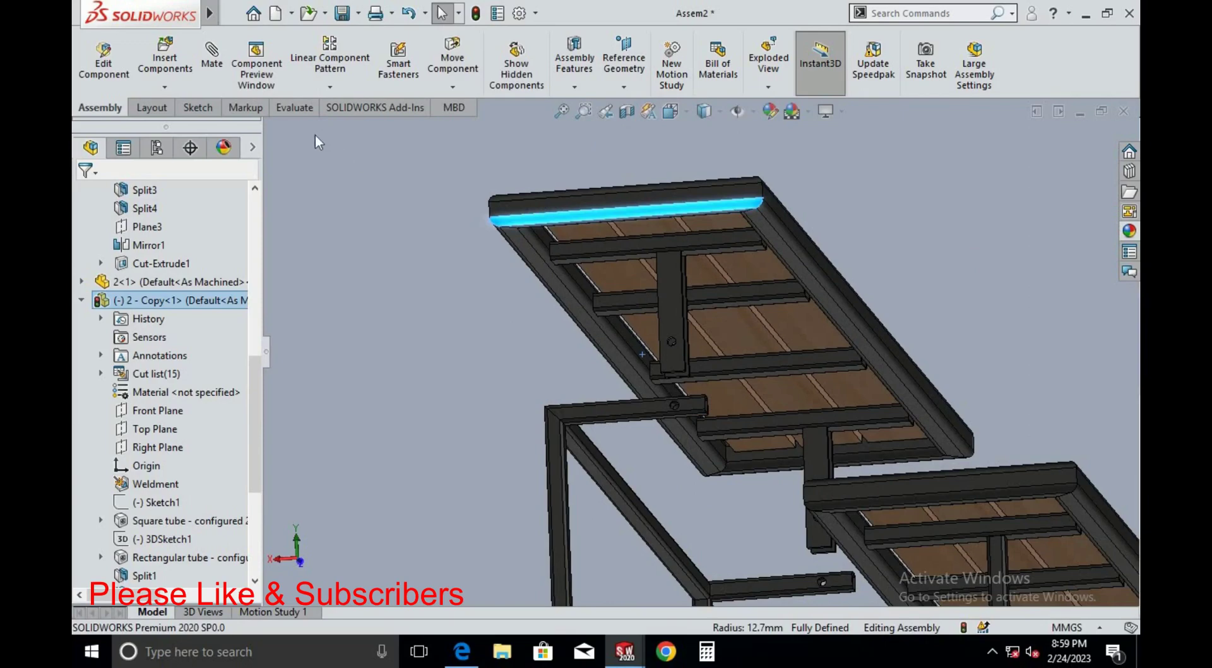
Start a mate, then cancel the invalid bracket hole selections
{"action": "left_click", "coordinate": [214, 63]}
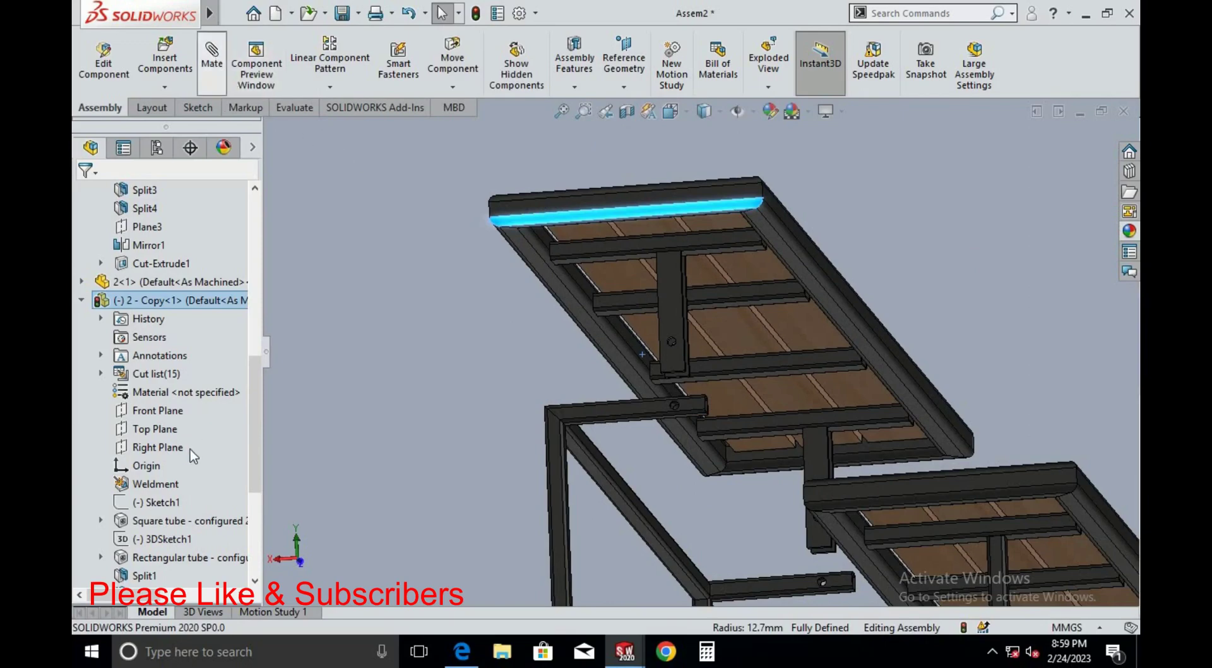
{"action": "scroll", "coordinate": [680, 312], "scroll_direction": "down", "scroll_amount": 3}
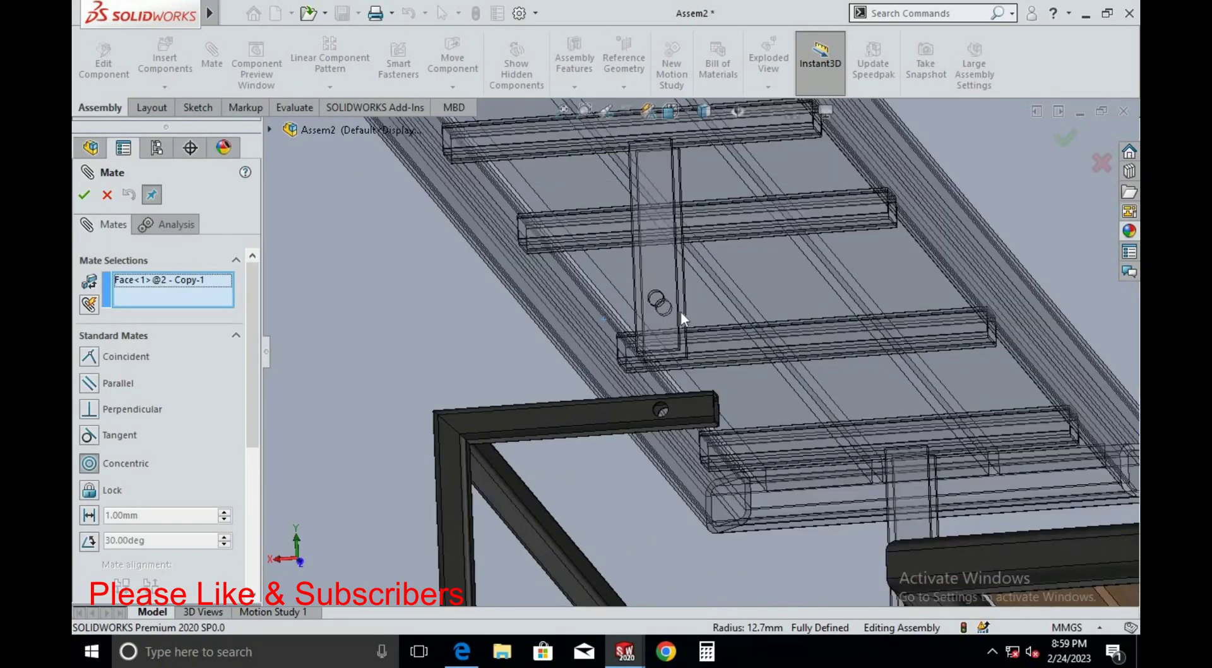
{"action": "scroll", "coordinate": [649, 283], "scroll_direction": "down", "scroll_amount": 3}
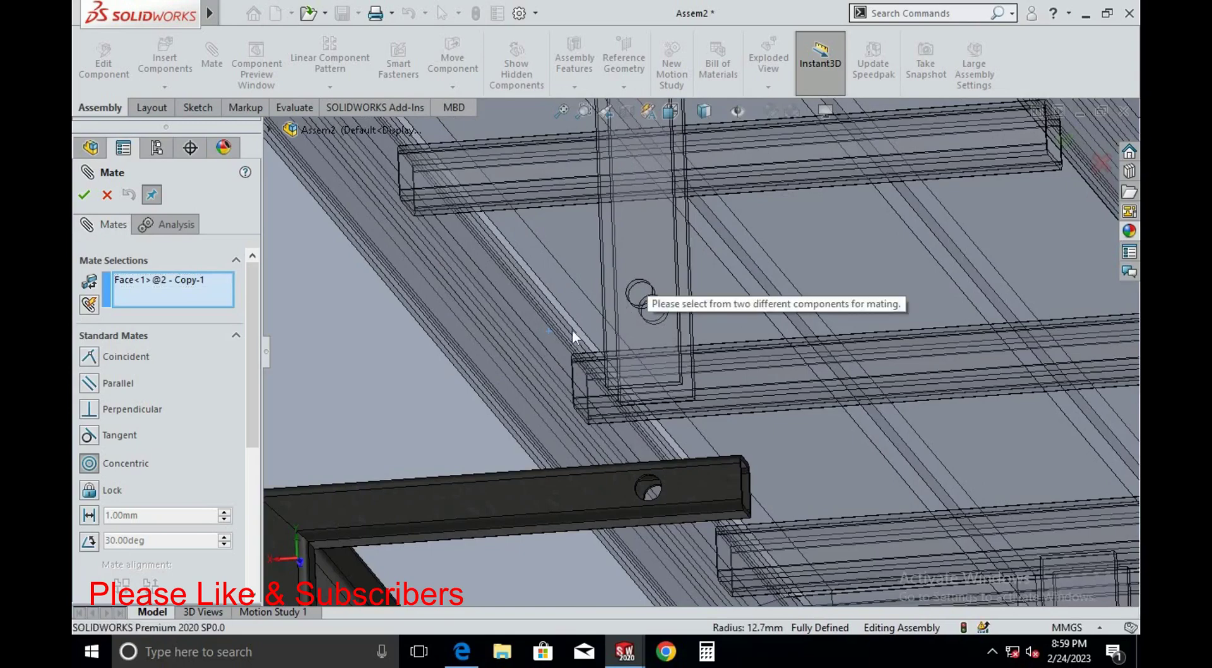
{"action": "key", "text": "Escape"}
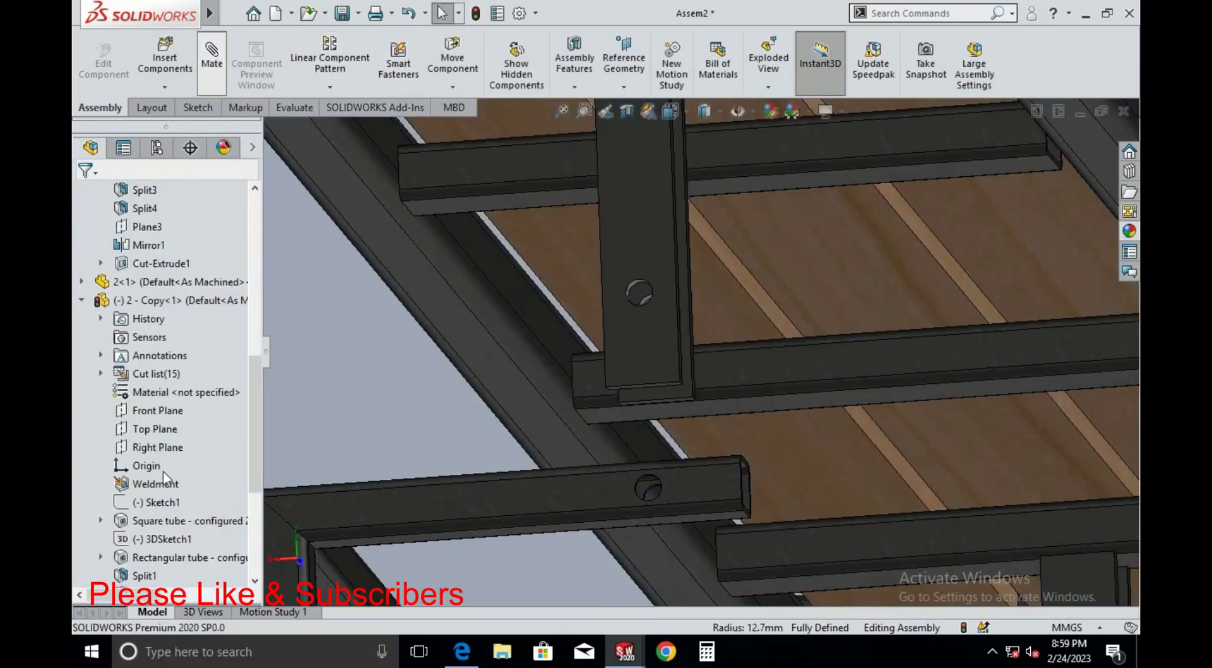
{"action": "key", "text": "Return"}
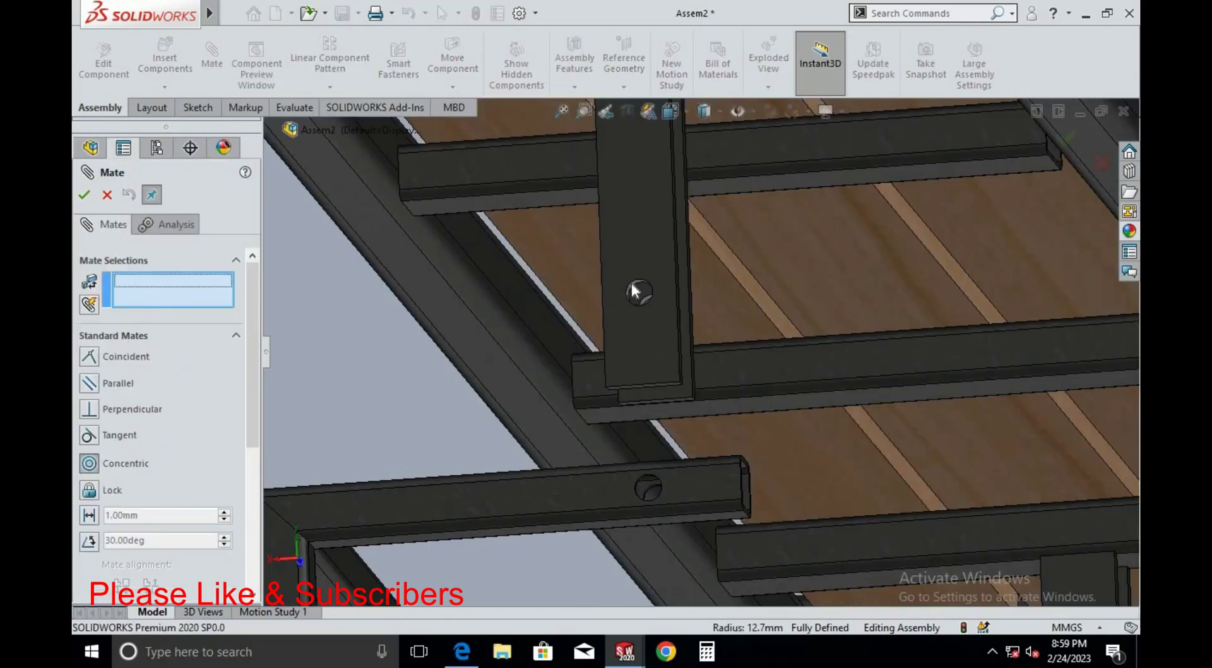
{"action": "left_click", "coordinate": [637, 278]}
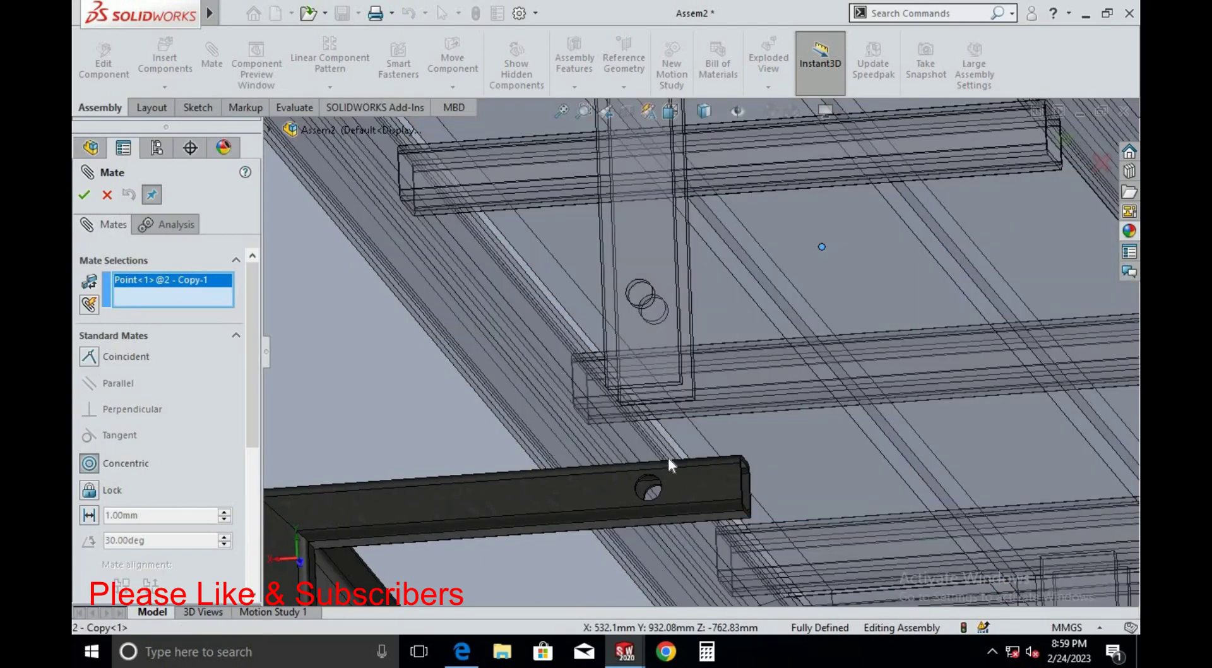
{"action": "key", "text": "Escape"}
{"action": "scroll", "coordinate": [668, 492], "scroll_direction": "down", "scroll_amount": 3}
Restart the mate with the steel frame tube's hole face selected
{"action": "left_click", "coordinate": [211, 56]}
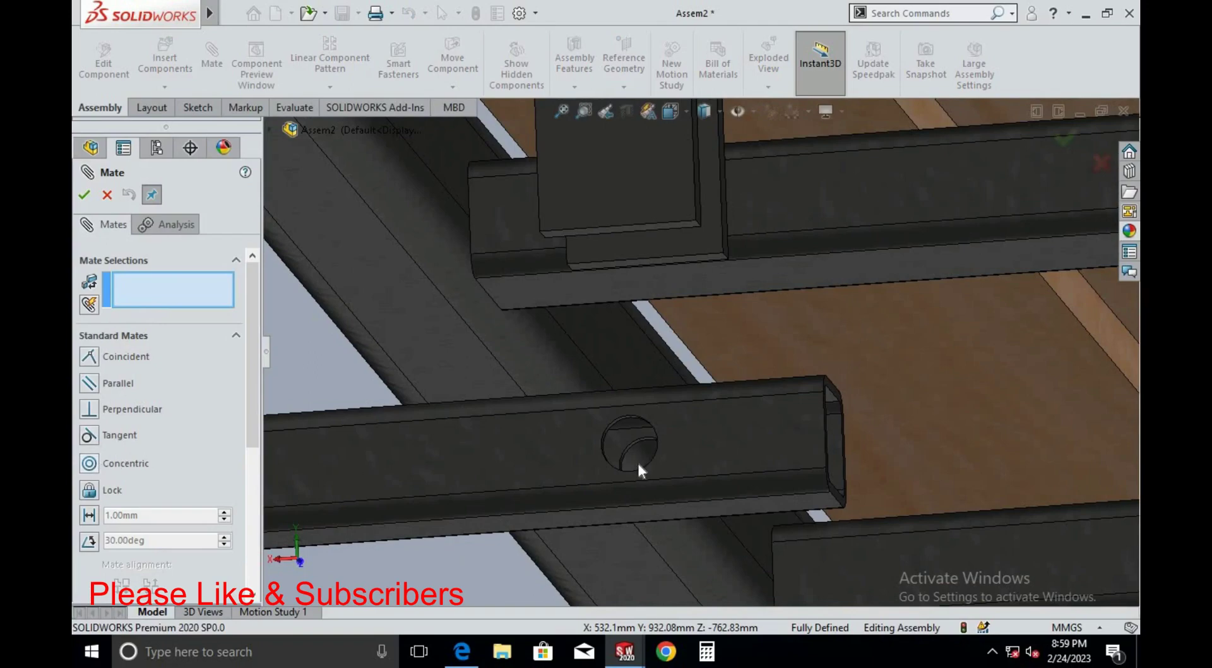
{"action": "scroll", "coordinate": [606, 404], "scroll_direction": "down", "scroll_amount": 2}
{"action": "scroll", "coordinate": [568, 384], "scroll_direction": "down", "scroll_amount": 2}
{"action": "scroll", "coordinate": [565, 386], "scroll_direction": "down", "scroll_amount": 2}
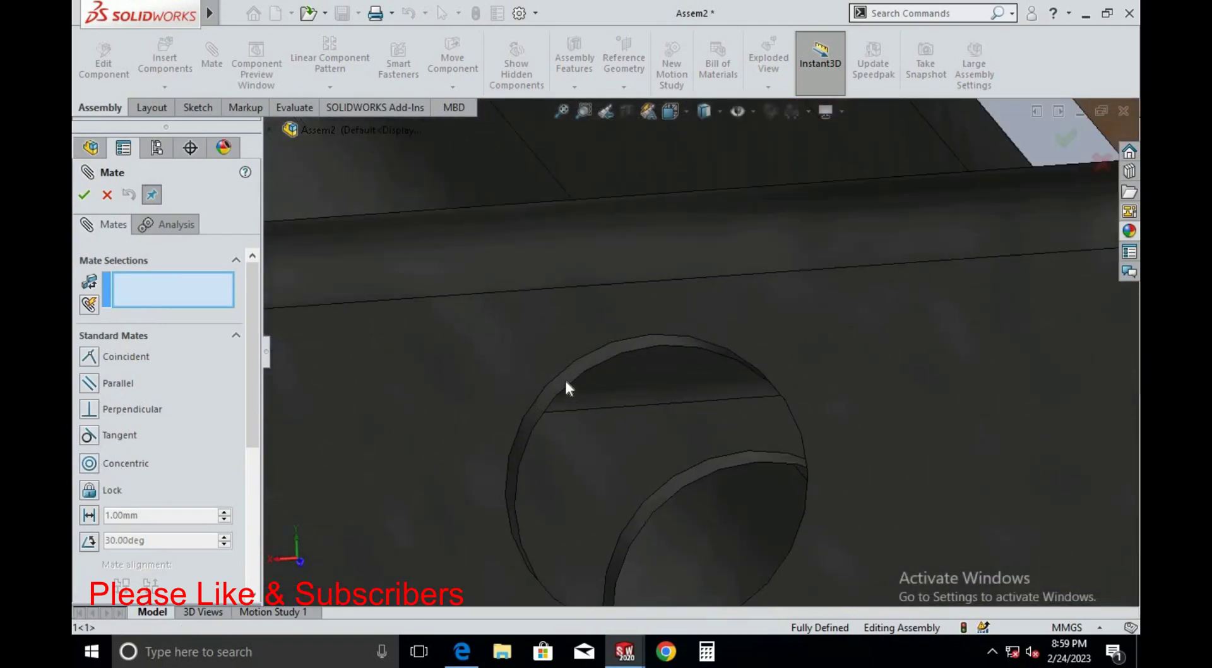
{"action": "left_click", "coordinate": [566, 386]}
Add the copied bracket's hole face and accept the Concentric mate
{"action": "scroll", "coordinate": [581, 460], "scroll_direction": "up", "scroll_amount": 3}
{"action": "scroll", "coordinate": [622, 487], "scroll_direction": "up", "scroll_amount": 3}
{"action": "scroll", "coordinate": [641, 460], "scroll_direction": "up", "scroll_amount": 3}
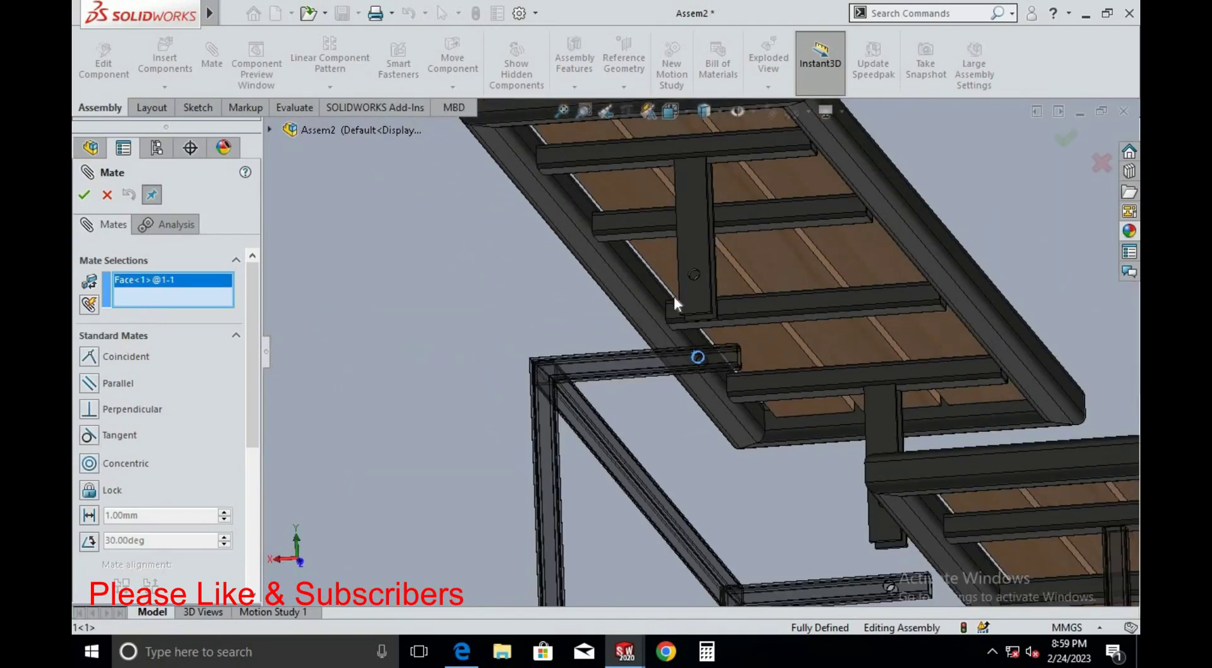
{"action": "scroll", "coordinate": [674, 301], "scroll_direction": "down", "scroll_amount": 2}
{"action": "scroll", "coordinate": [691, 305], "scroll_direction": "down", "scroll_amount": 3}
{"action": "left_click", "coordinate": [670, 278]}
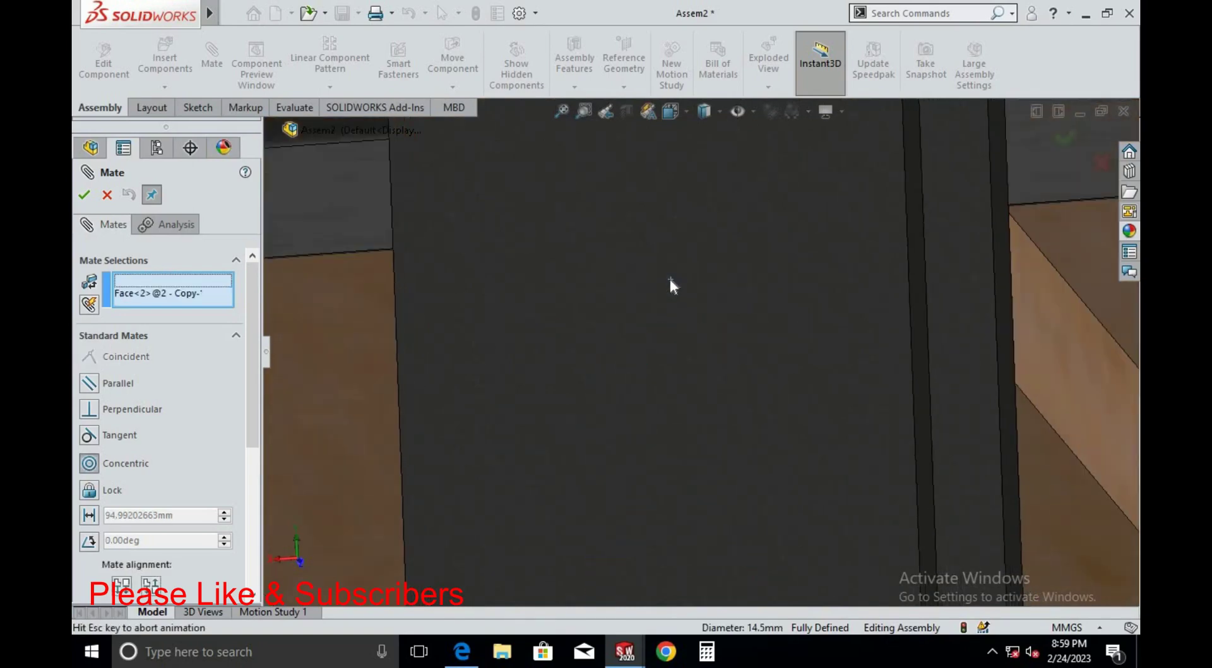
{"action": "scroll", "coordinate": [667, 354], "scroll_direction": "up", "scroll_amount": 3}
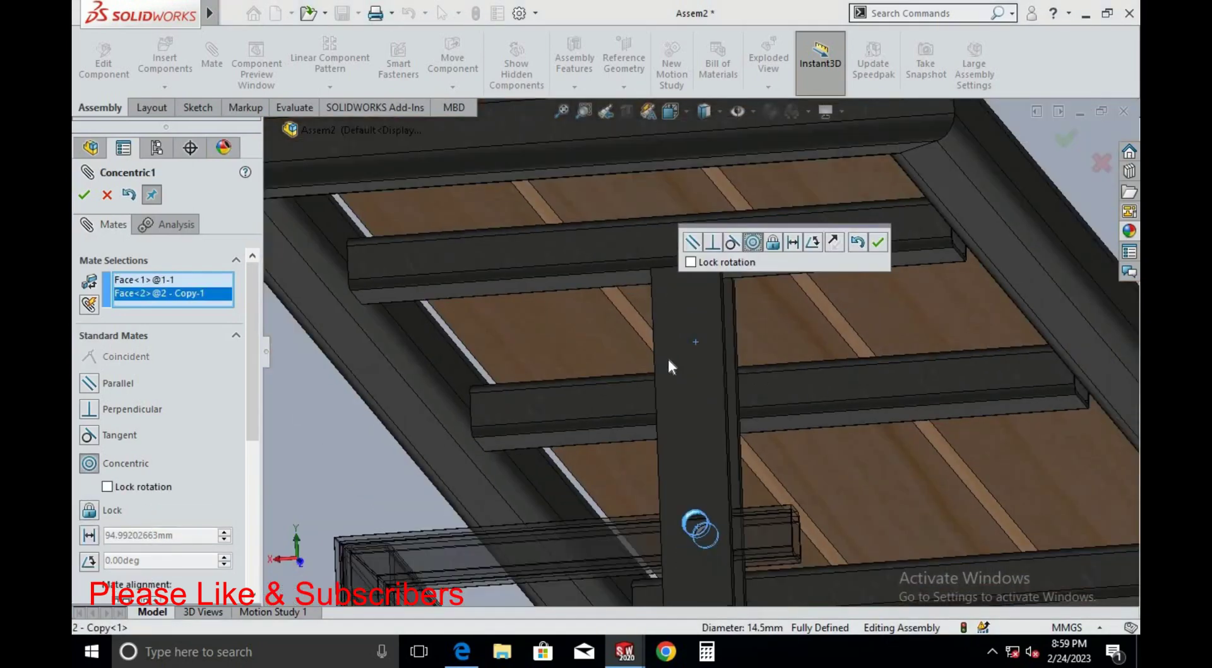
{"action": "scroll", "coordinate": [667, 356], "scroll_direction": "up", "scroll_amount": 2}
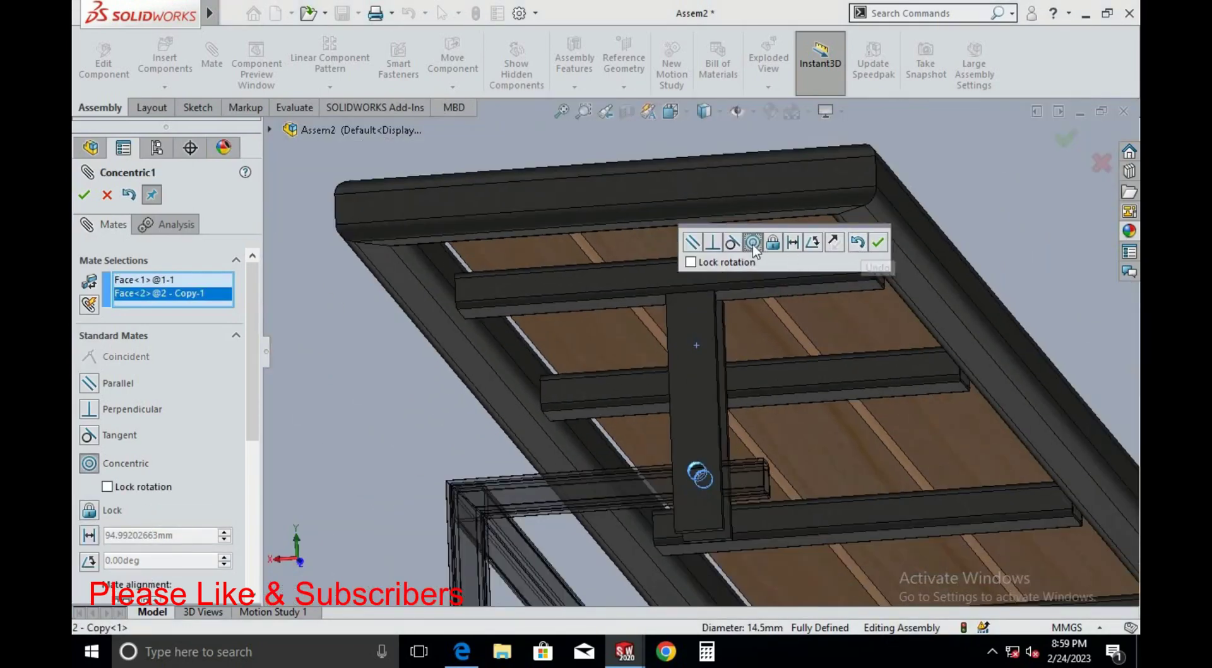
{"action": "left_click", "coordinate": [876, 242]}
{"action": "scroll", "coordinate": [736, 353], "scroll_direction": "up", "scroll_amount": 3}
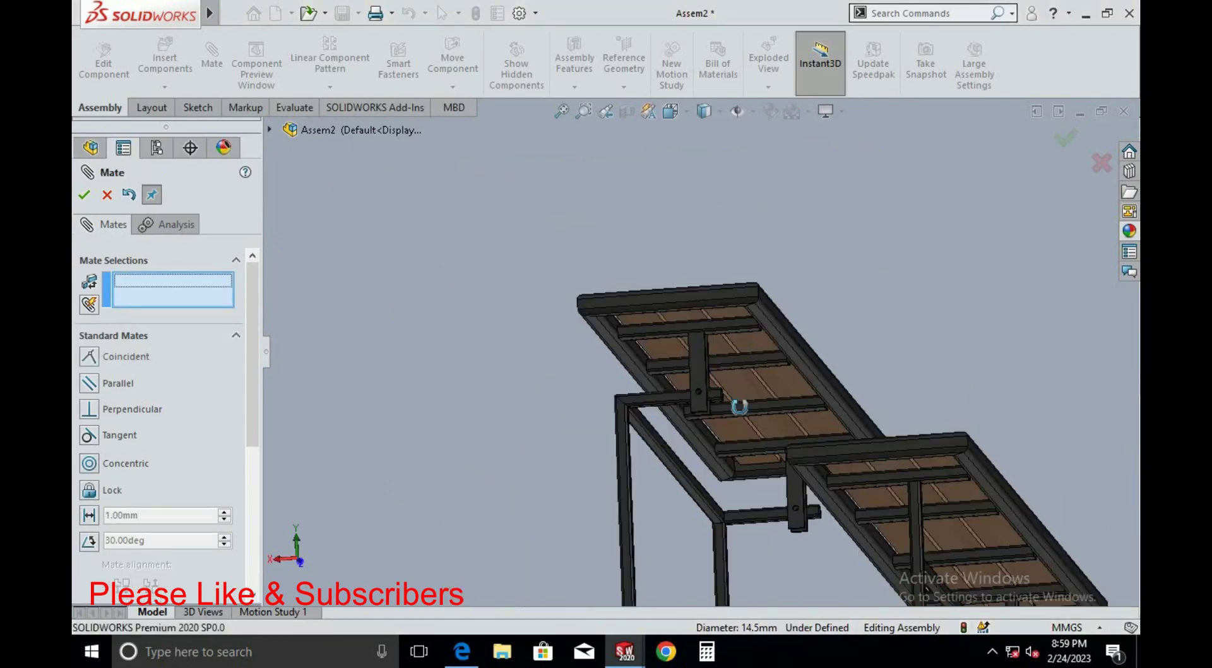
{"action": "scroll", "coordinate": [745, 417], "scroll_direction": "up", "scroll_amount": 3}
Reorient to a straight-on view of both tables, then an angled view
{"action": "scroll", "coordinate": [782, 448], "scroll_direction": "up", "scroll_amount": 2}
{"action": "mouse_move", "coordinate": [810, 462]}
{"action": "middle_mouse_down"}
{"action": "mouse_move", "coordinate": [675, 432]}
{"action": "mouse_move", "coordinate": [718, 403]}
{"action": "mouse_move", "coordinate": [748, 417]}
{"action": "middle_mouse_up"}
{"action": "key", "text": "space"}
{"action": "left_click", "coordinate": [601, 358]}
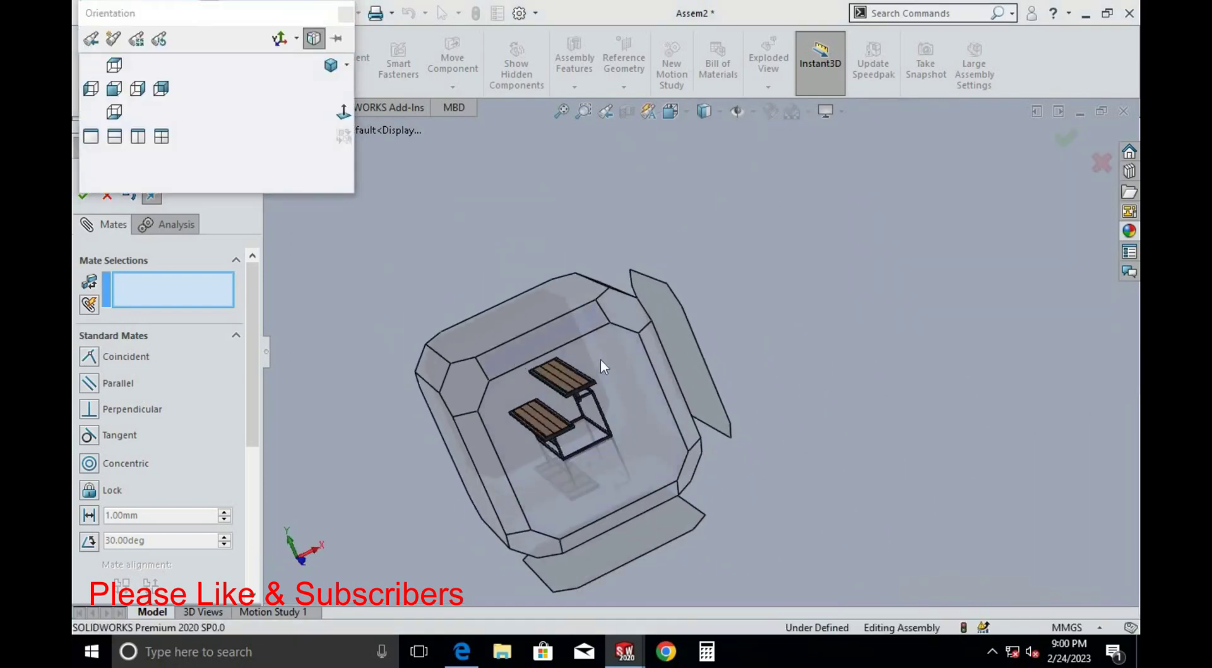
{"action": "mouse_move", "coordinate": [726, 487]}
{"action": "middle_mouse_down"}
{"action": "mouse_move", "coordinate": [860, 376]}
{"action": "mouse_move", "coordinate": [893, 376]}
{"action": "mouse_move", "coordinate": [840, 400]}
{"action": "middle_mouse_up"}
{"action": "scroll", "coordinate": [709, 334], "scroll_direction": "down", "scroll_amount": 5}
{"action": "scroll", "coordinate": [695, 335], "scroll_direction": "down", "scroll_amount": 2}
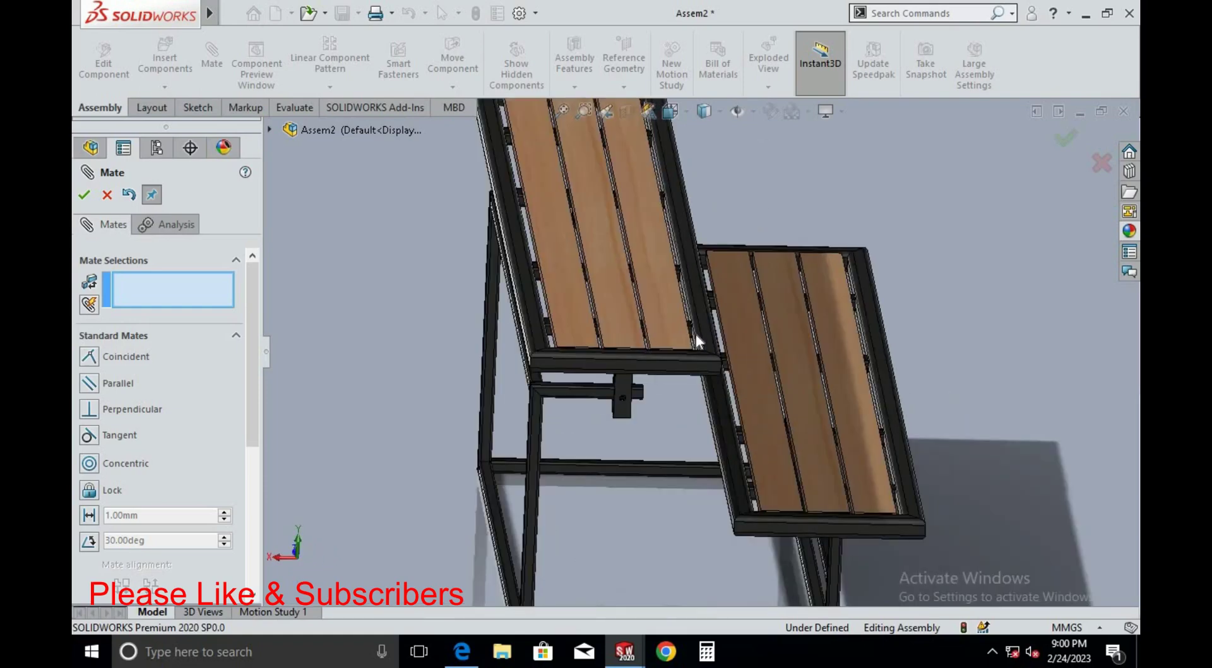
Drag the backrest into a tilted position
{"action": "mouse_move", "coordinate": [677, 325]}
{"action": "left_mouse_down"}
{"action": "mouse_move", "coordinate": [616, 302]}
{"action": "mouse_move", "coordinate": [750, 270]}
{"action": "left_mouse_up"}
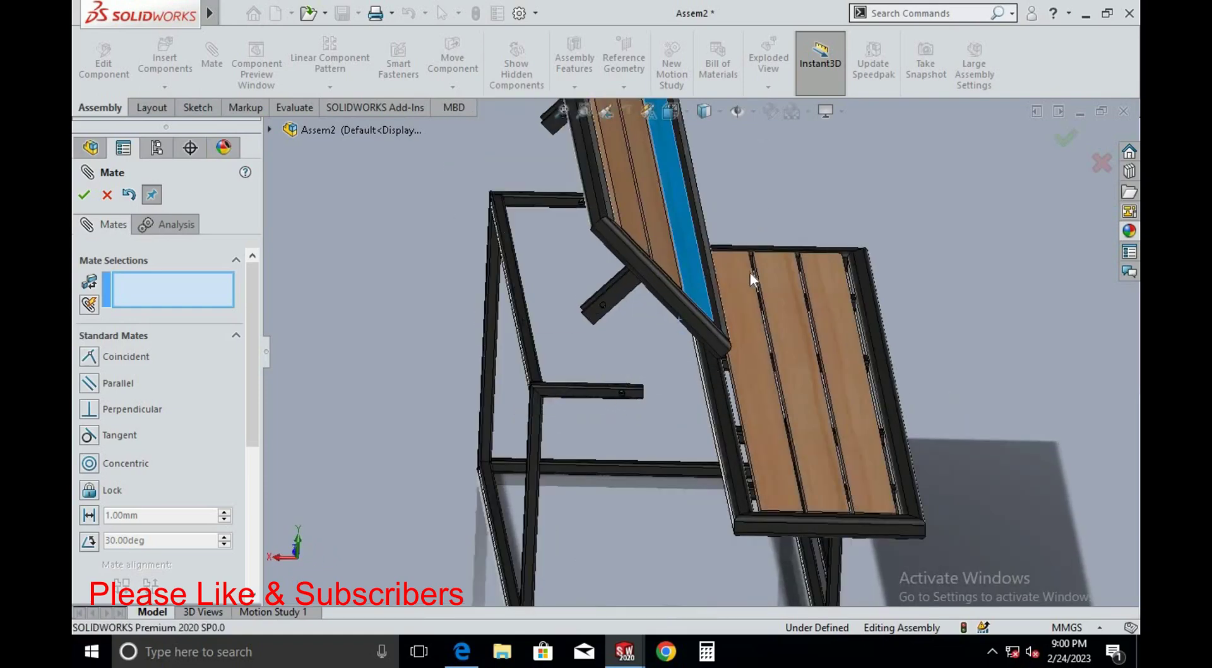
{"action": "scroll", "coordinate": [750, 273], "scroll_direction": "down", "scroll_amount": 3}
{"action": "scroll", "coordinate": [732, 284], "scroll_direction": "down", "scroll_amount": 3}
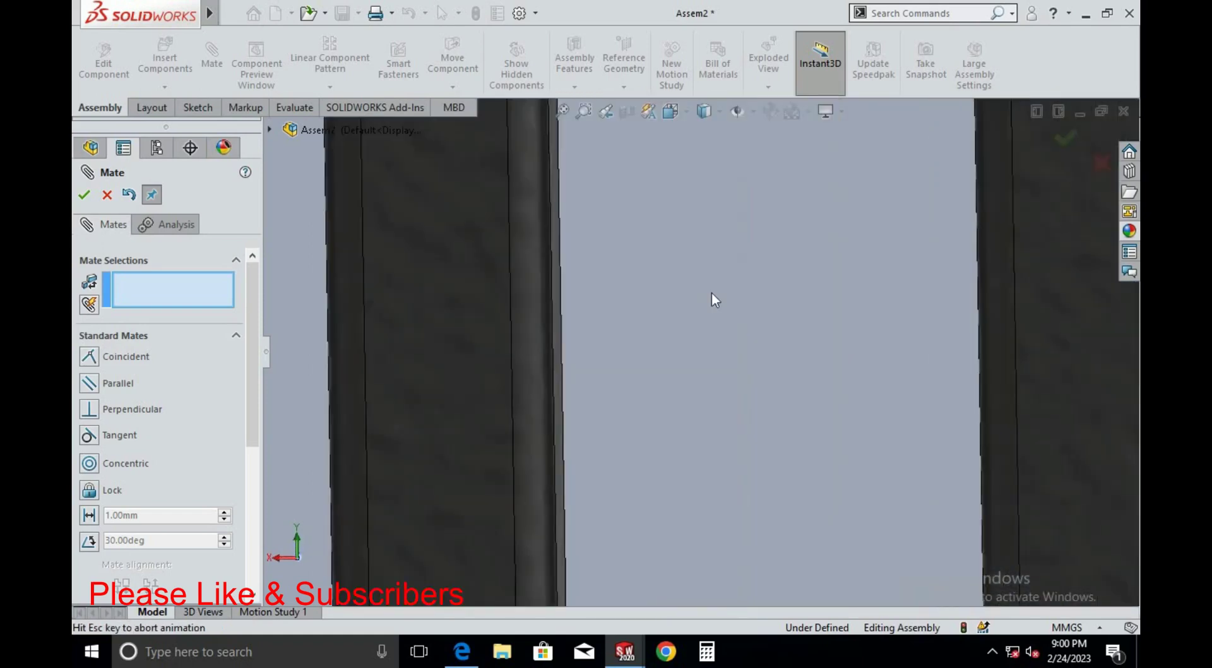
{"action": "scroll", "coordinate": [710, 290], "scroll_direction": "down", "scroll_amount": 3}
{"action": "scroll", "coordinate": [707, 305], "scroll_direction": "up", "scroll_amount": 3}
{"action": "scroll", "coordinate": [705, 370], "scroll_direction": "up", "scroll_amount": 3}
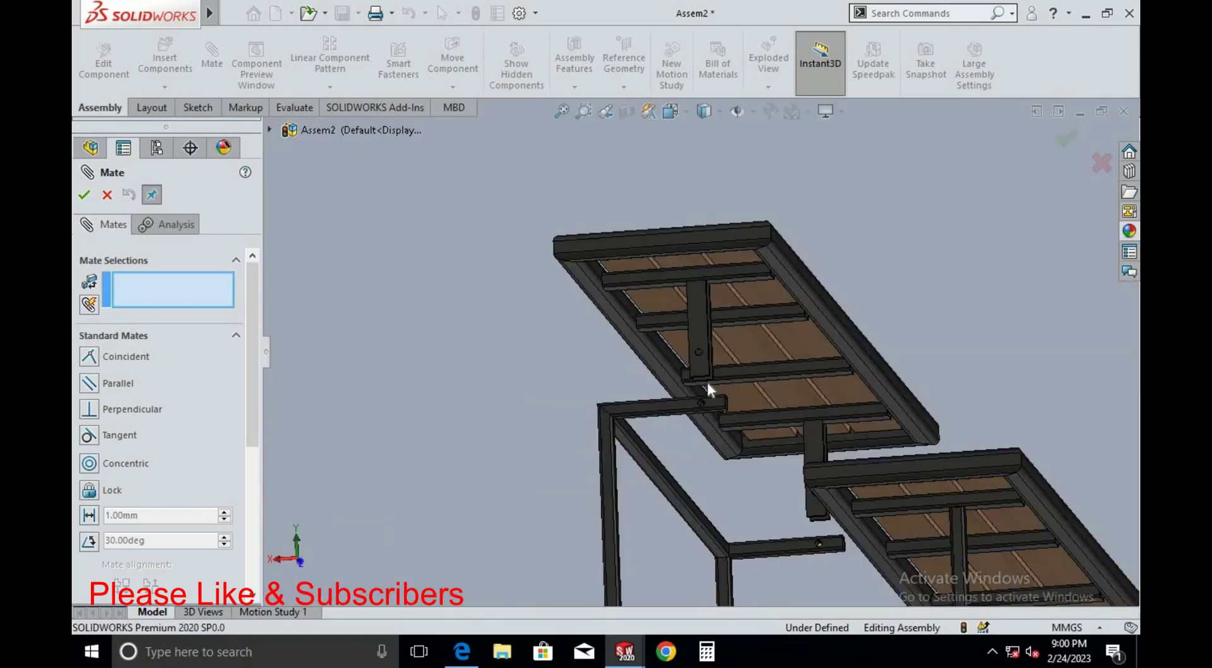
{"action": "scroll", "coordinate": [707, 381], "scroll_direction": "up", "scroll_amount": 2}
Mate the backrest bracket hole edge concentric with the frame tube hole edge
{"action": "middle_click_drag", "start_coordinate": [755, 468], "coordinate": [779, 456]}
{"action": "scroll", "coordinate": [778, 457], "scroll_direction": "down", "scroll_amount": 3}
{"action": "scroll", "coordinate": [737, 319], "scroll_direction": "down", "scroll_amount": 1}
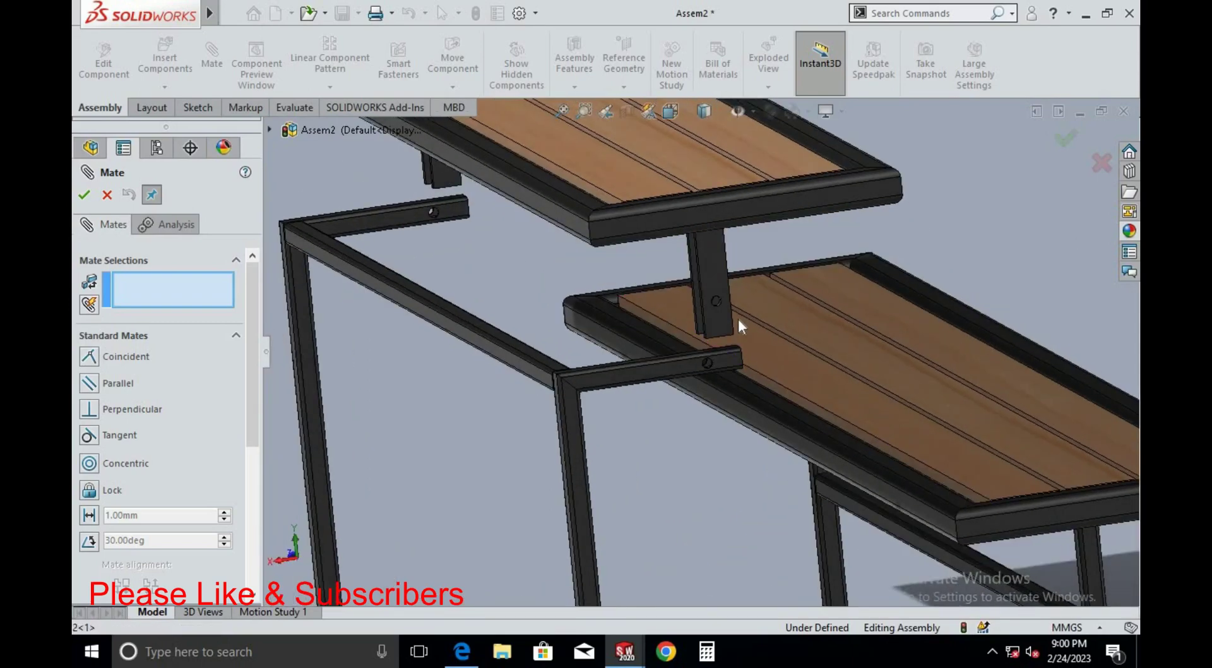
{"action": "scroll", "coordinate": [737, 320], "scroll_direction": "down", "scroll_amount": 3}
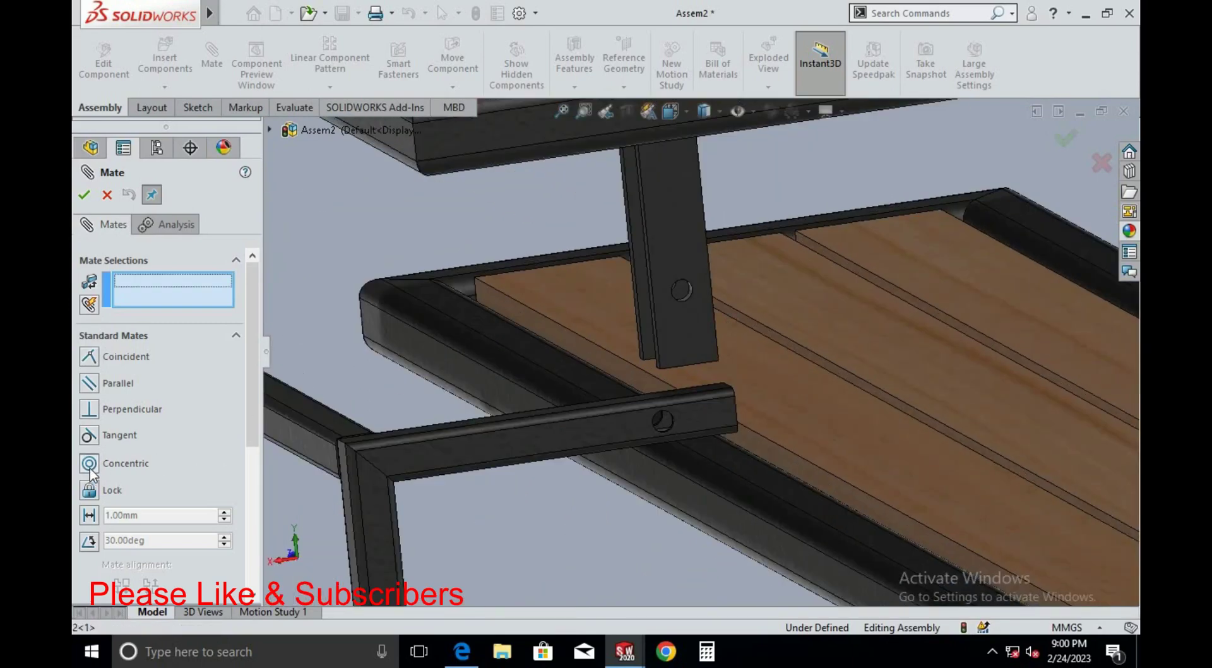
{"action": "scroll", "coordinate": [698, 289], "scroll_direction": "down", "scroll_amount": 2}
{"action": "left_click", "coordinate": [697, 285]}
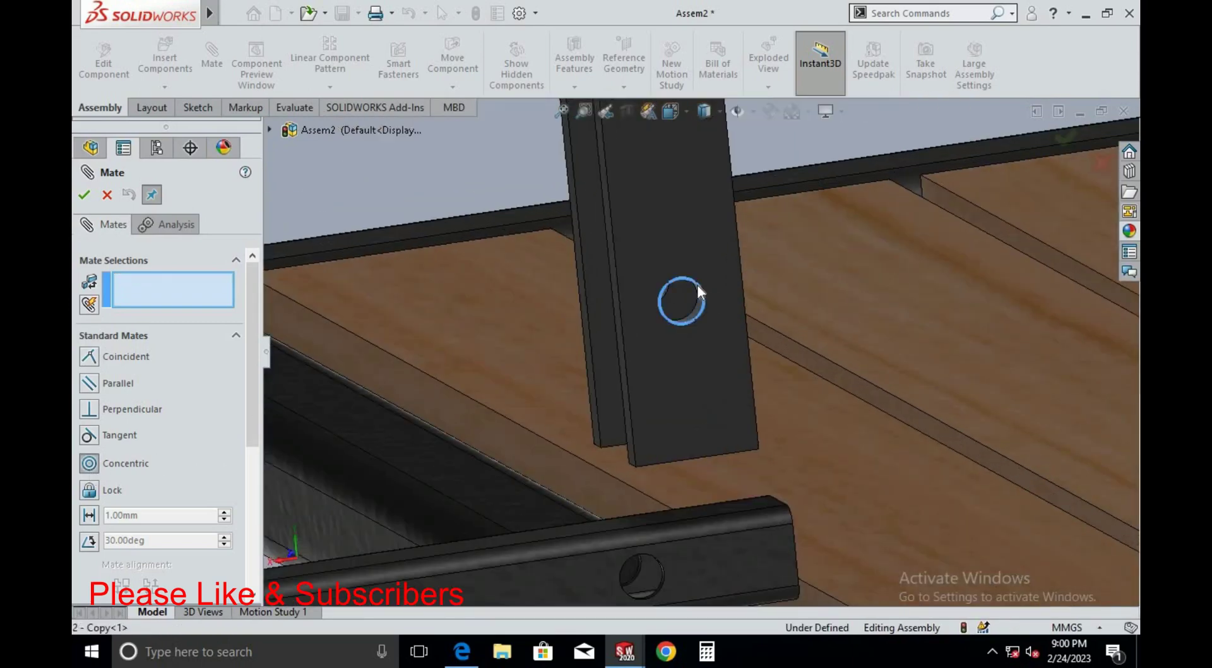
{"action": "left_click", "coordinate": [653, 557]}
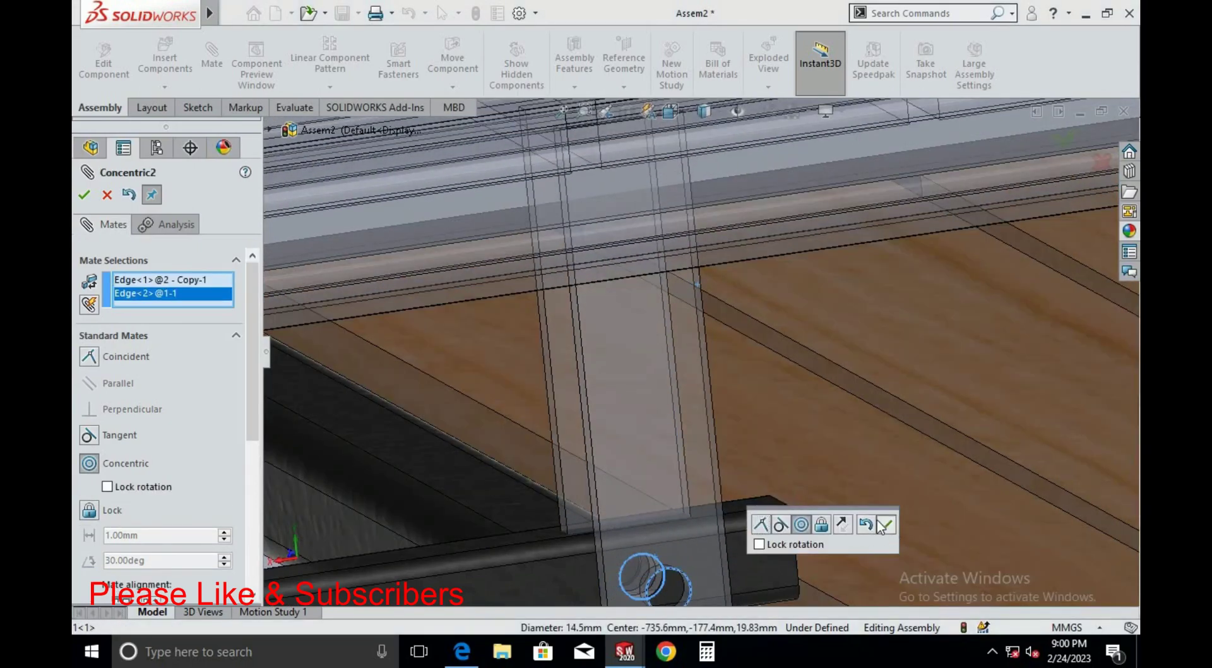
{"action": "left_click", "coordinate": [883, 524]}
{"action": "scroll", "coordinate": [740, 442], "scroll_direction": "up", "scroll_amount": 2}
{"action": "scroll", "coordinate": [737, 457], "scroll_direction": "up", "scroll_amount": 3}
{"action": "scroll", "coordinate": [737, 456], "scroll_direction": "up", "scroll_amount": 2}
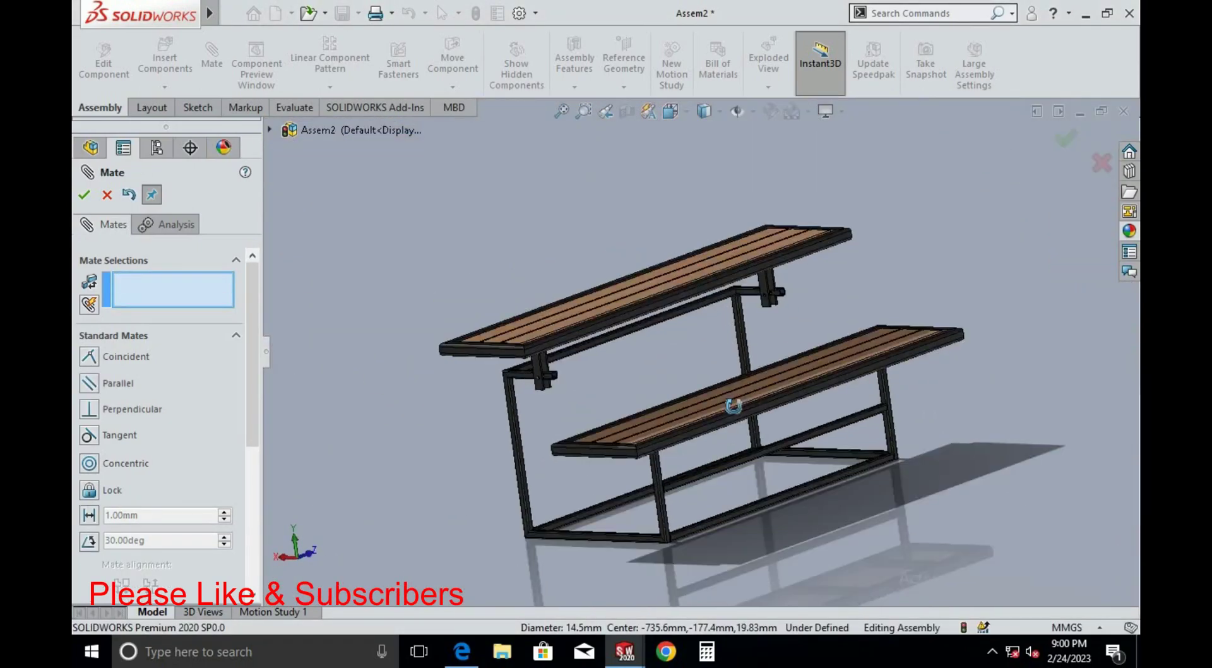
Rotate the backrest panel with Rotate Component to test the pivot
{"action": "middle_click_drag", "start_coordinate": [733, 405], "coordinate": [553, 237]}
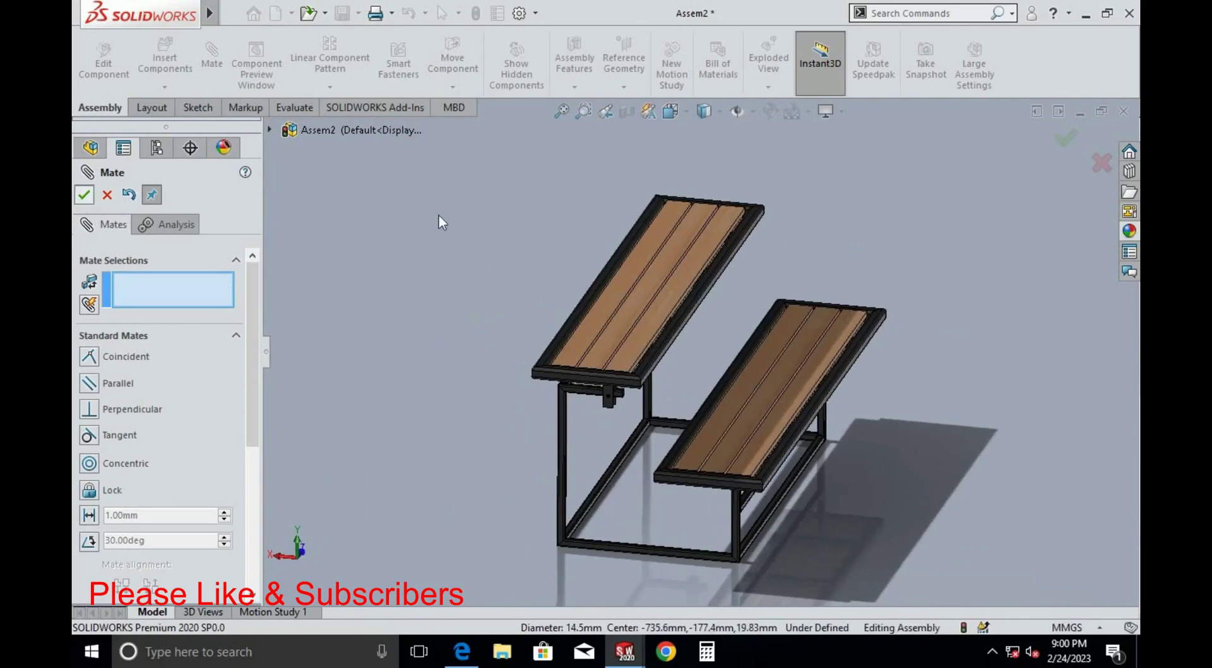
{"action": "key", "text": "Escape"}
{"action": "left_click", "coordinate": [450, 88]}
{"action": "left_click", "coordinate": [481, 125]}
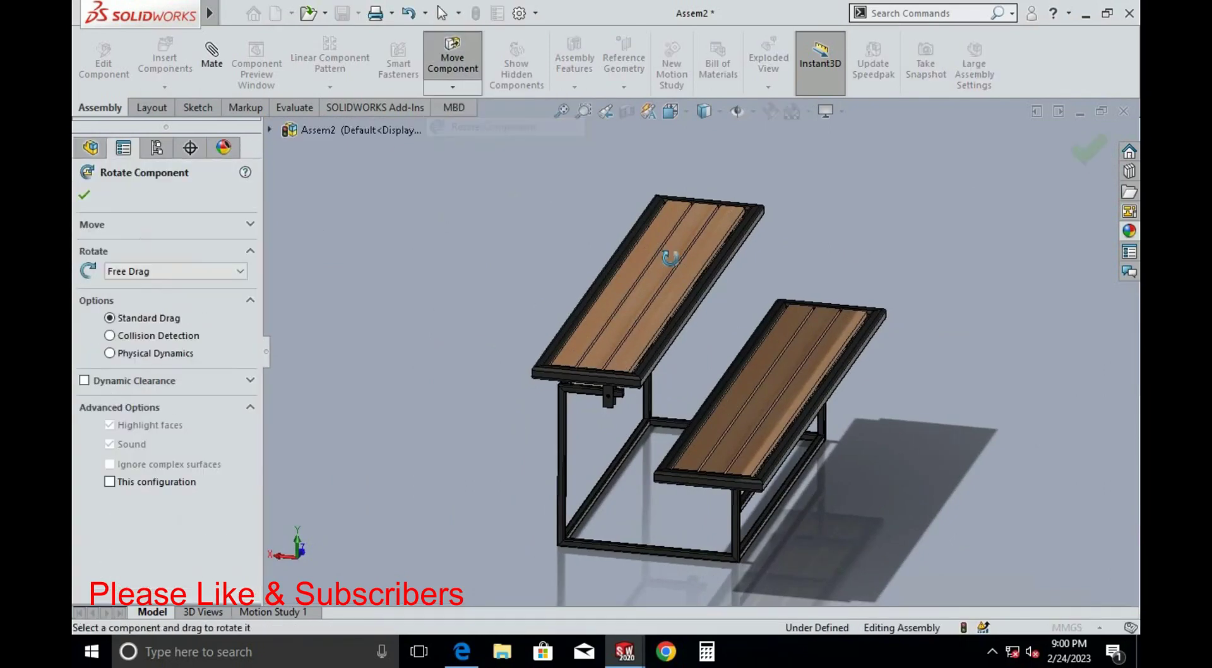
{"action": "left_click_drag", "start_coordinate": [659, 256], "coordinate": [544, 226]}
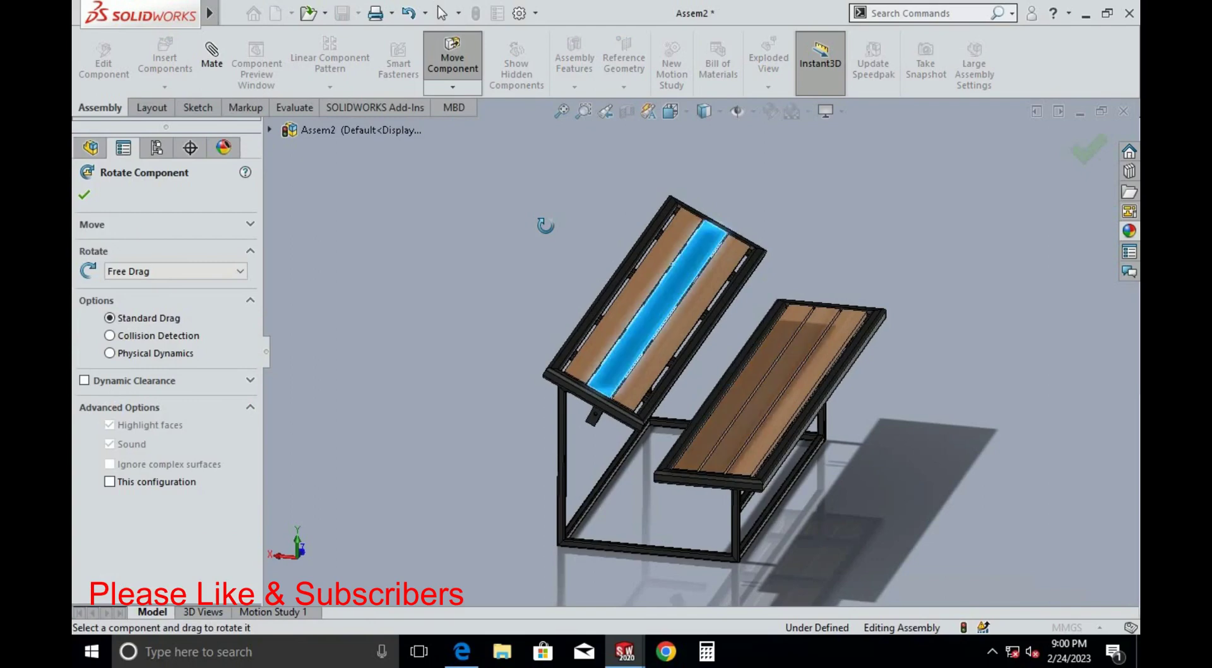
{"action": "key", "text": "Escape"}
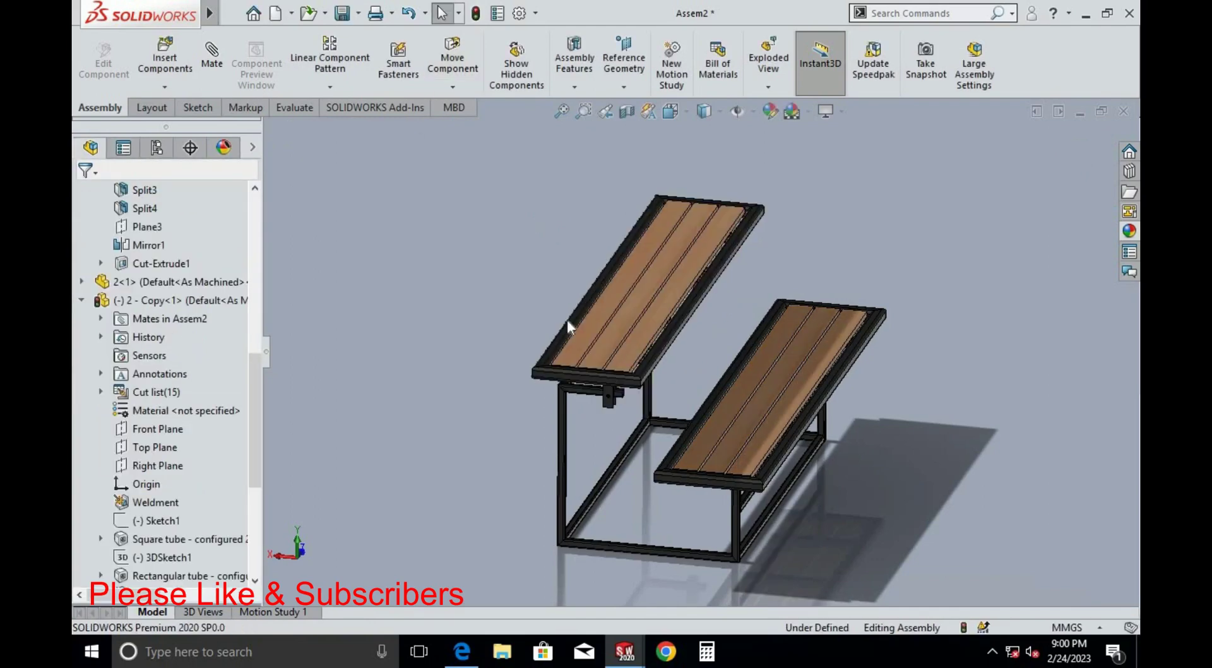
Orbit to a side view and clear an accidental frame-arm selection
{"action": "middle_click_drag", "start_coordinate": [515, 389], "coordinate": [600, 338]}
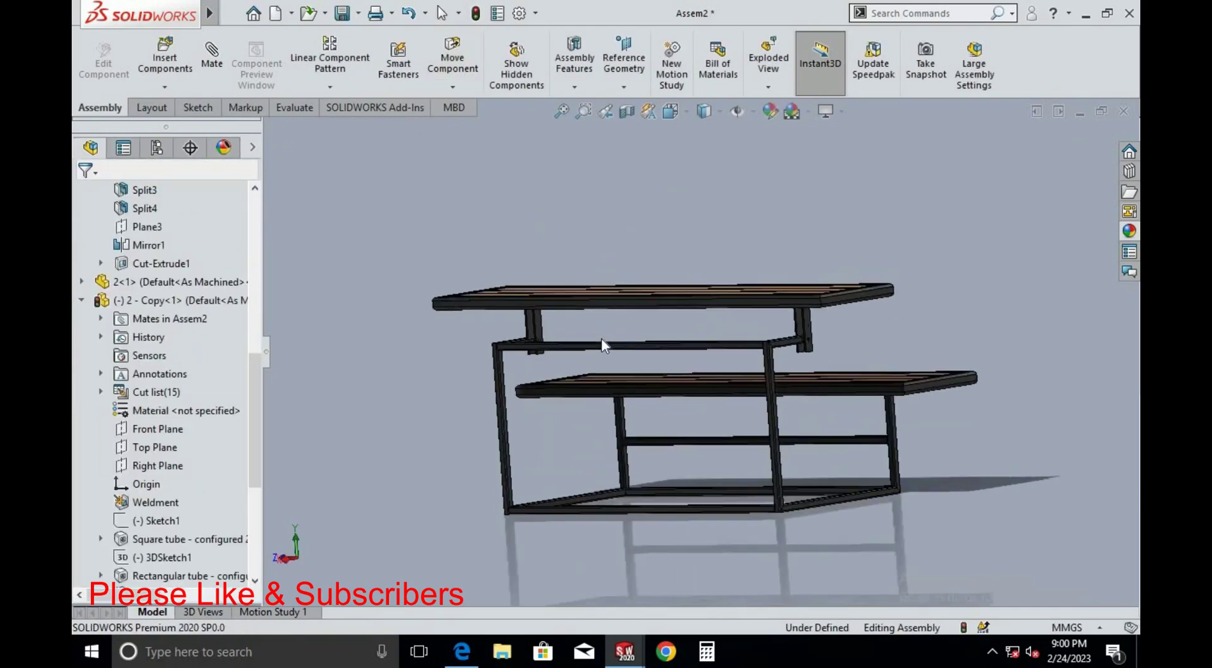
{"action": "scroll", "coordinate": [535, 326], "scroll_direction": "down", "scroll_amount": 3}
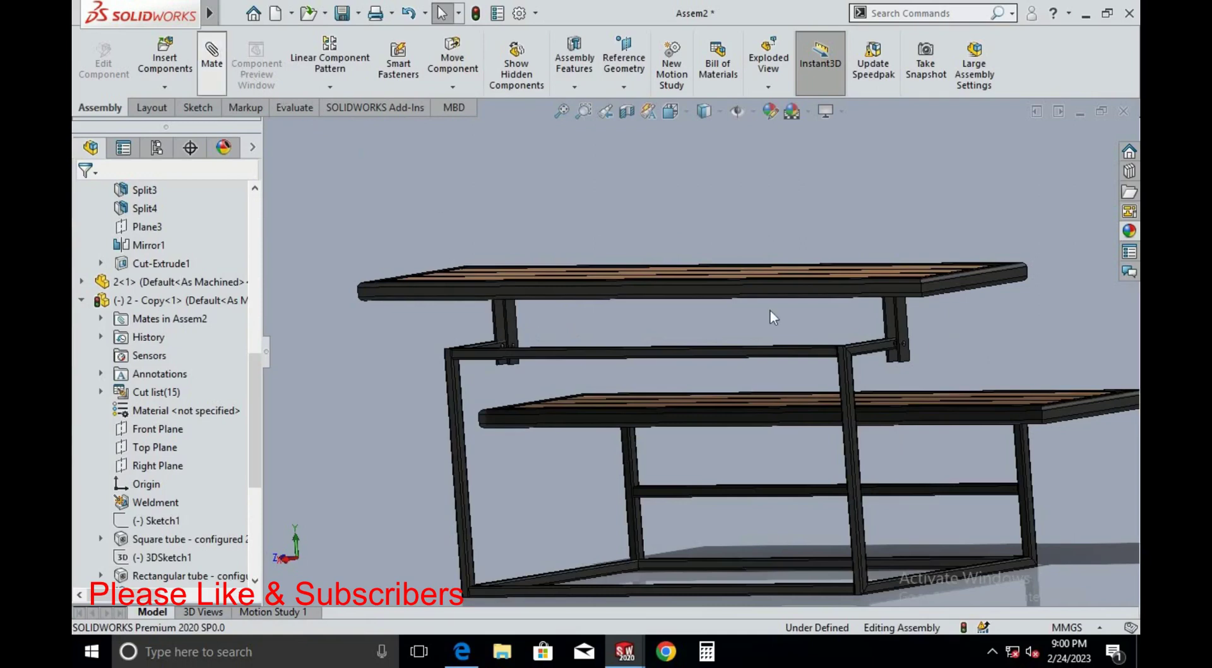
{"action": "scroll", "coordinate": [794, 384], "scroll_direction": "down", "scroll_amount": 3}
{"action": "scroll", "coordinate": [782, 357], "scroll_direction": "down", "scroll_amount": 3}
{"action": "left_click", "coordinate": [783, 357]}
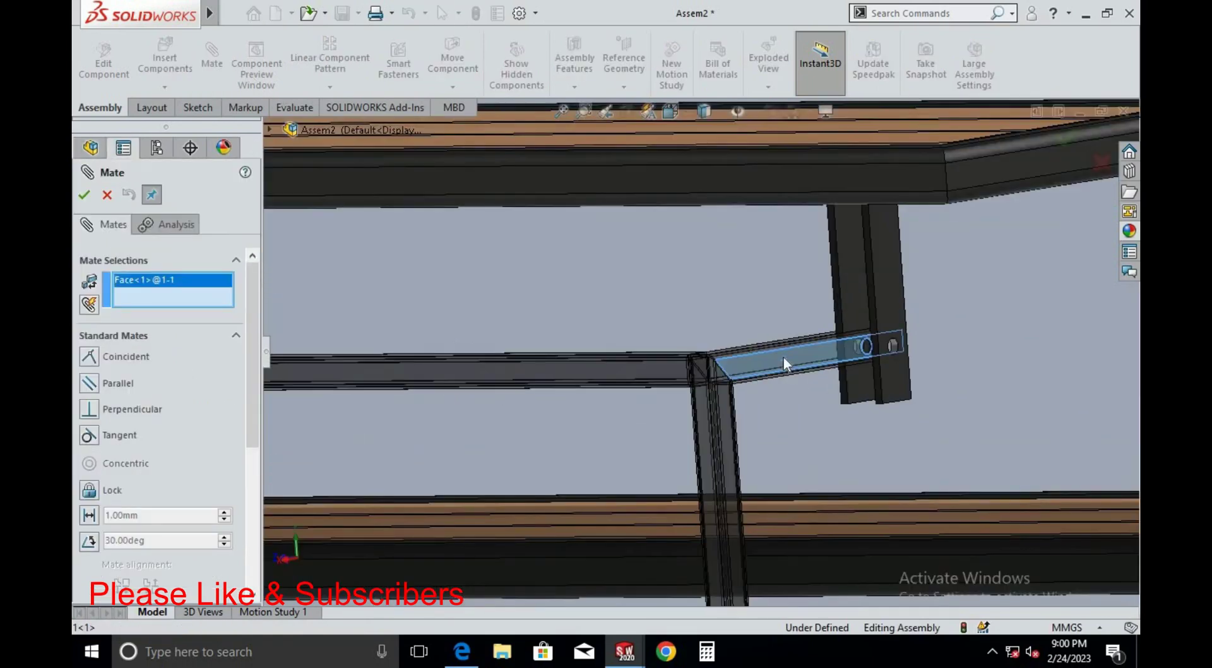
{"action": "key", "text": "Escape"}
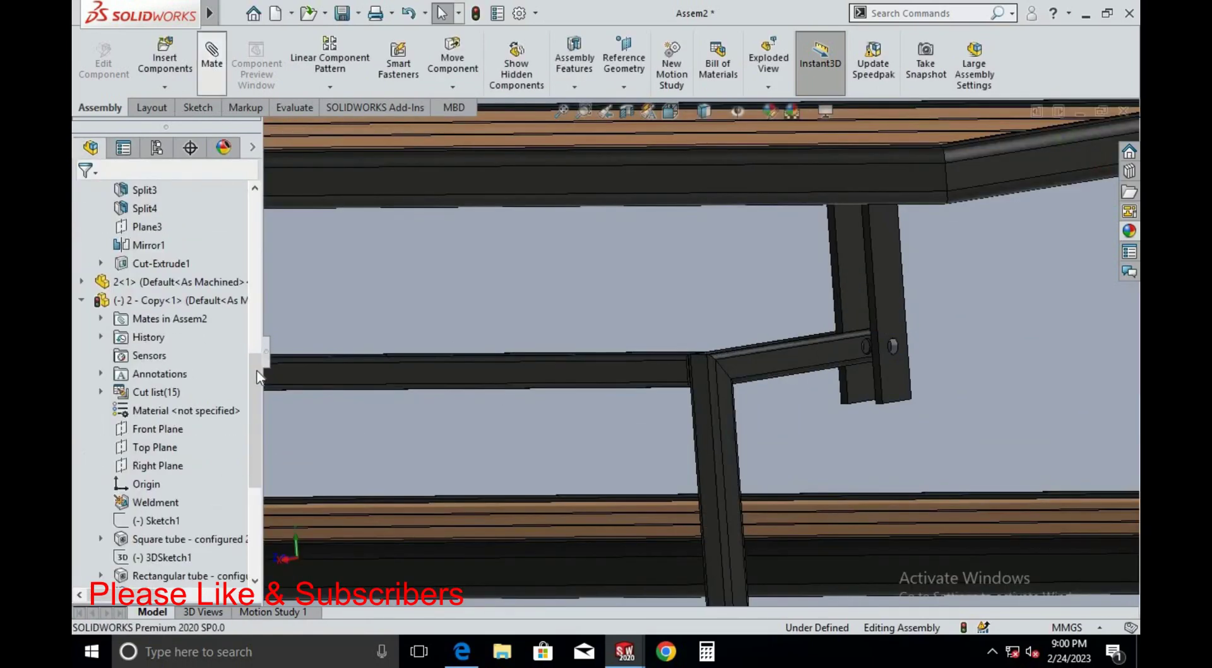
{"action": "scroll", "coordinate": [238, 417], "scroll_direction": "down", "scroll_amount": 5}
Start a Width advanced mate using both frame leg faces as width references
{"action": "left_click", "coordinate": [235, 414]}
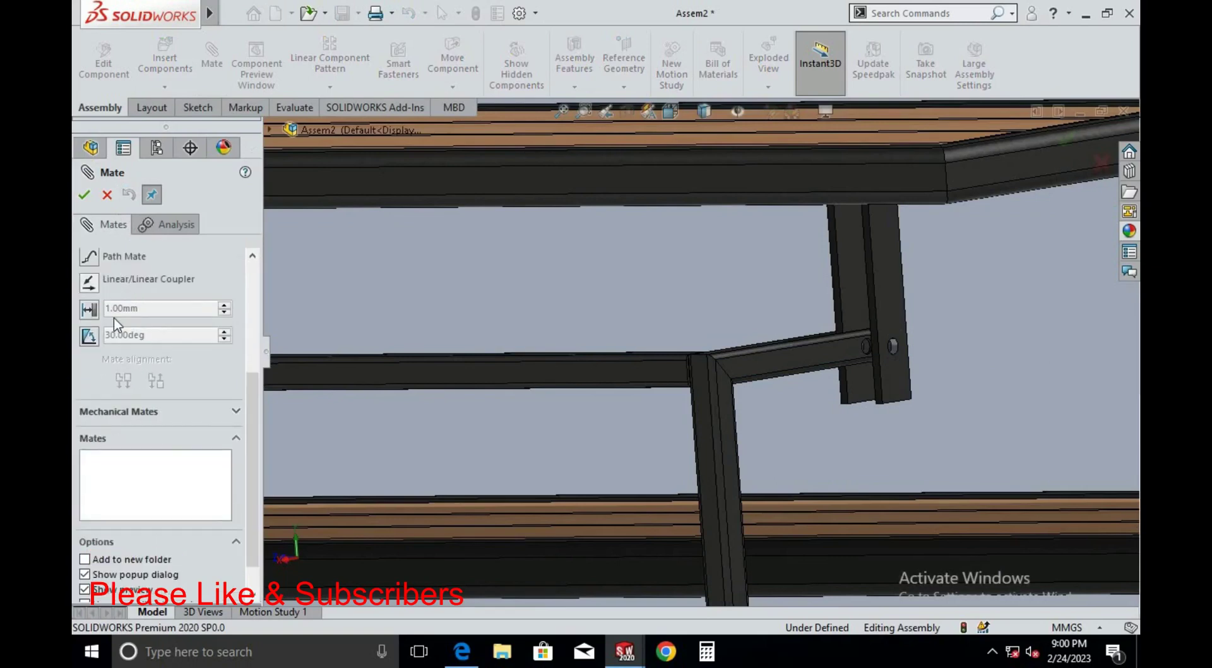
{"action": "scroll", "coordinate": [97, 323], "scroll_direction": "up", "scroll_amount": 2}
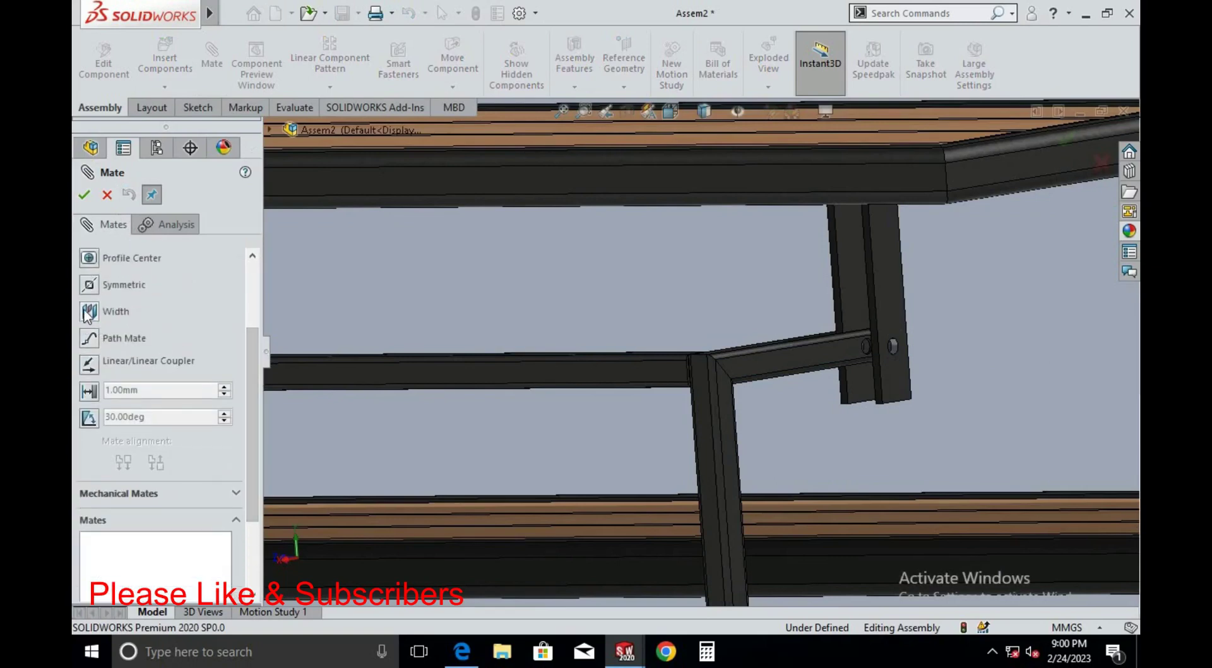
{"action": "left_click", "coordinate": [88, 312]}
{"action": "left_click", "coordinate": [729, 406]}
{"action": "scroll", "coordinate": [694, 378], "scroll_direction": "up", "scroll_amount": 3}
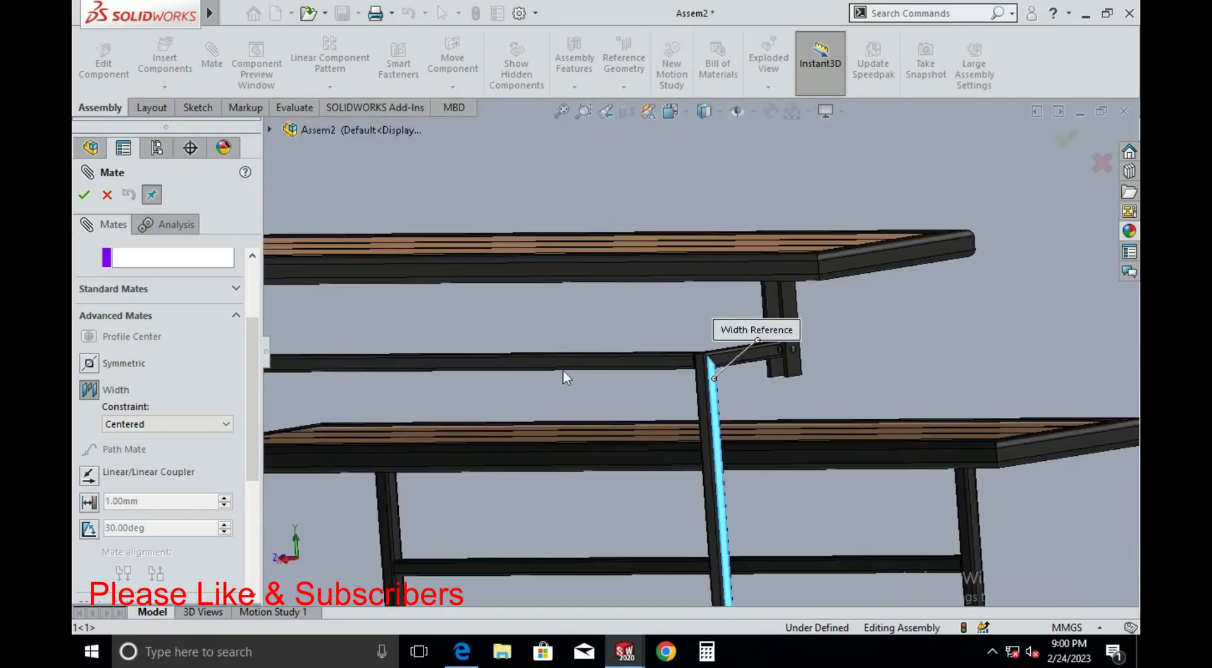
{"action": "scroll", "coordinate": [564, 378], "scroll_direction": "up", "scroll_amount": 2}
{"action": "scroll", "coordinate": [562, 396], "scroll_direction": "up", "scroll_amount": 2}
{"action": "scroll", "coordinate": [562, 404], "scroll_direction": "down", "scroll_amount": 3}
{"action": "scroll", "coordinate": [679, 373], "scroll_direction": "down", "scroll_amount": 3}
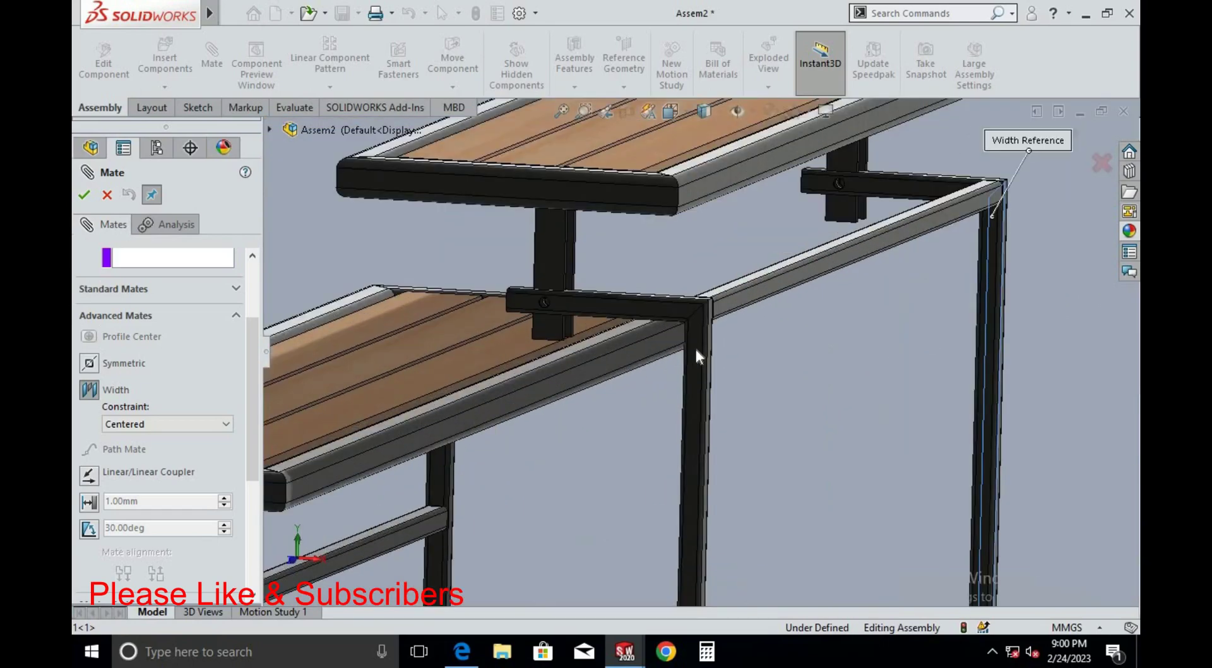
{"action": "left_click", "coordinate": [695, 347]}
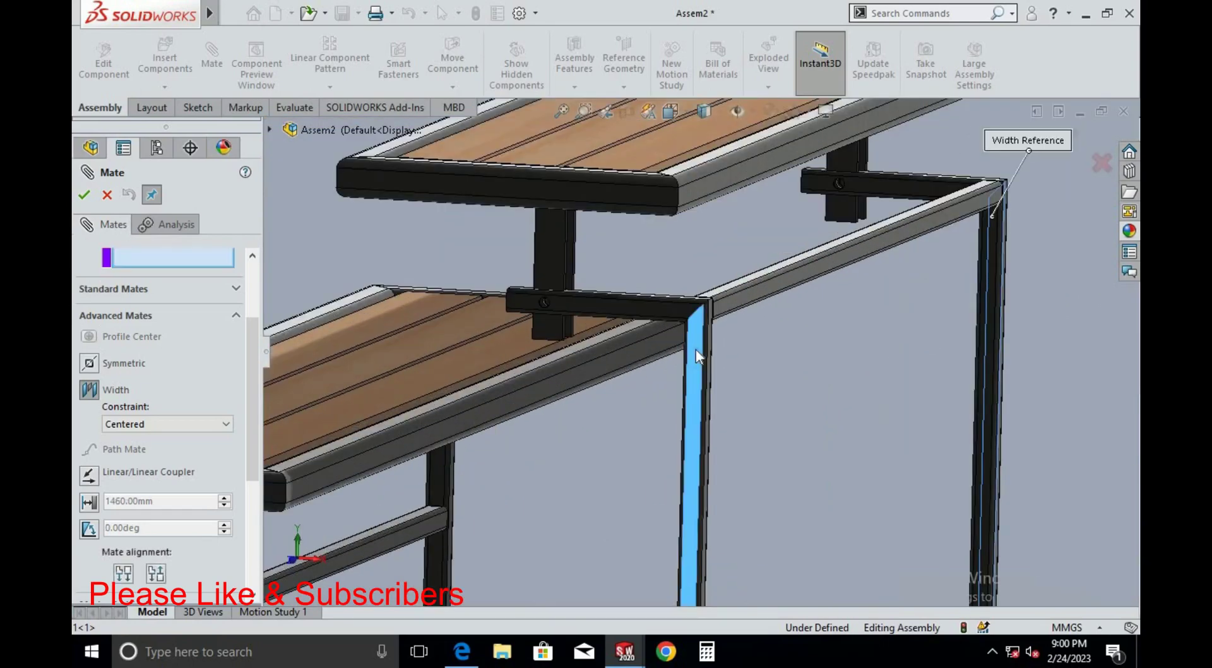
Select both upper panel end faces as tab references and confirm Width3
{"action": "left_click", "coordinate": [627, 188]}
{"action": "scroll", "coordinate": [646, 318], "scroll_direction": "up", "scroll_amount": 3}
{"action": "scroll", "coordinate": [725, 325], "scroll_direction": "up", "scroll_amount": 2}
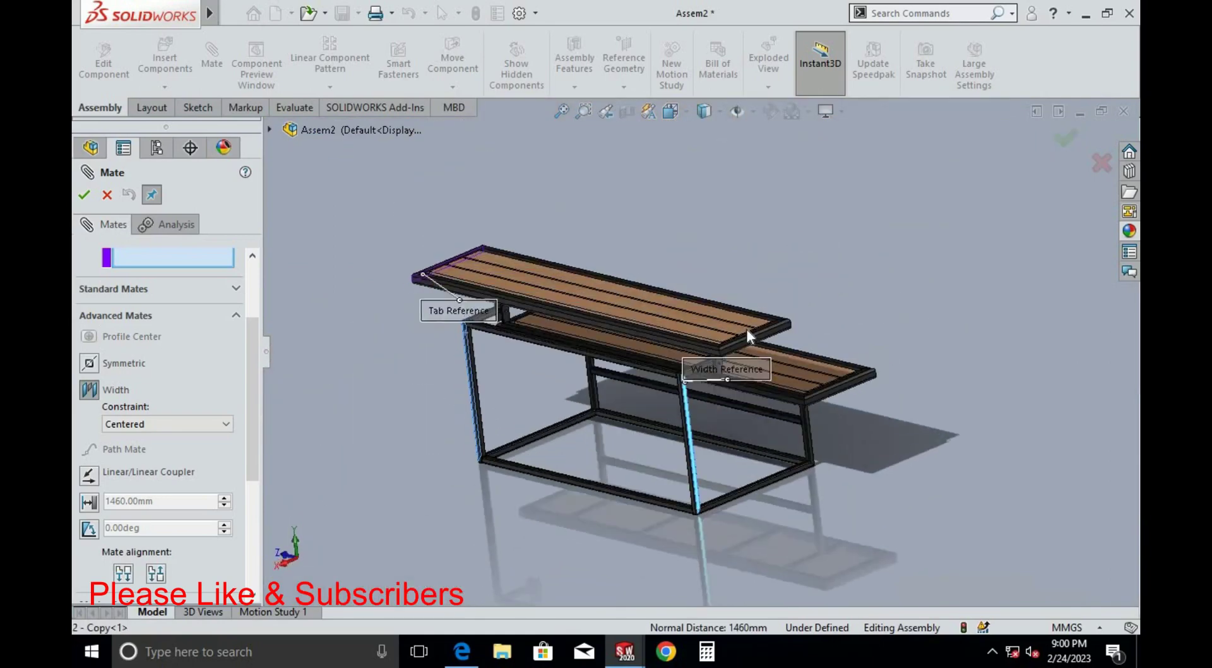
{"action": "scroll", "coordinate": [746, 328], "scroll_direction": "down", "scroll_amount": 3}
{"action": "left_click", "coordinate": [715, 365]}
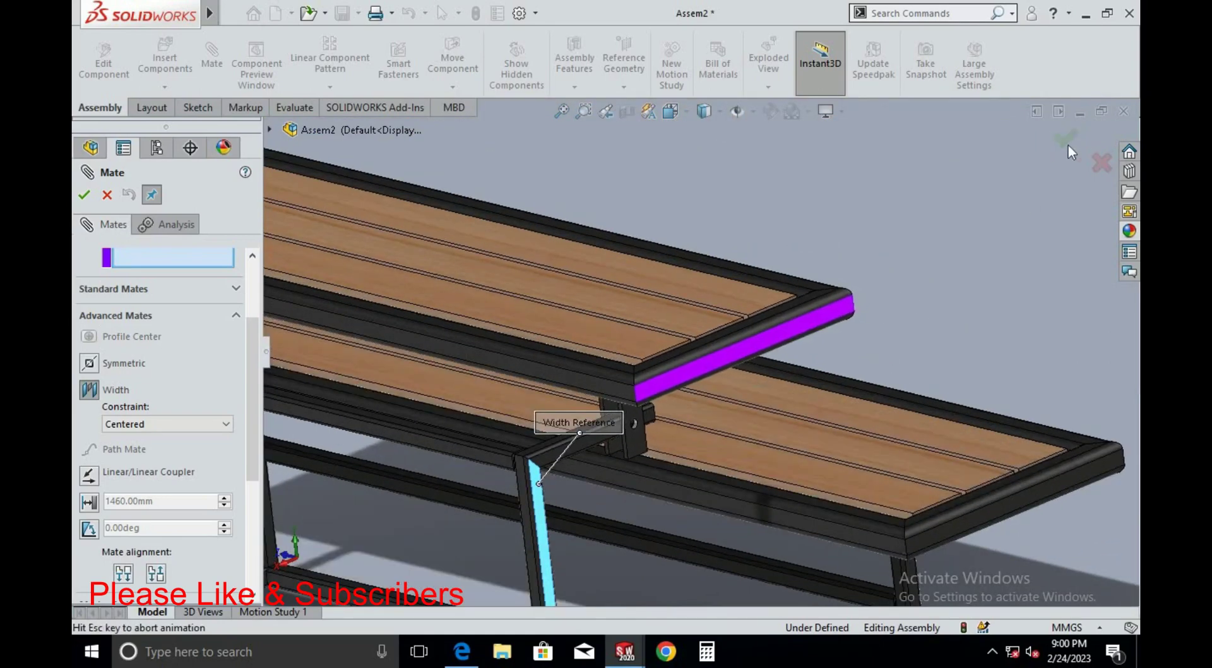
{"action": "left_click", "coordinate": [1065, 141]}
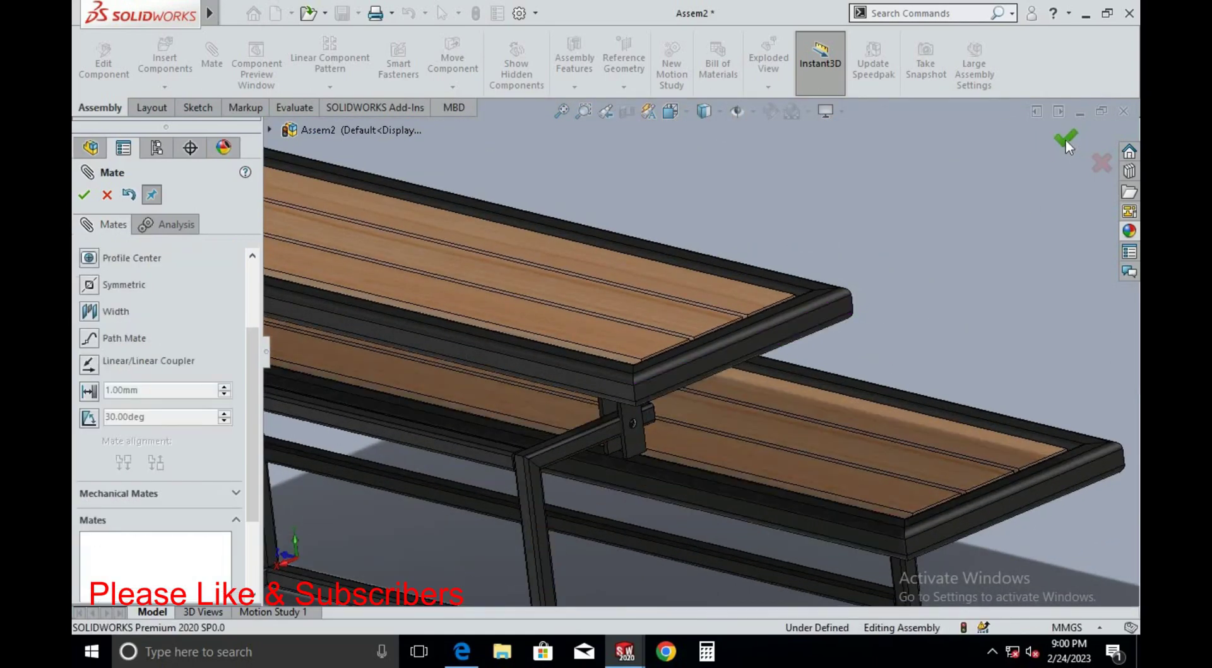
{"action": "left_click", "coordinate": [1065, 139]}
{"action": "scroll", "coordinate": [753, 350], "scroll_direction": "up", "scroll_amount": 5}
{"action": "mouse_move", "coordinate": [752, 350]}
{"action": "middle_mouse_down"}
{"action": "mouse_move", "coordinate": [566, 396]}
{"action": "mouse_move", "coordinate": [652, 404]}
{"action": "middle_mouse_up"}
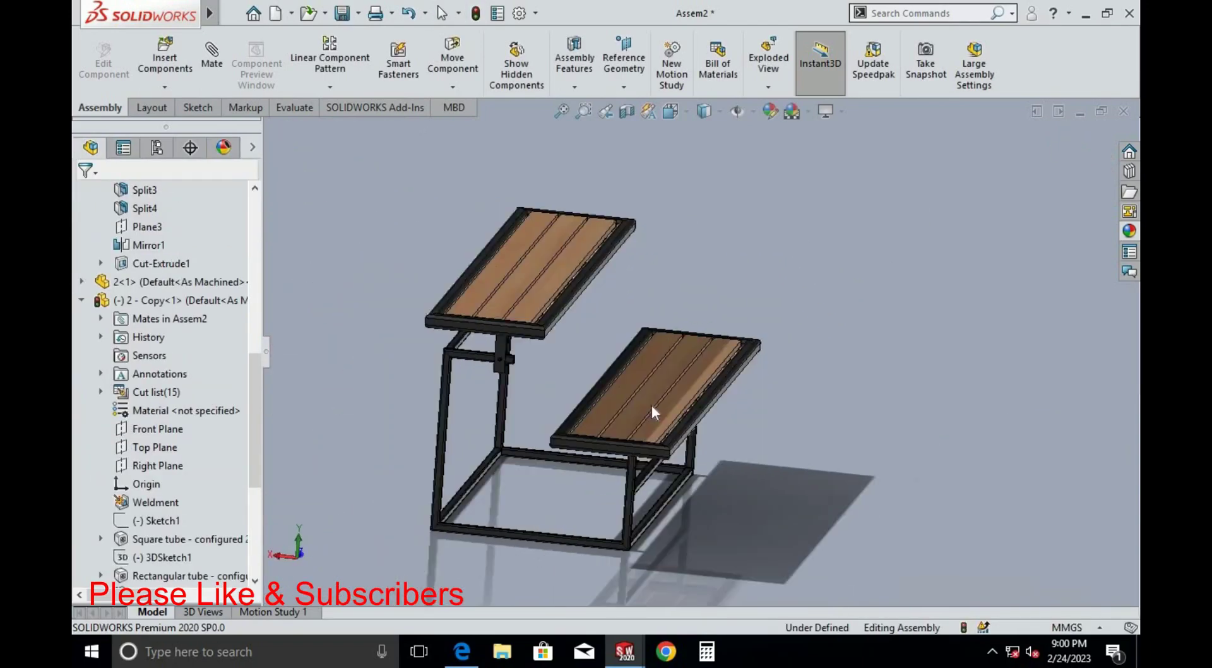
{"action": "scroll", "coordinate": [603, 308], "scroll_direction": "down", "scroll_amount": 5}
Rotate the upper panel up into a tilted upright backrest
{"action": "left_click", "coordinate": [452, 87]}
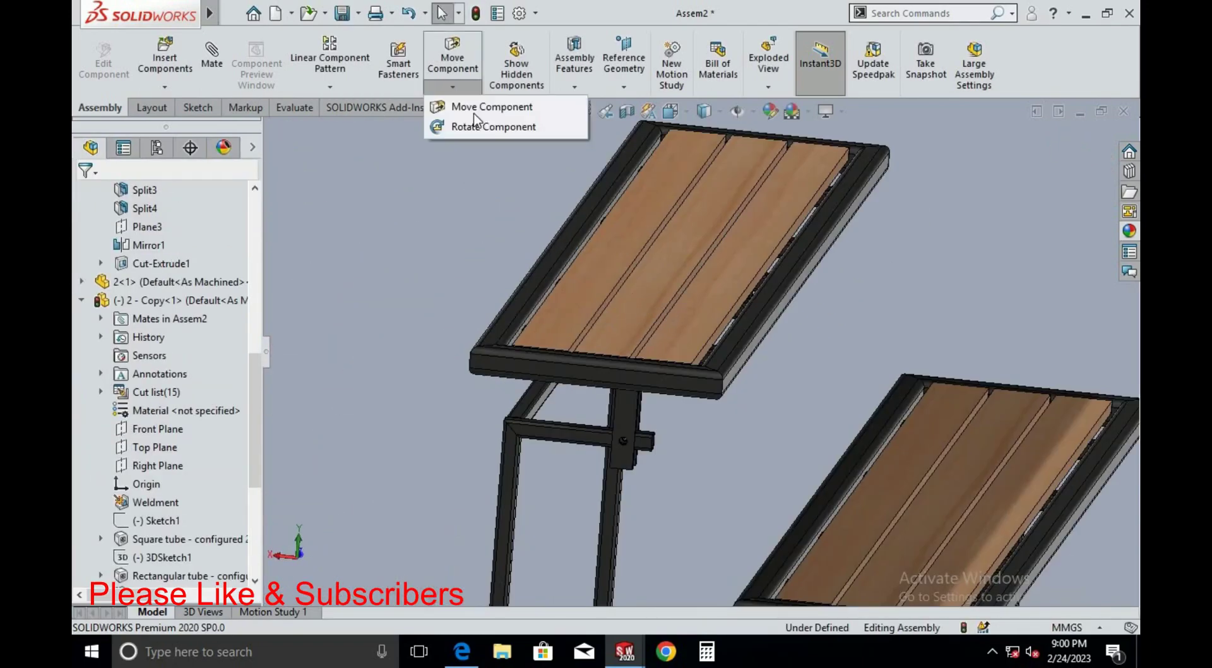
{"action": "mouse_move", "coordinate": [659, 264]}
{"action": "left_mouse_down"}
{"action": "mouse_move", "coordinate": [684, 218]}
{"action": "mouse_move", "coordinate": [820, 412]}
{"action": "left_mouse_up"}
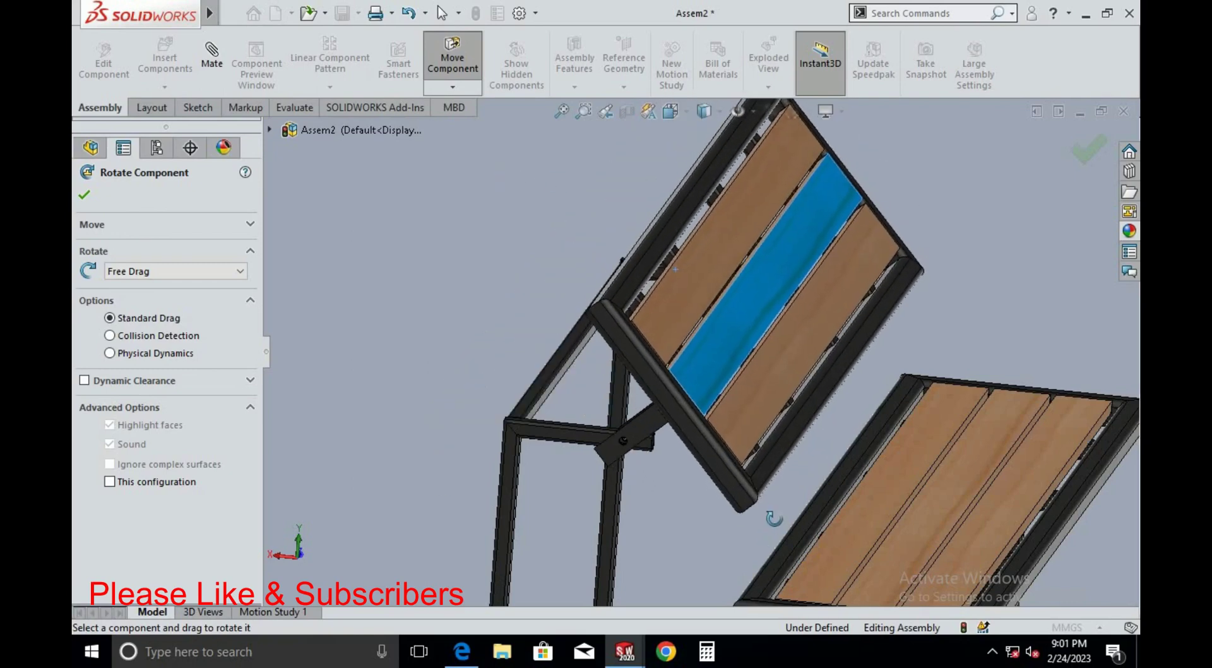
{"action": "scroll", "coordinate": [745, 404], "scroll_direction": "up", "scroll_amount": 5}
{"action": "mouse_move", "coordinate": [743, 402]}
{"action": "left_mouse_down"}
{"action": "mouse_move", "coordinate": [753, 344]}
{"action": "mouse_move", "coordinate": [688, 273]}
{"action": "mouse_move", "coordinate": [772, 306]}
{"action": "mouse_move", "coordinate": [768, 387]}
{"action": "mouse_move", "coordinate": [650, 284]}
{"action": "mouse_move", "coordinate": [674, 231]}
{"action": "left_mouse_up"}
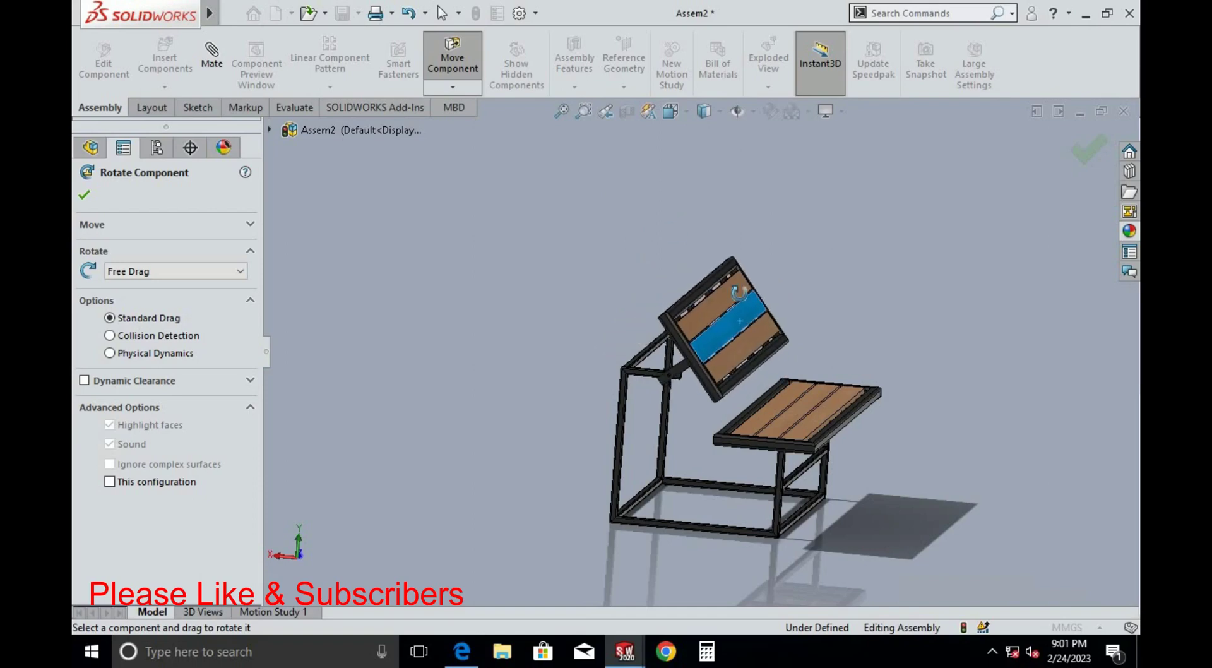
{"action": "scroll", "coordinate": [767, 353], "scroll_direction": "down", "scroll_amount": 3}
Add a Parallel mate between a backrest frame edge and the seat's top edge
{"action": "left_click", "coordinate": [212, 55]}
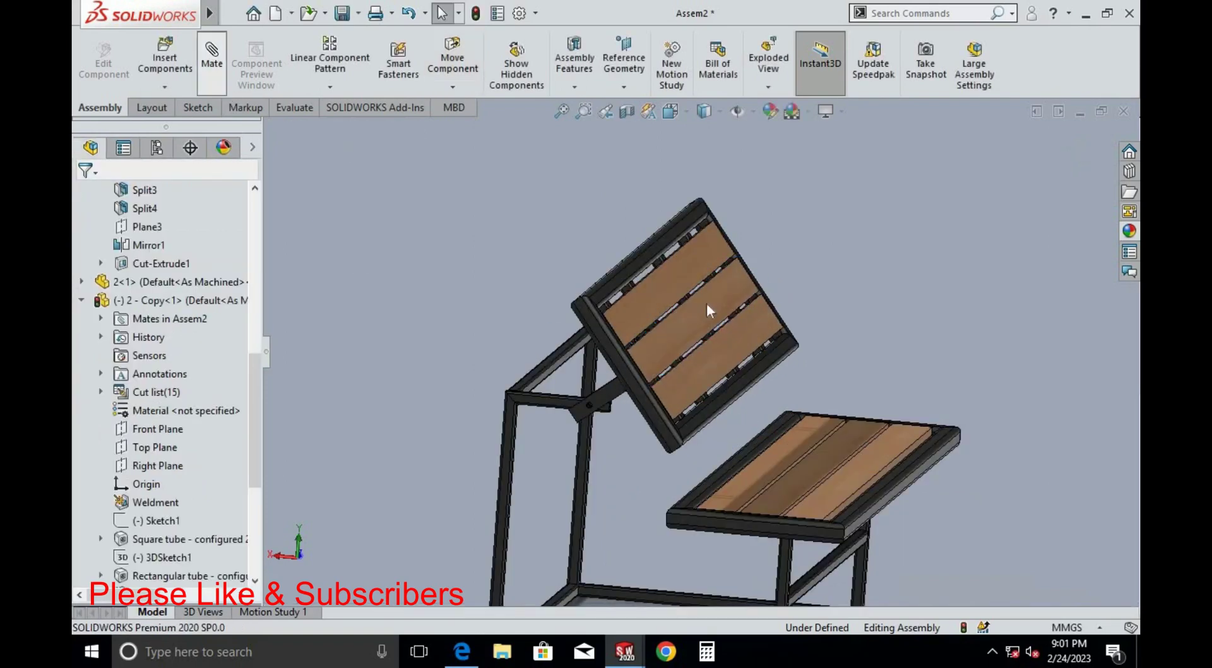
{"action": "left_click", "coordinate": [727, 388]}
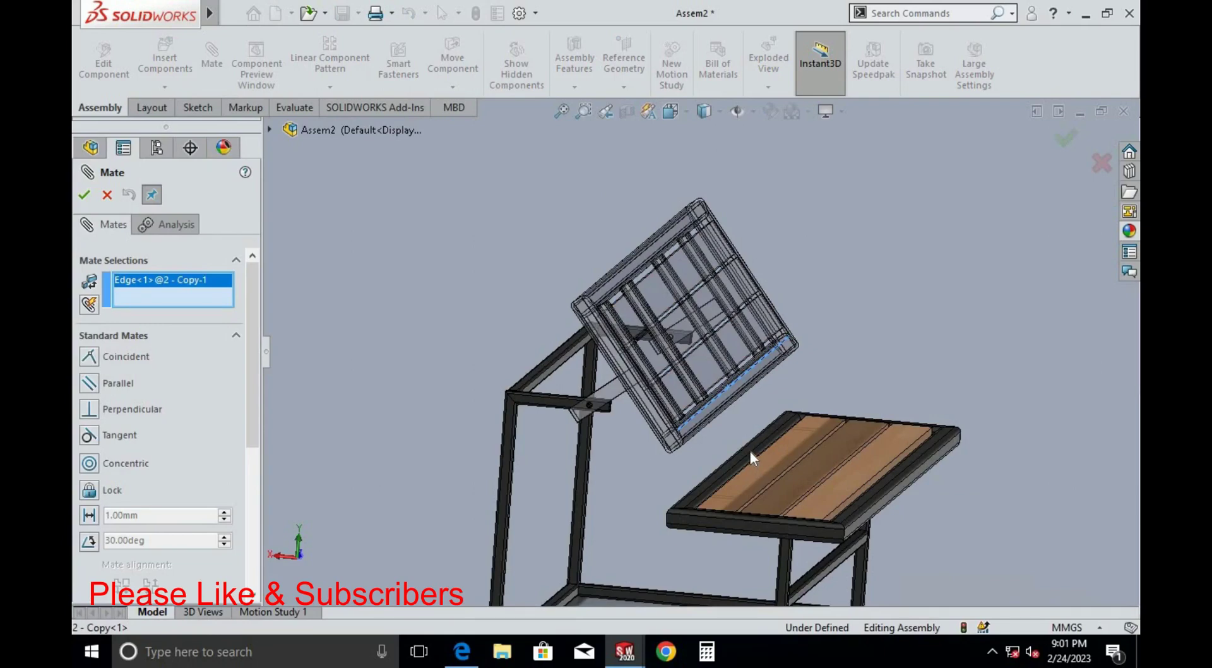
{"action": "left_click", "coordinate": [750, 447]}
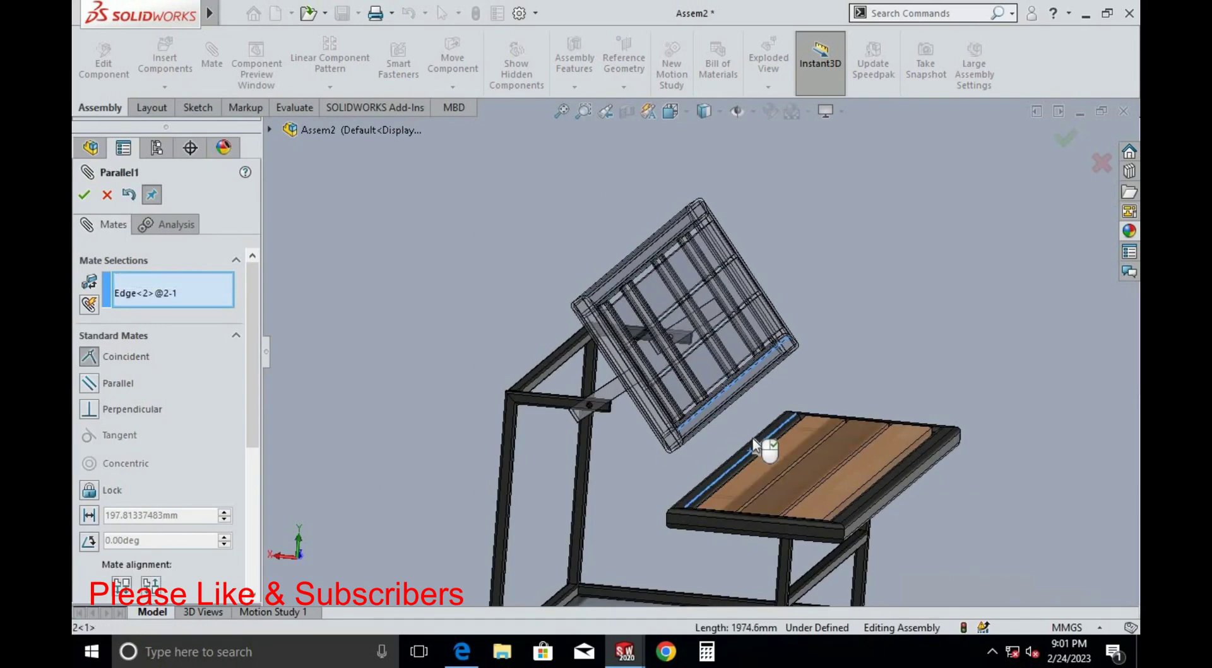
{"action": "right_click", "coordinate": [749, 449]}
{"action": "right_click", "coordinate": [639, 498]}
{"action": "scroll", "coordinate": [687, 410], "scroll_direction": "down", "scroll_amount": 5}
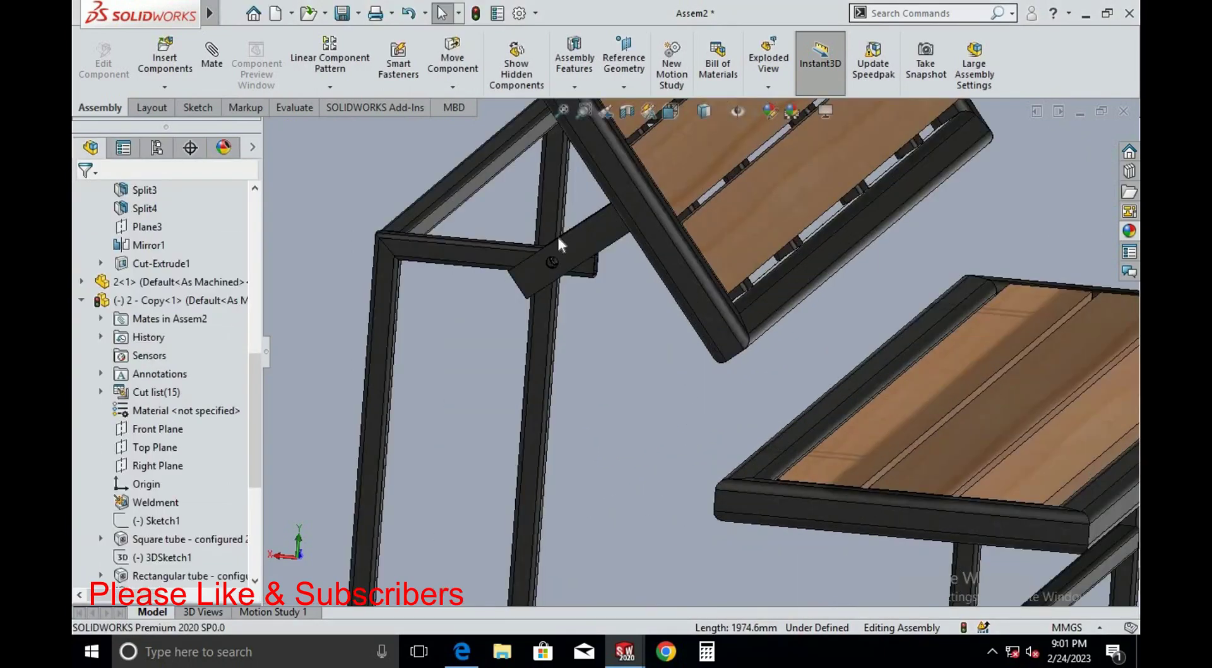
{"action": "mouse_move", "coordinate": [648, 326]}
{"action": "middle_mouse_down"}
{"action": "mouse_move", "coordinate": [634, 372]}
{"action": "mouse_move", "coordinate": [639, 535]}
{"action": "middle_mouse_up"}
{"action": "scroll", "coordinate": [634, 372], "scroll_direction": "up", "scroll_amount": 3}
{"action": "scroll", "coordinate": [638, 535], "scroll_direction": "down", "scroll_amount": 5}
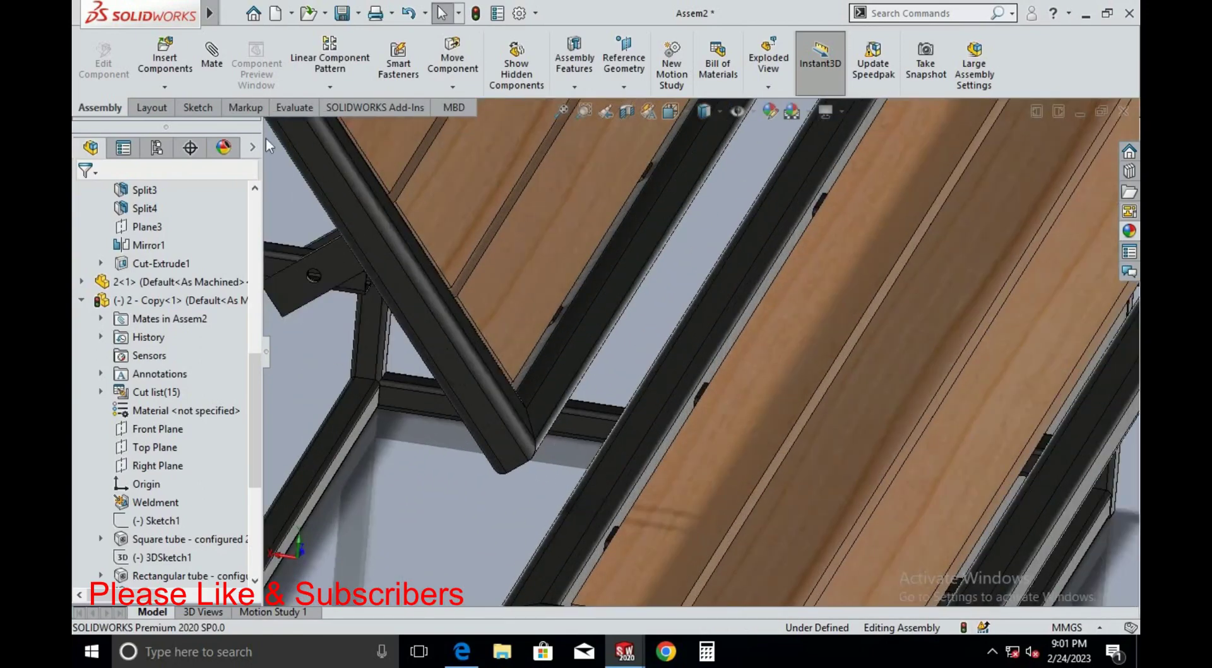
Mate a backrest frame face parallel to the lower frame bar face
{"action": "key", "text": "m"}
{"action": "left_click", "coordinate": [559, 399]}
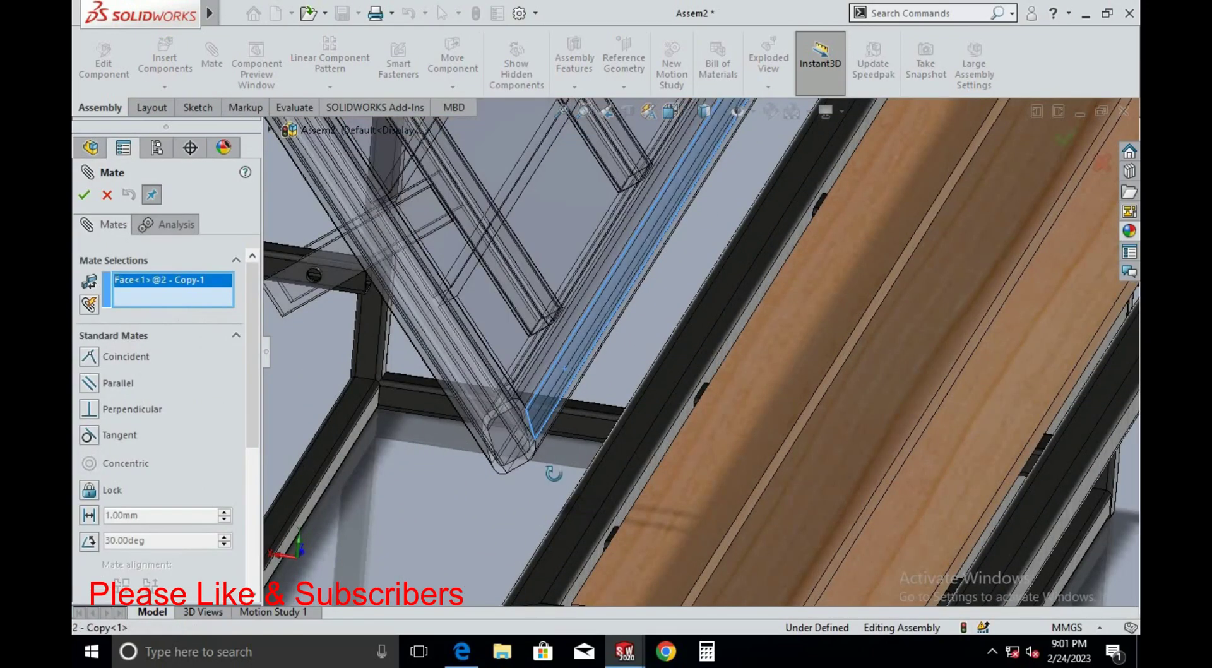
{"action": "mouse_move", "coordinate": [559, 399]}
{"action": "middle_mouse_down"}
{"action": "mouse_move", "coordinate": [580, 499]}
{"action": "mouse_move", "coordinate": [600, 521]}
{"action": "middle_mouse_up"}
{"action": "left_click", "coordinate": [601, 524]}
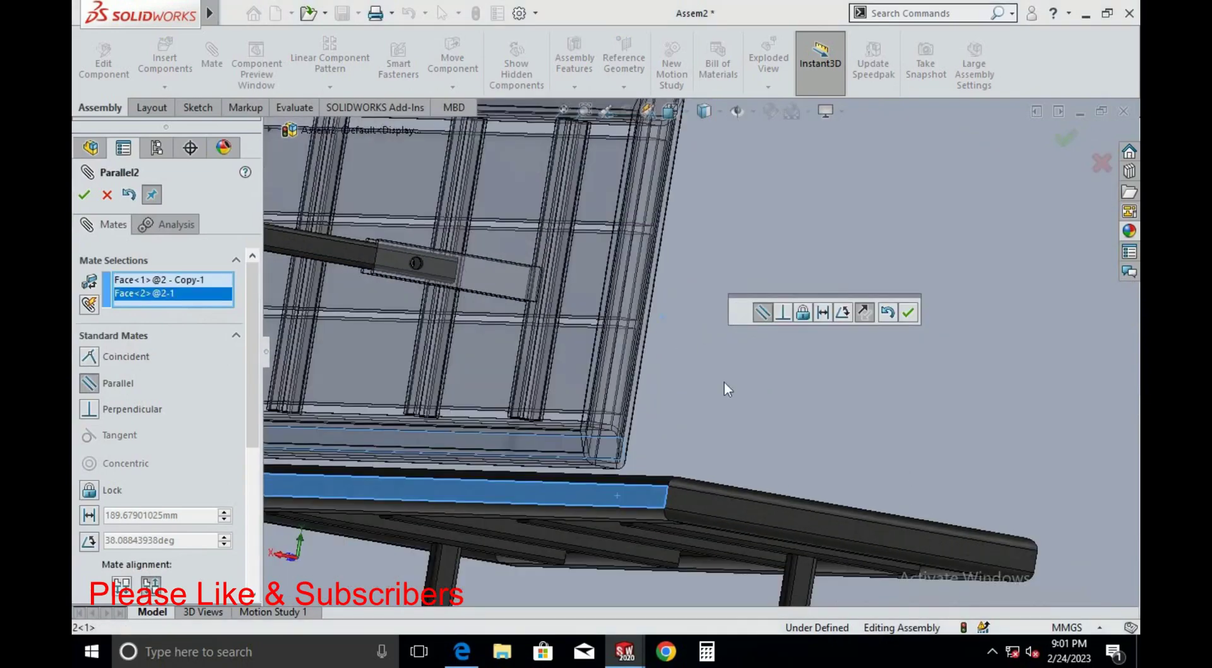
{"action": "scroll", "coordinate": [725, 381], "scroll_direction": "up", "scroll_amount": 4}
{"action": "left_click", "coordinate": [907, 311]}
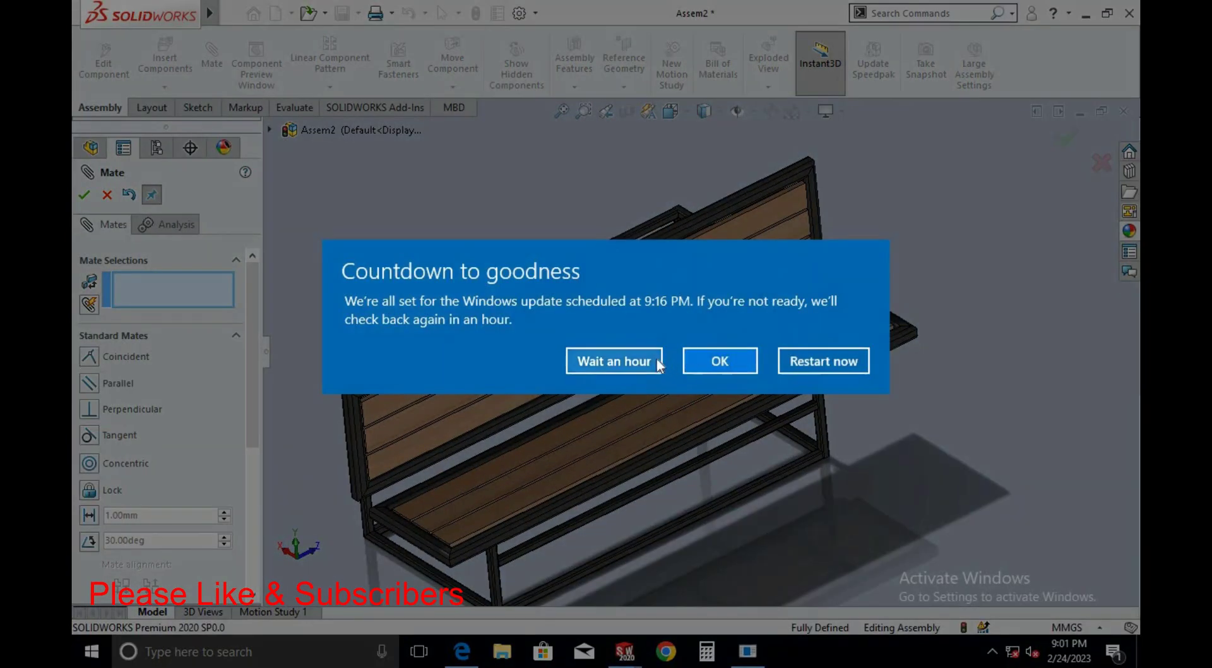
{"action": "left_click", "coordinate": [657, 361]}
{"action": "mouse_move", "coordinate": [608, 480]}
{"action": "middle_mouse_down"}
{"action": "mouse_move", "coordinate": [658, 435]}
{"action": "mouse_move", "coordinate": [584, 396]}
{"action": "middle_mouse_up"}
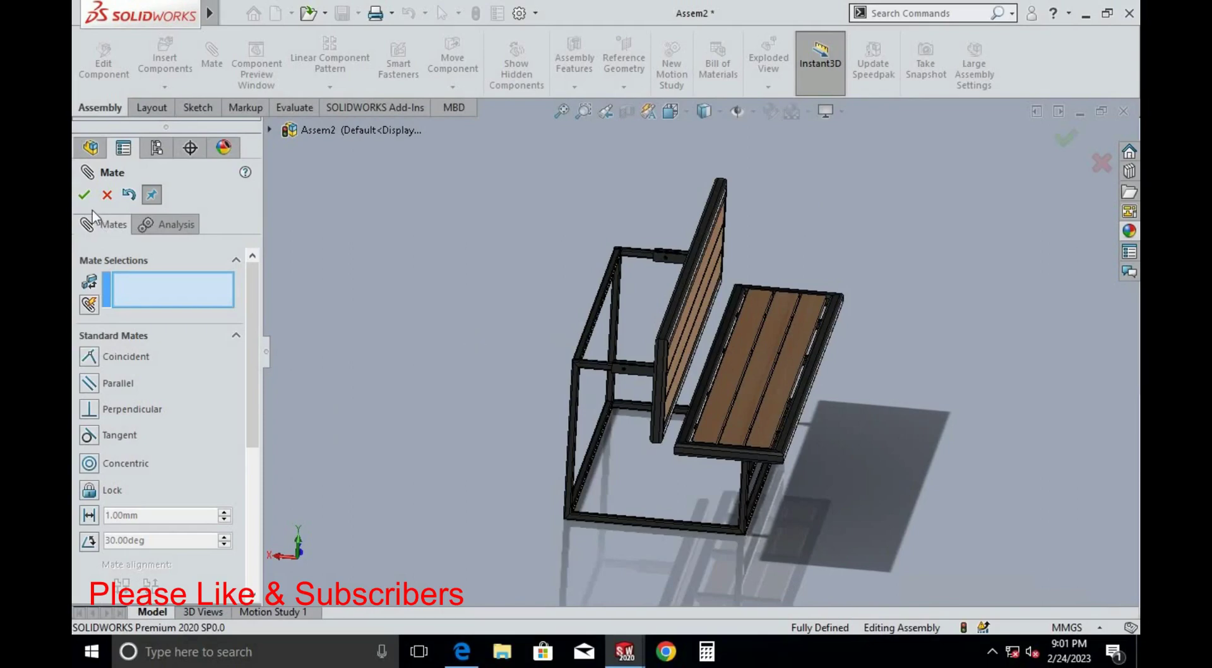
{"action": "left_click", "coordinate": [82, 194]}
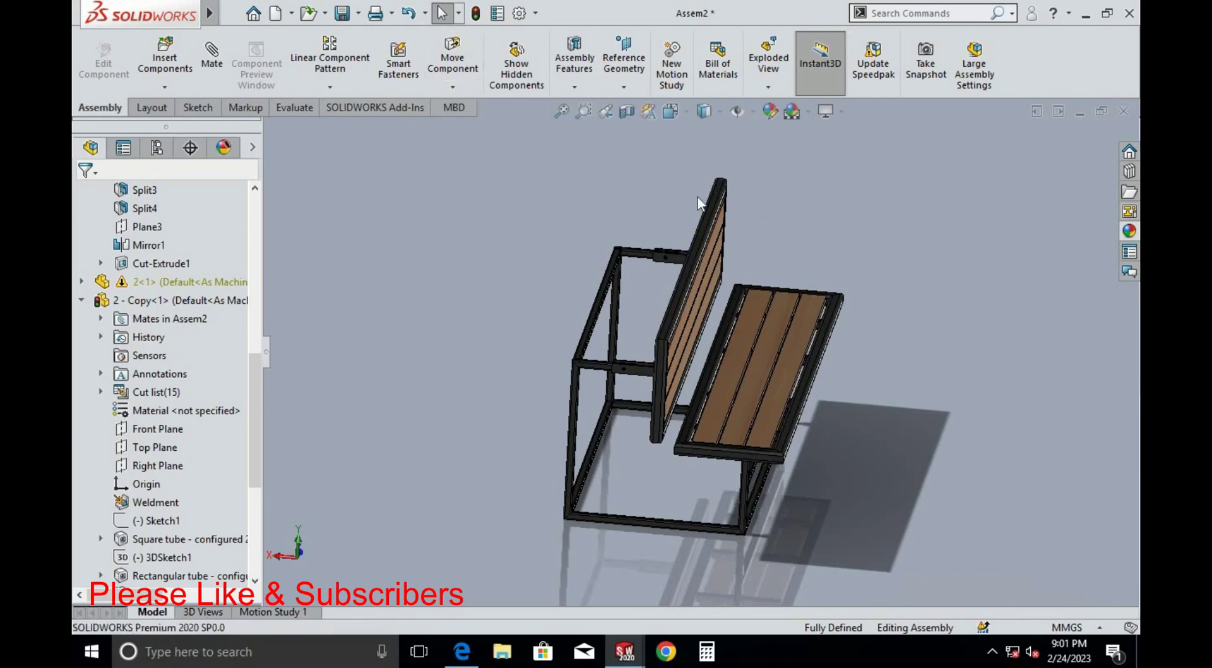
Delete the Parallel2 mate from the backrest's View Mates list
{"action": "left_click", "coordinate": [691, 229]}
{"action": "right_click", "coordinate": [128, 301]}
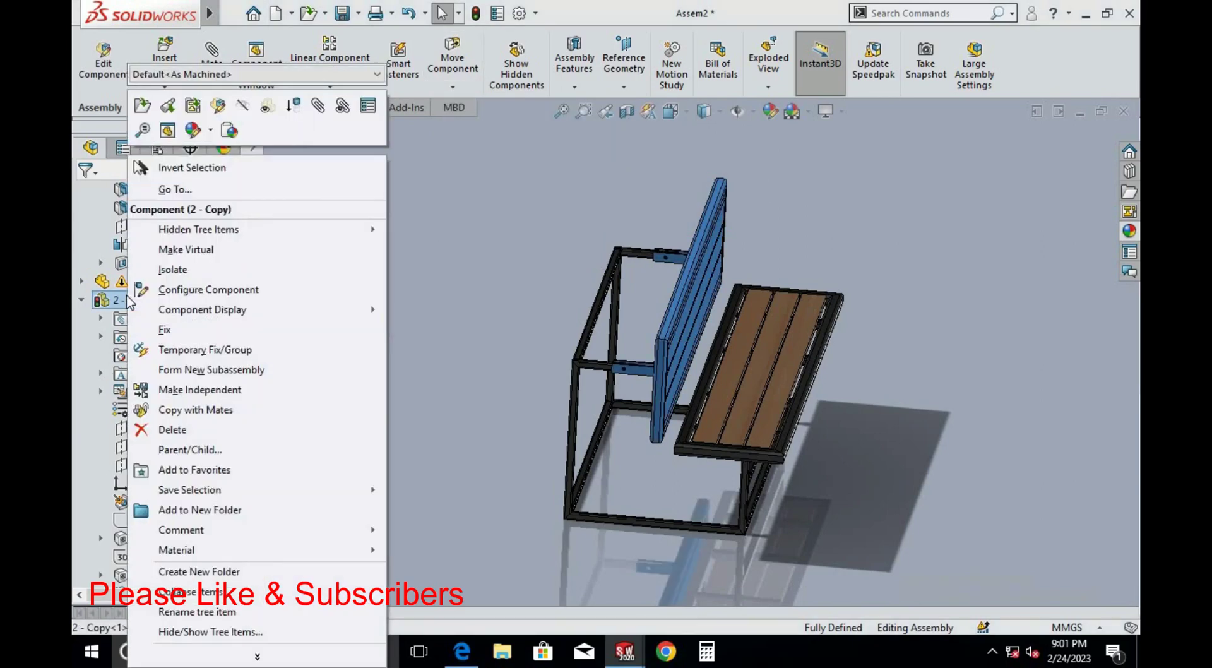
{"action": "left_click", "coordinate": [342, 105]}
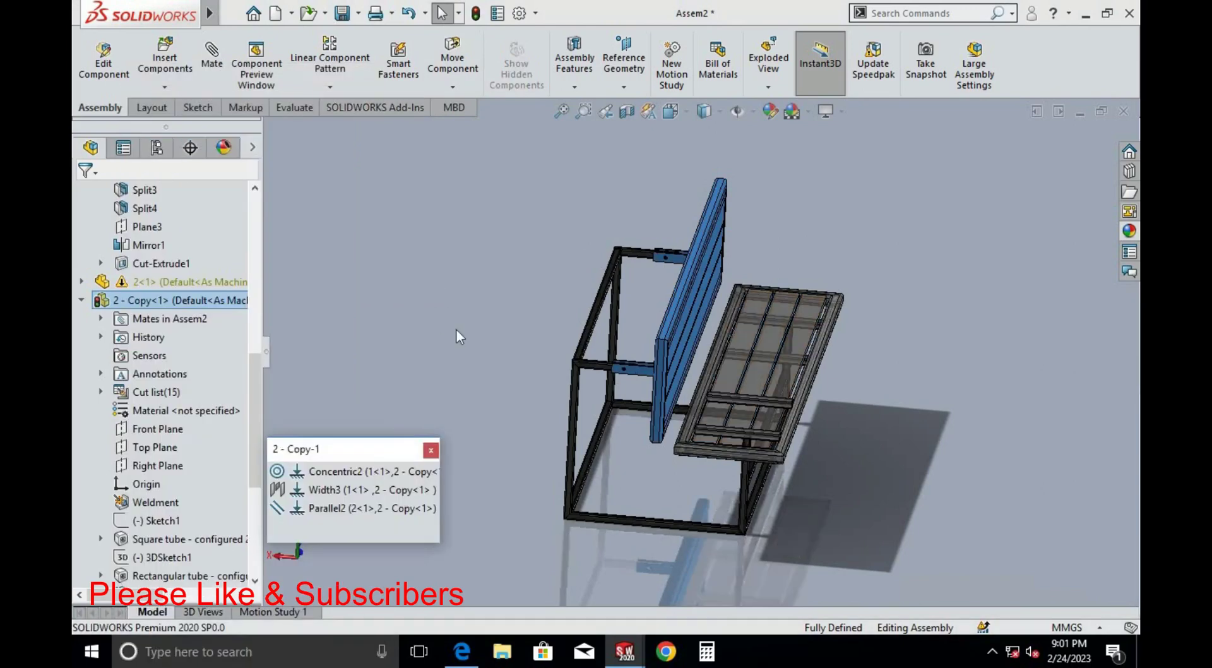
{"action": "left_click", "coordinate": [364, 509]}
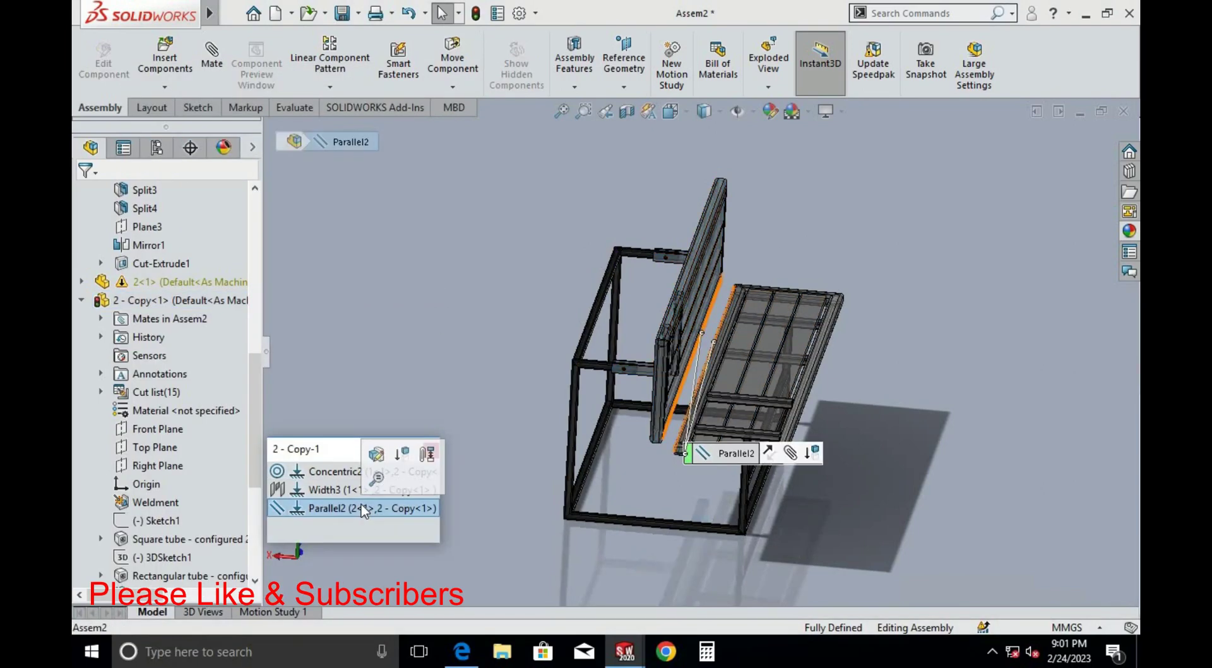
{"action": "right_click", "coordinate": [364, 508]}
{"action": "left_click", "coordinate": [422, 411]}
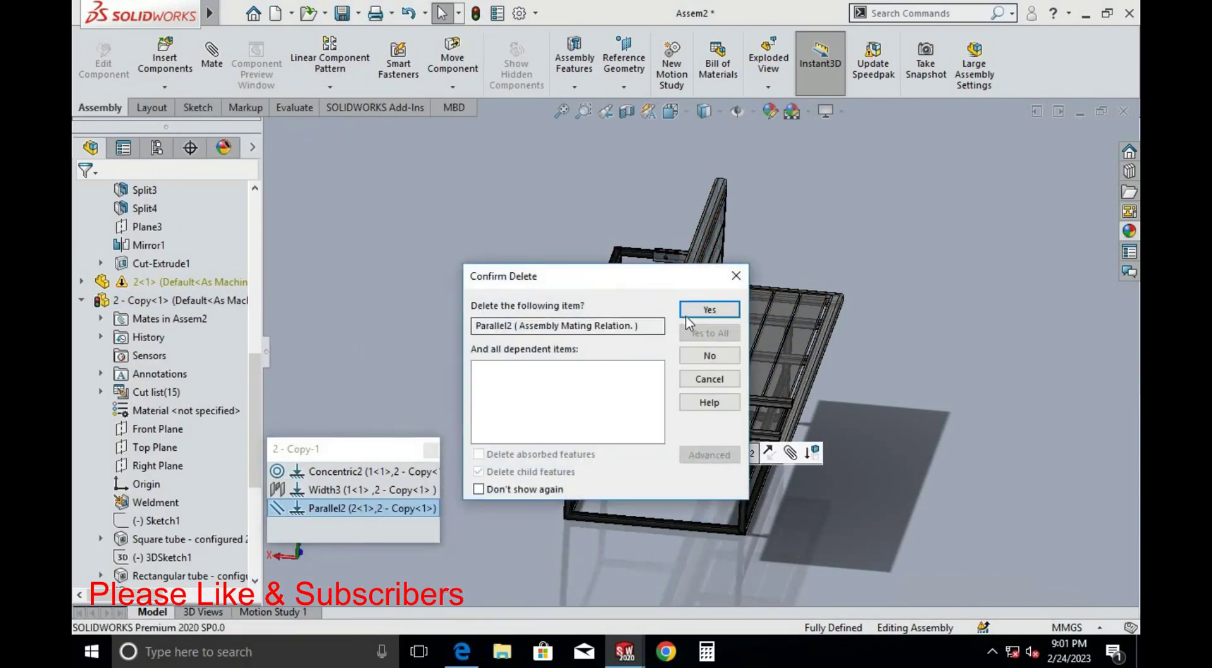
{"action": "left_click", "coordinate": [710, 309]}
{"action": "left_click", "coordinate": [433, 449]}
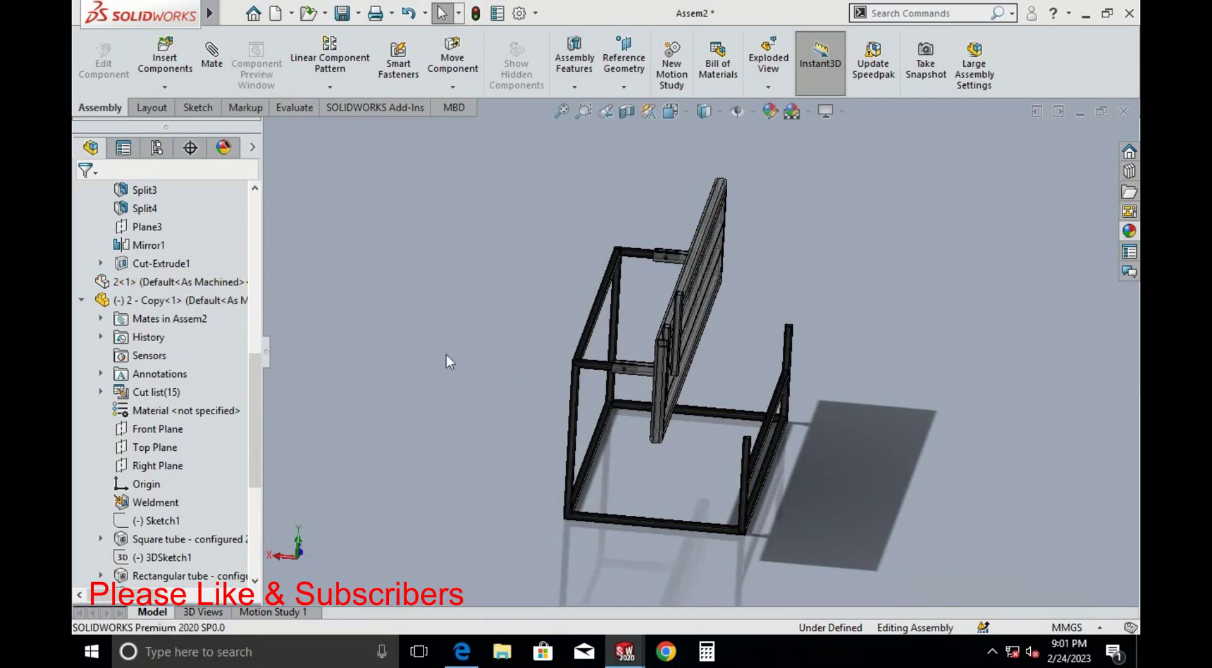
Rotate the backrest down into the flat table position
{"action": "left_click", "coordinate": [453, 87]}
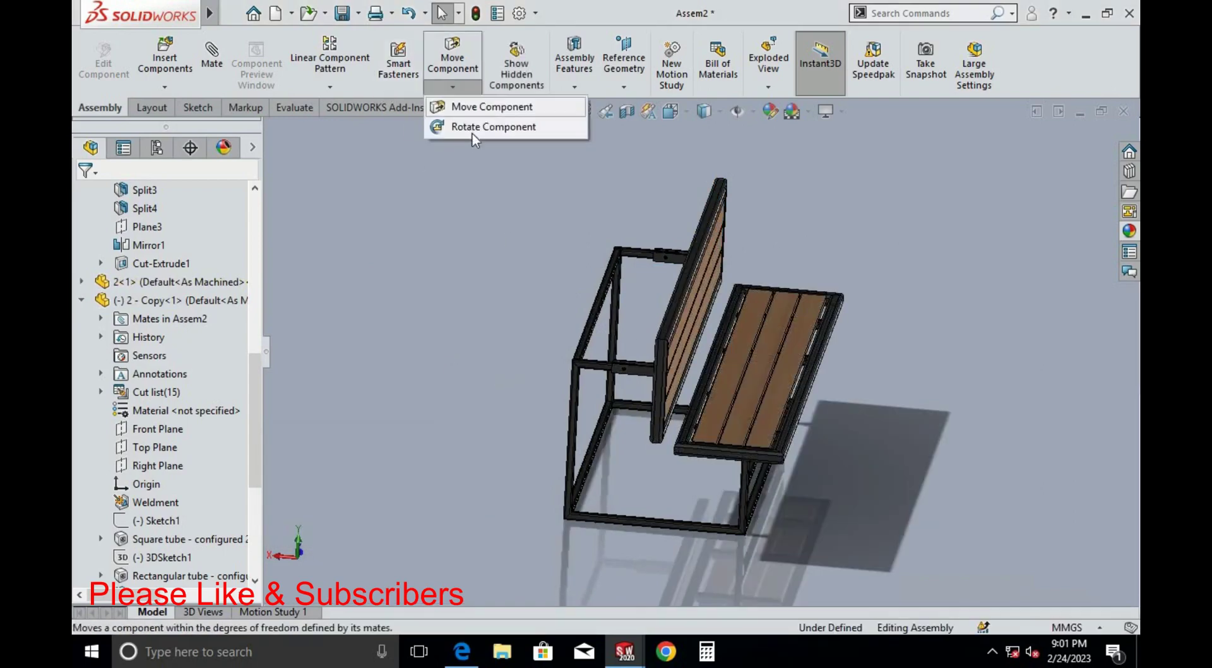
{"action": "left_click", "coordinate": [473, 129]}
{"action": "mouse_move", "coordinate": [695, 284]}
{"action": "left_mouse_down"}
{"action": "mouse_move", "coordinate": [498, 193]}
{"action": "mouse_move", "coordinate": [266, 161]}
{"action": "left_mouse_up"}
{"action": "key", "text": "Escape"}
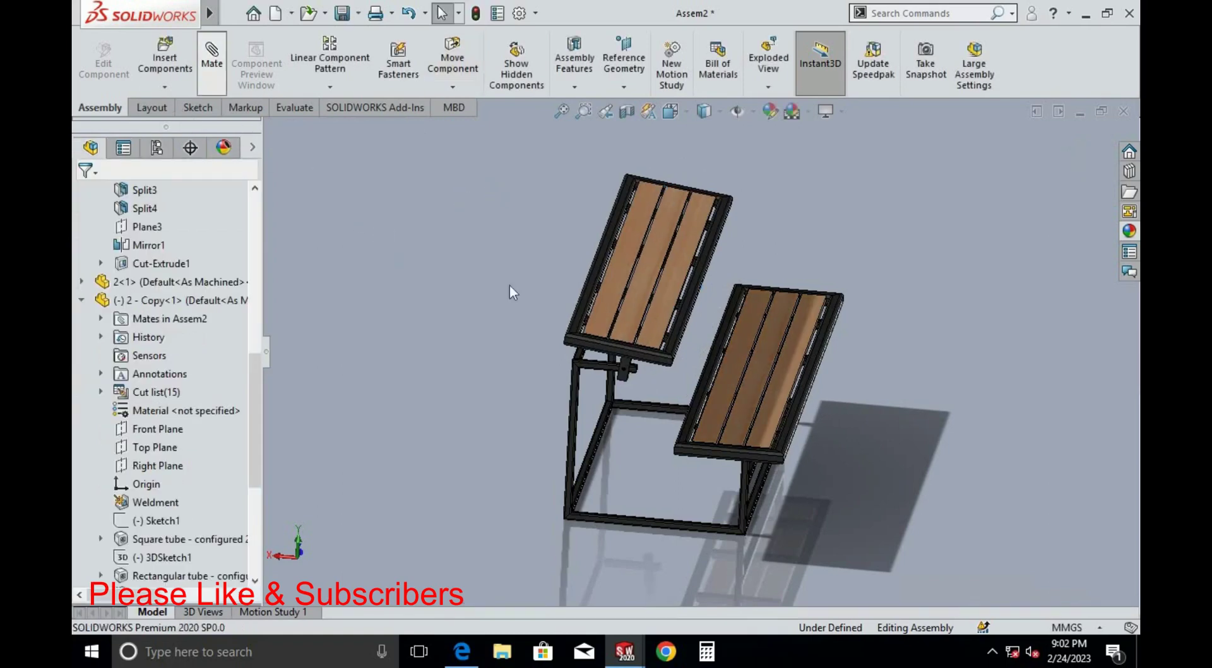
{"action": "scroll", "coordinate": [570, 344], "scroll_direction": "down", "scroll_amount": 3}
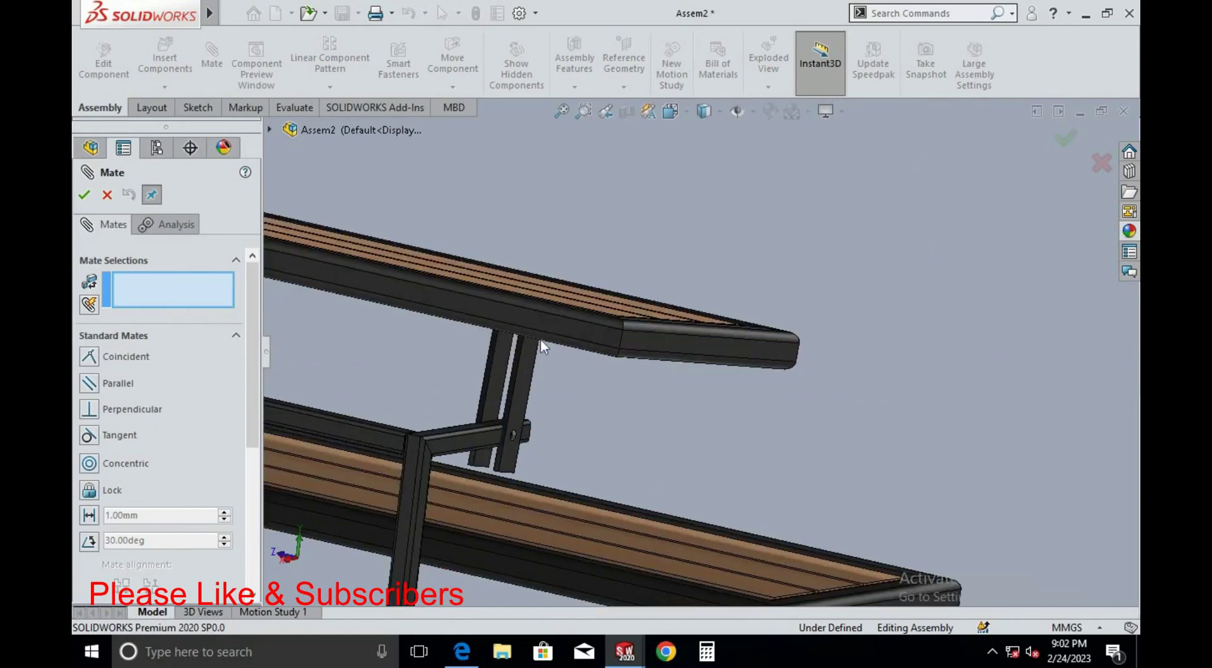
{"action": "middle_click_drag", "start_coordinate": [655, 324], "coordinate": [314, 289]}
Add Parallel3 between the backrest frame face and the steel frame face
{"action": "left_click", "coordinate": [483, 284]}
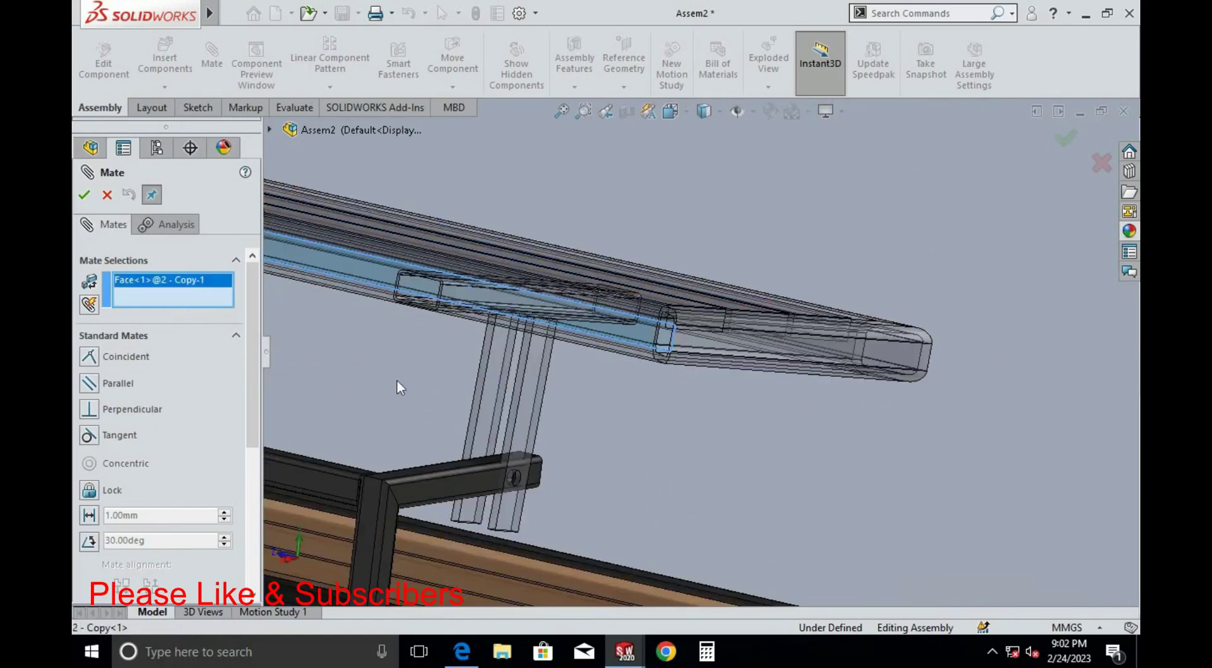
{"action": "left_click", "coordinate": [328, 478]}
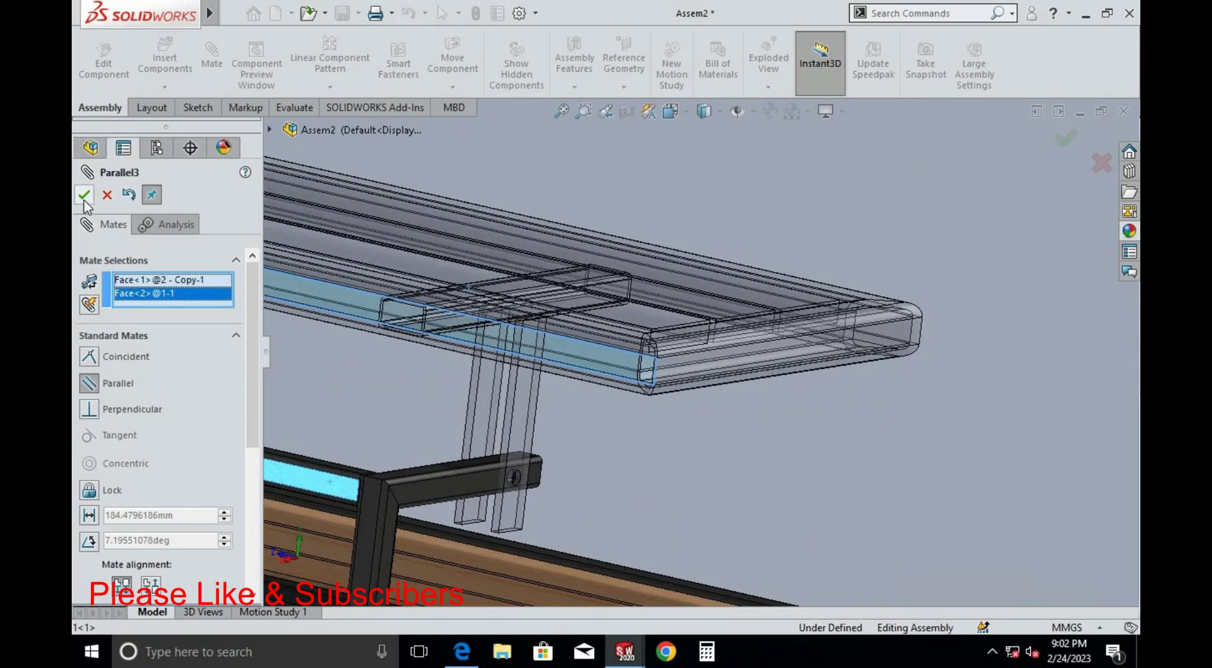
{"action": "left_click", "coordinate": [84, 197]}
{"action": "left_click", "coordinate": [82, 197]}
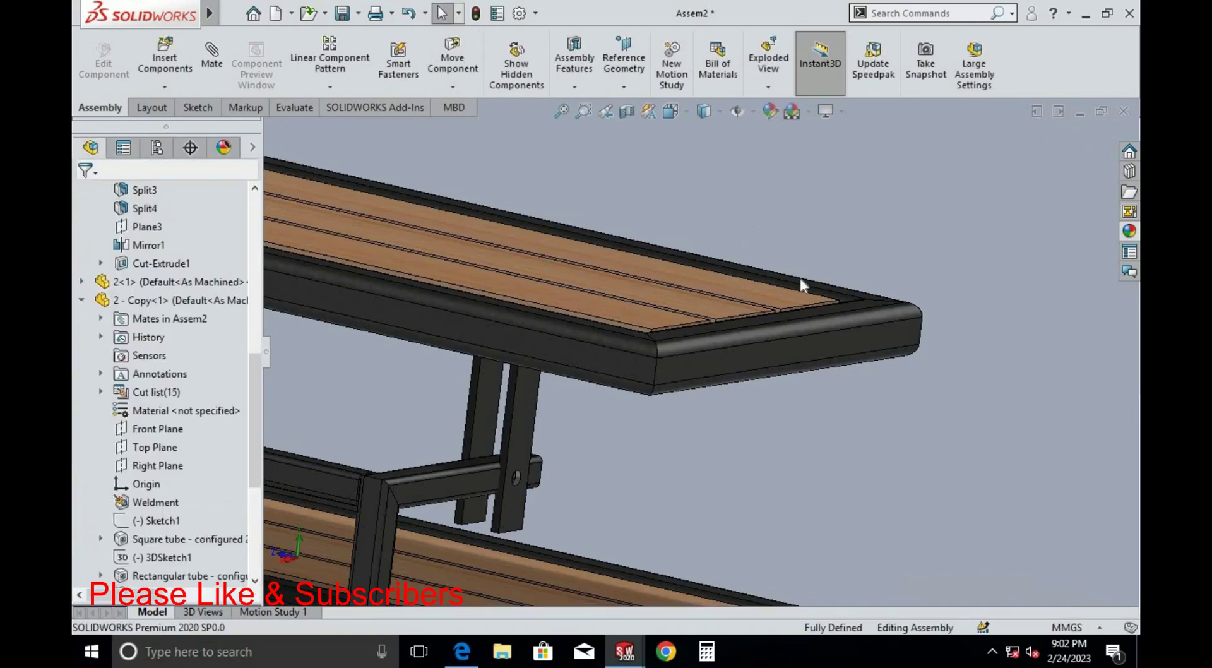
Zoom to fit and orbit to a trimetric view of the bench
{"action": "key", "text": "f"}
{"action": "middle_click_drag", "start_coordinate": [835, 381], "coordinate": [721, 488]}
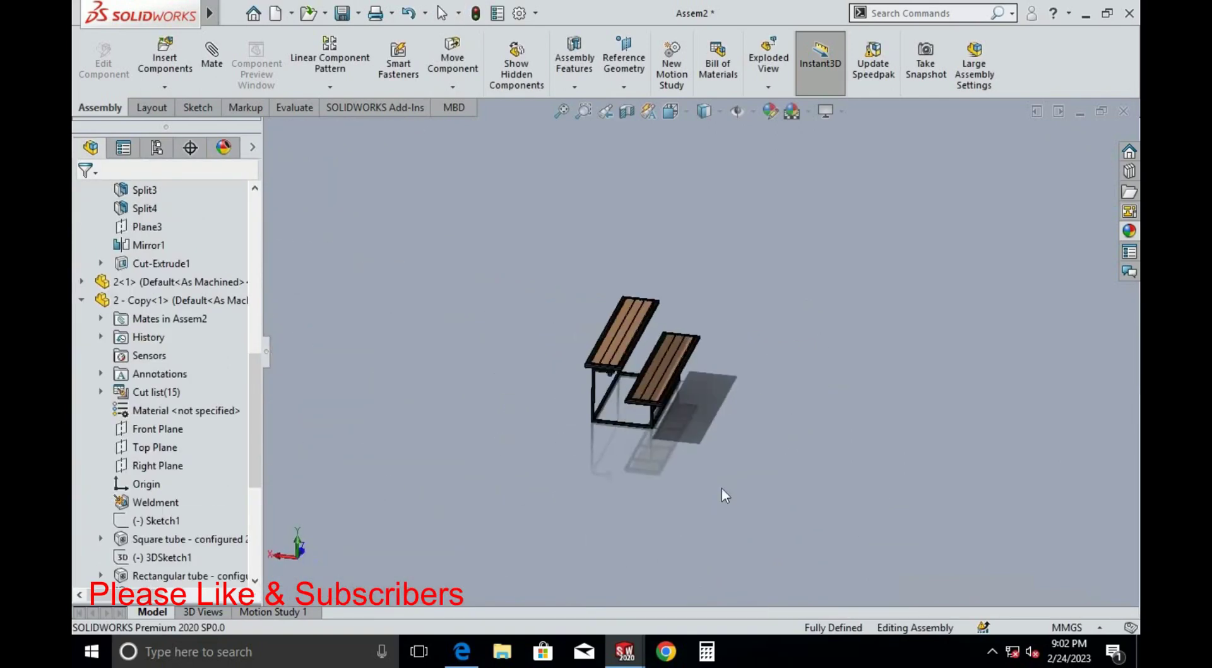
{"action": "key", "text": "space"}
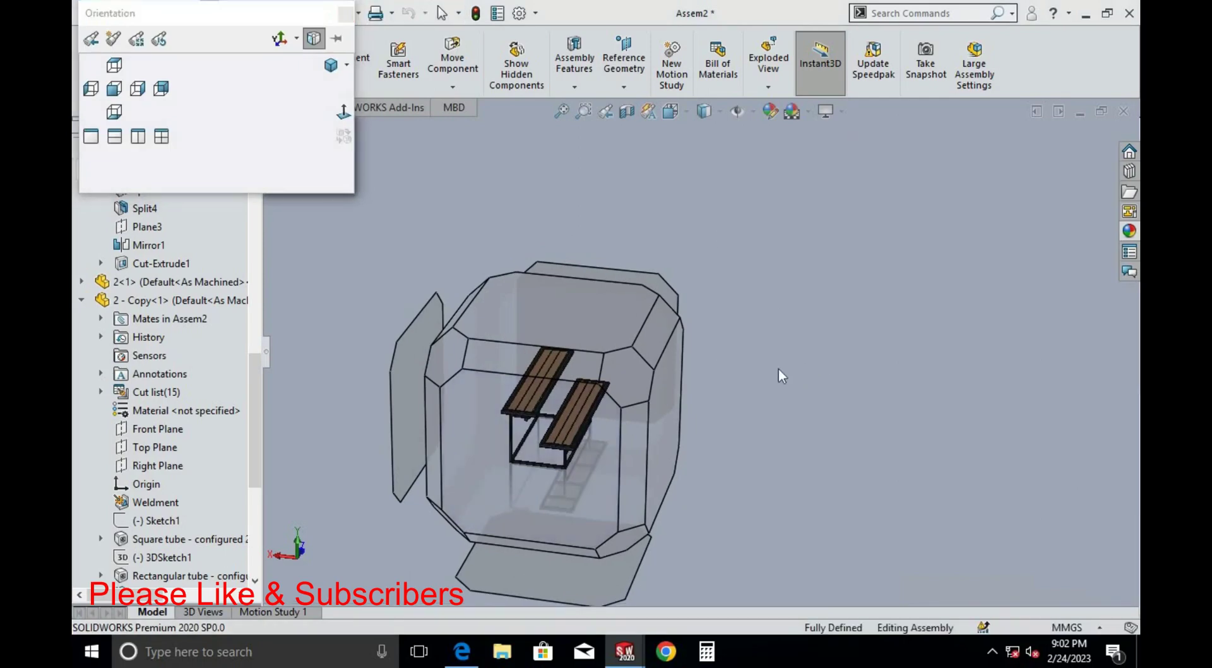
{"action": "scroll", "coordinate": [630, 382], "scroll_direction": "down", "scroll_amount": 3}
{"action": "scroll", "coordinate": [683, 370], "scroll_direction": "down", "scroll_amount": 5}
{"action": "scroll", "coordinate": [683, 369], "scroll_direction": "up", "scroll_amount": 5}
{"action": "scroll", "coordinate": [774, 215], "scroll_direction": "down", "scroll_amount": 3}
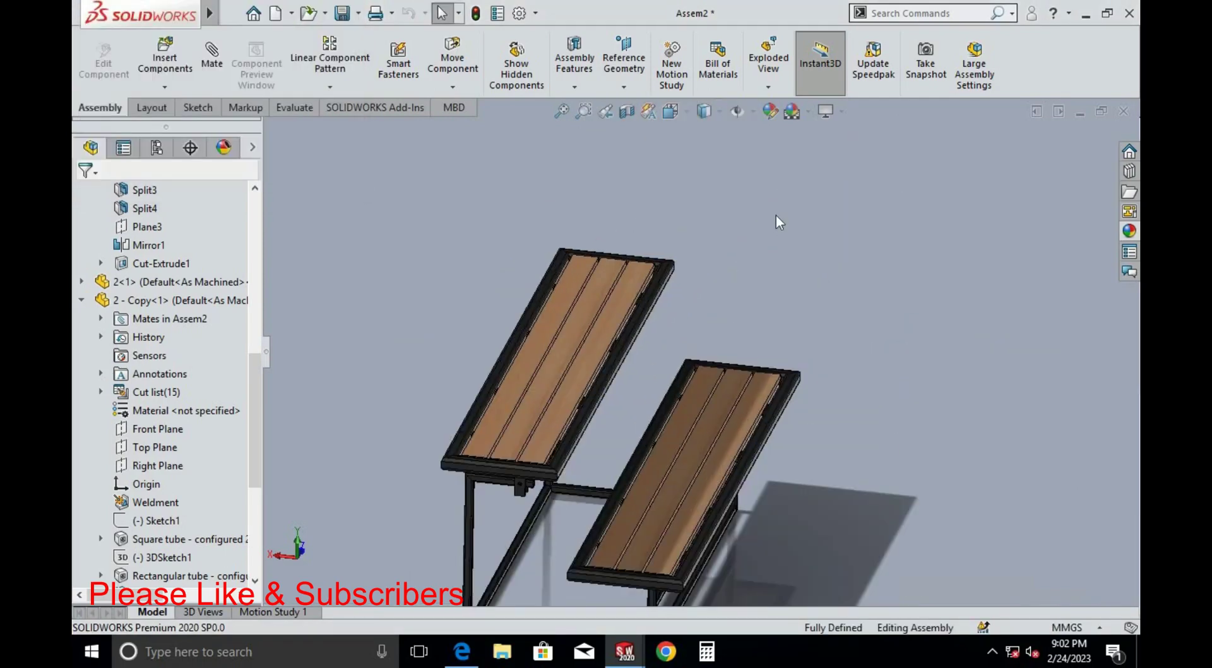